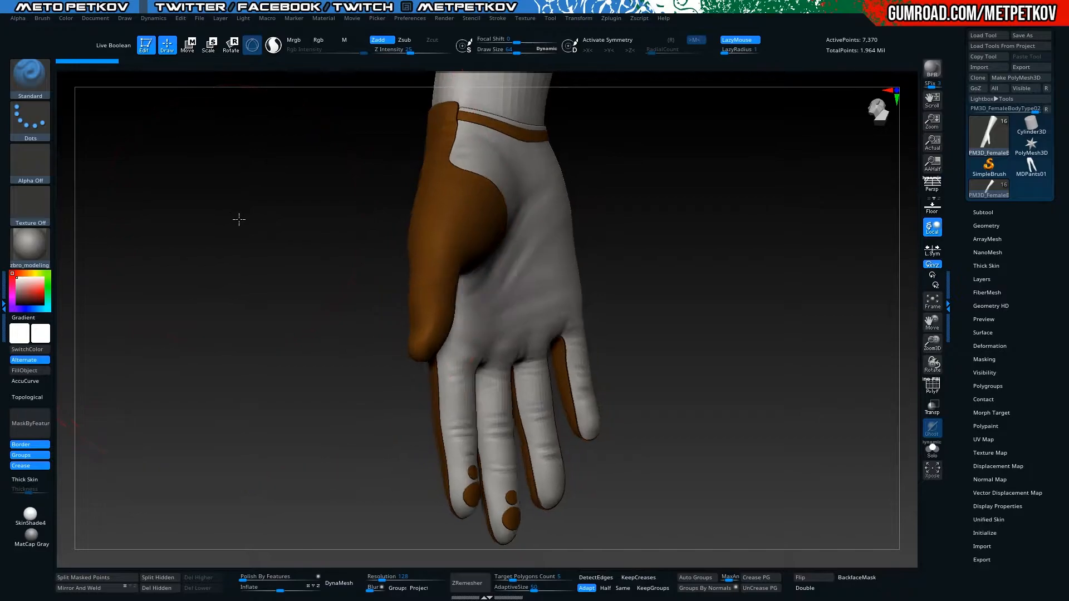
Isolate the body subtool and unhide all of its hidden geometry
drag(221, 212, 191, 185)
key(f)
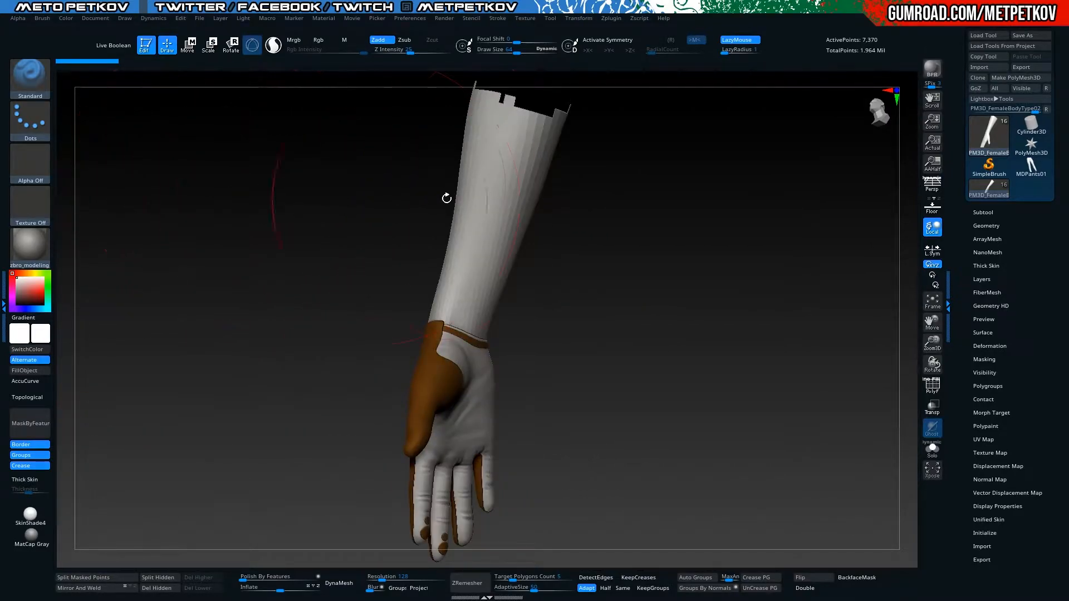
key(alt+s)
ctrl+shift+click(175, 240)
key(f)
drag(188, 240, 184, 274)
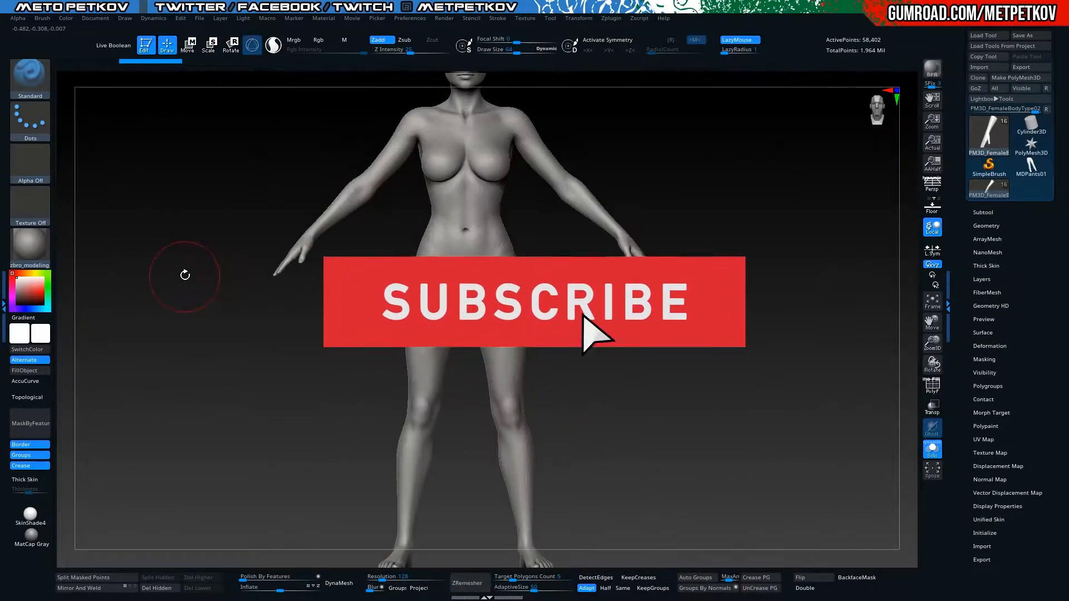
Leave solo mode and turn on the visibility of the Upper and Lower subtool folders
key(alt+s)
click(983, 212)
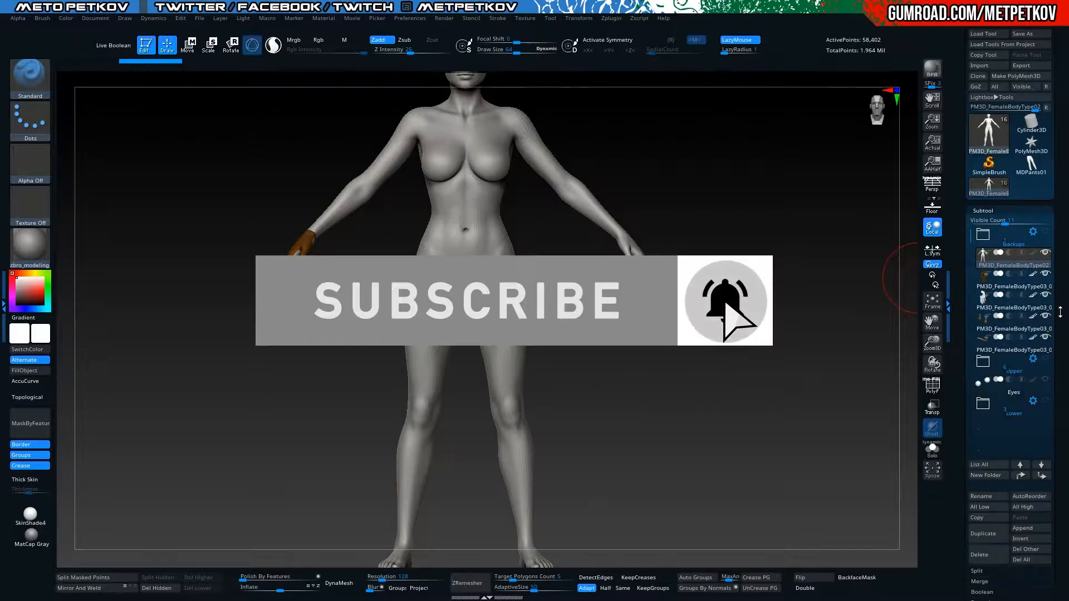
click(1045, 359)
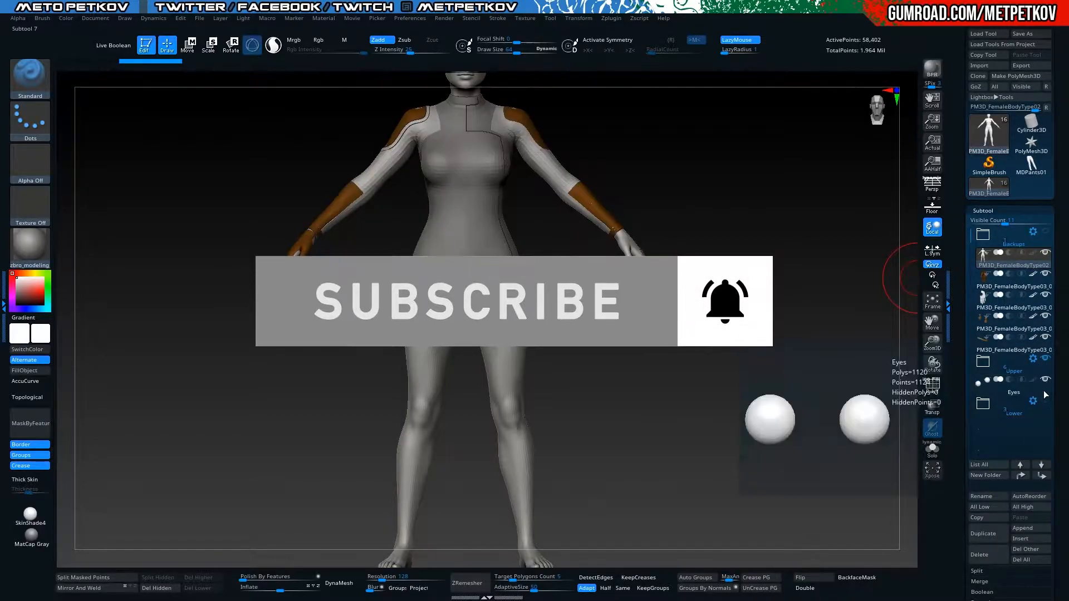
click(1046, 402)
Isolate the body subtool and clone it as a separate tool
drag(162, 289, 236, 276)
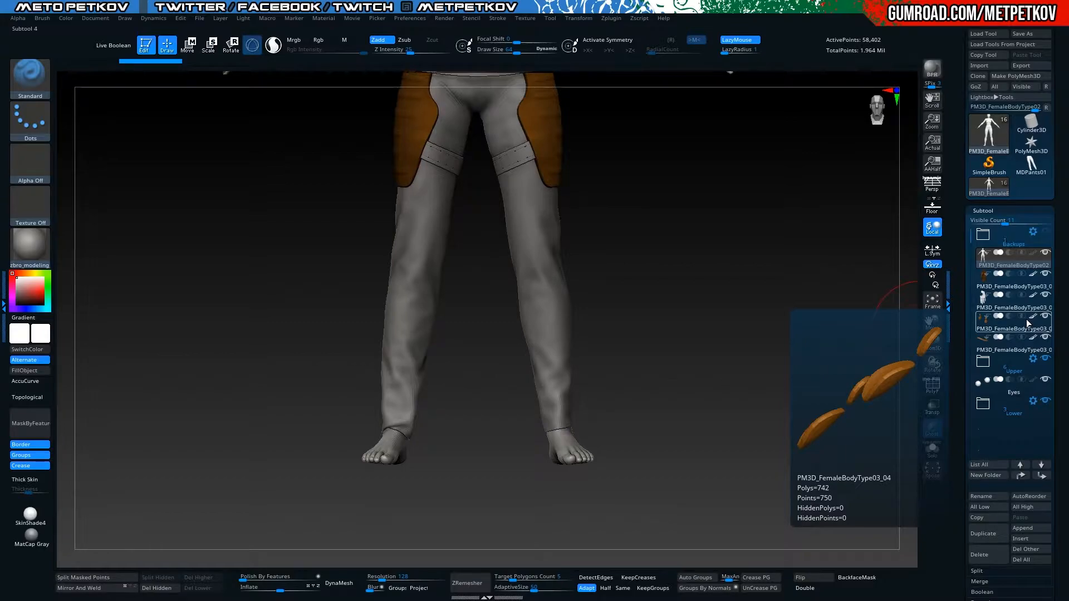
key(alt+s)
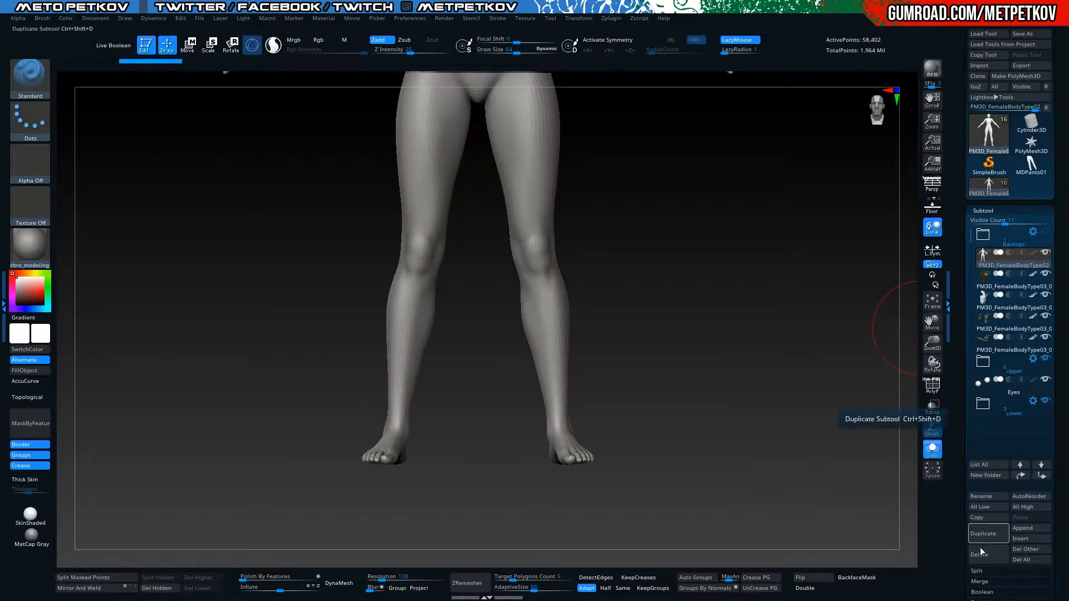
click(982, 78)
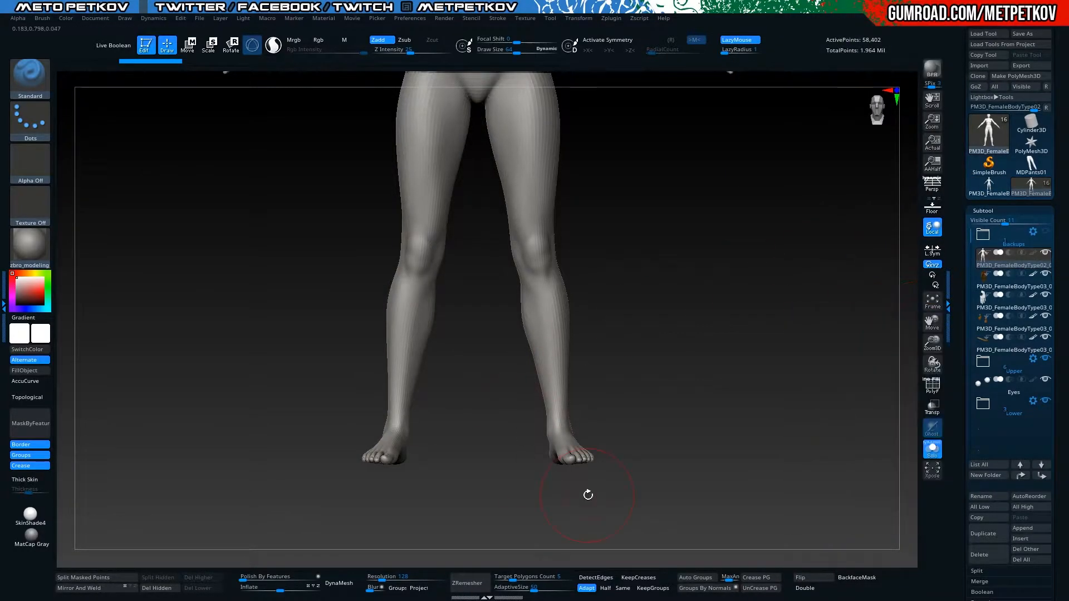
Set the masking brush to MaskLasso and subdivide the body mesh once
mouse_move(144, 200)
mouse_down()
mouse_move(162, 217)
mouse_move(152, 208)
mouse_move(179, 319)
mouse_move(176, 75)
mouse_move(167, 241)
mouse_move(119, 249)
mouse_up()
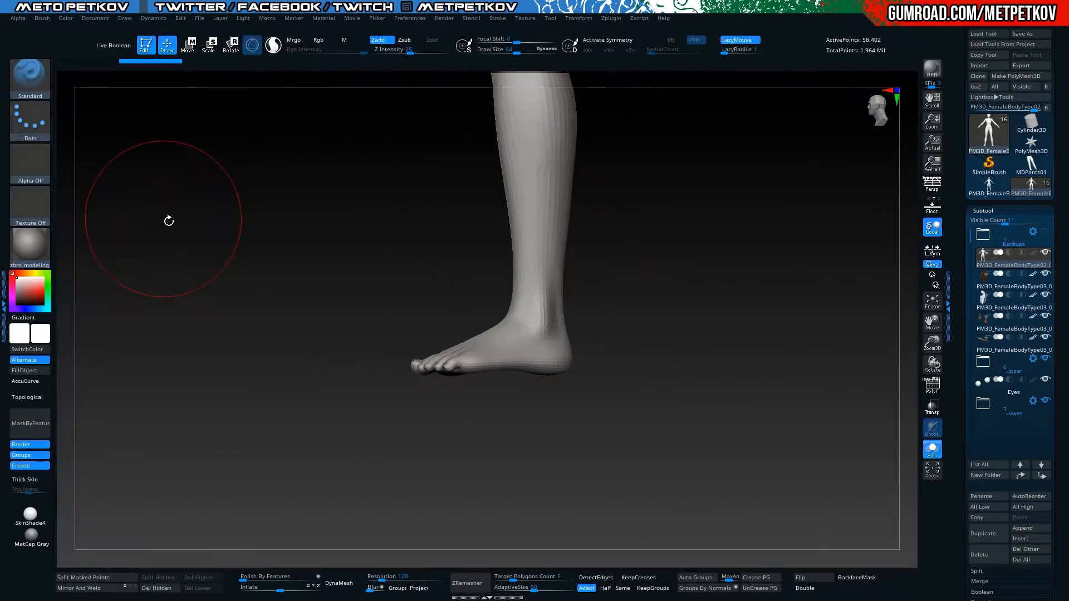
ctrl+click(49, 95)
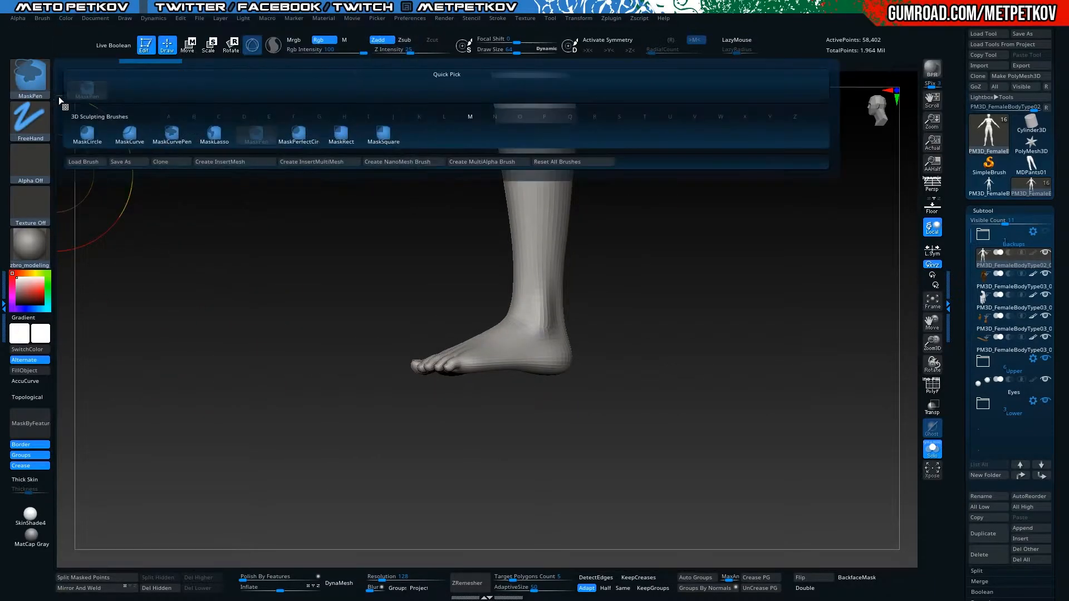
click(215, 133)
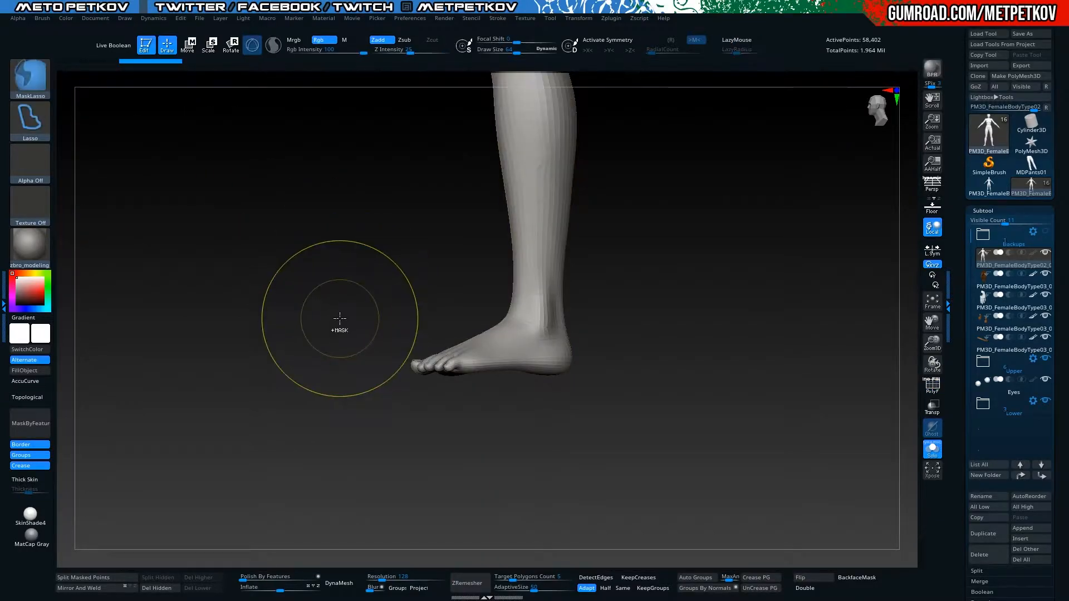
key(ctrl+d)
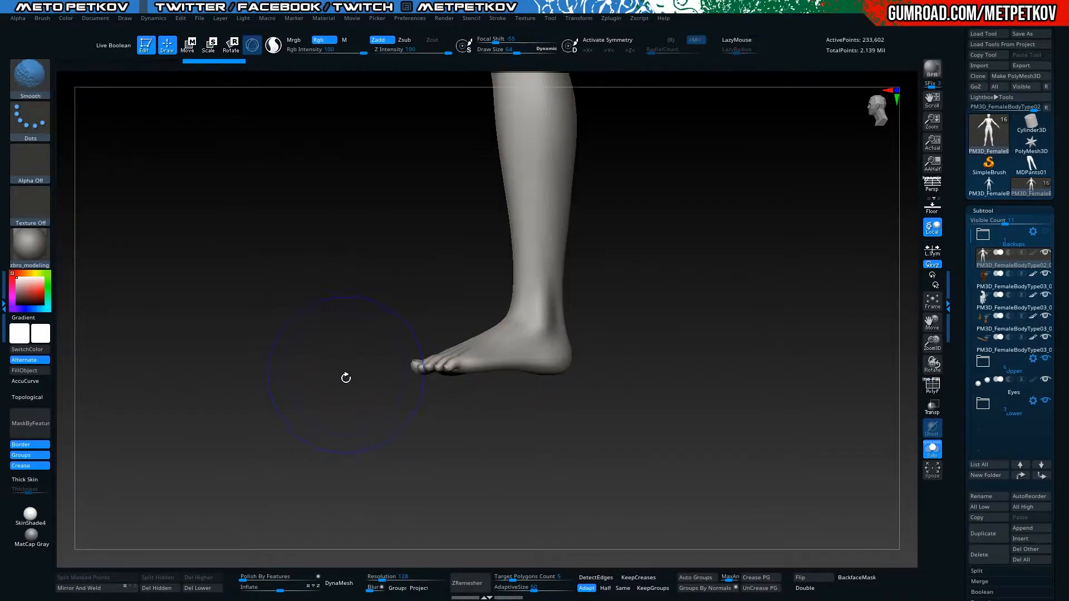
Lasso-mask at the ankle and soften the mask edge to separate the foot from the leg
mouse_move(343, 379)
ctrl+mouse_down()
mouse_move(420, 292)
mouse_move(462, 298)
mouse_move(613, 370)
mouse_move(336, 312)
ctrl+mouse_up()
ctrl+click(280, 320)
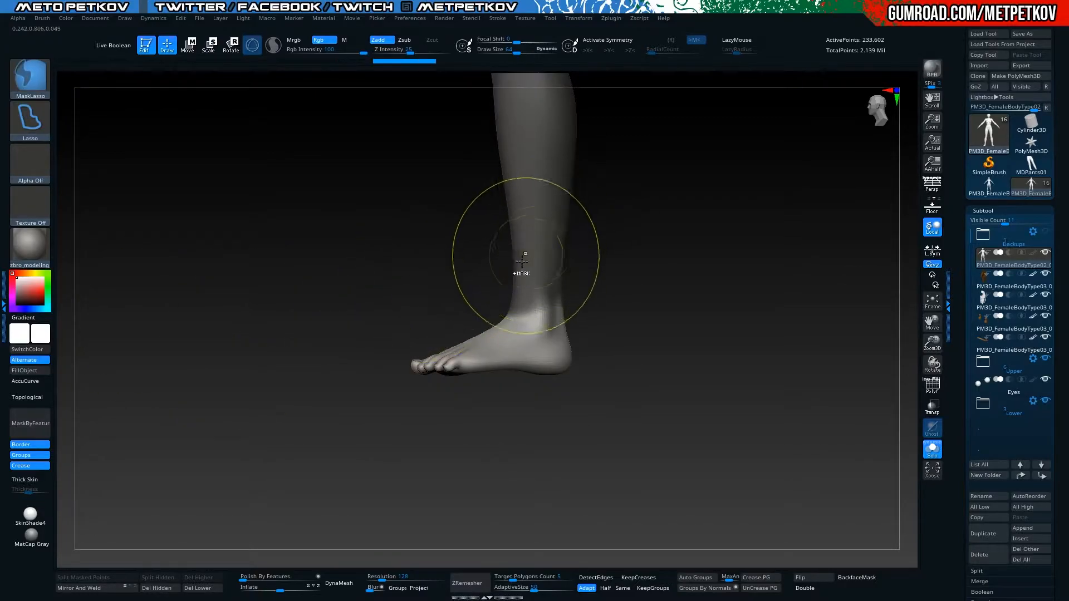
ctrl+click(376, 265)
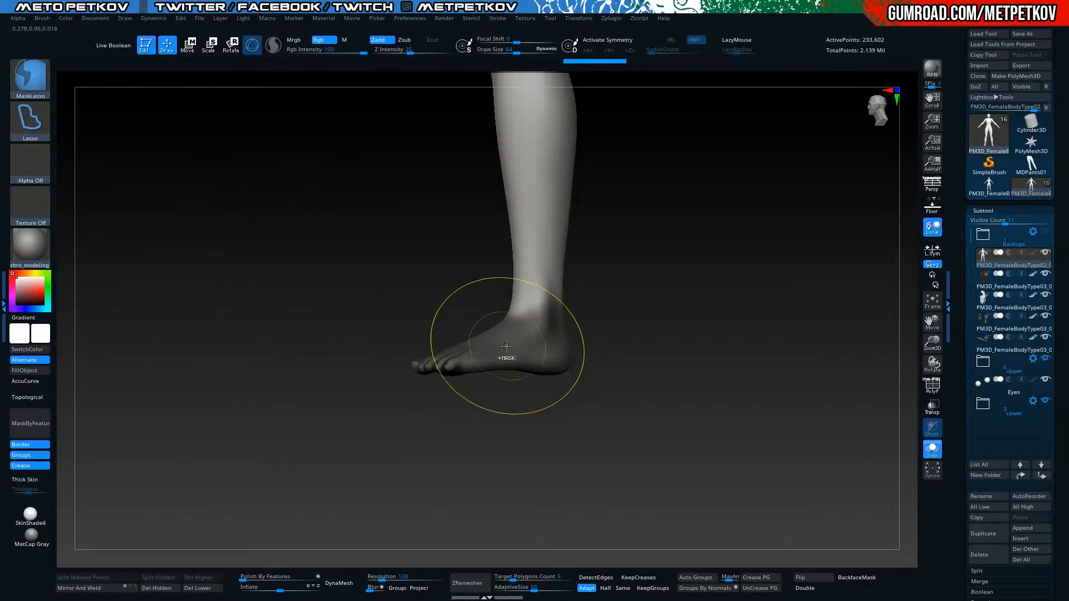
ctrl+drag(599, 292, 555, 292)
ctrl+drag(568, 337, 563, 334)
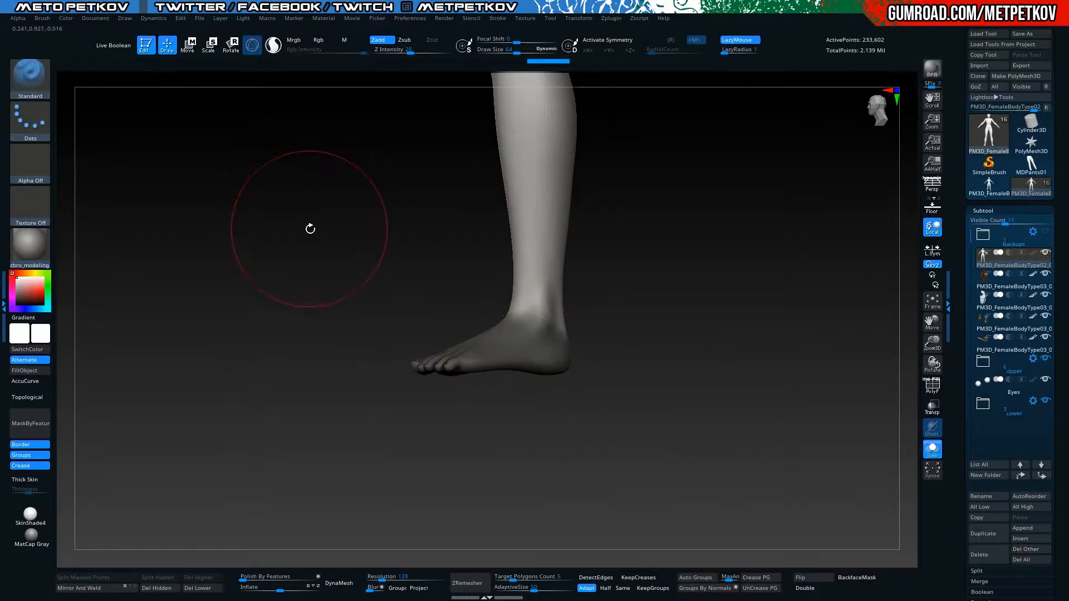
With the leg masked, centre the gizmo at the ankle, reset its orientation and rotate the foot so the toes point slightly downward
key(w)
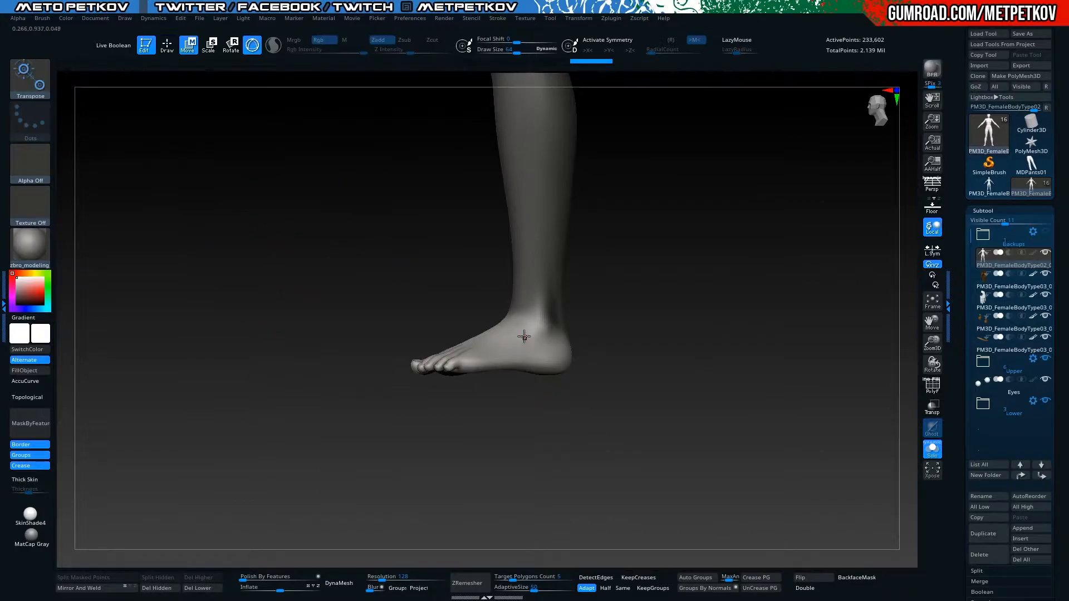
alt+click(536, 330)
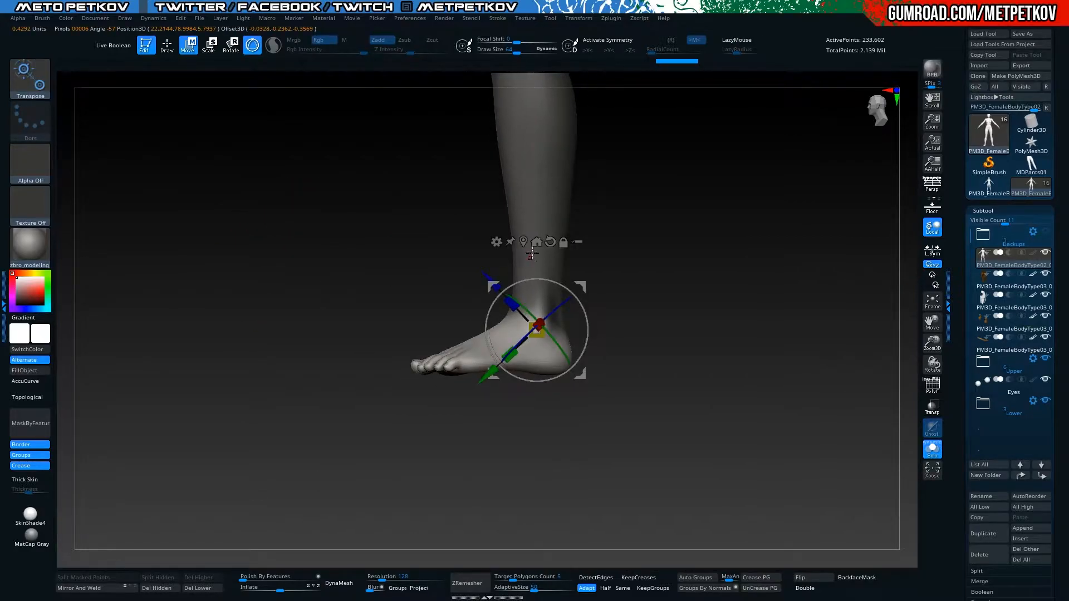
click(551, 240)
drag(493, 299, 485, 312)
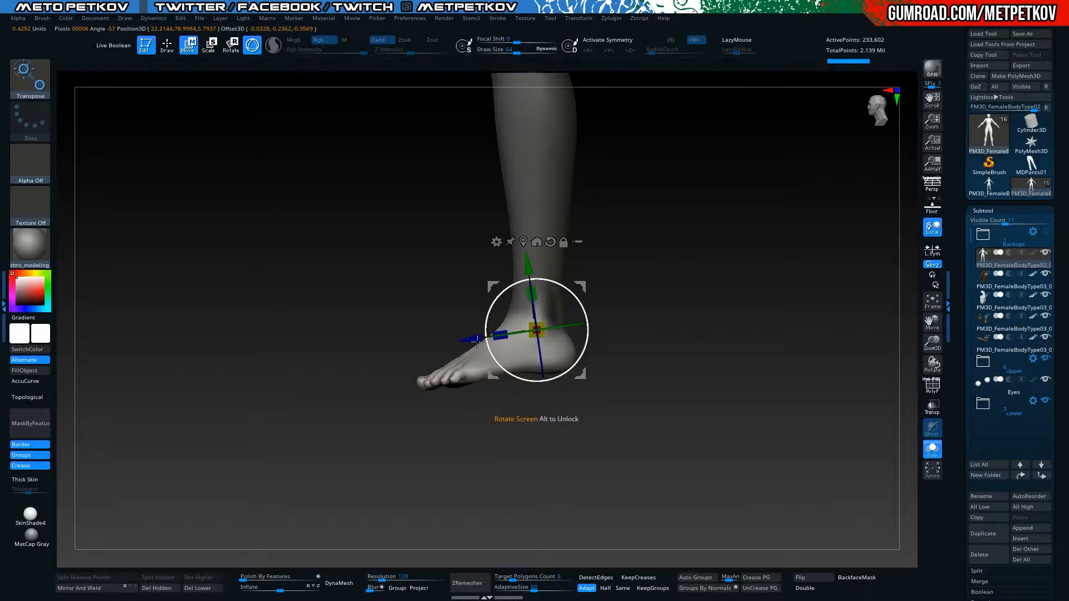
Extend the lasso mask over the rest of the foot so only the toes stay free, and blur its edge
key(ctrl)
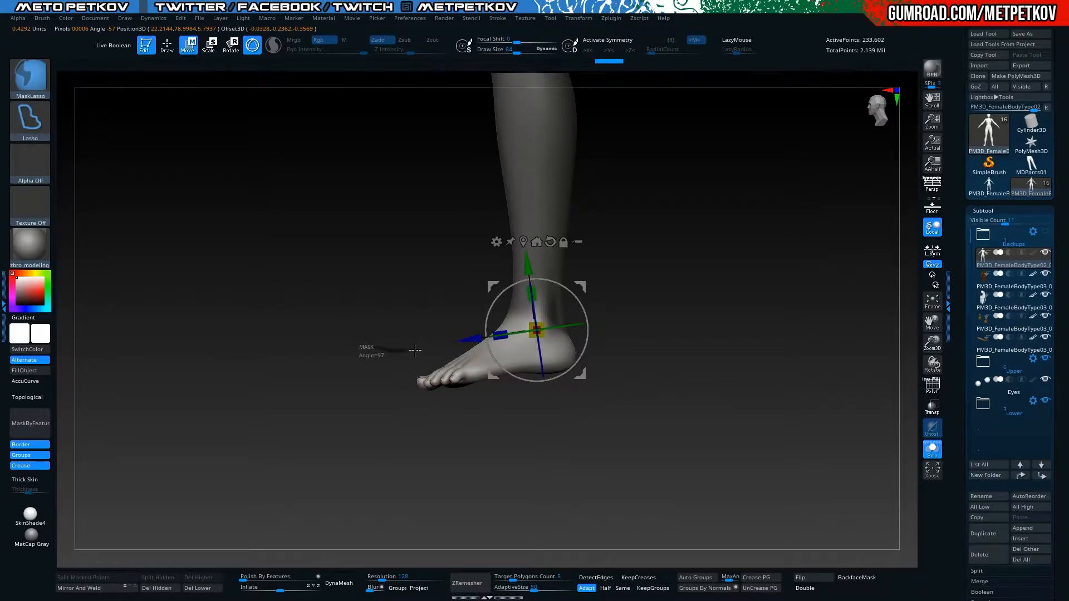
mouse_move(467, 359)
ctrl+mouse_down()
mouse_move(418, 425)
mouse_move(390, 411)
ctrl+mouse_up()
ctrl+click(276, 341)
mouse_move(277, 332)
mouse_down()
mouse_move(289, 399)
mouse_move(279, 343)
mouse_move(412, 328)
mouse_move(464, 354)
mouse_move(423, 414)
mouse_up()
ctrl+click(262, 322)
mouse_move(262, 322)
mouse_down()
mouse_move(281, 381)
mouse_move(282, 399)
mouse_move(269, 399)
mouse_move(270, 359)
mouse_move(273, 417)
mouse_move(263, 267)
mouse_move(302, 365)
mouse_up()
key(ctrl)
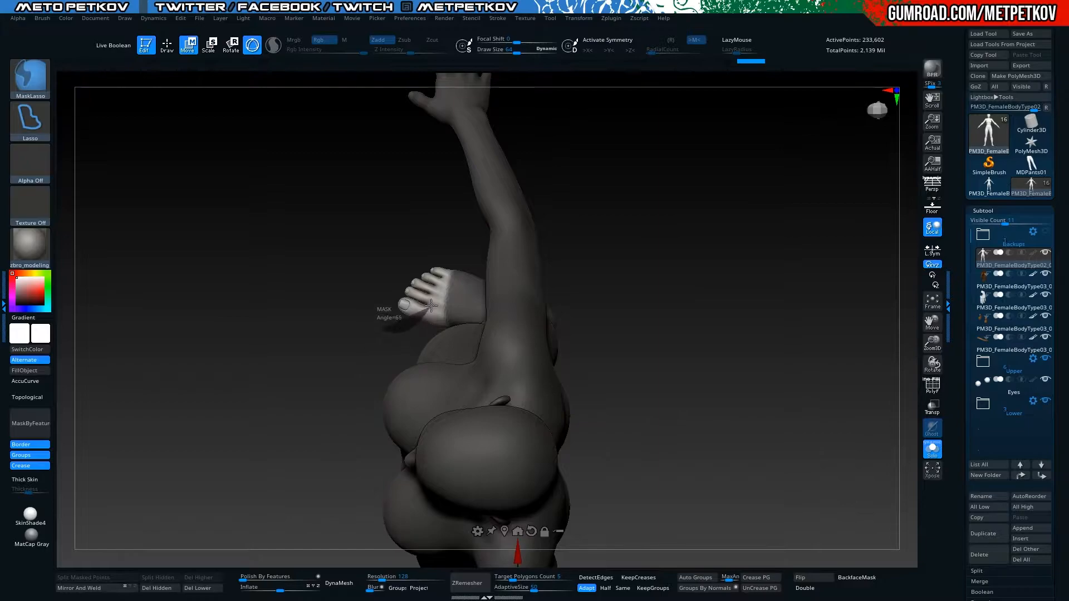
mouse_move(469, 270)
ctrl+mouse_down()
mouse_move(434, 354)
mouse_move(365, 378)
ctrl+mouse_up()
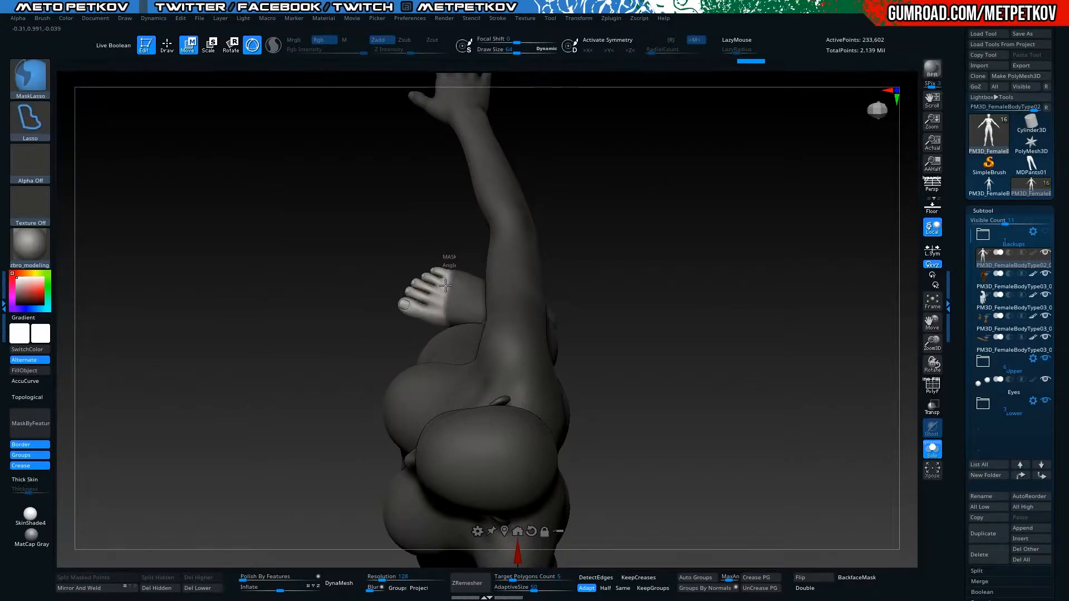
drag(291, 353, 276, 262)
alt+drag(307, 488, 339, 265)
ctrl+click(558, 145)
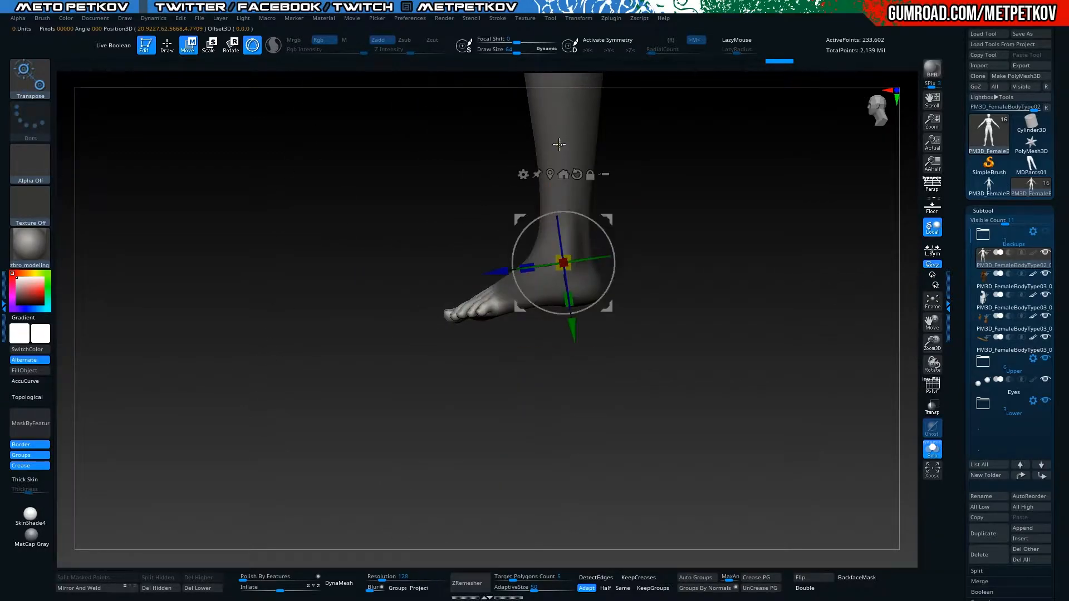
Place the gizmo at the base of the toes, reset its orientation, rotate the toes slightly upward and clear the mask
click(489, 301)
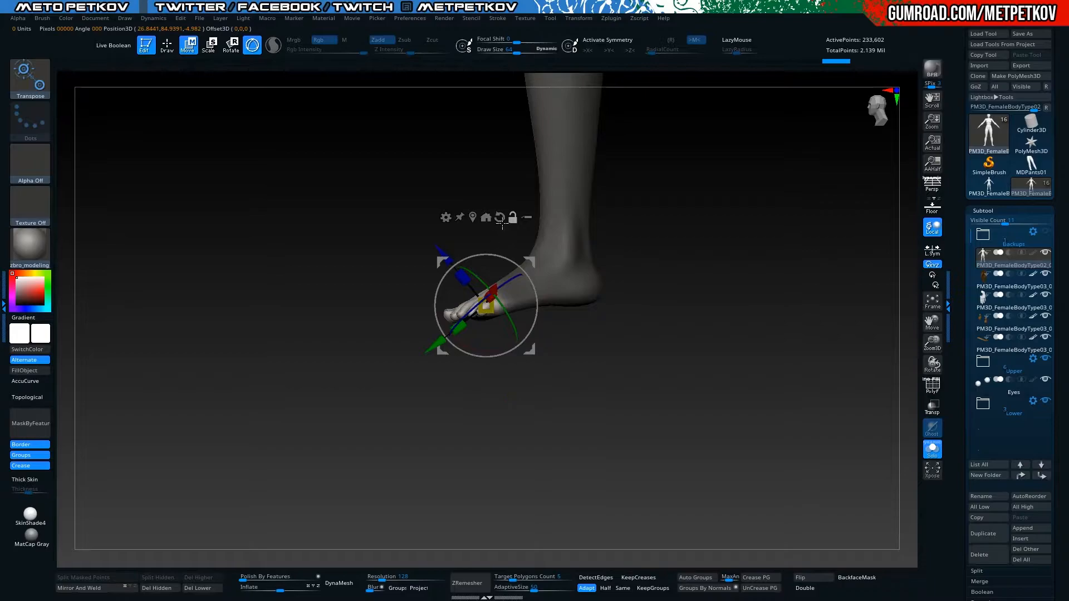
click(499, 220)
click(474, 217)
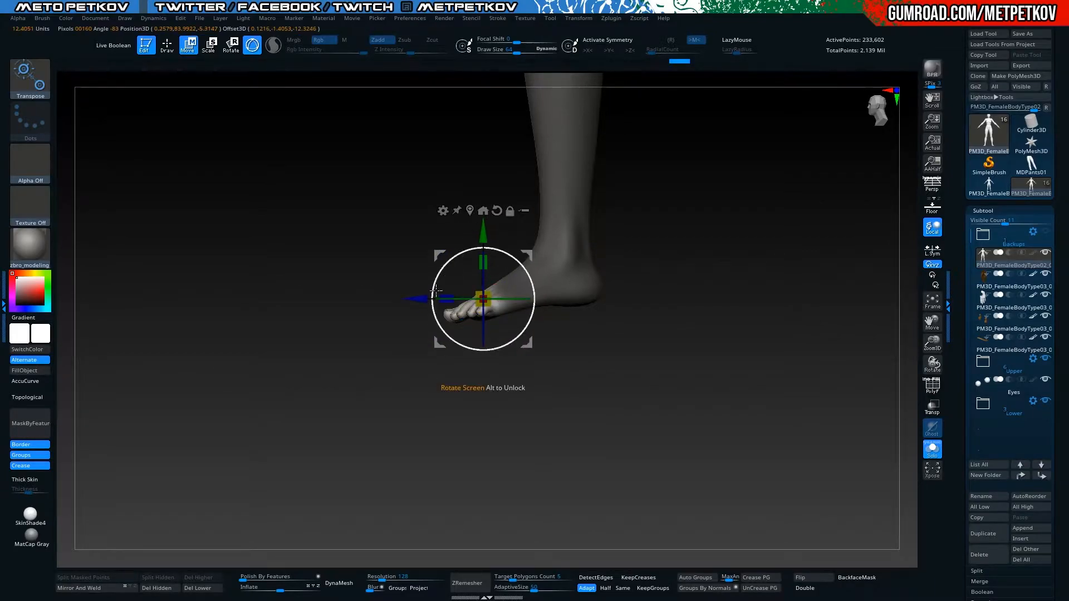
drag(433, 280, 436, 275)
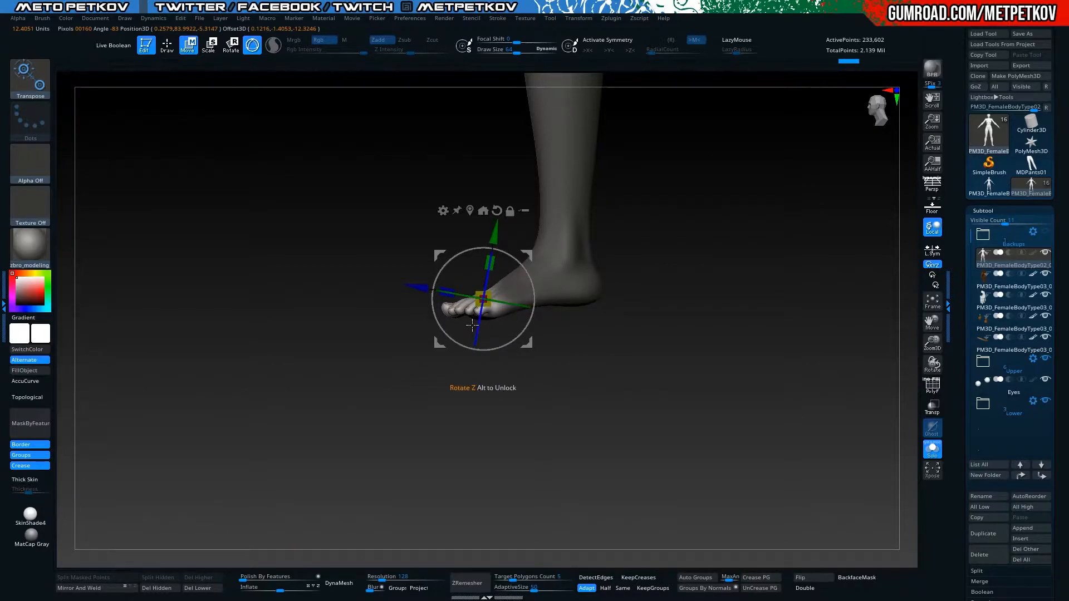
ctrl+drag(302, 325, 306, 333)
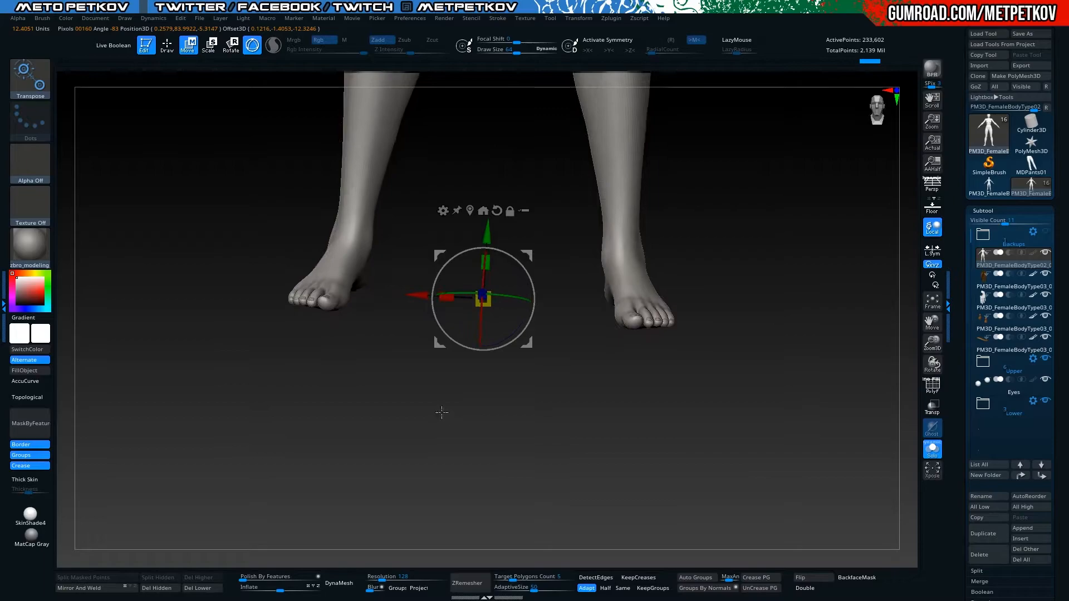
drag(564, 435, 497, 424)
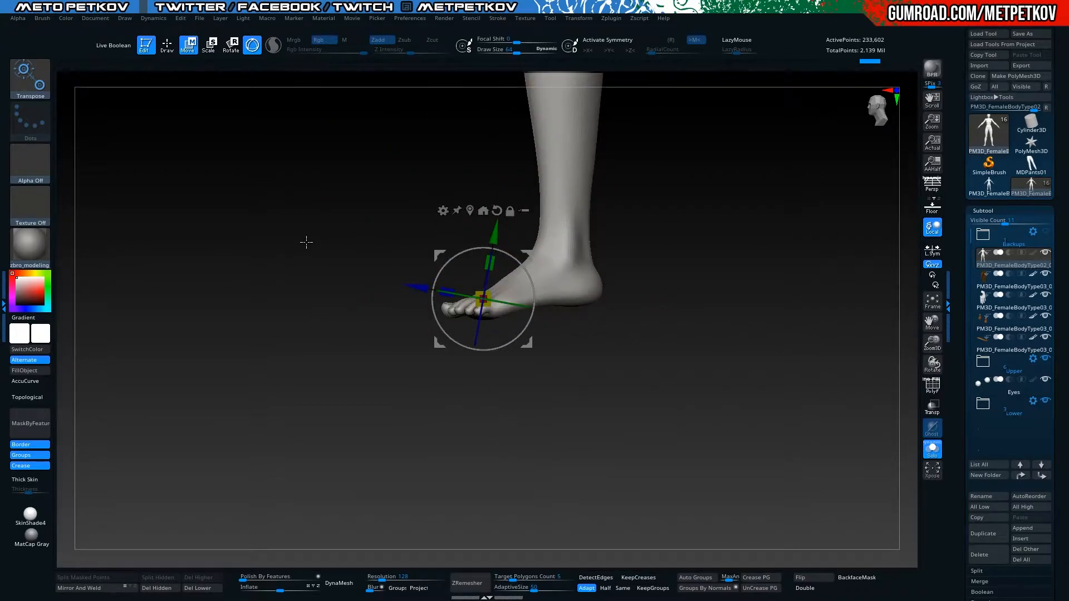
drag(270, 237, 320, 270)
drag(459, 410, 526, 465)
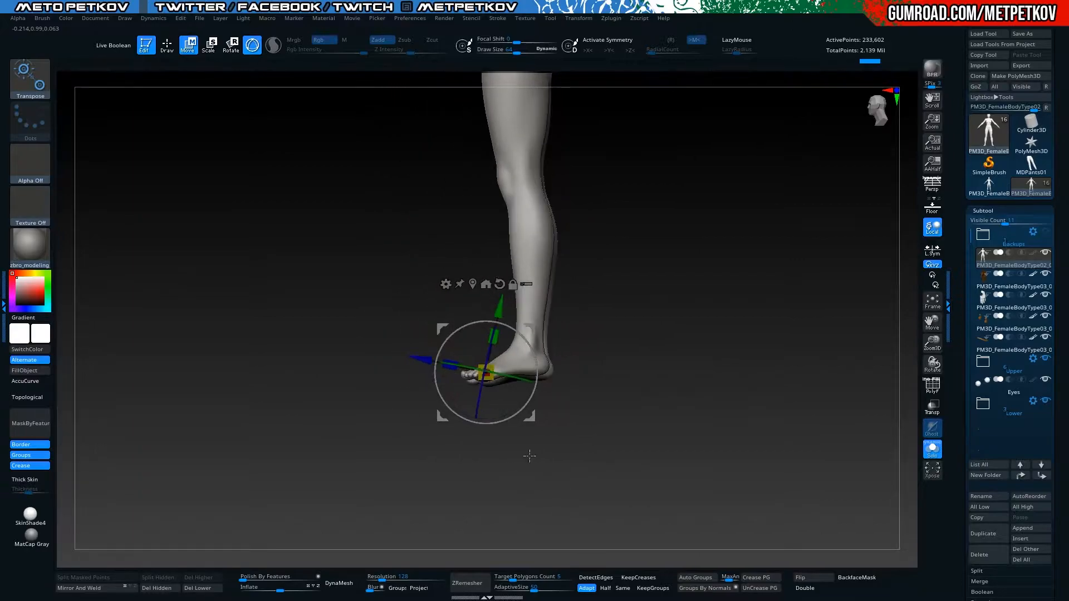
Duplicate the posed body subtool
key(q)
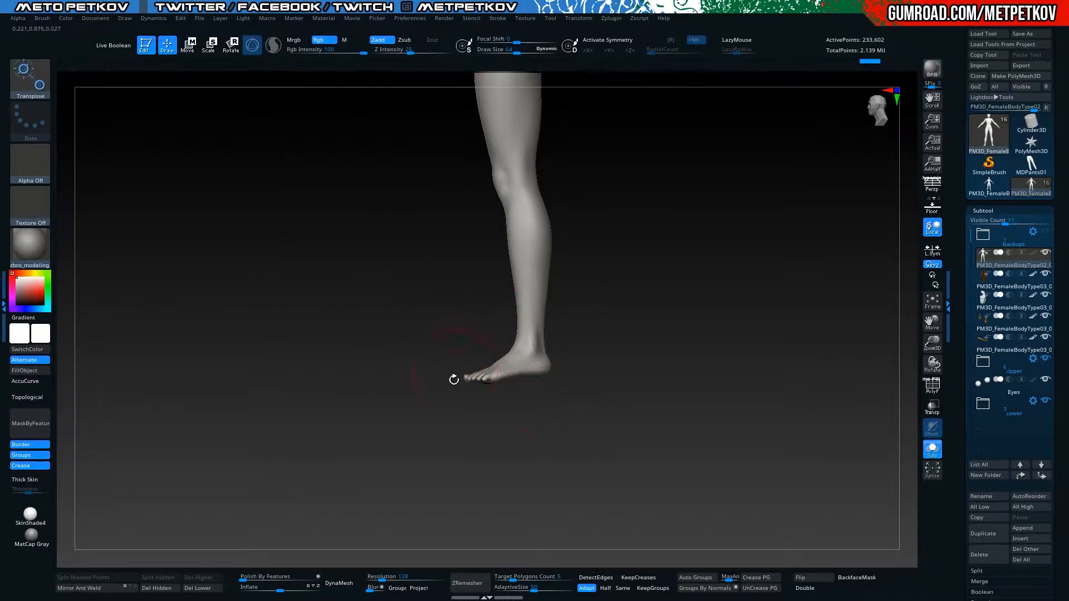
shift+drag(296, 285, 320, 281)
key(w)
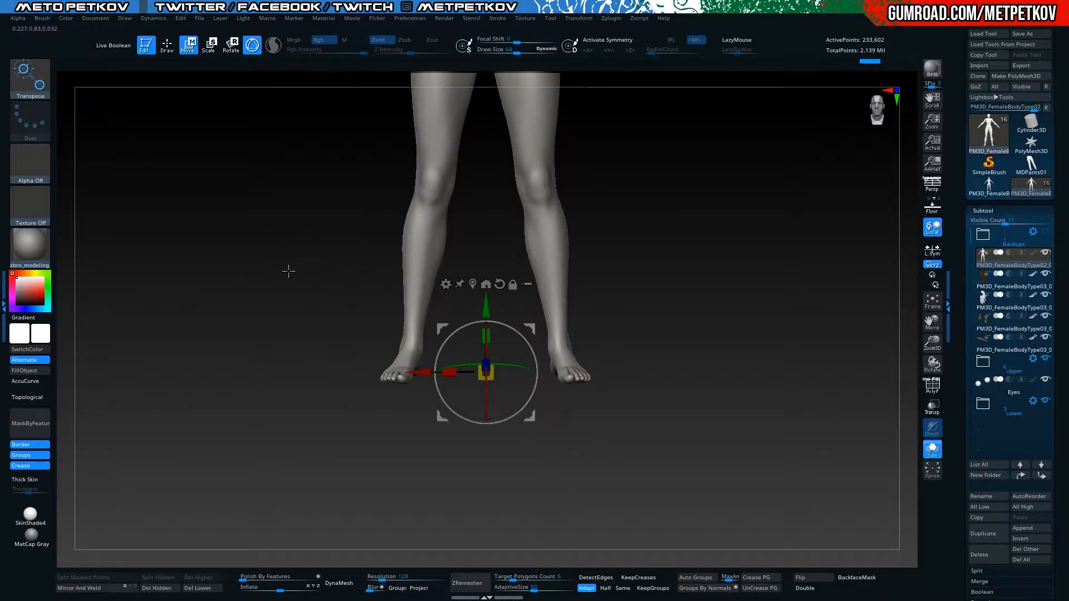
key(q)
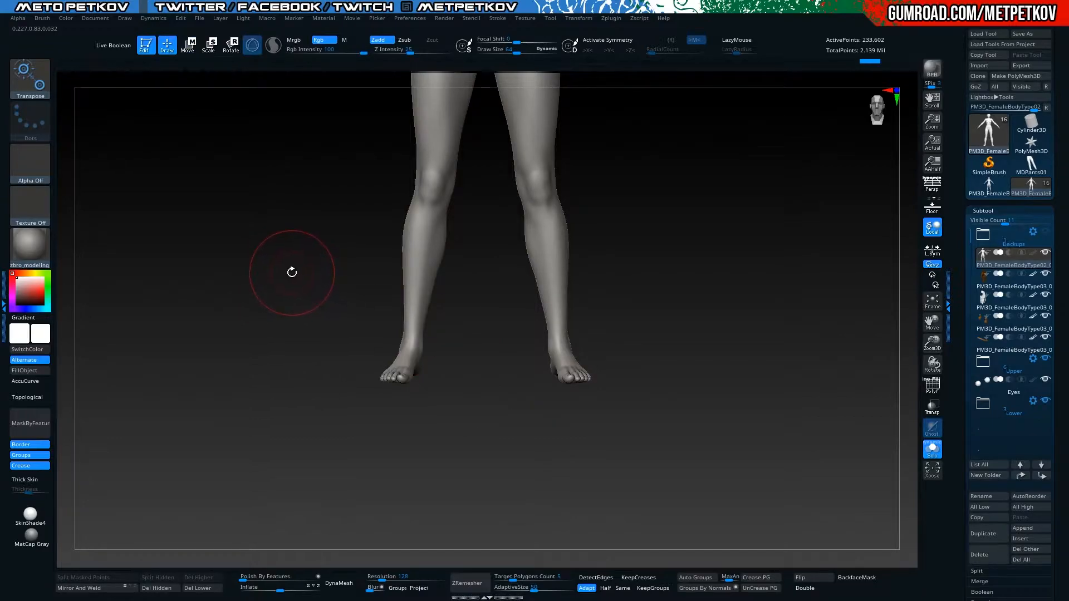
key(ctrl+shift+d)
key(w)
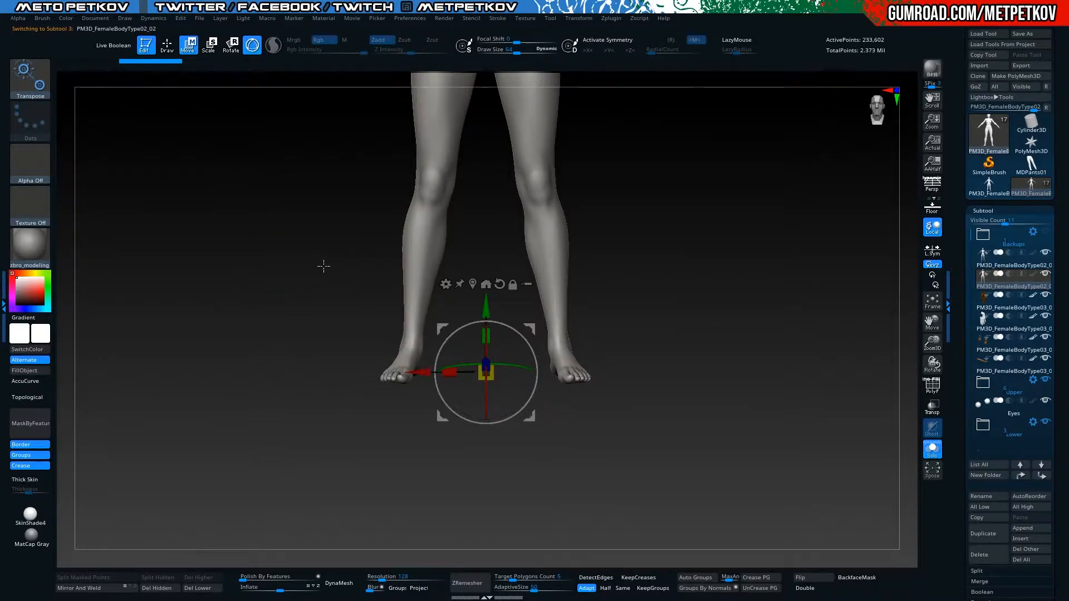
Isolate the character's right foot and lower shin with SelectLasso on the duplicate and delete the hidden geometry
key(ctrl+shift)
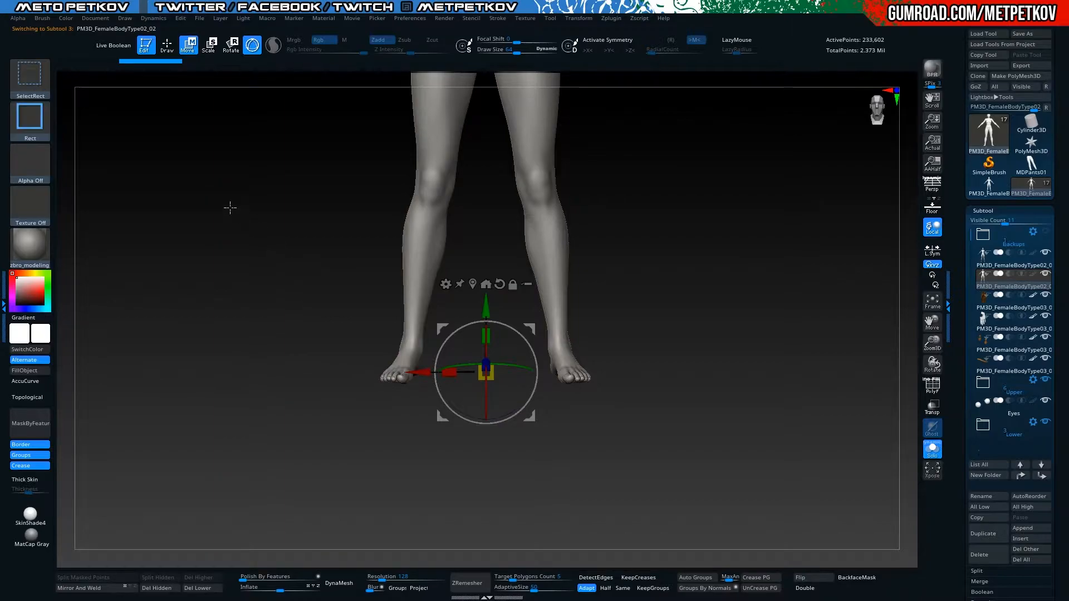
click(29, 78)
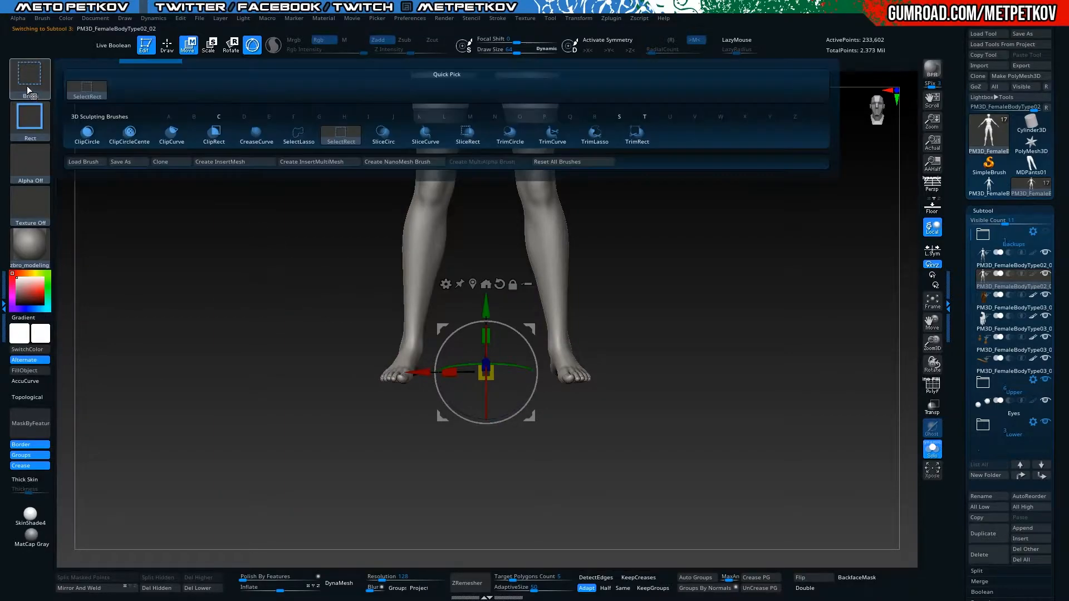
click(303, 141)
mouse_move(410, 249)
ctrl+shift+mouse_down()
mouse_move(384, 376)
mouse_move(339, 290)
ctrl+shift+mouse_up()
drag(249, 289, 239, 290)
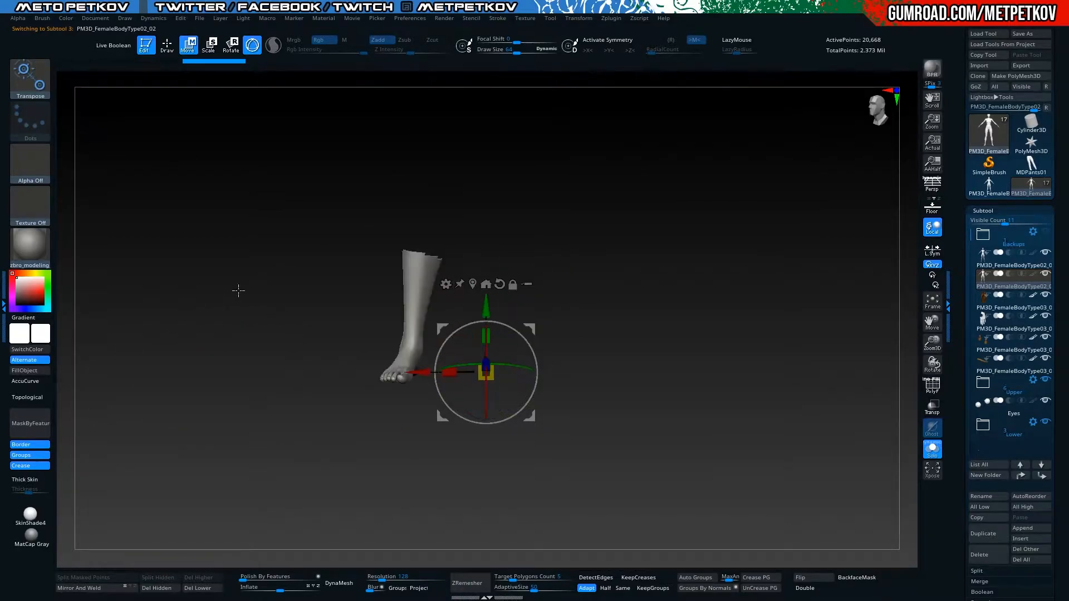
click(158, 593)
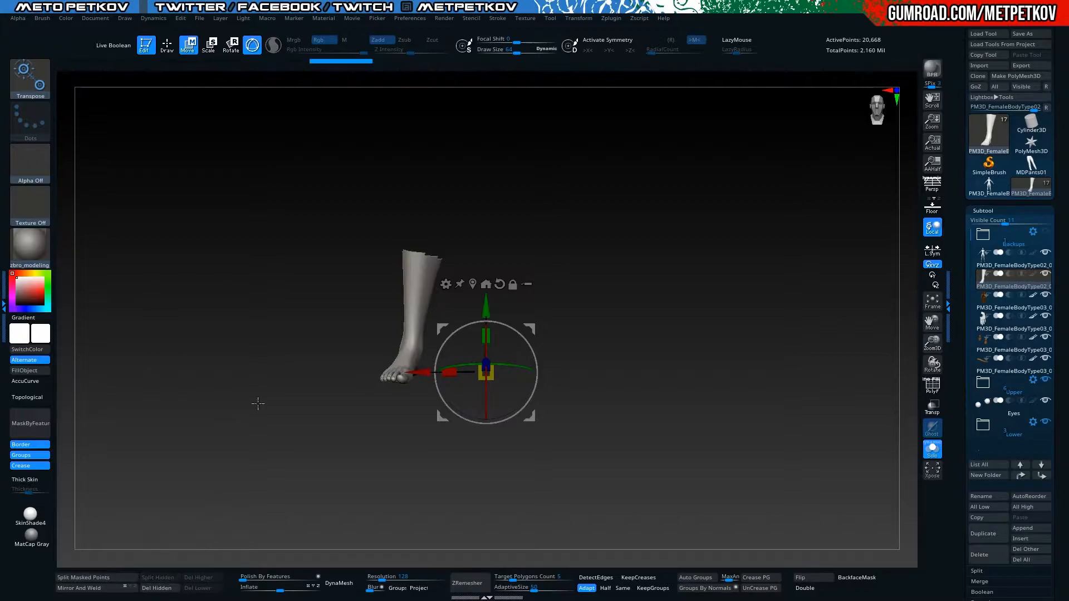
Turn on the polyframe display and step the duplicate back through its undo history to the full body
alt+drag(244, 294, 241, 334)
key(shift+f)
alt+drag(201, 284, 218, 329)
alt+drag(149, 241, 175, 266)
key(ctrl+z)
key(ctrl+z)
ctrl+shift+click(209, 356)
click(201, 61)
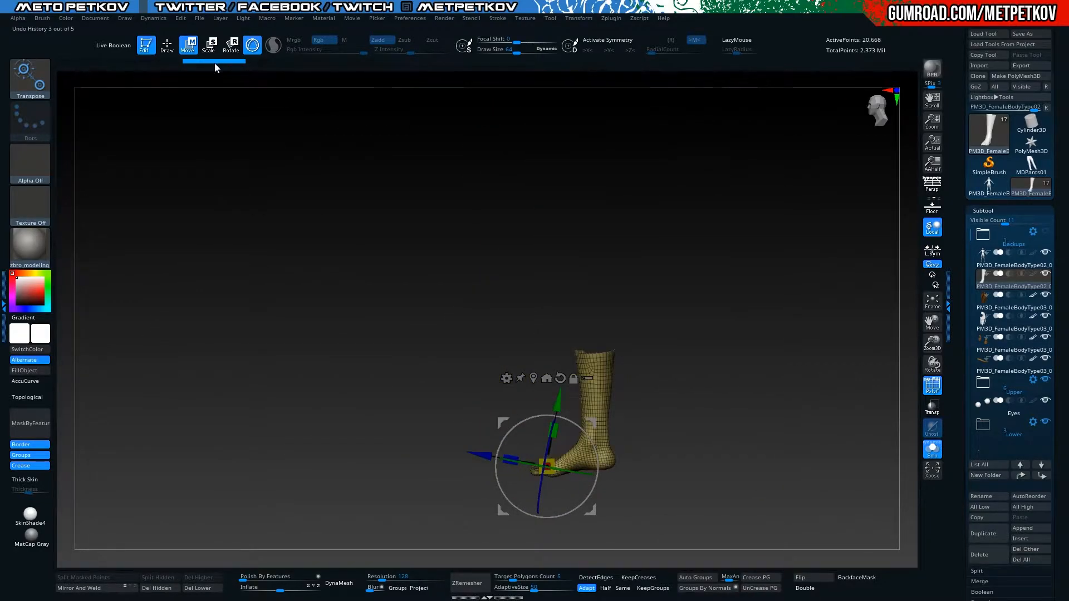
click(182, 62)
shift+drag(214, 217, 262, 236)
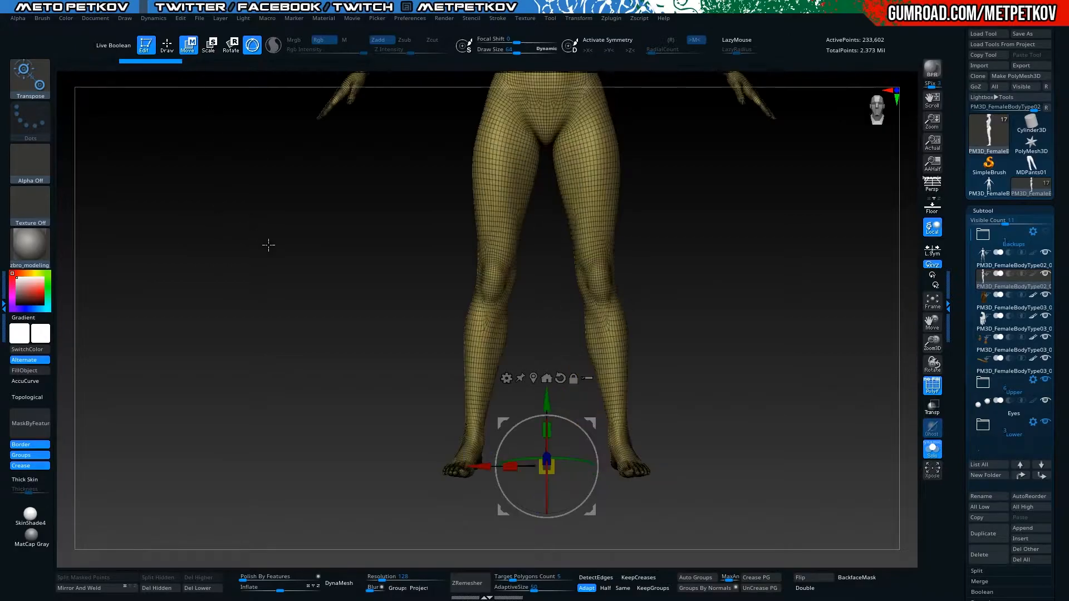
Isolate the character's right lower leg and foot up to just below the knee with SelectLasso and delete the hidden geometry
mouse_move(417, 508)
ctrl+shift+mouse_down()
mouse_move(337, 416)
mouse_move(392, 314)
mouse_move(465, 312)
mouse_move(570, 390)
mouse_move(295, 482)
mouse_move(301, 467)
ctrl+shift+mouse_up()
ctrl+shift+click(362, 308)
mouse_move(448, 286)
ctrl+shift+mouse_down()
mouse_move(519, 301)
mouse_move(495, 454)
mouse_move(378, 534)
ctrl+shift+mouse_up()
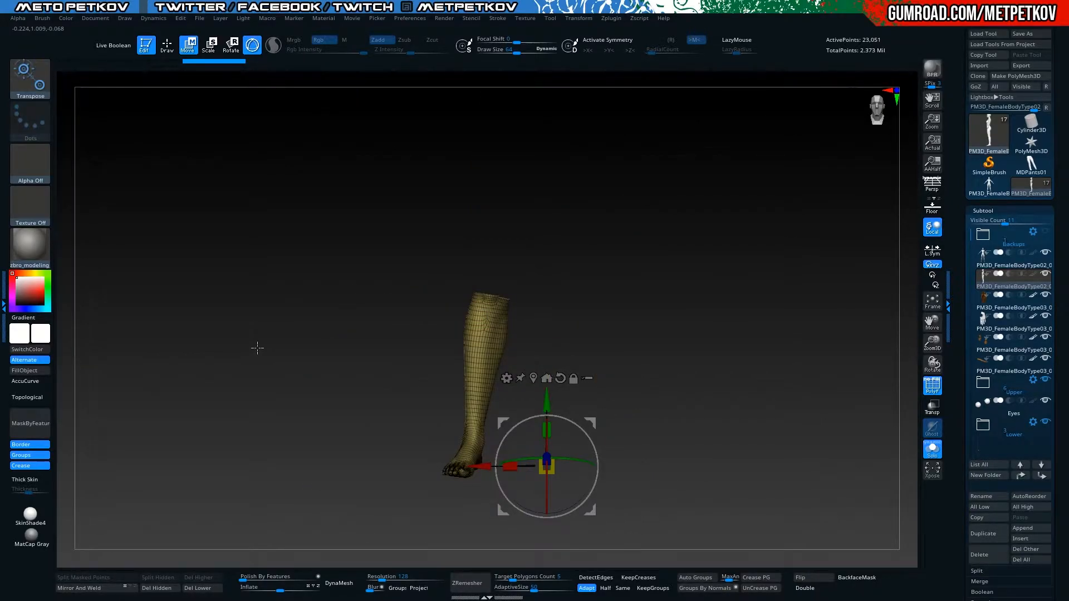
click(198, 589)
Examine the extracted lower leg from several angles, alone and alongside the clothed body
drag(223, 320, 266, 316)
alt+drag(321, 335, 379, 303)
key(alt+s)
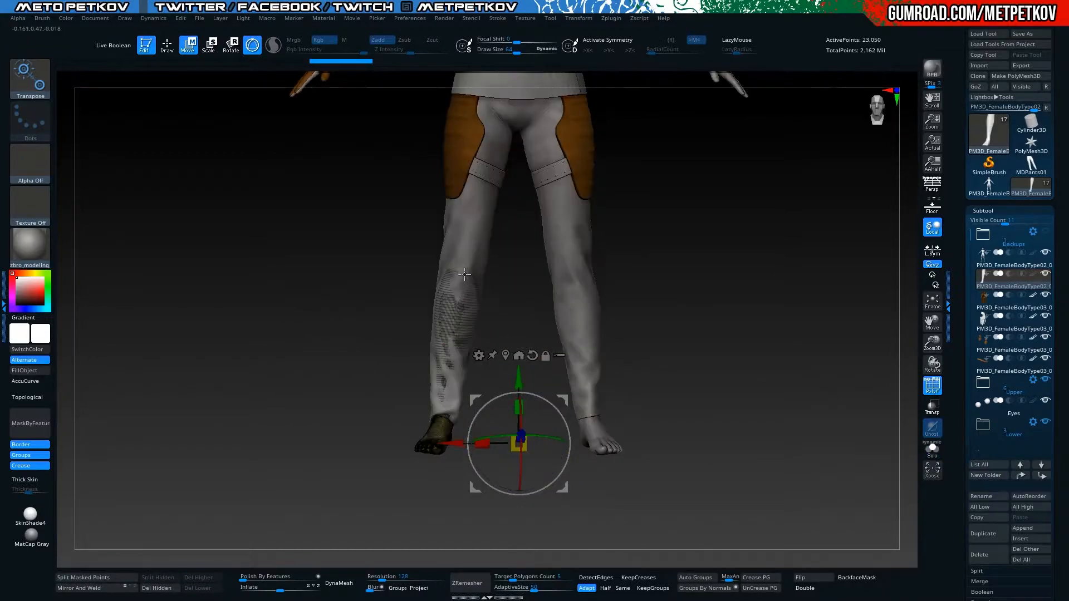
key(alt+s)
key(alt+s)
key(alt+s)
mouse_move(318, 291)
mouse_down()
mouse_move(291, 265)
mouse_move(336, 289)
mouse_move(317, 279)
mouse_move(334, 267)
mouse_move(322, 234)
mouse_move(293, 208)
mouse_move(310, 265)
mouse_move(299, 229)
mouse_up()
key(q)
key(w)
key(q)
mouse_move(294, 276)
mouse_down()
mouse_move(256, 286)
mouse_move(265, 334)
mouse_up()
key(w)
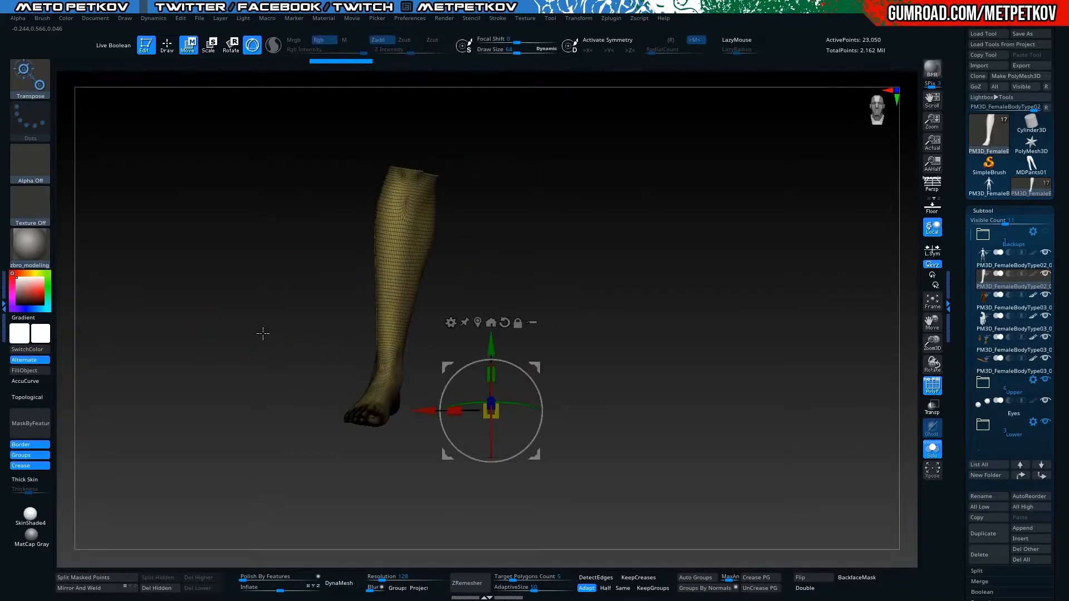
key(d)
click(503, 199)
drag(268, 373, 274, 495)
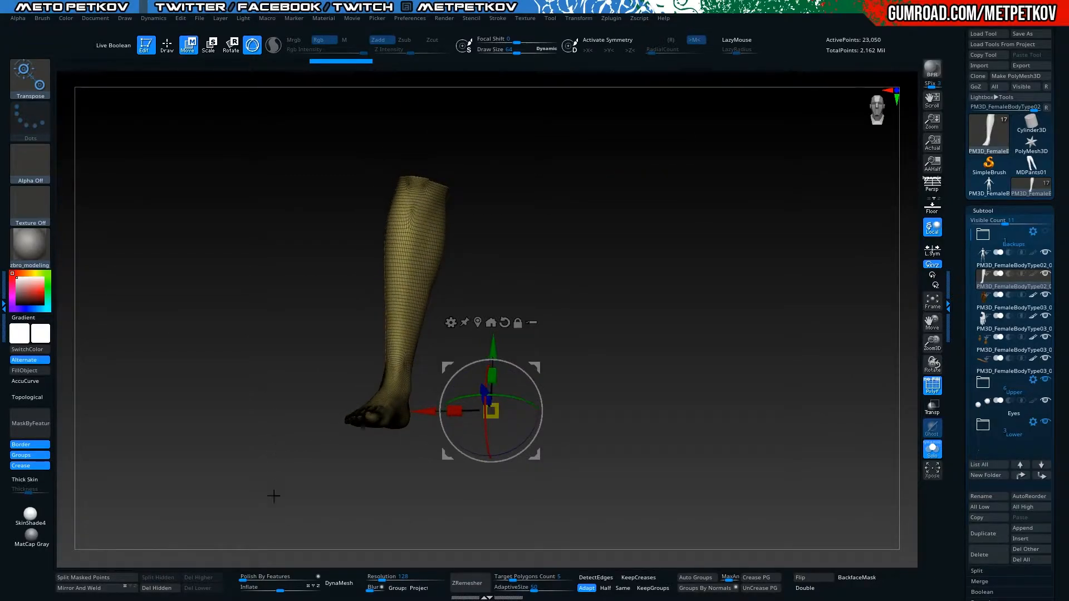
Rebuild the lower leg as a simplified closed mesh with DynaMesh at resolution 128
click(350, 579)
drag(215, 317, 266, 263)
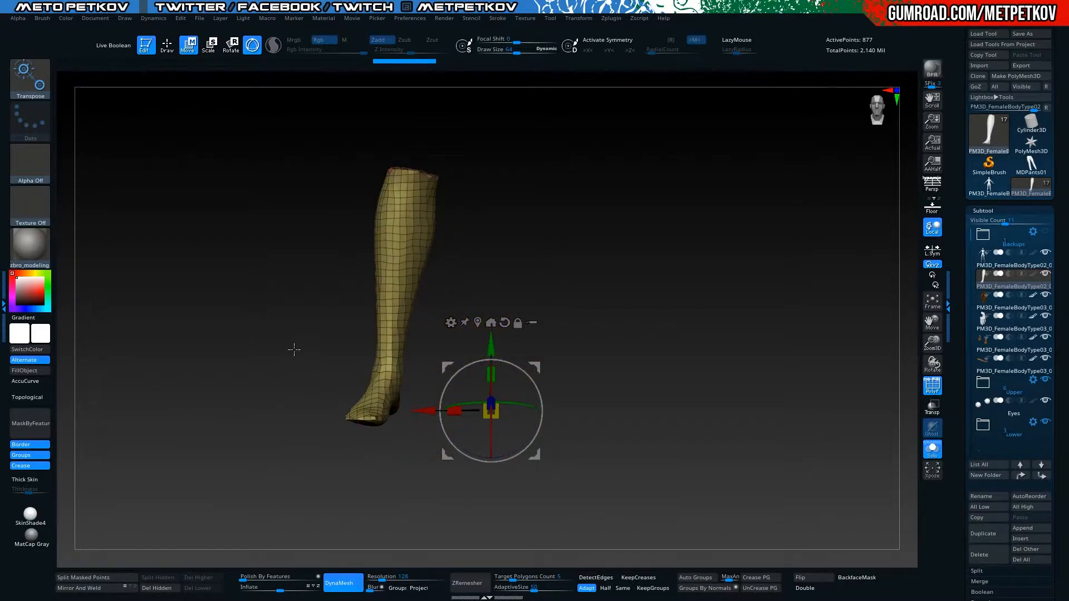
key(q)
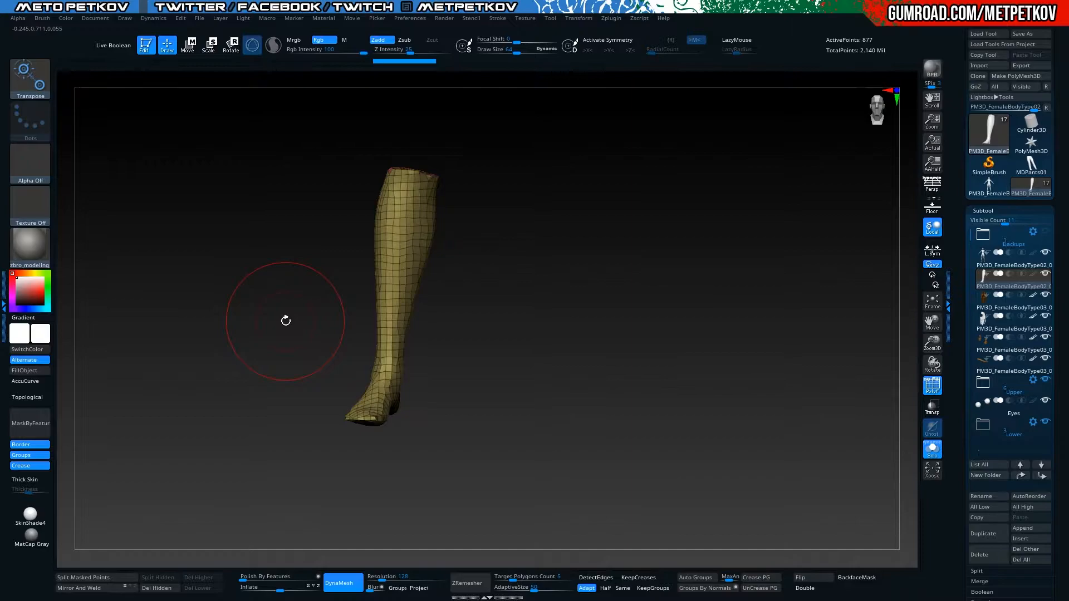
mouse_move(244, 278)
mouse_down()
mouse_move(249, 291)
mouse_move(258, 238)
mouse_move(227, 322)
mouse_move(221, 286)
mouse_move(221, 306)
mouse_up()
key(q)
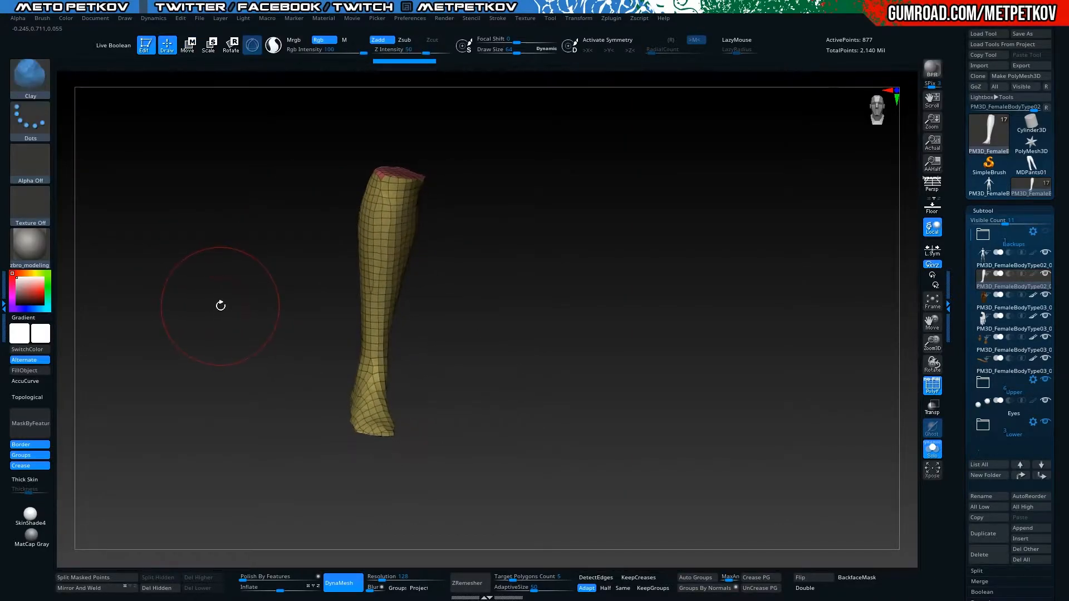
Show the other subtools, hide the Lower clothing folder and inflate the simplified leg slightly beyond the body's surface
click(198, 231)
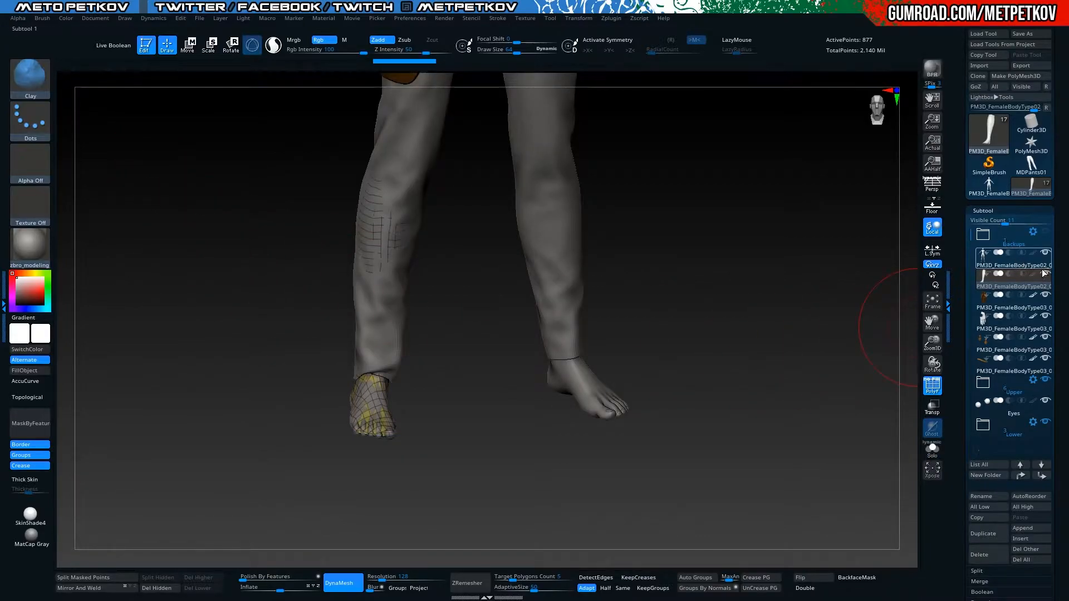
click(1046, 426)
drag(295, 286, 340, 254)
drag(260, 351, 222, 366)
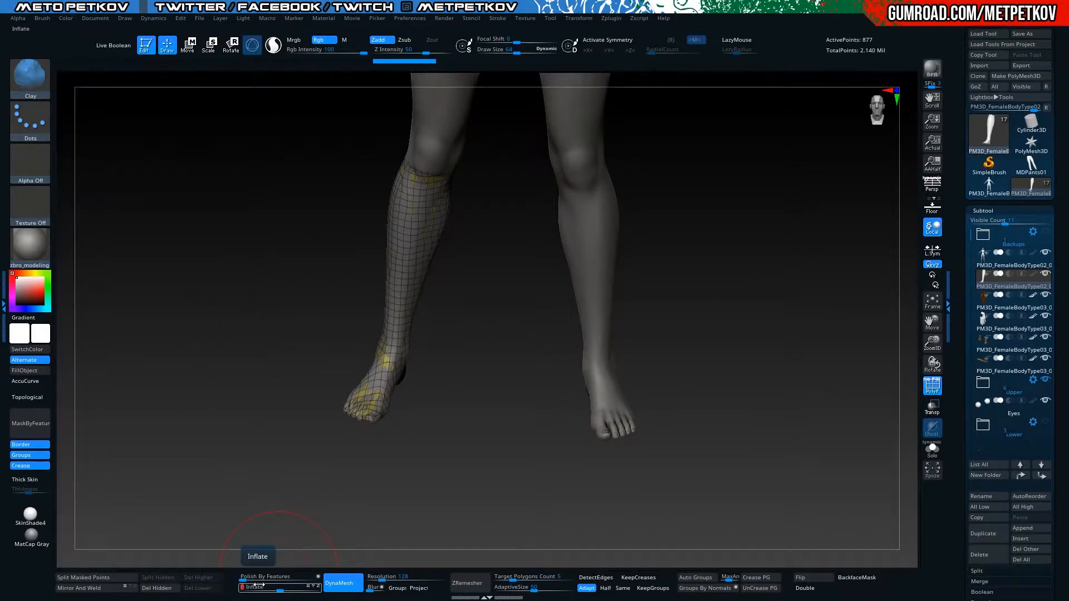
key(Return)
drag(172, 284, 183, 309)
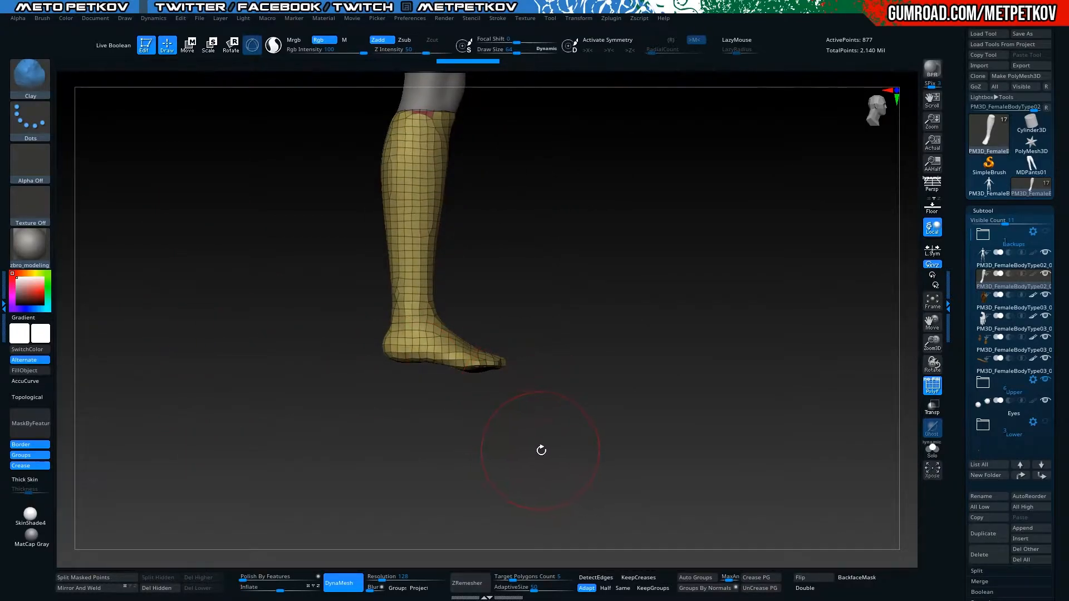
Isolate the simplified leg, switch to the hPolish brush and set its draw size to about 27
click(228, 360)
drag(228, 360, 215, 231)
alt+drag(179, 269, 241, 484)
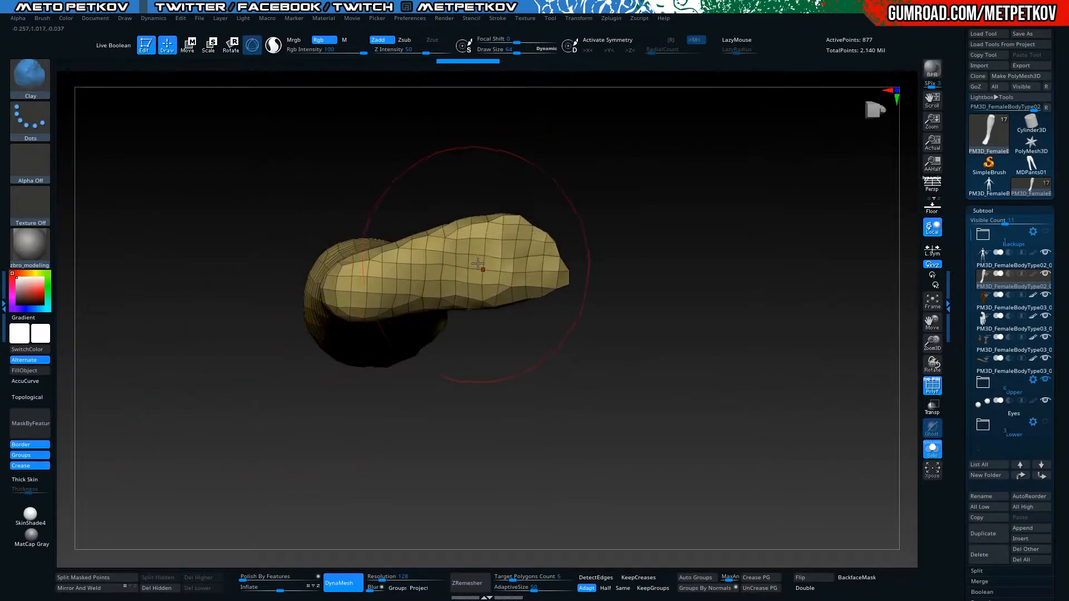
key(2)
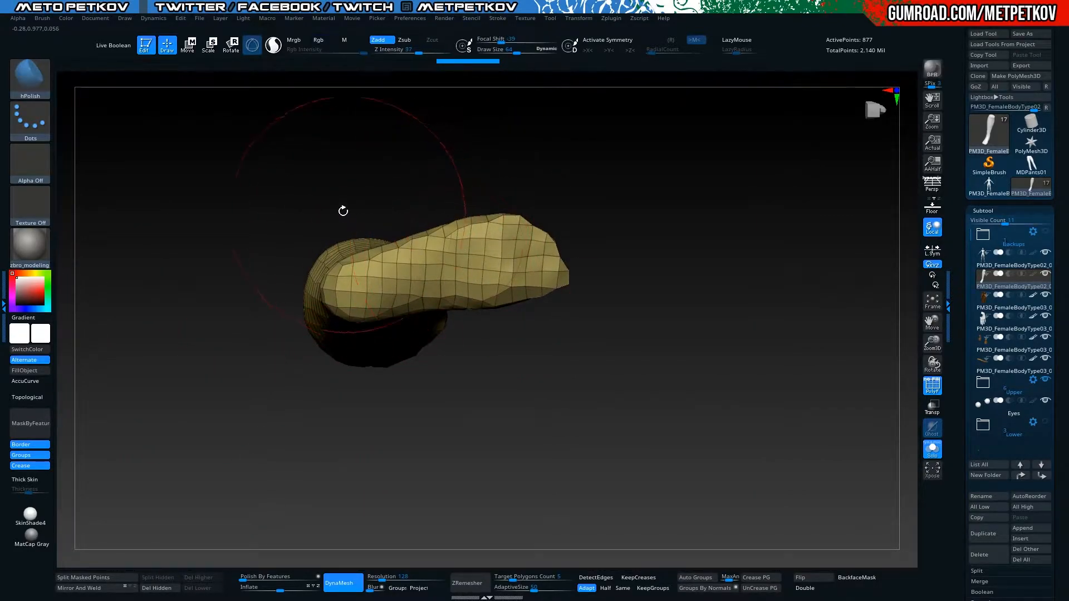
key(space)
drag(336, 213, 327, 212)
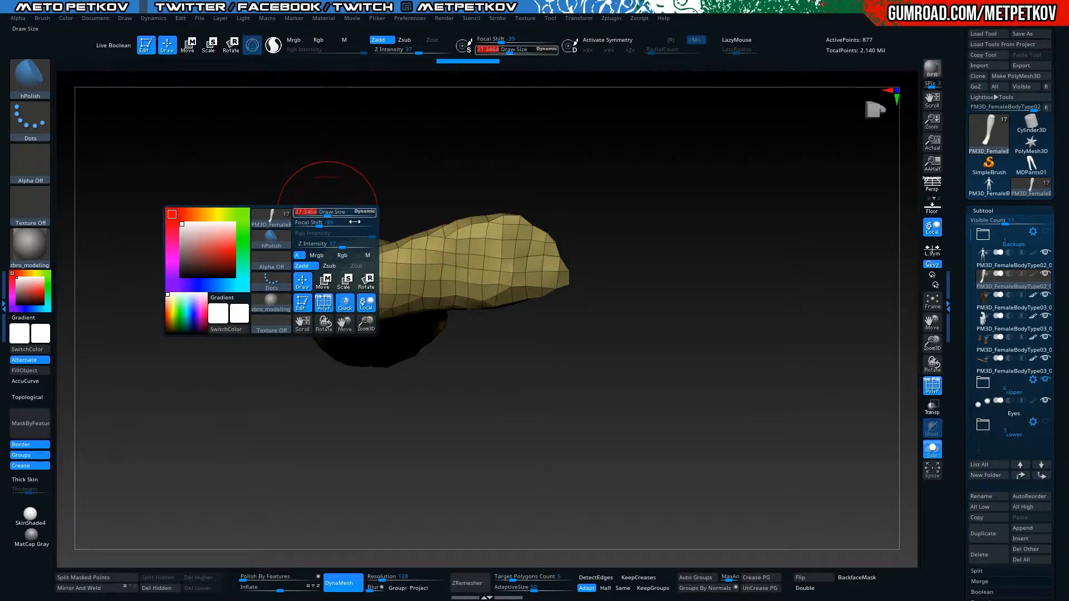
mouse_move(194, 204)
mouse_down()
mouse_move(176, 305)
mouse_move(132, 354)
mouse_move(210, 344)
mouse_move(152, 351)
mouse_move(185, 323)
mouse_move(217, 344)
mouse_move(220, 270)
mouse_up()
drag(212, 313, 327, 504)
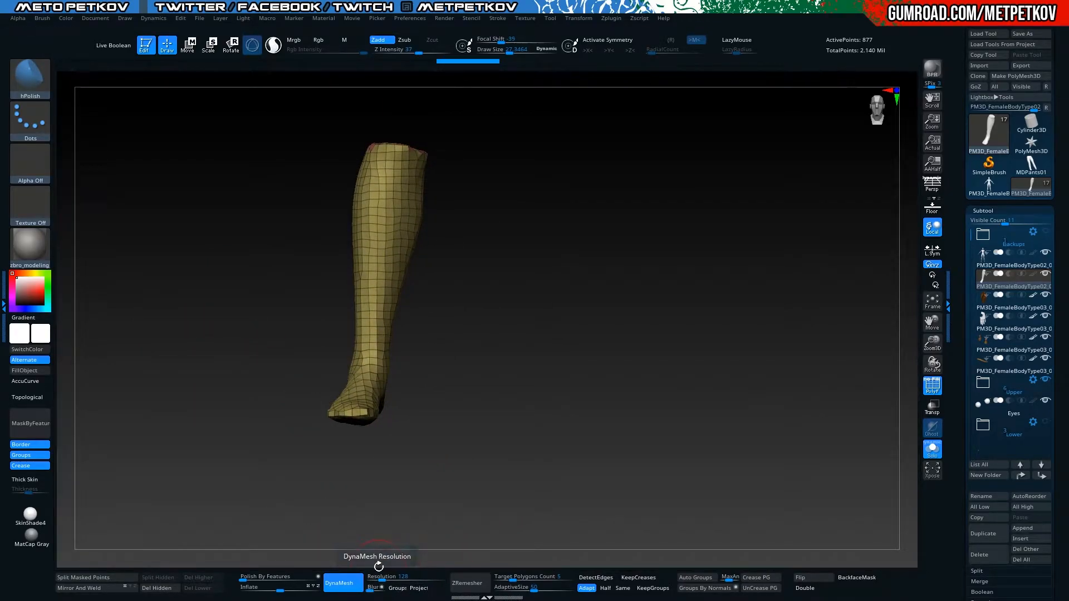
Assign the whole simplified leg mesh to a single new polygroup
mouse_move(201, 312)
mouse_down()
mouse_move(171, 298)
mouse_move(208, 347)
mouse_up()
key(ctrl)
mouse_move(284, 378)
mouse_down()
mouse_move(221, 345)
mouse_move(293, 508)
mouse_move(310, 453)
mouse_move(293, 513)
mouse_move(253, 426)
mouse_move(312, 433)
mouse_up()
Slice the foot from toes to heel just above its underside with SliceCurve, giving the sole its own polygroup
ctrl+shift+click(46, 90)
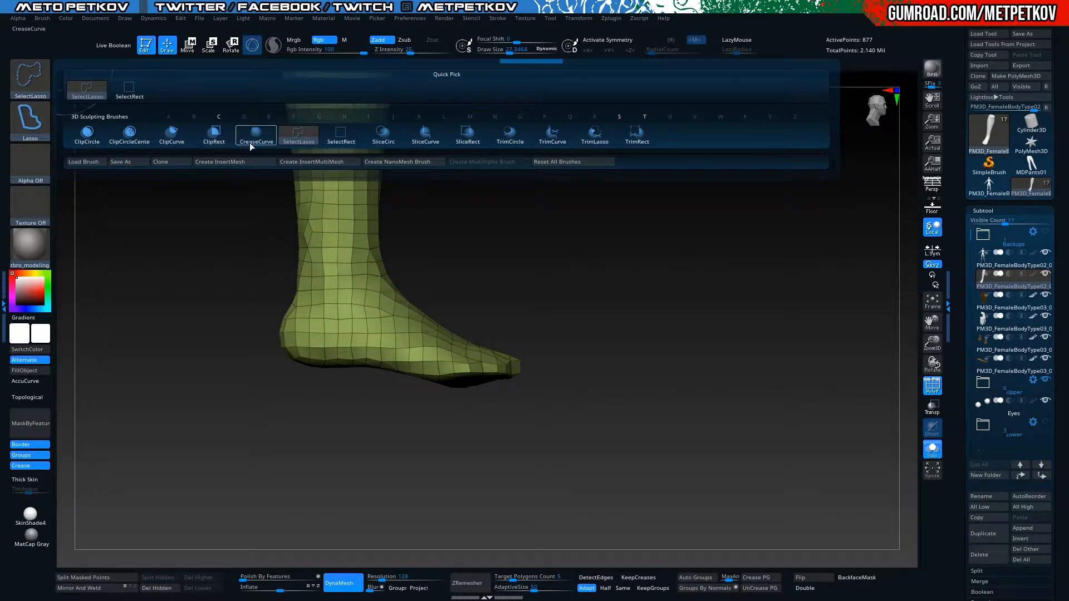
click(423, 143)
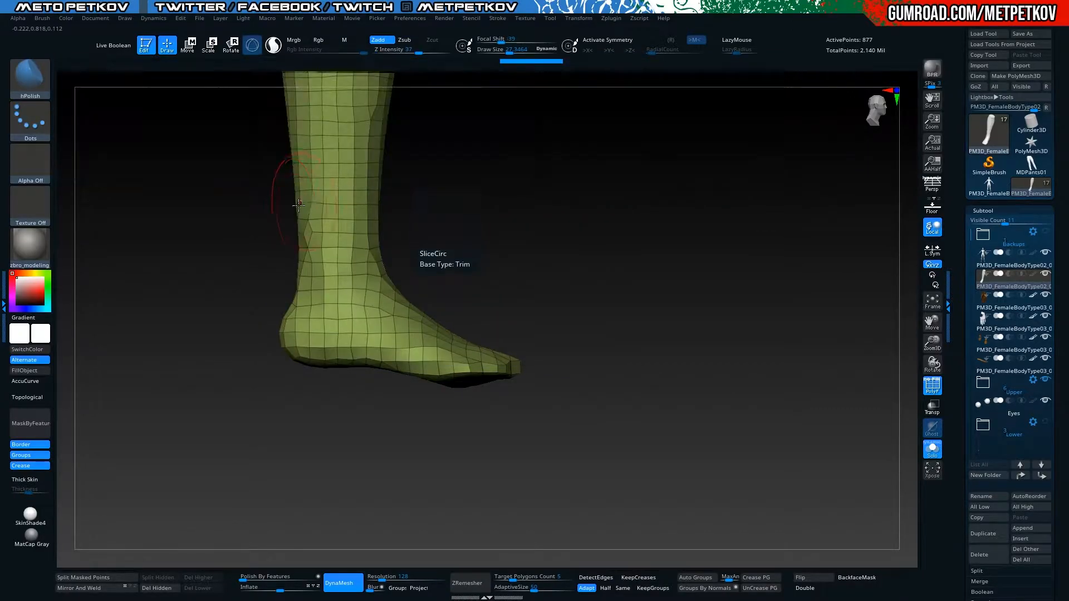
mouse_move(605, 365)
ctrl+shift+mouse_down()
mouse_move(485, 373)
mouse_move(358, 358)
ctrl+shift+mouse_up()
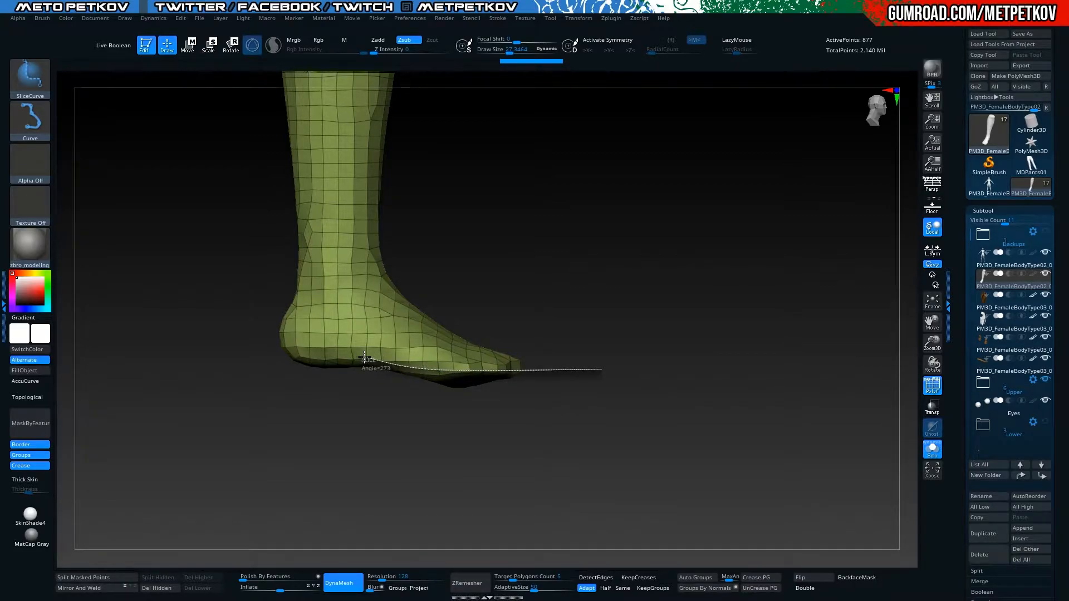
ctrl+shift+drag(297, 353, 267, 351)
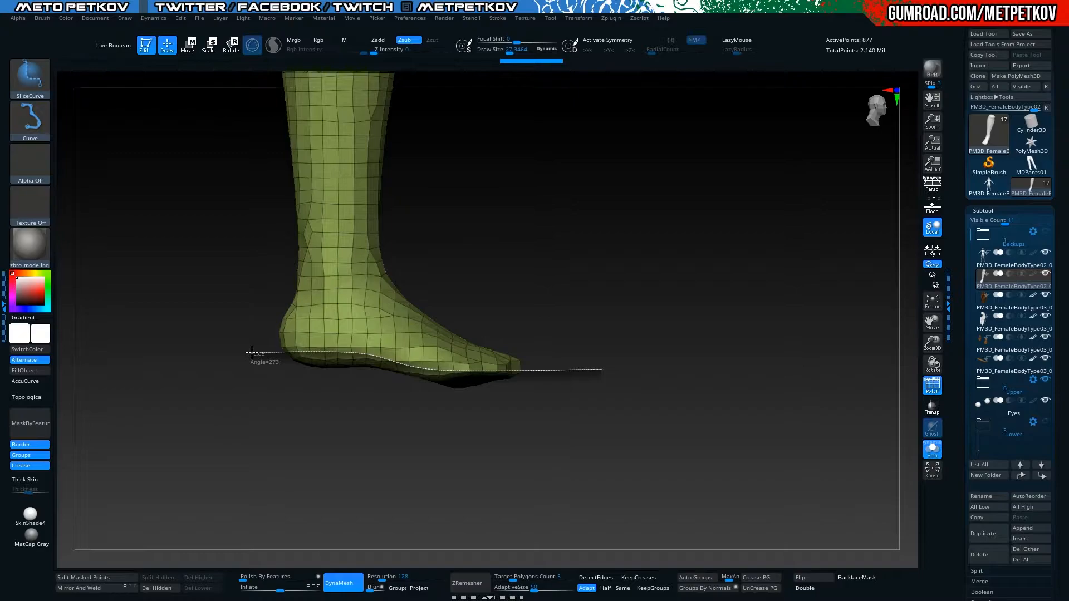
ctrl+shift+drag(252, 352, 251, 351)
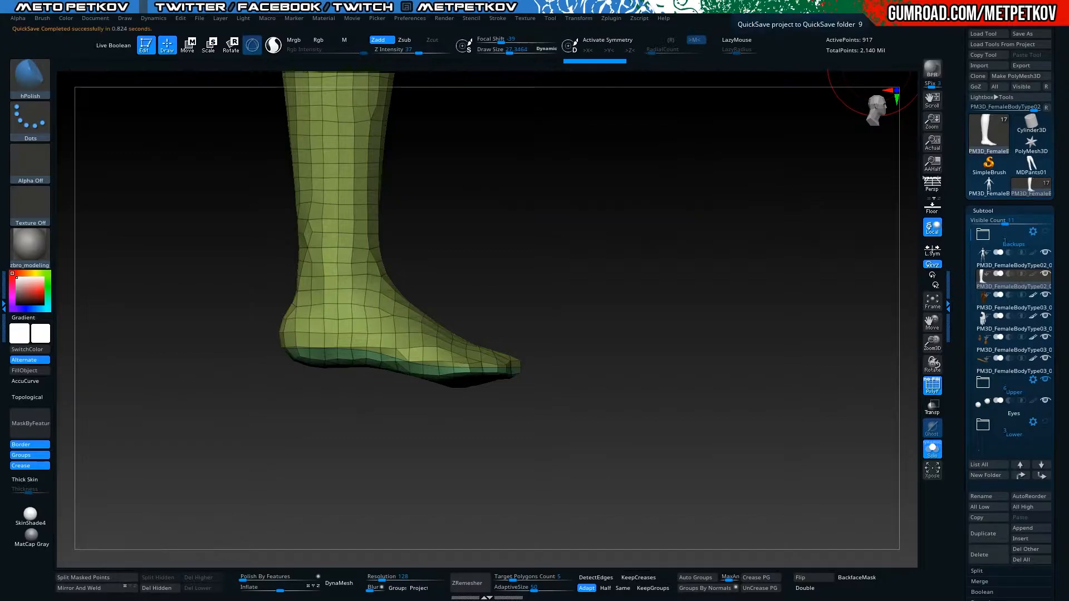
drag(143, 291, 358, 323)
drag(169, 245, 163, 287)
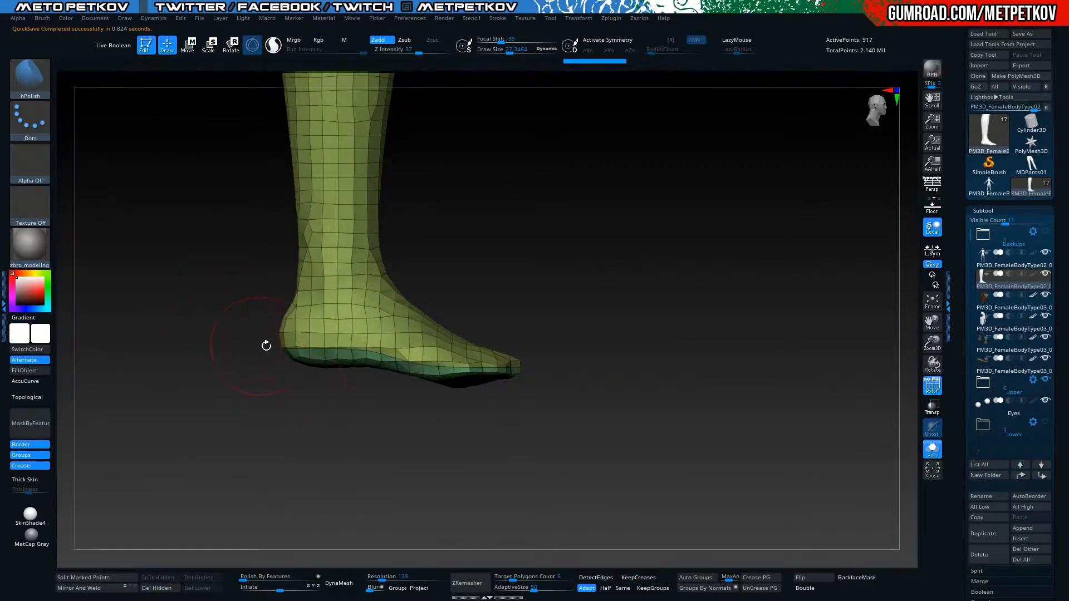
Isolate the sole polygroup and split it from the leg as a separate subtool
ctrl+shift+click(334, 364)
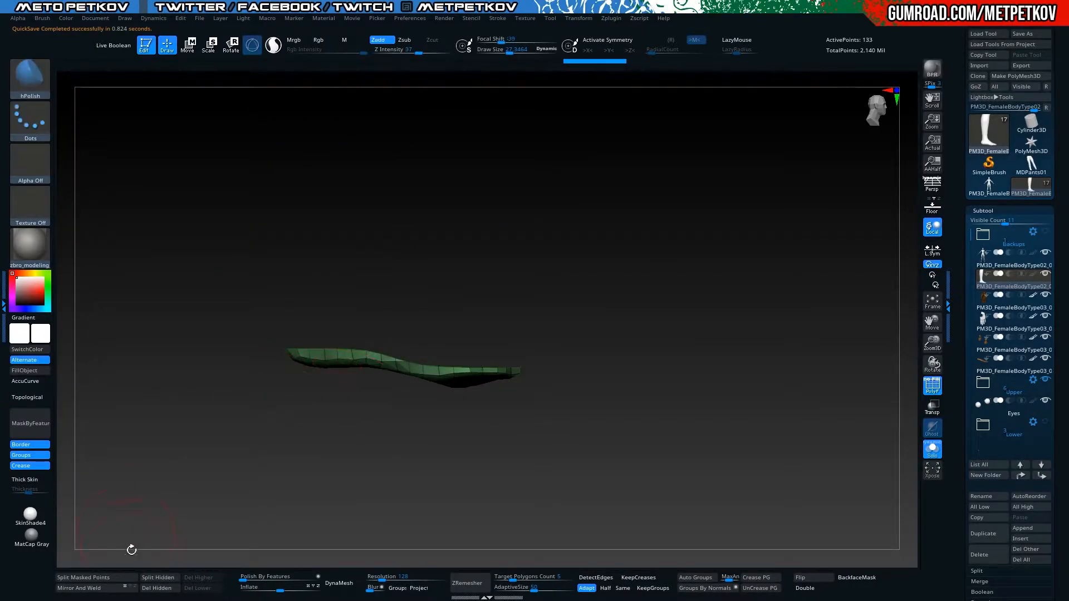
click(156, 578)
drag(148, 363, 164, 400)
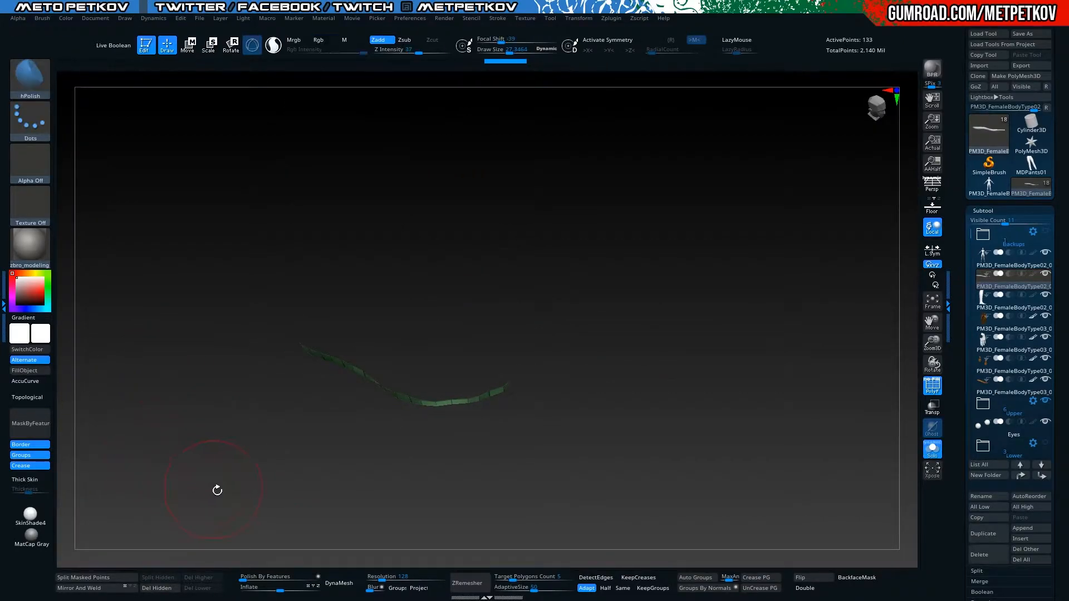
Try to close the sole piece with DynaMesh at resolutions 128 and 256
click(336, 589)
key(ctrl+z)
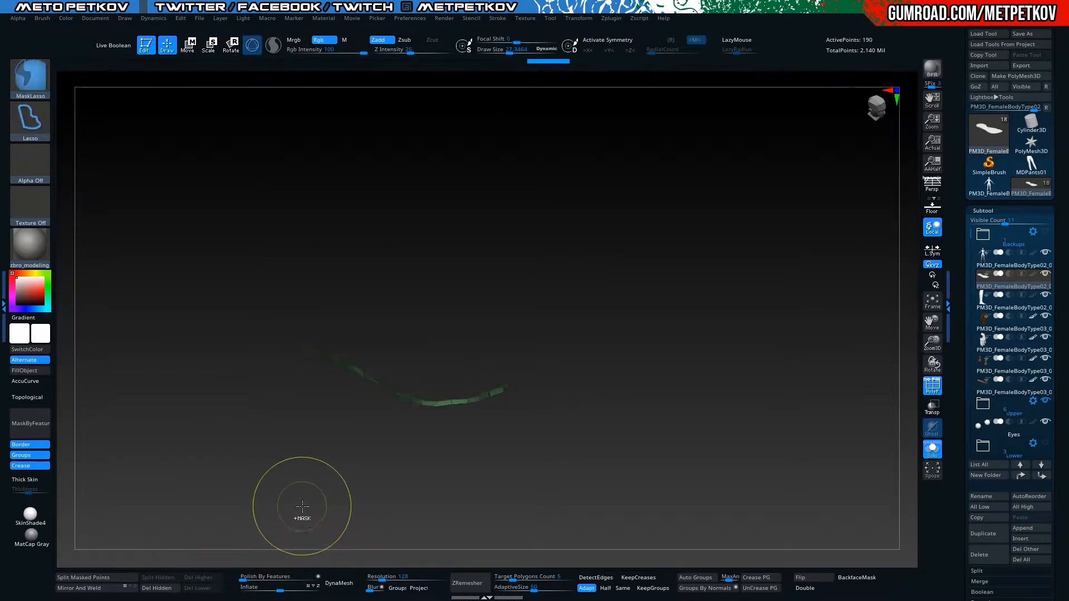
click(384, 577)
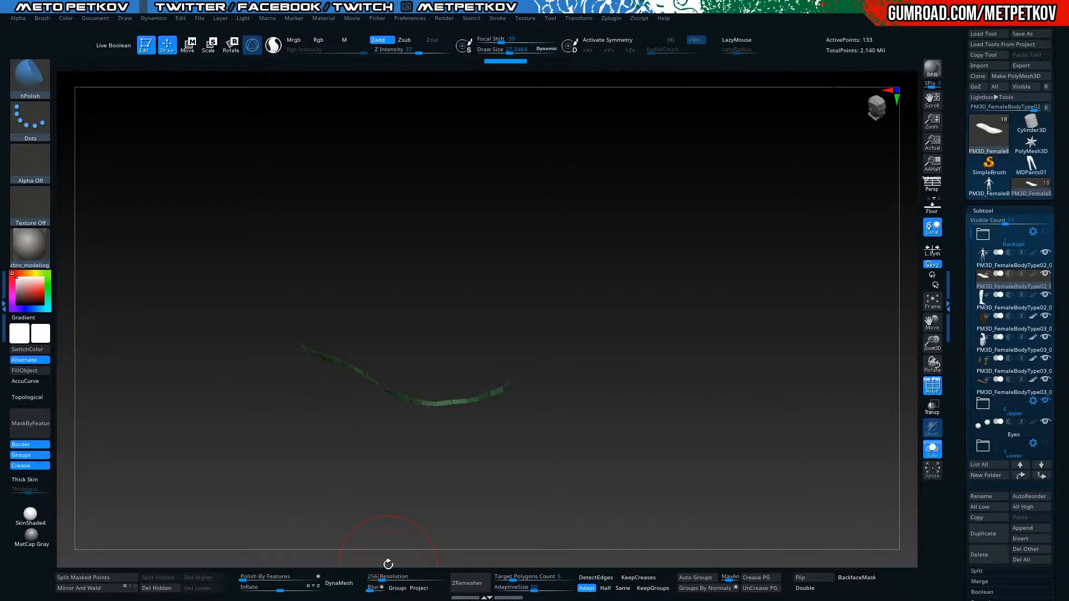
click(342, 588)
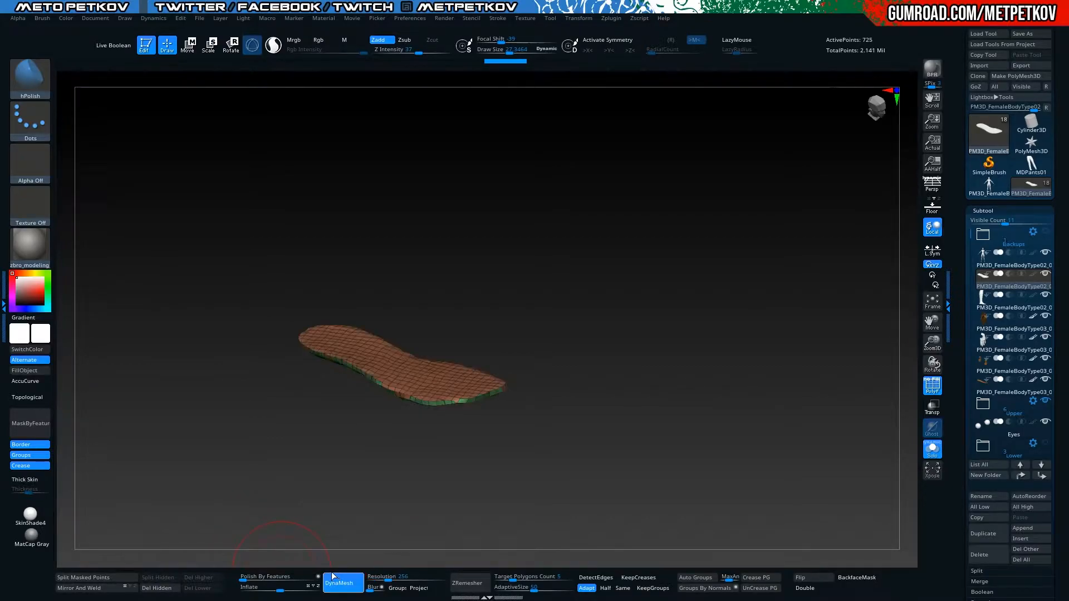
drag(264, 412, 266, 349)
drag(290, 426, 261, 454)
key(ctrl+z)
Cap the open top of the sole piece with Close Holes and show the surrounding subtools again
drag(964, 525, 966, 188)
drag(955, 82, 953, 523)
drag(963, 391, 968, 268)
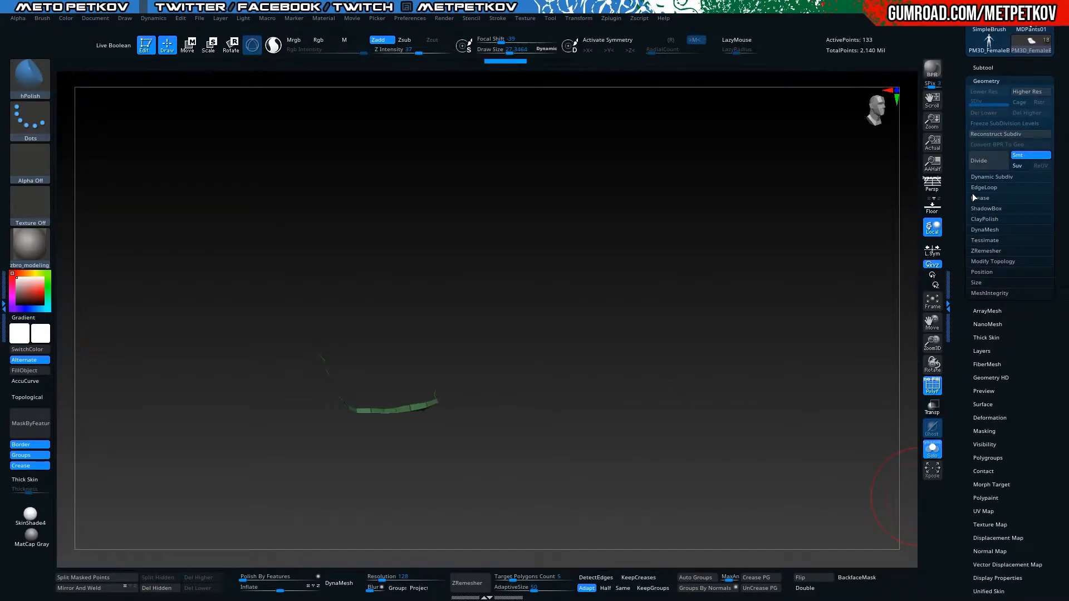
click(980, 261)
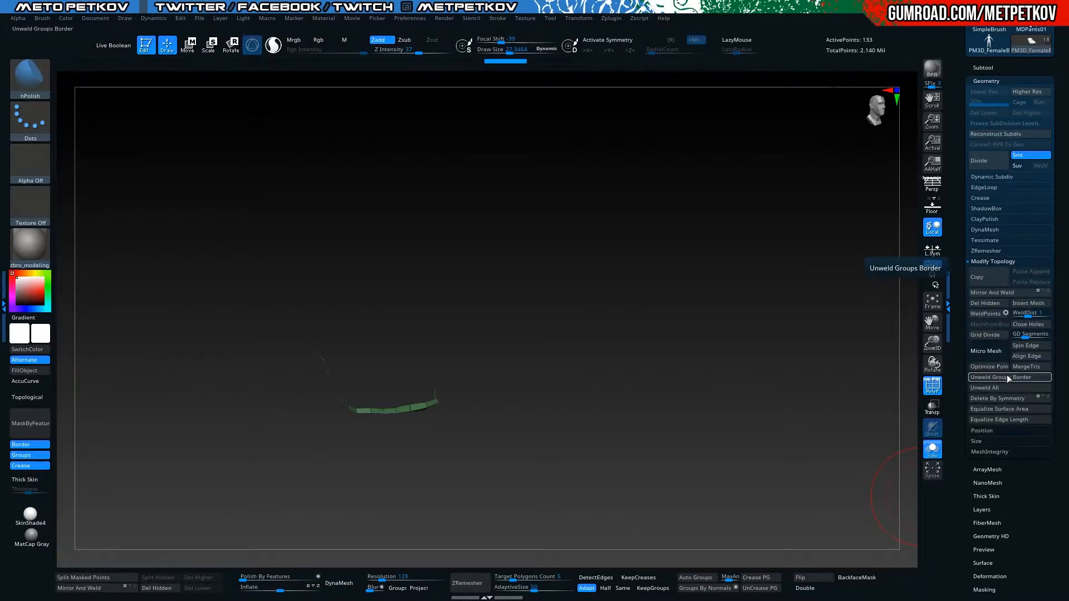
click(1026, 325)
mouse_move(159, 308)
mouse_down()
mouse_move(210, 273)
mouse_move(173, 319)
mouse_up()
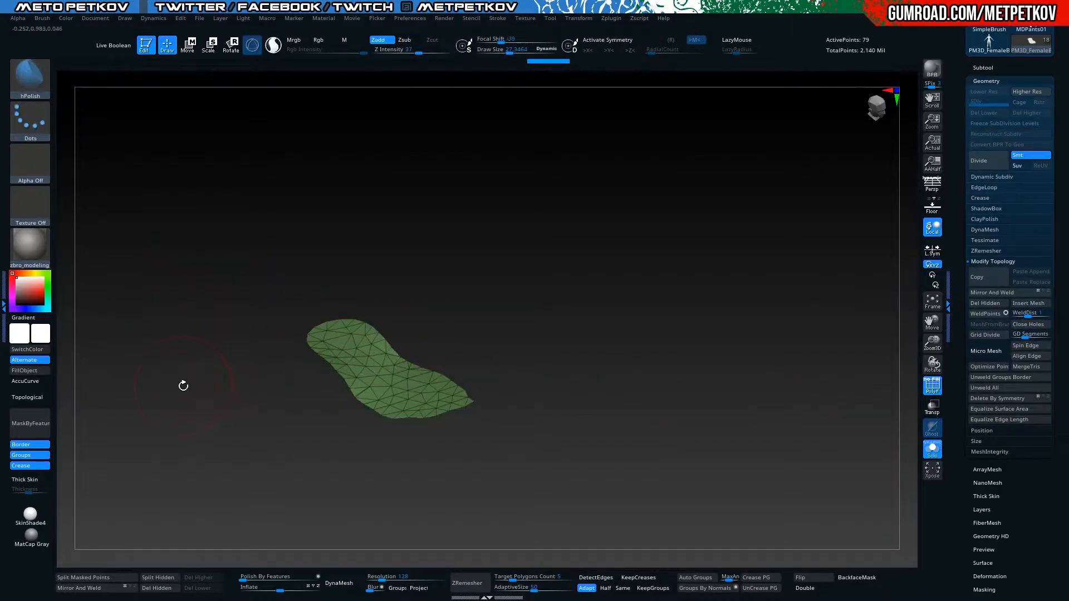
drag(186, 382, 183, 362)
key(ctrl+shift+s)
mouse_move(147, 281)
mouse_down()
mouse_move(160, 284)
mouse_move(112, 317)
mouse_up()
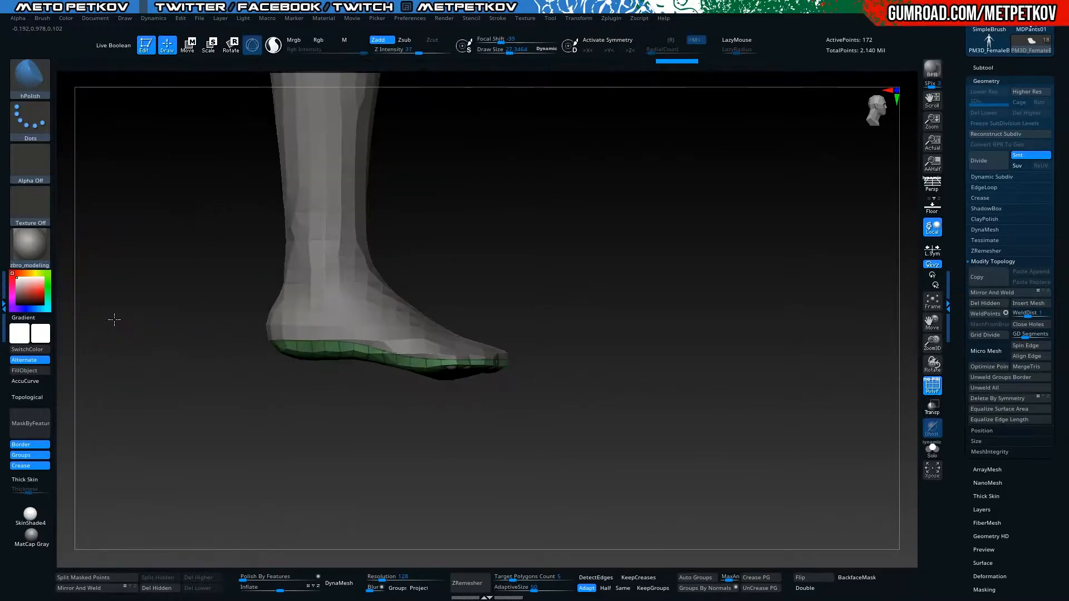
Center the transform gizmo on the sole piece and reset its orientation to the world axes
key(w)
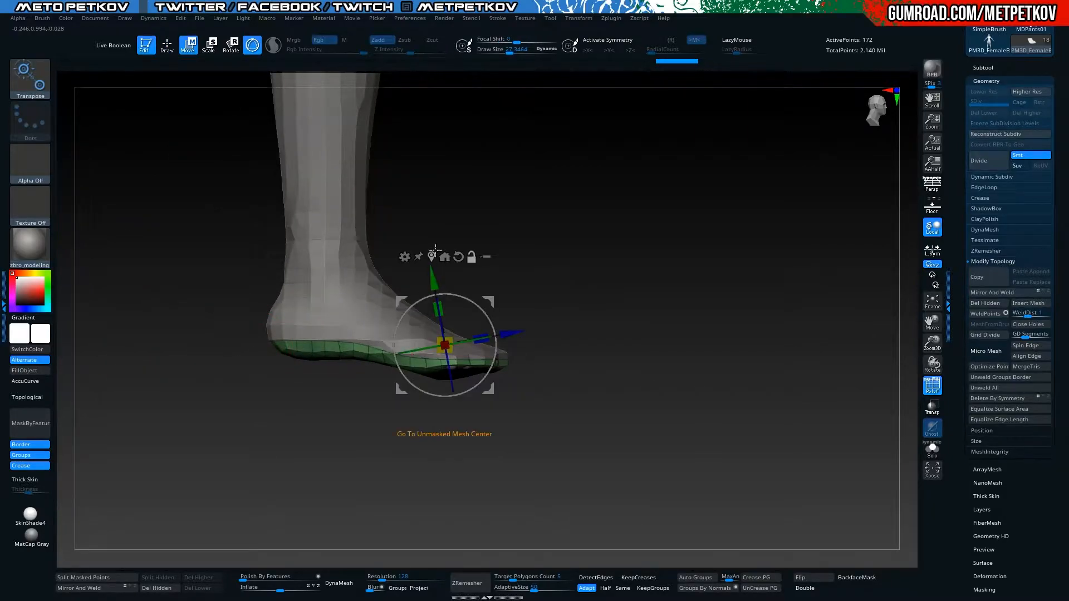
click(432, 256)
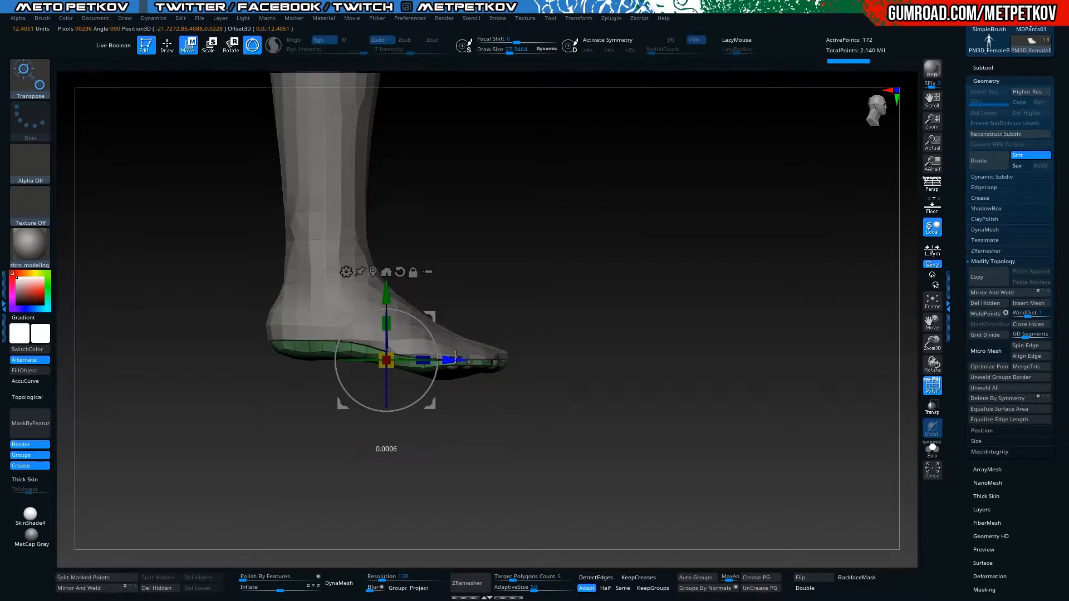
right_drag(456, 356, 402, 291)
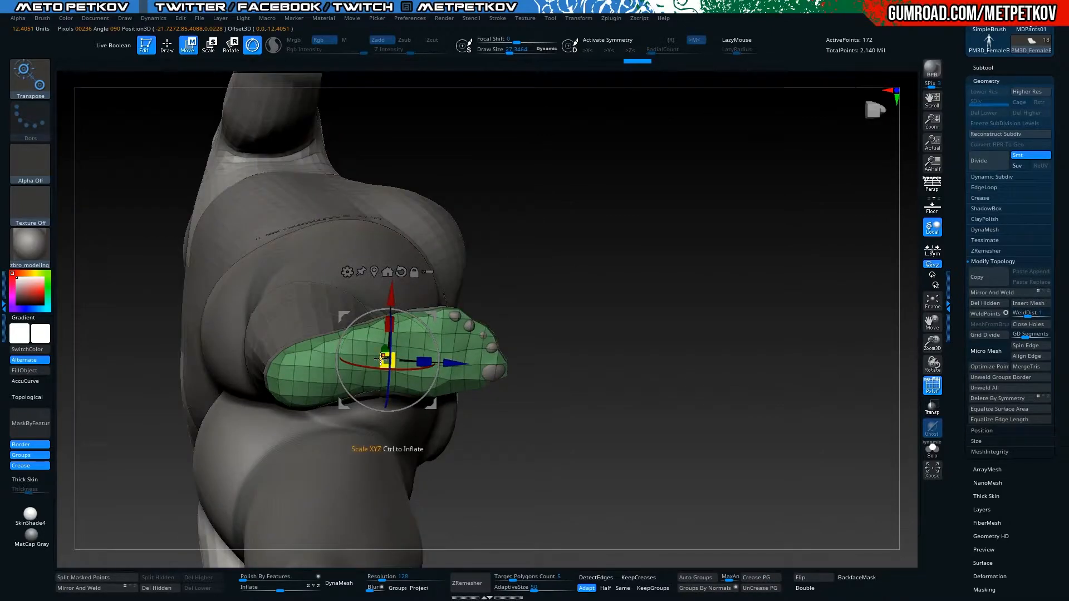
right_drag(384, 352, 335, 408)
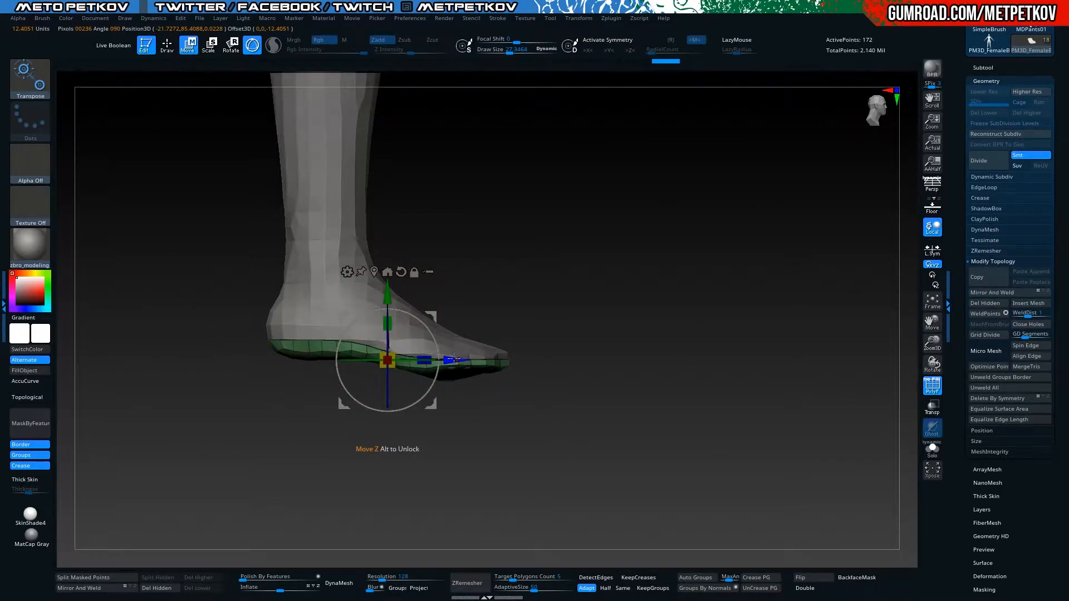
right_drag(557, 427, 548, 422)
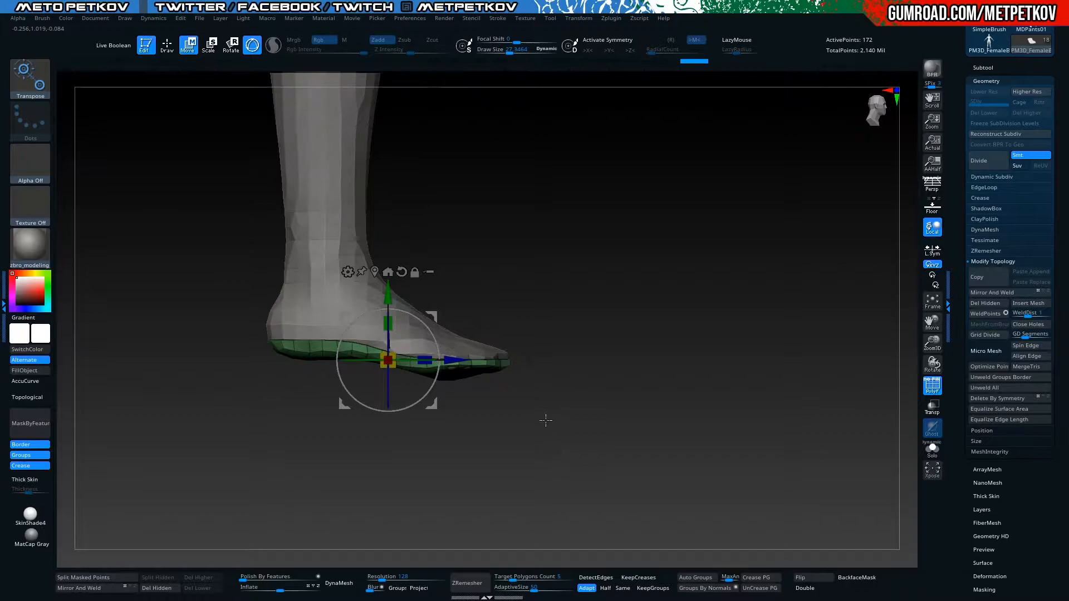
Solo the sole piece, isolate its flat cap polygroup and delete the rest of the geometry
key(alt+s)
right_drag(192, 384, 187, 355)
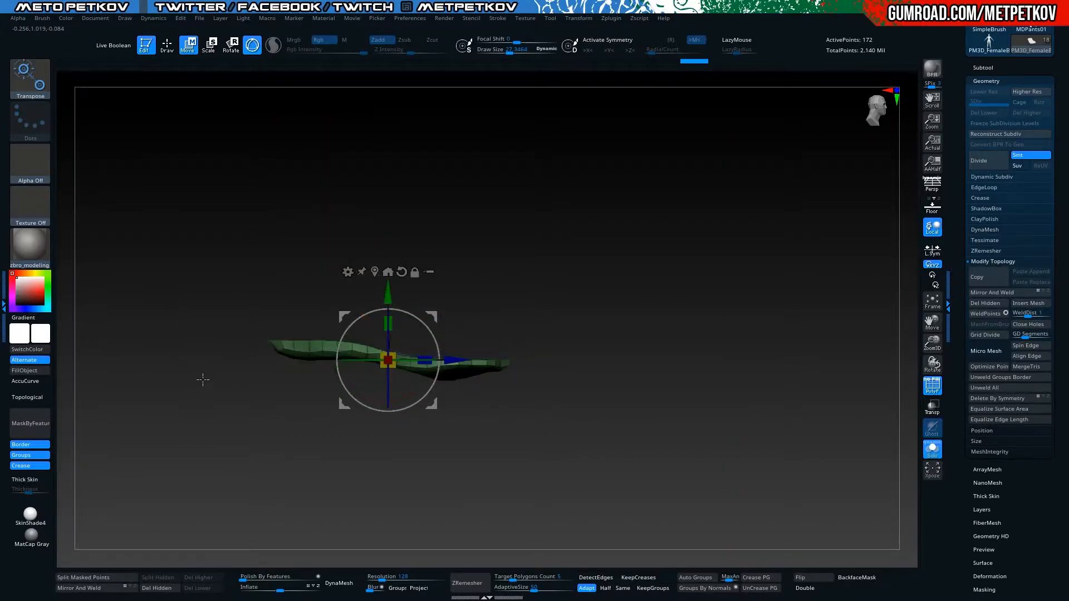
right_drag(254, 271, 236, 283)
right_drag(309, 326, 300, 316)
key(q)
ctrl+shift+click(335, 332)
key(w)
click(149, 588)
mouse_move(141, 505)
right_down()
mouse_move(181, 320)
mouse_move(174, 327)
mouse_move(212, 374)
mouse_move(212, 513)
mouse_move(235, 421)
right_up()
key(q)
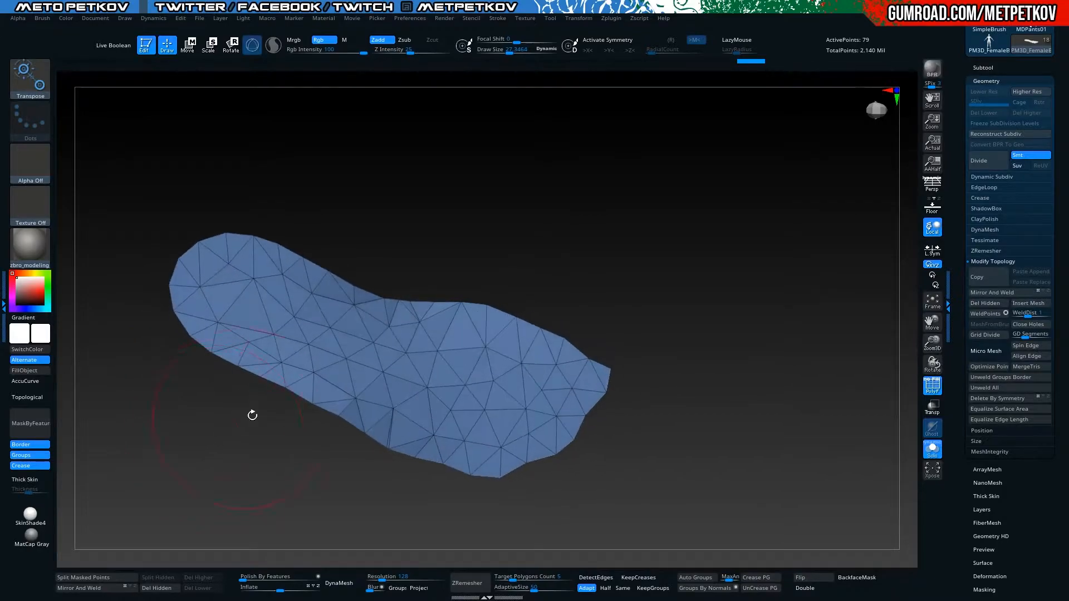
Hide the stray polygons at the toe tip of the flat sole with SelectLasso and delete them
key(ctrl+shift)
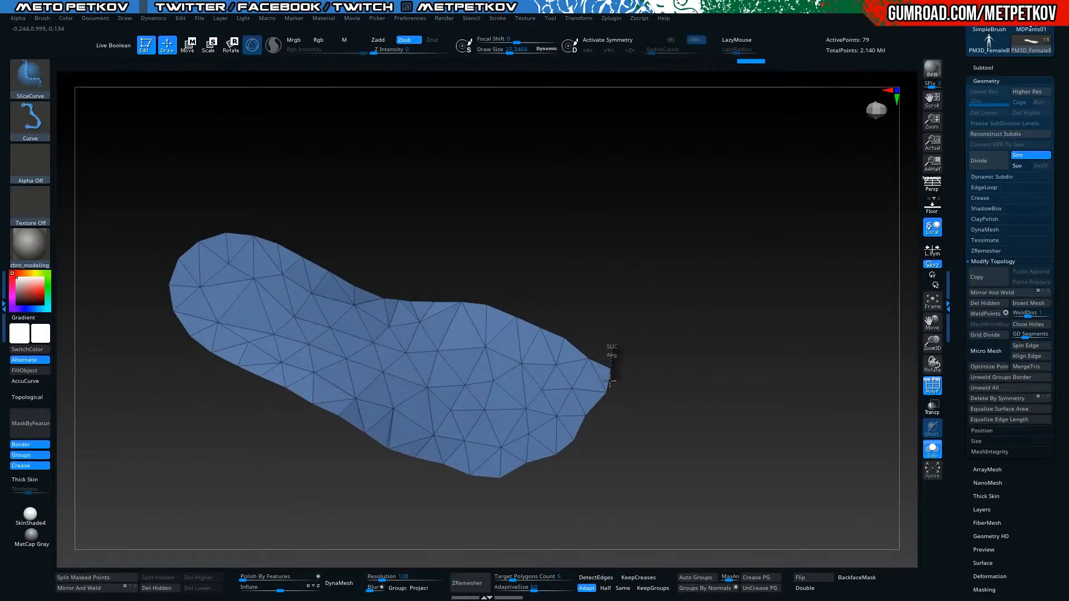
key(w)
click(30, 78)
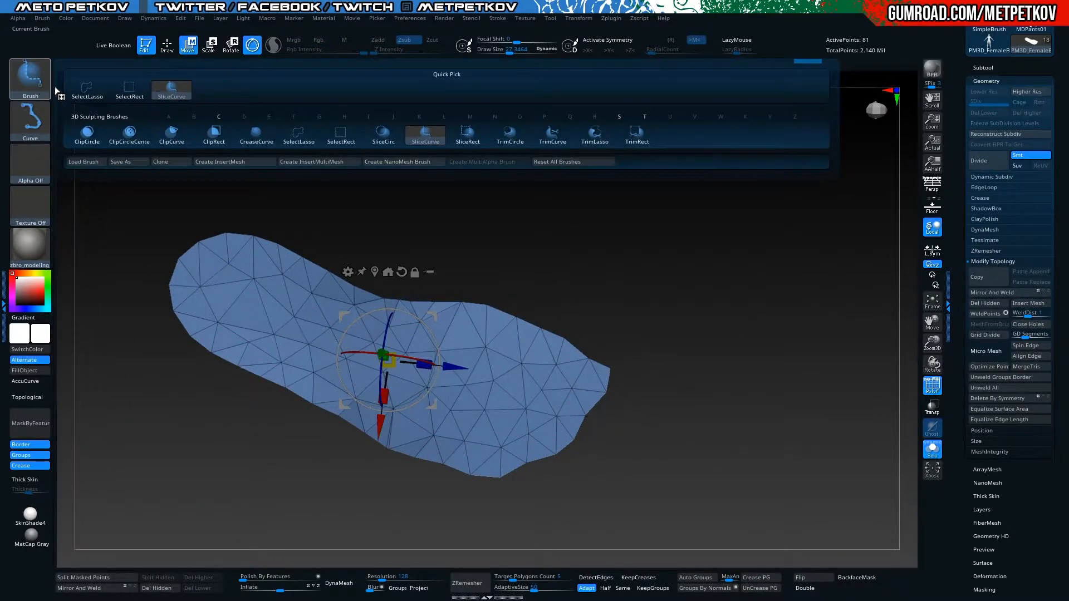
click(87, 94)
mouse_move(600, 370)
ctrl+shift+mouse_down()
mouse_move(640, 323)
mouse_move(596, 342)
ctrl+shift+mouse_up()
click(146, 590)
Extrude the flat sole surface into a thin slab with ZModeler QMesh targeting All Polygons, and show the leg and body again
shift+drag(153, 486, 166, 454)
key(q)
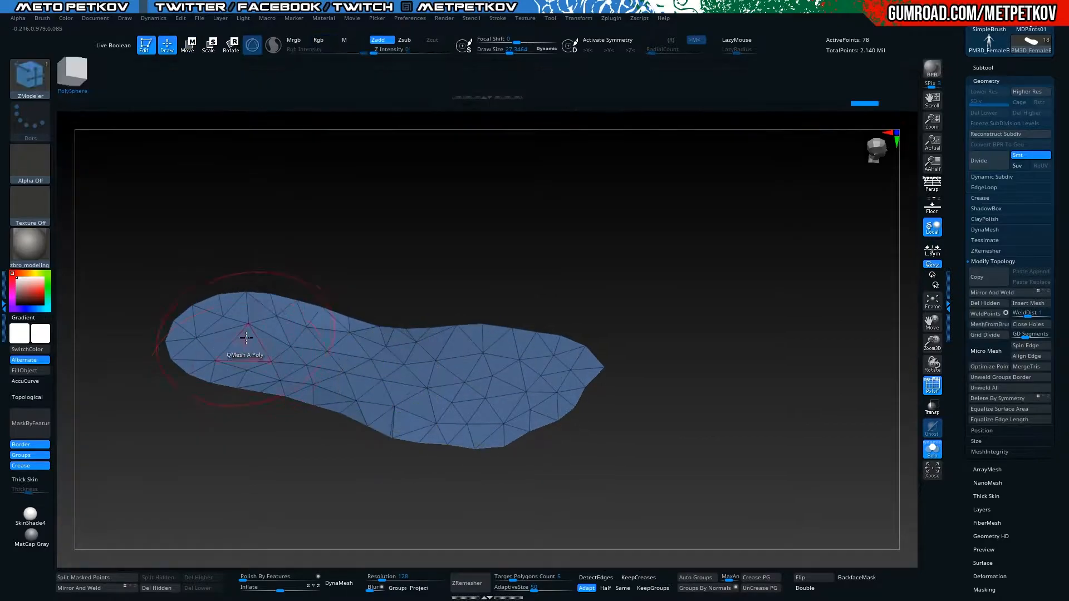
drag(243, 348, 243, 312)
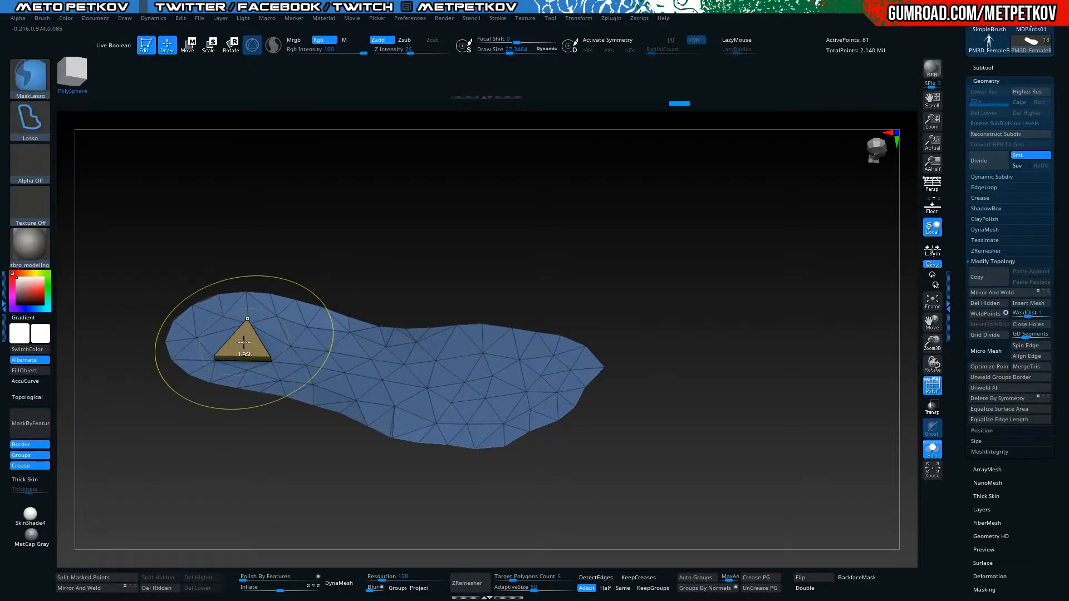
key(space)
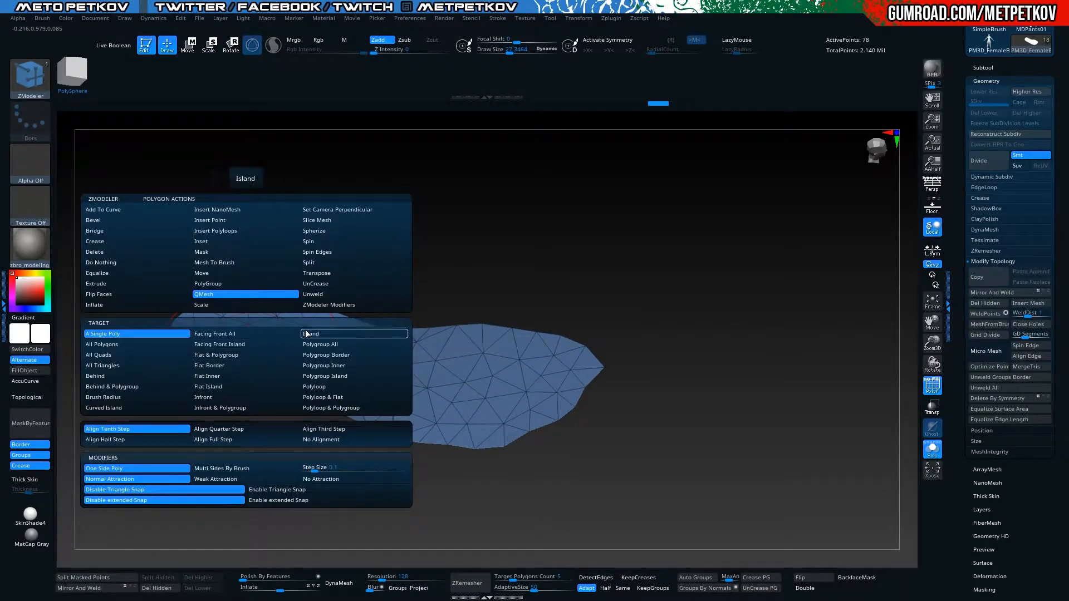
click(208, 283)
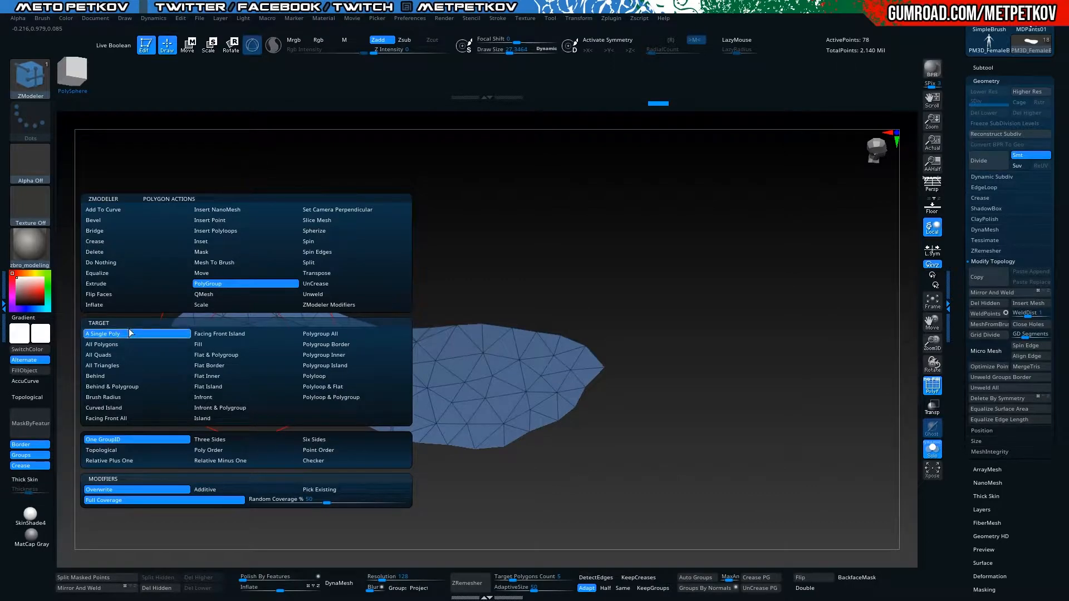
click(203, 294)
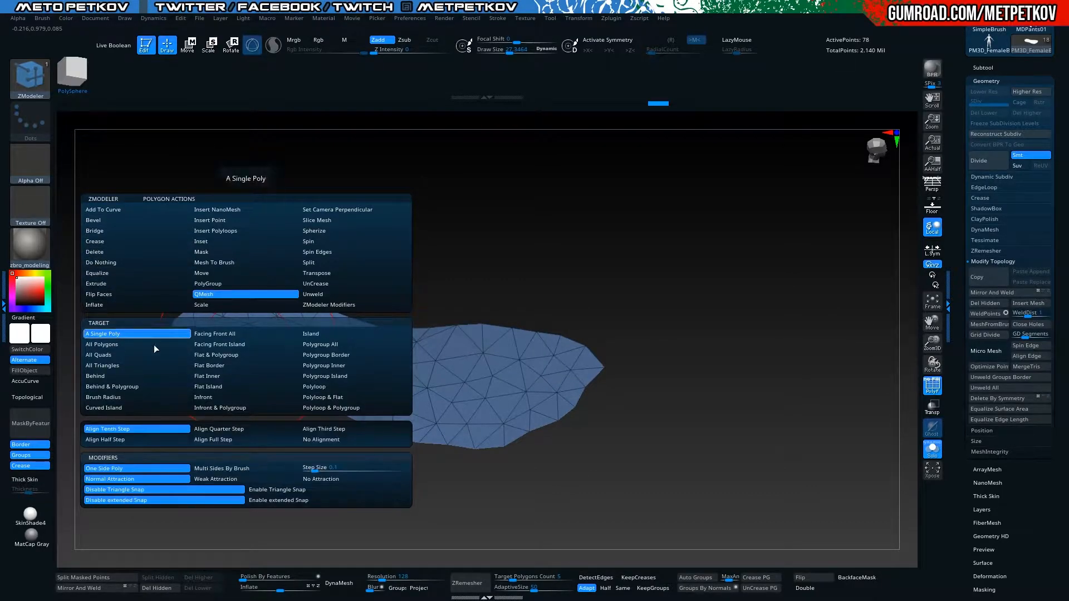
click(105, 344)
drag(305, 363, 326, 344)
shift+drag(241, 491, 238, 453)
key(alt+s)
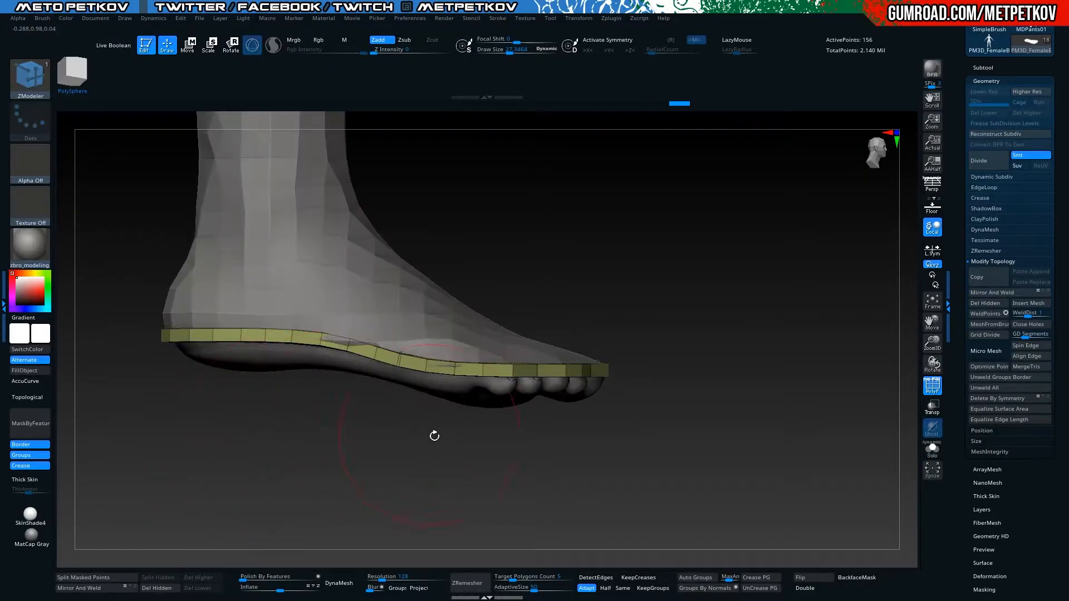
Lower the sole slab vertically until it sits beneath the foot and toes
key(e)
drag(384, 303, 384, 335)
drag(243, 442, 257, 356)
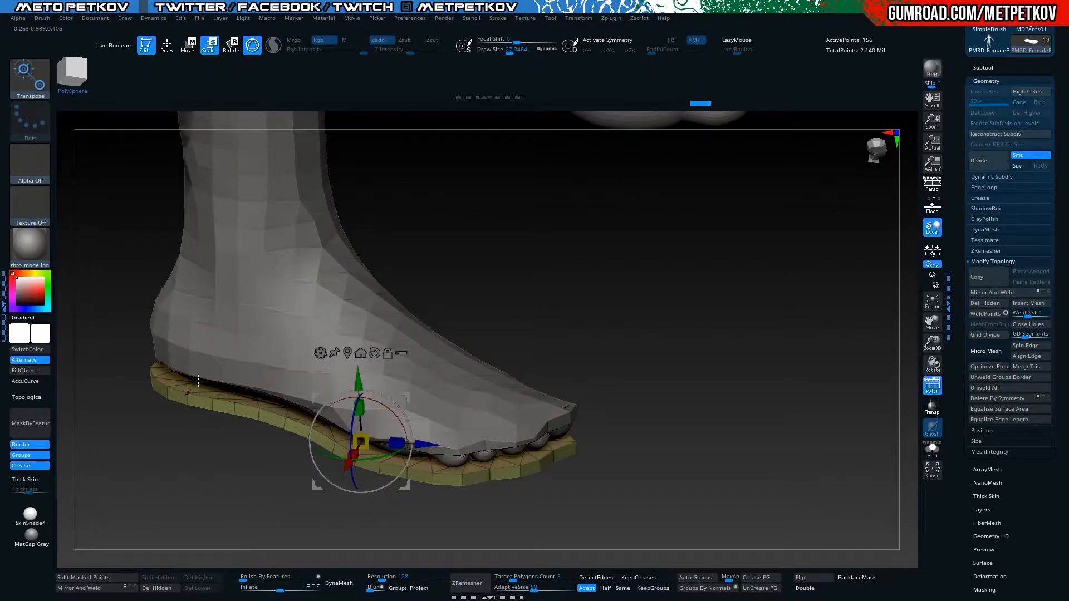
Set ZModeler's QMesh target to Polygroup All and pull the top surface of the sole slab toward the foot
key(q)
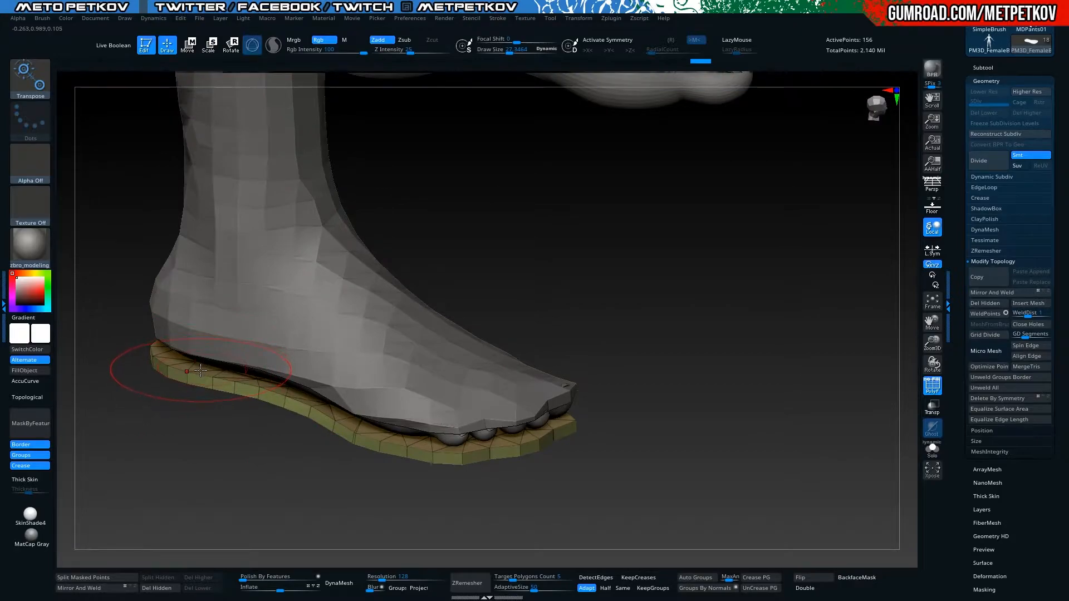
mouse_move(193, 411)
mouse_down()
mouse_move(203, 461)
mouse_move(229, 451)
mouse_move(227, 472)
mouse_move(225, 388)
mouse_up()
key(w)
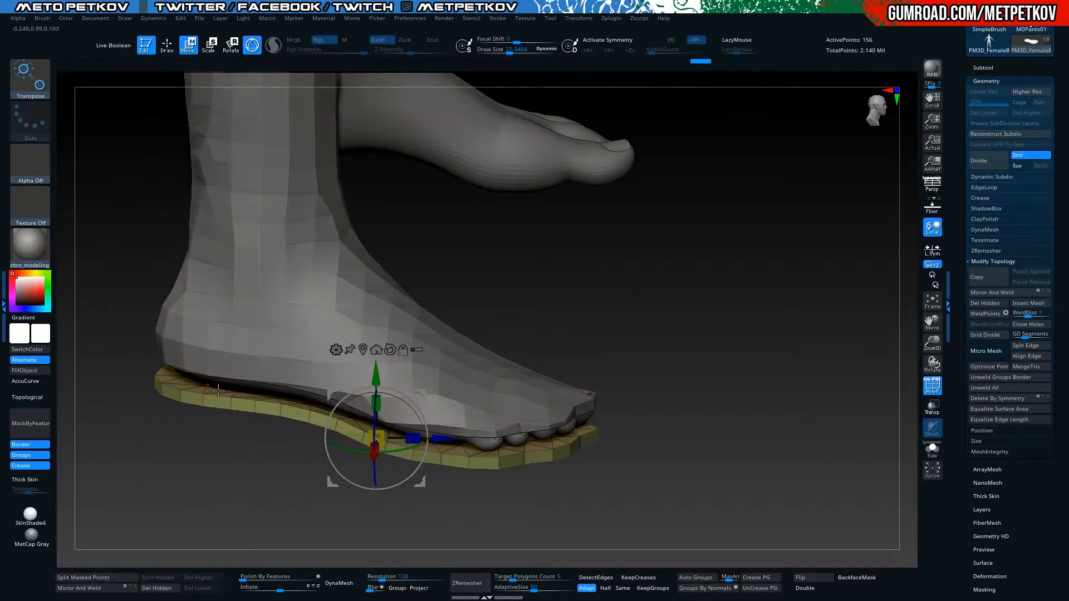
key(q)
key(b)
key(z)
key(m)
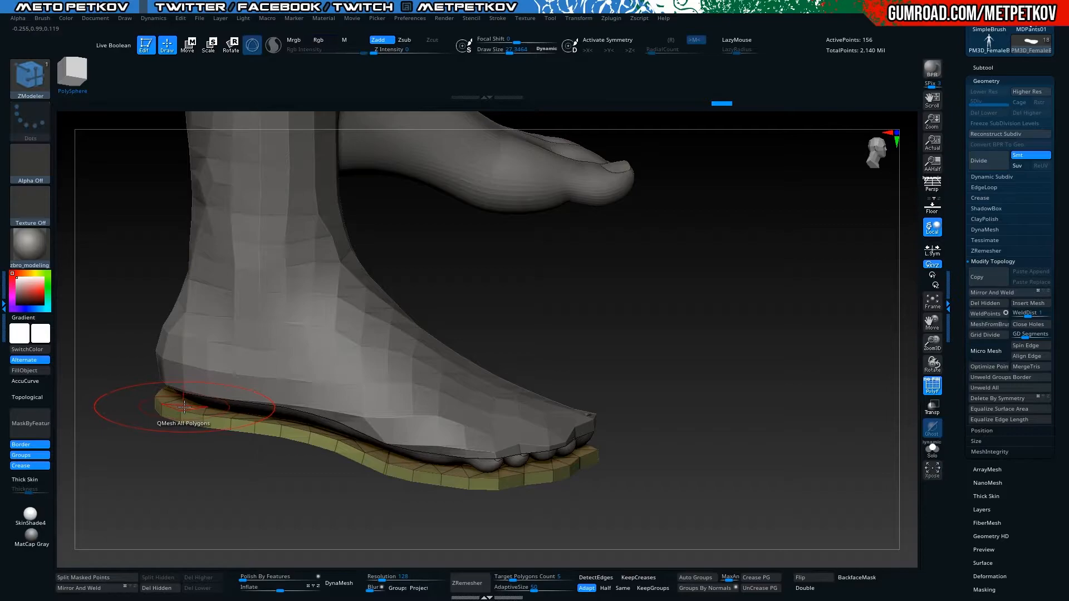
key(space)
click(303, 344)
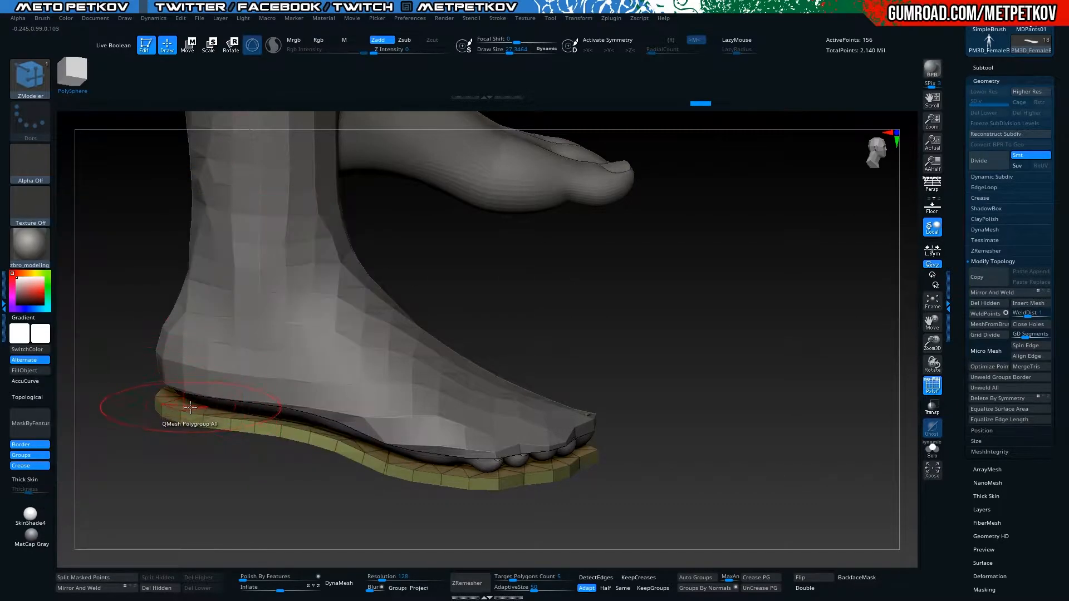
drag(190, 407, 181, 398)
shift+drag(182, 441, 189, 465)
Mask everything except the points at one front corner of the sole and move them slightly outward with a centered gizmo
mouse_move(308, 516)
alt+mouse_down()
mouse_move(224, 497)
mouse_move(312, 466)
mouse_move(321, 476)
mouse_move(239, 327)
mouse_move(231, 275)
mouse_move(215, 398)
mouse_move(239, 284)
mouse_move(377, 281)
mouse_move(473, 229)
mouse_move(559, 243)
mouse_move(689, 158)
mouse_move(378, 200)
alt+mouse_up()
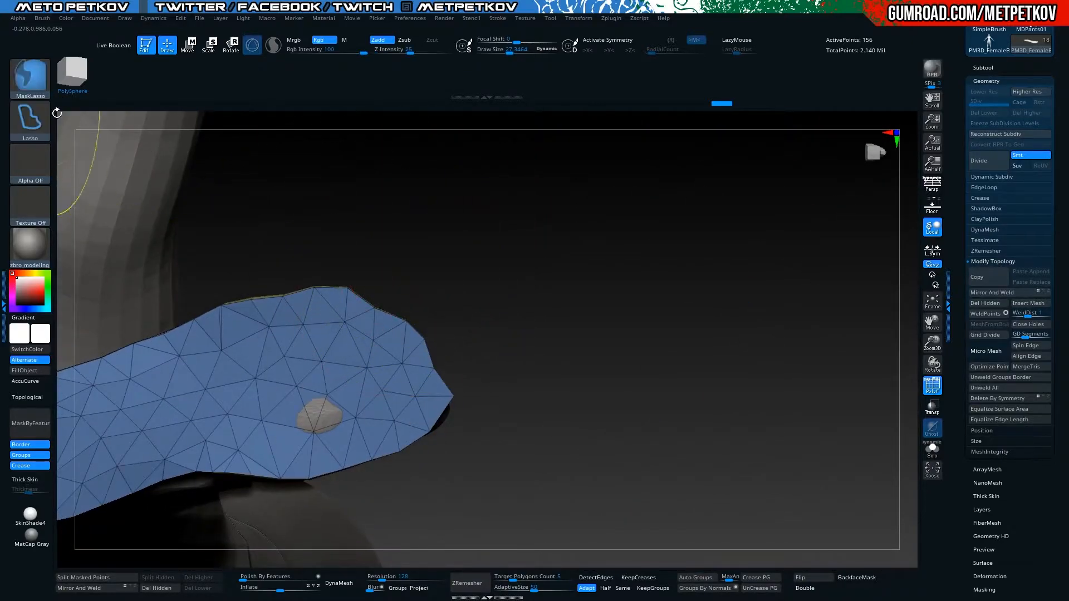
mouse_move(390, 288)
ctrl+mouse_down()
mouse_move(371, 290)
mouse_move(401, 288)
ctrl+mouse_up()
key(w)
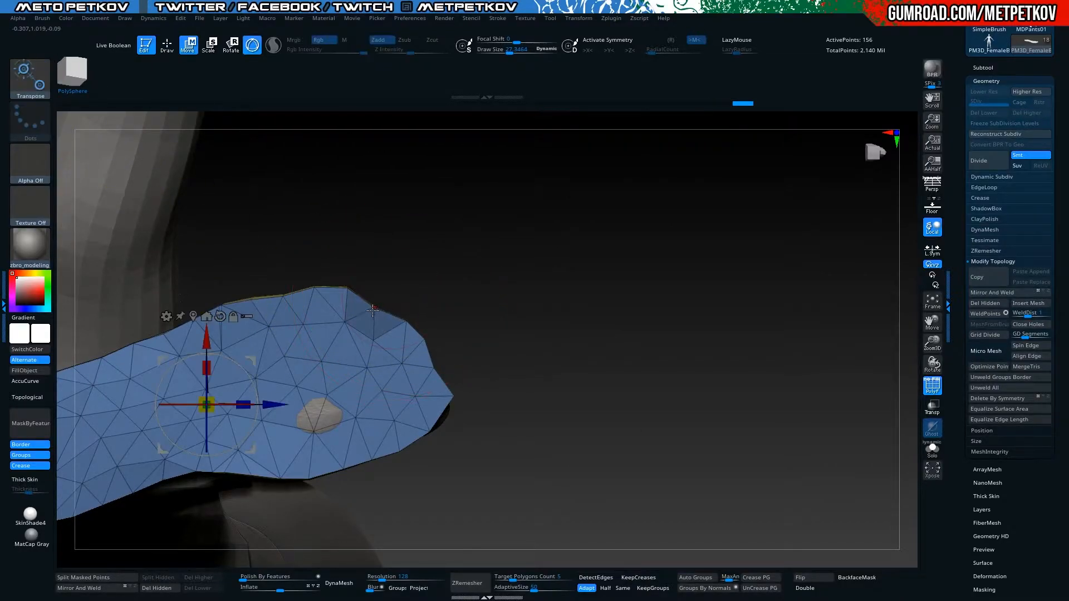
ctrl+click(365, 239)
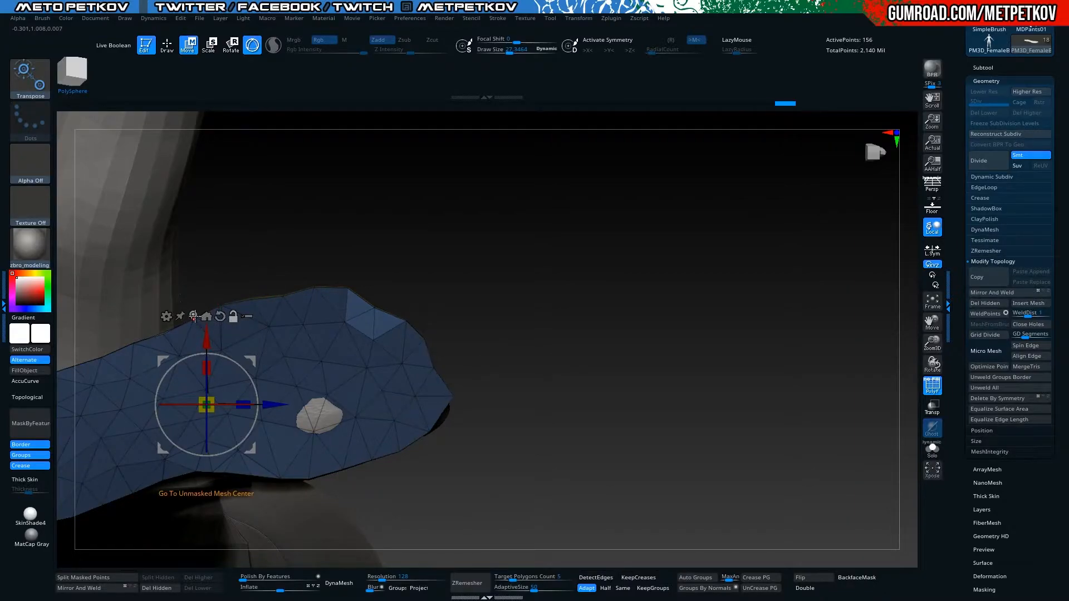
click(194, 316)
drag(421, 265, 428, 257)
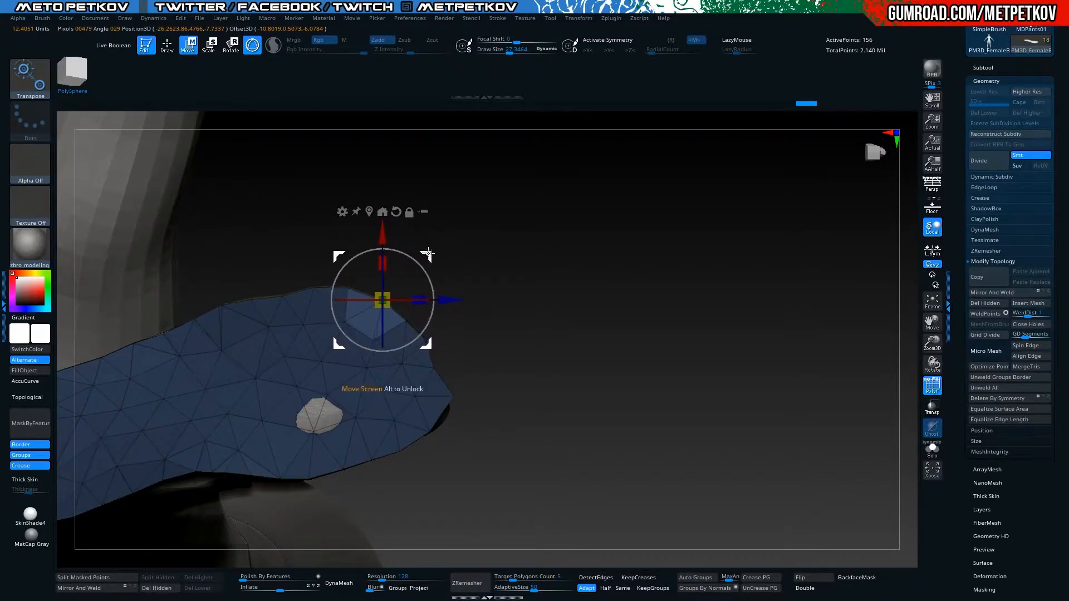
Leave only the points at the sole's toe tip unmasked, shift them slightly outward, and clear the mask
key(ctrl)
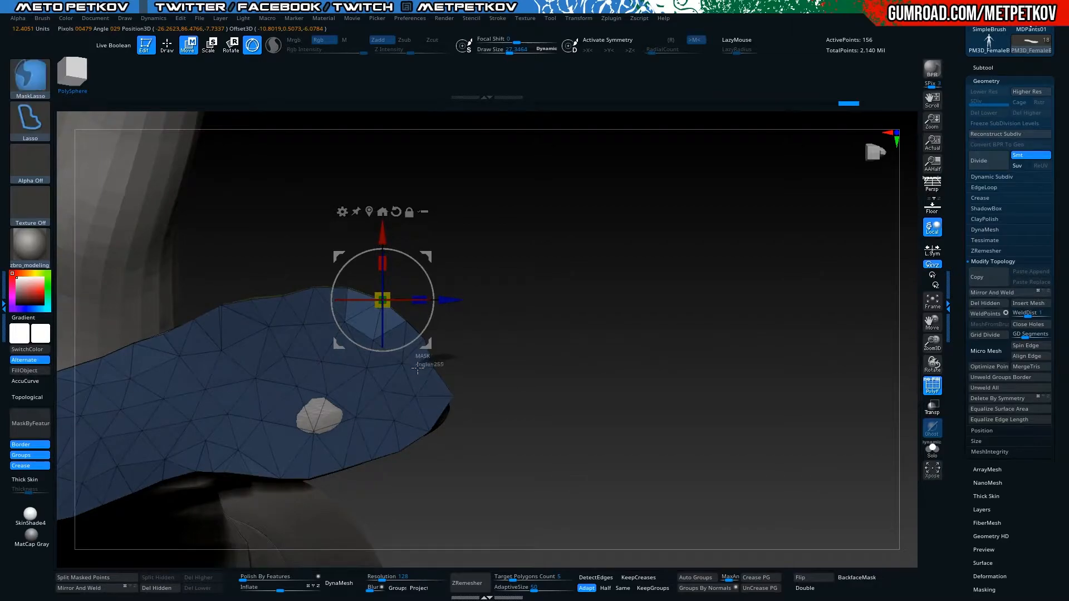
ctrl+drag(417, 367, 470, 432)
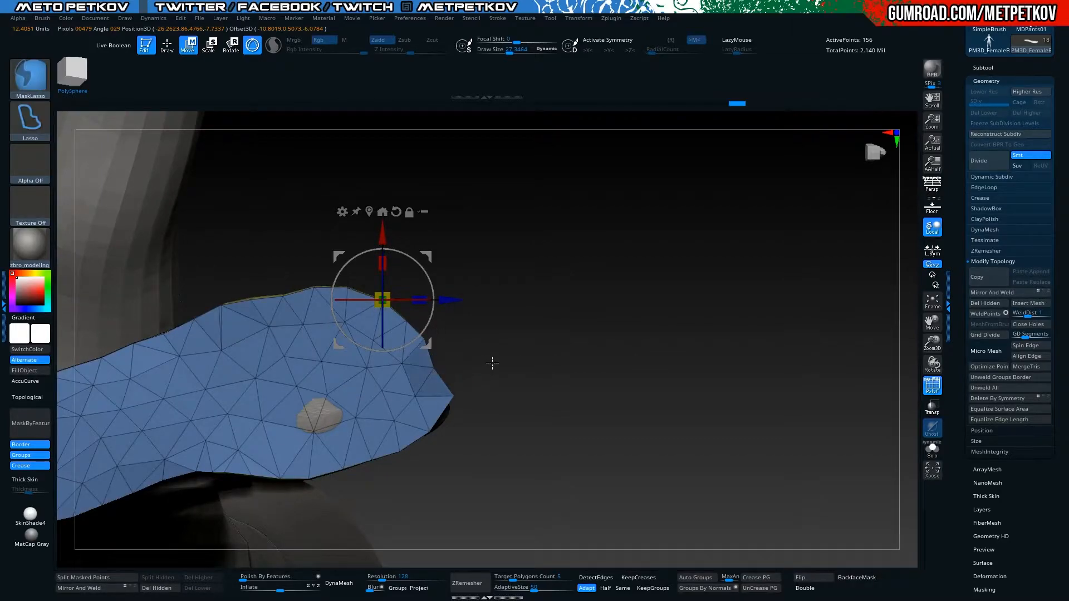
ctrl+click(488, 364)
drag(427, 255, 435, 251)
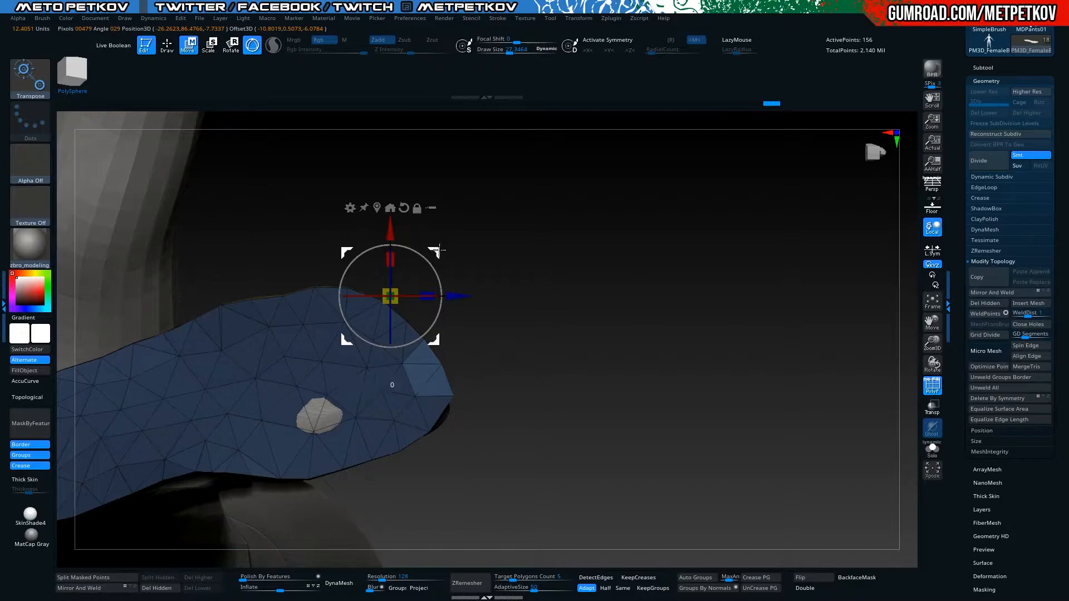
alt+drag(541, 458, 542, 393)
drag(532, 413, 520, 394)
key(q)
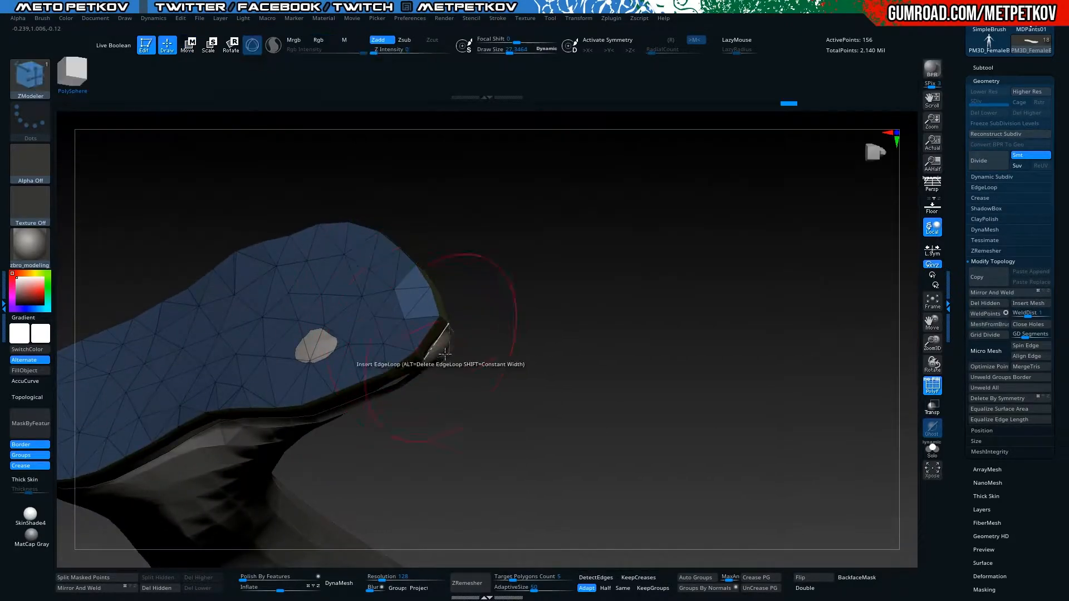
ctrl+drag(541, 445, 534, 395)
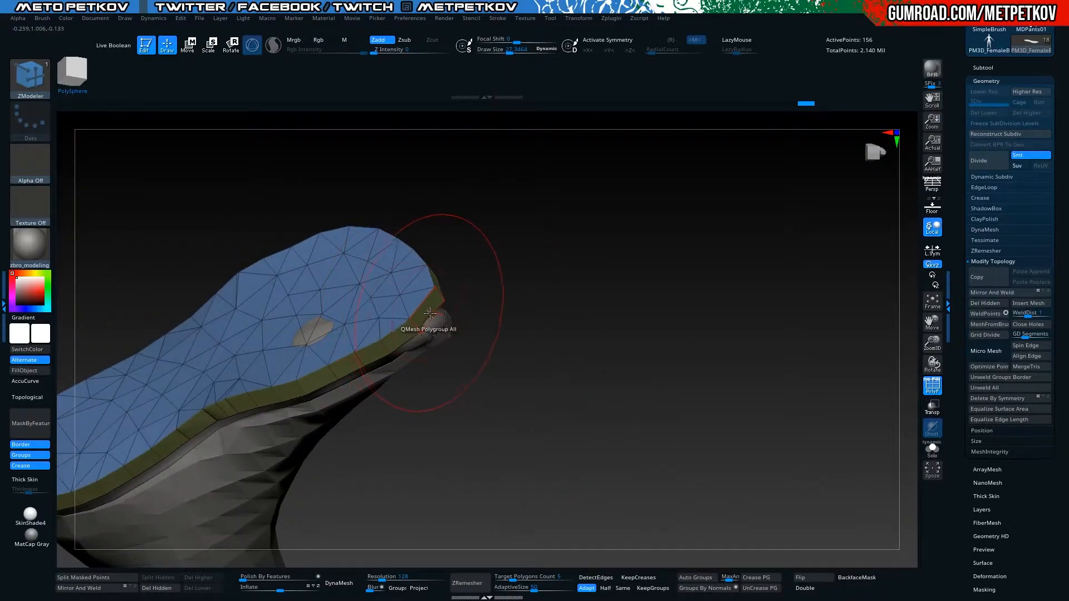
Set ZModeler's QMesh target to A Single Poly and refine the contour of the sole's front edge near the toes
key(space)
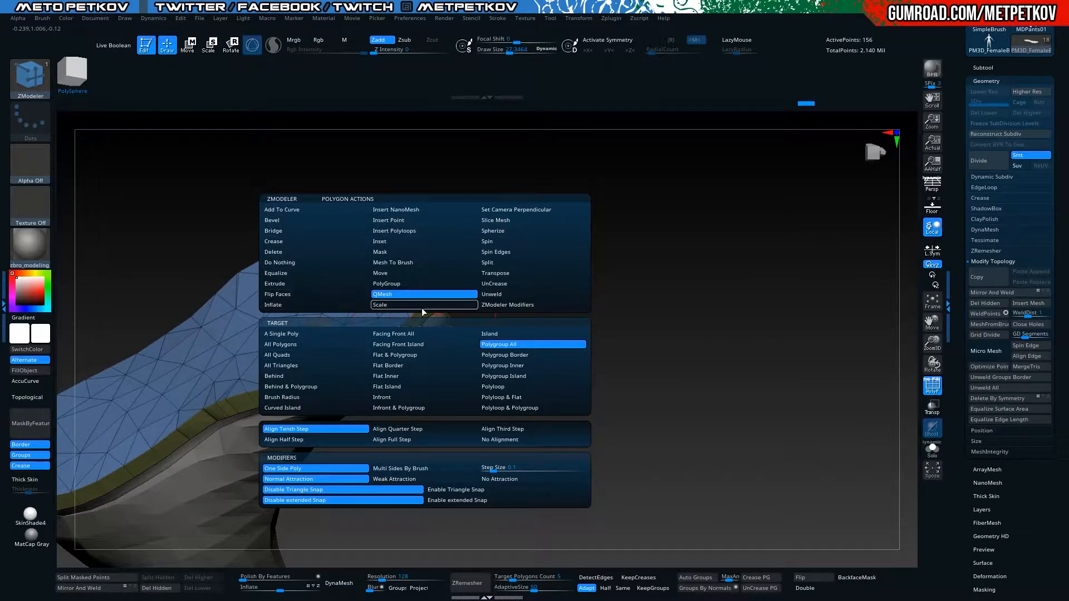
click(281, 333)
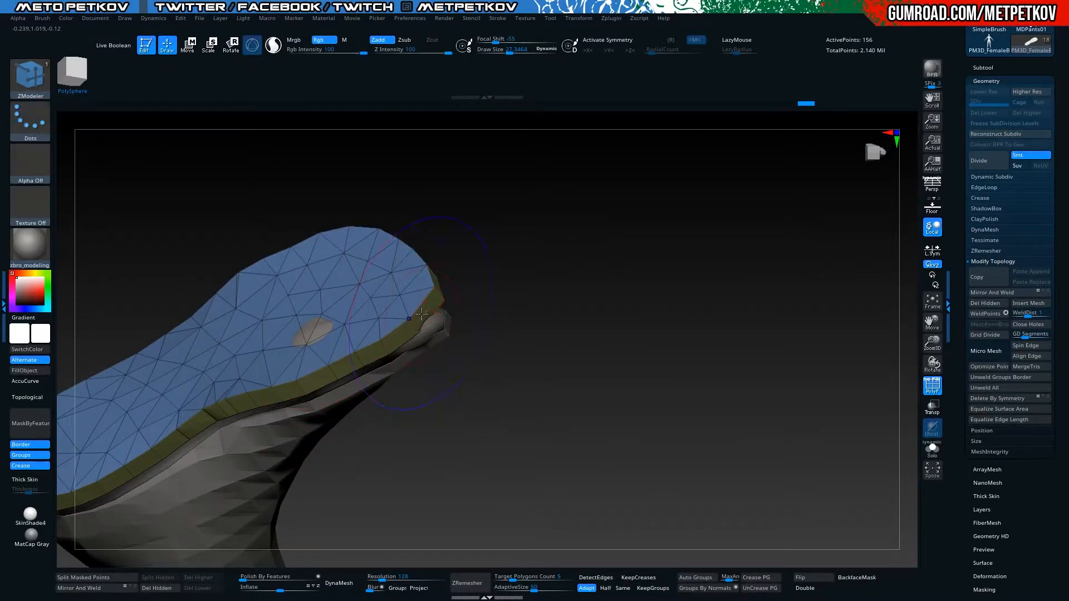
drag(471, 284, 487, 339)
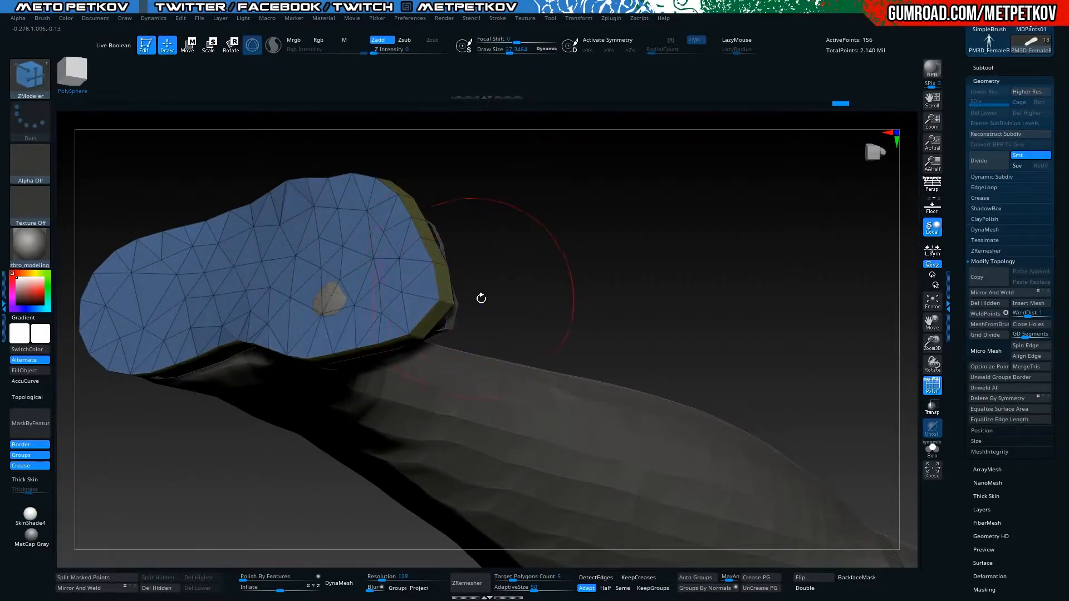
drag(475, 299, 510, 295)
drag(488, 243, 482, 252)
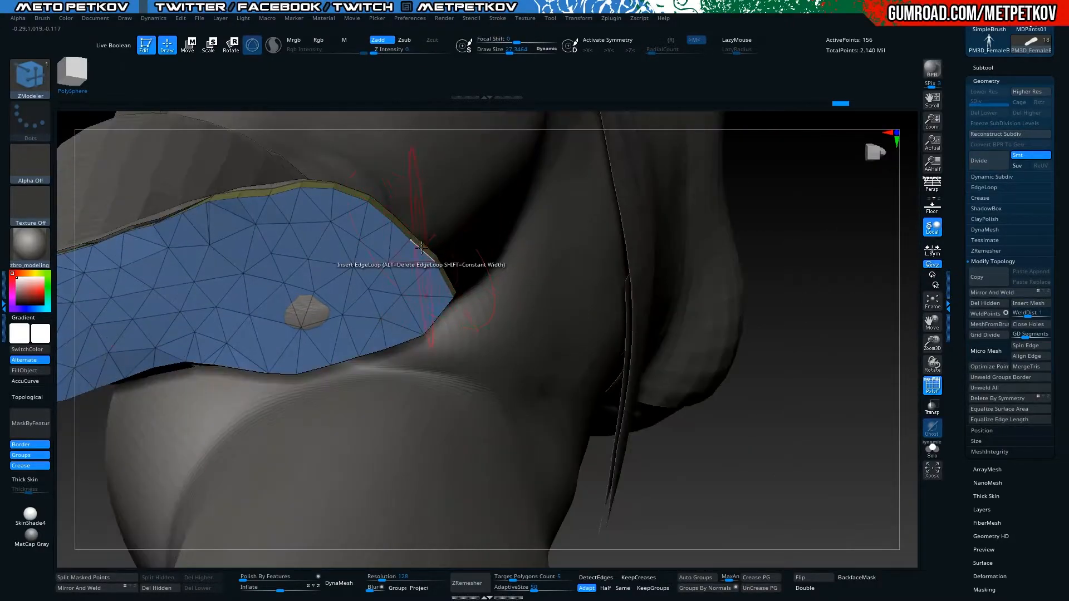
click(385, 207)
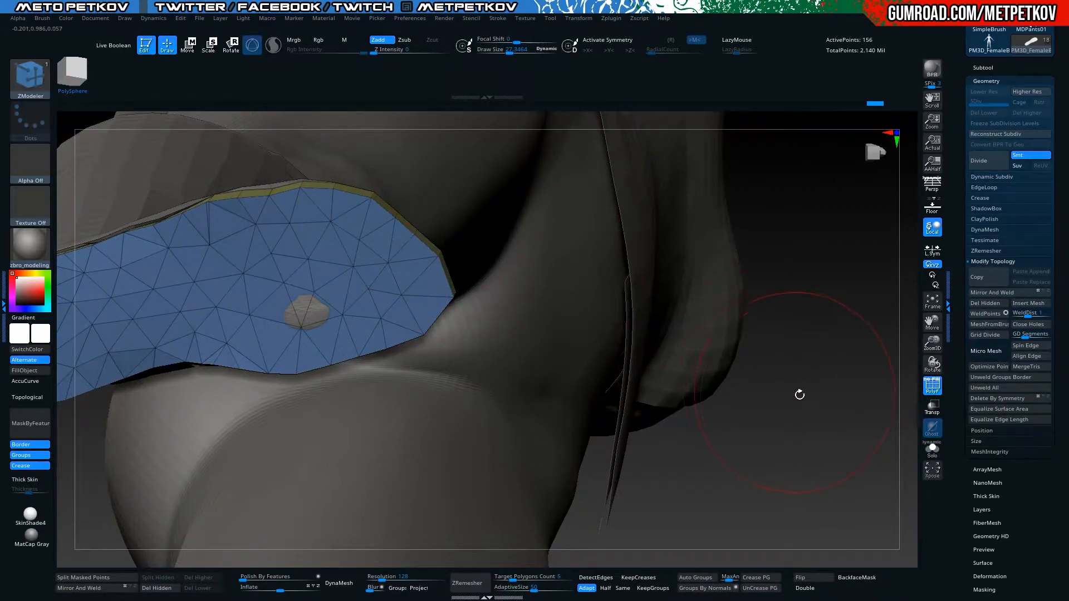
alt+drag(796, 392, 768, 300)
drag(189, 312, 330, 482)
mouse_move(349, 446)
mouse_down()
mouse_move(336, 424)
mouse_move(359, 433)
mouse_up()
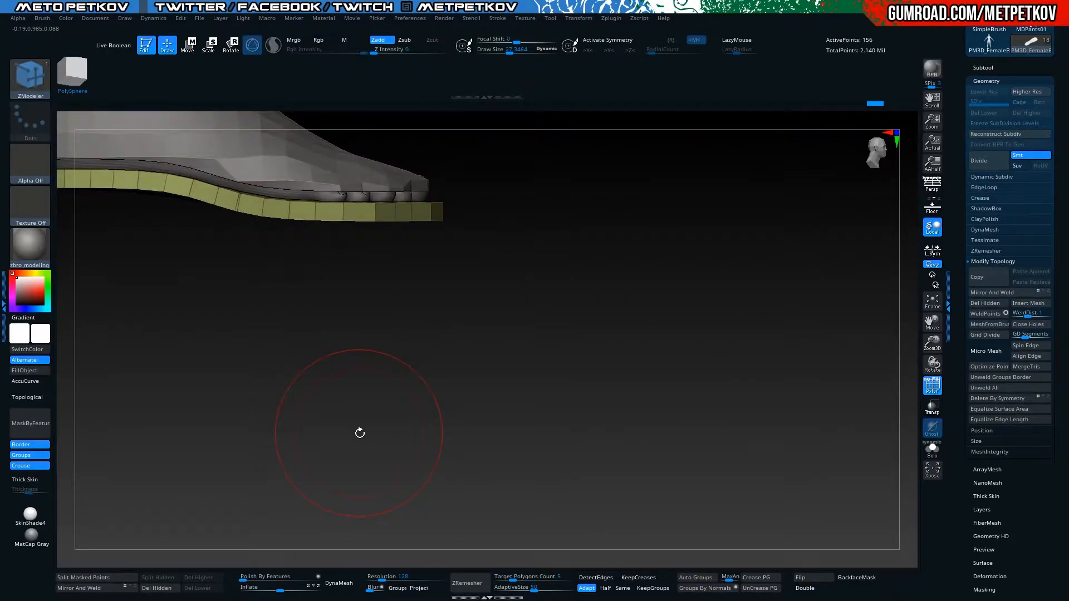
Assign the sole slab's polygroups by normals so its sides separate from its top and bottom, and isolate the slab
click(715, 589)
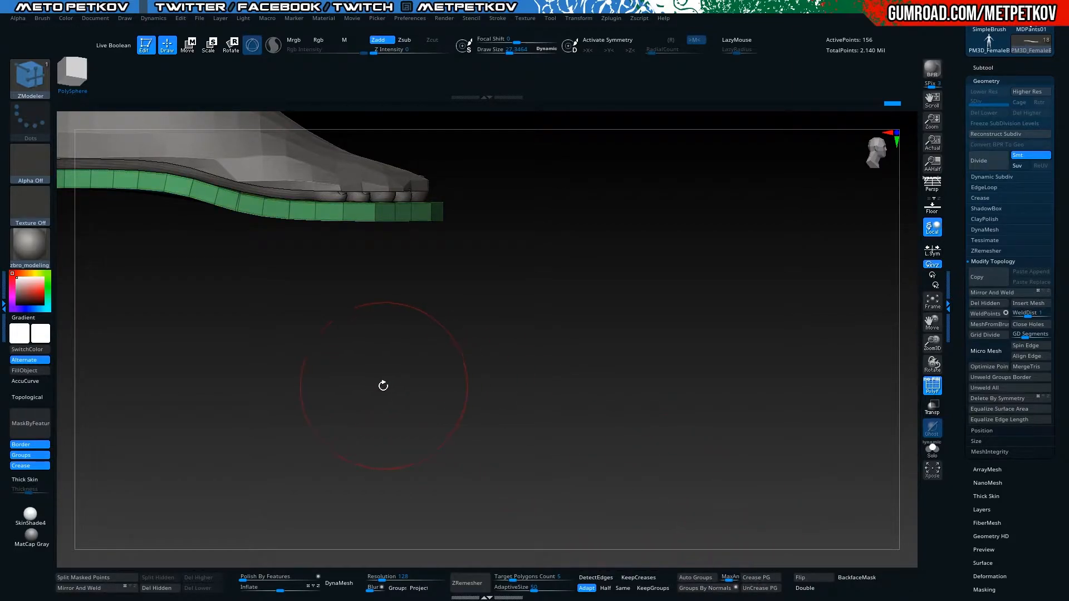
drag(383, 386, 374, 392)
mouse_move(257, 417)
mouse_down()
mouse_move(222, 415)
mouse_move(239, 437)
mouse_move(215, 401)
mouse_move(233, 447)
mouse_move(265, 448)
mouse_move(255, 398)
mouse_move(279, 439)
mouse_move(375, 442)
mouse_move(458, 460)
mouse_move(440, 469)
mouse_up()
key(alt+s)
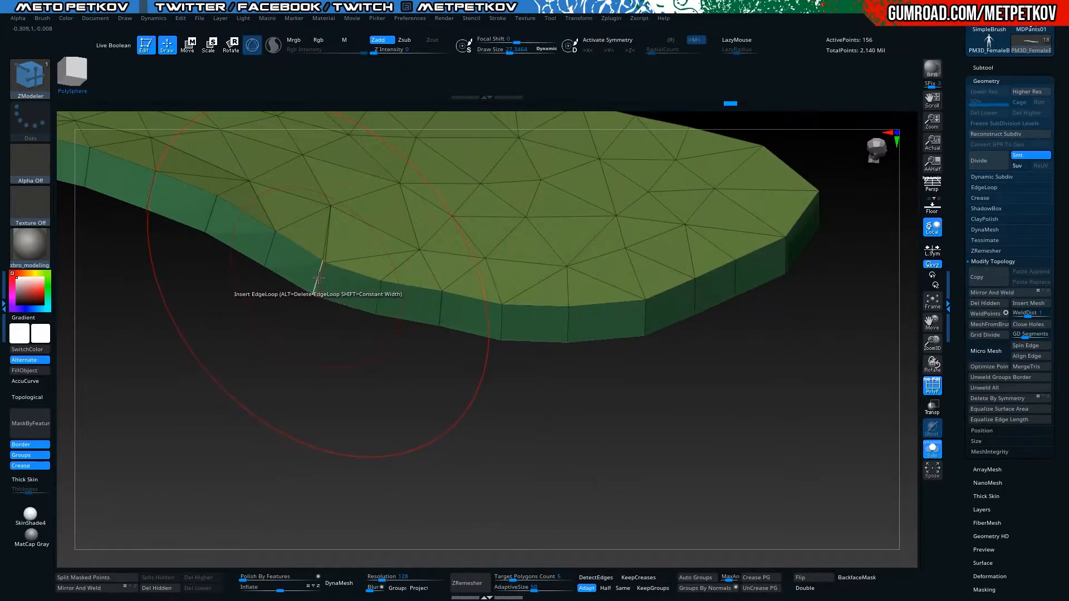
Subdivide the sole slab twice and delete its lower subdivision levels
key(ctrl)
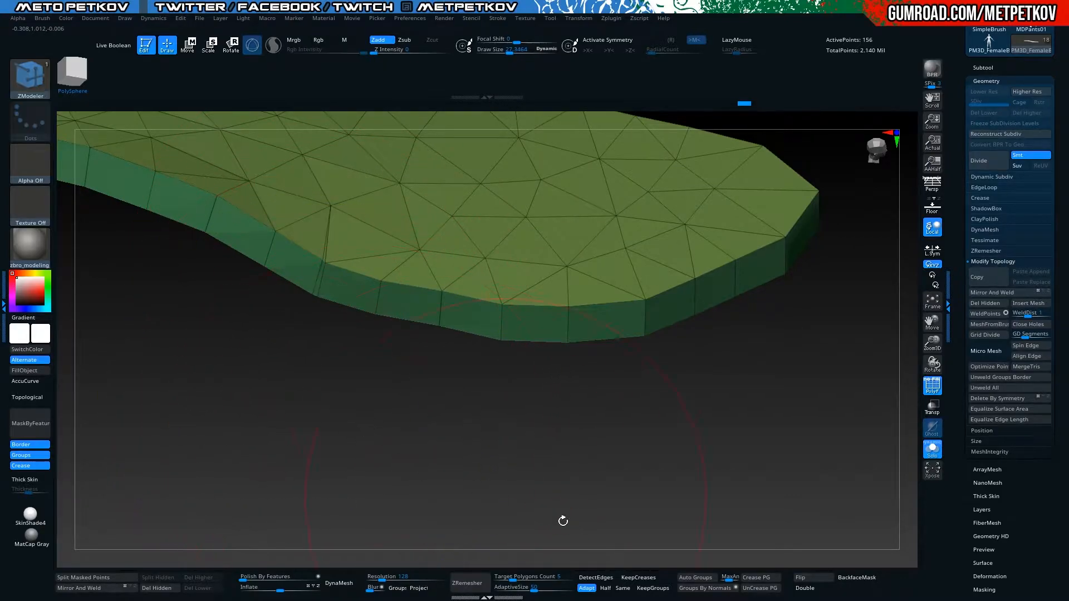
key(ctrl)
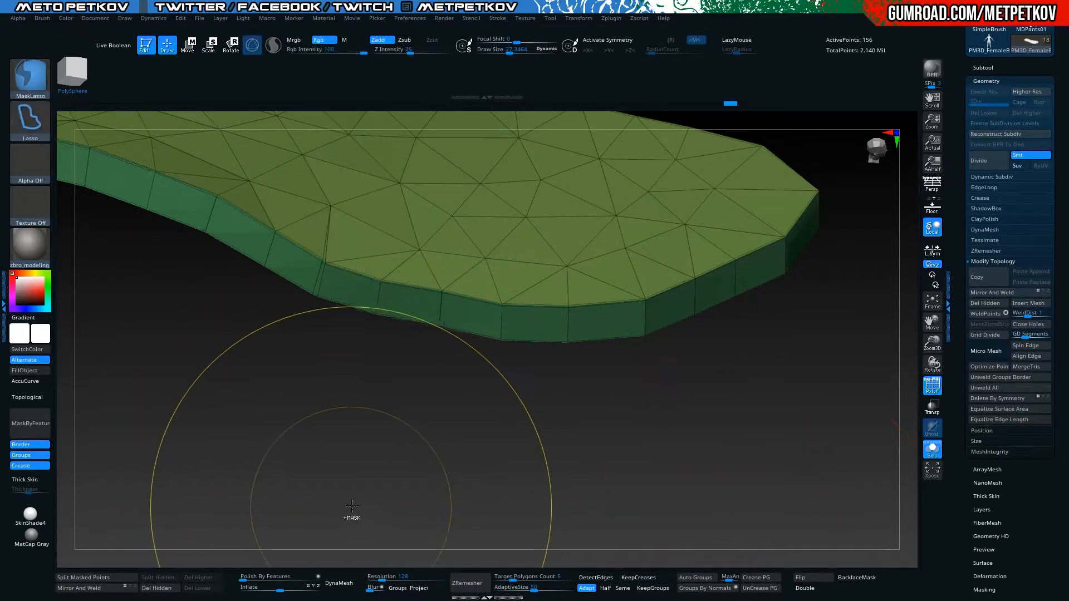
key(ctrl+s)
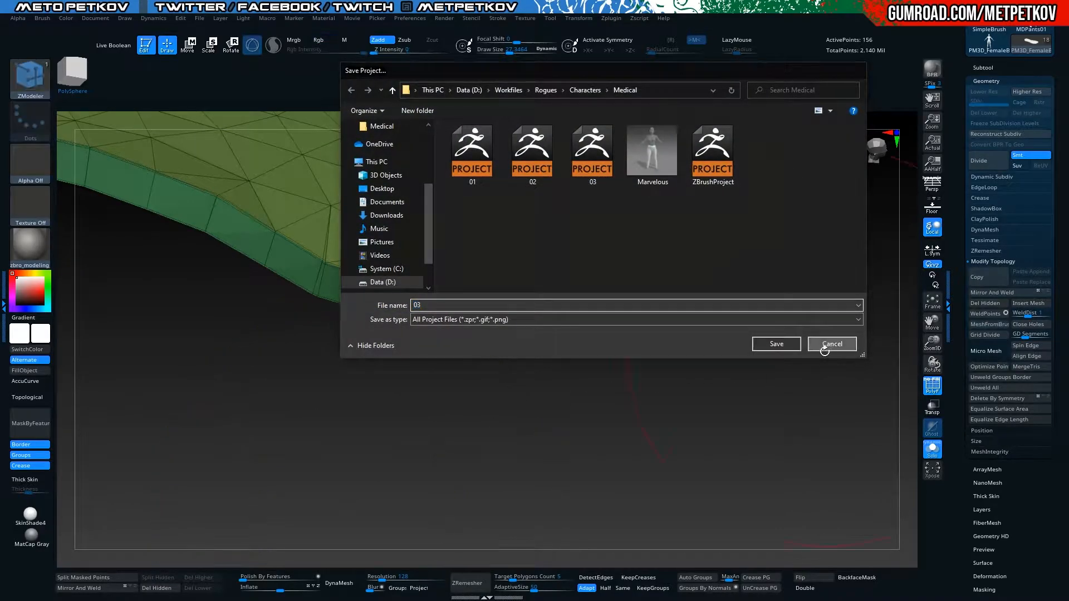
click(832, 344)
key(ctrl+d)
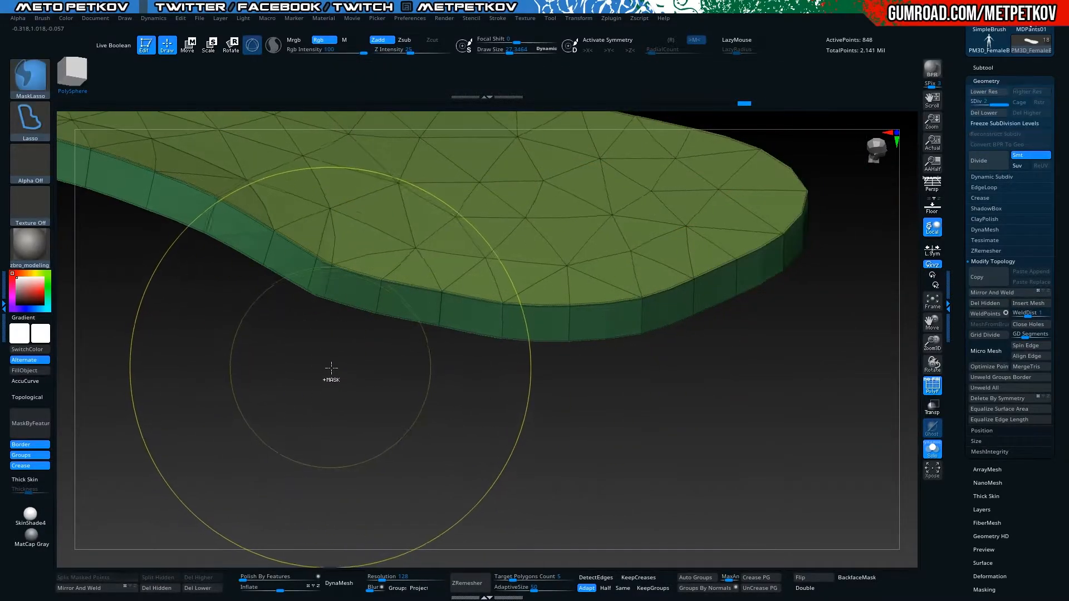
key(ctrl+d)
mouse_move(337, 401)
mouse_down()
mouse_move(239, 406)
mouse_move(246, 444)
mouse_move(267, 420)
mouse_move(239, 294)
mouse_move(333, 411)
mouse_up()
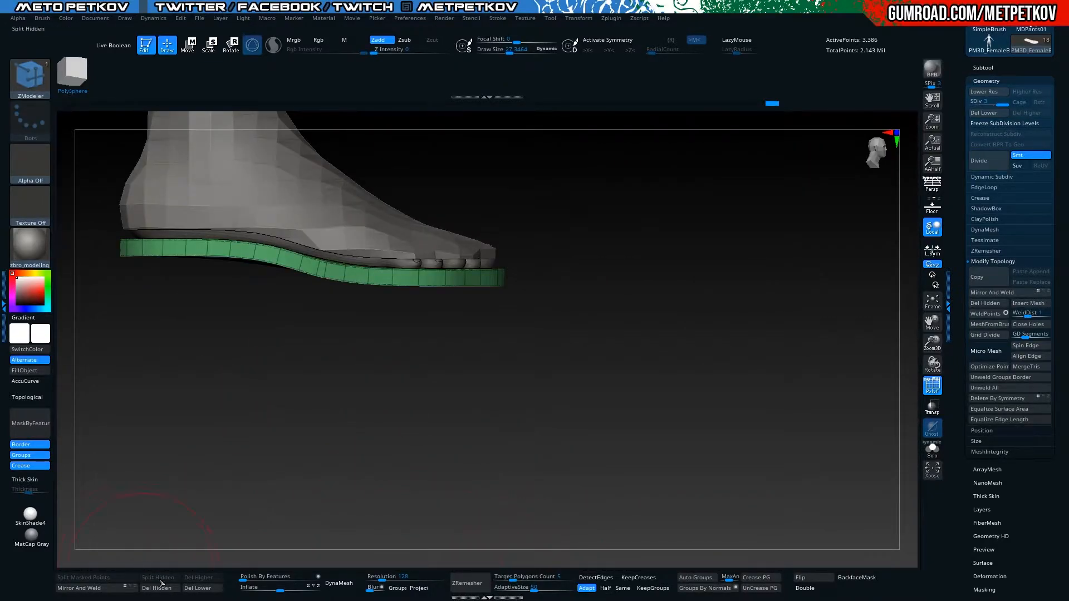
click(198, 590)
Set the ZRemesher adaptive size to 0 and remesh the subdivided sole slab
alt+drag(513, 341, 676, 125)
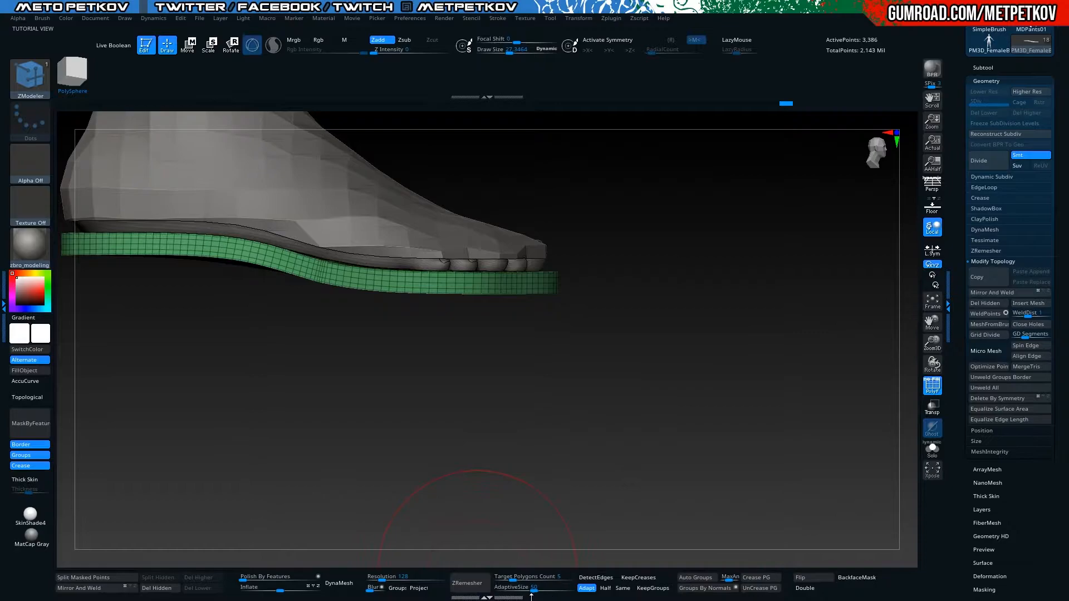
drag(532, 587, 495, 588)
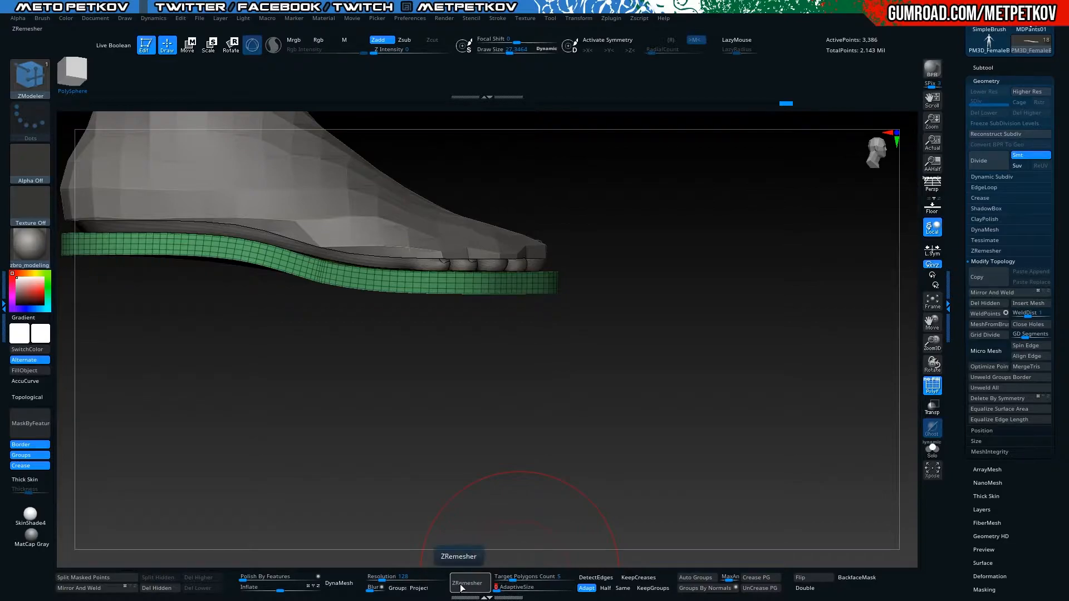
key(alt+s)
drag(454, 395, 364, 383)
mouse_move(390, 470)
mouse_down()
mouse_move(386, 459)
mouse_move(399, 460)
mouse_up()
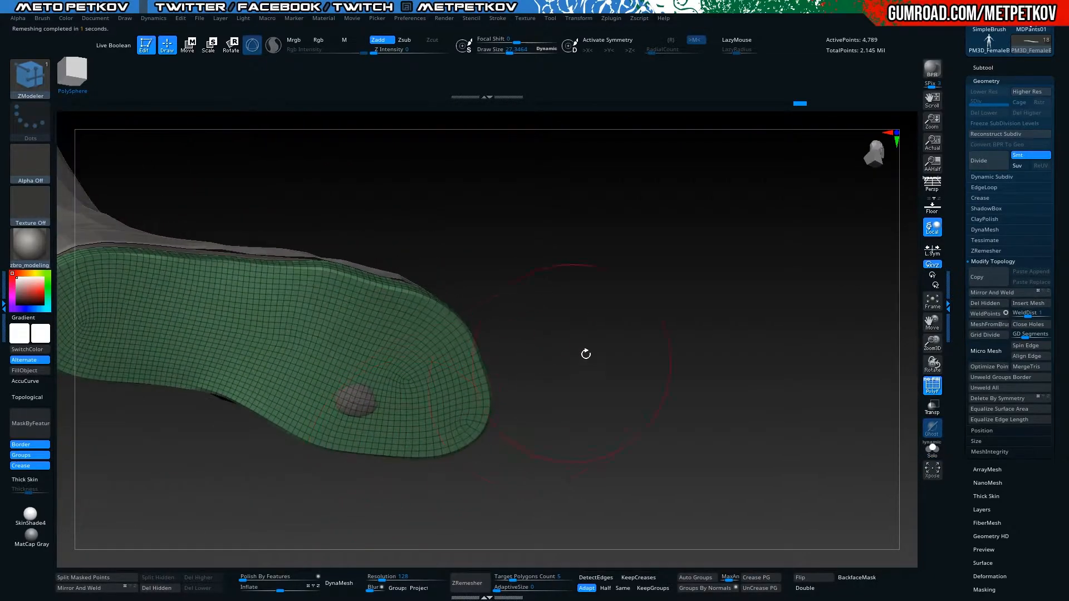
Isolate the remeshed sole and choose the hPolish brush with a draw size of about 5.6
drag(571, 362, 601, 410)
drag(301, 387, 274, 333)
click(223, 297)
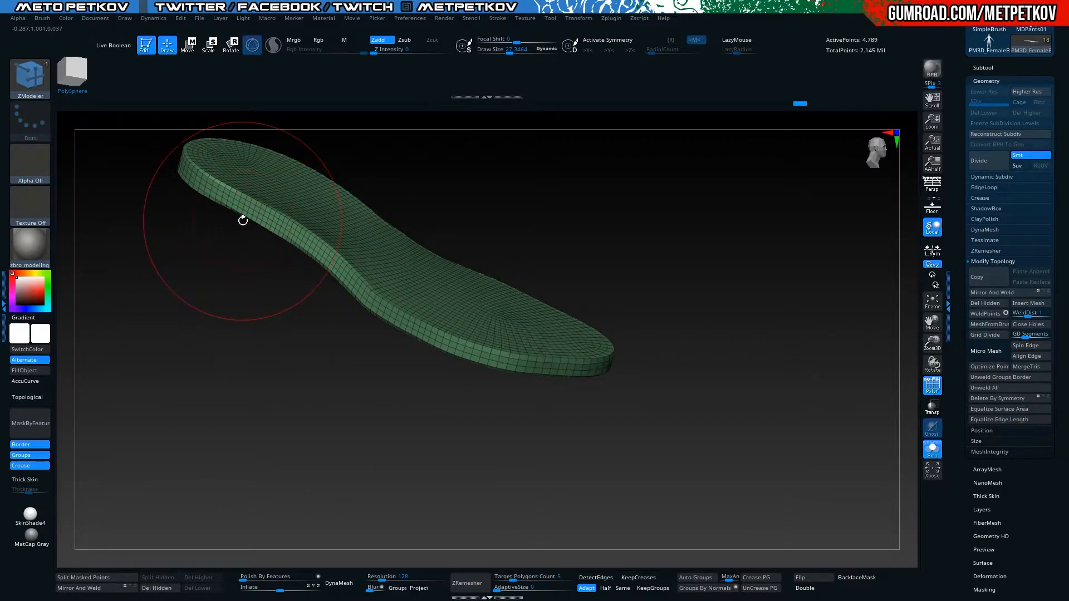
key(b)
key(h)
key(p)
key(space)
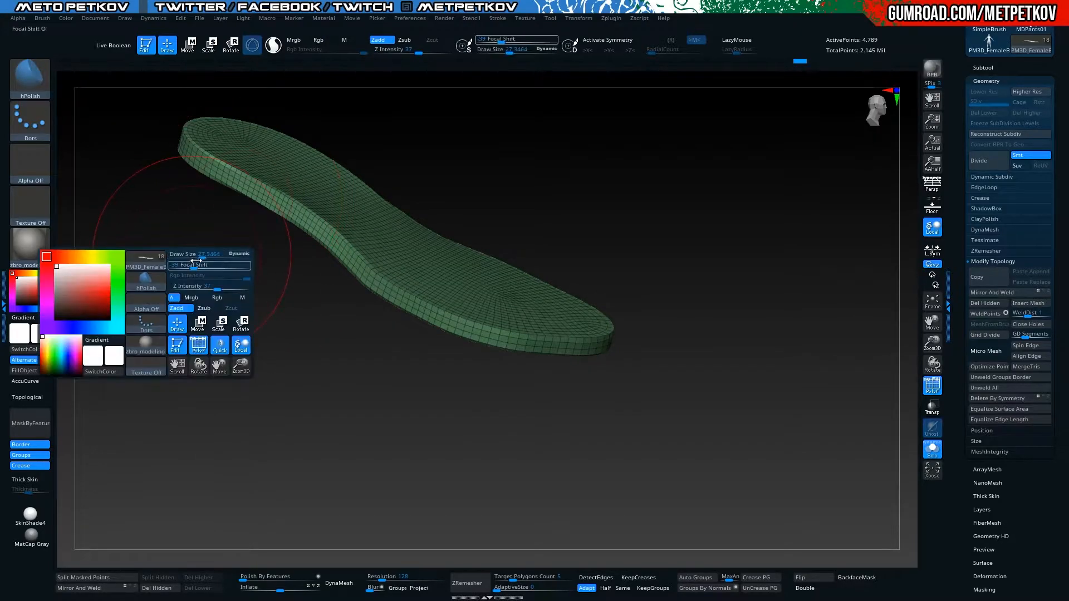
drag(196, 254, 190, 254)
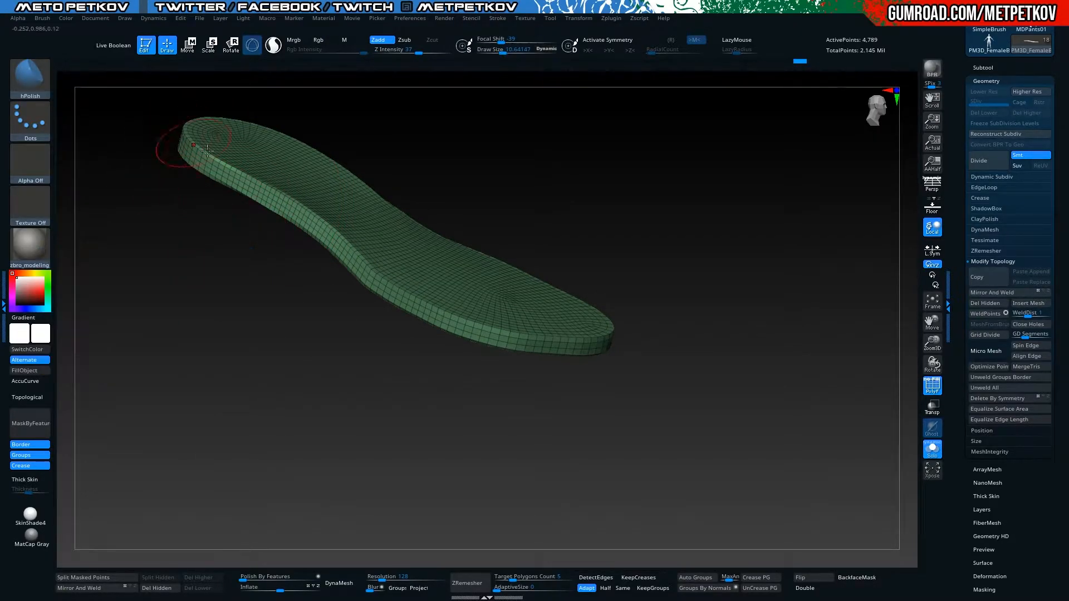
key(space)
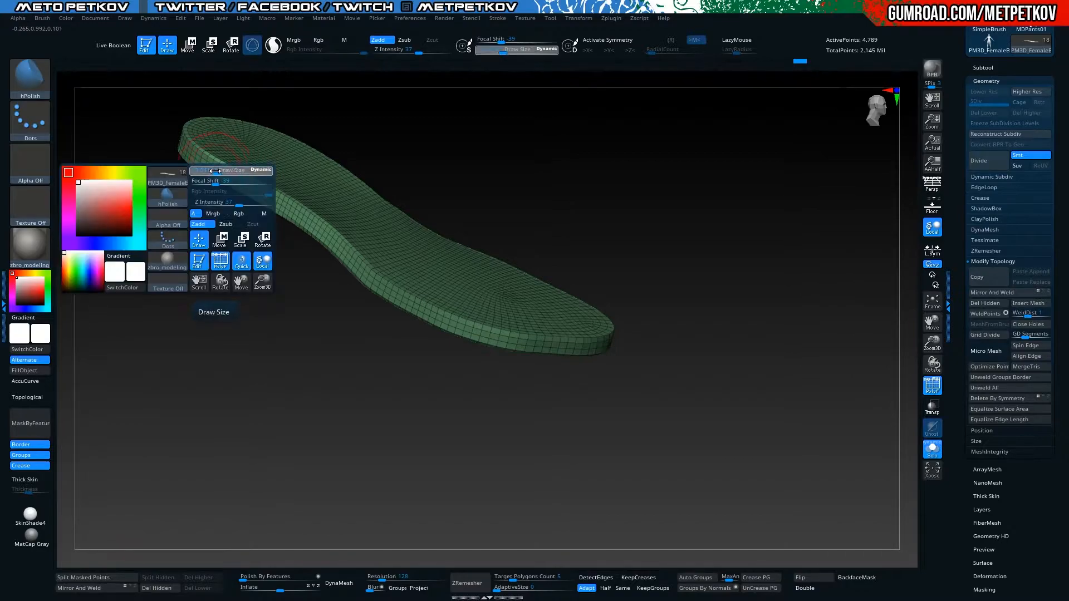
drag(214, 169, 207, 170)
Polish the sole's rim near the heel with the foot shown and the wireframe hidden
drag(229, 239, 263, 225)
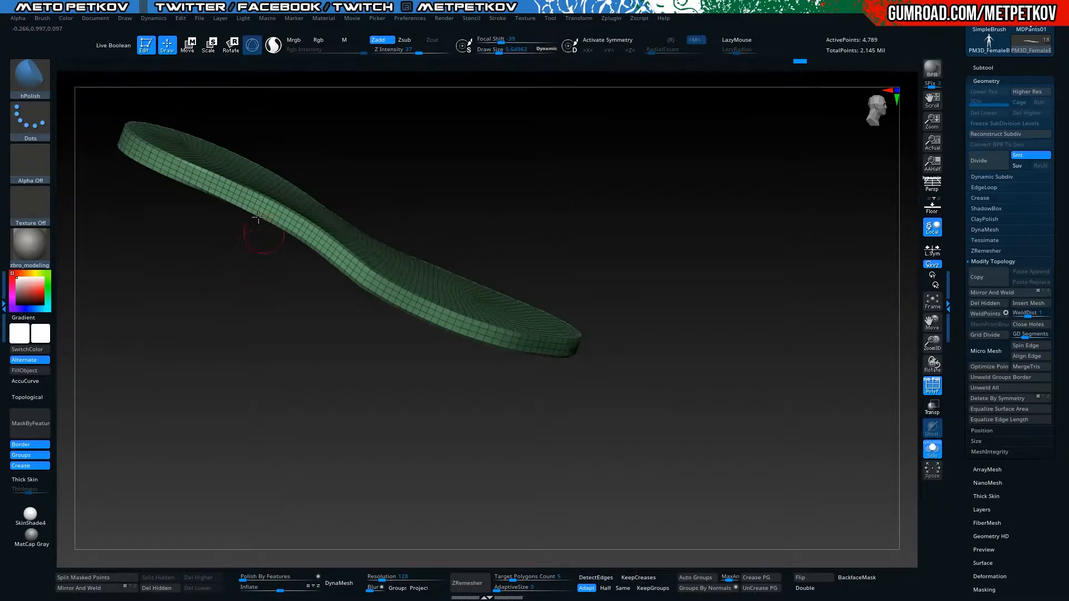
key(alt+s)
drag(209, 285, 232, 260)
key(shift+f)
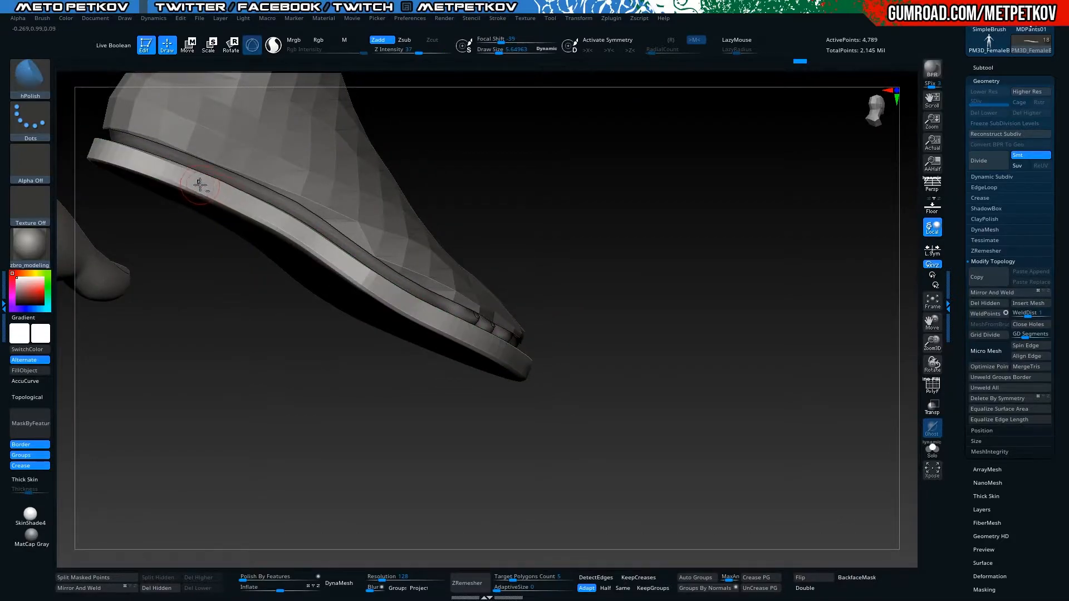
drag(356, 437, 424, 296)
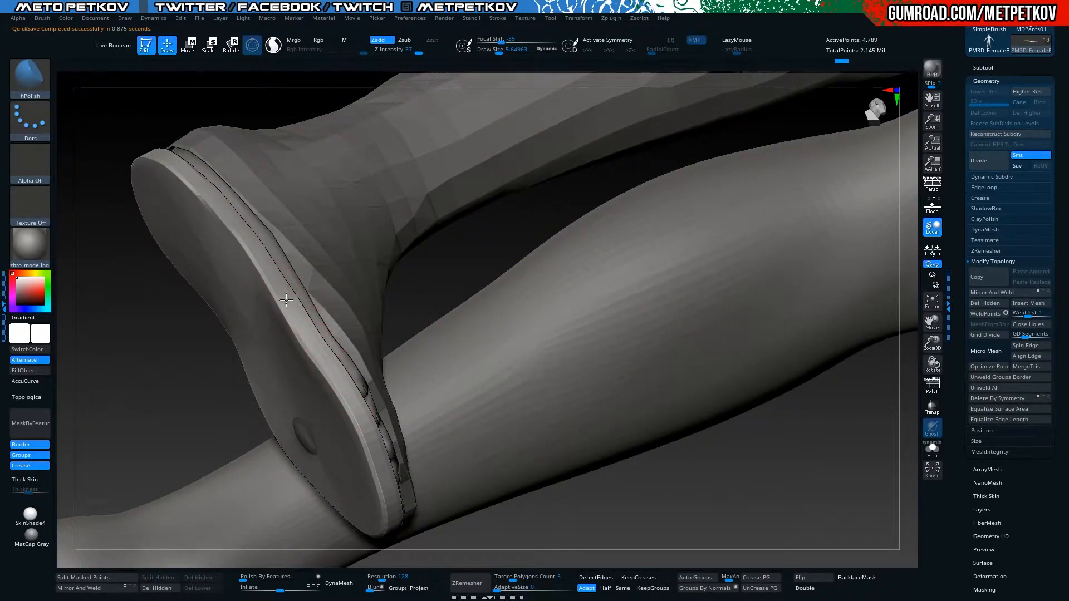
Set the brush's draw size to about 6.8 and polish the sole's underside edge along the outer side and forefoot
key(space)
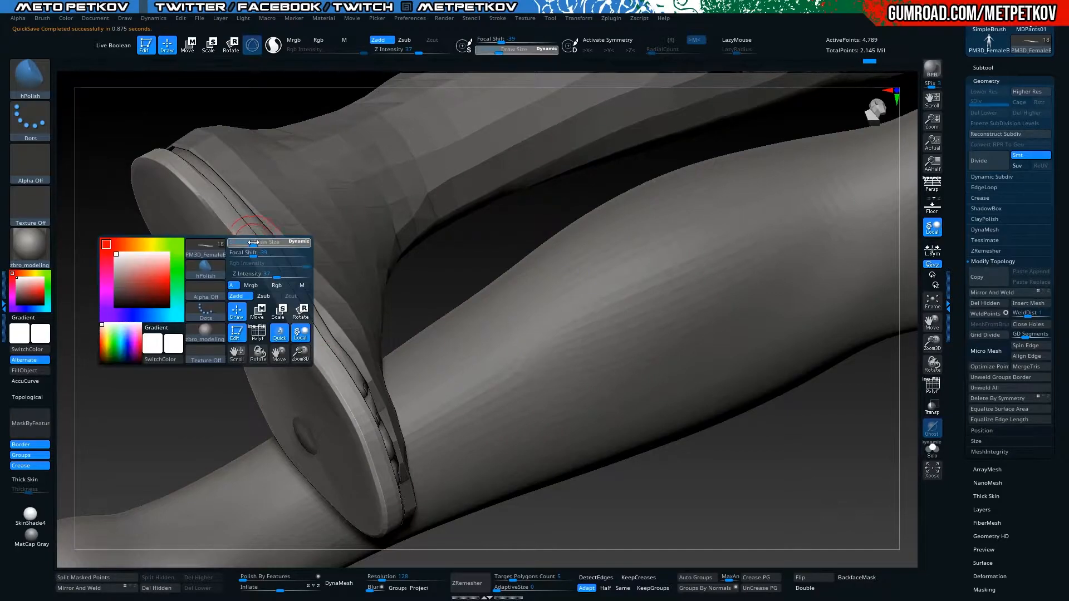
drag(252, 240, 212, 181)
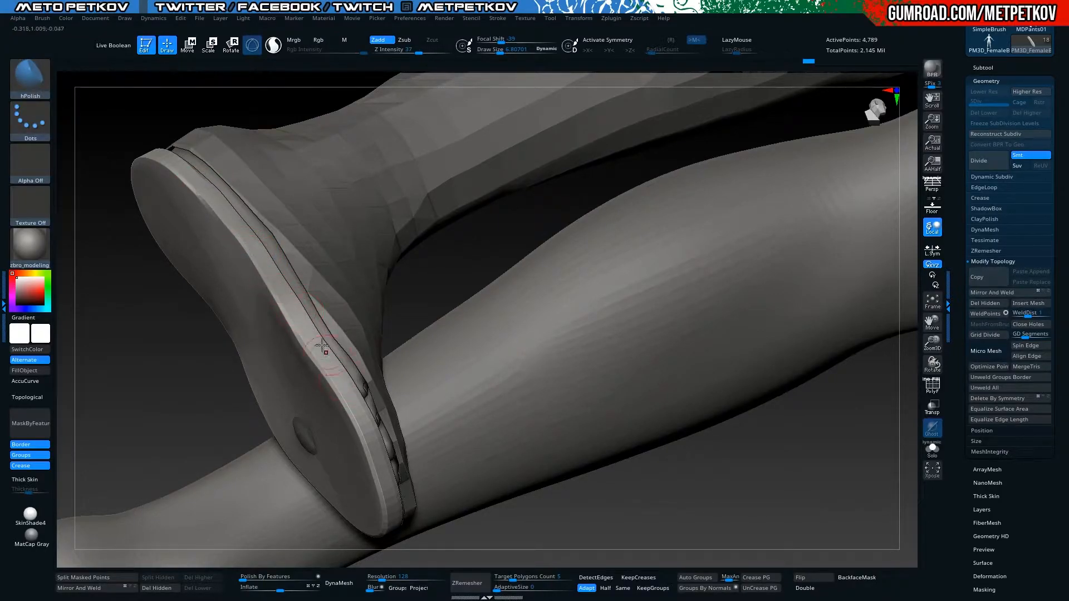
drag(113, 381, 296, 357)
drag(544, 395, 405, 378)
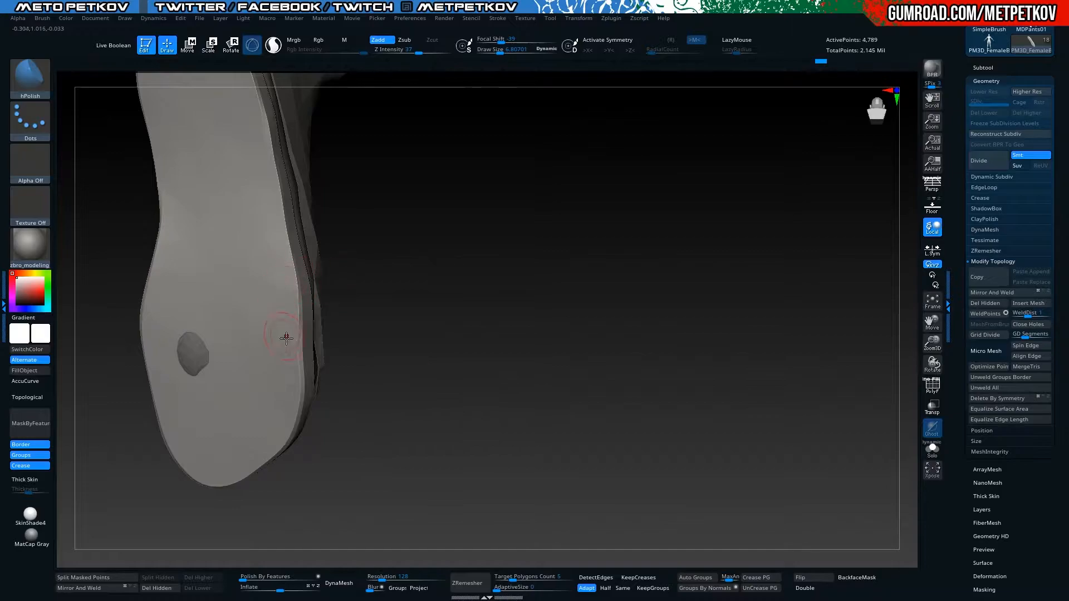
drag(310, 386, 293, 352)
Continue polishing the sole's rim along its outer side and around the toe tip
drag(237, 417, 302, 330)
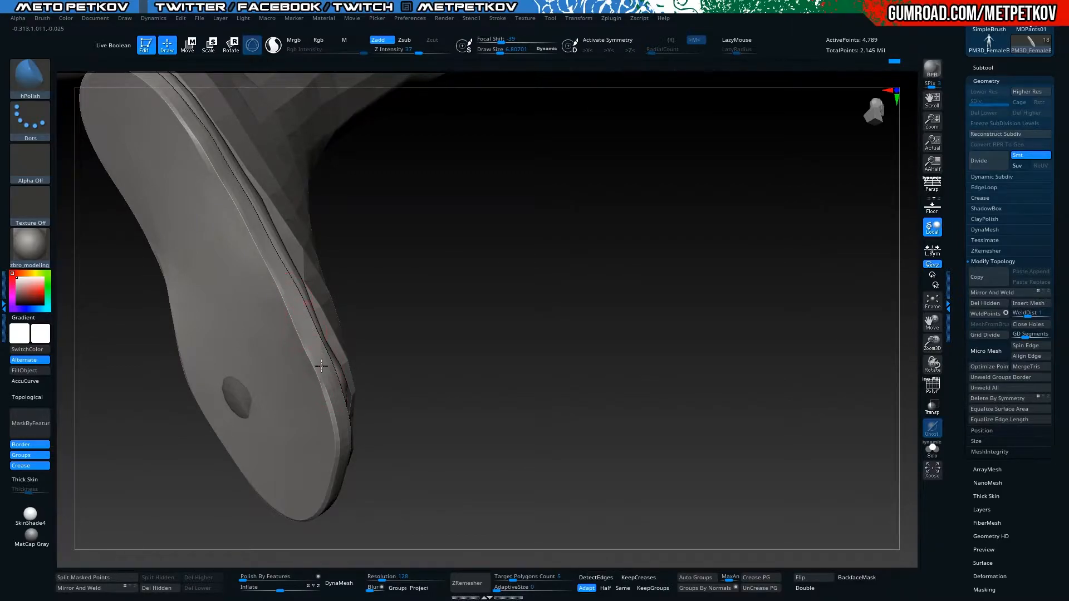
drag(397, 464, 320, 383)
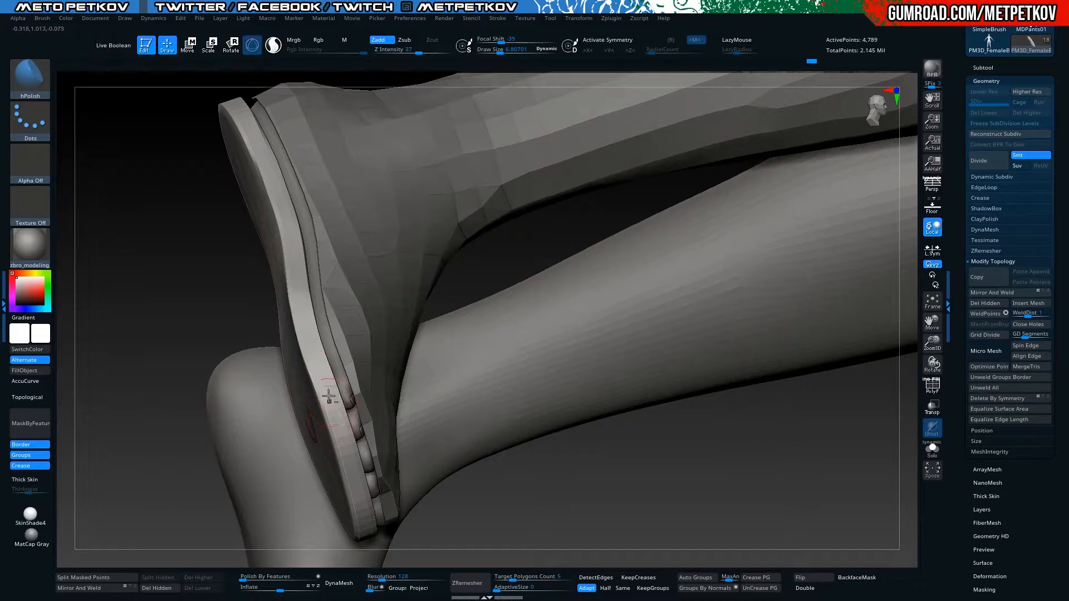
drag(184, 438, 288, 305)
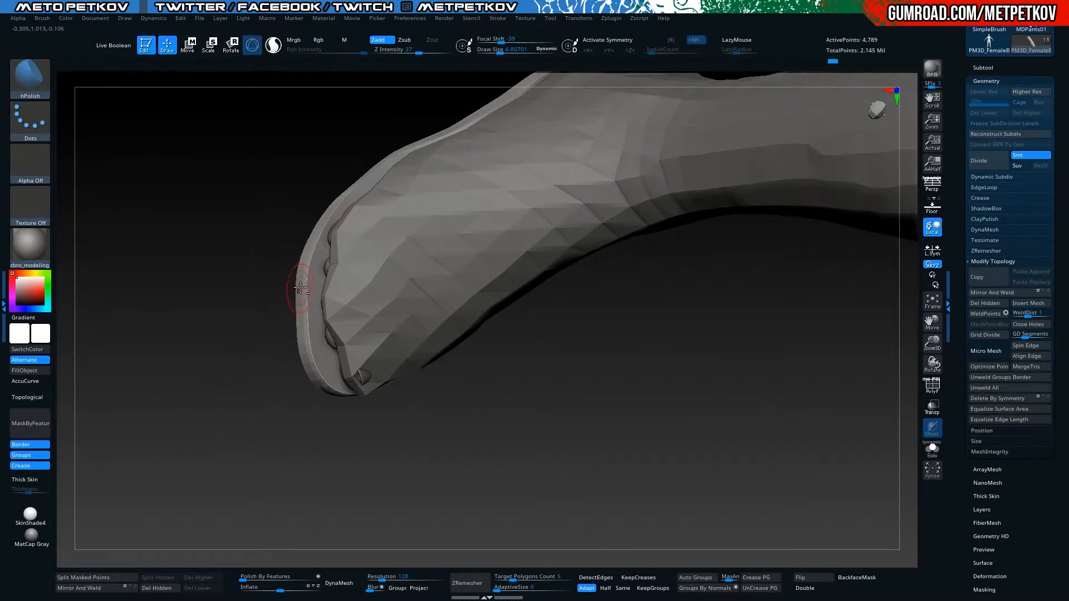
mouse_move(302, 265)
mouse_down()
mouse_move(258, 410)
mouse_move(191, 307)
mouse_move(167, 298)
mouse_move(169, 365)
mouse_move(191, 382)
mouse_move(365, 255)
mouse_move(338, 246)
mouse_up()
Raise the draw size to about 9.8 and polish the sole's remaining inner-side rim with the sole isolated
key(space)
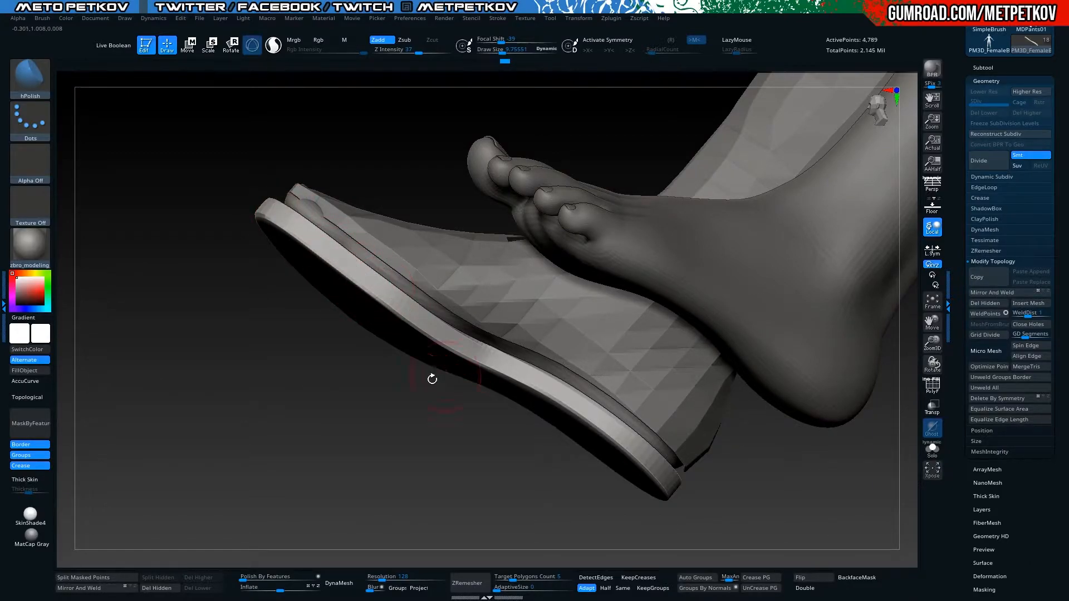
drag(368, 401, 349, 365)
key(alt+s)
drag(276, 384, 301, 336)
drag(328, 471, 360, 387)
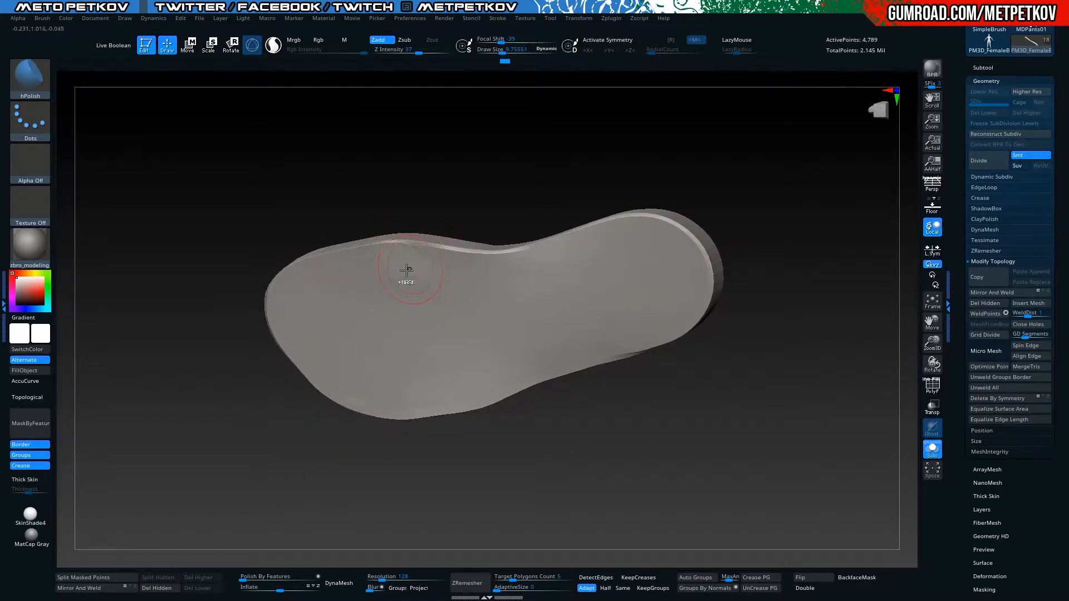
drag(344, 196, 385, 245)
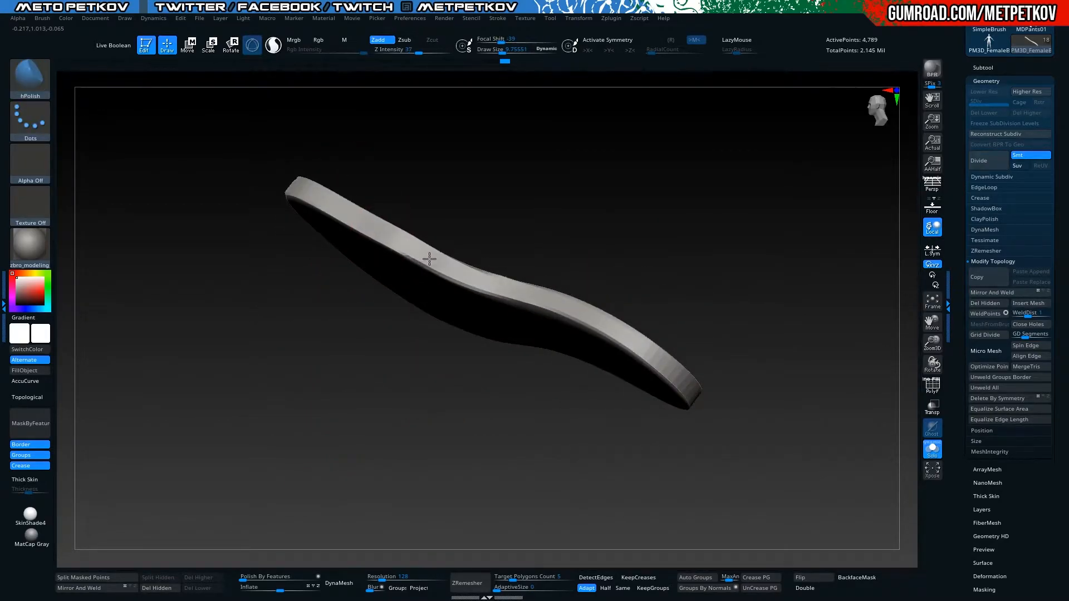
drag(459, 337, 384, 341)
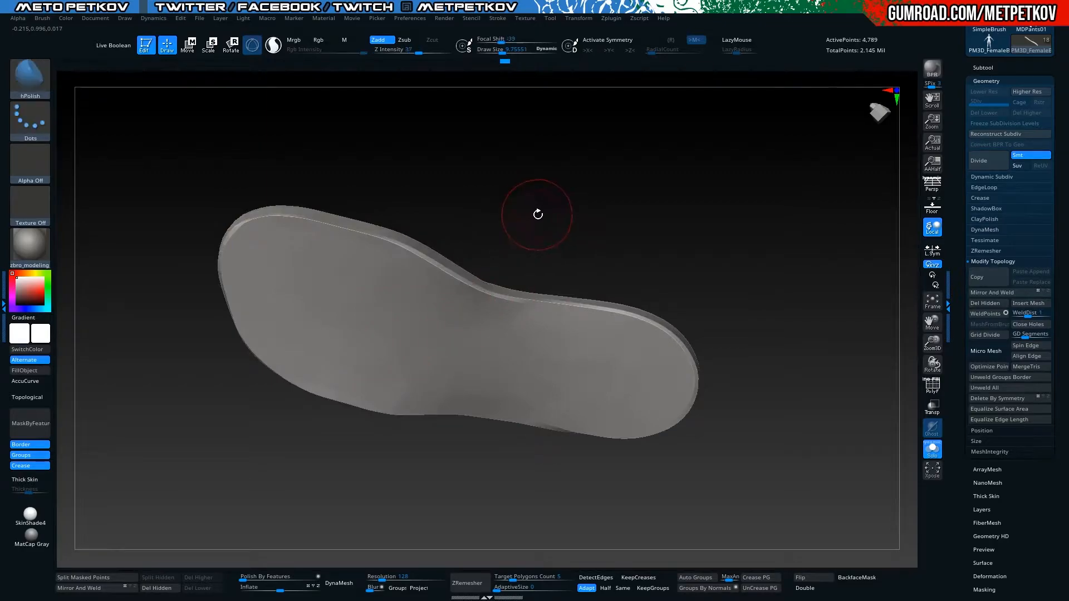
Turn the wireframe back on, compare the sole with the foot, and isolate the sole in a straight side view
key(alt+s)
drag(509, 254, 362, 446)
key(shift+f)
drag(408, 475, 630, 493)
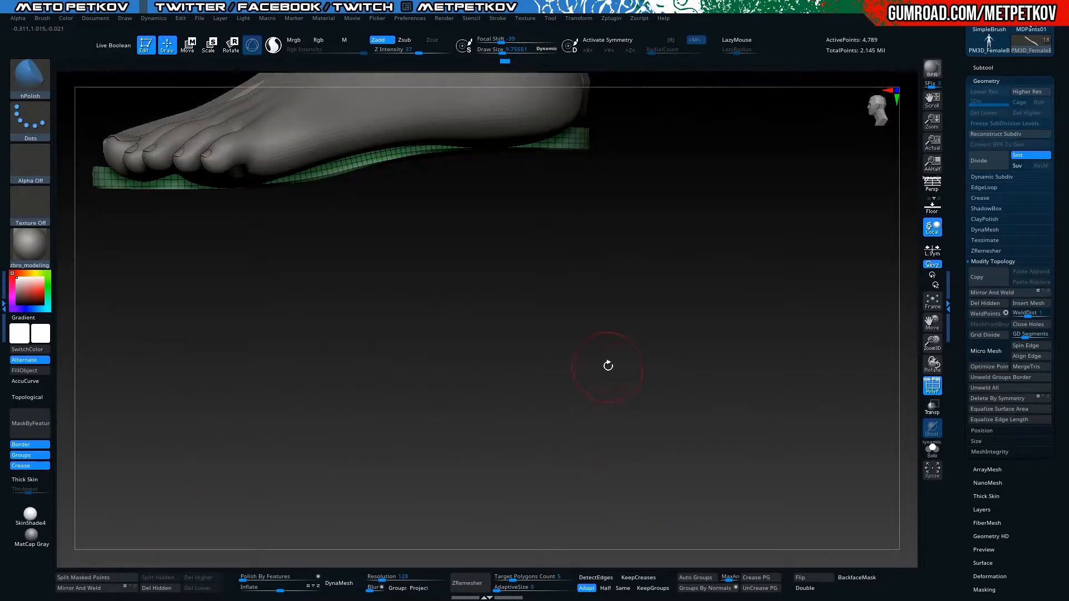
key(alt+s)
shift+drag(627, 394, 532, 405)
alt+drag(388, 413, 835, 449)
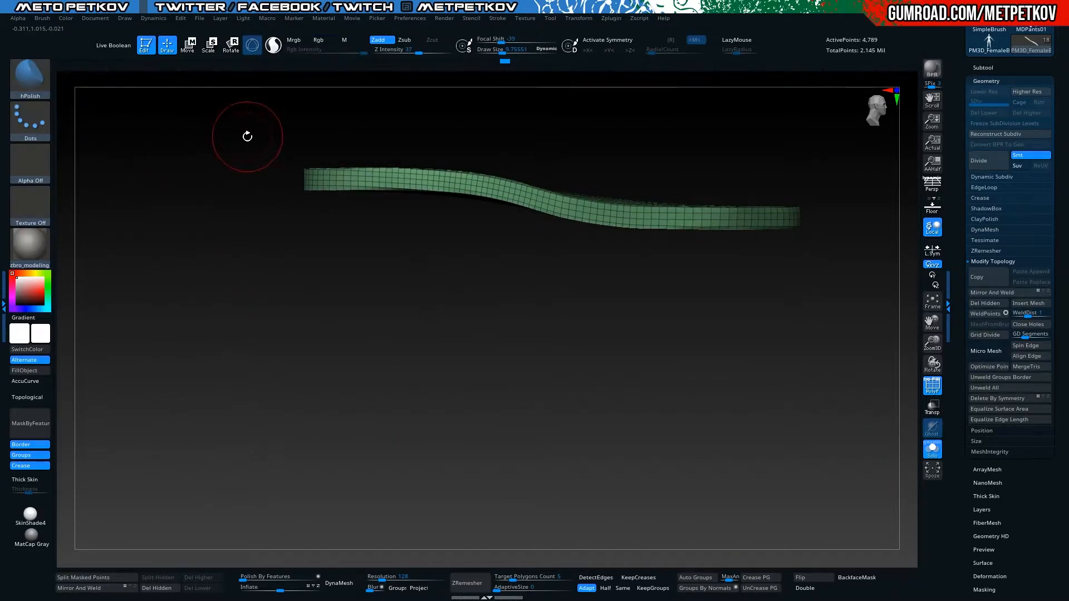
ctrl+click(29, 85)
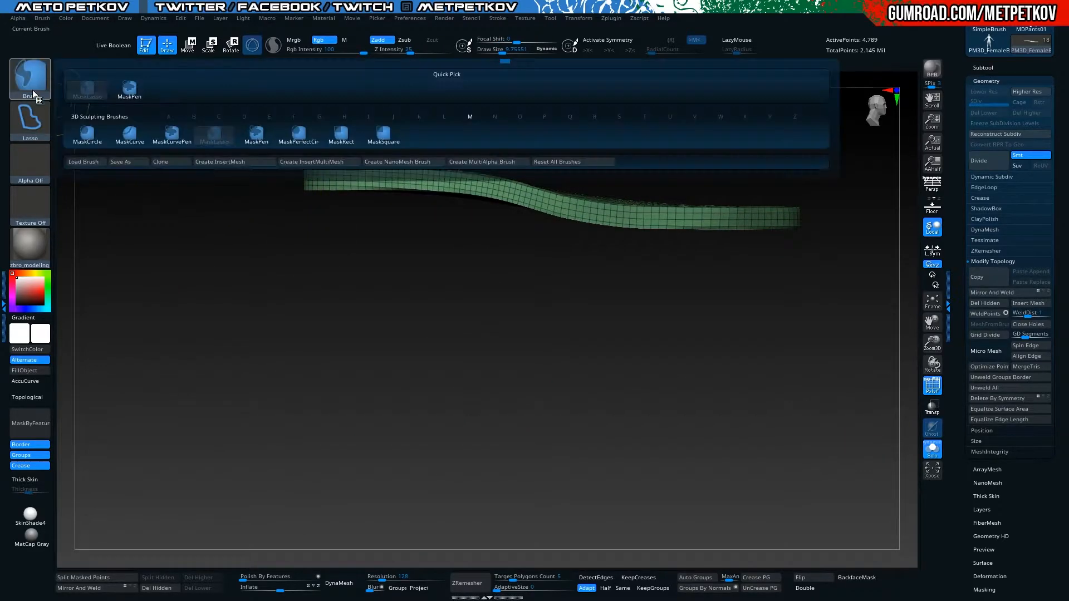
click(130, 87)
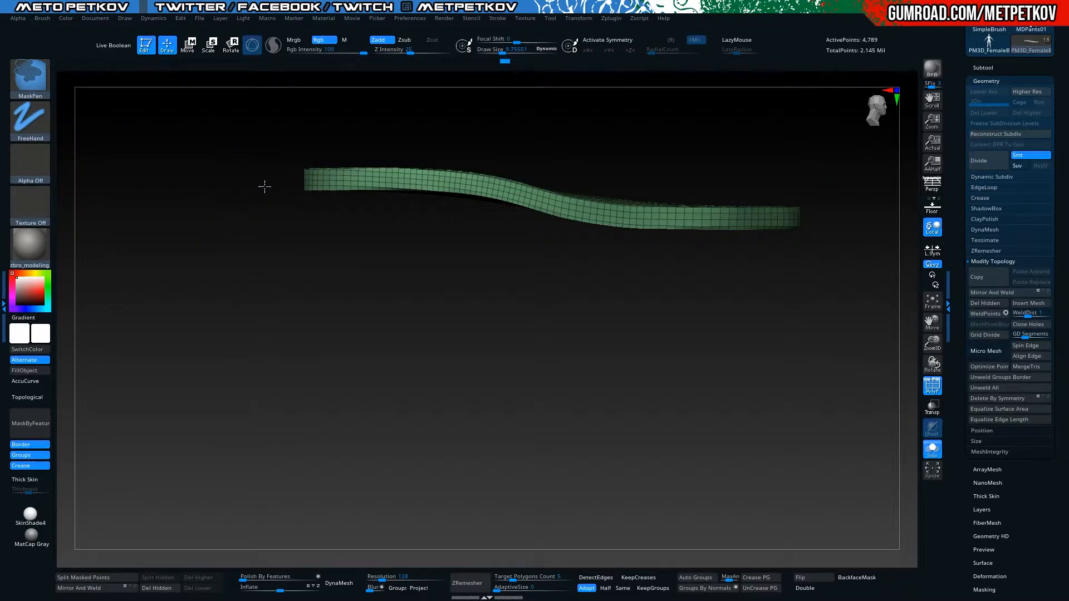
ctrl+click(31, 90)
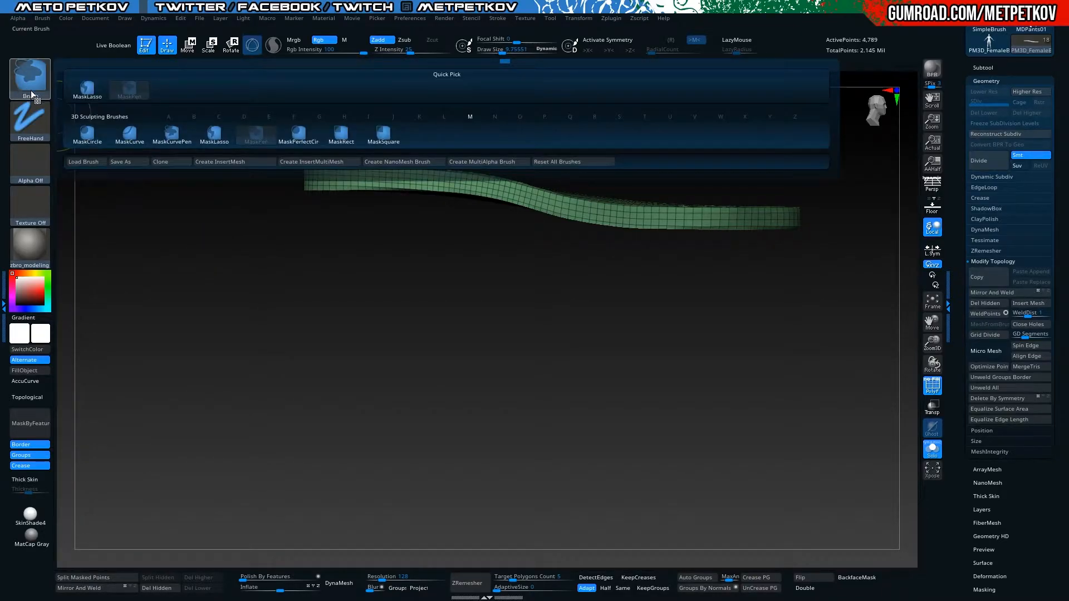
click(83, 92)
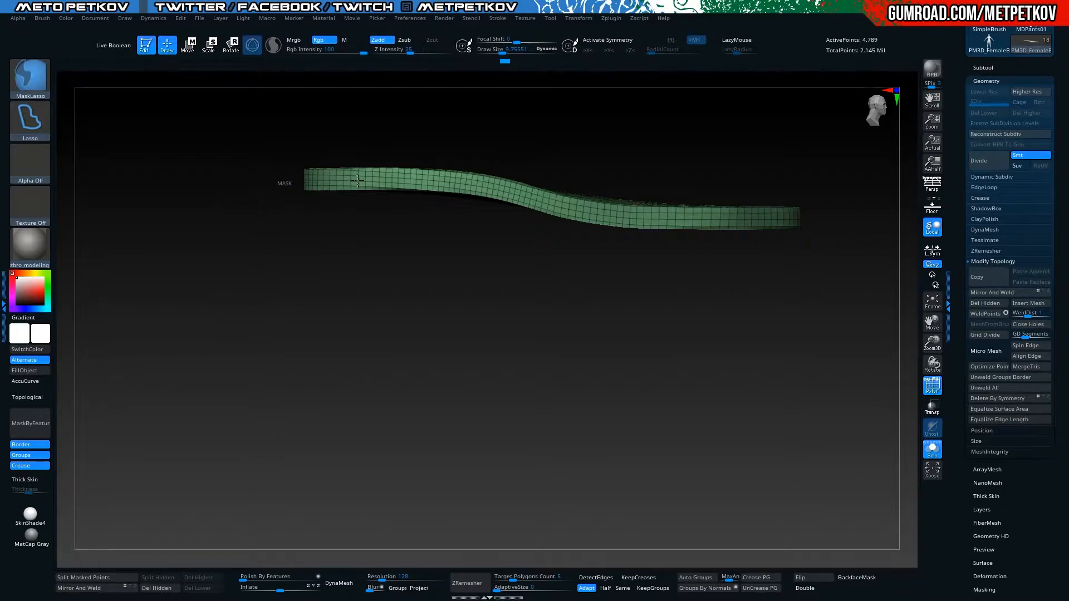
Lasso-mask the sole's heel section, choose the freehand MaskPen brush, and set its draw size to about 3.9
mouse_move(462, 183)
ctrl+mouse_down()
mouse_move(418, 370)
mouse_move(406, 368)
ctrl+mouse_up()
mouse_move(179, 346)
mouse_down()
mouse_move(184, 227)
mouse_move(192, 250)
mouse_move(175, 296)
mouse_move(218, 279)
mouse_up()
ctrl+click(37, 74)
ctrl+click(131, 93)
key(space)
drag(204, 130, 196, 131)
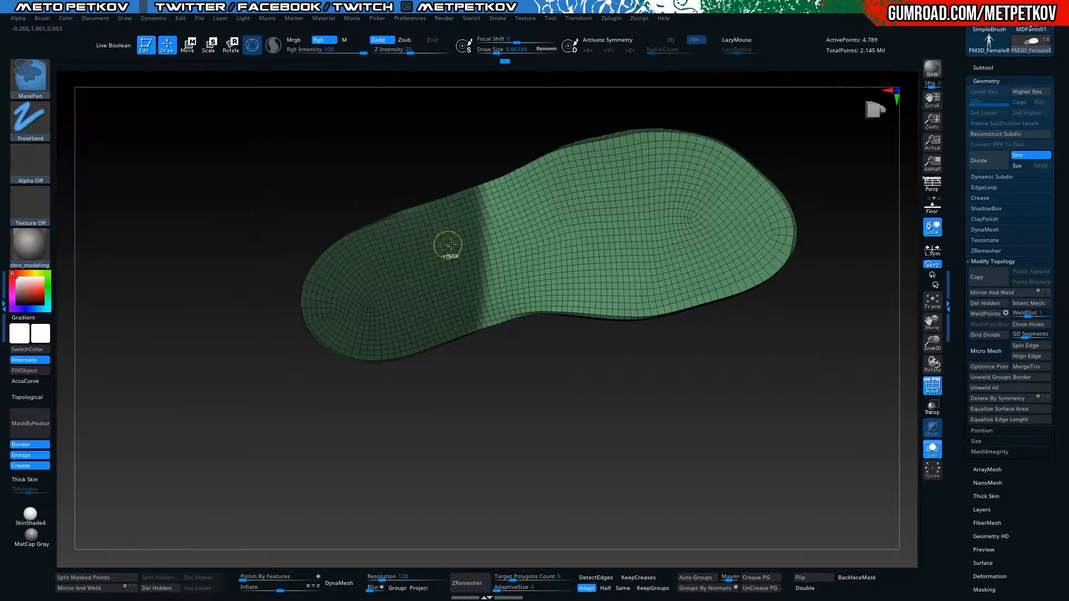
Paint and erase along the front edge of the heel mask to make its boundary clean and slightly slanted
ctrl+drag(477, 231, 484, 277)
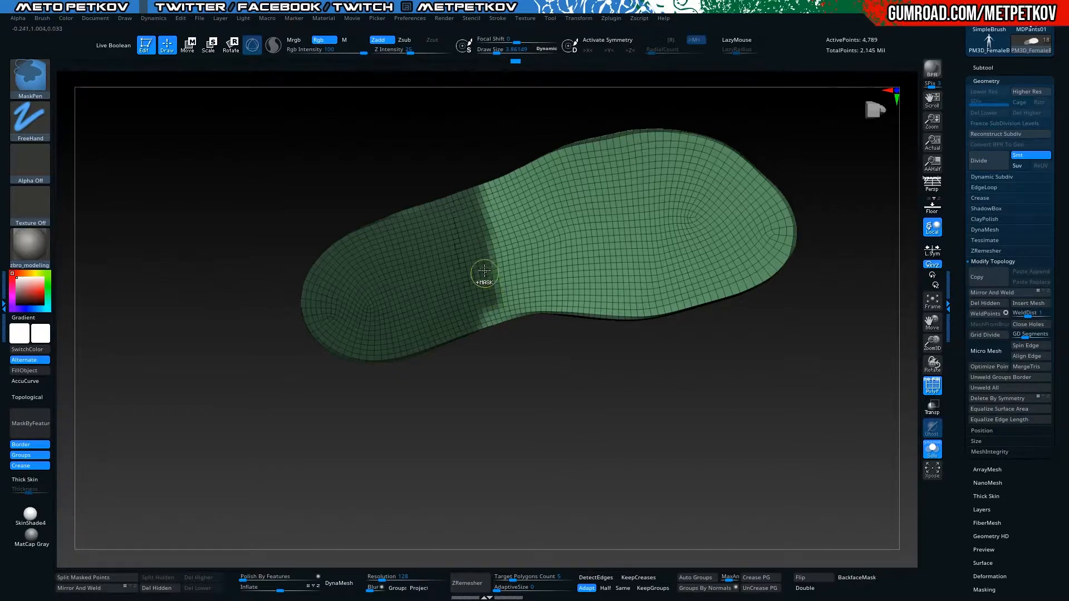
ctrl+alt+drag(477, 198, 497, 273)
click(484, 185)
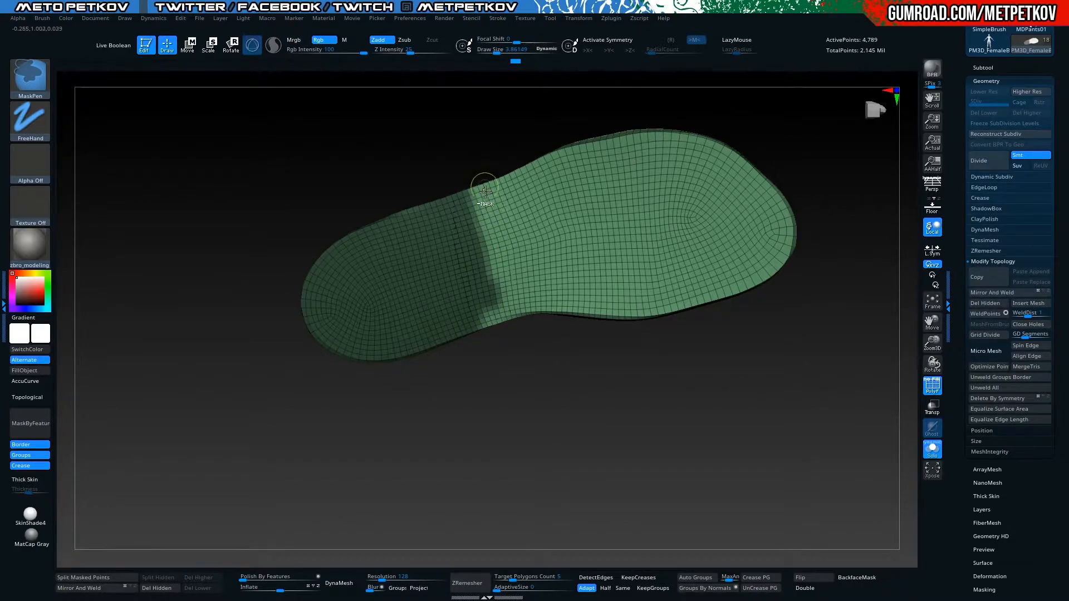
ctrl+drag(478, 219, 483, 286)
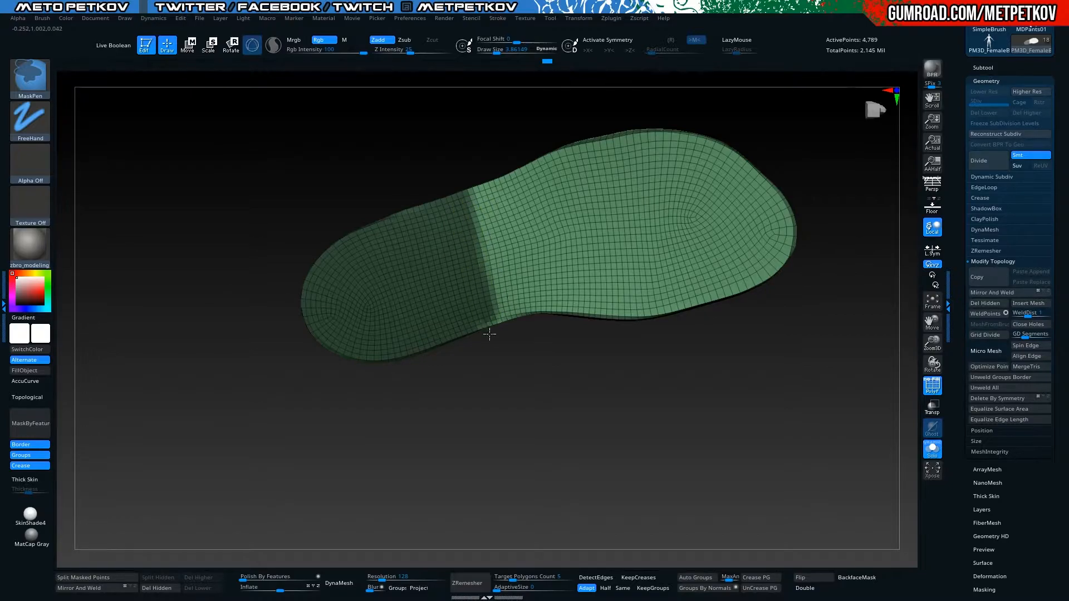
mouse_move(497, 367)
shift+mouse_down()
mouse_move(490, 296)
mouse_move(310, 317)
mouse_move(302, 365)
mouse_move(244, 344)
mouse_move(382, 382)
mouse_move(403, 465)
mouse_move(512, 291)
mouse_move(499, 320)
shift+mouse_up()
Leave only the heel's underside unmasked and centre the Move gizmo on it in a side view
key(ctrl)
mouse_move(486, 430)
mouse_down()
mouse_move(490, 441)
mouse_move(352, 458)
mouse_move(310, 437)
mouse_move(436, 468)
mouse_move(298, 387)
mouse_move(262, 405)
mouse_move(311, 311)
mouse_up()
key(ctrl)
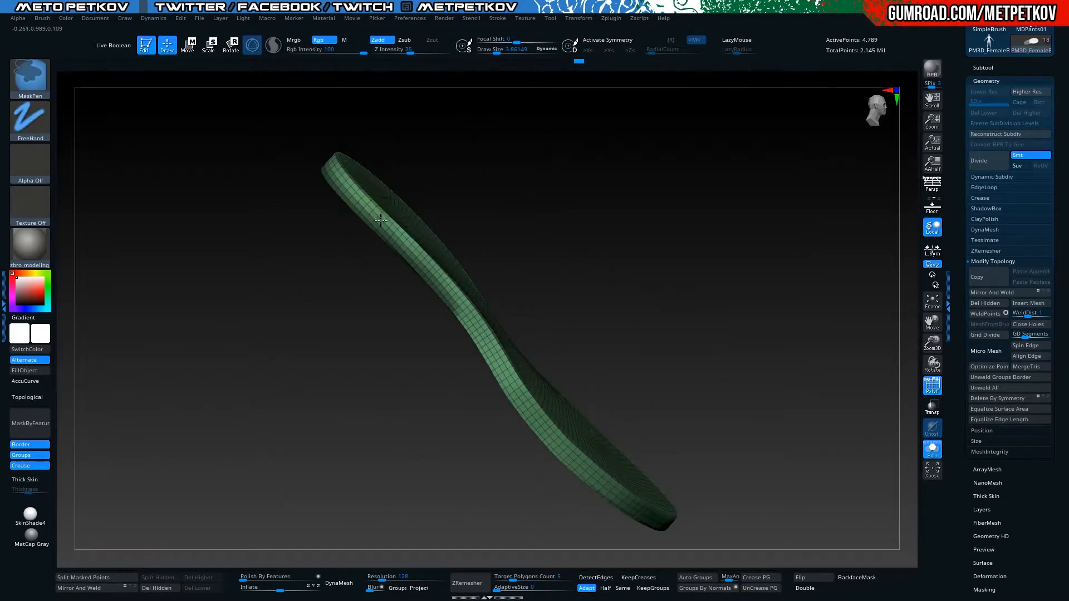
mouse_move(424, 286)
mouse_down()
mouse_move(287, 401)
mouse_move(323, 353)
mouse_move(355, 336)
mouse_up()
drag(145, 305, 226, 279)
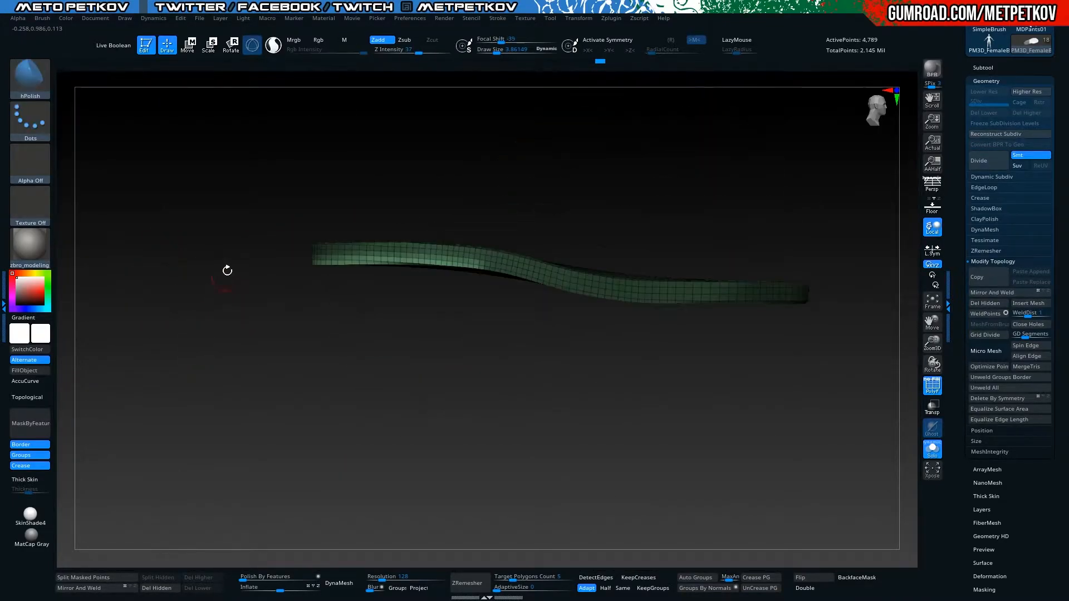
key(w)
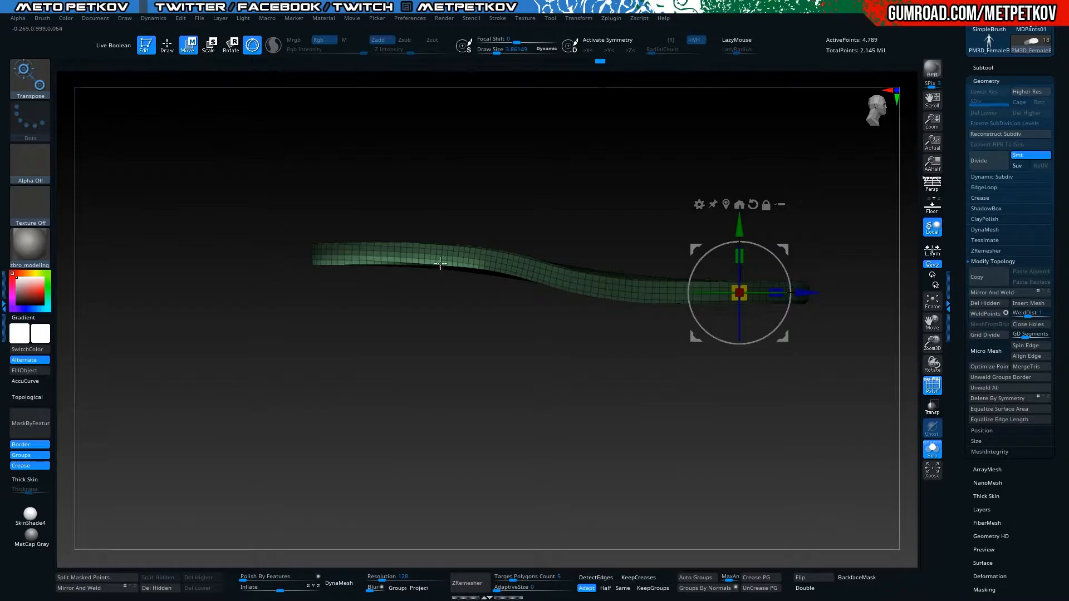
click(727, 204)
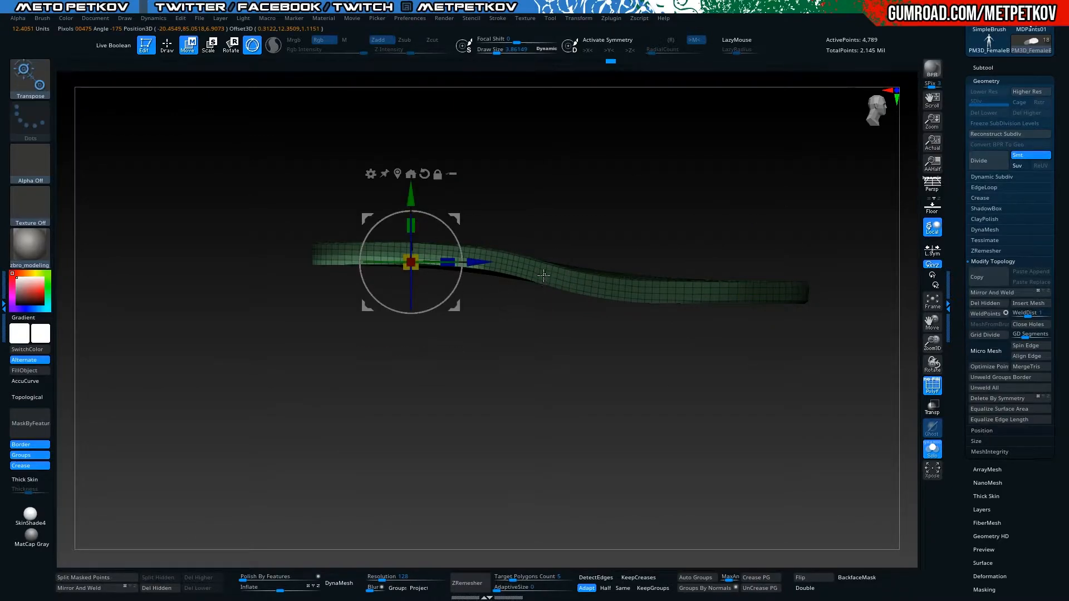
Pull the heel's underside down into a raised heel block and show the foot again for comparison
drag(411, 194, 413, 215)
right_drag(425, 191, 418, 200)
mouse_move(477, 364)
shift+right_down()
mouse_move(501, 406)
mouse_move(446, 403)
mouse_move(415, 425)
mouse_move(447, 368)
mouse_move(429, 509)
mouse_move(454, 456)
mouse_move(410, 432)
mouse_move(505, 449)
shift+right_up()
key(alt+s)
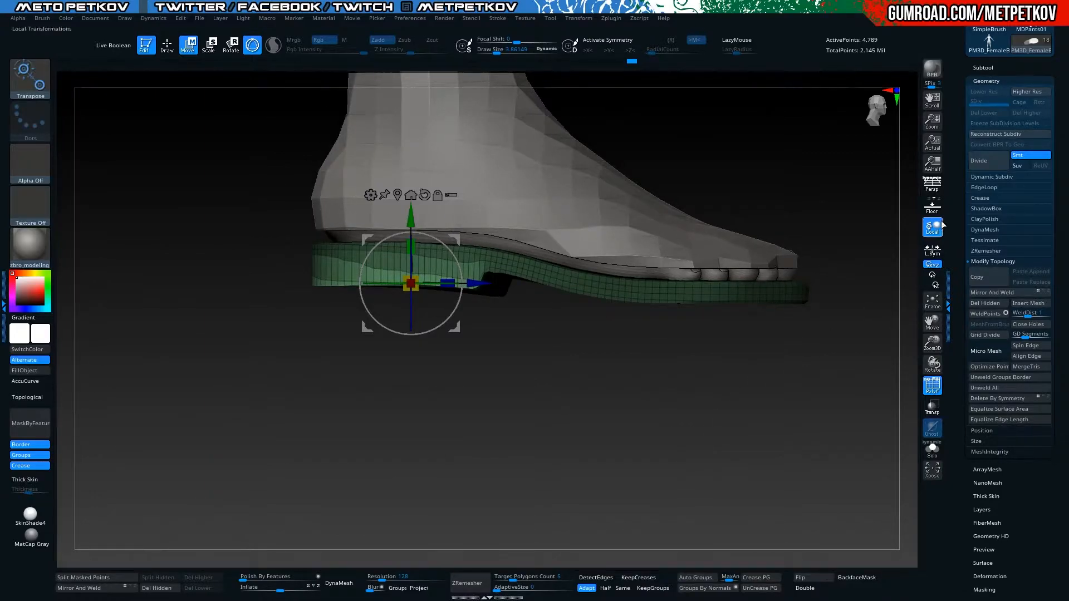
Try masking the heel and the forefoot in turn and moving the unmasked part vertically with the gizmo
ctrl+drag(737, 437, 698, 367)
ctrl+drag(778, 317, 126, 408)
mouse_move(887, 351)
ctrl+mouse_down()
mouse_move(89, 446)
mouse_move(106, 348)
ctrl+mouse_up()
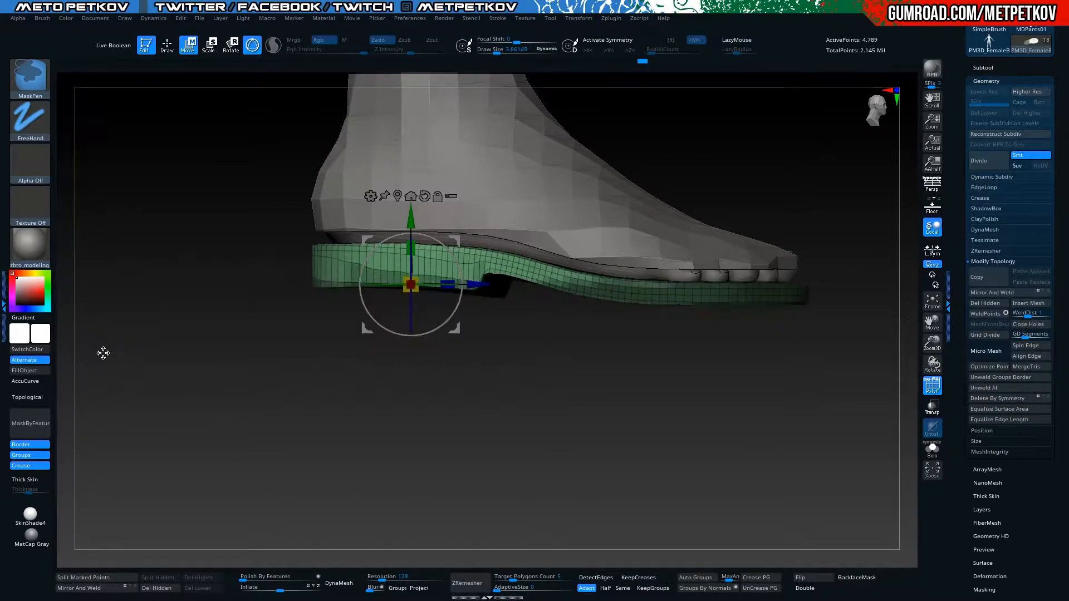
drag(411, 209, 413, 213)
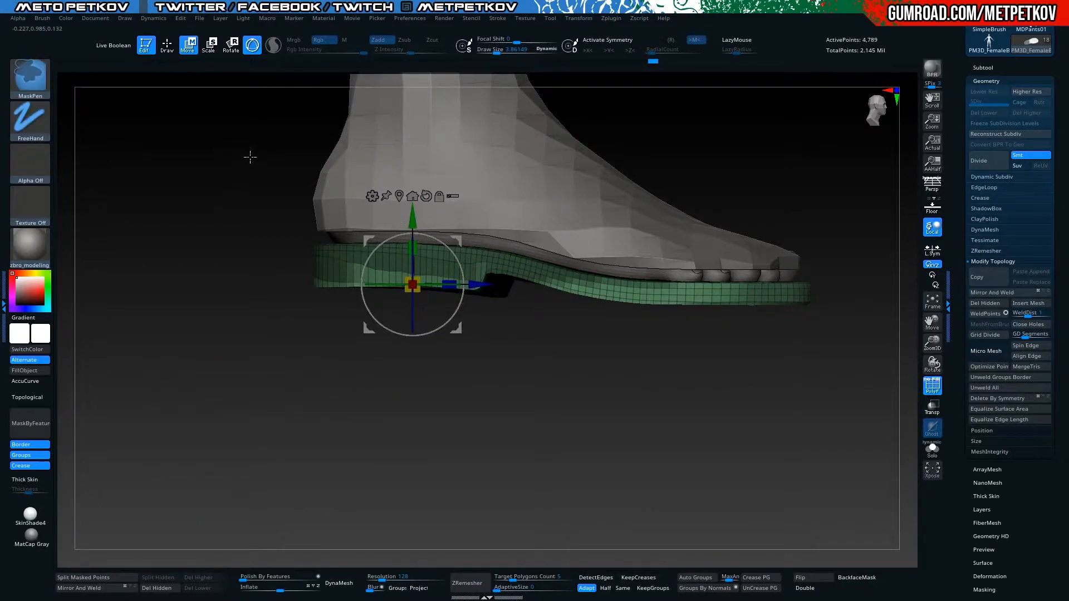
ctrl+drag(599, 127, 829, 294)
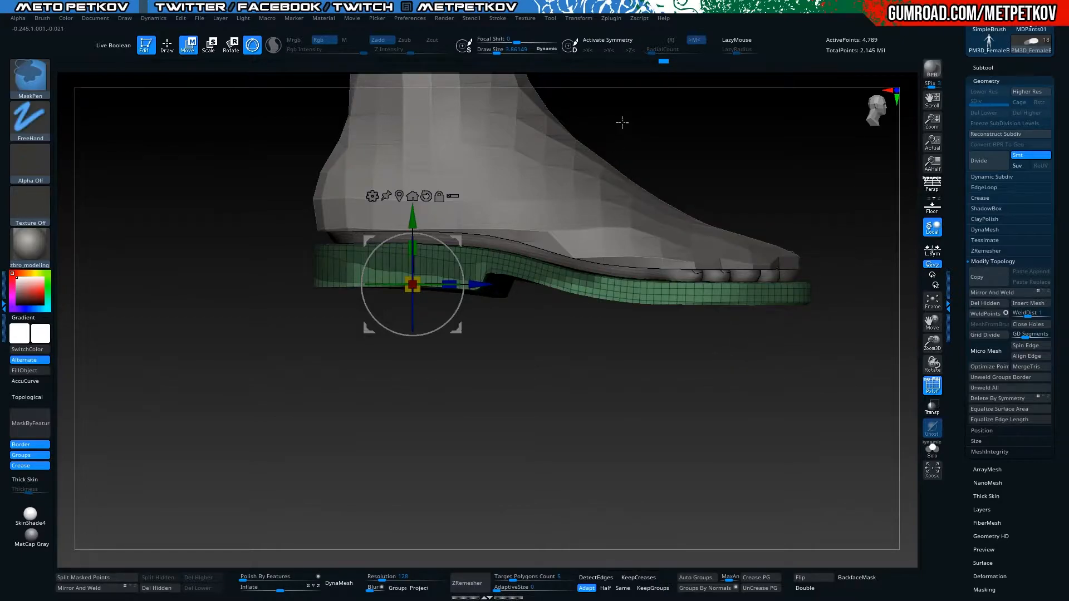
mouse_move(590, 134)
ctrl+mouse_down()
mouse_move(660, 304)
mouse_move(826, 296)
mouse_move(823, 287)
ctrl+mouse_up()
drag(412, 220, 408, 362)
drag(412, 239, 412, 239)
Inspect the heel block from below and behind, clear the sole's mask, and return to drawing mode in side view
mouse_move(501, 434)
mouse_down()
mouse_move(509, 358)
mouse_move(406, 356)
mouse_up()
key(ctrl)
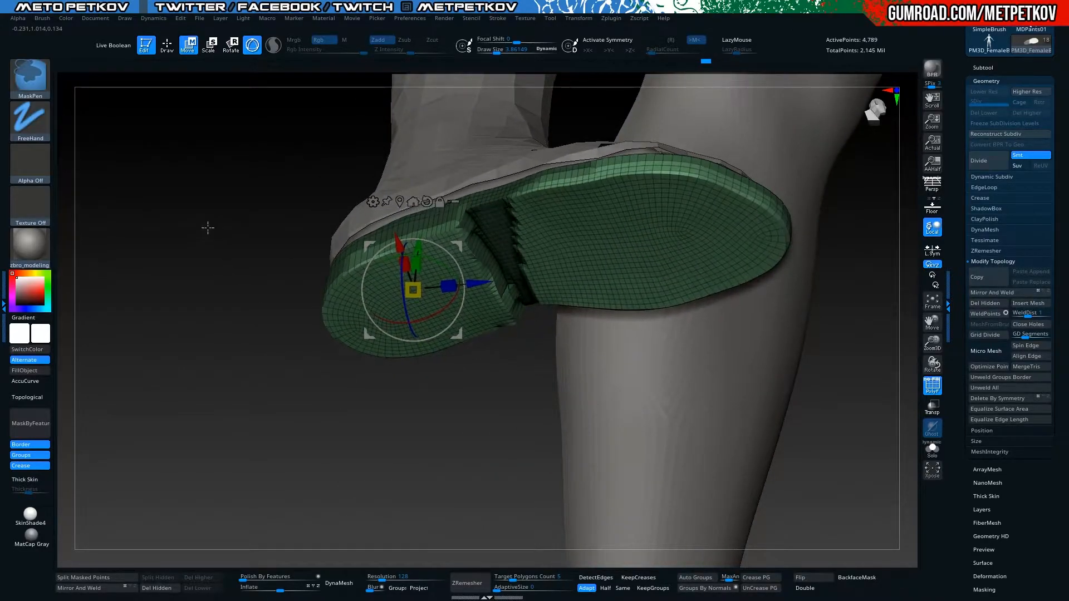
ctrl+click(207, 229)
ctrl+click(156, 212)
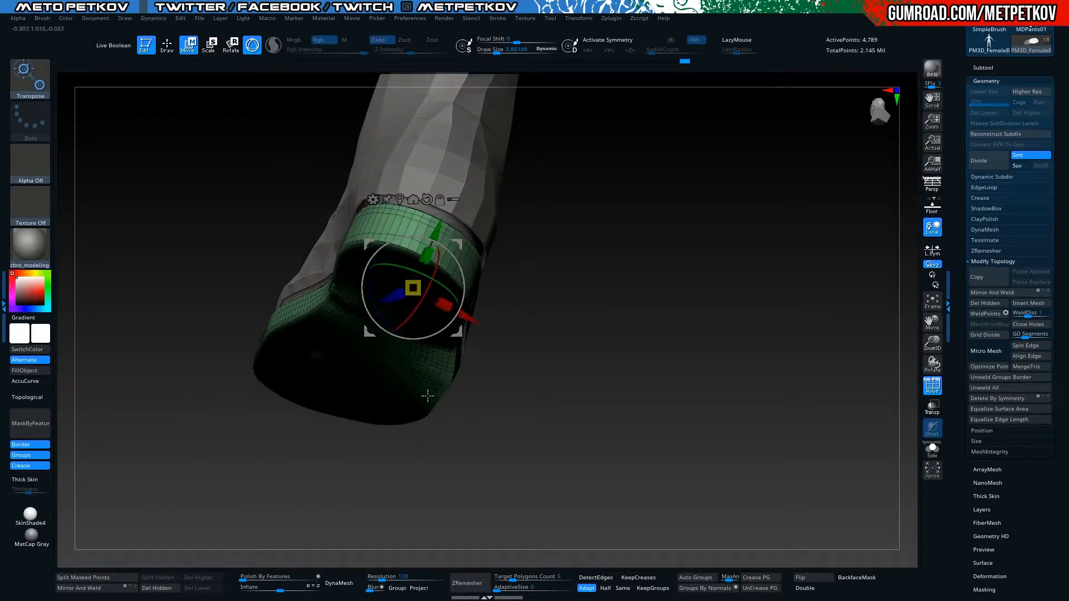
key(d)
click(509, 198)
shift+drag(526, 356, 584, 421)
key(q)
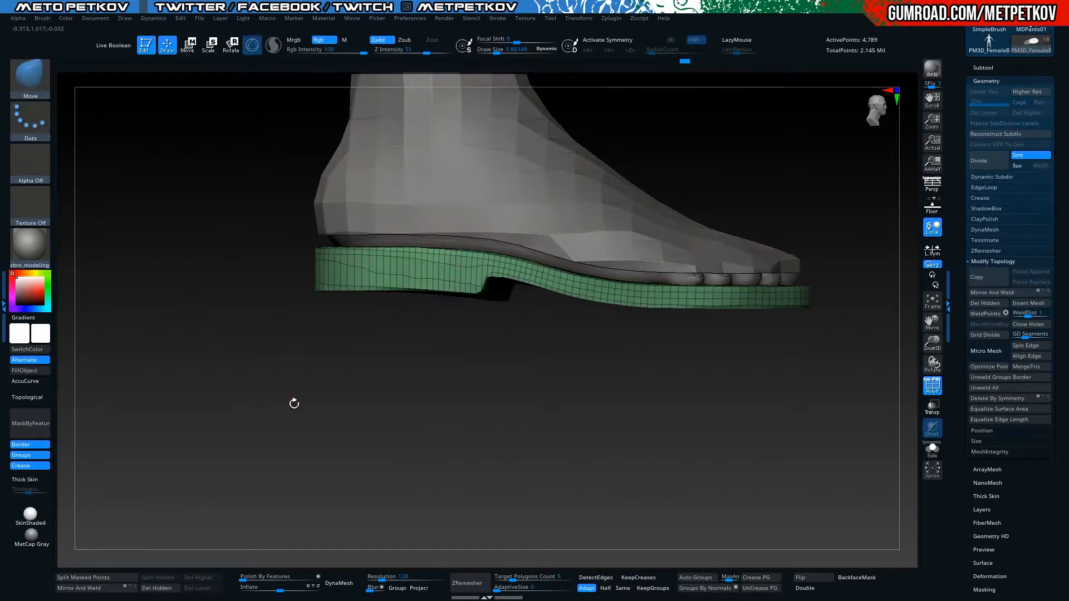
Remesh the sole twice with ZRemesher using the option to keep the same polygon count
alt+drag(456, 437, 284, 431)
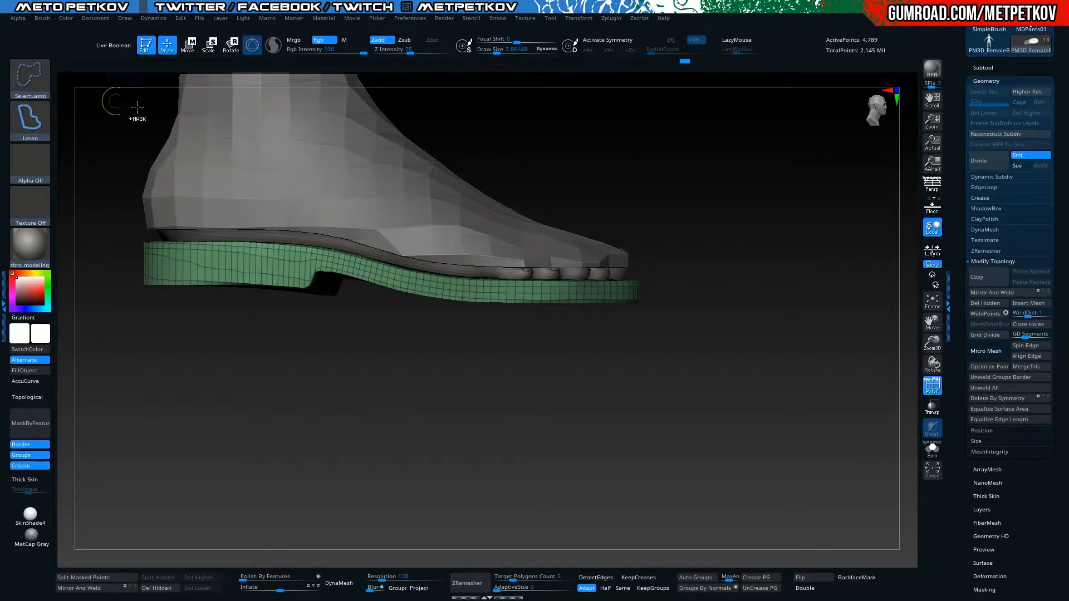
click(624, 589)
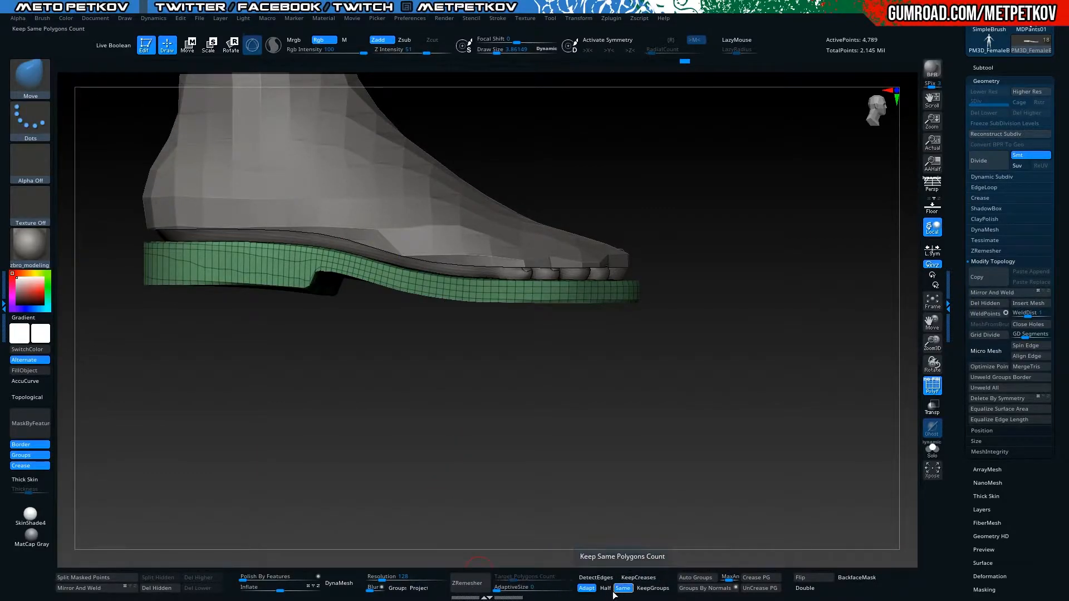
click(470, 585)
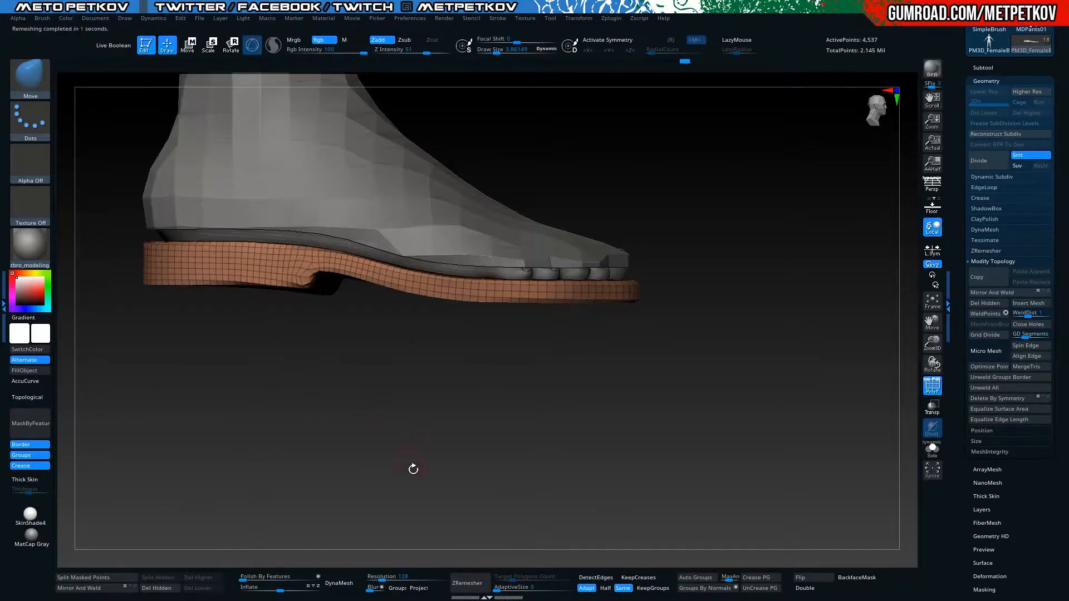
click(467, 582)
drag(433, 482, 403, 449)
shift+drag(270, 451, 232, 381)
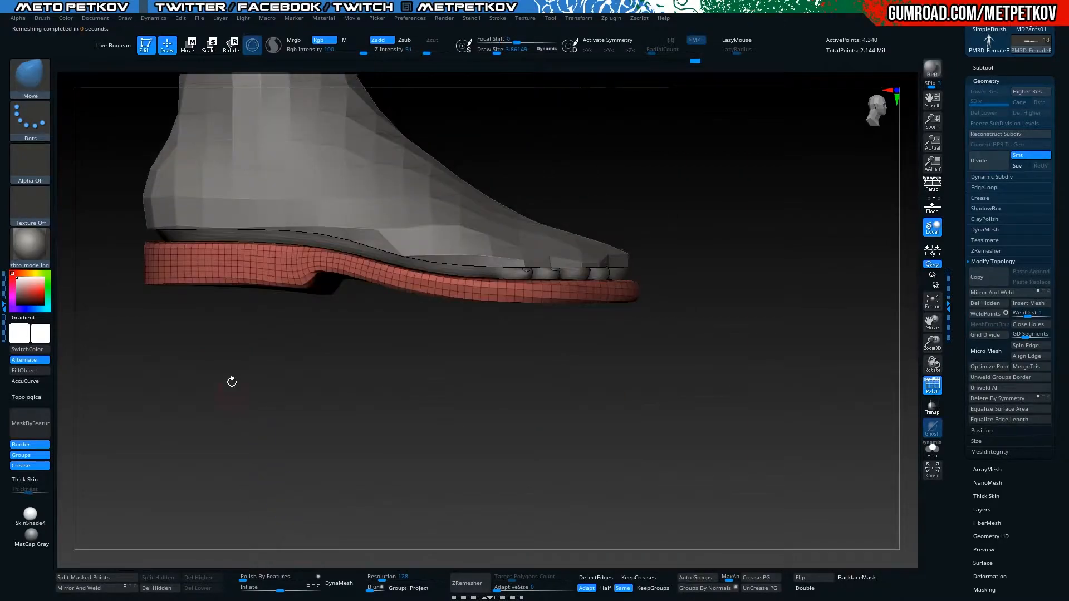
Choose the ClipCurve brush, draw a nearly horizontal clip line just beneath the sole, and isolate the sole
click(35, 80)
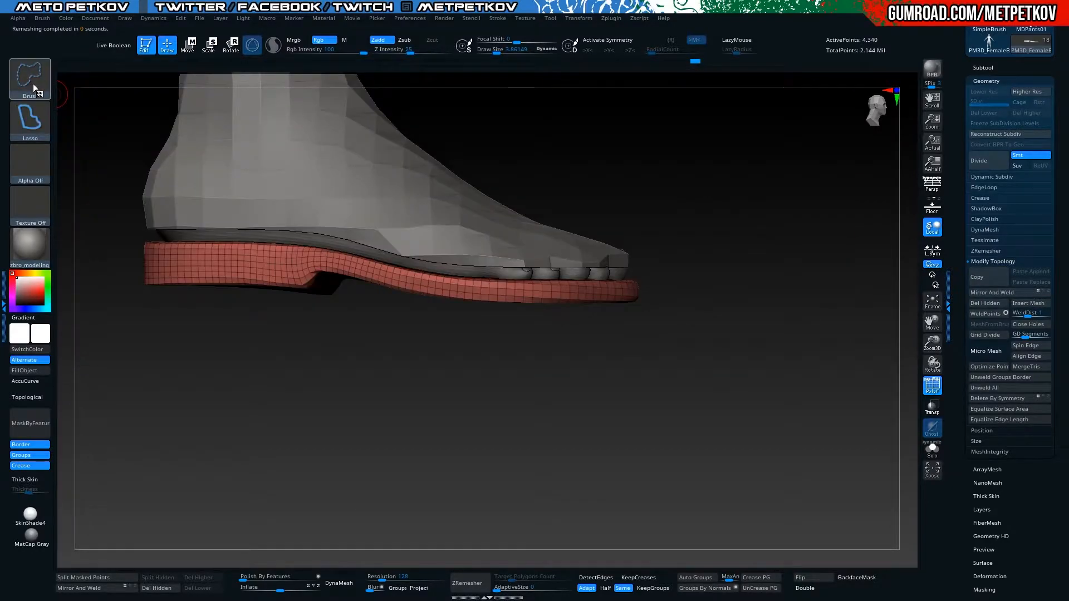
ctrl+shift+click(33, 84)
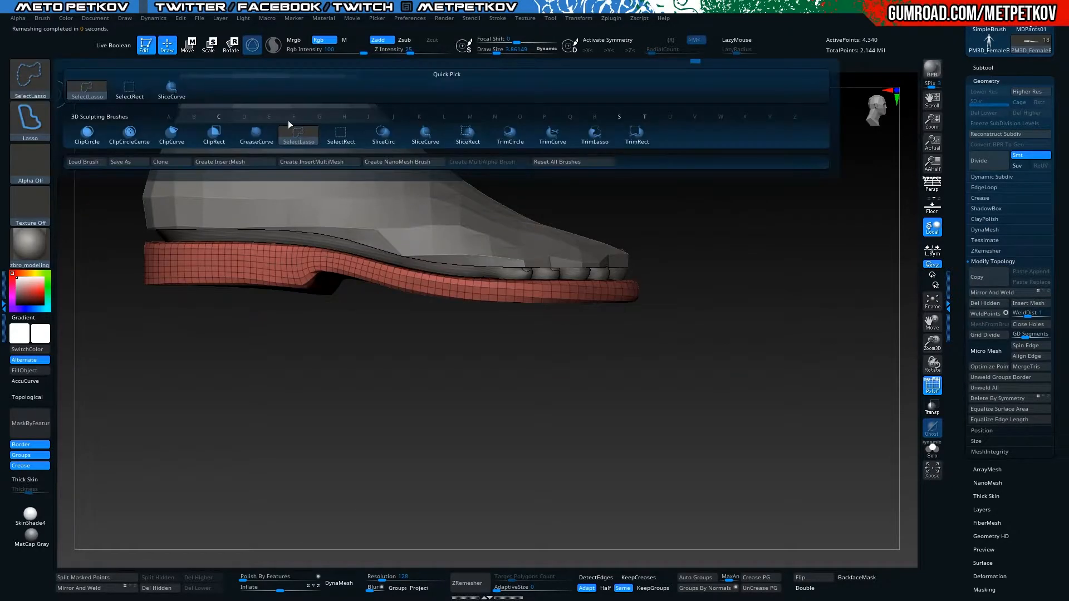
ctrl+shift+click(167, 138)
mouse_move(190, 384)
mouse_down()
mouse_move(201, 368)
mouse_move(220, 389)
mouse_up()
click(210, 383)
mouse_move(770, 333)
ctrl+shift+mouse_down()
mouse_move(38, 397)
mouse_move(43, 289)
mouse_move(54, 317)
ctrl+shift+mouse_up()
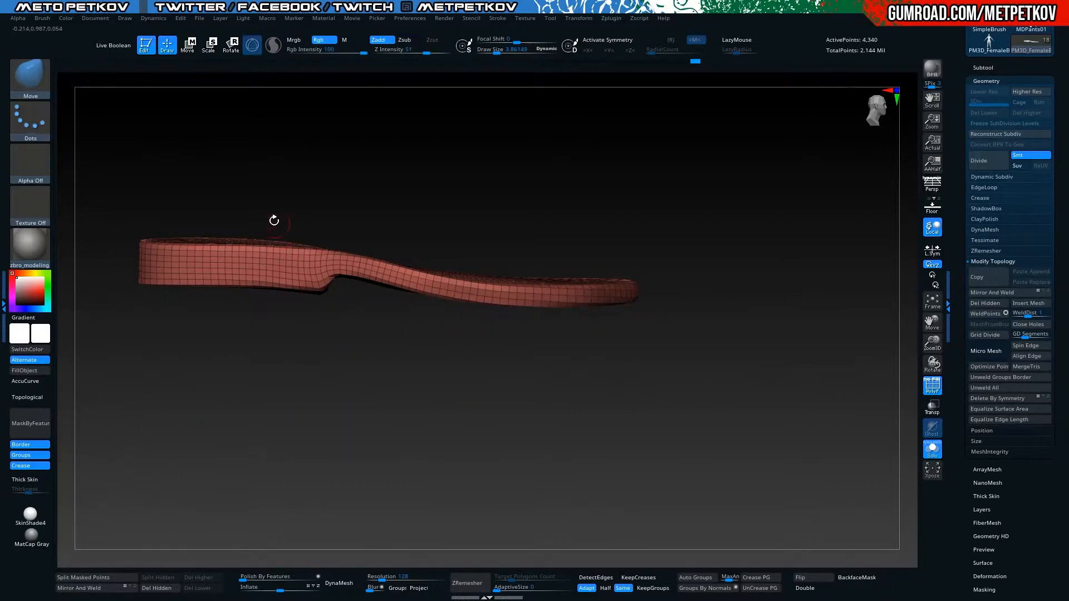
Mask the heel's base, soften and invert the mask, and pull the base down with the Move gizmo for a thicker heel
mouse_move(356, 321)
ctrl+mouse_down()
mouse_move(99, 286)
mouse_move(97, 297)
mouse_move(279, 317)
mouse_move(331, 336)
ctrl+mouse_up()
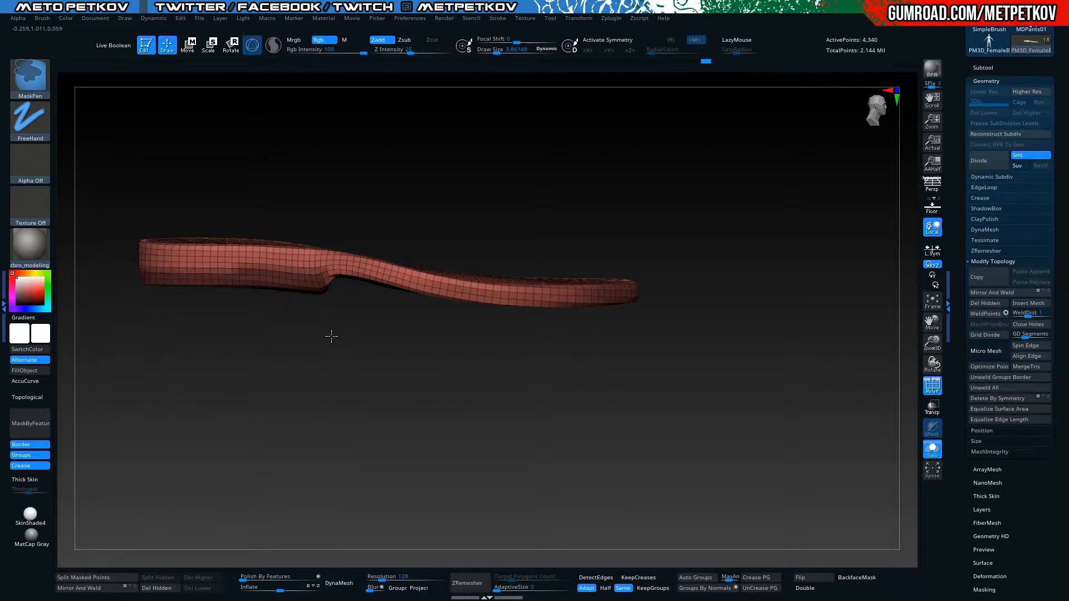
ctrl+click(314, 358)
ctrl+click(239, 255)
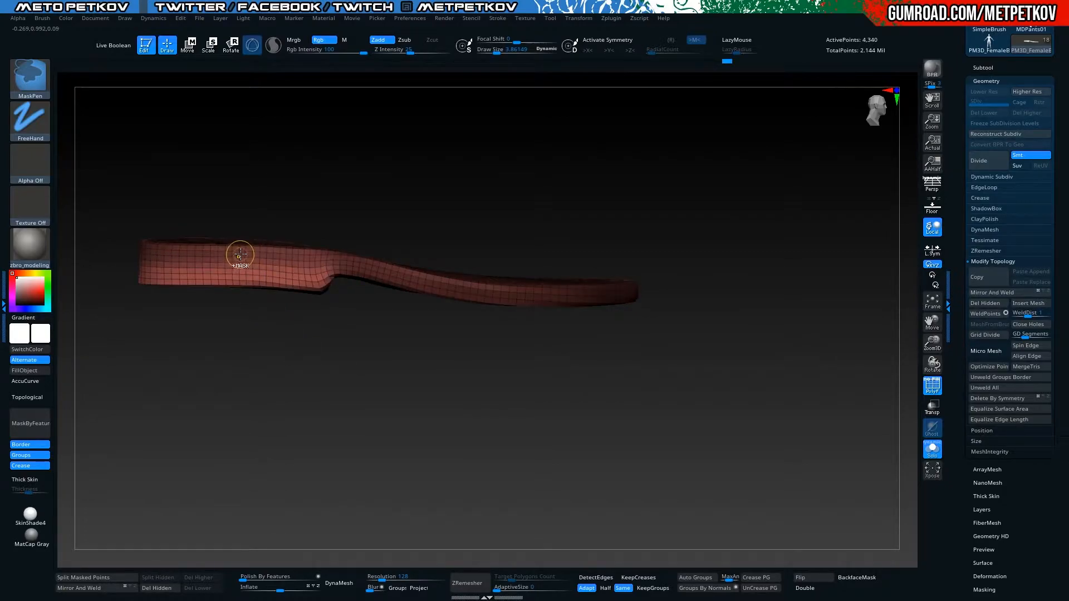
key(w)
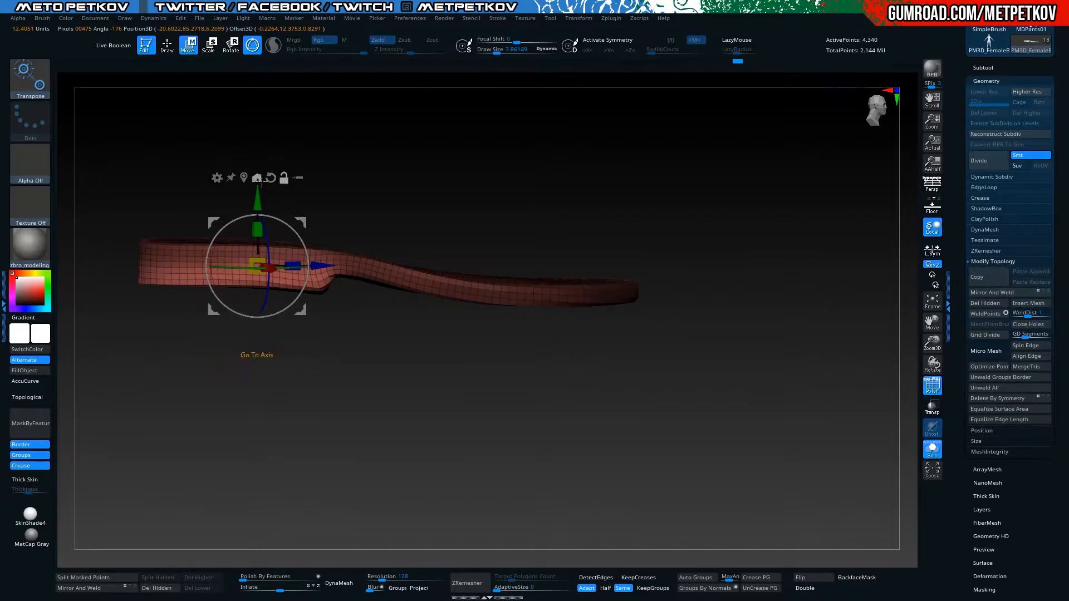
shift+drag(356, 402, 360, 407)
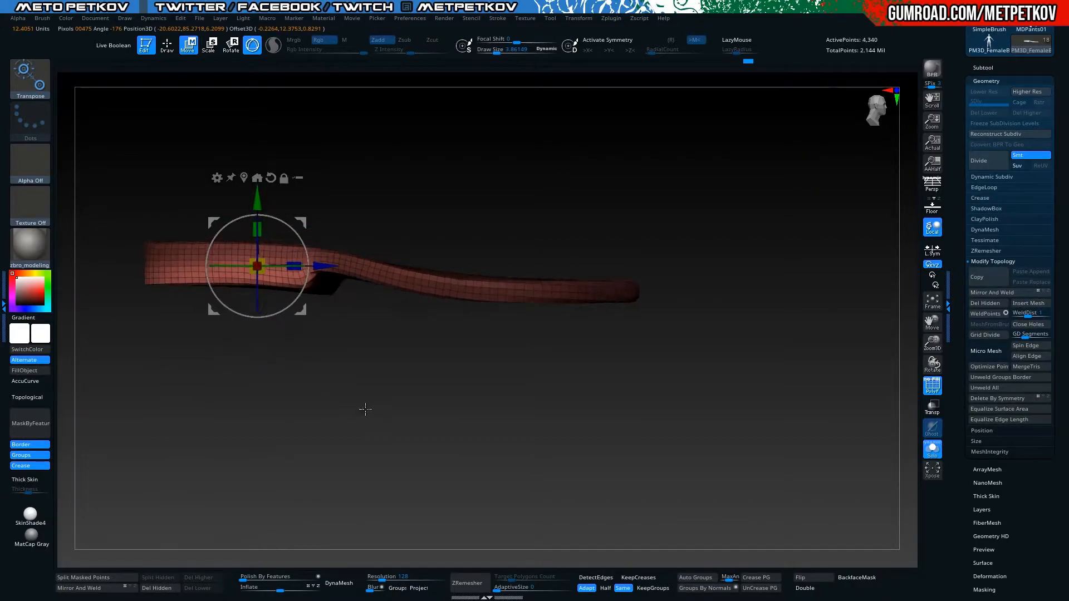
mouse_move(256, 207)
mouse_down()
mouse_move(257, 227)
mouse_move(259, 214)
mouse_up()
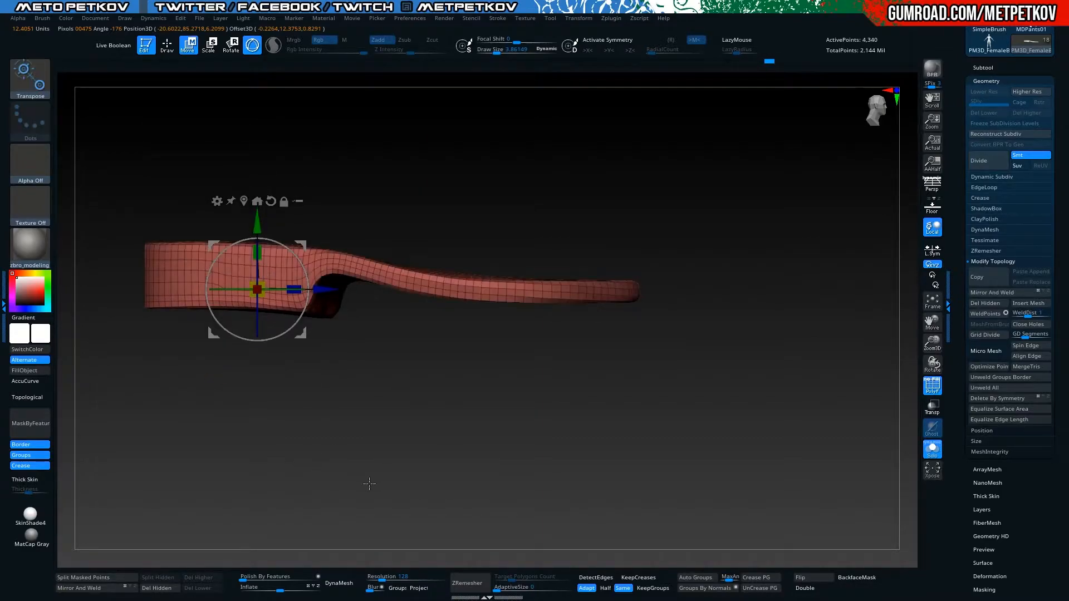
Try remeshing the sole with its thickened heel using ZRemesher
drag(284, 443, 302, 445)
click(469, 583)
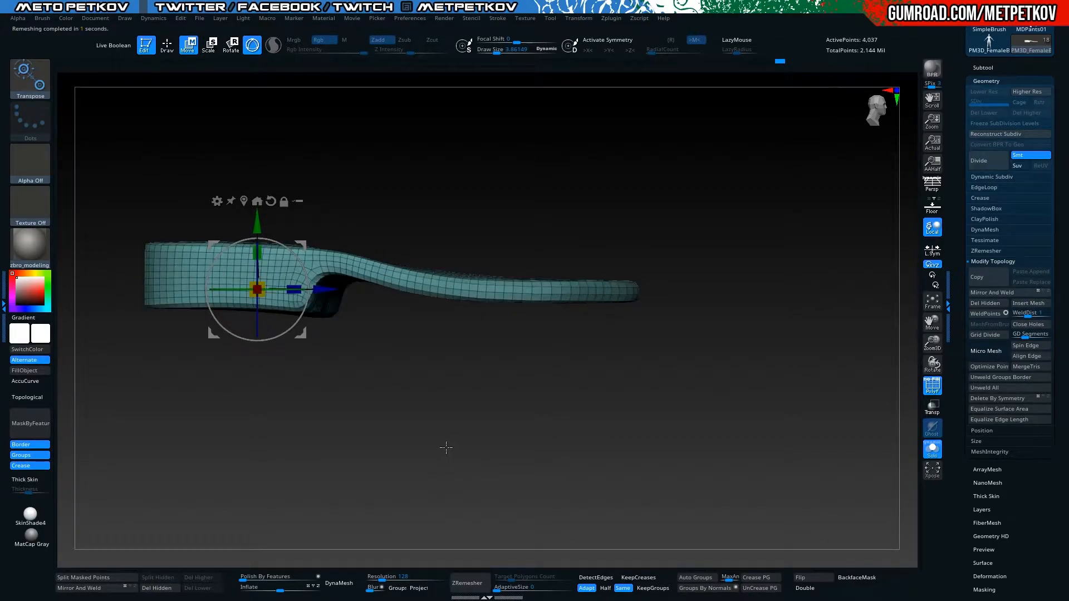
key(q)
mouse_move(426, 448)
mouse_down()
mouse_move(501, 553)
mouse_move(477, 487)
mouse_up()
key(ctrl+z)
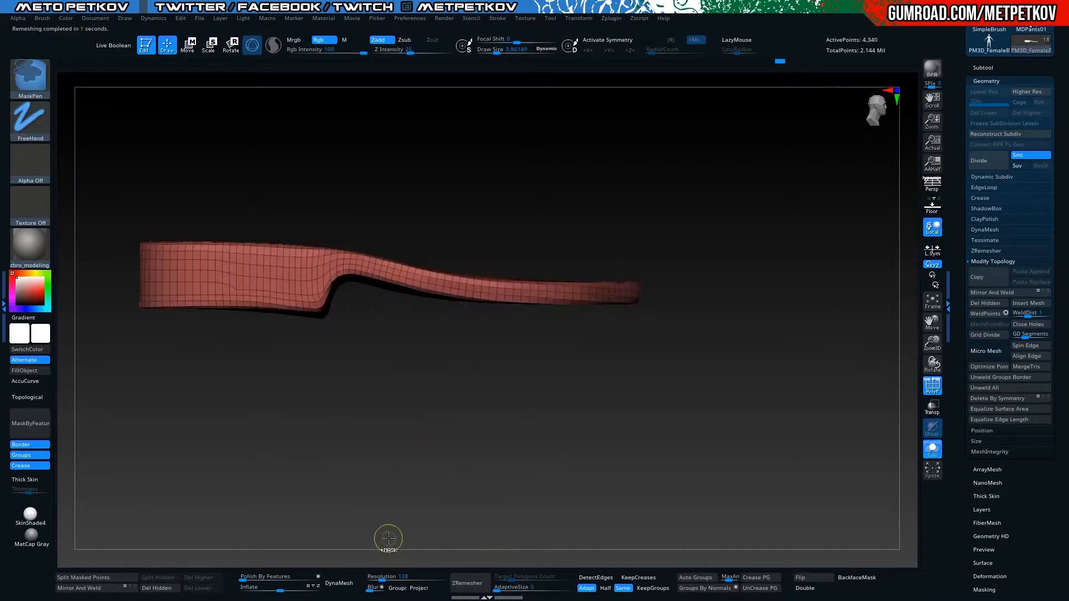
Try rebuilding the sole with DynaMesh at a resolution of about 700
key(w)
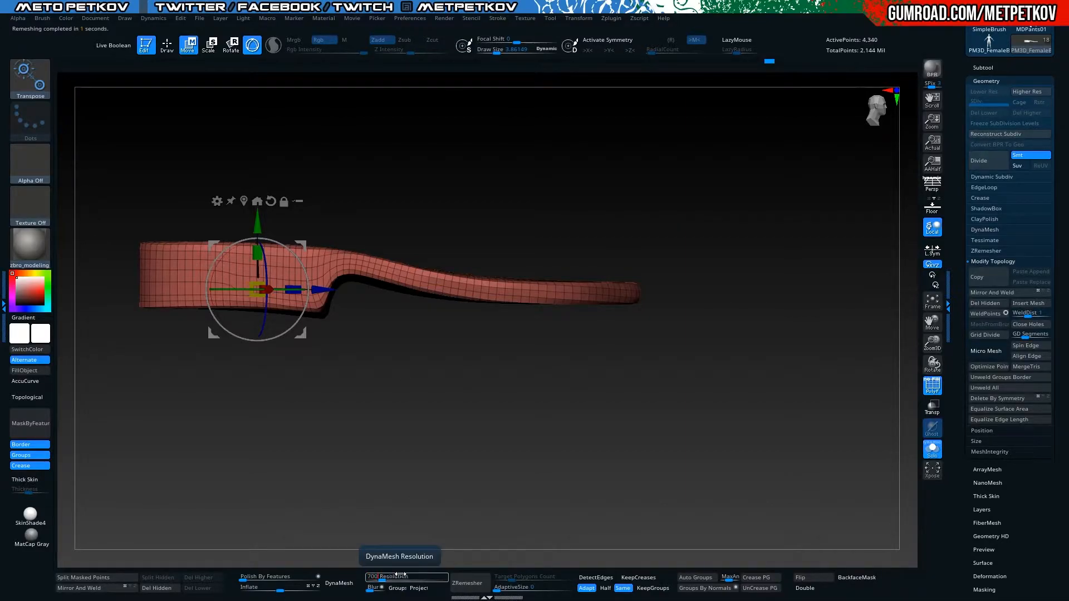
key(Return)
click(338, 588)
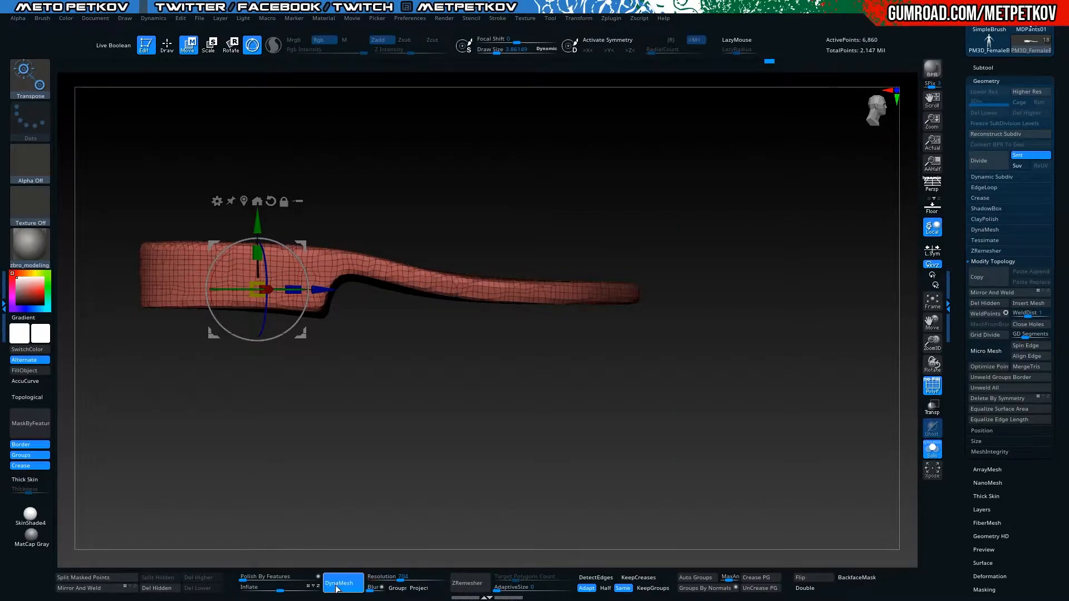
drag(359, 508, 352, 484)
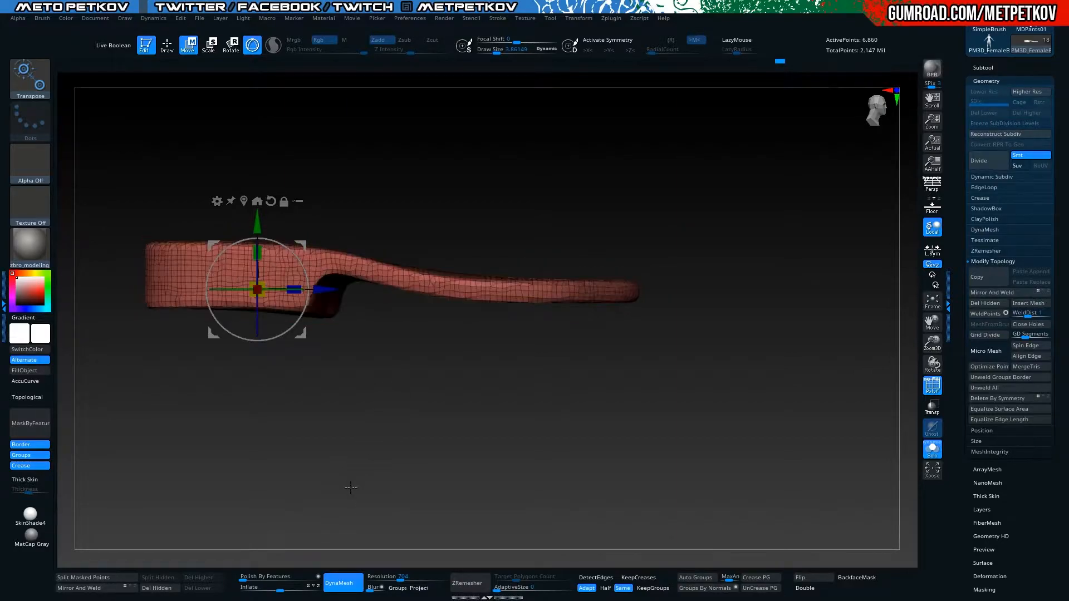
key(ctrl+z)
Rebuild the sole with DynaMesh at resolution 1248 and return to the hPolish brush
drag(382, 580, 412, 568)
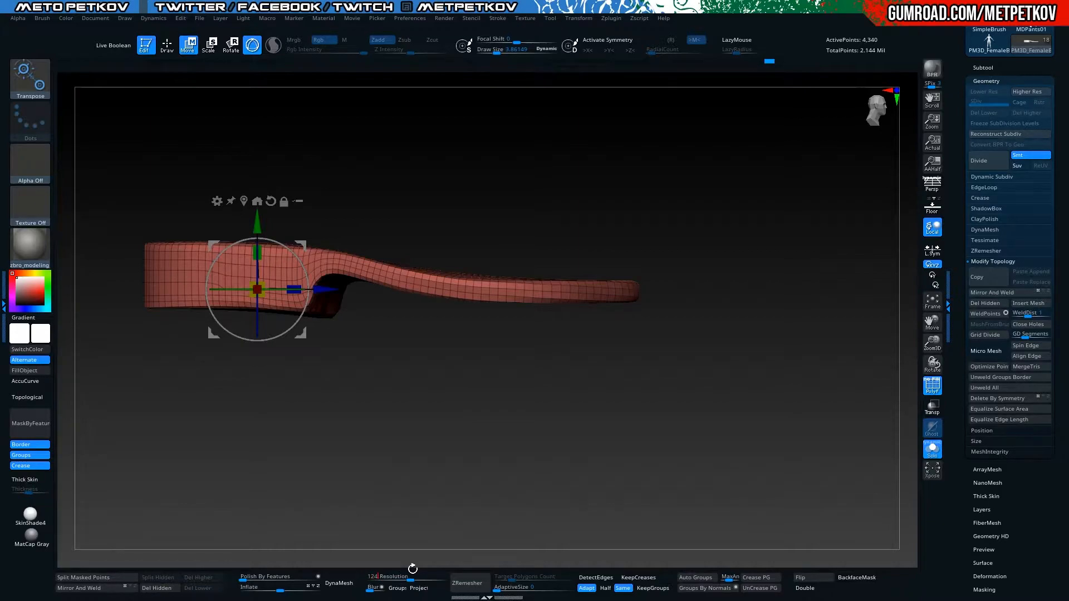
click(328, 584)
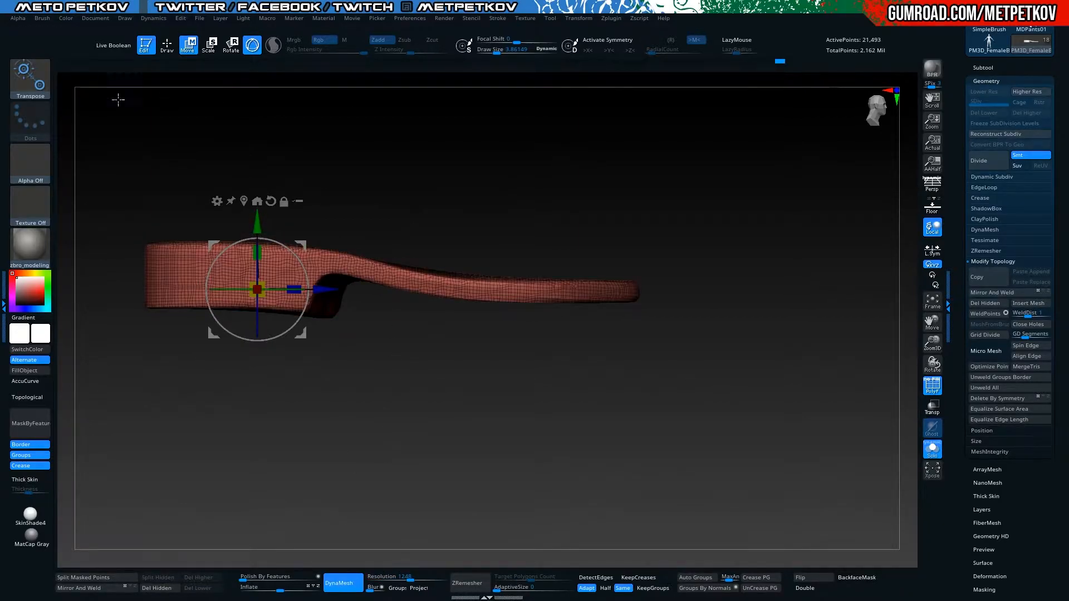
key(q)
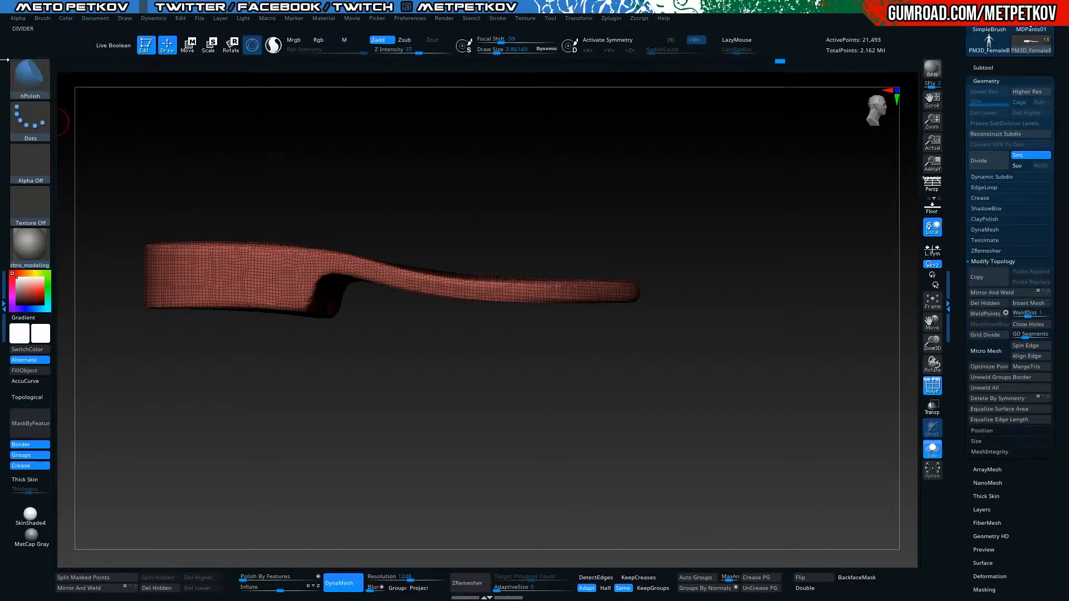
Trim the heel's underside flat along a straight horizontal cut with the ClipCurve brush
ctrl+shift+click(32, 79)
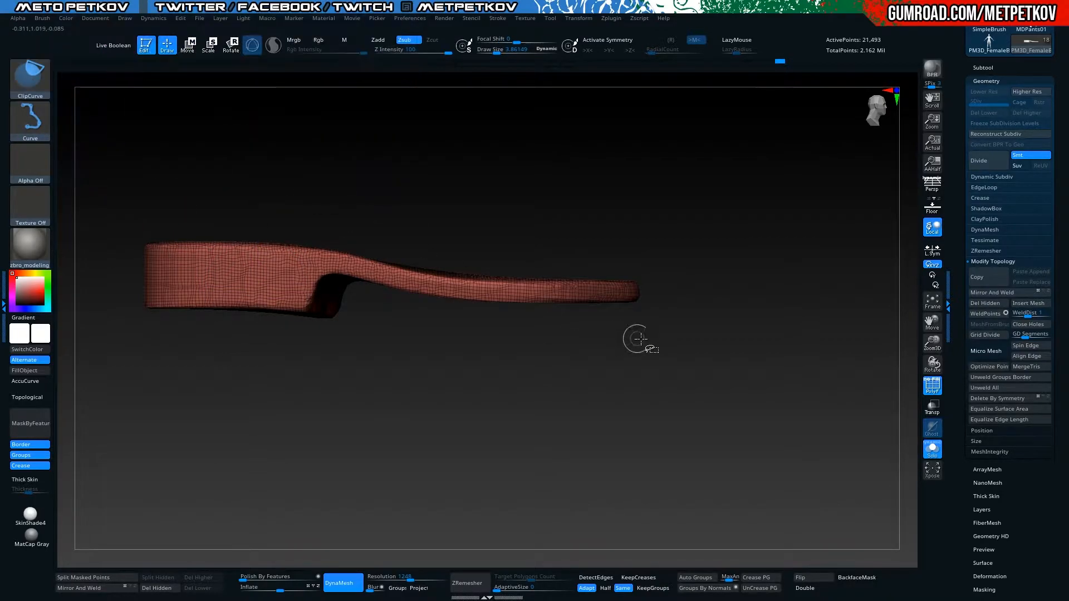
mouse_move(717, 335)
ctrl+shift+mouse_down()
mouse_move(45, 334)
mouse_move(48, 309)
mouse_move(48, 319)
ctrl+shift+mouse_up()
mouse_move(161, 400)
mouse_down()
mouse_move(283, 473)
mouse_move(387, 482)
mouse_move(284, 449)
mouse_move(287, 398)
mouse_up()
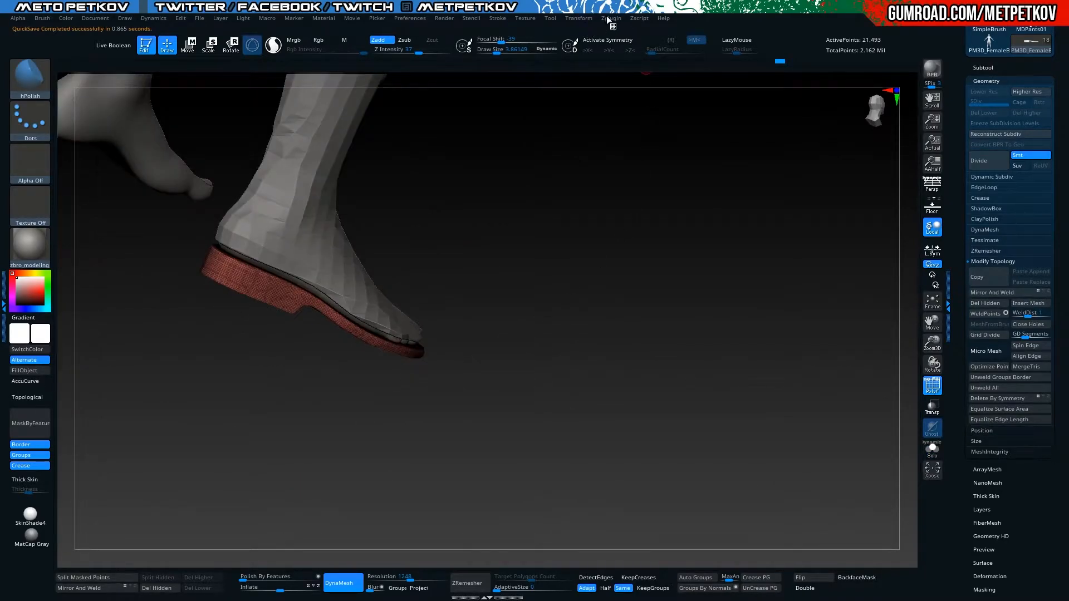
click(610, 18)
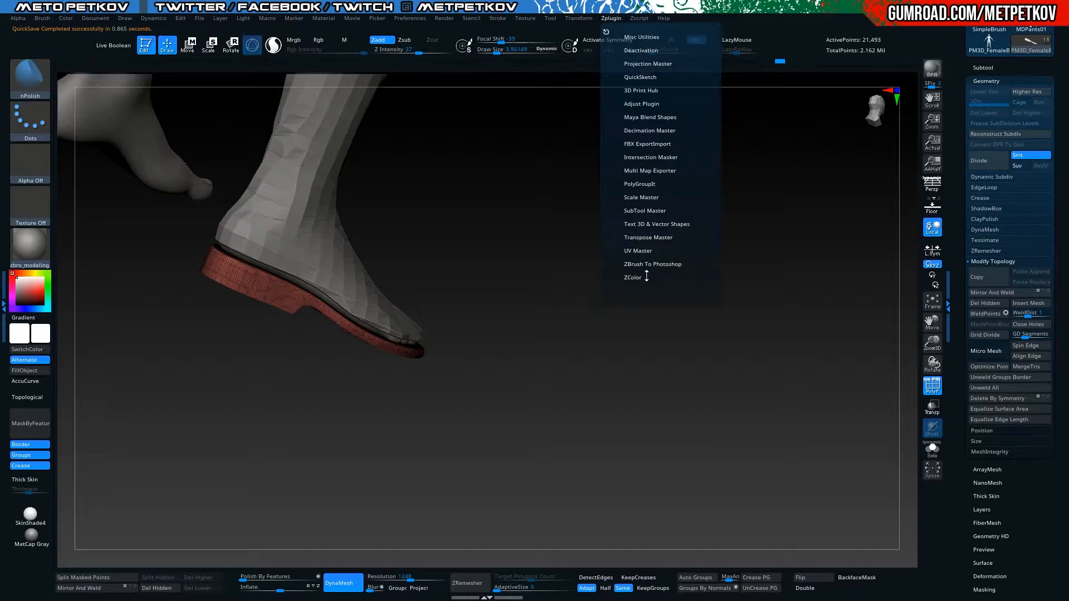
Isolate the low-poly leg mesh and close the open hole at the bottom of its foot
drag(639, 410, 313, 427)
alt+click(439, 246)
key(alt+s)
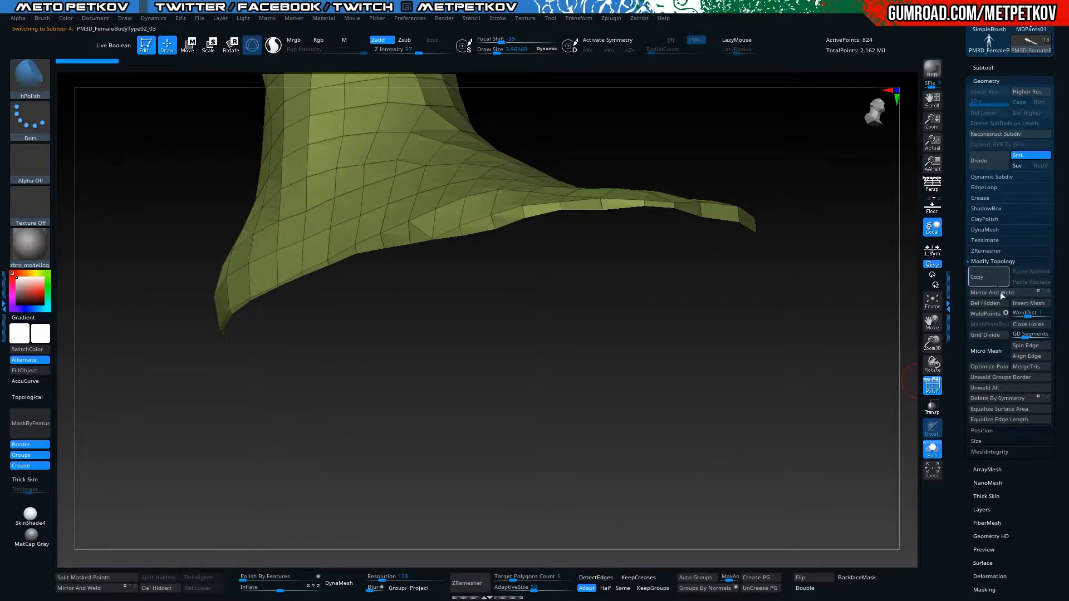
click(1021, 326)
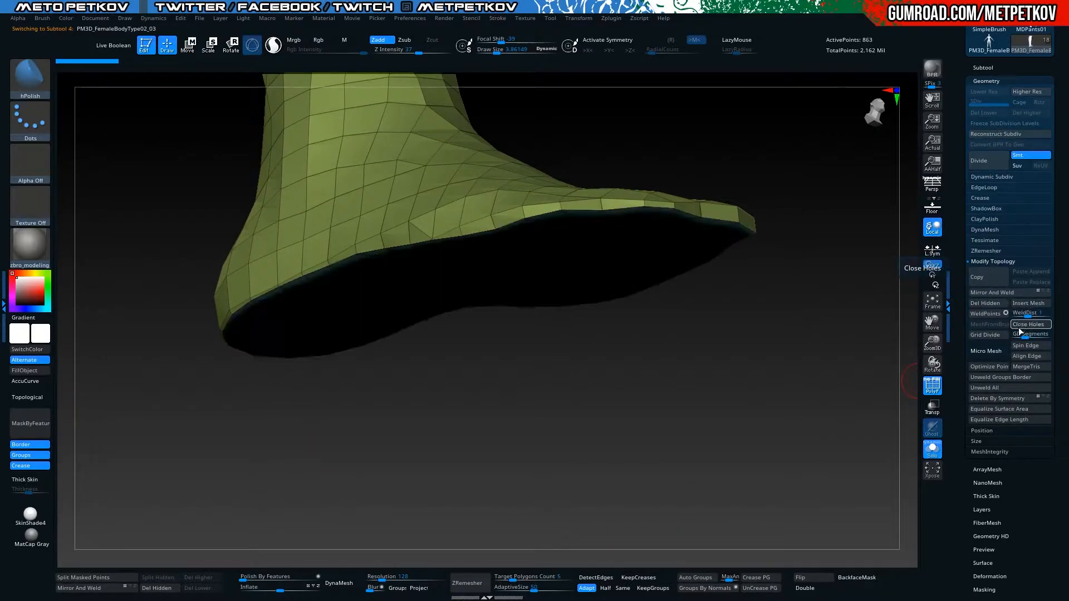
drag(470, 387, 284, 288)
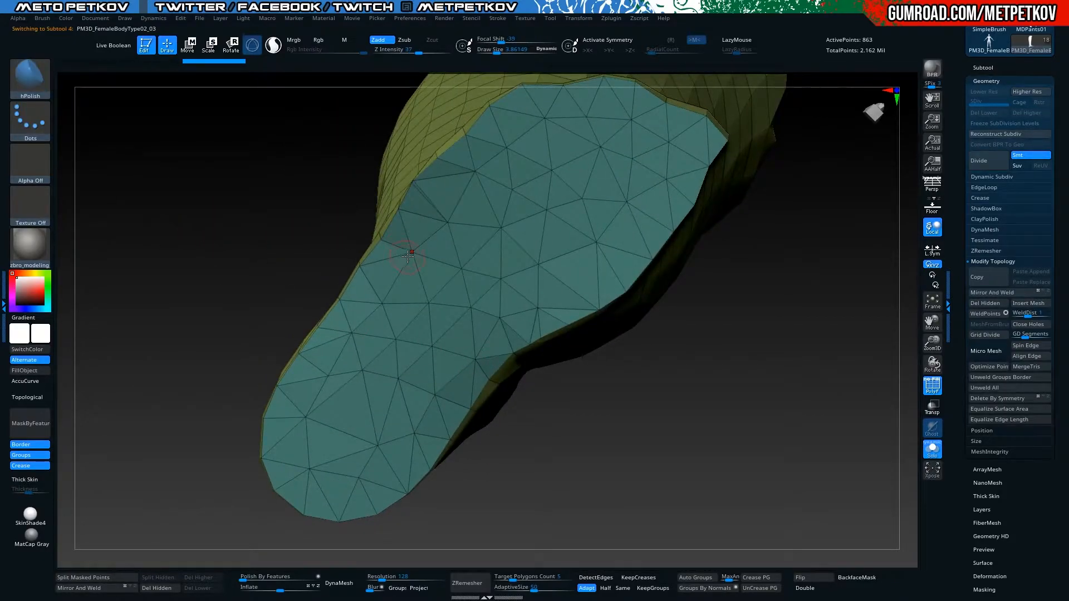
Mask everything except the foot's bottom cap, reset the gizmo's orientation, and lower the cap to meet the sole
key(w)
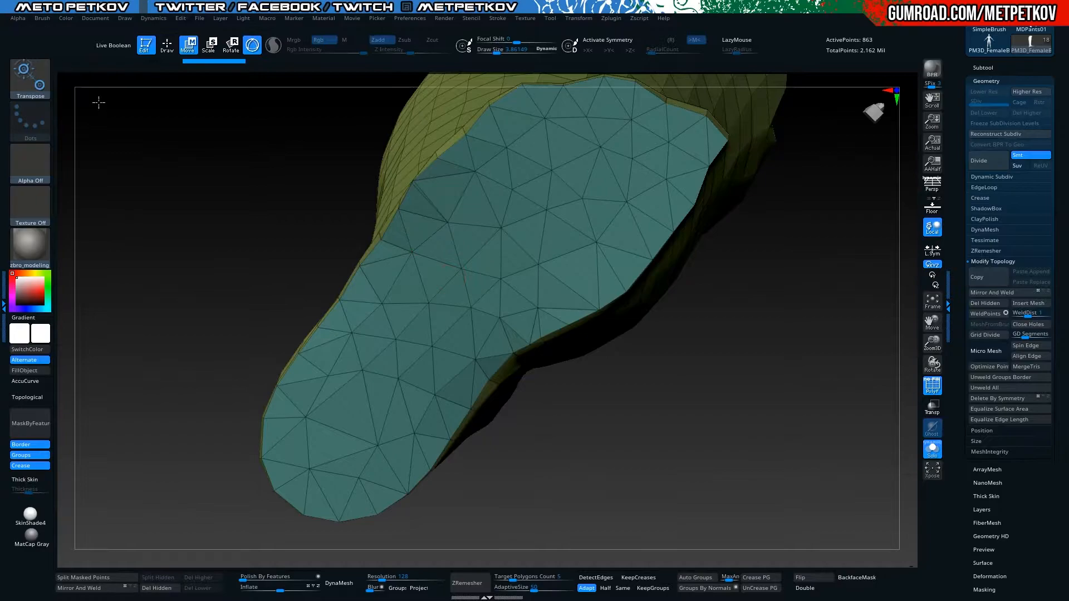
ctrl+click(454, 301)
drag(188, 222, 223, 330)
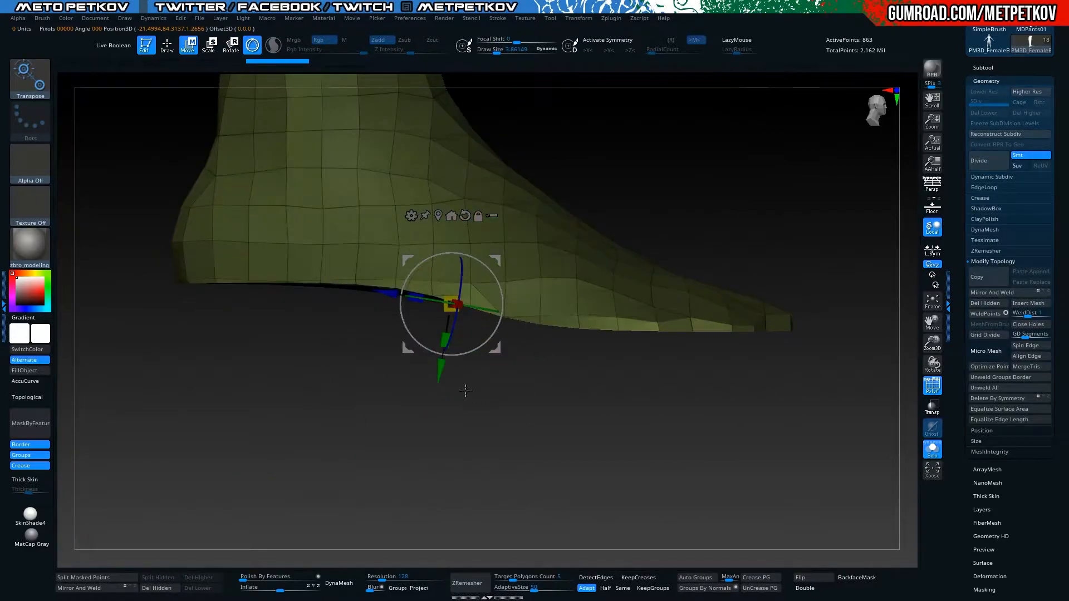
key(alt+s)
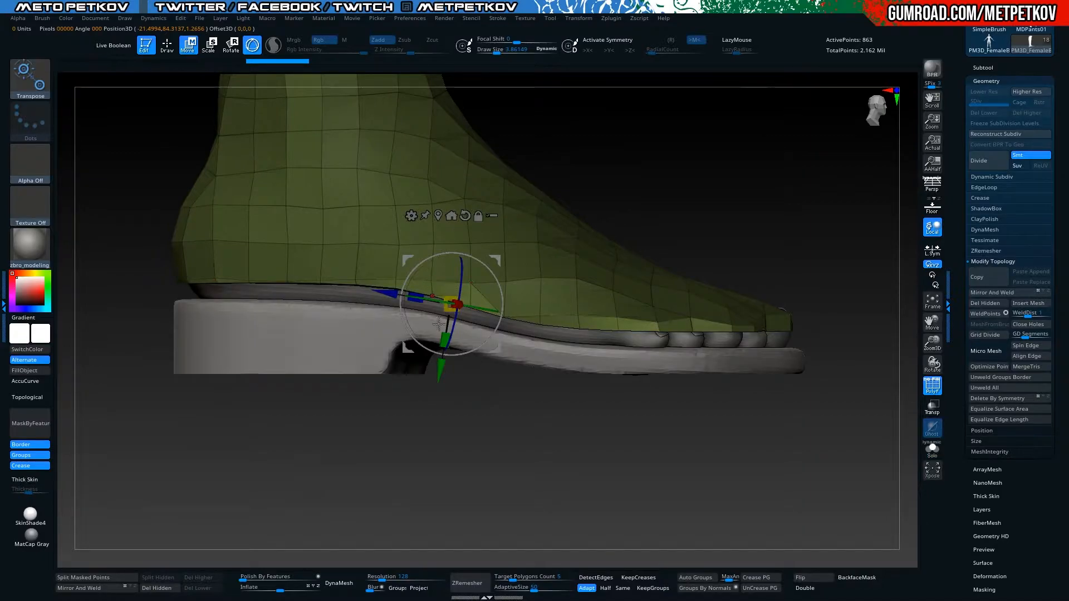
click(437, 215)
click(499, 219)
drag(484, 244, 484, 260)
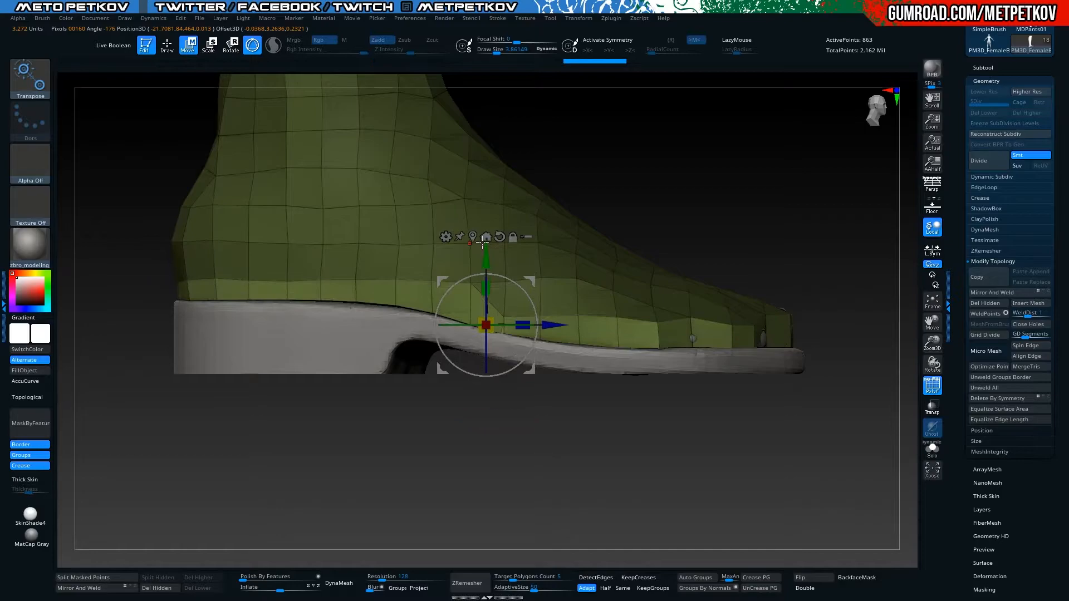
Adjust the foot's lower end with the gizmo to fit the sole and toes, release the mask, and return to Draw mode
click(485, 240)
key(ctrl+z)
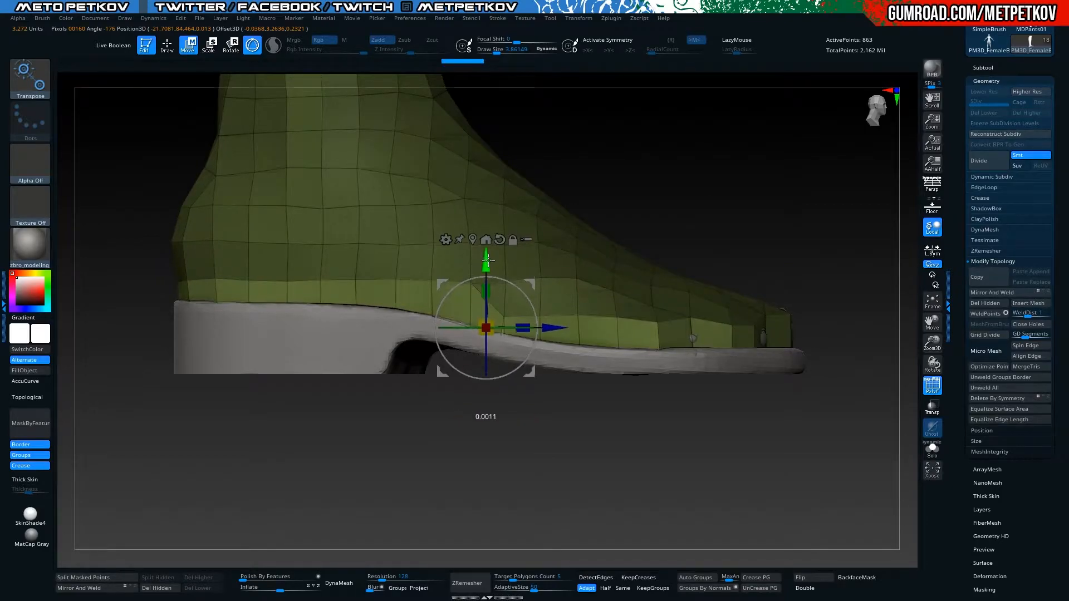
drag(535, 366, 515, 323)
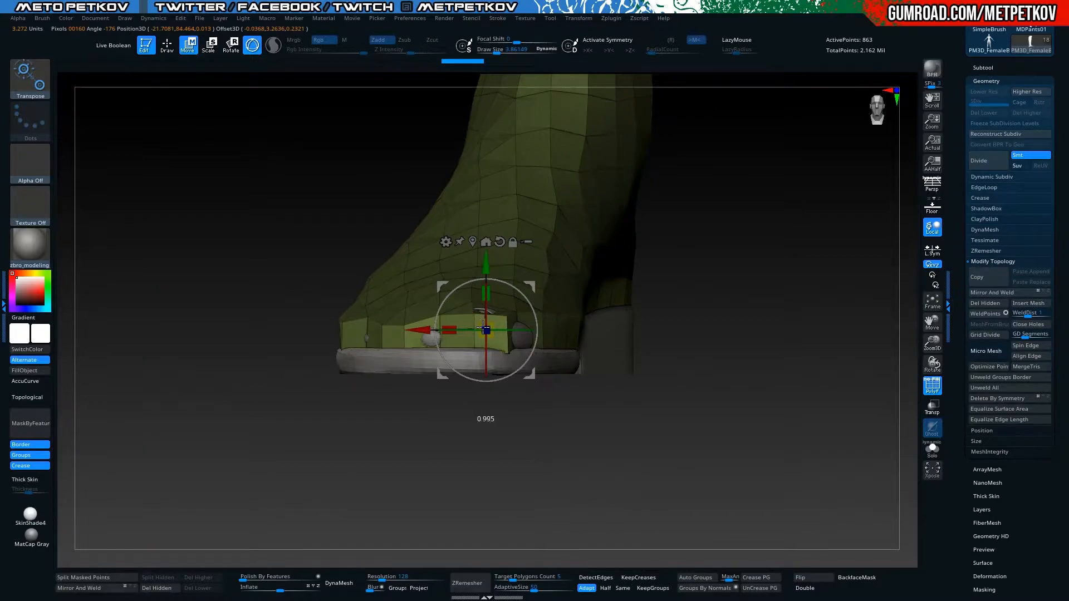
drag(482, 332, 482, 328)
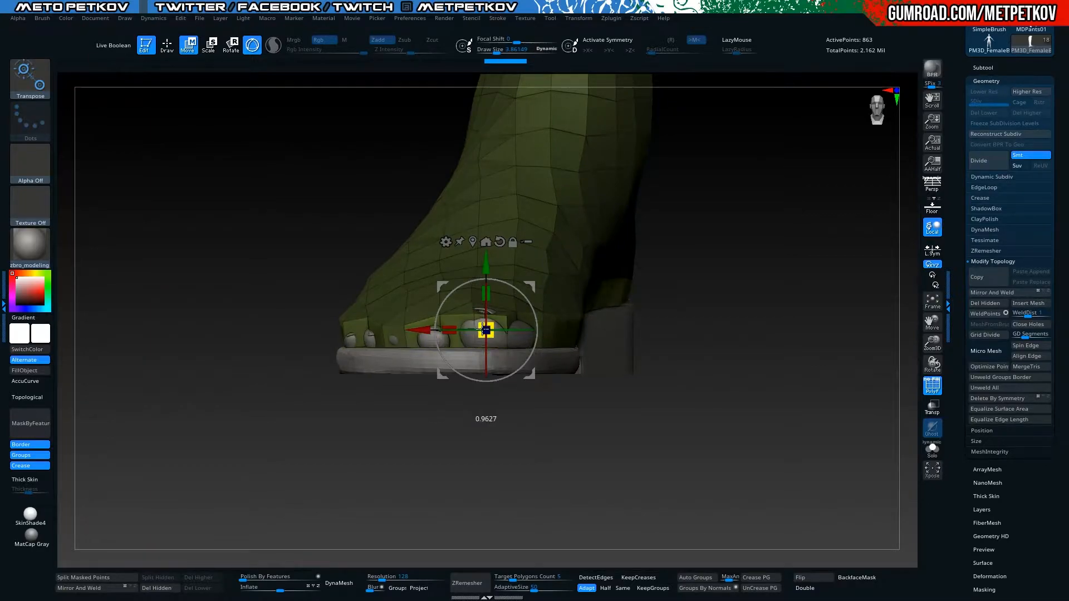
drag(202, 336, 232, 362)
ctrl+click(763, 284)
drag(486, 330, 475, 312)
key(q)
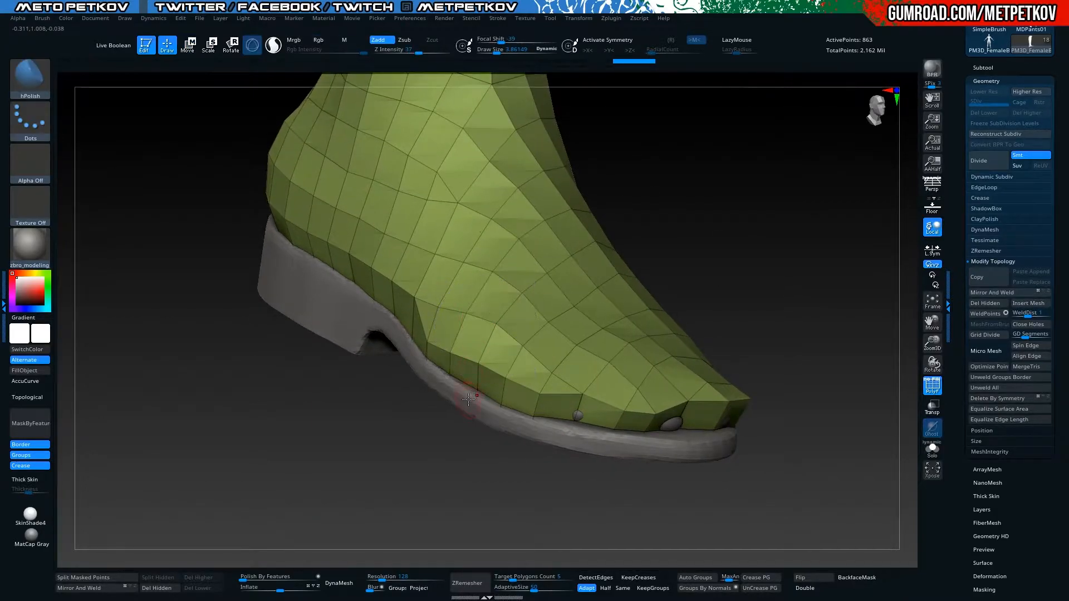
Select the sole, reset its gizmo orientation, scale it slightly to fit under the foot, and update its DynaMesh
alt+click(465, 401)
key(alt+s)
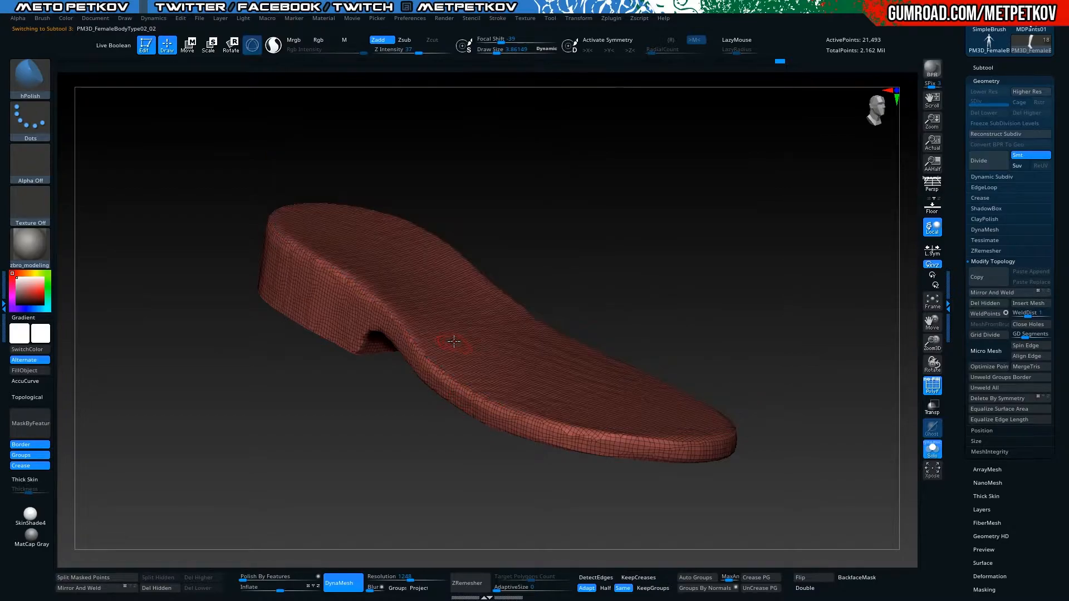
key(w)
click(354, 221)
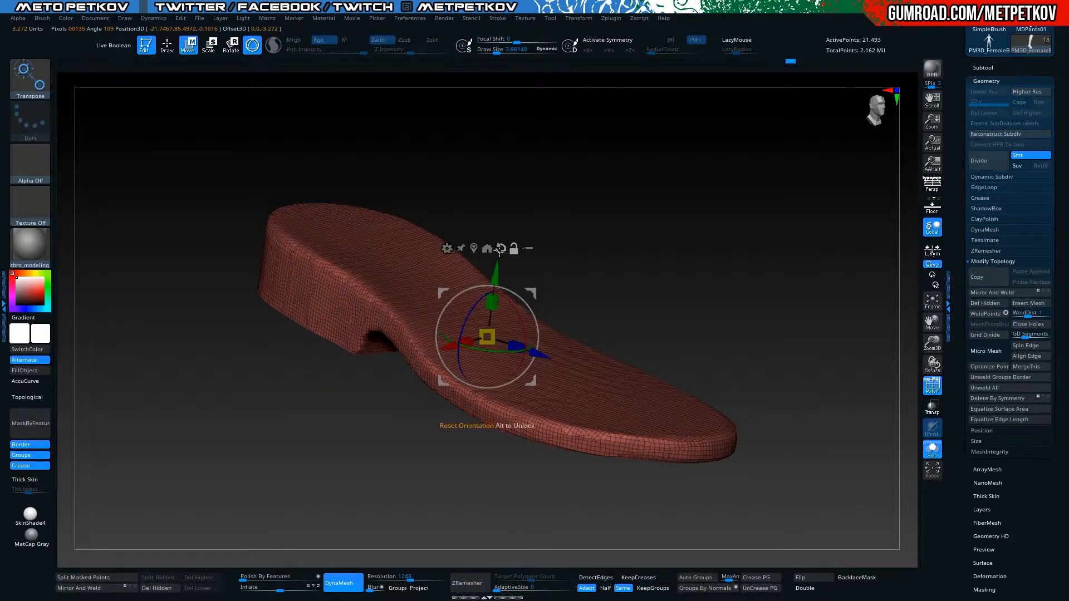
key(alt+s)
mouse_move(487, 336)
mouse_down()
mouse_move(482, 324)
mouse_move(479, 341)
mouse_move(480, 326)
mouse_up()
shift+drag(355, 392, 263, 444)
alt+drag(375, 495, 125, 436)
ctrl+drag(266, 465, 212, 444)
shift+drag(298, 348, 147, 356)
mouse_move(147, 356)
mouse_down()
mouse_move(227, 387)
mouse_move(232, 365)
mouse_move(324, 489)
mouse_move(328, 445)
mouse_move(329, 459)
mouse_up()
Select the low-poly leg mesh and rebuild it with DynaMesh at resolution 704
key(q)
alt+click(487, 307)
drag(339, 353, 388, 574)
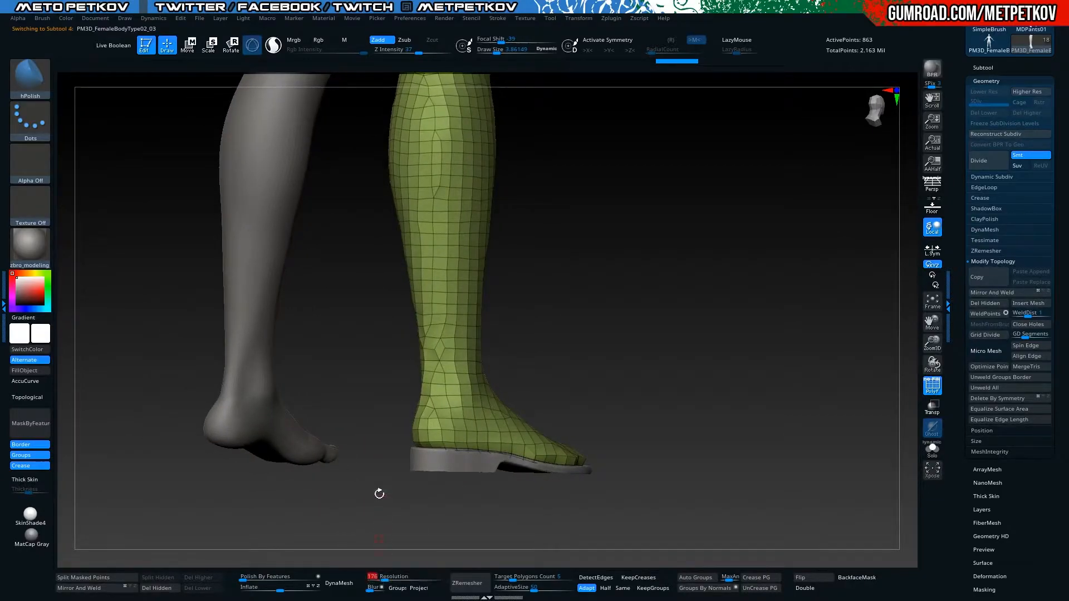
key(ctrl)
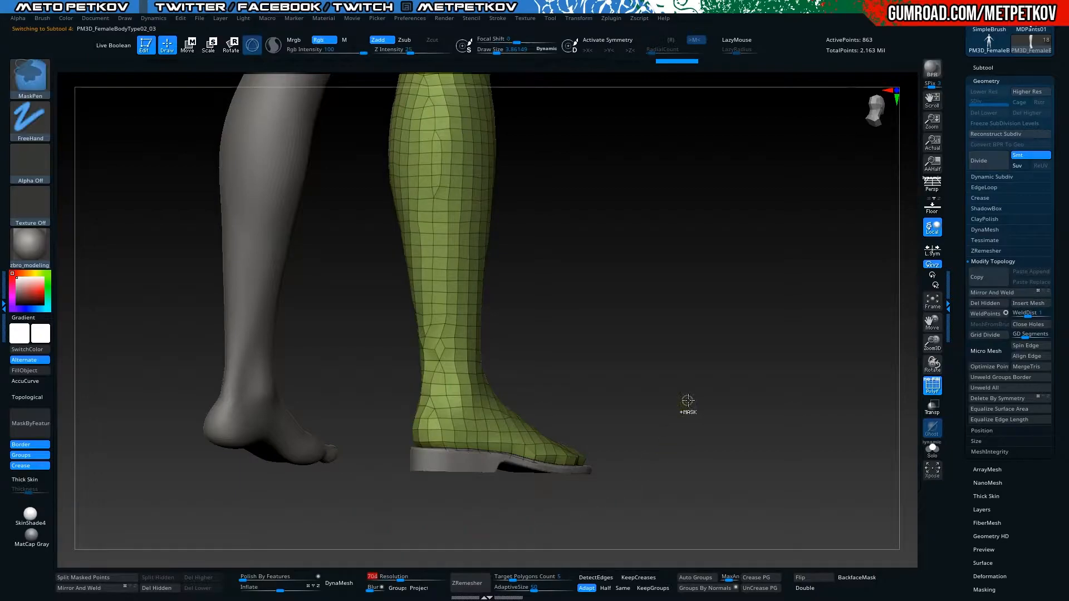
ctrl+drag(660, 407, 617, 331)
click(343, 587)
drag(707, 351, 604, 331)
Enlarge the brush to a draw size of about 23.65, hide the polyframe, and smooth the lower leg
key(space)
click(306, 251)
key(shift+f)
key(shift)
drag(295, 266, 349, 292)
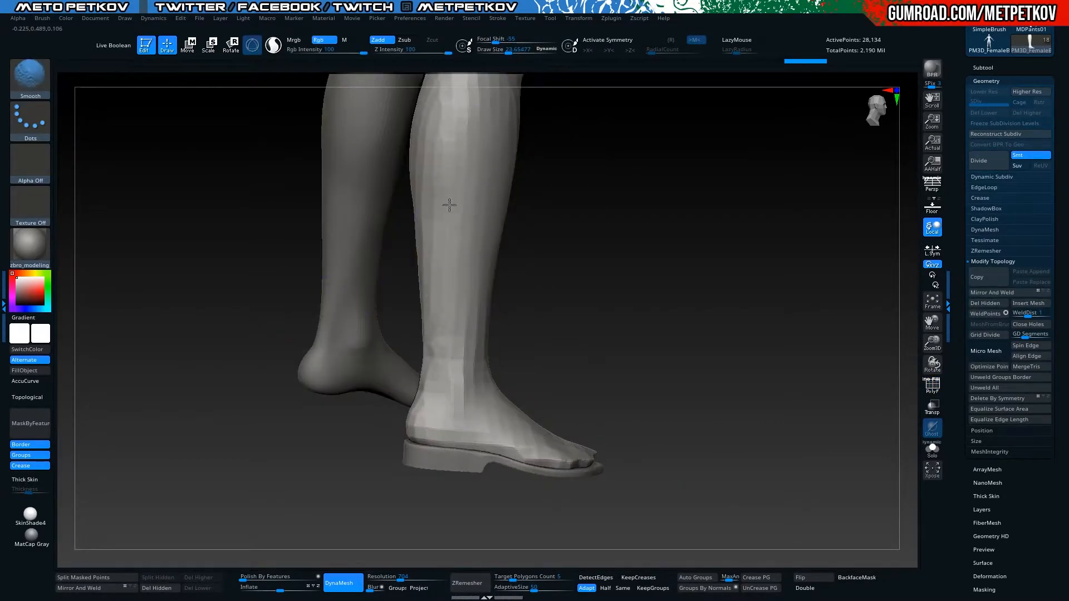
drag(323, 457, 380, 435)
Step back through the leg mesh's undo history to its low-poly state and return to the DynaMesh version
key(ctrl+z)
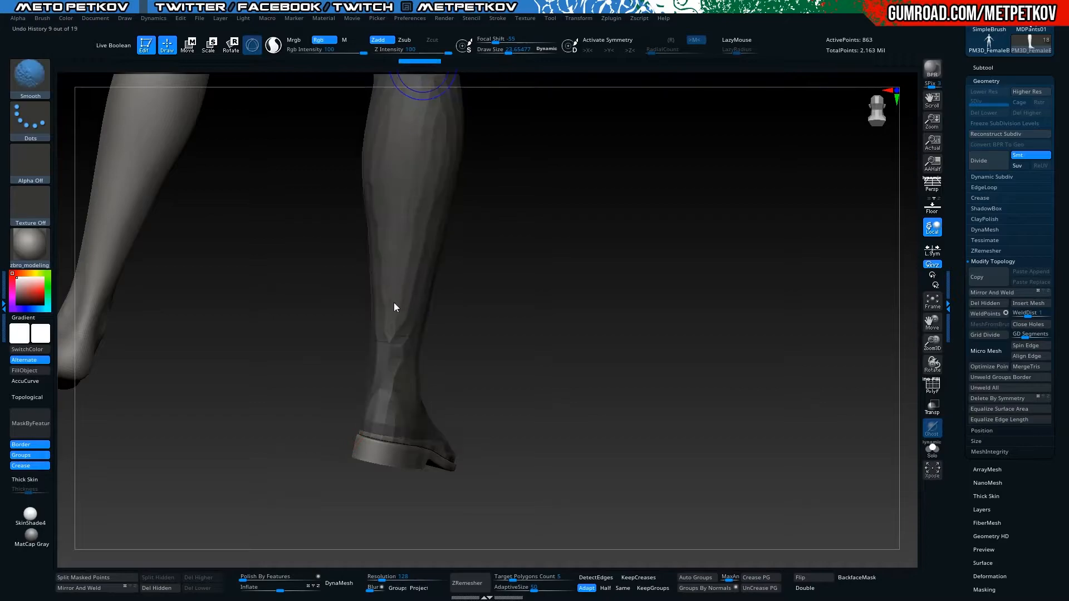
alt+drag(279, 313, 320, 451)
drag(531, 59, 791, 63)
click(849, 63)
Smooth the faceted surface of the leg mesh from the calf down to the ankle and heel
shift+drag(435, 219, 424, 345)
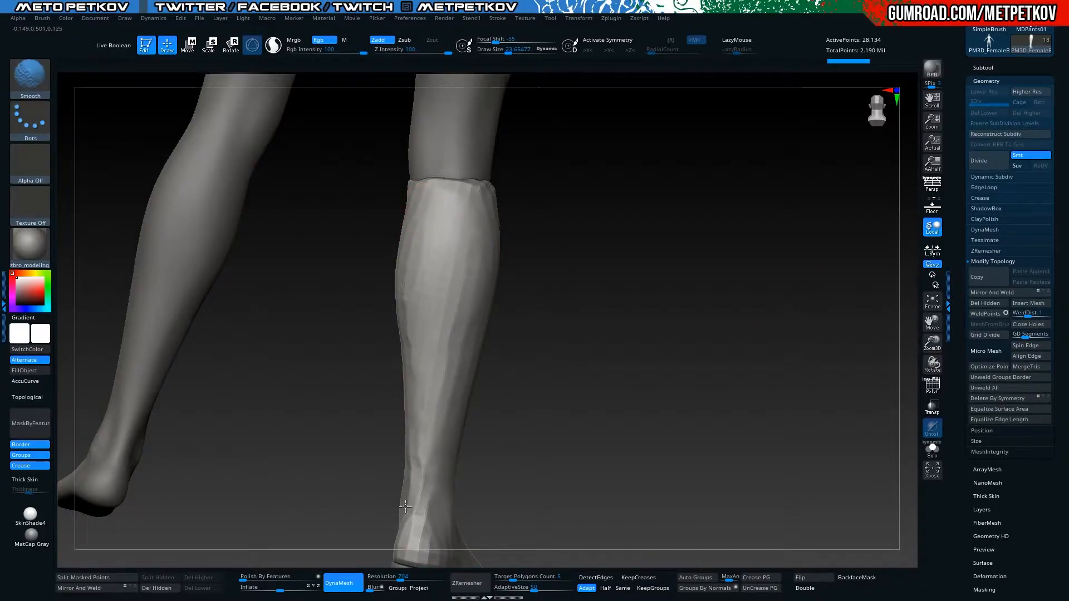
alt+drag(353, 452, 353, 293)
shift+drag(412, 270, 408, 451)
mouse_move(411, 359)
shift+mouse_down()
mouse_move(397, 483)
mouse_move(414, 396)
shift+mouse_up()
drag(629, 445, 520, 485)
shift+drag(482, 390, 456, 437)
drag(296, 439, 418, 429)
Select the sole and examine its heel and mesh density with isolation and the polyframe toggled
alt+click(322, 424)
key(alt+s)
drag(211, 452, 214, 398)
alt+drag(214, 398, 310, 390)
key(alt+s)
drag(239, 254, 350, 406)
key(shift+f)
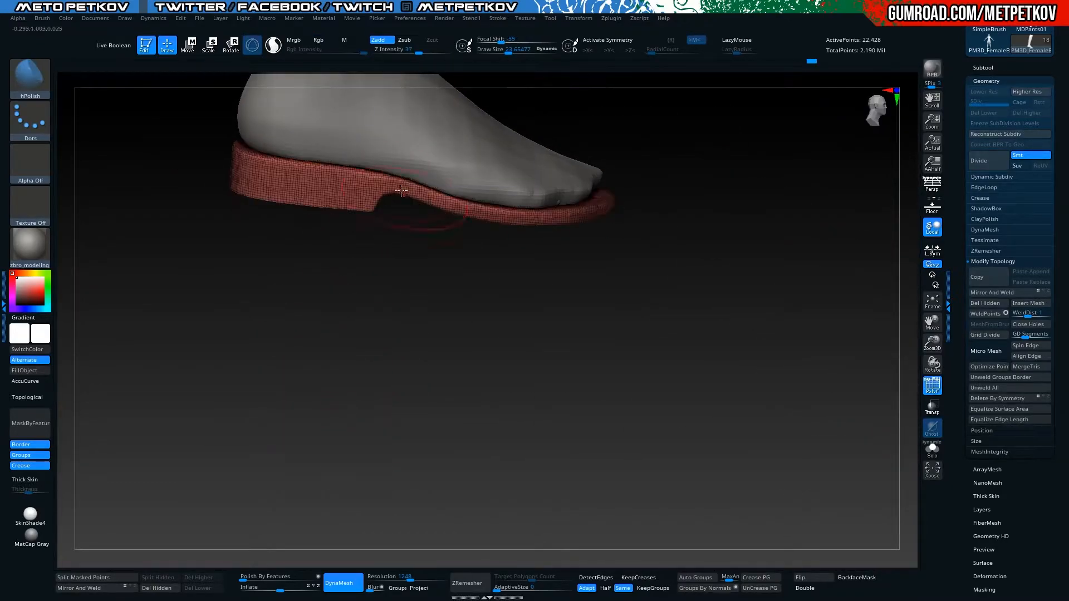
key(shift+f)
drag(329, 334, 229, 344)
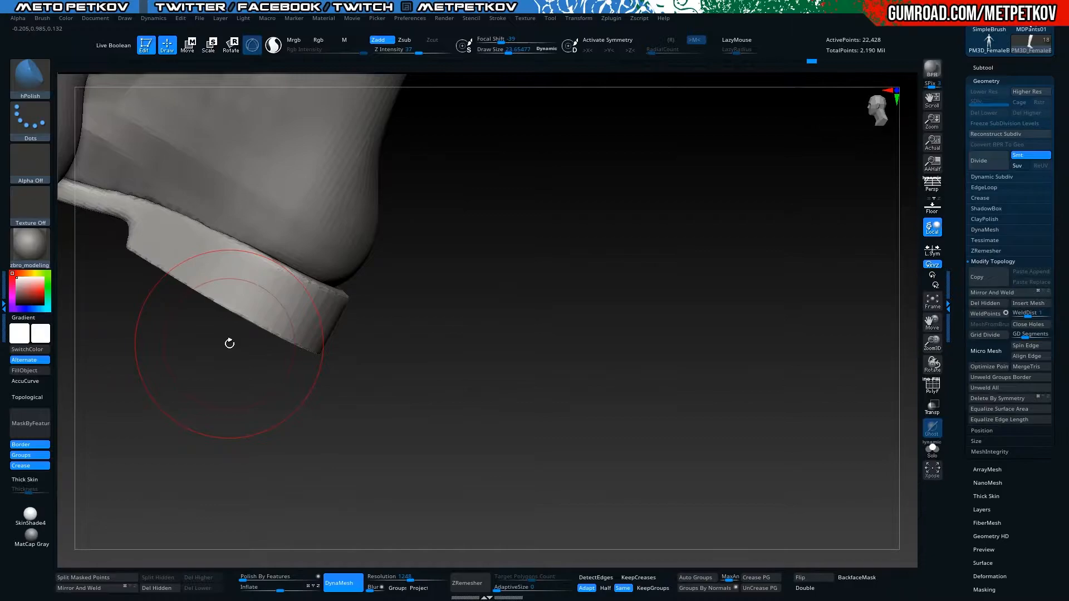
Polish and smooth the side of the heel block, reducing the draw size to about 14.87
key(b)
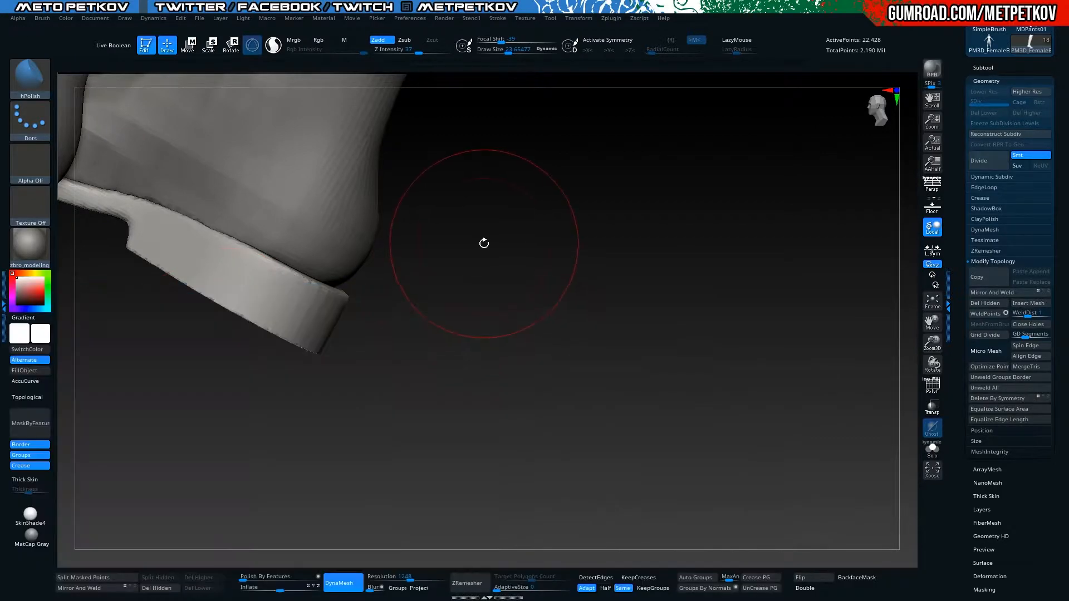
key(space)
click(177, 238)
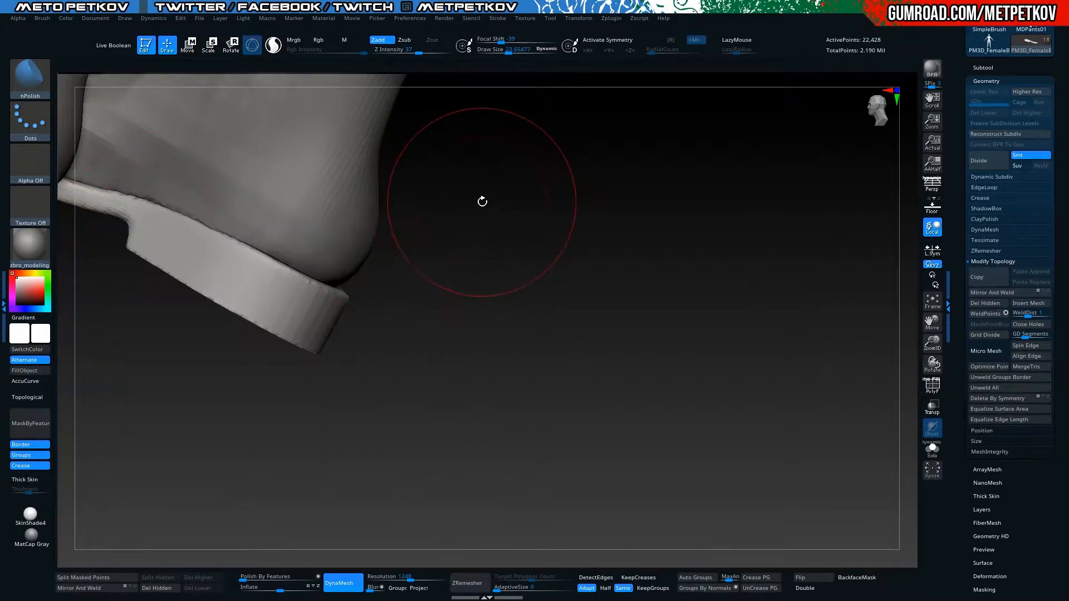
key(space)
drag(482, 200, 473, 200)
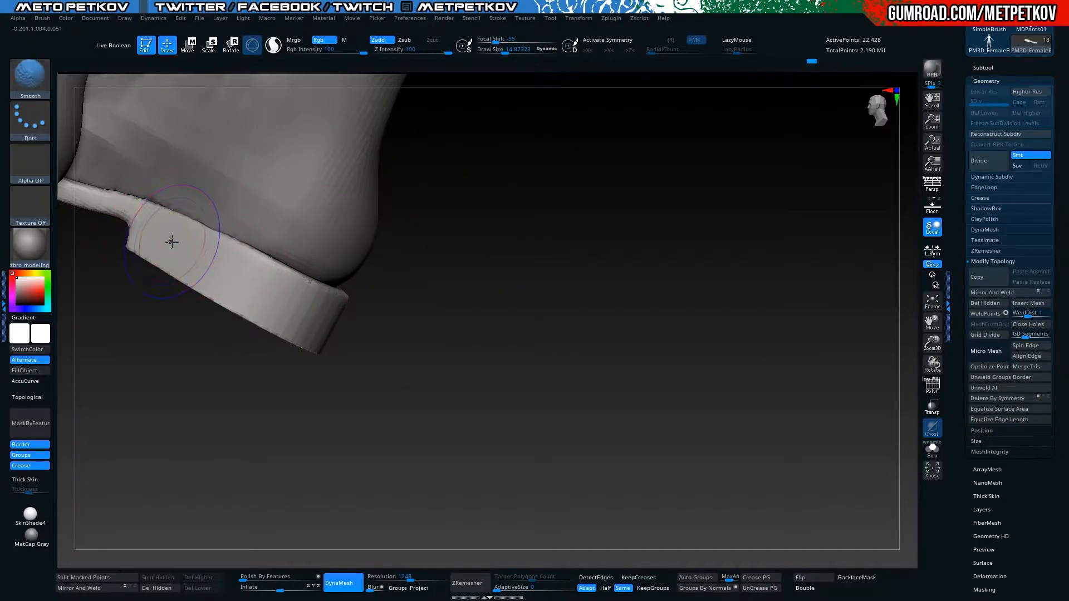
key(shift+f)
drag(143, 349, 172, 335)
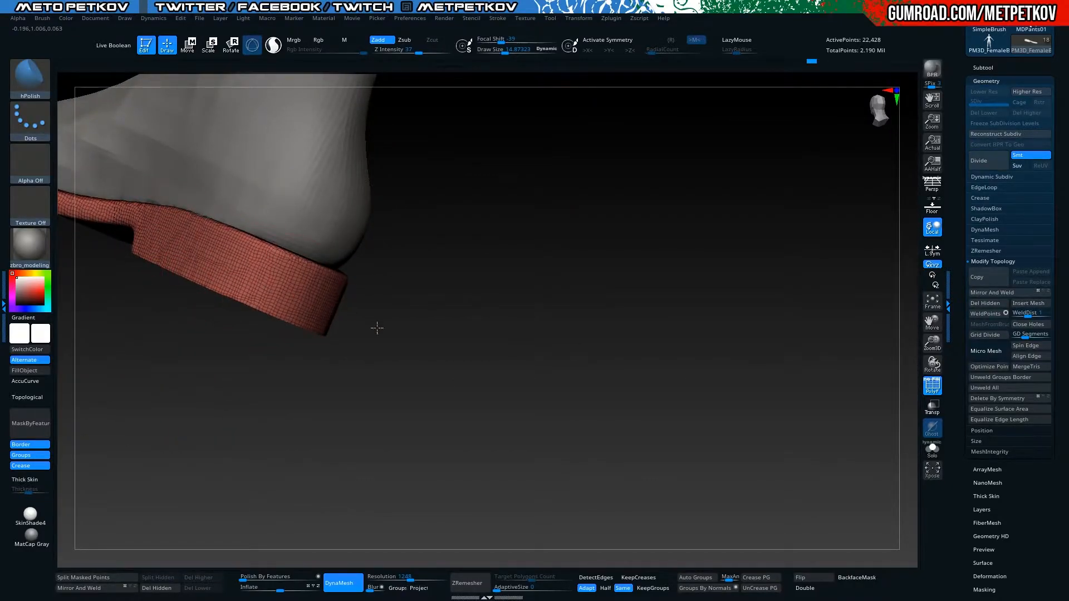
drag(368, 324, 346, 336)
key(shift+f)
Flatten the outer wall and back corner of the heel with the hPolish brush
drag(399, 360, 215, 340)
drag(334, 378, 118, 250)
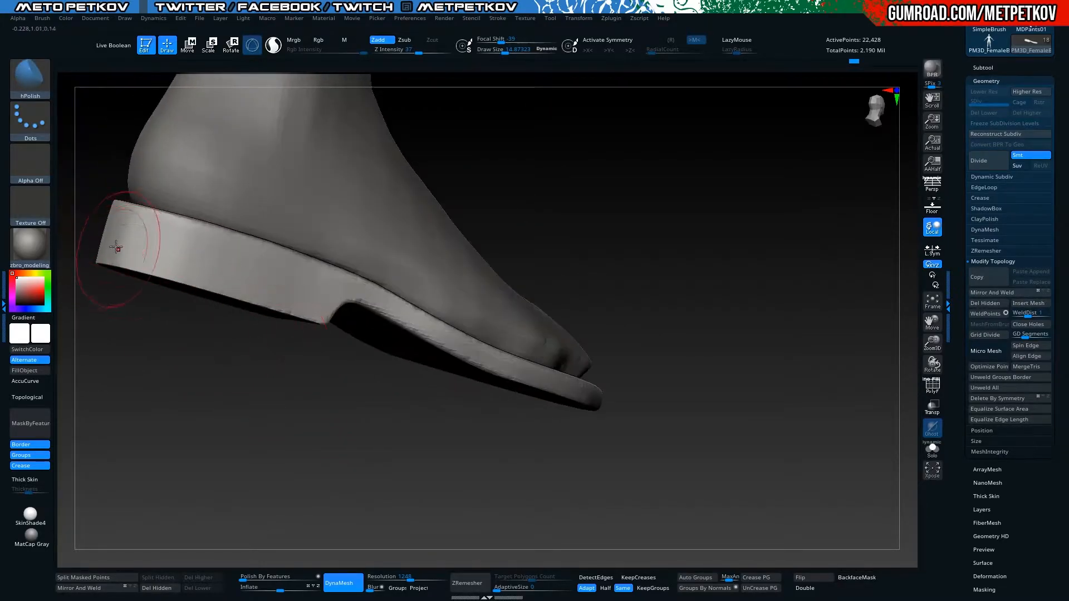
drag(311, 395, 123, 238)
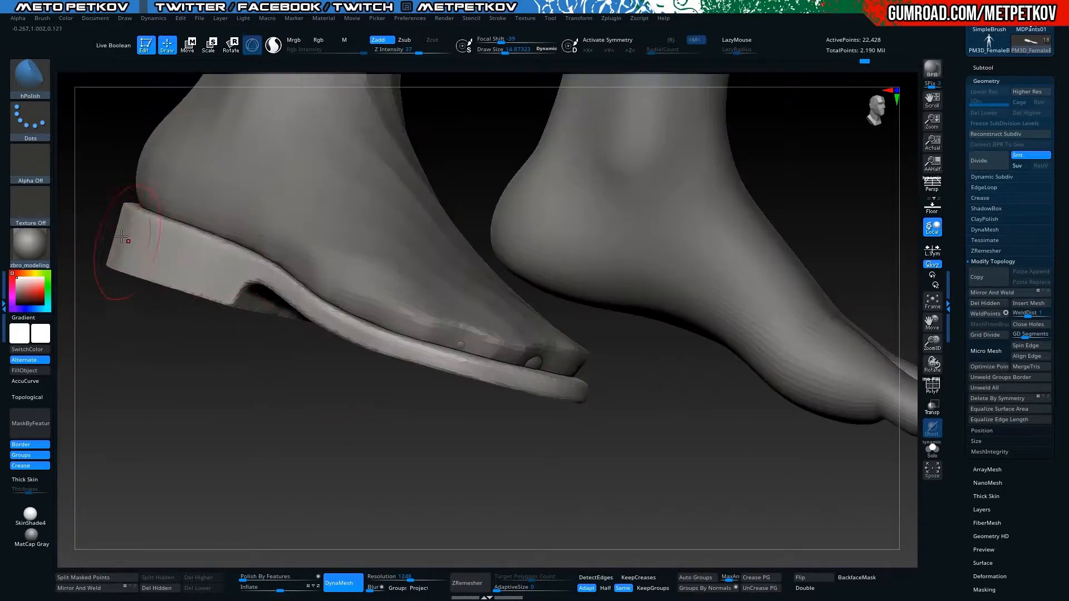
drag(275, 435, 435, 420)
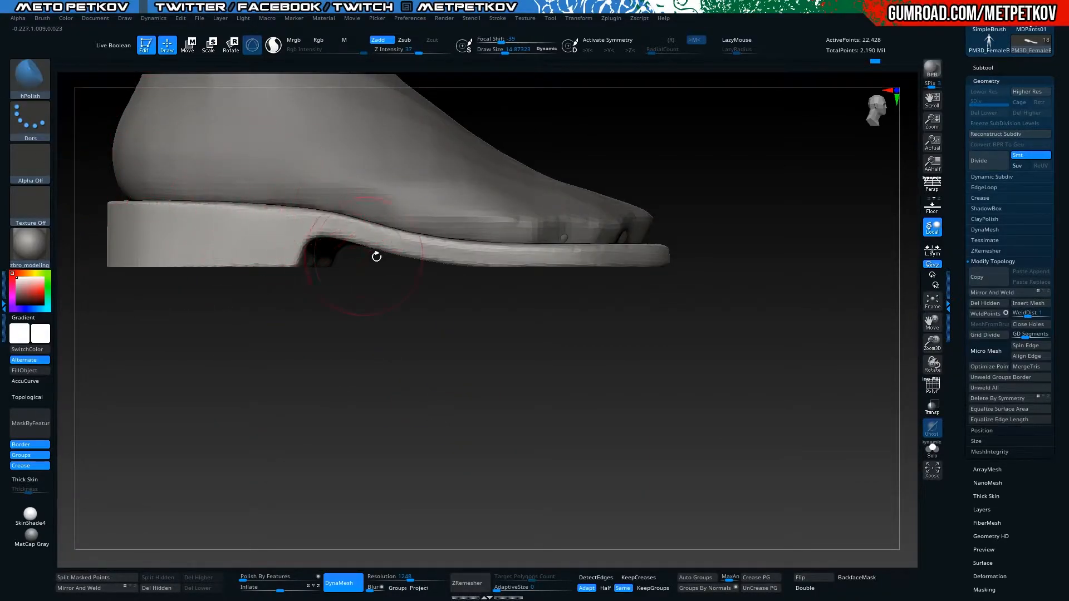
Set the draw size to about 8.17 and polish the sole's side wall from the arch to the forefoot
key(space)
drag(349, 238, 345, 239)
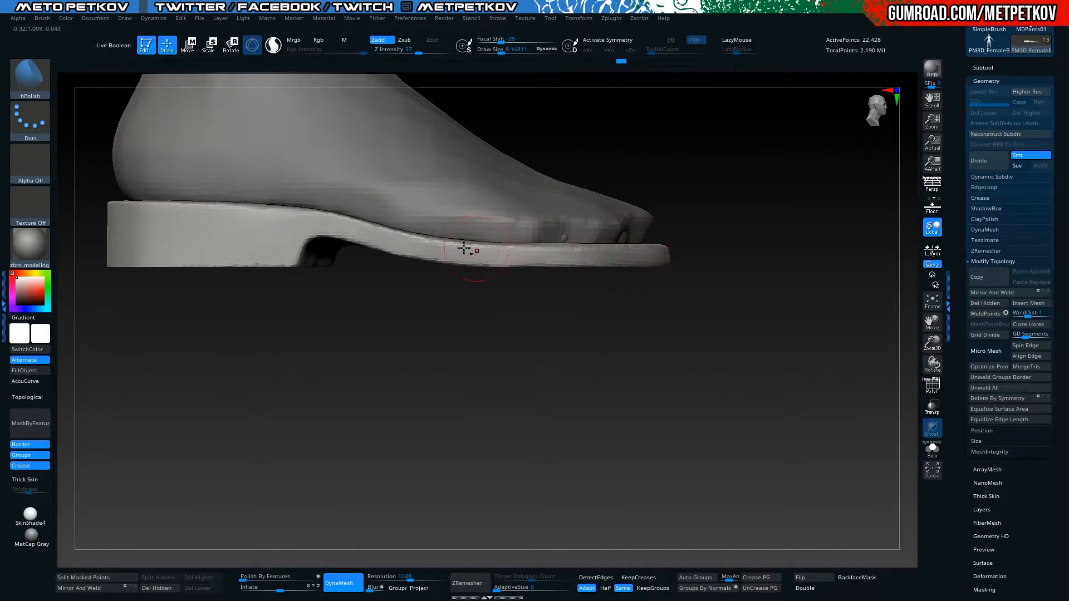
drag(757, 298, 408, 264)
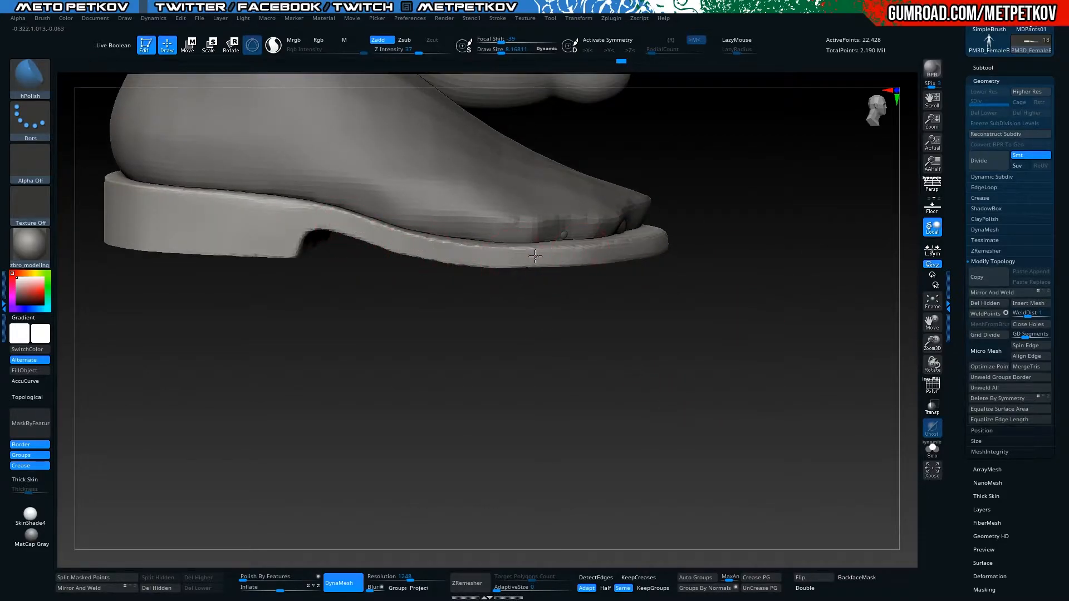
Isolate the sole to polish its side wall and front rim, and show the foot again to refine the toe edge
drag(701, 234, 554, 370)
key(alt+s)
mouse_move(453, 375)
mouse_down()
mouse_move(446, 403)
mouse_move(460, 458)
mouse_move(444, 529)
mouse_move(573, 296)
mouse_up()
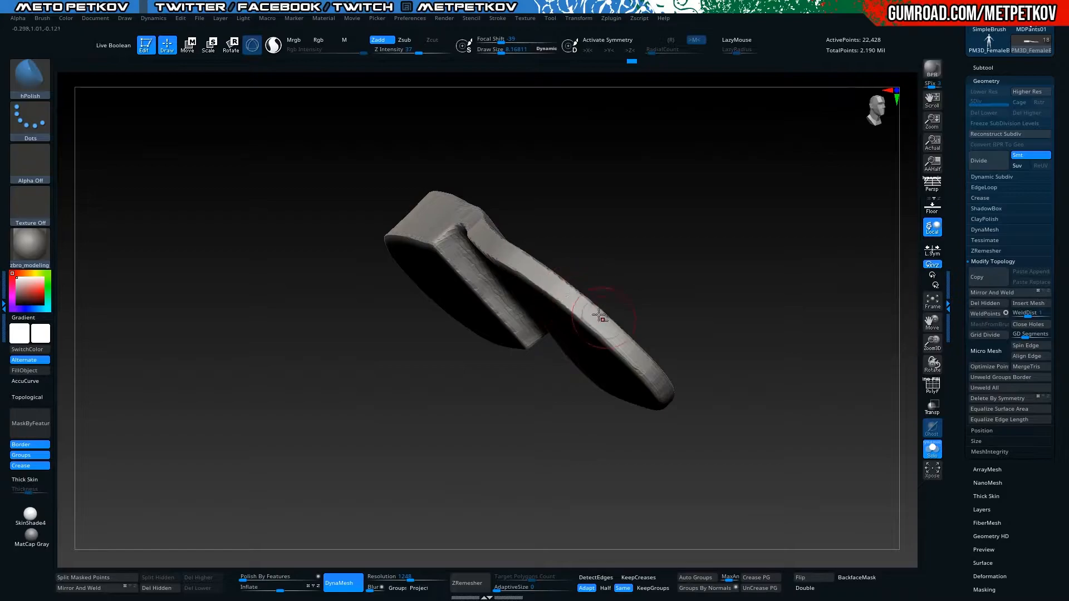
drag(683, 391, 678, 495)
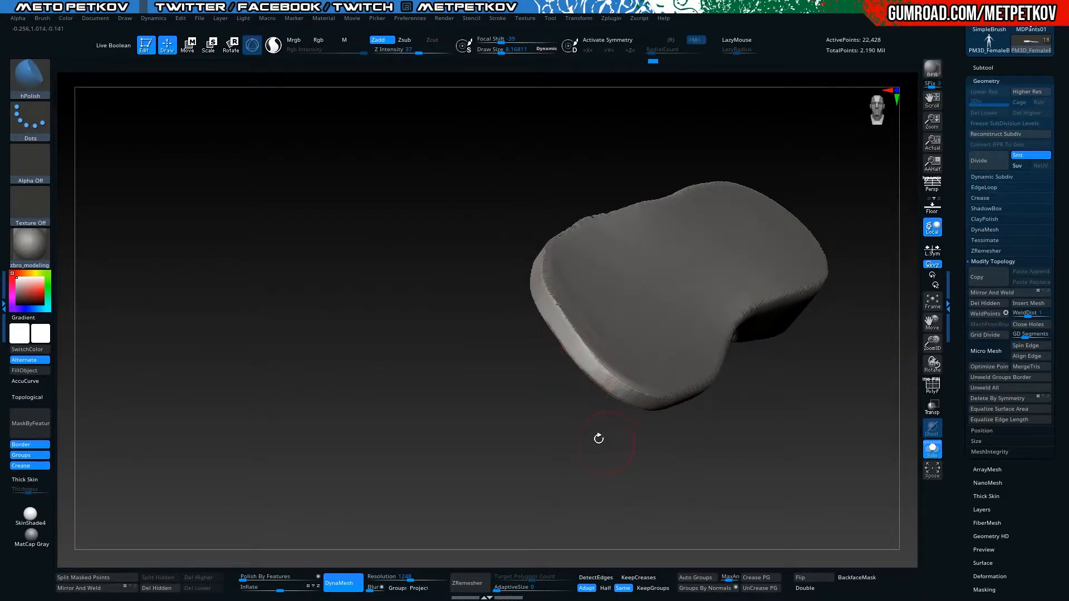
drag(604, 443, 576, 393)
key(alt+s)
drag(472, 366, 534, 297)
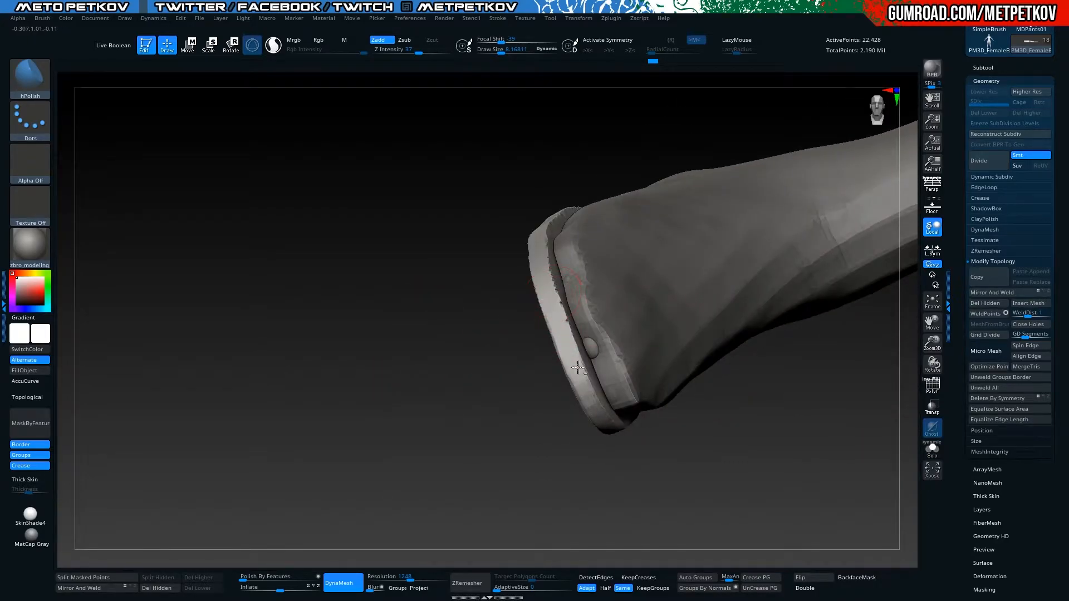
Select the foot shell and reshape its toe edge to the sole with the Move brush at draw size about 18.86, smoothing it
alt+click(634, 304)
mouse_move(429, 322)
mouse_down()
mouse_move(458, 185)
mouse_move(612, 274)
mouse_move(548, 298)
mouse_move(499, 347)
mouse_up()
key(b)
key(m)
key(v)
key(space)
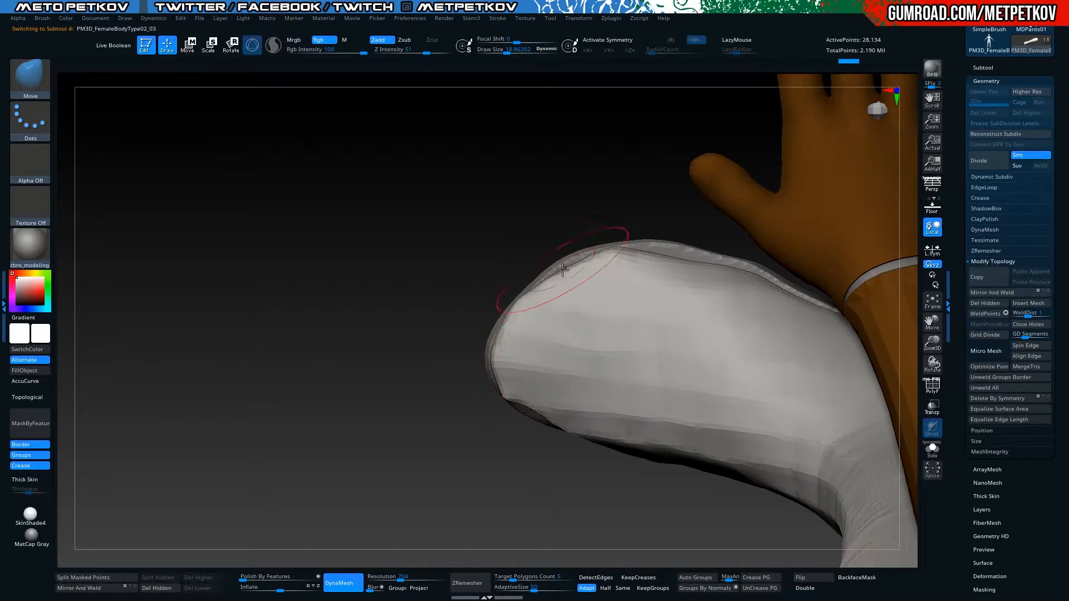
drag(520, 222, 495, 250)
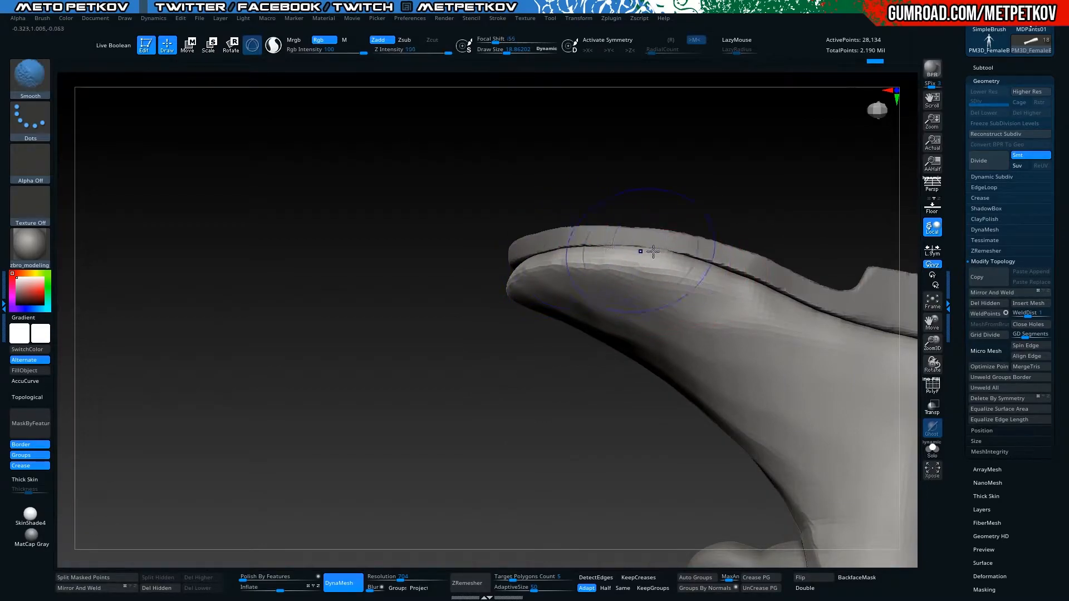
mouse_move(383, 279)
mouse_down()
mouse_move(371, 59)
mouse_move(404, 230)
mouse_move(555, 266)
mouse_up()
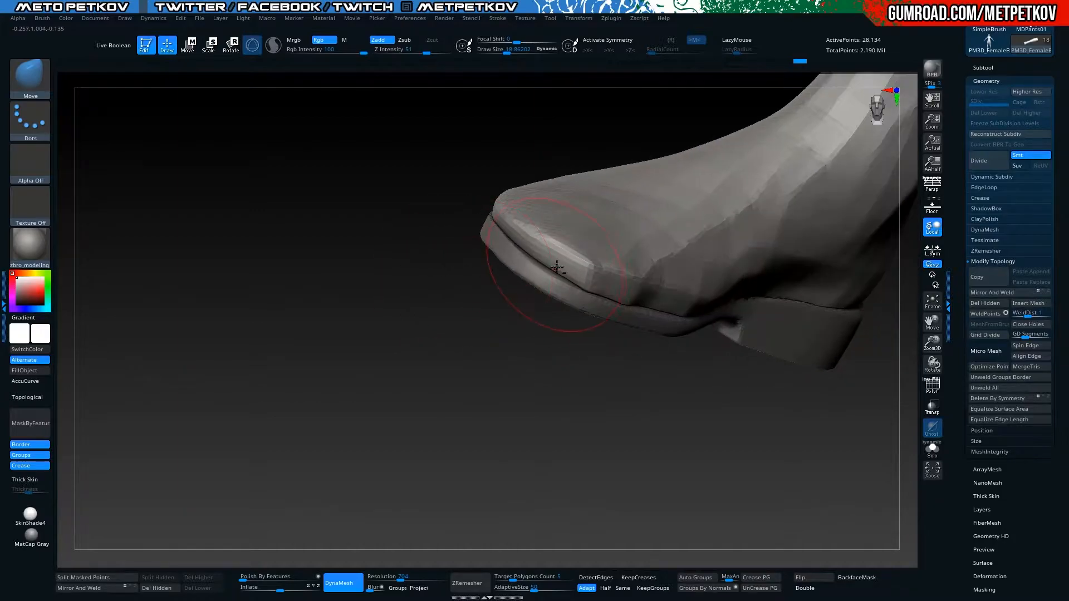
key(shift)
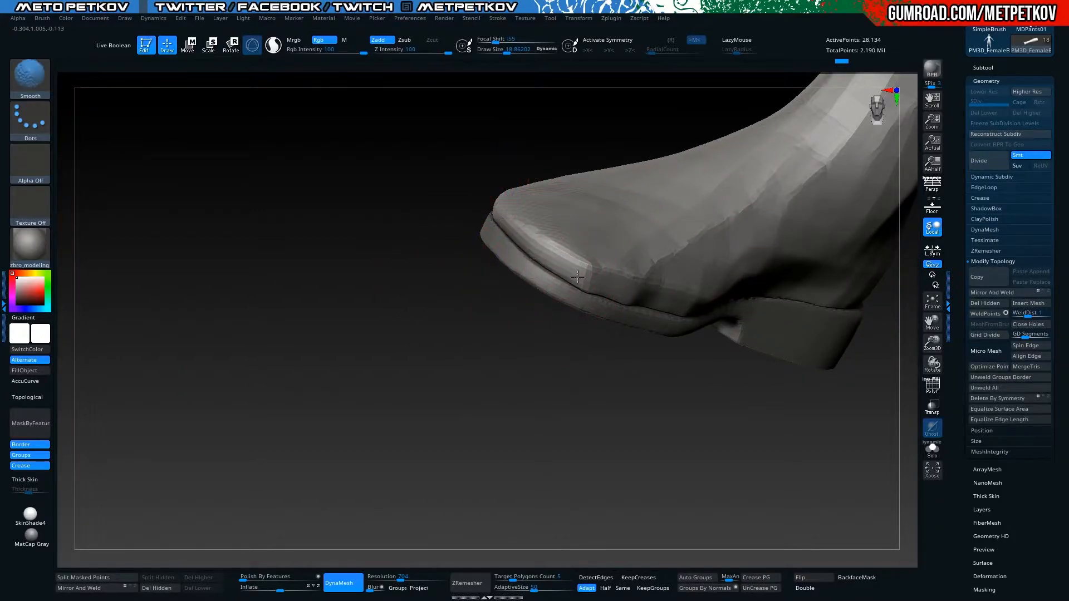
drag(753, 381, 681, 367)
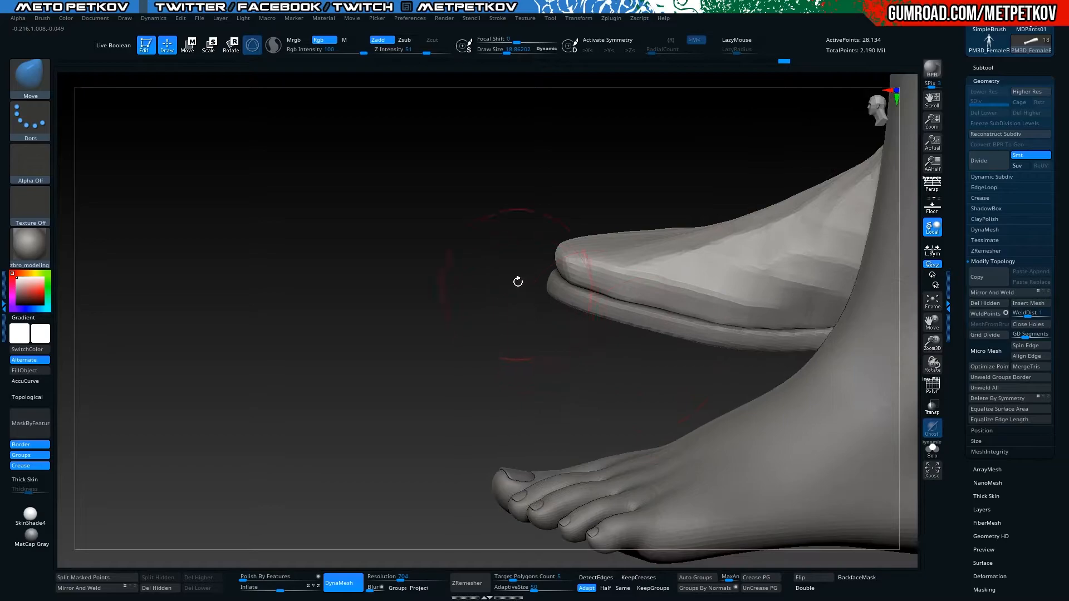
Reduce the draw size to about 14.87 and pull the foot's toe tip and forefoot edge to follow the sole
drag(491, 250, 517, 283)
key(space)
drag(592, 272, 580, 272)
mouse_move(542, 355)
mouse_down()
mouse_move(501, 346)
mouse_move(619, 298)
mouse_up()
key(space)
mouse_move(685, 313)
shift+mouse_down()
mouse_move(643, 324)
mouse_move(634, 302)
shift+mouse_up()
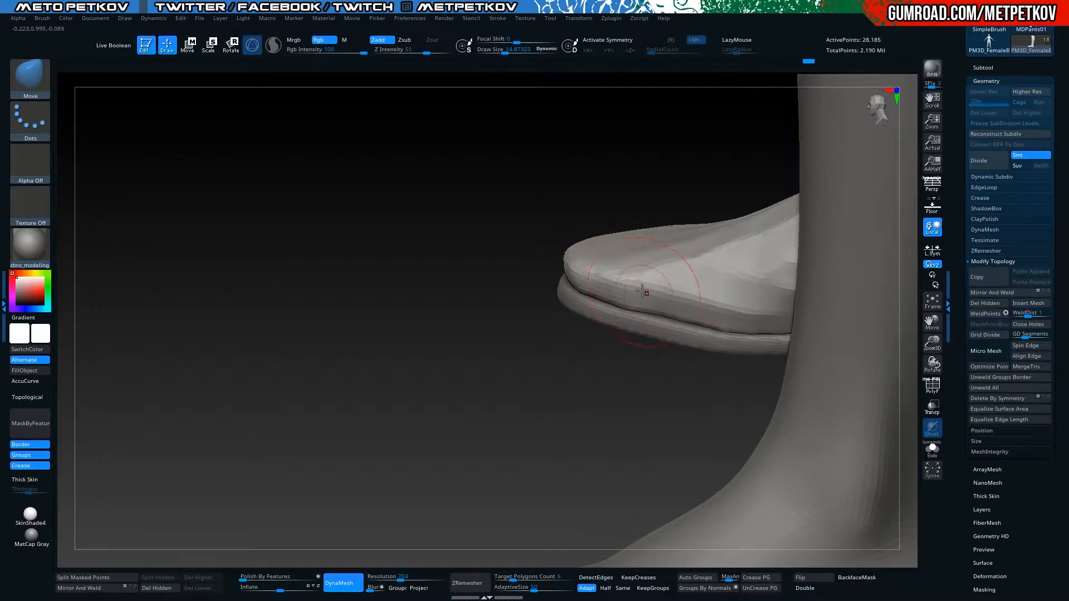
Polish the lower edge of the foot shell above the sole with hPolish and smooth it along the side
key(b)
key(h)
key(p)
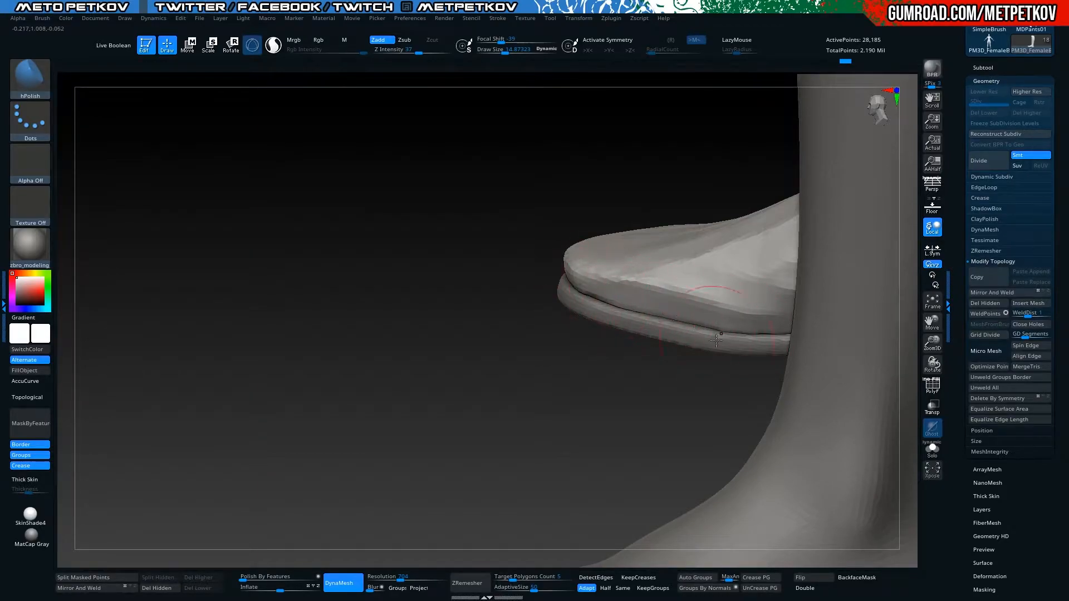
key(shift)
drag(479, 335, 425, 326)
drag(515, 372, 540, 398)
key(shift)
drag(576, 365, 662, 387)
key(shift)
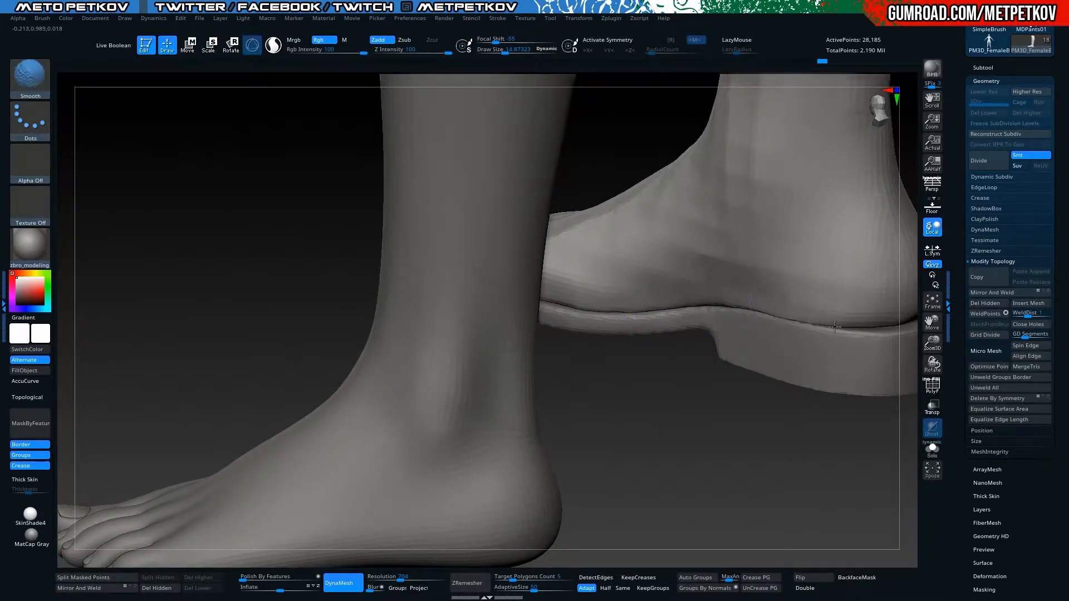
drag(804, 459, 458, 334)
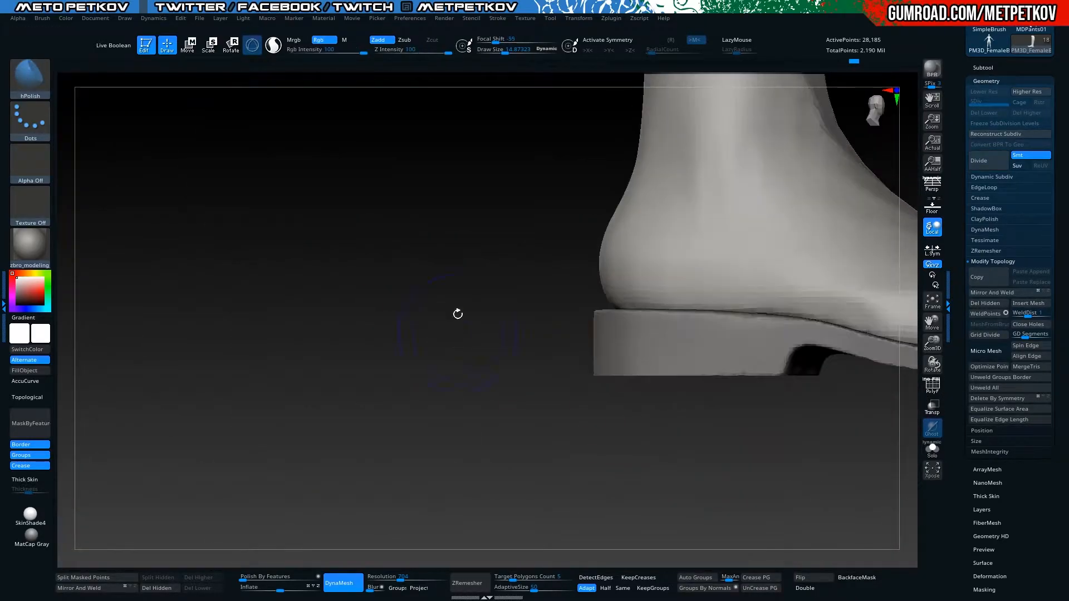
Fit the foot shell's heel to the sole's rim using the Move brush at draw size about 31.47
key(b)
key(m)
key(v)
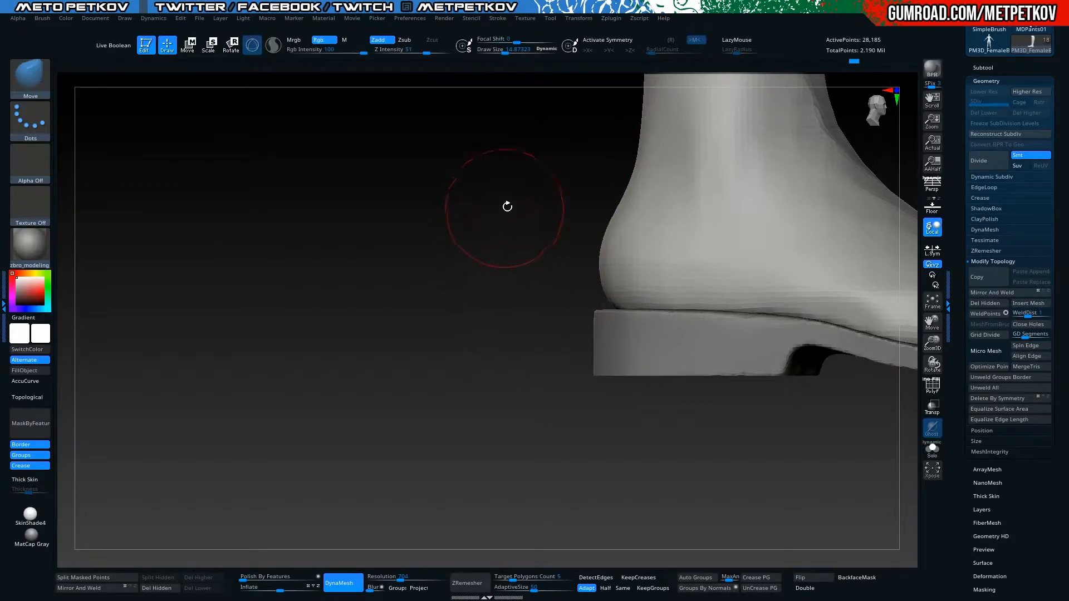
key(space)
mouse_move(499, 224)
mouse_down()
mouse_move(504, 241)
mouse_move(484, 233)
mouse_move(549, 239)
mouse_move(624, 299)
mouse_move(598, 310)
mouse_move(553, 303)
mouse_move(565, 286)
mouse_move(491, 260)
mouse_move(666, 305)
mouse_up()
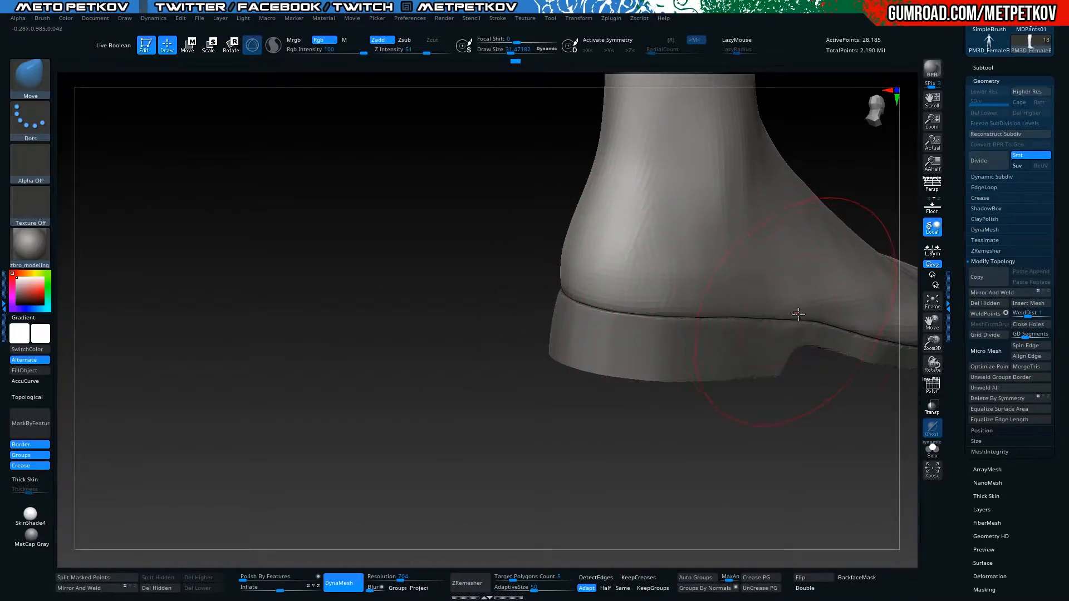
drag(793, 445, 816, 412)
shift+drag(529, 239, 515, 301)
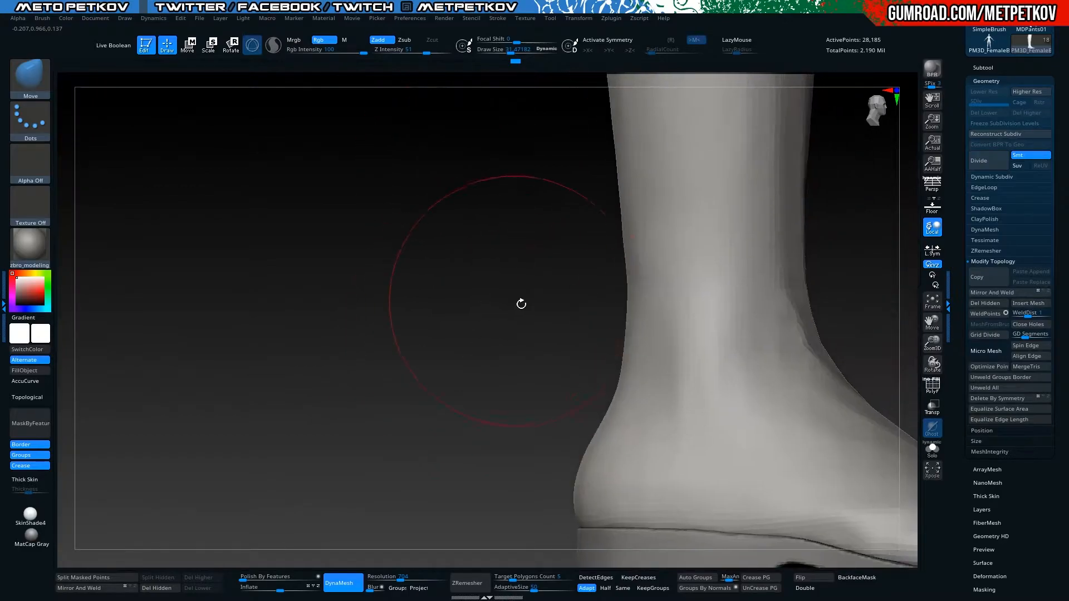
Reshape the back of the ankle and the heel contour with the Move brush and smooth the area
drag(621, 374, 606, 359)
drag(615, 294, 613, 284)
drag(598, 359, 576, 368)
mouse_move(503, 376)
mouse_down()
mouse_move(576, 383)
mouse_move(557, 384)
mouse_move(573, 417)
mouse_up()
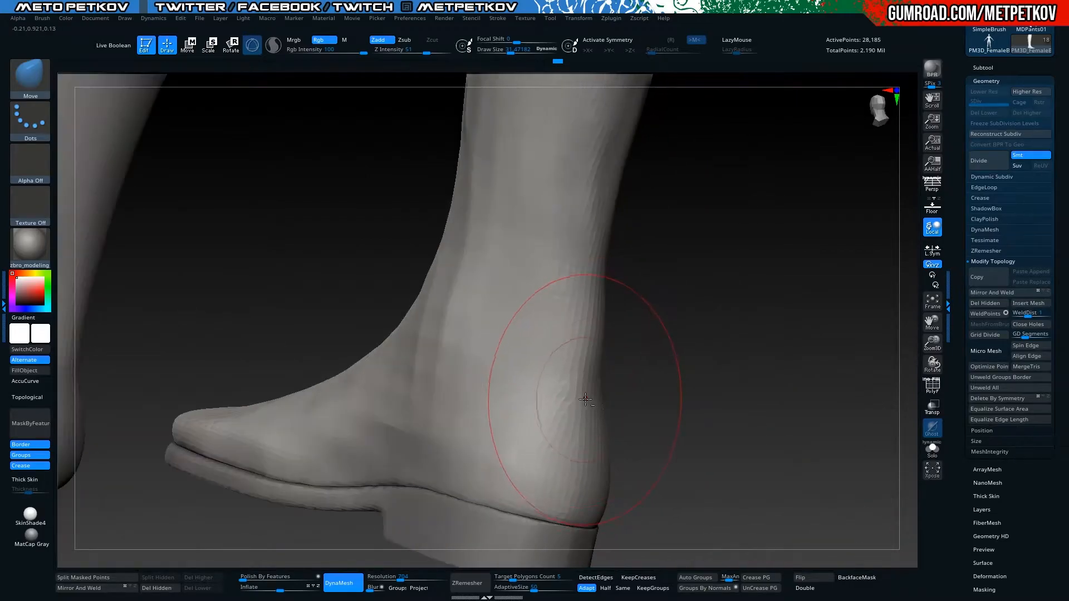
key(shift)
mouse_move(730, 408)
mouse_down()
mouse_move(269, 329)
mouse_move(289, 315)
mouse_move(239, 317)
mouse_move(294, 327)
mouse_move(279, 377)
mouse_move(475, 462)
mouse_move(532, 284)
mouse_up()
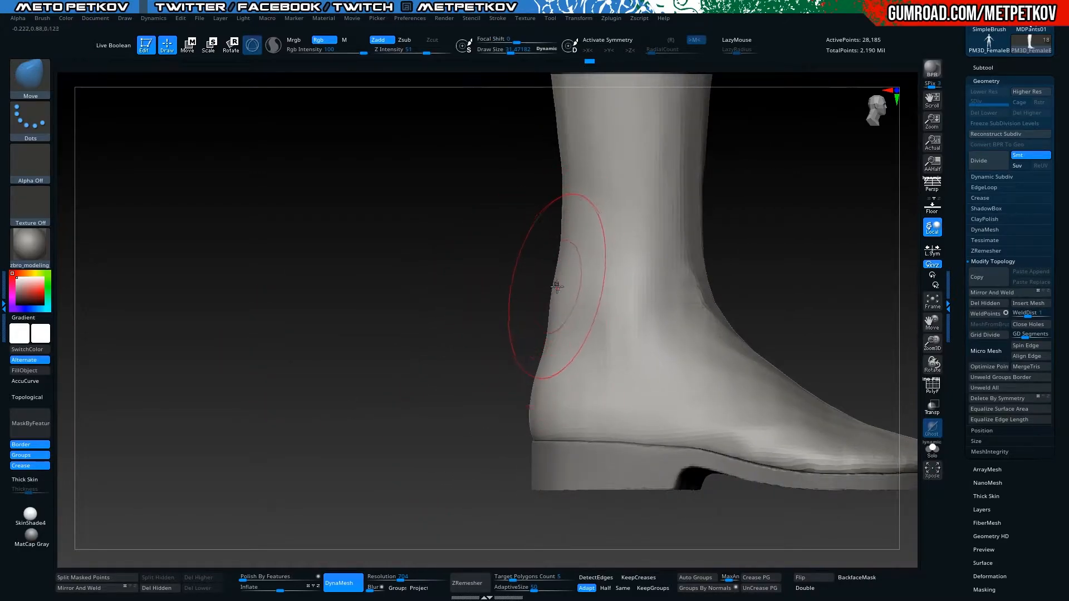
drag(545, 342, 551, 280)
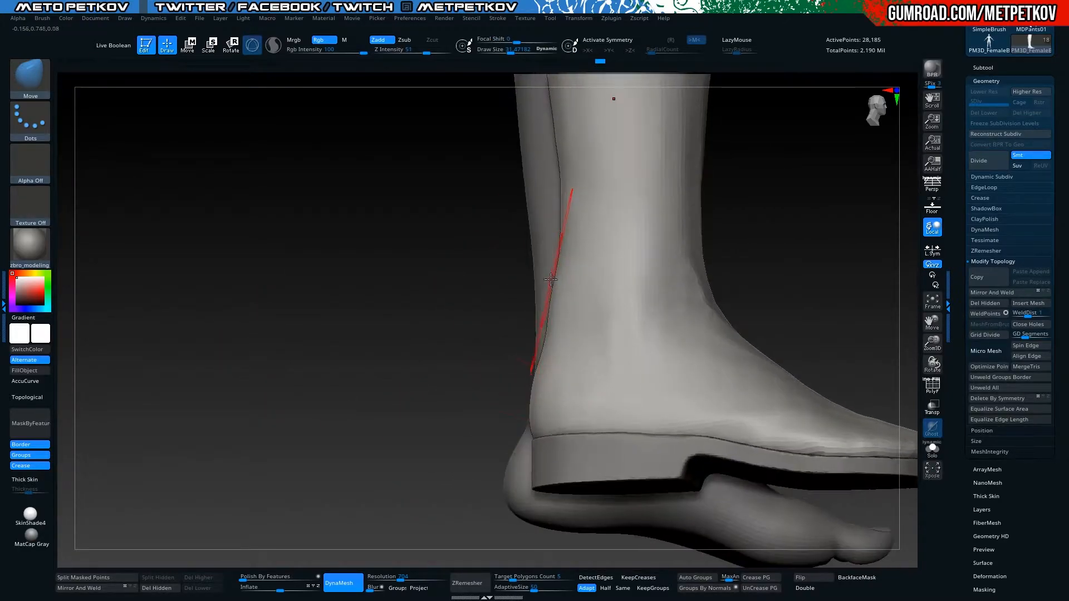
Refine the lower leg silhouette from the back and smooth the shin and calf surface down to the ankle
alt+drag(296, 207, 329, 420)
drag(429, 354, 461, 352)
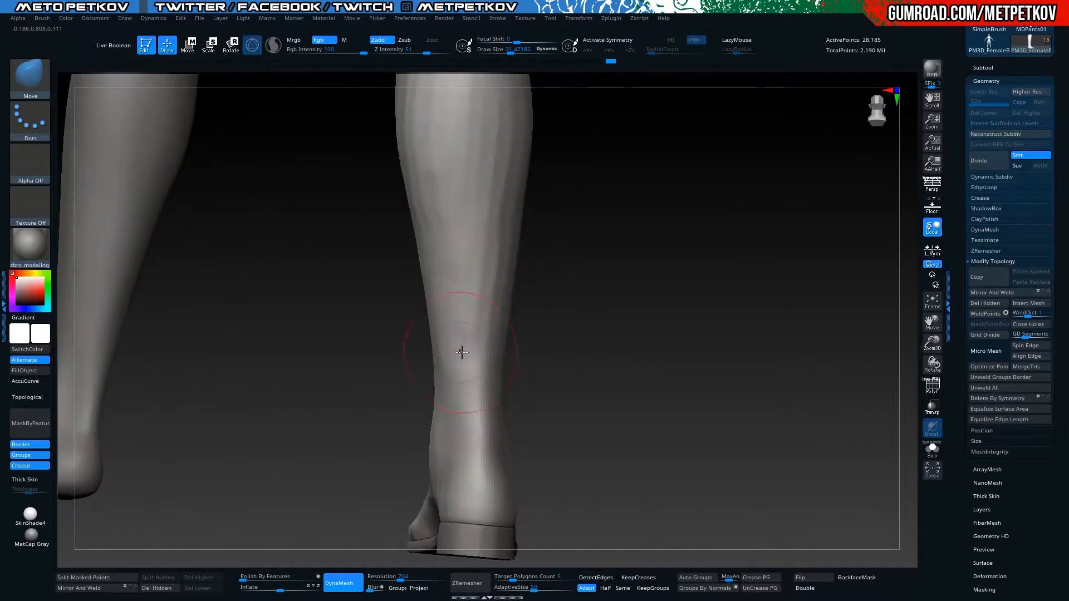
key(shift)
mouse_move(473, 310)
right_down()
mouse_move(523, 393)
mouse_move(550, 339)
right_up()
right_drag(547, 304, 597, 319)
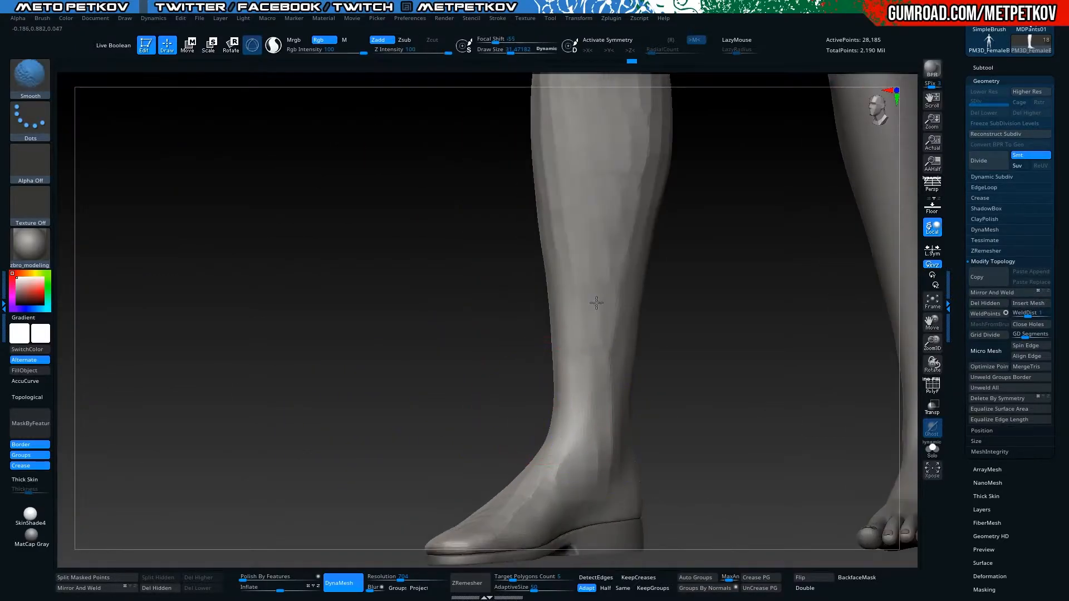
mouse_move(382, 382)
right_down()
mouse_move(336, 262)
mouse_move(284, 279)
mouse_move(247, 331)
mouse_move(201, 366)
right_up()
mouse_move(287, 399)
right_down()
mouse_move(225, 343)
mouse_move(167, 317)
mouse_move(277, 336)
right_up()
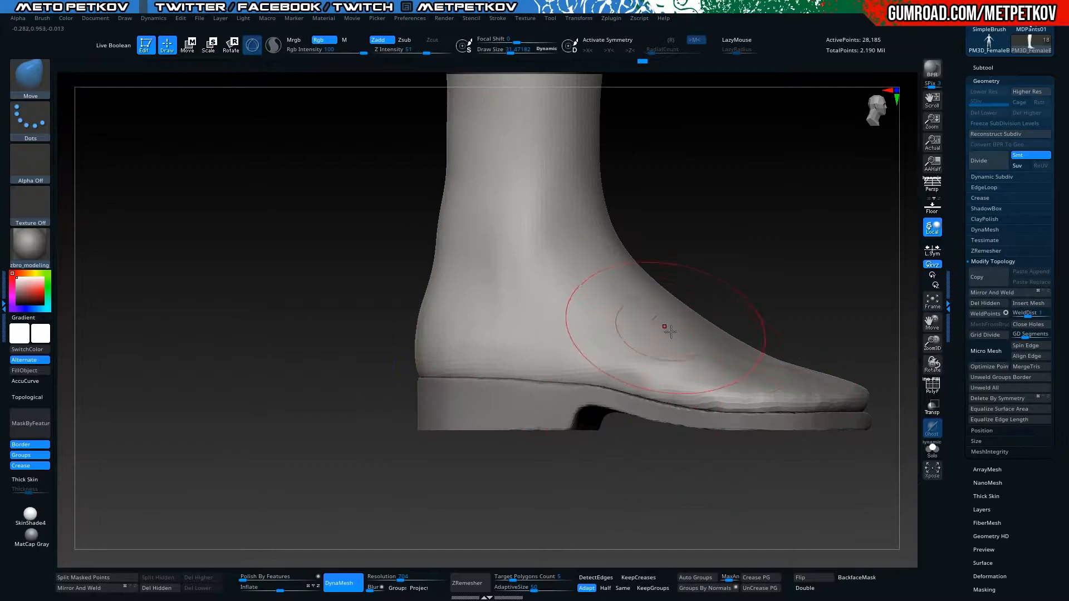
Build up the top of the toe area with the Clay brush at draw size about 14.87 and smooth it
ctrl+right_drag(664, 327, 613, 240)
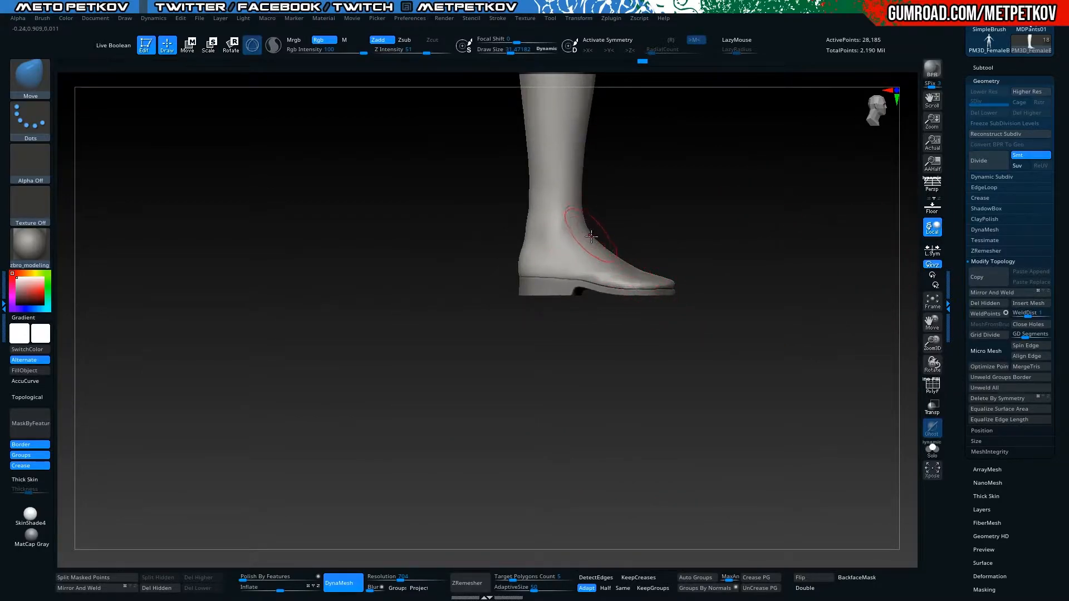
right_drag(659, 282, 665, 349)
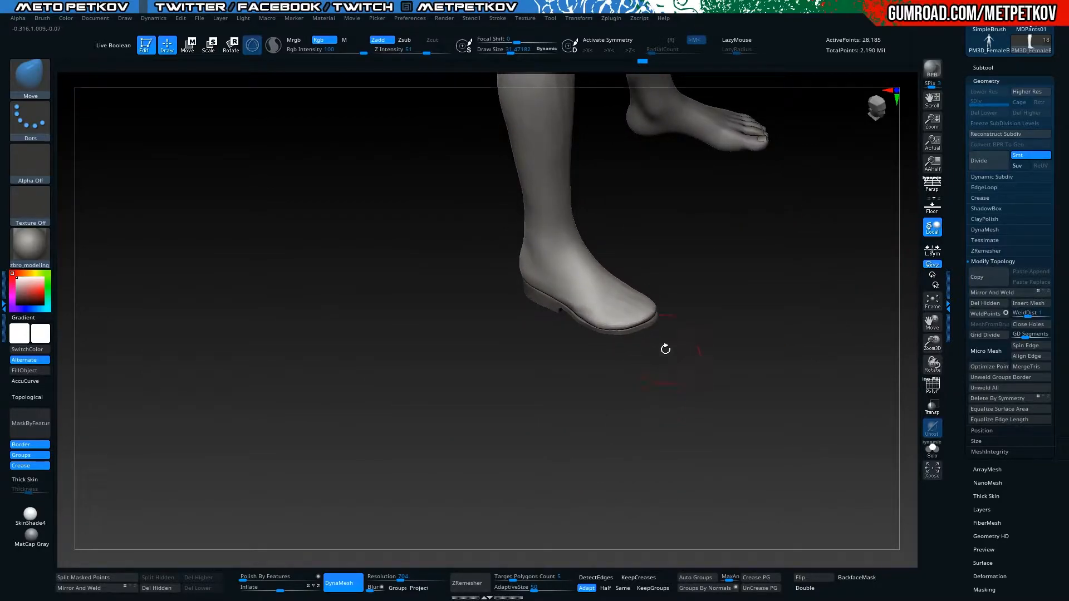
ctrl+right_drag(447, 352, 505, 408)
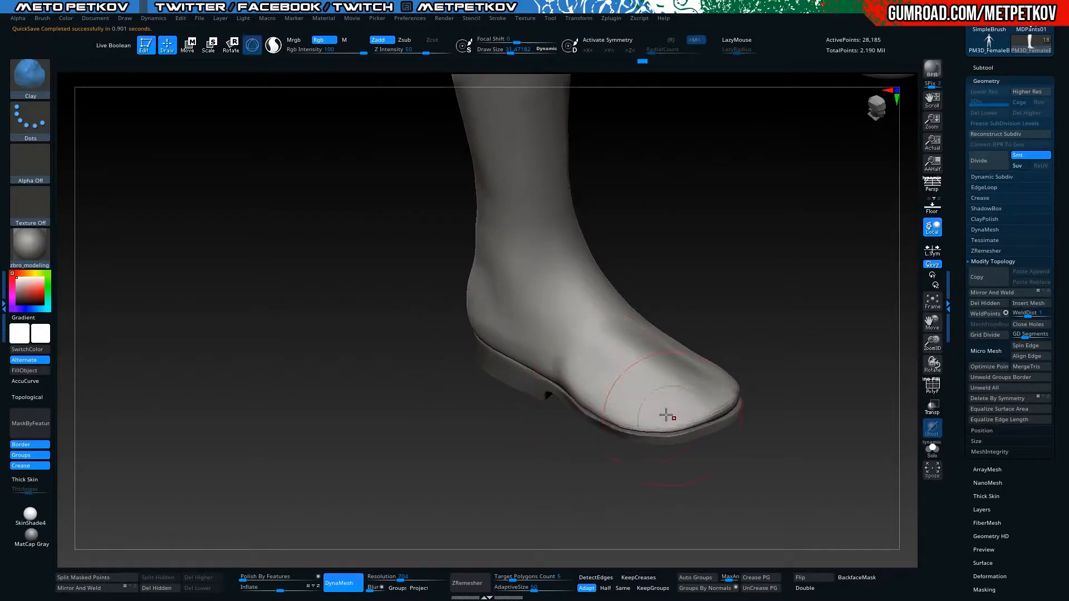
key(space)
mouse_move(606, 367)
mouse_down()
mouse_move(641, 399)
mouse_move(592, 355)
mouse_move(669, 381)
mouse_move(605, 337)
mouse_move(710, 381)
mouse_move(652, 384)
mouse_move(675, 429)
mouse_up()
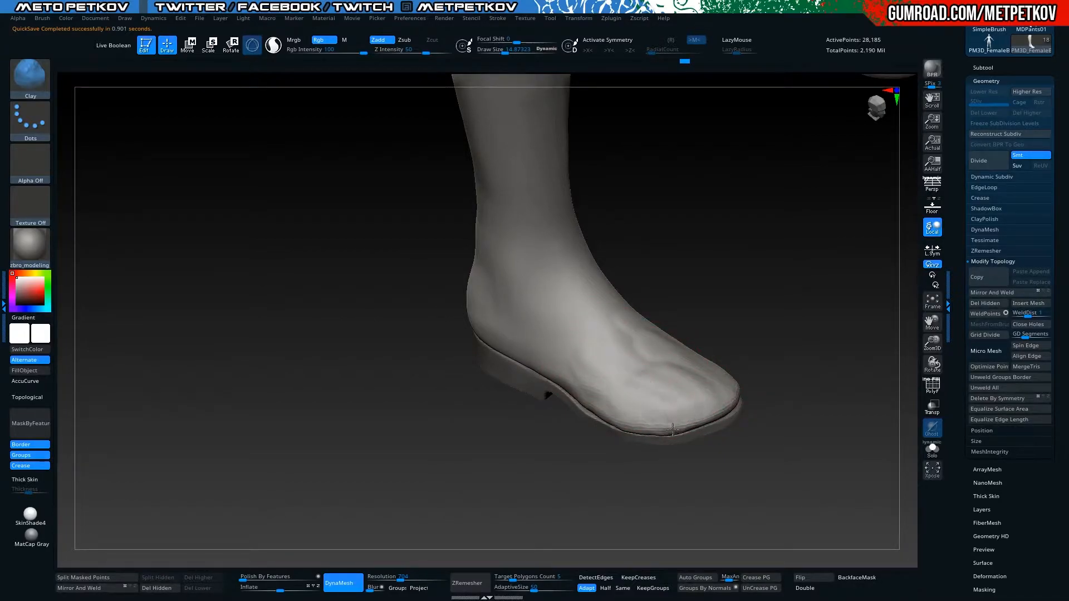
shift+drag(604, 407, 614, 342)
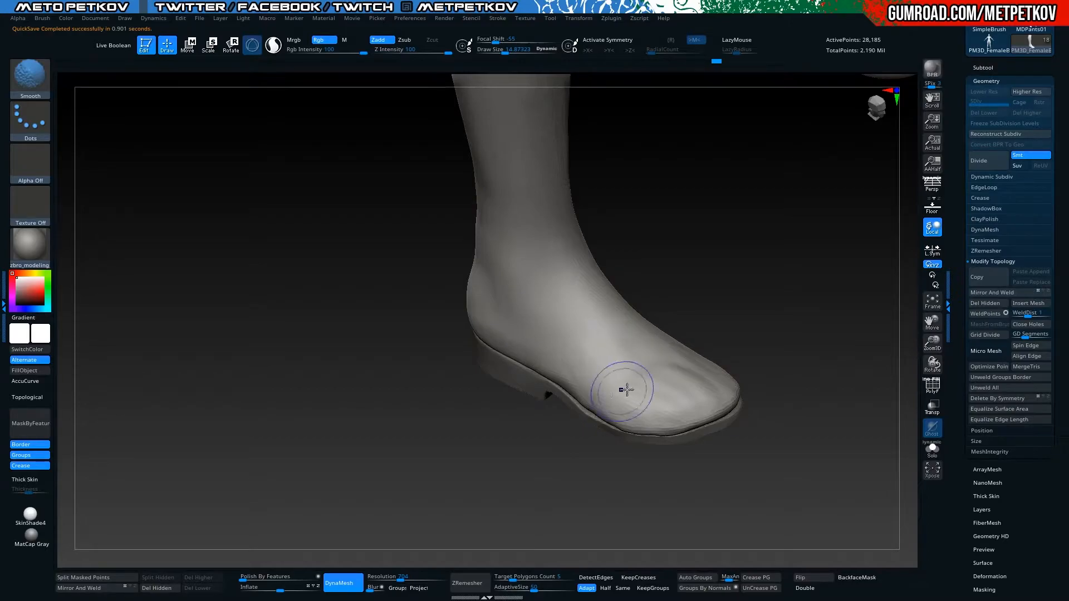
mouse_move(710, 428)
mouse_down()
mouse_move(683, 450)
mouse_move(516, 410)
mouse_move(546, 427)
mouse_move(672, 382)
mouse_up()
shift+drag(704, 323, 694, 373)
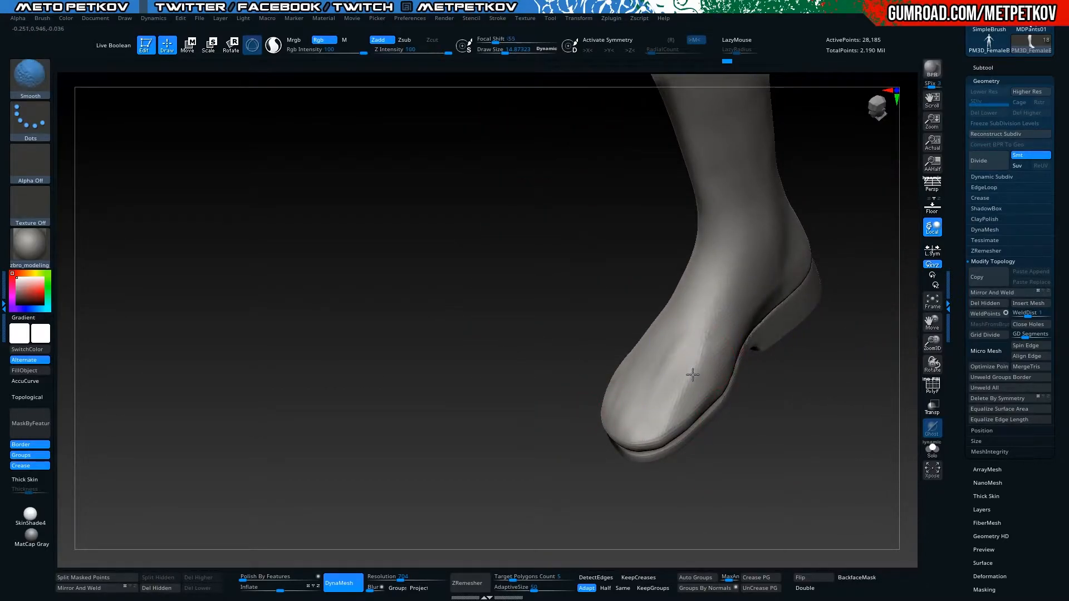
mouse_move(583, 439)
mouse_down()
mouse_move(583, 400)
mouse_move(617, 413)
mouse_up()
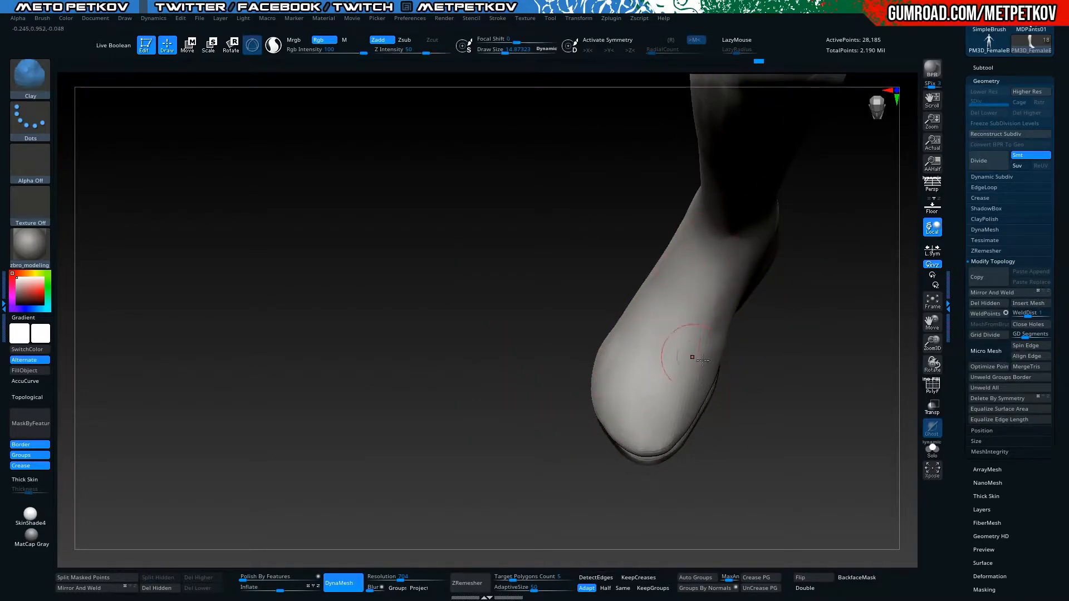
Add clay along the outer side of the forefoot near the sole and smooth it into the foot
drag(470, 319, 597, 347)
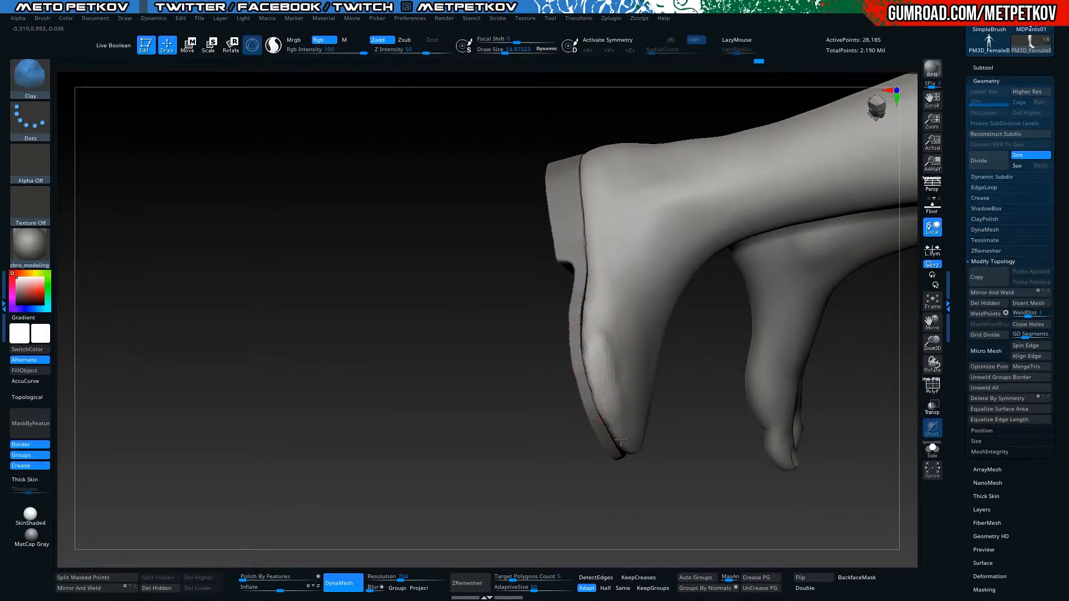
drag(654, 476, 631, 433)
mouse_move(640, 487)
mouse_down()
mouse_move(580, 375)
mouse_move(584, 385)
mouse_up()
key(shift)
drag(539, 357, 540, 295)
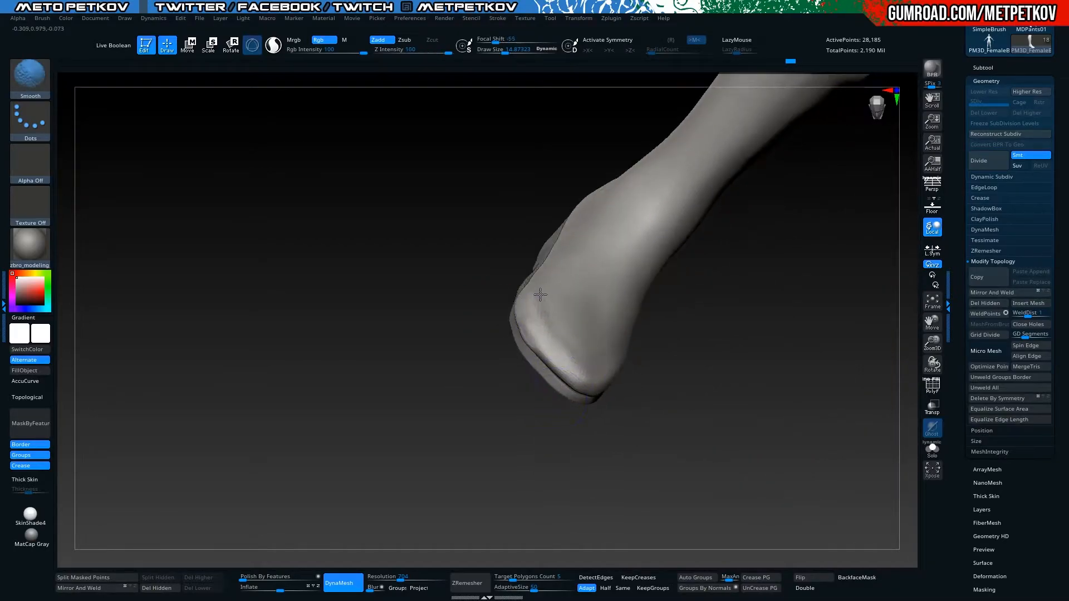
mouse_move(665, 486)
mouse_down()
mouse_move(491, 373)
mouse_move(449, 399)
mouse_move(482, 388)
mouse_up()
Increase the draw size to about 71.23 and smooth the upper calf of the leg shell below the knee
key(shift)
mouse_move(480, 440)
mouse_down()
mouse_move(405, 282)
mouse_move(364, 261)
mouse_move(200, 234)
mouse_move(301, 236)
mouse_move(419, 280)
mouse_move(303, 353)
mouse_move(427, 124)
mouse_up()
key(space)
click(583, 258)
mouse_move(583, 258)
shift+mouse_down()
mouse_move(579, 267)
mouse_move(434, 243)
shift+mouse_up()
key(alt+s)
key(alt+s)
scroll(982, 67, up, 1)
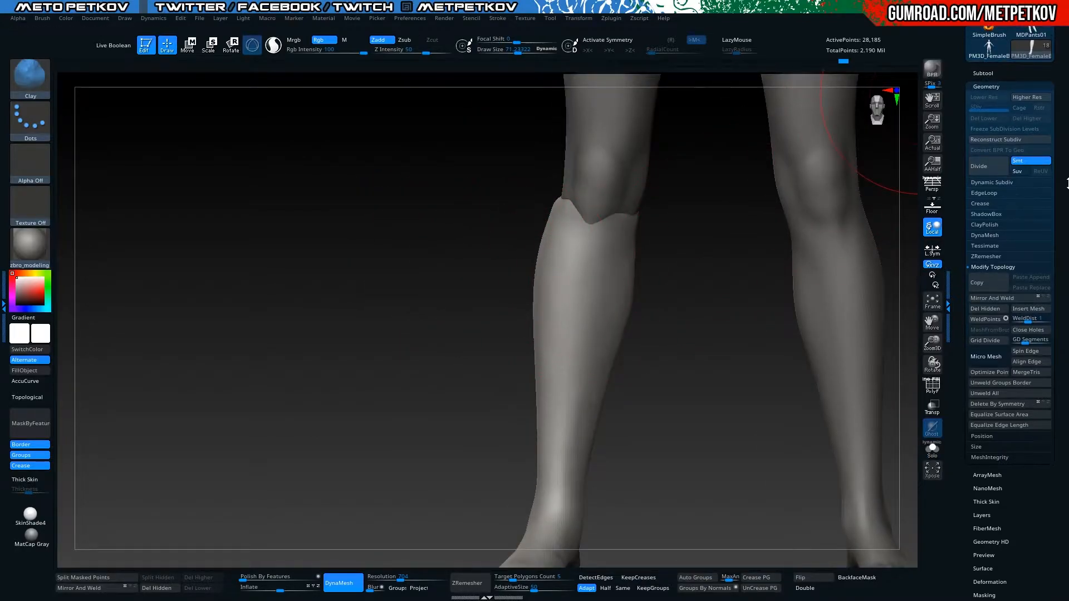
Show the trousers from the subtool list and turn on ghost transparency to compare them with the leg shell
click(981, 73)
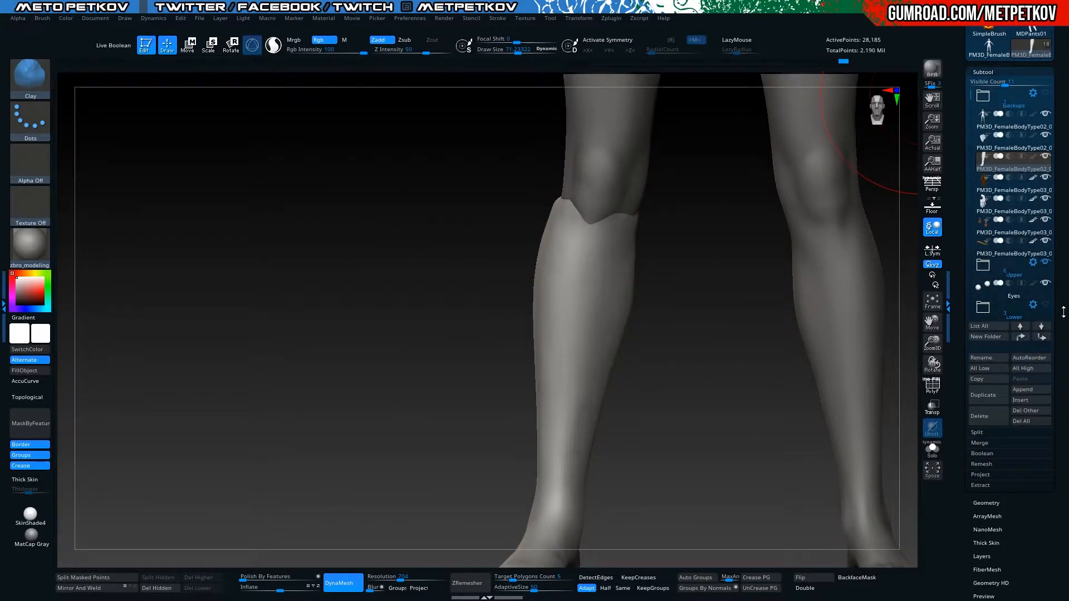
drag(353, 238, 365, 245)
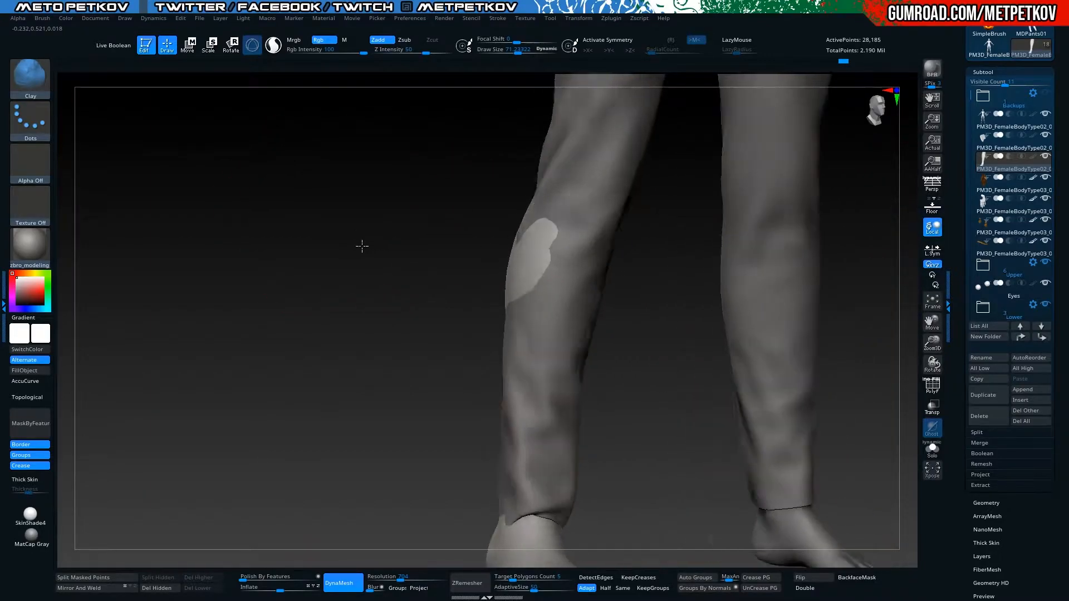
click(935, 412)
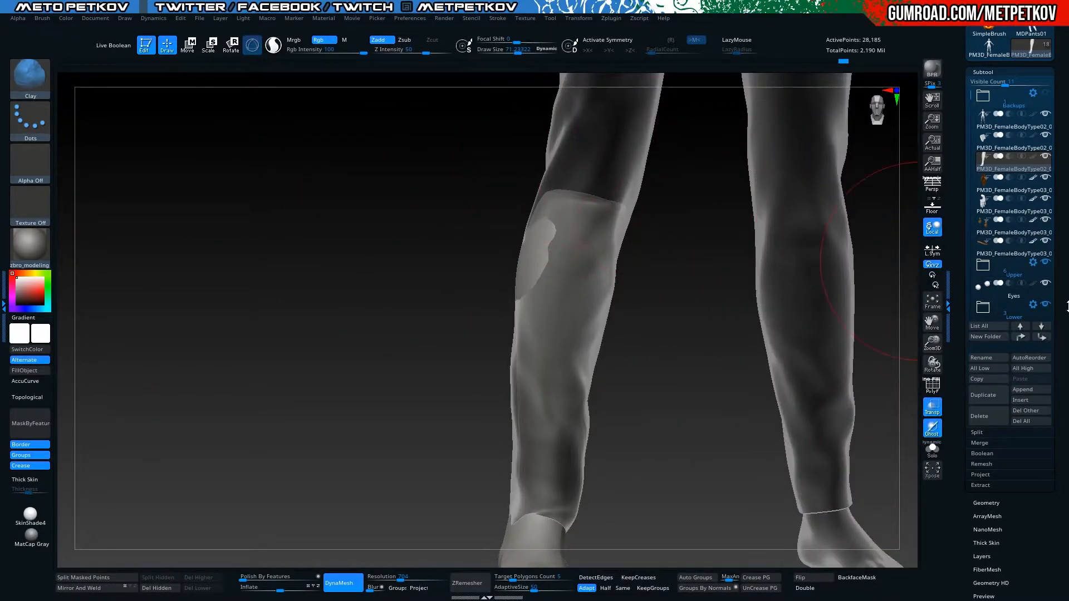
drag(479, 170, 310, 198)
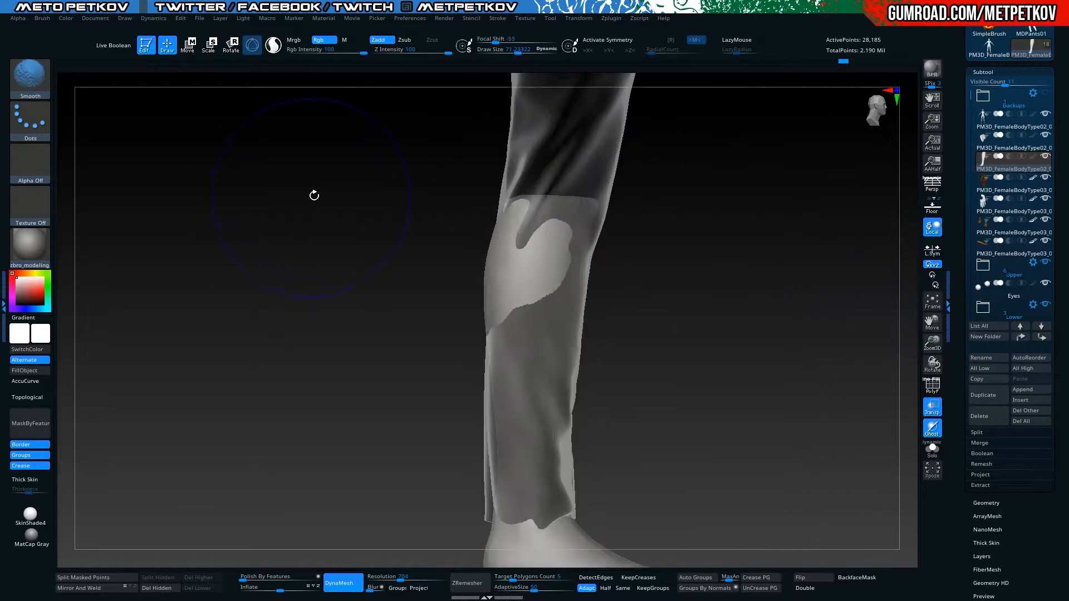
mouse_move(356, 240)
mouse_down()
mouse_move(351, 269)
mouse_move(356, 224)
mouse_up()
Choose the SliceCurve brush for cutting the upper part of the leg shell
drag(497, 270, 455, 278)
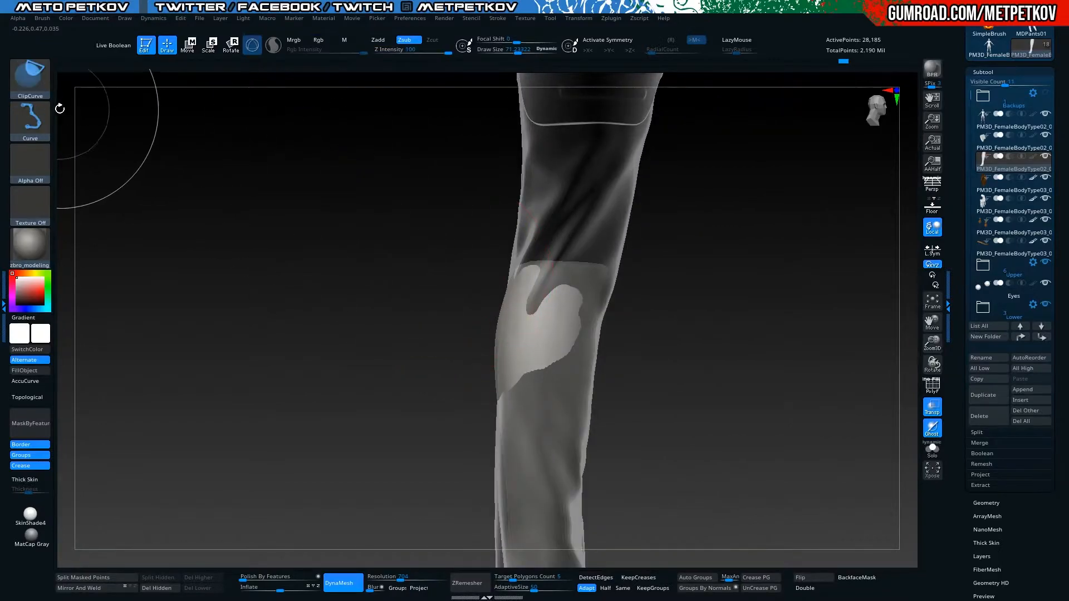
ctrl+shift+click(44, 89)
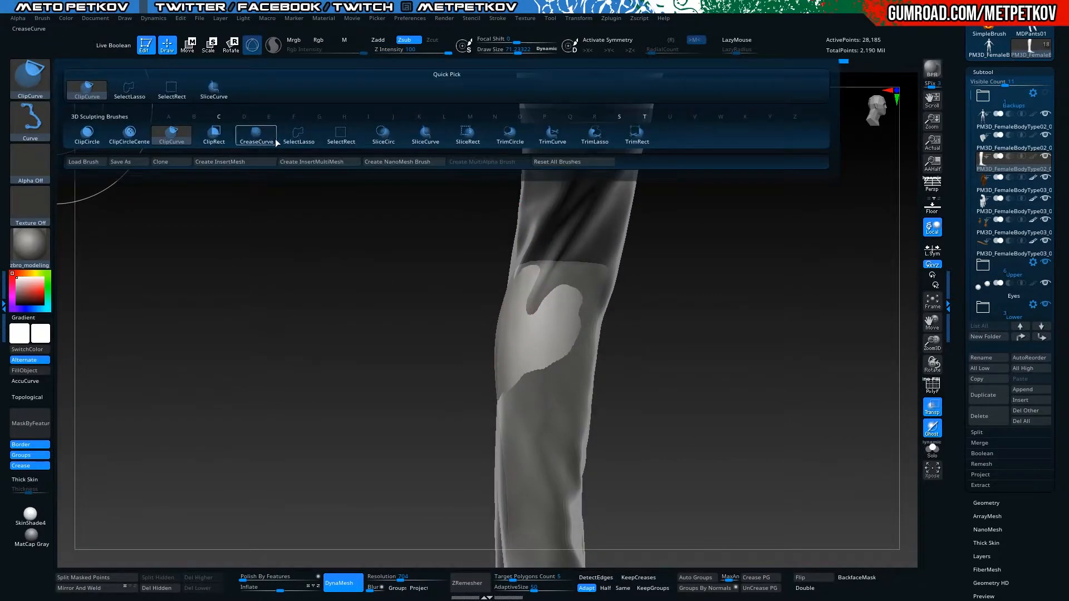
mouse_move(152, 135)
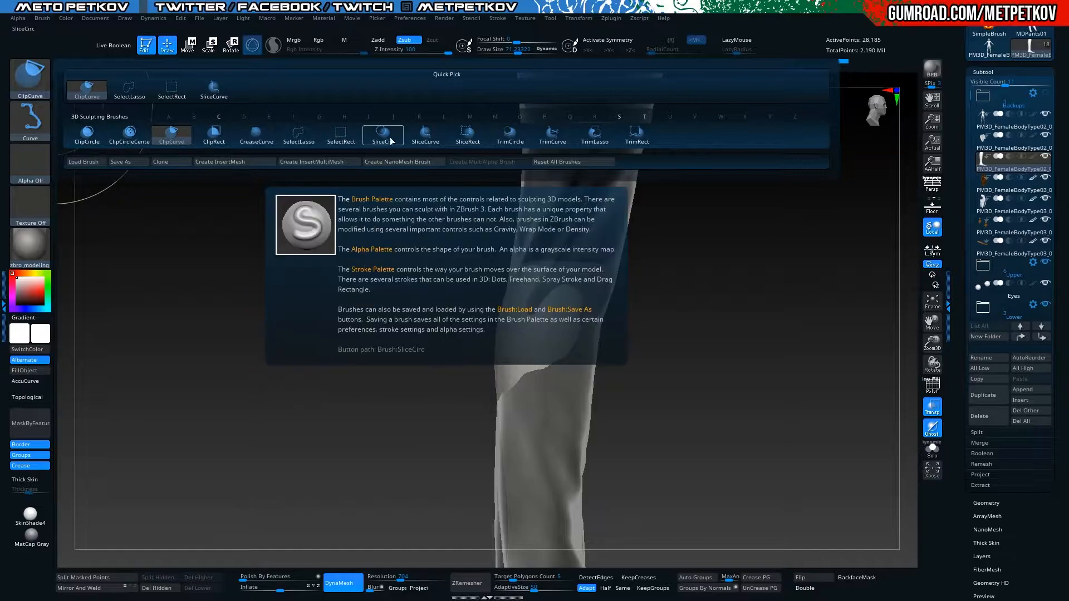
click(418, 141)
Try slicing across the upper leg shell below the knee, checking the polygroups, and undo the last cut
mouse_move(394, 305)
ctrl+shift+mouse_down()
mouse_move(548, 310)
mouse_move(741, 340)
ctrl+shift+mouse_up()
mouse_move(627, 391)
mouse_down()
mouse_move(312, 334)
mouse_move(405, 319)
mouse_up()
key(shift+f)
key(shift+f)
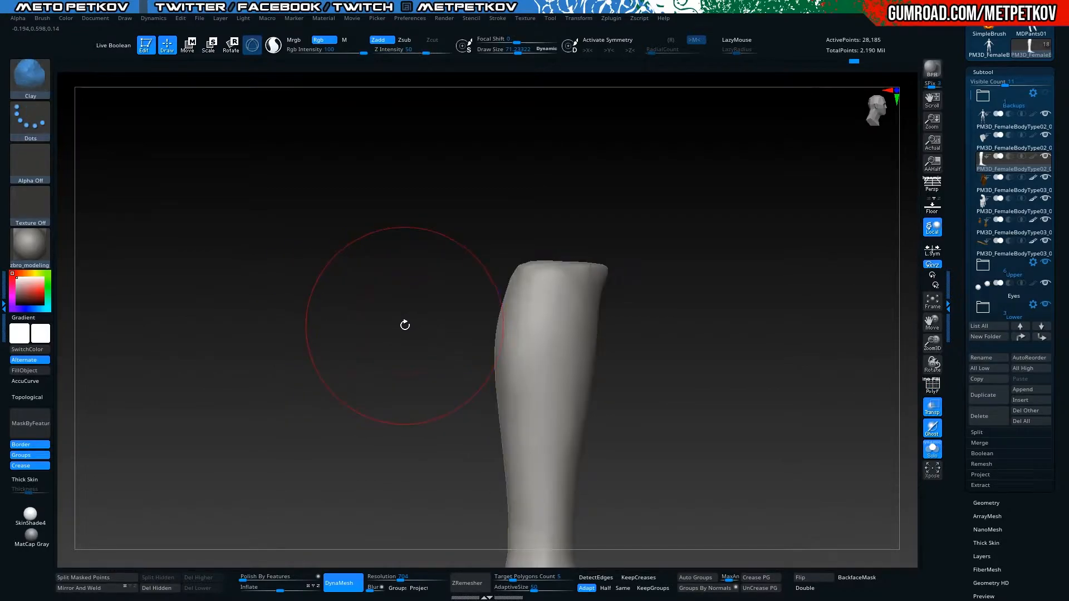
key(shift+alt+s)
key(shift+f)
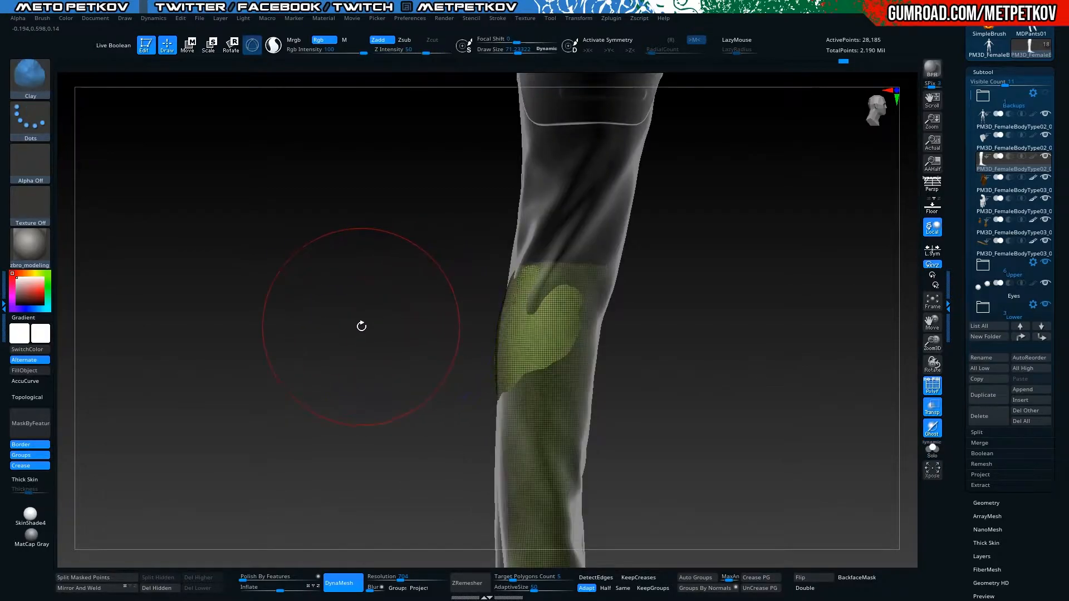
mouse_move(349, 302)
ctrl+shift+mouse_down()
mouse_move(763, 346)
mouse_move(797, 336)
mouse_move(810, 349)
ctrl+shift+mouse_up()
key(ctrl+z)
Slice the leg shell straight across below the knee, hide the part above the cut and delete it
ctrl+shift+drag(379, 318, 817, 332)
drag(368, 323, 351, 343)
ctrl+shift+click(505, 355)
alt+drag(258, 351, 240, 314)
drag(261, 320, 336, 401)
click(167, 592)
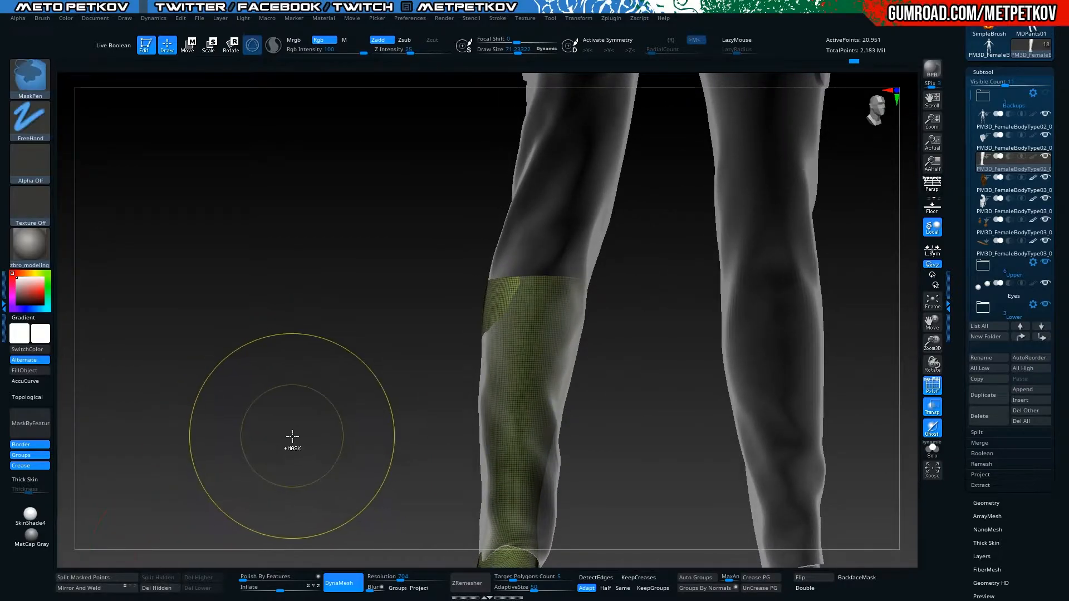
Remesh the shortened leg shell with DynaMesh to close the cut end and assign it a single polygroup
ctrl+drag(267, 428, 216, 386)
click(266, 347)
drag(266, 345, 234, 294)
click(253, 349)
click(242, 341)
drag(207, 379, 250, 434)
key(ctrl+w)
click(212, 336)
Compare the shortened shell with the trousers, turn off transparency and isolate the leg shell
alt+drag(282, 385, 265, 473)
drag(294, 305, 270, 319)
drag(358, 282, 284, 252)
alt+drag(344, 228, 526, 302)
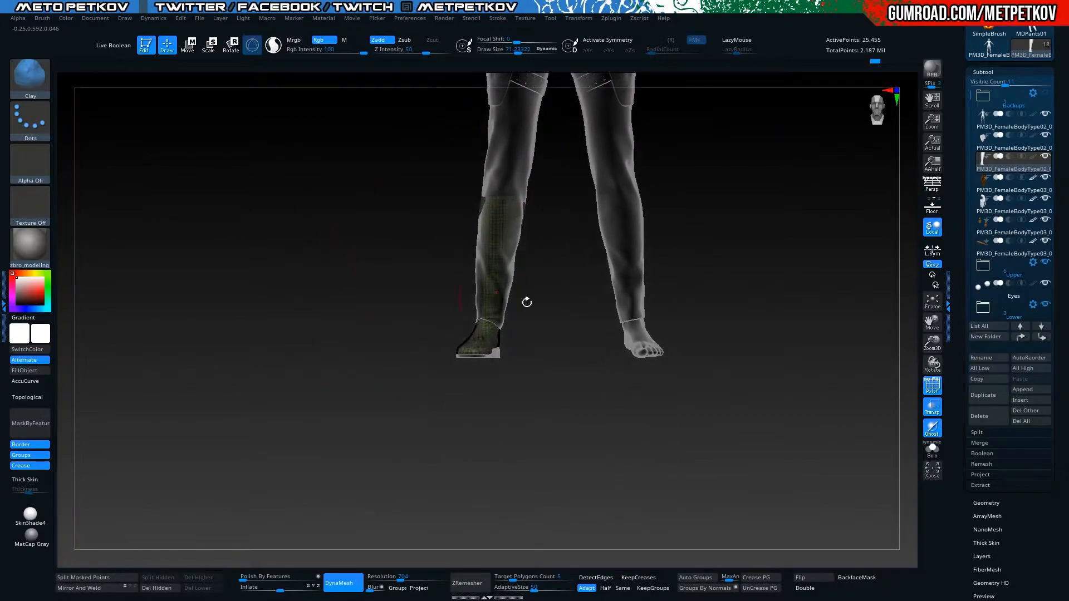
click(932, 408)
alt+drag(281, 283, 368, 360)
key(alt+s)
Set the draw size to about 18.86, smooth the isolated shell's foot and turn off the polyframe display
mouse_move(270, 372)
mouse_down()
mouse_move(258, 468)
mouse_move(279, 306)
mouse_move(308, 310)
mouse_move(305, 265)
mouse_move(318, 351)
mouse_move(417, 362)
mouse_move(420, 339)
mouse_up()
key(space)
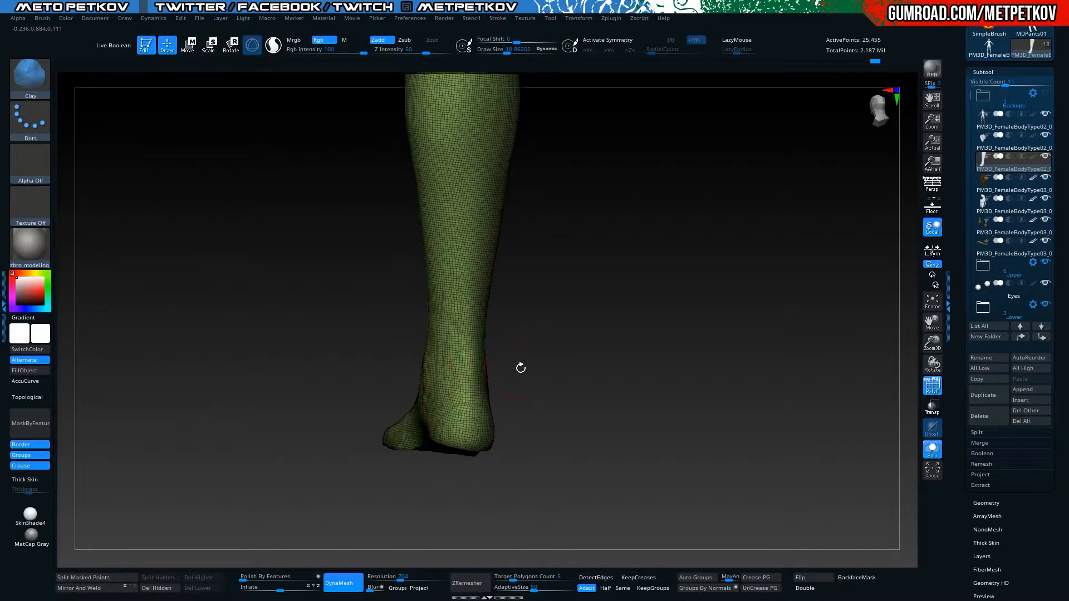
drag(507, 367, 467, 347)
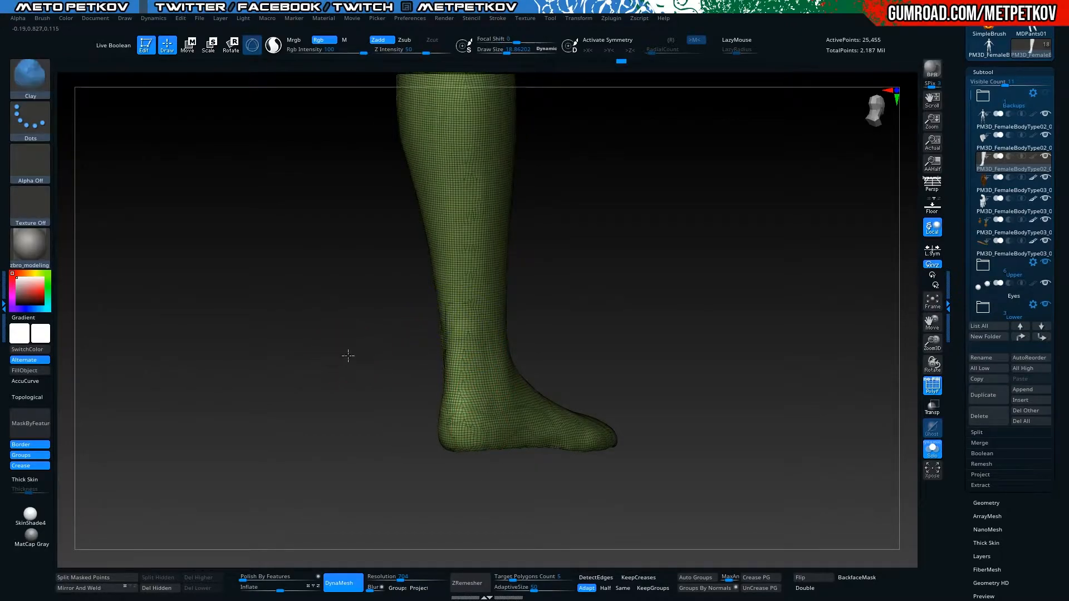
shift+drag(346, 353, 439, 350)
drag(352, 356, 381, 379)
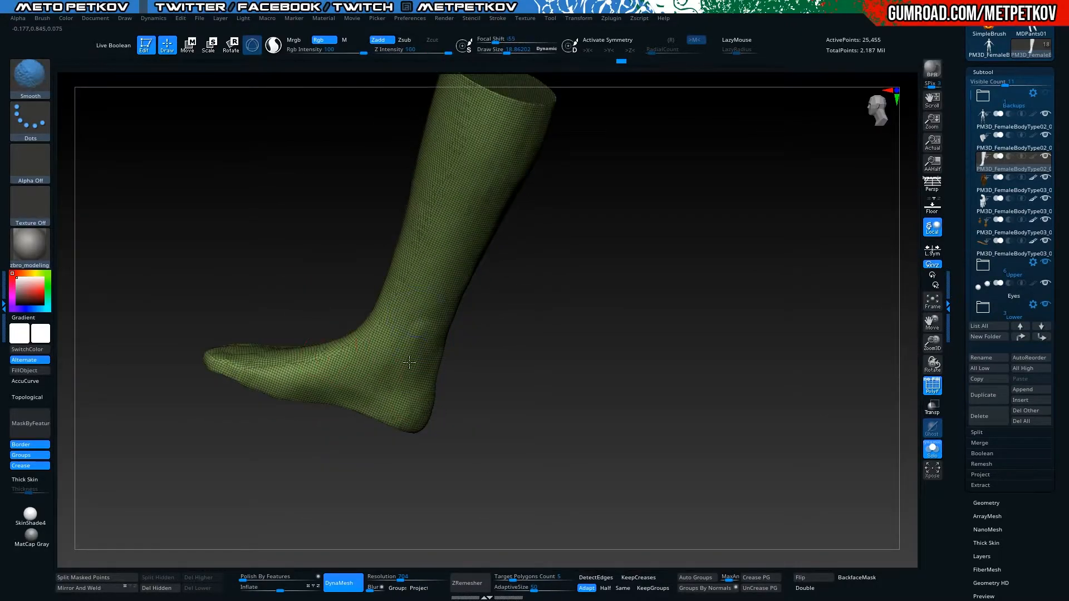
drag(504, 448, 426, 321)
drag(663, 96, 136, 391)
drag(201, 401, 324, 337)
key(shift+f)
drag(317, 300, 338, 292)
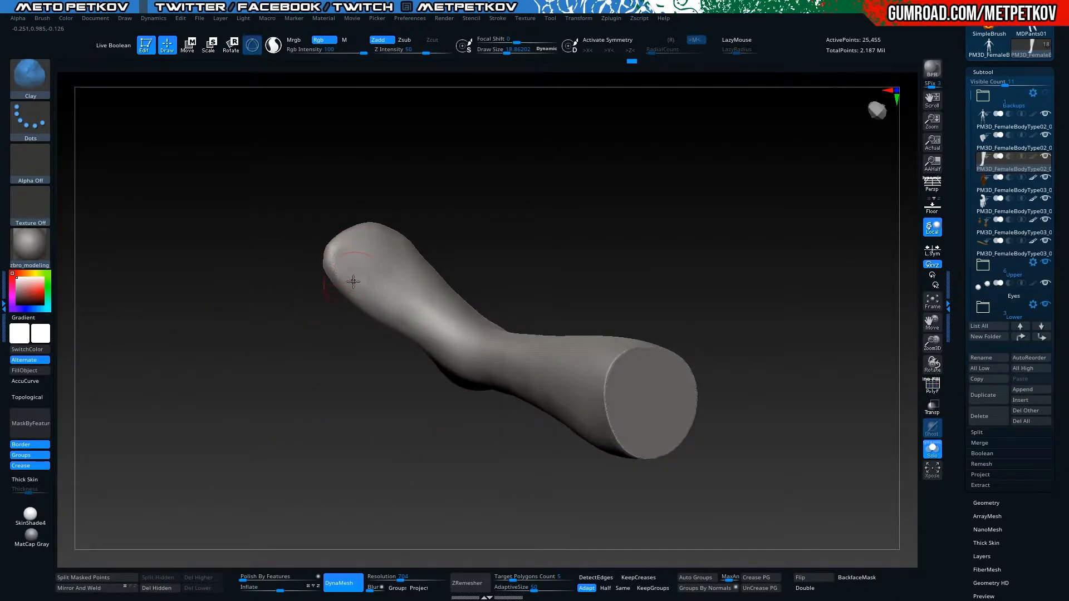
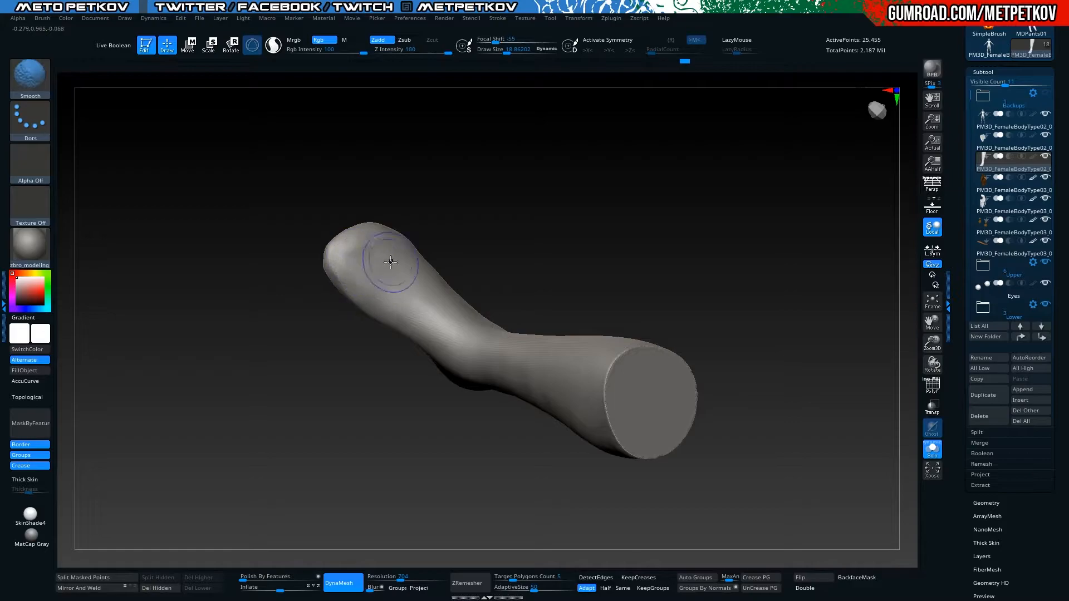
Show the other subtools again and smooth the toe of the leg shell where it meets the sole
mouse_move(324, 440)
mouse_down()
mouse_move(210, 308)
mouse_move(174, 360)
mouse_up()
key(alt+shift+s)
mouse_move(203, 420)
mouse_down()
mouse_move(167, 420)
mouse_move(241, 303)
mouse_move(269, 334)
mouse_move(273, 410)
mouse_move(255, 399)
mouse_move(360, 250)
mouse_up()
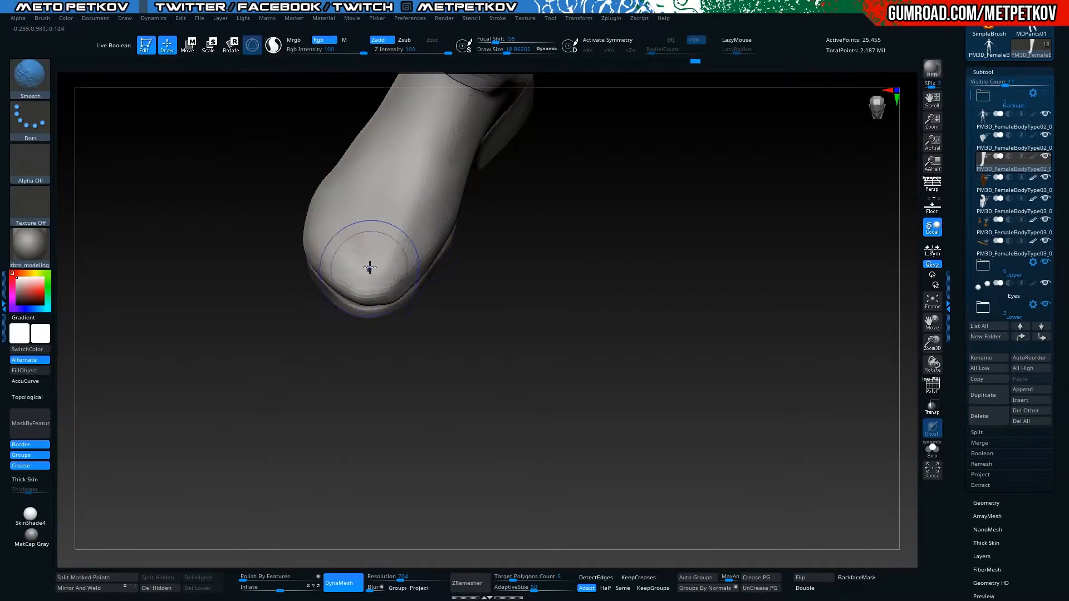
drag(269, 391, 227, 291)
mouse_move(197, 220)
alt+mouse_down()
mouse_move(360, 381)
mouse_move(312, 341)
mouse_move(419, 484)
mouse_move(420, 429)
mouse_move(471, 388)
mouse_move(416, 304)
alt+mouse_up()
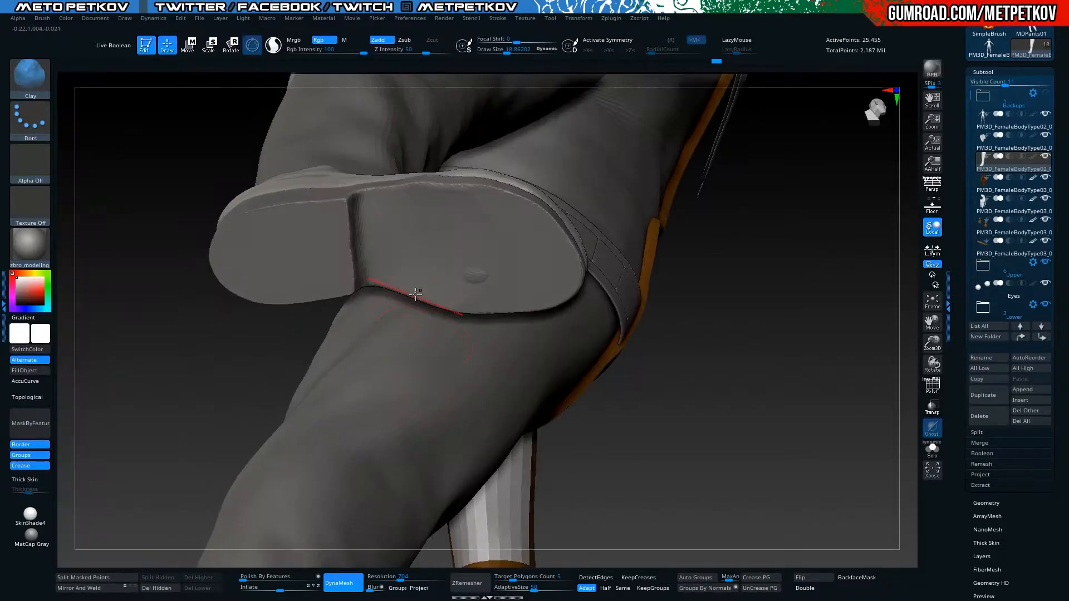
drag(190, 212, 407, 279)
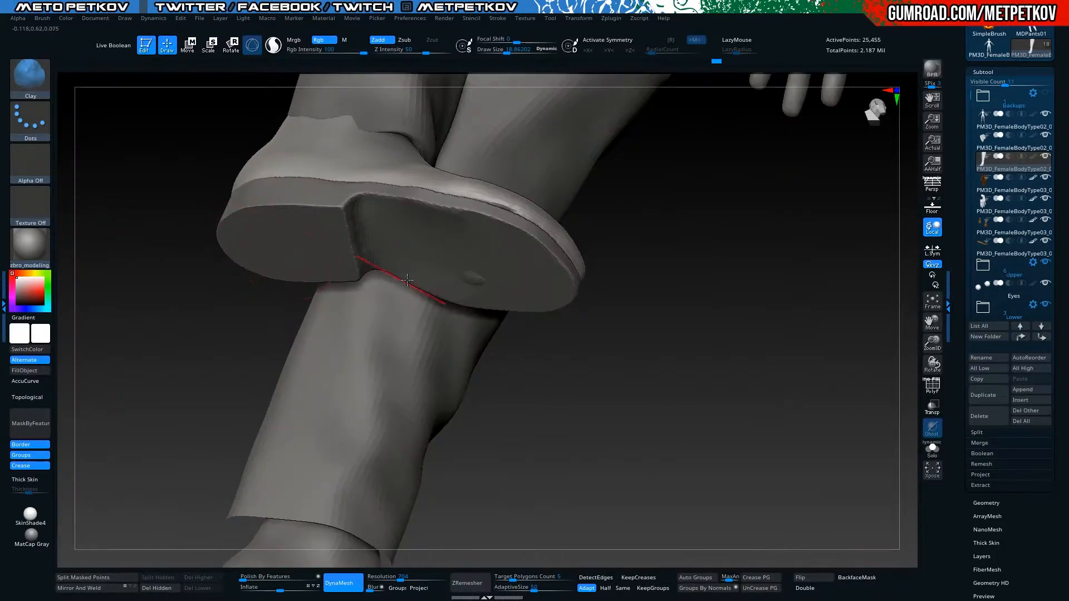
Select the sole subtool and polish its side edge with the hPolish brush at draw size about 10.64
alt+click(304, 232)
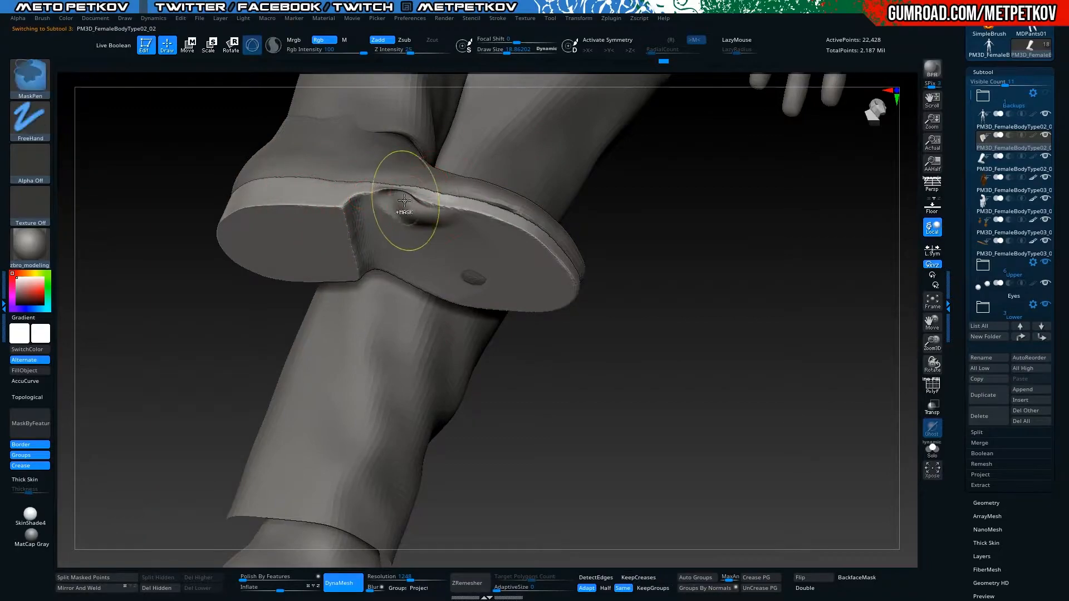
key(h)
key(h)
key(h)
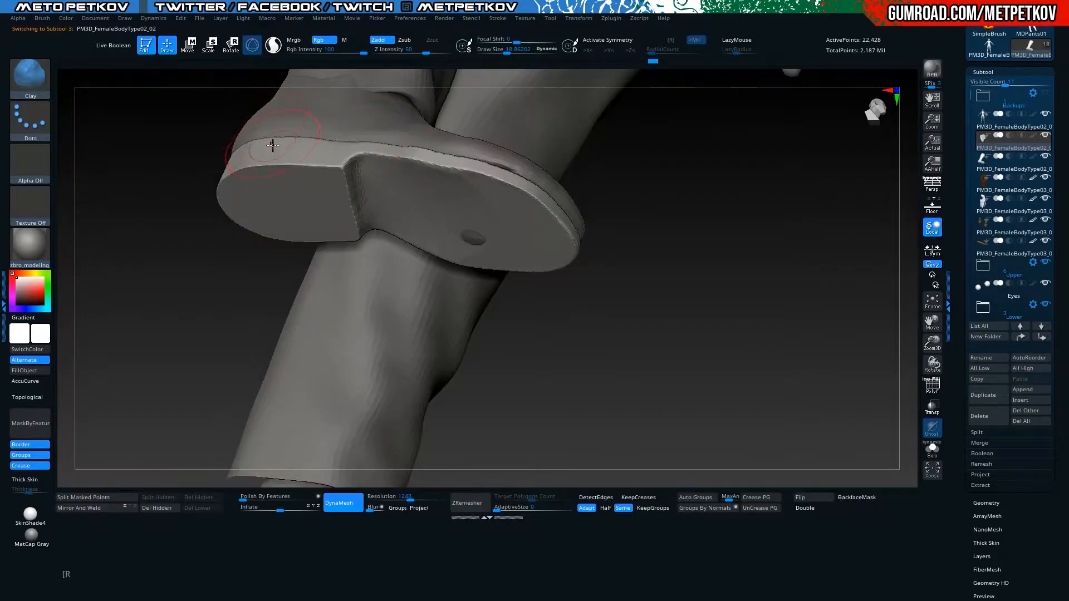
click(505, 516)
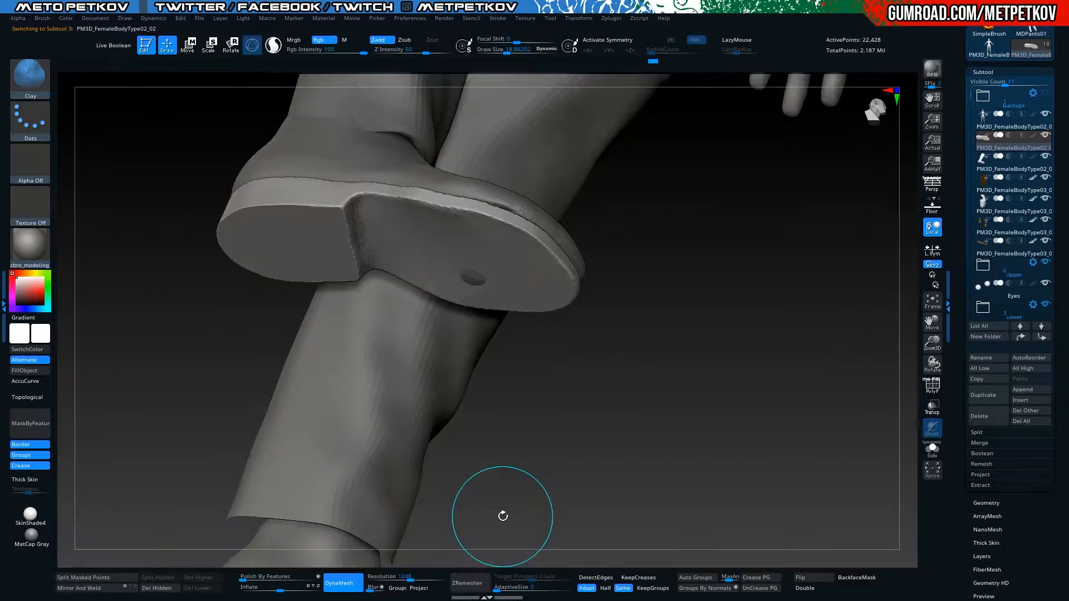
drag(153, 203, 136, 239)
key(b)
key(h)
key(p)
key(space)
drag(384, 176, 381, 176)
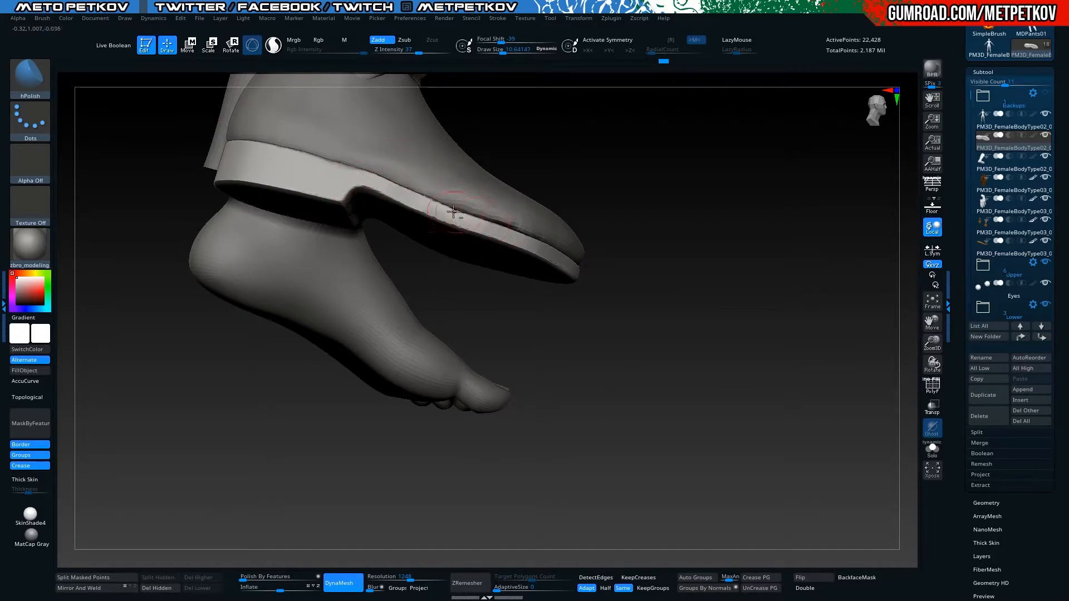
Check the isolated sole's wireframe from below and polish the rough side edge along the forefoot
key(alt+s)
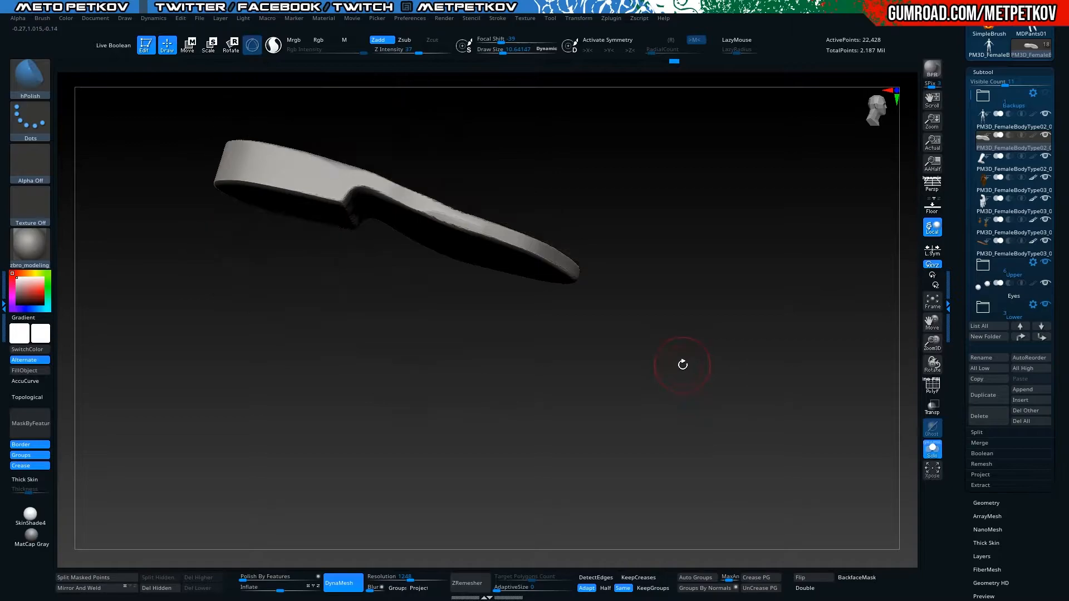
key(shift+f)
drag(683, 364, 686, 248)
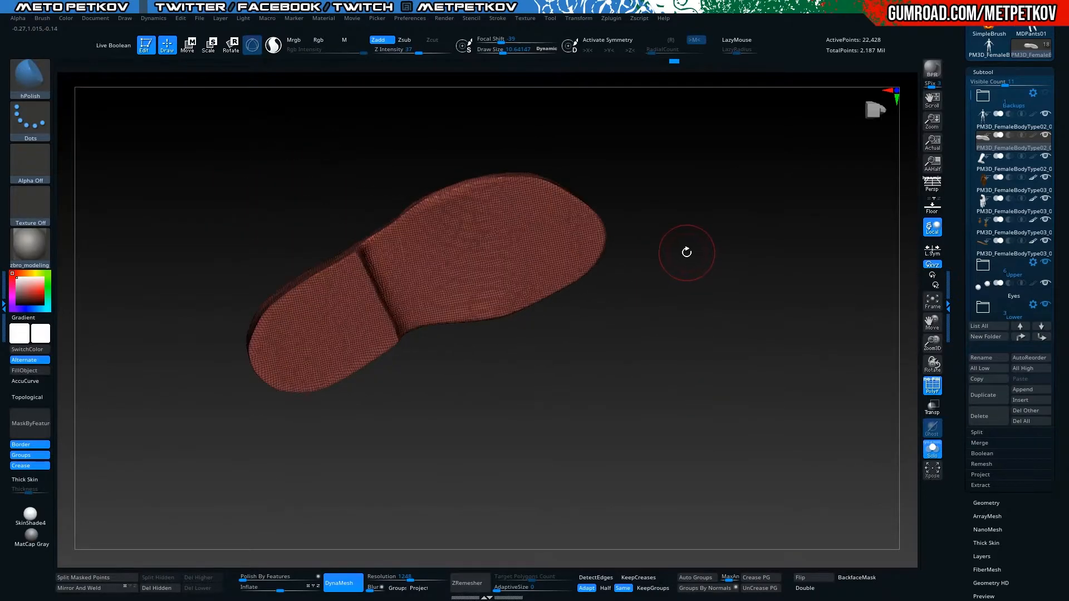
key(shift+f)
key(alt+s)
mouse_move(675, 348)
mouse_down()
mouse_move(690, 379)
mouse_move(668, 345)
mouse_up()
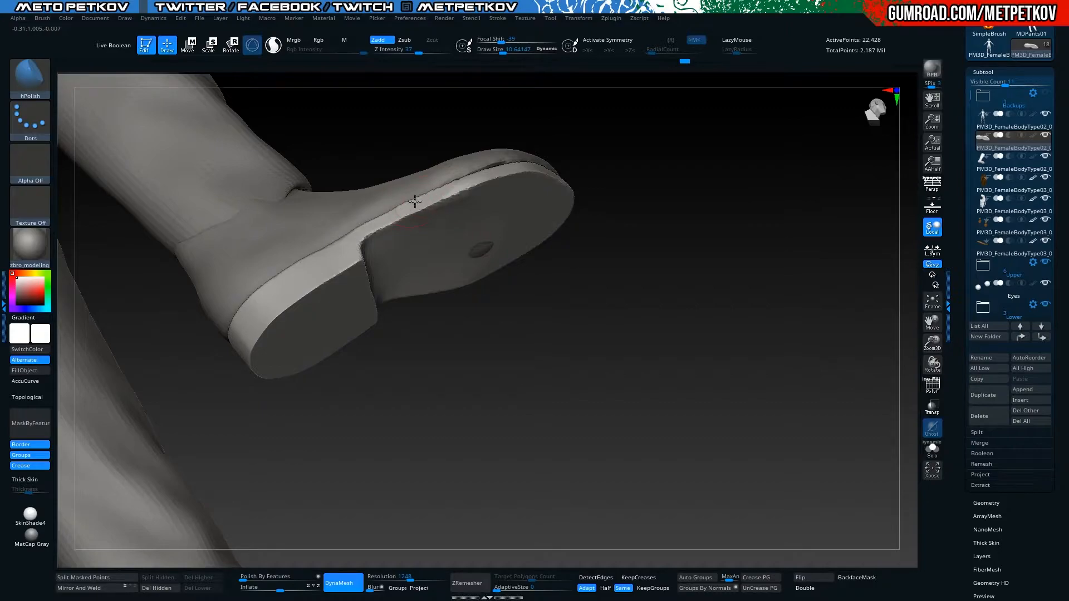
drag(532, 351, 520, 285)
Switch to the leg shell and flatten its forefoot side above the sole with hPolish at draw size about 25.65
mouse_move(269, 149)
mouse_down()
mouse_move(234, 160)
mouse_move(254, 146)
mouse_move(255, 174)
mouse_move(262, 143)
mouse_move(279, 219)
mouse_move(489, 206)
mouse_move(457, 184)
mouse_up()
alt+click(490, 205)
key(space)
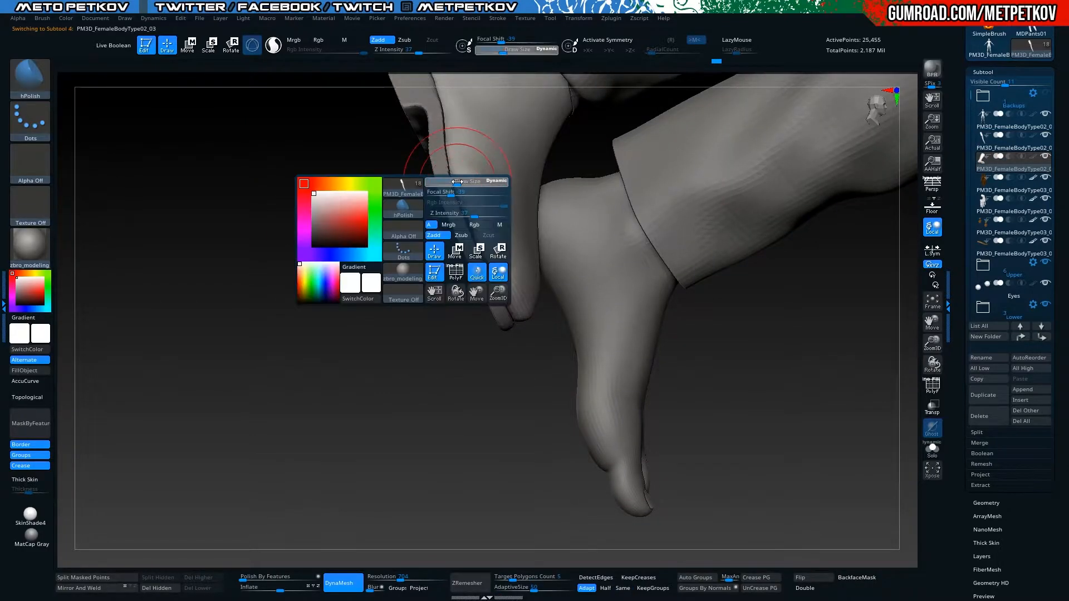
key(shift)
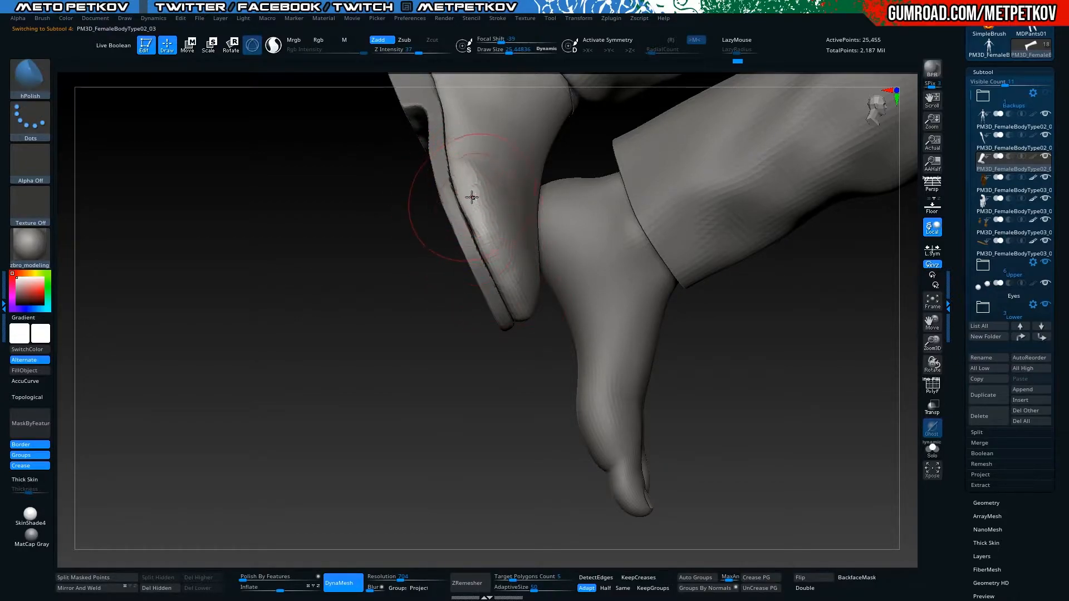
key(ctrl)
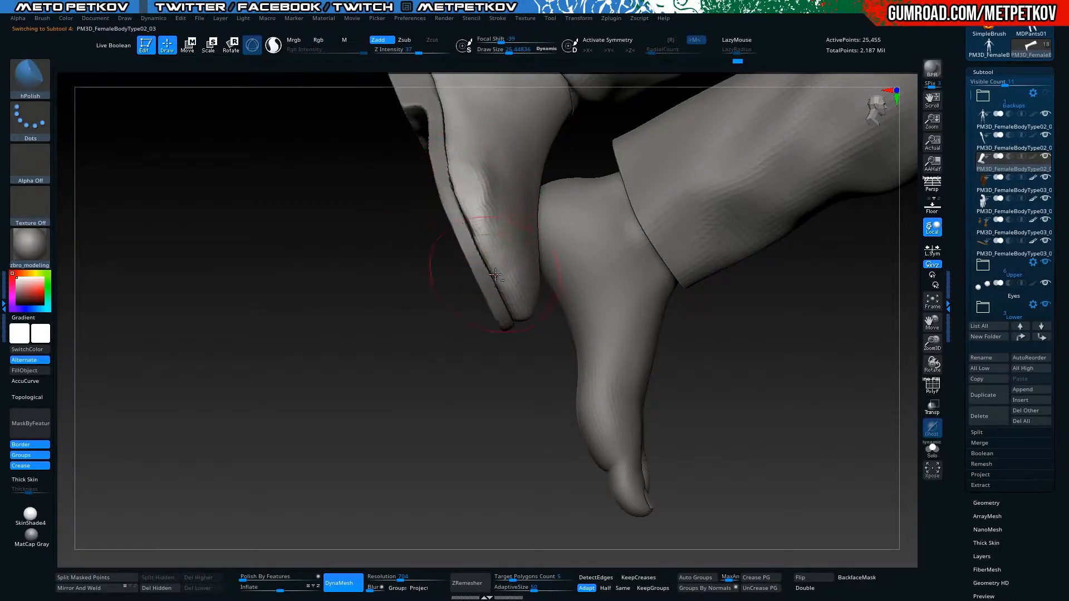
drag(531, 353, 474, 241)
mouse_move(521, 409)
mouse_down()
mouse_move(488, 326)
mouse_move(472, 224)
mouse_move(487, 252)
mouse_up()
Fit the shell's forefoot and toe edge to the sole outline with the Move brush at draw sizes about 17.45 and 12.61
key(space)
mouse_move(382, 241)
mouse_down()
mouse_move(355, 255)
mouse_move(370, 252)
mouse_move(410, 310)
mouse_up()
key(b)
key(m)
key(v)
key(space)
drag(532, 194, 538, 194)
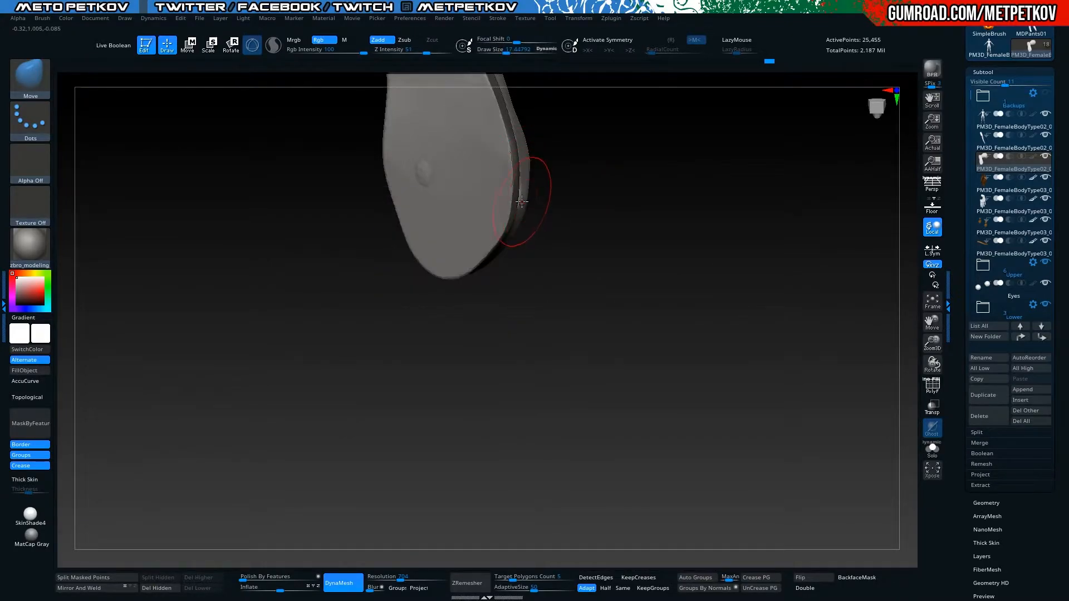
mouse_move(569, 264)
mouse_down()
mouse_move(392, 220)
mouse_move(453, 203)
mouse_move(433, 192)
mouse_up()
drag(523, 181, 446, 181)
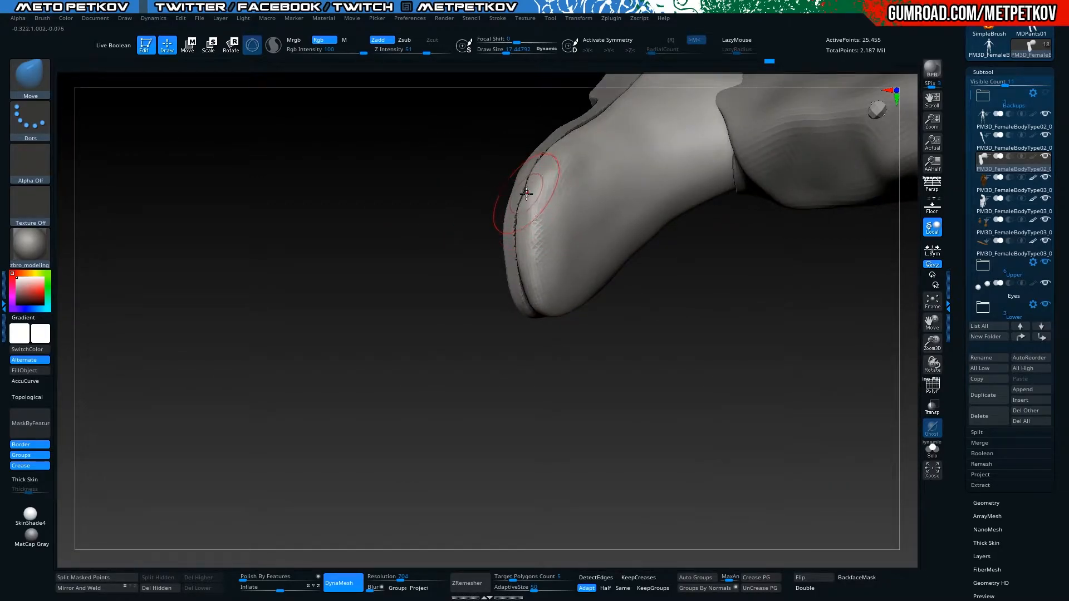
mouse_move(420, 222)
mouse_down()
mouse_move(513, 243)
mouse_move(505, 212)
mouse_up()
key(space)
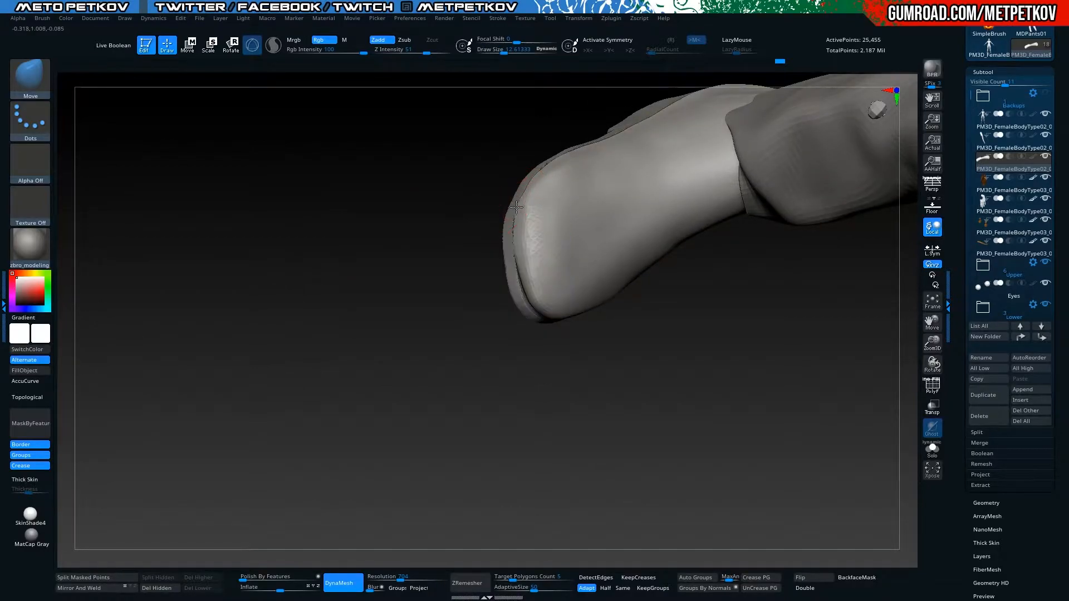
drag(420, 217, 533, 215)
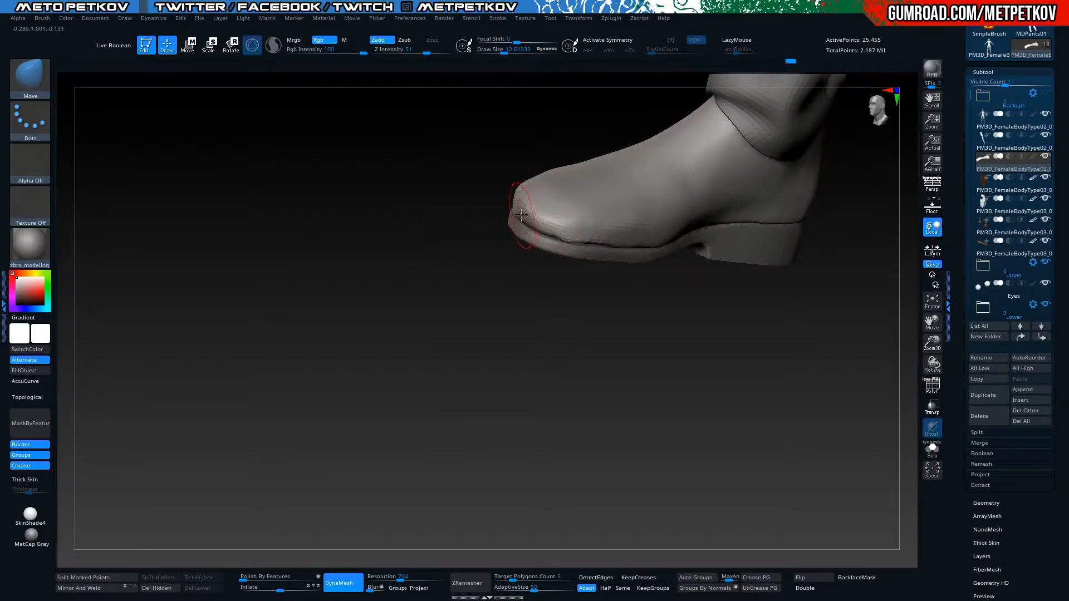
Polish the lower toe edge of the leg shell with hPolish and smooth it along the sole
key(b)
key(h)
key(p)
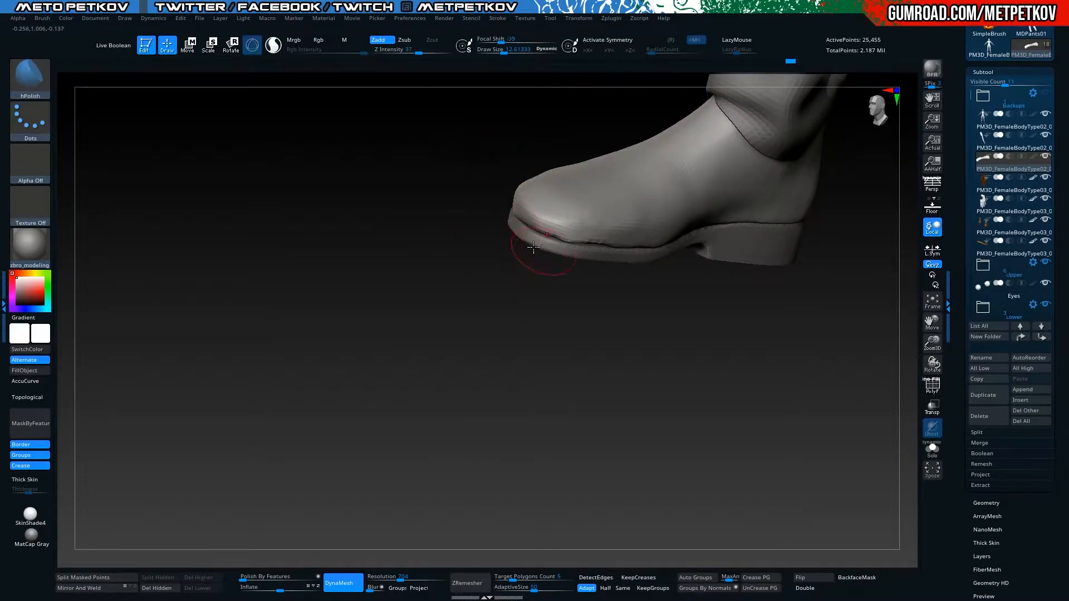
drag(443, 219, 491, 218)
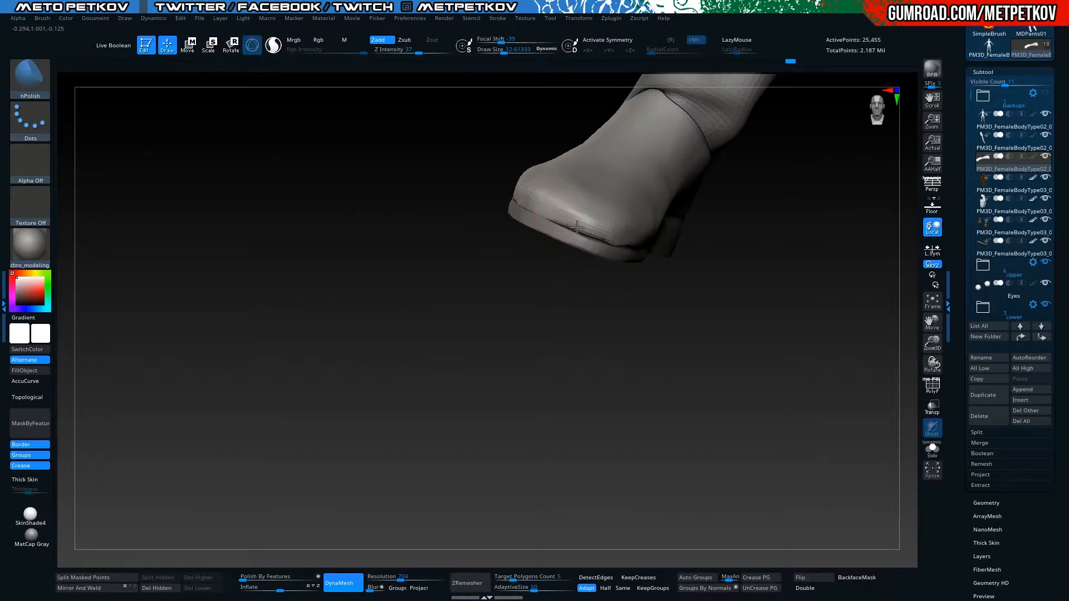
key(space)
key(shift)
shift+drag(539, 210, 548, 218)
drag(595, 294, 535, 263)
Reshape the shell's toe tip and forefoot side to follow the sole with the Move brush at draw size about 29.35
key(b)
key(m)
key(v)
key(space)
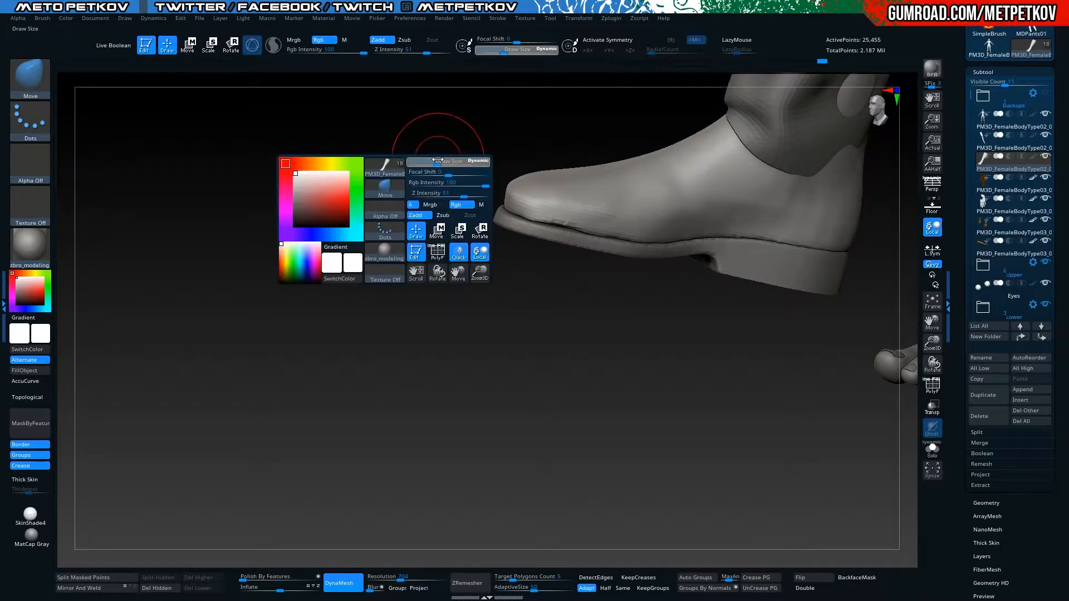
mouse_move(456, 187)
shift+mouse_down()
mouse_move(429, 170)
mouse_move(455, 194)
shift+mouse_up()
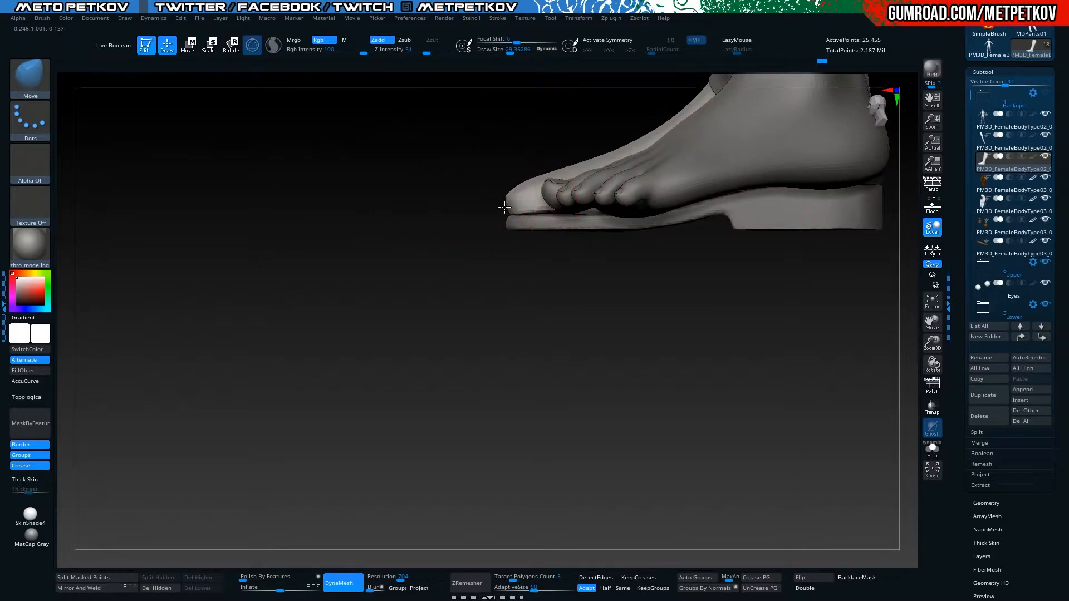
mouse_move(505, 213)
mouse_down()
mouse_move(475, 249)
mouse_move(442, 194)
mouse_move(474, 184)
mouse_move(486, 145)
mouse_up()
mouse_move(466, 183)
mouse_down()
mouse_move(479, 131)
mouse_move(490, 153)
mouse_up()
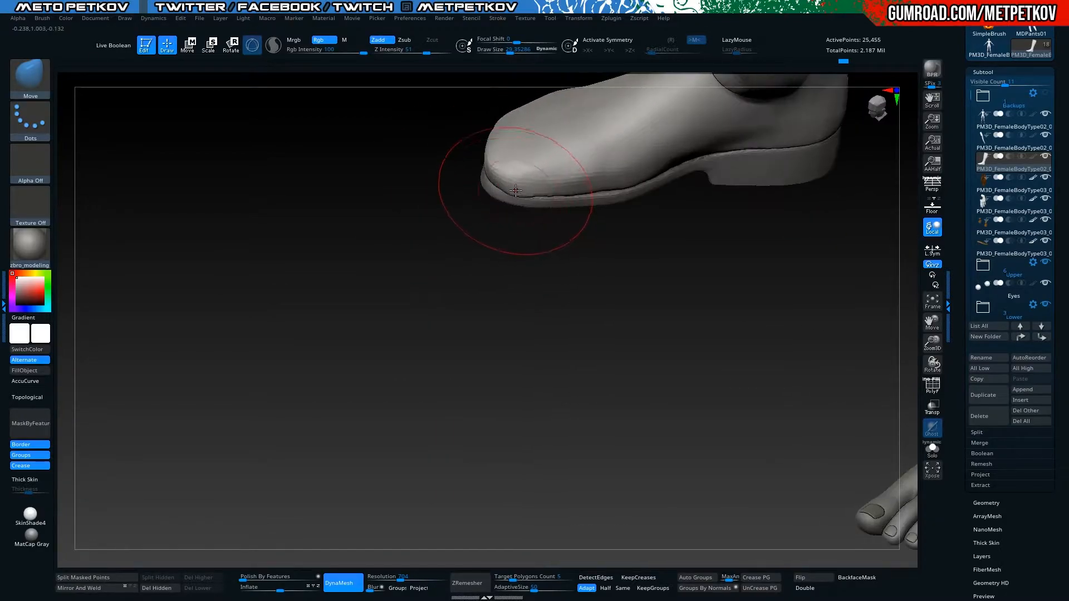
drag(577, 224, 566, 197)
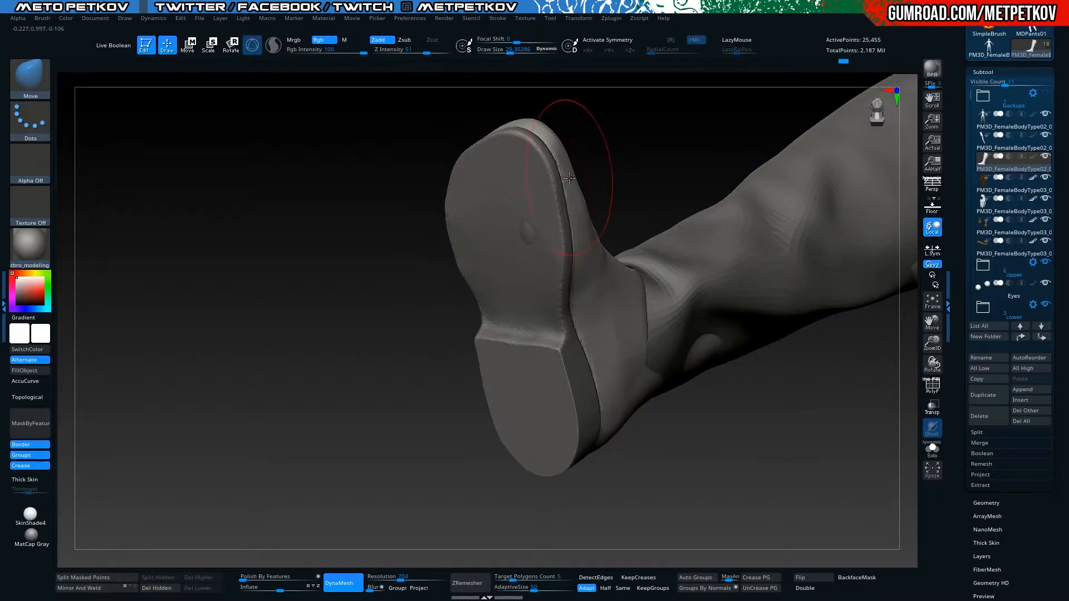
Switch to the sole and scale it slightly and uniformly with the transform gizmo to fit the shell
drag(337, 114, 367, 425)
alt+click(361, 235)
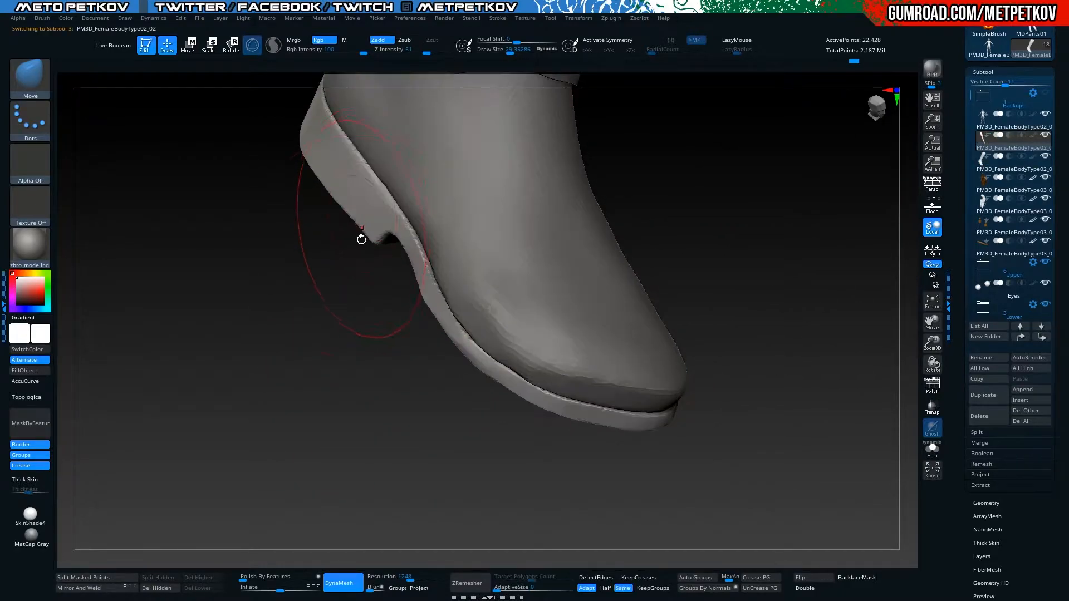
key(e)
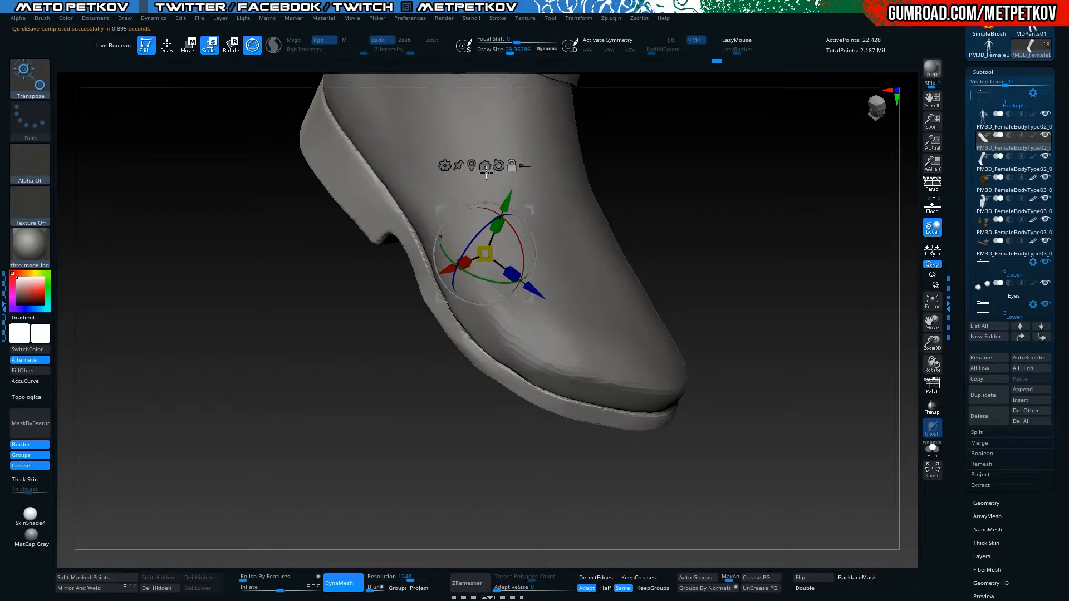
drag(484, 250, 478, 245)
drag(378, 279, 160, 312)
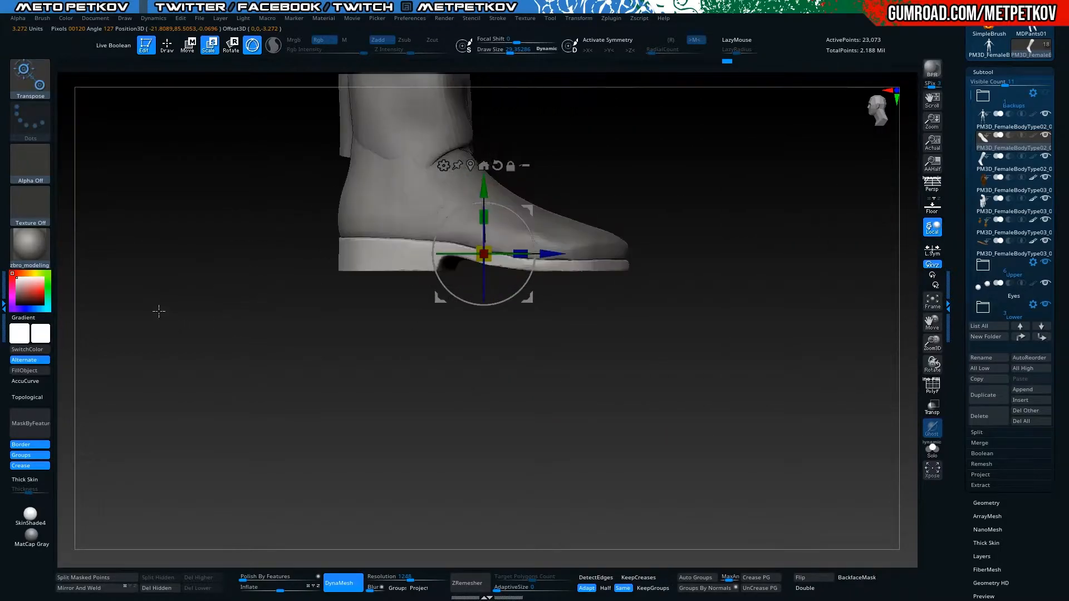
drag(179, 275, 489, 131)
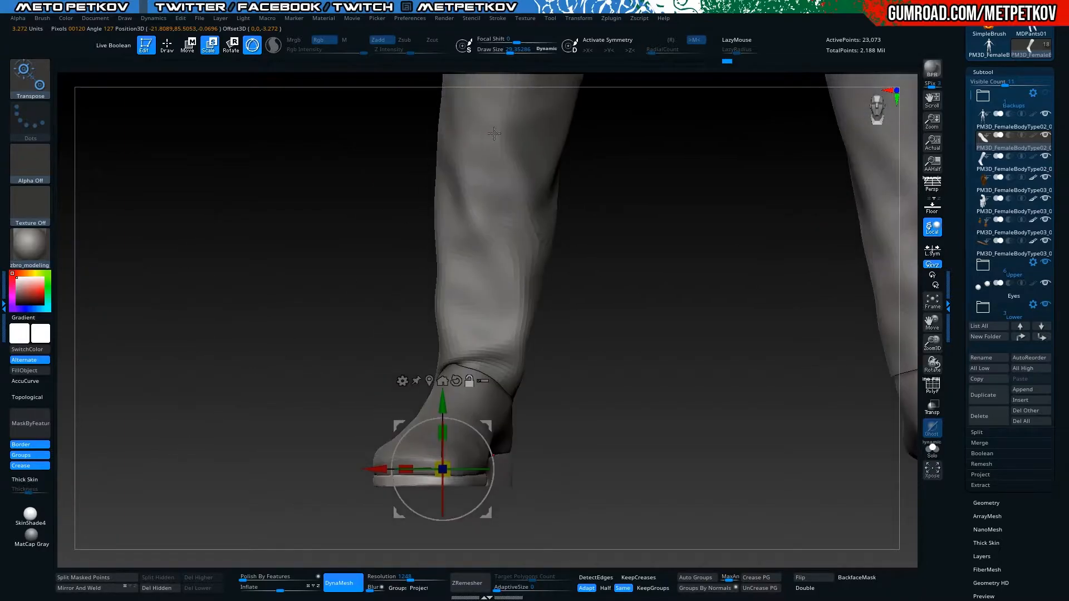
Switch to the pants subtool and inspect the legs from the front, both isolated and together with the figure
alt+click(481, 147)
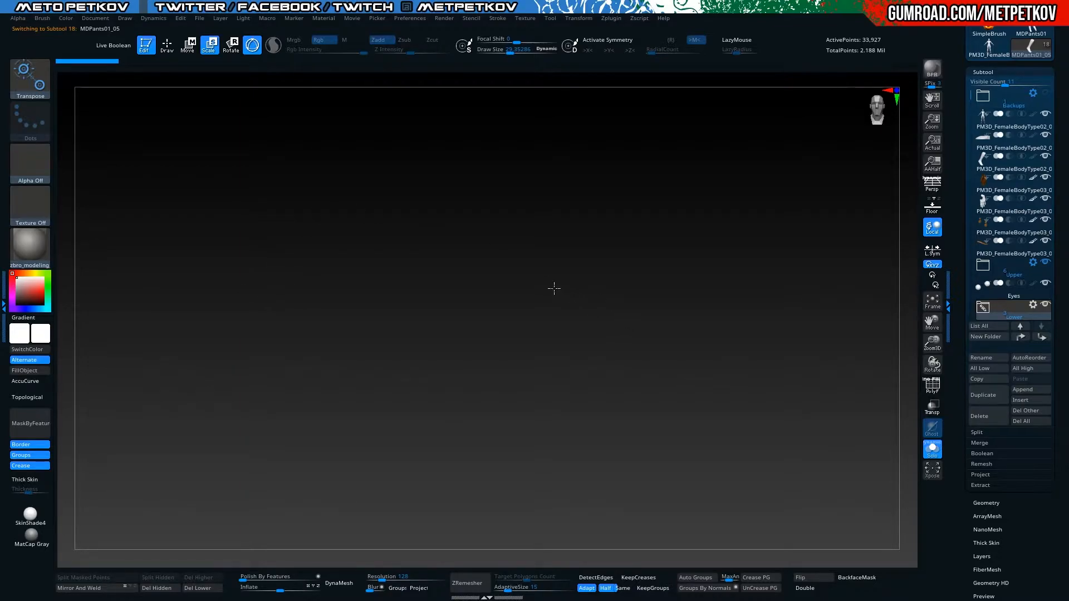
key(f)
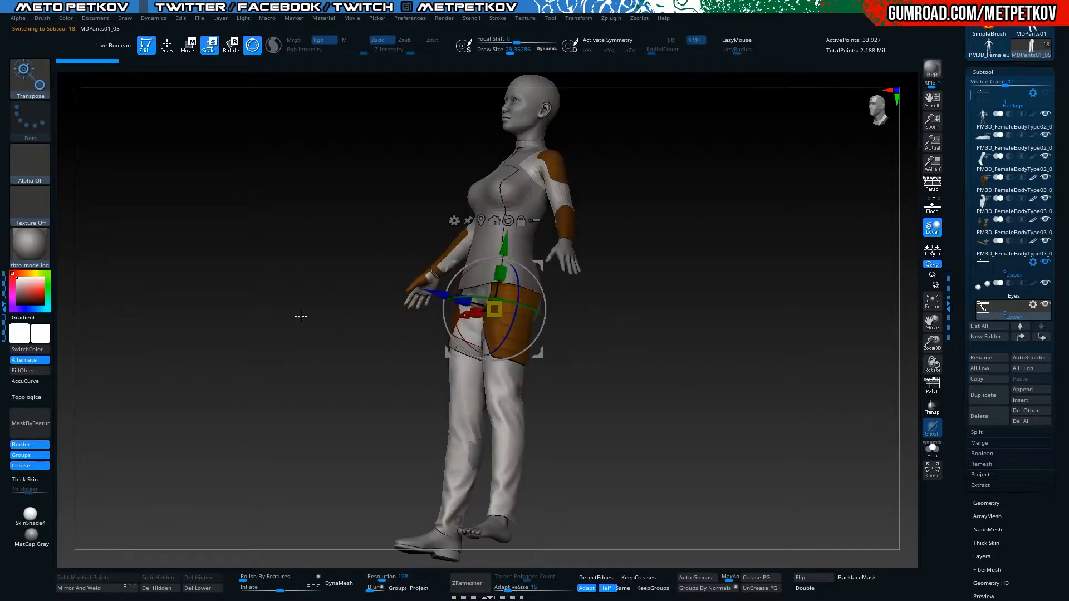
shift+drag(319, 318, 260, 401)
alt+drag(451, 436, 436, 310)
key(q)
click(433, 310)
key(alt+s)
key(alt+s)
key(w)
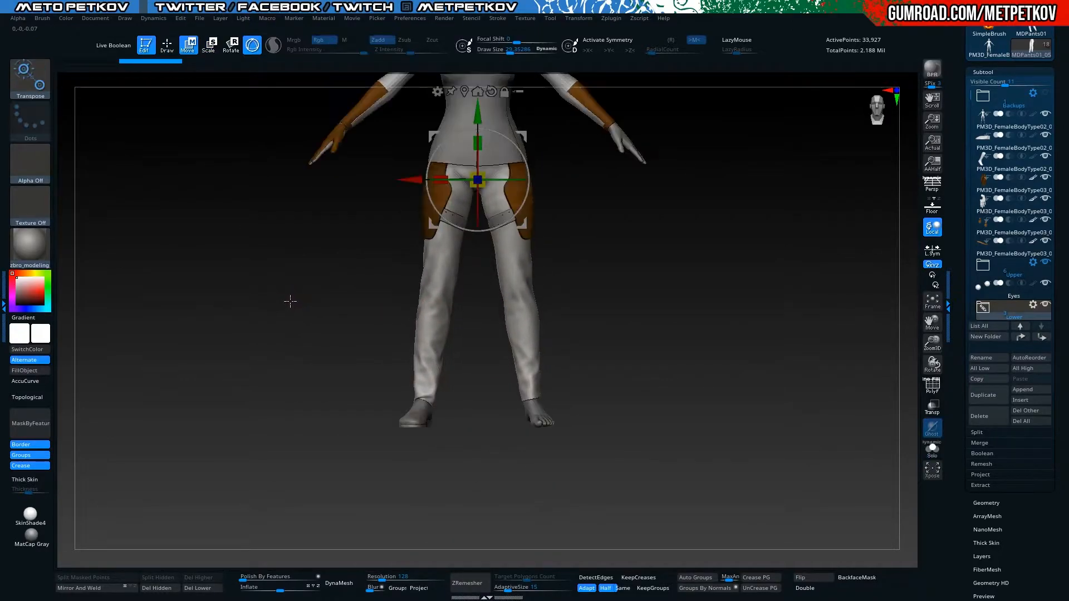
key(alt+s)
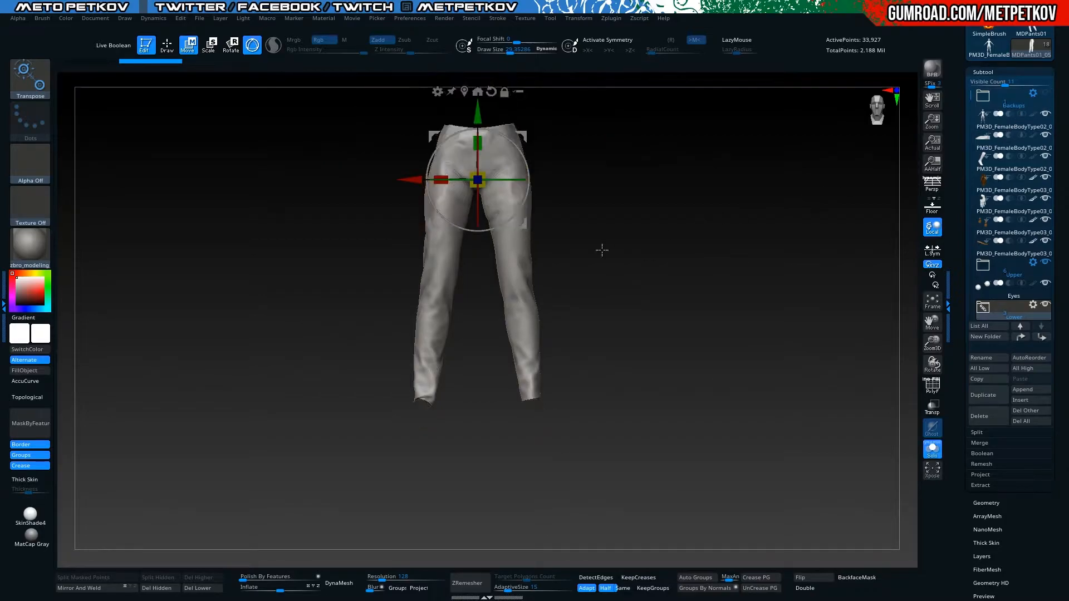
key(shift+f)
key(shift+f)
key(alt+s)
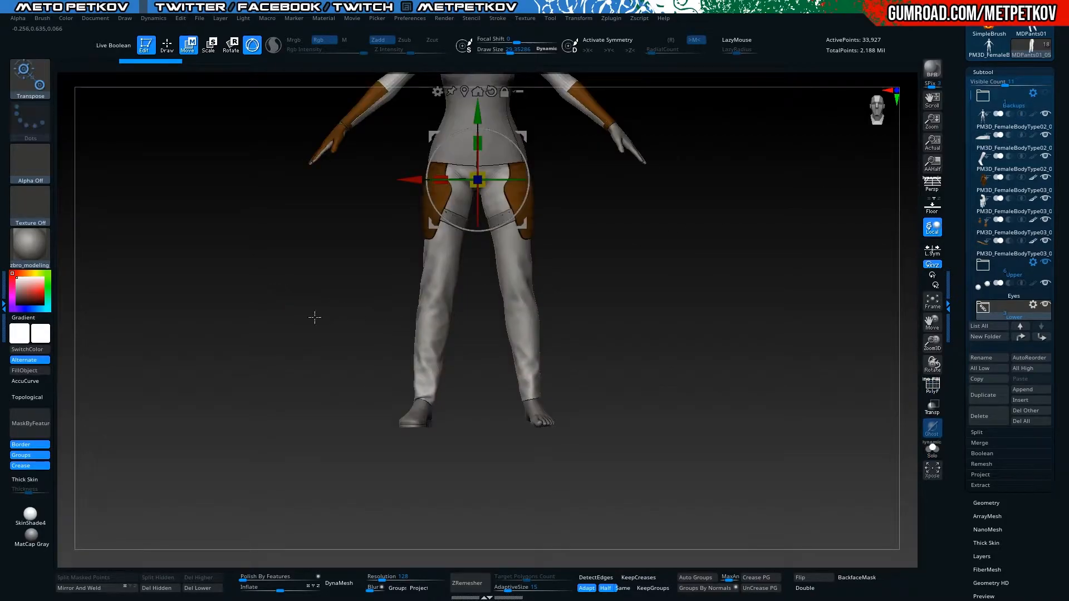
Turn on X symmetry and transparent display so the boot's top edge shows through the pants
ctrl+right_drag(282, 321, 365, 376)
key(x)
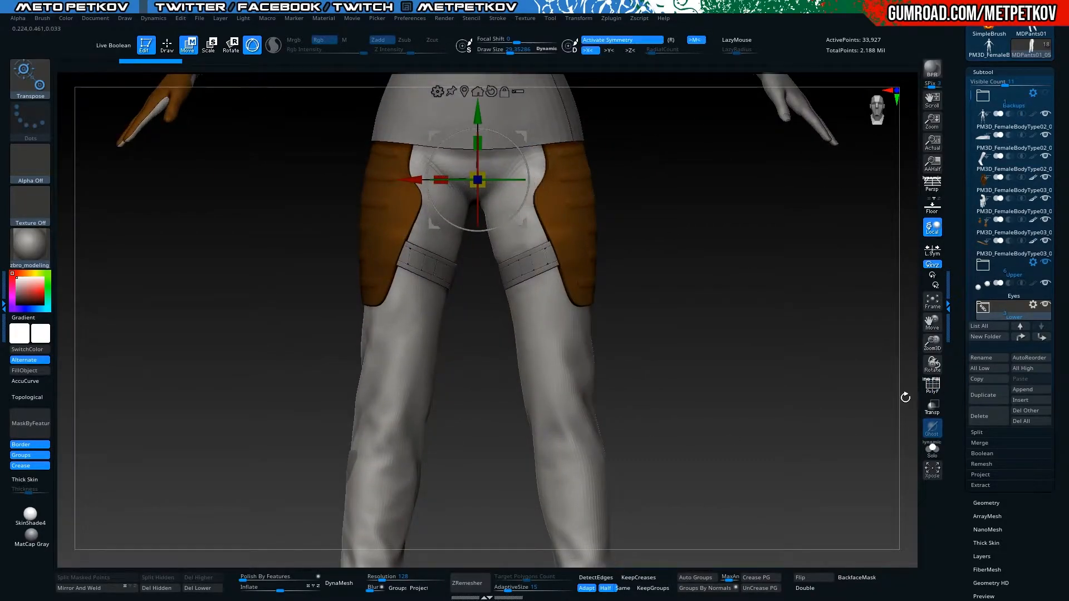
click(926, 411)
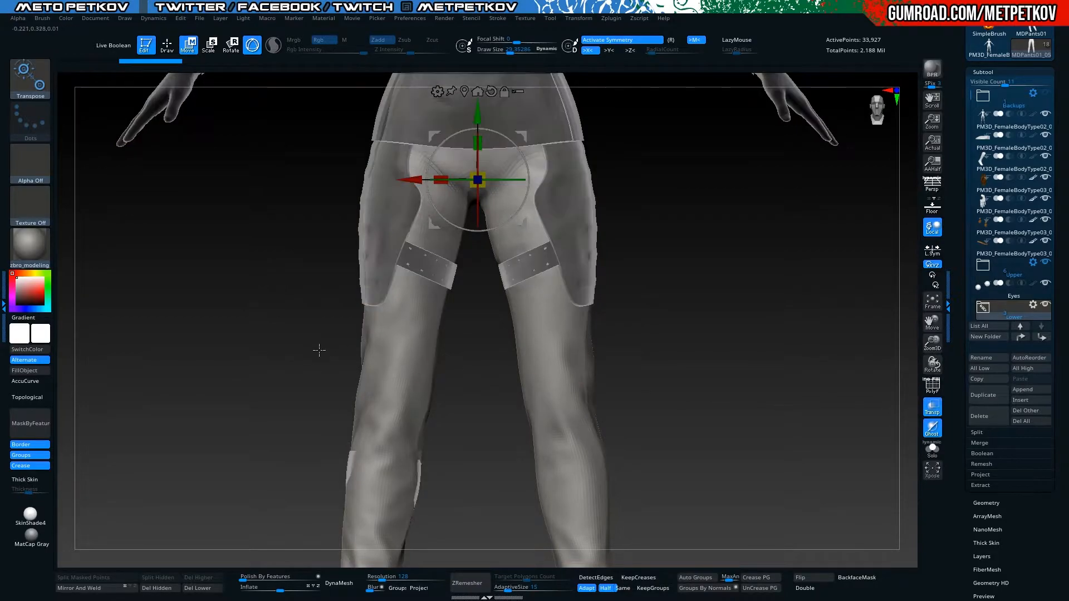
alt+right_drag(231, 394, 191, 240)
Try to slice both pant legs horizontally near the boot's top edge with SliceCurve
mouse_move(415, 323)
ctrl+shift+mouse_down()
mouse_move(108, 300)
mouse_move(319, 380)
mouse_move(697, 343)
ctrl+shift+mouse_up()
key(shift+f)
key(shift+f)
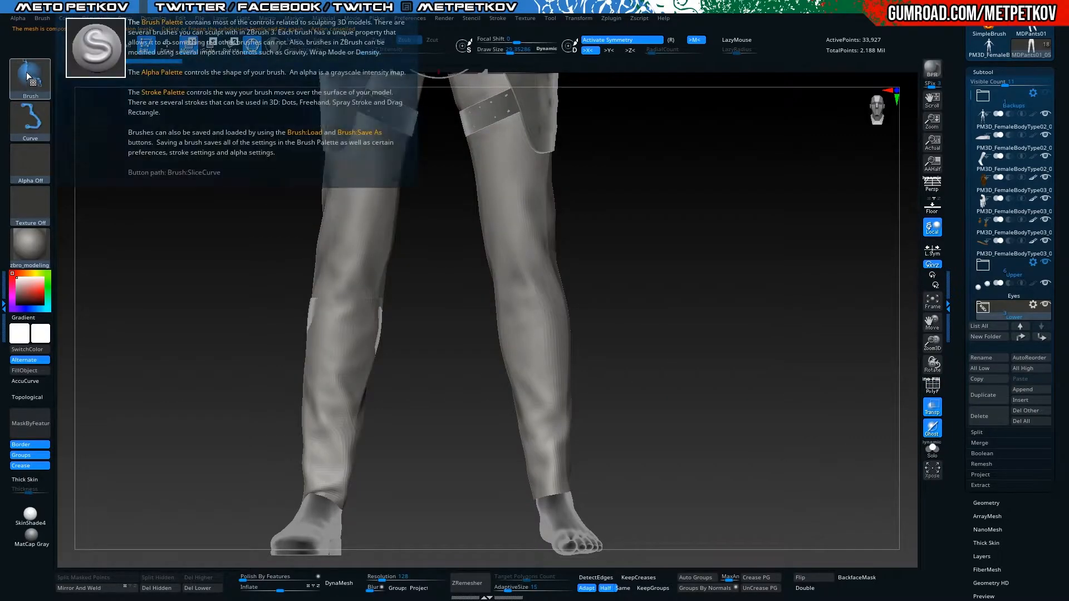
Hide the lower part of both pant legs below the boot's top edge with SelectLasso, and turn off transparent display
ctrl+shift+click(27, 72)
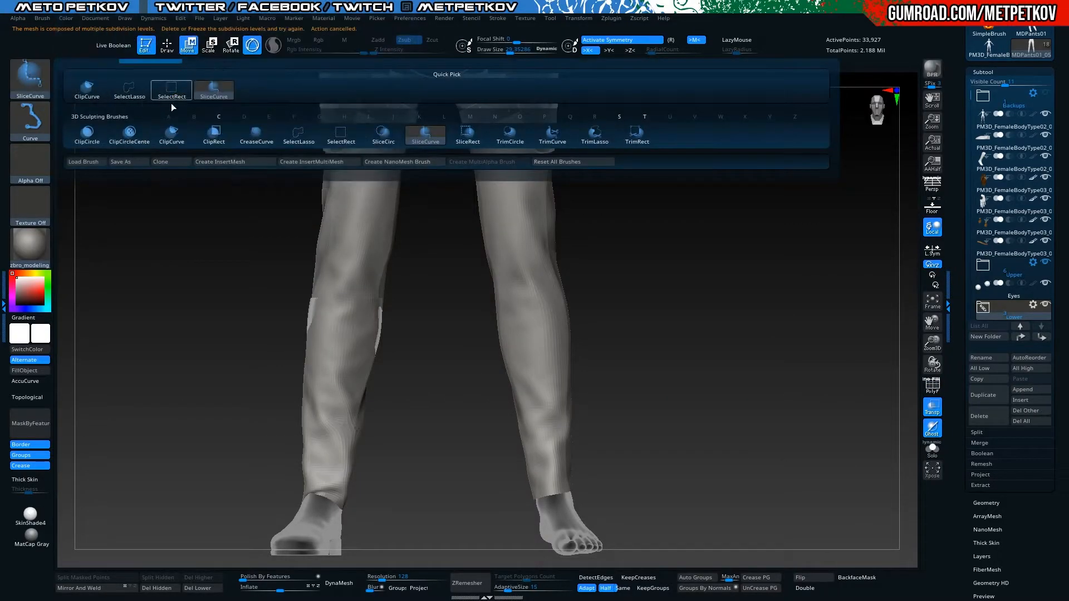
click(126, 93)
mouse_move(216, 384)
ctrl+shift+mouse_down()
mouse_move(275, 543)
mouse_move(425, 525)
mouse_move(470, 373)
mouse_move(467, 317)
mouse_move(414, 318)
ctrl+shift+mouse_up()
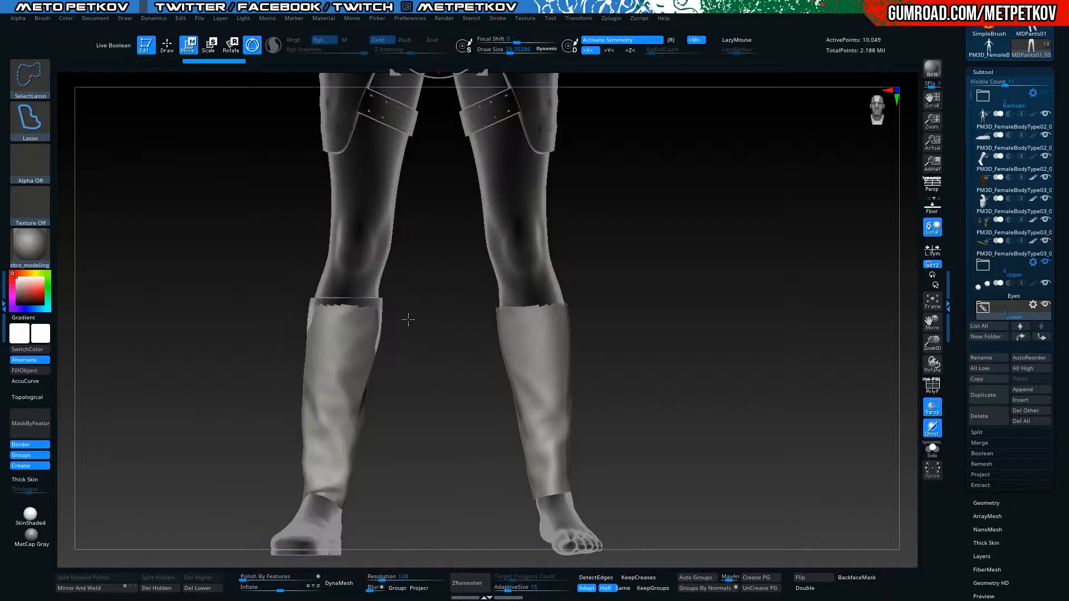
ctrl+shift+drag(166, 337, 150, 365)
key(alt+s)
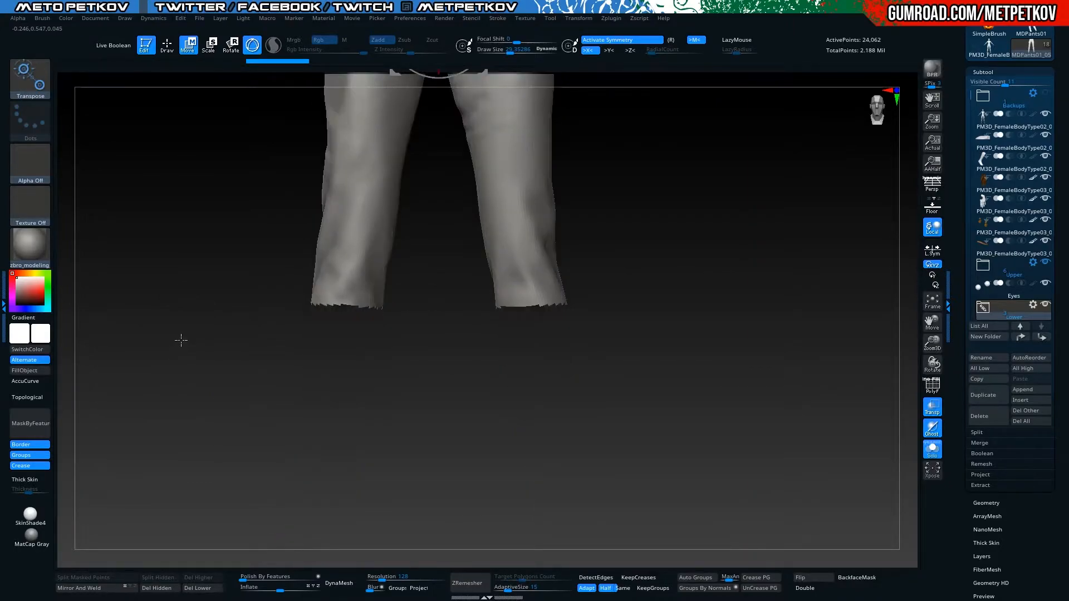
key(alt+s)
click(936, 413)
Select the leg shell again and return to sculpting mode
alt+drag(188, 332, 244, 276)
drag(167, 291, 290, 122)
alt+drag(304, 250, 114, 337)
drag(463, 394, 351, 229)
alt+click(370, 296)
key(q)
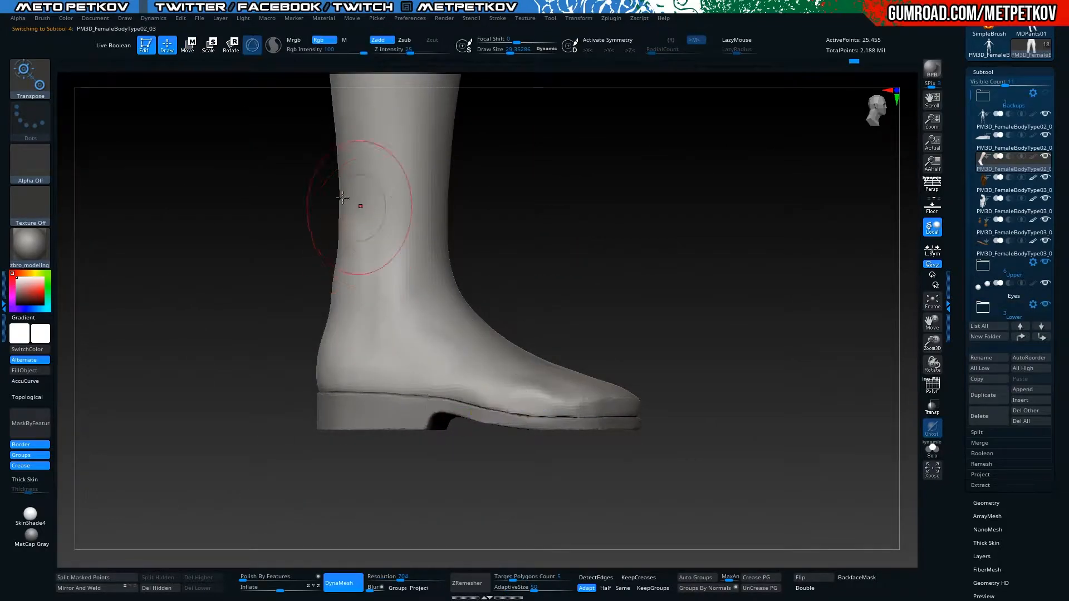
Adjust the back of the shell's ankle with the Move brush in side view
drag(307, 280, 237, 272)
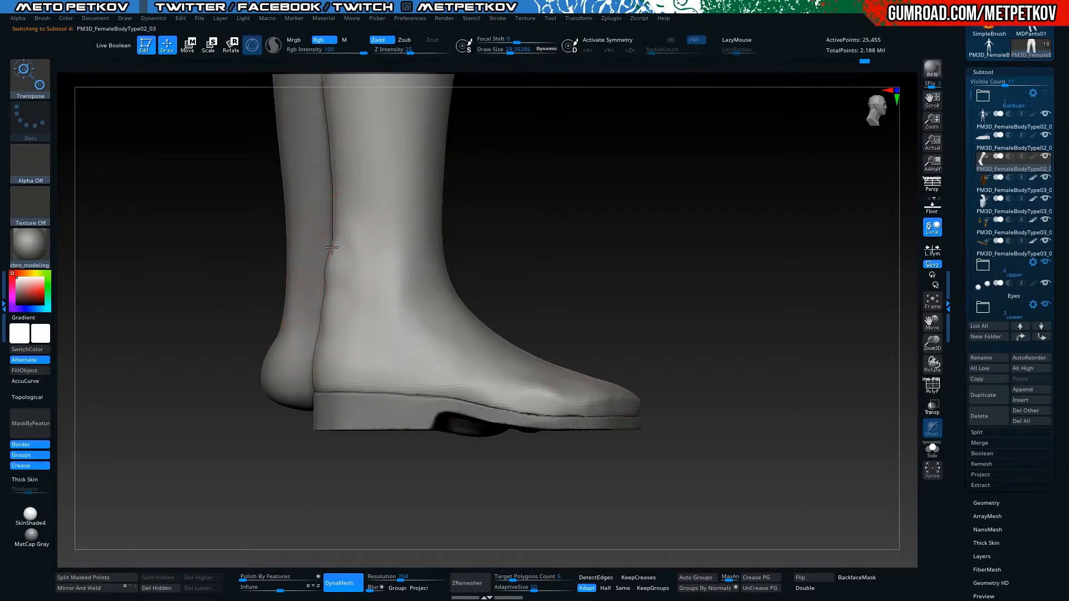
shift+drag(178, 277, 321, 230)
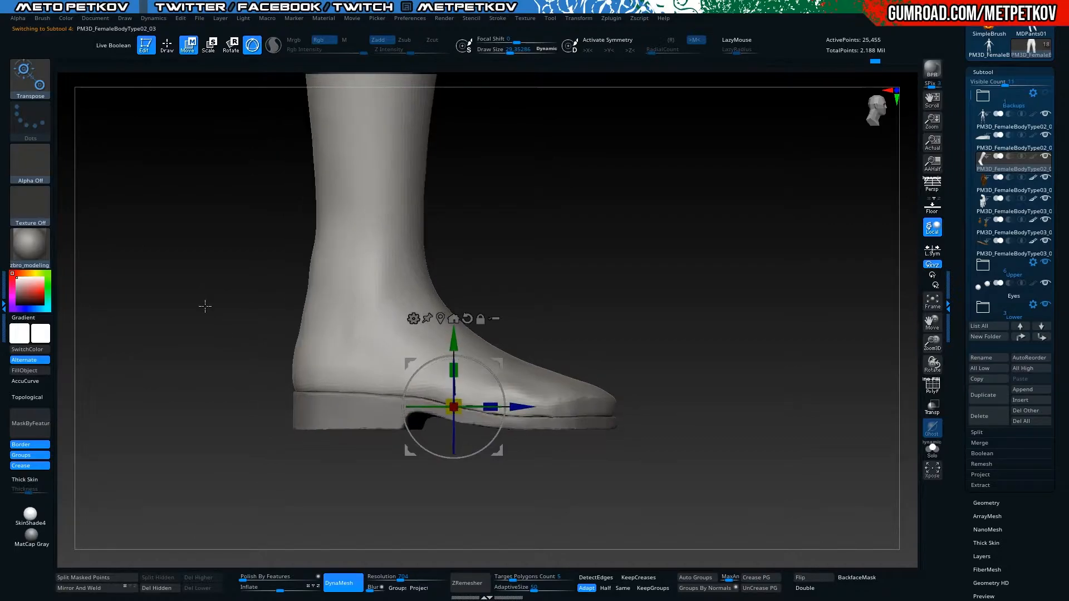
key(q)
mouse_move(174, 200)
mouse_down()
mouse_move(191, 255)
mouse_move(209, 256)
mouse_up()
drag(311, 246, 309, 273)
shift+drag(194, 433, 148, 275)
click(141, 279)
Slice a wide rounded heel section into the leg shell with SliceCirc and show its polygroups
key(shift+f)
key(shift+f)
ctrl+shift+click(31, 78)
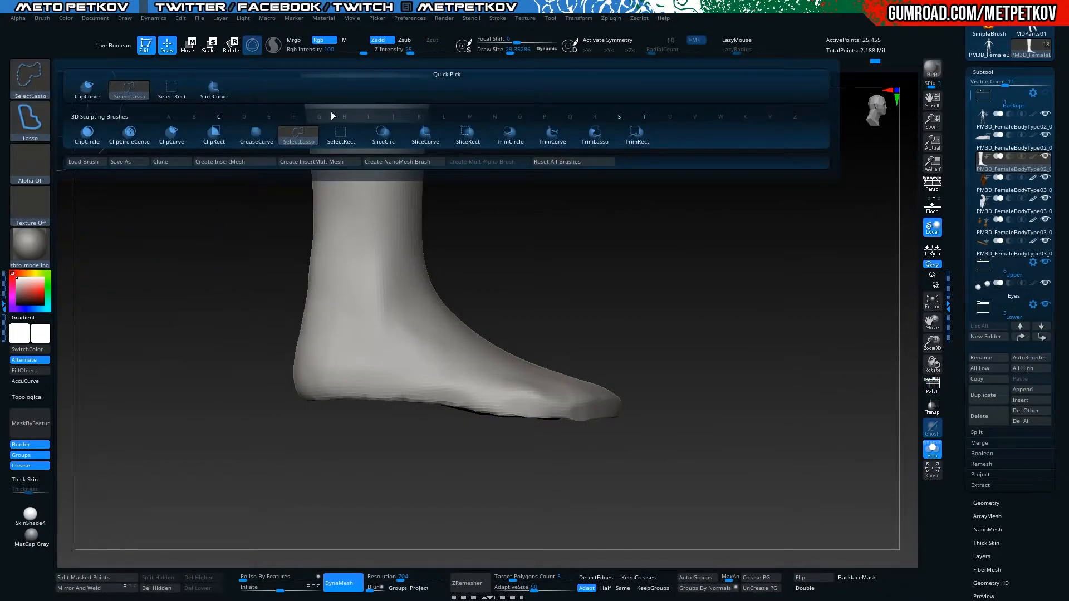
ctrl+shift+click(29, 75)
click(206, 379)
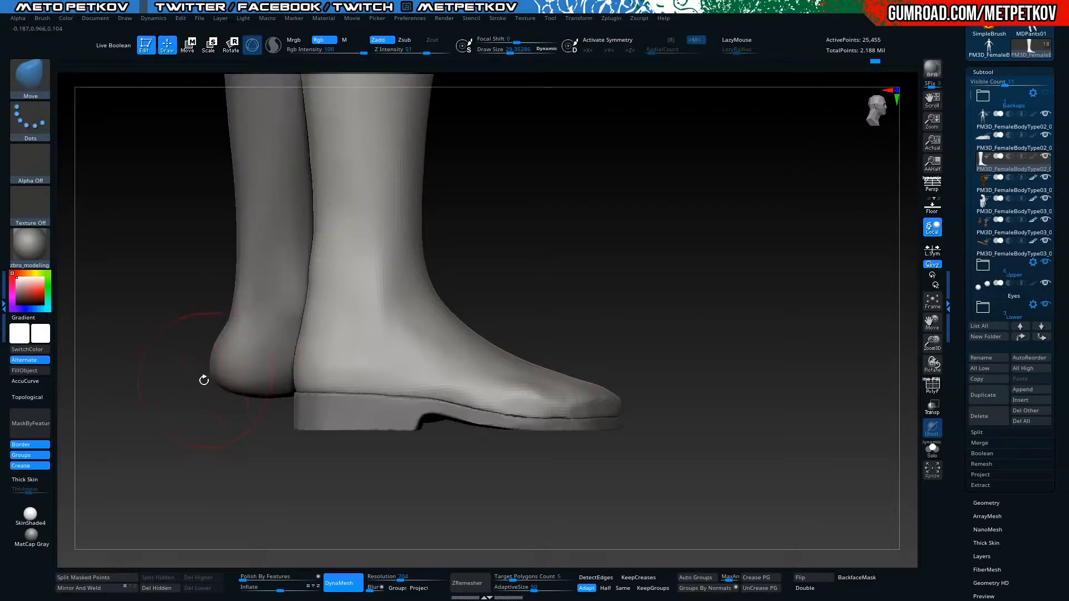
click(172, 408)
mouse_move(191, 318)
ctrl+shift+mouse_down()
mouse_move(296, 392)
mouse_move(275, 432)
mouse_move(366, 482)
mouse_move(385, 527)
ctrl+shift+mouse_up()
click(219, 393)
key(shift+f)
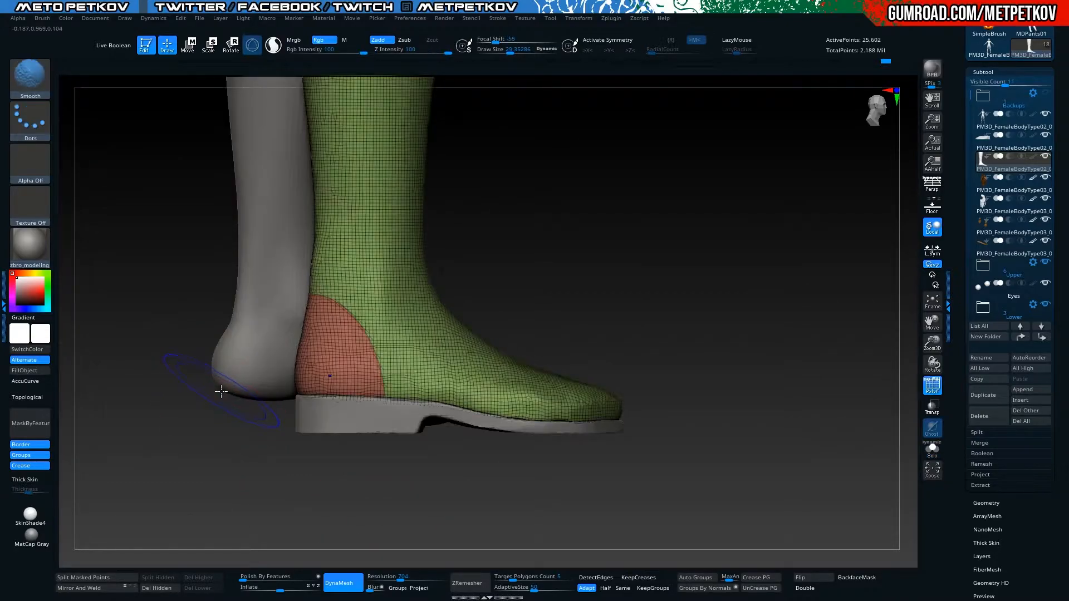
Examine the sliced heel group from behind against the whole figure, toggling the polygroup display
drag(164, 375, 106, 373)
alt+drag(135, 433, 407, 461)
key(shift+f)
click(933, 385)
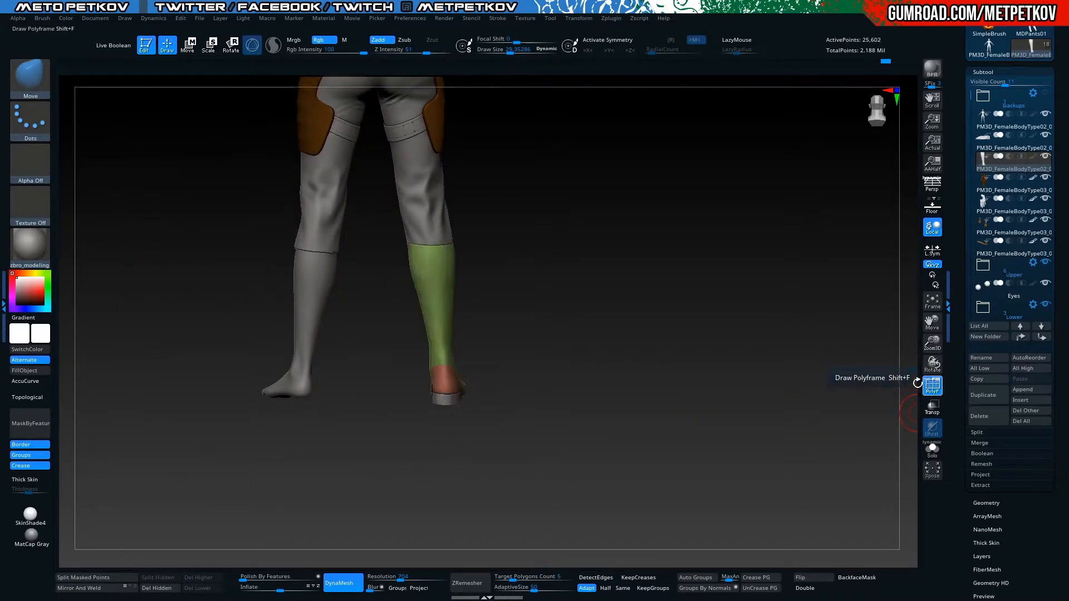
alt+drag(128, 386, 179, 414)
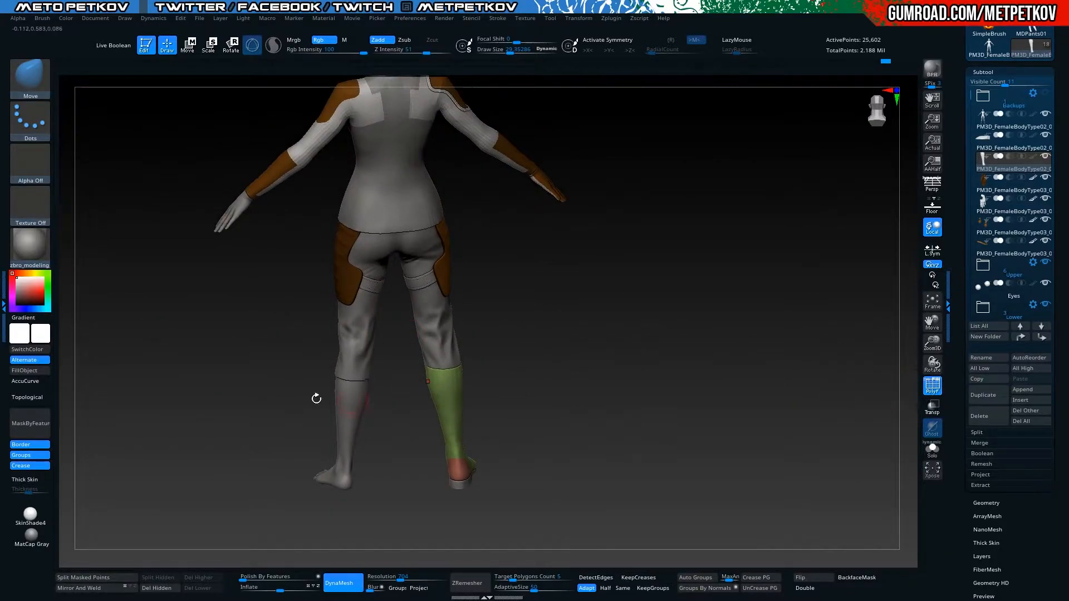
drag(199, 338, 220, 385)
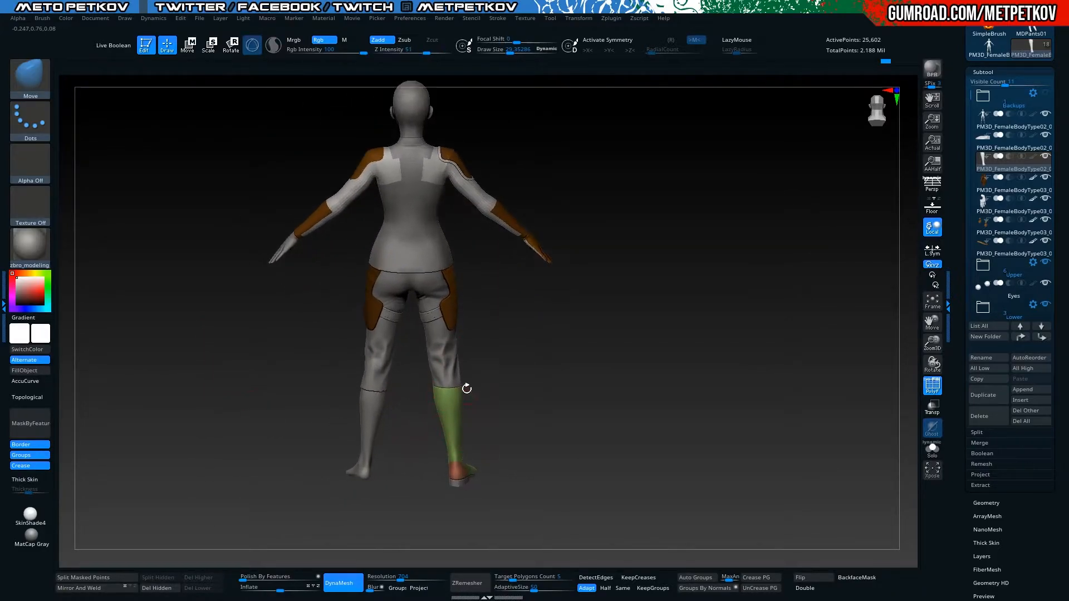
click(931, 384)
Undo the wide heel slice and cut a narrower elliptical heel section into the shell with SliceCirc
alt+drag(799, 420, 654, 367)
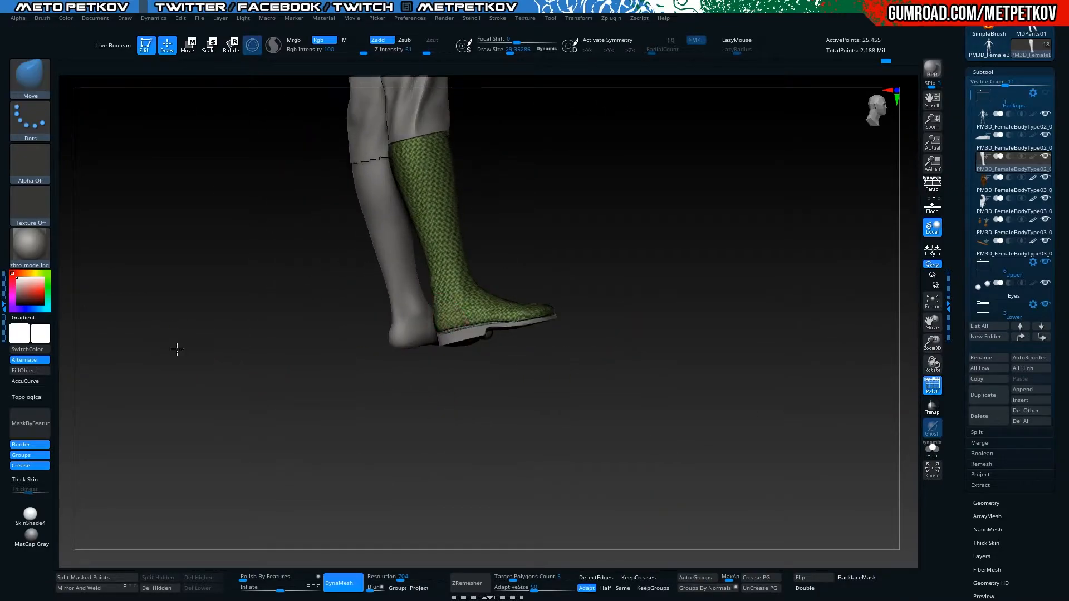
shift+drag(176, 351, 175, 337)
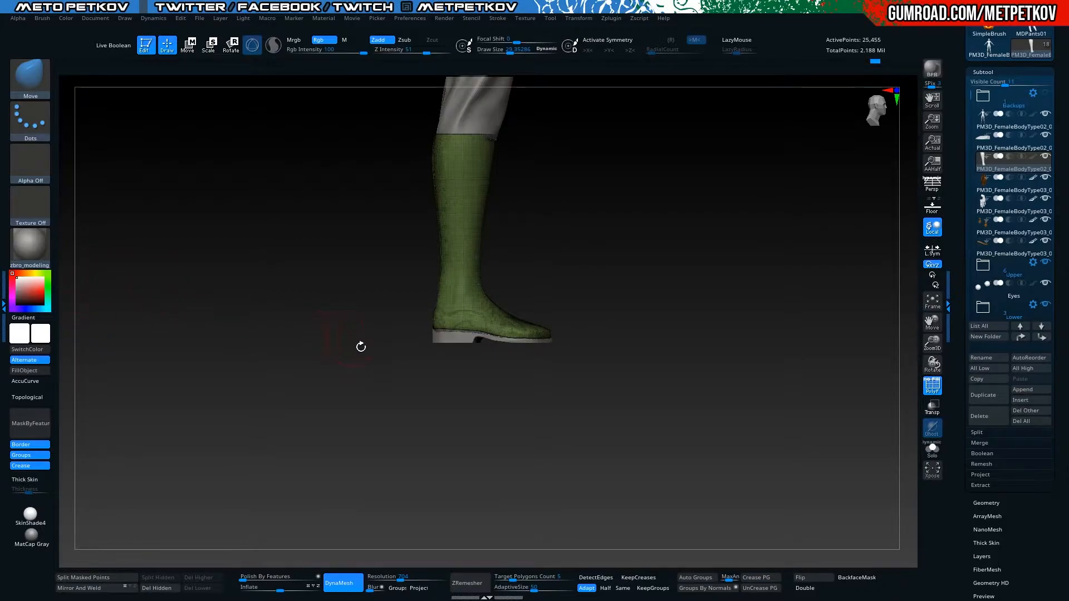
alt+drag(388, 372, 499, 410)
drag(373, 408, 380, 416)
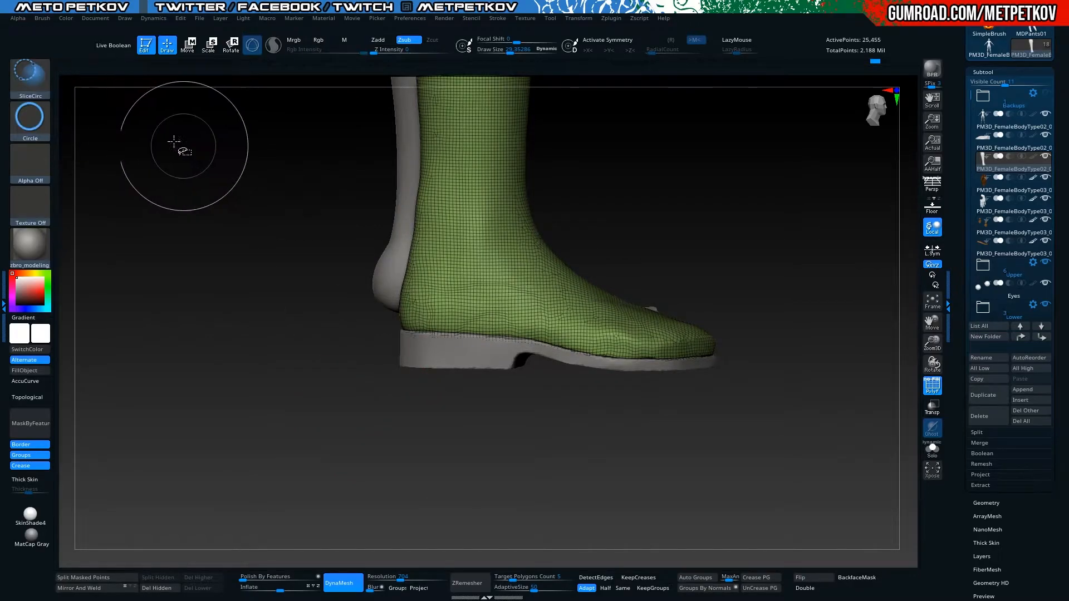
ctrl+shift+click(24, 115)
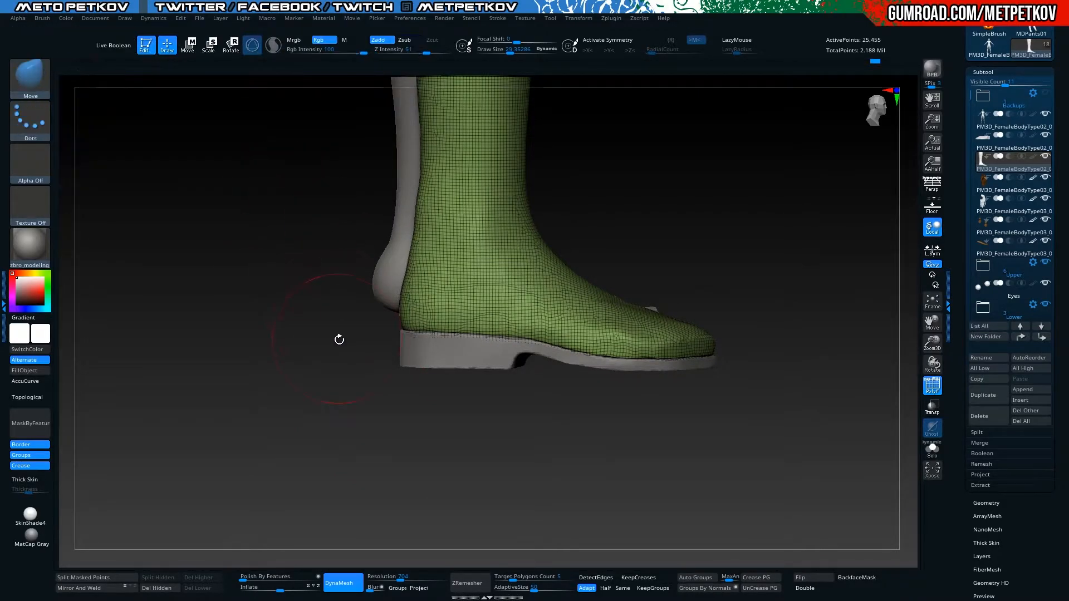
mouse_move(322, 309)
ctrl+shift+mouse_down()
mouse_move(358, 349)
mouse_move(453, 369)
mouse_move(436, 383)
mouse_move(452, 382)
ctrl+shift+mouse_up()
mouse_move(424, 424)
mouse_down()
mouse_move(539, 436)
mouse_move(417, 429)
mouse_up()
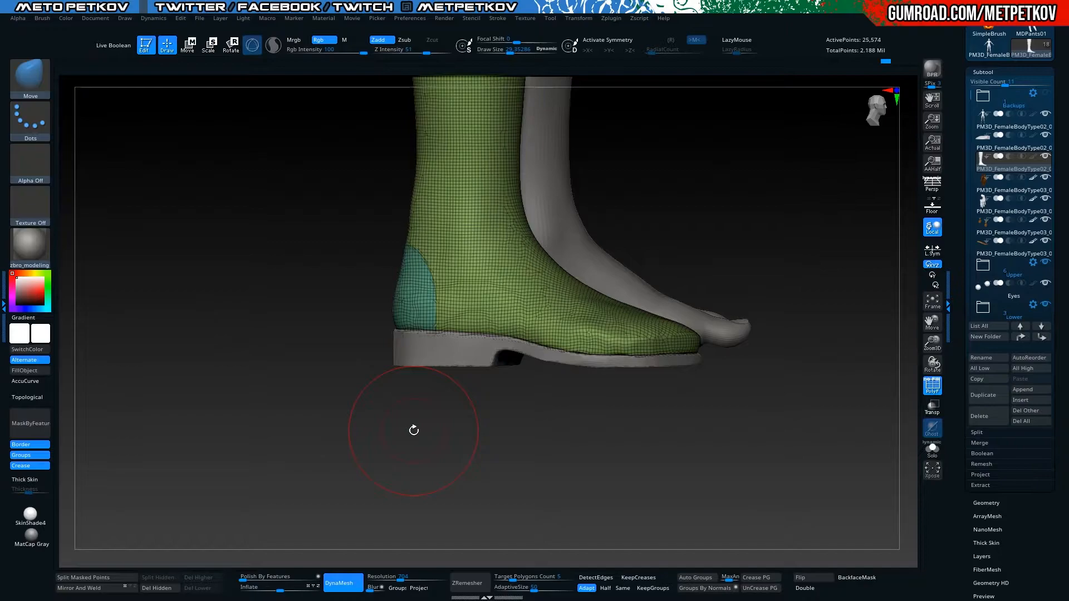
Isolate the heel polygroup and split the hidden rest of the shell into a separate subtool
drag(176, 280, 198, 288)
drag(257, 324, 167, 557)
ctrl+shift+click(398, 348)
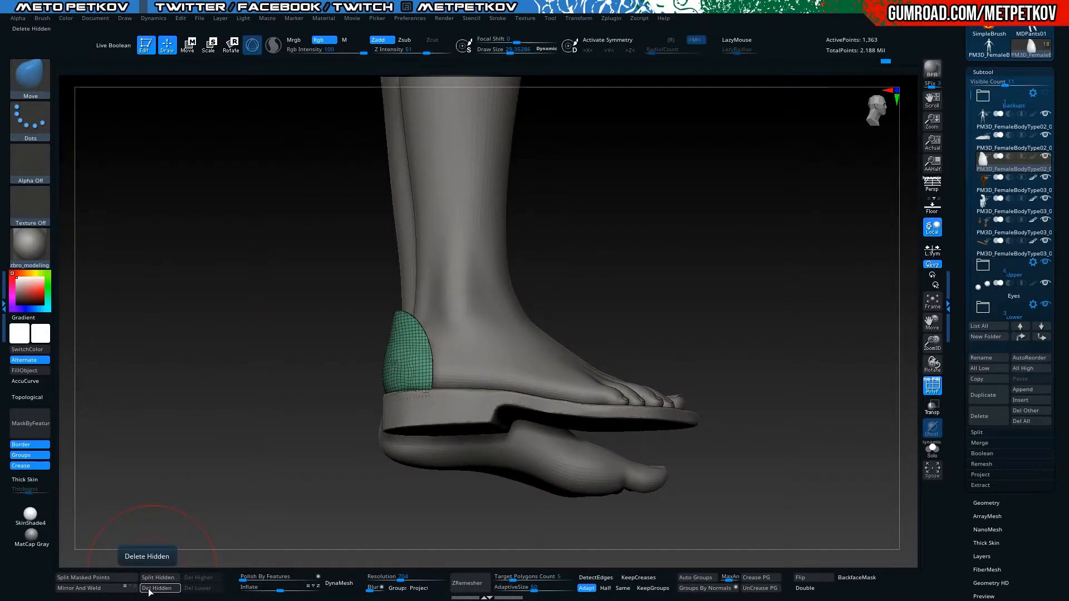
click(151, 579)
shift+drag(195, 301, 239, 370)
scroll(394, 365, up, 3)
alt+drag(239, 370, 245, 267)
alt+drag(224, 316, 243, 356)
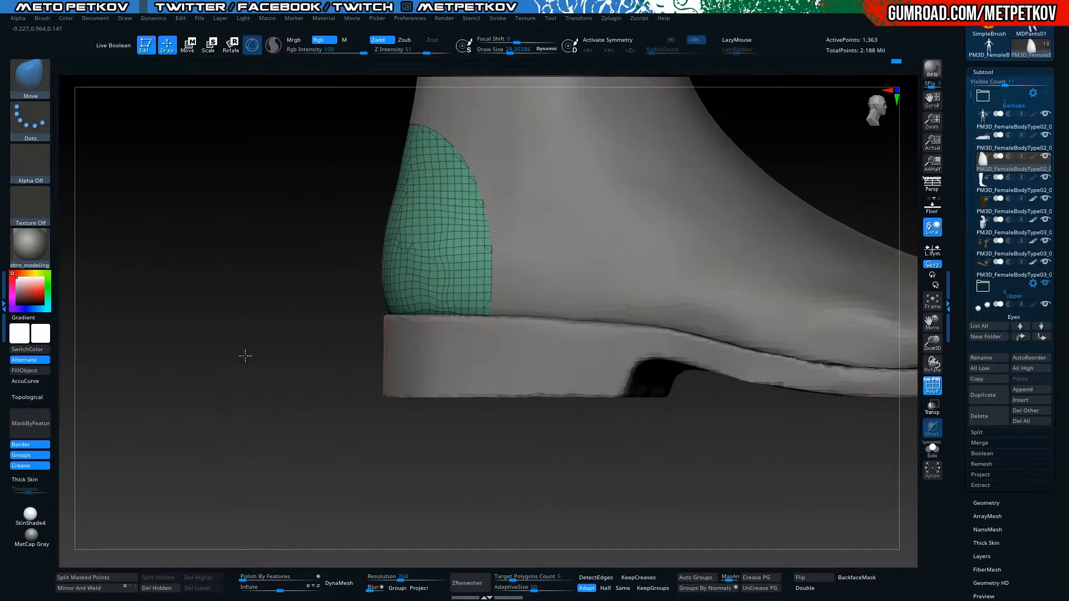
Choose the SliceCurve brush and check the heel patch's lower edge in isolation and against the sole
ctrl+shift+click(243, 356)
ctrl+shift+click(31, 78)
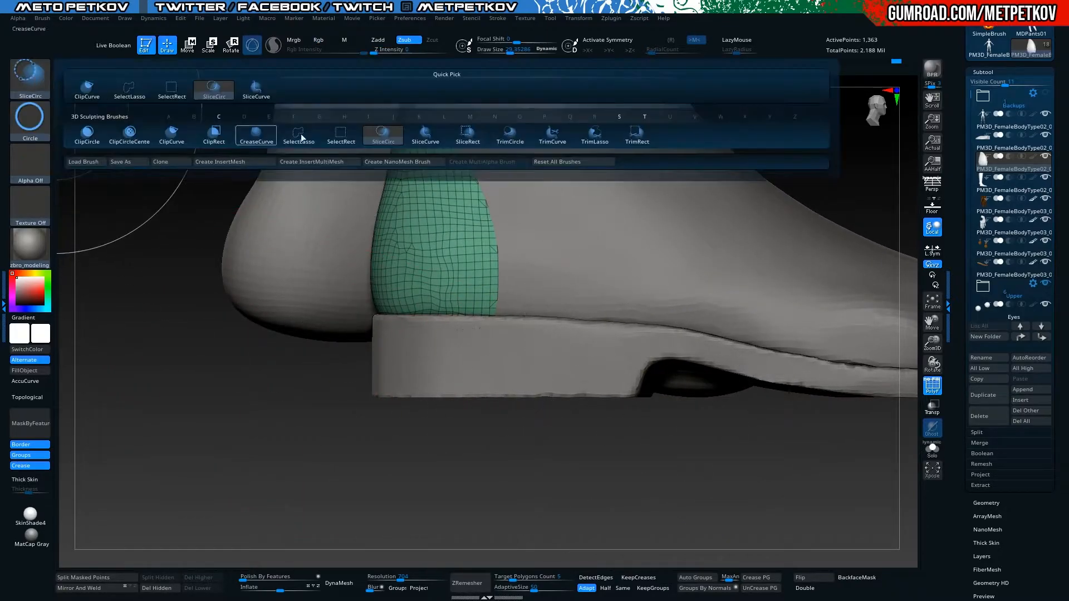
ctrl+shift+click(427, 138)
key(shift+s)
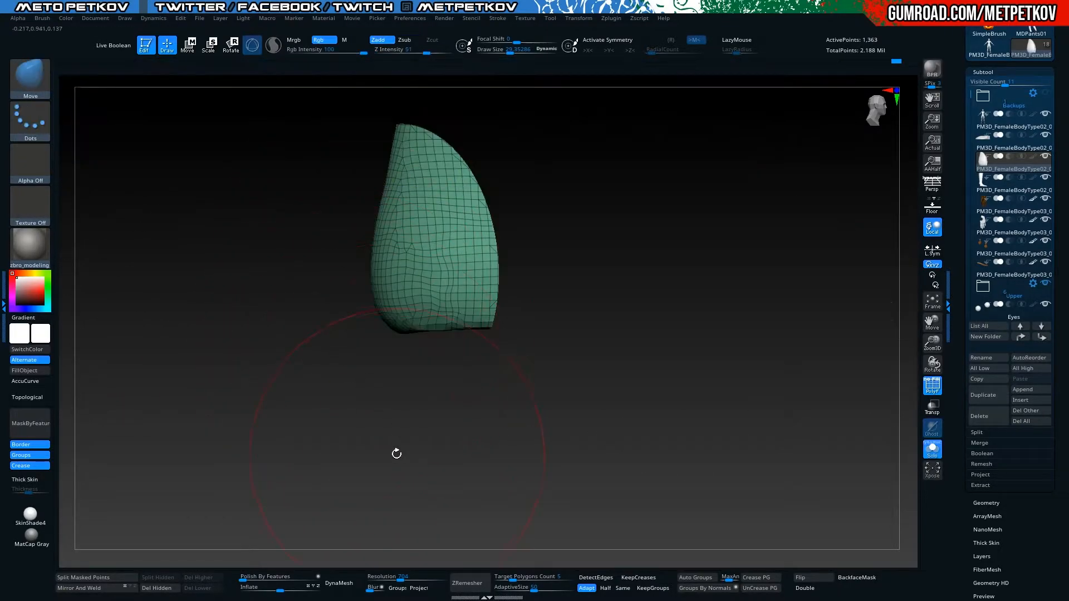
drag(397, 455, 397, 449)
key(shift+s)
drag(287, 380, 305, 390)
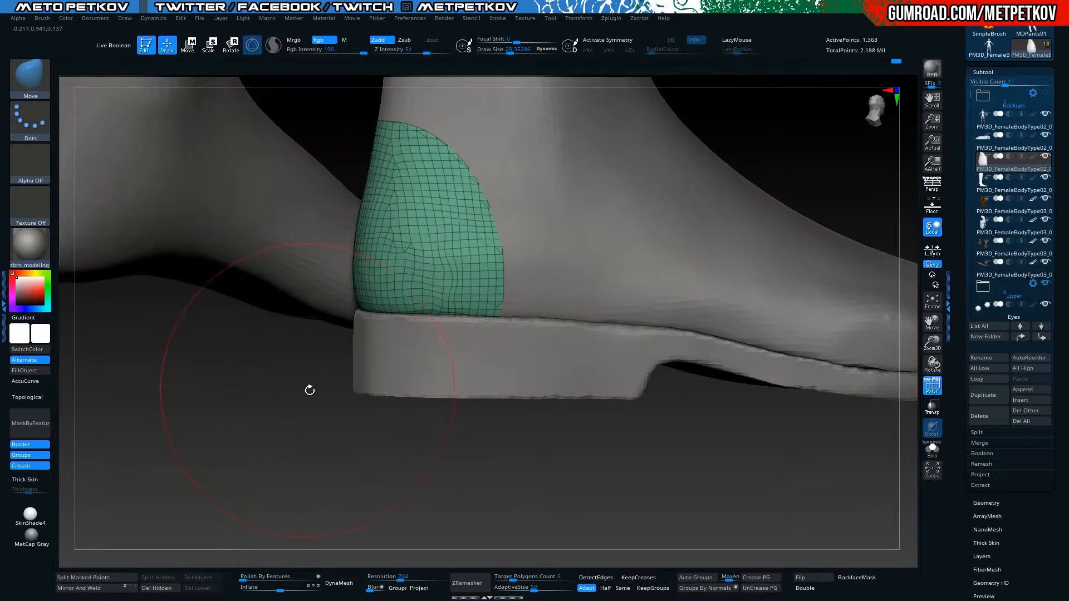
Try slicing the heel patch along the sole's top edge with SliceCurve, check it in isolation, and undo the cut
mouse_move(711, 398)
ctrl+shift+mouse_down()
mouse_move(104, 399)
mouse_move(121, 304)
mouse_move(132, 342)
mouse_move(128, 301)
ctrl+shift+mouse_up()
mouse_move(738, 345)
alt+mouse_down()
mouse_move(174, 422)
mouse_move(258, 367)
mouse_move(462, 361)
alt+mouse_up()
alt+drag(123, 485, 256, 478)
click(930, 143)
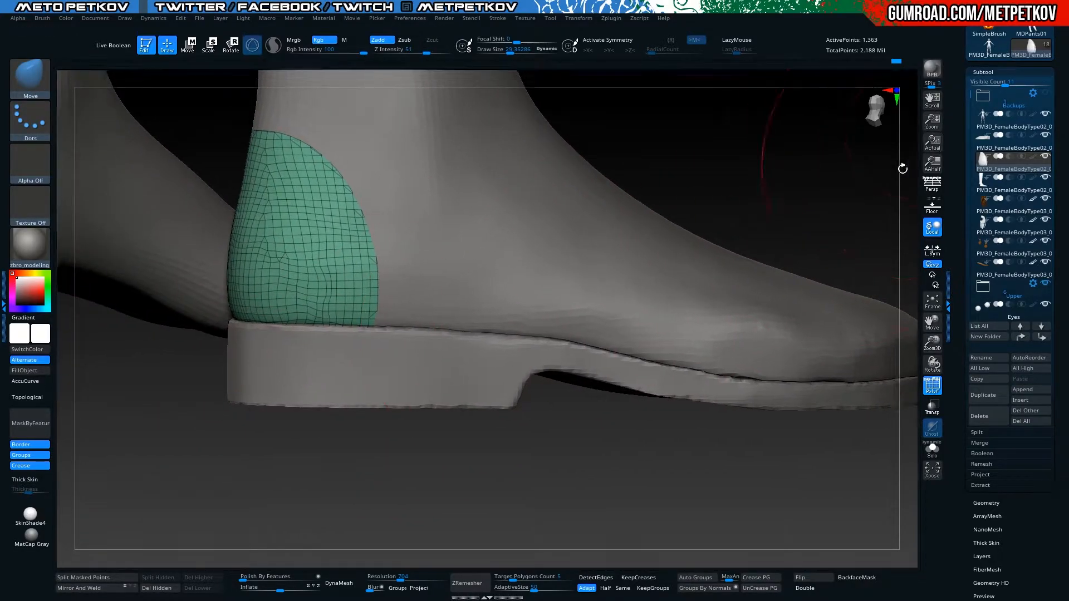
key(shift+s)
key(shift+f)
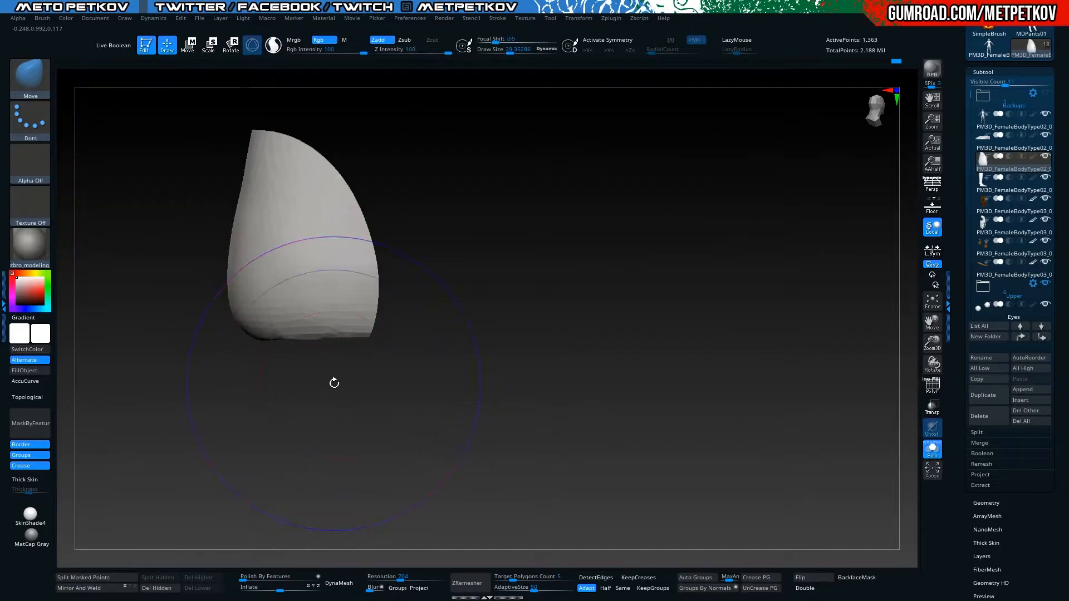
key(shift+f)
key(shift+s)
key(ctrl+shift)
mouse_move(563, 418)
ctrl+shift+mouse_down()
mouse_move(221, 417)
mouse_move(92, 389)
mouse_move(97, 300)
ctrl+shift+mouse_up()
drag(123, 393, 143, 363)
key(ctrl+z)
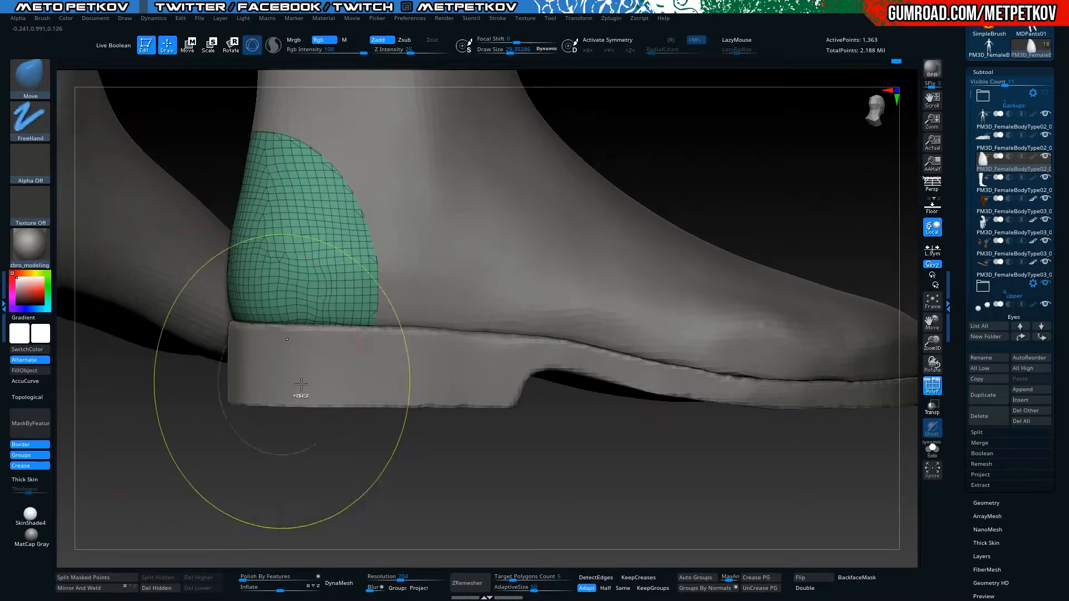
Slice the heel patch just above the sole's top edge and delete the hidden lower strip
mouse_move(585, 447)
ctrl+shift+mouse_down()
mouse_move(210, 440)
mouse_move(143, 374)
mouse_move(129, 304)
ctrl+shift+mouse_up()
mouse_move(162, 442)
mouse_down()
mouse_move(148, 437)
mouse_move(263, 429)
mouse_up()
drag(428, 468, 410, 444)
click(156, 592)
drag(319, 441, 410, 441)
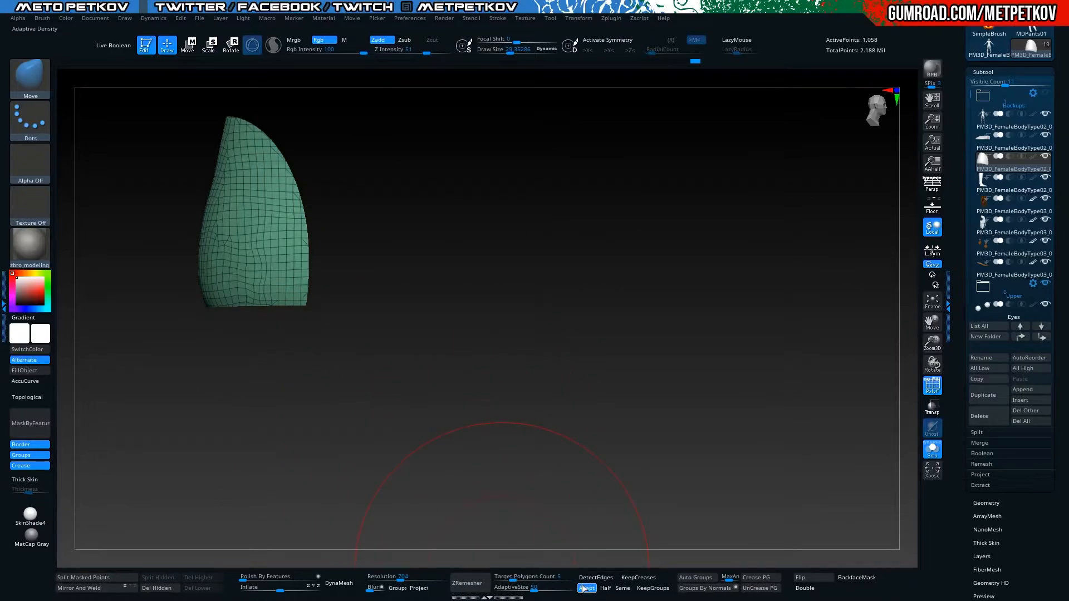
Remesh the isolated heel patch with ZRemesher using the Same polygon count option and an adaptive size of 0
click(622, 588)
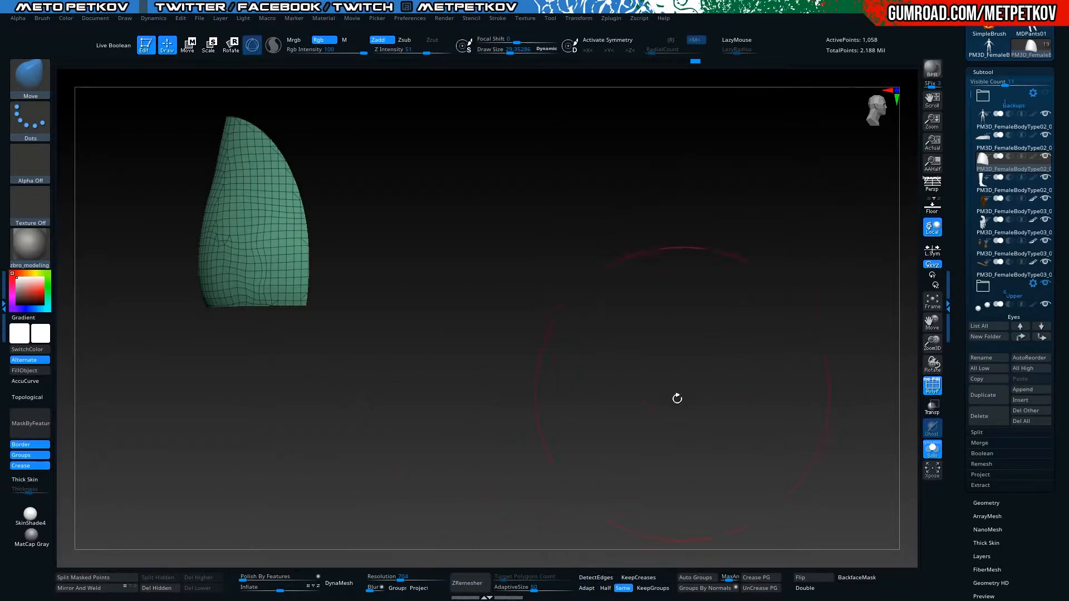
drag(507, 588, 471, 593)
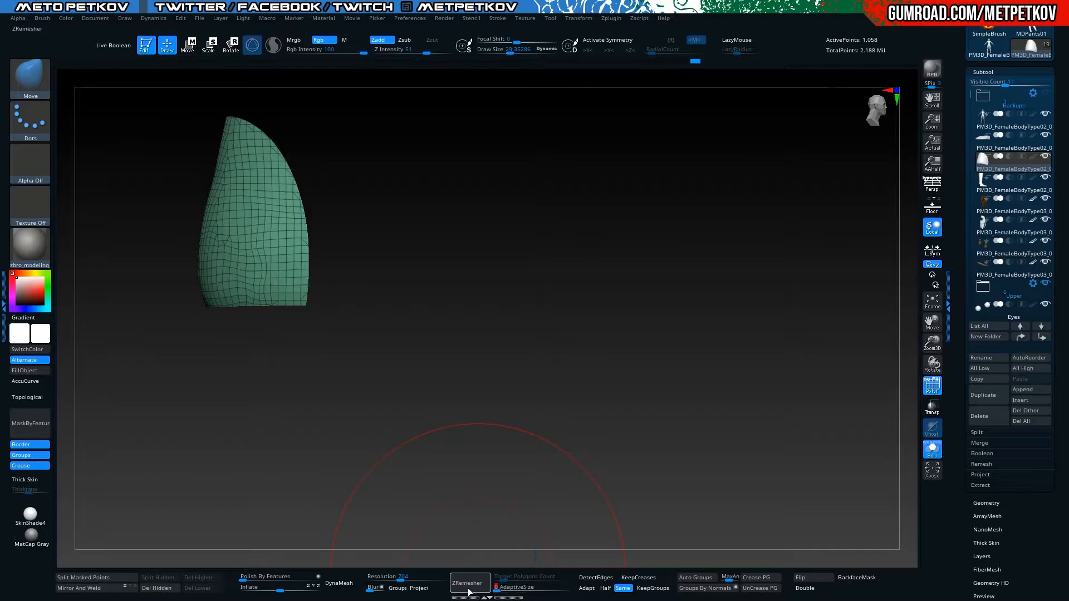
click(471, 591)
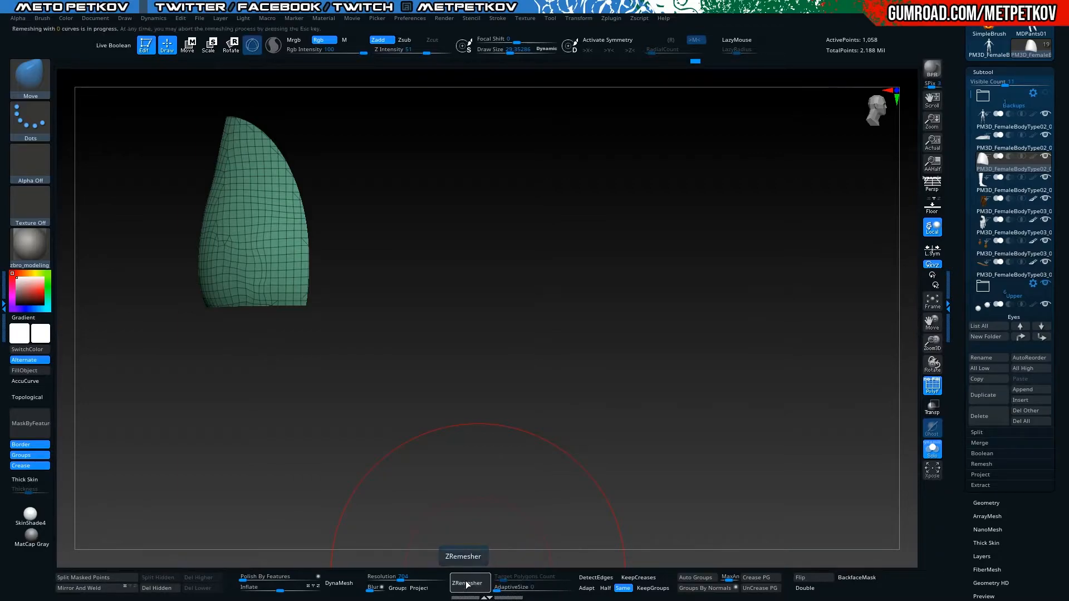
drag(167, 406, 220, 393)
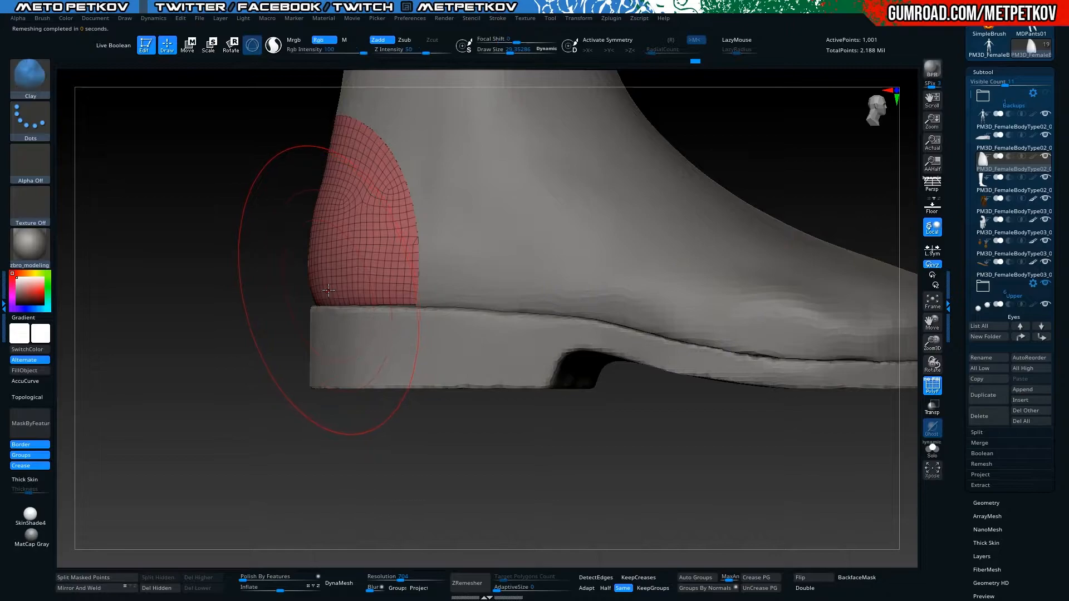
Fit the heel patch's lower edge to the top of the sole with the Move brush at a draw size of about 18.9
key(b)
key(s)
key(t)
mouse_move(265, 272)
alt+mouse_down()
mouse_move(207, 295)
mouse_move(436, 326)
alt+mouse_up()
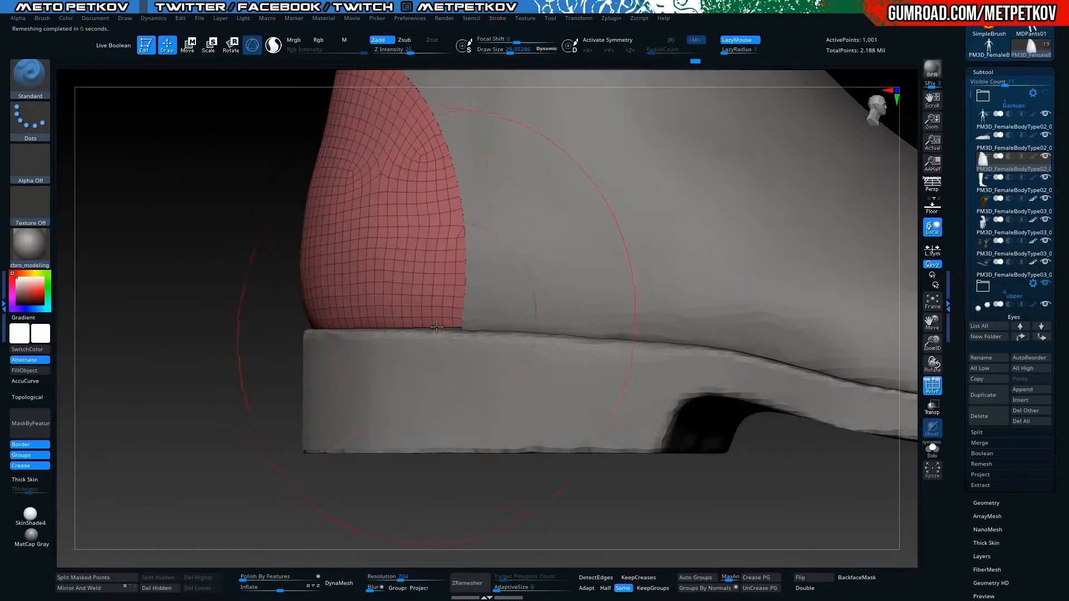
key(b)
key(m)
key(v)
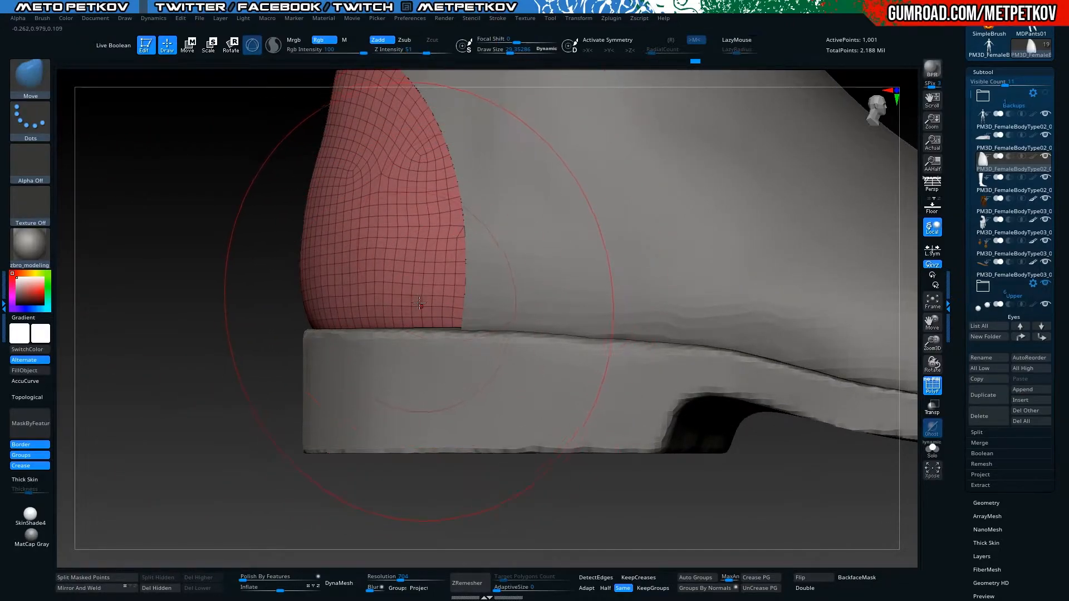
key(space)
drag(444, 301, 428, 301)
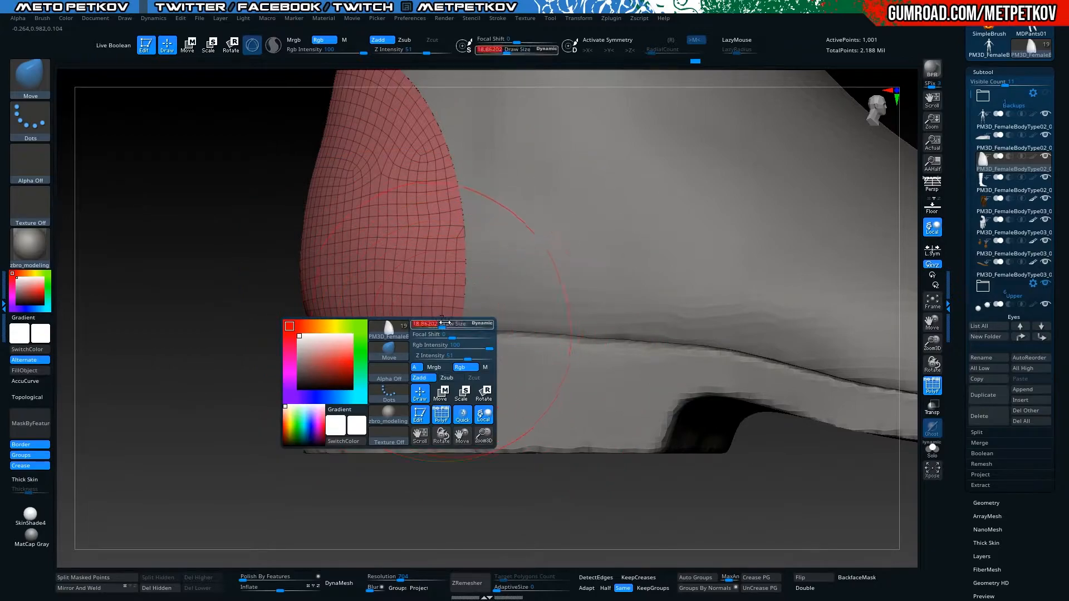
mouse_move(455, 327)
right_down()
mouse_move(268, 375)
mouse_move(307, 342)
right_up()
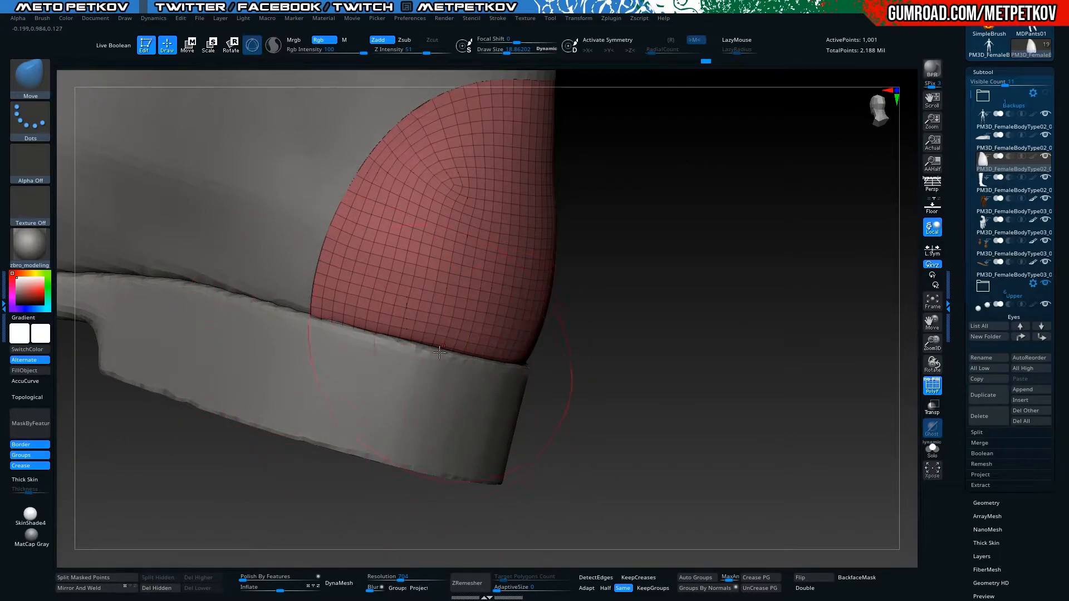
right_drag(636, 443, 578, 359)
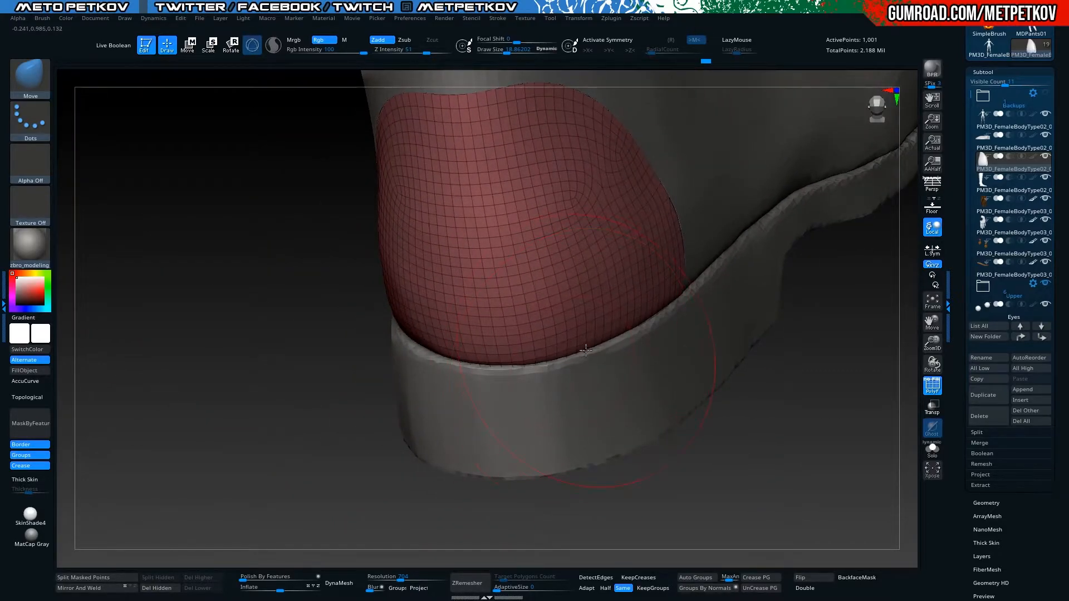
right_drag(286, 351, 446, 341)
right_drag(647, 430, 356, 373)
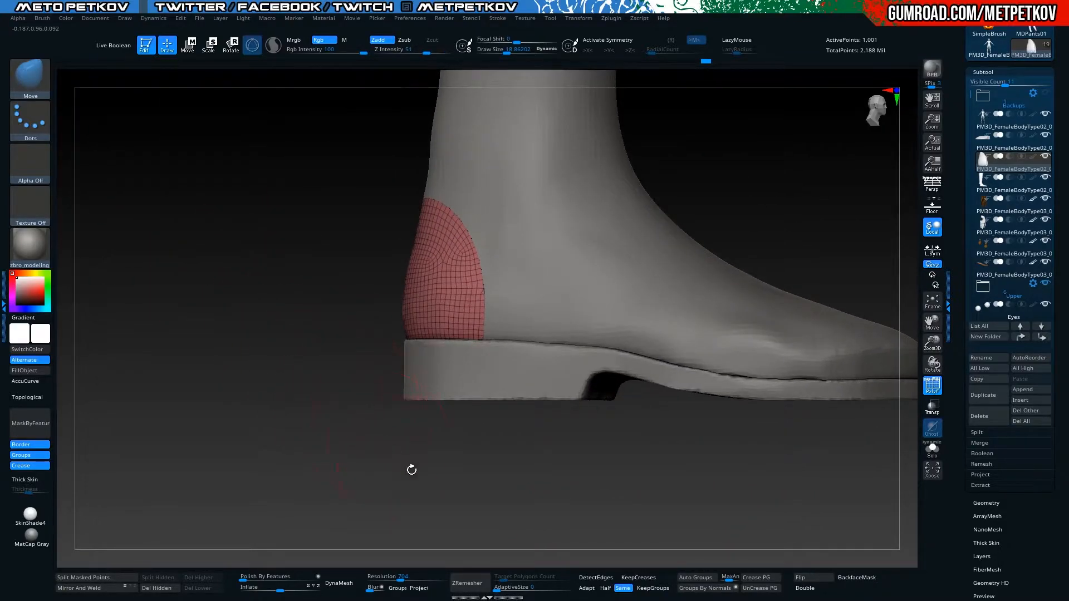
ctrl+right_drag(283, 341, 356, 384)
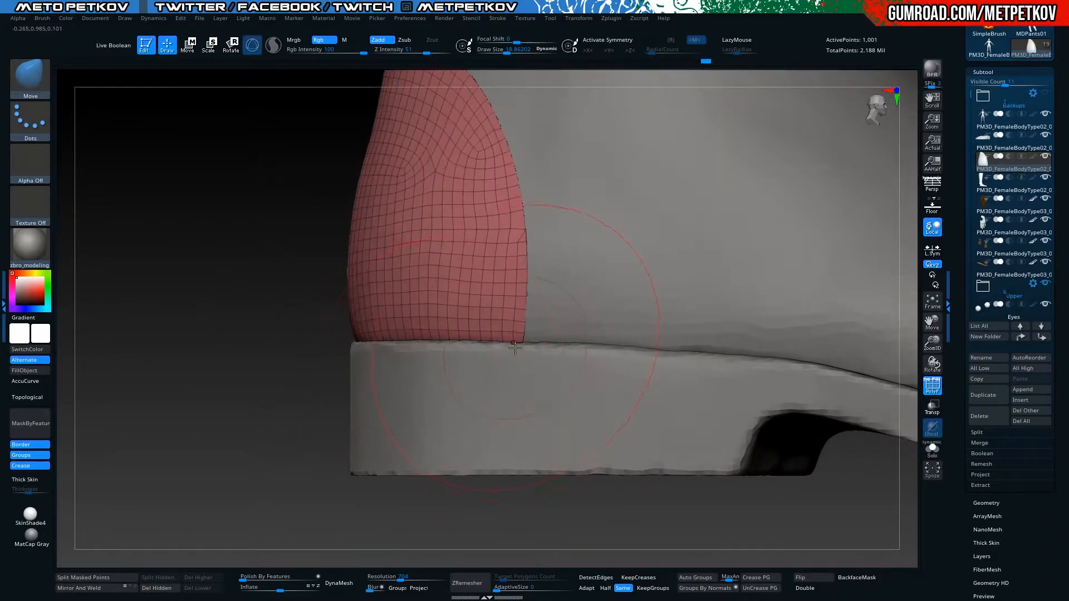
right_drag(256, 317, 268, 329)
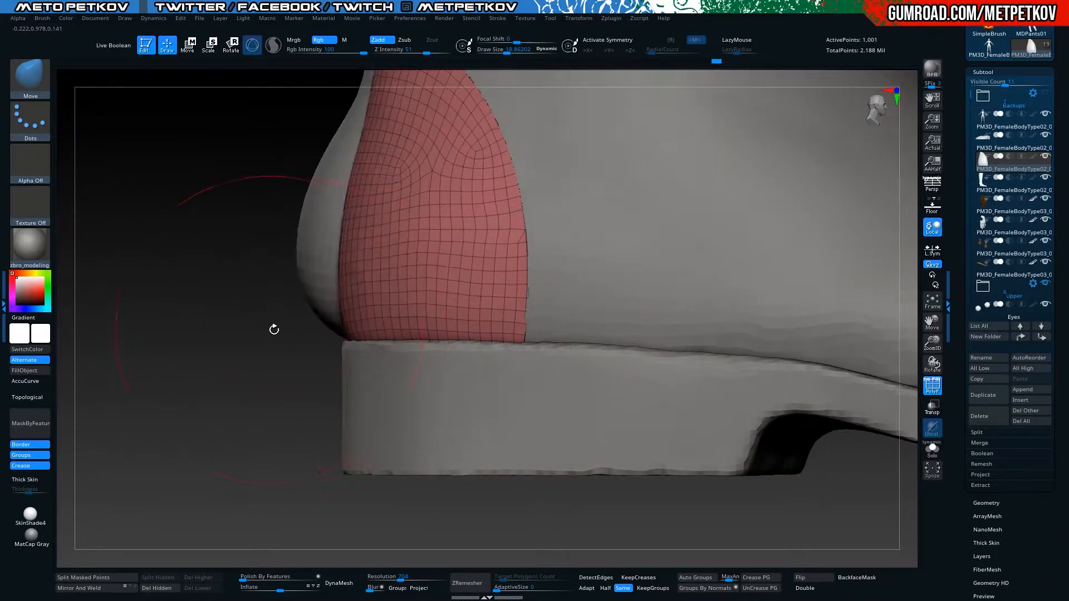
right_drag(344, 339, 280, 330)
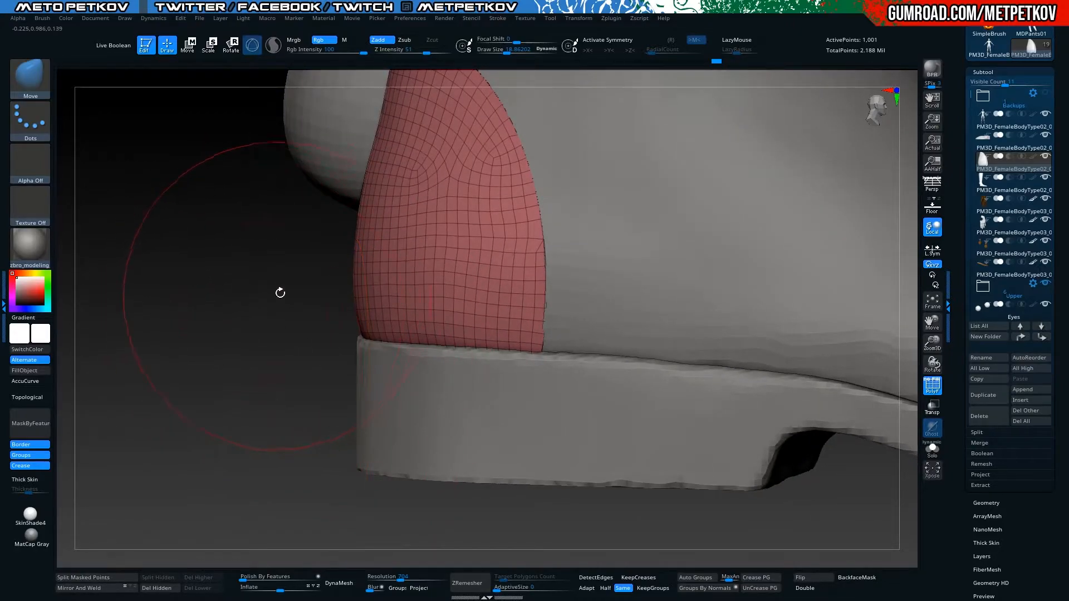
Reduce the brush draw size to about 6.8, refine and smooth the heel patch, and check the surface without the wireframe
key(space)
drag(277, 295, 210, 250)
ctrl+right_drag(227, 255, 281, 242)
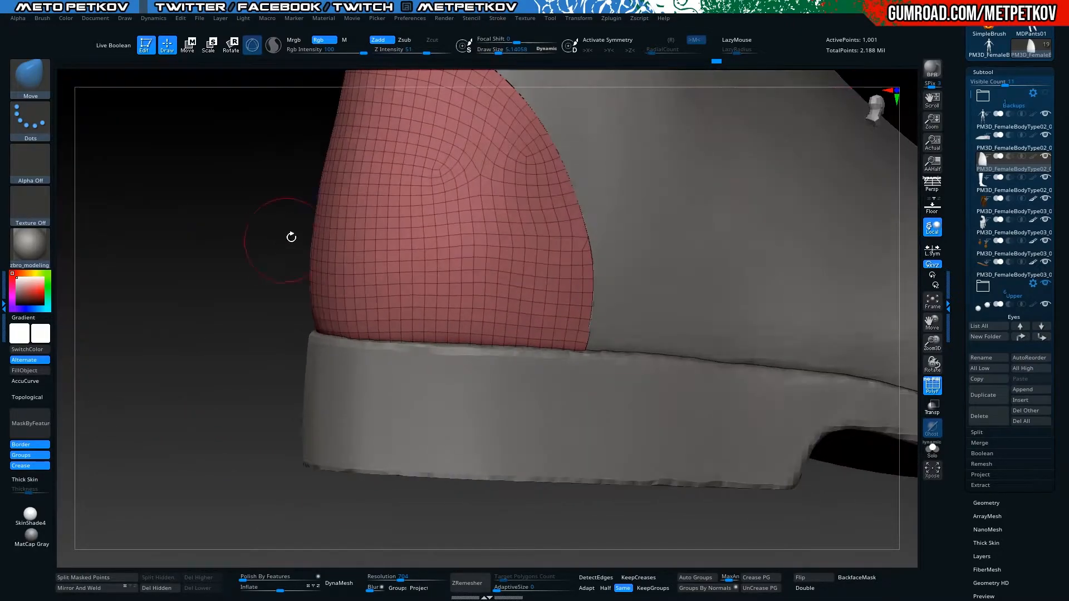
key(space)
click(358, 168)
key(shift)
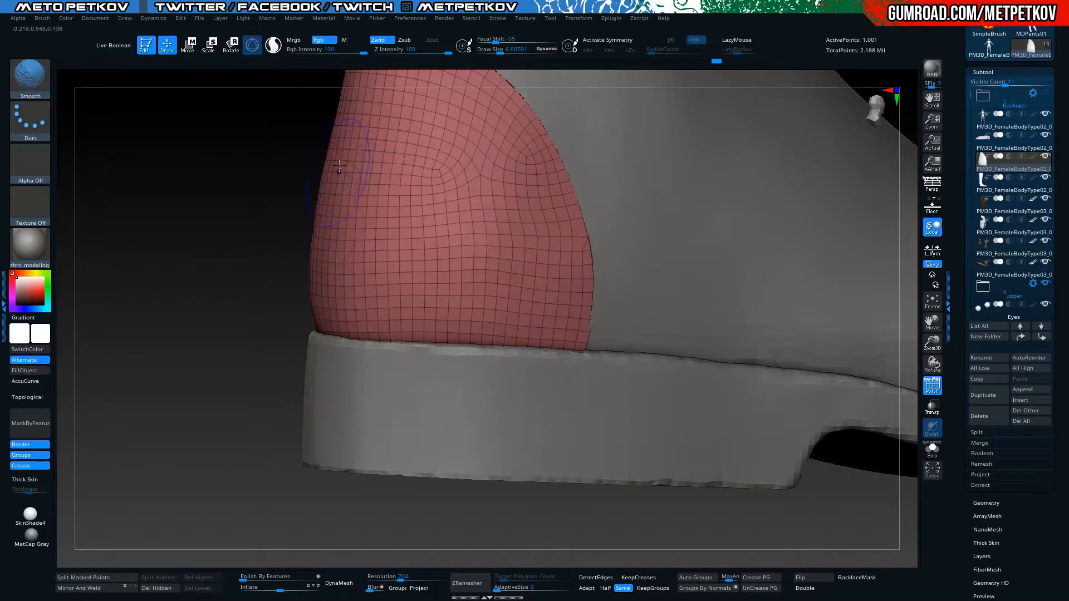
mouse_move(200, 313)
ctrl+right_down()
mouse_move(200, 329)
mouse_move(278, 295)
ctrl+right_up()
key(shift)
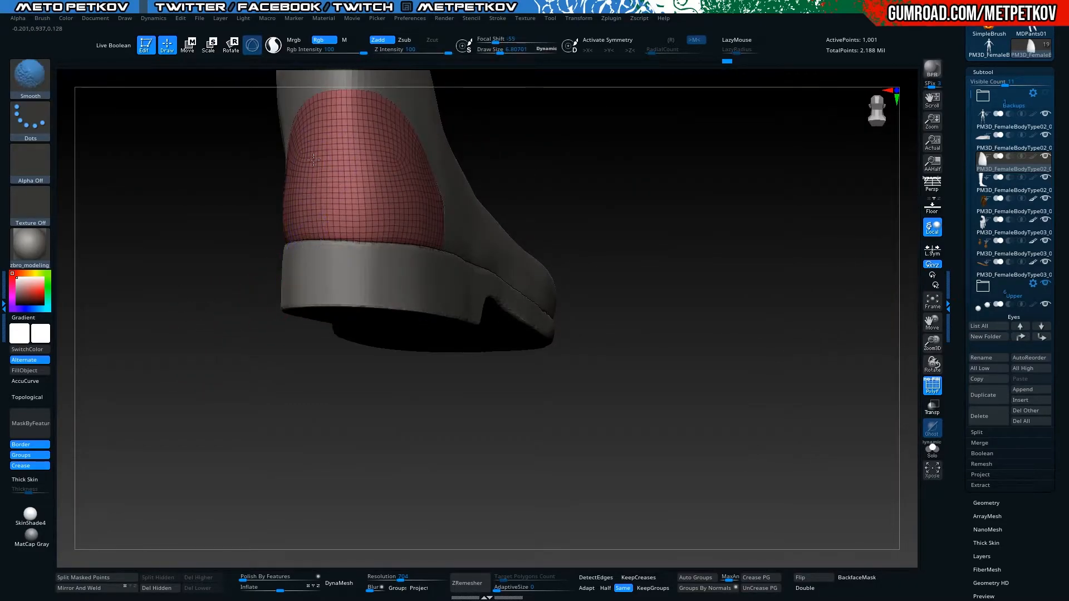
key(shift+f)
right_drag(625, 433, 582, 449)
key(shift+f)
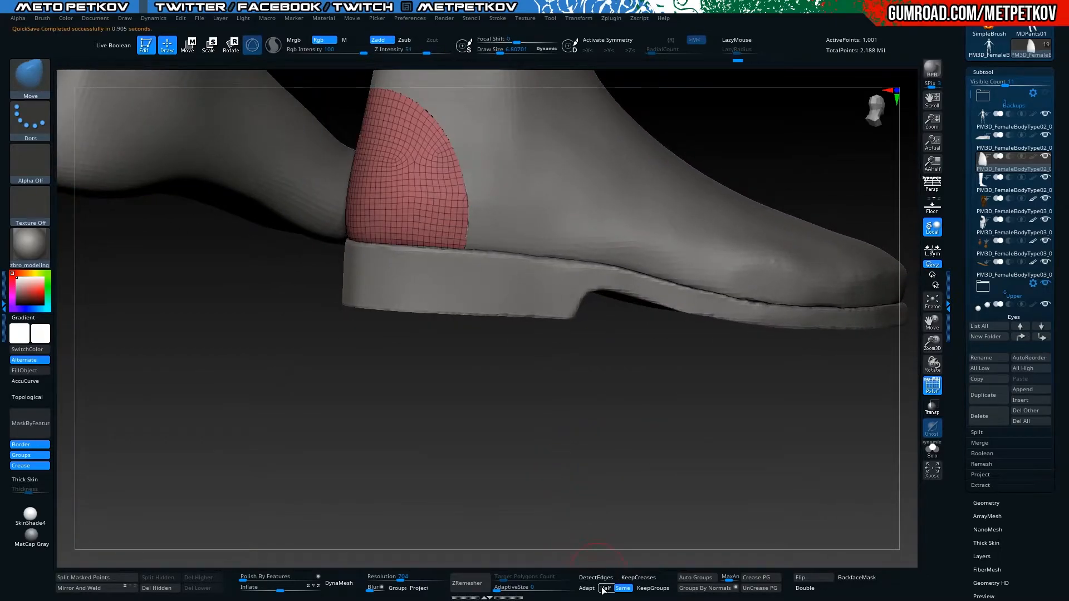
Remesh the adjusted heel patch with ZRemesher and isolate it for a close look at its topology
click(470, 578)
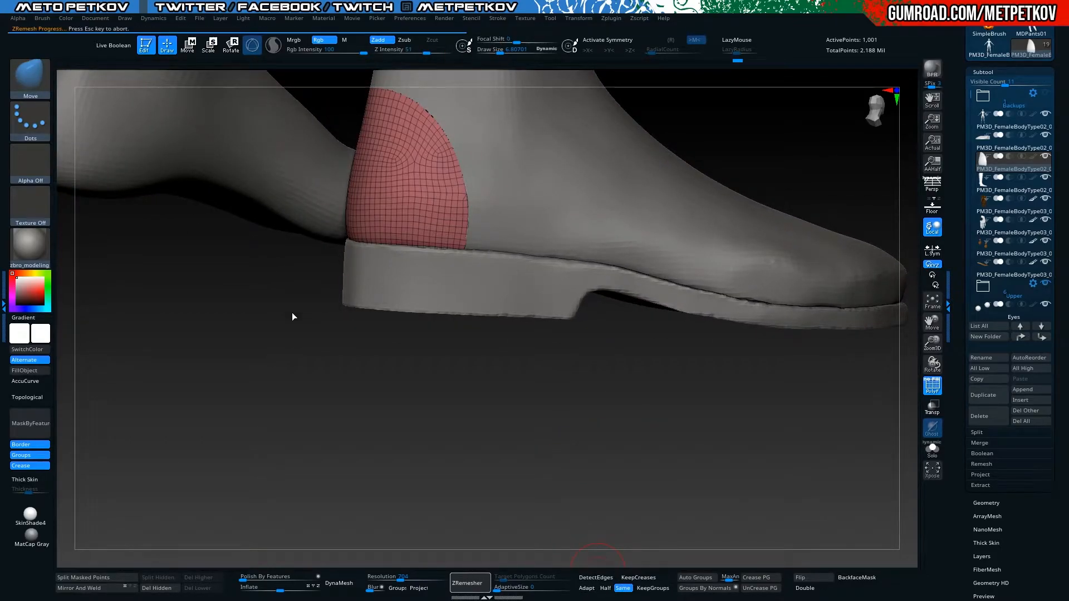
key(alt+s)
mouse_move(242, 363)
ctrl+right_down()
mouse_move(279, 406)
mouse_move(234, 412)
mouse_move(291, 433)
mouse_move(328, 432)
ctrl+right_up()
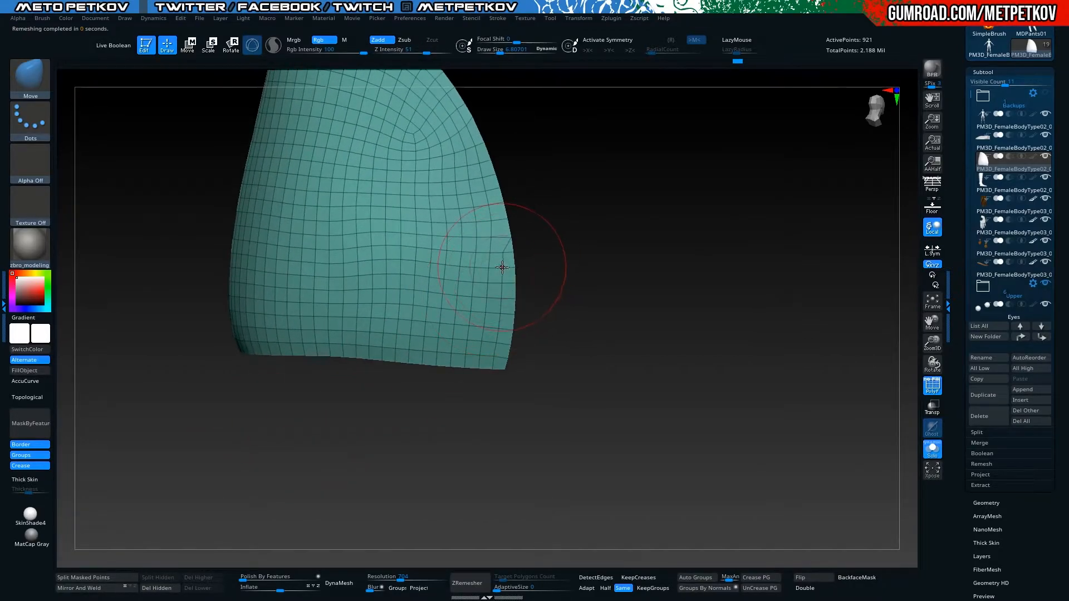
Delete an edge loop at the heel patch's front border with ZModeler and set the polygon action to Delete
key(b)
key(z)
key(m)
alt+click(502, 280)
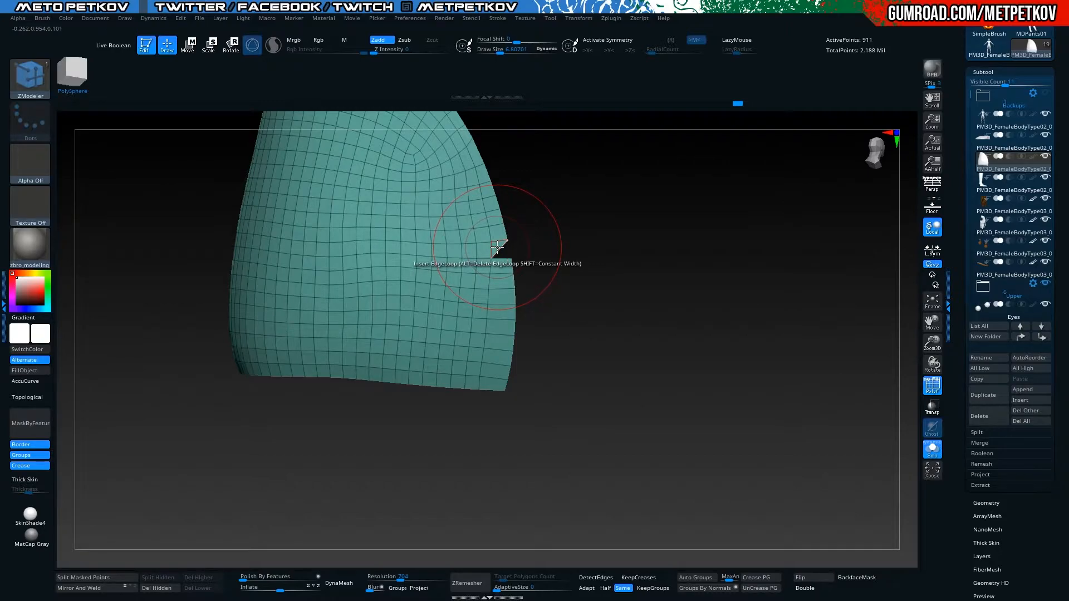
key(space)
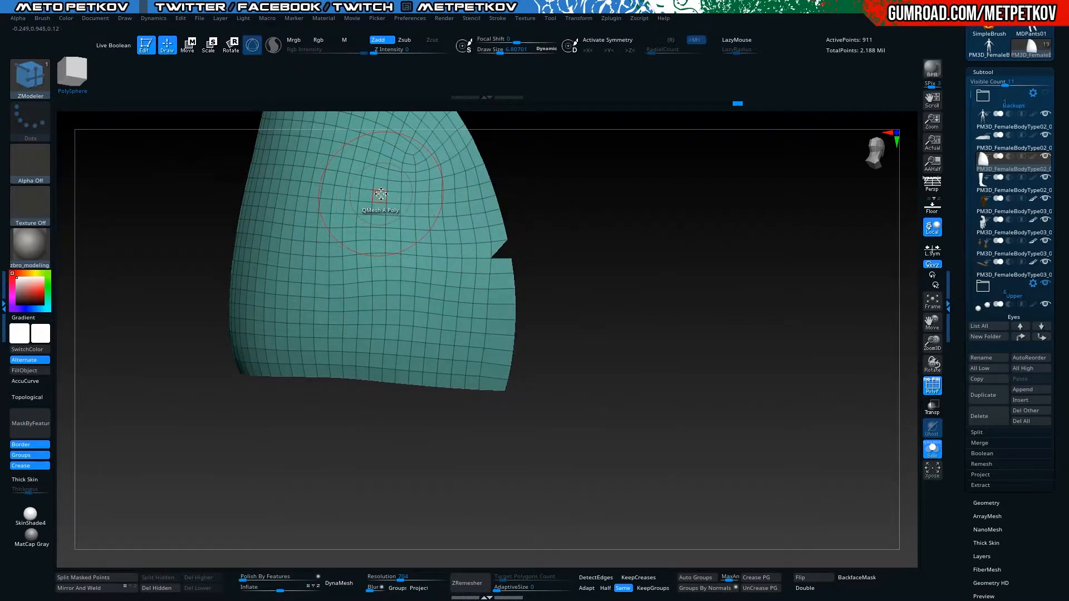
key(space)
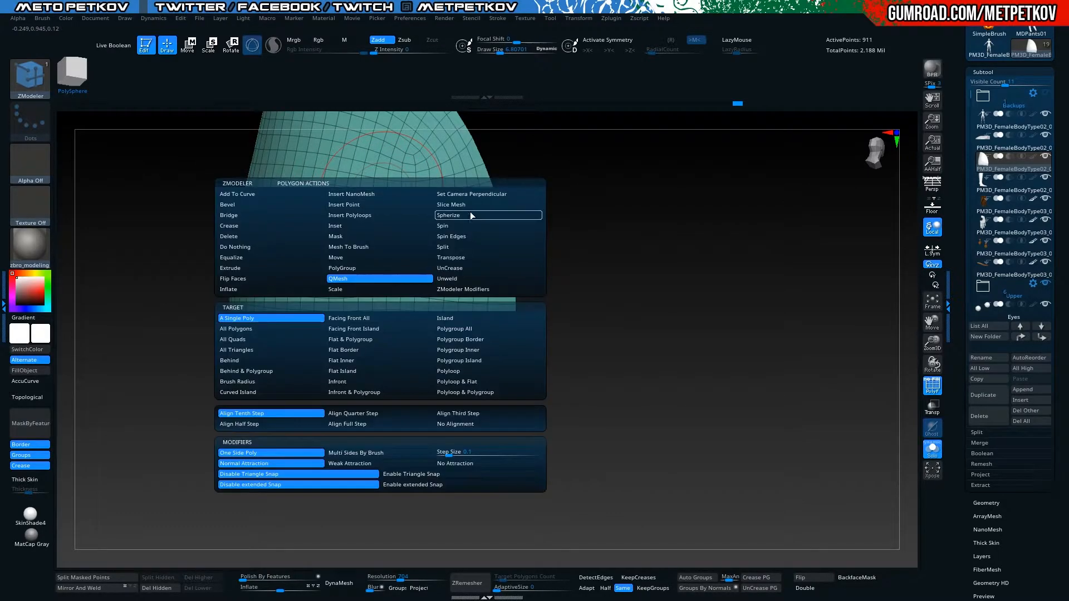
click(282, 244)
click(282, 239)
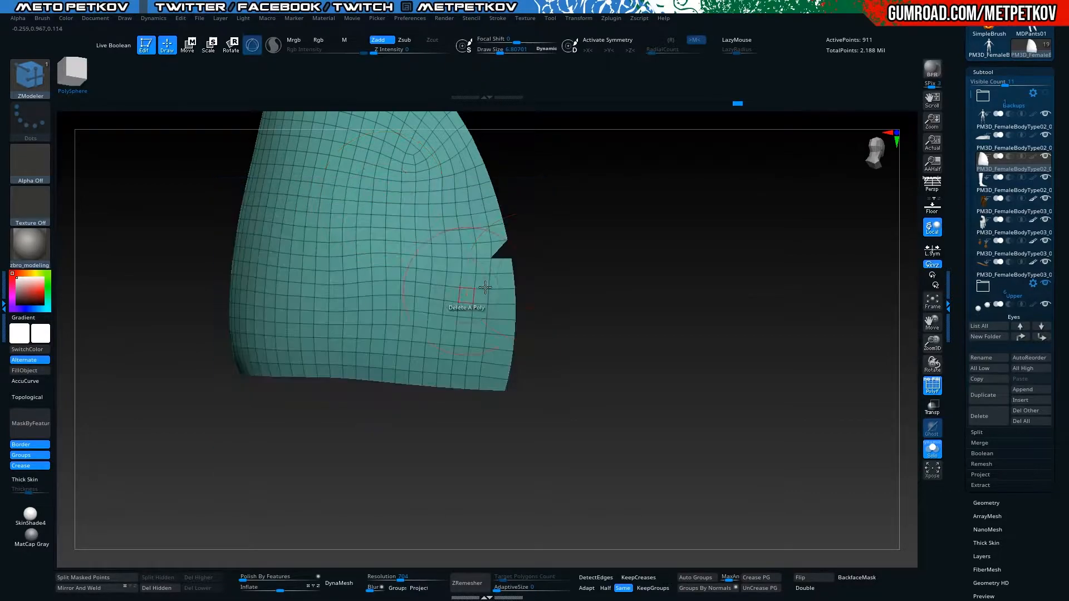
Close the notch in the heel patch's front border by bridging its two edges, and assign the whole patch one polygroup
alt+drag(507, 249, 668, 303)
key(space)
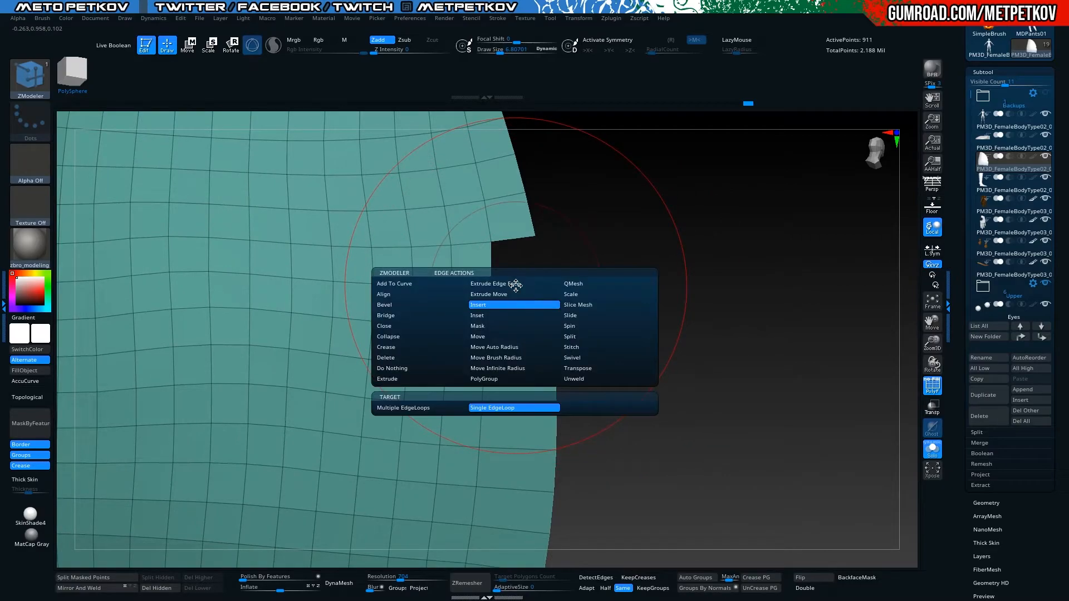
click(403, 313)
click(416, 408)
click(521, 287)
click(515, 240)
drag(685, 286, 373, 227)
mouse_move(351, 391)
mouse_down()
mouse_move(363, 383)
mouse_move(434, 389)
mouse_move(382, 462)
mouse_move(362, 448)
mouse_up()
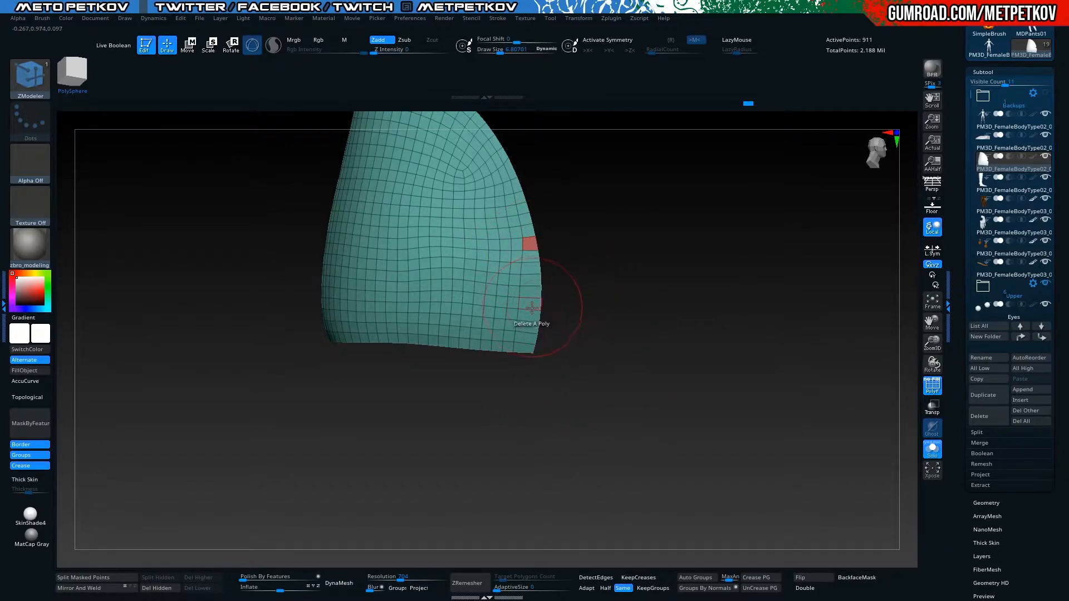
key(ctrl+w)
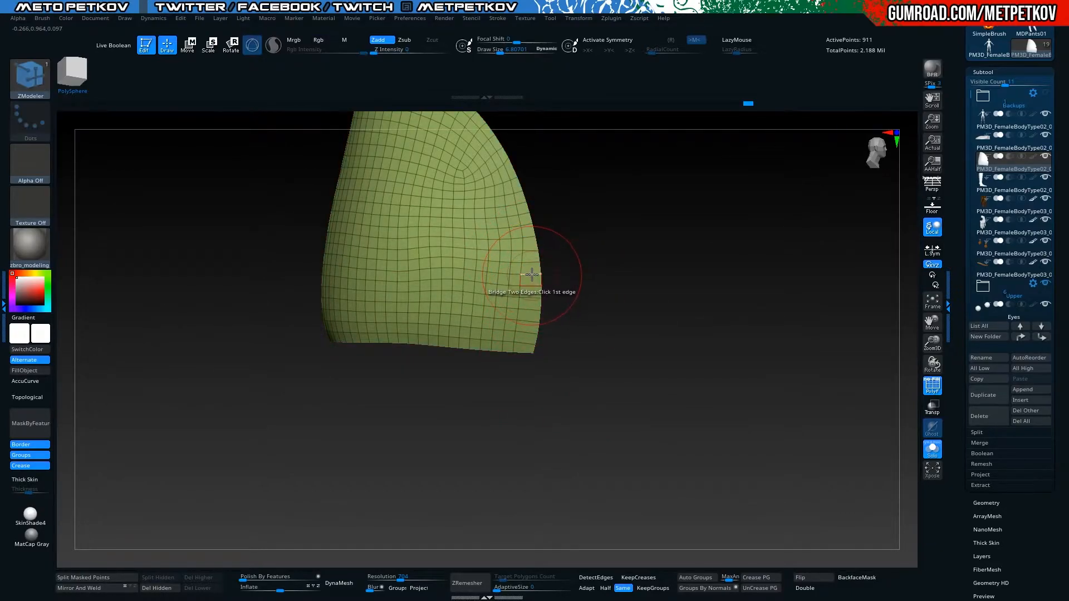
Insert an edge loop along the heel patch's curved border using ZModeler's Insert action with the Multiple EdgeLoops target
key(space)
click(497, 295)
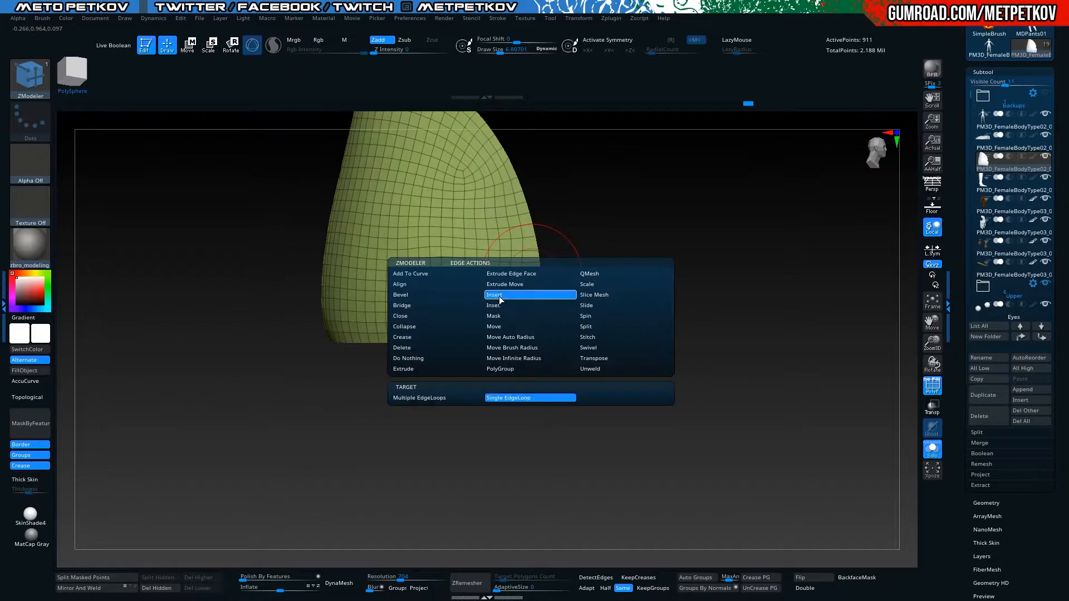
click(444, 396)
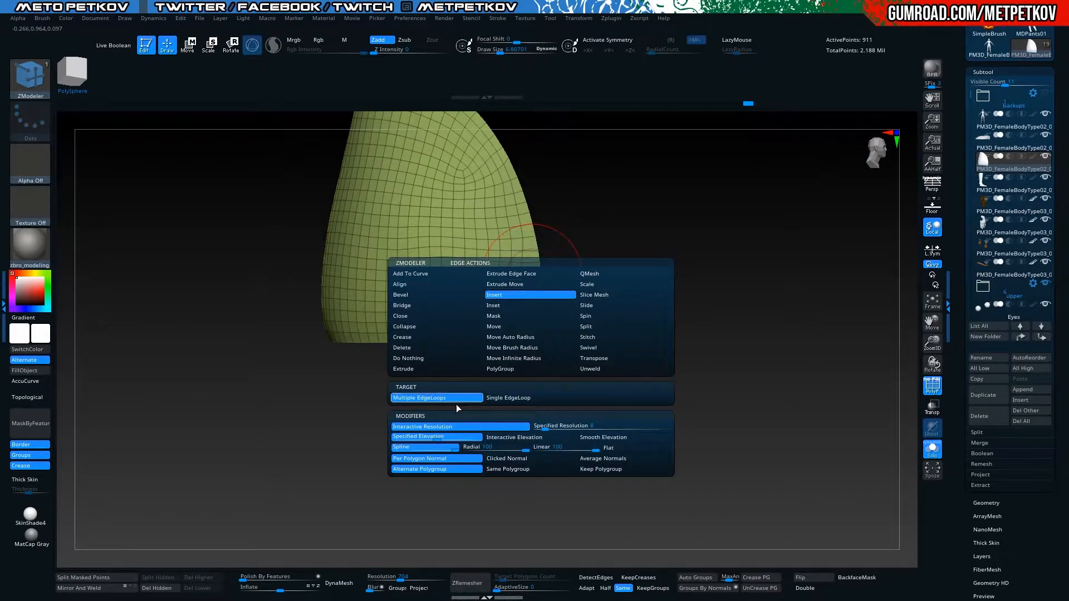
click(538, 426)
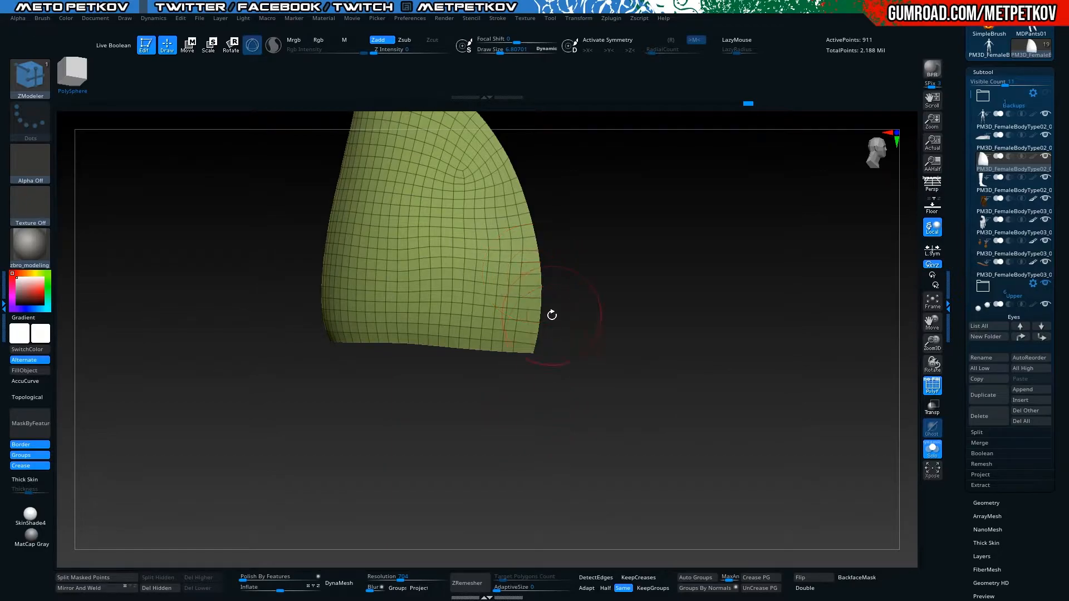
key(space)
click(530, 285)
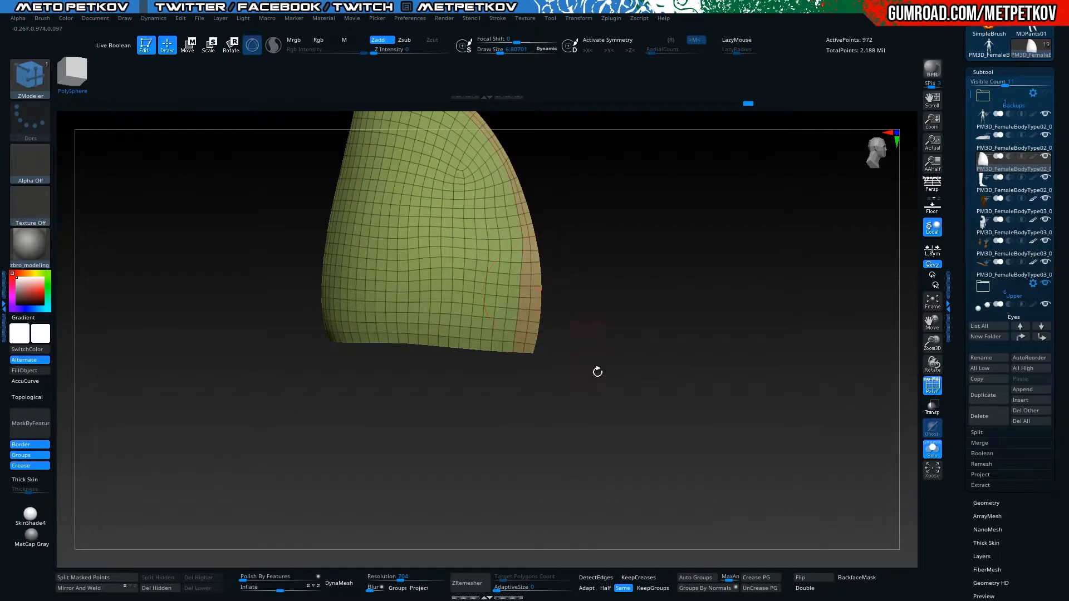
key(ctrl)
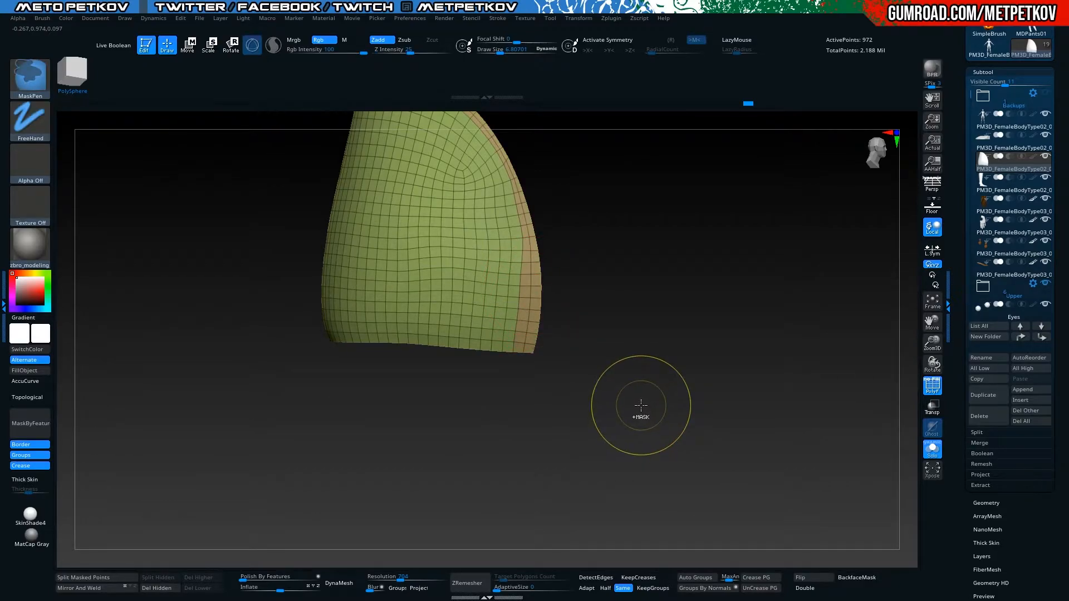
Assign the heel patch a single new polygroup and set ZModeler's polygon action to QMesh with the Polygroup All target
key(ctrl+w)
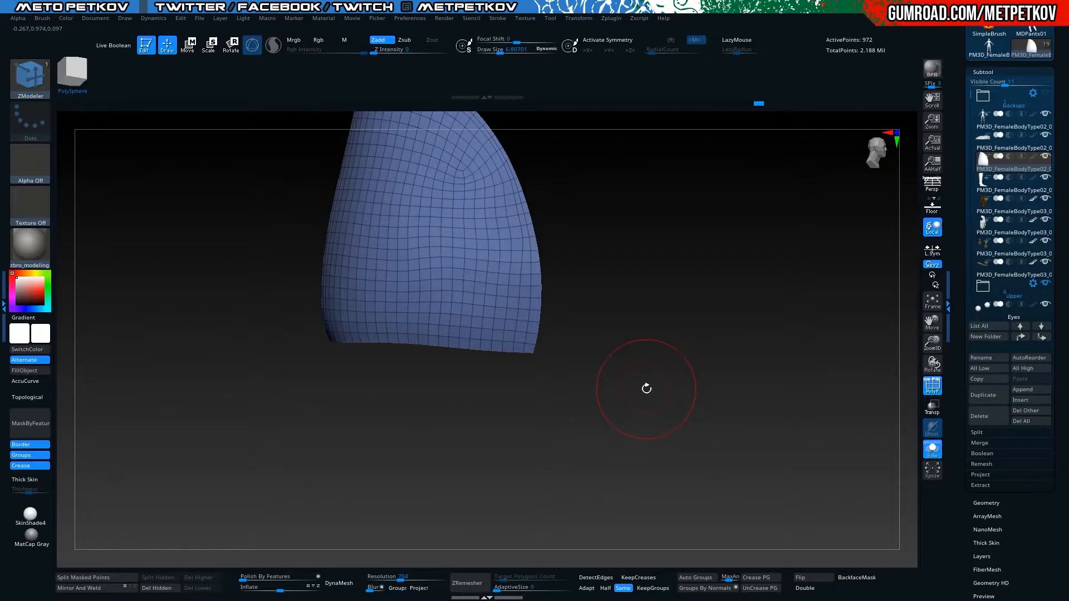
key(alt+s)
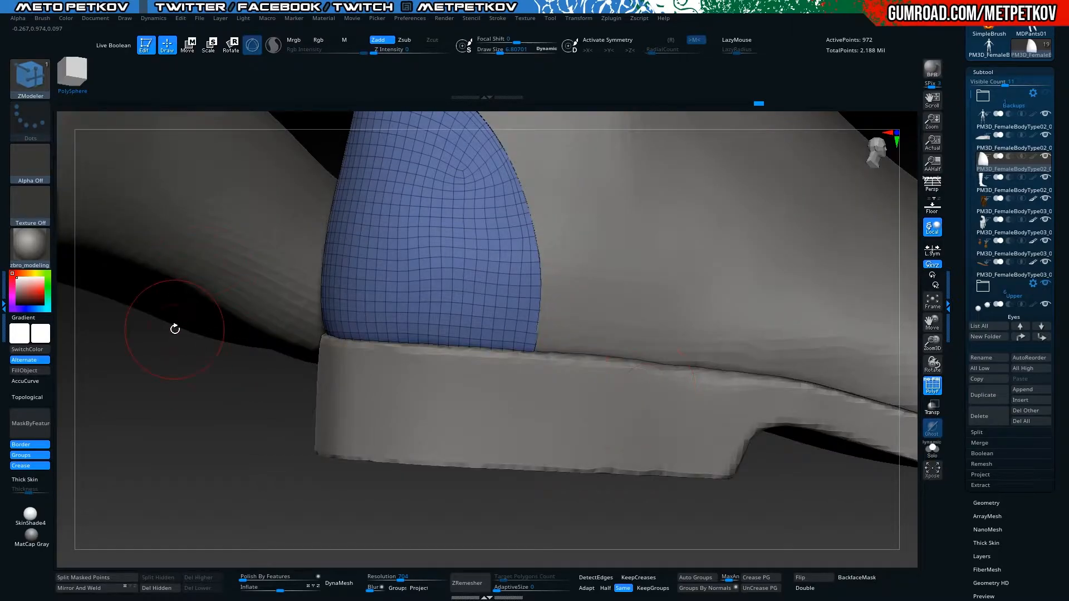
key(alt+s)
drag(174, 417, 218, 406)
key(alt+s)
alt+drag(275, 173, 277, 239)
key(space)
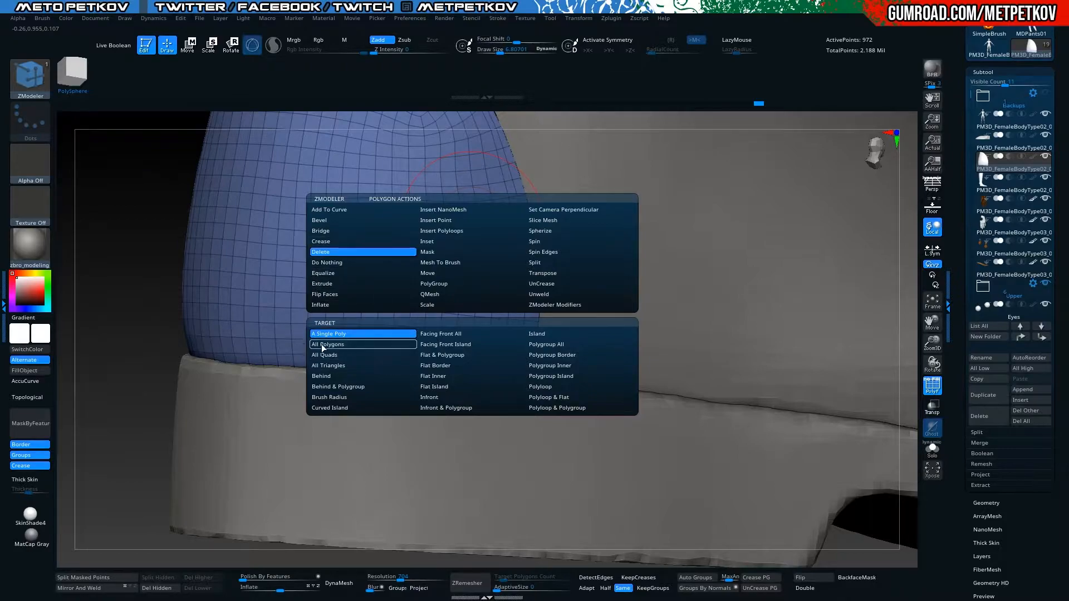
click(443, 297)
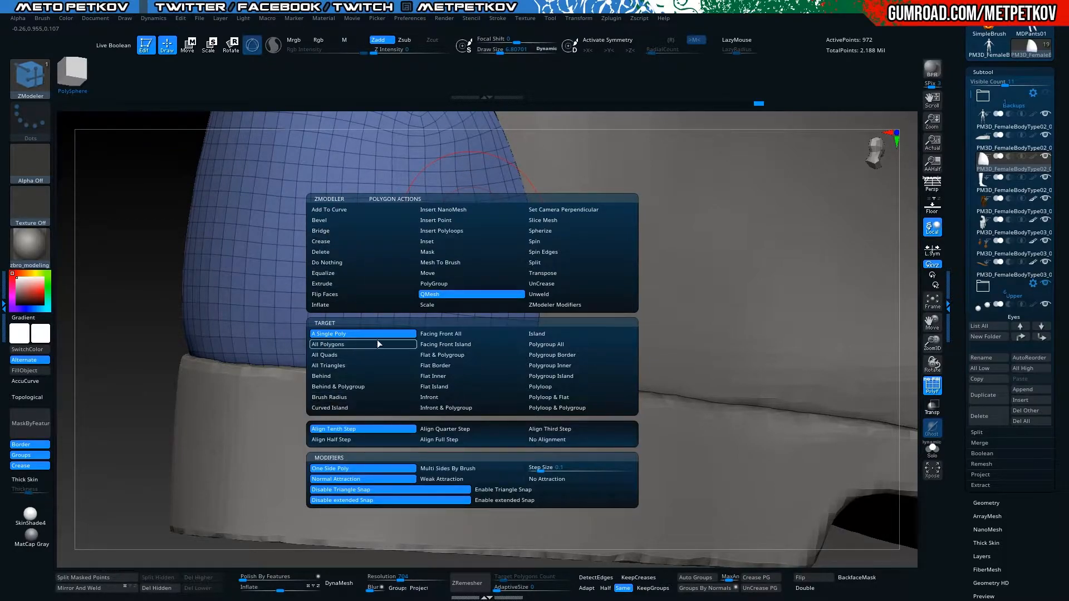
click(533, 343)
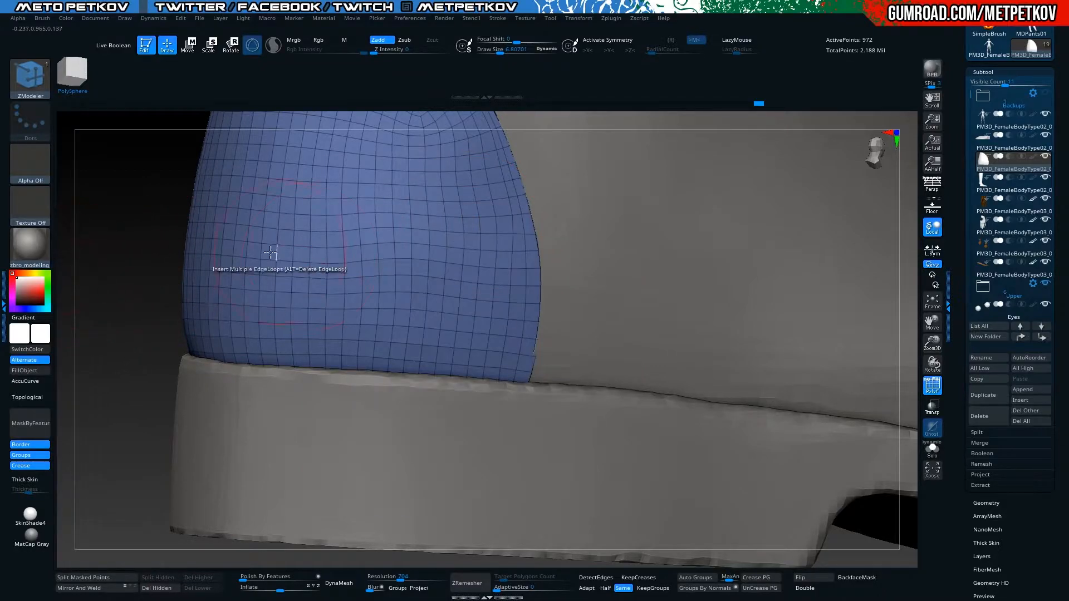
Extrude the whole heel patch with QMesh to give it thickness, and isolate it to check its inner and outer sides
drag(138, 247, 525, 244)
key(alt+s)
drag(627, 305, 689, 280)
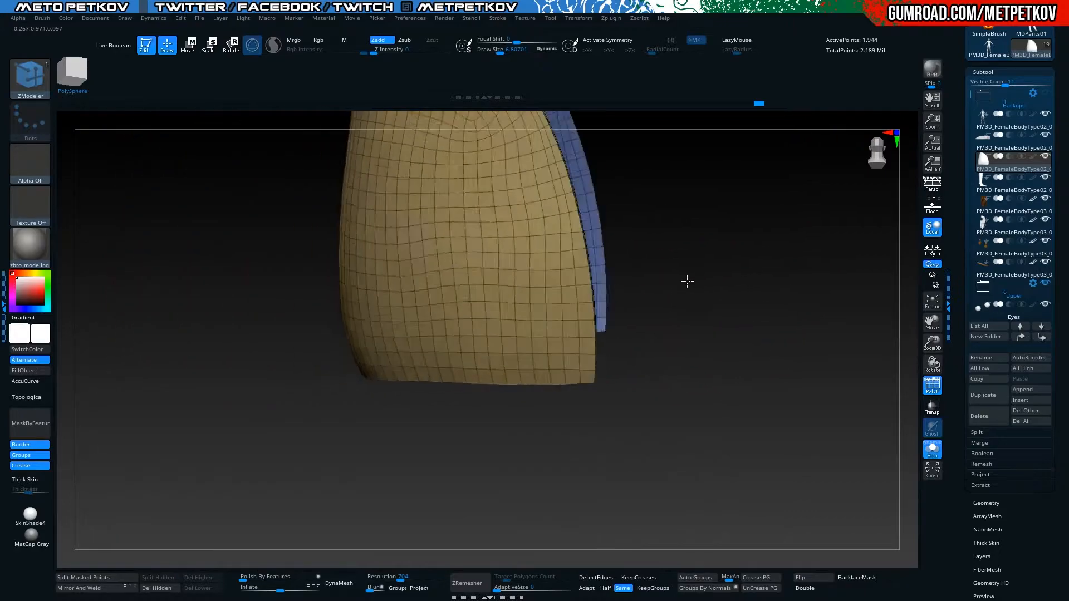
key(ctrl+z)
drag(317, 267, 285, 291)
key(alt+s)
Examine from several sides how the thickened heel patch sits against the leg shell and sole
drag(558, 243, 538, 246)
alt+drag(467, 273, 262, 321)
alt+drag(293, 360, 312, 327)
drag(322, 381, 495, 167)
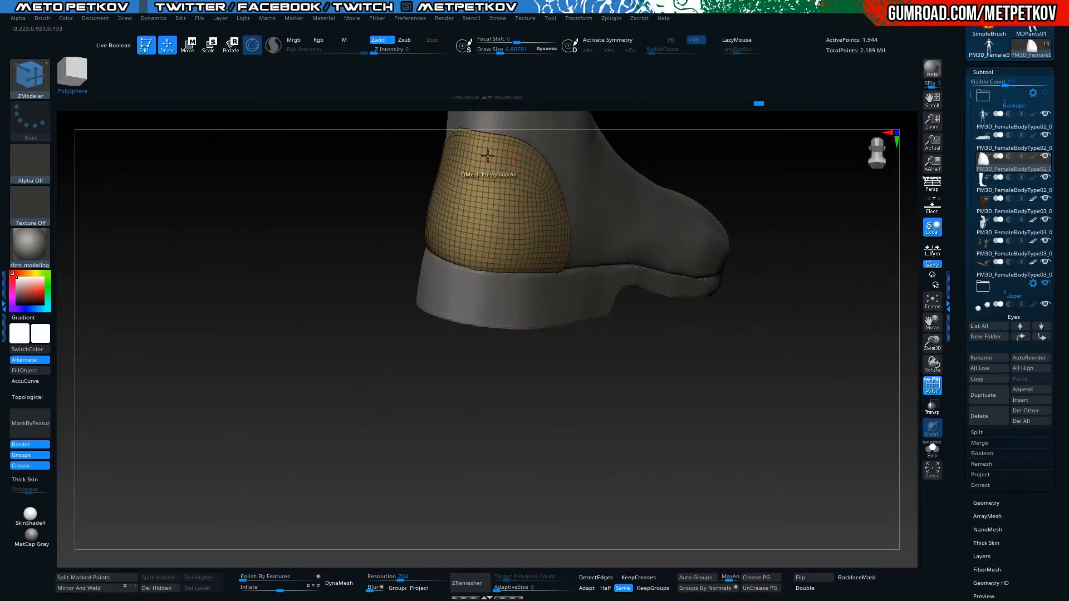
drag(412, 225, 393, 262)
drag(265, 333, 296, 361)
drag(296, 362, 217, 324)
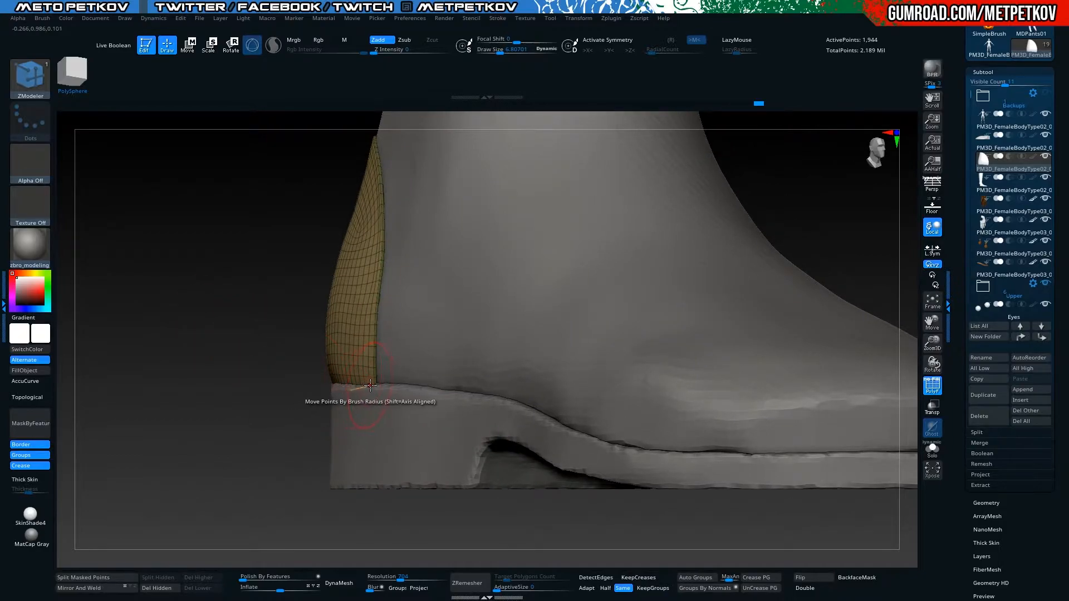
Select the leg shell and convert it to a DynaMesh, then show the other boot parts again
alt+click(465, 353)
drag(83, 194, 215, 329)
click(203, 278)
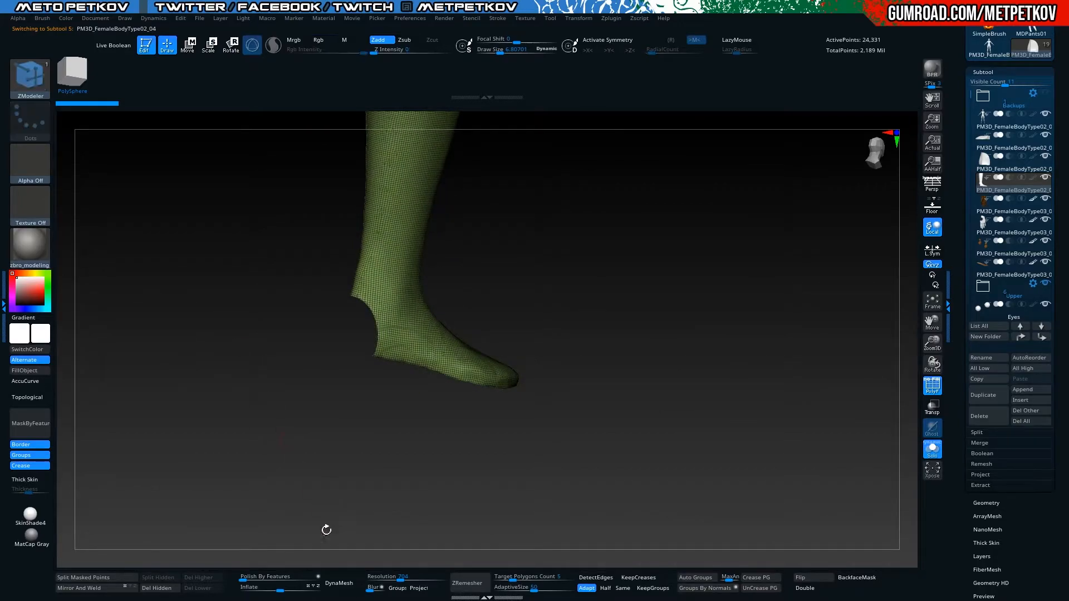
click(343, 588)
key(ctrl+shift+s)
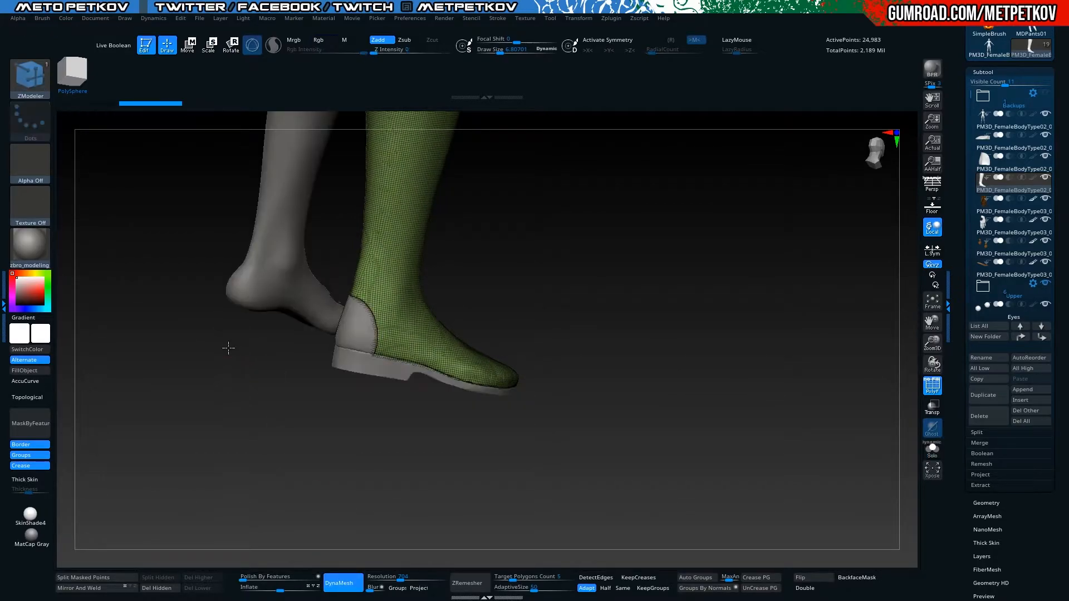
drag(226, 282, 198, 297)
drag(262, 317, 240, 245)
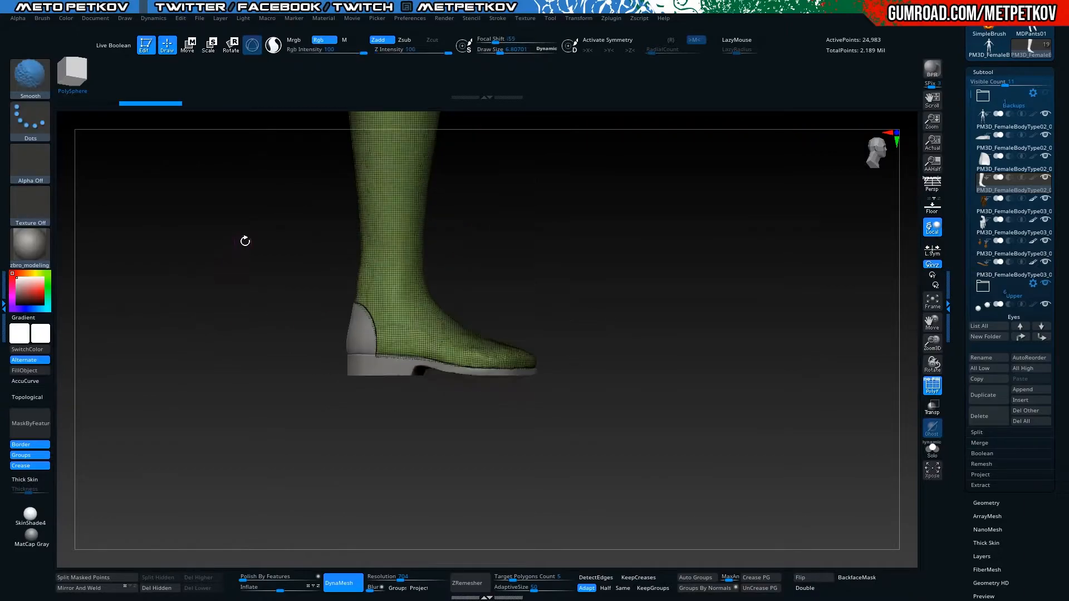
drag(314, 434, 396, 435)
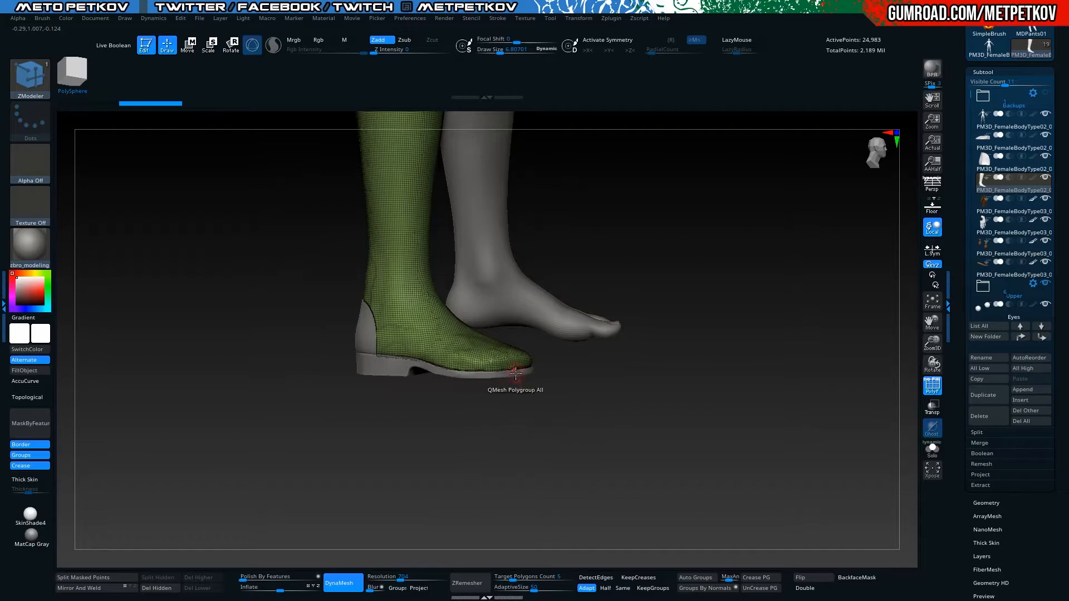
Switch to the Move brush and examine the seam between the leg shell, heel patch and sole
key(b)
key(m)
key(v)
alt+drag(231, 402, 334, 453)
alt+click(372, 393)
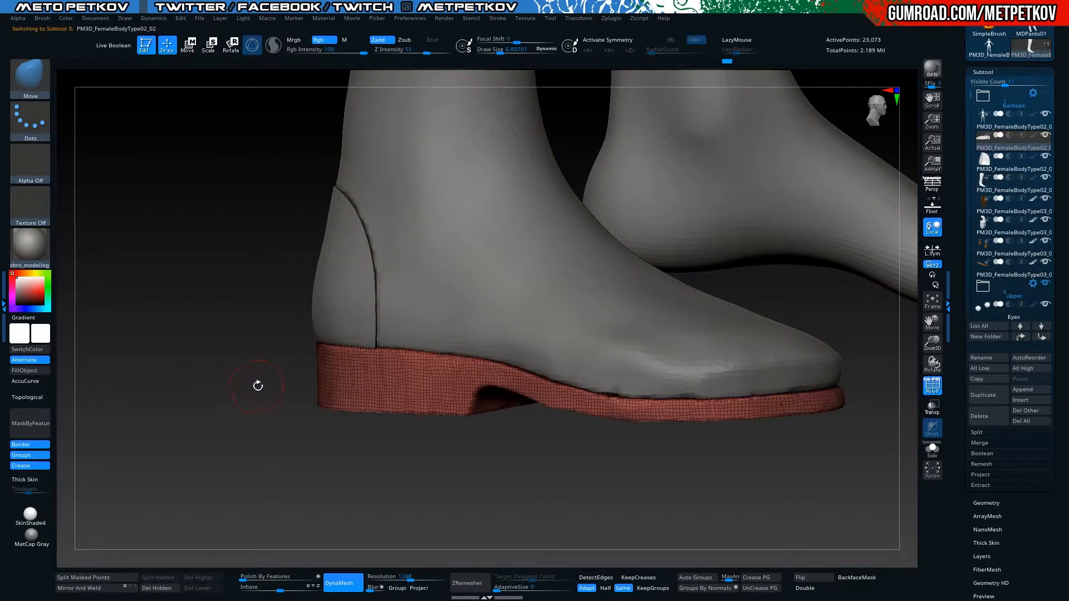
alt+click(455, 311)
drag(146, 330, 174, 334)
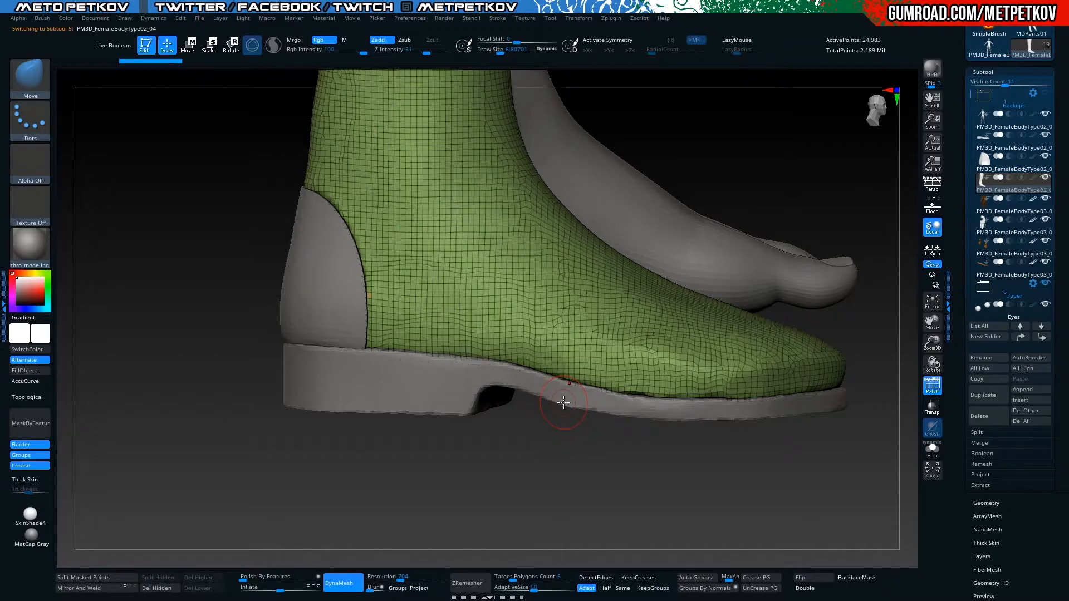
drag(186, 157, 192, 180)
drag(146, 296, 199, 324)
alt+drag(590, 479, 457, 442)
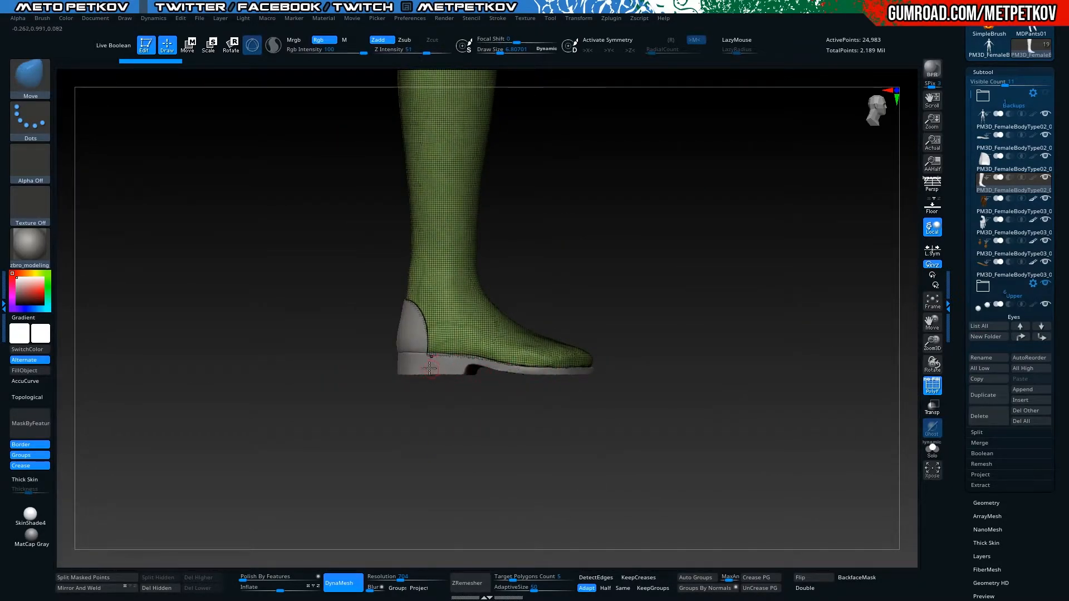
alt+drag(629, 466, 673, 511)
Try masking the leg shell from the side and centring the Move gizmo on its unmasked area
ctrl+drag(779, 509, 184, 389)
key(s)
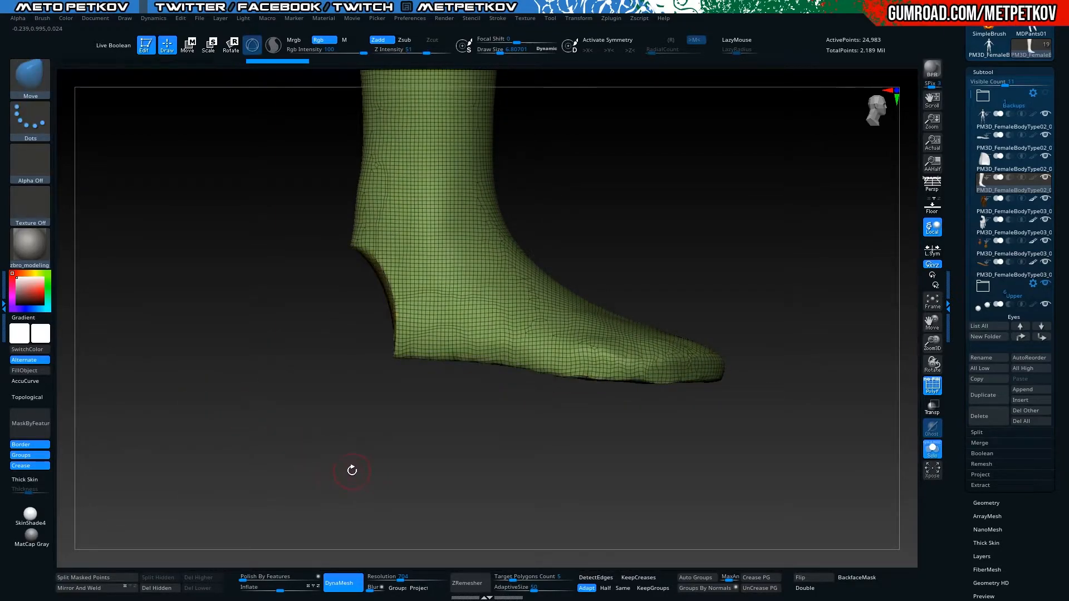
key(s)
ctrl+drag(660, 458, 222, 388)
key(w)
click(516, 281)
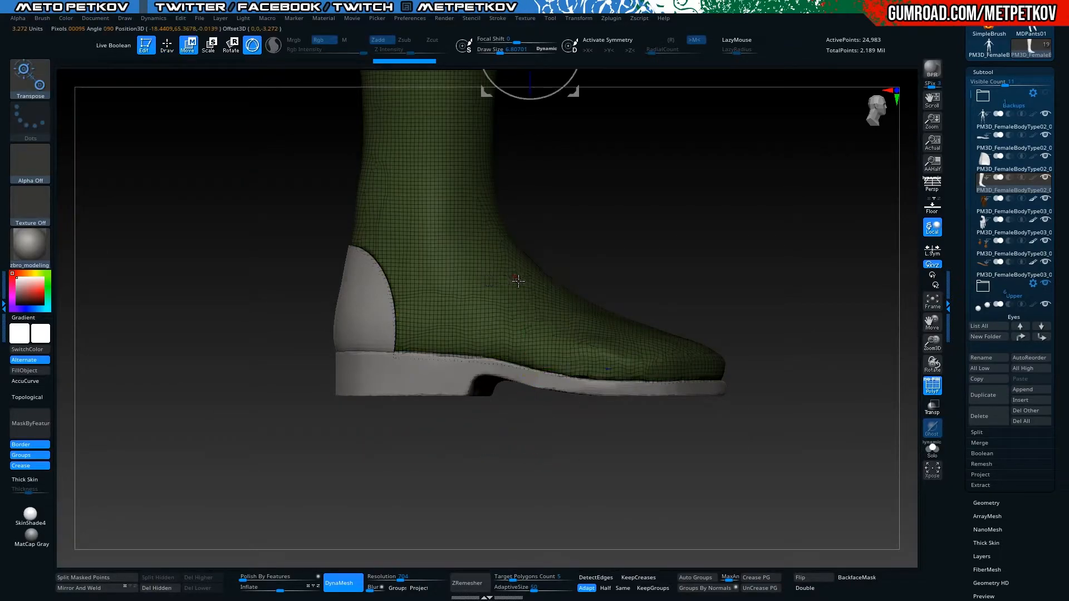
Select the sole, mask everything except its bottom edge, and shift the unmasked bottom down slightly with the gizmo
alt+click(391, 387)
mouse_move(766, 479)
ctrl+mouse_down()
mouse_move(741, 462)
mouse_move(111, 388)
ctrl+mouse_up()
ctrl+click(110, 389)
key(ctrl+z)
ctrl+drag(696, 461, 376, 435)
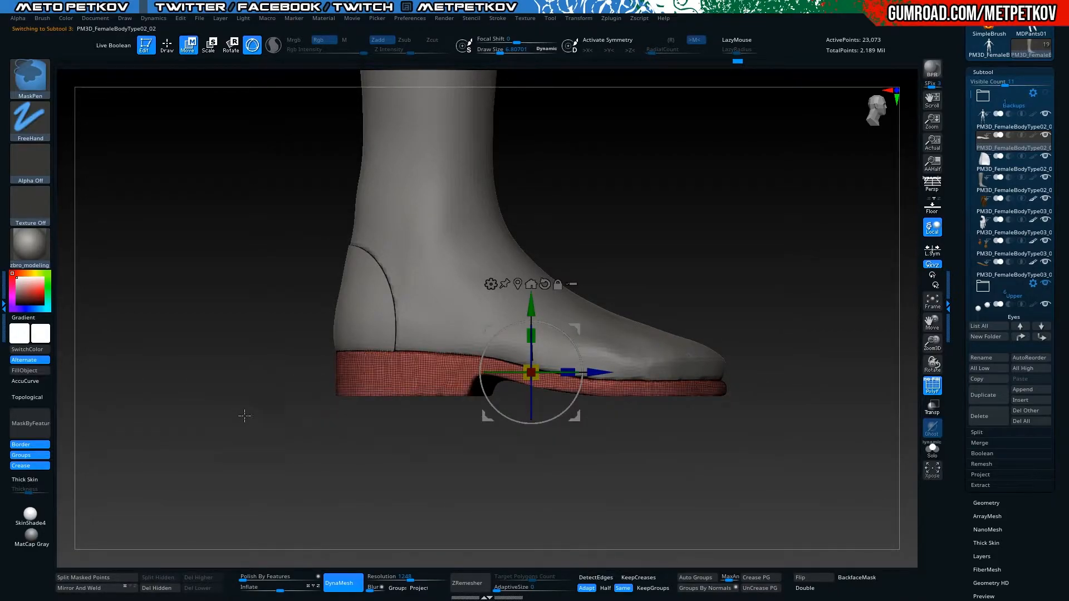
ctrl+drag(812, 500, 183, 385)
ctrl+click(223, 421)
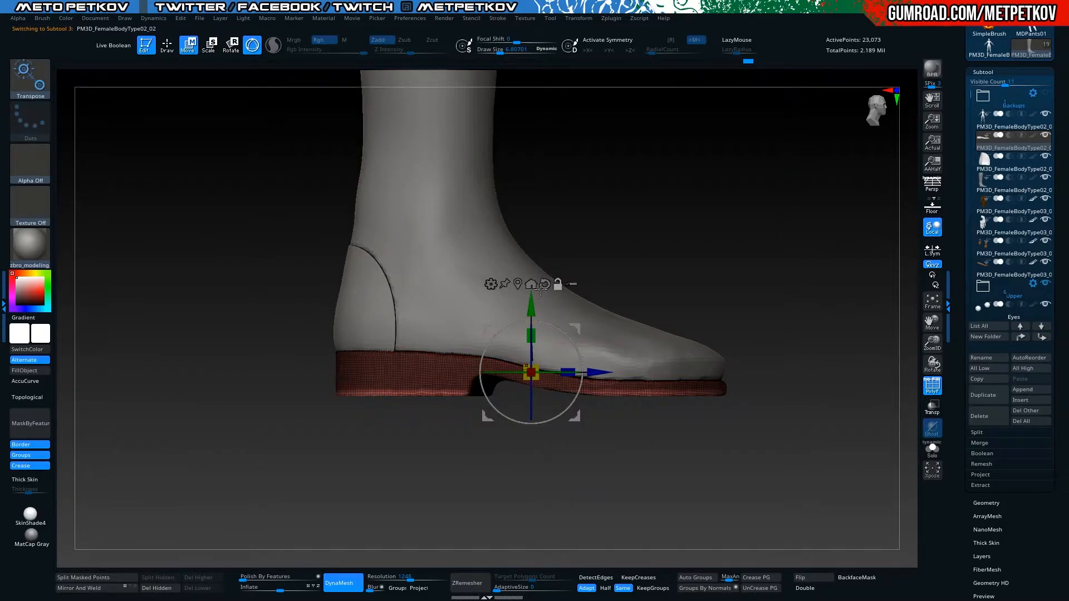
click(518, 283)
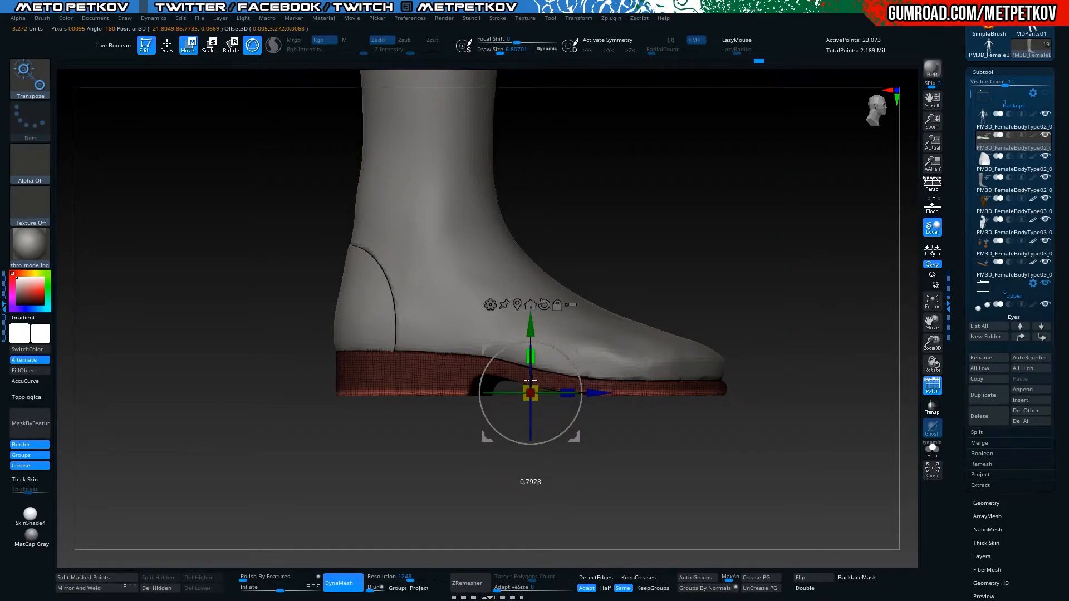
drag(532, 341, 535, 345)
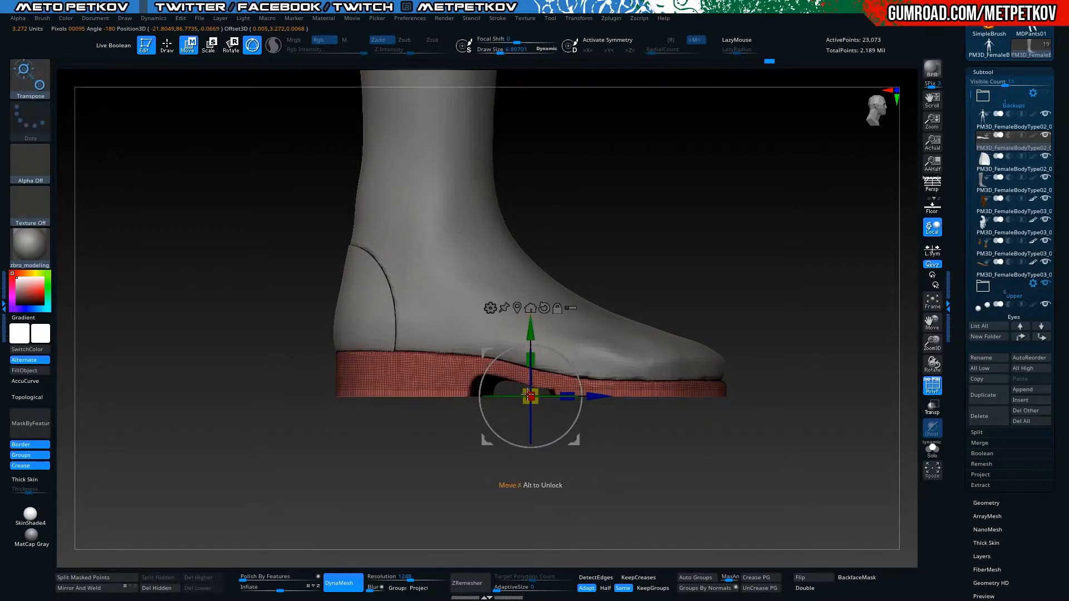
key(ctrl)
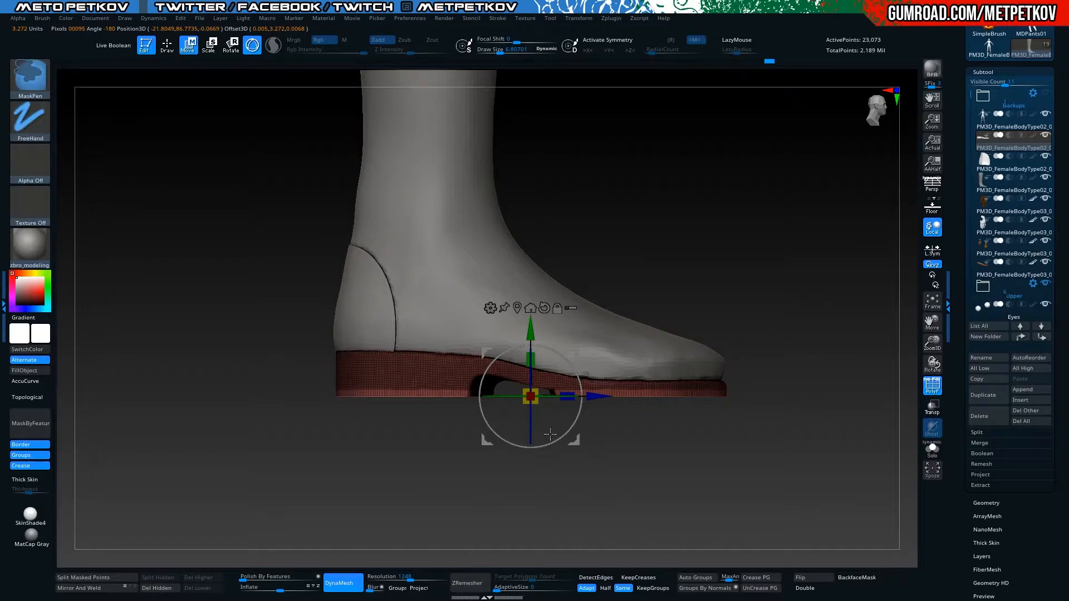
Try masking the sole except a band just ahead of the arch, moving that band towards the toe, and clearing the mask
ctrl+drag(196, 322, 518, 470)
ctrl+drag(827, 518, 614, 284)
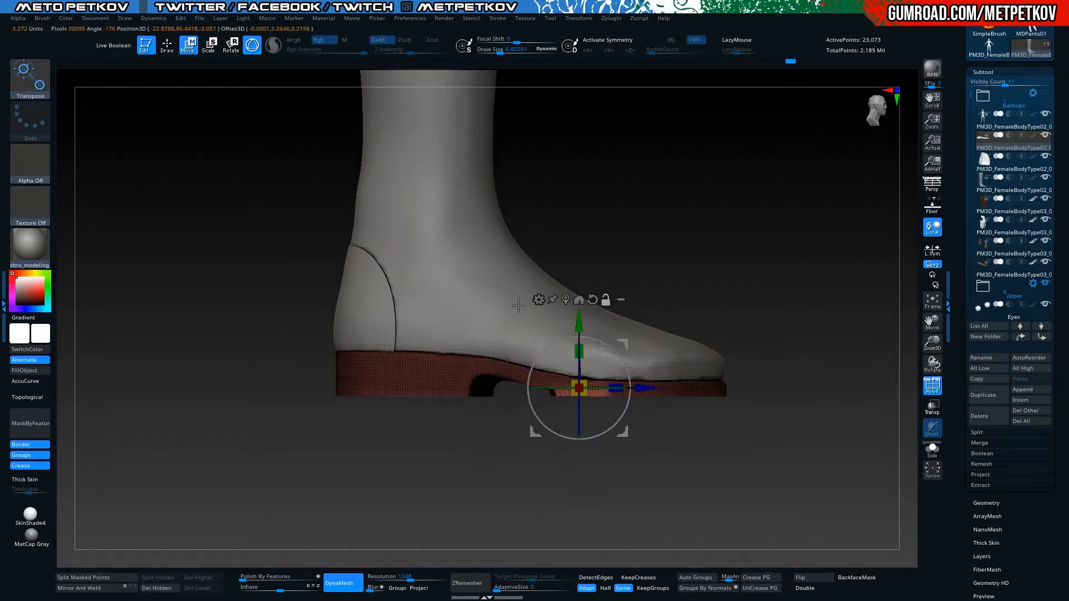
ctrl+right_drag(625, 486, 647, 419)
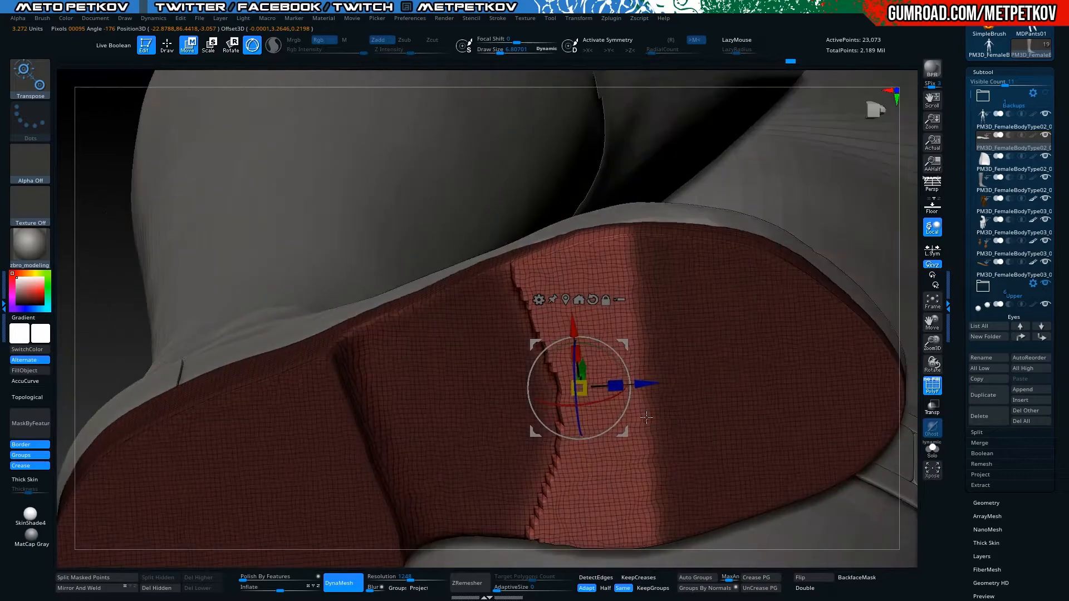
drag(645, 392, 660, 393)
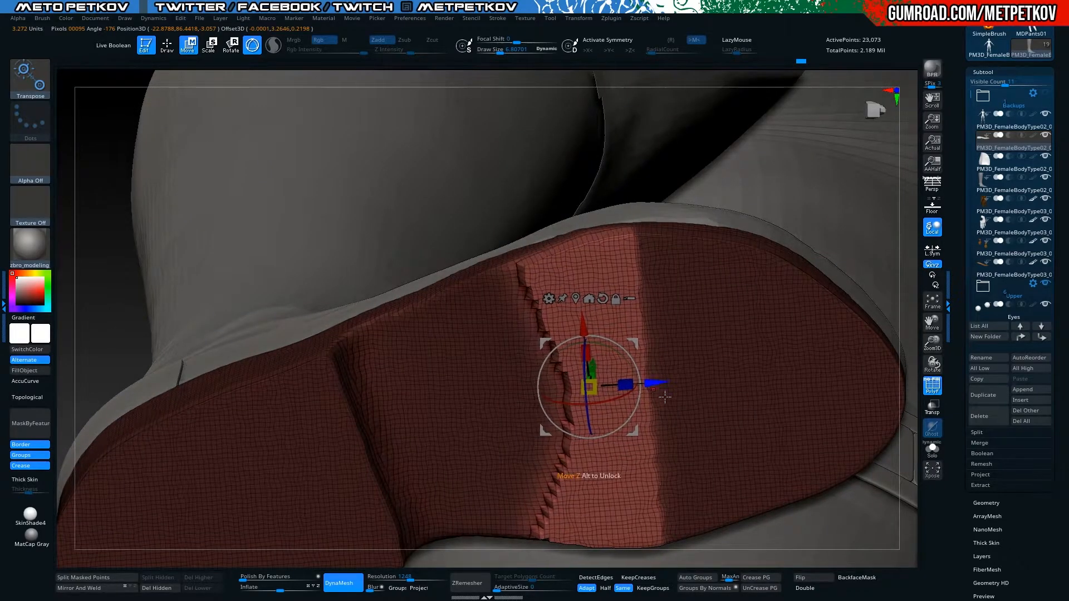
ctrl+drag(79, 286, 91, 291)
right_drag(84, 287, 127, 382)
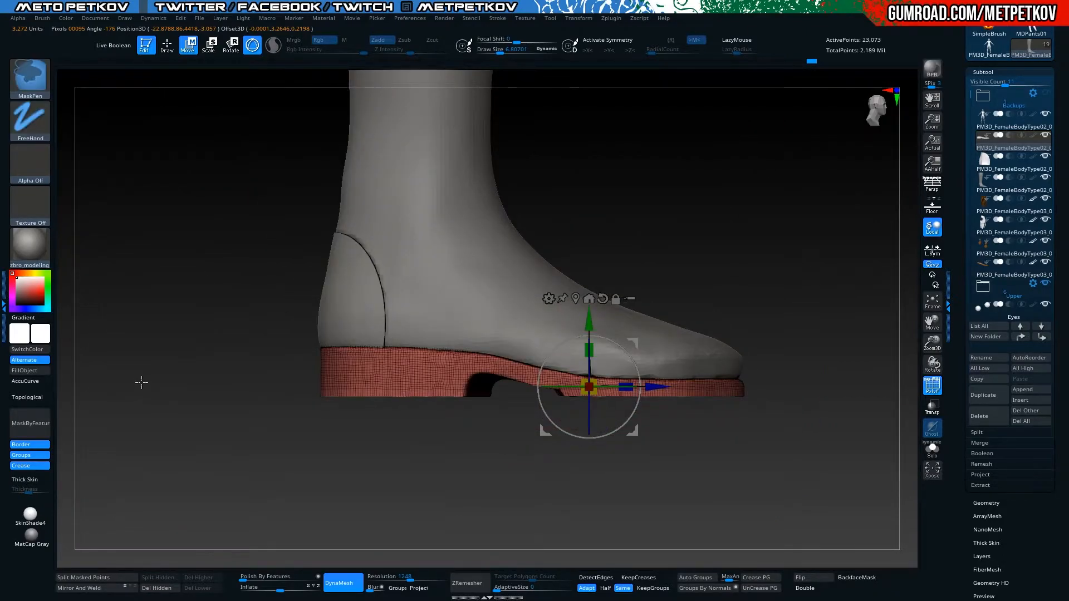
Undo the arch adjustment, its masks and the last shift of the sole's bottom edge
key(ctrl+z)
key(ctrl+z)
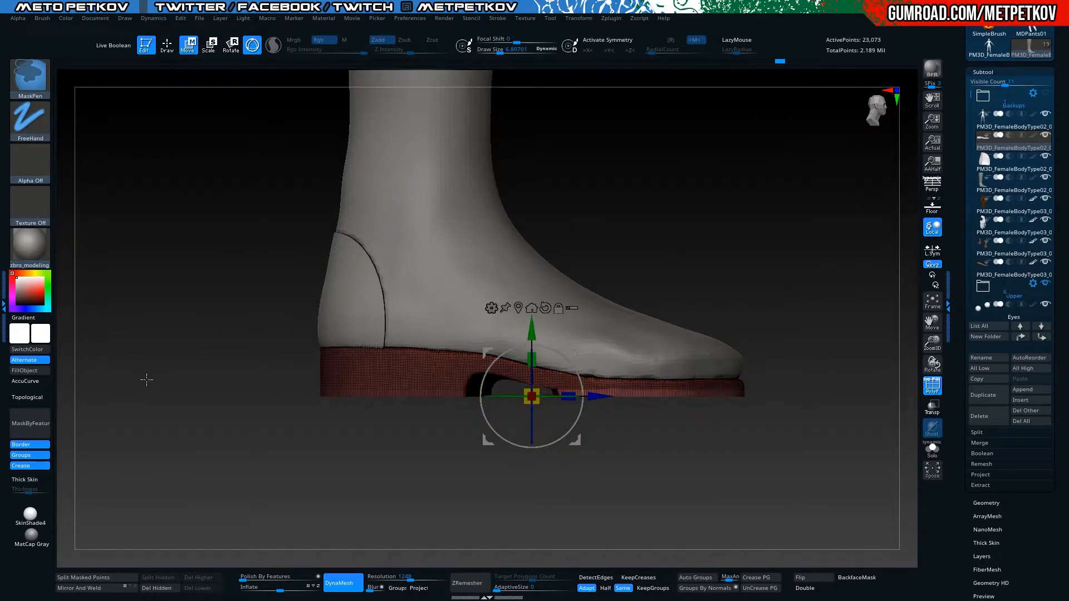
key(ctrl+z)
key(ctrl+z)
key(ctrl+z)
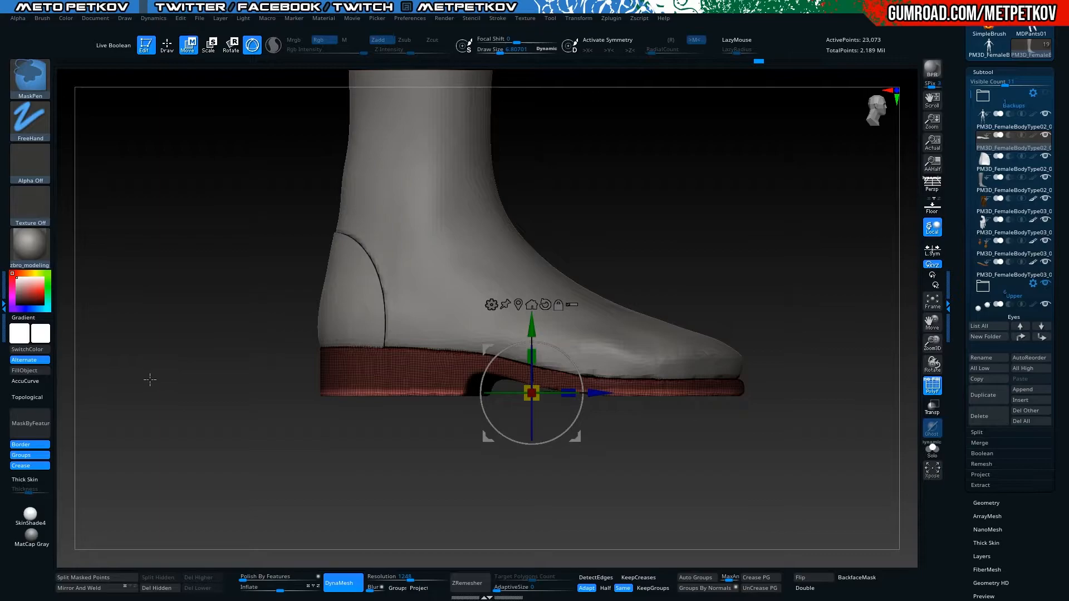
Undo the last edit on the sole and make the boot upper the active subtool
key(ctrl+z)
key(q)
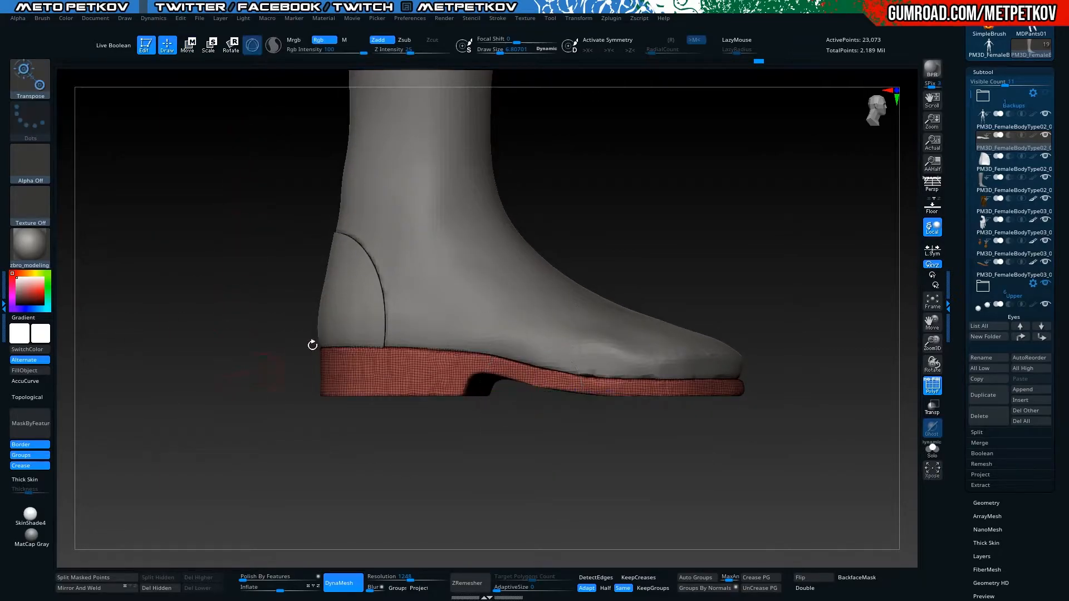
alt+click(461, 294)
drag(244, 286, 163, 359)
key(w)
drag(232, 334, 281, 326)
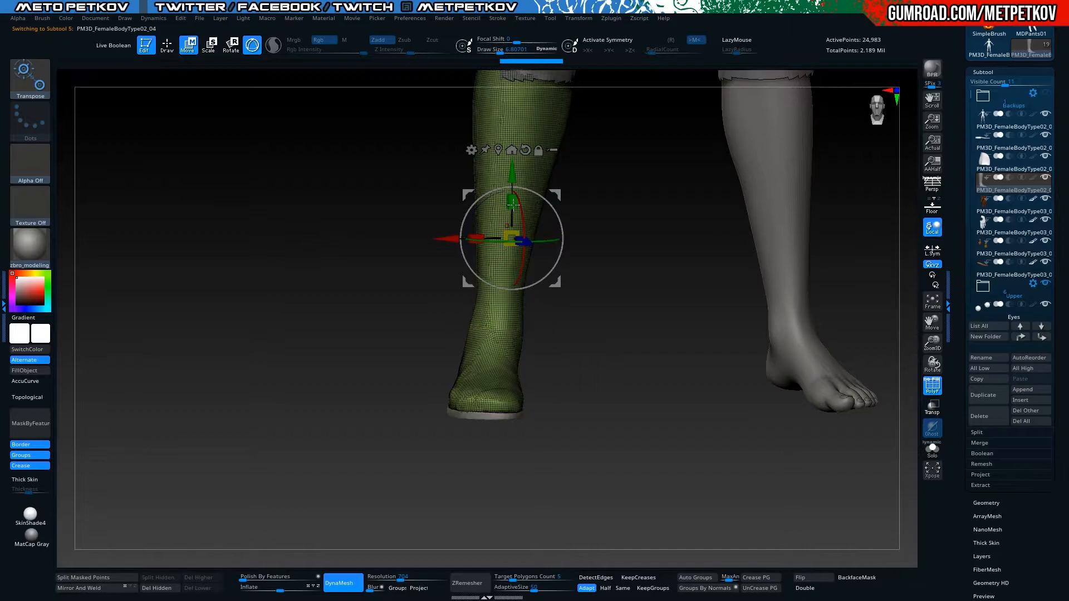
Examine the boot upper's shape and fit from the front and the side
key(q)
alt+drag(260, 297, 268, 329)
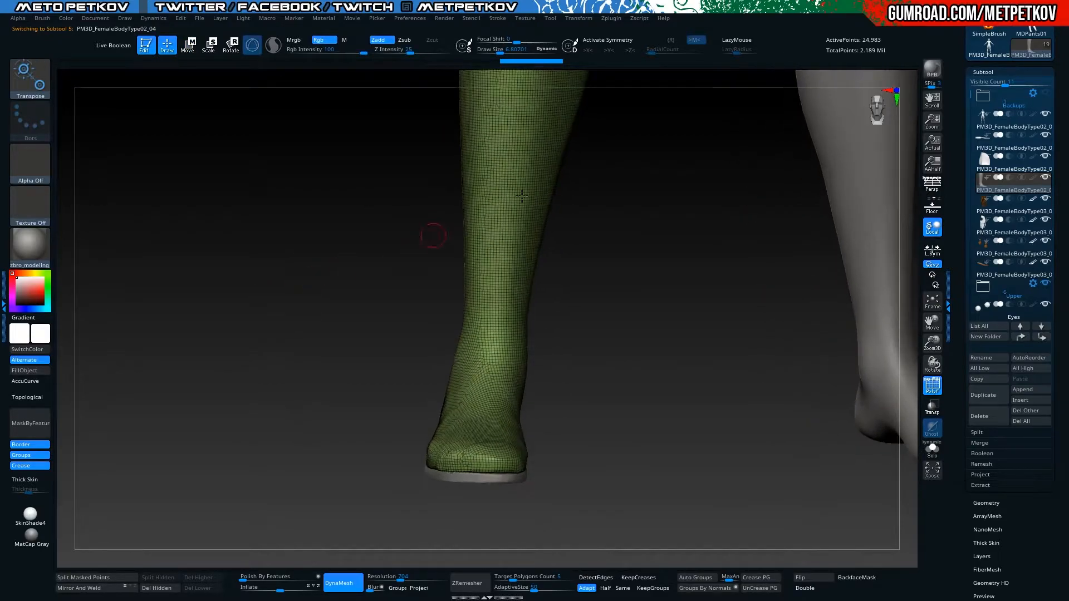
drag(226, 294, 244, 296)
key(w)
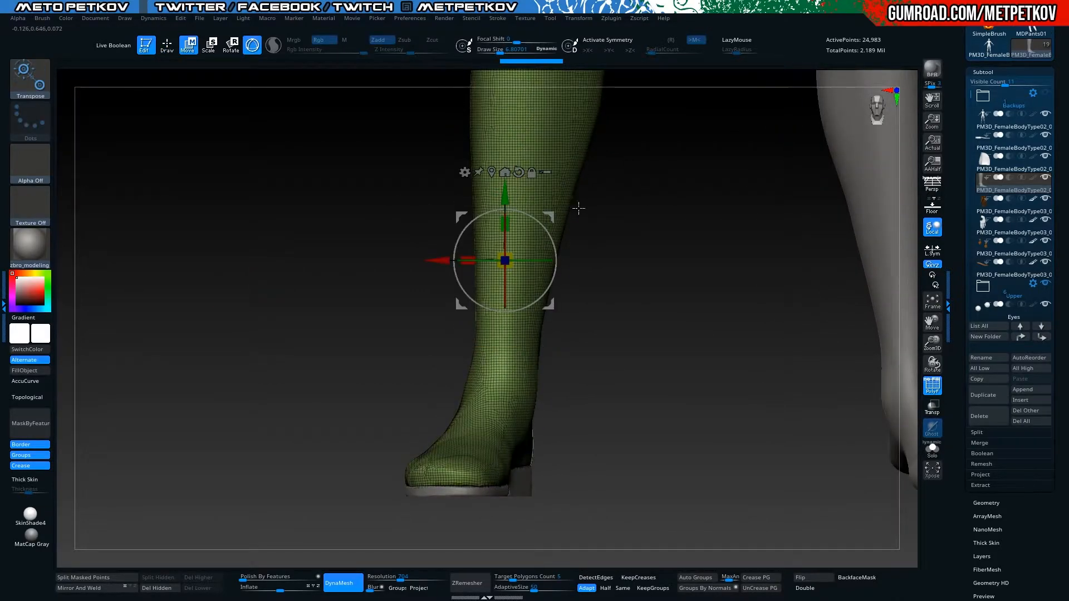
key(q)
mouse_move(284, 225)
mouse_down()
mouse_move(284, 244)
mouse_move(215, 251)
mouse_move(272, 312)
mouse_move(247, 303)
mouse_move(273, 287)
mouse_move(254, 269)
mouse_up()
key(w)
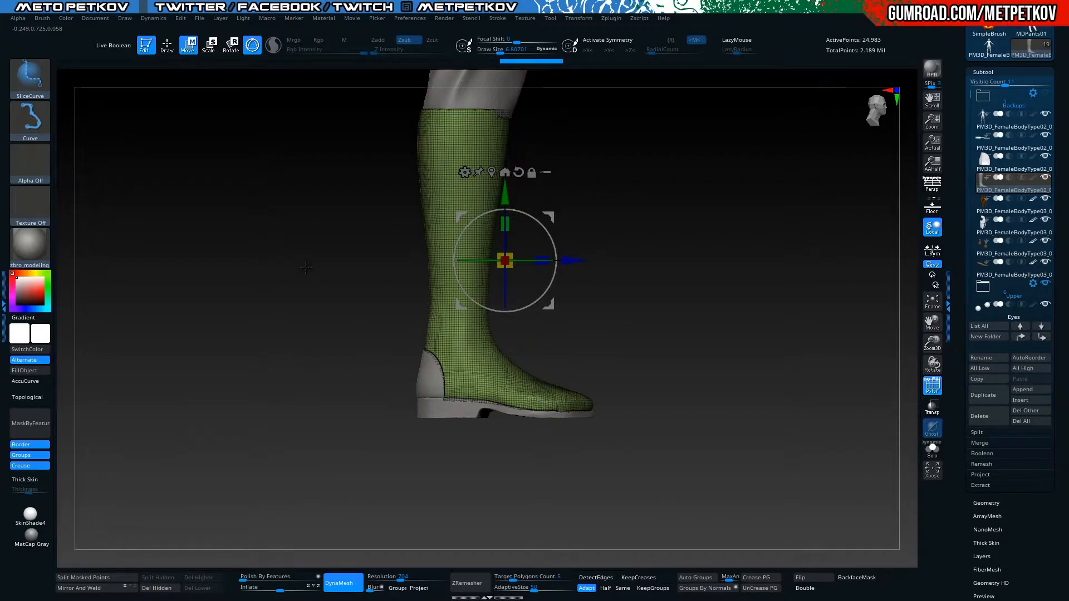
drag(310, 274, 189, 280)
drag(409, 342, 307, 327)
drag(317, 287, 281, 310)
Solo the boot upper and slice it lengthwise down the middle of its front with the SliceCurve brush
key(alt+shift+s)
key(alt+shift+s)
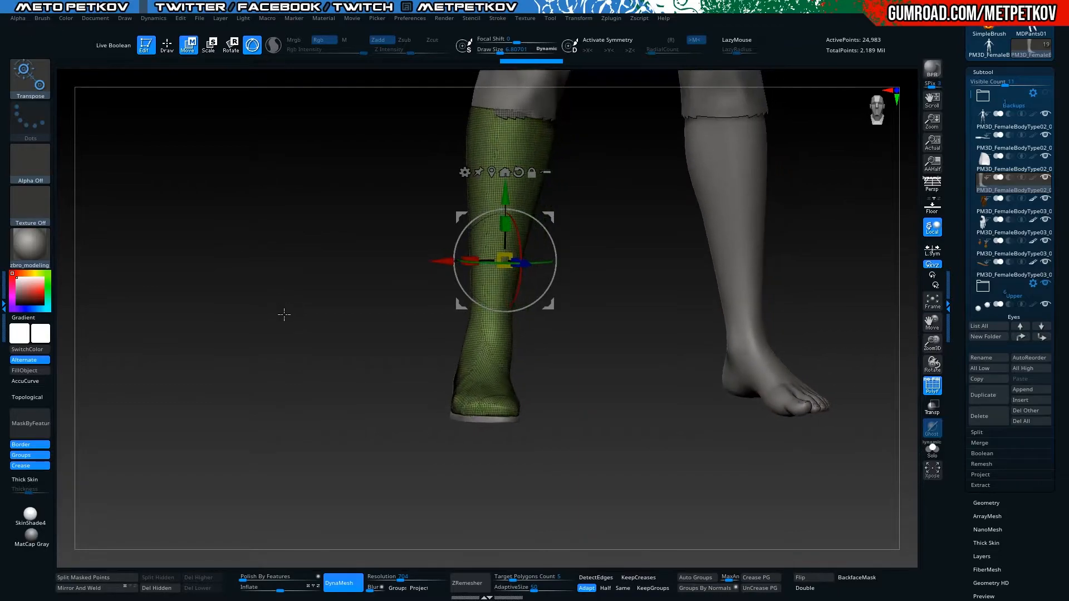
key(alt+shift+s)
key(ctrl+shift)
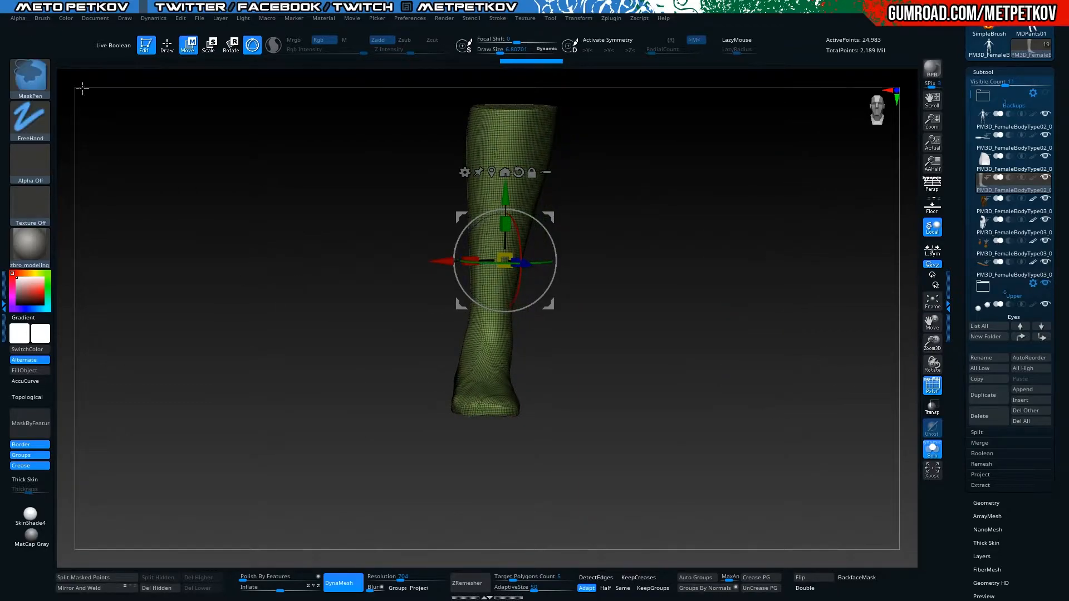
key(q)
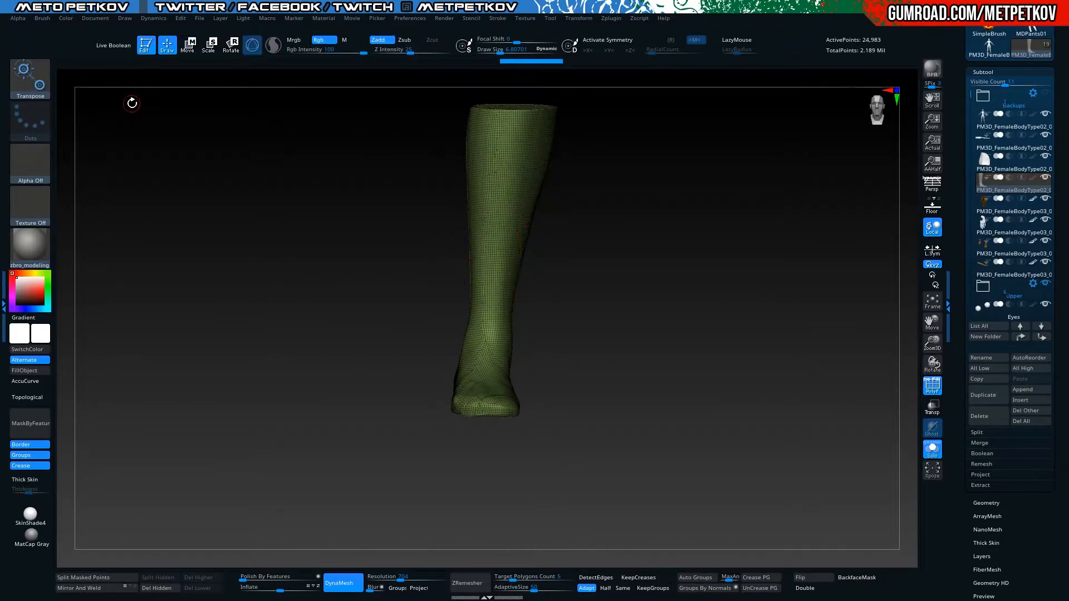
ctrl+shift+click(27, 78)
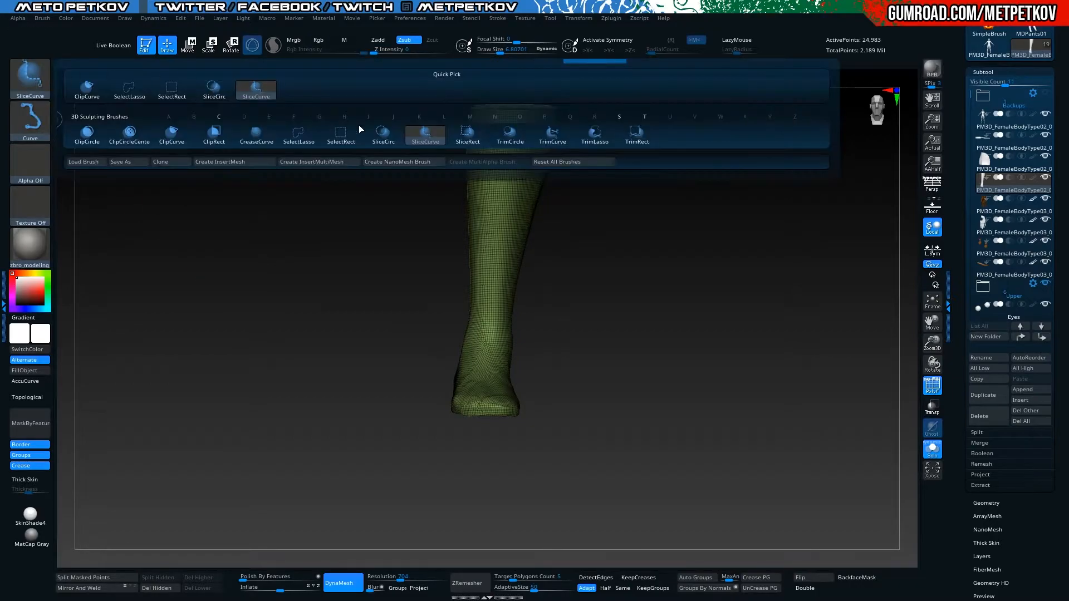
click(412, 142)
mouse_move(490, 403)
mouse_down()
mouse_move(519, 377)
mouse_move(475, 377)
mouse_move(492, 303)
mouse_up()
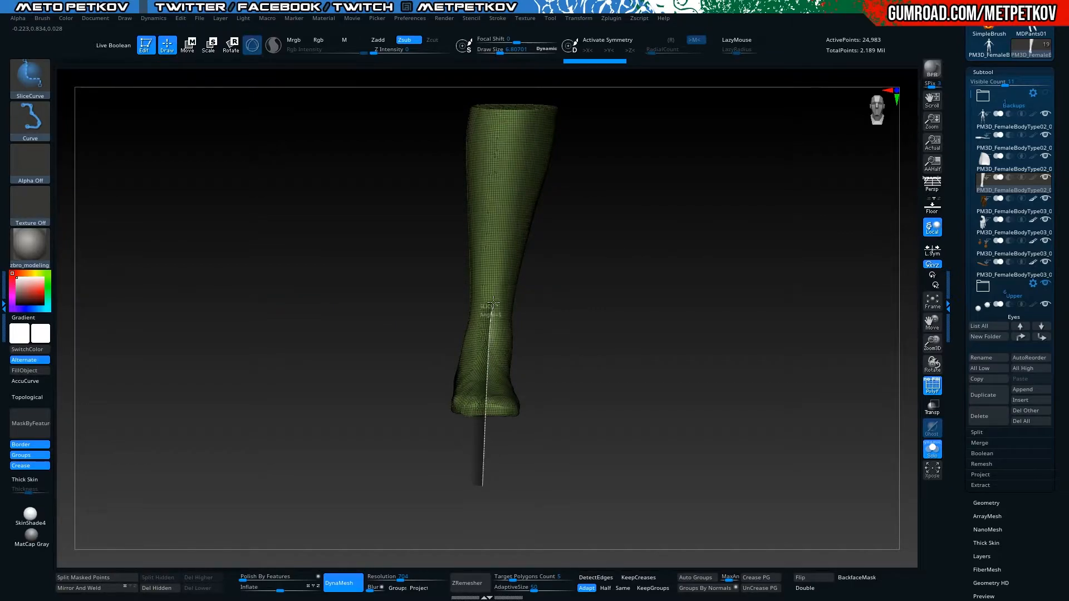
drag(505, 249, 518, 91)
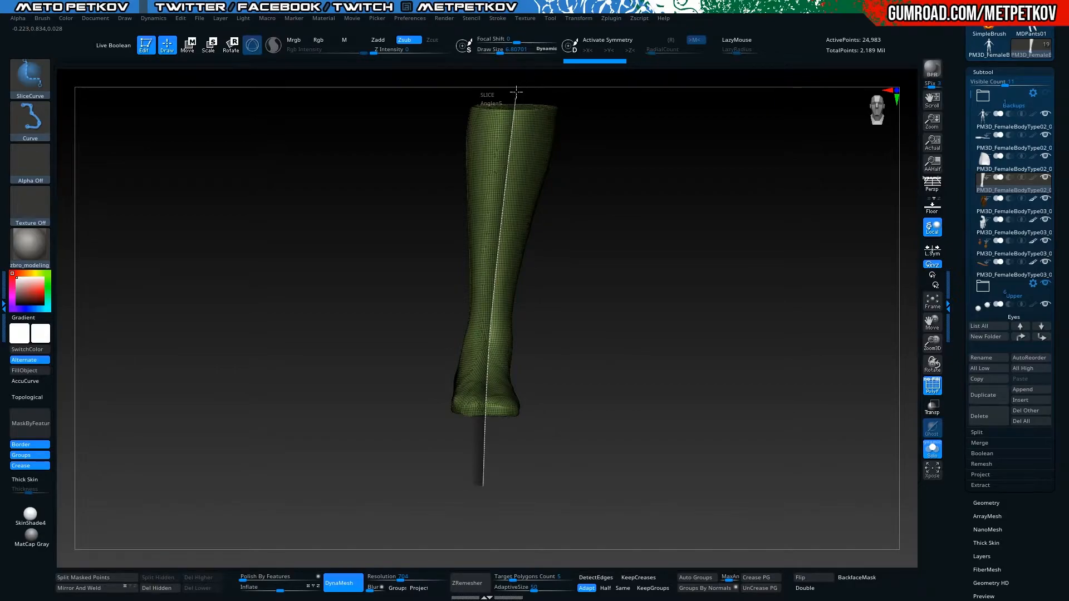
drag(515, 91, 515, 92)
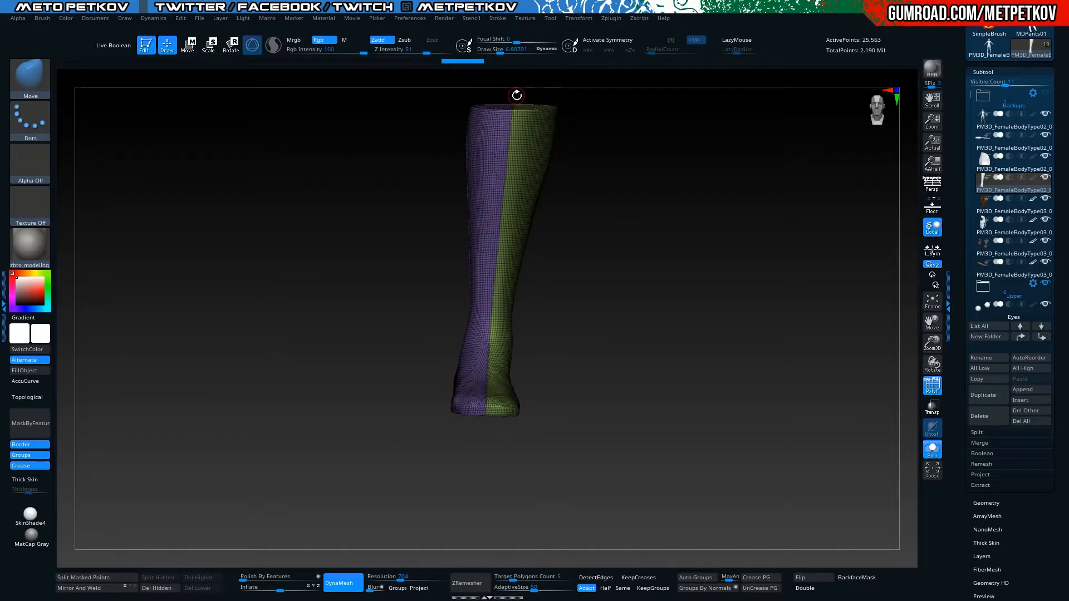
Leave solo mode and turn the boot to its outer side profile
key(alt+s)
drag(219, 281, 269, 295)
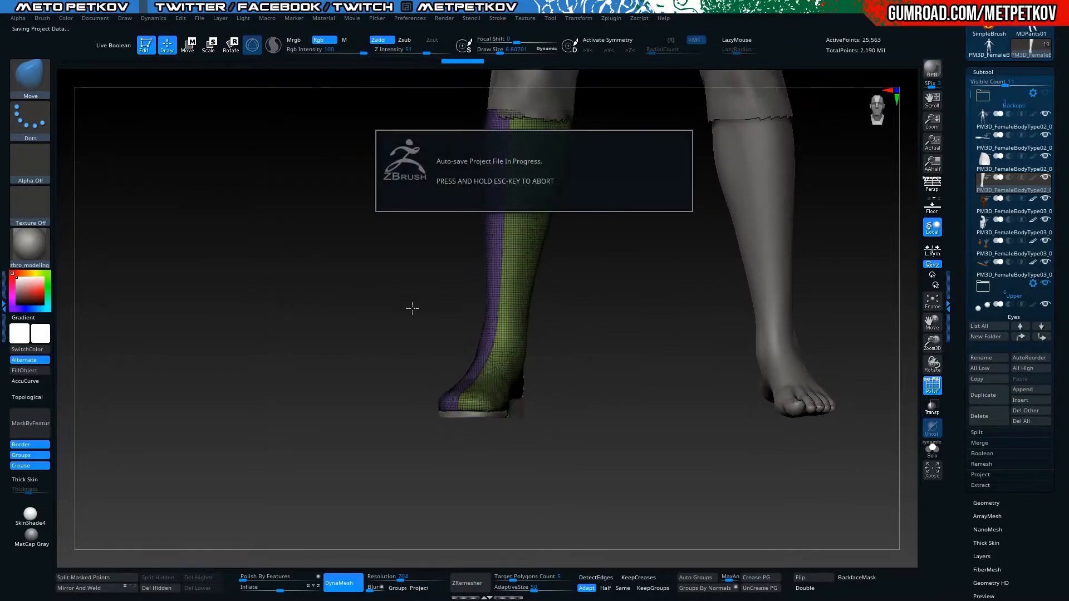
mouse_move(356, 299)
mouse_down()
mouse_move(401, 305)
mouse_move(373, 305)
mouse_move(372, 236)
mouse_move(376, 299)
mouse_move(437, 297)
mouse_up()
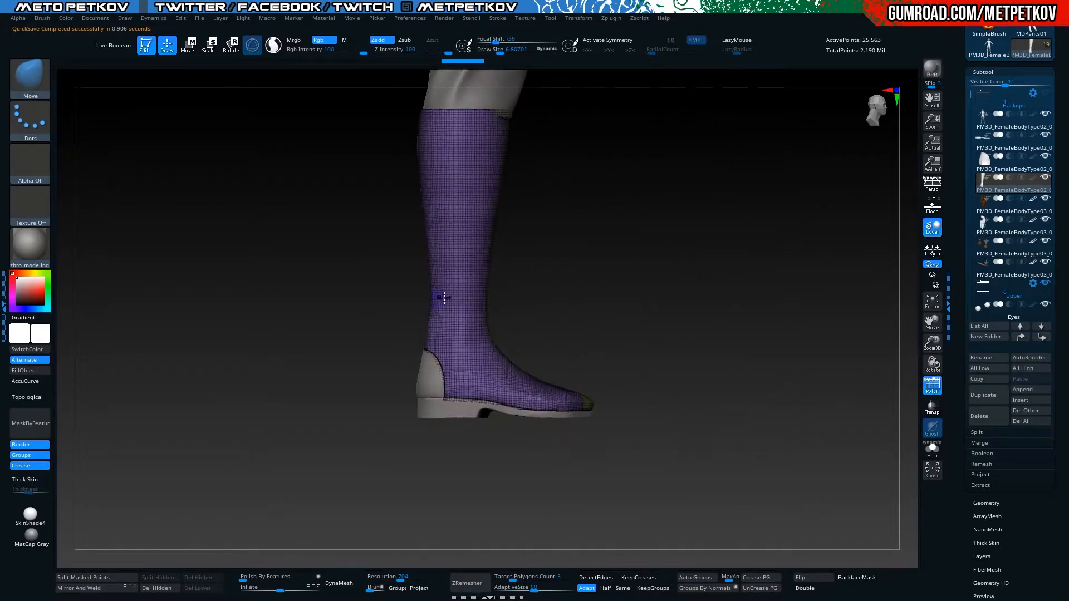
key(ctrl+shift)
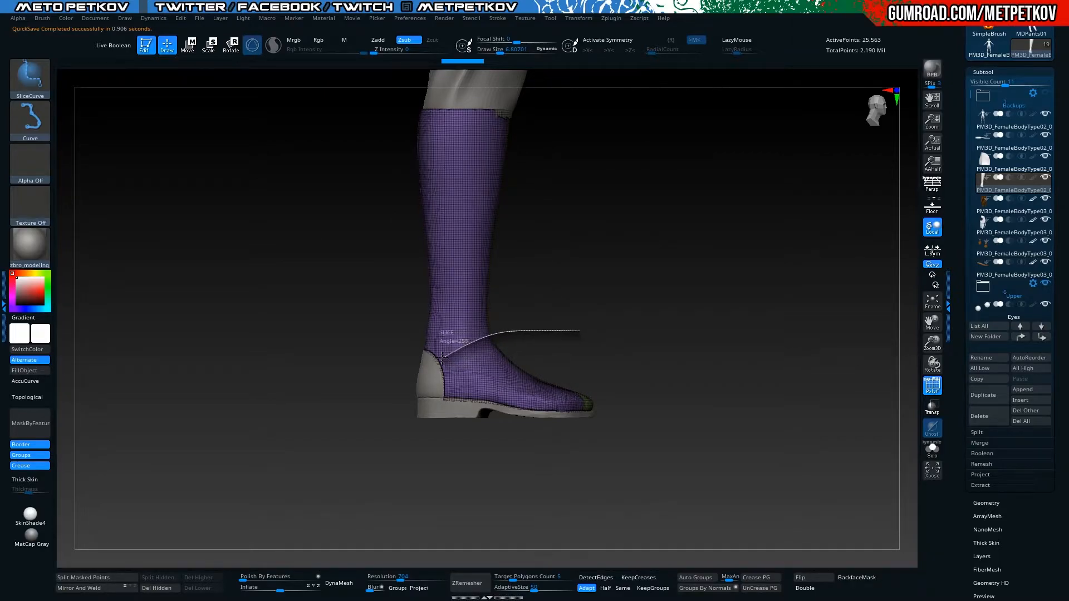
drag(440, 355, 463, 368)
key(ctrl+z)
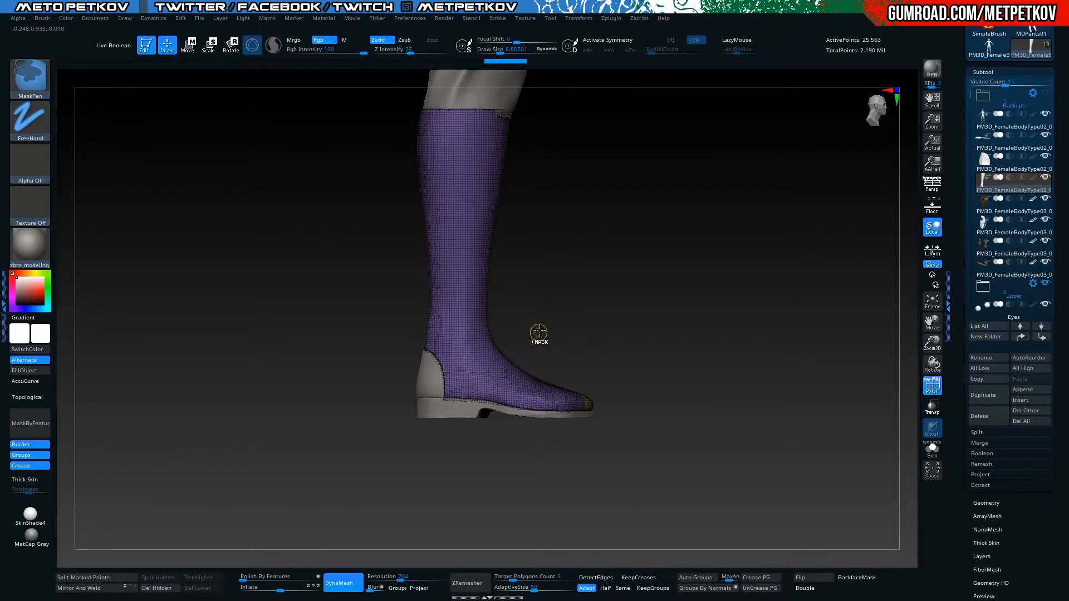
Slice the boot across the ankle with a curved cut running just above the heel piece
ctrl+shift+drag(568, 315, 522, 319)
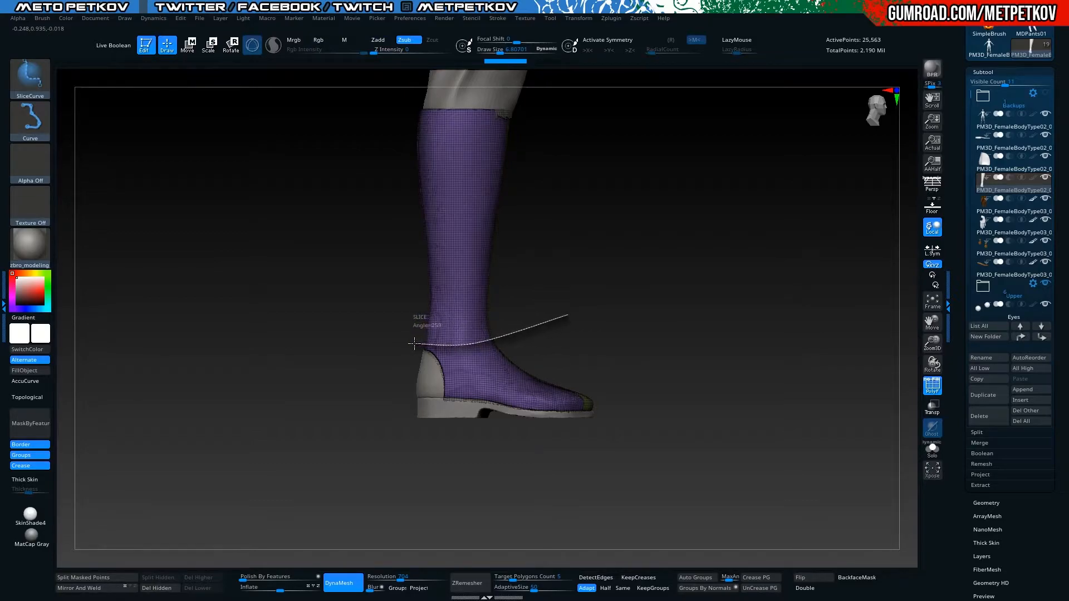
ctrl+shift+drag(406, 342, 436, 293)
ctrl+shift+click(450, 294)
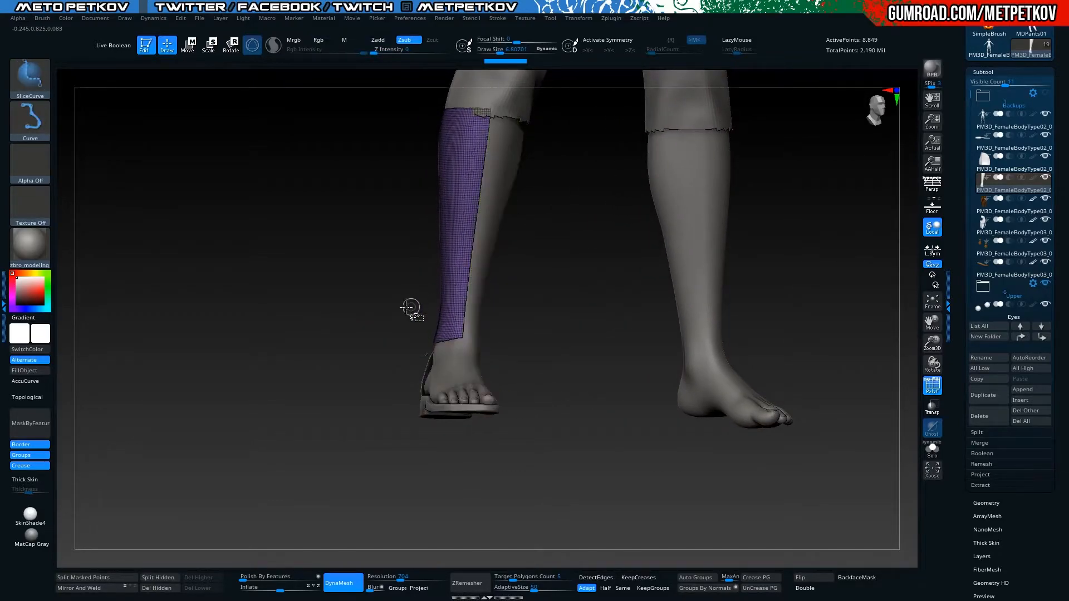
ctrl+shift+click(301, 305)
Isolate the inner shaft panel and slice it across below the calf with a curved cut
key(ctrl+shift)
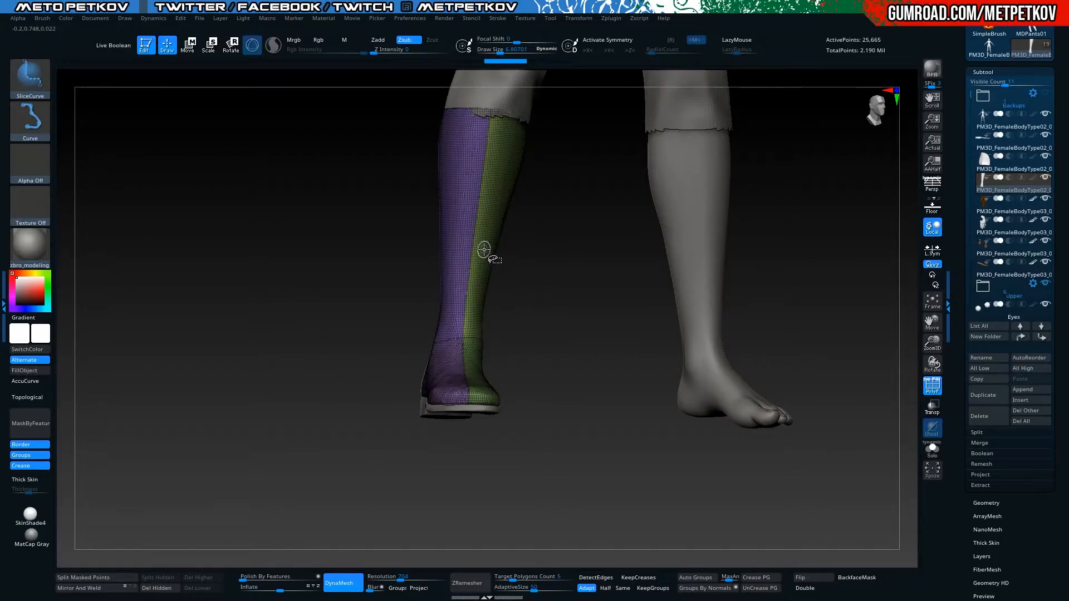
ctrl+shift+click(488, 253)
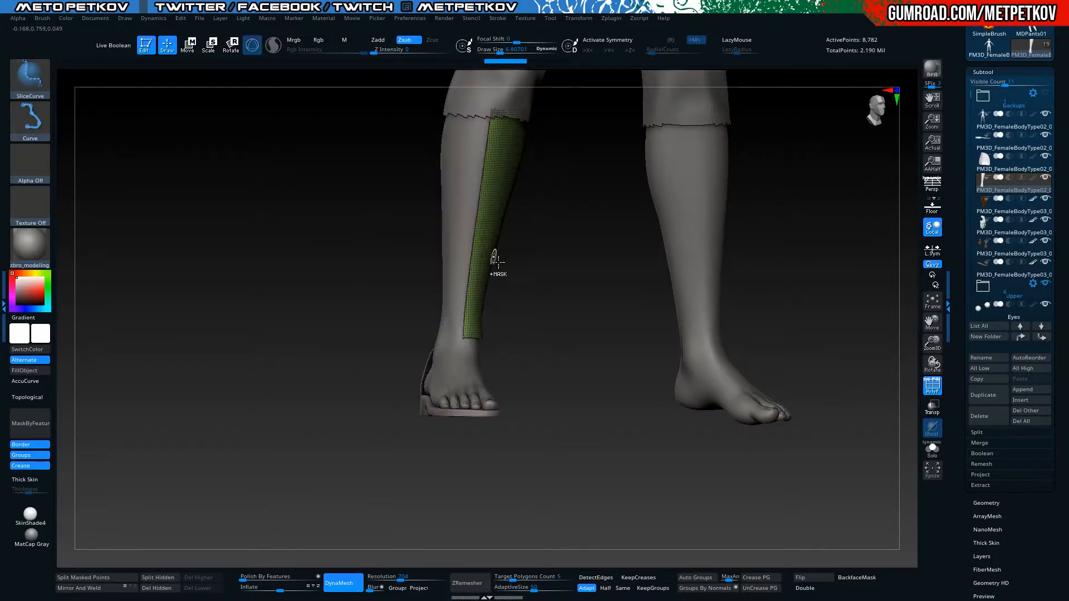
drag(518, 267, 543, 289)
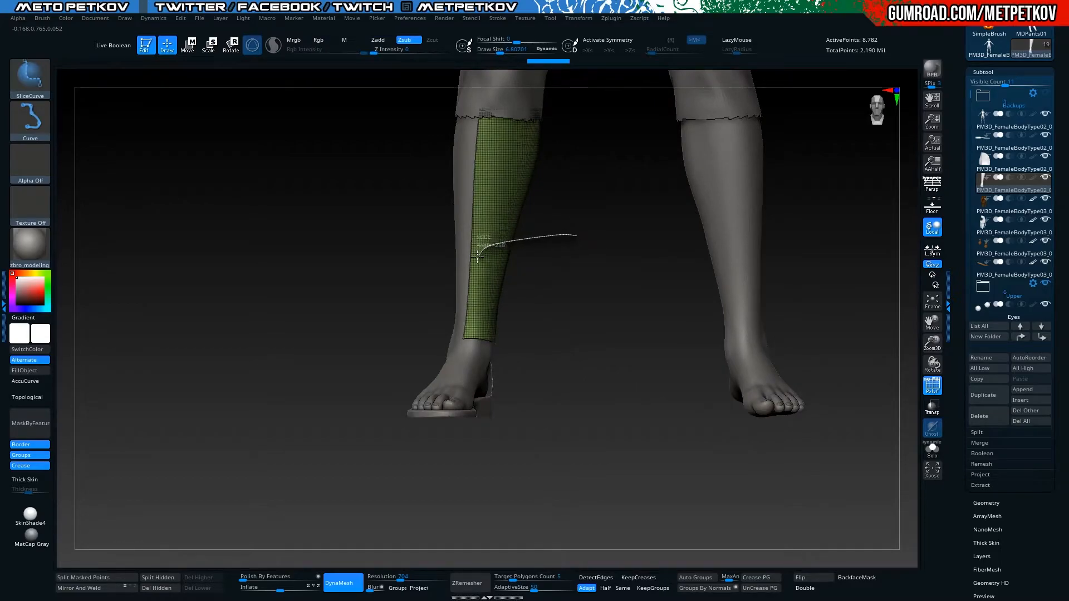
ctrl+shift+drag(425, 328, 394, 389)
Slice the isolated inner shaft panel lengthwise from its top edge to the ankle
drag(275, 365, 272, 243)
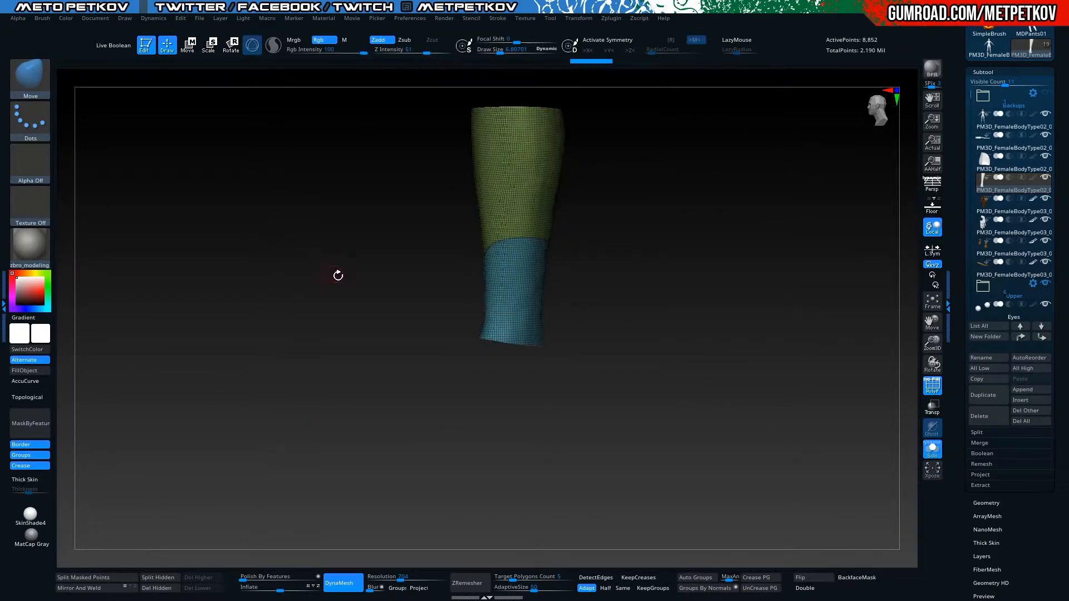
drag(329, 271, 363, 277)
ctrl+shift+drag(467, 118, 445, 484)
Use SelectRect to isolate the outer shaft panel with the upper front inner panel and combine them into one polygroup
mouse_move(273, 365)
mouse_down()
mouse_move(279, 358)
mouse_move(231, 321)
mouse_move(370, 262)
mouse_up()
ctrl+shift+click(413, 244)
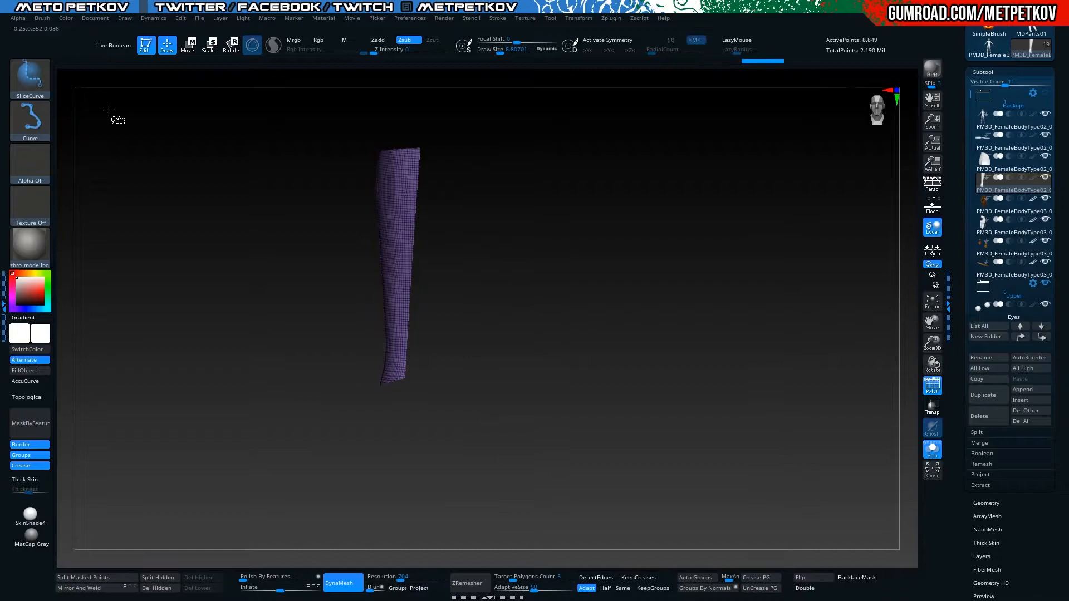
click(41, 76)
click(173, 90)
ctrl+shift+click(177, 218)
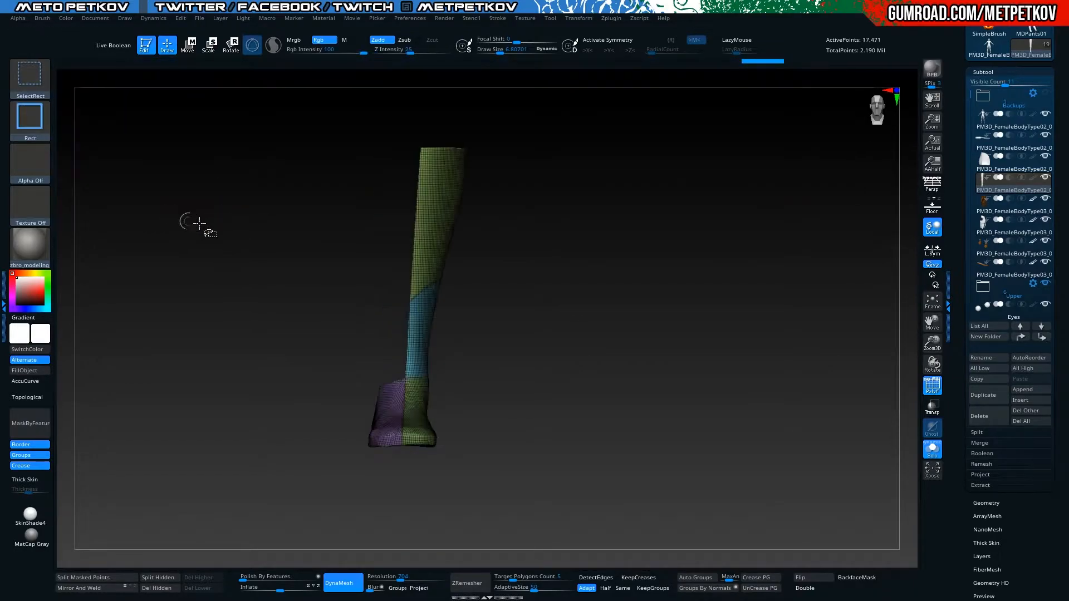
ctrl+shift+click(435, 225)
ctrl+shift+drag(586, 385, 601, 398)
key(ctrl+w)
ctrl+shift+click(218, 305)
Isolate the combined shaft panel, assign it a new polygroup, and show the whole boot again
drag(221, 300, 213, 295)
ctrl+shift+click(387, 300)
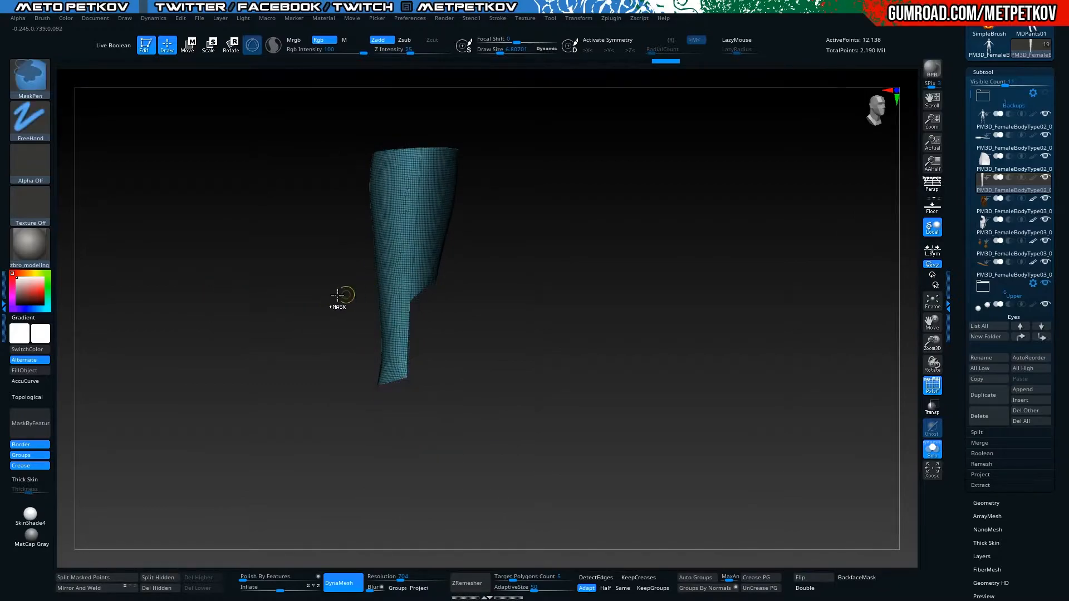
key(ctrl+w)
ctrl+shift+click(192, 282)
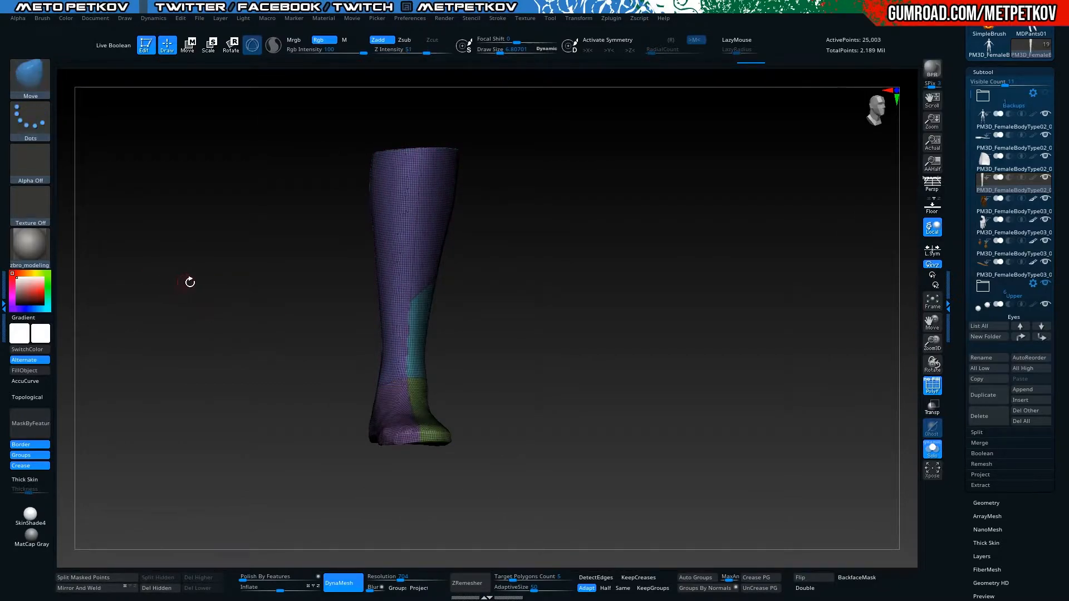
Turn off DynaMesh for the boot and leave solo mode with all its polygroups shown
click(341, 585)
mouse_move(290, 320)
mouse_down()
mouse_move(263, 315)
mouse_move(260, 306)
mouse_move(274, 304)
mouse_move(193, 283)
mouse_move(224, 302)
mouse_move(200, 343)
mouse_move(258, 277)
mouse_move(249, 289)
mouse_move(167, 277)
mouse_move(185, 278)
mouse_up()
ctrl+shift+click(413, 236)
key(alt+s)
ctrl+shift+click(229, 283)
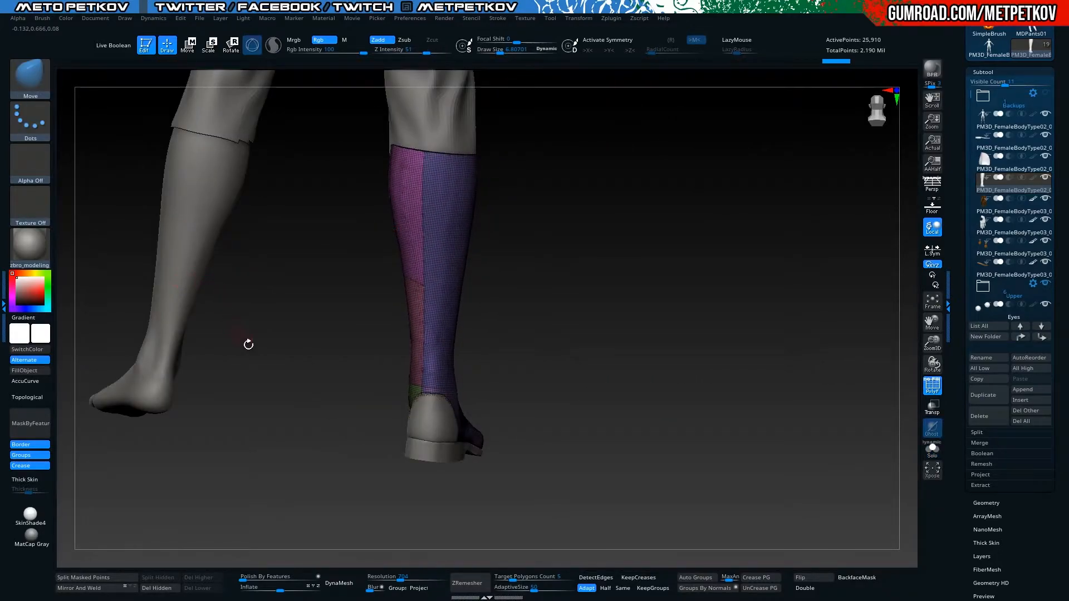
Isolate the combined outer shaft panel and slice it lengthwise from behind with the SliceCurve brush
drag(269, 369, 280, 366)
drag(308, 366, 364, 350)
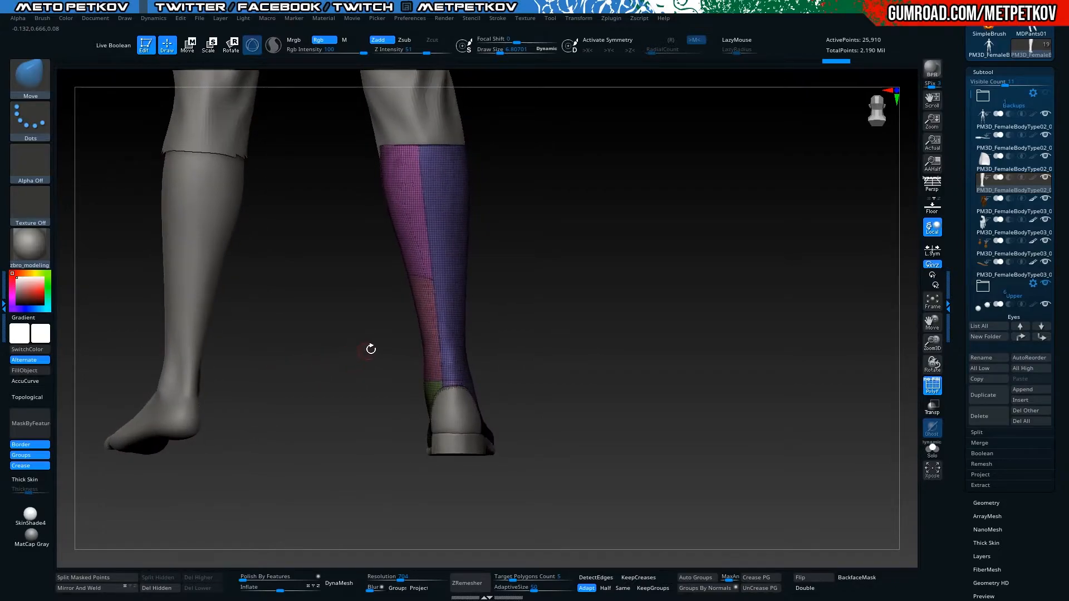
ctrl+shift+click(432, 219)
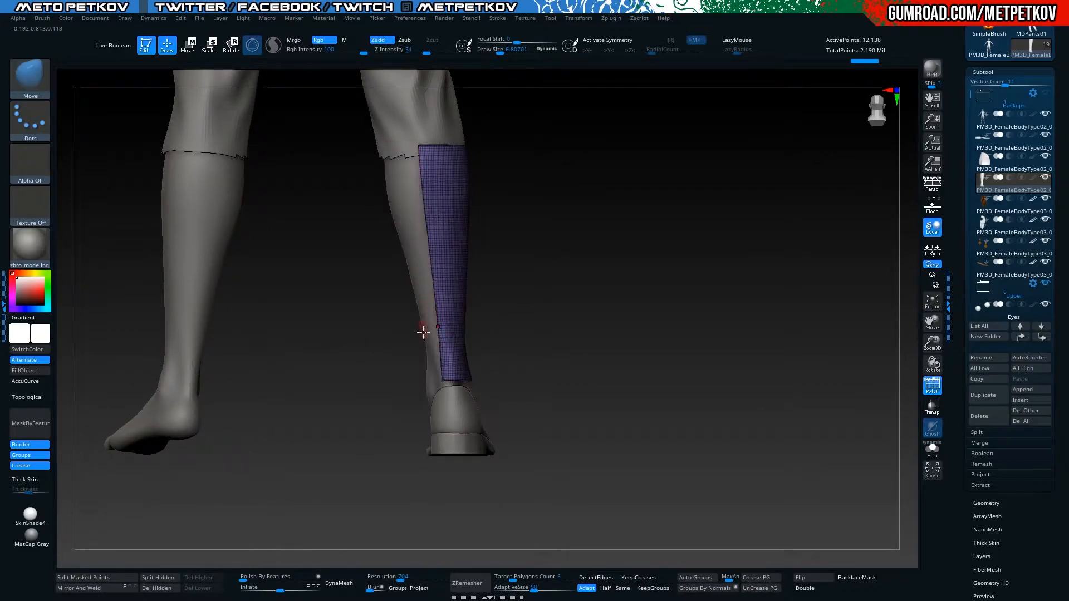
ctrl+shift+drag(466, 449, 620, 489)
key(ctrl+z)
click(31, 75)
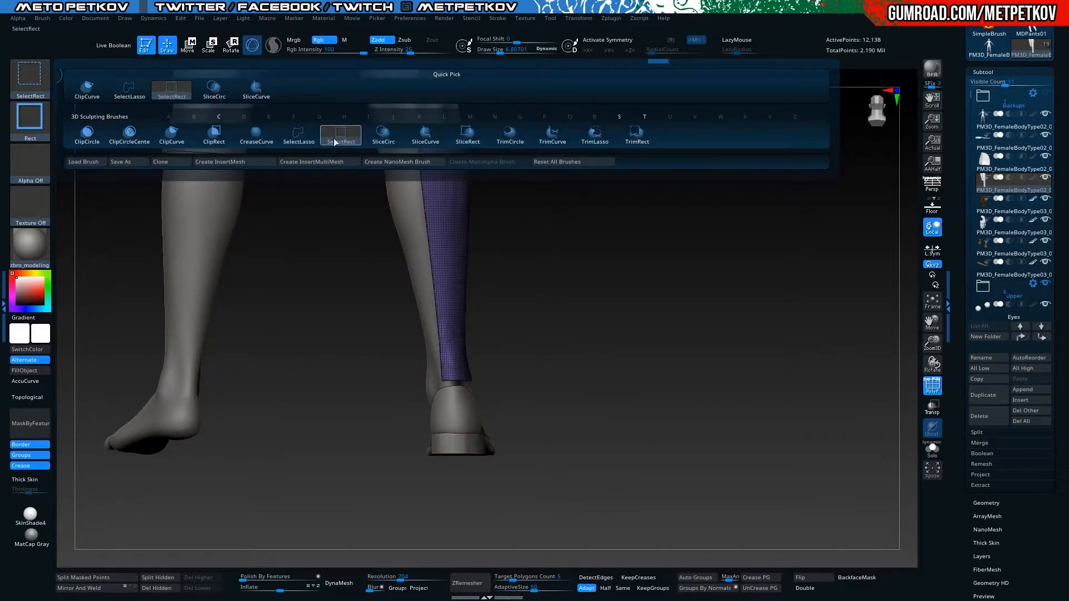
click(425, 137)
ctrl+shift+drag(466, 506, 437, 127)
ctrl+shift+click(301, 360)
Use SelectRect to isolate the outer and back shaft panels and combine them into one polygroup
drag(298, 352, 217, 352)
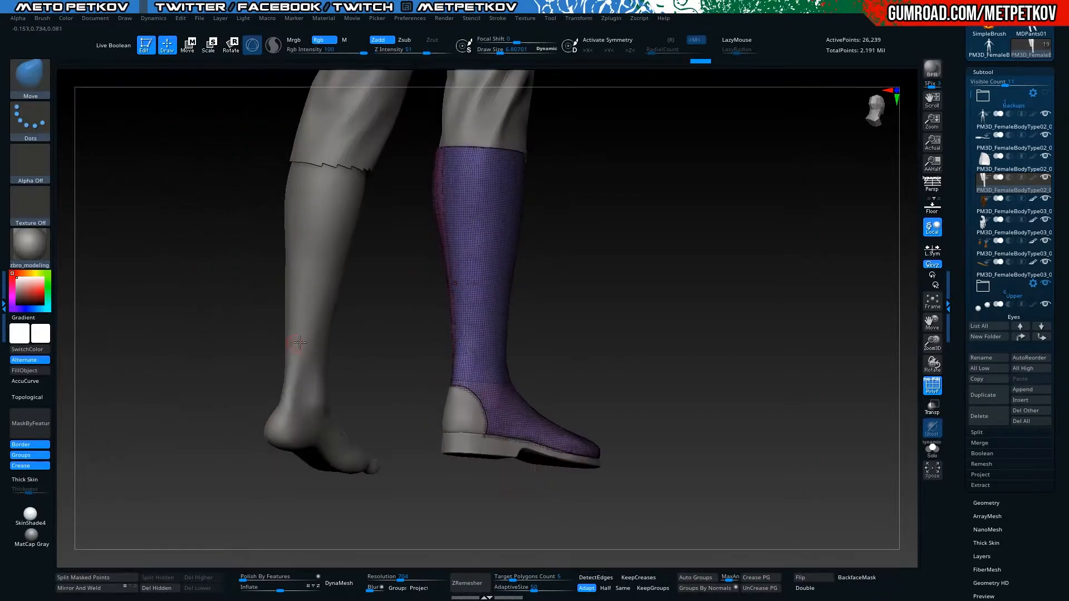
ctrl+shift+click(482, 289)
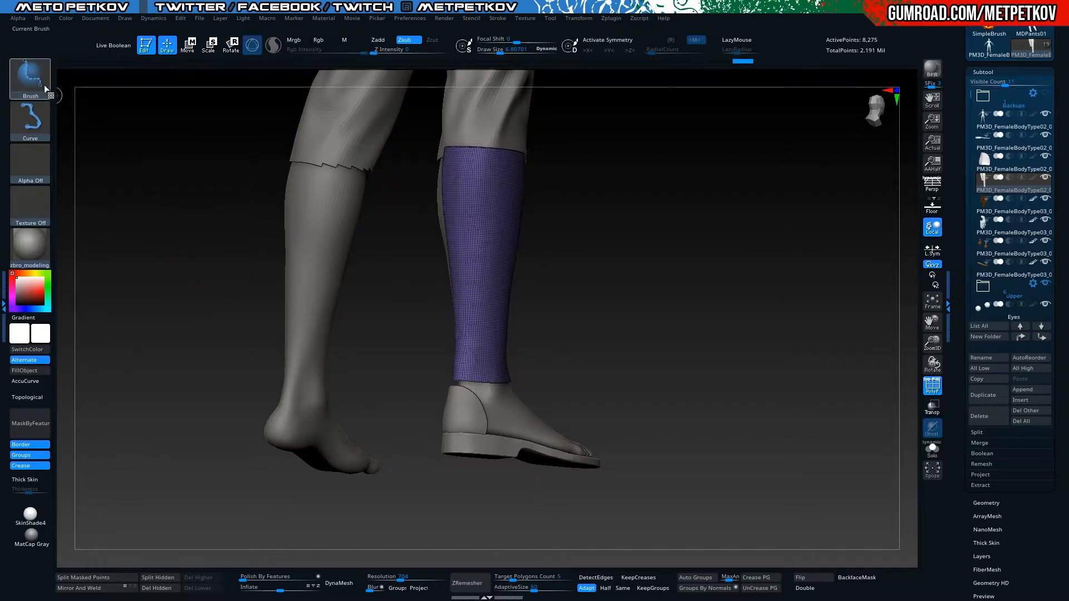
ctrl+shift+click(41, 87)
click(338, 133)
mouse_move(179, 258)
mouse_down()
mouse_move(222, 272)
mouse_move(436, 252)
mouse_move(284, 246)
mouse_move(239, 256)
mouse_up()
ctrl+shift+click(531, 228)
ctrl+shift+drag(320, 282, 231, 244)
key(ctrl+w)
ctrl+shift+click(295, 283)
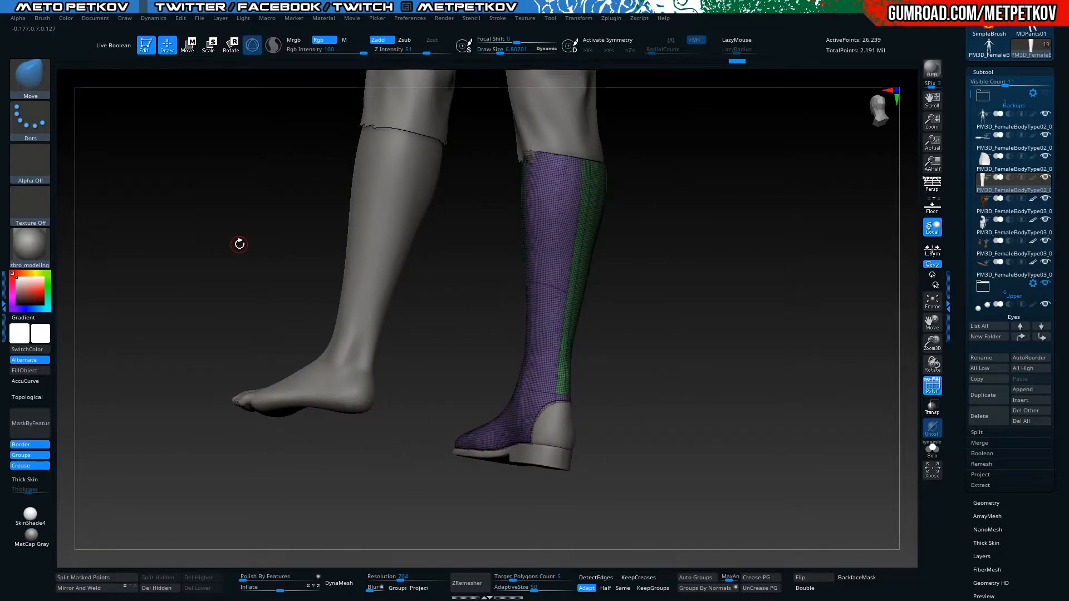
Isolate the foot section of the boot below the ankle cut
mouse_move(197, 279)
mouse_down()
mouse_move(243, 210)
mouse_move(260, 279)
mouse_move(279, 239)
mouse_move(304, 284)
mouse_move(293, 289)
mouse_move(236, 289)
mouse_move(200, 278)
mouse_move(234, 275)
mouse_move(191, 265)
mouse_move(269, 359)
mouse_up()
mouse_move(384, 440)
alt+mouse_down()
mouse_move(391, 305)
mouse_move(377, 336)
mouse_move(361, 341)
alt+mouse_up()
alt+drag(277, 339, 270, 293)
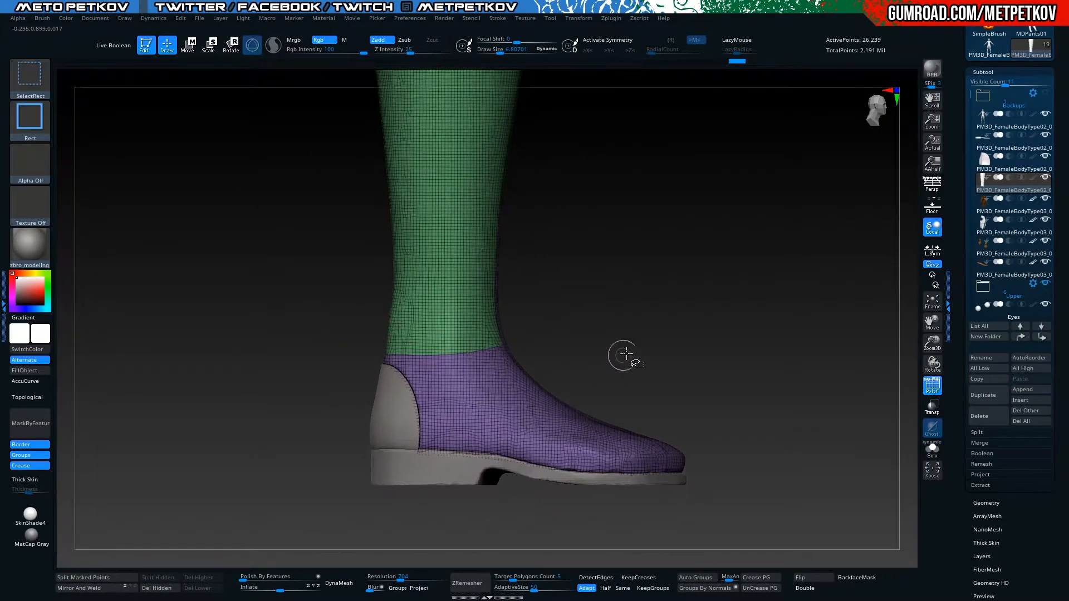
ctrl+shift+click(456, 390)
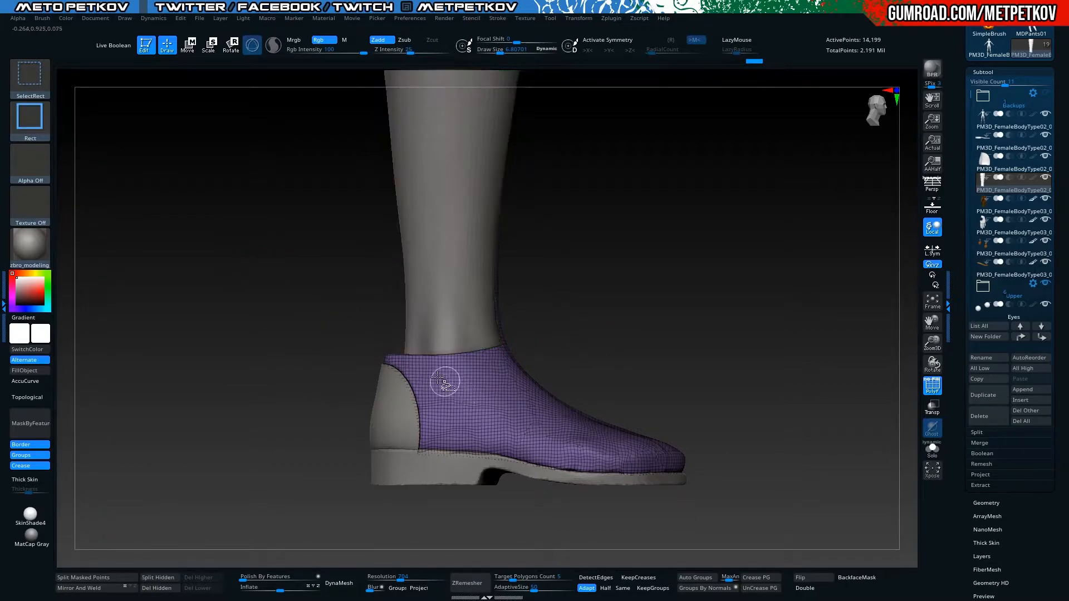
Show all of the boot's polygroups again and leave solo mode
mouse_move(209, 261)
mouse_down()
mouse_move(227, 246)
mouse_move(215, 250)
mouse_move(286, 275)
mouse_move(277, 275)
mouse_move(405, 377)
mouse_up()
key(alt+s)
key(alt+s)
ctrl+shift+click(222, 250)
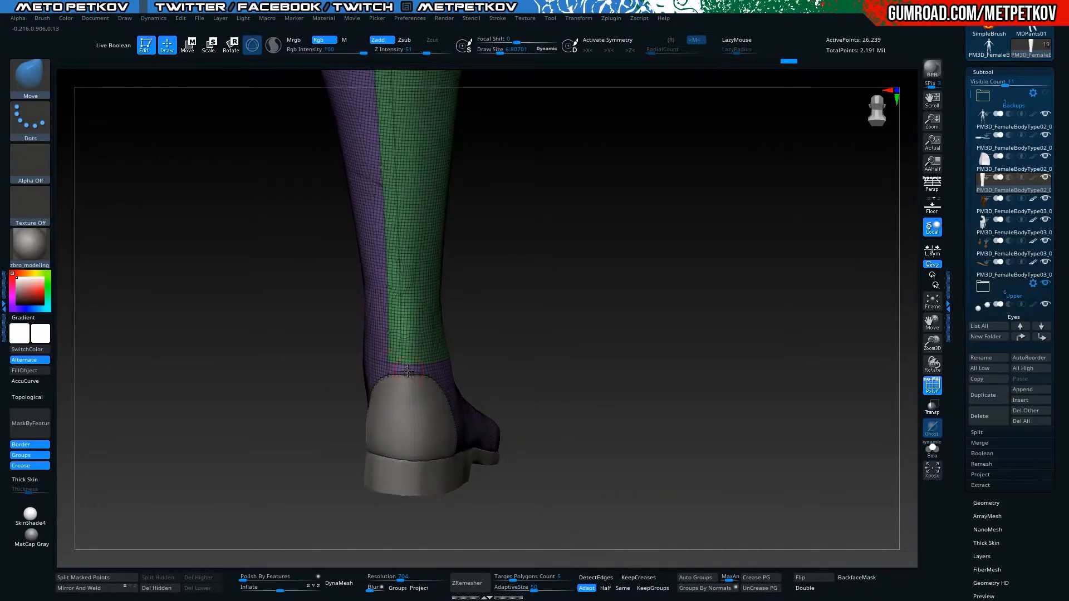
Duplicate the boot subtool and move the copy into the Backups folder
drag(403, 369, 167, 253)
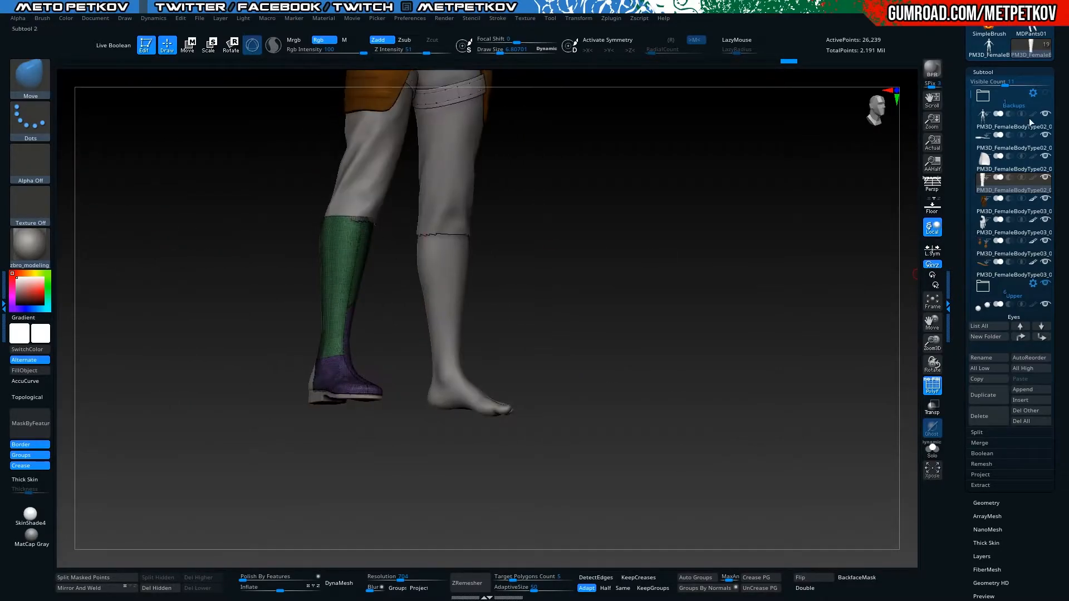
drag(241, 334, 205, 329)
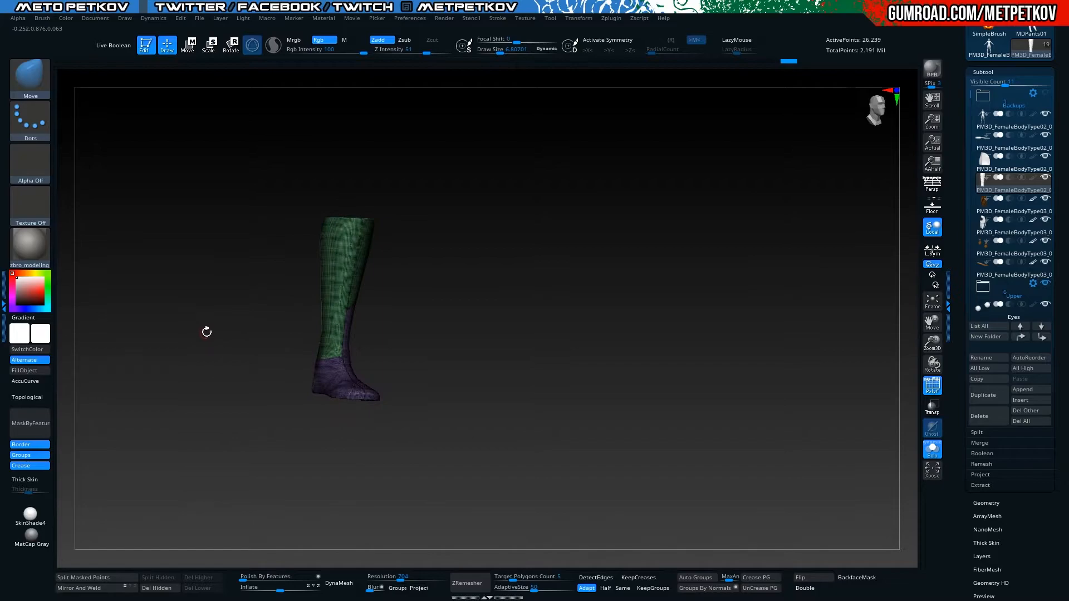
key(ctrl+shift)
click(1033, 211)
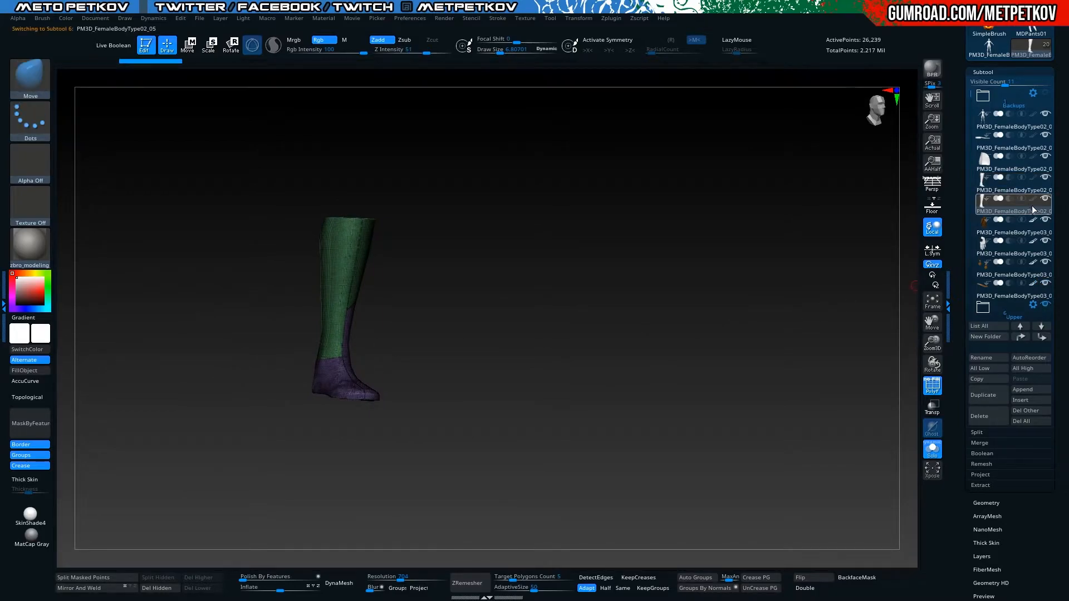
mouse_move(1036, 204)
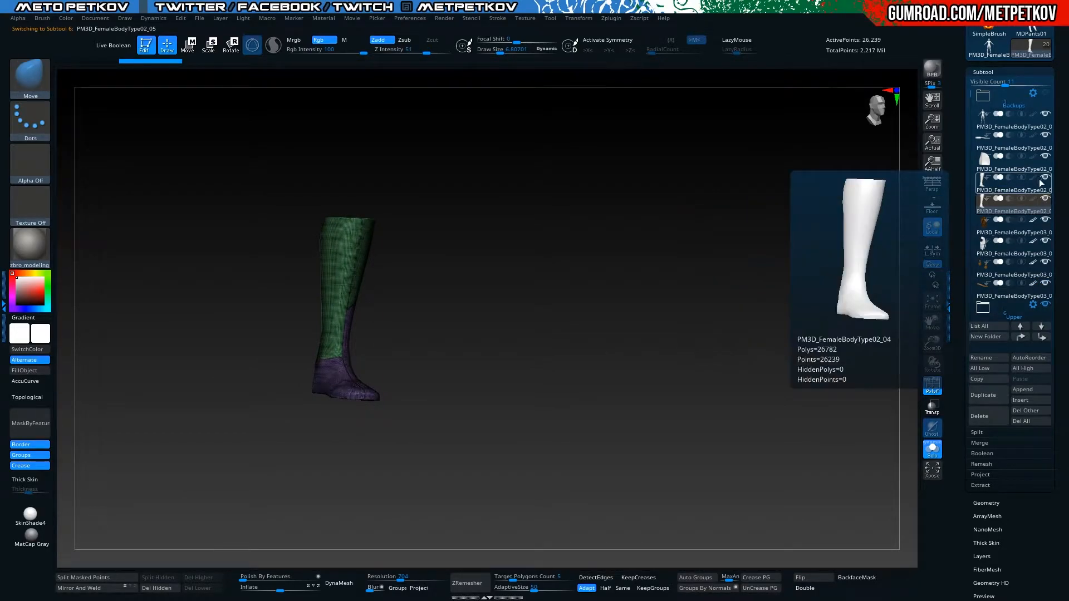
drag(1001, 209, 984, 123)
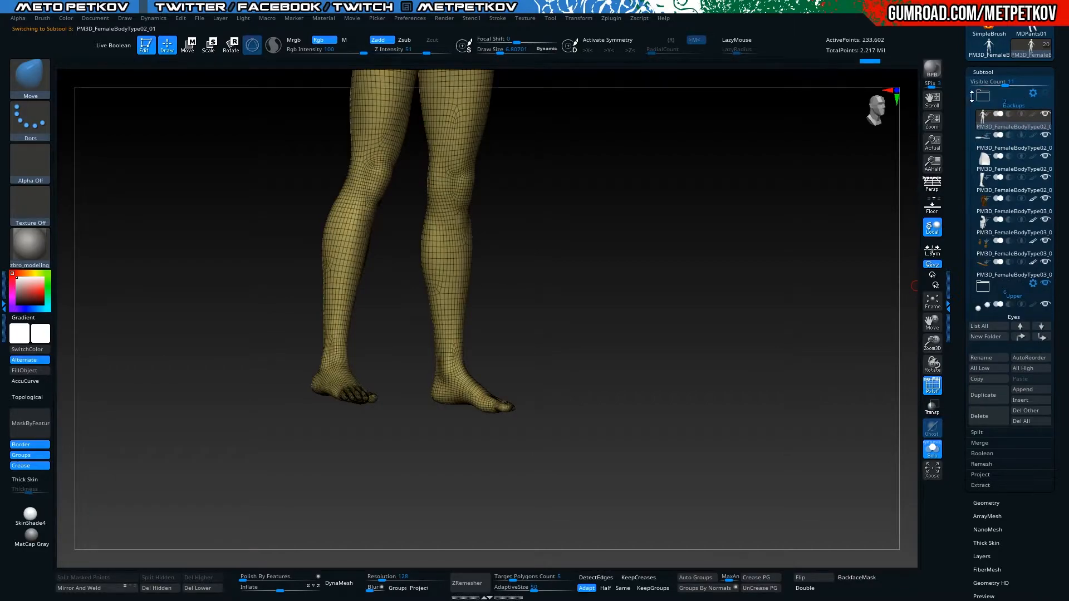
Examine the MDPants01_02 and boot copies stored in the Backups folder, framing each one, and collapse the folder
click(982, 96)
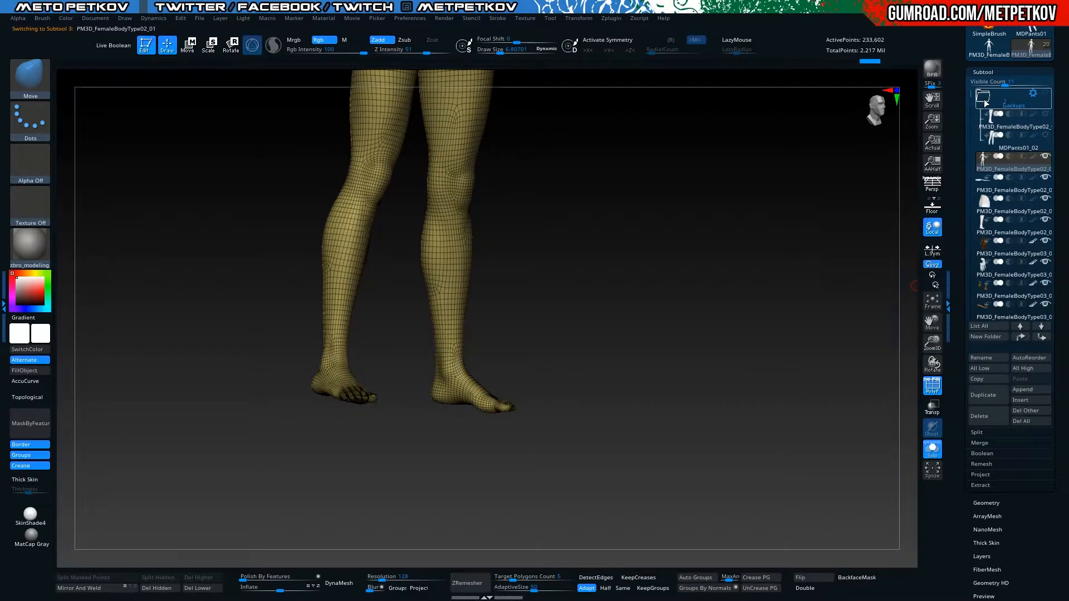
click(1005, 142)
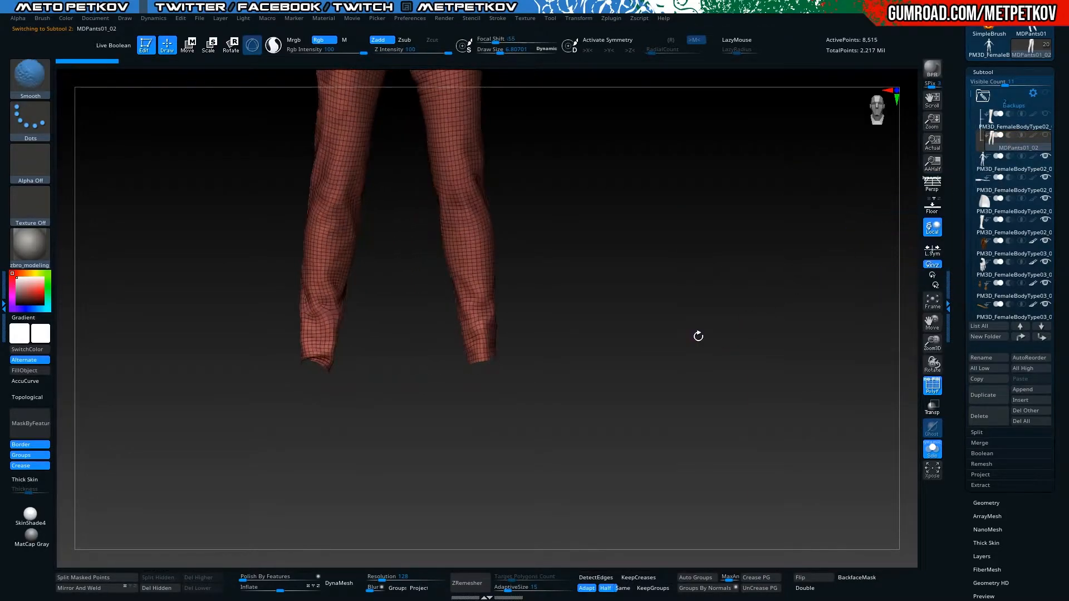
key(f)
key(shift+f)
key(shift+f)
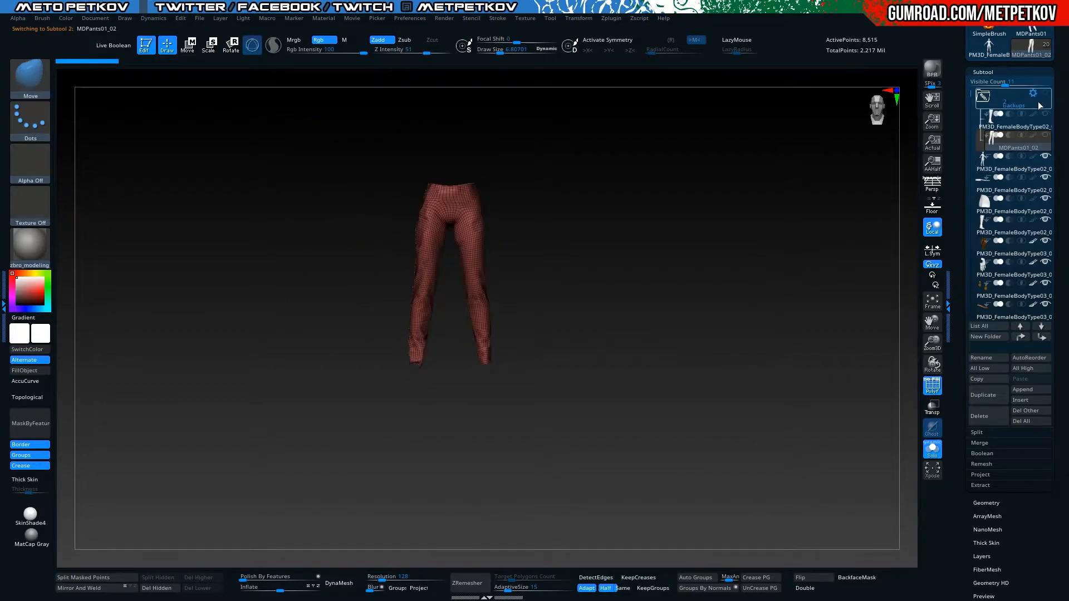
click(1023, 124)
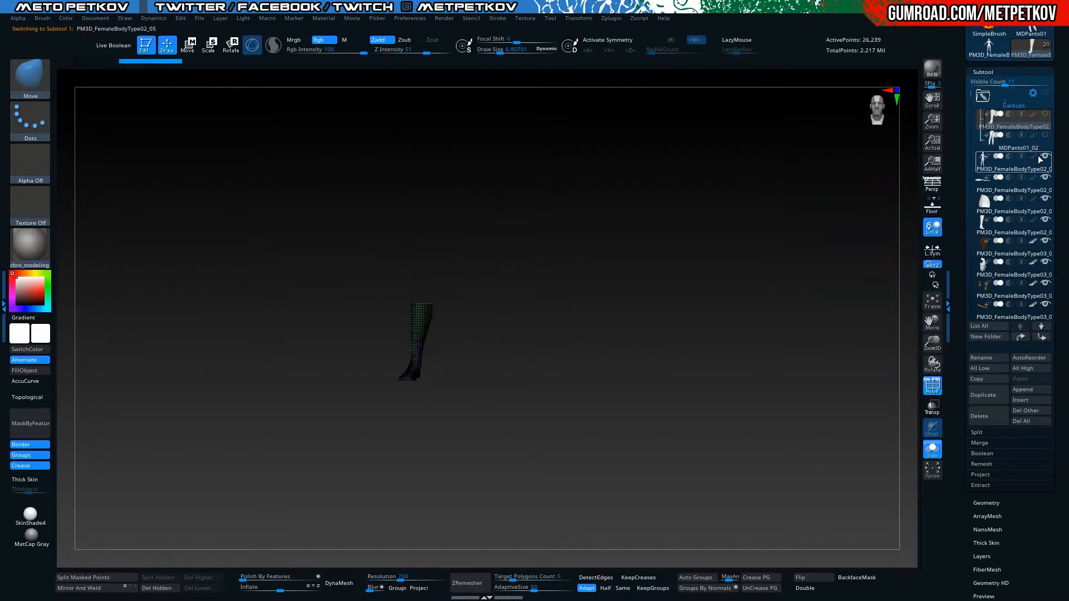
key(f)
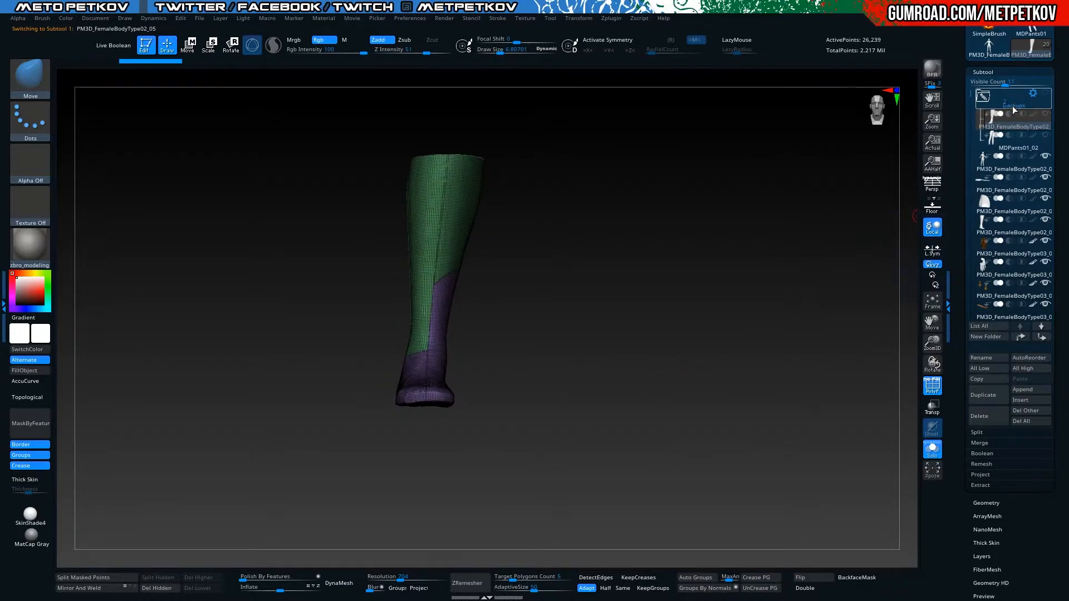
scroll(996, 167, down, 3)
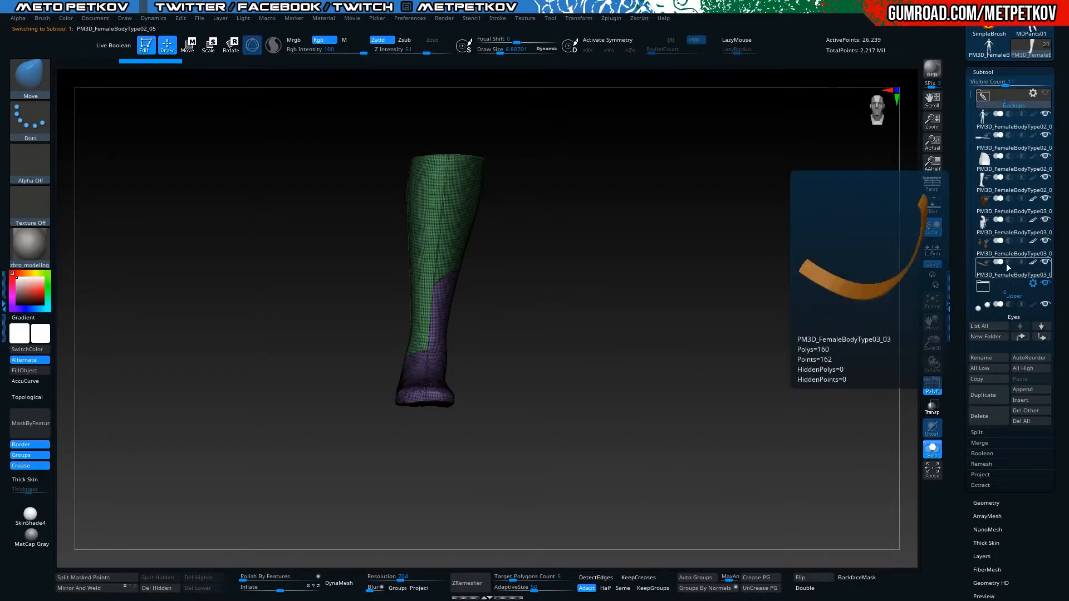
Select the working boot, bring the other subtools back into view around it and quick-save the project
click(1005, 195)
drag(315, 347, 356, 340)
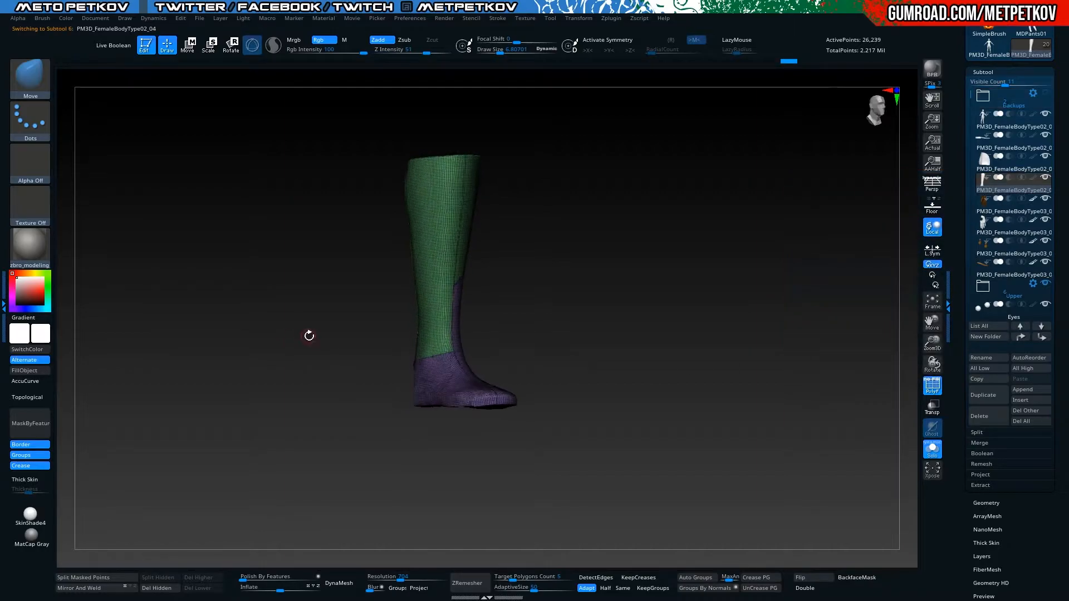
key(alt+s)
drag(285, 324, 293, 301)
alt+drag(286, 240, 290, 297)
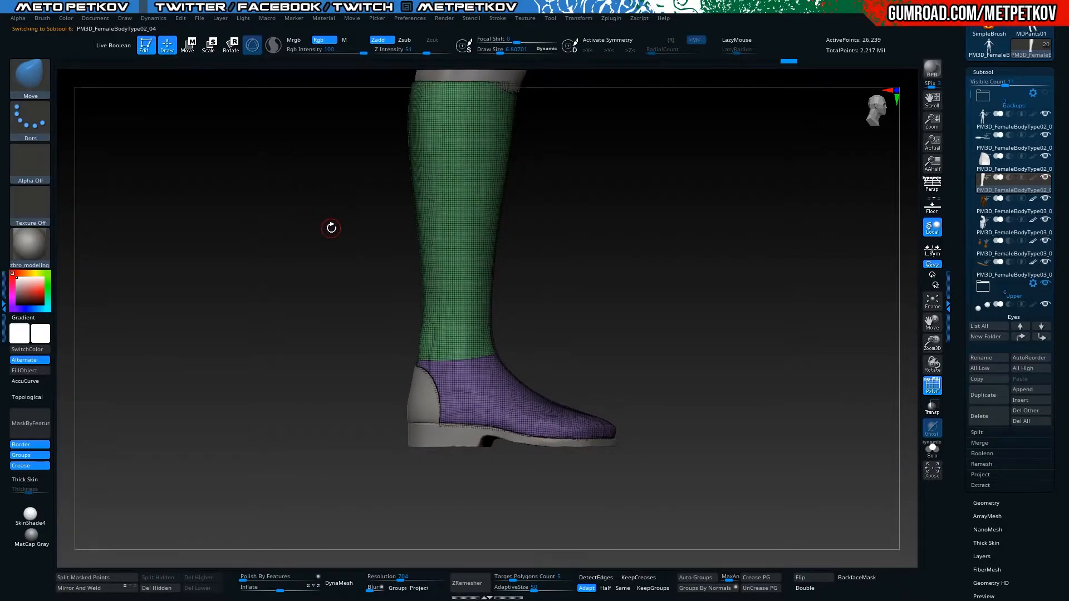
click(805, 9)
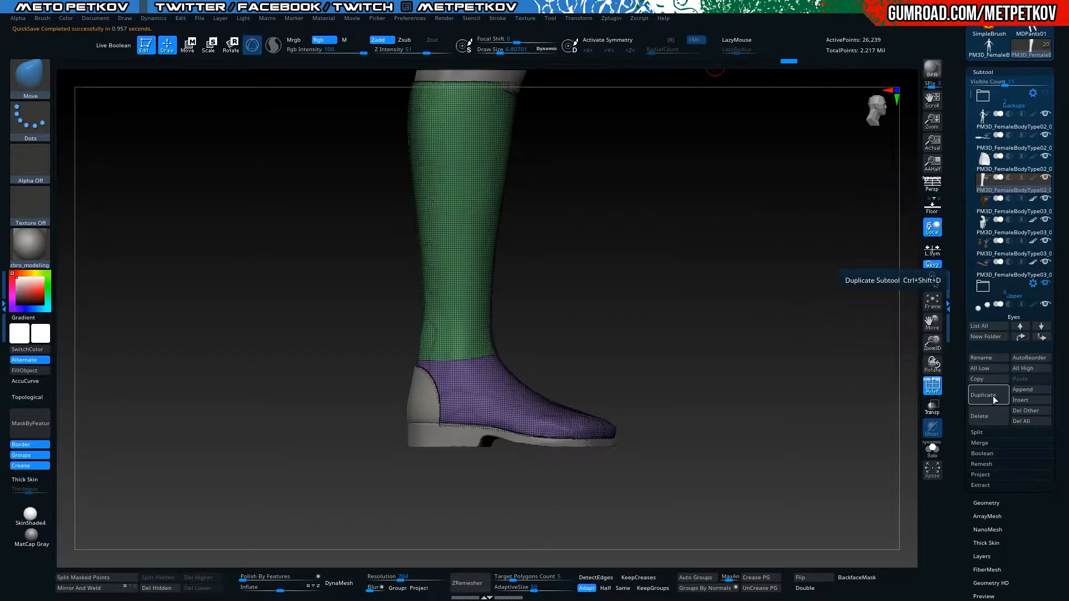
click(980, 337)
text(Glove)
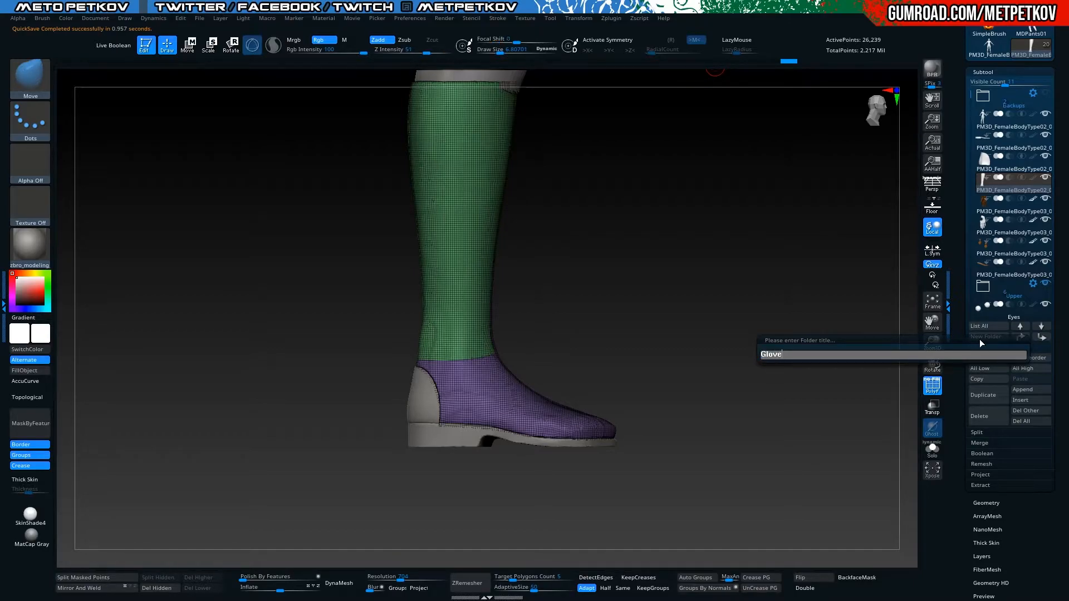
text(s)
key(Return)
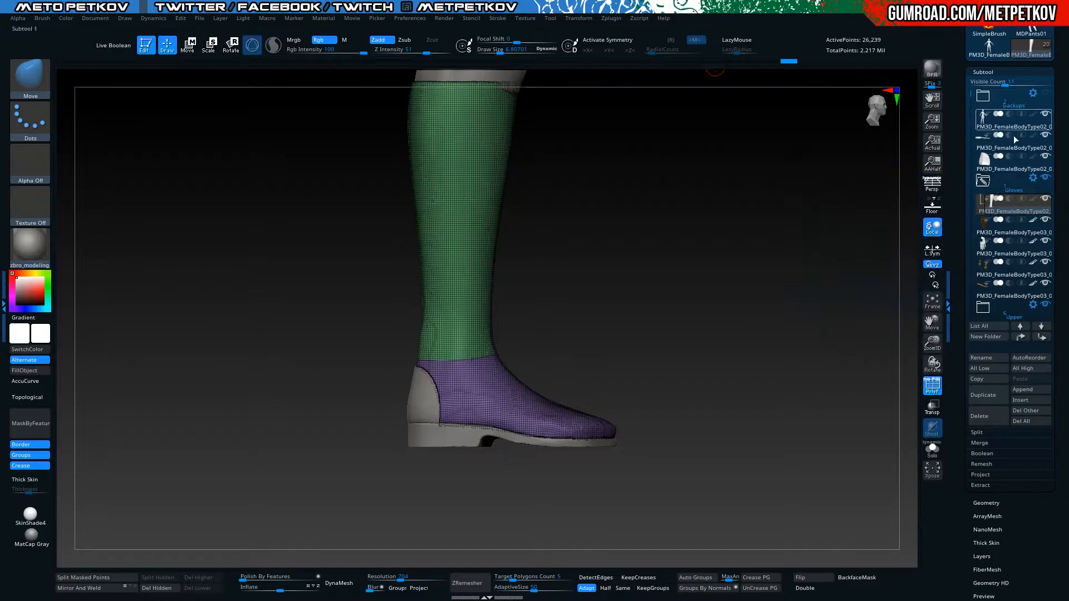
drag(1006, 212, 1010, 186)
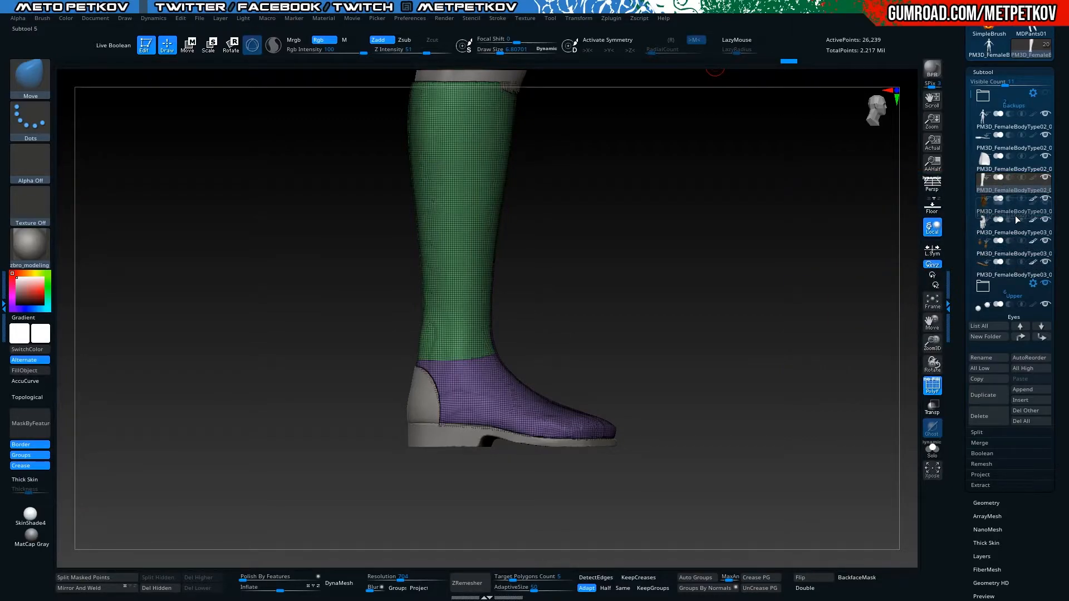
Create a subtool folder named Gloves starting from the PM3D_FemaleBodyType03_01 subtool
mouse_move(970, 93)
mouse_down()
mouse_move(972, 142)
mouse_move(979, 90)
mouse_up()
click(1011, 216)
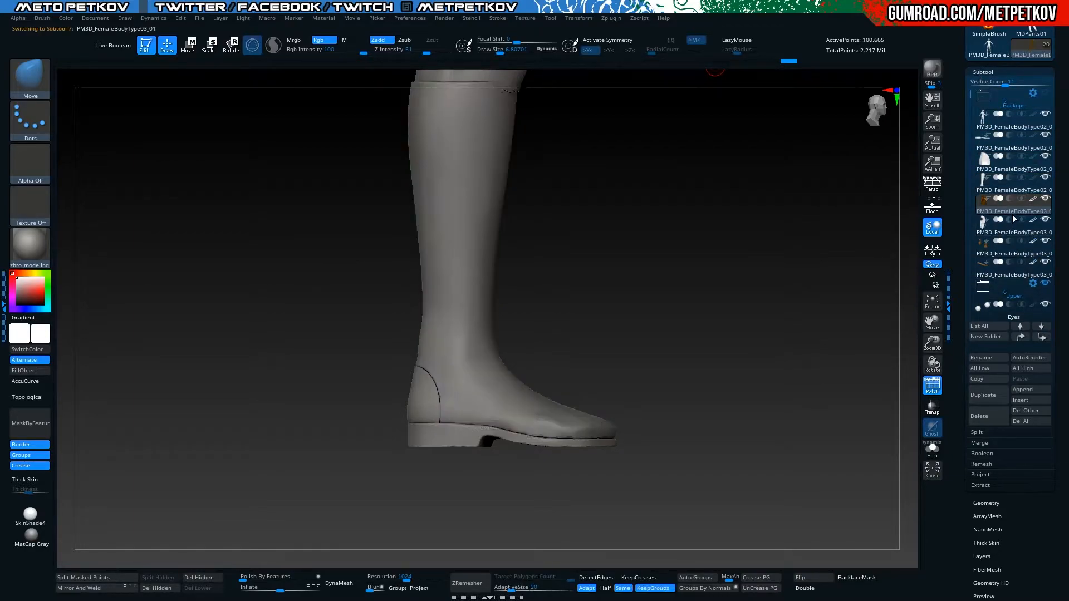
click(990, 337)
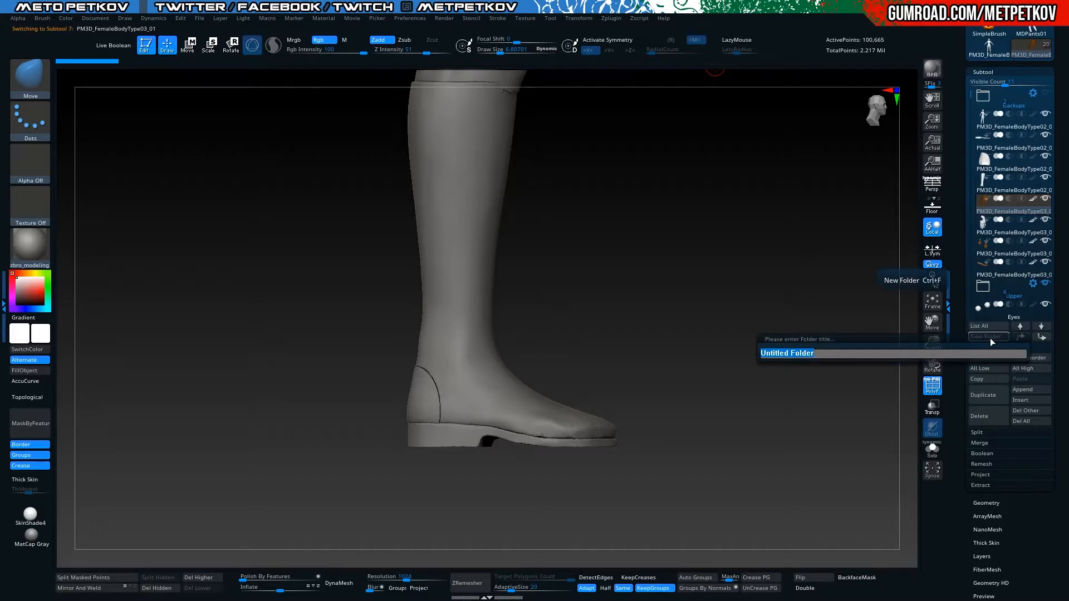
text(Gloves)
key(Return)
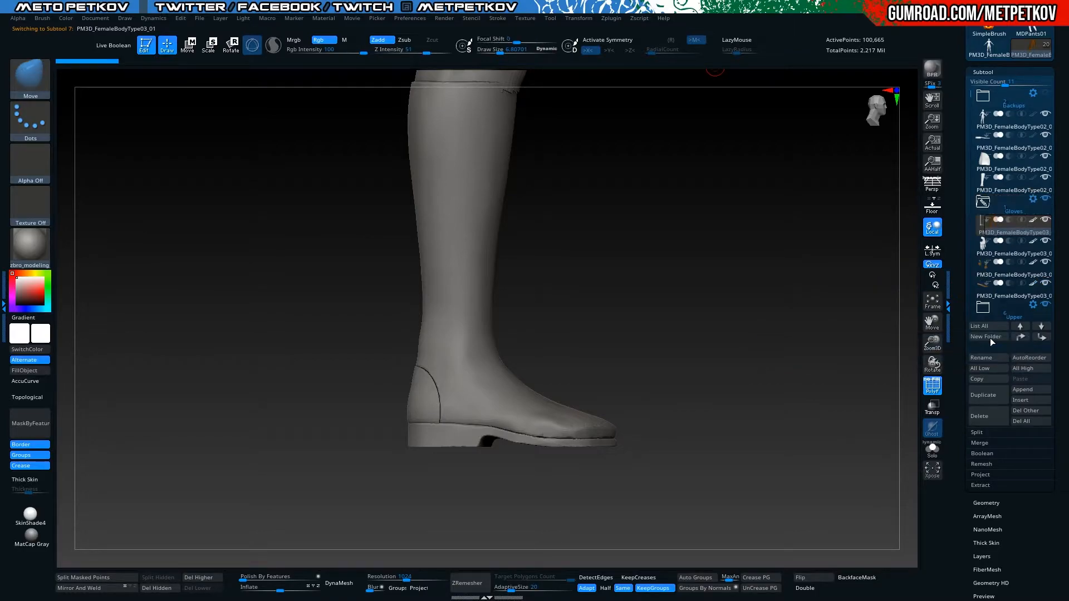
Move the other three PM3D_FemaleBodyType03 subtools into the Gloves folder
mouse_move(994, 257)
drag(1011, 256, 1014, 216)
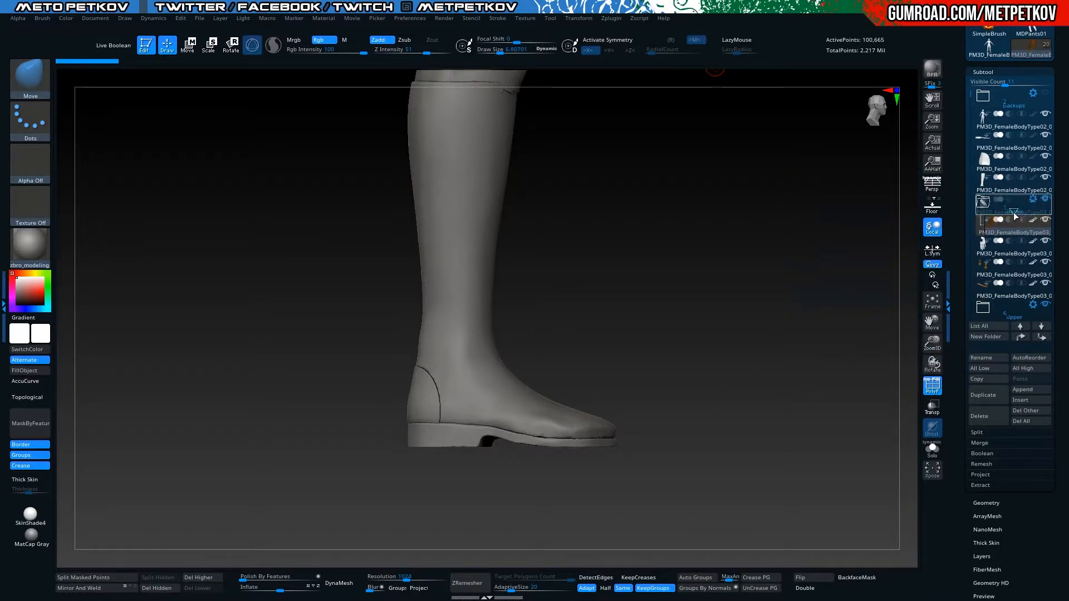
drag(1018, 272, 1019, 216)
drag(1021, 291, 1014, 216)
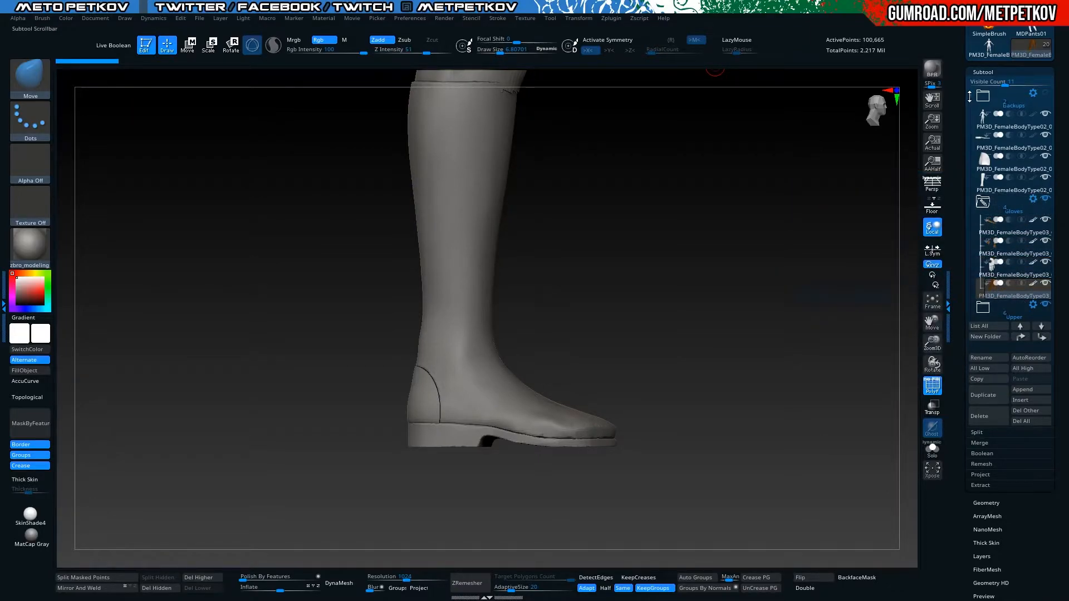
Hide the Gloves and Upper folders and collapse the Gloves folder
scroll(973, 99, down, 1)
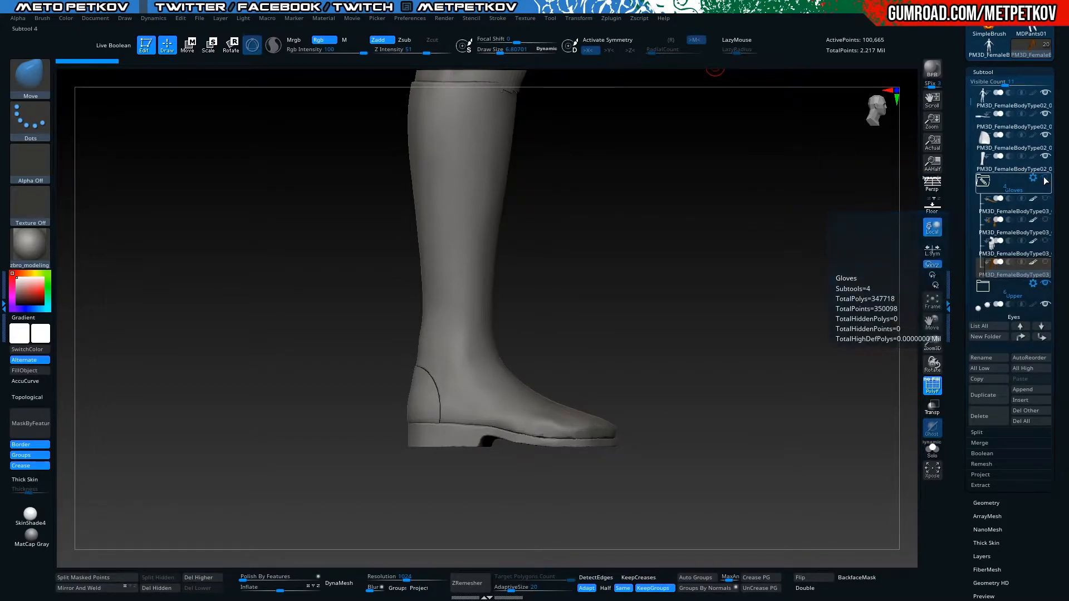
click(983, 180)
mouse_move(981, 213)
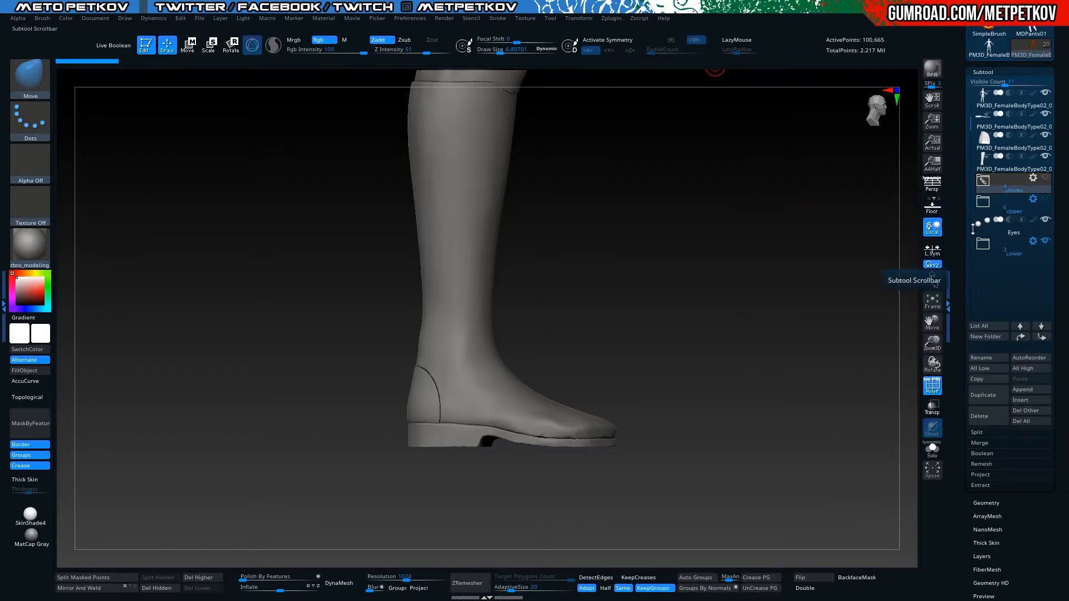
Select the boot again and isolate its green shaft polygroup in solo mode
click(1007, 168)
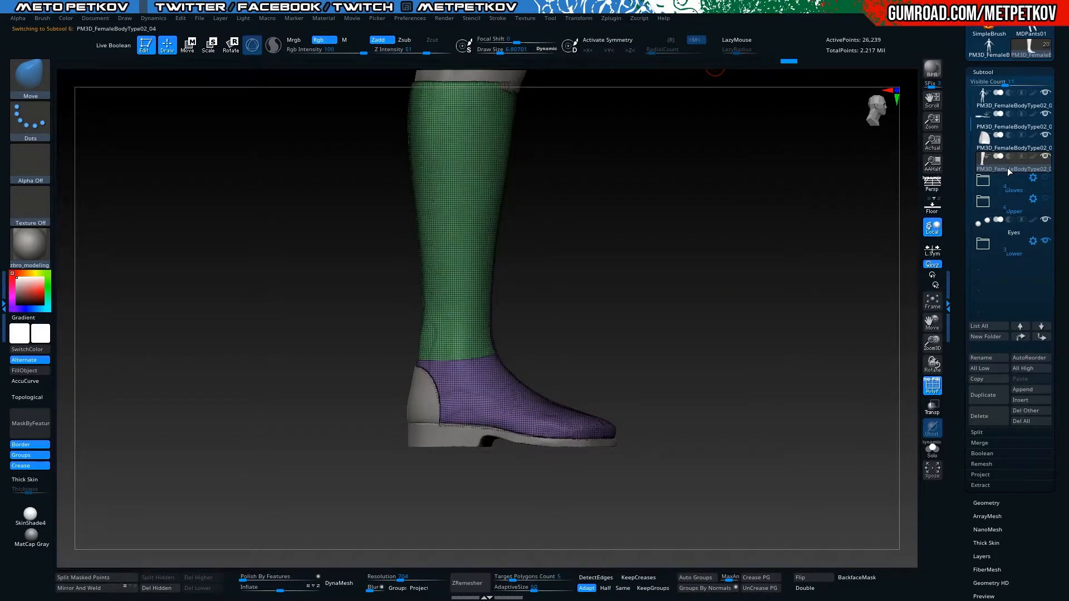
mouse_move(216, 220)
mouse_down()
mouse_move(193, 205)
mouse_move(181, 215)
mouse_move(205, 223)
mouse_up()
drag(275, 192, 211, 197)
key(alt+s)
ctrl+shift+click(407, 224)
Slice straight across the shaft just below its upper rim with the SliceCurve brush
ctrl+shift+click(35, 83)
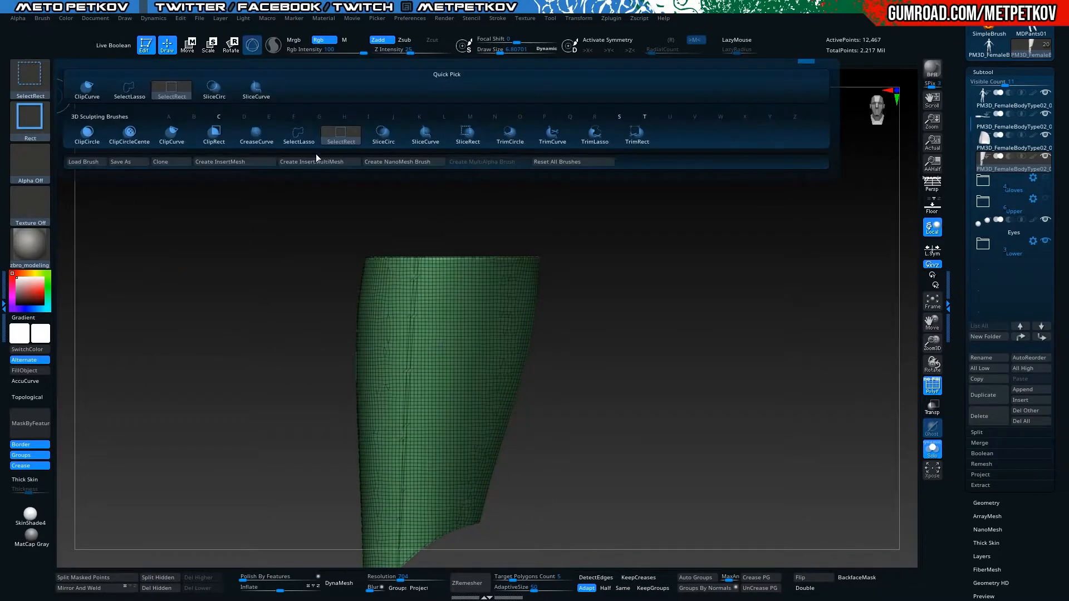
click(382, 136)
mouse_move(243, 269)
mouse_down()
mouse_move(234, 256)
mouse_move(538, 276)
mouse_move(230, 209)
mouse_up()
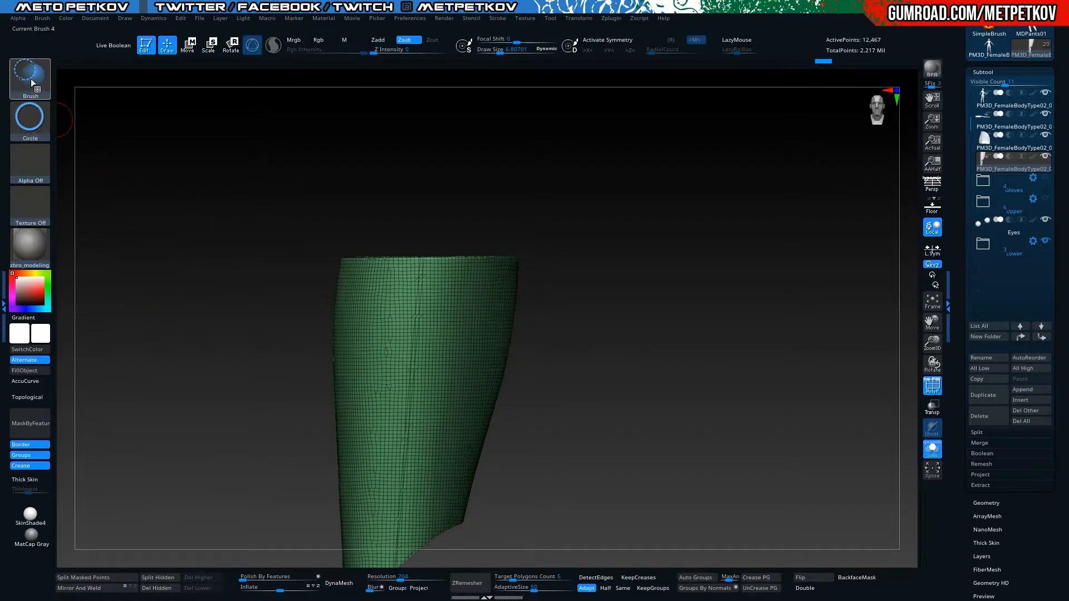
ctrl+shift+click(31, 79)
click(425, 136)
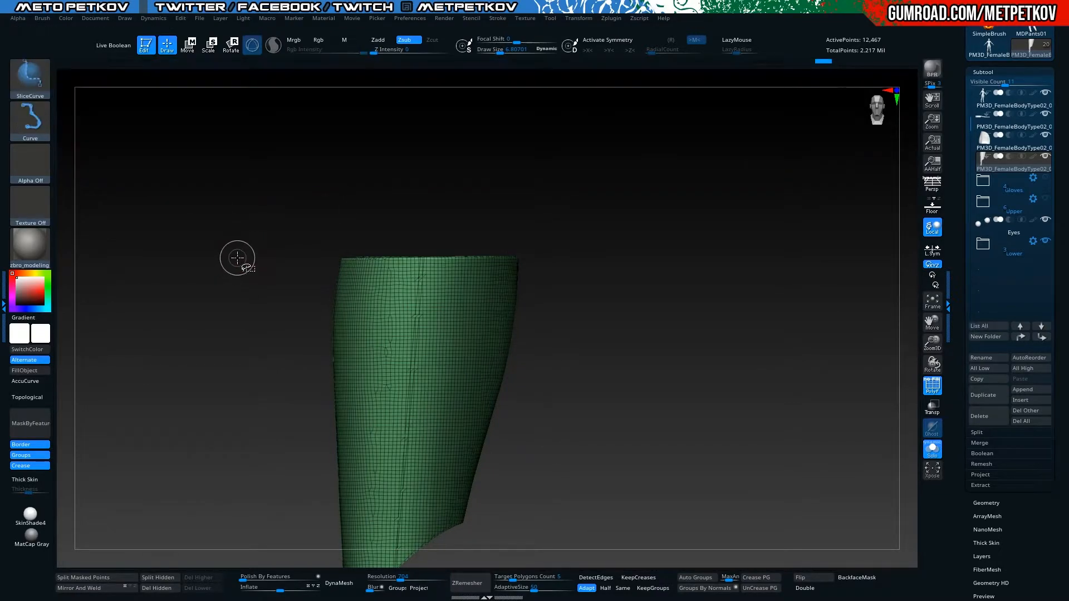
ctrl+shift+drag(653, 249, 651, 253)
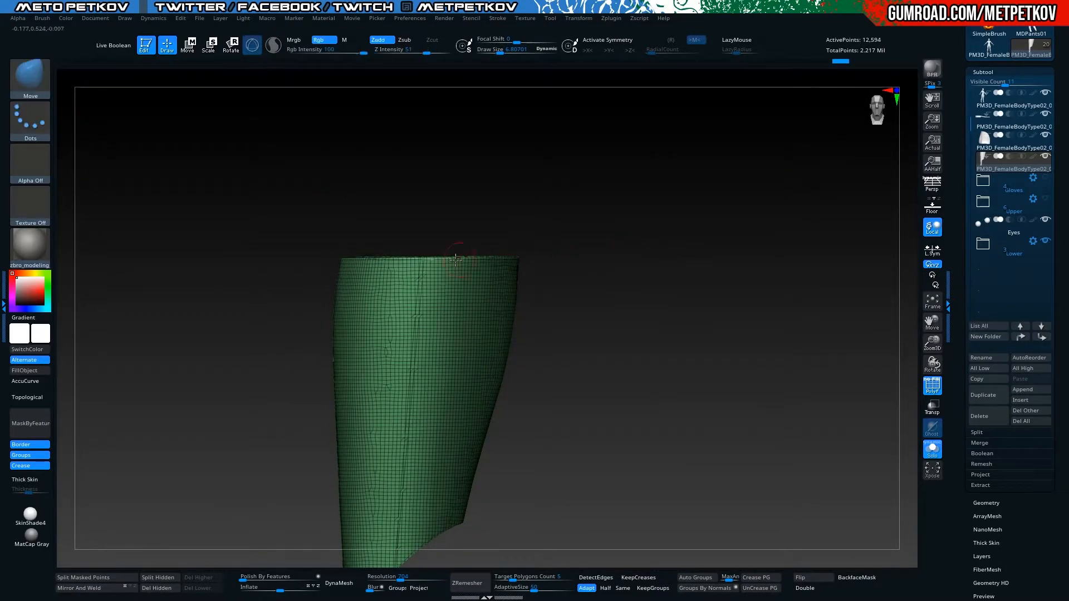
Isolate the green shaft section below the slice and split the hidden rest of the boot into a separate subtool
drag(304, 209, 305, 243)
ctrl+shift+click(376, 251)
click(157, 587)
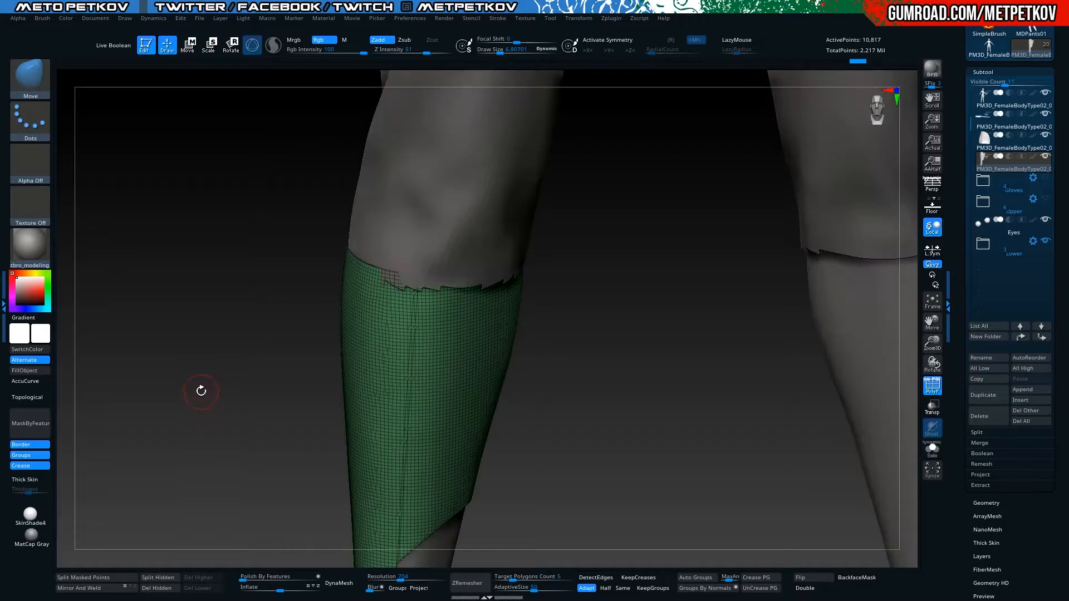
ctrl+shift+click(202, 390)
drag(207, 388, 187, 331)
ctrl+shift+click(346, 296)
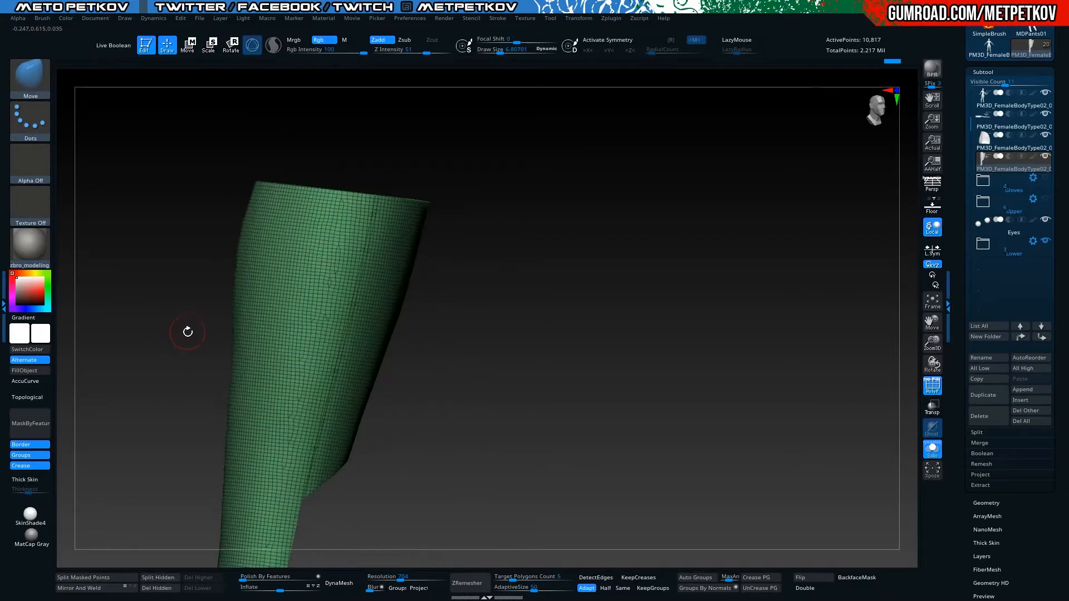
click(145, 583)
Mask a diagonal strip on the upper part of the shaft and turn it into its own polygroup
drag(550, 452, 528, 401)
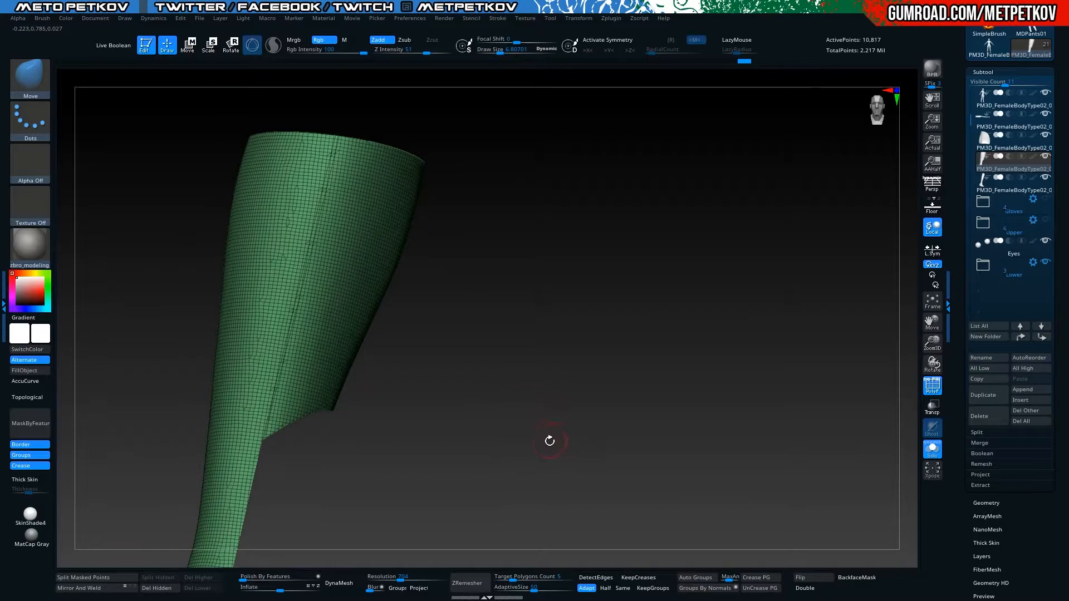
drag(553, 442, 504, 425)
mouse_move(189, 336)
mouse_down()
mouse_move(167, 311)
mouse_move(510, 429)
mouse_up()
key(f)
ctrl+drag(387, 181, 426, 264)
key(ctrl+w)
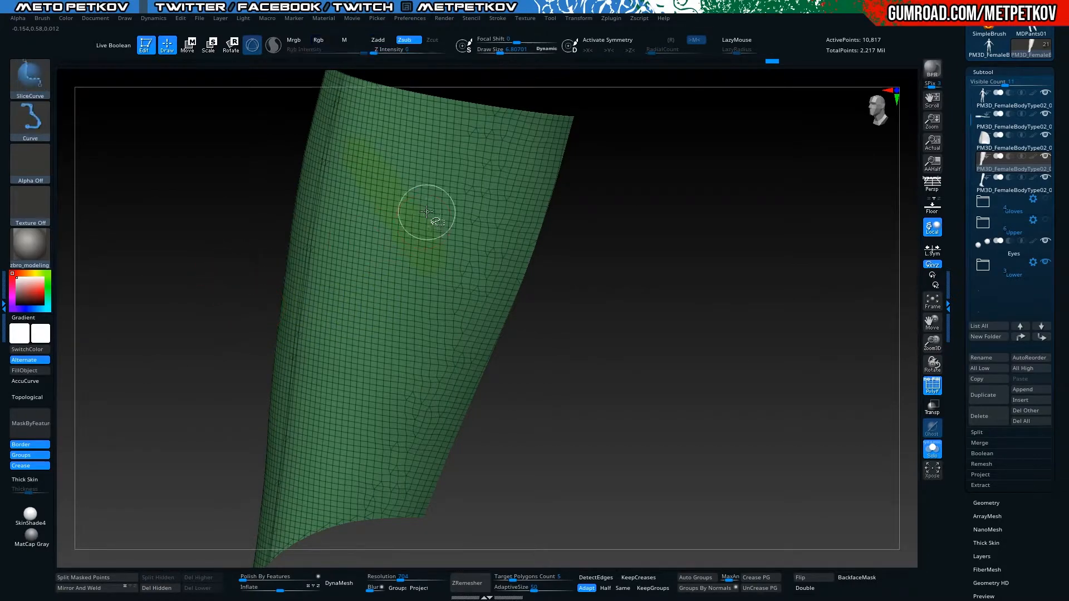
ctrl+shift+click(428, 215)
ctrl+shift+click(172, 312)
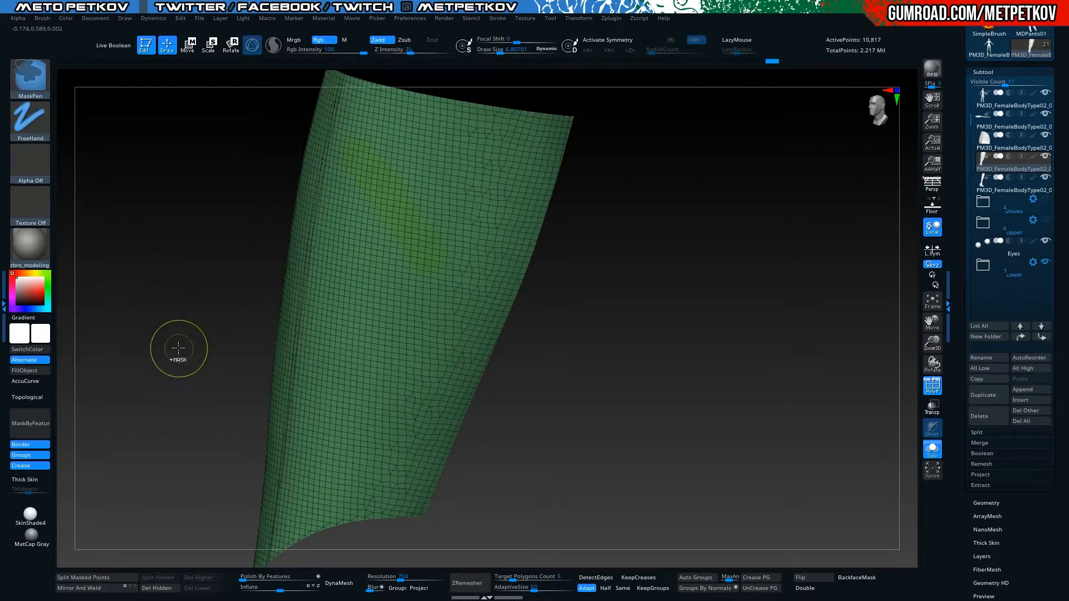
Undo the polygroup and mask of the diagonal strip on the upper shaft
key(ctrl+z)
key(ctrl+z)
drag(175, 336, 183, 335)
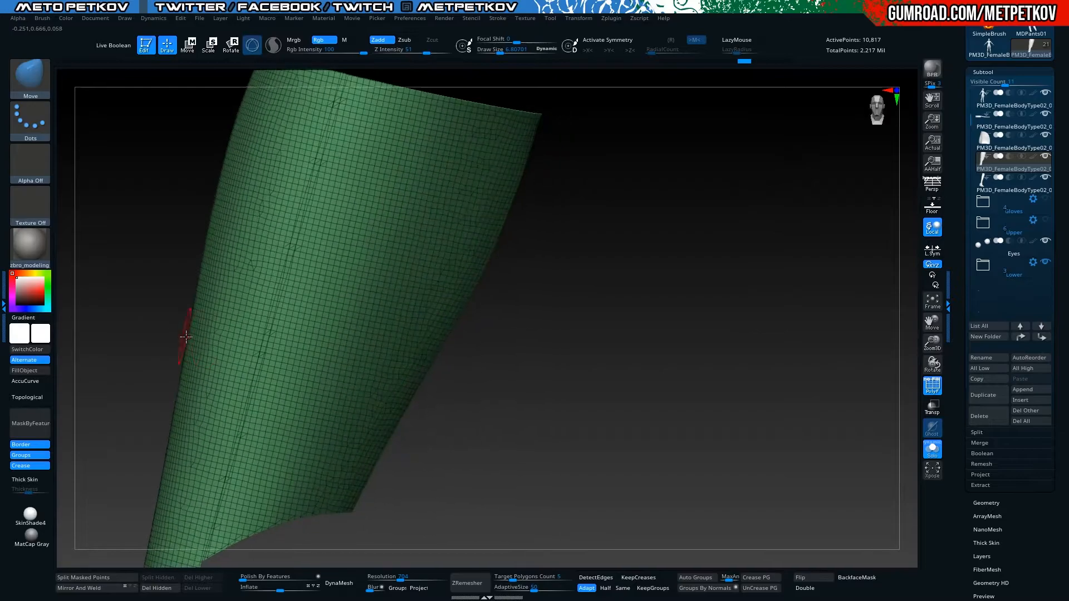
Remesh the shaft panel with ZRemesher at AdaptiveSize 0, keeping the same polygon count
drag(565, 309, 510, 386)
drag(250, 534, 286, 453)
alt+drag(228, 411, 116, 341)
drag(116, 341, 232, 381)
alt+drag(621, 489, 660, 439)
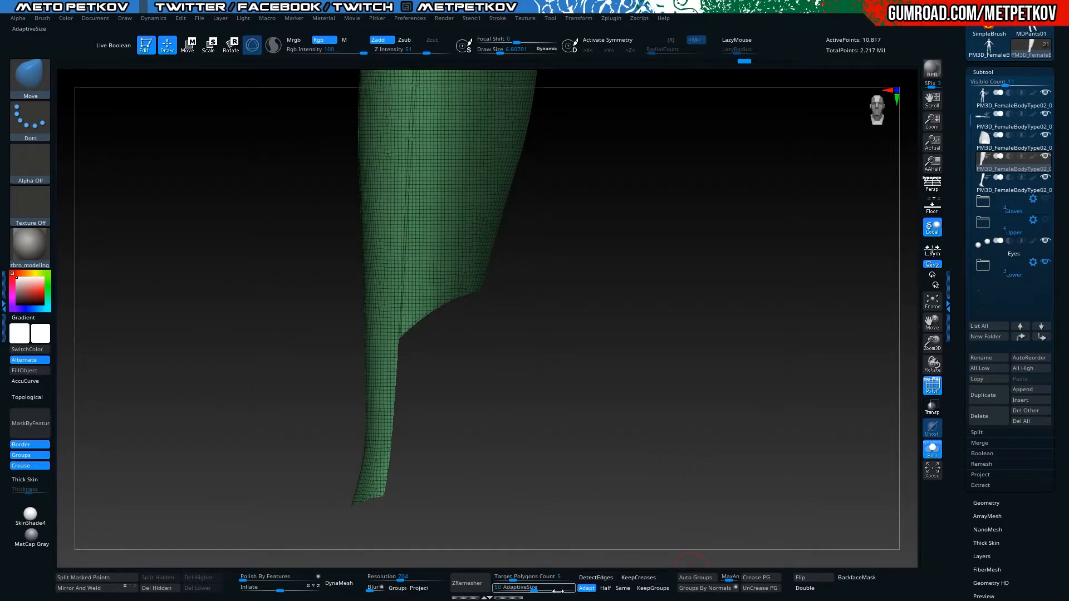
click(522, 591)
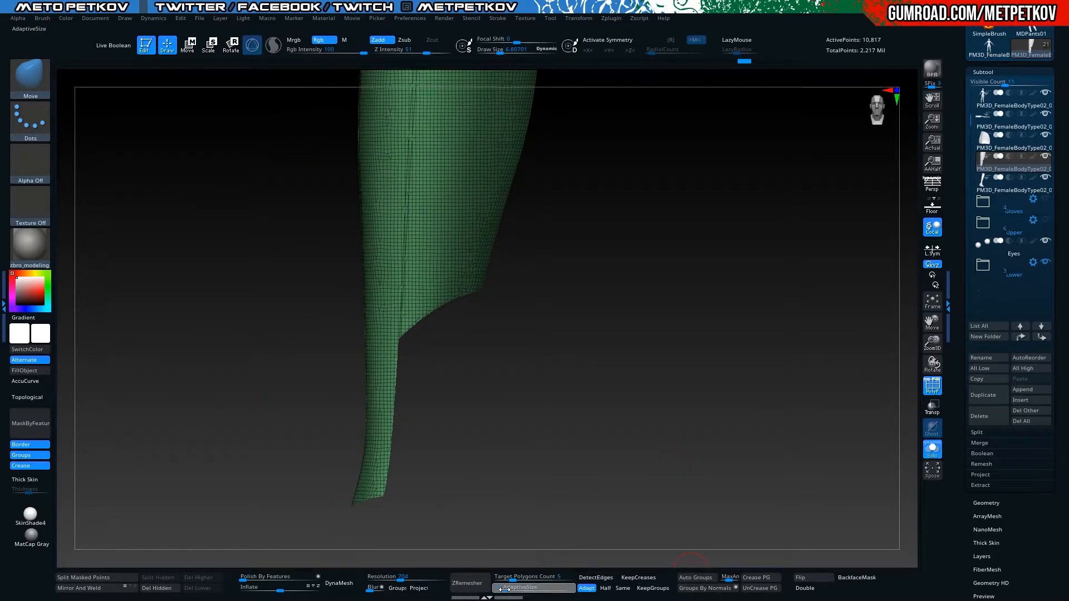
drag(488, 586, 479, 588)
click(622, 588)
click(465, 583)
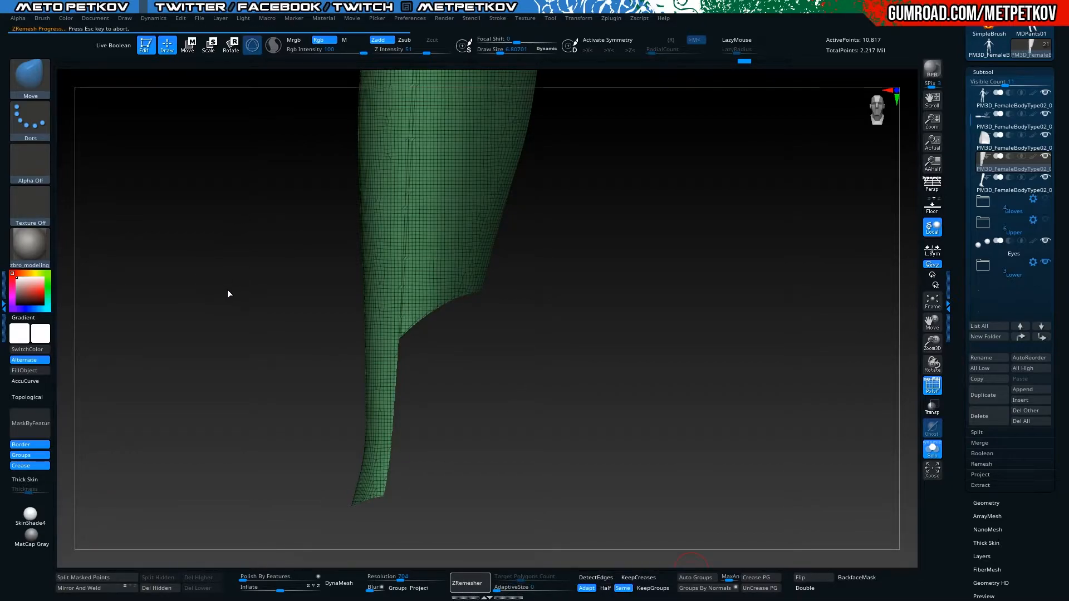
Show the panel on the leg again and remesh it once more with AdaptiveSize 10
mouse_move(193, 296)
mouse_down()
mouse_move(224, 310)
mouse_move(182, 305)
mouse_up()
drag(129, 338, 167, 337)
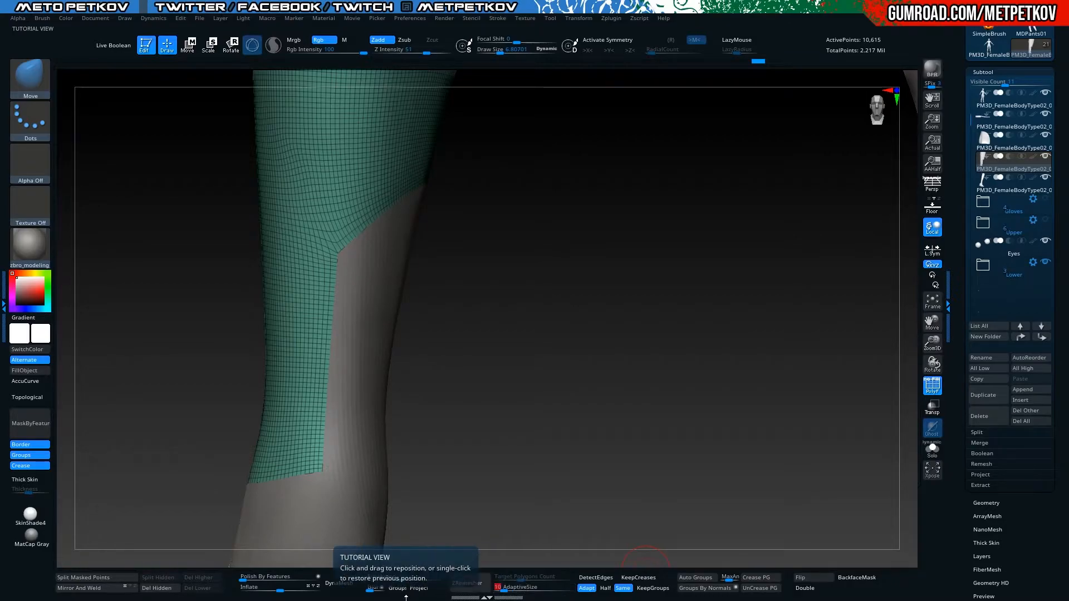
click(469, 584)
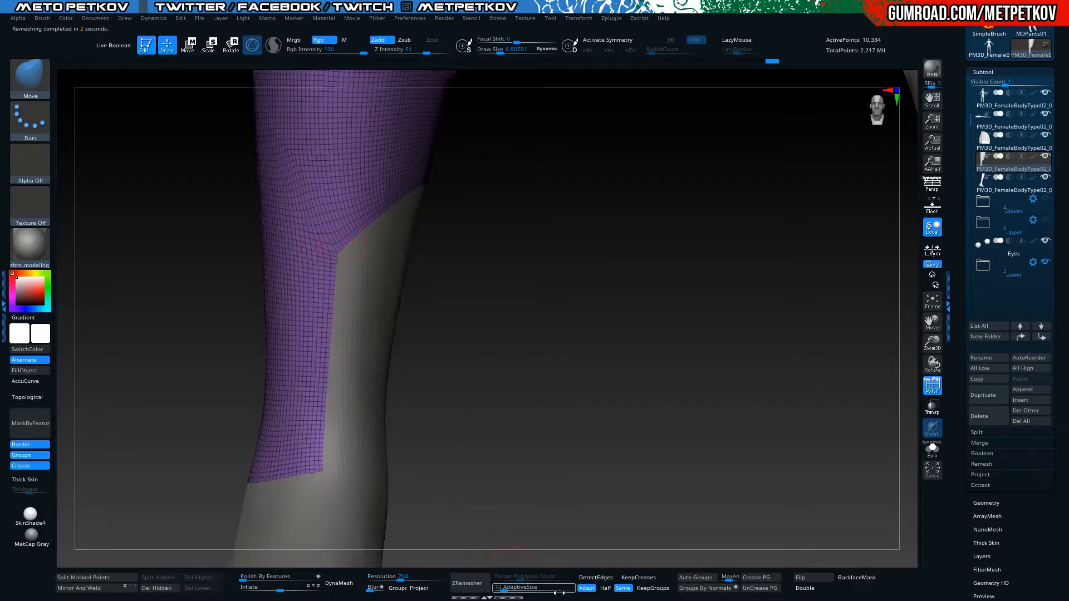
Set AdaptiveSize to 15 and remesh the shaft panel to half its polygon count
click(511, 588)
key(Return)
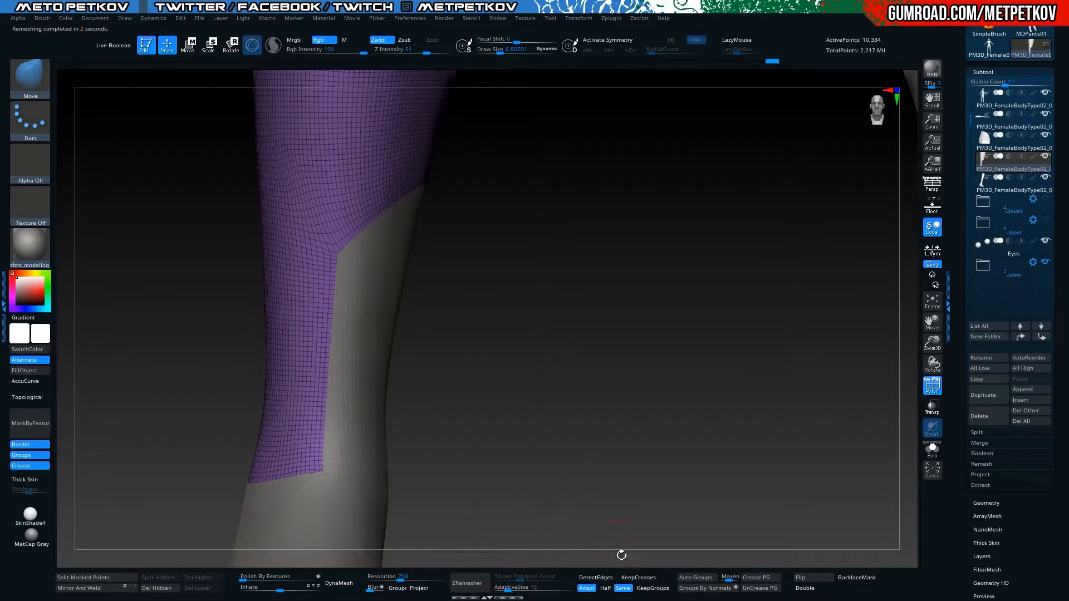
click(605, 588)
click(467, 583)
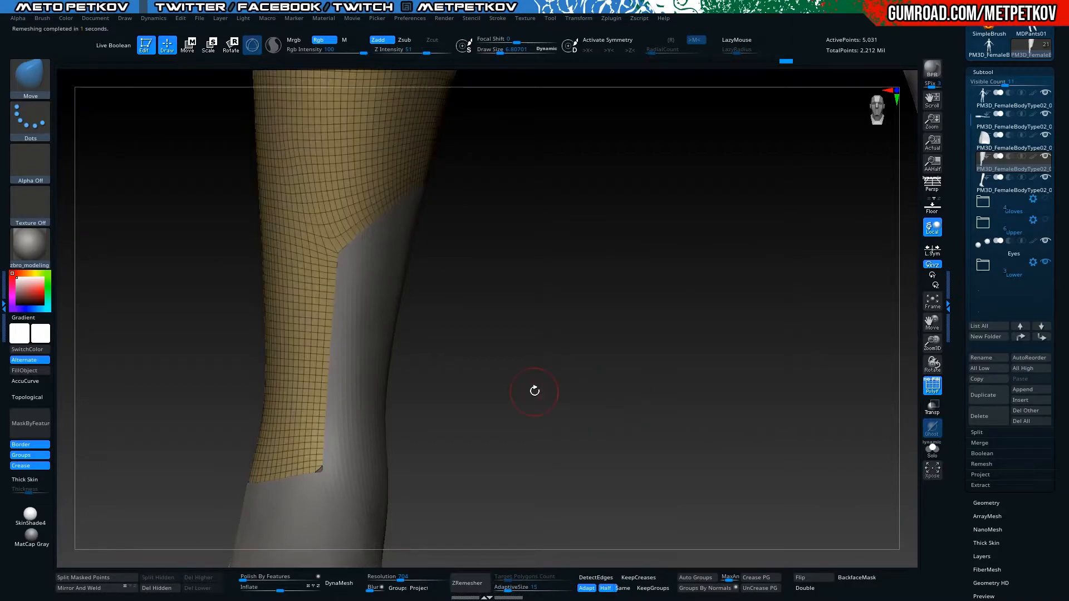
Isolate the shaft panel and square off its clipped lower corner using the Move brush at draw size 1
key(alt+s)
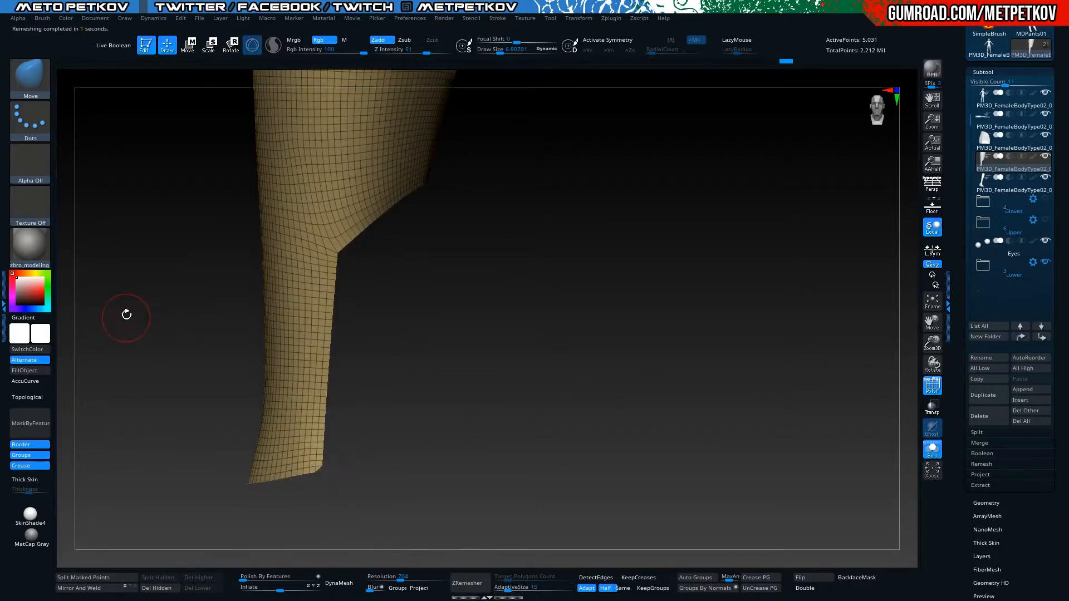
mouse_move(121, 345)
alt+mouse_down()
mouse_move(112, 256)
mouse_move(115, 340)
alt+mouse_up()
drag(67, 409, 501, 157)
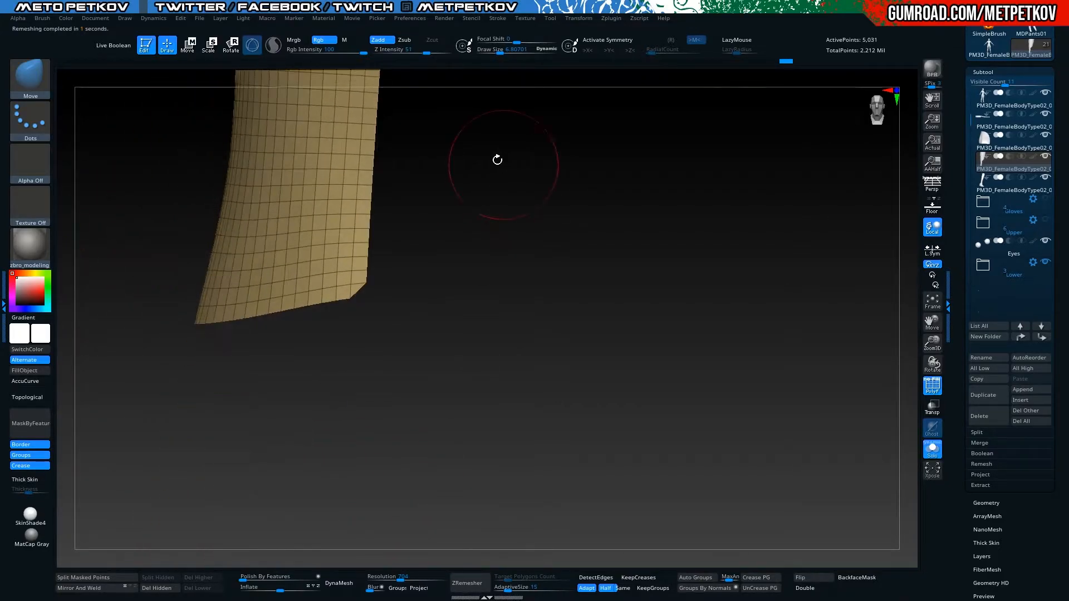
drag(407, 317, 336, 310)
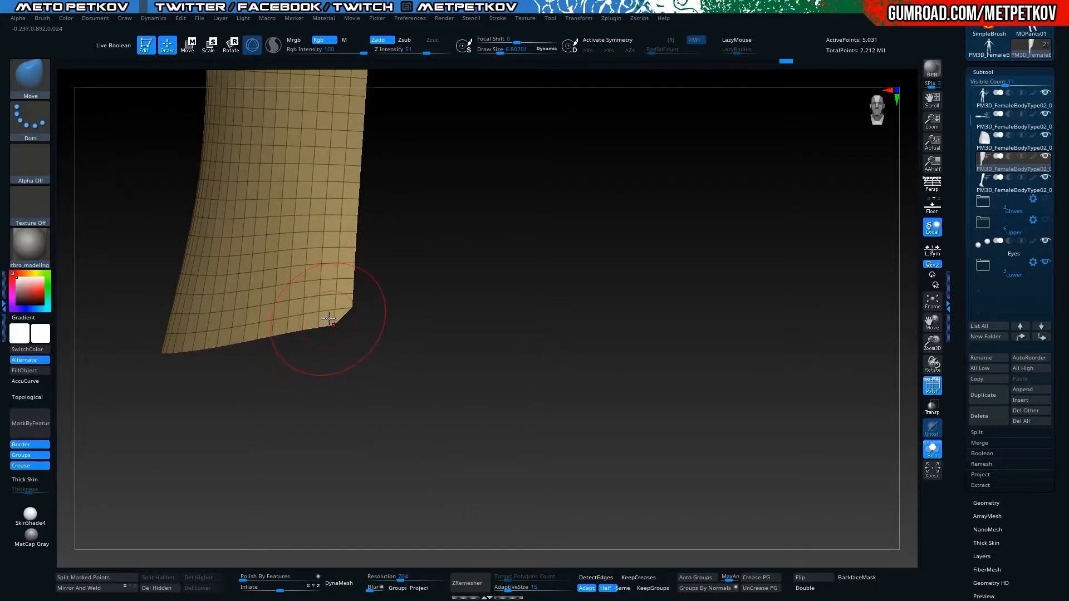
key(space)
drag(333, 322, 327, 323)
drag(348, 397, 322, 390)
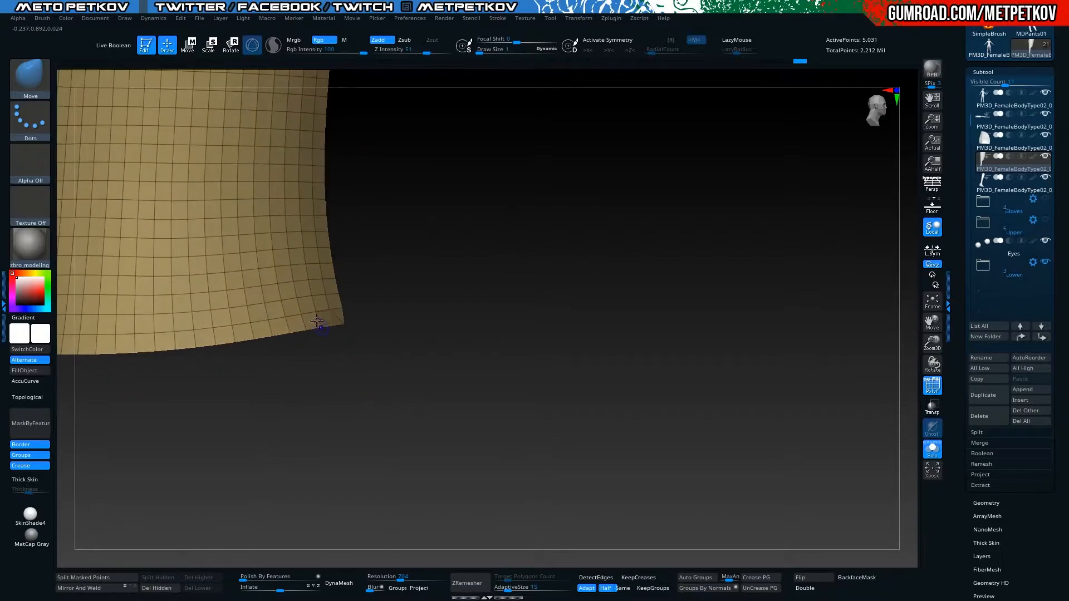
Remesh the corrected panel with ZRemesher, set to keep the same polygon count
click(623, 589)
click(467, 583)
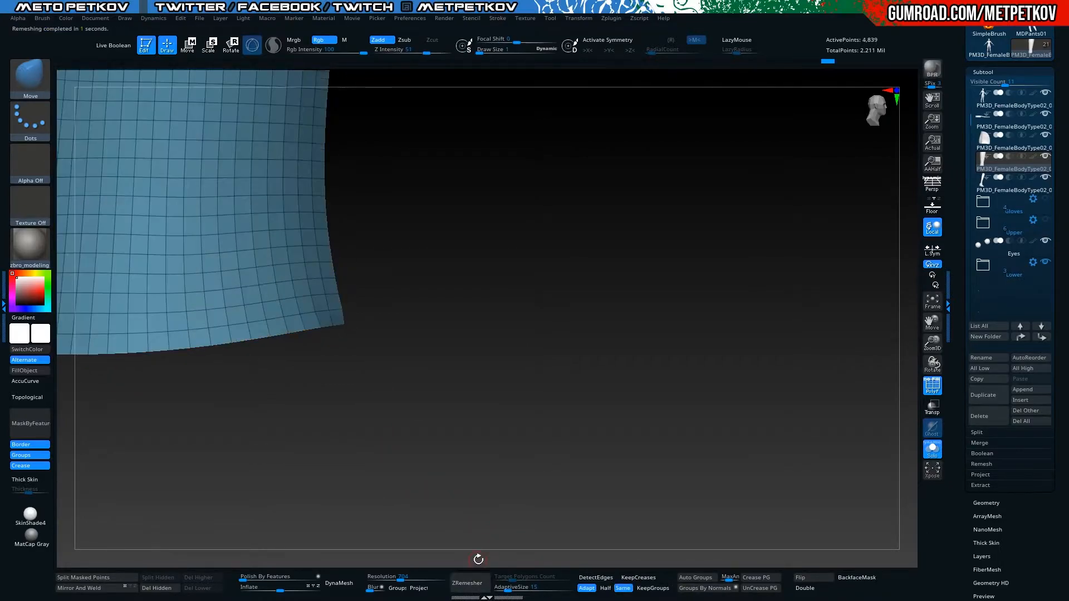
drag(495, 498, 392, 411)
Examine the remeshed panel's borders and its fit around the leg, both isolated and with the other subtools shown
key(super)
drag(358, 344, 436, 496)
key(Escape)
alt+drag(463, 441, 138, 321)
key(alt+s)
alt+drag(147, 393, 228, 385)
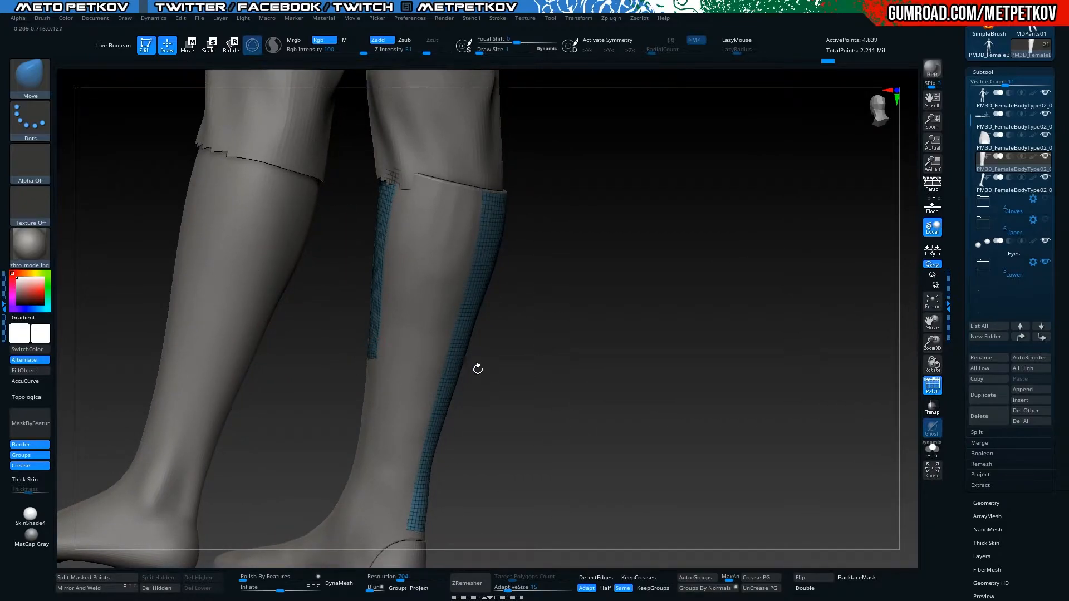
drag(602, 410, 266, 478)
click(215, 335)
click(251, 387)
drag(238, 337, 316, 352)
click(523, 332)
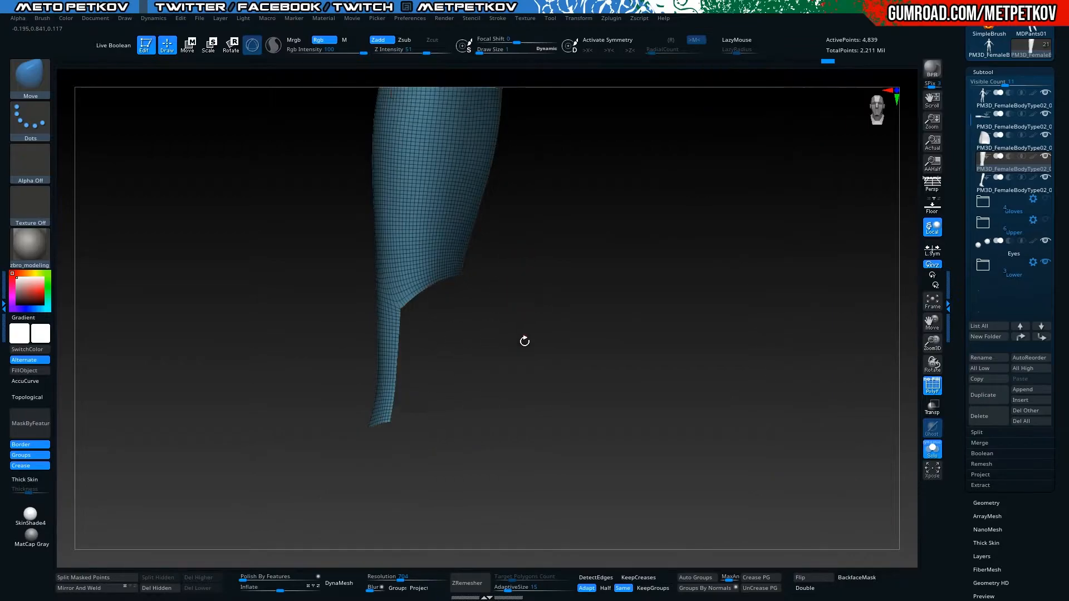
drag(524, 334, 499, 269)
alt+drag(515, 313, 500, 388)
mouse_move(489, 148)
ctrl+shift+mouse_down()
mouse_move(432, 390)
mouse_move(429, 566)
ctrl+shift+mouse_up()
click(446, 496)
key(ctrl+z)
Open the EdgeLoop settings in the geometry options of the shaft panel
mouse_move(257, 362)
shift+mouse_down()
mouse_move(234, 360)
mouse_move(231, 298)
mouse_move(243, 320)
mouse_move(229, 285)
mouse_move(241, 355)
shift+mouse_up()
alt+drag(237, 315, 203, 382)
drag(246, 288, 236, 367)
key(shift+s)
drag(229, 320, 199, 321)
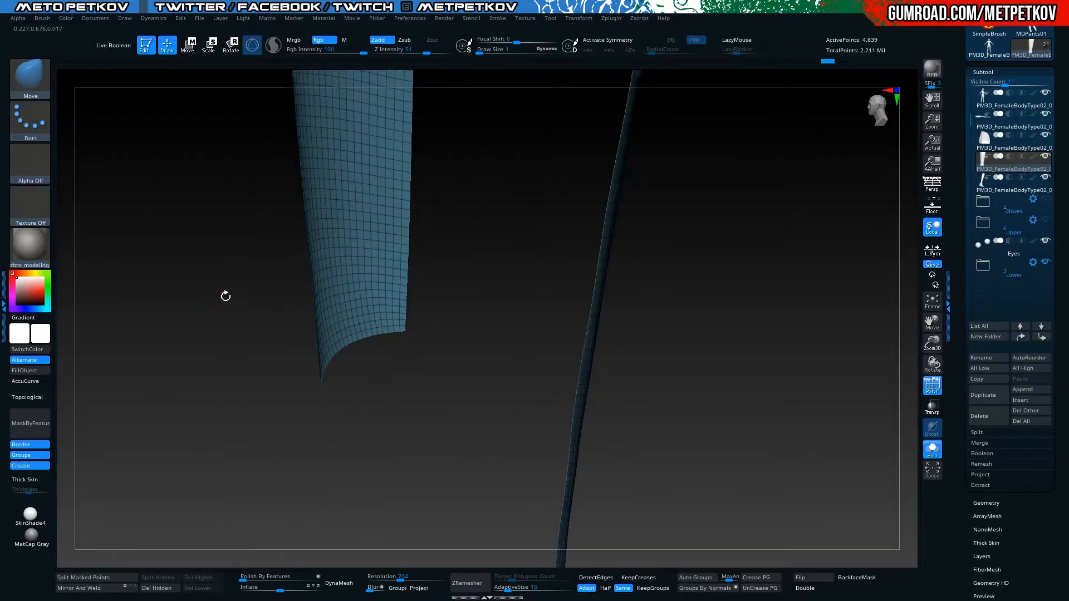
click(985, 502)
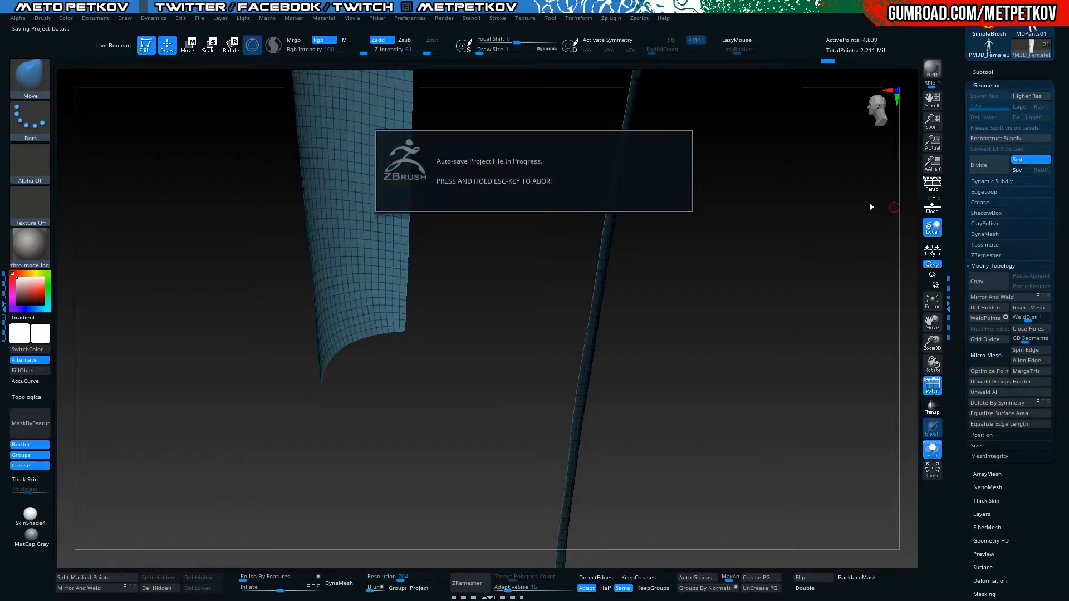
click(982, 266)
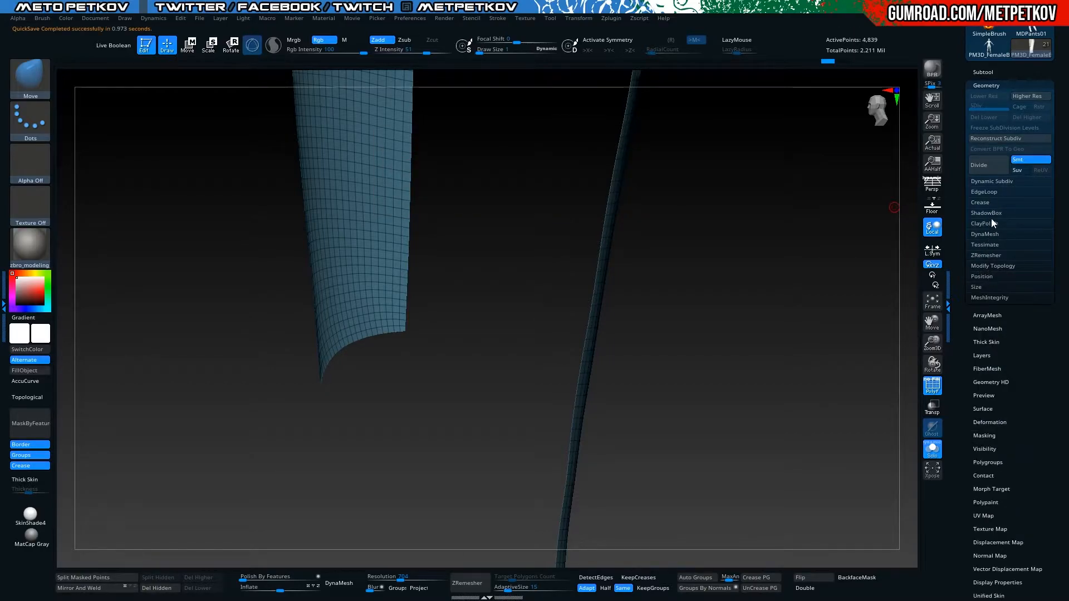
click(991, 191)
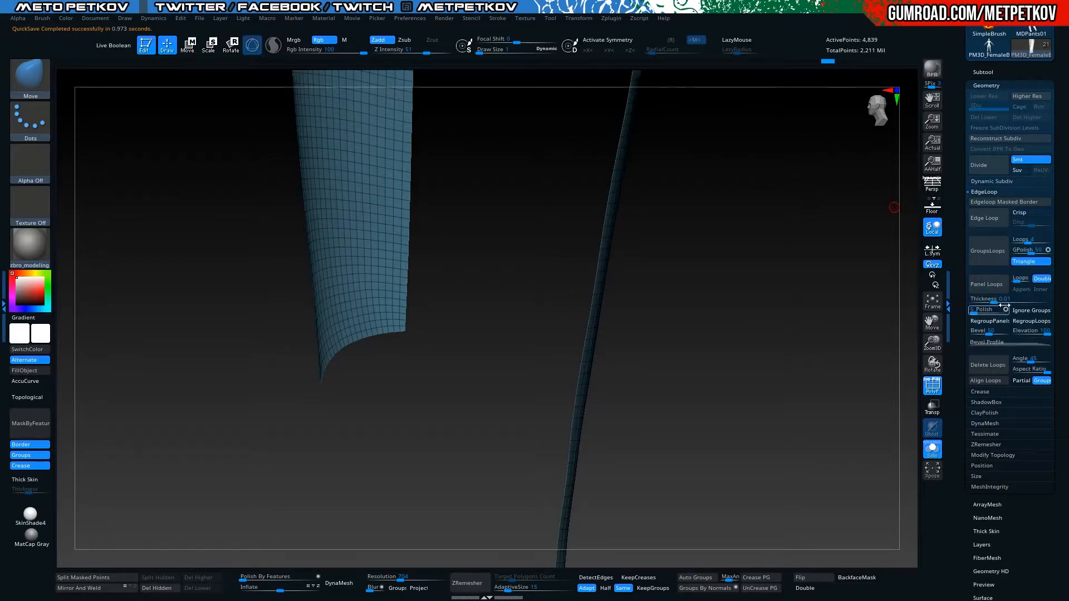
Try to thicken the shaft panel using Panel Loops with thickness 0.01 and polish 5
click(984, 285)
drag(201, 244, 69, 181)
key(s)
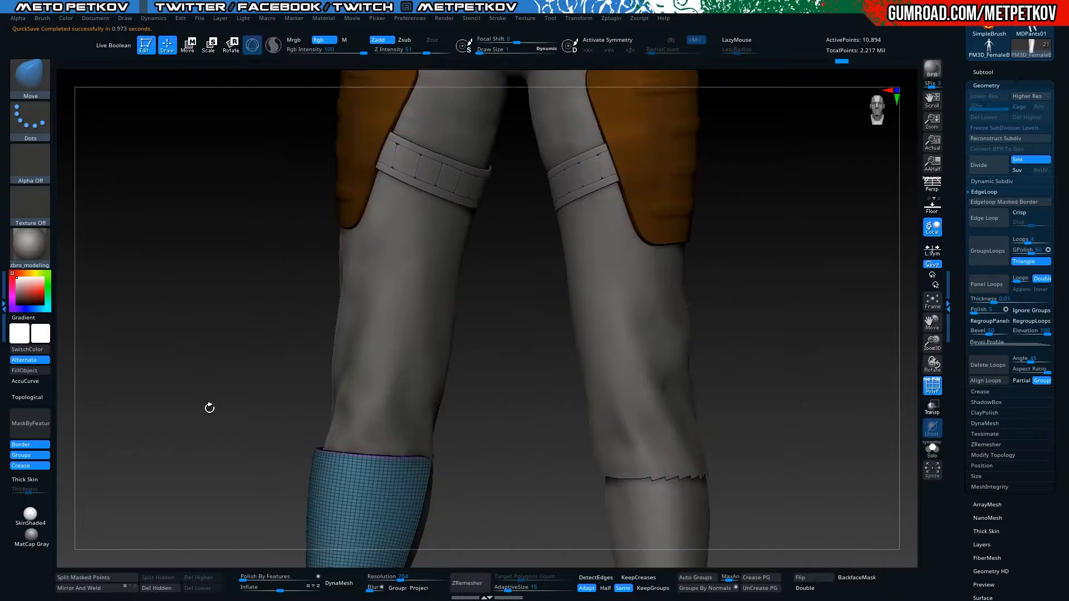
alt+drag(209, 410, 217, 159)
mouse_move(221, 249)
mouse_down()
mouse_move(201, 243)
mouse_move(214, 242)
mouse_up()
mouse_move(214, 241)
alt+mouse_down()
mouse_move(212, 265)
mouse_move(218, 241)
alt+mouse_up()
key(ctrl+z)
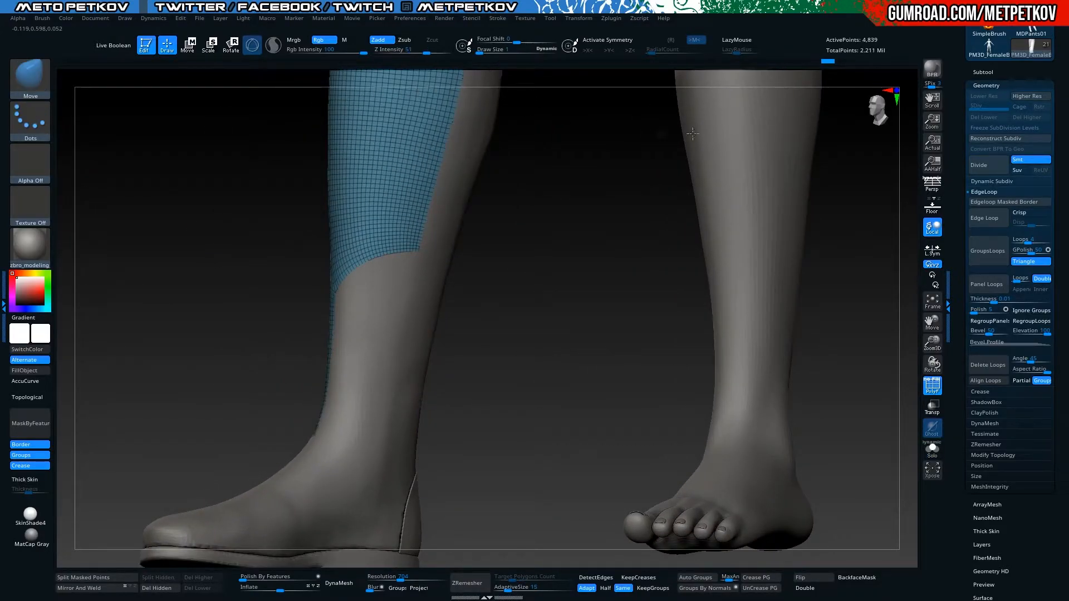
Set the Panel Loops thickness to 0.002 and polish to 0, and lower the loop count
click(1020, 300)
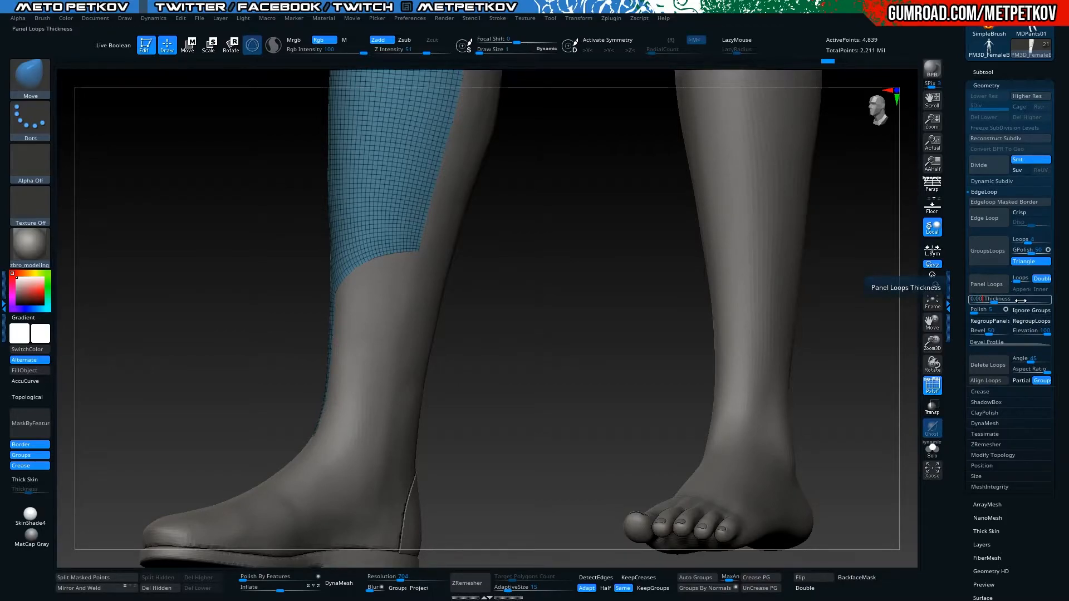
key(Return)
click(1000, 310)
text(0)
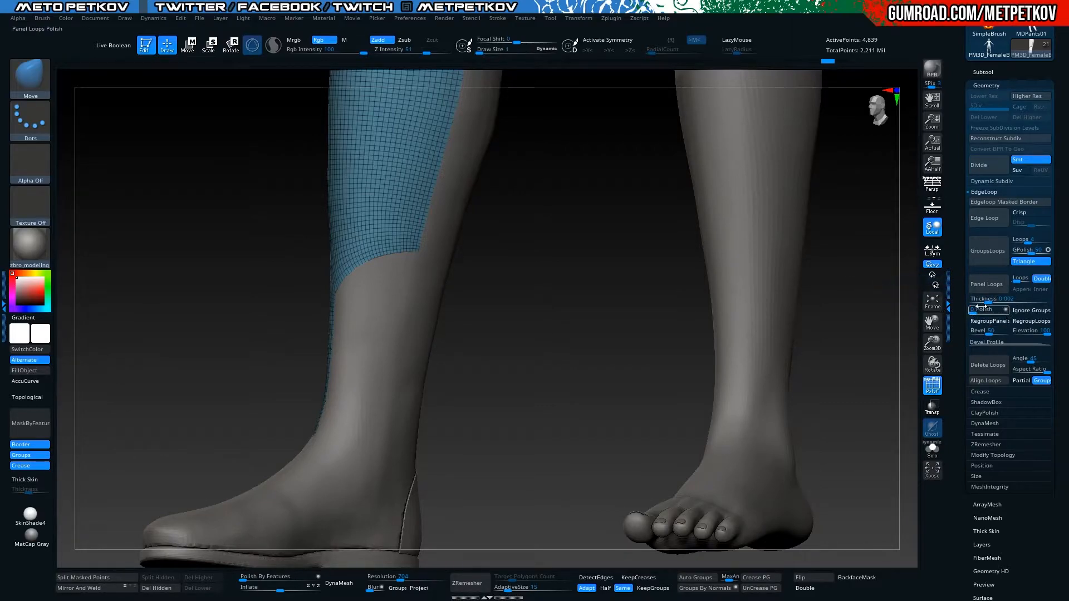
key(Return)
click(1031, 277)
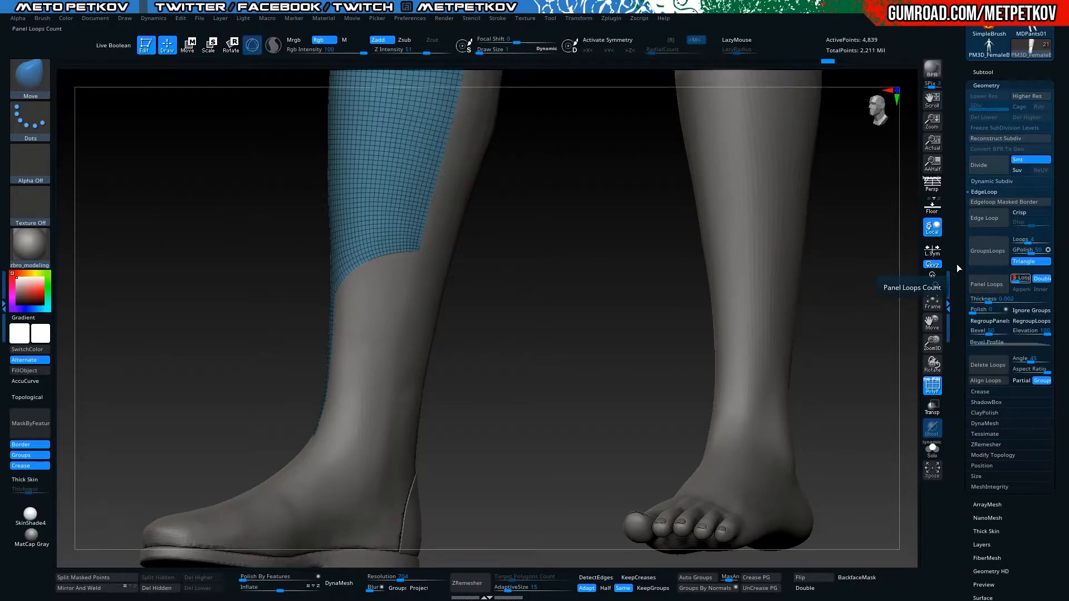
Try Panel Loops on the shaft panel with thickness 0.002 and no polish
click(986, 285)
drag(195, 278, 542, 339)
alt+drag(279, 258, 356, 254)
key(ctrl+z)
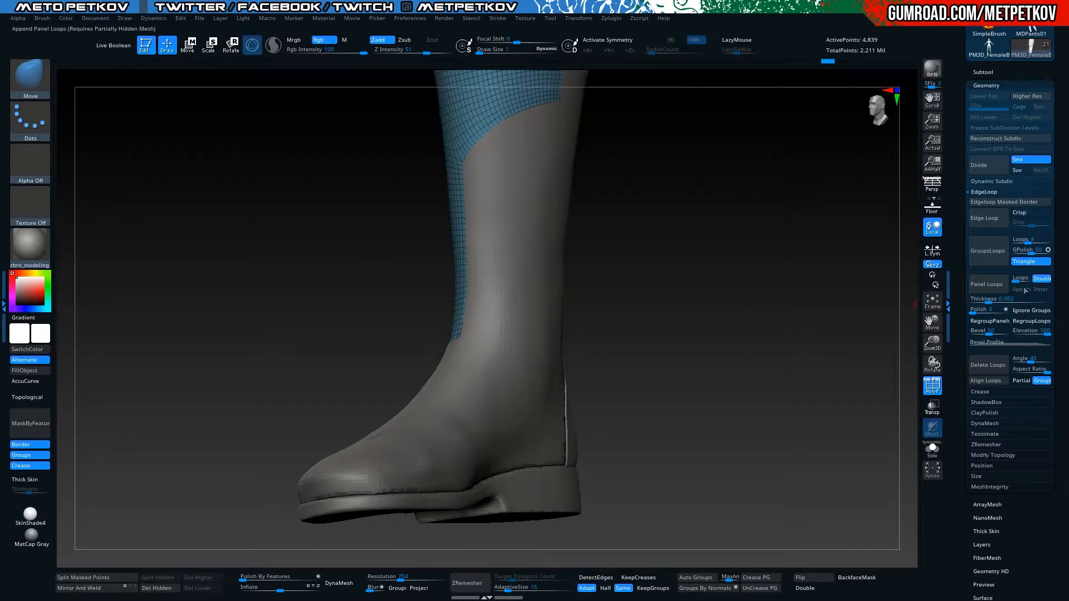
Set the Panel Loops polish to 2
click(975, 311)
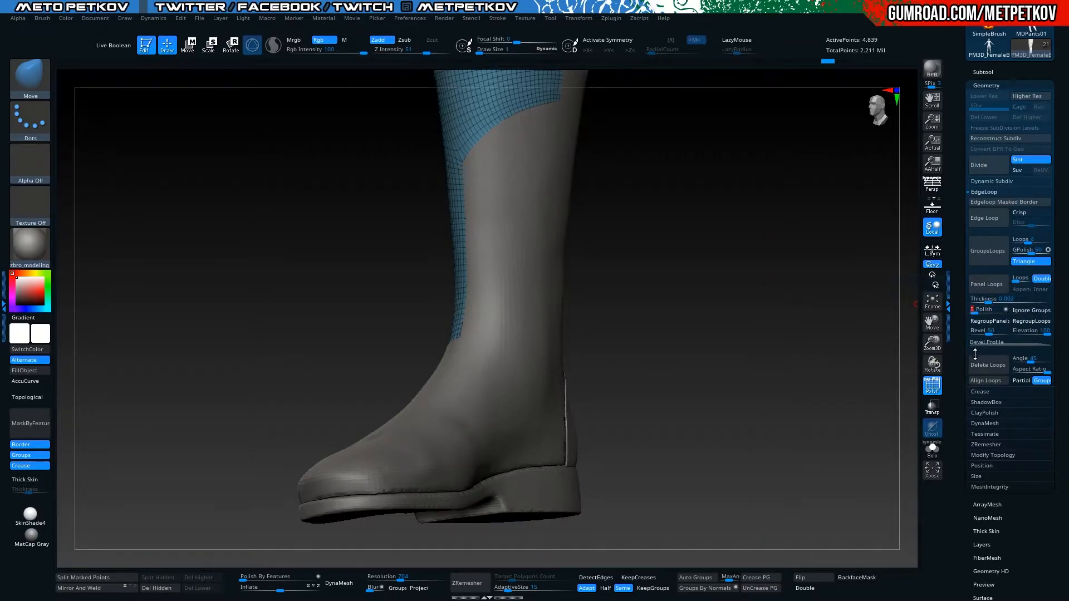
text(2)
key(Return)
Try Panel Loops with thickness 0.002 and polish 2, comparing the panel's rim and corners isolated and on the leg
click(980, 283)
drag(350, 256, 273, 281)
key(alt+s)
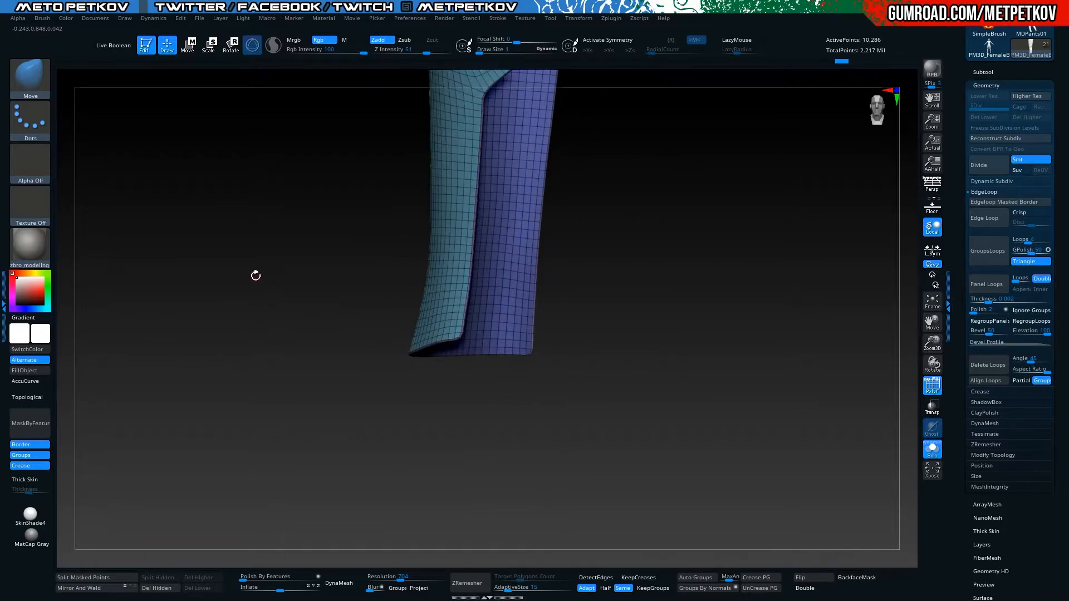
key(alt+s)
drag(235, 319, 480, 288)
drag(589, 317, 497, 248)
alt+drag(276, 245, 476, 272)
alt+drag(230, 273, 236, 299)
alt+drag(645, 318, 223, 257)
drag(377, 247, 361, 296)
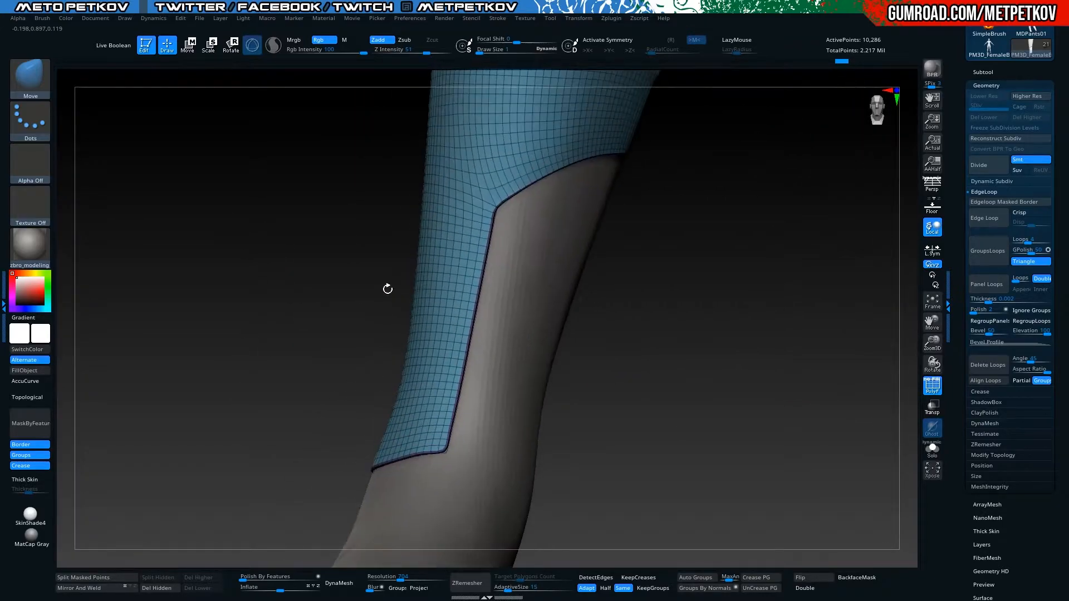
drag(663, 286, 255, 275)
key(alt+s)
alt+drag(247, 351, 646, 284)
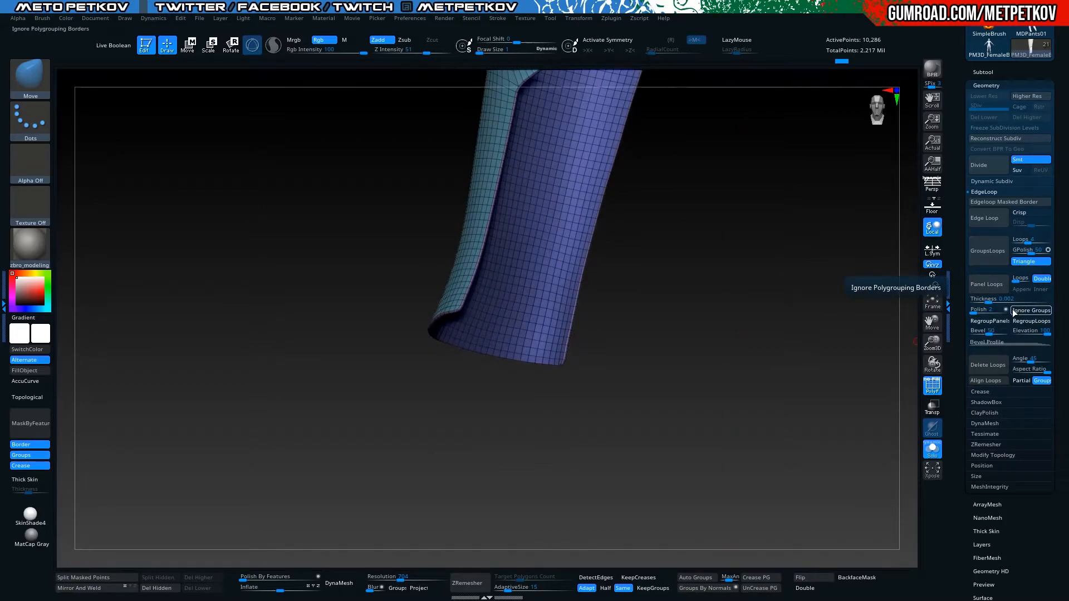
key(ctrl+z)
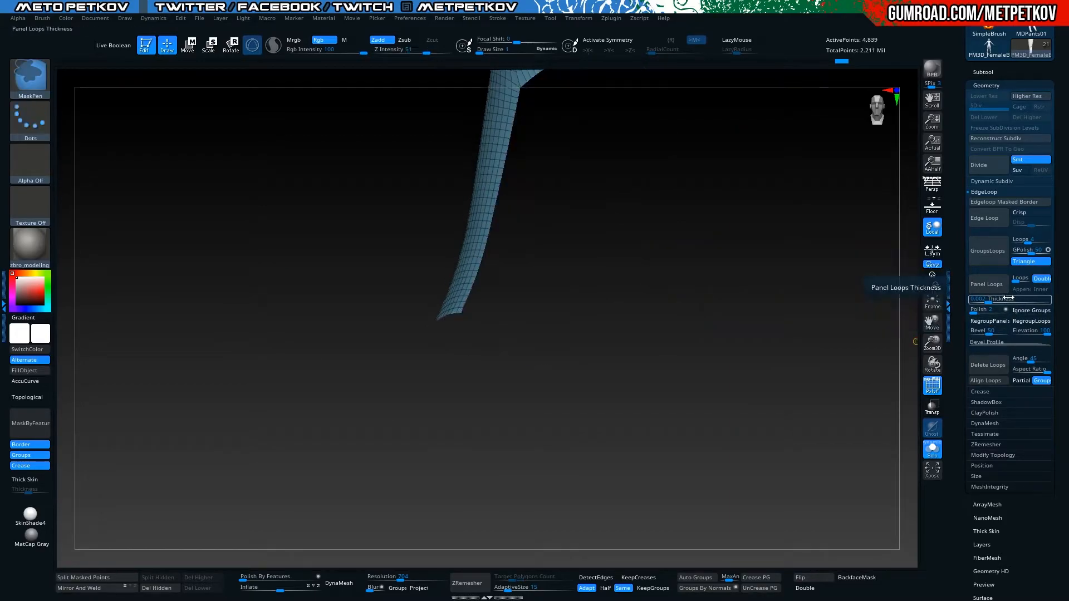
Set the Panel Loops thickness to 0.001 and thicken the shaft panel
click(1009, 298)
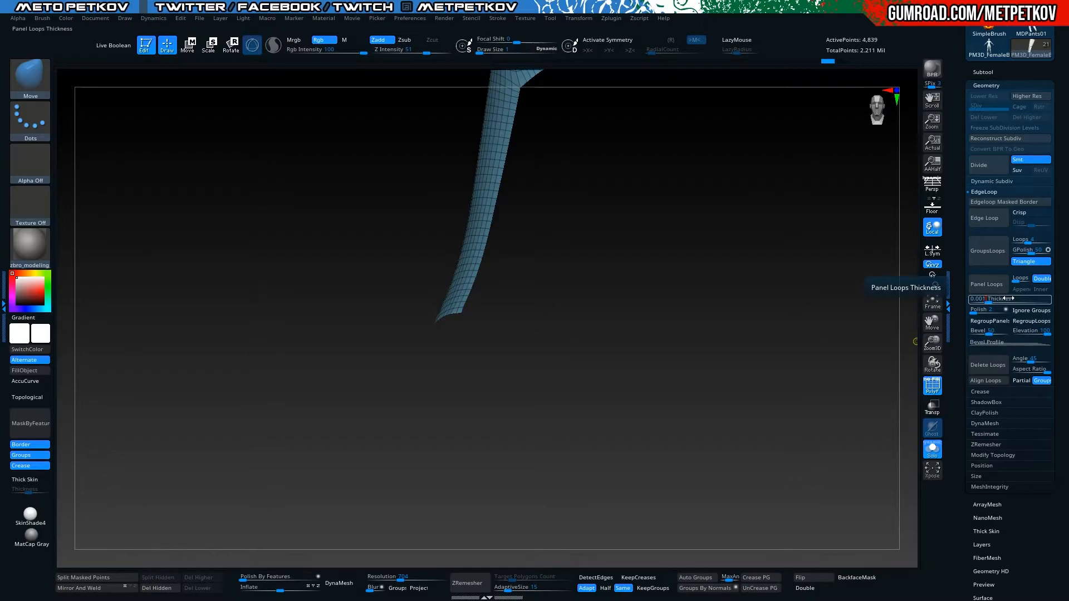
key(Return)
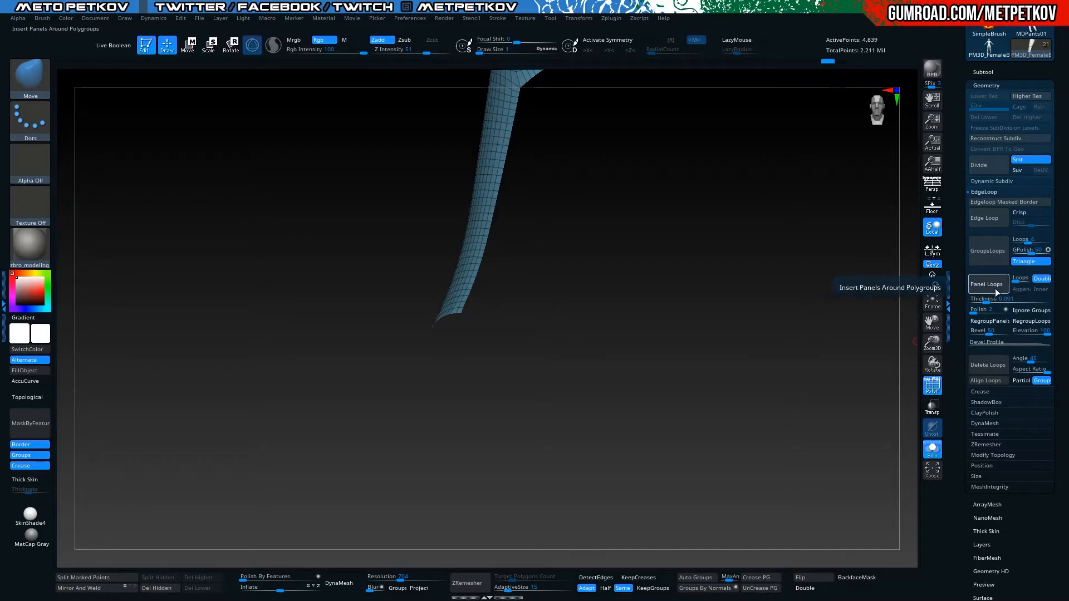
click(994, 288)
Examine the thickened panel on the leg with and without wireframe, and return to the subtool list
drag(237, 224, 233, 198)
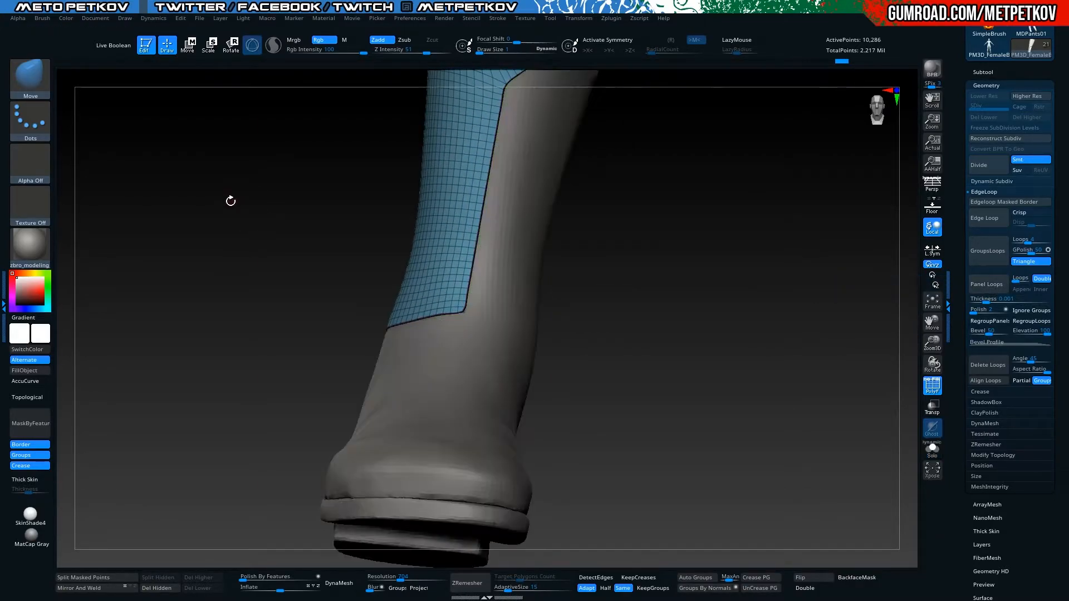
drag(207, 246, 237, 263)
drag(197, 246, 148, 209)
key(alt+s)
drag(195, 241, 291, 376)
key(shift+f)
key(shift+f)
key(alt+s)
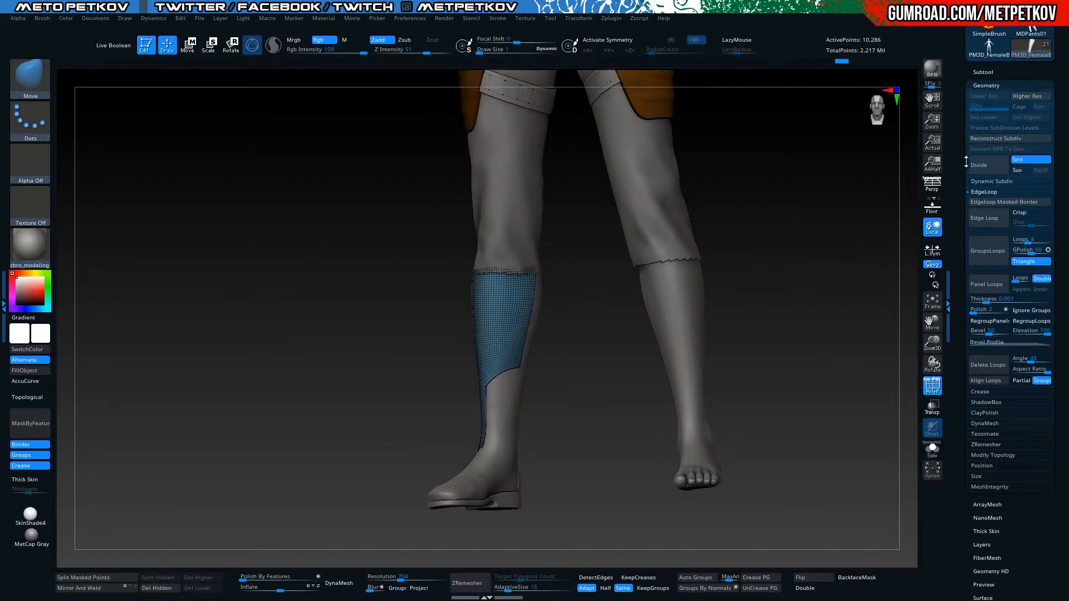
click(981, 72)
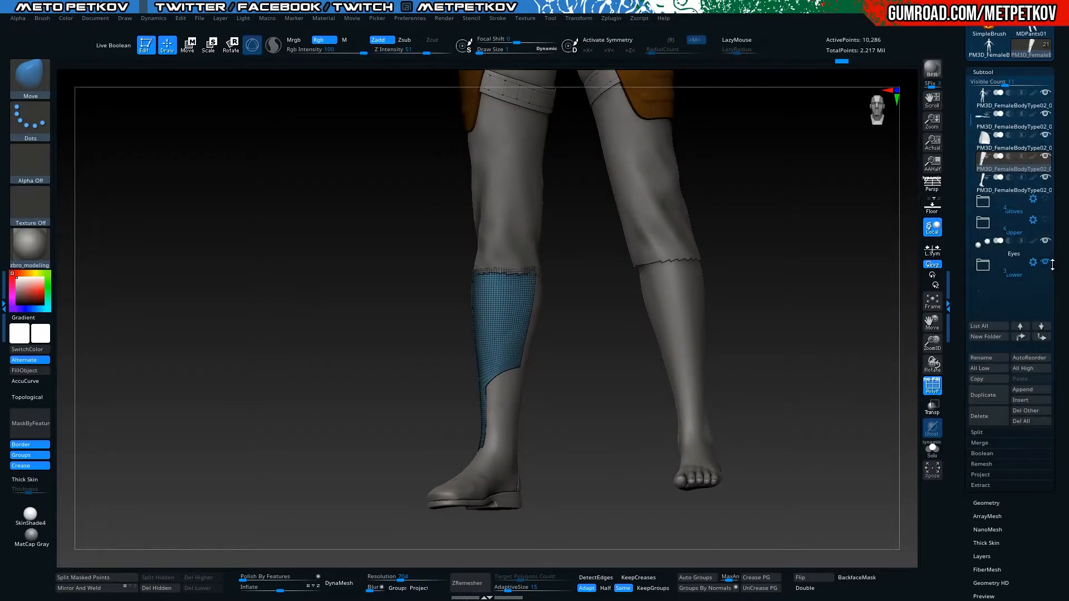
Hide the Lower folder's subtools and inspect the shaft panel's rear bottom edge above the boot heel
click(1045, 263)
drag(335, 280, 471, 334)
alt+drag(556, 376, 619, 333)
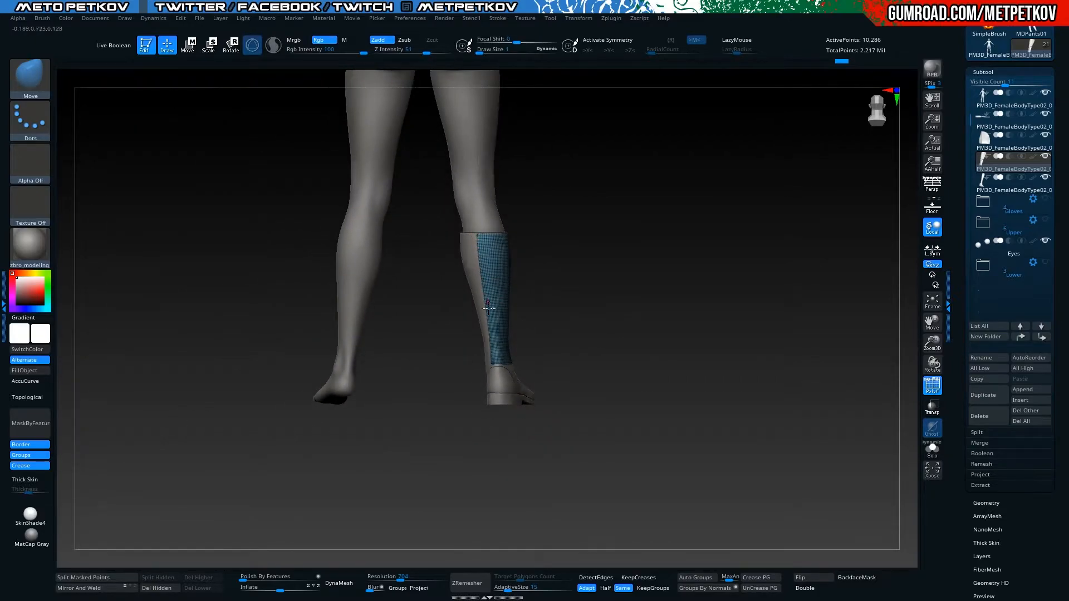
drag(461, 433, 453, 472)
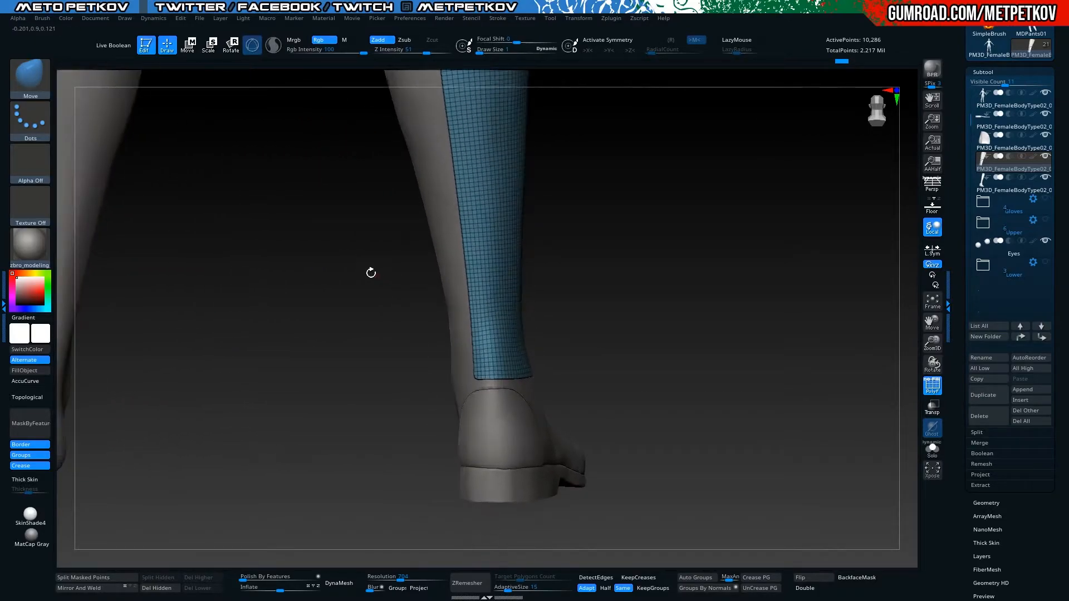
alt+drag(375, 274, 369, 304)
mouse_move(310, 382)
mouse_down()
mouse_move(348, 392)
mouse_move(305, 385)
mouse_up()
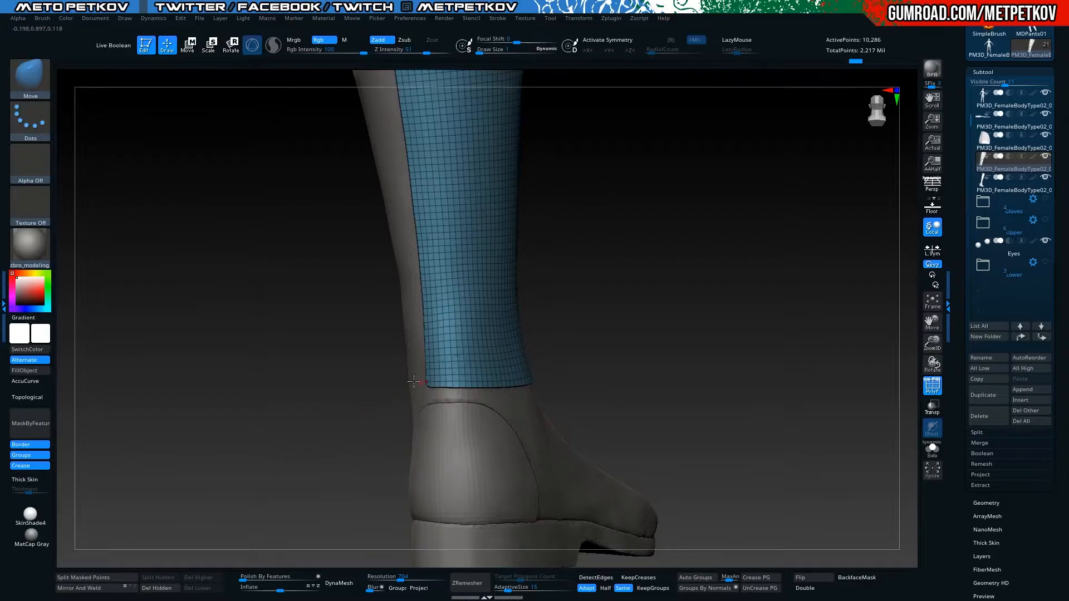
Undo the Panel Loops thickening of the shaft panel after checking its bottom corner in isolation
key(shift+s)
drag(306, 422, 435, 510)
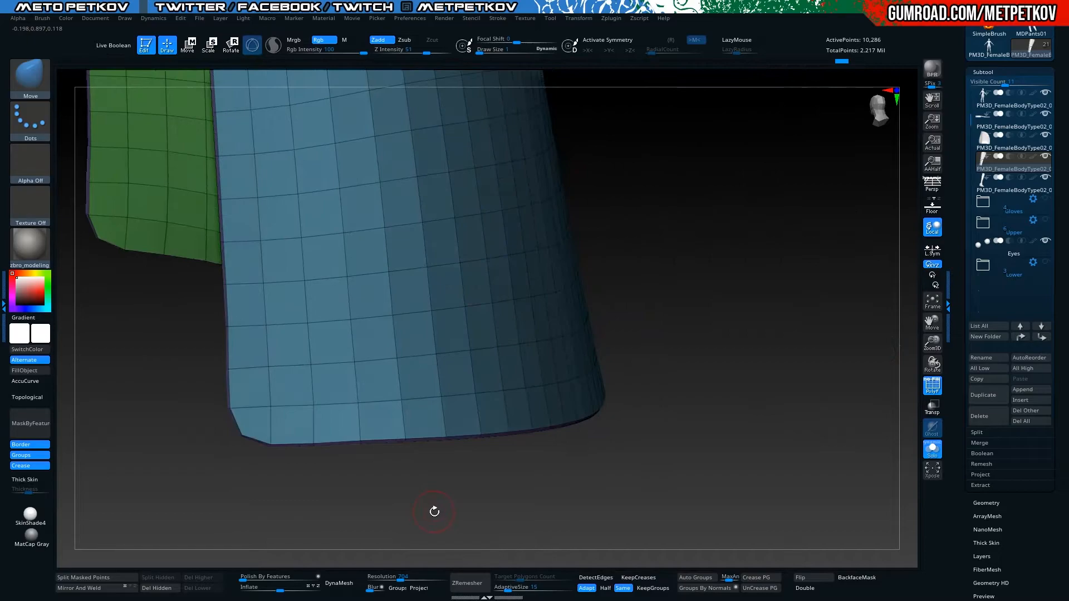
key(ctrl+z)
key(alt+shift+s)
drag(747, 407, 689, 384)
mouse_move(220, 361)
mouse_down()
mouse_move(239, 375)
mouse_move(247, 423)
mouse_move(218, 356)
mouse_move(253, 356)
mouse_move(383, 308)
mouse_up()
Thicken the shaft panel slightly outward with the ZModeler brush's QMesh Polygroup All action
key(b)
key(z)
key(m)
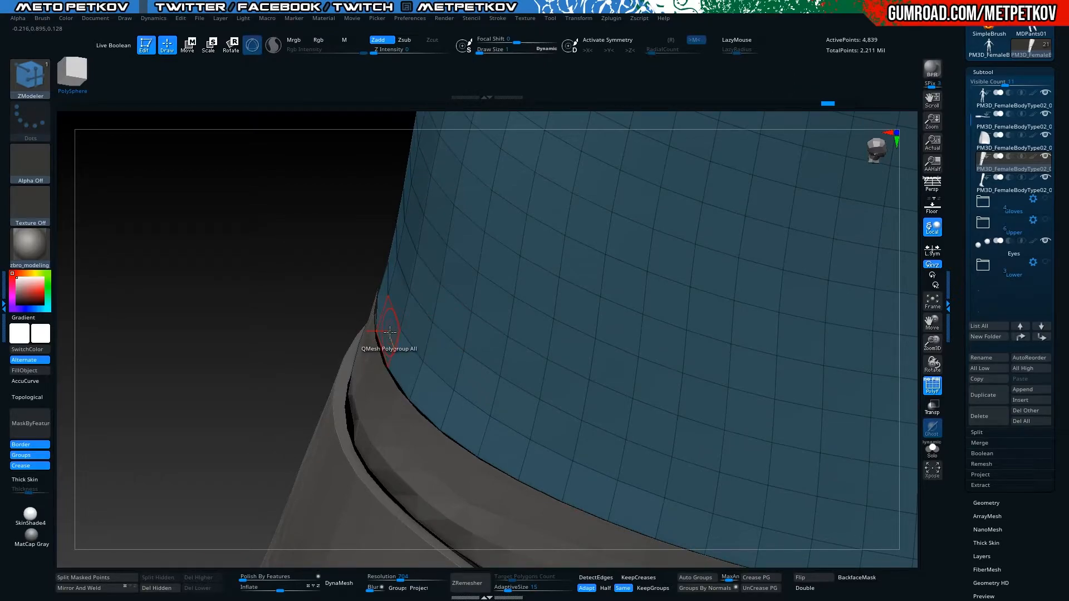
drag(389, 334, 381, 336)
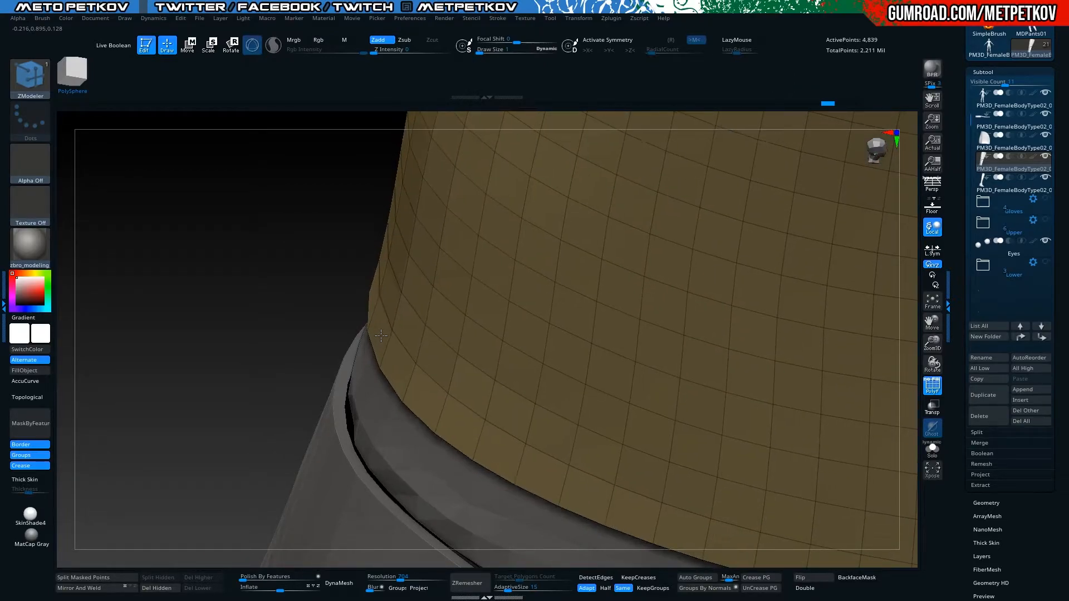
drag(311, 368, 285, 226)
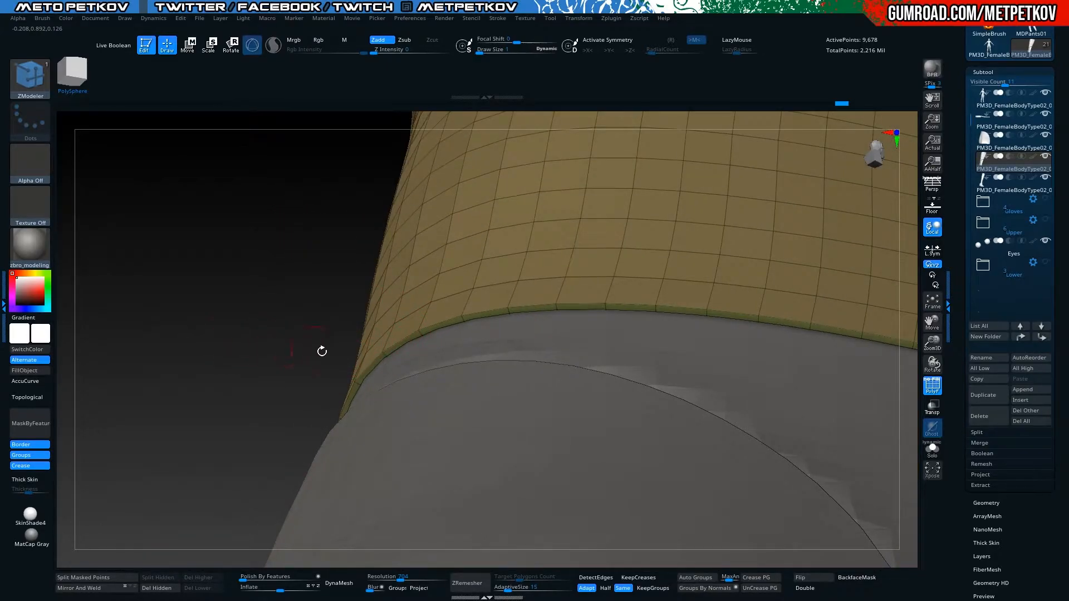
mouse_move(335, 357)
mouse_down()
mouse_move(286, 334)
mouse_move(354, 354)
mouse_up()
drag(858, 200, 808, 397)
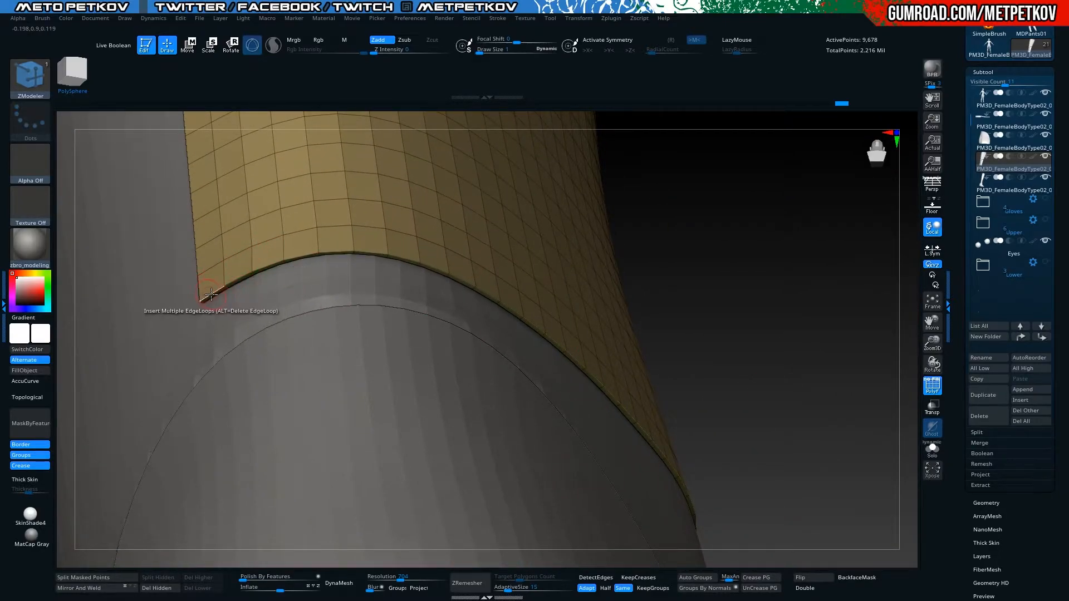
Try pulling the isolated panel's bottom rim with QMesh Polygroup All, and undo it
key(alt+s)
drag(223, 393, 554, 391)
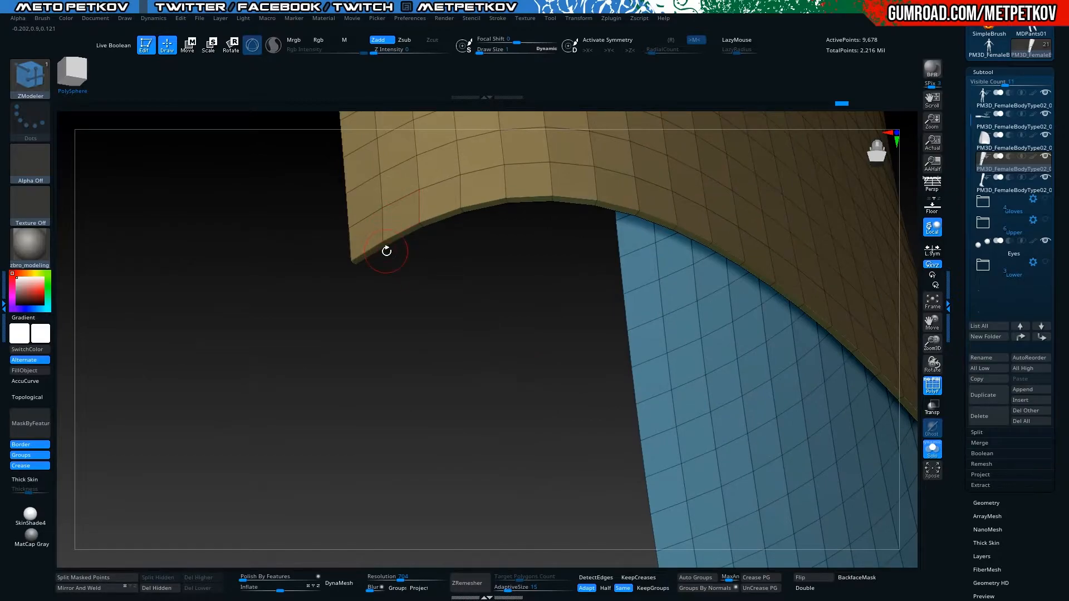
drag(391, 238, 397, 234)
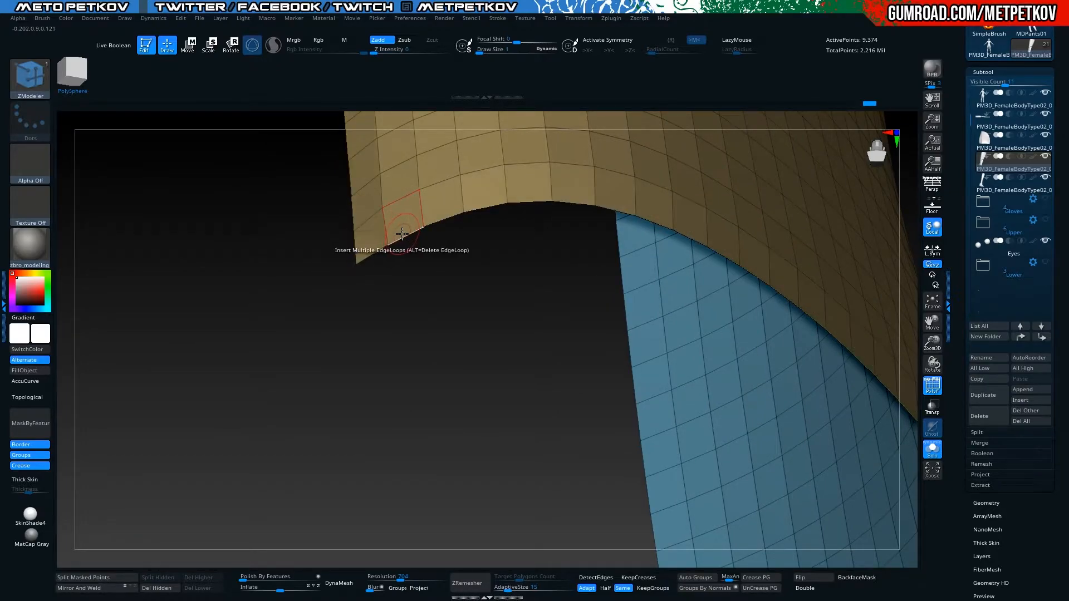
key(ctrl+z)
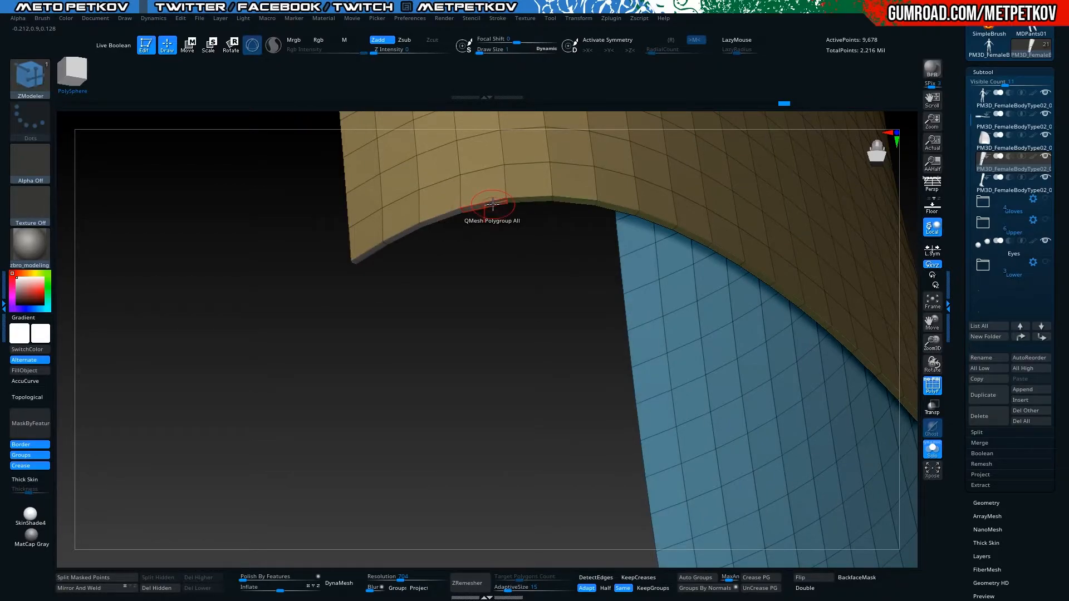
Mark the rear rim faces, set the QMesh target to A Single Poly, and extrude them down to the heel seam
key(space)
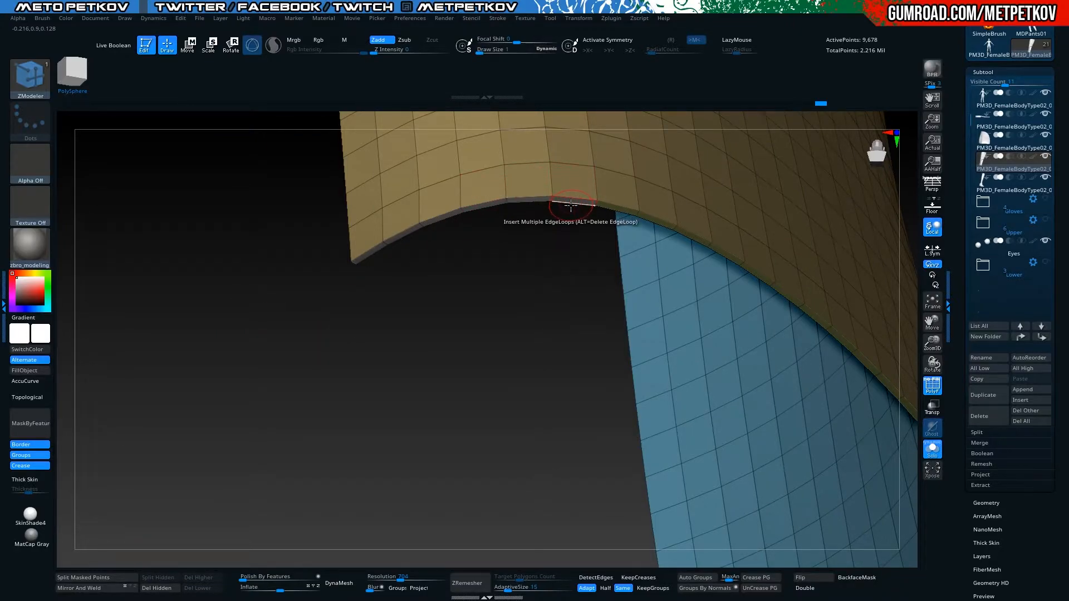
key(alt+s)
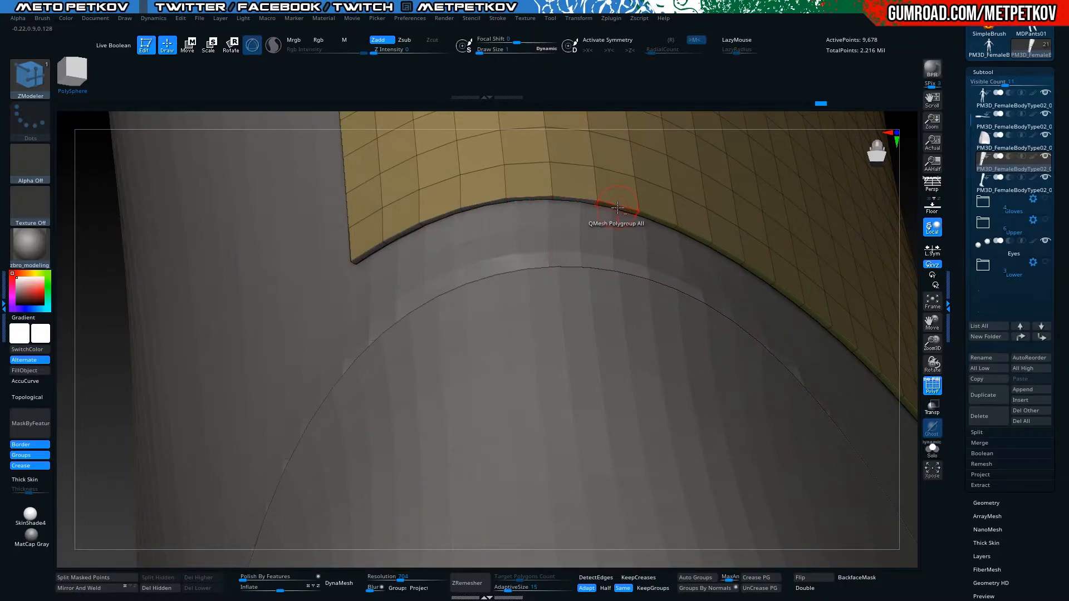
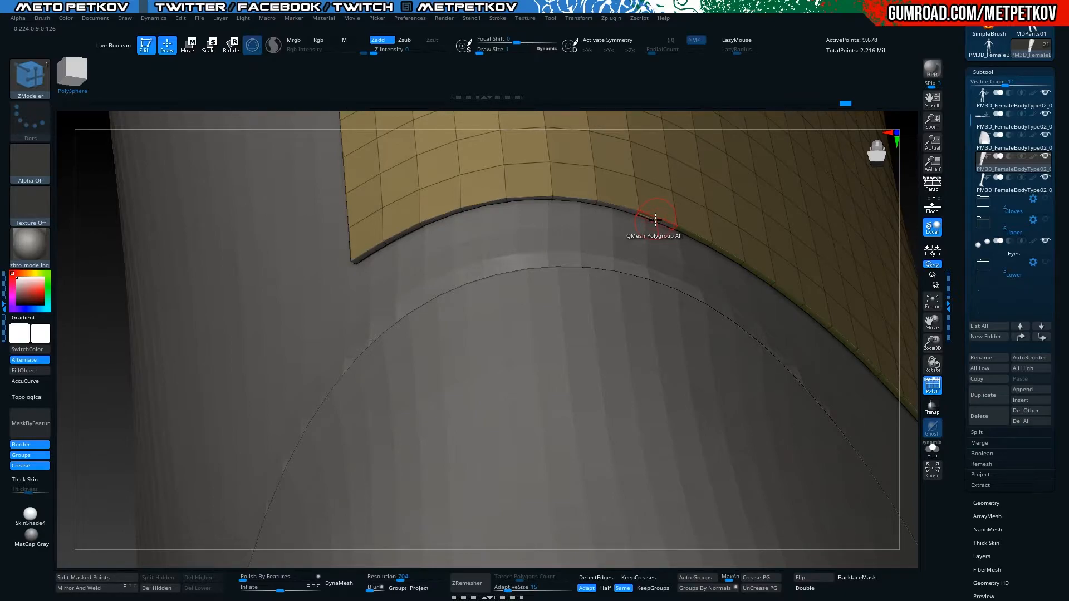
key(space)
click(519, 334)
drag(658, 222, 659, 394)
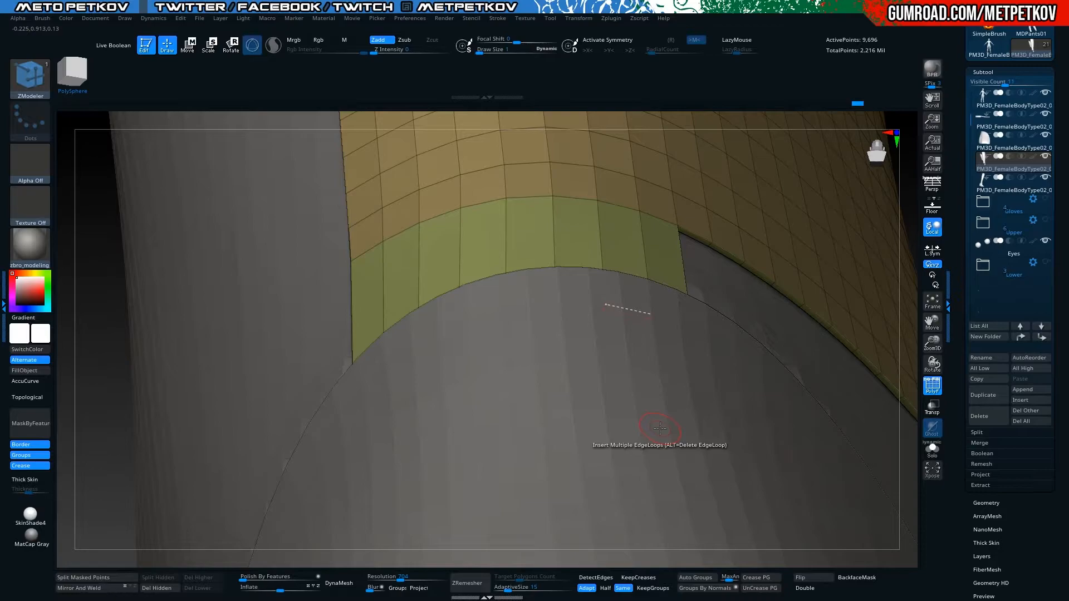
Examine the extruded tab at the back of the ankle, both isolated and against the boot
key(alt+s)
alt+drag(137, 311, 162, 333)
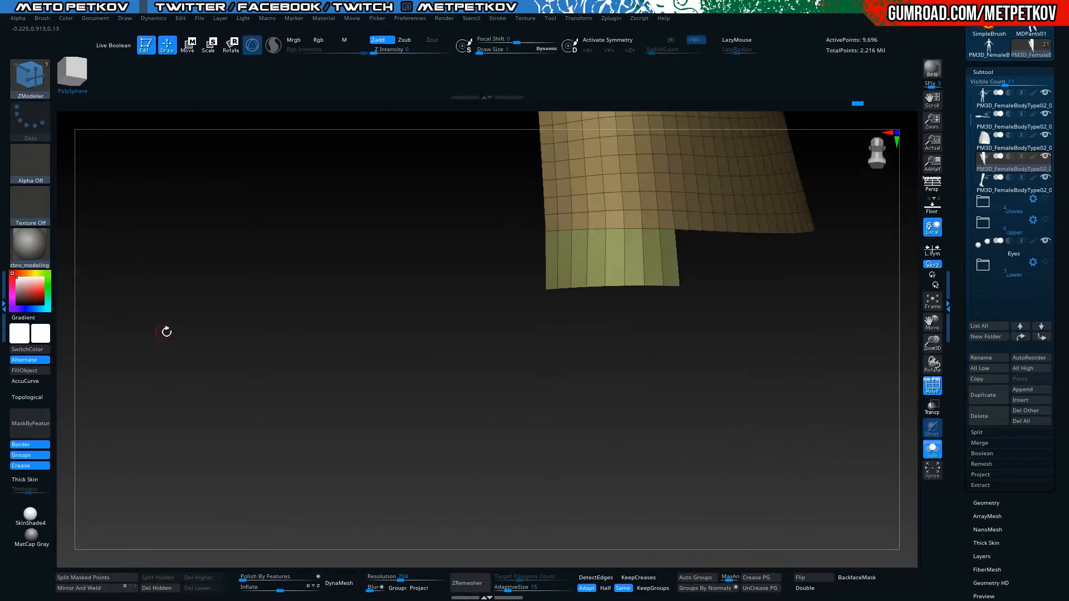
key(alt+s)
alt+drag(267, 305, 264, 331)
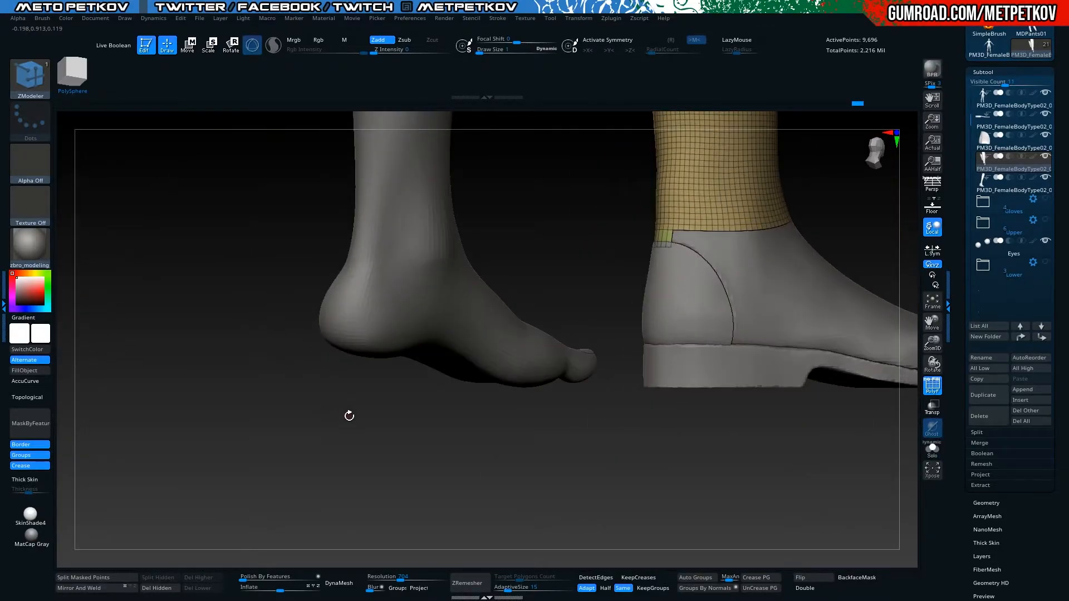
alt+drag(518, 449, 559, 526)
key(alt+s)
drag(470, 282, 383, 278)
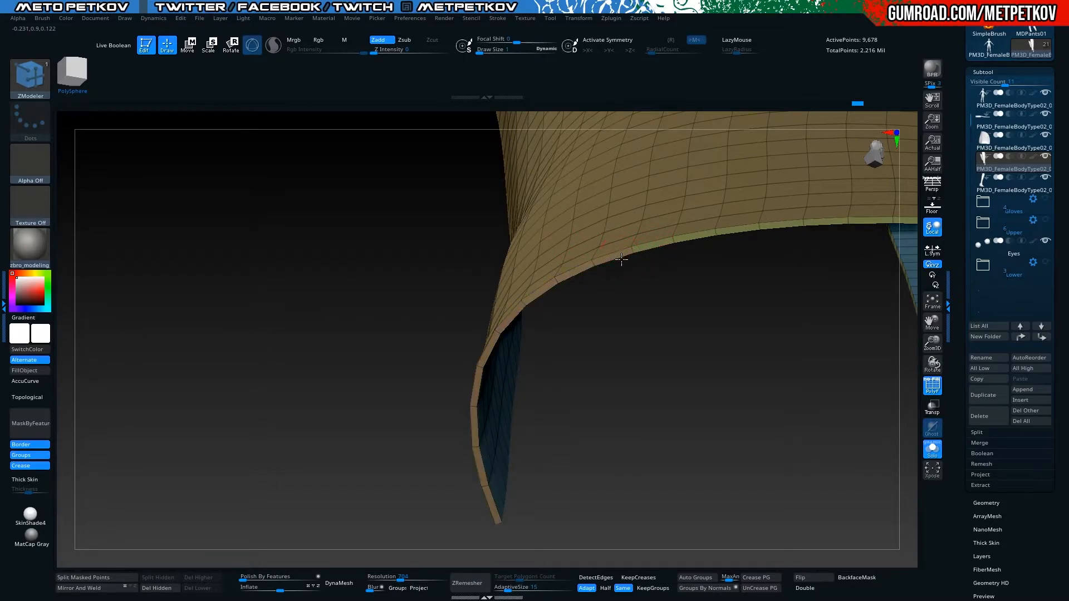
Undo the tab extrusion and extrude the marked rear rim faces again, ending at the heel seam
key(ctrl+z)
drag(312, 241, 325, 286)
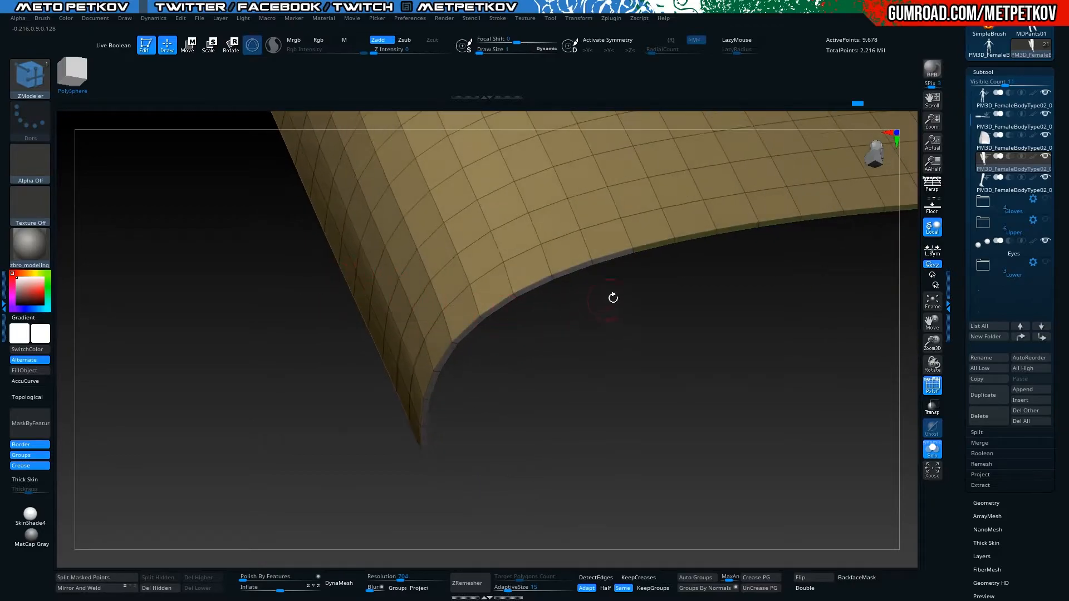
key(alt+s)
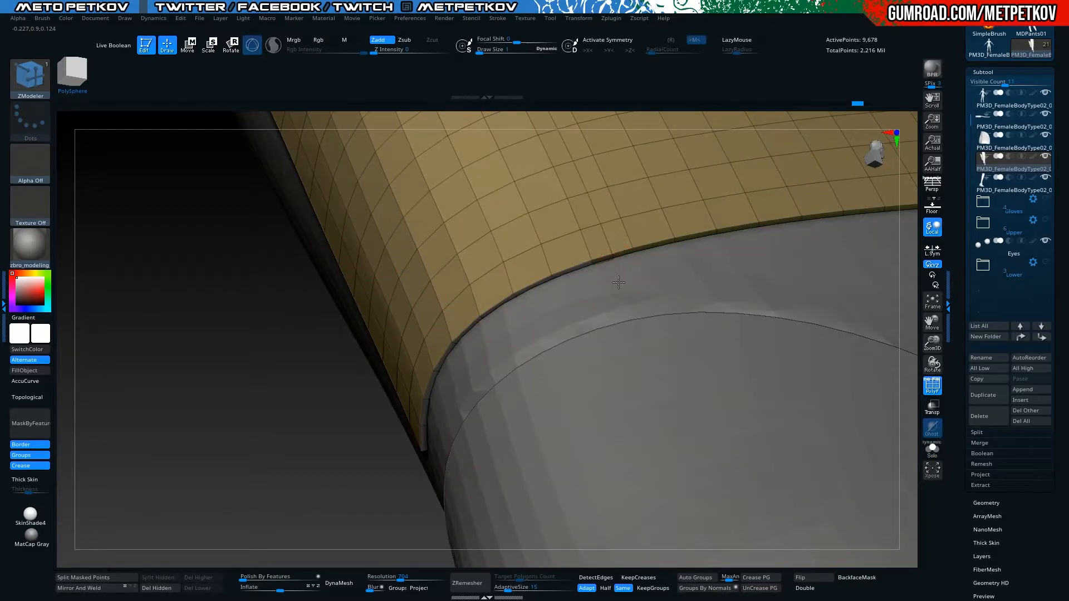
drag(611, 261, 673, 374)
drag(242, 339, 214, 338)
drag(445, 295, 275, 337)
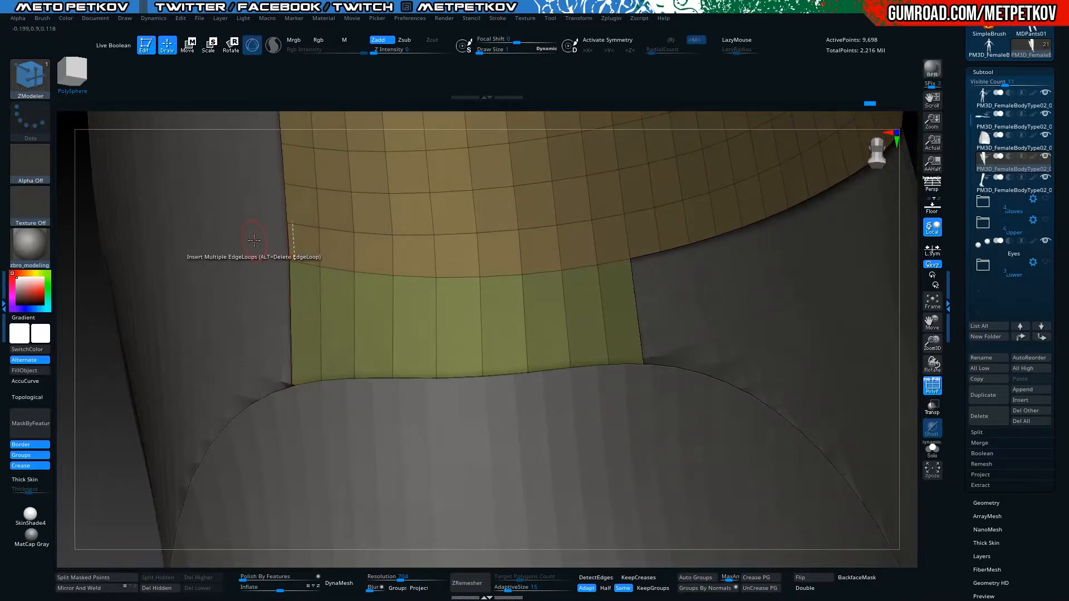
Isolate the panel and insert multiple horizontal edge loops across the extruded tab with ZModeler
key(alt+s)
key(space)
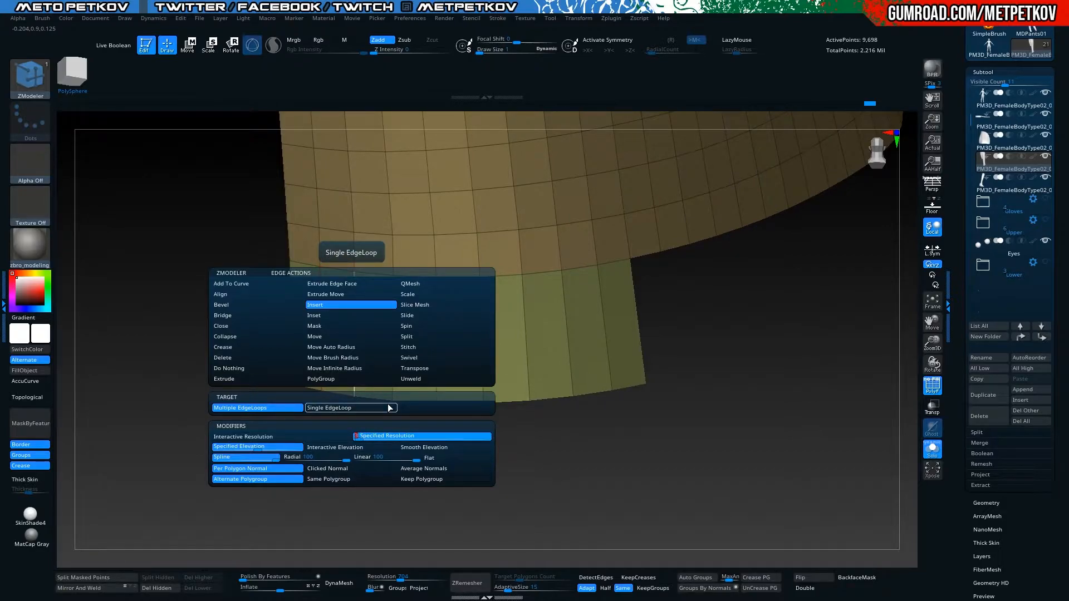
key(space)
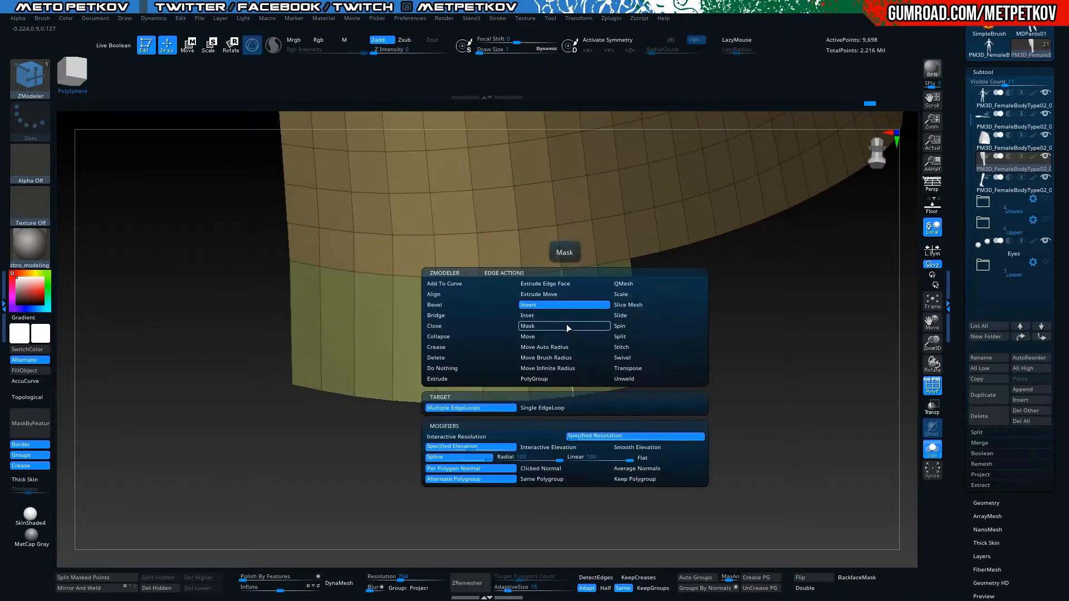
click(552, 326)
Regroup the thickened panel with Groups By Normals so its inner and outer surfaces become separate polygroups
drag(135, 325, 329, 376)
key(shift+f)
key(shift+f)
click(691, 592)
drag(632, 467, 556, 493)
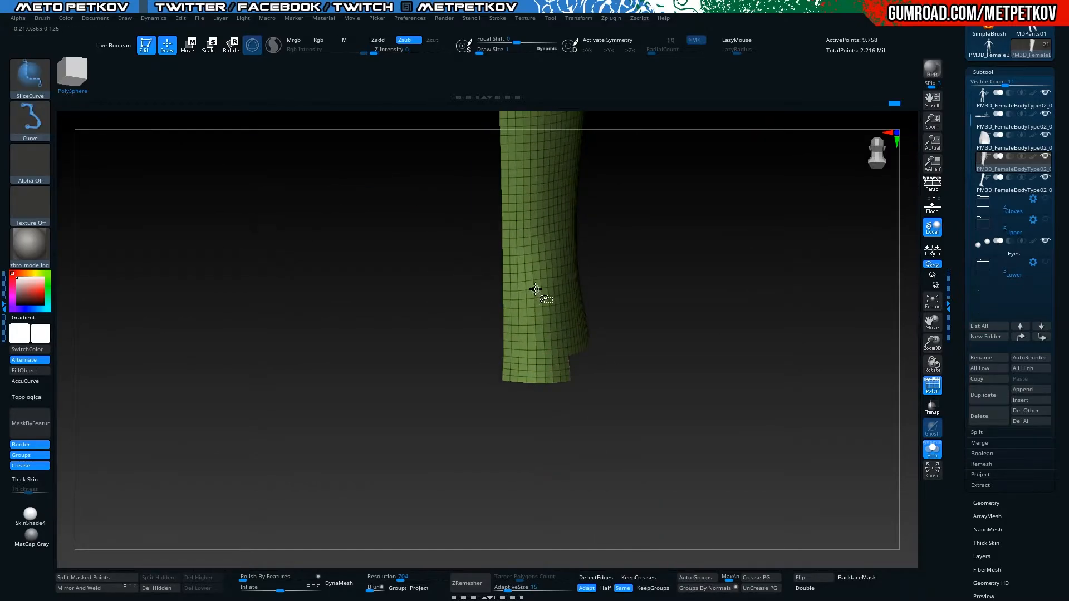
drag(418, 329, 472, 339)
mouse_move(496, 428)
mouse_down()
mouse_move(466, 411)
mouse_move(583, 291)
mouse_up()
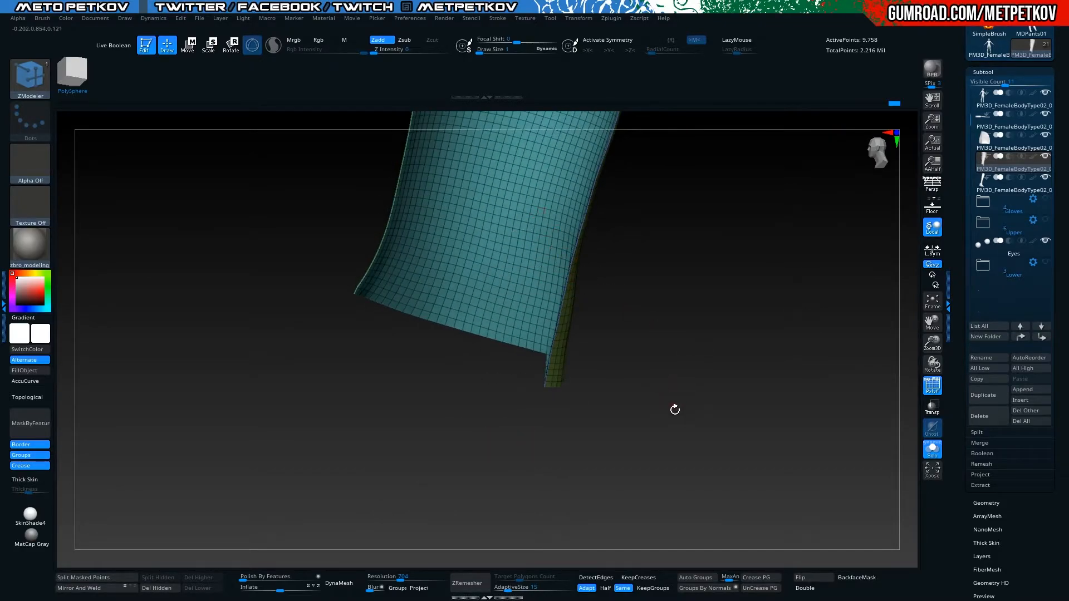
Reduce the panel to its inner surface by deleting all other polygroups, and flip its normals
drag(668, 382, 513, 239)
key(ctrl+shift)
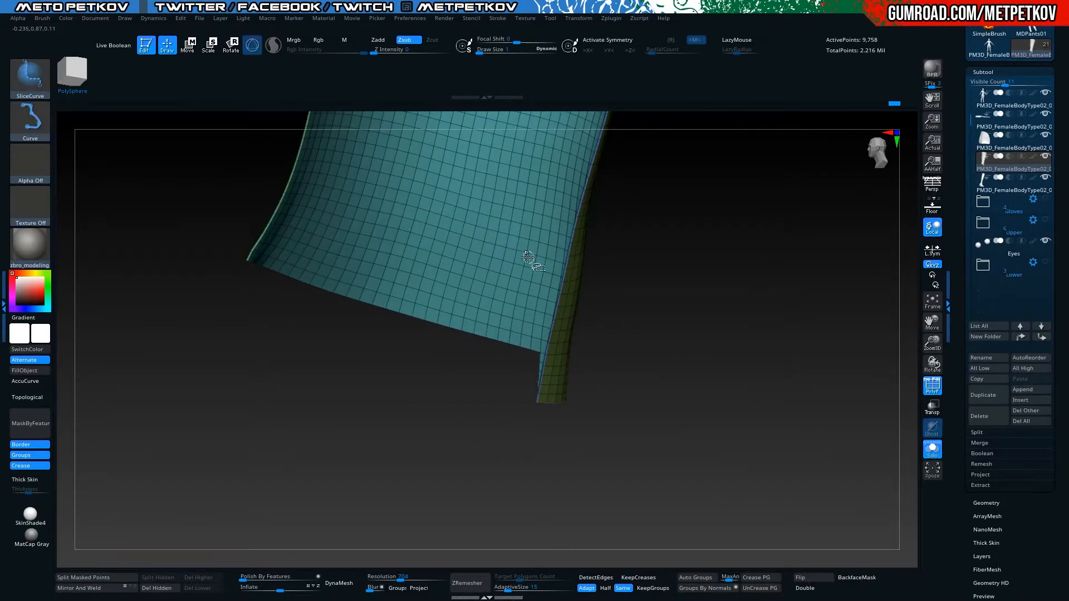
ctrl+shift+click(519, 234)
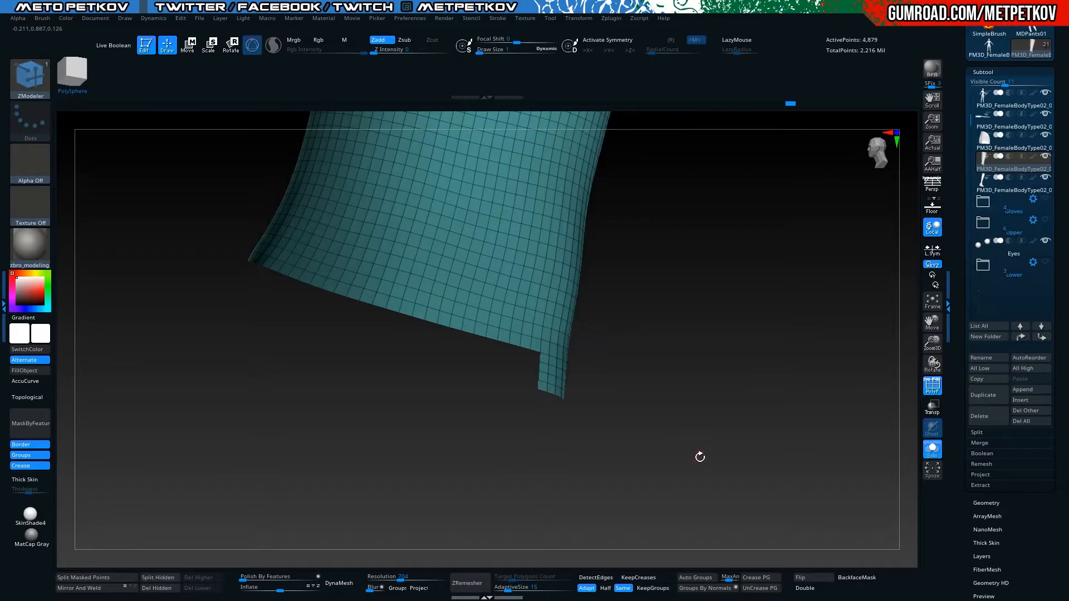
click(157, 589)
drag(448, 449, 606, 497)
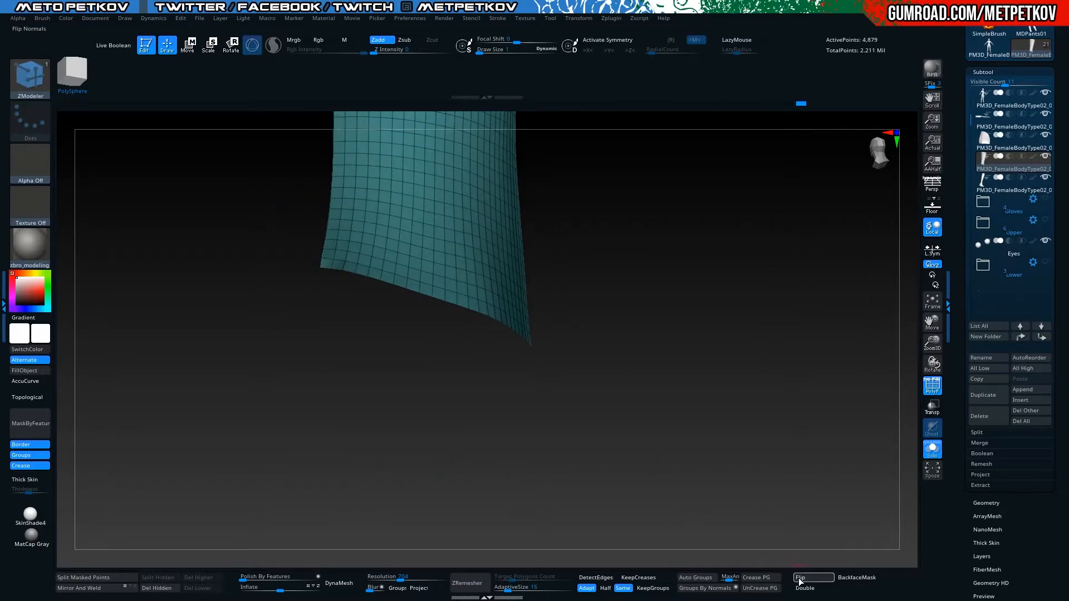
click(800, 581)
Examine how the extended single-sided panel and its tab meet the heel, isolated and on the boot
key(alt+s)
drag(726, 495, 269, 374)
drag(369, 326, 64, 286)
alt+drag(271, 270, 521, 314)
key(f)
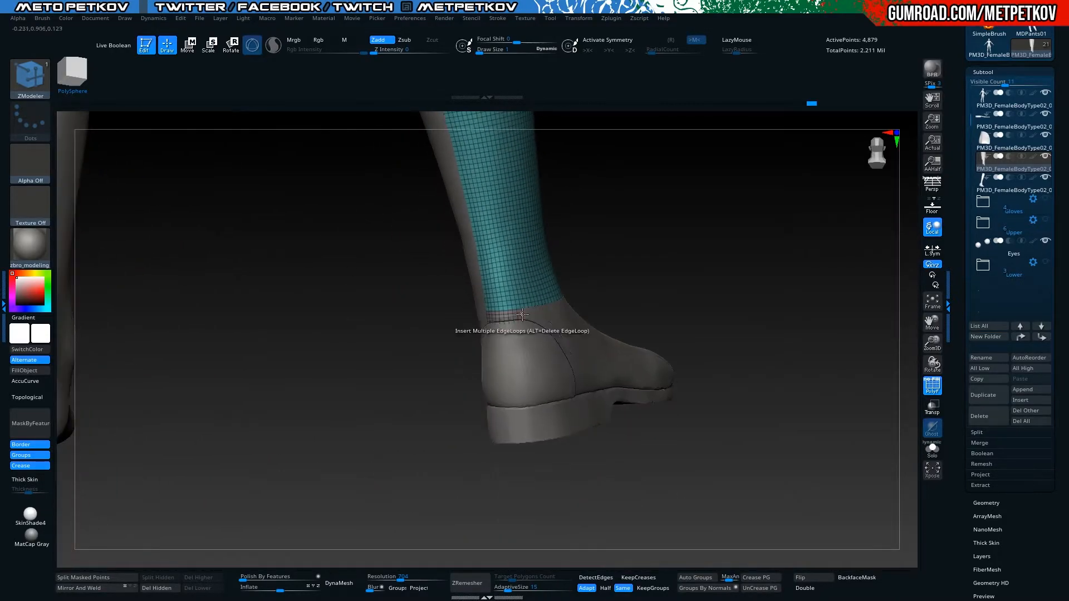
alt+drag(409, 330, 429, 365)
key(alt+s)
alt+drag(375, 427, 364, 317)
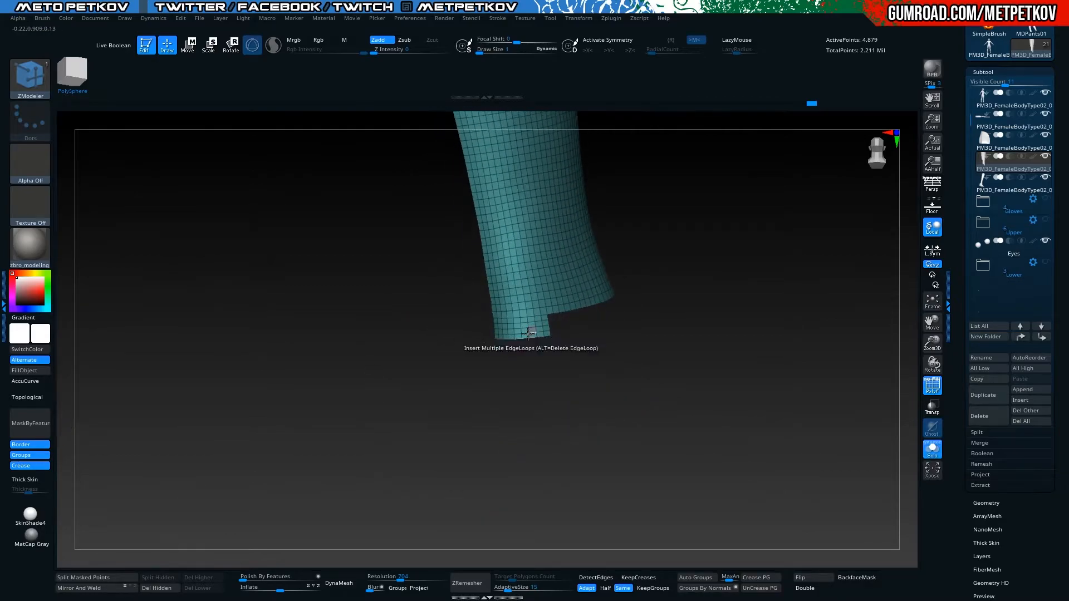
key(alt+s)
drag(405, 372, 419, 334)
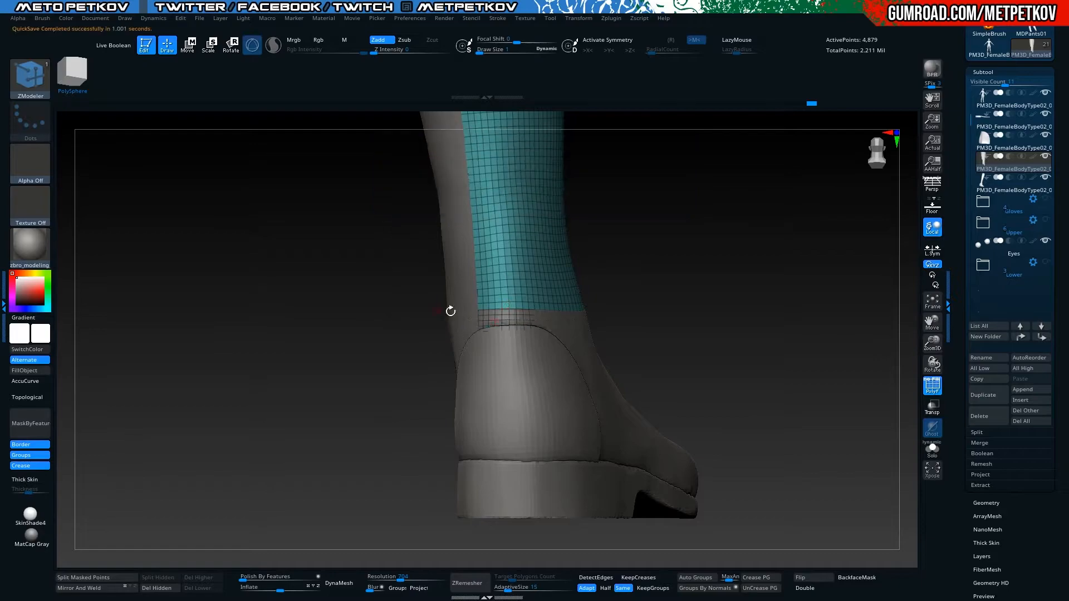
drag(376, 336, 344, 352)
alt+drag(347, 390, 384, 406)
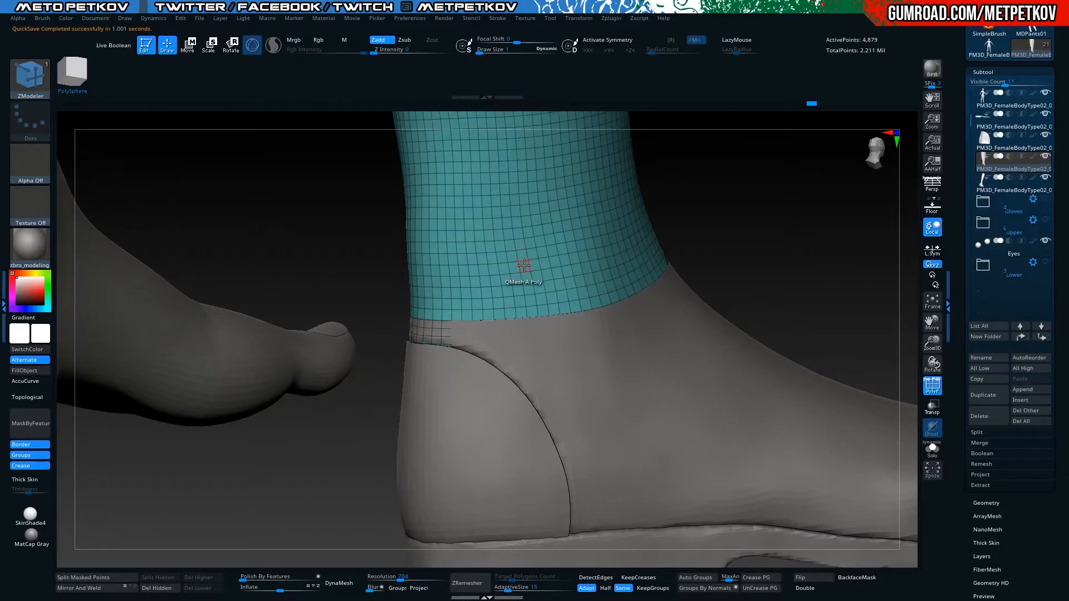
Mark an L-shaped strip of polygons on the shaft panel's lower back, from the rear edge across and down to the tab's bottom
key(space)
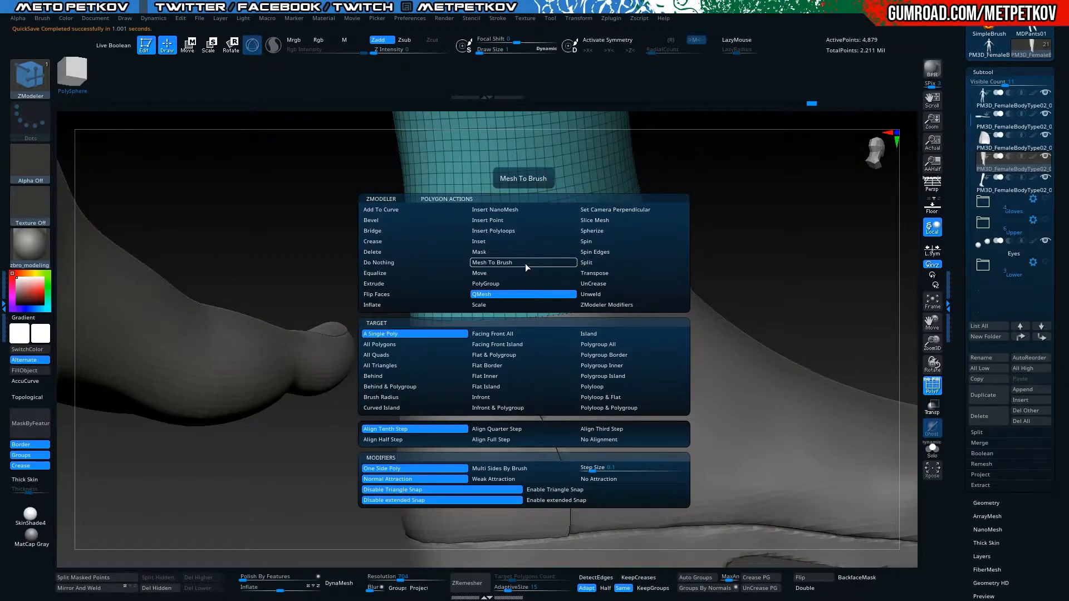
drag(293, 291, 319, 291)
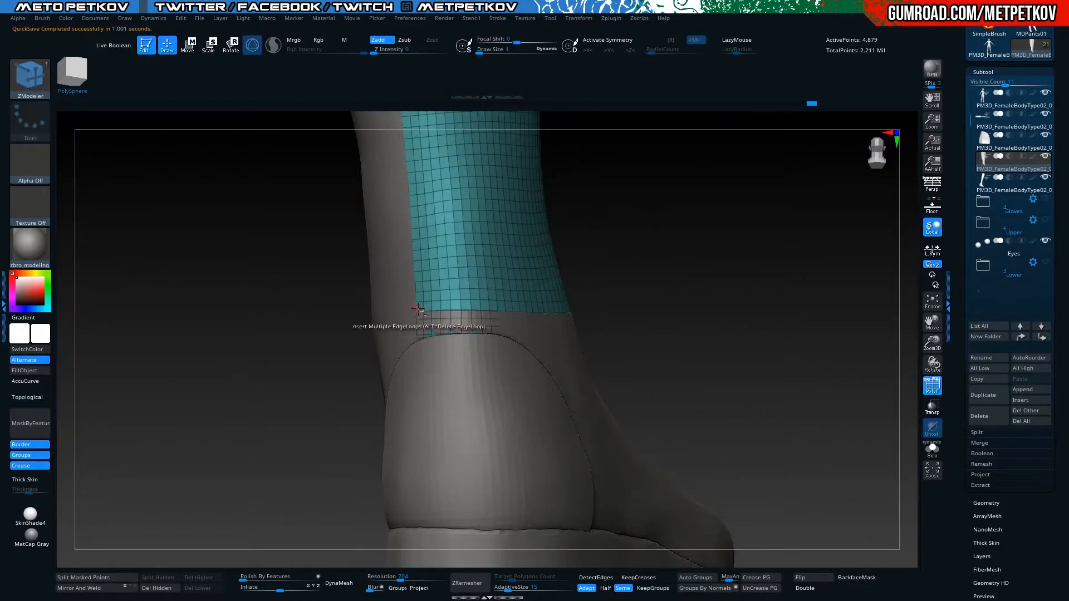
key(alt+s)
drag(582, 384, 547, 452)
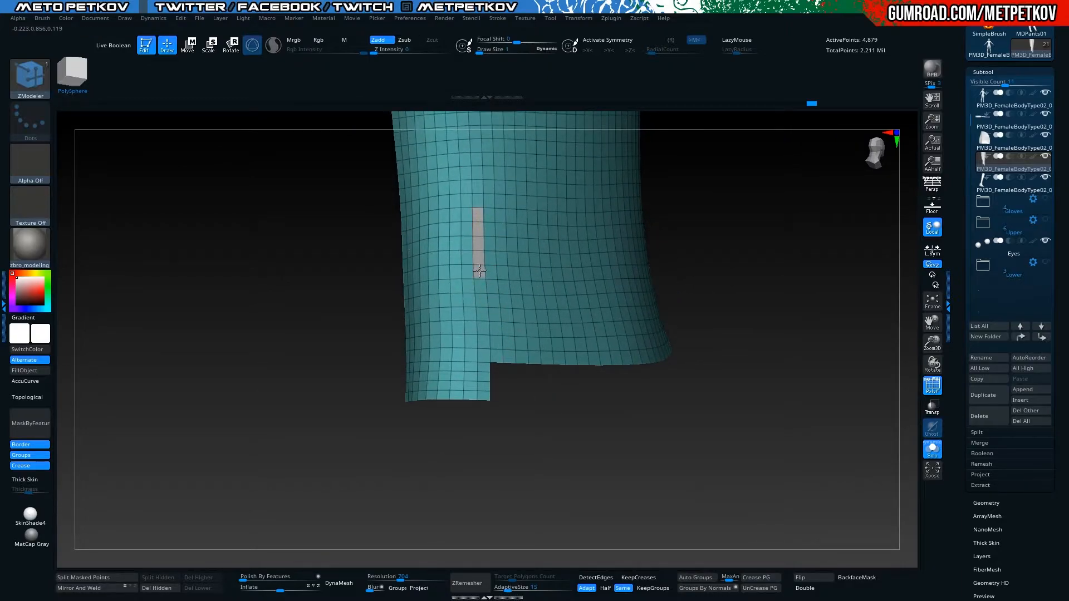
drag(257, 338, 314, 327)
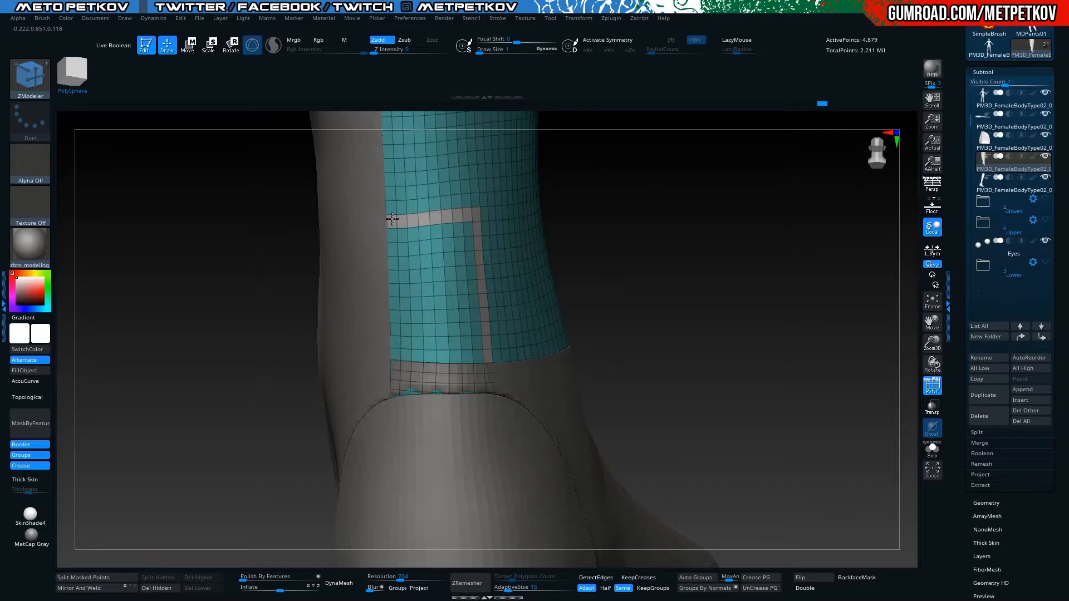
drag(646, 404, 604, 399)
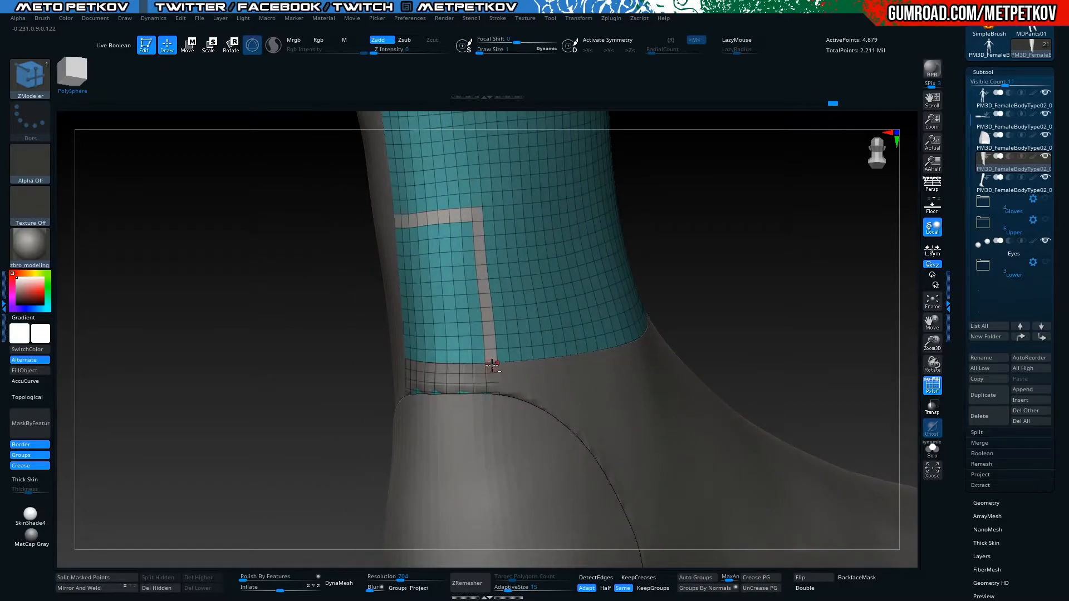
key(alt+s)
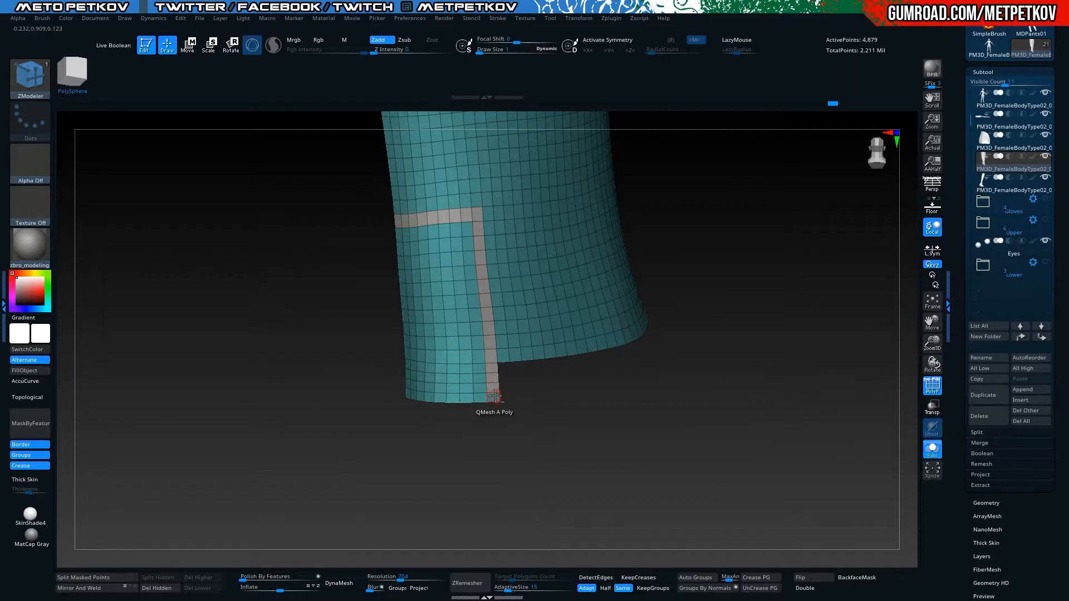
Try to regroup the marked strip using ZModeler's PolyGroup action with the All Polygons target
key(space)
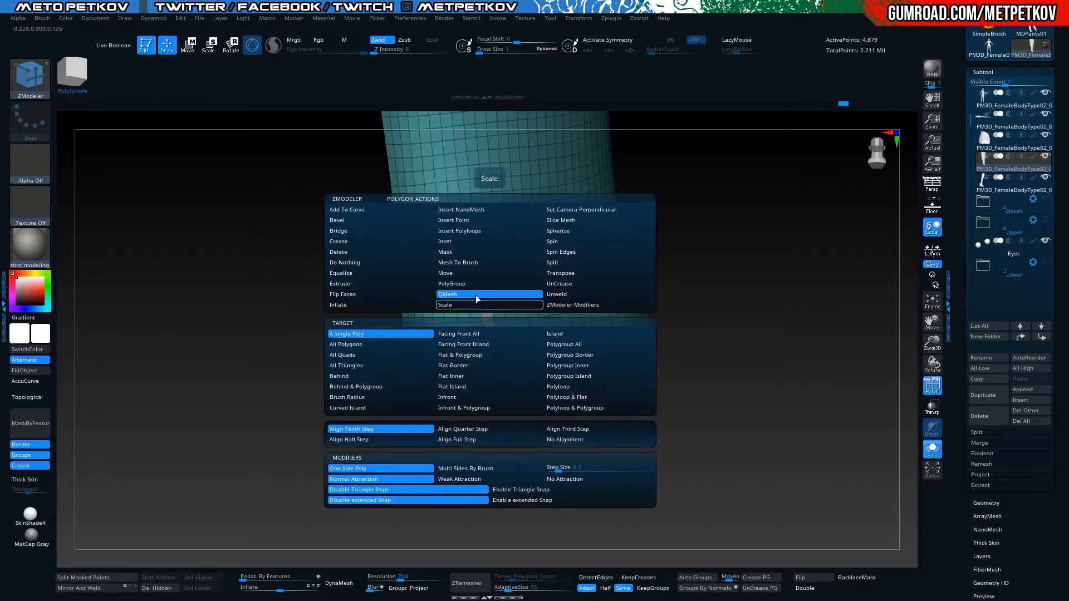
click(459, 285)
click(359, 346)
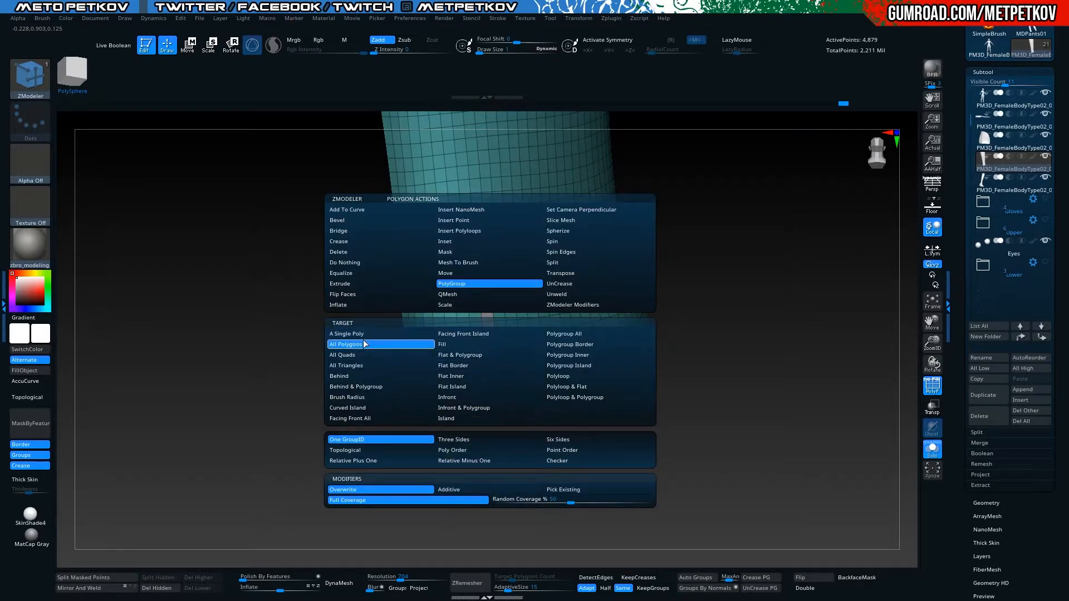
click(483, 285)
key(ctrl+z)
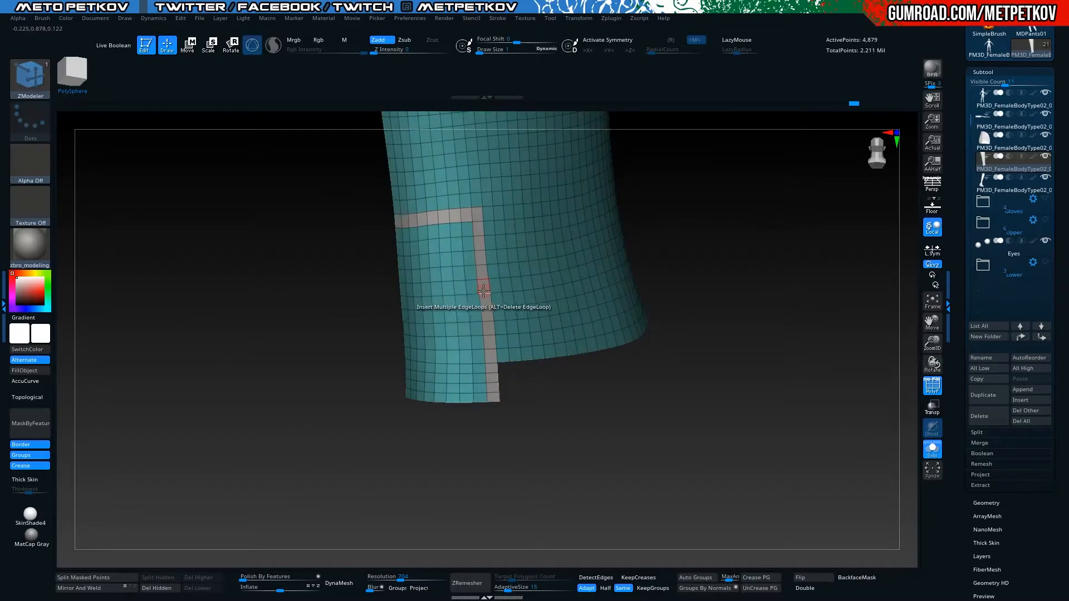
click(482, 286)
key(ctrl+z)
click(476, 286)
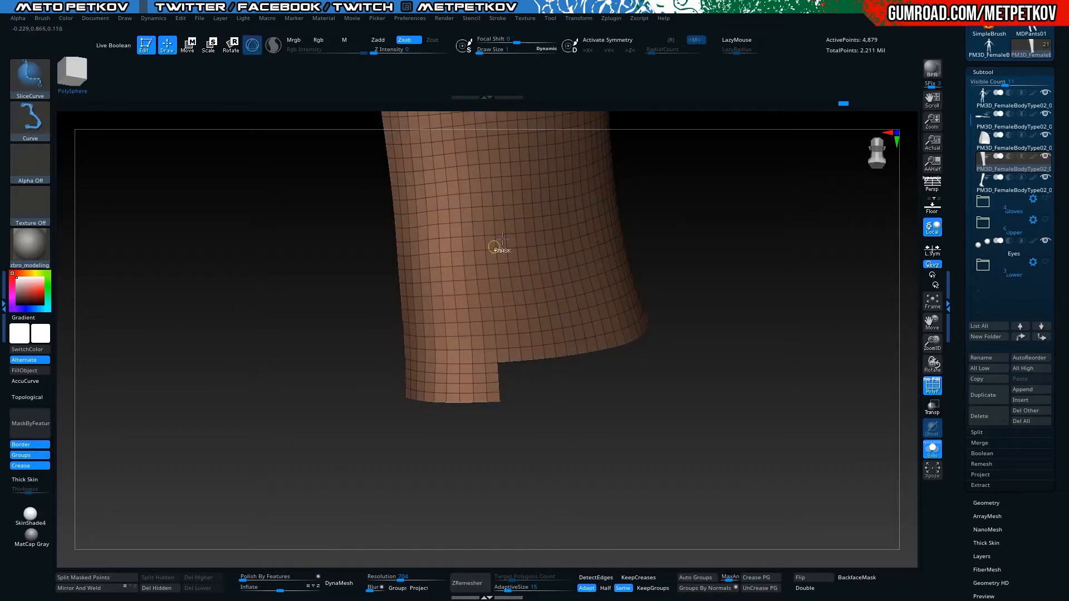
mouse_move(287, 318)
mouse_down()
mouse_move(315, 316)
mouse_move(311, 276)
mouse_up()
key(ctrl+z)
ctrl+right_drag(333, 307, 333, 311)
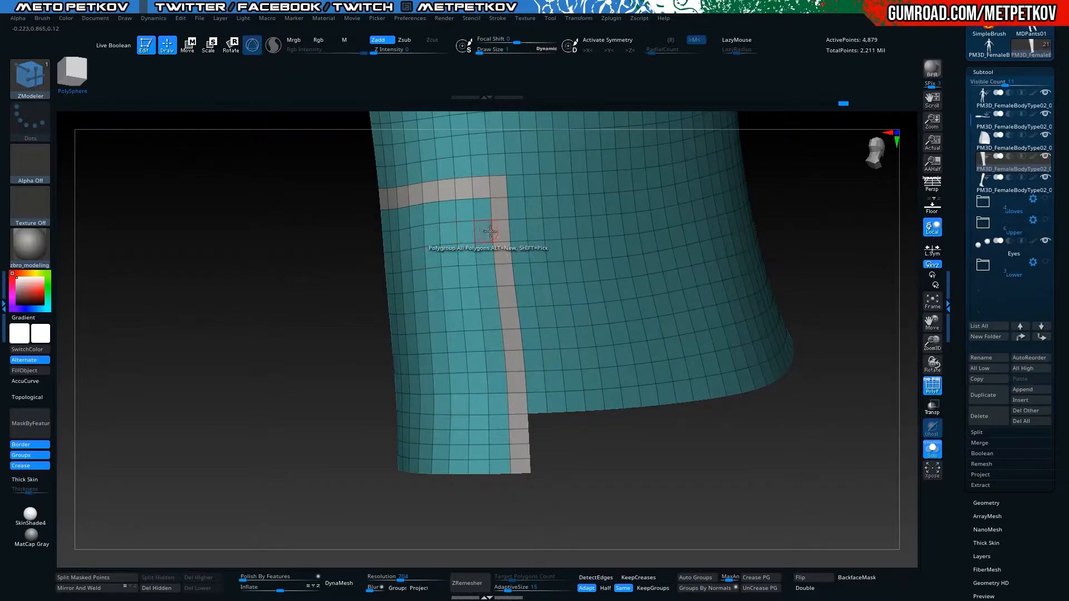
Assign the marked L-shaped strip its own polygroup using ZModeler's PolyGroup action with the A Single Poly target
key(space)
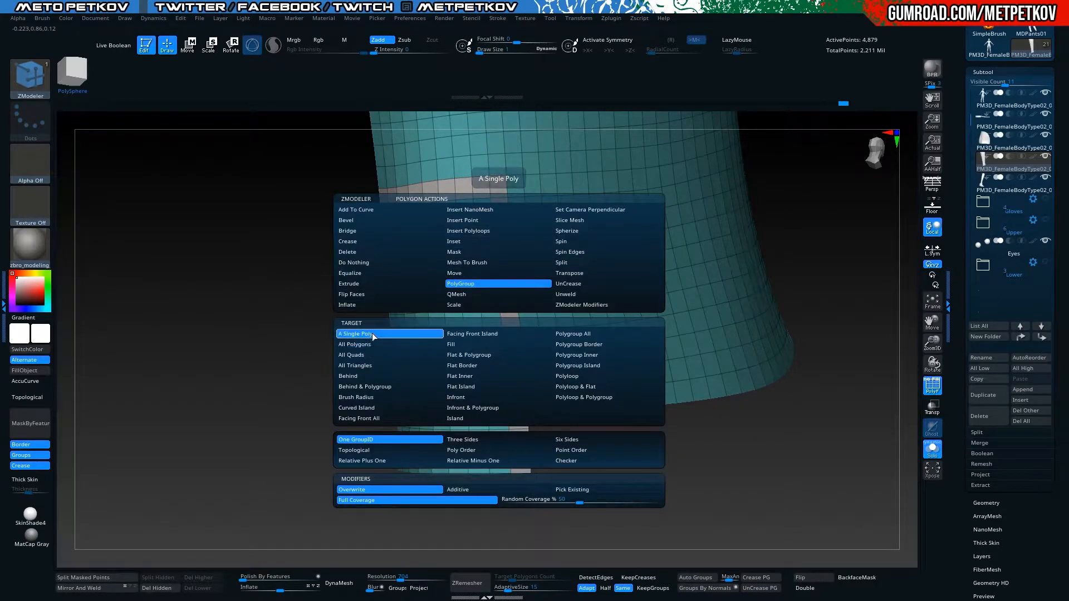
click(503, 254)
mouse_move(312, 300)
right_down()
mouse_move(200, 318)
mouse_move(216, 332)
right_up()
Hide the strip, split the separated patch and shaft into polygroups with Auto Groups, and unhide the whole panel
ctrl+shift+click(428, 256)
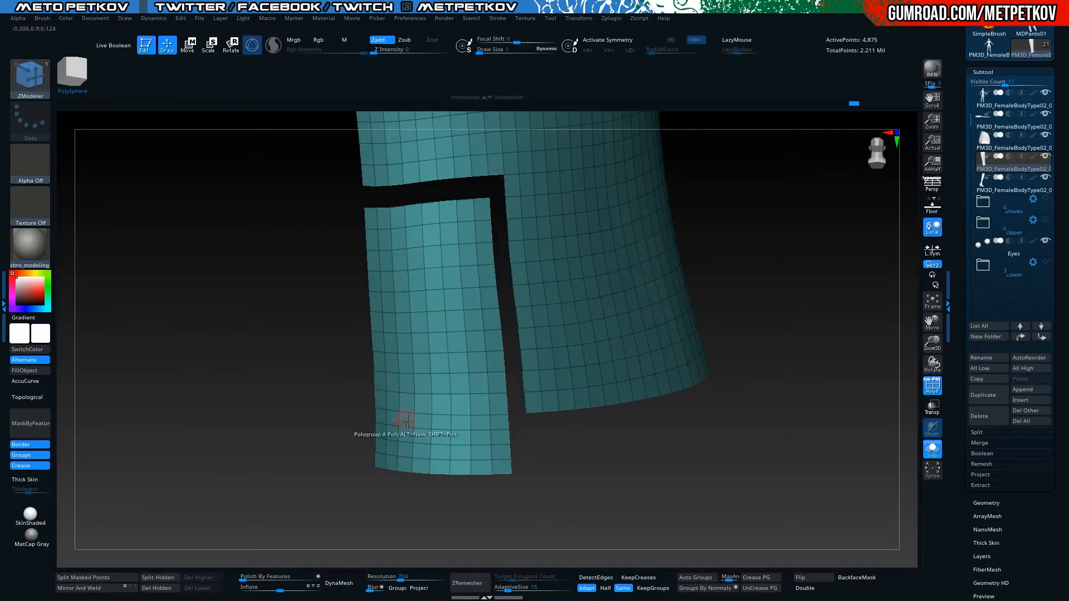
click(681, 579)
ctrl+shift+click(693, 502)
key(shift+alt+s)
key(shift+alt+s)
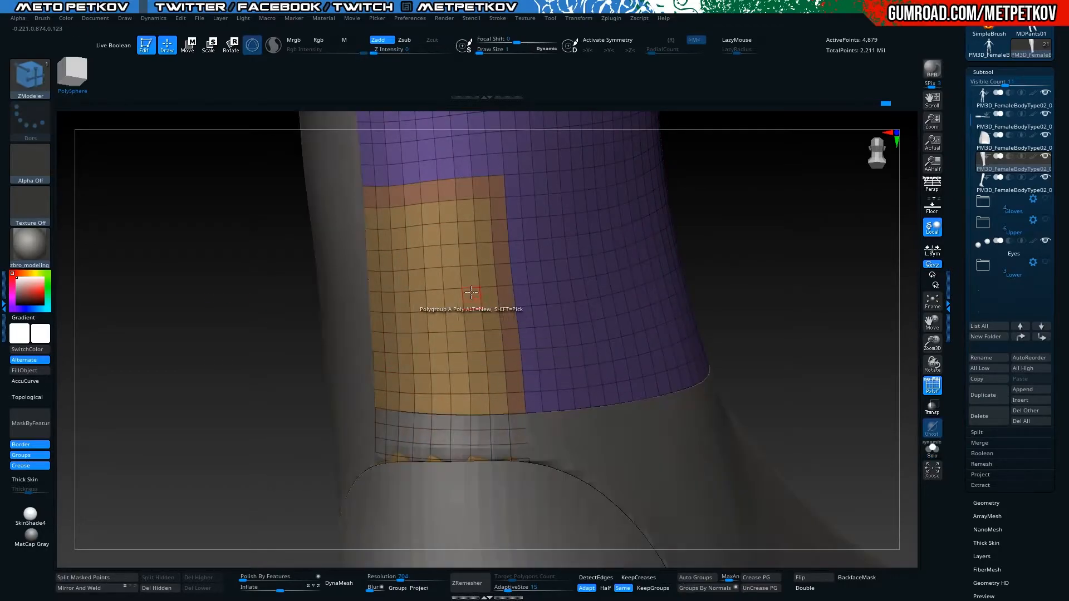
Isolate the rear patch with its bordering strip and combine them into a single polygroup
key(ctrl+shift)
ctrl+shift+click(471, 200)
alt+drag(185, 336, 152, 317)
key(ctrl+w)
key(shift+alt+s)
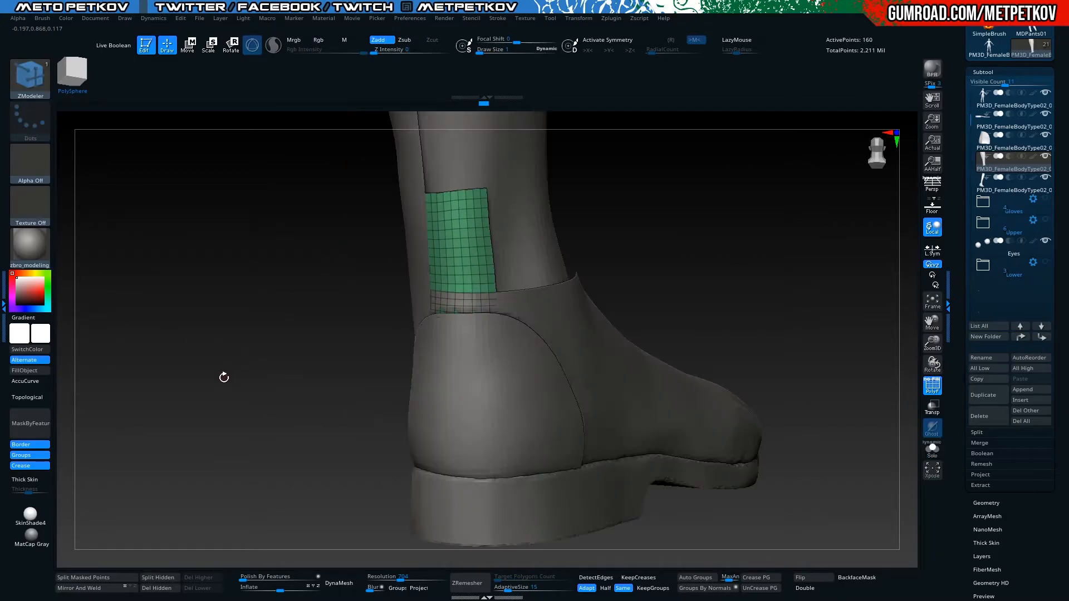
Replace the SliceCurve brush with a selection brush and unhide the rest of the shaft panel
mouse_move(277, 359)
mouse_down()
mouse_move(238, 365)
mouse_move(280, 386)
mouse_up()
key(ctrl+shift)
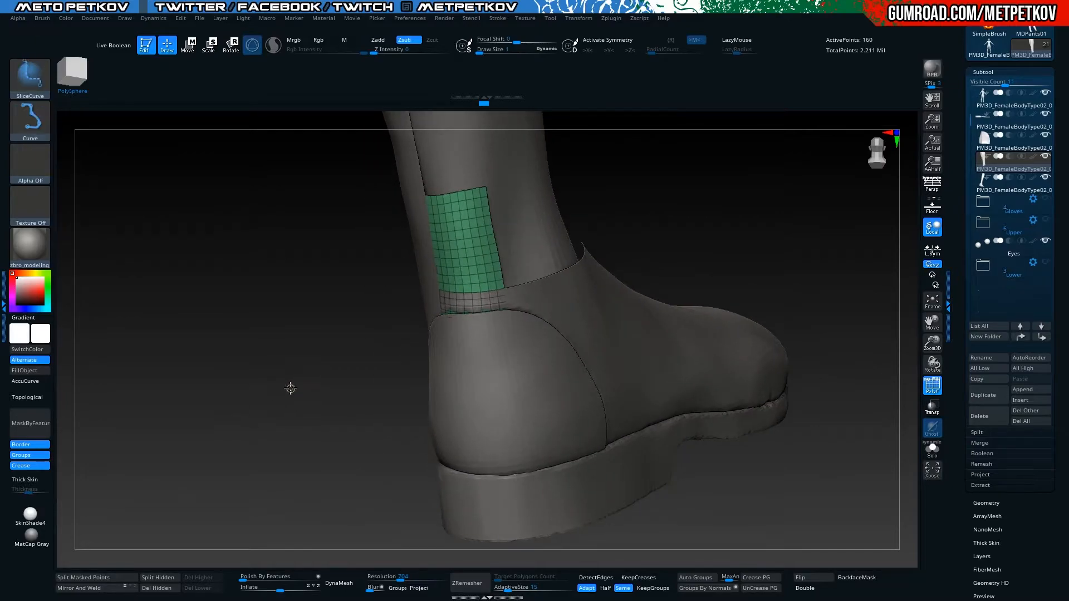
ctrl+shift+click(34, 89)
ctrl+shift+click(170, 91)
mouse_move(315, 412)
ctrl+shift+mouse_down()
mouse_move(237, 364)
mouse_move(262, 364)
ctrl+shift+mouse_up()
ctrl+shift+click(247, 359)
click(241, 356)
Try thickening the shaft panel with Panel Loops at a thickness of 0.001
click(979, 503)
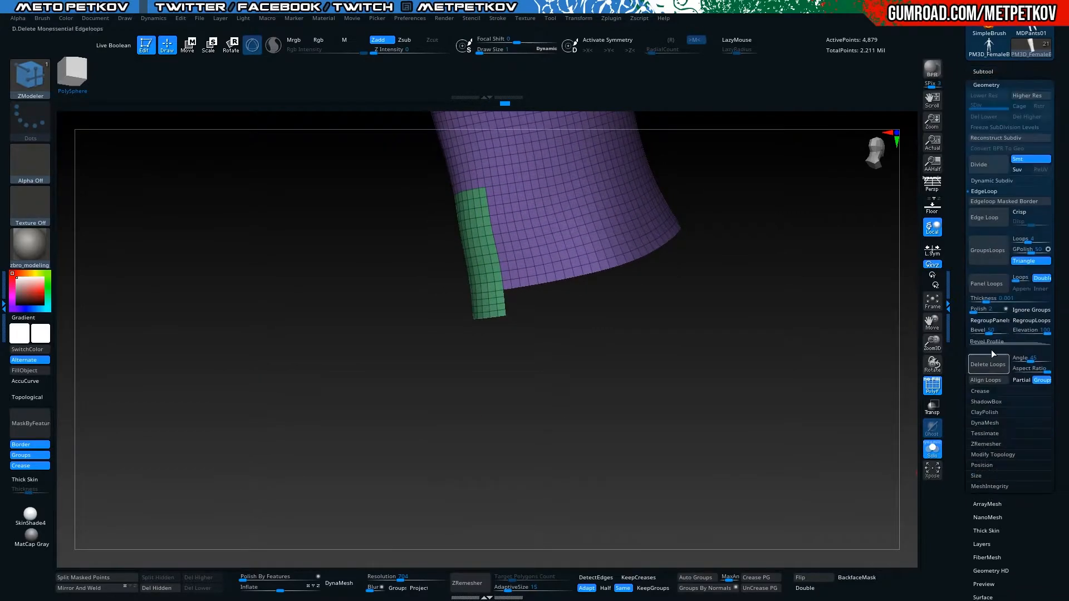
click(984, 285)
alt+drag(262, 398, 239, 381)
click(248, 384)
drag(332, 423, 369, 407)
drag(380, 265, 305, 272)
key(ctrl+z)
key(ctrl+z)
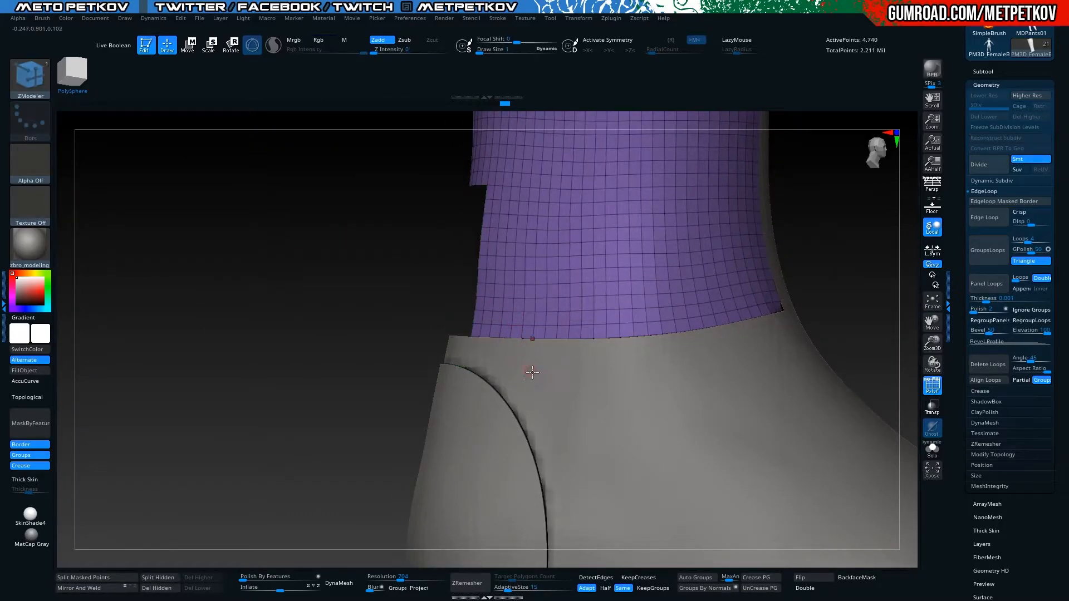
Thicken the shaft panel without the patch using Panel Loops at thickness 0.001, and isolate the rear patch
click(988, 282)
drag(324, 312, 365, 320)
ctrl+shift+click(442, 240)
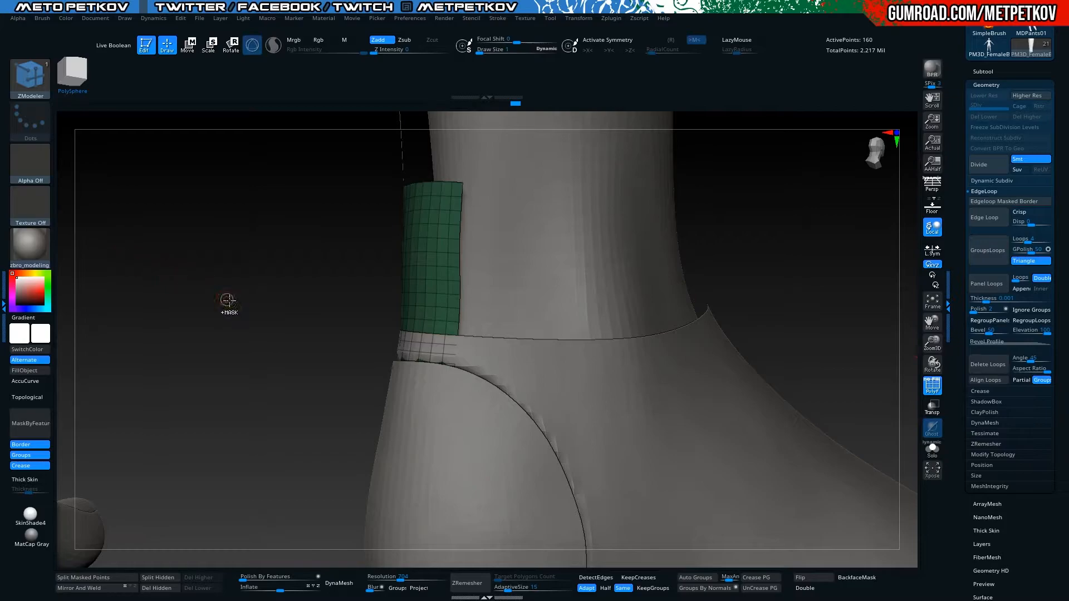
Thicken the isolated rear patch with Panel Loops at thickness 0.002 and unhide the rest of the panel
ctrl+drag(228, 301, 177, 290)
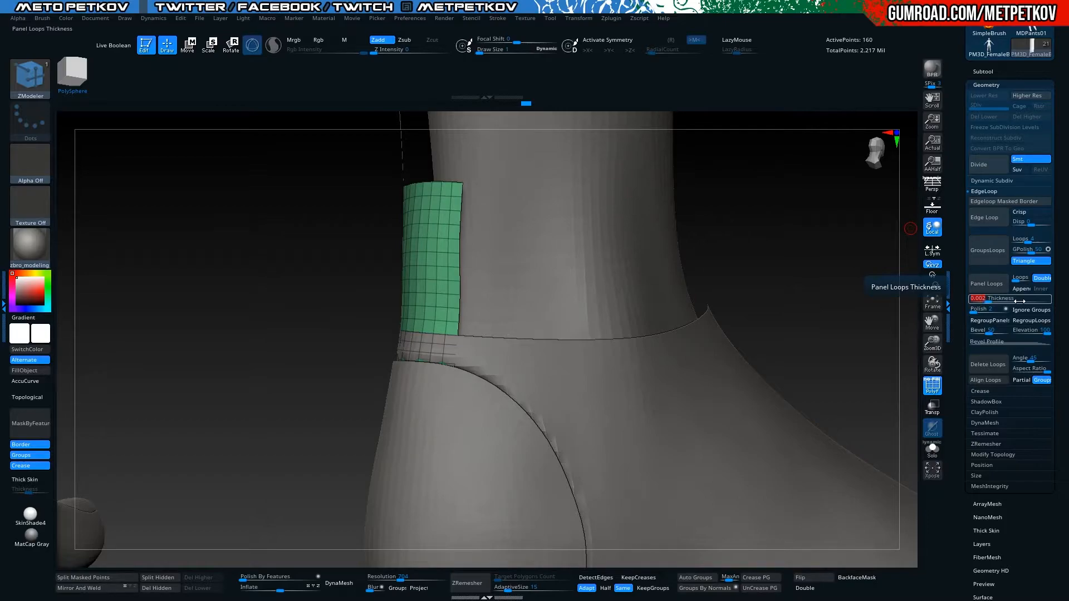
drag(260, 274, 245, 278)
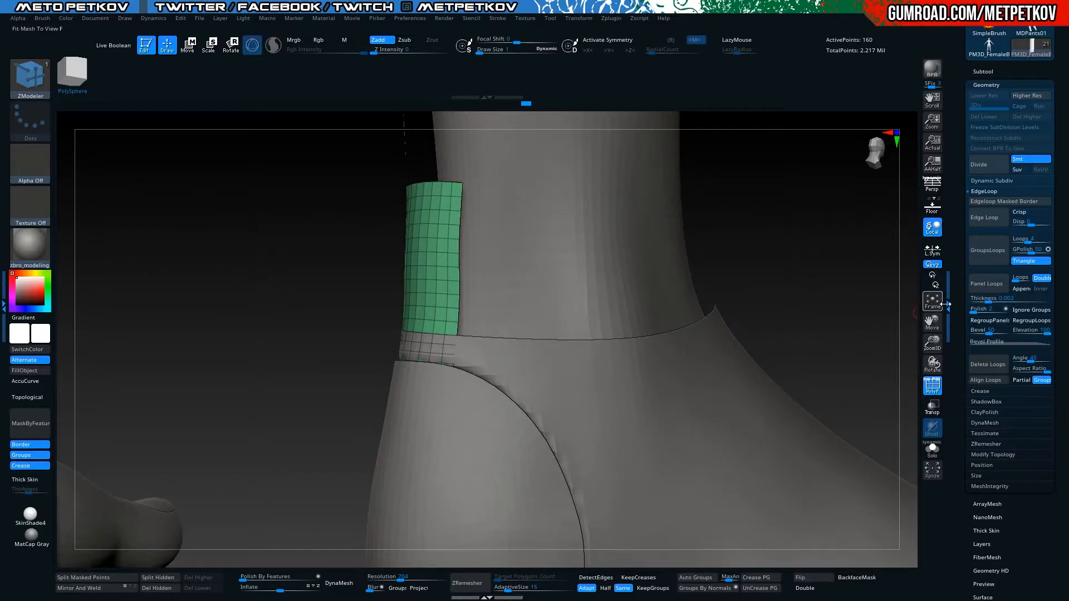
click(978, 285)
mouse_move(292, 314)
ctrl+mouse_down()
mouse_move(242, 303)
mouse_move(240, 317)
mouse_move(296, 306)
ctrl+mouse_up()
alt+drag(262, 337, 339, 402)
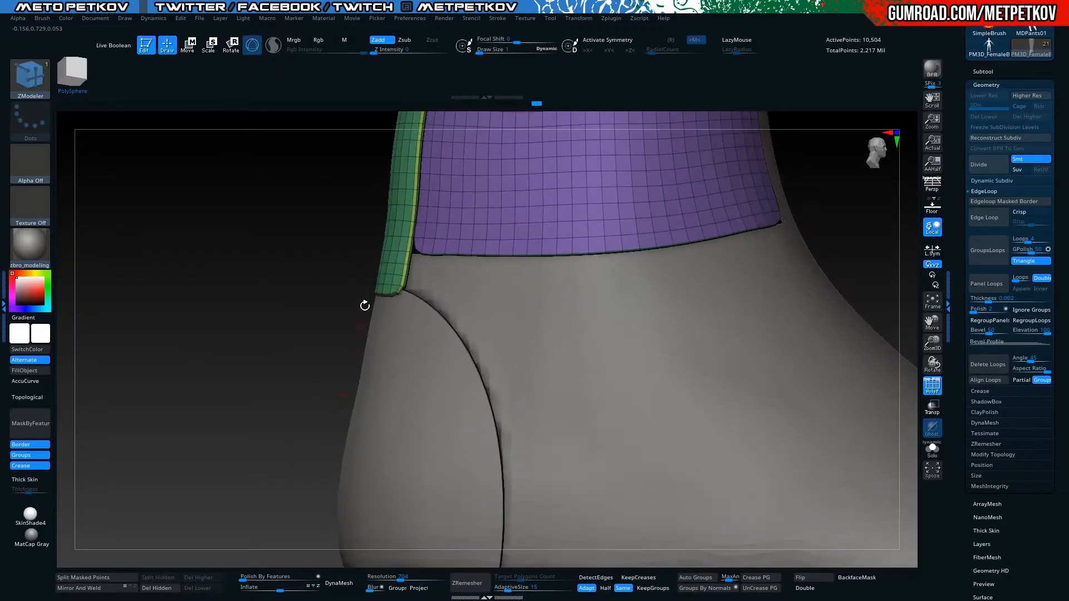
Using the Move brush at a draw size of about 7.5, pull the patch's lower edge and outer corner onto the heel seam
key(b)
key(c)
key(l)
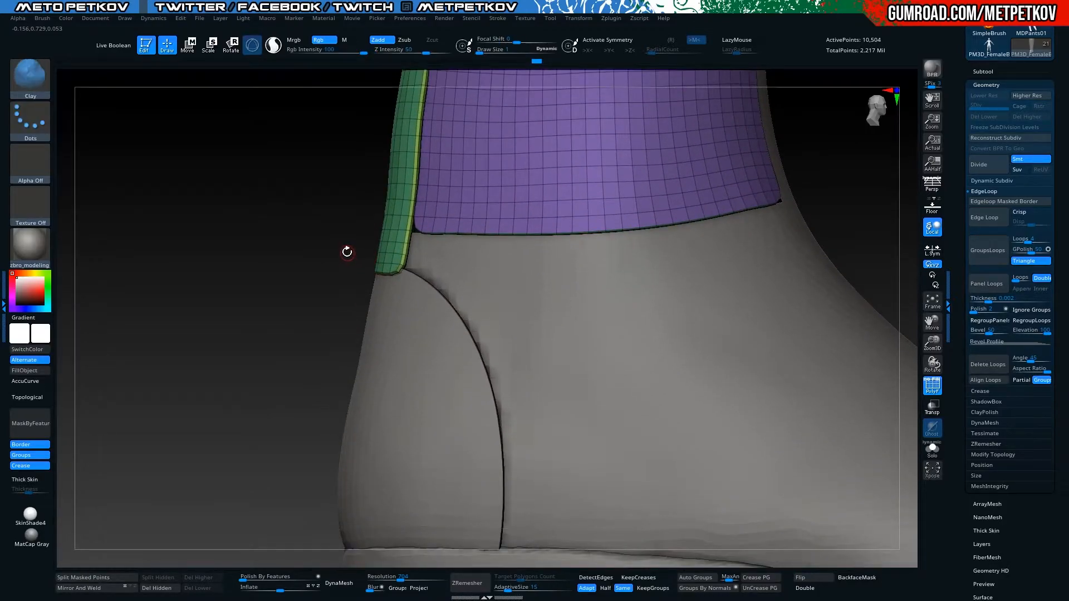
key(space)
drag(365, 251, 356, 249)
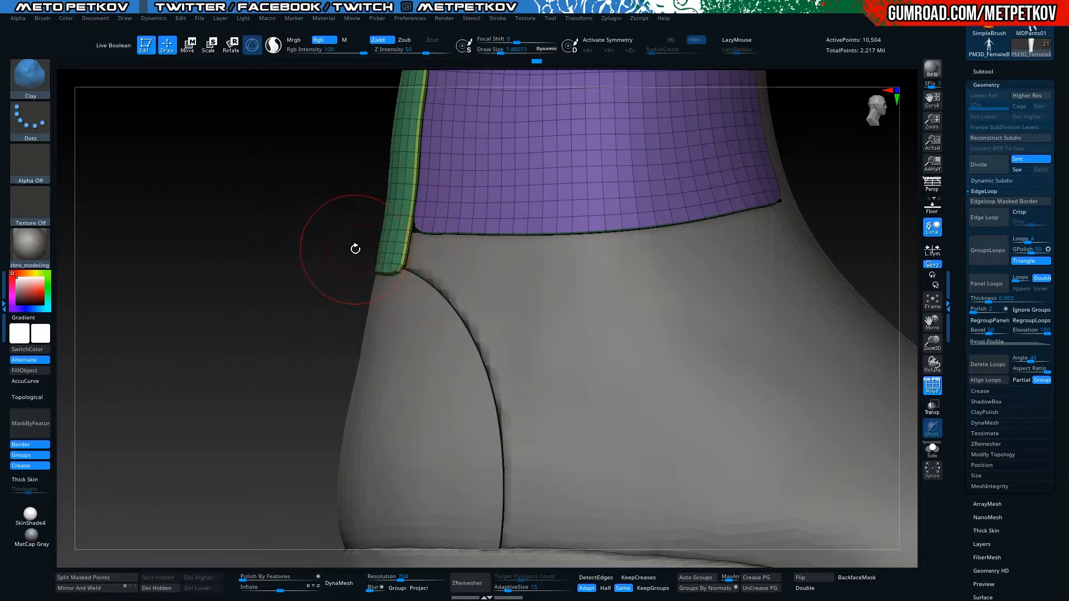
drag(229, 255, 459, 225)
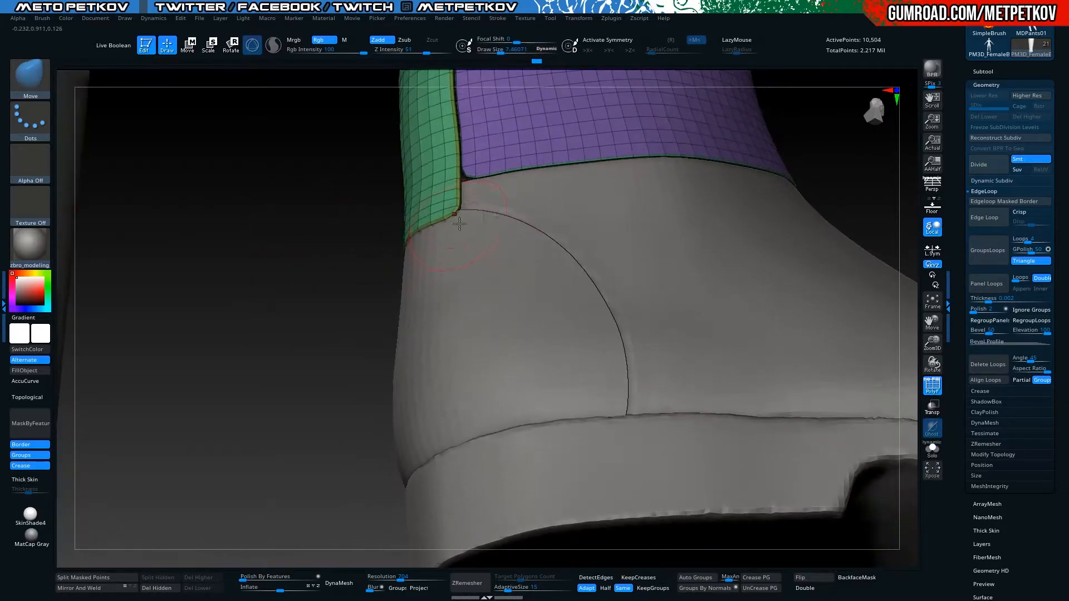
drag(305, 316, 440, 232)
mouse_move(547, 275)
mouse_down()
mouse_move(575, 284)
mouse_move(558, 282)
mouse_move(520, 231)
mouse_move(489, 369)
mouse_up()
mouse_move(279, 274)
mouse_down()
mouse_move(349, 327)
mouse_move(428, 248)
mouse_up()
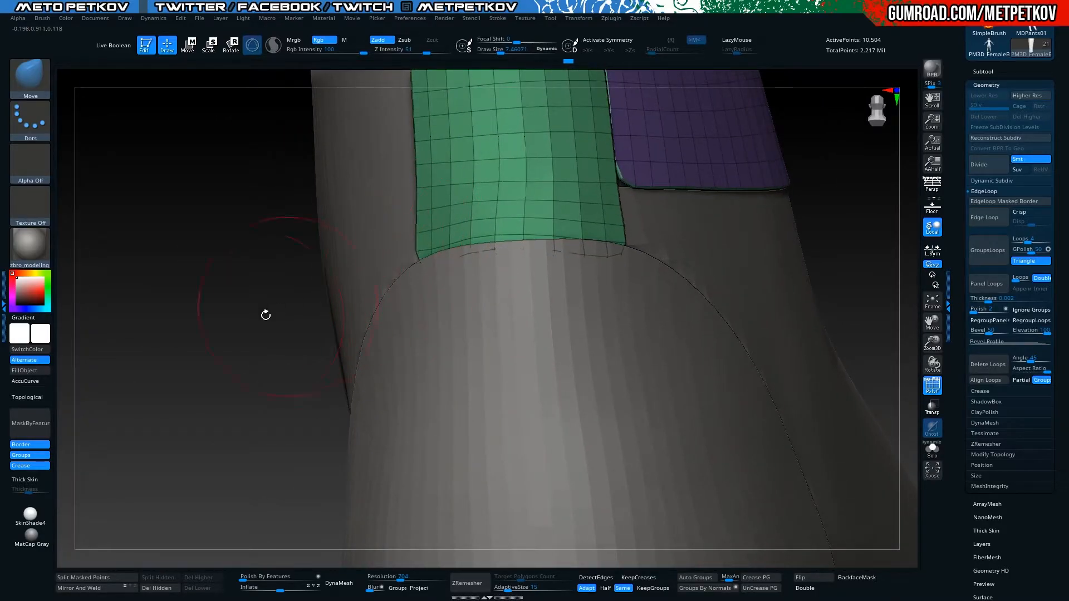
Adjust the patch's lower edge and inner corner with the Move brush to follow the heel seam
drag(280, 310, 336, 326)
drag(507, 246, 471, 254)
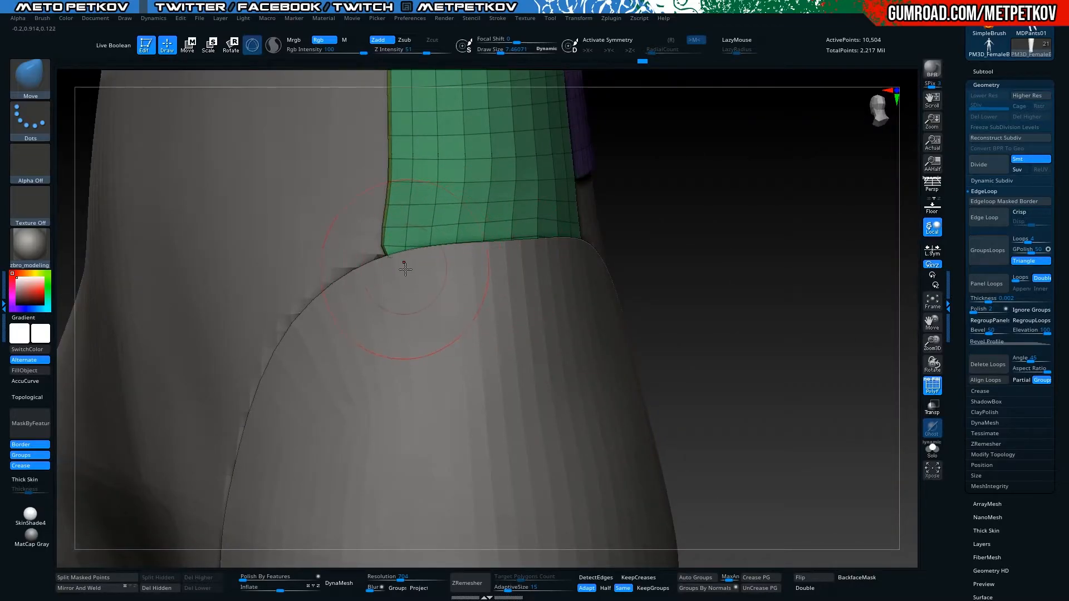
drag(630, 281, 353, 228)
drag(318, 276, 221, 270)
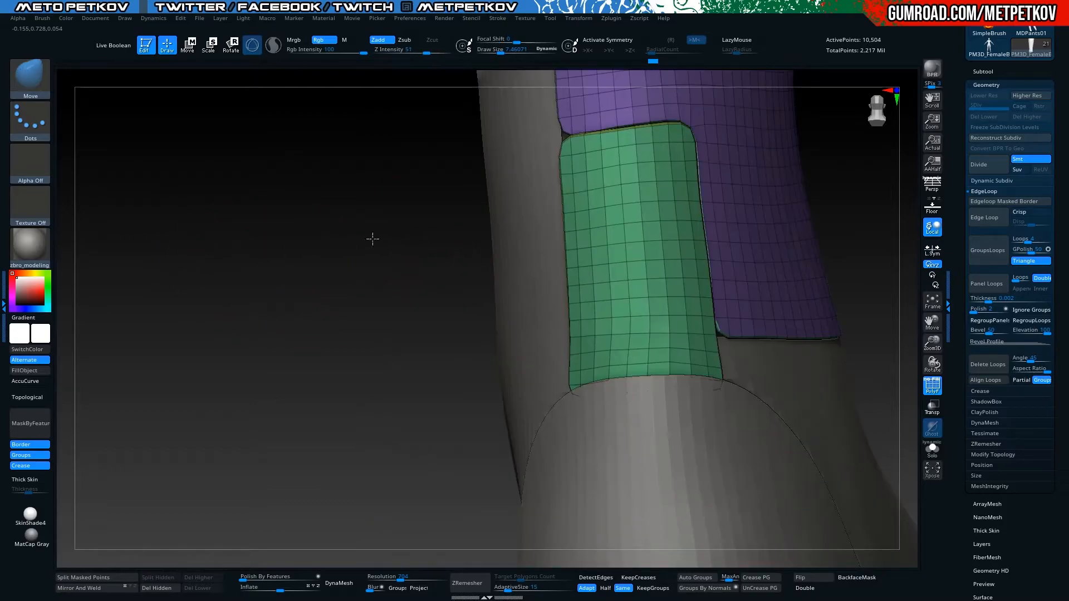
Activate Dynamic Subdiv for the shaft panel and accept it for all meshes until the next restart
drag(377, 238, 506, 276)
key(d)
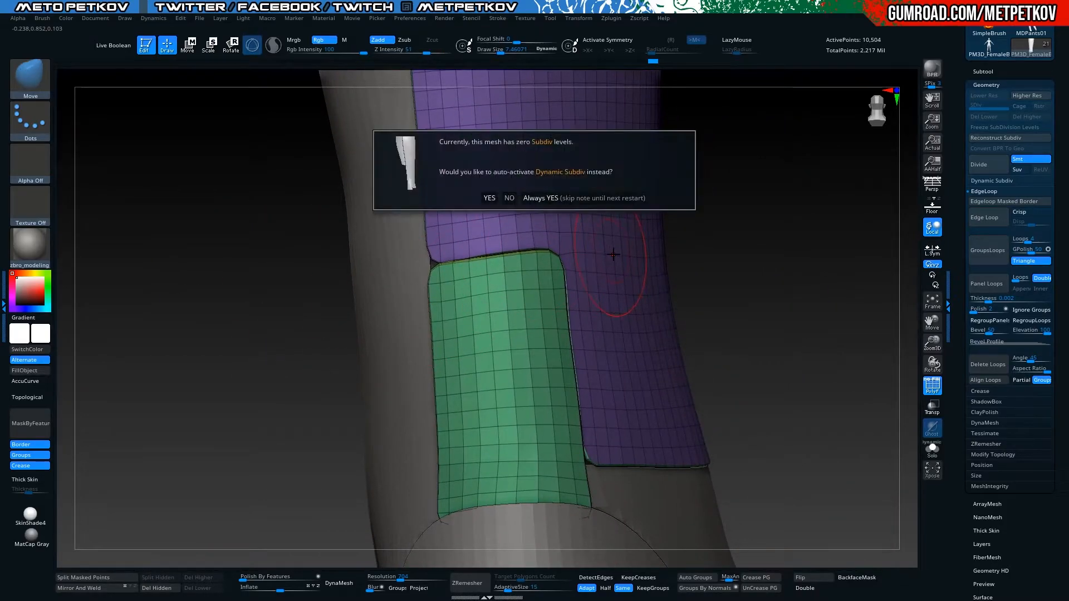
click(543, 197)
Examine the smoothed shaft panel and rear patch from all around the boot, with and without the polyframe
alt+drag(752, 303, 635, 223)
alt+drag(460, 293, 573, 563)
key(shift+f)
mouse_move(331, 290)
shift+mouse_down()
mouse_move(299, 298)
mouse_move(278, 326)
mouse_move(255, 293)
mouse_move(171, 341)
mouse_move(169, 286)
mouse_move(375, 410)
shift+mouse_up()
alt+drag(432, 305, 427, 343)
shift+drag(329, 410, 390, 83)
key(shift+f)
drag(387, 239, 323, 270)
drag(191, 297, 293, 303)
alt+drag(458, 287, 360, 250)
alt+drag(464, 322, 338, 529)
alt+drag(373, 265, 358, 457)
alt+drag(394, 331, 374, 329)
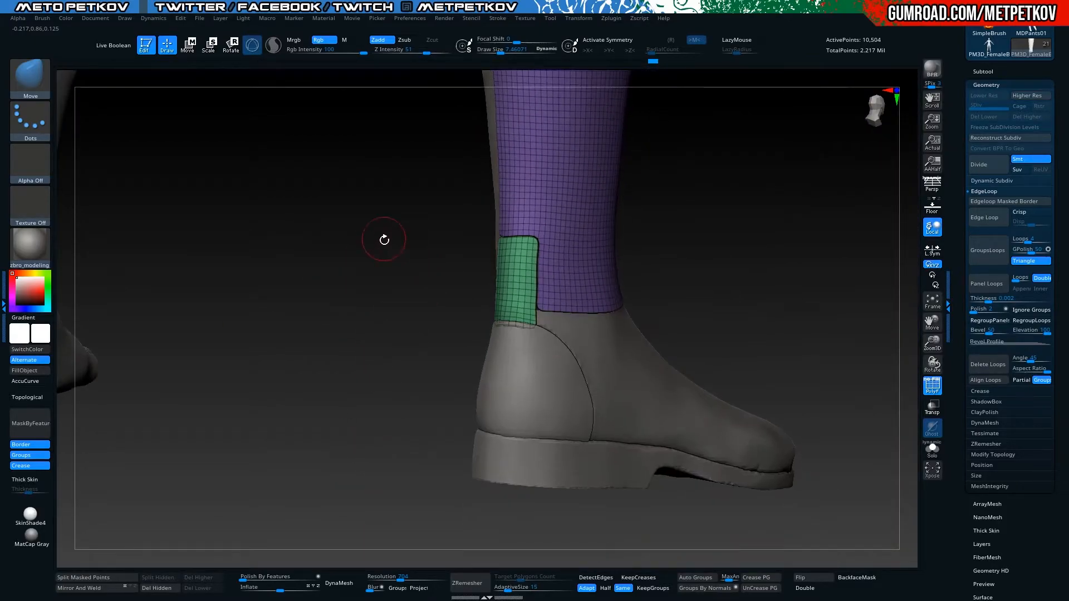
alt+drag(420, 144, 417, 334)
drag(440, 295, 414, 255)
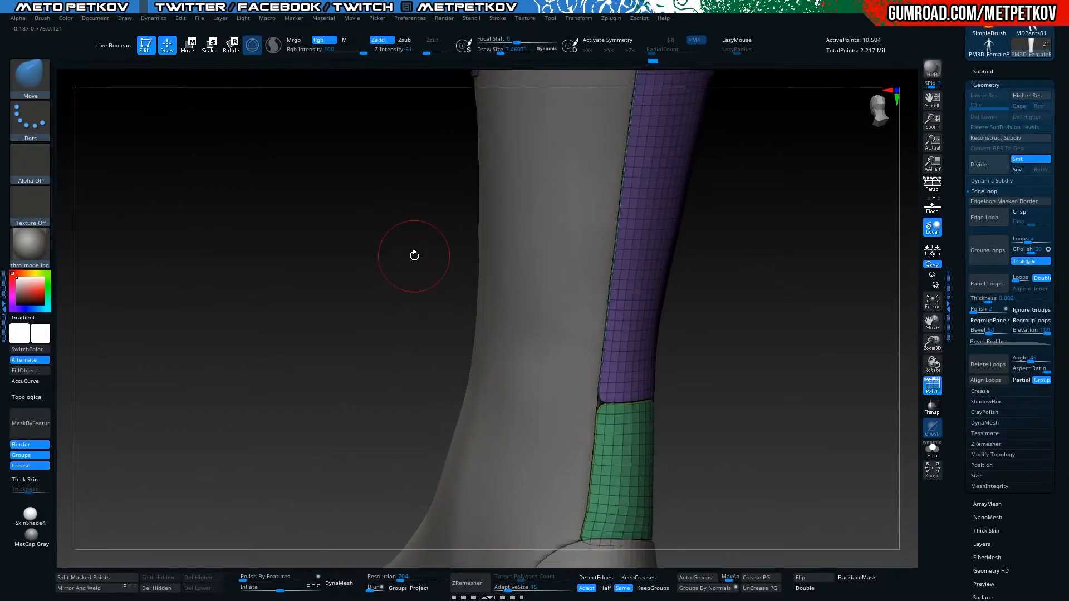
Isolate the polygroup of thin polygons along the thickened panel's border and show it in place on the boot
mouse_move(294, 203)
mouse_down()
mouse_move(306, 203)
mouse_move(337, 320)
mouse_move(289, 195)
mouse_up()
key(alt+s)
alt+drag(260, 294, 286, 334)
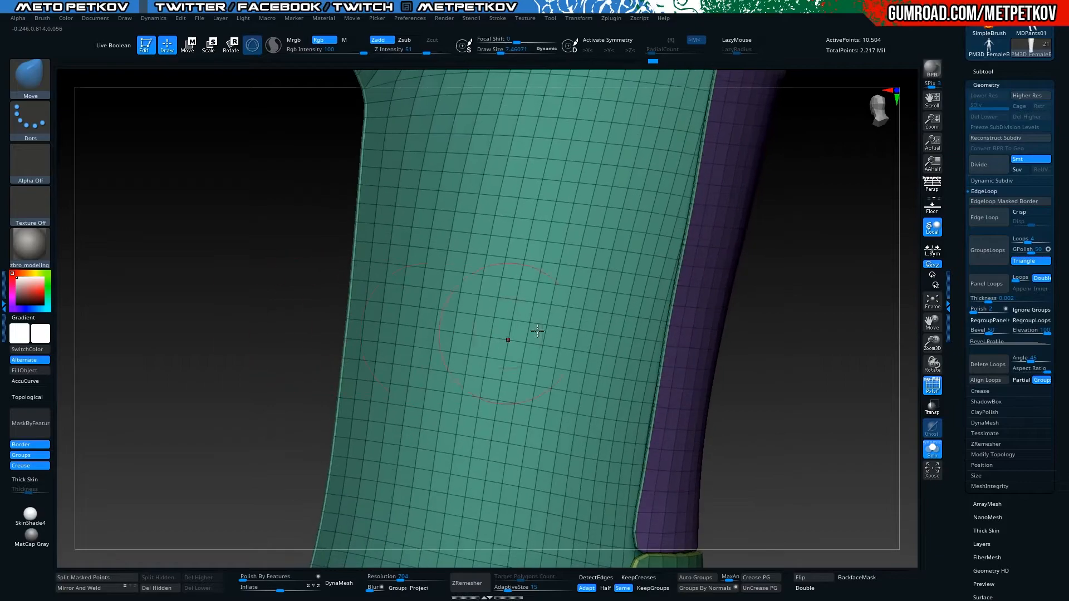
ctrl+shift+click(694, 255)
mouse_move(815, 385)
alt+mouse_down()
mouse_move(801, 346)
mouse_move(691, 350)
alt+mouse_up()
ctrl+shift+click(605, 320)
mouse_move(785, 390)
mouse_down()
mouse_move(758, 410)
mouse_move(775, 393)
mouse_move(764, 422)
mouse_move(804, 498)
mouse_move(799, 405)
mouse_move(780, 401)
mouse_up()
key(alt+s)
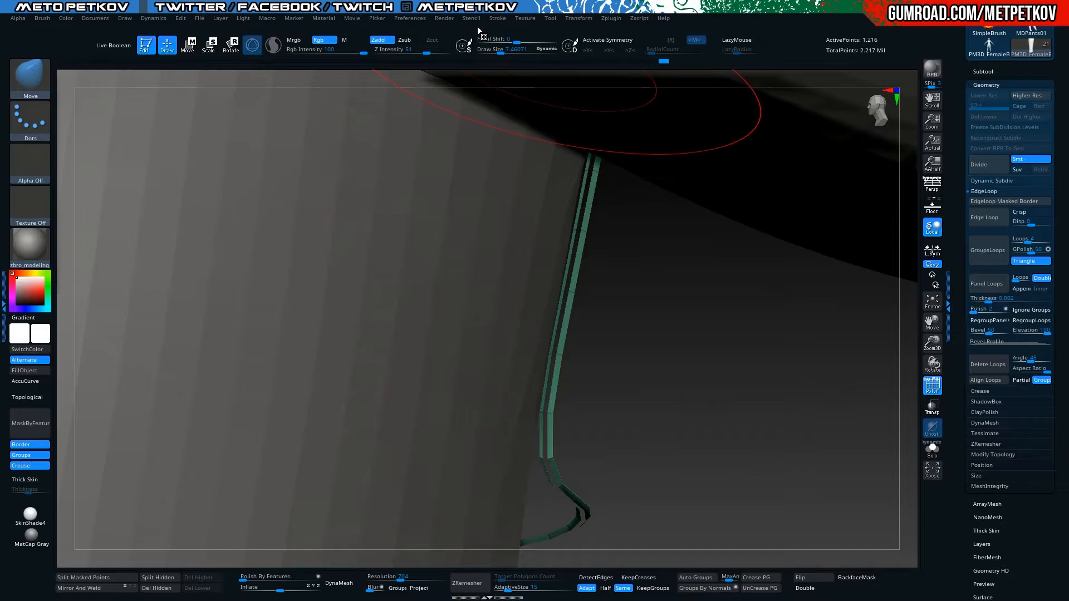
Frame the isolated border strip with curves using Frame Mesh, with Polygroups and Creased edges excluded
click(492, 18)
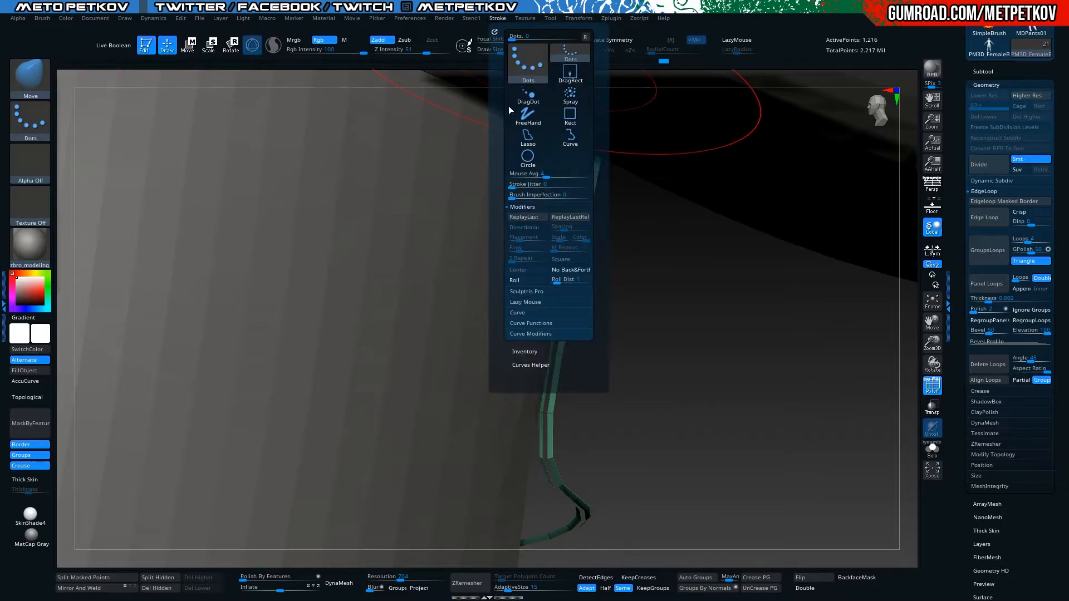
click(517, 207)
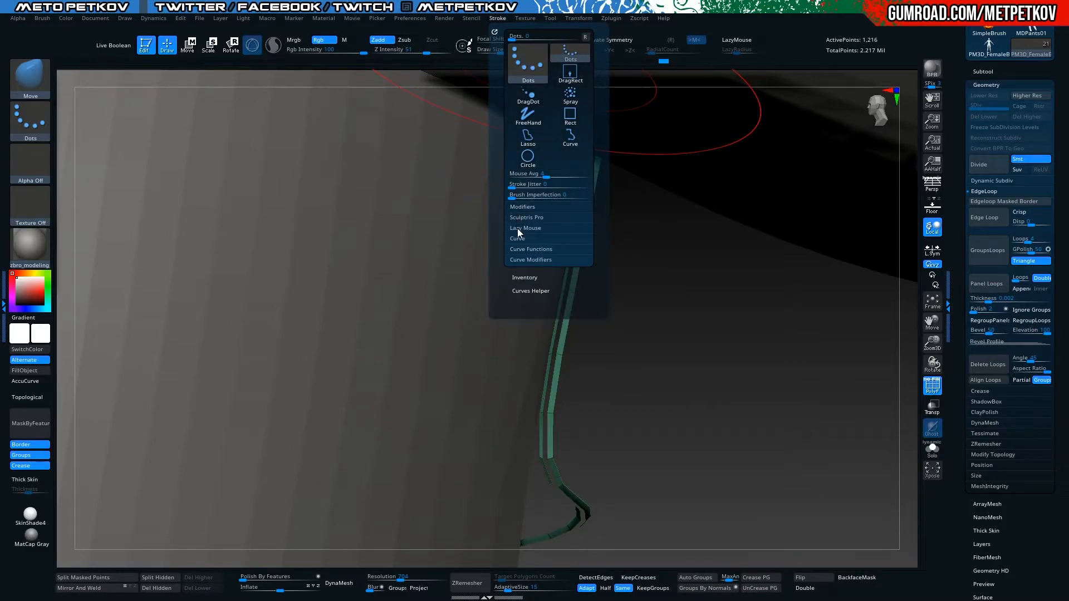
click(517, 228)
click(519, 231)
click(520, 250)
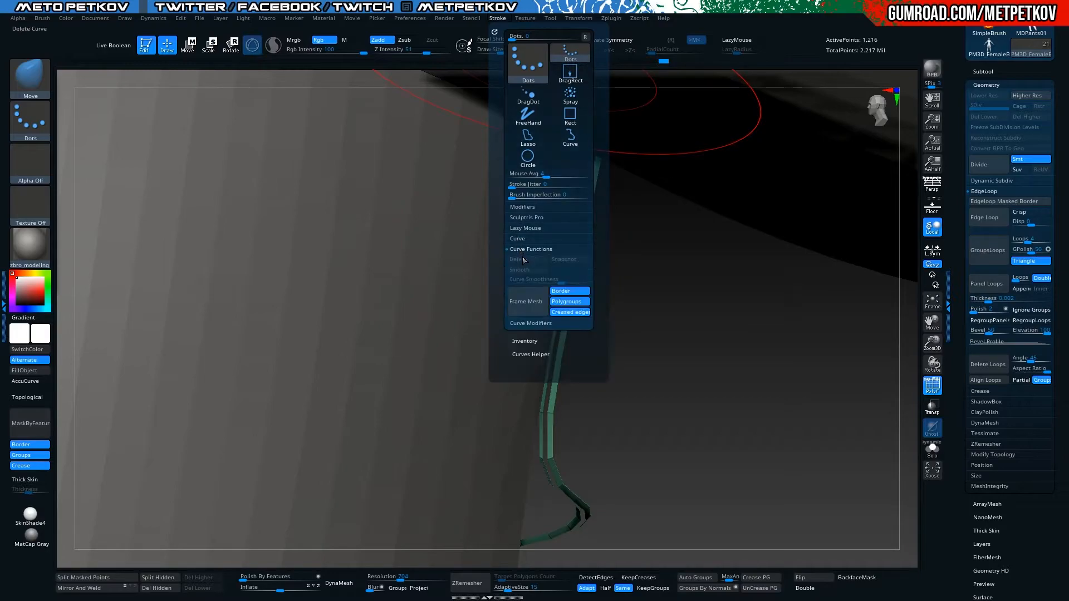
click(562, 293)
click(563, 304)
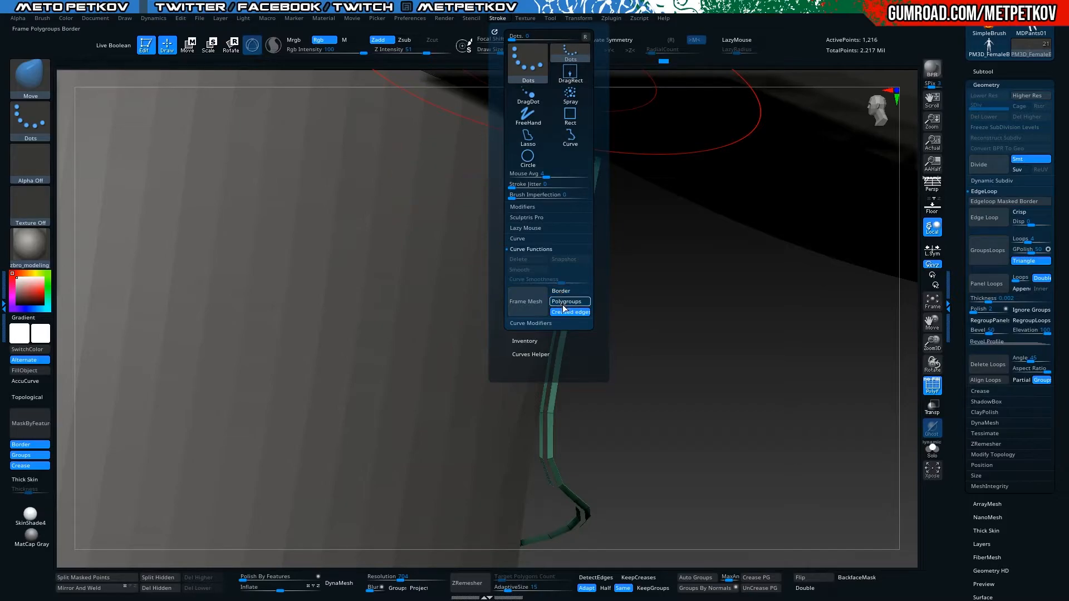
click(564, 313)
click(525, 301)
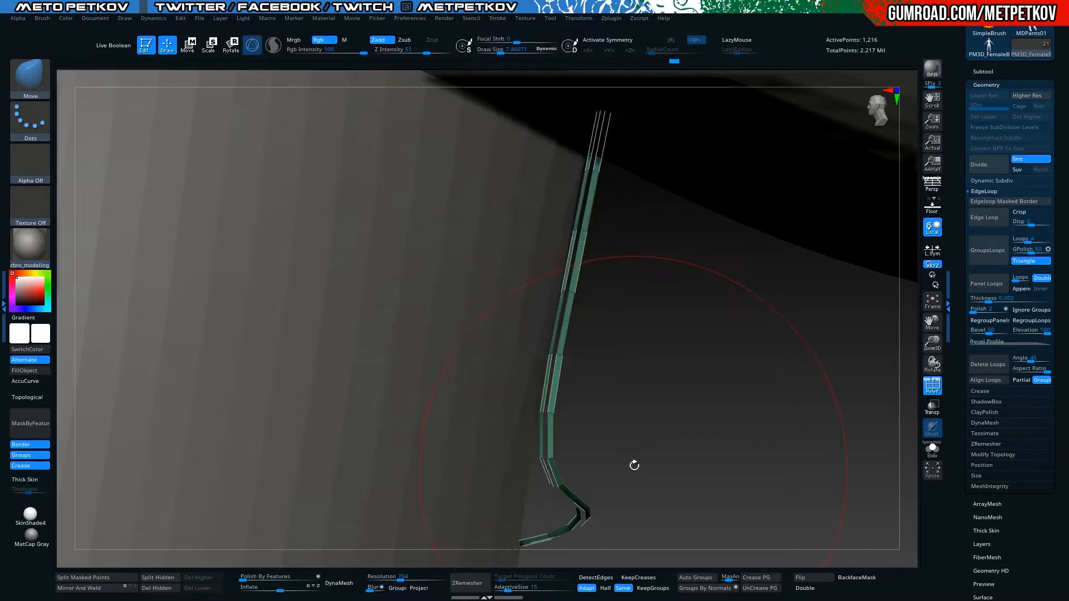
Generate tube piping along the framed border curves with the CurveTube brush at draw size 1
right_drag(643, 440, 556, 319)
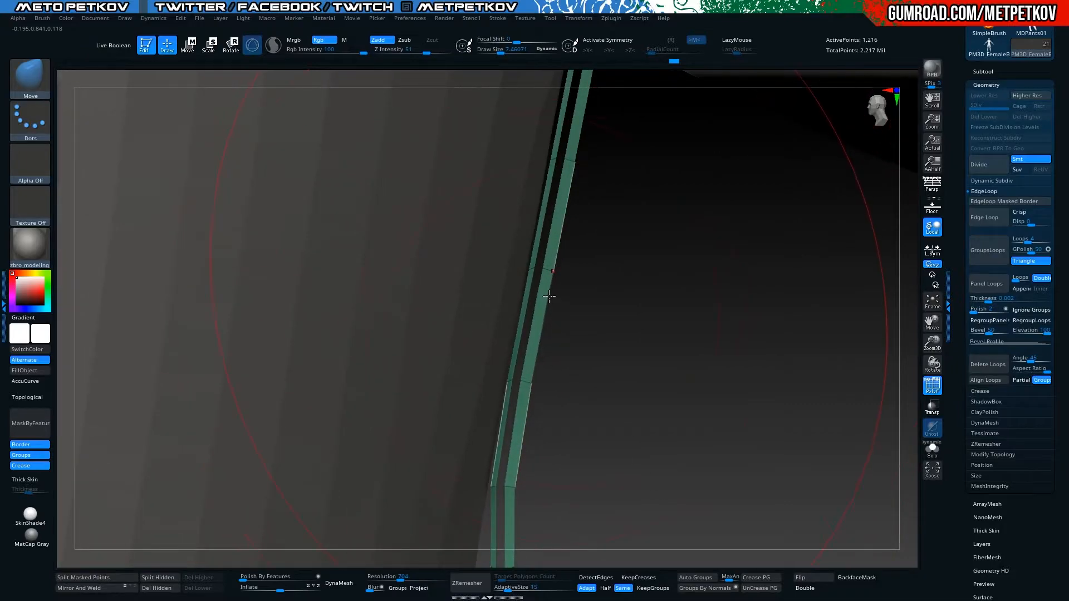
right_drag(628, 360, 663, 317)
key(space)
drag(678, 304, 655, 303)
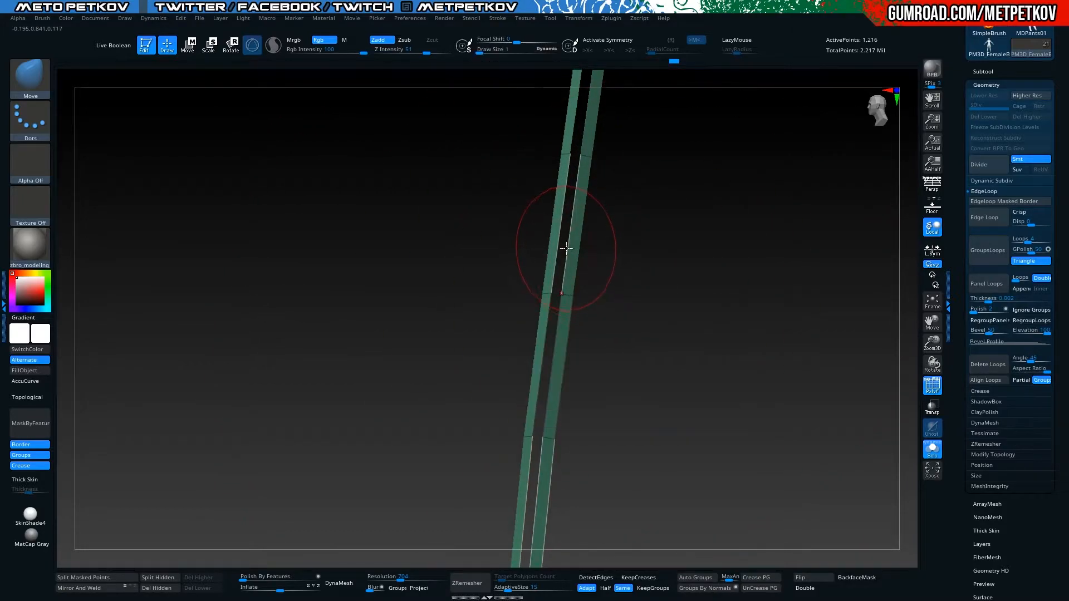
click(41, 83)
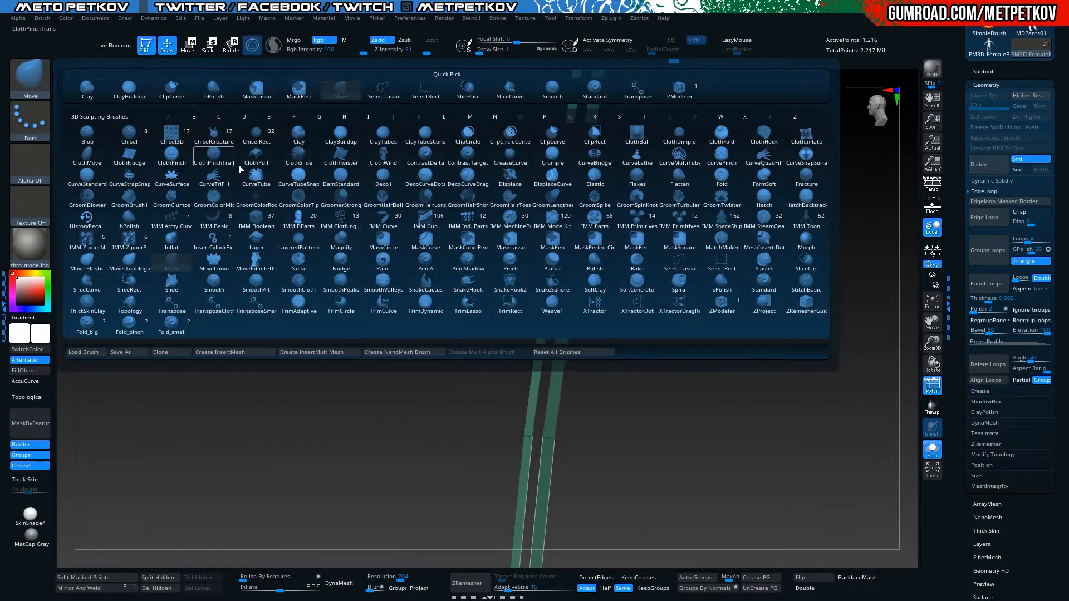
click(256, 175)
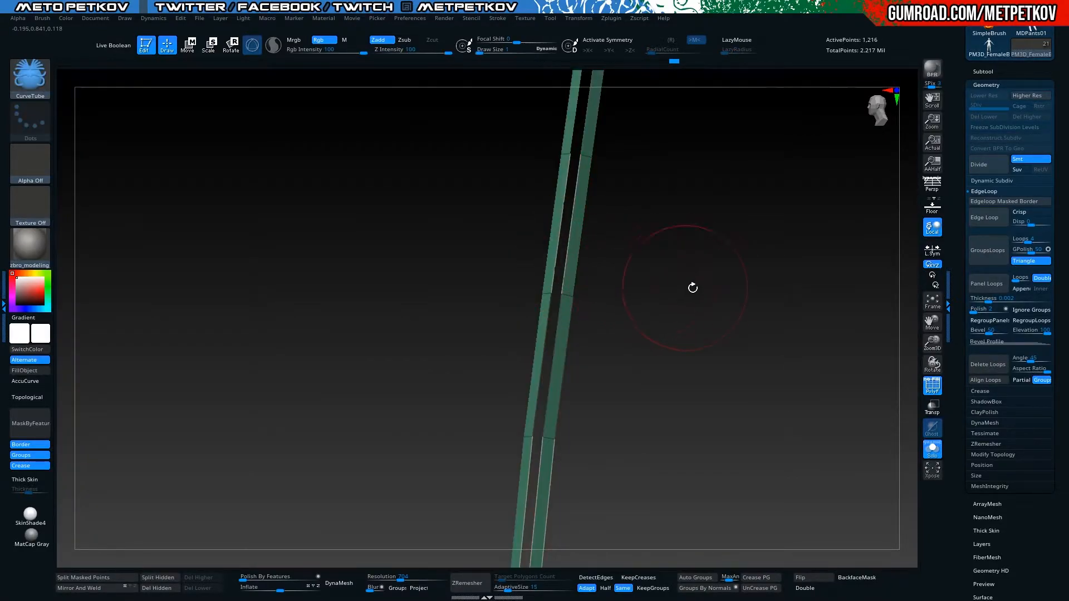
key(space)
drag(696, 279, 613, 258)
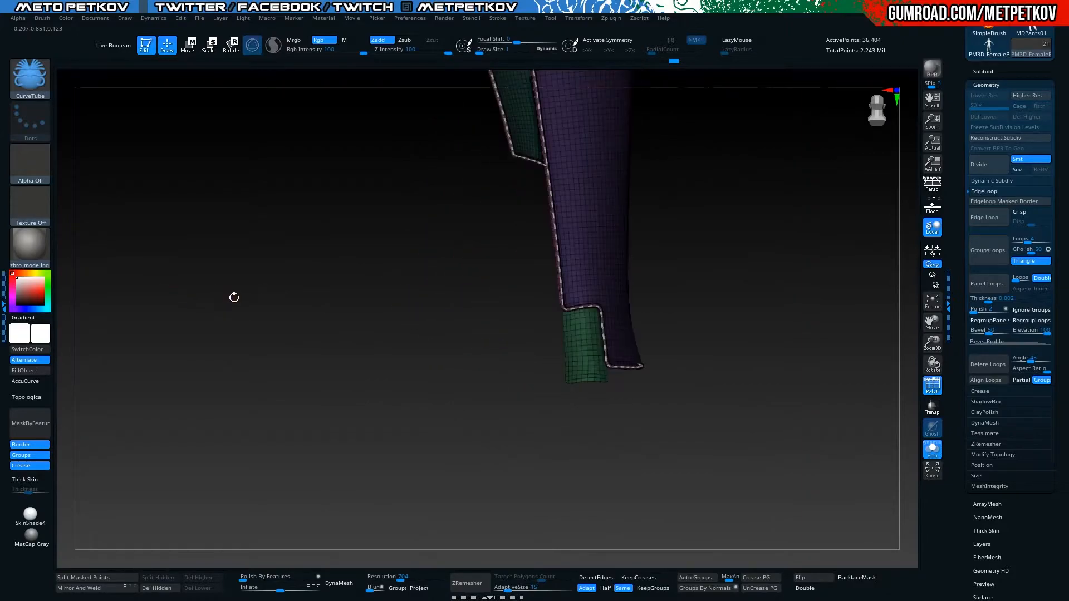
Check the piping along the panel seams with and without polyframe and delete its framing curves
key(shift+f)
drag(297, 312, 381, 359)
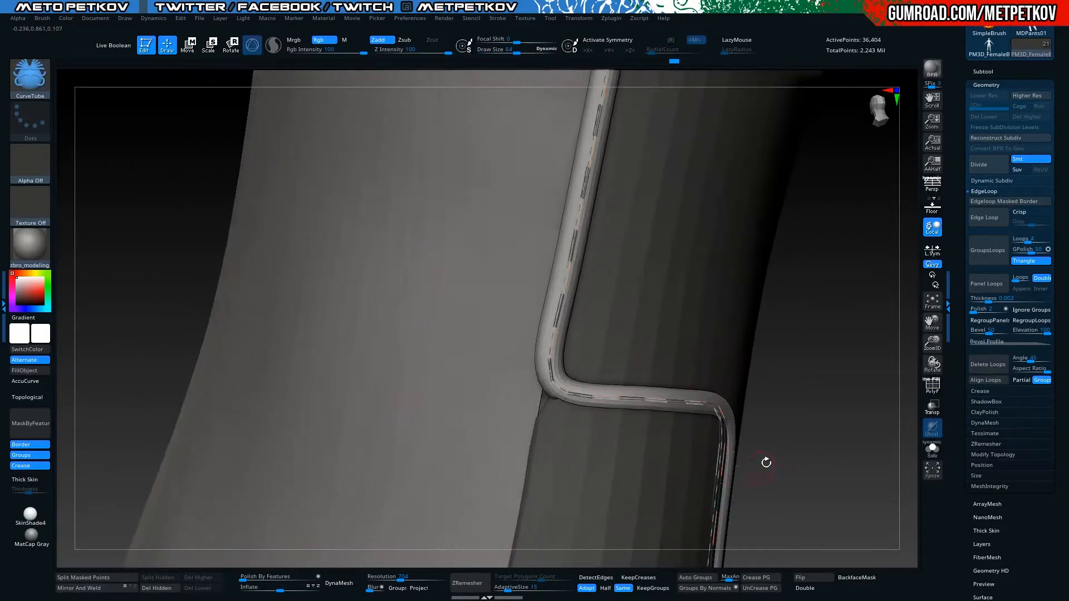
key(shift+f)
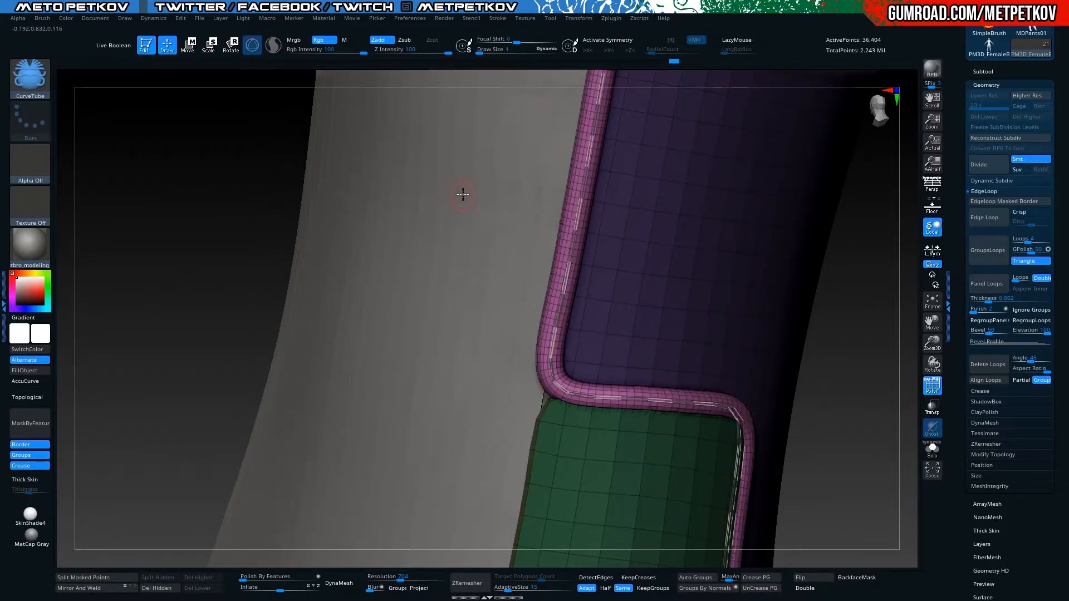
click(498, 18)
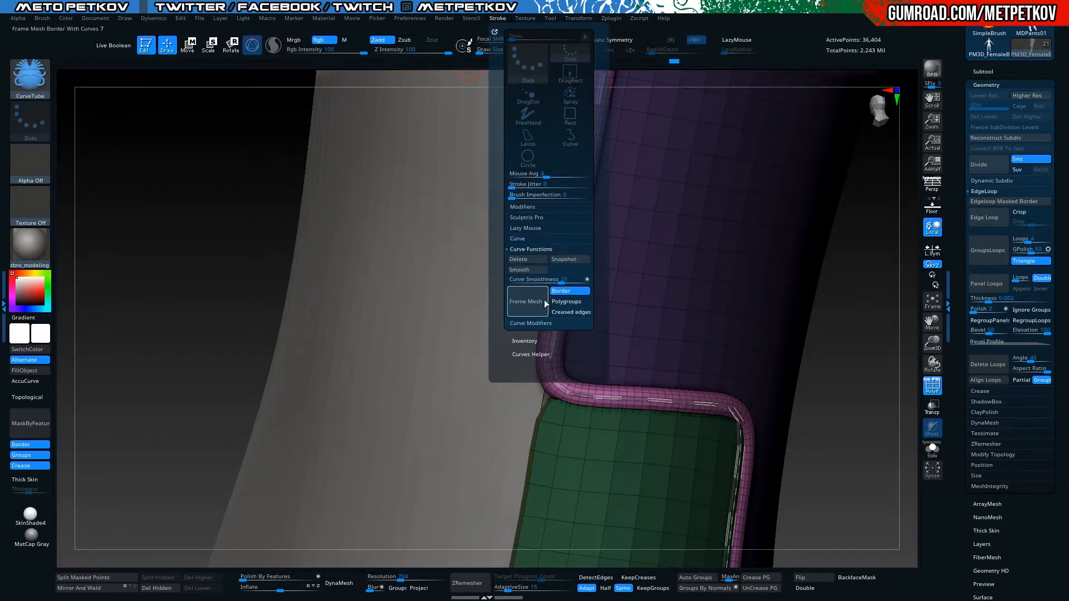
click(522, 262)
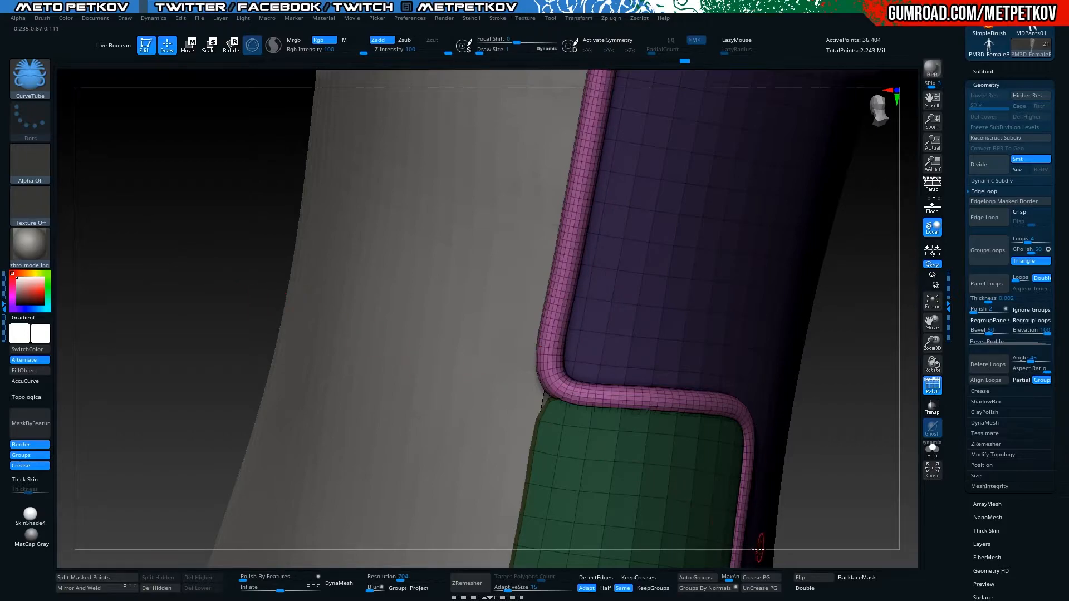
Isolate the piping's polygroup in Solo mode and examine its tube topology up close
alt+drag(848, 429, 846, 489)
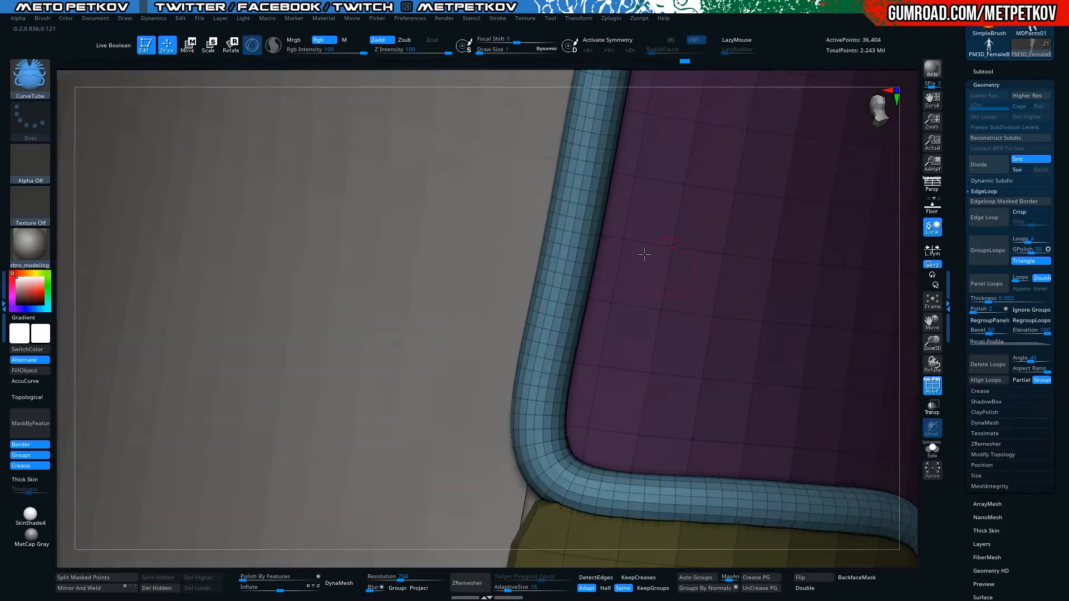
ctrl+shift+click(554, 314)
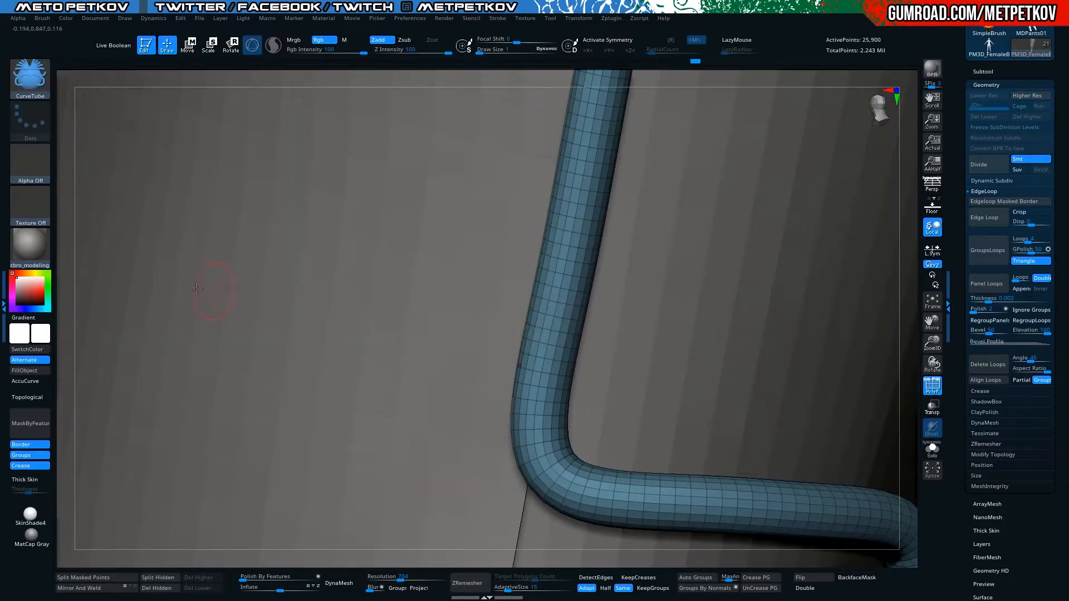
key(alt+shift+s)
alt+drag(273, 325, 173, 279)
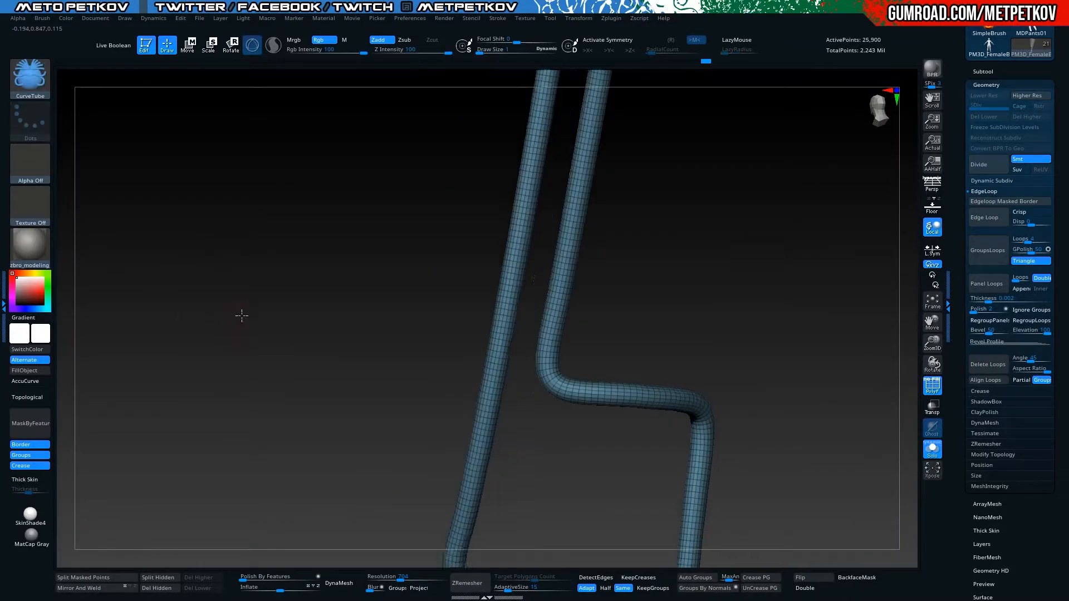
mouse_move(239, 312)
mouse_down()
mouse_move(403, 368)
mouse_move(387, 374)
mouse_move(346, 360)
mouse_move(360, 318)
mouse_move(379, 375)
mouse_move(460, 203)
mouse_up()
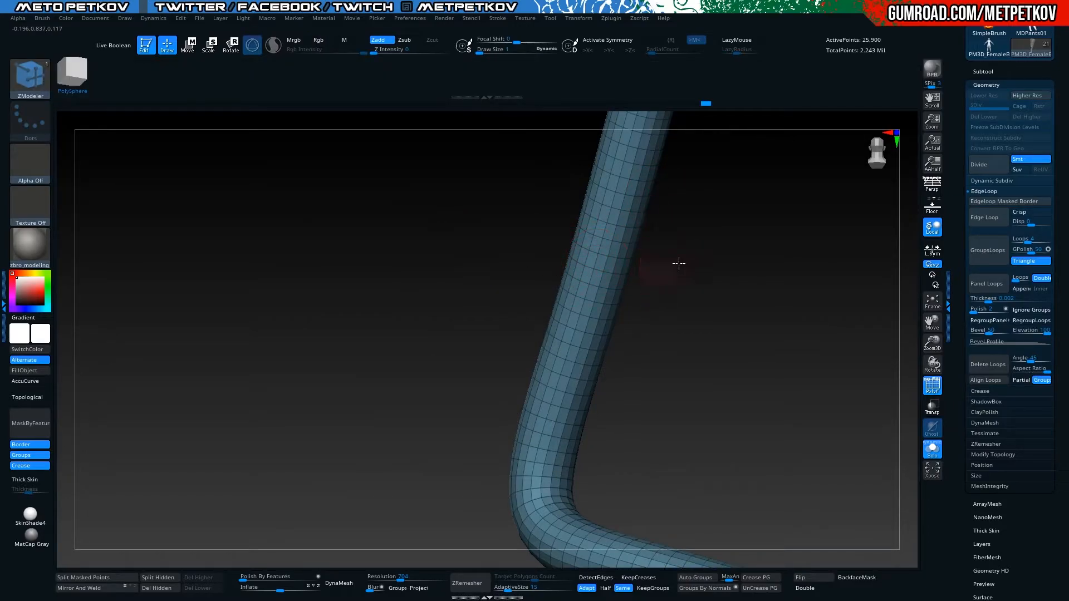
drag(678, 263, 701, 264)
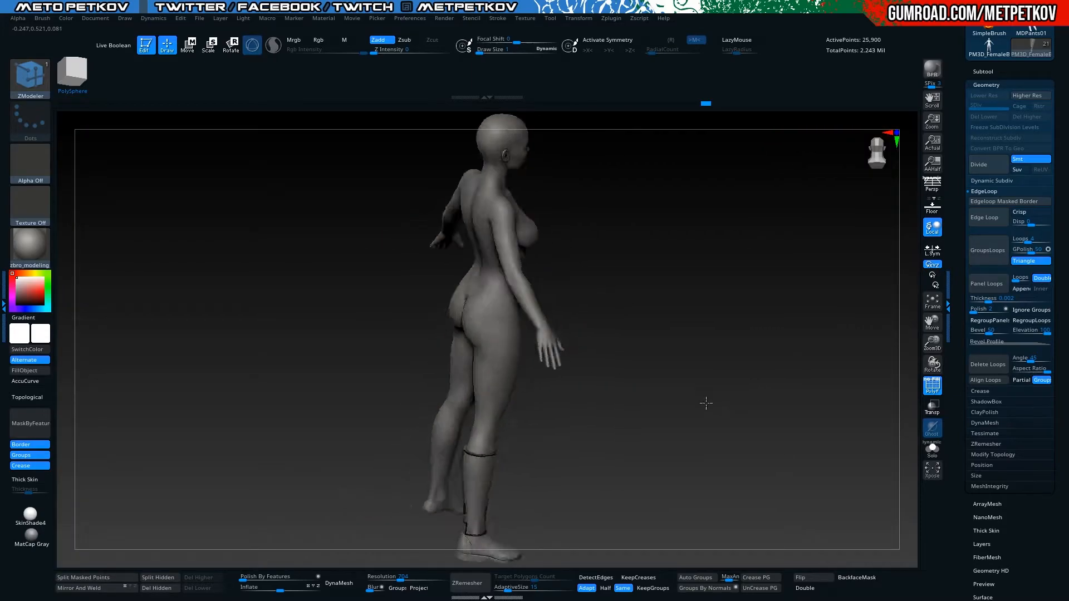
Bring back the hidden boot panels and examine the piping along the shaft's front seam and corner
drag(705, 403, 790, 236)
mouse_move(653, 361)
mouse_down()
mouse_move(619, 362)
mouse_move(635, 362)
mouse_move(692, 291)
mouse_move(733, 363)
mouse_up()
key(ctrl)
ctrl+shift+click(656, 306)
drag(681, 319, 686, 346)
key(space)
key(super)
click(580, 291)
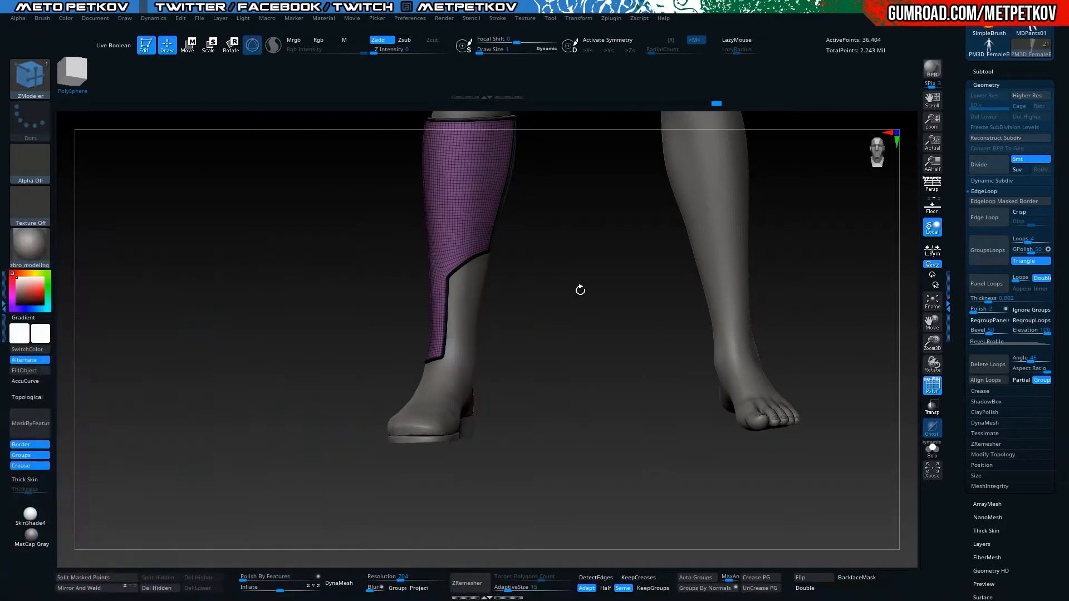
key(shift)
drag(560, 314, 617, 507)
drag(627, 351, 666, 417)
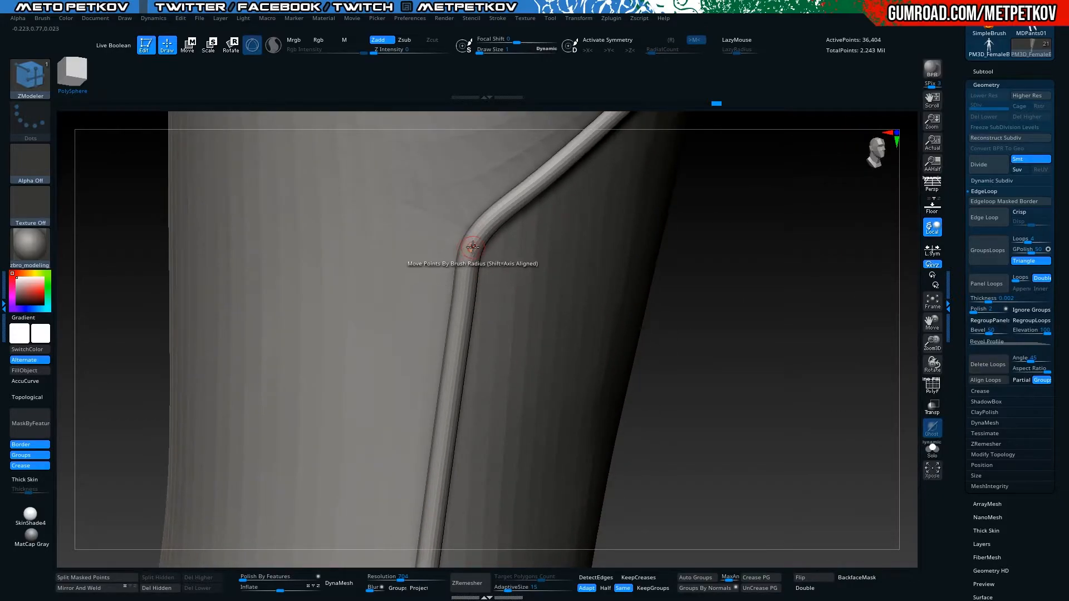
alt+drag(677, 311, 656, 327)
Set the ZModeler polygon action to QMesh with the Polygroup All target
key(shift+f)
key(g)
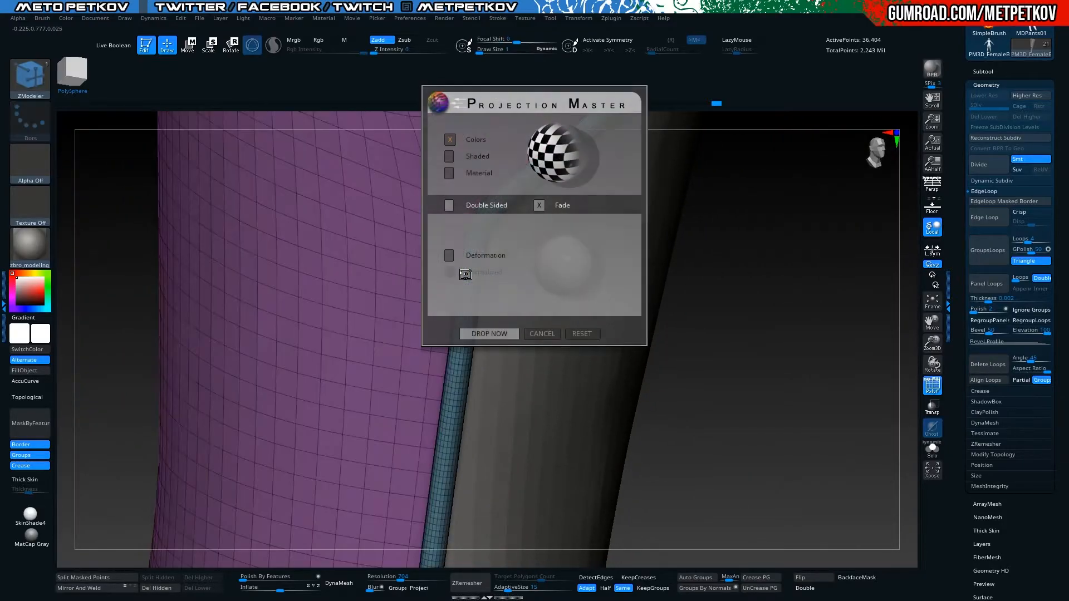
click(548, 334)
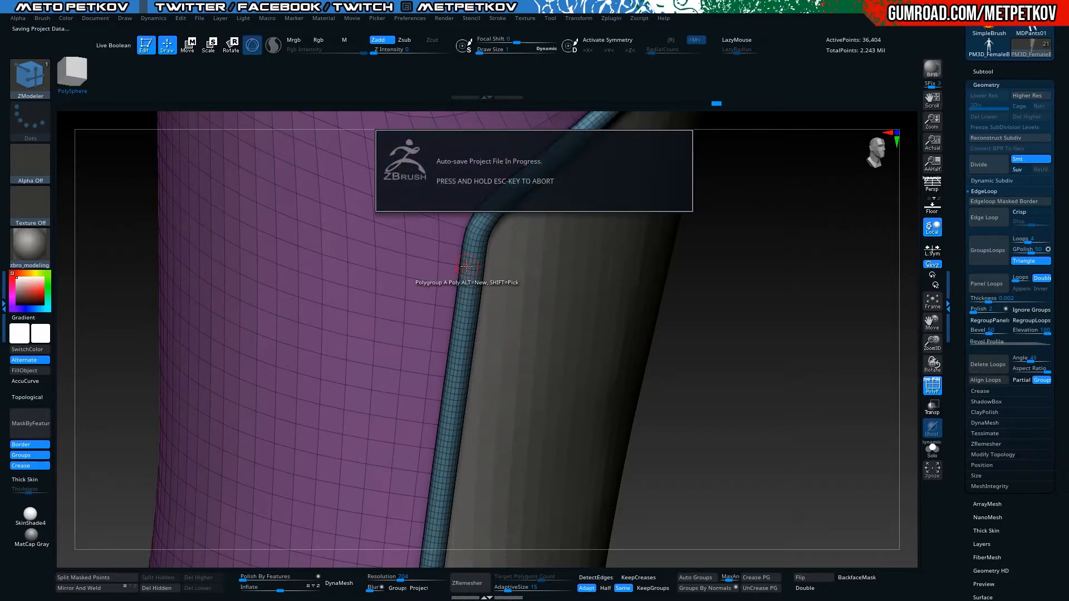
key(space)
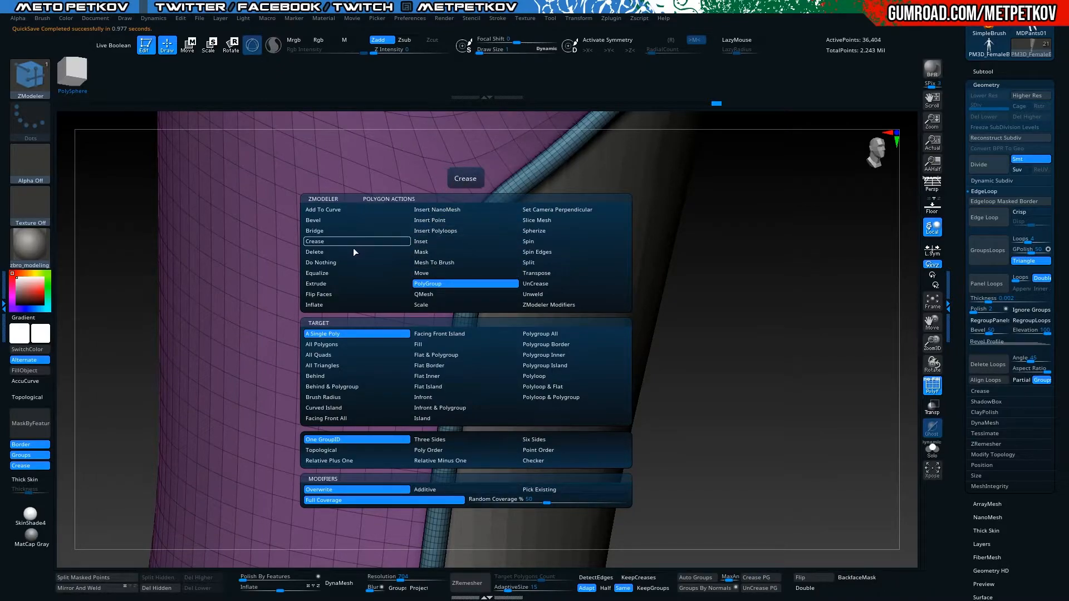
click(456, 295)
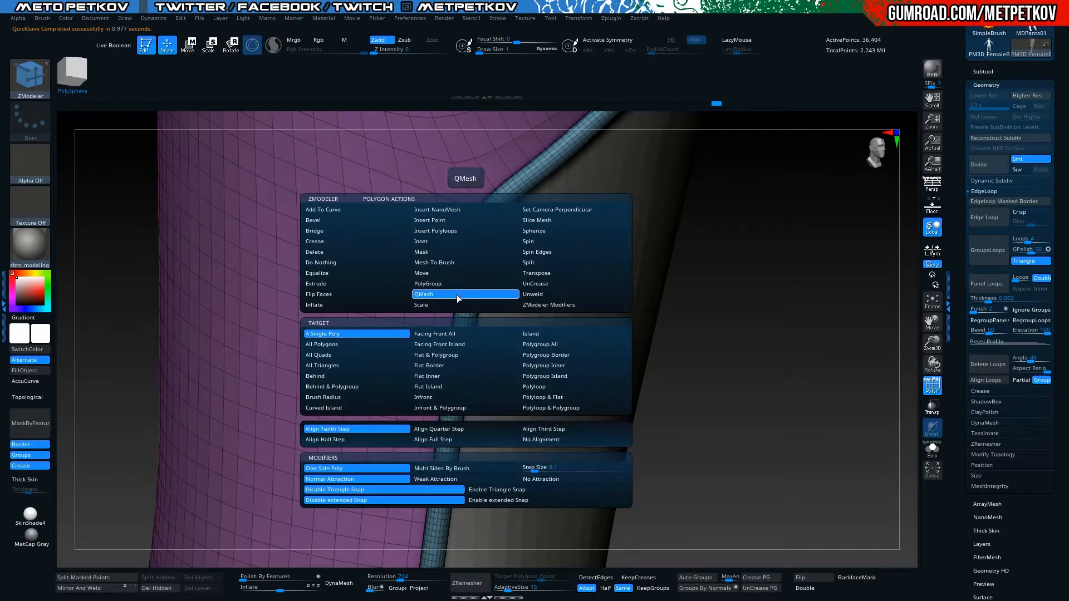
click(343, 345)
click(548, 344)
Try QMesh on the whole piping polygroup and step back through the edit history
alt+drag(703, 363, 759, 373)
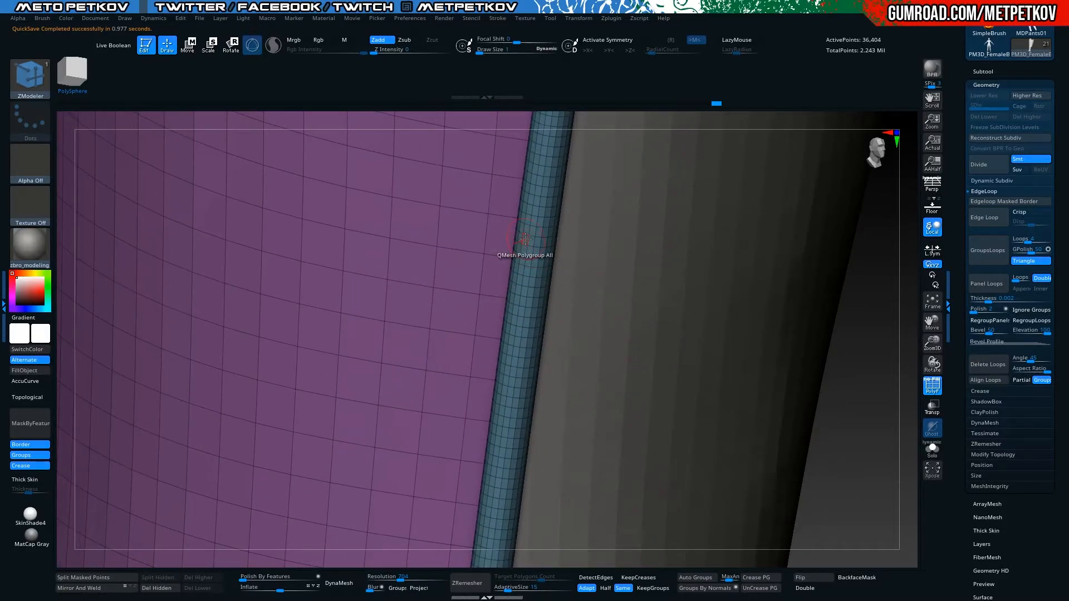
click(524, 240)
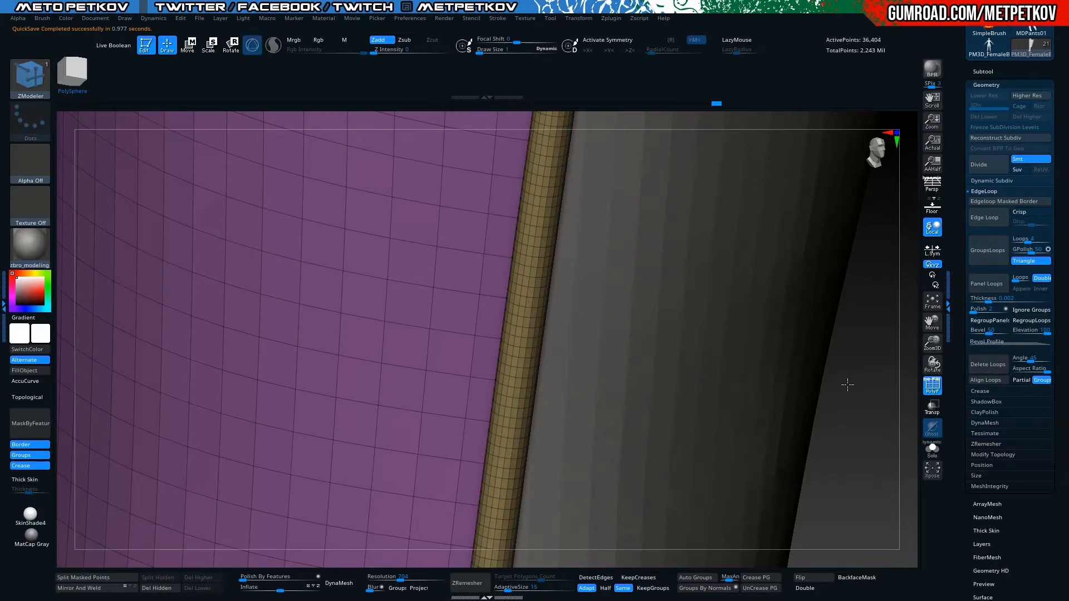
drag(860, 383, 817, 370)
mouse_move(812, 367)
ctrl+right_down()
mouse_move(345, 355)
mouse_move(666, 351)
ctrl+right_up()
key(ctrl+z)
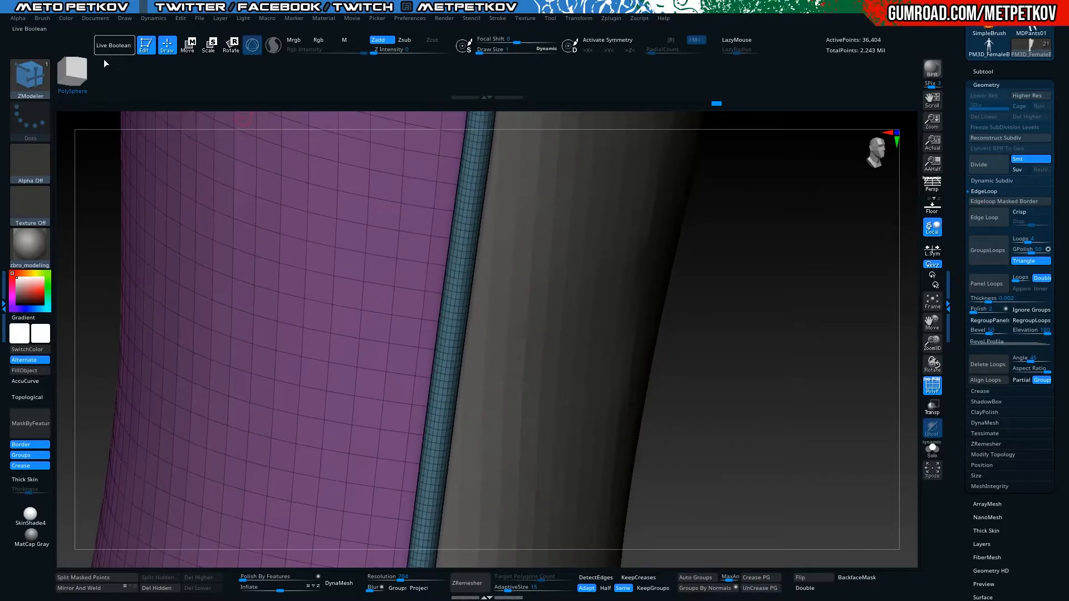
drag(703, 105, 729, 105)
Show the boot panel mesh on its own, flip its normals and try double-sided display
ctrl+right_drag(780, 303, 752, 318)
key(shift+s)
right_drag(645, 260, 557, 270)
click(801, 579)
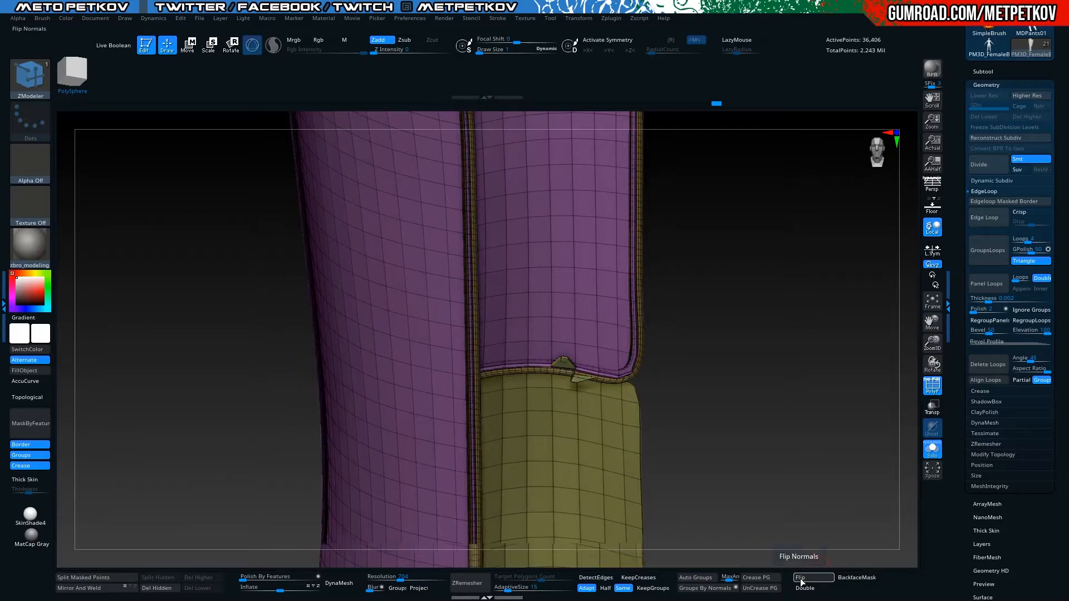
click(801, 580)
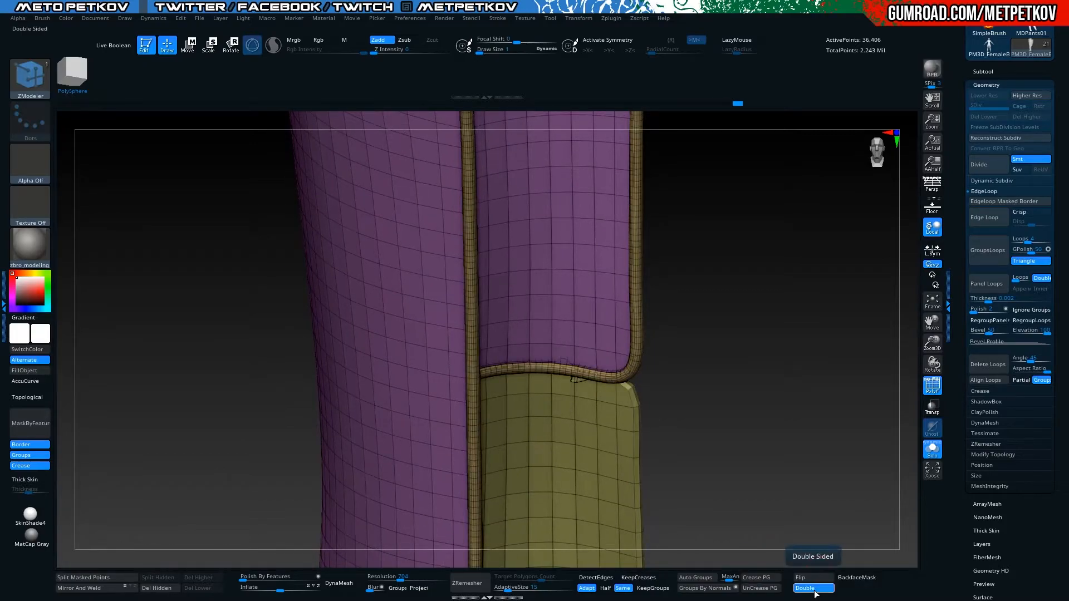
click(815, 591)
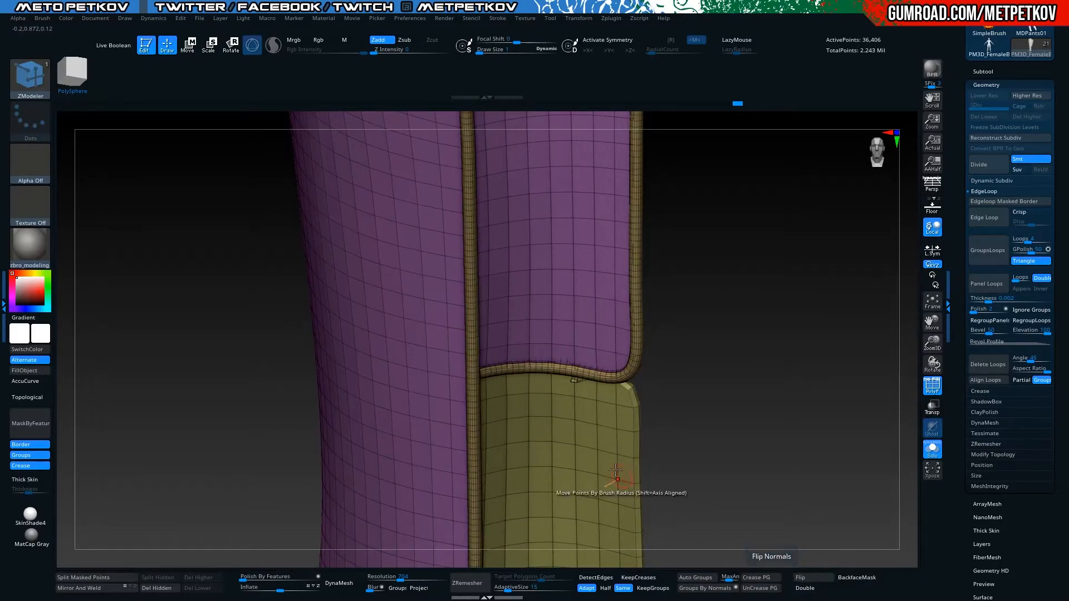
Isolate the rear heel patch's polygroup and examine the faces along its upper edge
ctrl+shift+click(602, 439)
key(ctrl+shift+a)
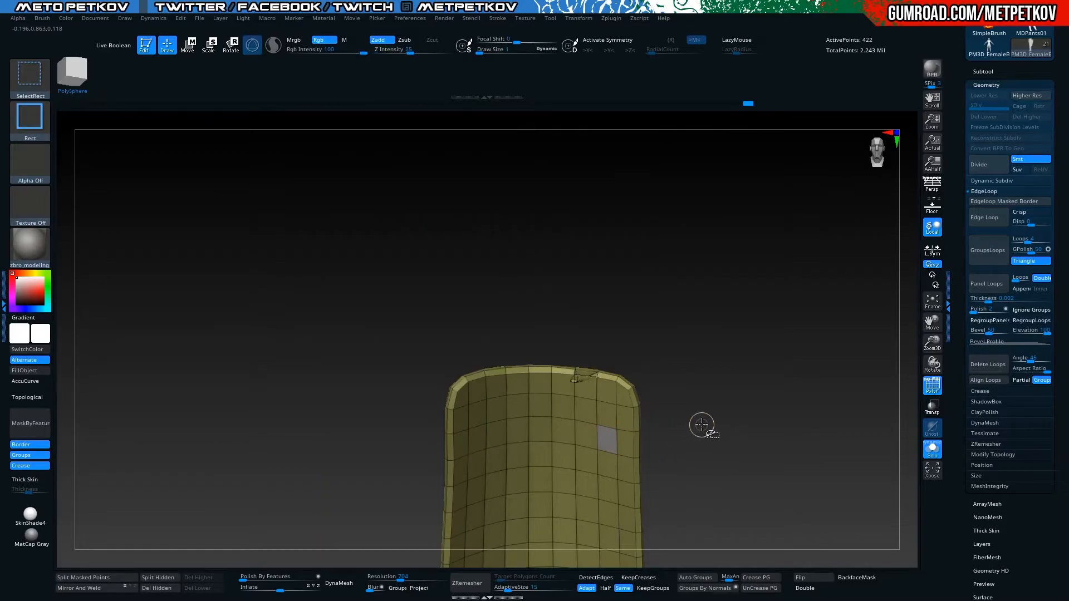
alt+drag(692, 411, 817, 464)
mouse_move(770, 368)
mouse_down()
mouse_move(742, 410)
mouse_move(773, 362)
mouse_up()
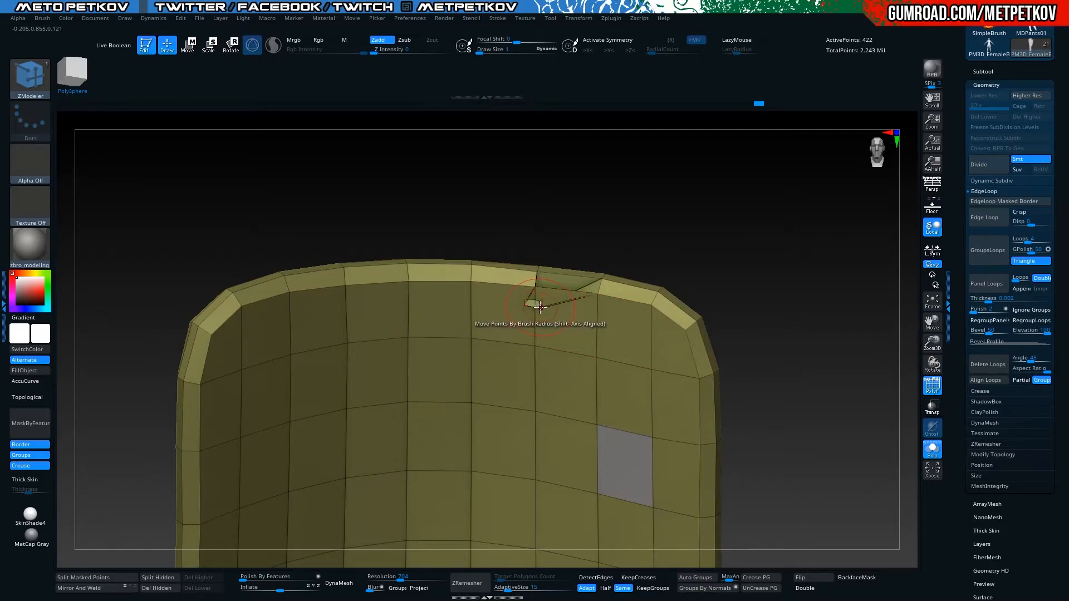
key(ctrl)
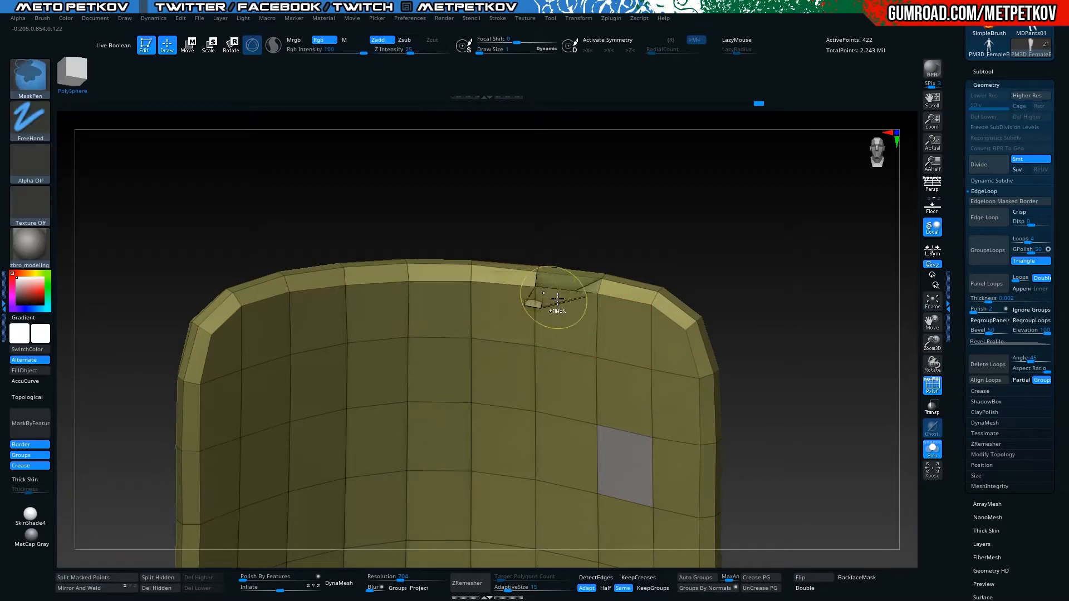
drag(718, 326, 746, 332)
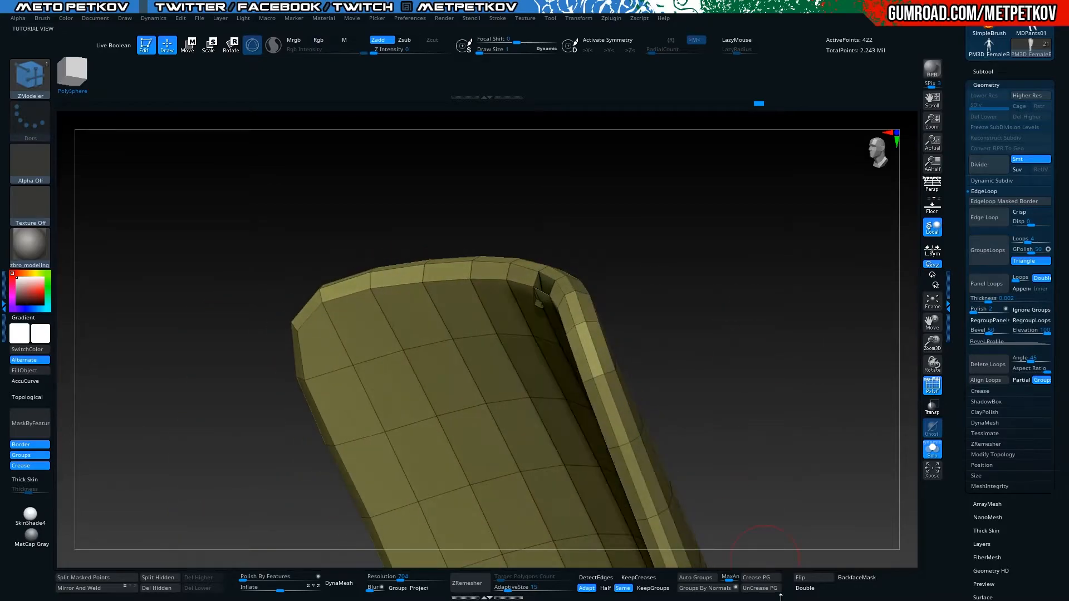
Examine the rear heel patch's upper edge and the piping around it with the surrounding boot panels shown again
drag(788, 580, 714, 365)
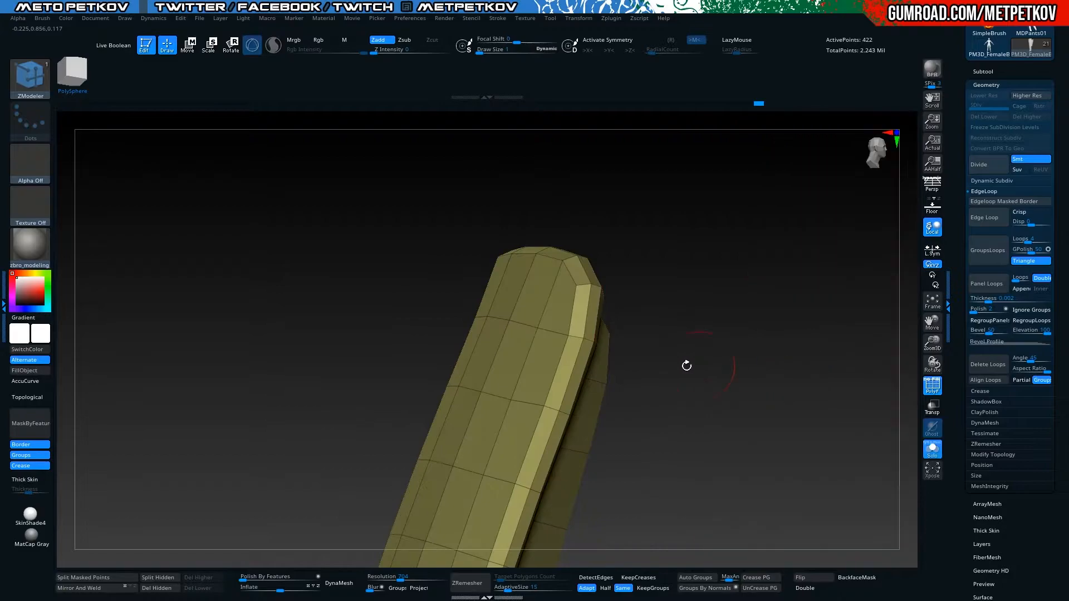
drag(417, 327, 298, 278)
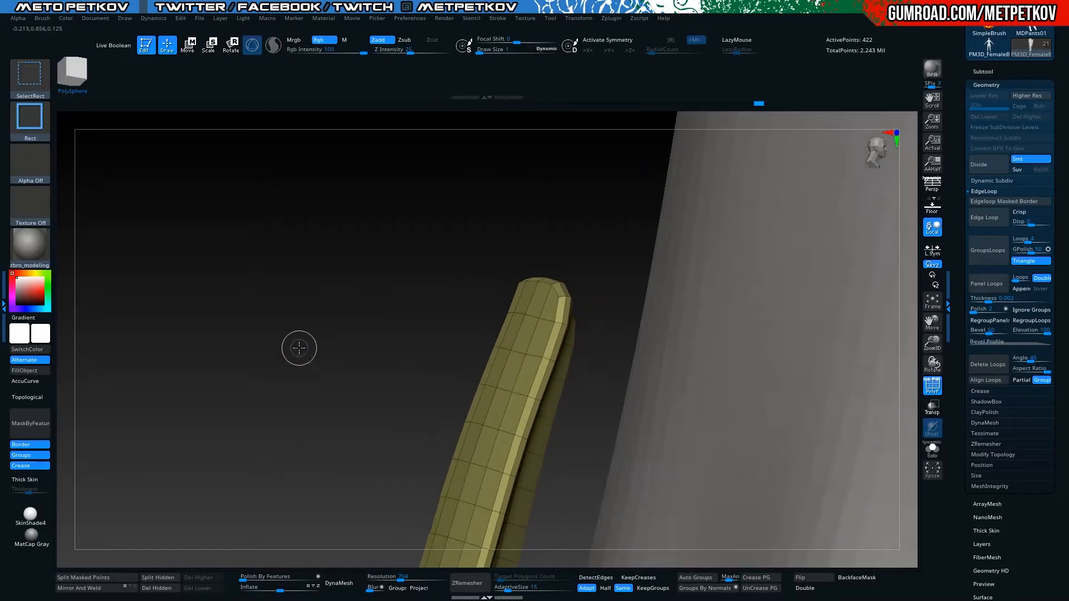
drag(303, 324, 377, 348)
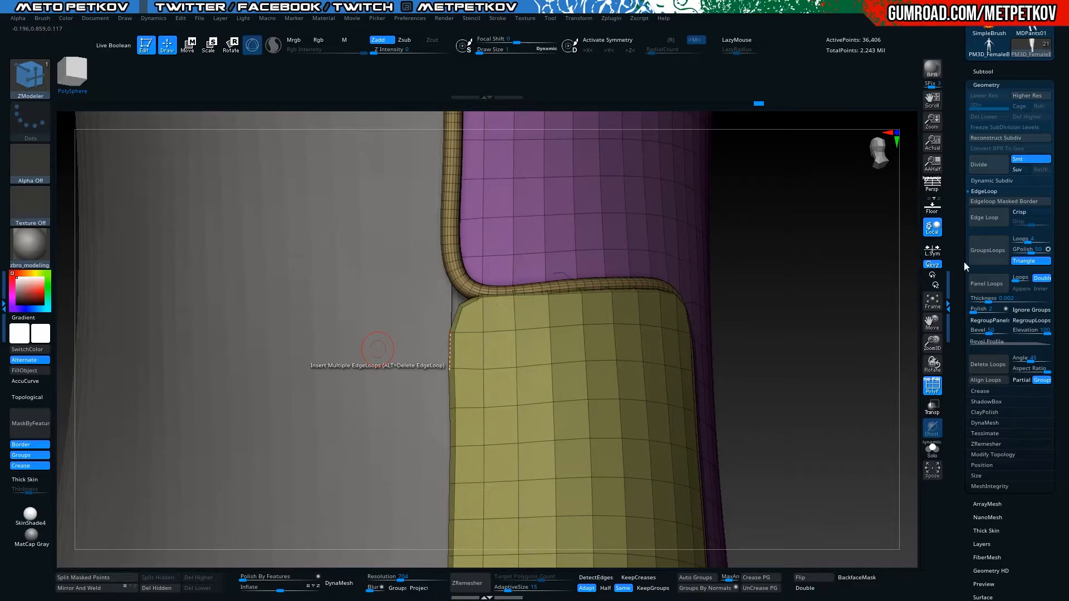
drag(854, 291, 468, 222)
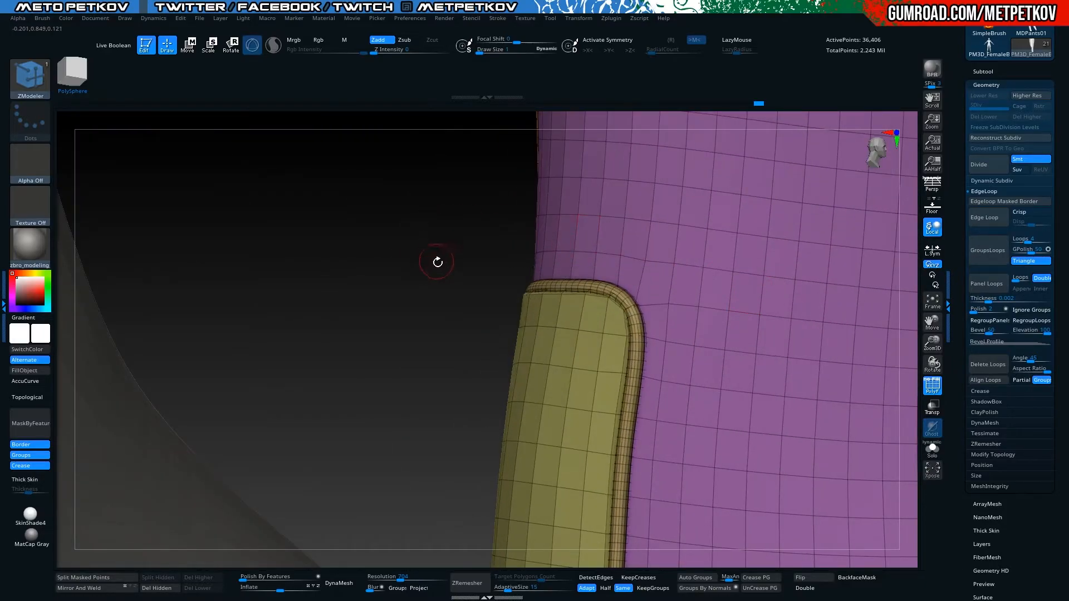
drag(393, 234, 629, 274)
drag(352, 268, 623, 264)
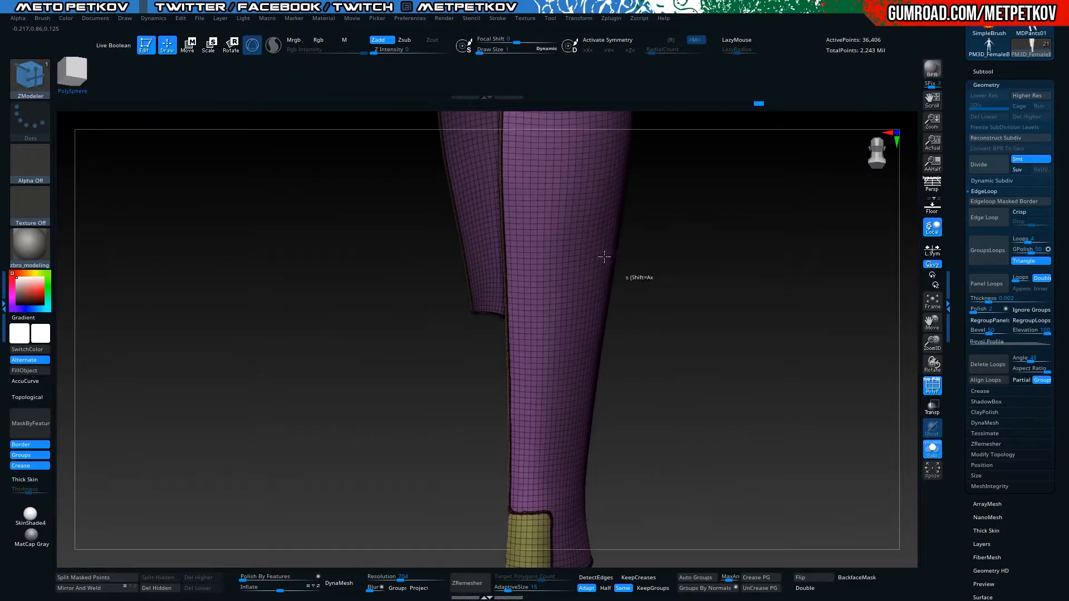
Isolate the piping polygroup and choose the Move brush
drag(309, 206, 470, 291)
ctrl+shift+click(465, 292)
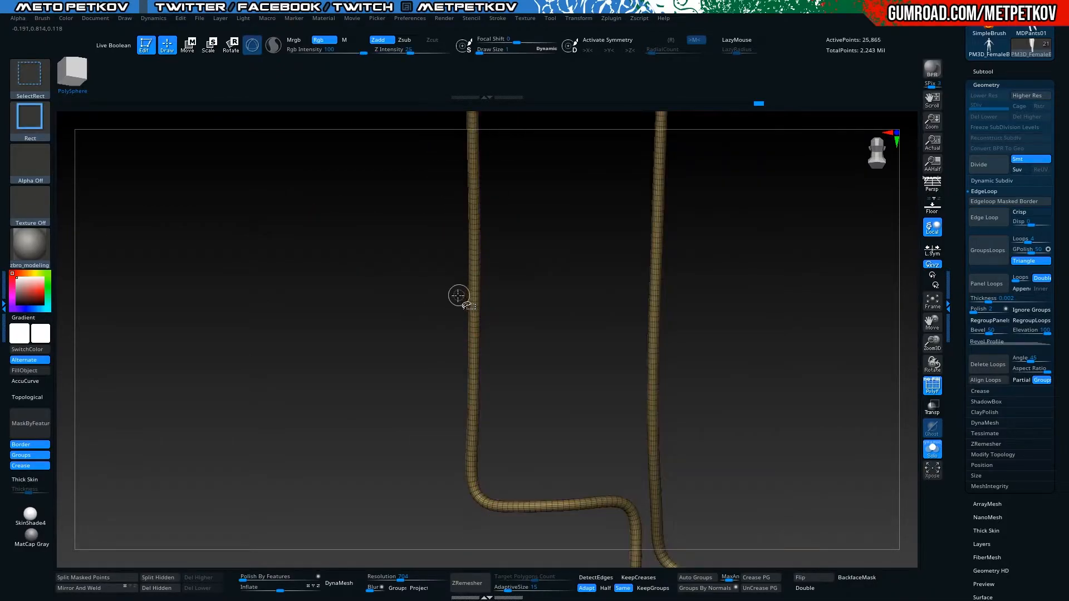
mouse_move(284, 299)
mouse_down()
mouse_move(282, 307)
mouse_move(253, 289)
mouse_move(294, 467)
mouse_move(307, 346)
mouse_move(325, 382)
mouse_move(301, 508)
mouse_move(246, 366)
mouse_move(299, 386)
mouse_move(318, 318)
mouse_move(349, 402)
mouse_move(358, 193)
mouse_move(363, 319)
mouse_move(327, 208)
mouse_move(362, 325)
mouse_move(297, 303)
mouse_up()
key(b)
key(m)
key(v)
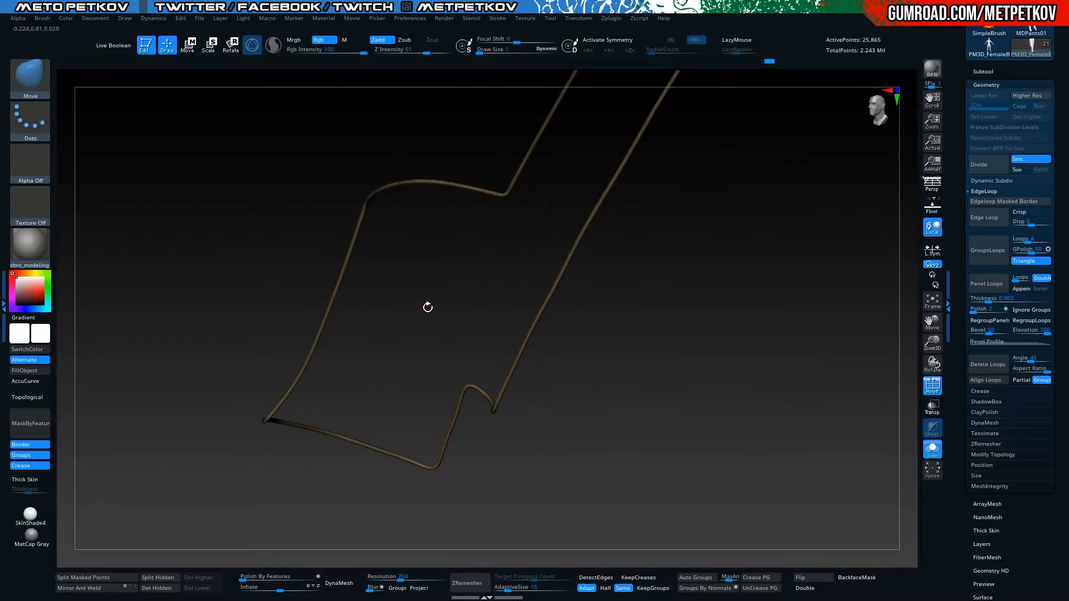
Set the draw size to about 4.2 and show the whole boot mesh again together with the body
key(space)
drag(432, 306, 483, 316)
key(alt+s)
drag(672, 418, 592, 393)
alt+drag(325, 391, 326, 292)
ctrl+shift+click(305, 334)
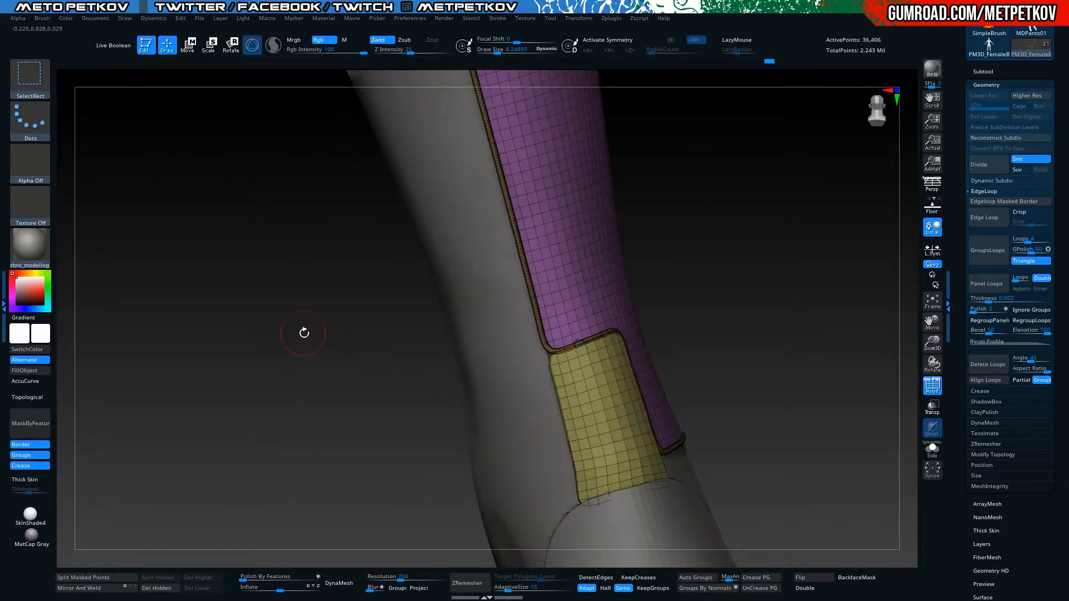
Step the boot mesh back to undo history state 135 and turn off the polyframe display
drag(767, 68, 717, 64)
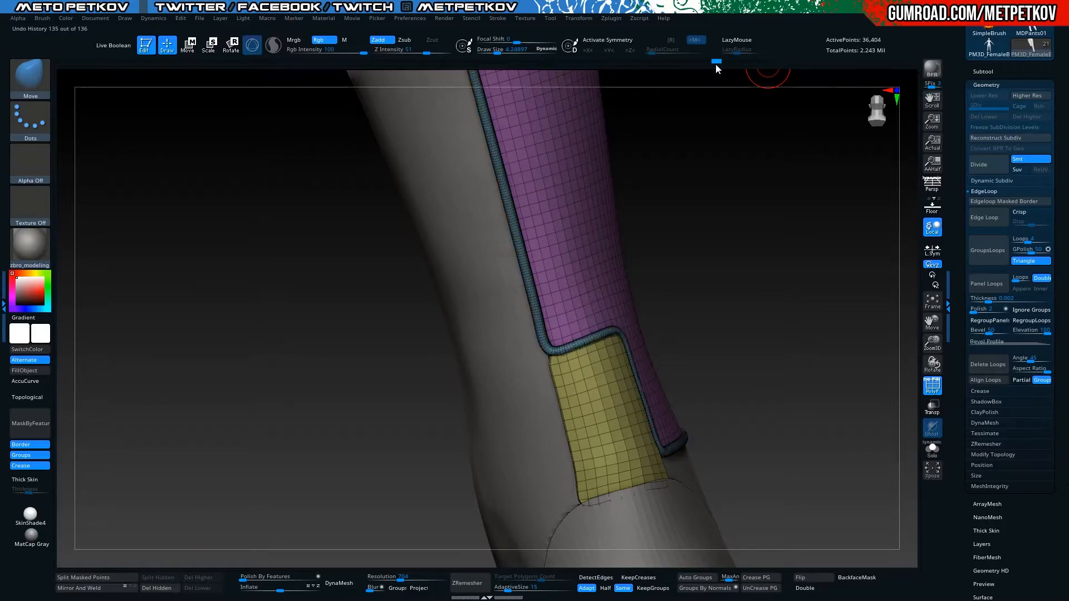
alt+drag(275, 366, 265, 331)
key(f)
key(shift+f)
drag(333, 373, 223, 341)
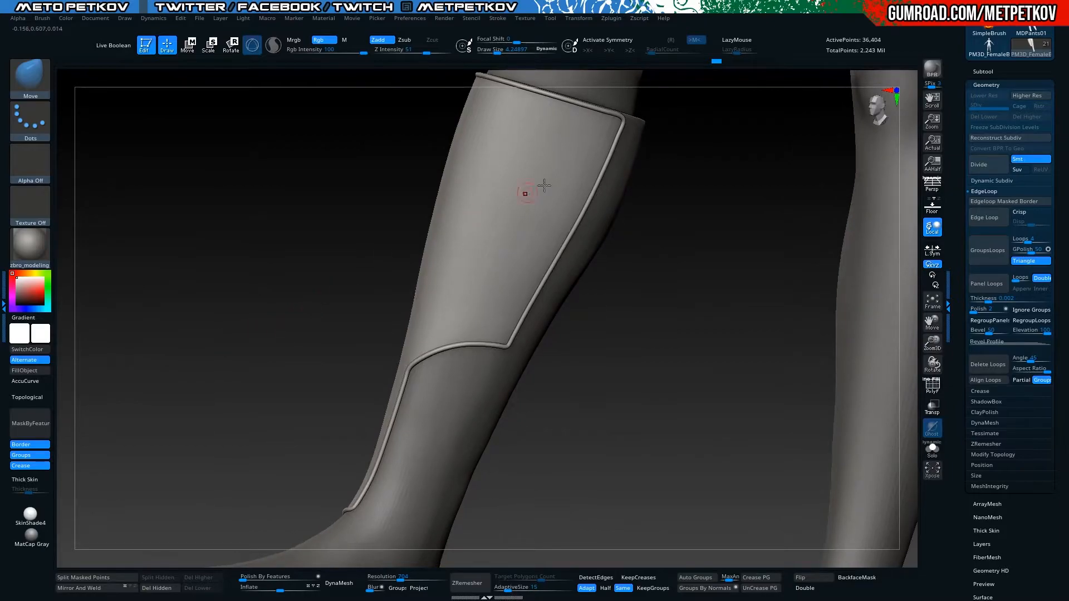
Examine the piping along the panel borders from the front, side and back of the boot
drag(711, 61, 714, 62)
drag(626, 447, 639, 457)
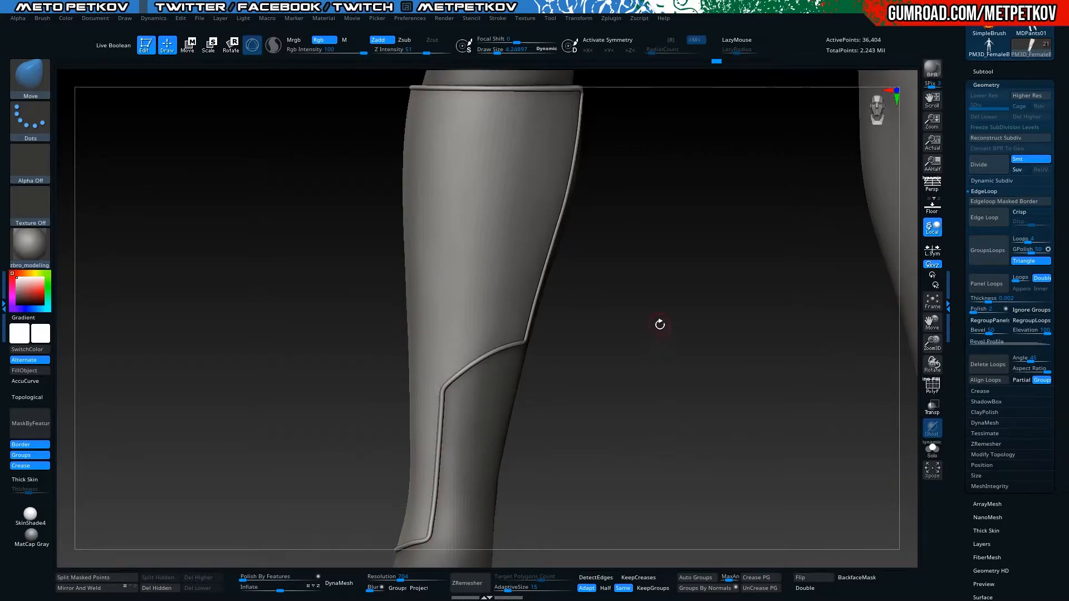
drag(660, 395, 617, 449)
alt+drag(257, 313, 208, 329)
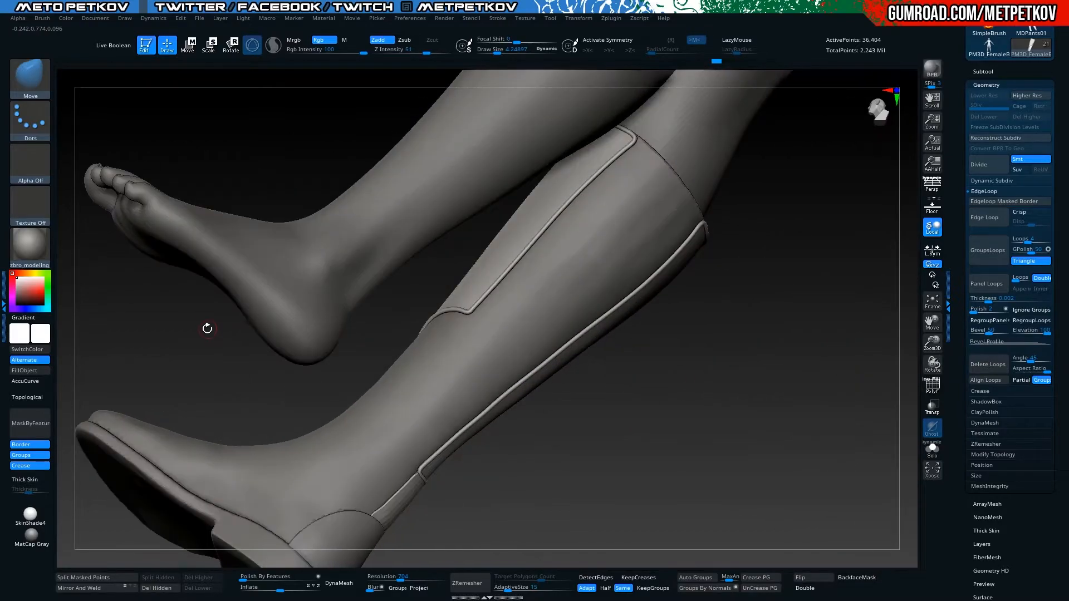
mouse_move(273, 405)
mouse_down()
mouse_move(234, 393)
mouse_move(256, 396)
mouse_move(277, 434)
mouse_move(209, 374)
mouse_move(186, 389)
mouse_move(195, 384)
mouse_up()
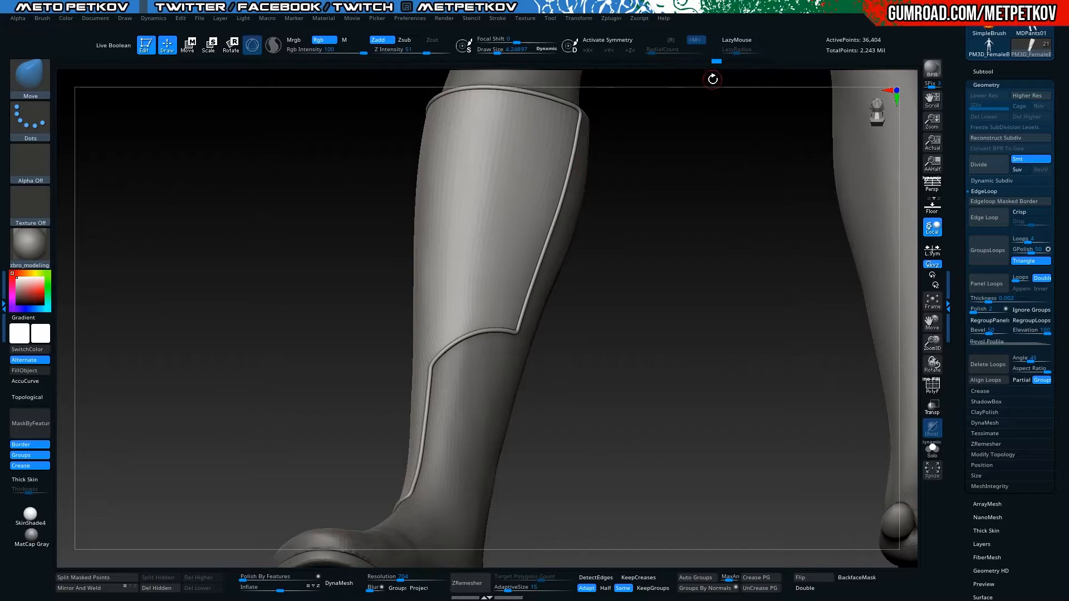
mouse_move(664, 317)
mouse_down()
mouse_move(673, 330)
mouse_move(653, 328)
mouse_up()
Hide the leather panels and heel patch, leaving only the piping visible, and split the hidden parts into a separate subtool
ctrl+shift+click(454, 231)
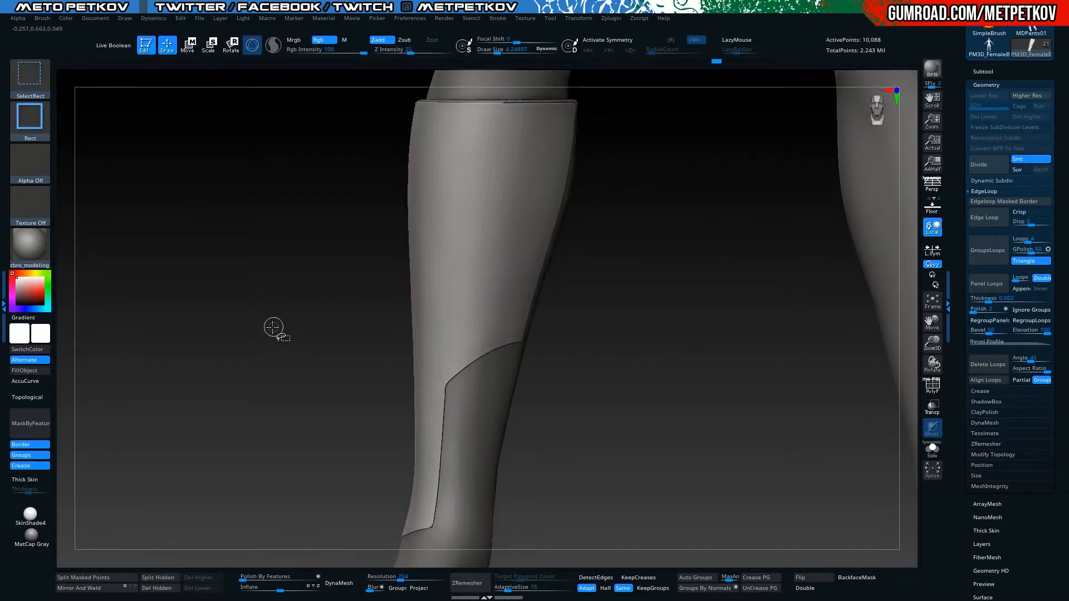
drag(241, 317, 501, 448)
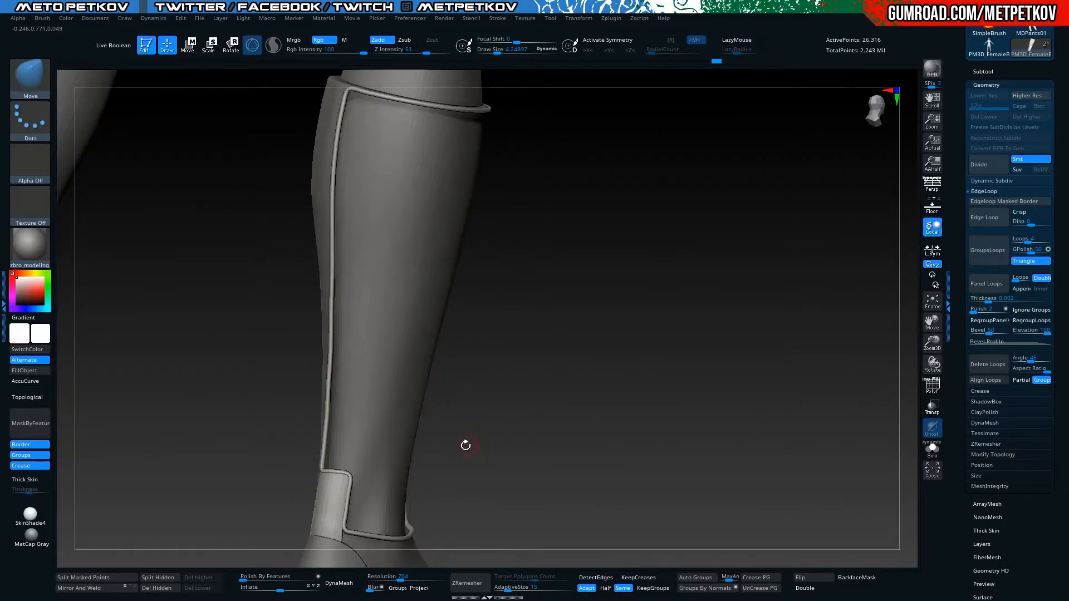
ctrl+shift+click(324, 490)
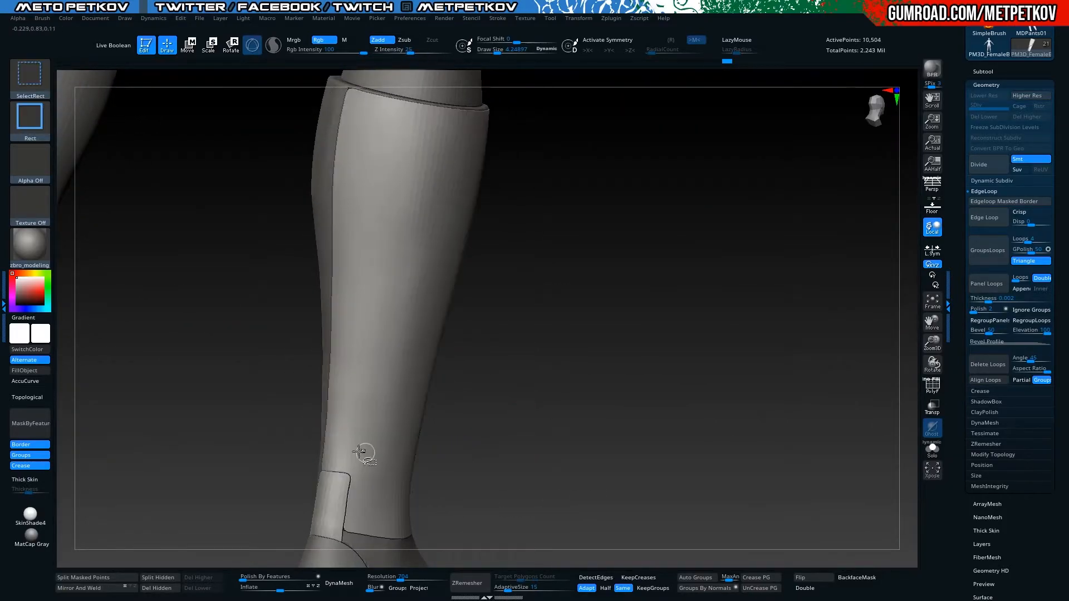
mouse_move(223, 452)
mouse_down()
mouse_move(553, 496)
mouse_move(487, 402)
mouse_move(579, 406)
mouse_up()
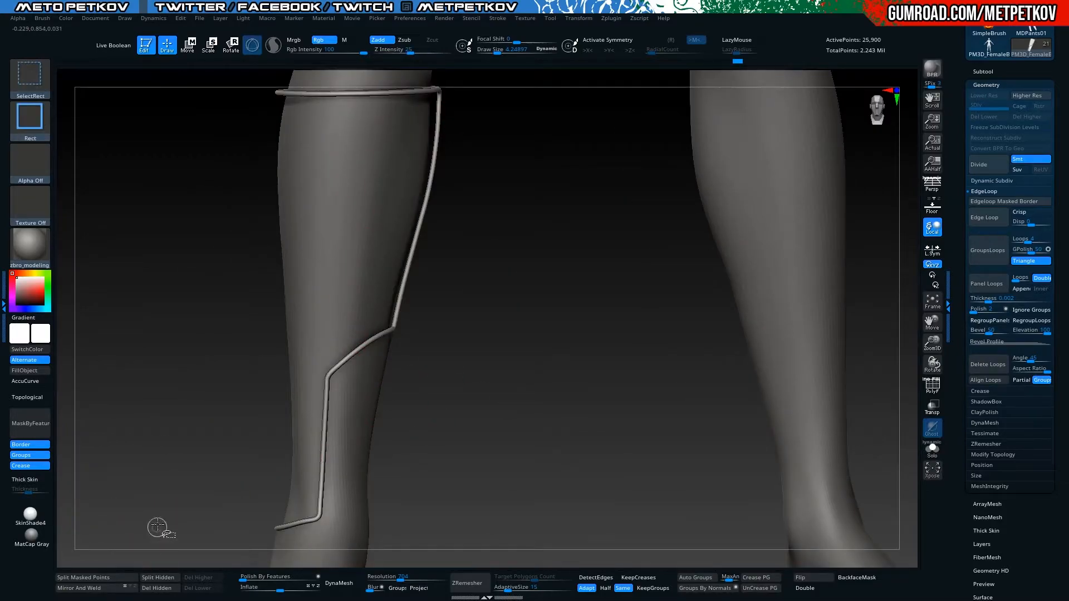
click(150, 588)
click(151, 579)
mouse_move(147, 442)
mouse_down()
mouse_move(136, 508)
mouse_move(143, 441)
mouse_up()
Hide the piping subtool and show the leather panels on their own with the polyframe on
click(981, 69)
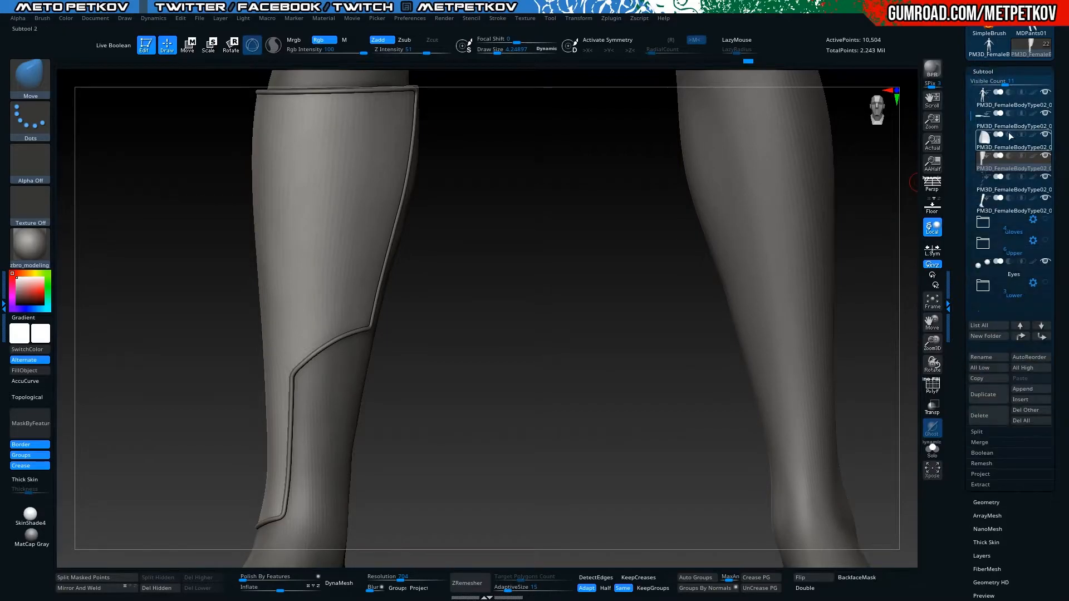
click(1044, 178)
drag(159, 256, 110, 306)
key(alt+s)
alt+drag(406, 286, 663, 386)
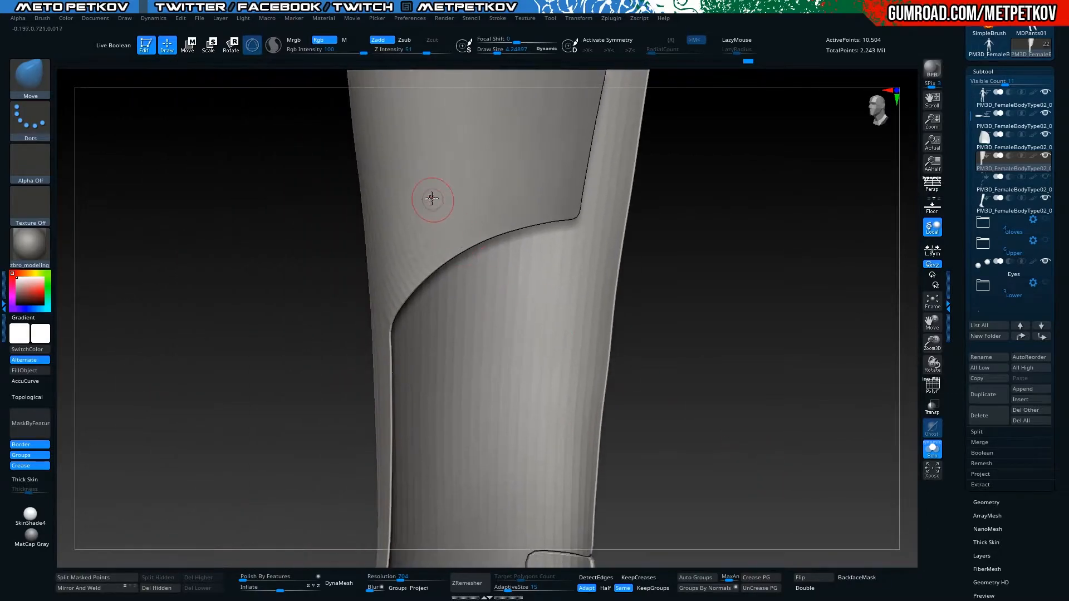
key(shift+f)
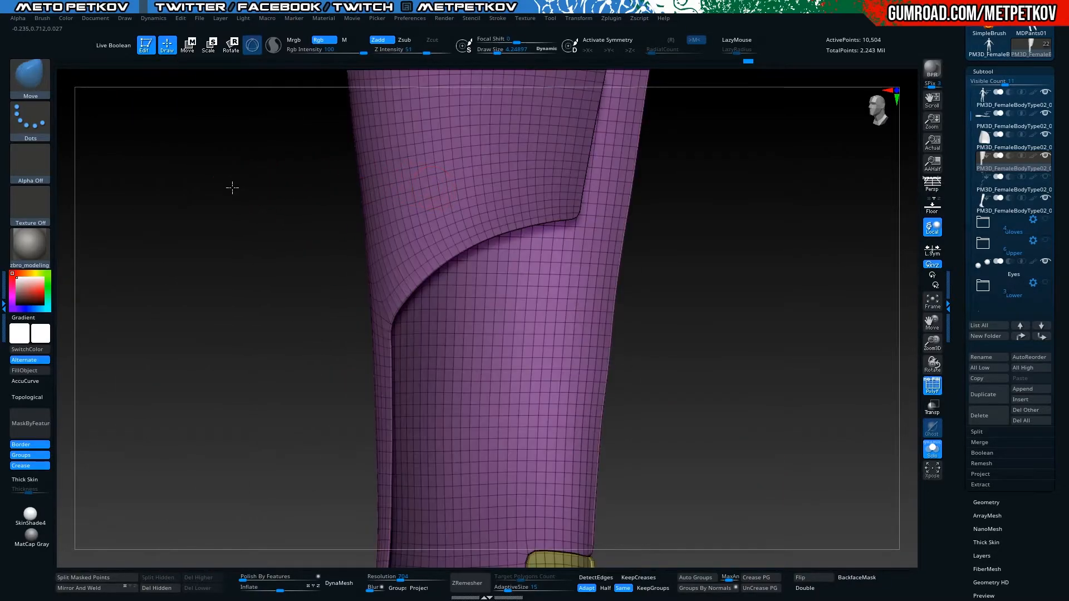
Try regrouping the leather panels with Groups By Normals
alt+drag(233, 187, 234, 238)
drag(163, 266, 508, 317)
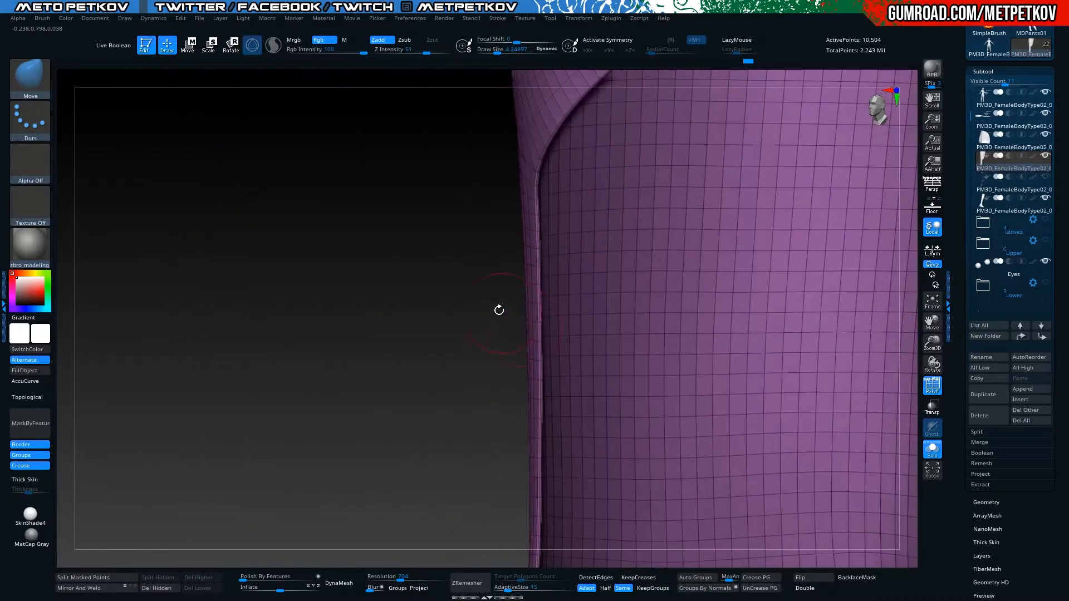
alt+drag(428, 267, 443, 284)
drag(305, 279, 320, 284)
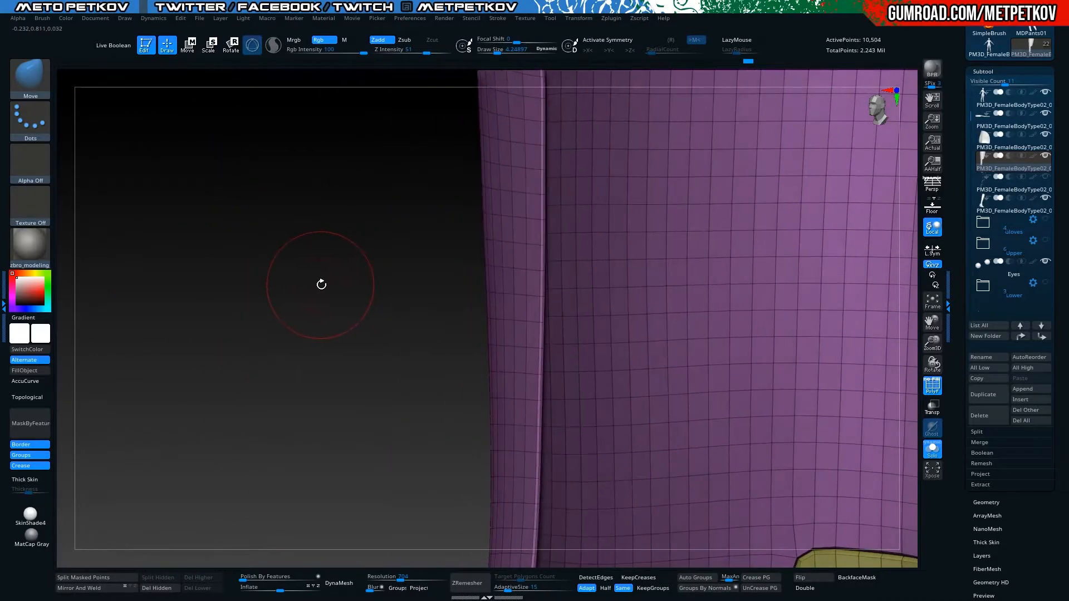
click(702, 589)
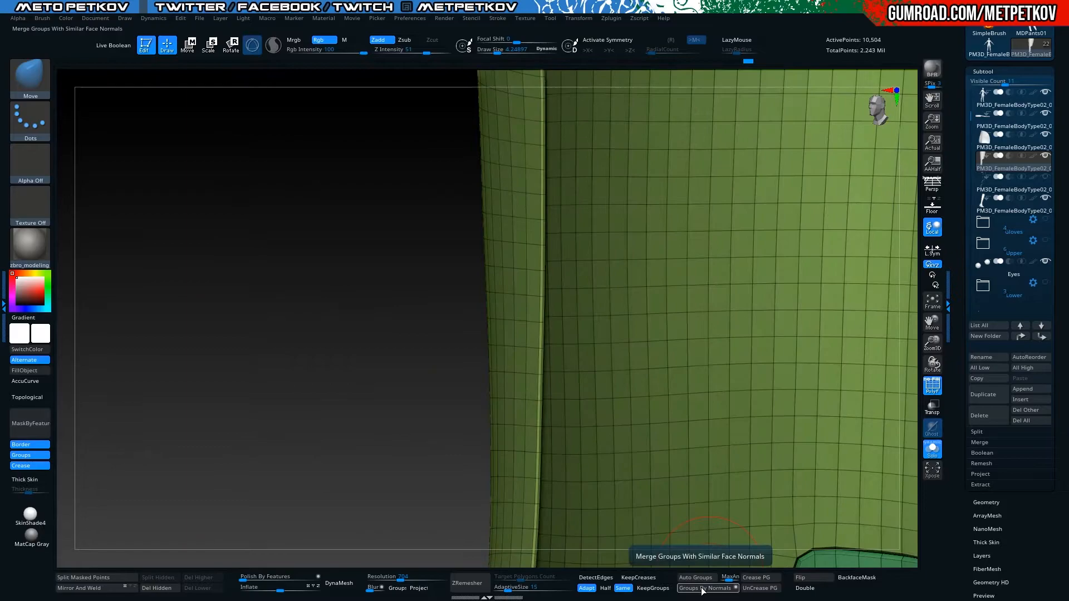
Switch the selection brush to SelectLasso for picking edge loops on the panels
key(ctrl)
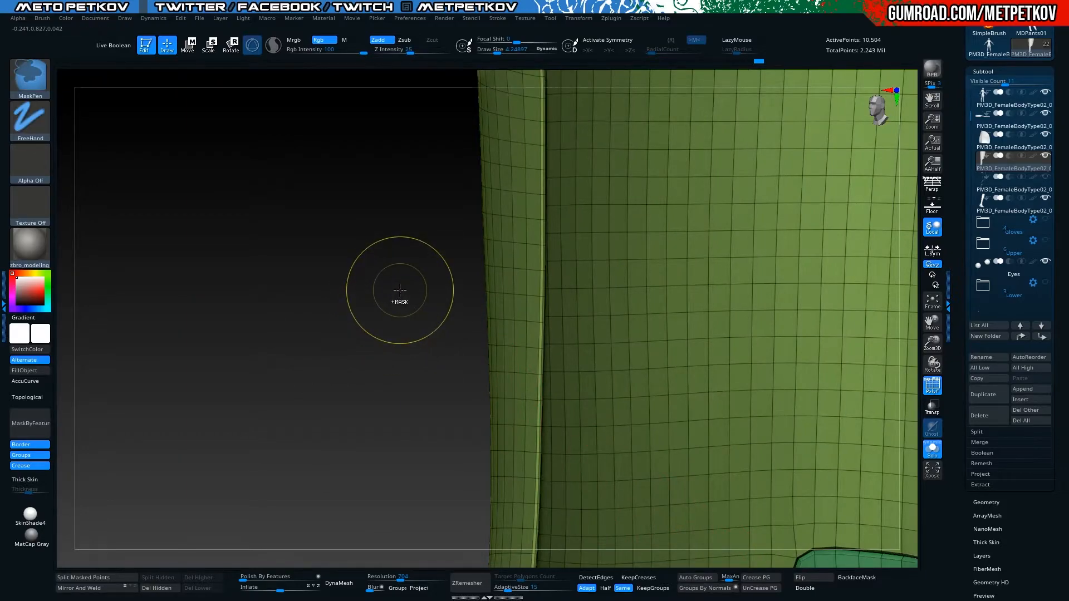
drag(409, 285, 314, 323)
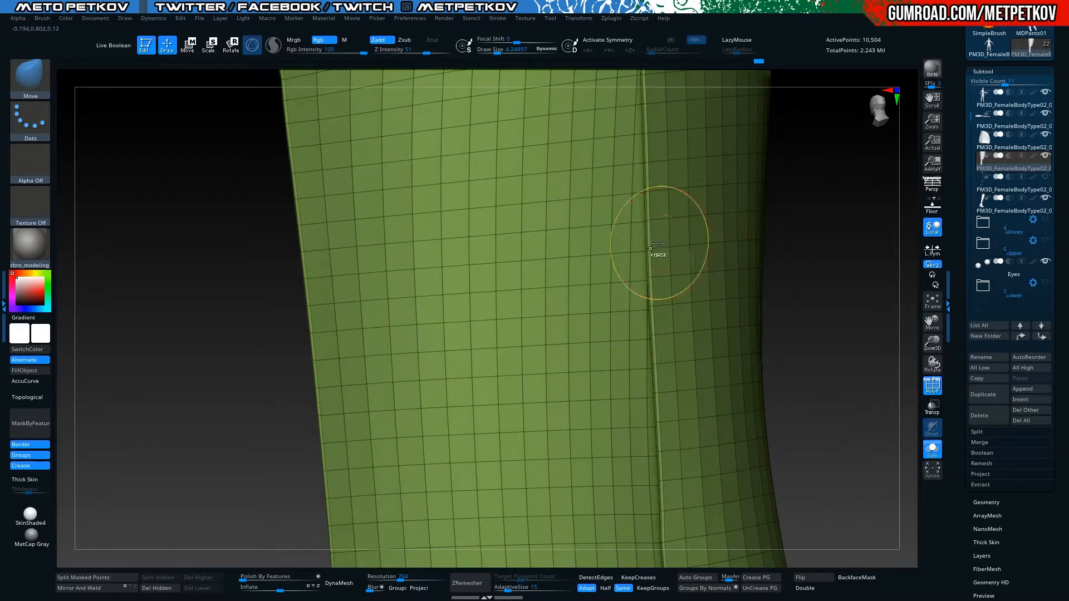
ctrl+shift+click(23, 81)
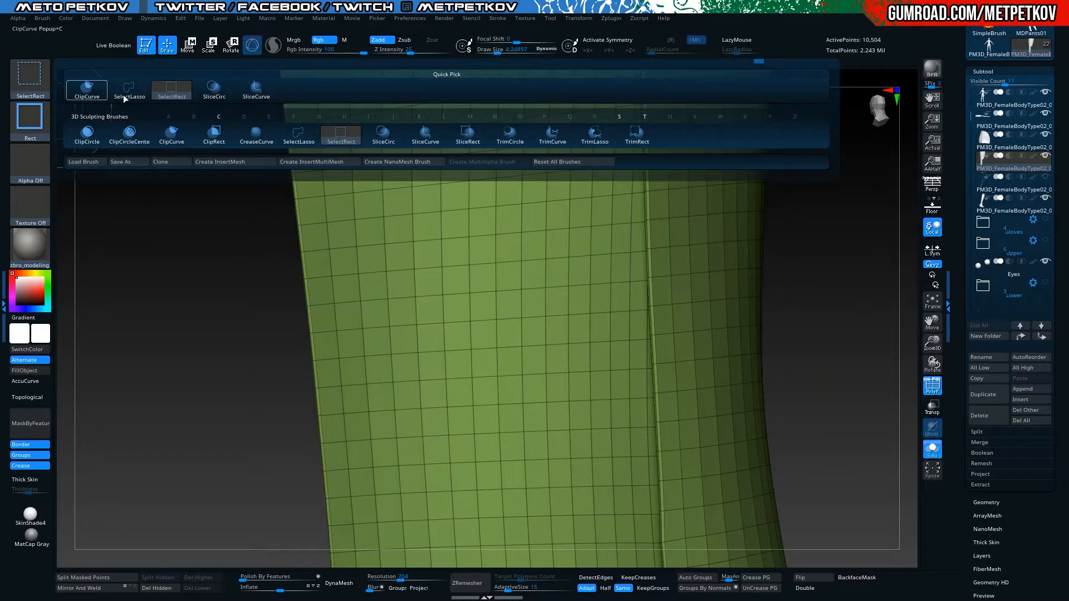
ctrl+shift+click(290, 139)
key(space)
Try hiding the polygon loop along the panel's thin border and grouping the remaining visible faces
mouse_move(191, 248)
mouse_down()
mouse_move(172, 267)
mouse_move(228, 312)
mouse_up()
drag(848, 253, 845, 236)
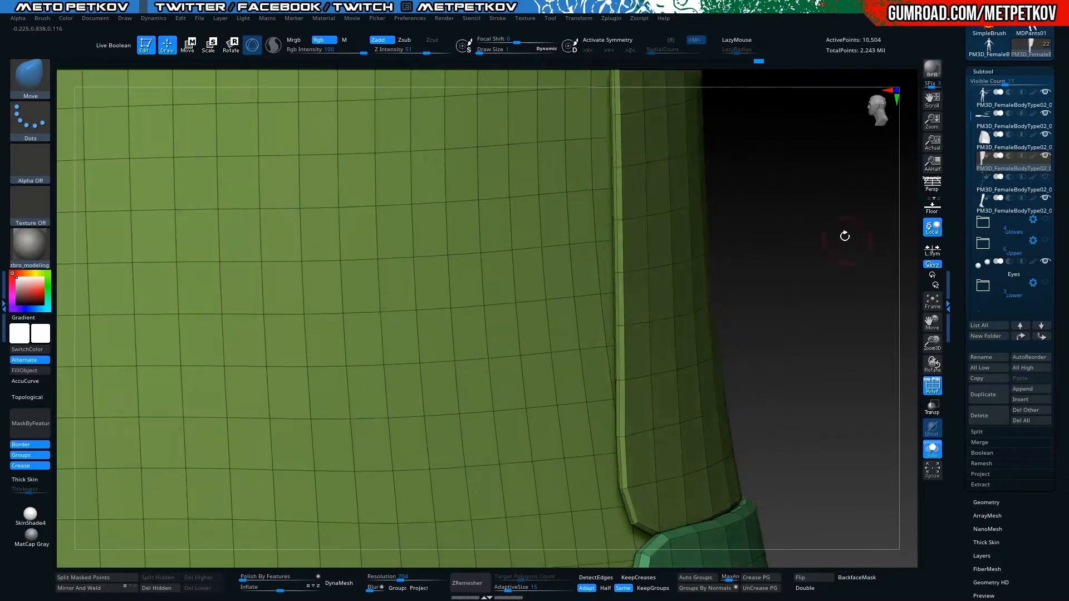
ctrl+shift+click(619, 219)
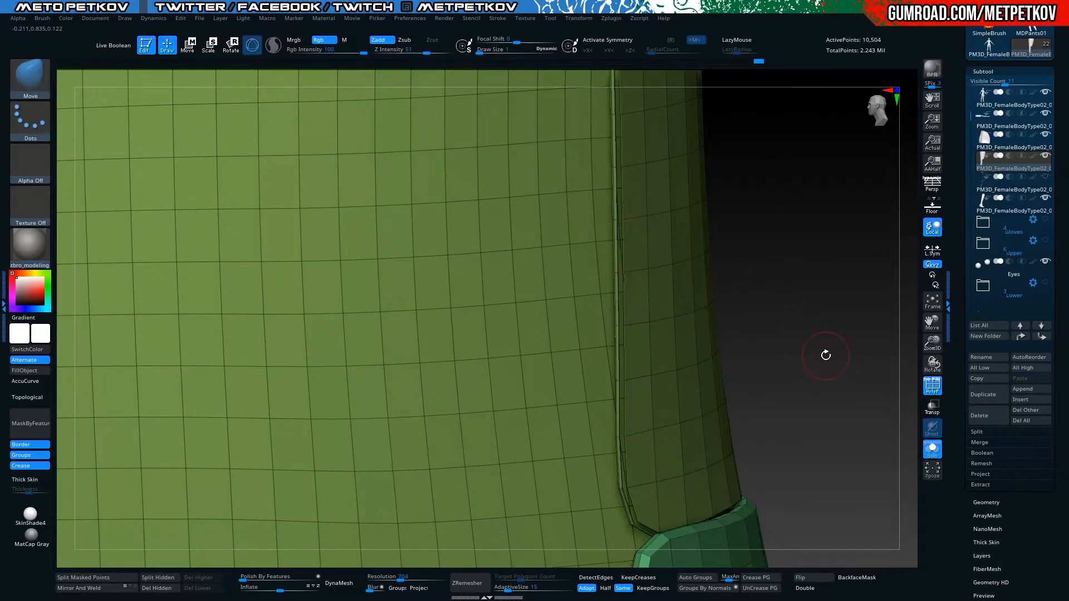
key(ctrl+w)
mouse_move(829, 342)
mouse_down()
mouse_move(844, 349)
mouse_move(860, 330)
mouse_up()
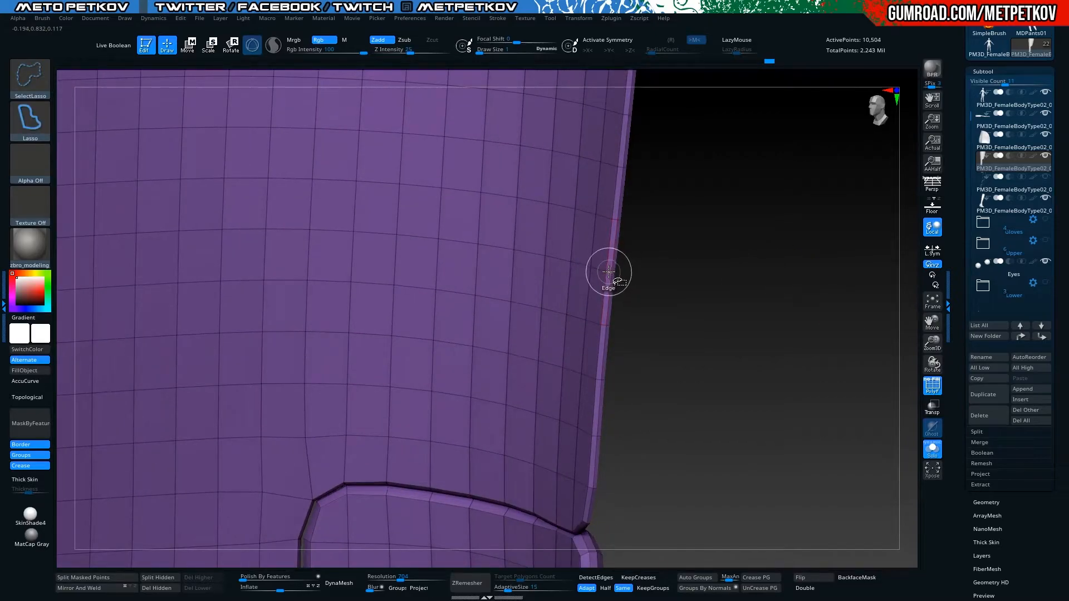
Try two more border loop selections on the panel's thickness, regrouping the visible faces as one polygroup each time
ctrl+shift+click(609, 271)
key(ctrl+w)
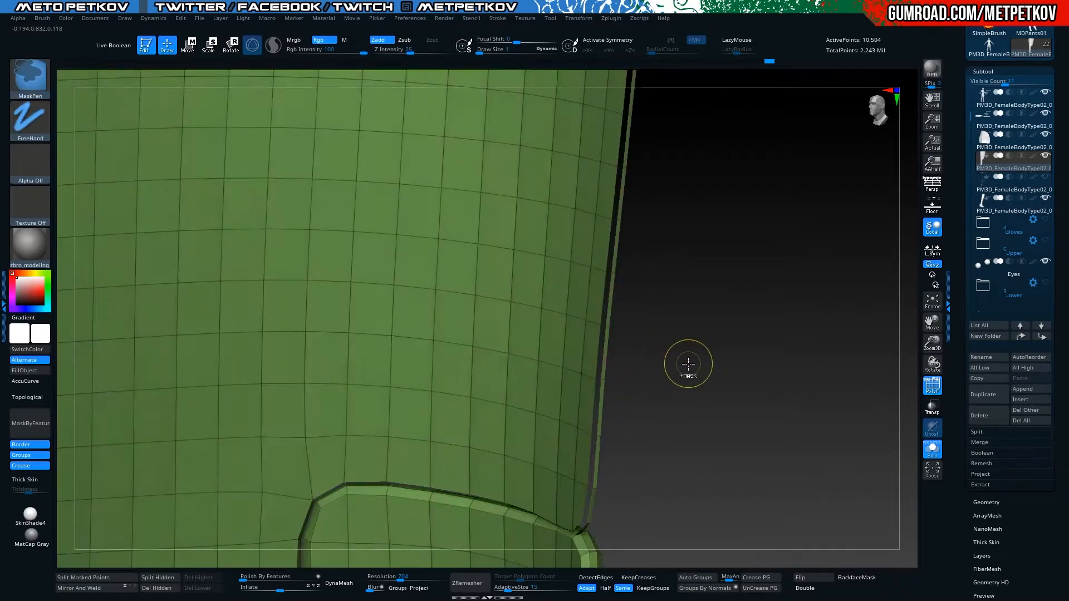
ctrl+shift+click(746, 369)
drag(746, 370, 633, 269)
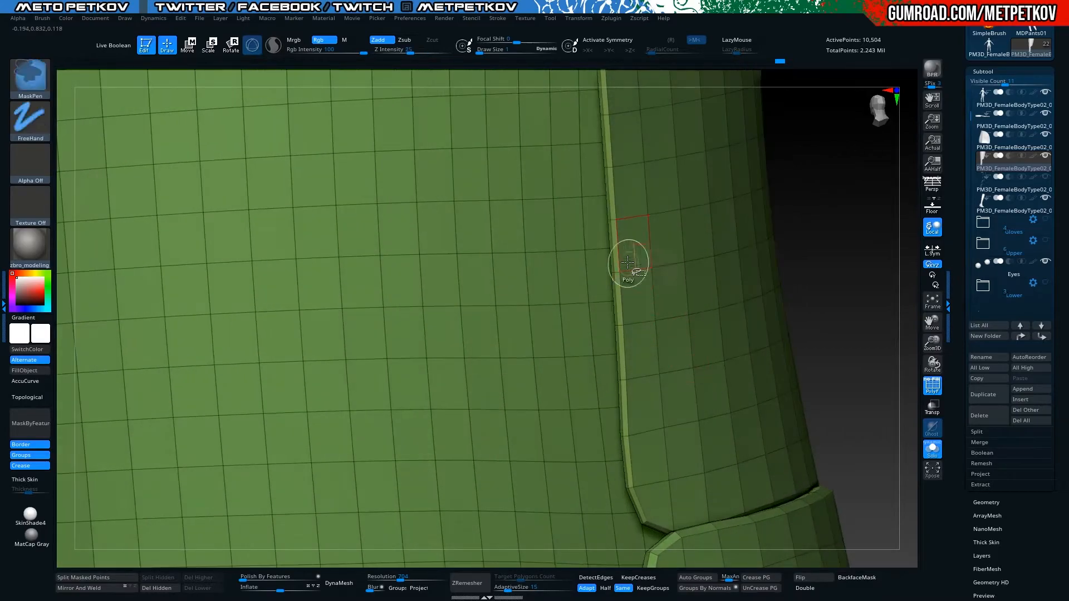
ctrl+shift+click(616, 271)
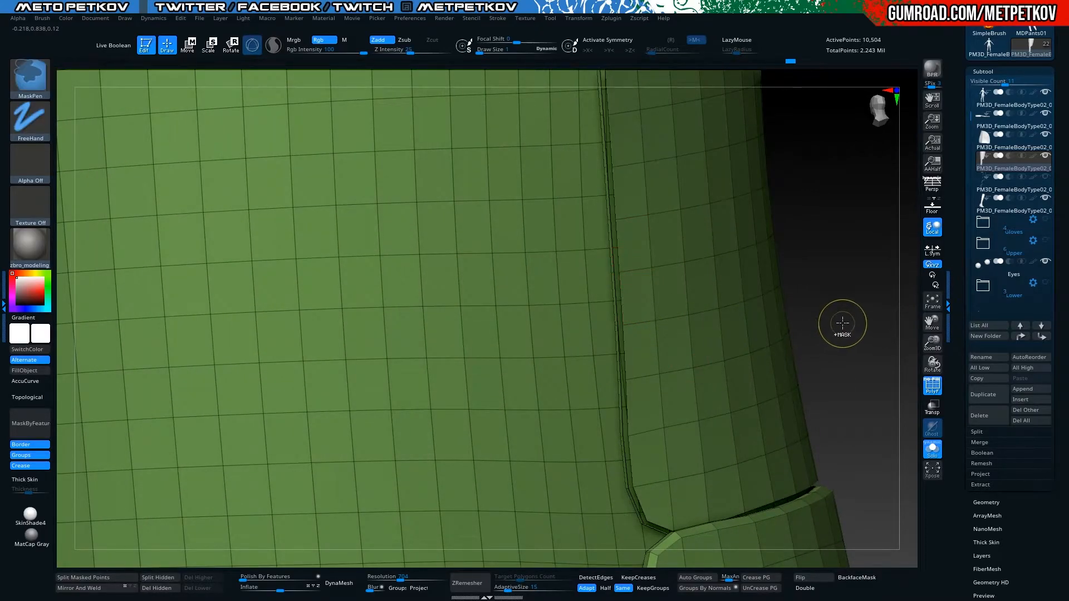
key(ctrl+w)
ctrl+shift+click(834, 314)
Try Auto Groups on the panels with the border strip hidden and examine the lower boot edge
drag(834, 314, 696, 271)
ctrl+shift+click(696, 260)
alt+drag(135, 338, 128, 311)
drag(111, 301, 162, 310)
click(695, 574)
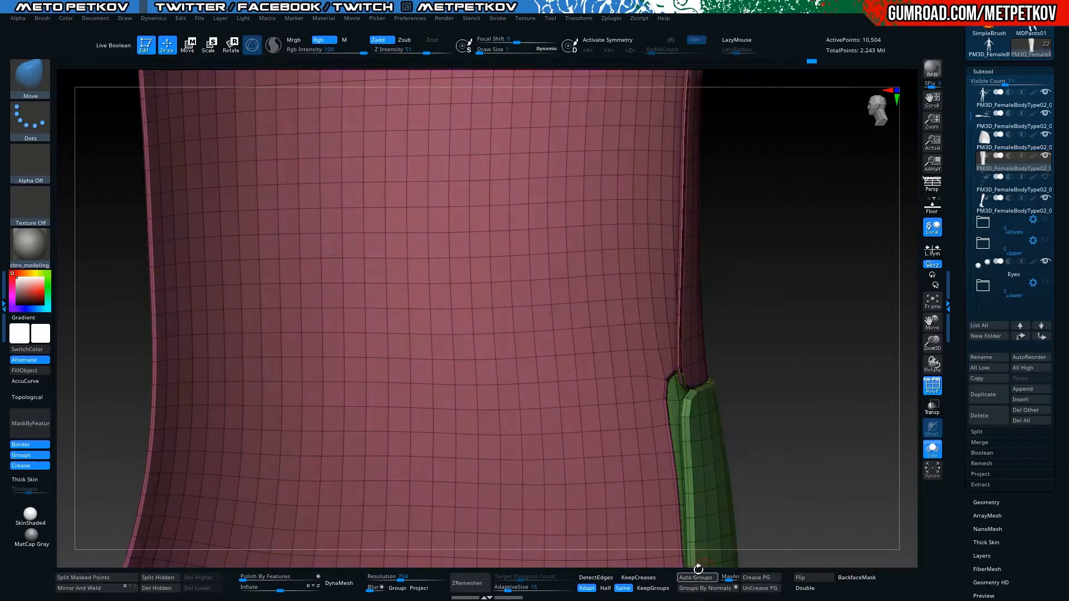
mouse_move(807, 382)
mouse_down()
mouse_move(763, 353)
mouse_move(780, 346)
mouse_move(768, 259)
mouse_move(747, 250)
mouse_move(626, 293)
mouse_up()
mouse_move(289, 279)
mouse_down()
mouse_move(320, 357)
mouse_move(263, 390)
mouse_up()
Undo the regrouping attempts and return the mesh to the earlier history state with separate polygroups for each leather panel
key(ctrl+z)
key(ctrl+z)
key(ctrl+z)
key(ctrl+z)
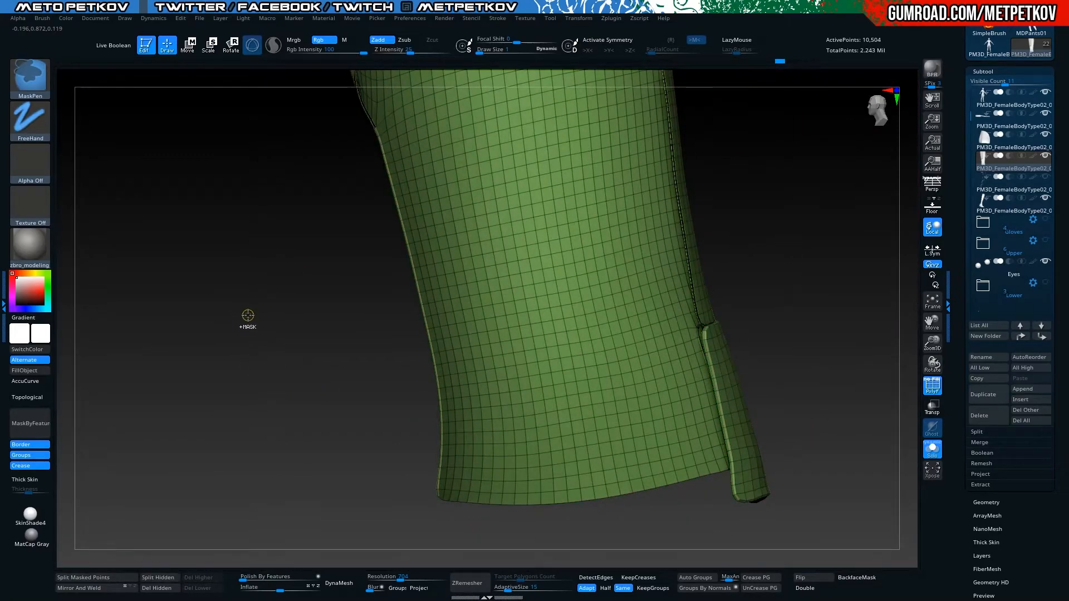
key(ctrl+z)
drag(761, 64, 659, 61)
mouse_move(790, 257)
alt+mouse_down()
mouse_move(811, 333)
mouse_move(805, 360)
alt+mouse_up()
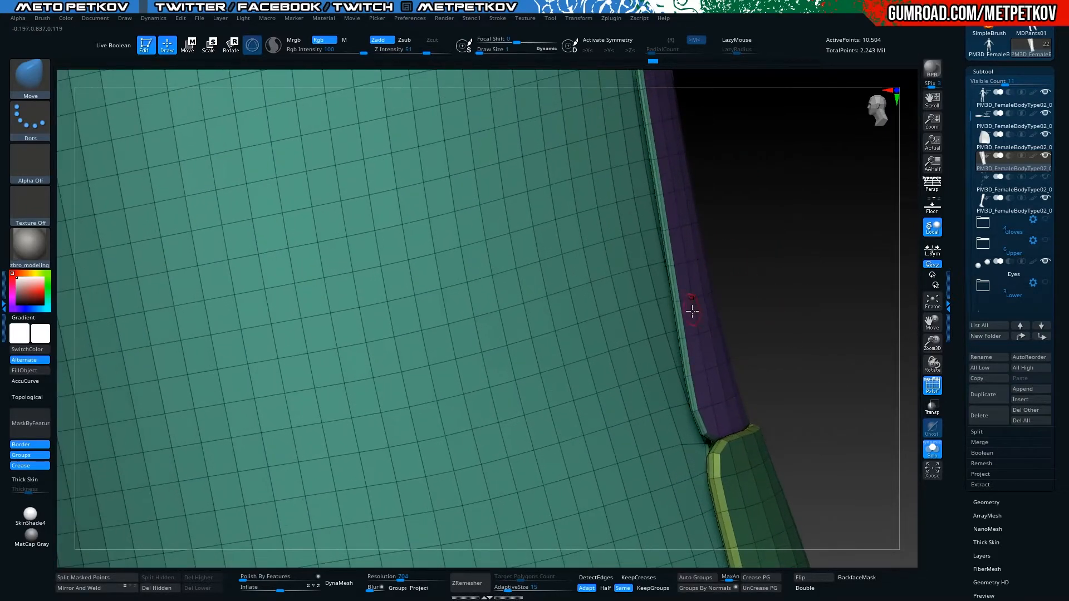
Isolate the purple front boot panel and frame its open border with a curve
click(695, 298)
click(698, 327)
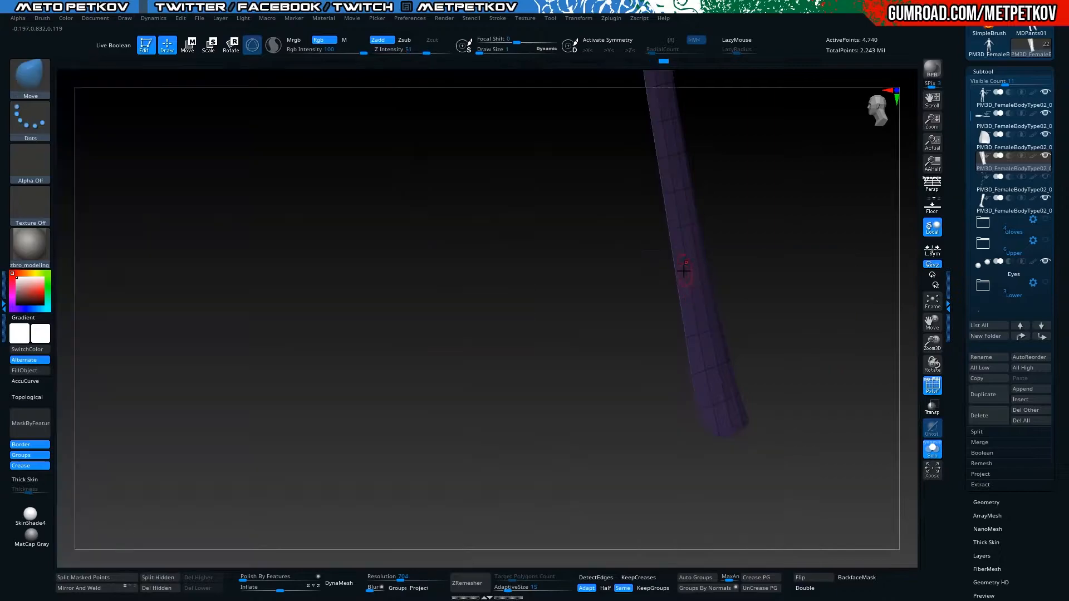
drag(806, 331, 287, 267)
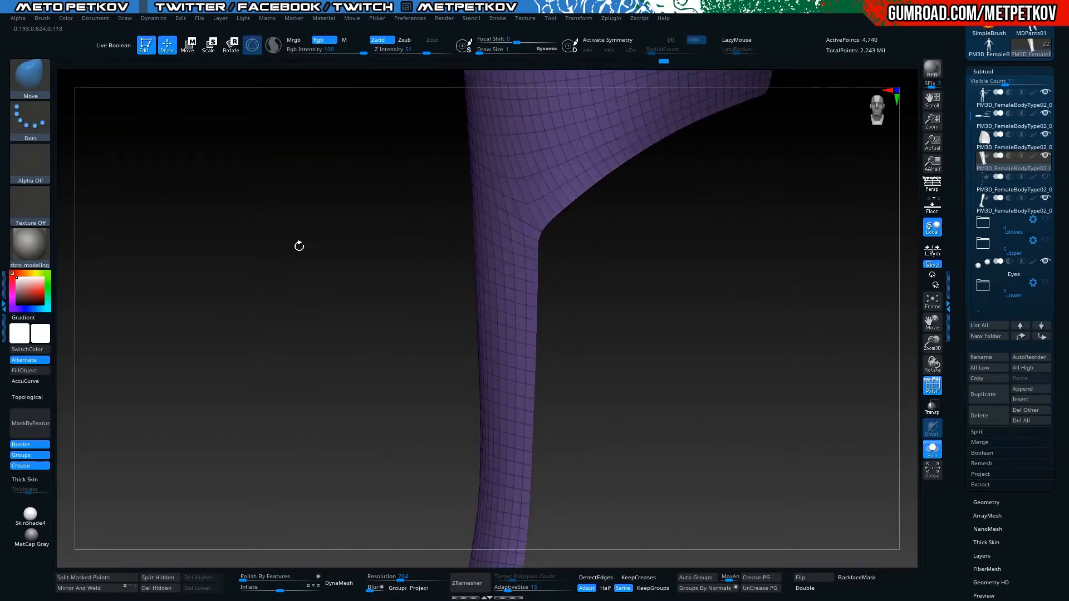
click(499, 18)
click(526, 305)
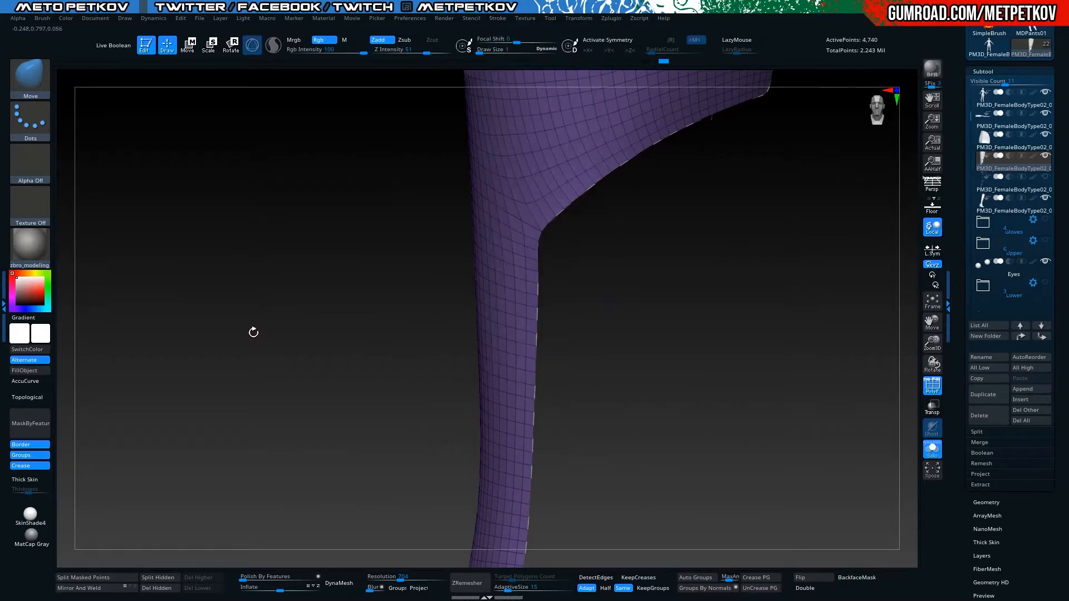
Choose the CurveStrapSnap brush, reduce its draw size, and generate a strap along the panel's border curve
click(47, 91)
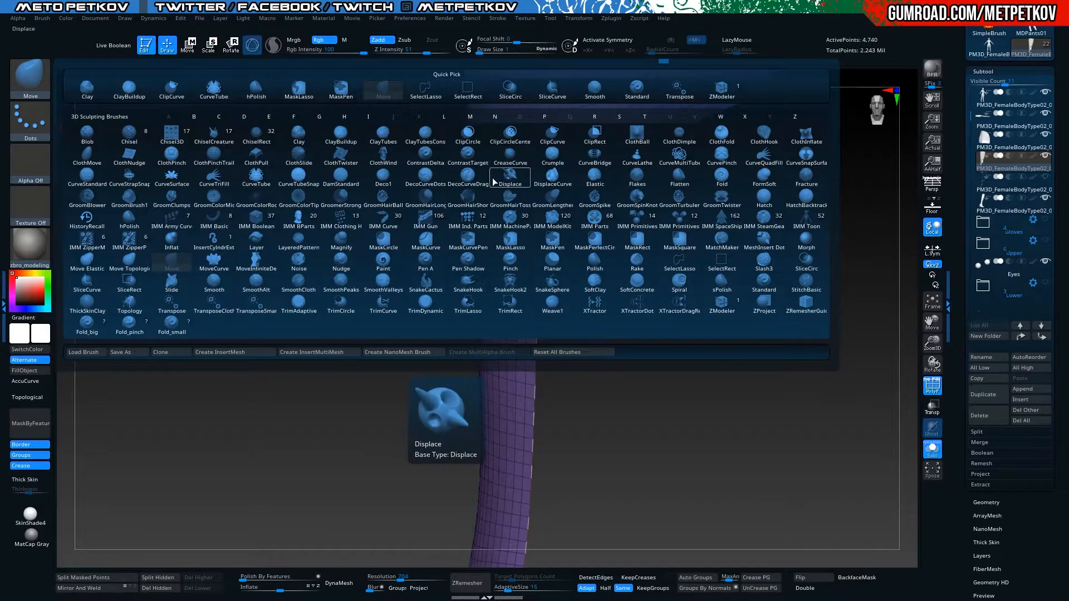
click(129, 177)
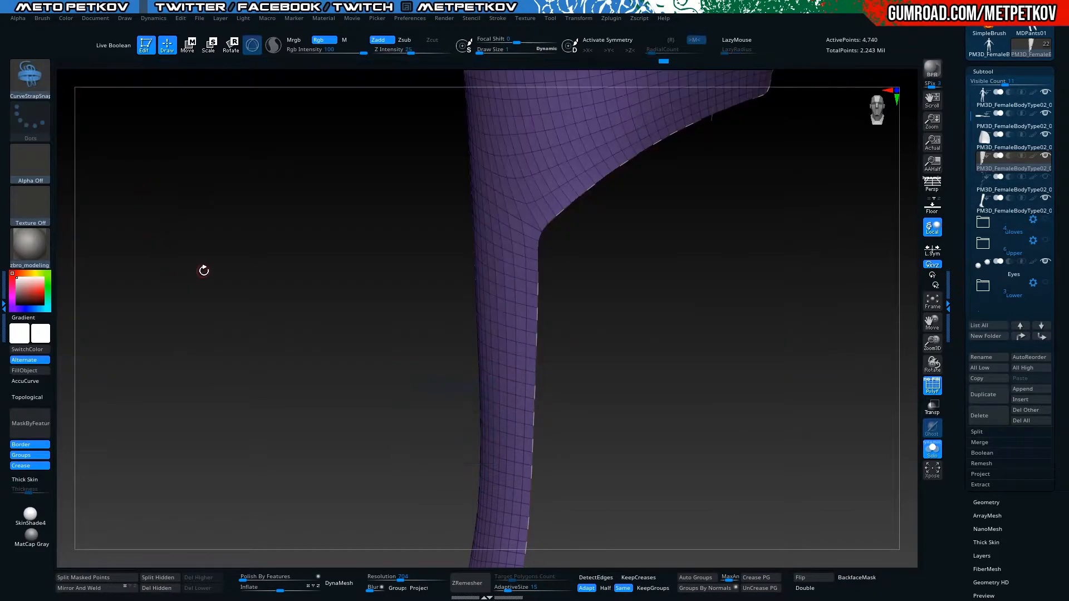
alt+drag(223, 243, 236, 274)
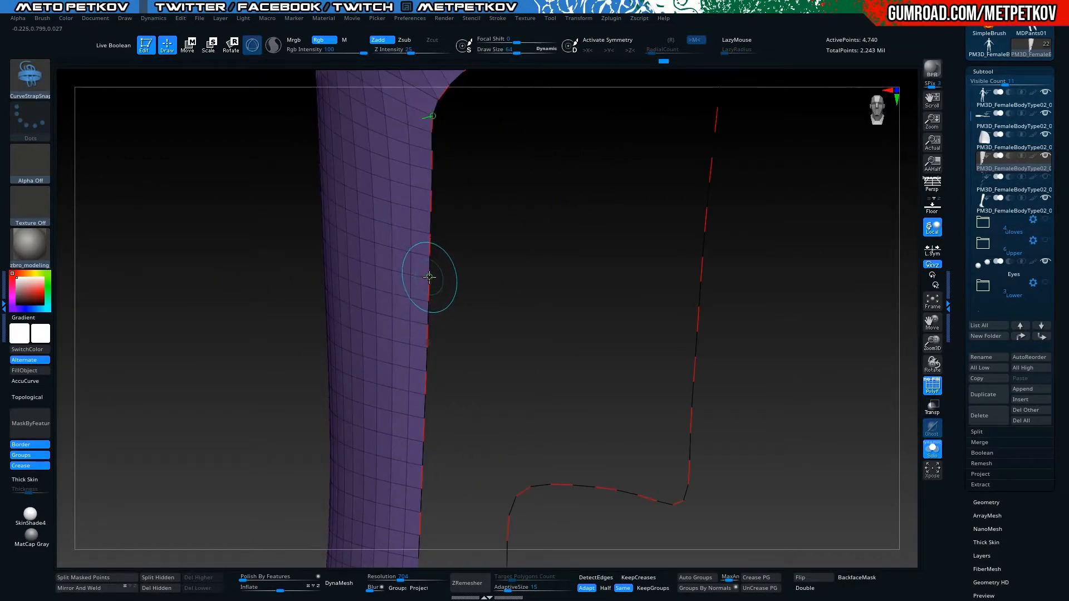
key(space)
text(1)
key(Return)
click(428, 275)
Turn off Solo and rebuild the border strap at a smaller draw size of about 1.4
mouse_move(174, 292)
alt+mouse_down()
mouse_move(89, 246)
mouse_move(150, 260)
mouse_move(161, 293)
mouse_move(37, 245)
mouse_move(153, 298)
mouse_move(238, 311)
mouse_move(293, 371)
alt+mouse_up()
key(alt+s)
drag(273, 321, 437, 360)
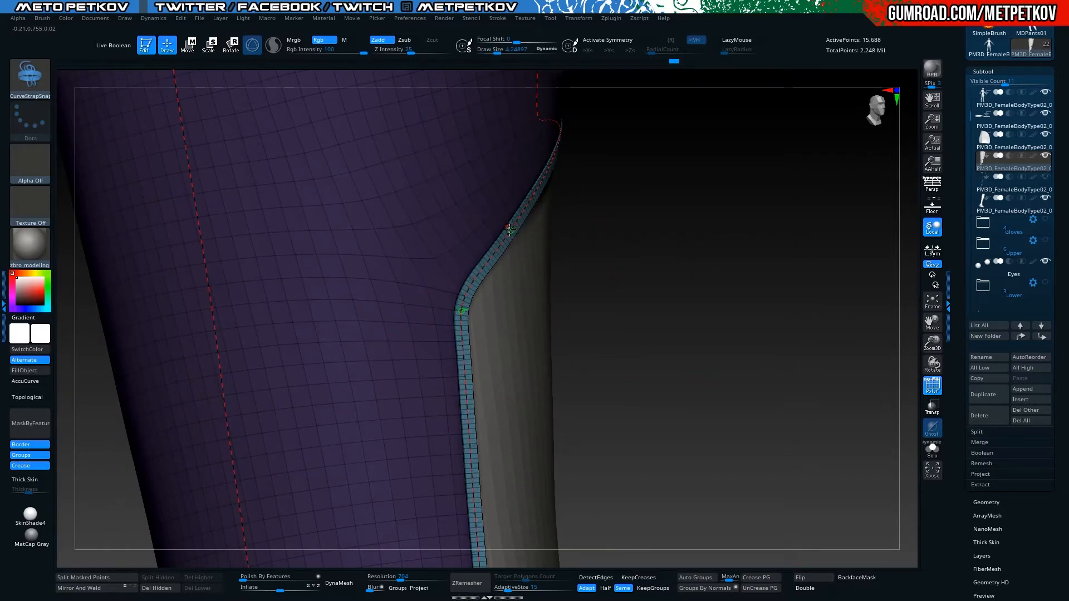
right_click(597, 237)
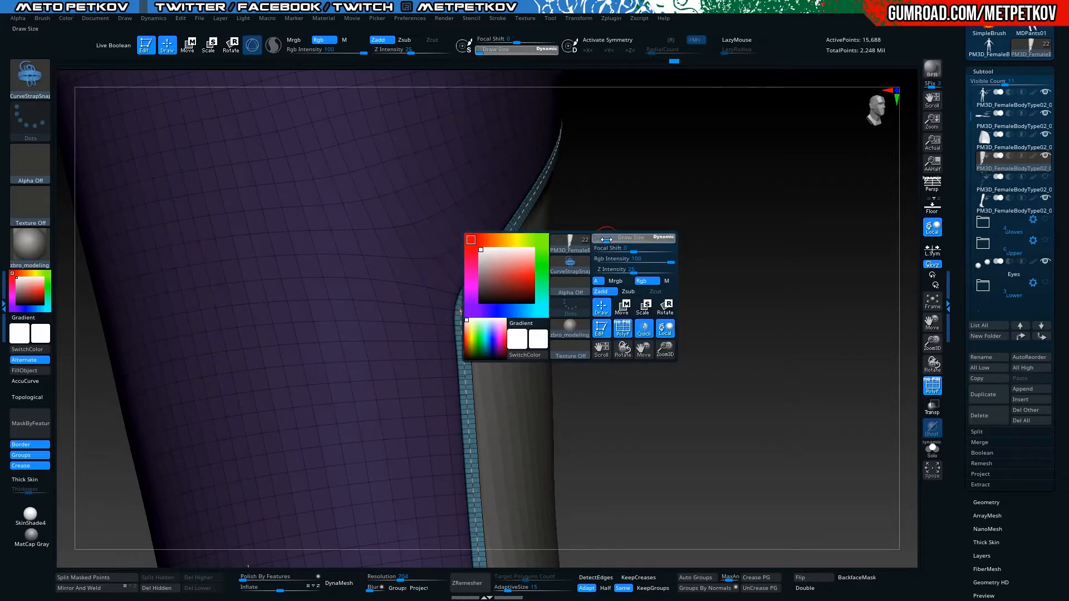
drag(606, 239, 594, 239)
right_click(510, 228)
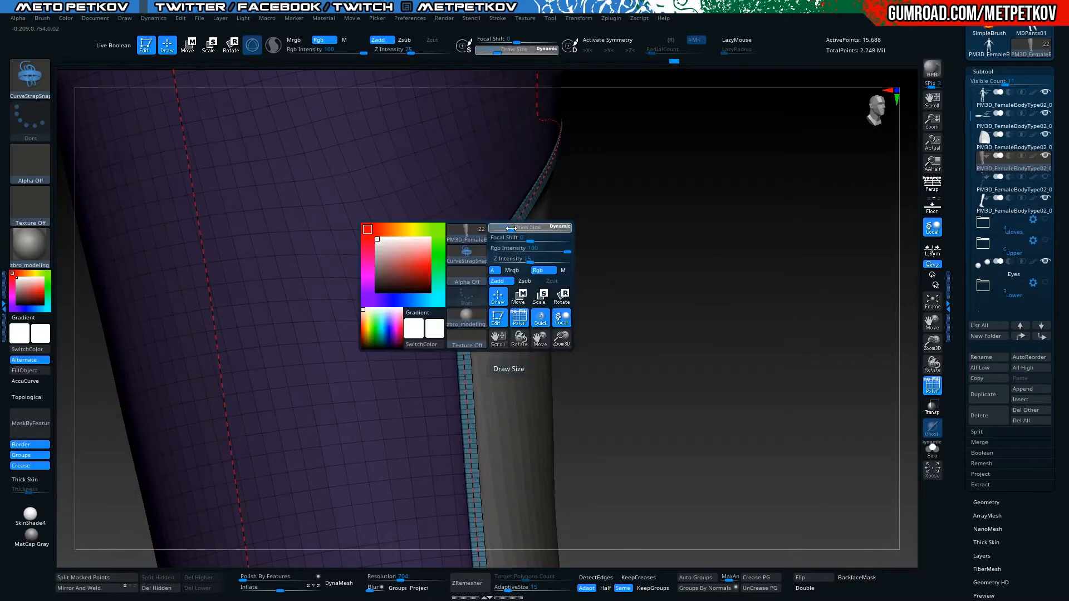
drag(518, 226, 515, 228)
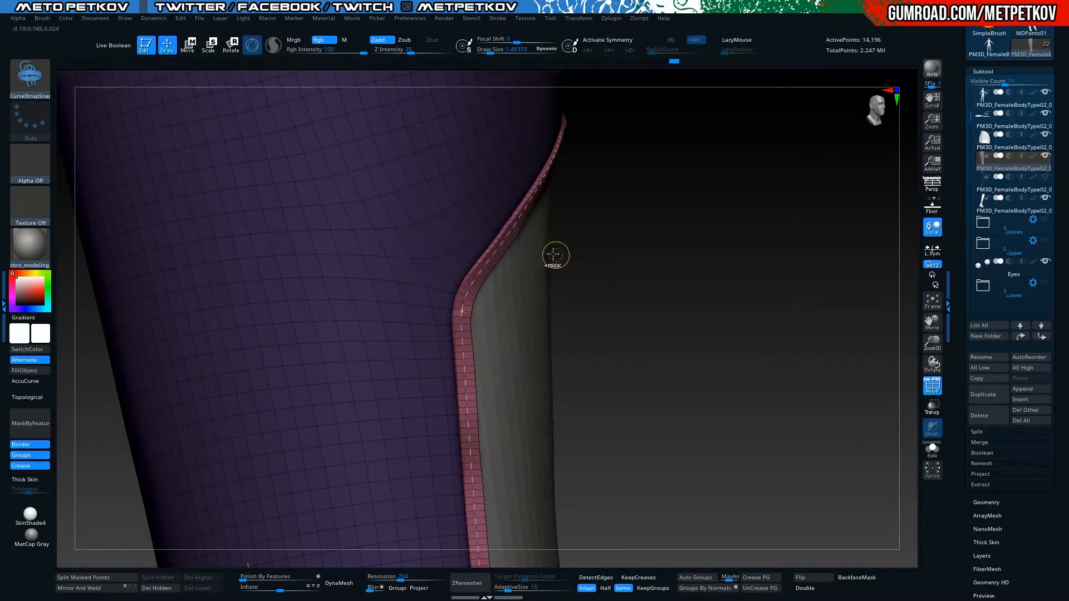
click(508, 230)
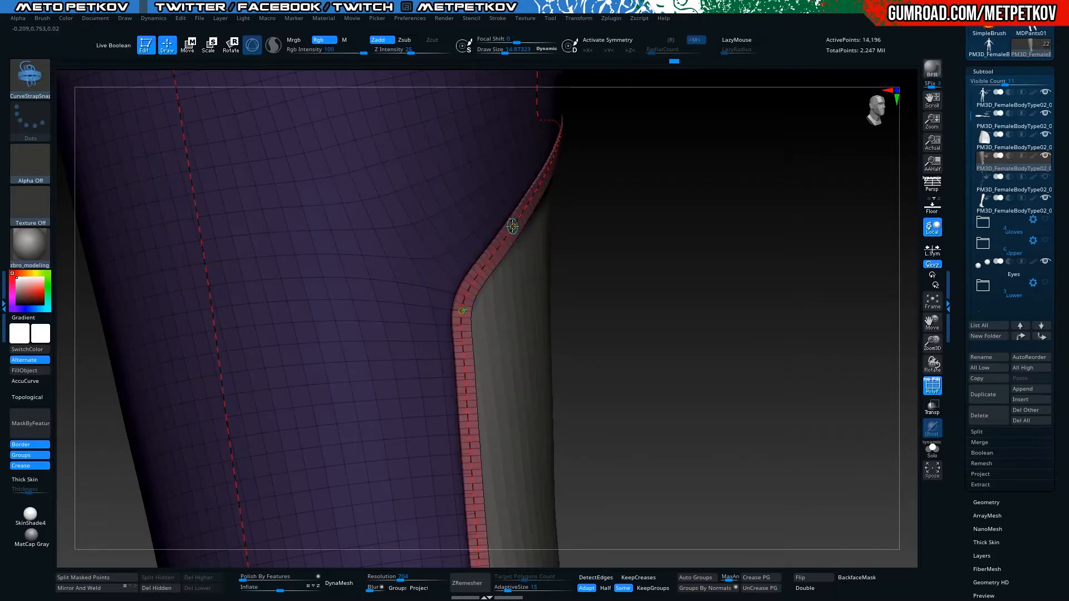
Delete the border curve from the panel and check the strap along the boot
drag(633, 256, 613, 328)
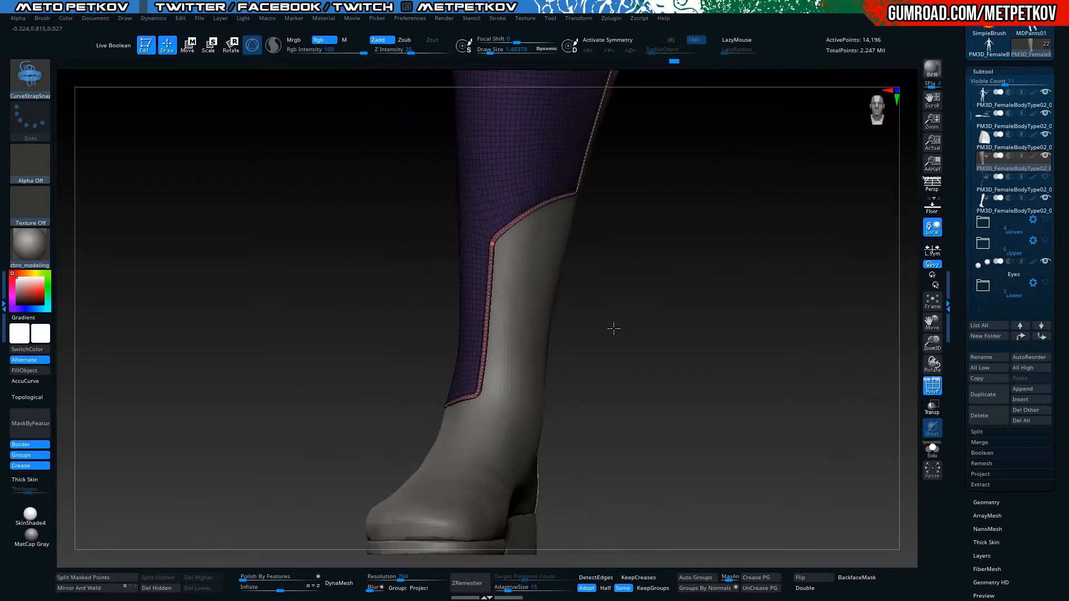
click(499, 20)
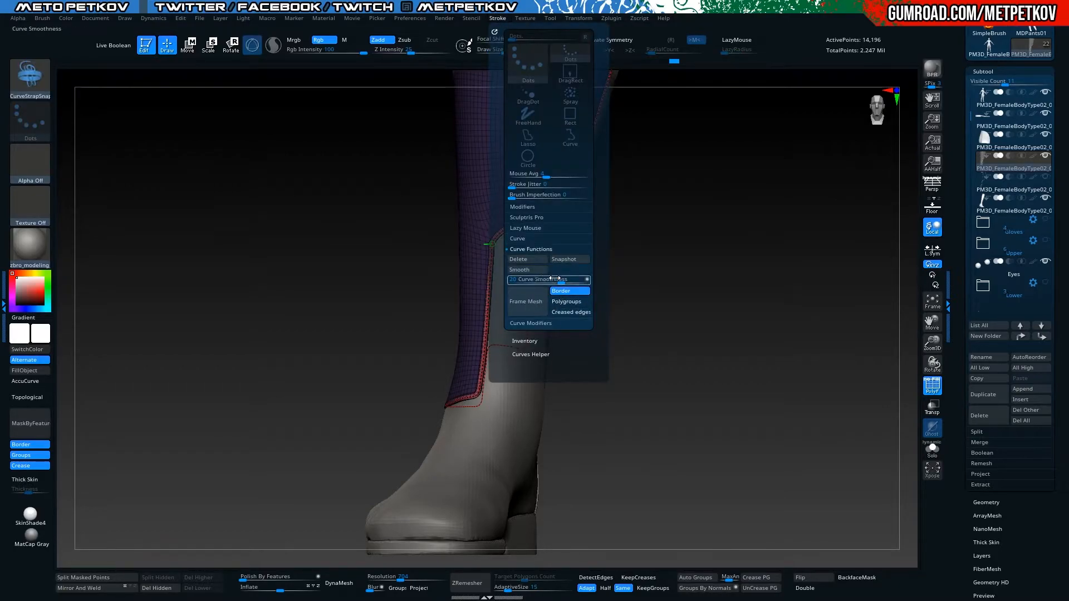
click(533, 260)
drag(676, 268, 632, 279)
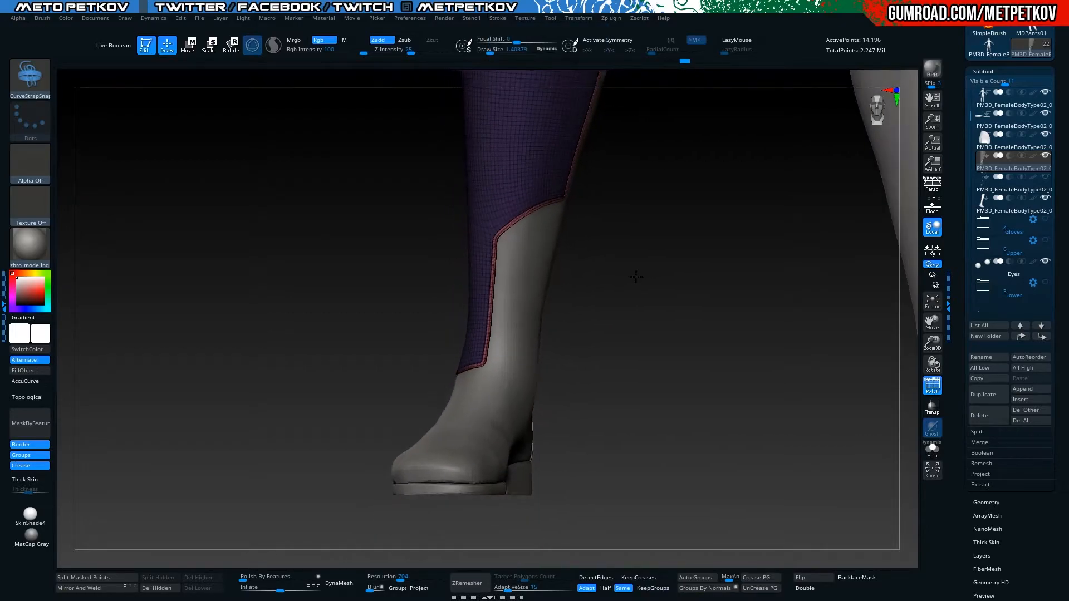
drag(677, 179, 735, 317)
drag(648, 373, 540, 374)
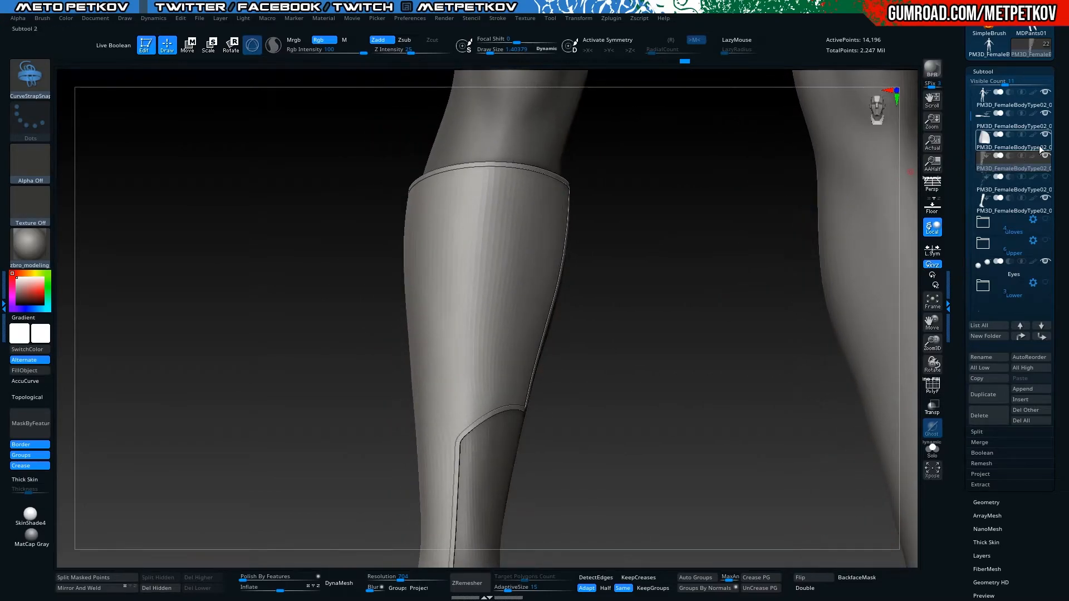
Isolate the strap by its polygroup, invert the visibility to the panel, and split the hidden strap into its own subtool
key(ctrl+shift)
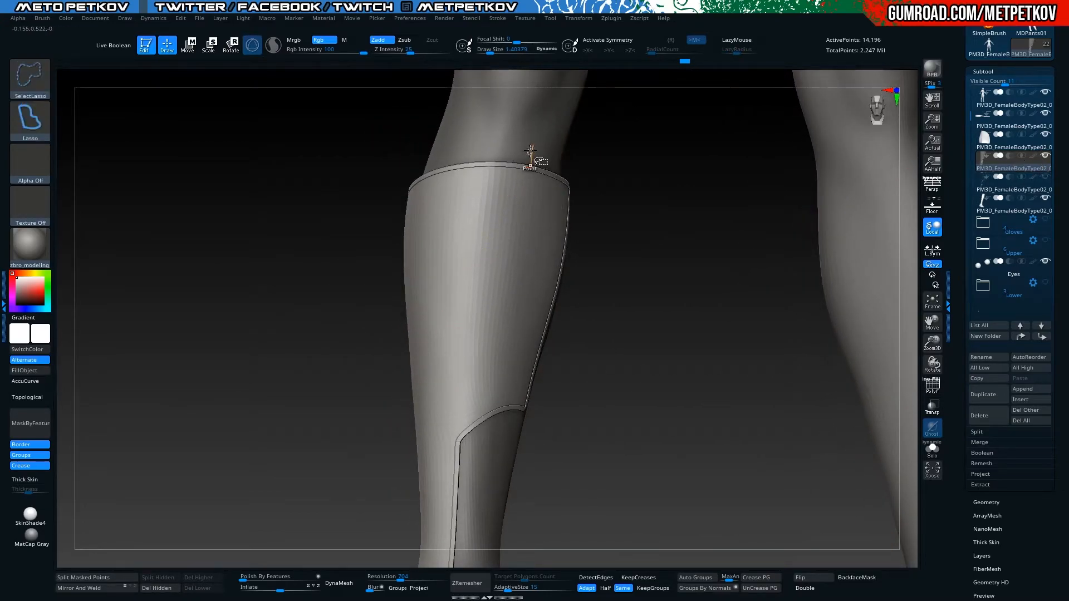
ctrl+shift+click(524, 167)
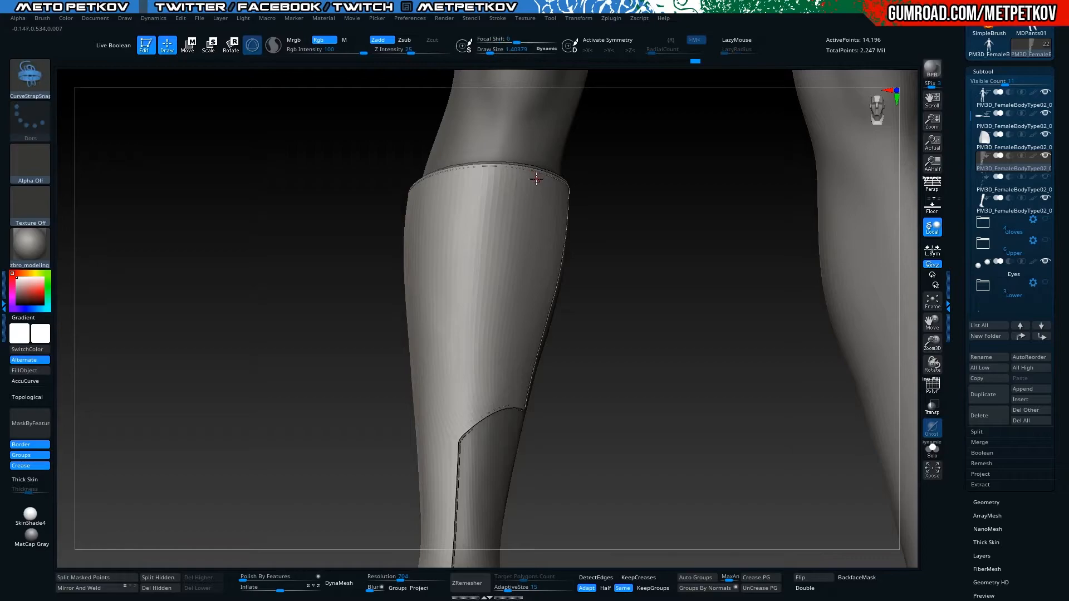
ctrl+shift+click(551, 189)
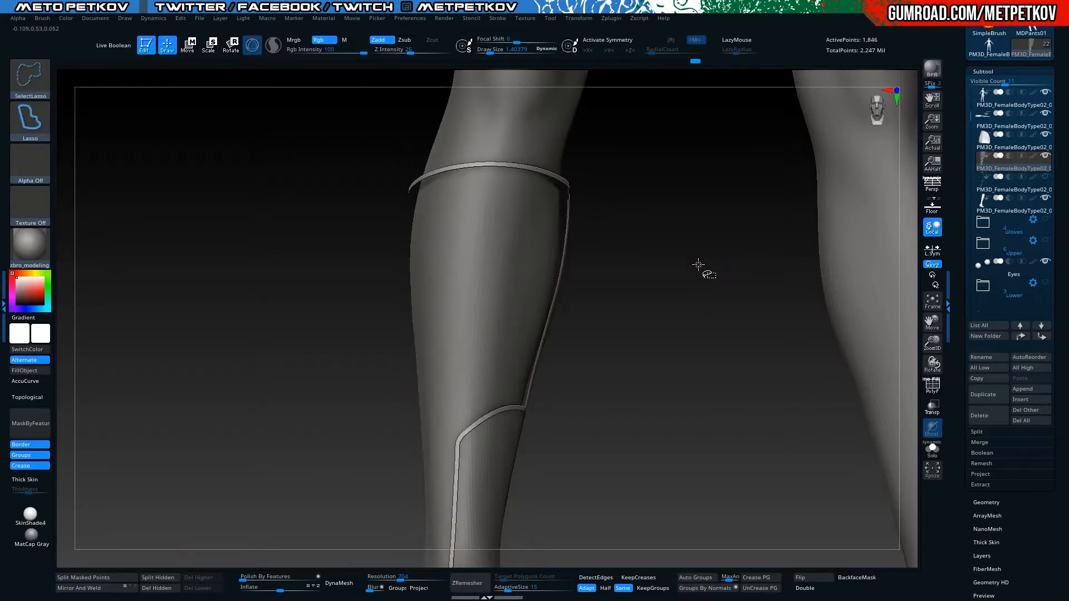
mouse_move(630, 285)
mouse_down()
mouse_move(720, 307)
mouse_move(724, 335)
mouse_move(703, 209)
mouse_move(699, 258)
mouse_move(579, 250)
mouse_up()
mouse_move(368, 282)
ctrl+right_down()
mouse_move(332, 314)
mouse_move(334, 261)
ctrl+right_up()
ctrl+shift+drag(333, 266, 334, 341)
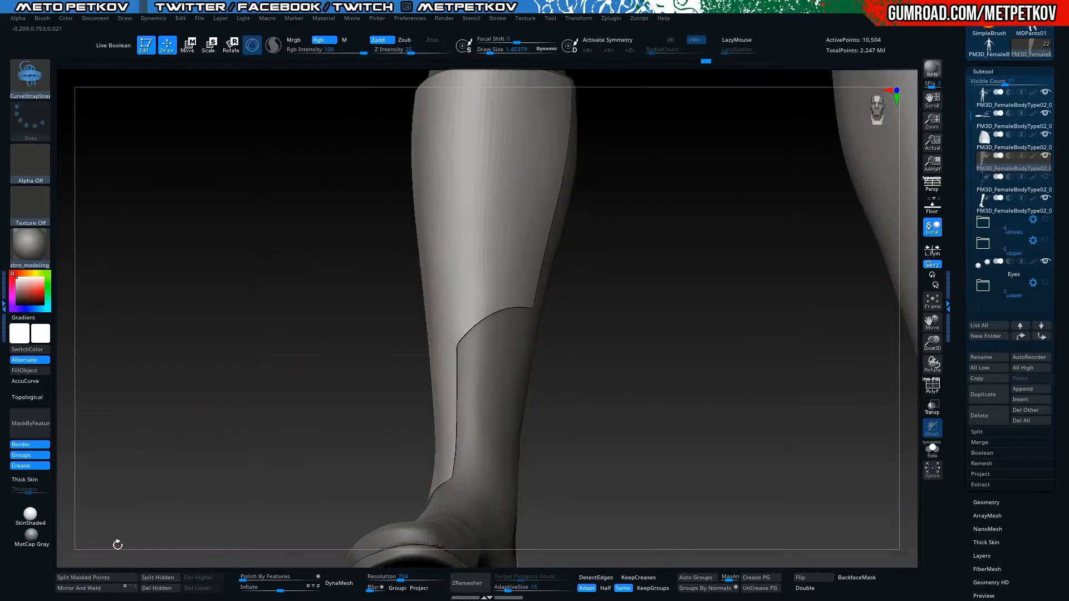
click(157, 578)
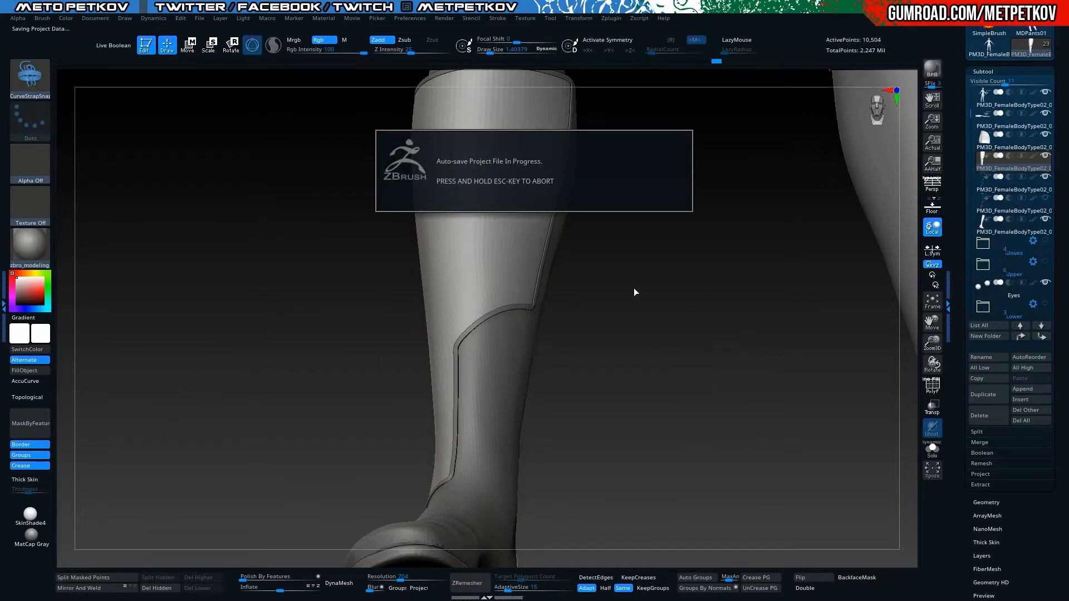
Compare the flat strap with the earlier tube piping on the boot by switching the visibility of the two subtools
right_drag(623, 275, 701, 295)
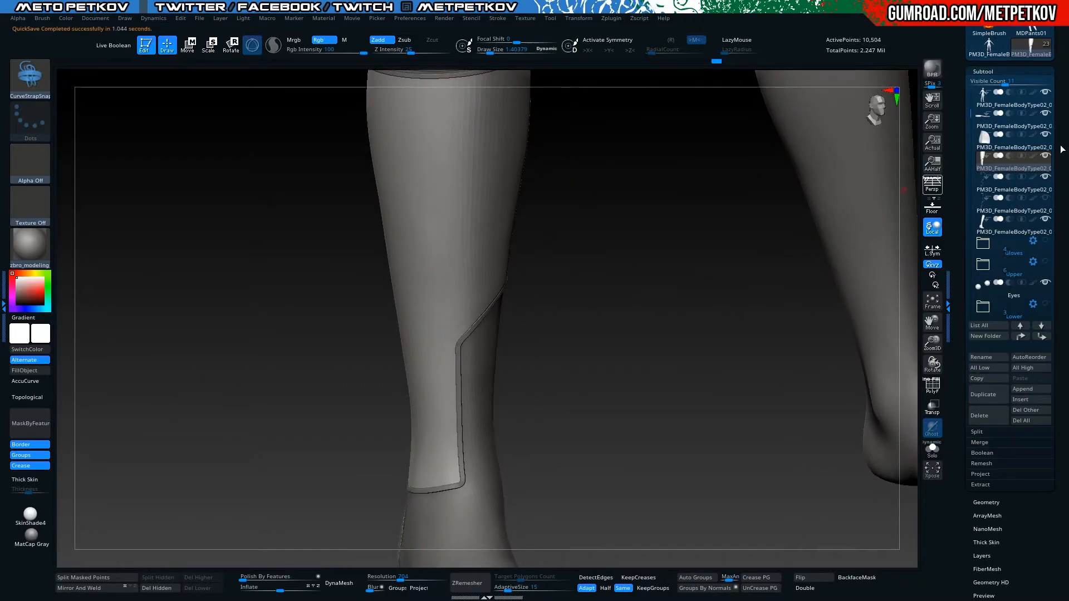
alt+drag(721, 299, 704, 415)
mouse_move(1045, 182)
click(1045, 200)
click(1045, 200)
click(1044, 178)
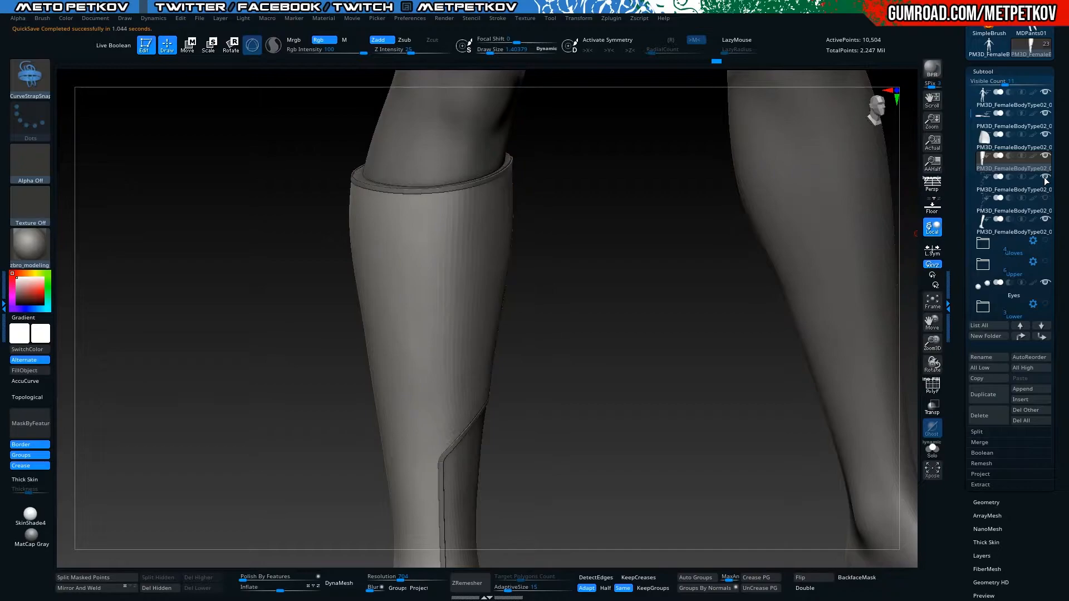
mouse_move(1045, 204)
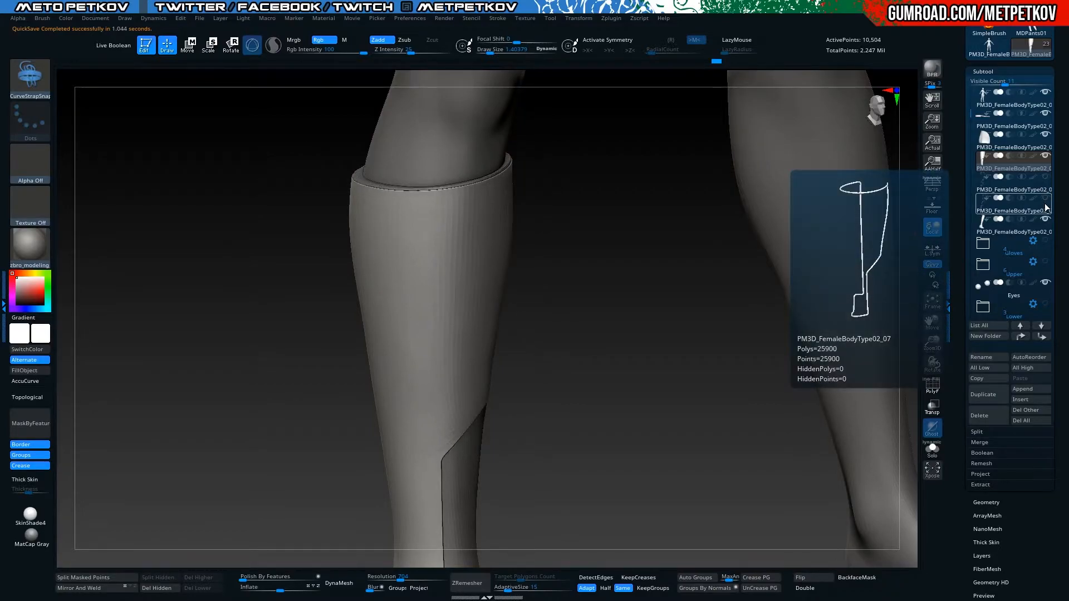
click(1045, 201)
drag(743, 376, 632, 364)
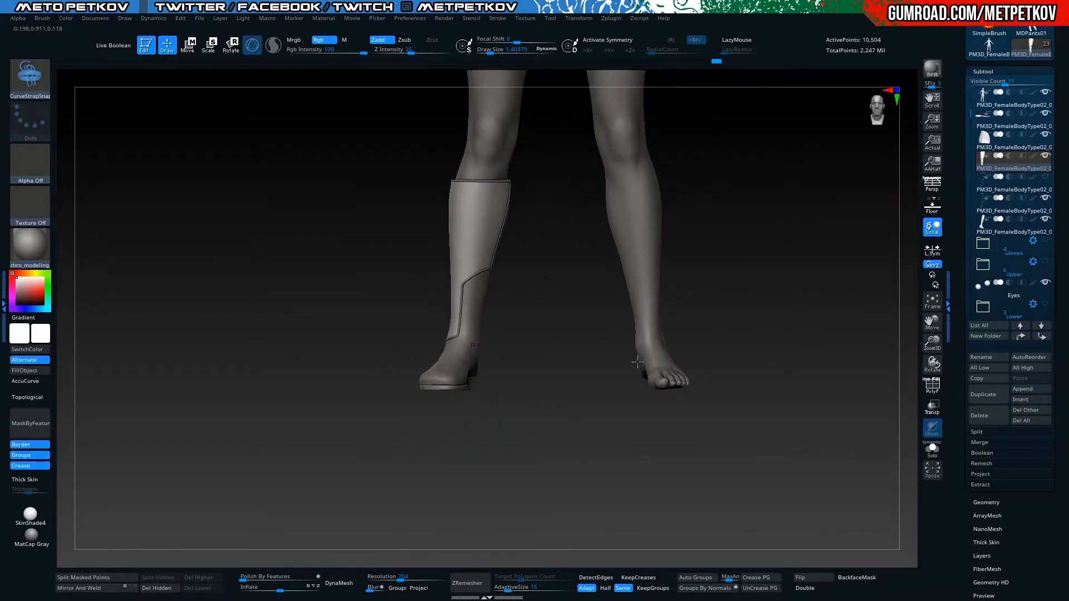
drag(86, 216, 491, 276)
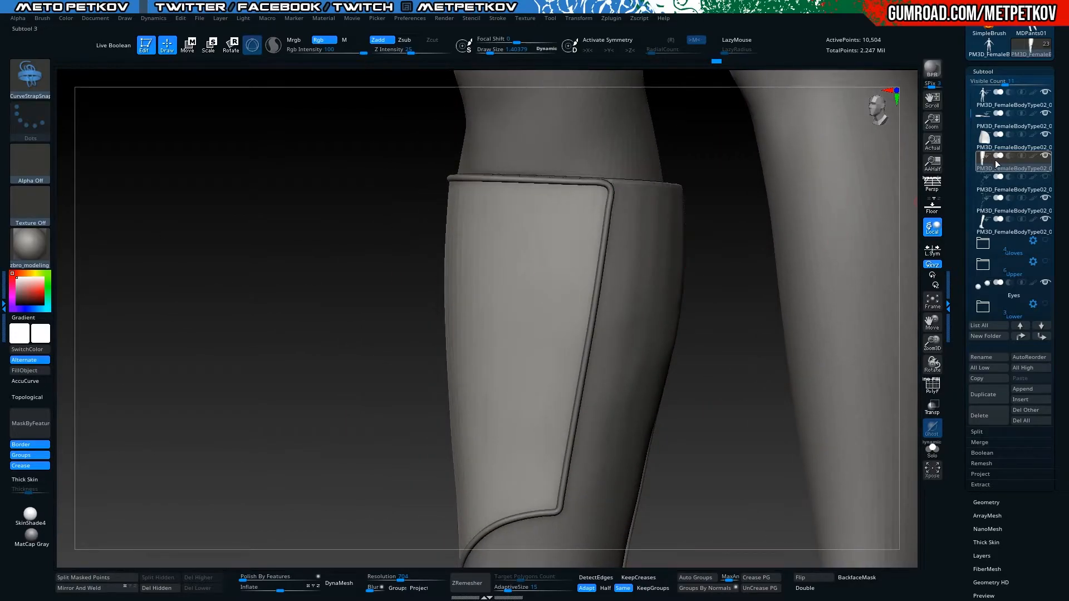
click(1046, 199)
click(1046, 177)
drag(217, 282, 258, 329)
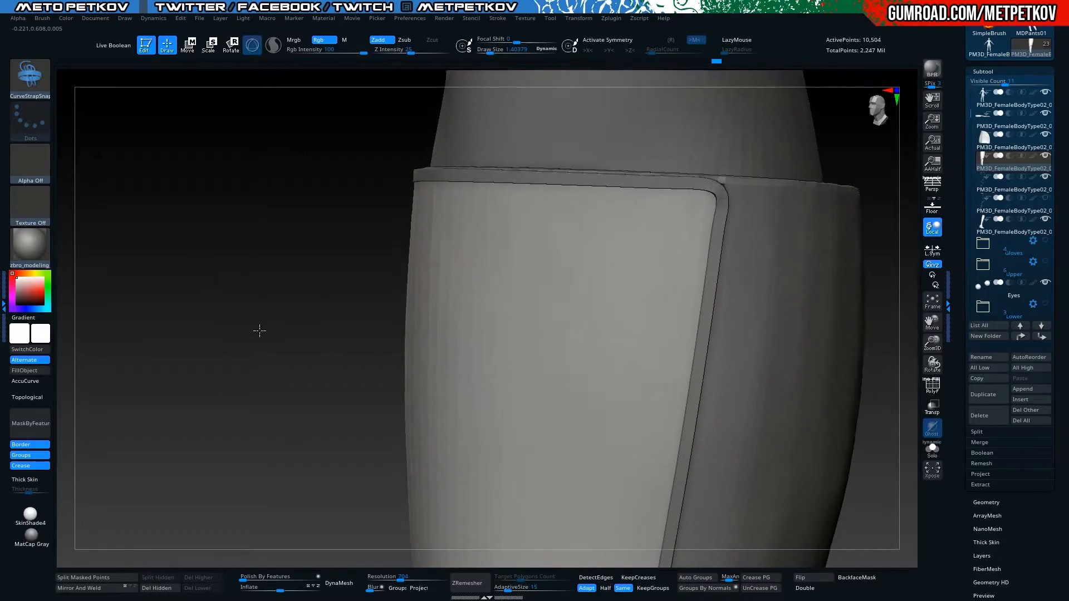
Select the strap subtool with its wireframe shown and adjust the strap's size using ZModeler's QMesh Polygroup All
key(shift+f)
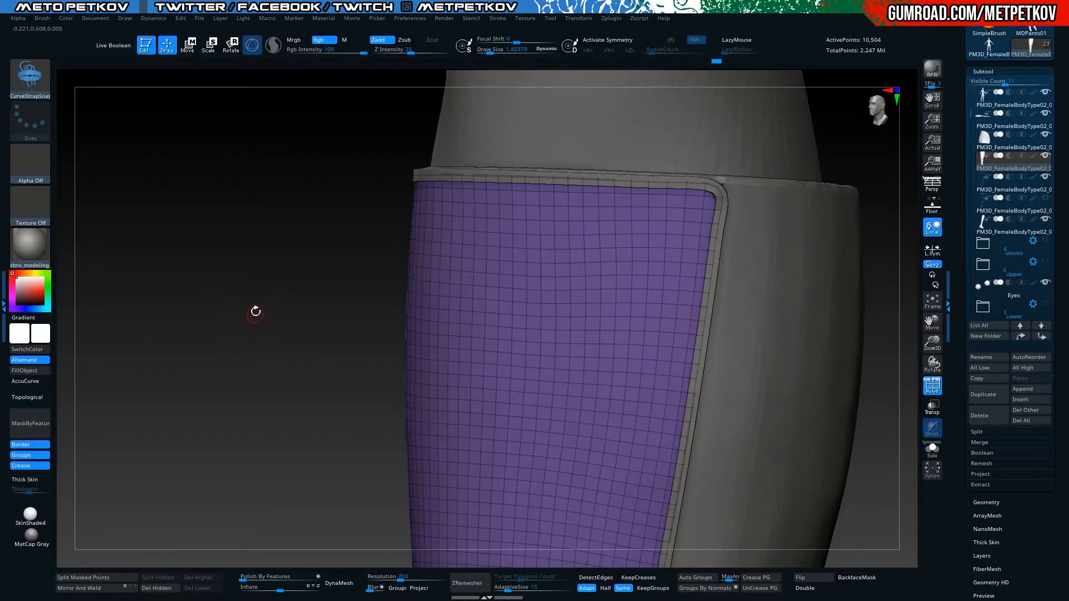
alt+click(483, 171)
drag(334, 219, 460, 300)
mouse_move(696, 280)
alt+mouse_down()
mouse_move(745, 357)
mouse_move(746, 293)
alt+mouse_up()
key(b)
key(z)
key(m)
mouse_move(802, 350)
mouse_down()
mouse_move(783, 341)
mouse_move(724, 212)
mouse_up()
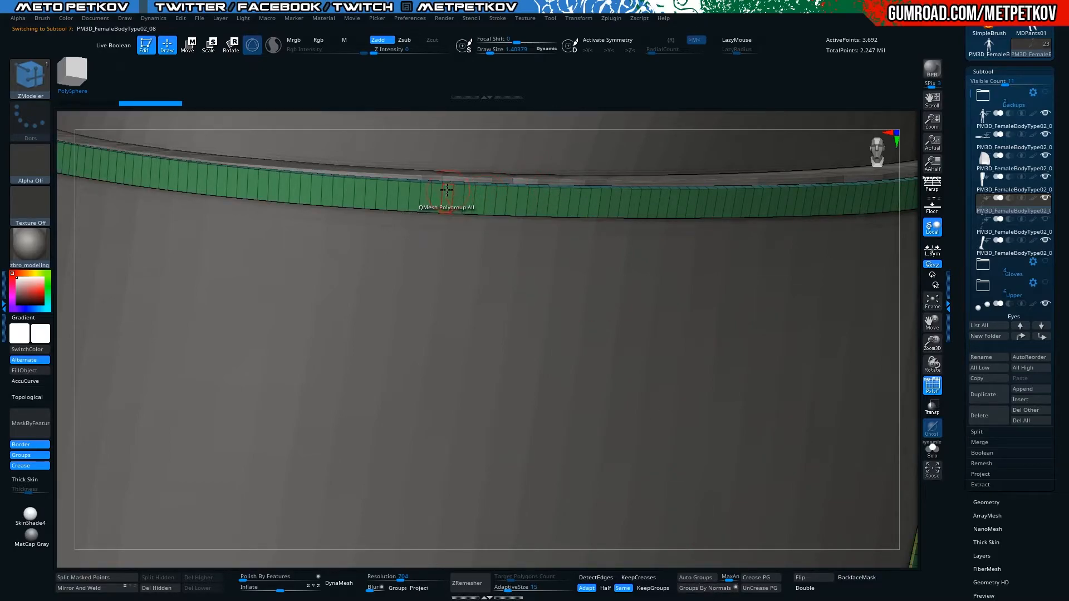
right_drag(641, 292, 673, 252)
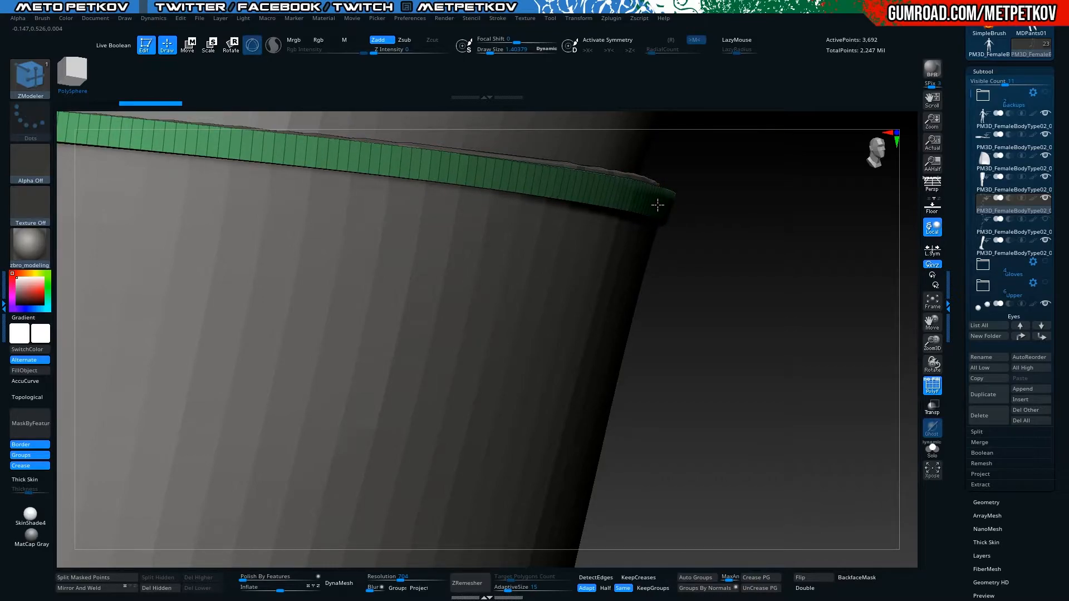
mouse_move(657, 206)
right_down()
mouse_move(715, 272)
mouse_move(702, 236)
mouse_move(654, 217)
right_up()
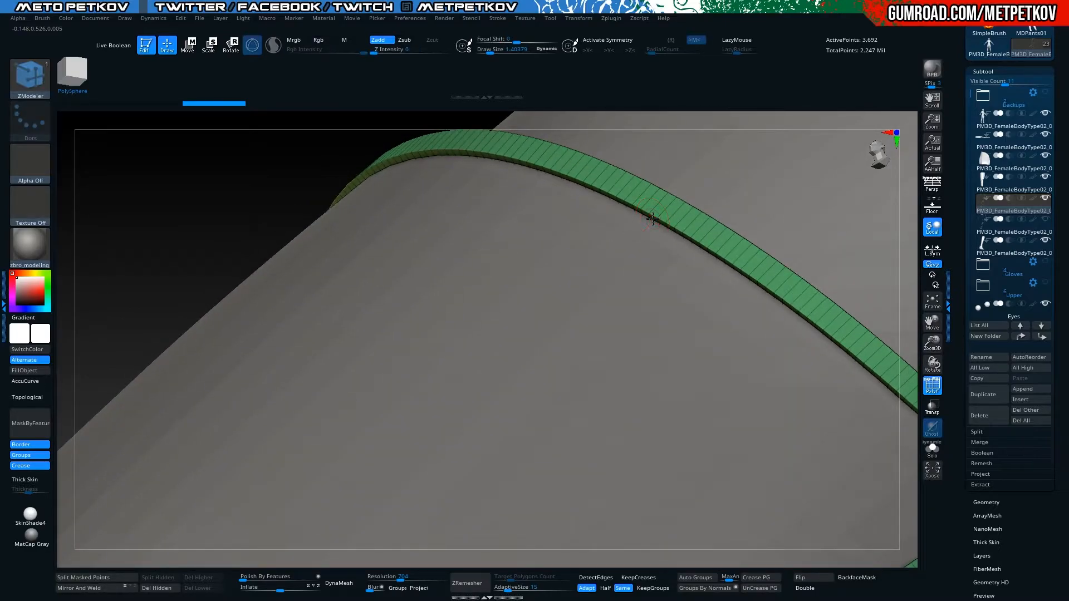
drag(652, 219, 645, 226)
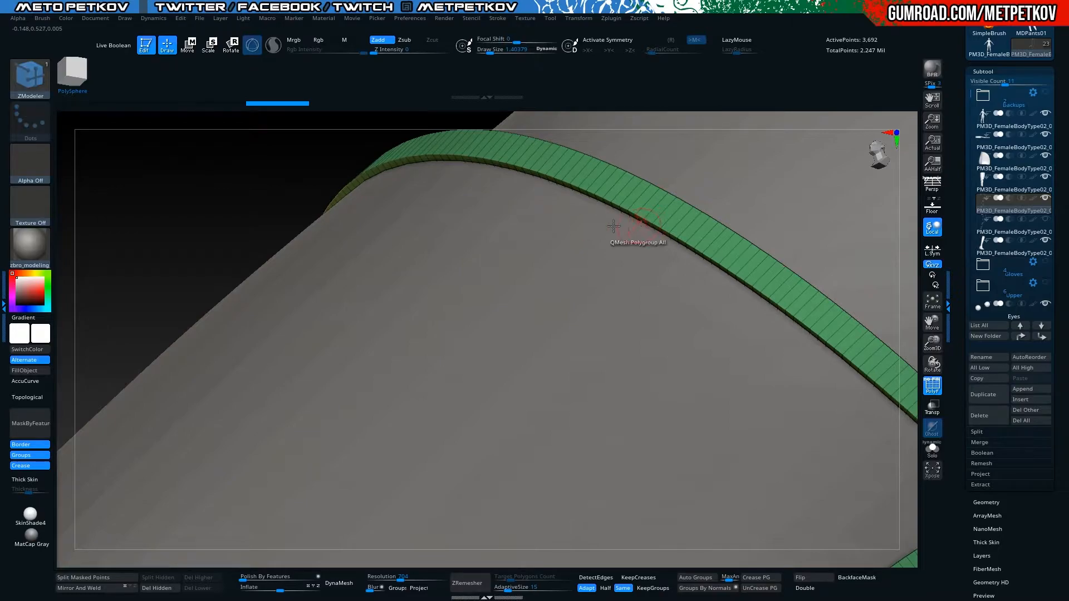
ctrl+right_drag(175, 243, 427, 318)
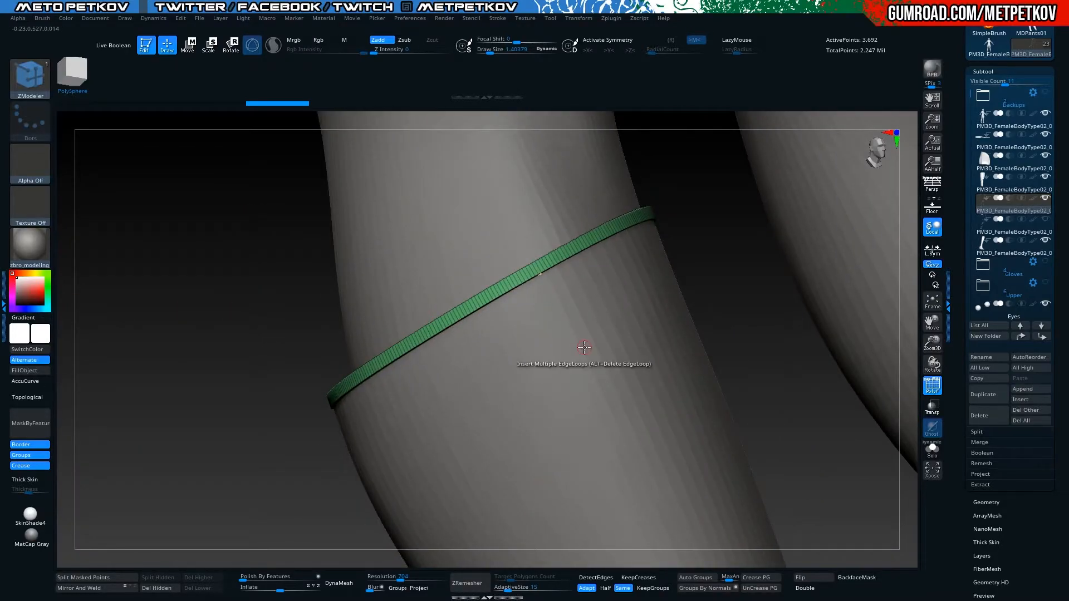
Select the purple panel subtool, show its wireframe, and examine the strap around the ankle notch and upper boot edge
right_drag(130, 207, 215, 222)
right_drag(283, 273, 382, 270)
alt+click(411, 354)
right_drag(286, 369, 345, 340)
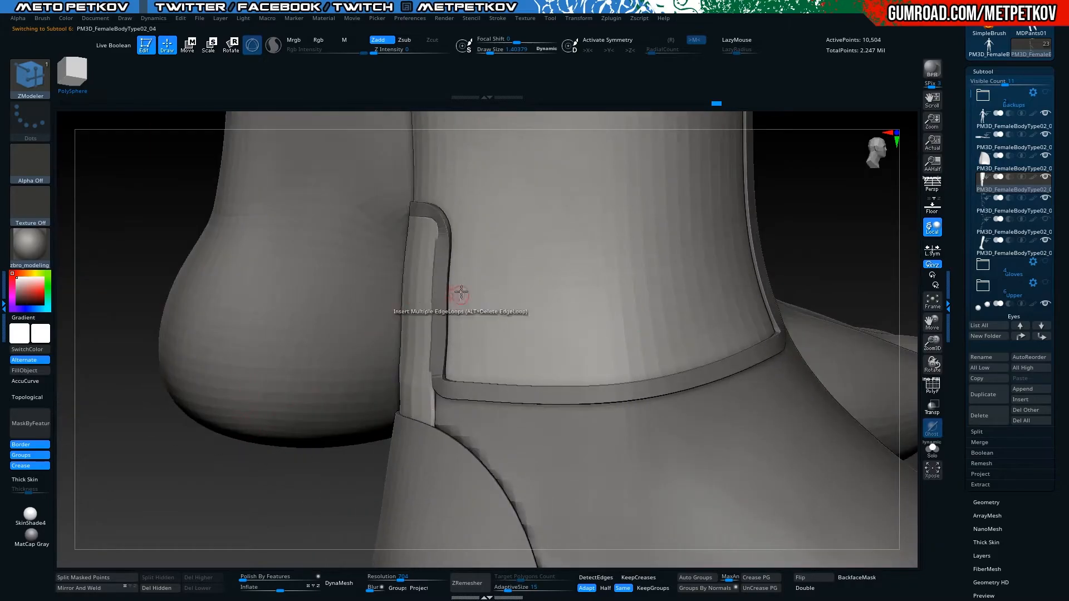
right_drag(269, 476, 295, 494)
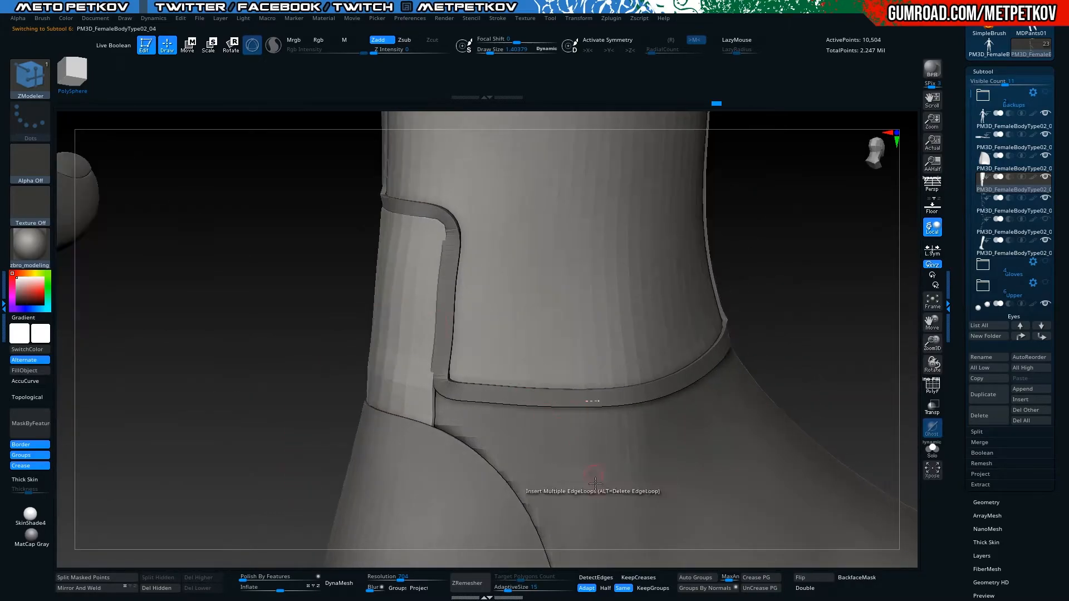
key(shift+f)
right_drag(218, 394, 311, 339)
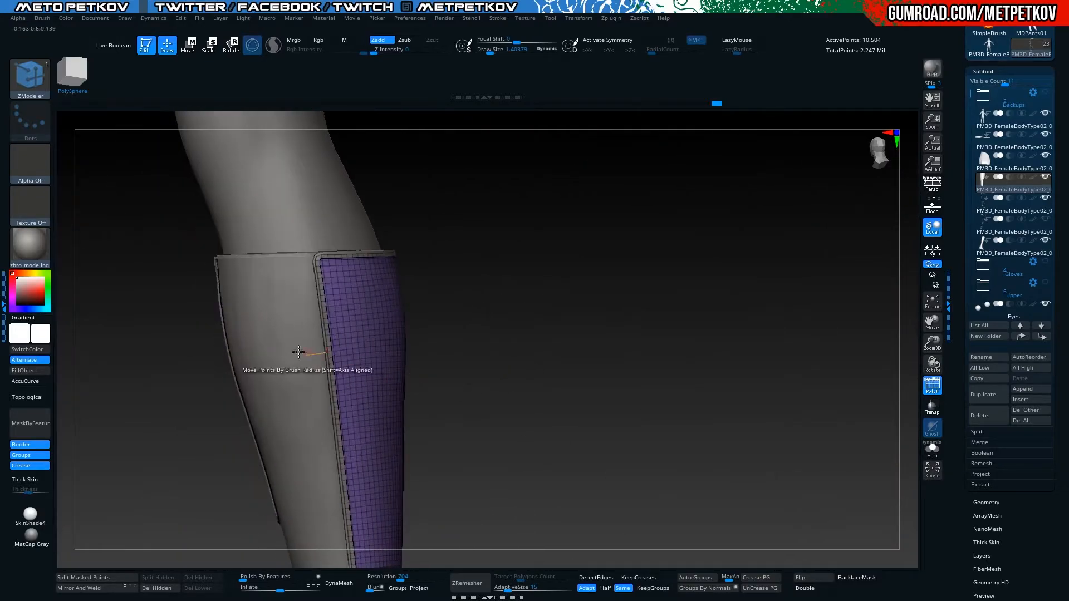
Check the purple panel's fit around the calf and hide the body subtool, keeping the boot parts shown
right_drag(236, 365, 239, 323)
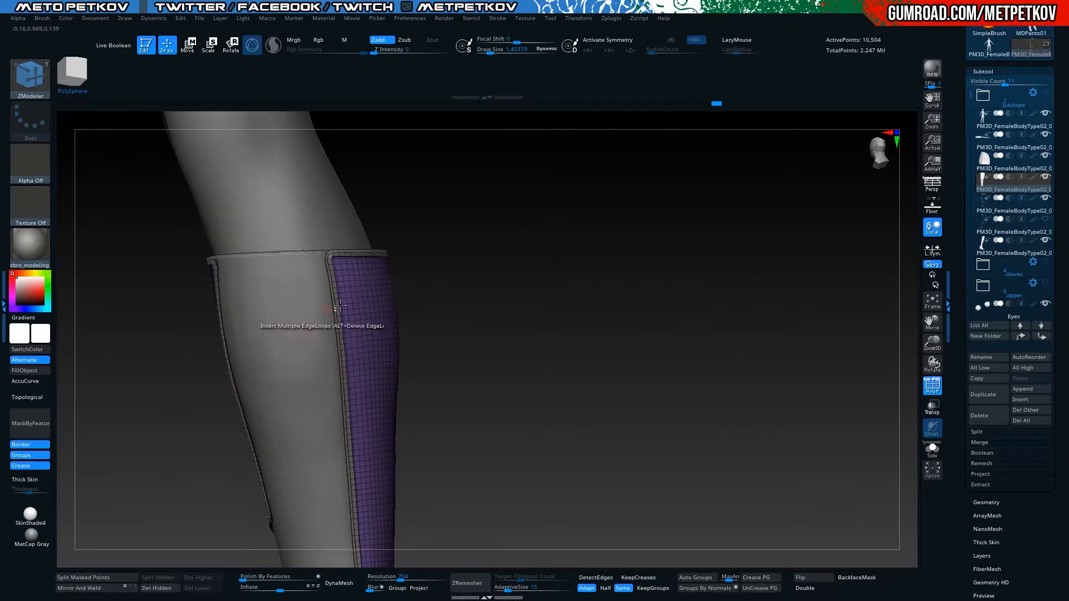
right_drag(491, 377, 145, 333)
key(alt+s)
key(alt+s)
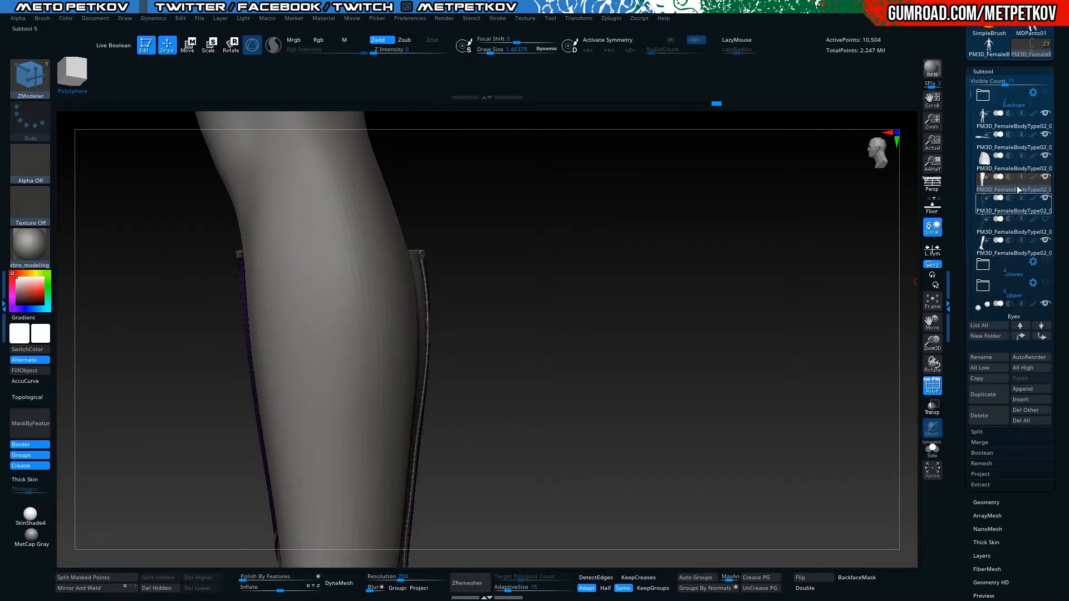
click(1044, 116)
alt+right_drag(720, 353, 740, 251)
mouse_move(622, 339)
right_down()
mouse_move(609, 350)
mouse_move(620, 338)
right_up()
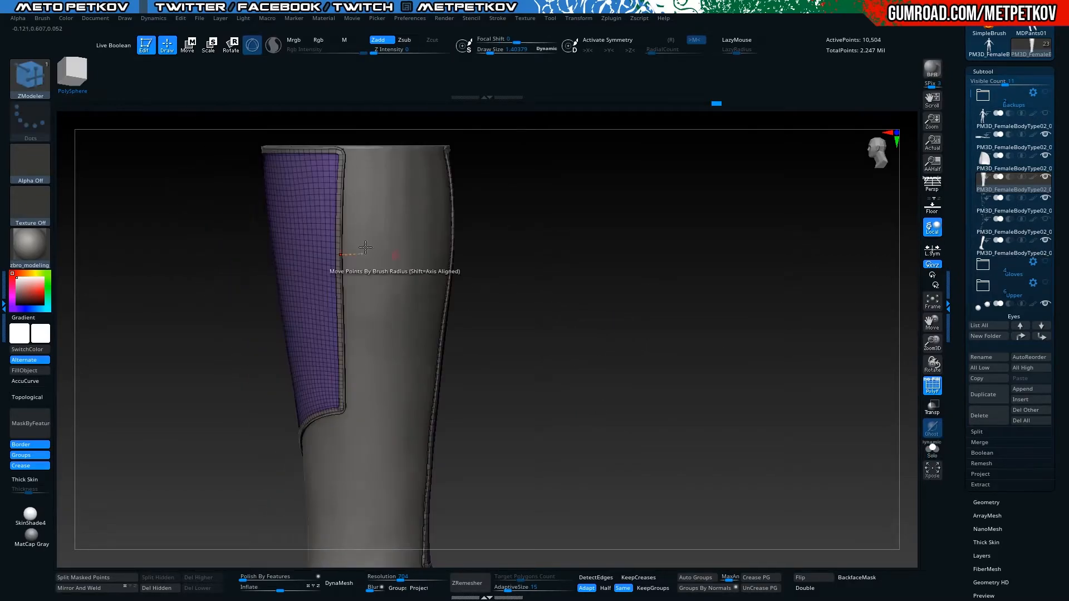
Switch to the CurveStrapSnap brush and set its Draw Size to 8.93206
click(24, 75)
click(132, 178)
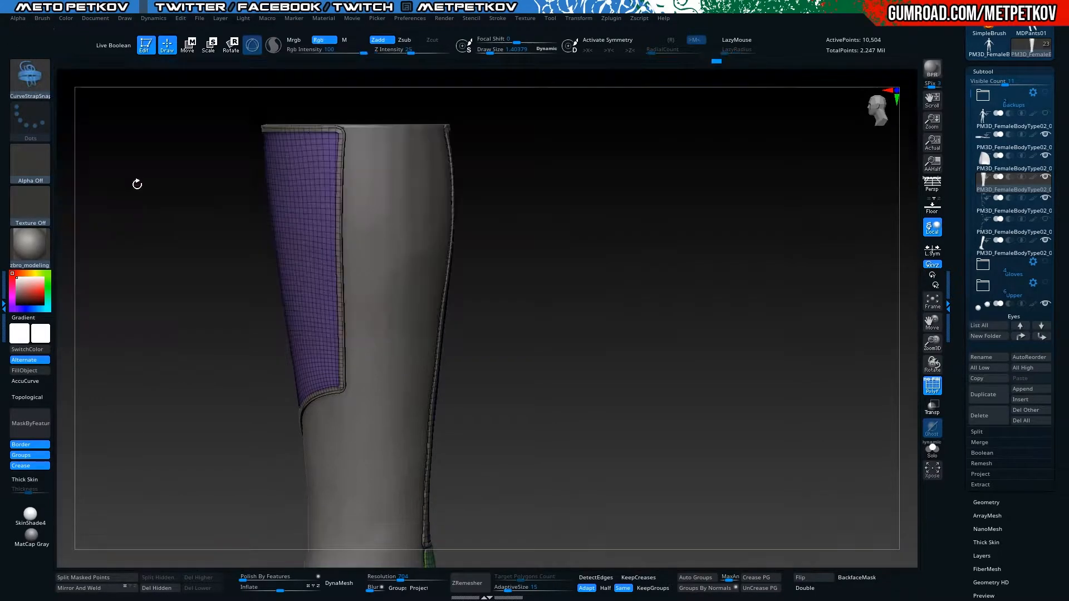
key(space)
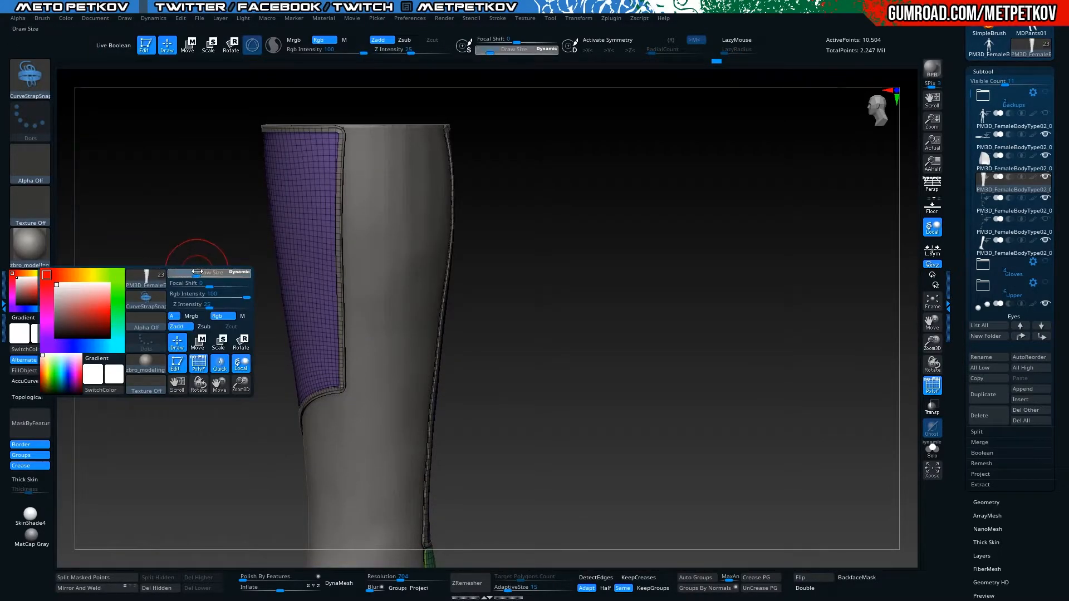
mouse_move(198, 271)
mouse_down()
mouse_move(173, 272)
mouse_move(429, 288)
mouse_move(384, 284)
mouse_move(364, 319)
mouse_move(317, 277)
mouse_move(249, 282)
mouse_move(267, 268)
mouse_up()
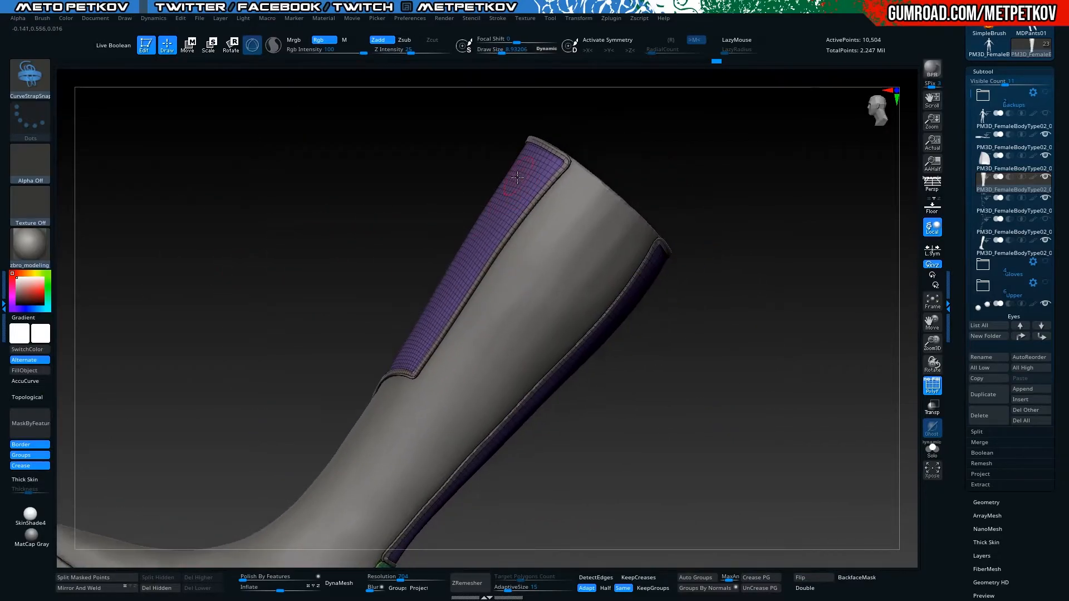
Try a curve strap around the upper calf, compare it with the body shown, and undo the strap
drag(542, 195, 672, 293)
drag(688, 375, 616, 345)
drag(359, 274, 383, 248)
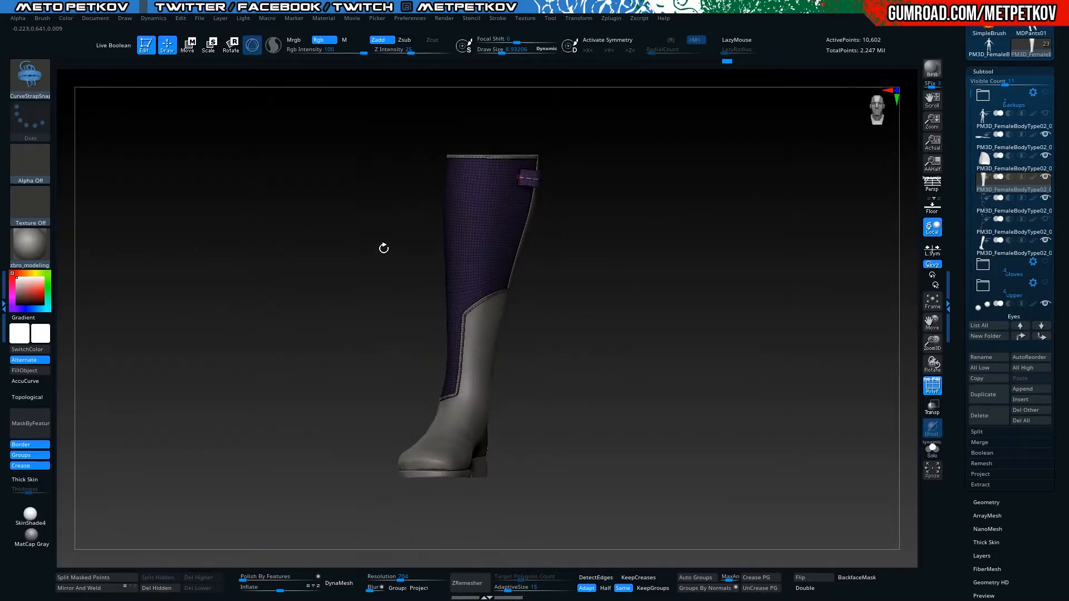
click(1046, 112)
drag(706, 310, 535, 372)
key(ctrl+z)
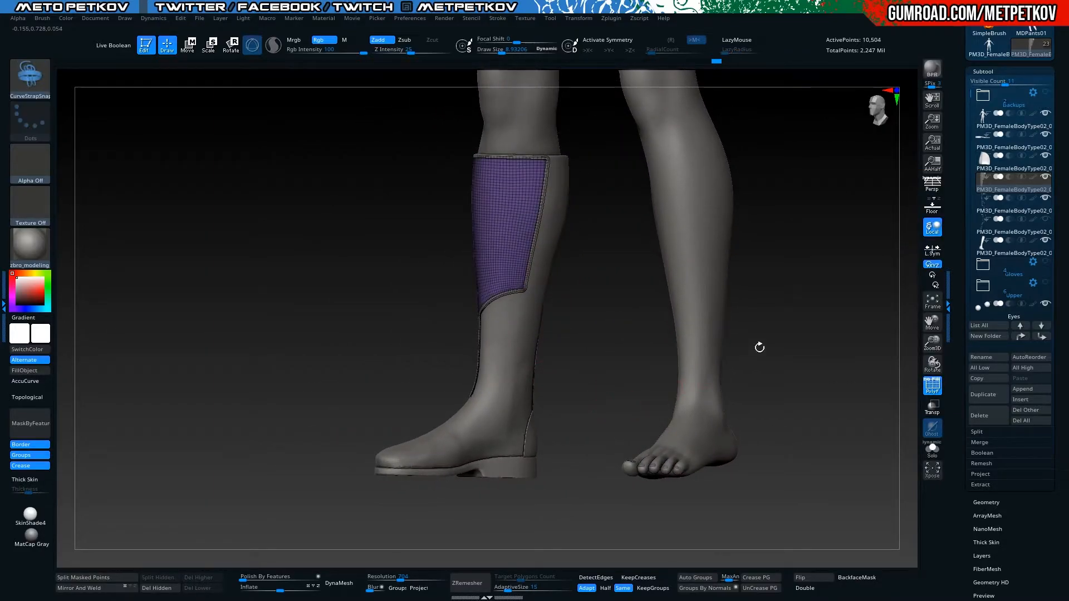
Hide the body and wireframe, try another curve strap across the upper boot, and undo the attempt
click(1046, 113)
mouse_move(773, 289)
mouse_down()
mouse_move(727, 299)
mouse_move(749, 342)
mouse_move(453, 273)
mouse_move(567, 302)
mouse_up()
drag(538, 234, 601, 258)
mouse_move(514, 171)
right_down()
mouse_move(568, 196)
mouse_move(521, 176)
right_up()
drag(618, 214, 619, 214)
right_drag(619, 213, 352, 237)
key(shift+f)
right_drag(683, 198, 176, 260)
key(ctrl+z)
key(ctrl+z)
key(ctrl+z)
Try two curve straps around the boot shaft, one at mid-calf and one near the upper edge, and undo both
right_drag(510, 296, 362, 301)
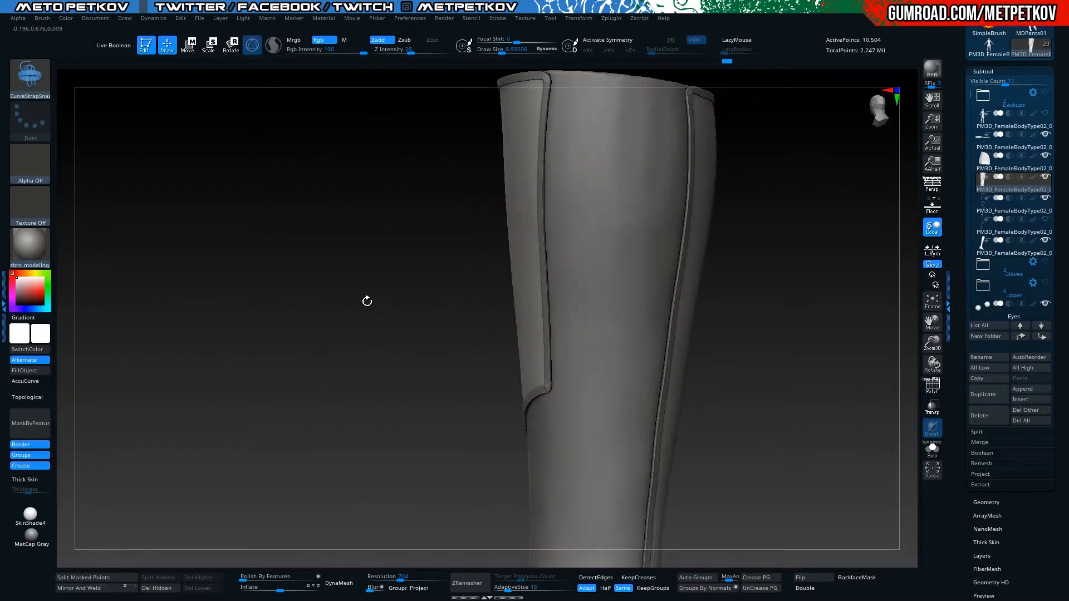
drag(719, 309, 720, 310)
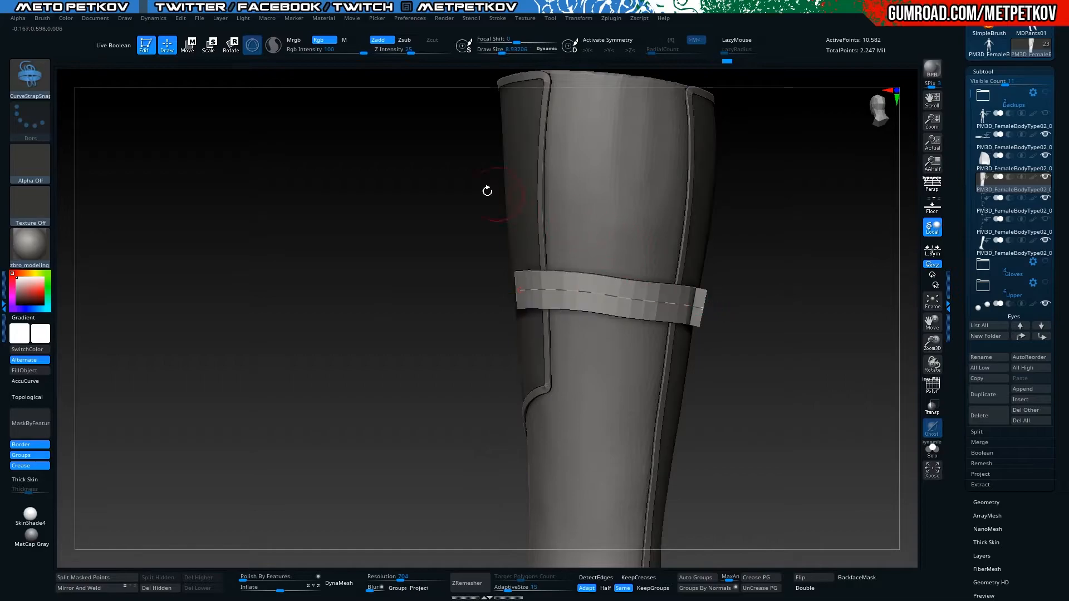
right_drag(501, 191, 471, 206)
drag(681, 210, 683, 211)
ctrl+right_drag(799, 340, 260, 242)
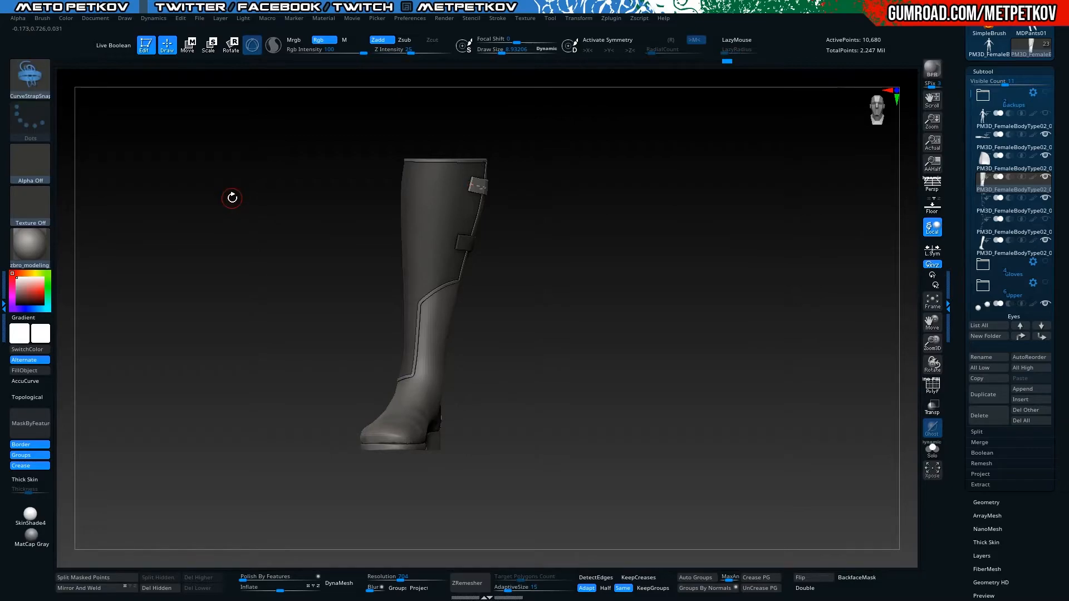
right_drag(288, 194, 243, 229)
mouse_move(242, 230)
ctrl+right_down()
mouse_move(255, 341)
mouse_move(272, 344)
ctrl+right_up()
key(ctrl+z)
key(ctrl+z)
Make the main boot subtool active as the surface for drawing straps
alt+click(520, 265)
right_drag(262, 396, 317, 261)
key(alt+shift+s)
key(alt+shift+s)
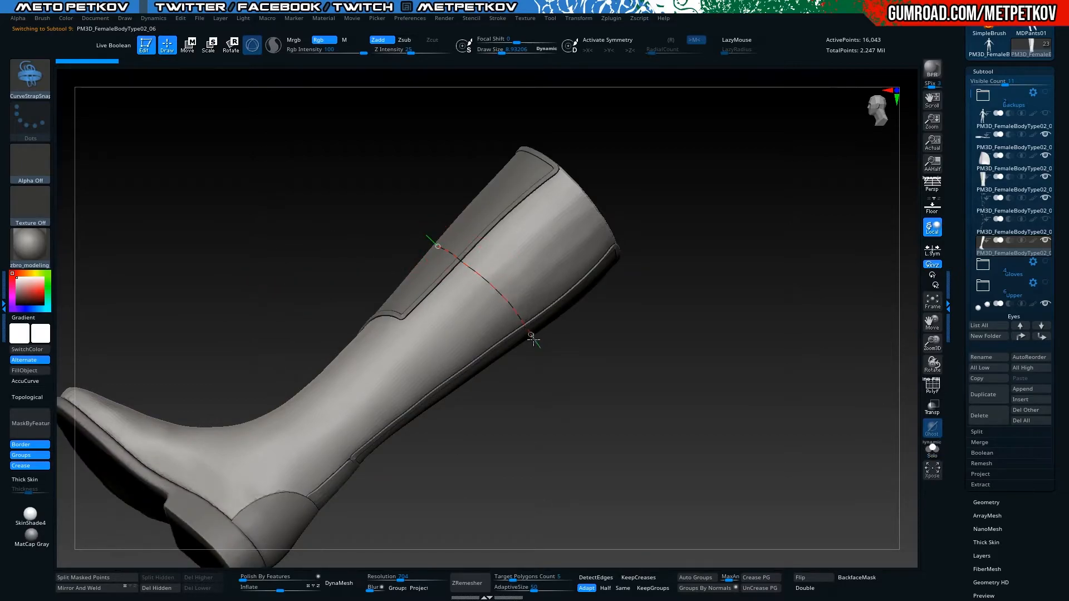
Try a curve strap around the middle of the boot's calf and undo it
drag(533, 338, 535, 340)
right_drag(592, 406, 565, 401)
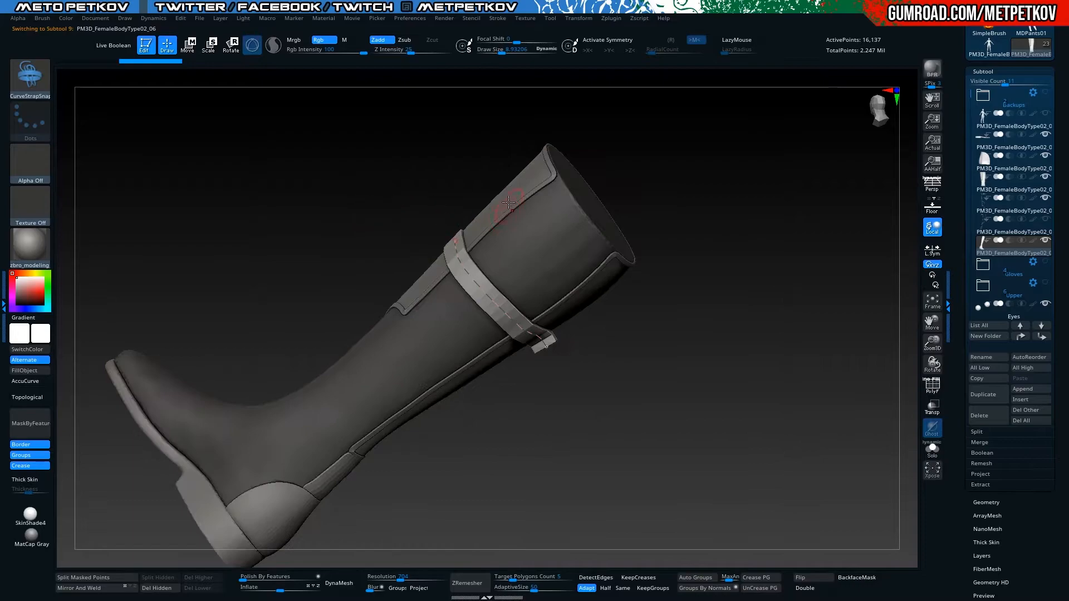
key(ctrl+z)
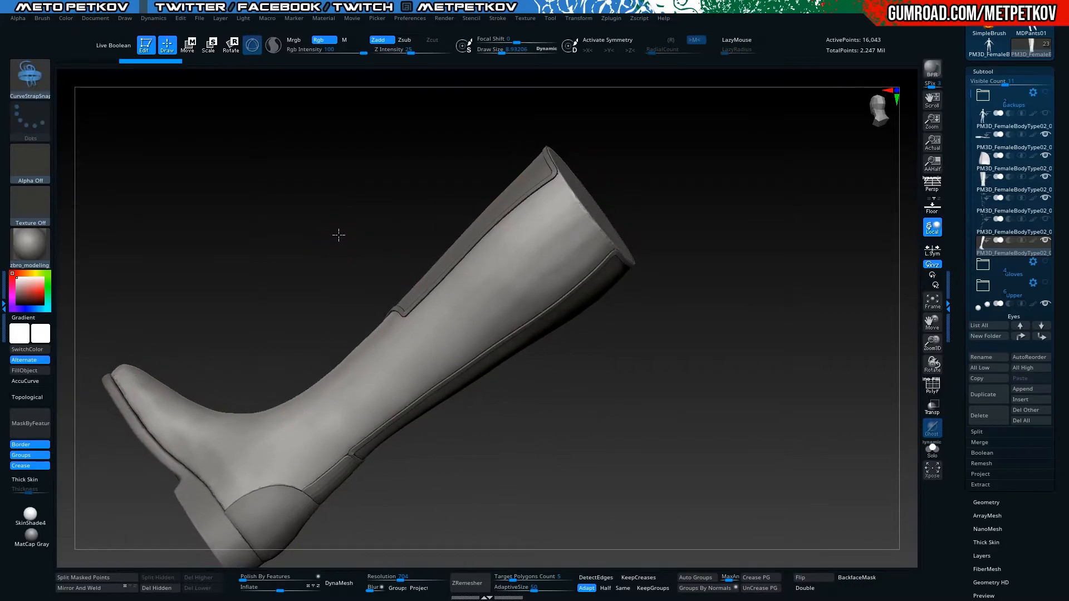
Draw two curve straps around the boot shaft, one above the front panel's lower corner and one near the upper edge
right_drag(354, 249, 393, 272)
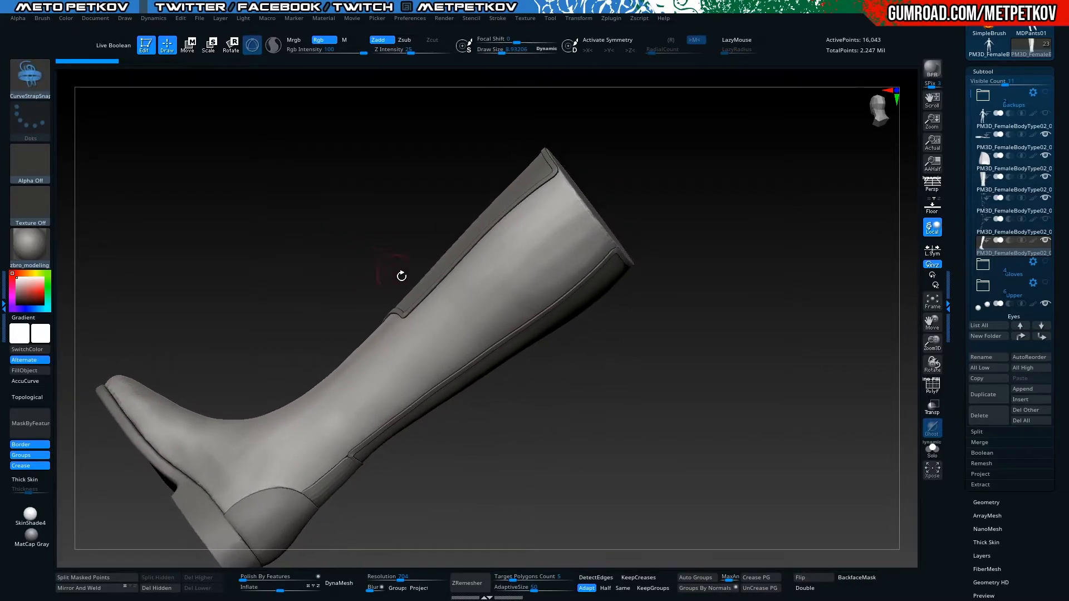
drag(424, 298, 416, 283)
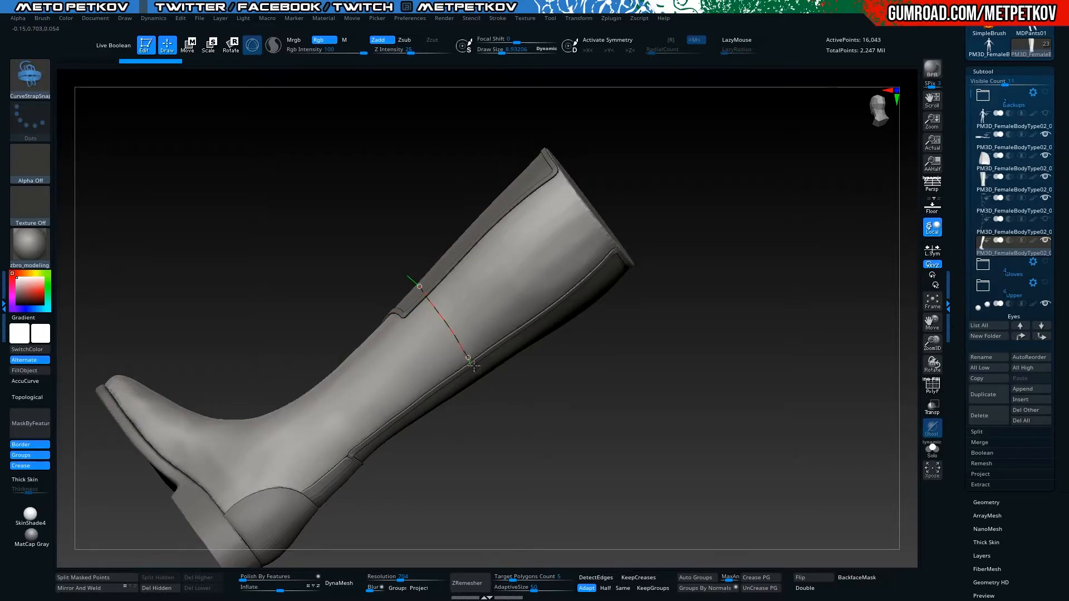
drag(473, 363, 486, 381)
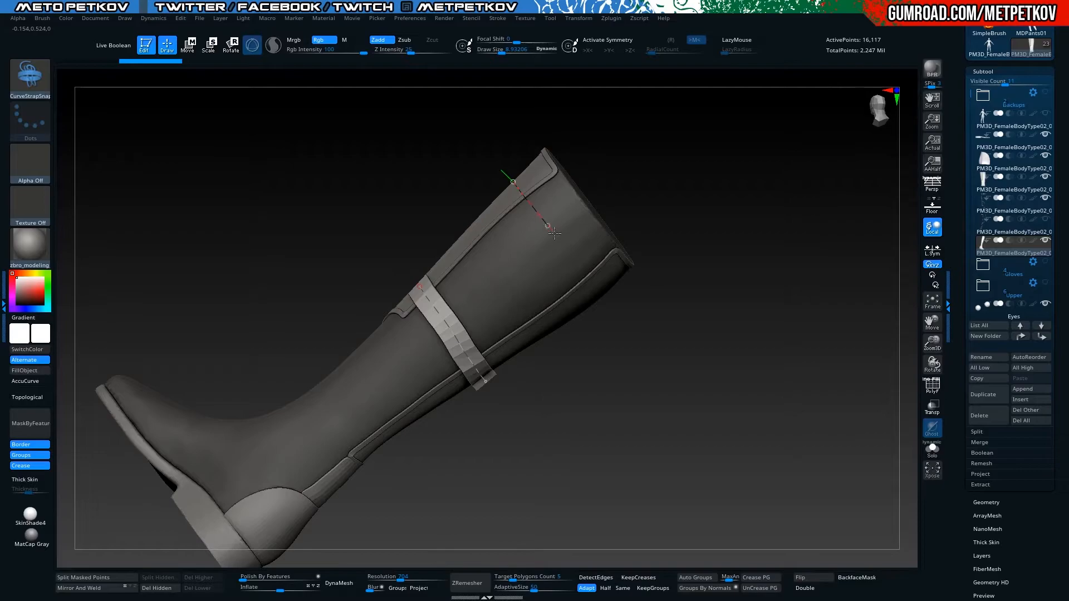
drag(613, 306, 614, 307)
right_drag(614, 307, 412, 219)
right_drag(367, 251, 323, 277)
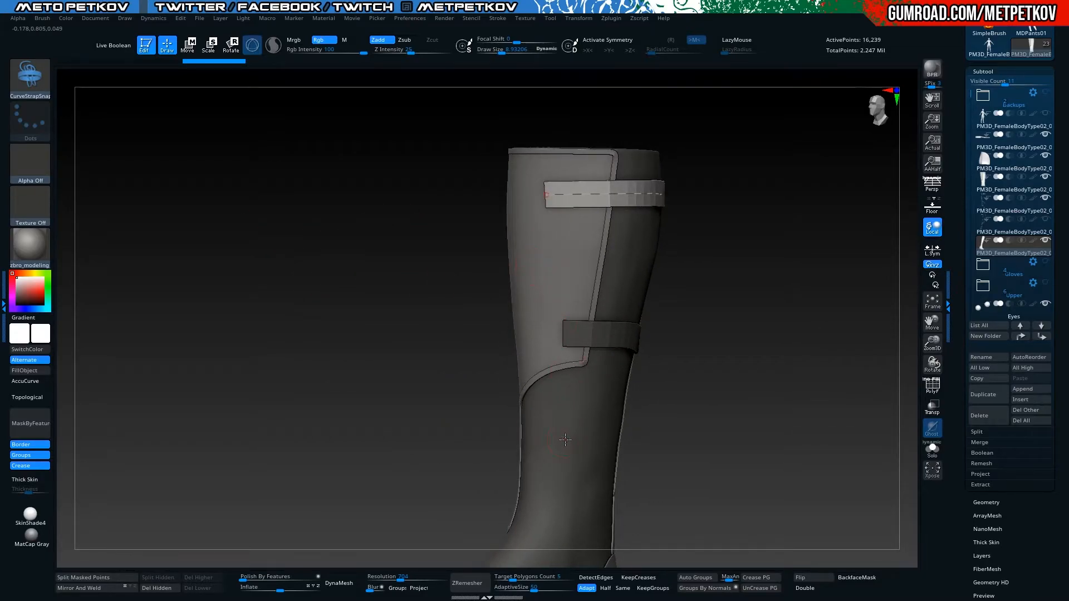
drag(307, 302, 348, 284)
Isolate the boot mesh from the two new straps and split the hidden straps into their own subtool
ctrl+shift+click(628, 248)
drag(326, 327, 317, 362)
key(ctrl+shift+a)
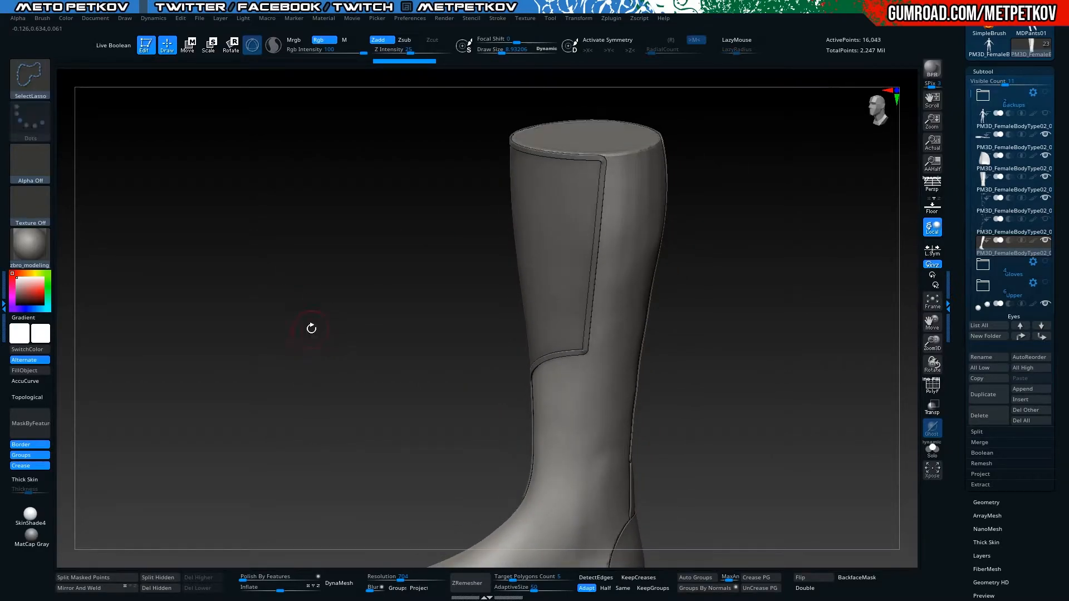
click(154, 577)
drag(299, 350, 317, 301)
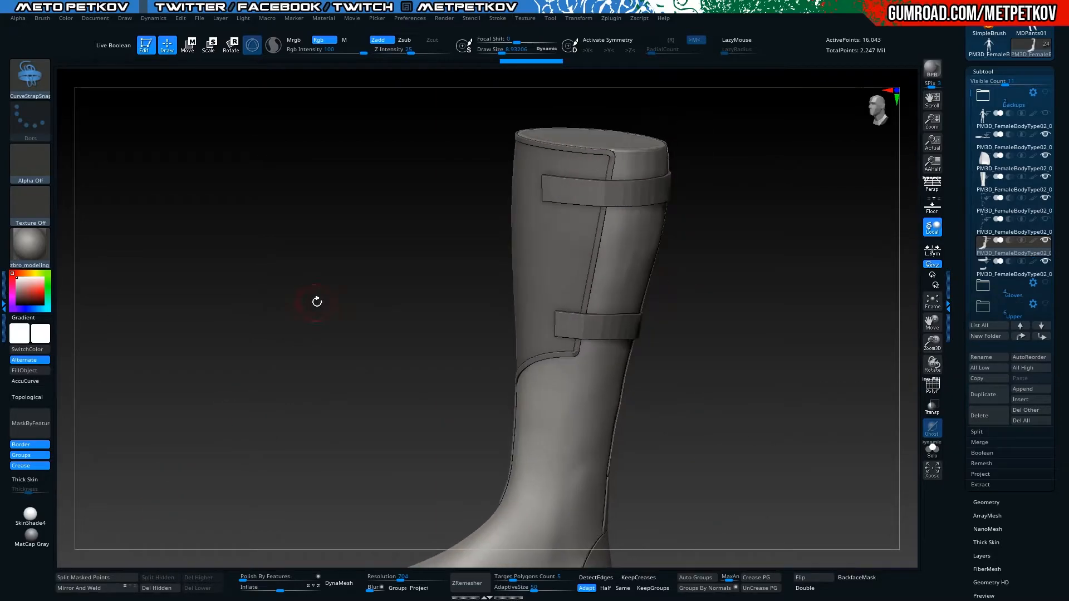
Select the new straps subtool and show its wireframe with polygroup colours
alt+click(553, 190)
drag(407, 244, 497, 245)
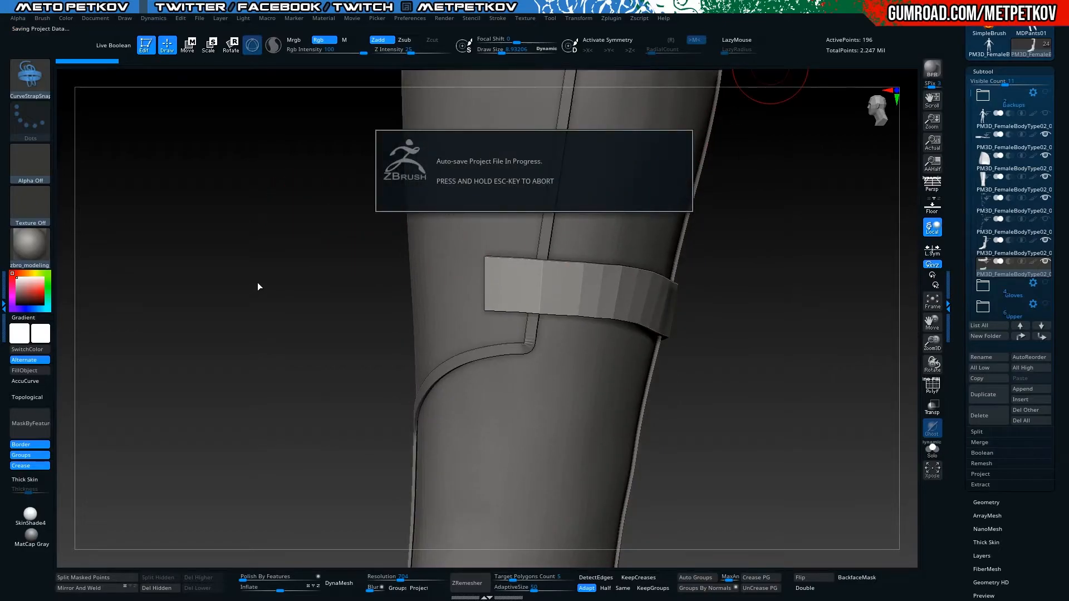
key(shift+f)
mouse_move(293, 238)
mouse_down()
mouse_move(234, 436)
mouse_move(506, 454)
mouse_up()
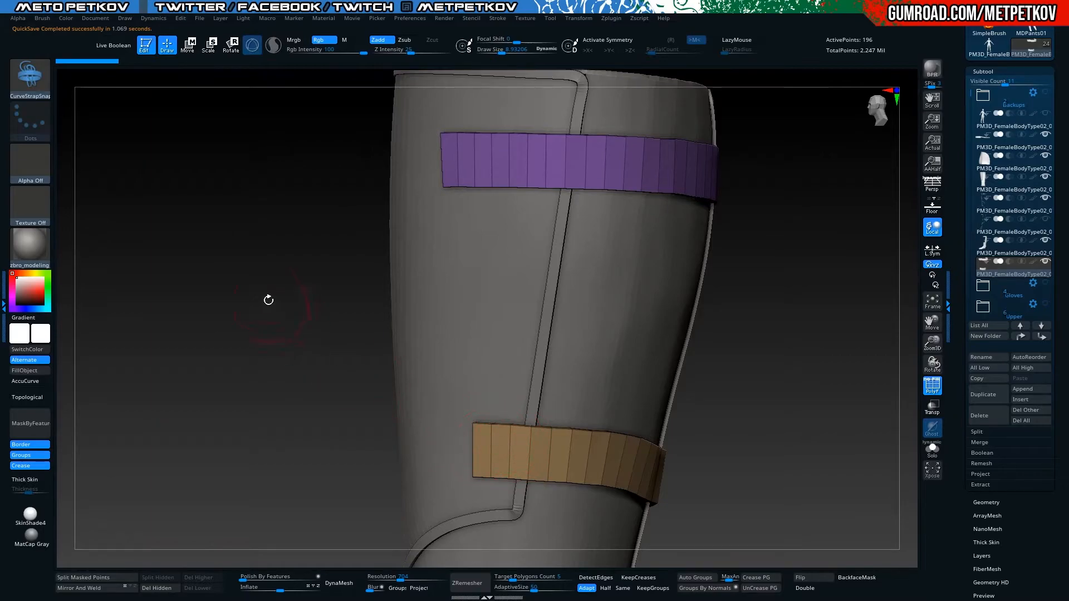
drag(274, 306, 450, 310)
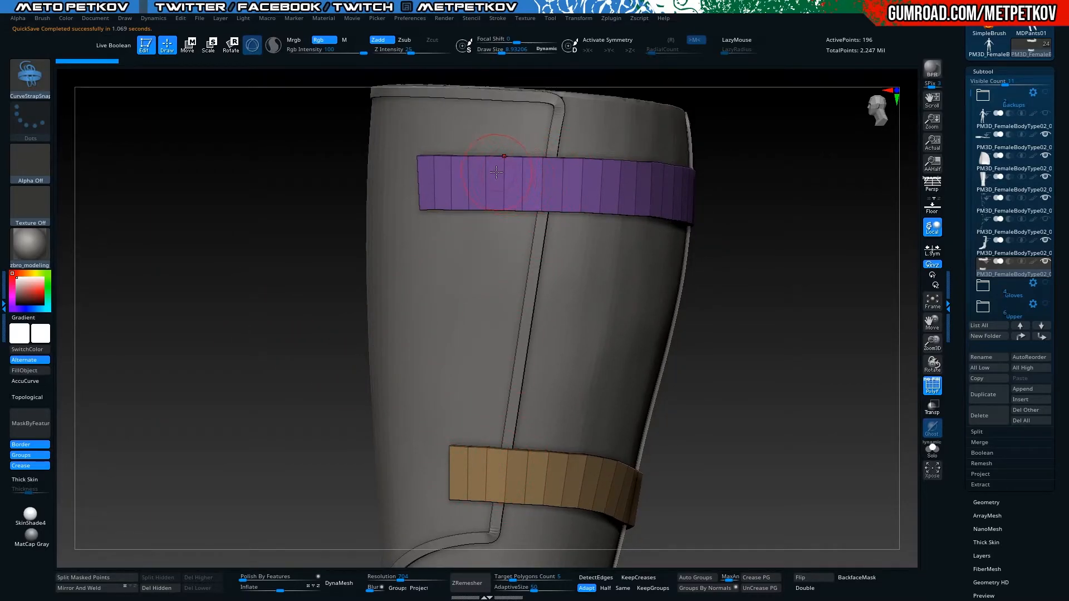
Shorten the upper strap by hiding the segments at its front end and deleting the hidden geometry
key(shift+s)
mouse_move(354, 159)
ctrl+shift+mouse_down()
mouse_move(405, 116)
mouse_move(468, 163)
mouse_move(369, 336)
ctrl+shift+mouse_up()
mouse_move(200, 218)
mouse_down()
mouse_move(295, 231)
mouse_move(269, 342)
mouse_up()
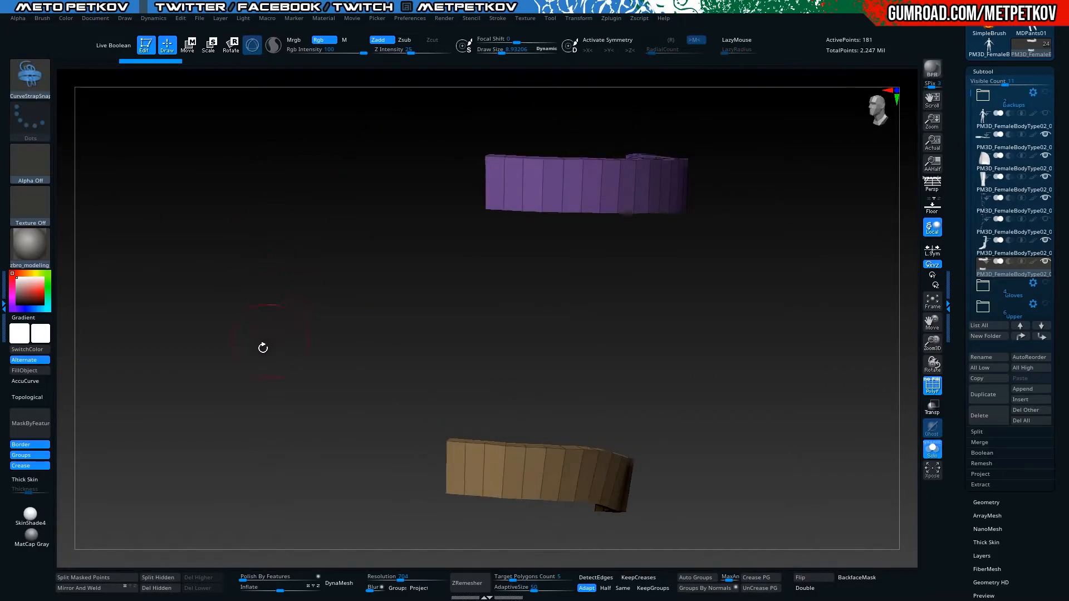
key(shift+s)
shift+drag(199, 357, 215, 362)
alt+drag(660, 443, 245, 316)
key(ctrl+shift)
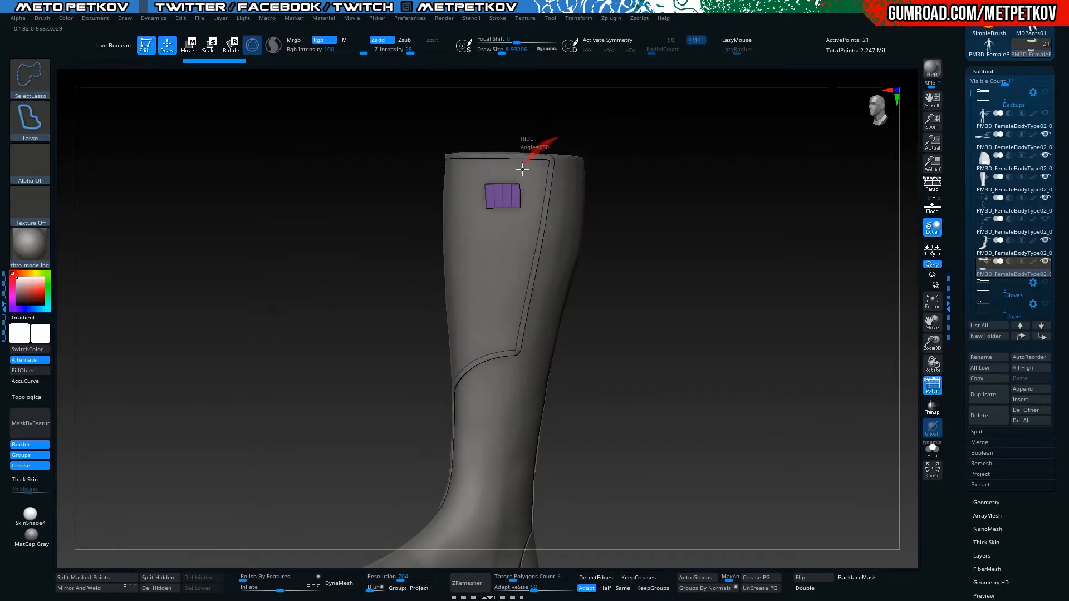
ctrl+shift+drag(515, 205, 517, 208)
ctrl+shift+click(278, 323)
mouse_move(226, 375)
mouse_down()
mouse_move(248, 349)
mouse_move(282, 382)
mouse_move(193, 329)
mouse_move(167, 308)
mouse_move(175, 281)
mouse_move(160, 286)
mouse_move(241, 222)
mouse_move(181, 288)
mouse_move(172, 282)
mouse_move(217, 329)
mouse_move(102, 256)
mouse_move(481, 362)
mouse_move(732, 336)
mouse_move(735, 305)
mouse_move(677, 324)
mouse_move(646, 239)
mouse_move(671, 317)
mouse_move(460, 174)
mouse_up()
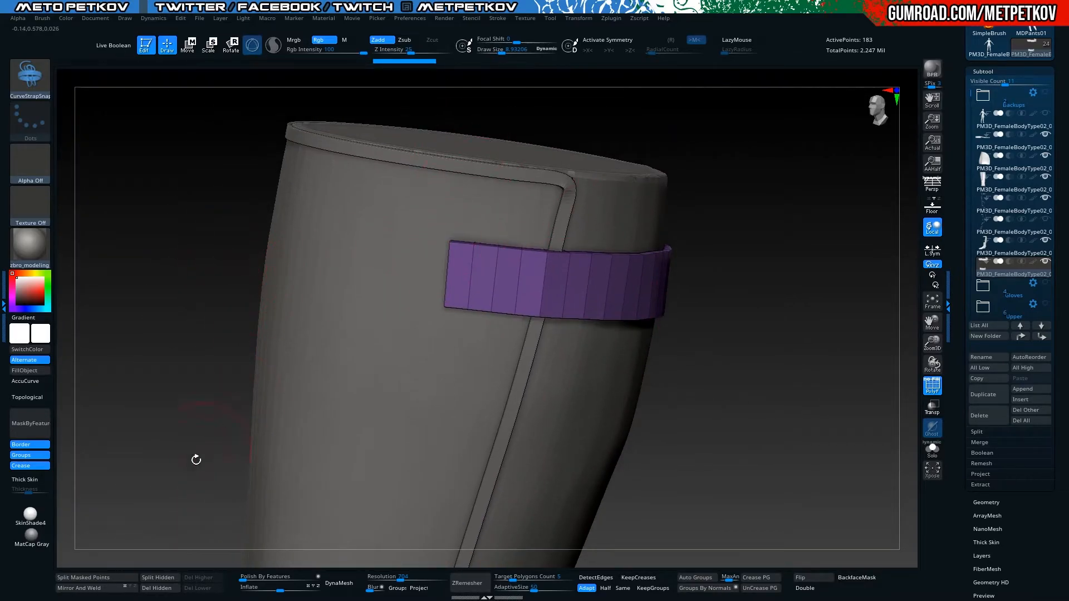
click(153, 590)
Regroup the strap faces with Groups By Normals and check the resulting polygroups by isolating and restoring them
drag(159, 494, 526, 530)
click(703, 588)
drag(597, 386, 494, 329)
ctrl+shift+click(487, 316)
ctrl+shift+drag(682, 483, 618, 498)
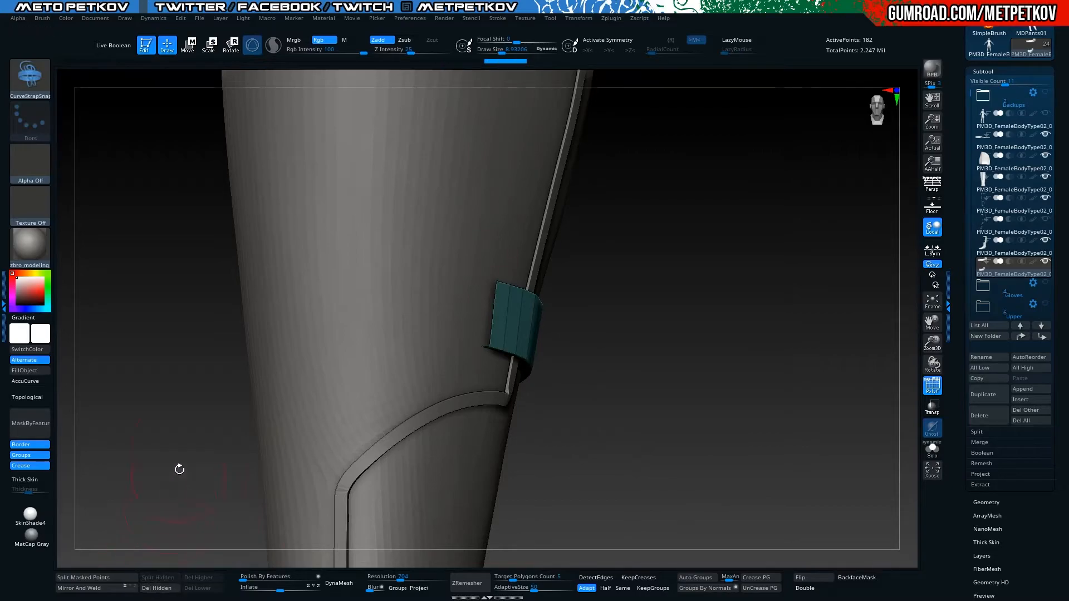
drag(155, 410, 298, 330)
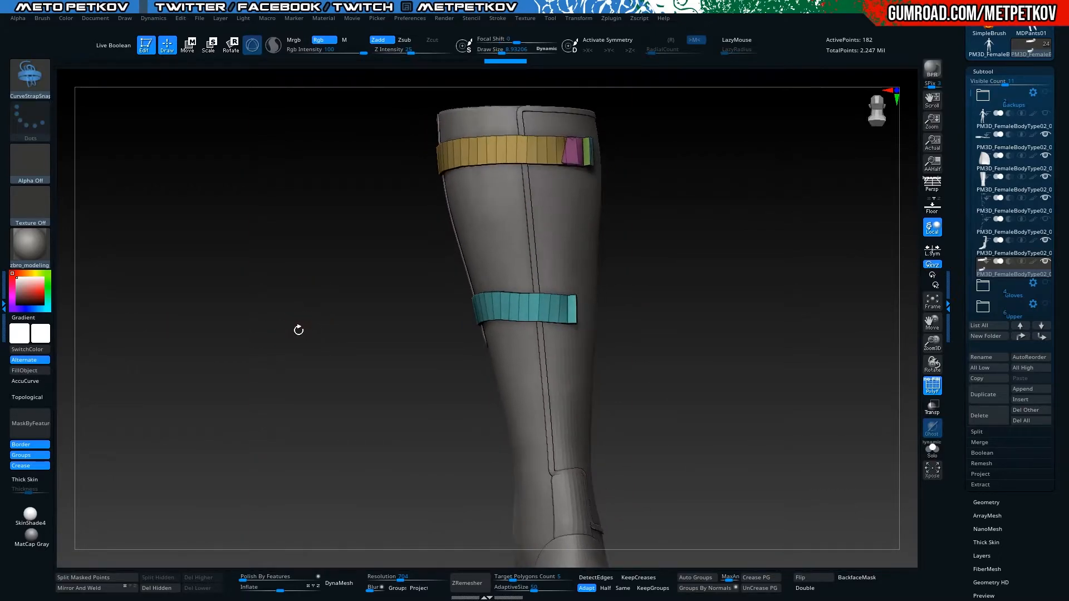
Trim the rear ends of both straps by lasso-hiding their surplus segments and deleting the hidden geometry
key(alt+s)
mouse_move(273, 291)
mouse_down()
mouse_move(268, 368)
mouse_move(270, 294)
mouse_move(329, 310)
mouse_up()
key(alt+s)
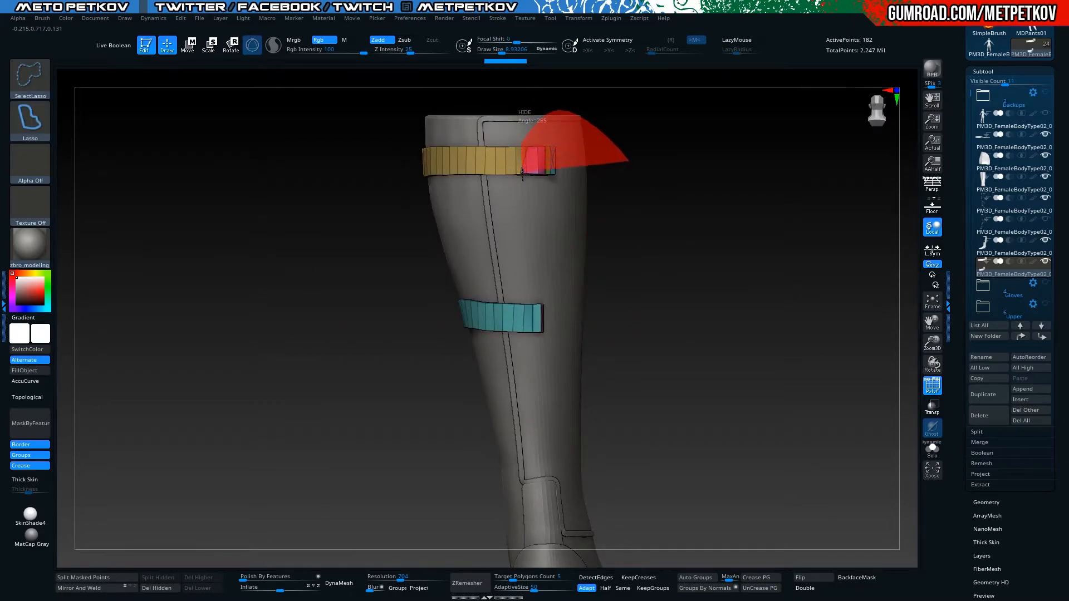
ctrl+alt+shift+drag(523, 173, 524, 176)
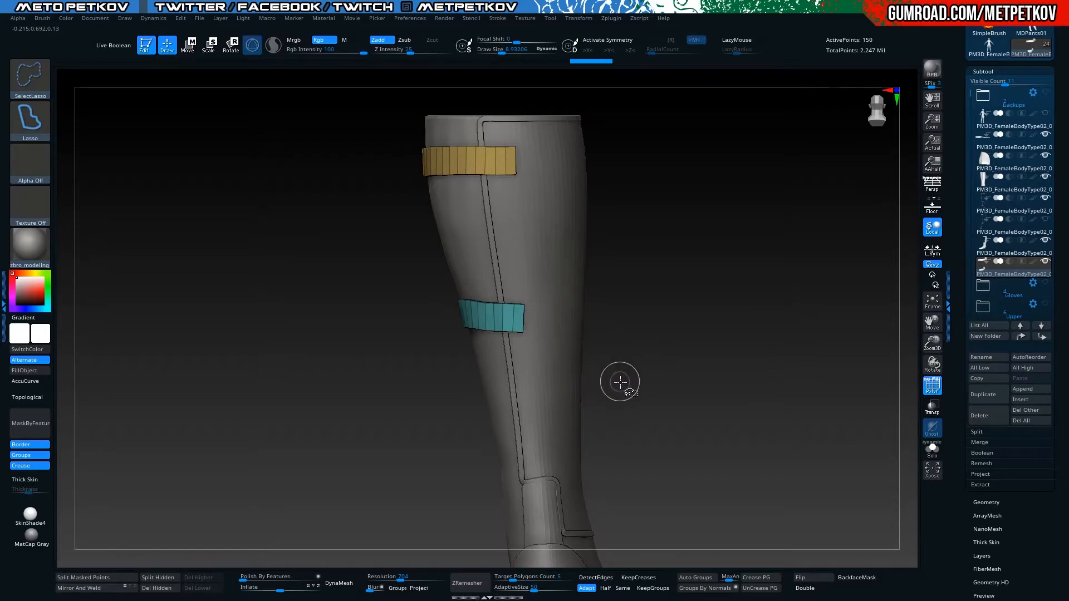
key(ctrl+z)
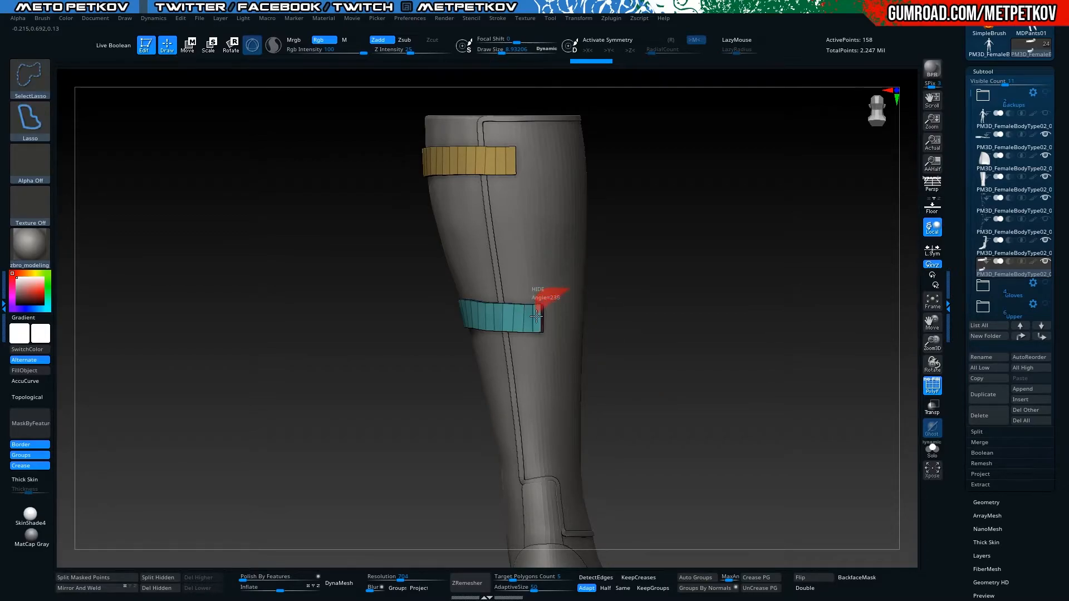
mouse_move(599, 358)
ctrl+alt+shift+mouse_down()
mouse_move(623, 373)
mouse_move(494, 420)
mouse_move(317, 332)
mouse_move(338, 358)
mouse_move(312, 390)
ctrl+alt+shift+mouse_up()
click(158, 588)
Inspect from several sides how the trimmed straps sit against the boot shaft
drag(200, 353, 250, 518)
drag(312, 184, 485, 290)
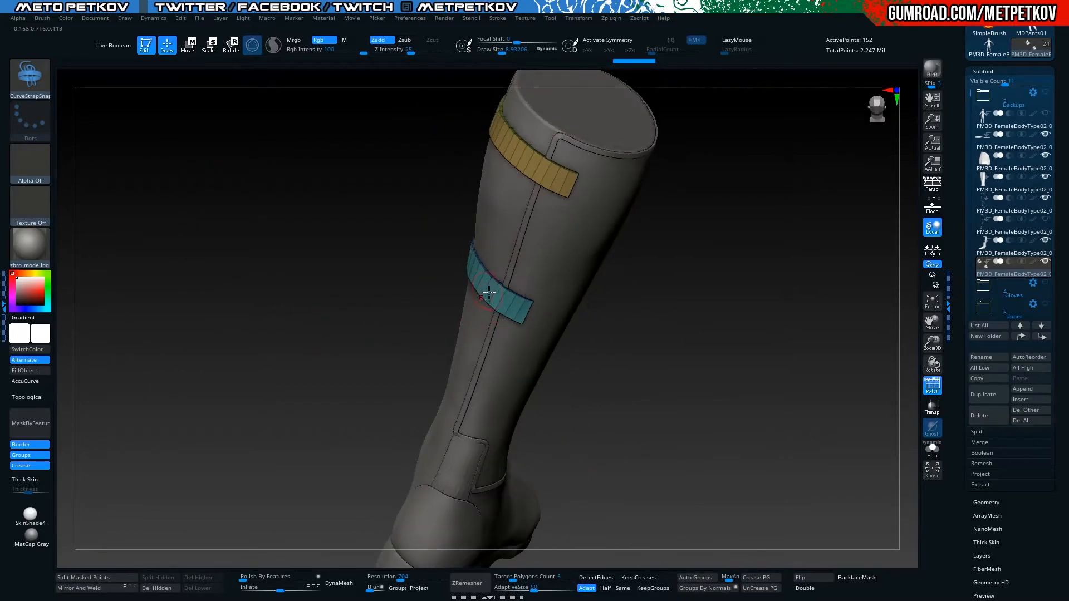
alt+drag(292, 292, 274, 396)
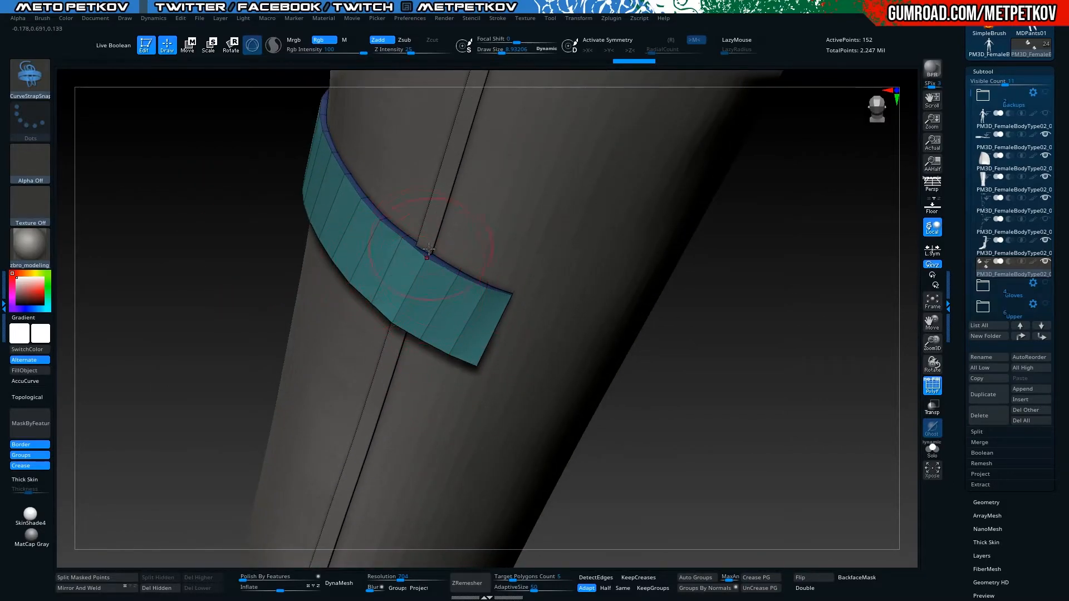
drag(326, 260, 239, 289)
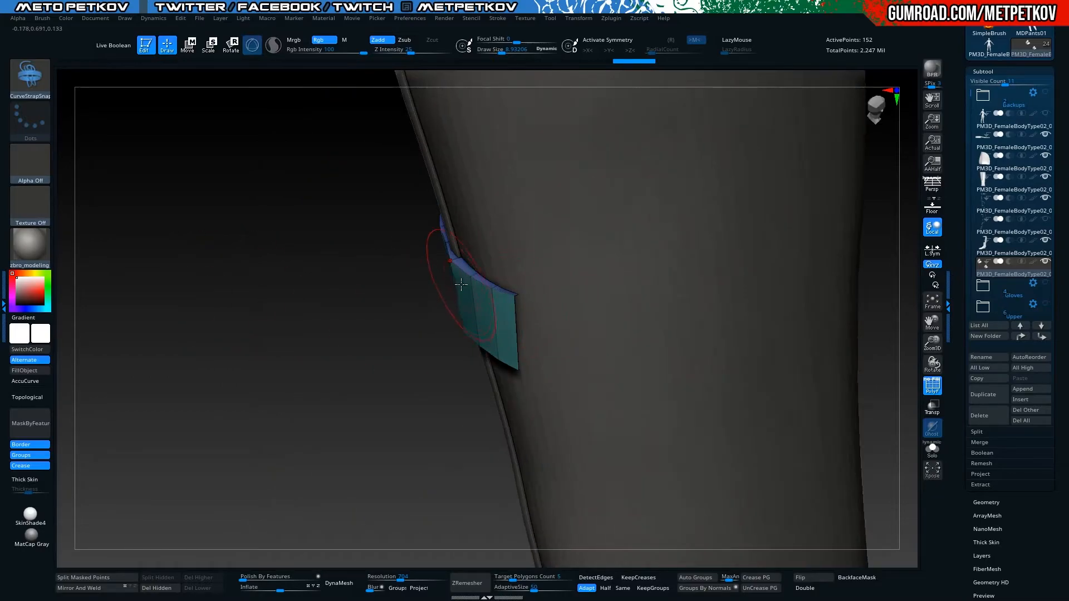
drag(364, 309, 454, 332)
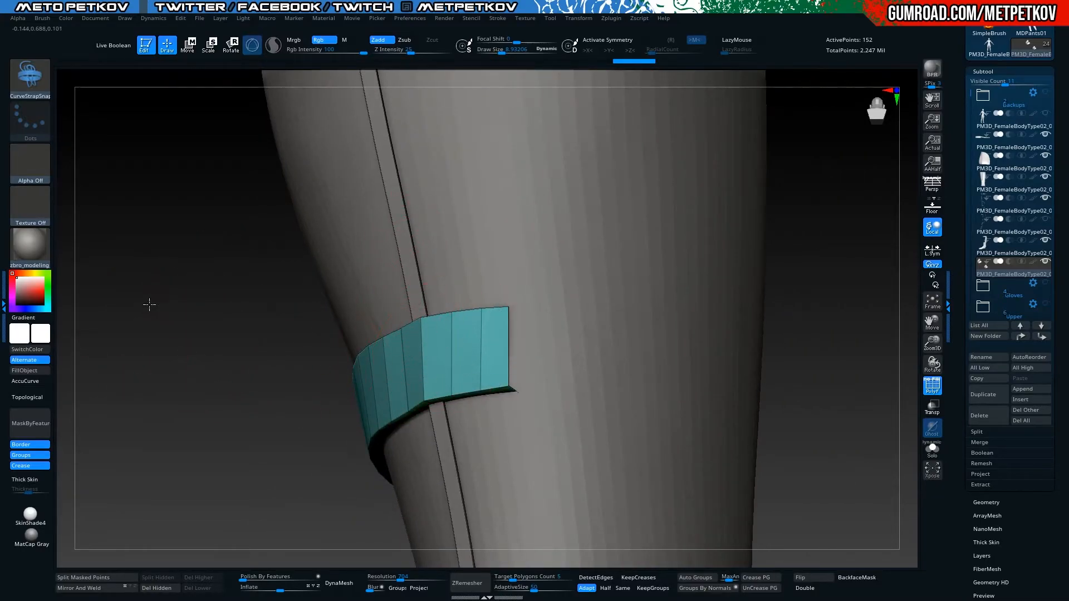
drag(144, 306, 185, 376)
alt+drag(672, 372, 623, 261)
Isolate the straps subtool and turn on double-sided display
drag(235, 330, 702, 522)
key(alt+s)
click(804, 588)
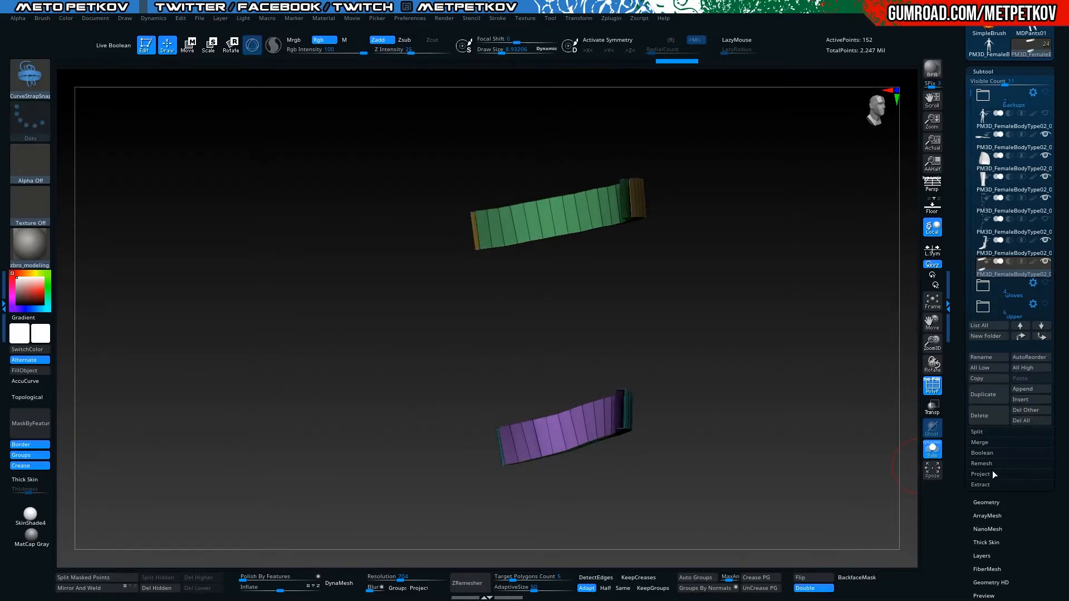
Try to cap the open strap ends with Close Holes, and undo it
click(986, 502)
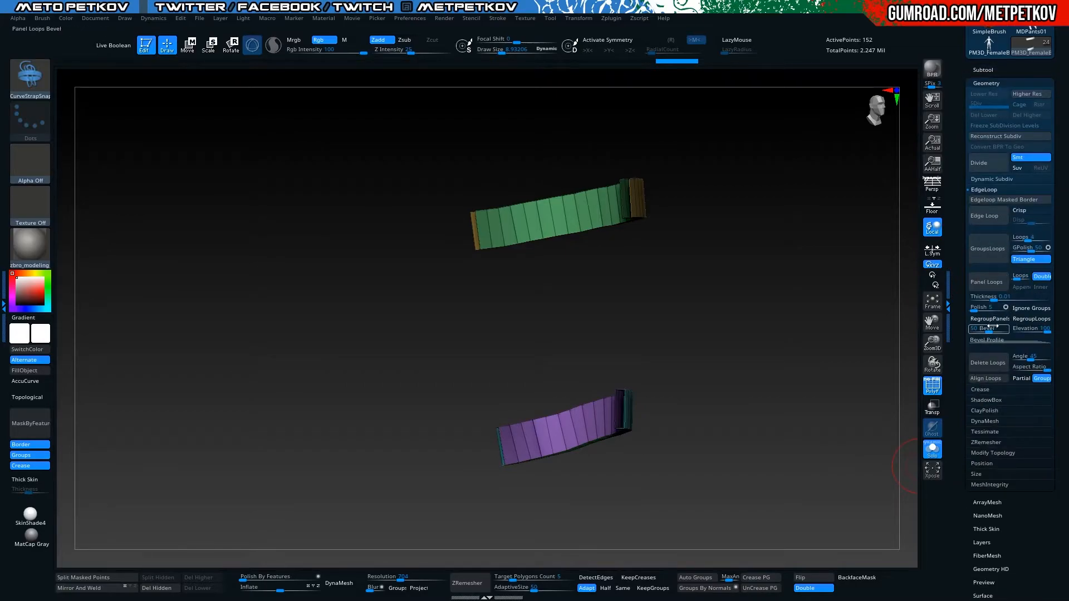
drag(826, 272, 848, 272)
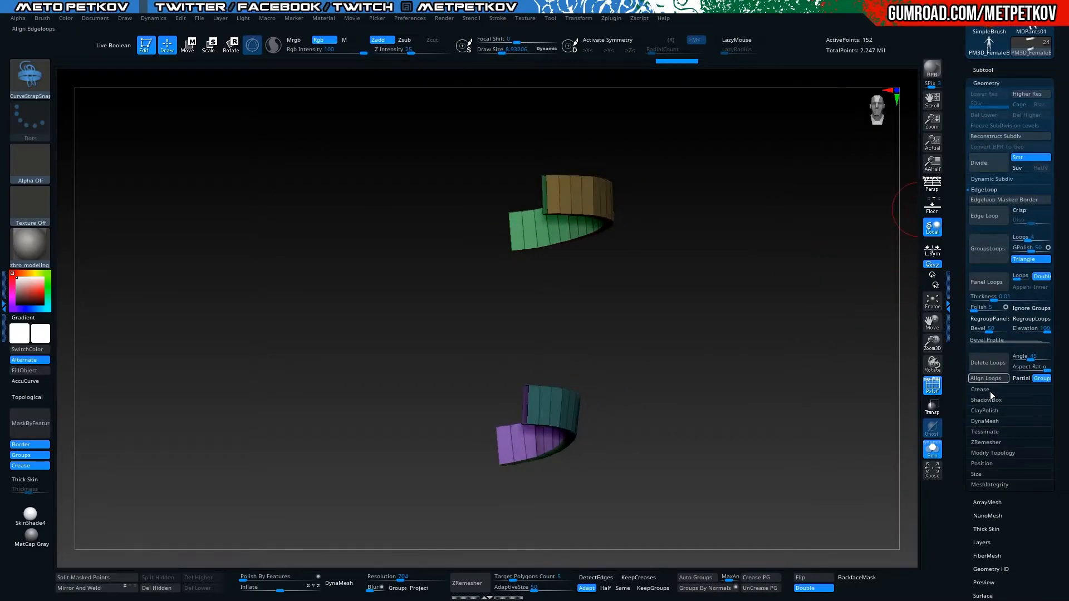
click(978, 453)
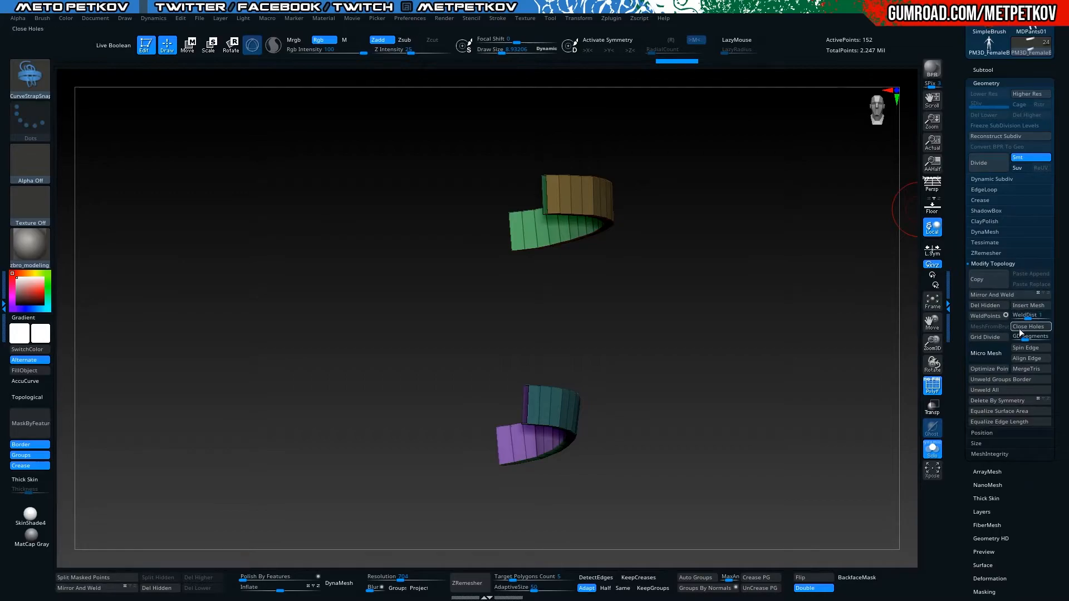
drag(377, 322, 354, 321)
key(ctrl+z)
Reduce both straps to their outer faces by isolating those polygroups and deleting the hidden geometry, and show the boot again
alt+drag(289, 294, 252, 416)
drag(553, 329, 638, 426)
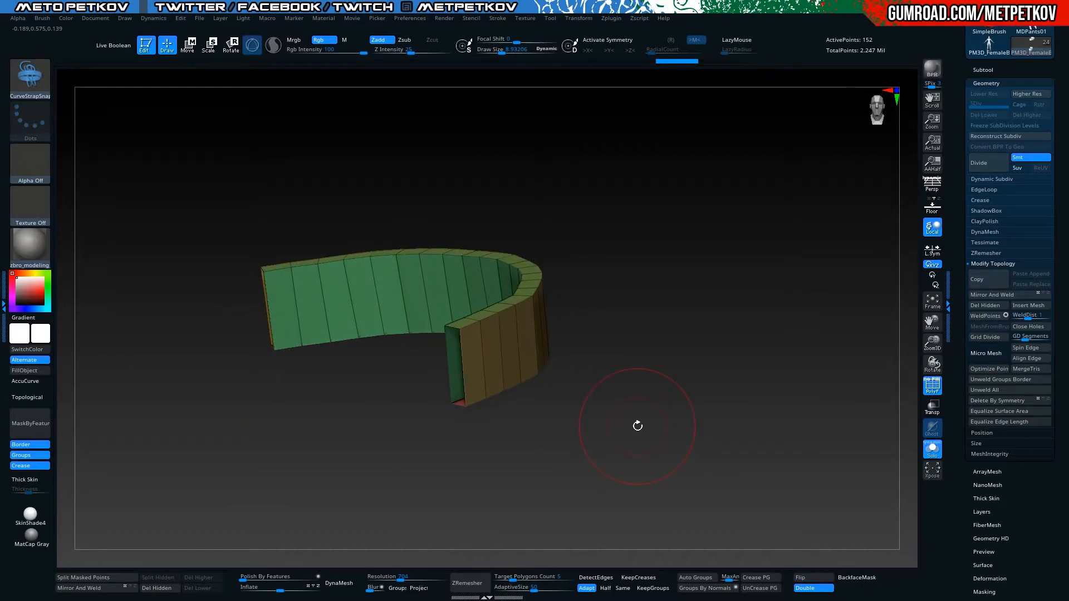
drag(116, 339, 162, 331)
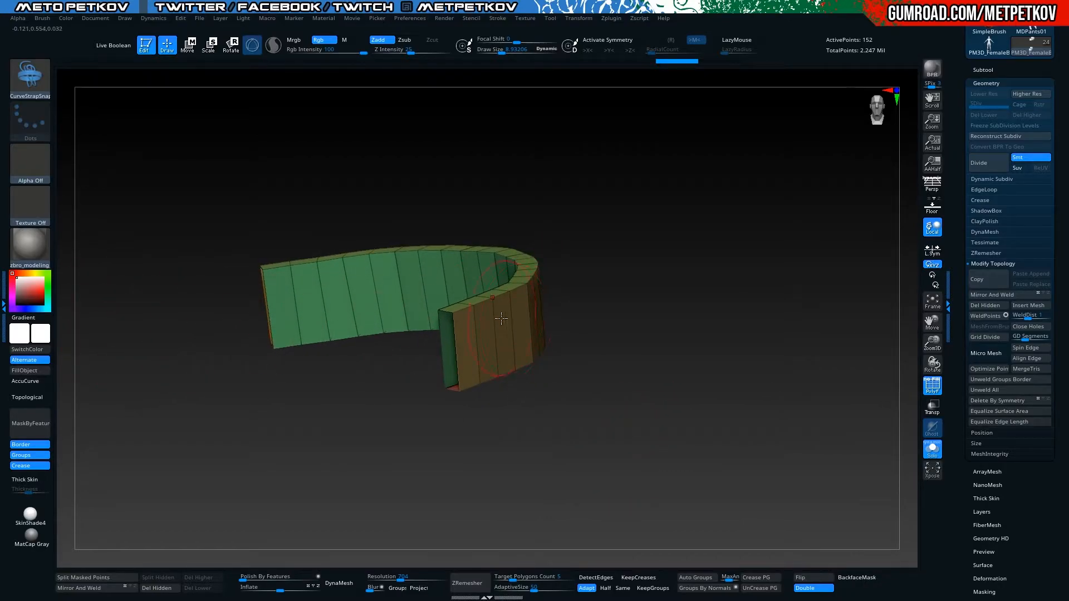
key(ctrl+shift)
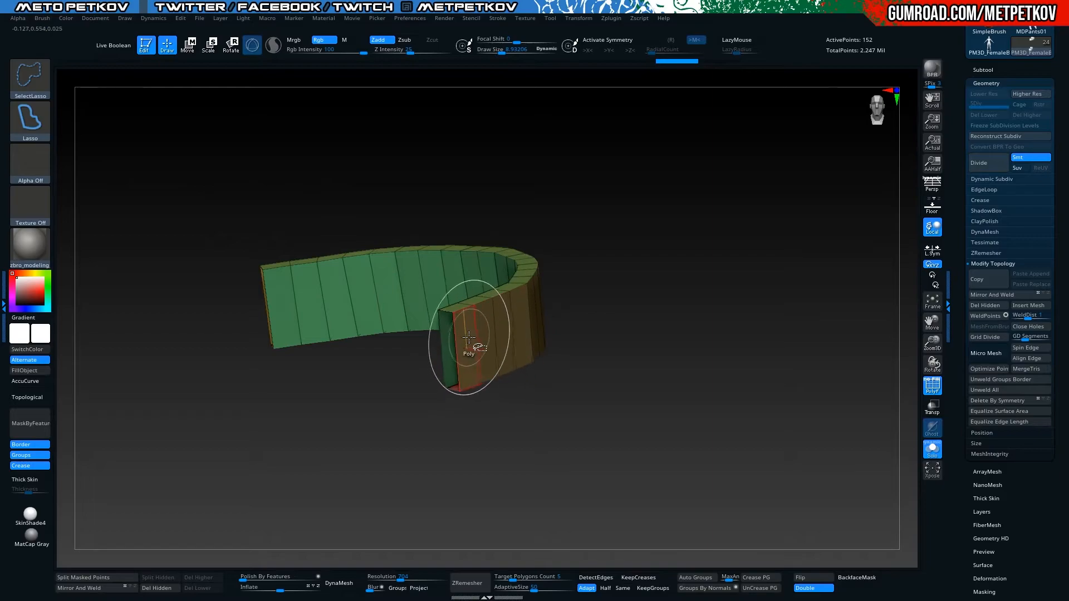
ctrl+shift+double_click(474, 337)
alt+drag(633, 428, 568, 370)
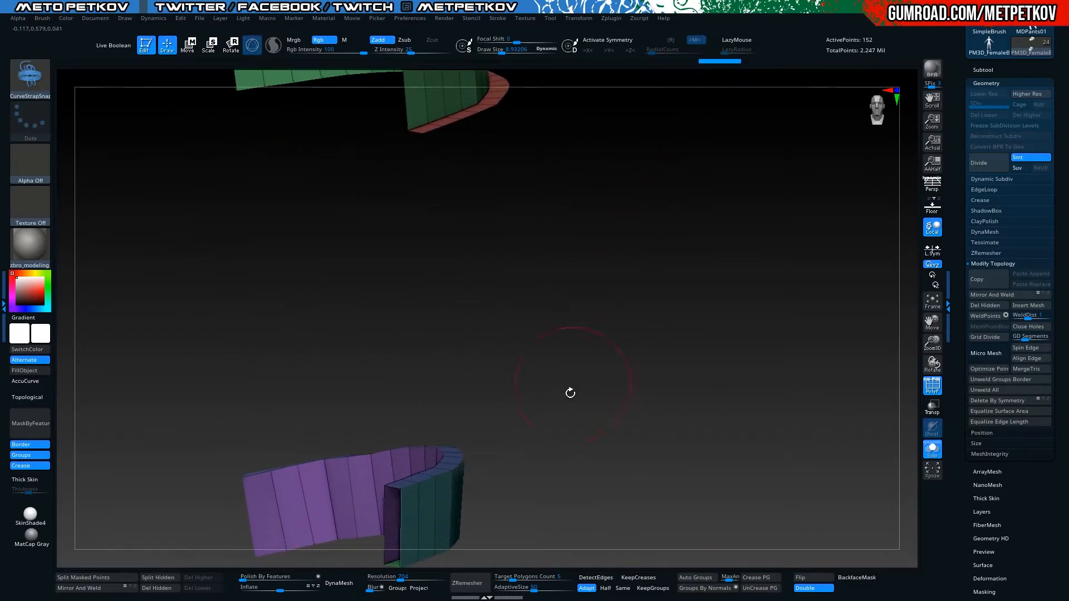
key(ctrl+shift)
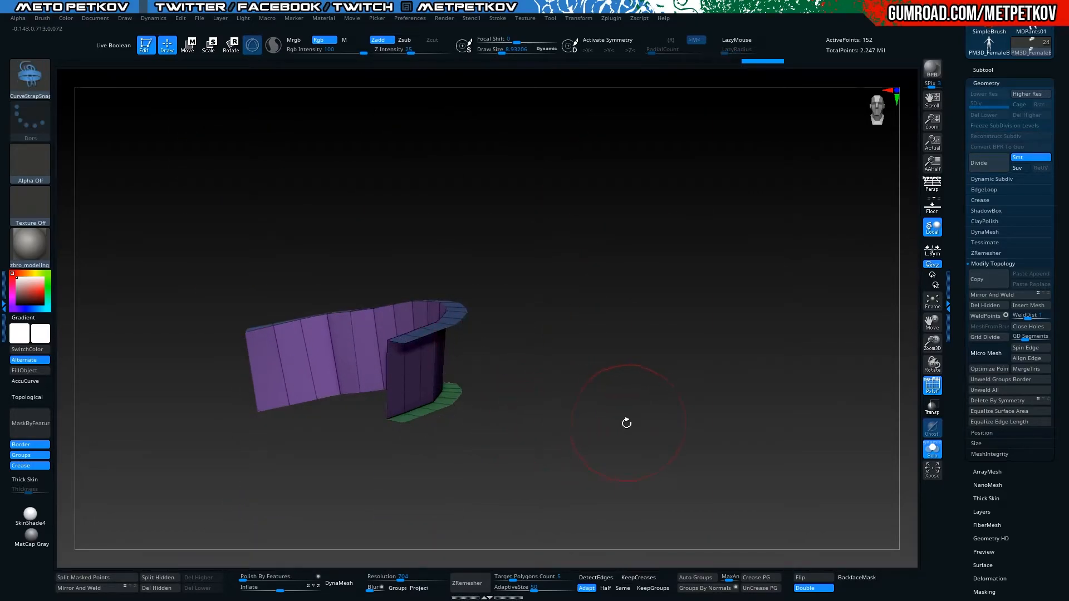
ctrl+shift+drag(525, 485, 566, 358)
click(157, 588)
alt+drag(193, 458, 145, 541)
click(145, 594)
key(alt+s)
scroll(407, 401, up, 5)
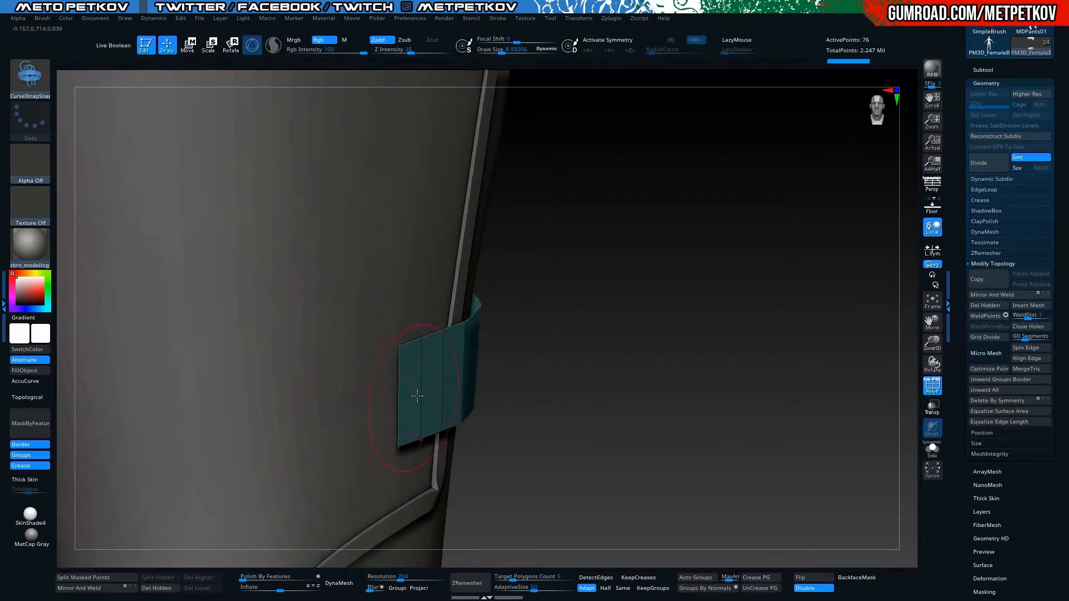
Thicken both straps with the ZModeler QMesh action applied to All Polygons
key(b)
key(z)
key(m)
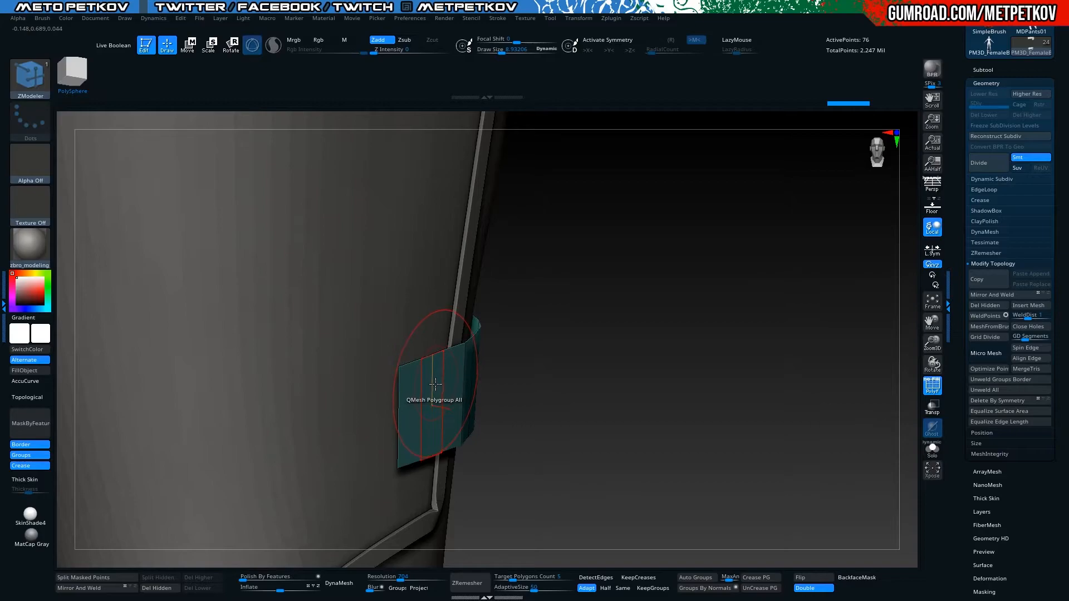
key(space)
click(309, 344)
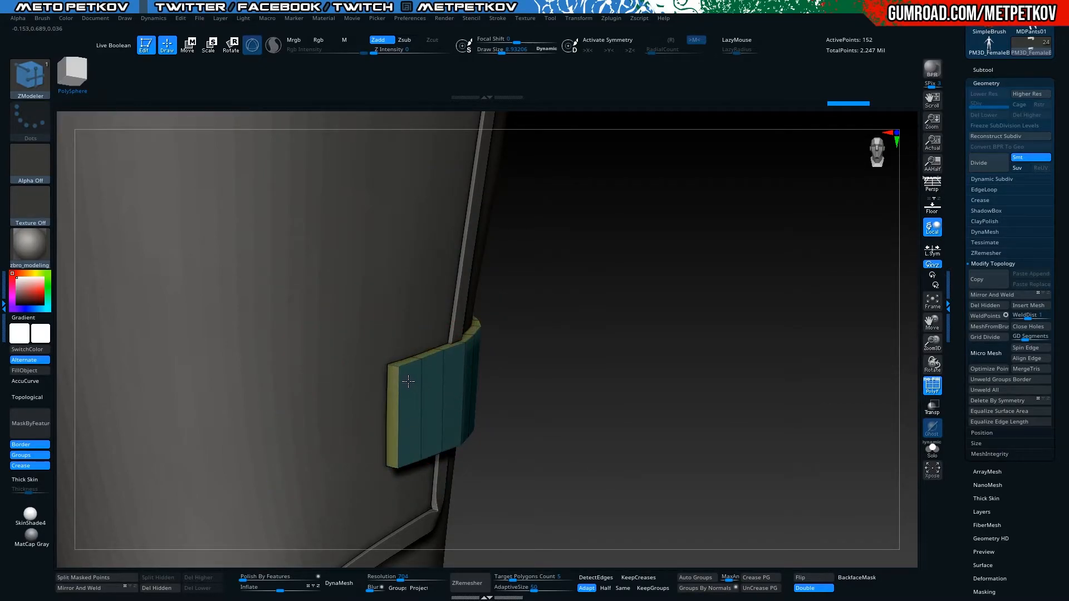
drag(416, 387, 411, 383)
key(ctrl+z)
key(ctrl+z)
key(ctrl+z)
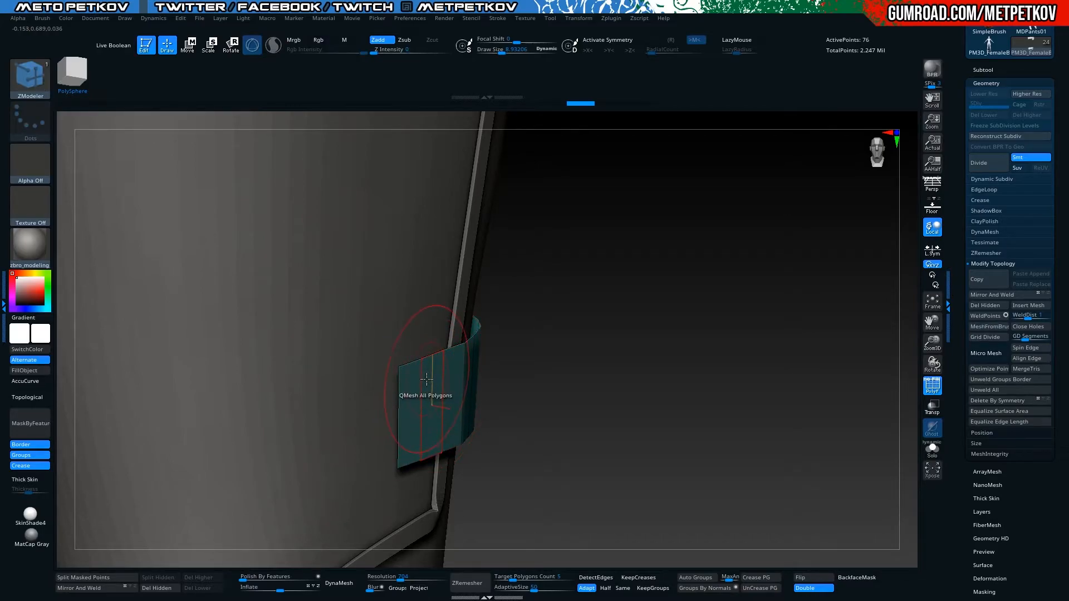
drag(422, 379, 406, 378)
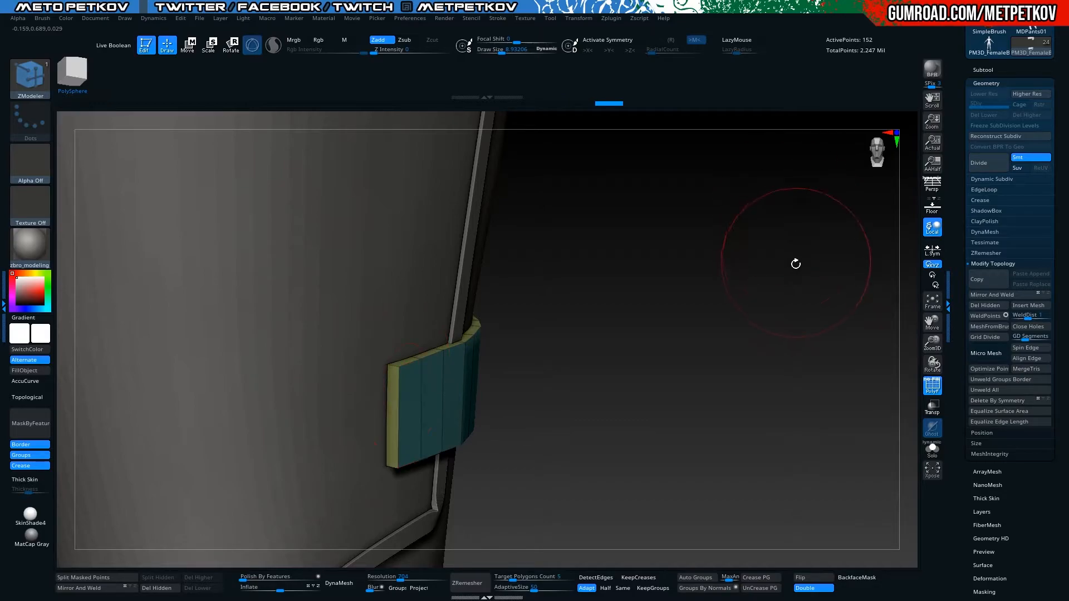
Switch to the Move brush and set its draw size to about 27
alt+drag(659, 347, 224, 207)
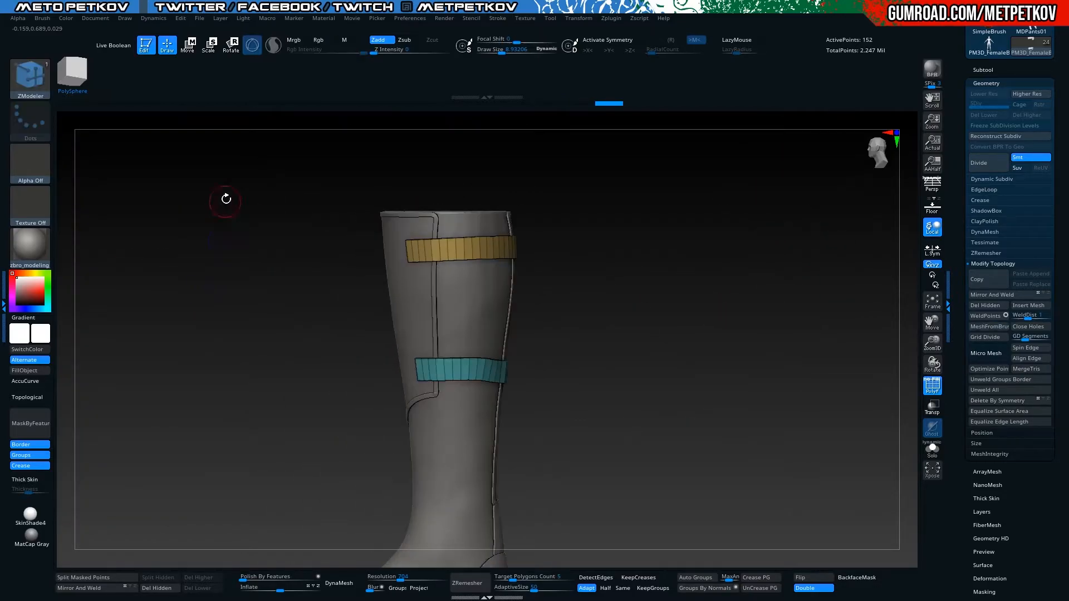
mouse_move(309, 290)
alt+mouse_down()
mouse_move(315, 393)
mouse_move(179, 237)
alt+mouse_up()
key(b)
key(m)
key(v)
key(space)
mouse_move(472, 223)
mouse_down()
mouse_move(483, 223)
mouse_move(474, 264)
mouse_up()
mouse_move(189, 267)
mouse_down()
mouse_move(190, 345)
mouse_move(209, 215)
mouse_up()
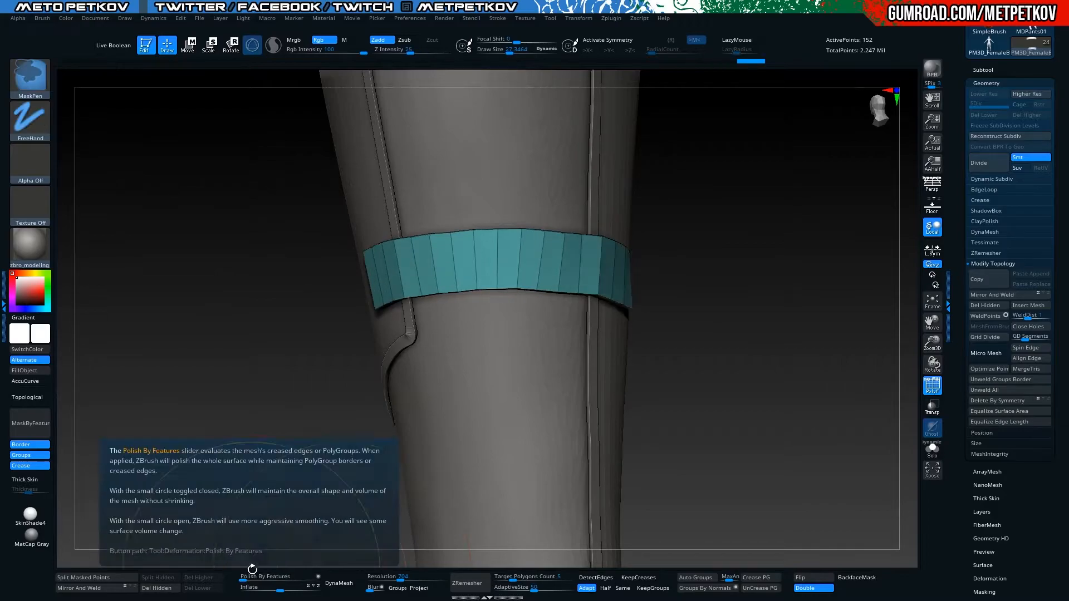
Turn off double-sided display and flip the face normals of the straps
click(804, 588)
click(803, 579)
drag(709, 413, 729, 401)
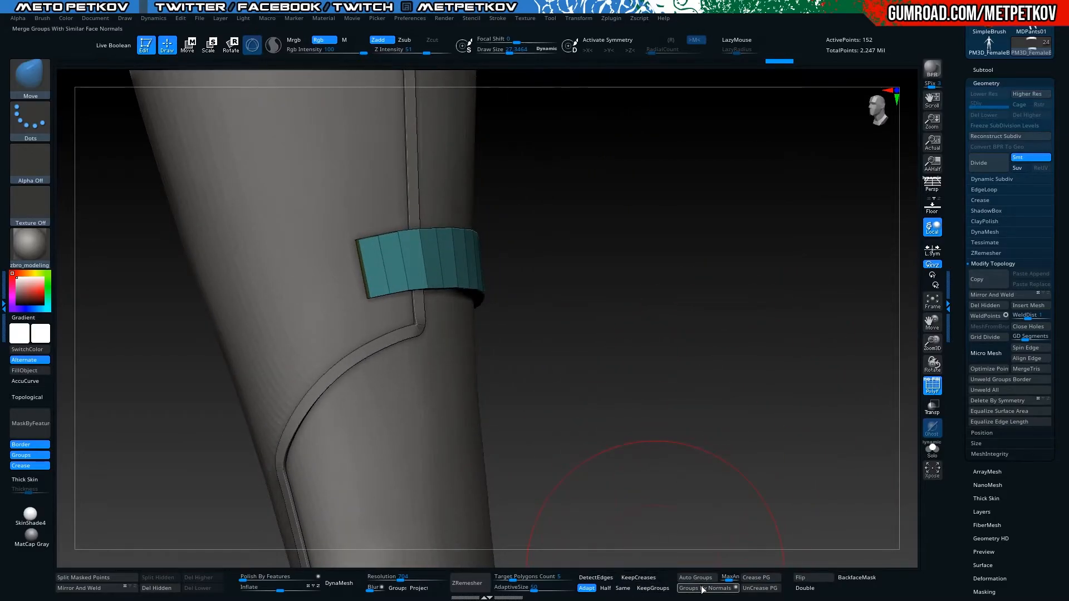
Regroup the faces of the thickened straps with Groups By Normals
click(724, 588)
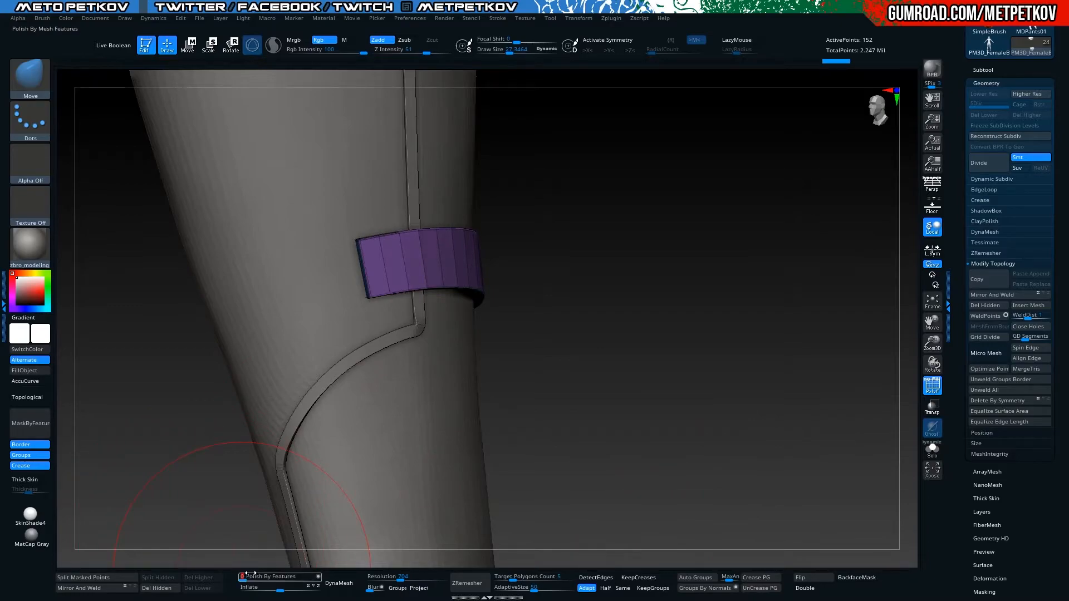
alt+drag(156, 463, 189, 451)
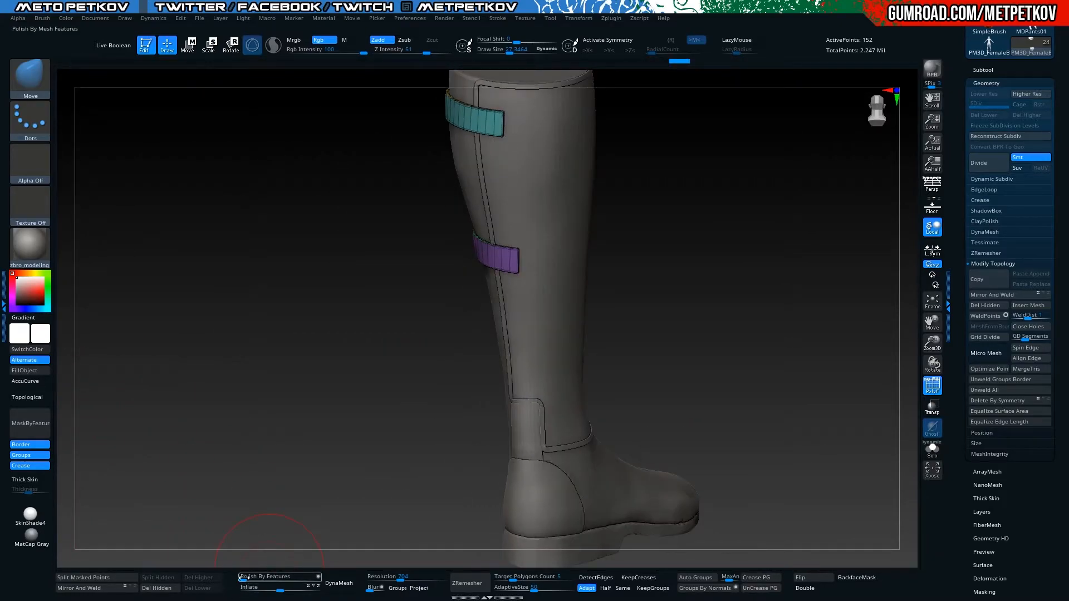
mouse_move(300, 282)
mouse_down()
mouse_move(276, 303)
mouse_move(283, 252)
mouse_move(251, 305)
mouse_move(487, 261)
mouse_up()
drag(220, 297, 466, 254)
Hide the wireframe and examine the straps and the whole boot from all sides
key(shift+f)
drag(625, 369, 636, 357)
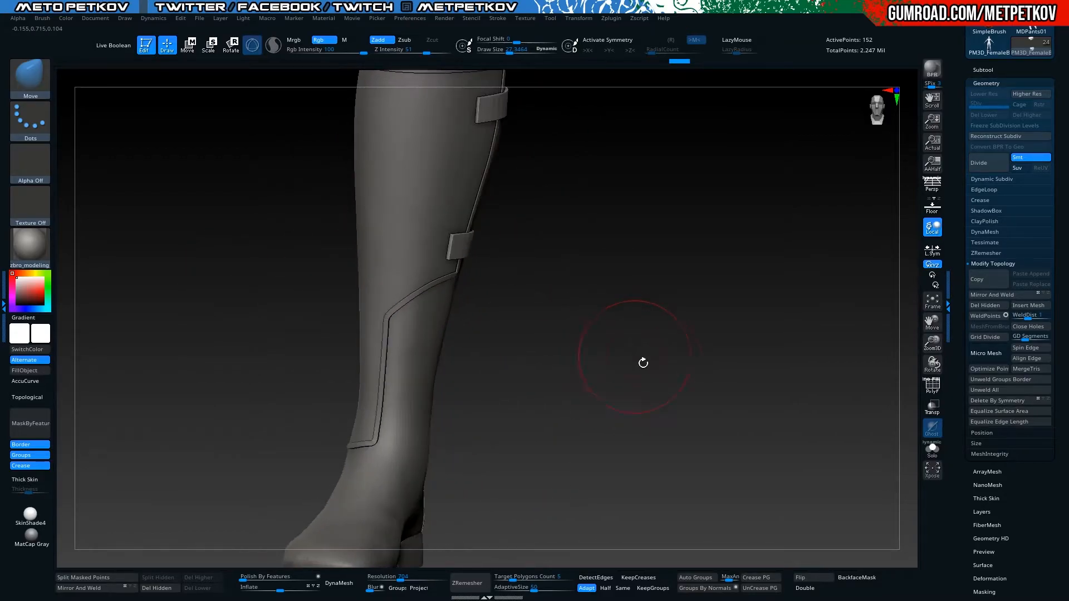
drag(536, 332, 518, 314)
drag(573, 359, 398, 186)
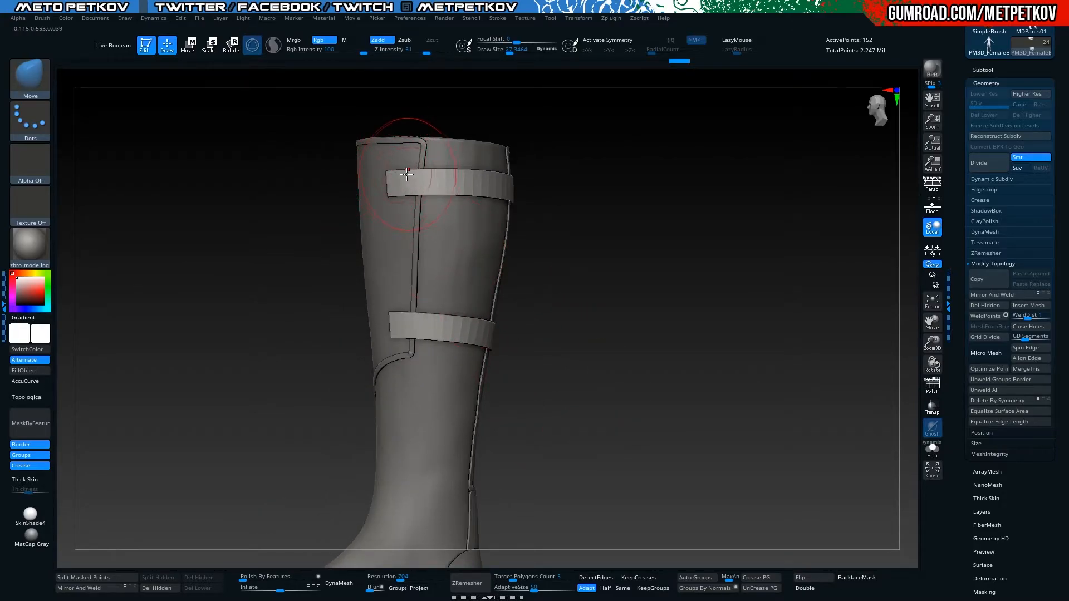
drag(536, 213, 524, 163)
drag(264, 347, 380, 278)
drag(544, 246, 427, 240)
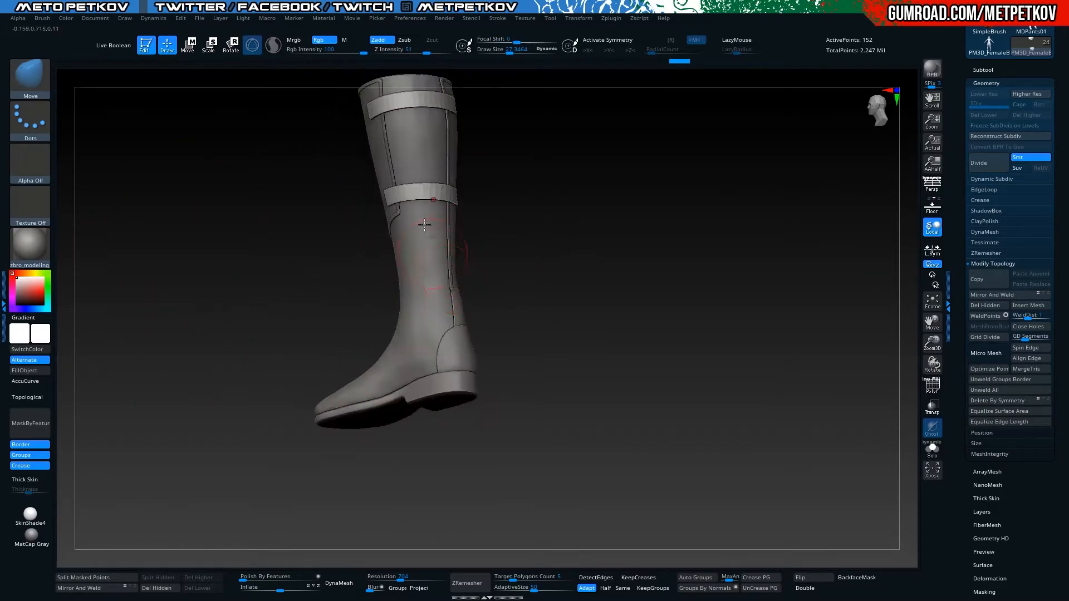
drag(308, 339, 395, 400)
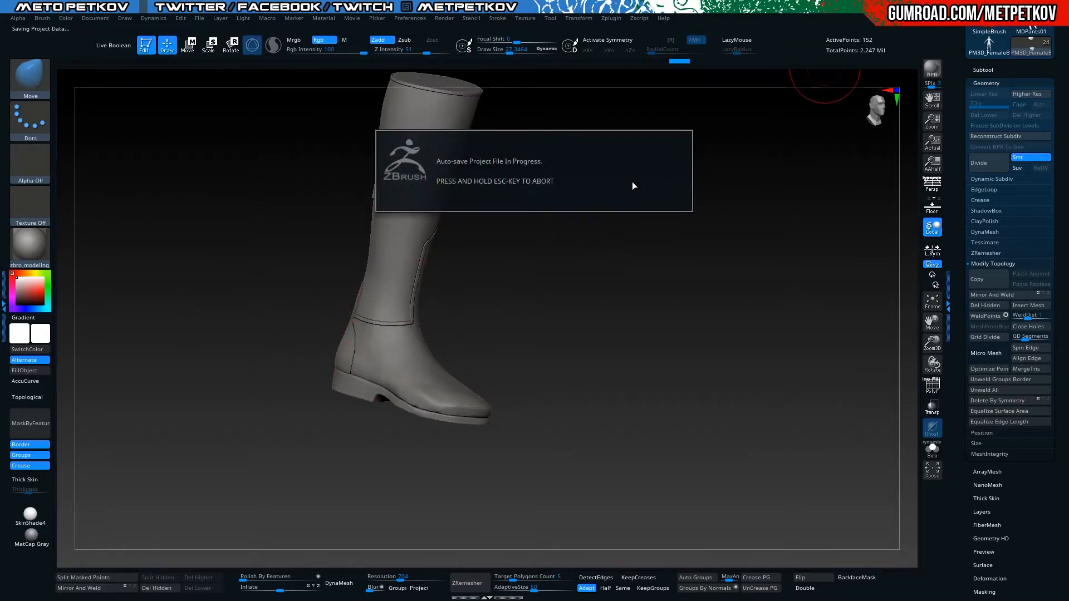
mouse_move(239, 257)
mouse_down()
mouse_move(179, 226)
mouse_move(186, 232)
mouse_up()
drag(183, 274, 335, 414)
drag(493, 395, 400, 327)
Select the inner boot subtool beneath the panels, isolate it and show its wireframe with polygroup colours
alt+click(402, 325)
drag(613, 446, 612, 370)
alt+drag(184, 256, 229, 401)
drag(184, 358, 184, 243)
click(237, 295)
drag(217, 294, 329, 450)
key(shift+f)
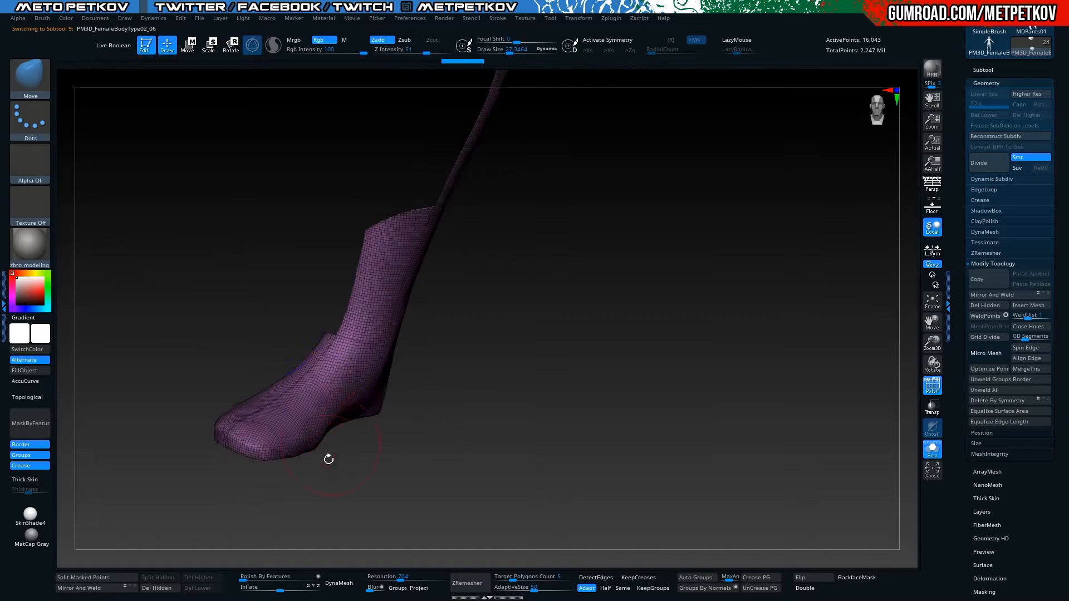
Try to remesh the inner boot with DynaMesh, check it against the panels, and undo it
click(337, 581)
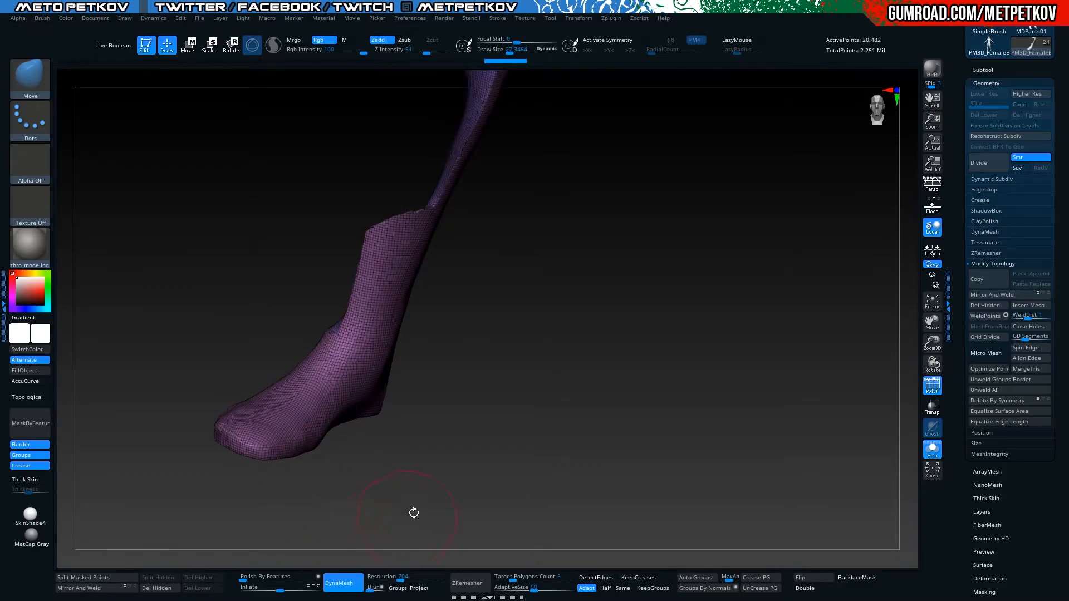
drag(410, 515, 394, 487)
click(393, 485)
drag(175, 323, 153, 314)
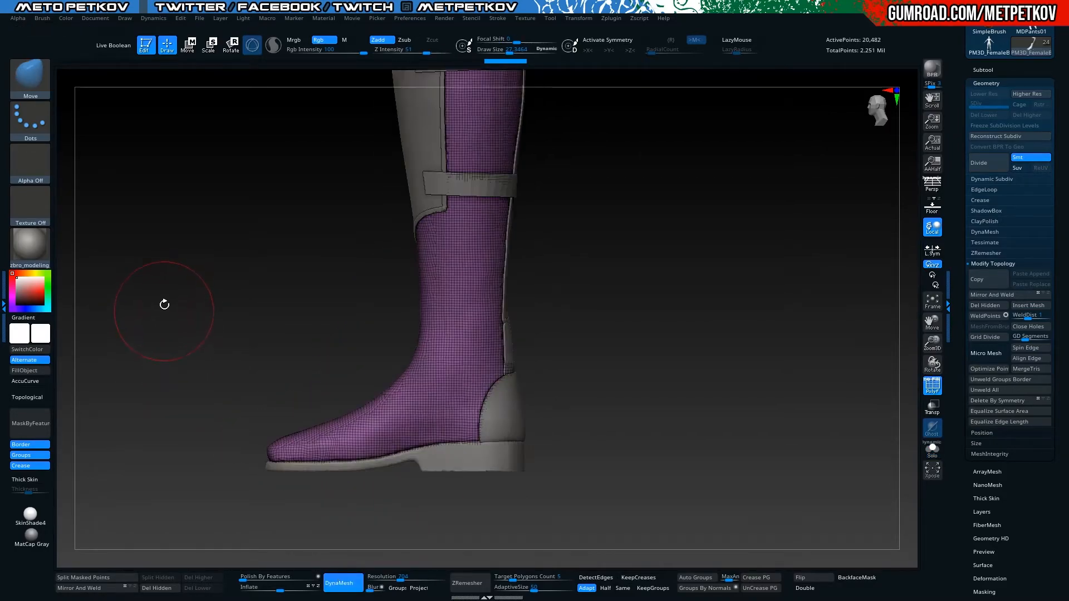
key(ctrl+z)
key(ctrl+z)
key(ctrl+z)
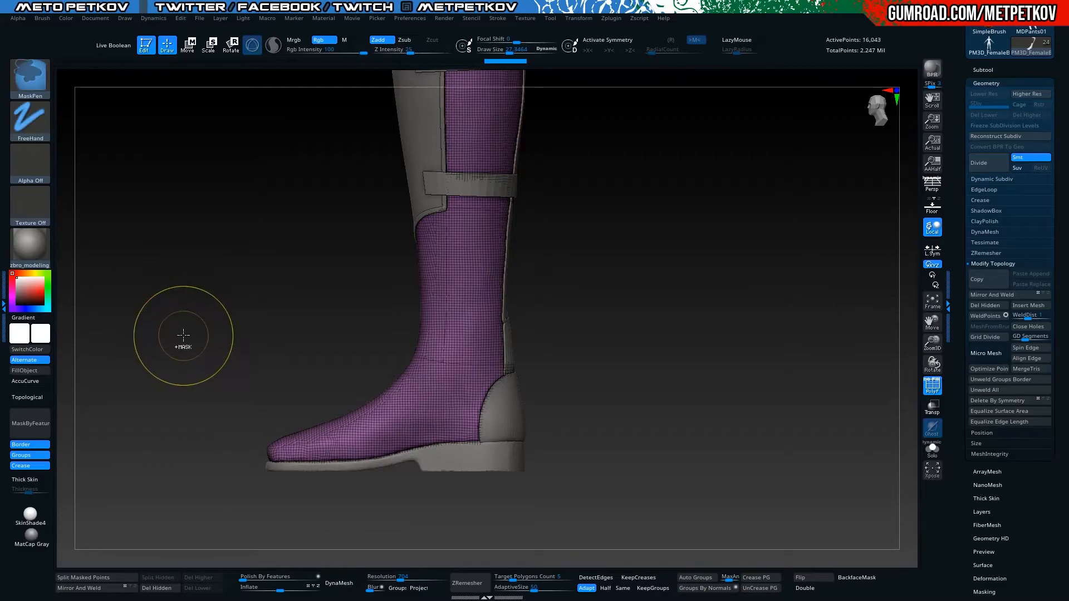
Fill the openings in the isolated inner boot mesh with Close Holes
drag(173, 316, 293, 465)
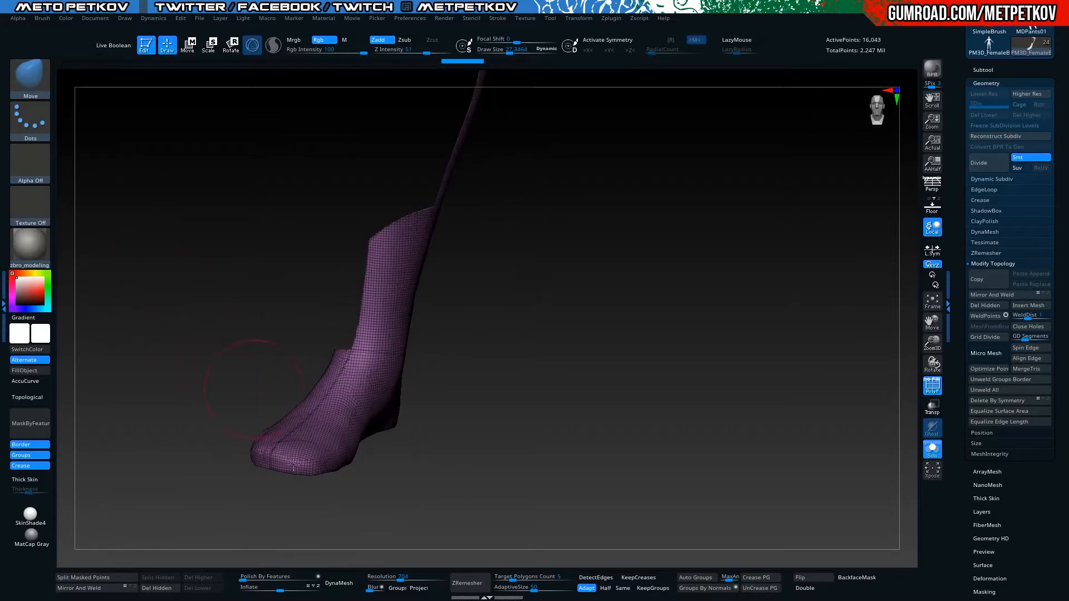
click(1021, 327)
drag(205, 293, 366, 220)
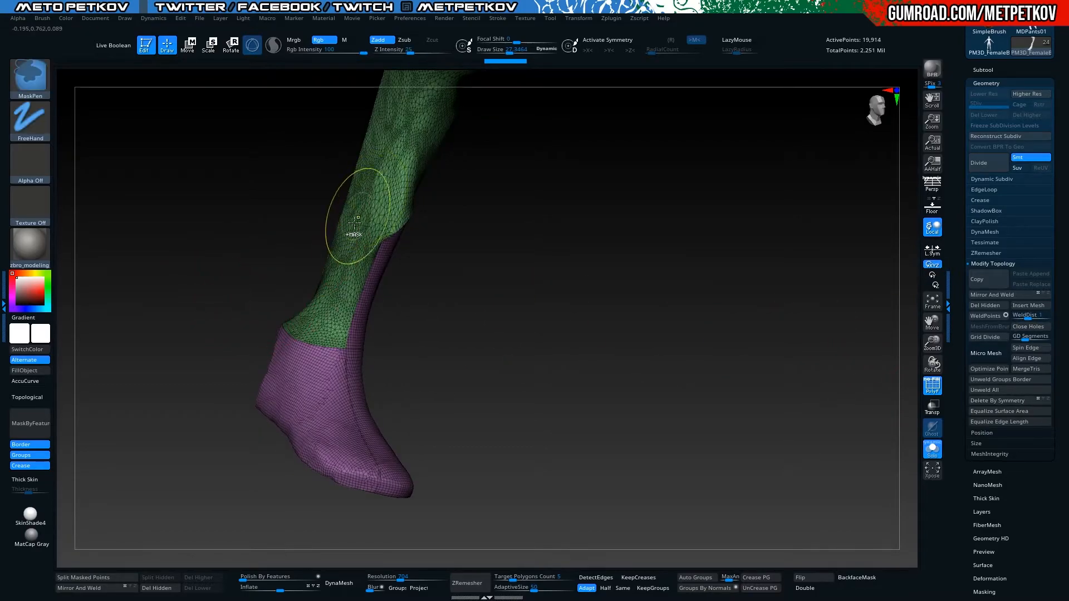
Mask everything except the newly filled polygroup, nudge it slightly sideways with the Move gizmo, and show the other boot parts again
key(w)
alt+drag(279, 180, 246, 235)
ctrl+click(405, 327)
ctrl+drag(372, 243, 383, 252)
drag(508, 315, 423, 306)
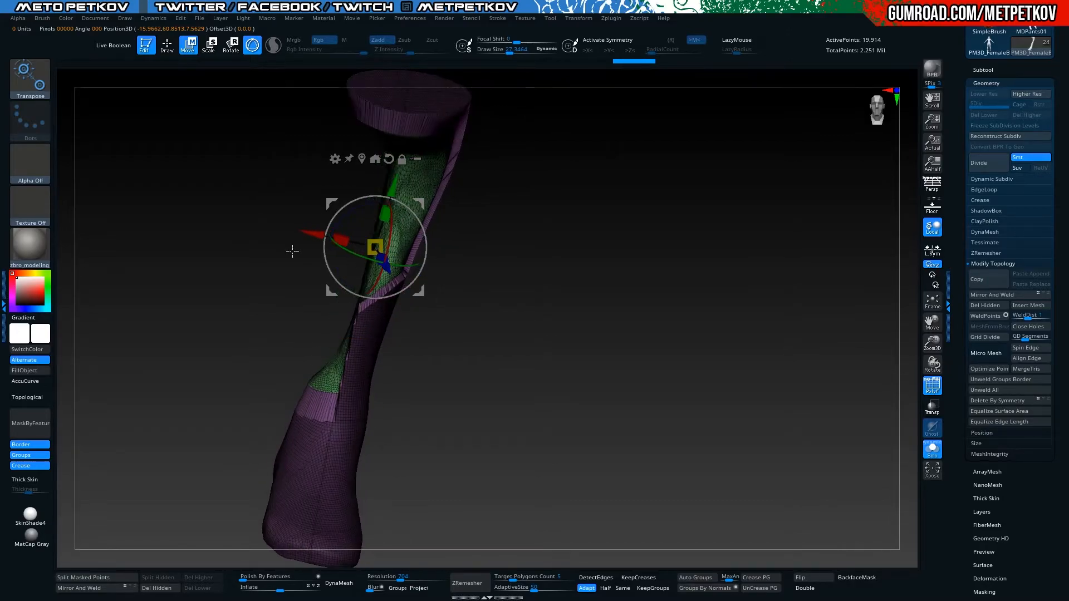
mouse_move(307, 232)
mouse_down()
mouse_move(292, 229)
mouse_move(305, 233)
mouse_up()
key(alt+s)
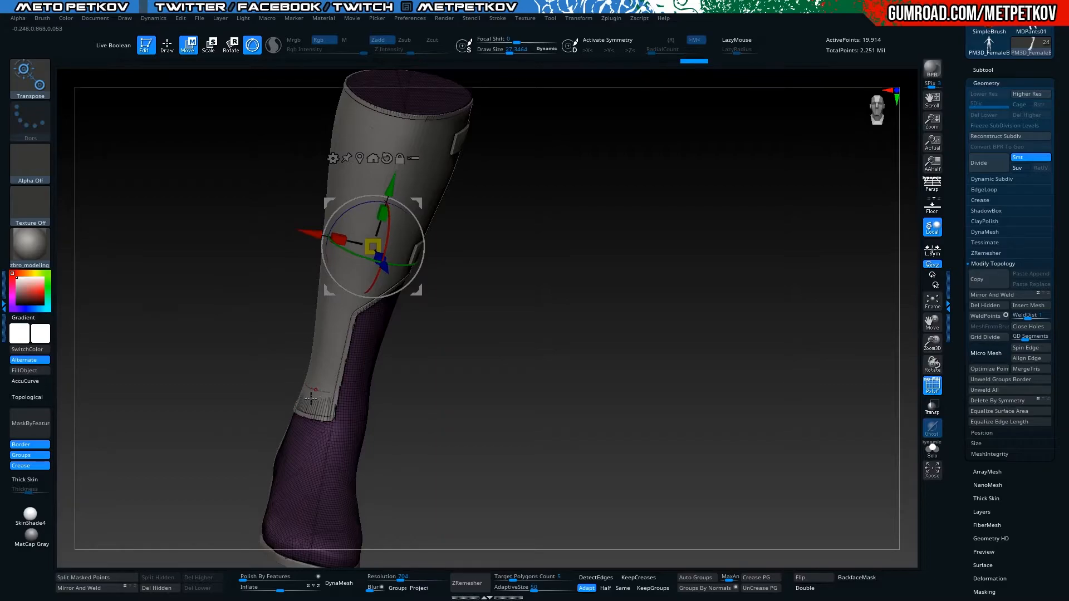
Try to move the unmasked polygroup of the isolated inner boot farther out and remesh the mesh with DynaMesh
drag(313, 229, 278, 229)
key(alt+s)
drag(198, 245, 249, 255)
drag(345, 248, 339, 241)
drag(579, 362, 472, 393)
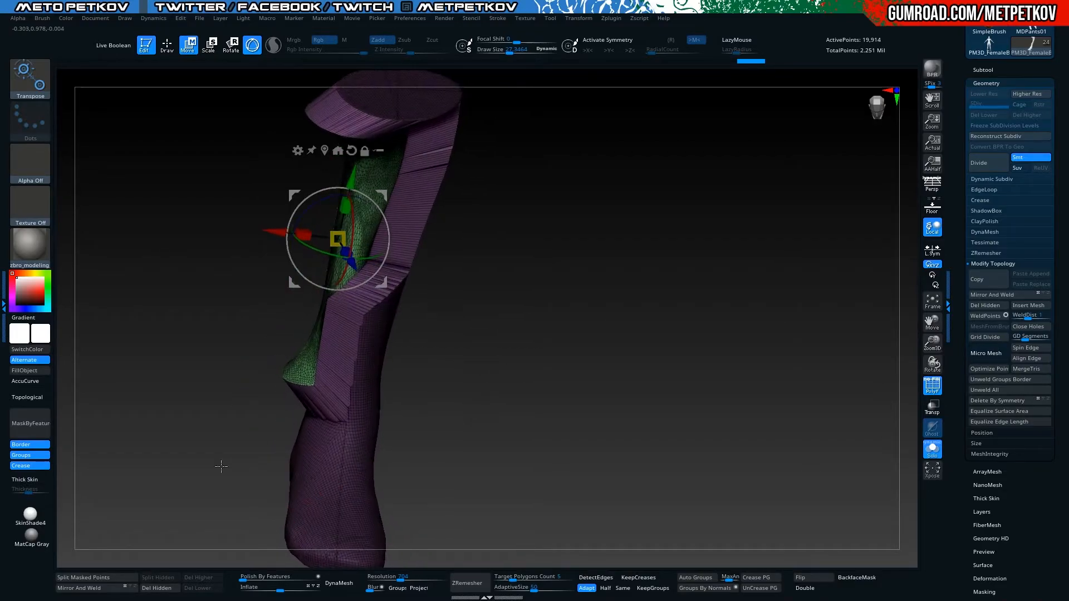
click(337, 583)
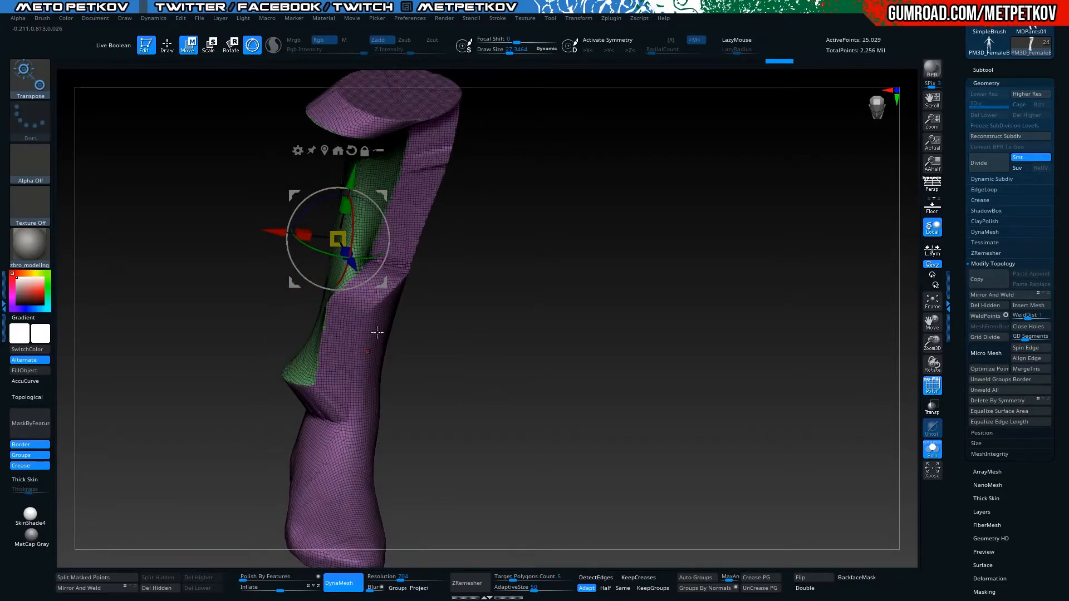
drag(410, 394, 341, 314)
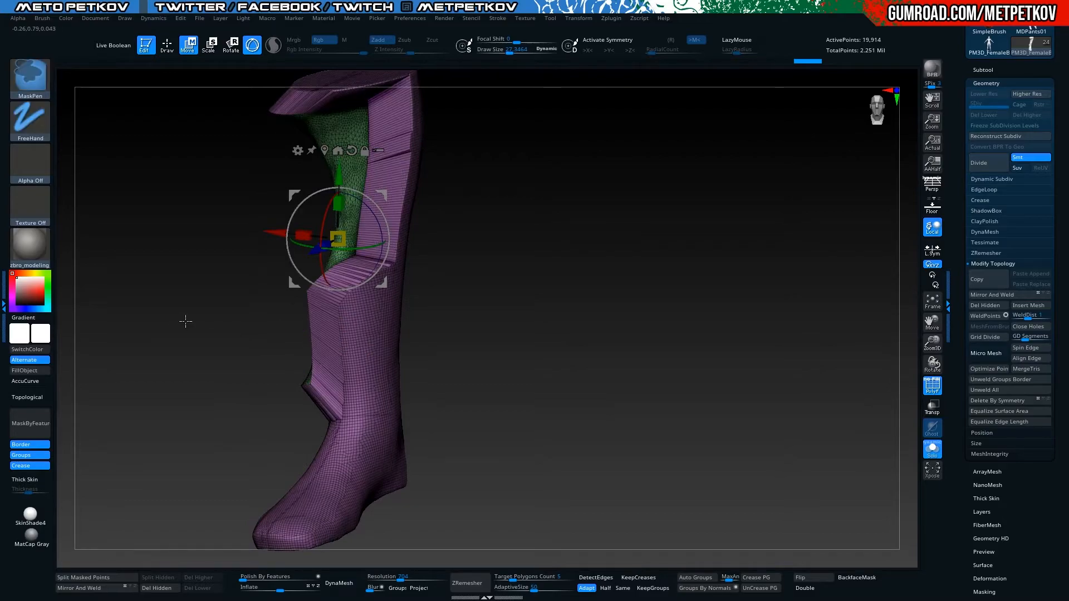
Undo the DynaMesh remesh and the gizmo moves of the filled polygroup on the inner boot
key(ctrl+z)
key(ctrl+z)
key(ctrl+z)
key(ctrl+z)
key(ctrl+z)
key(ctrl+z)
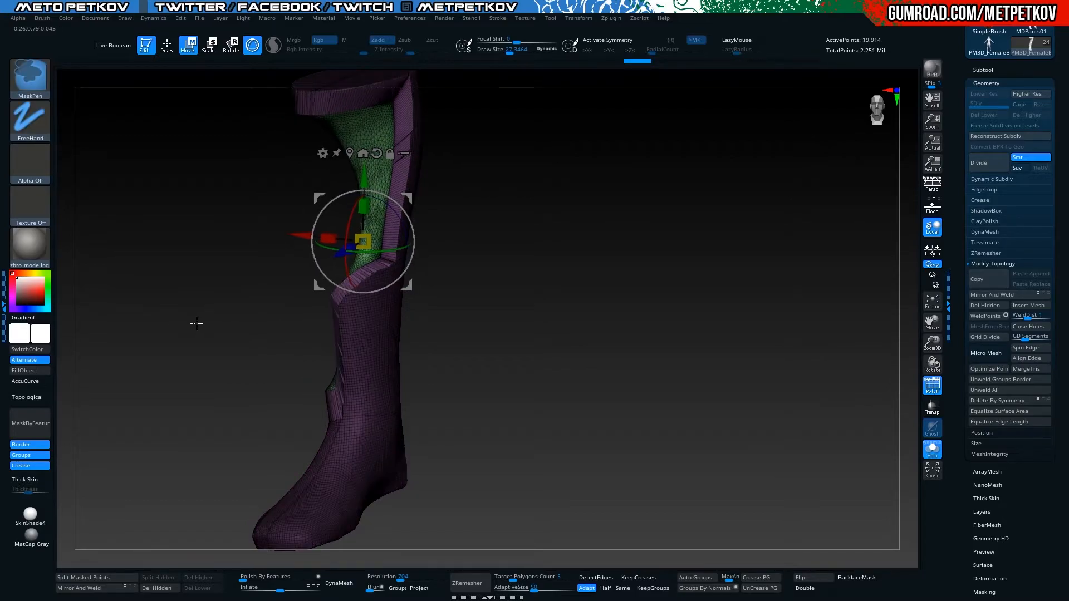
key(ctrl+z)
key(ctrl+z)
key(ctrl+z)
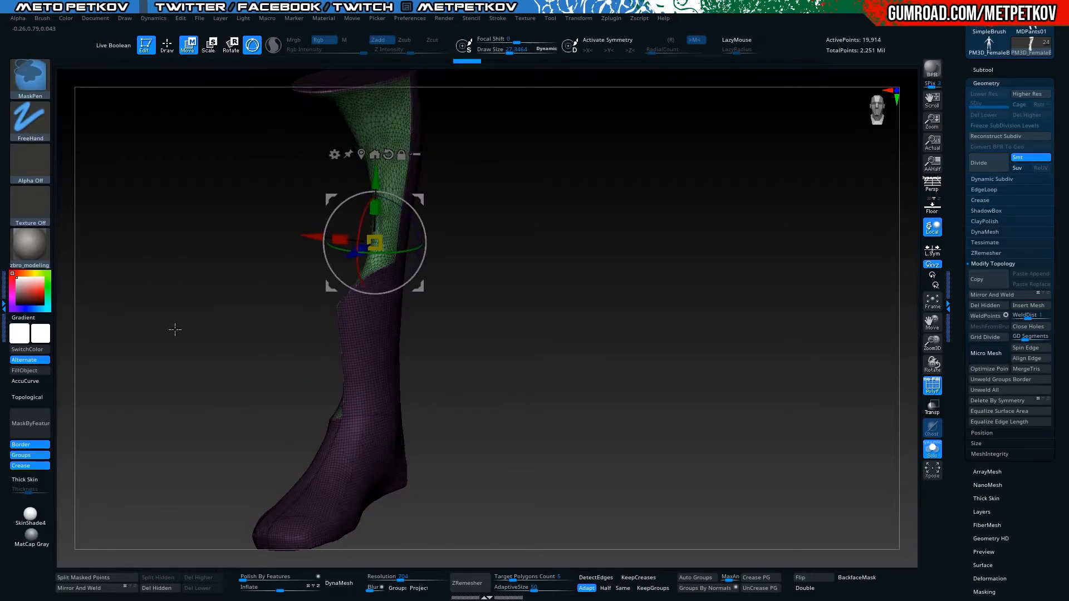
Check the inner boot against the panels, clear its mask, and remesh it with DynaMesh
click(174, 327)
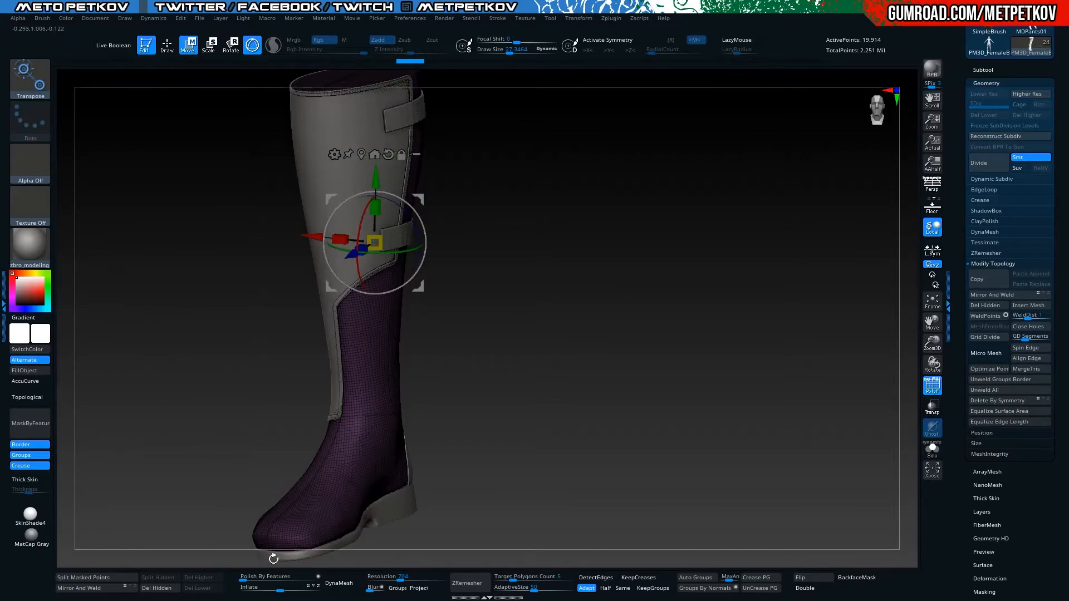
click(163, 327)
drag(162, 327, 231, 337)
key(q)
mouse_move(465, 420)
mouse_down()
mouse_move(494, 424)
mouse_move(167, 318)
mouse_move(180, 341)
mouse_move(227, 353)
mouse_up()
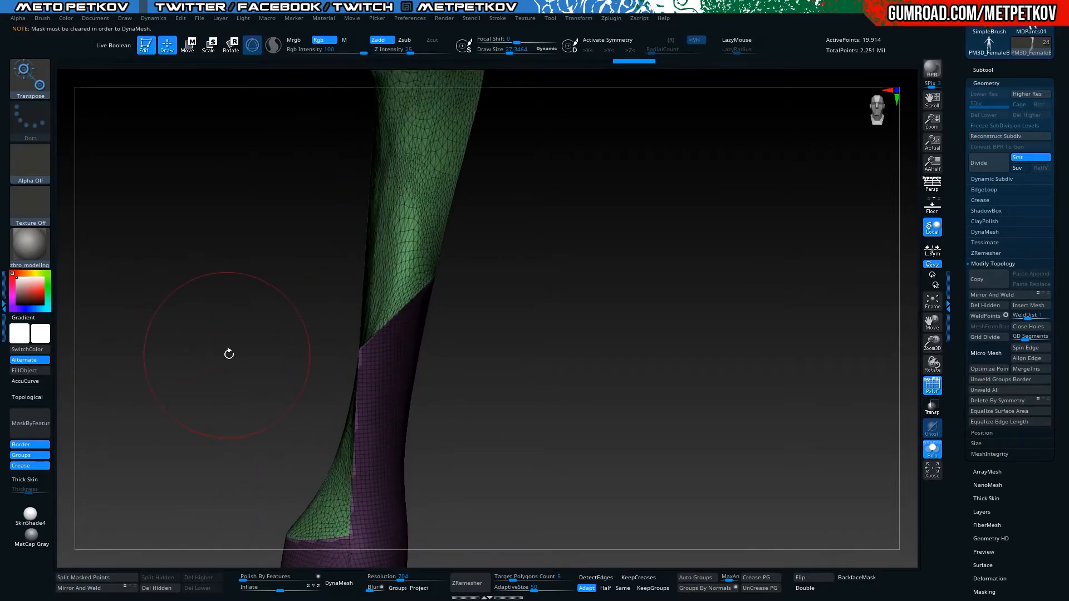
key(w)
drag(290, 272, 110, 246)
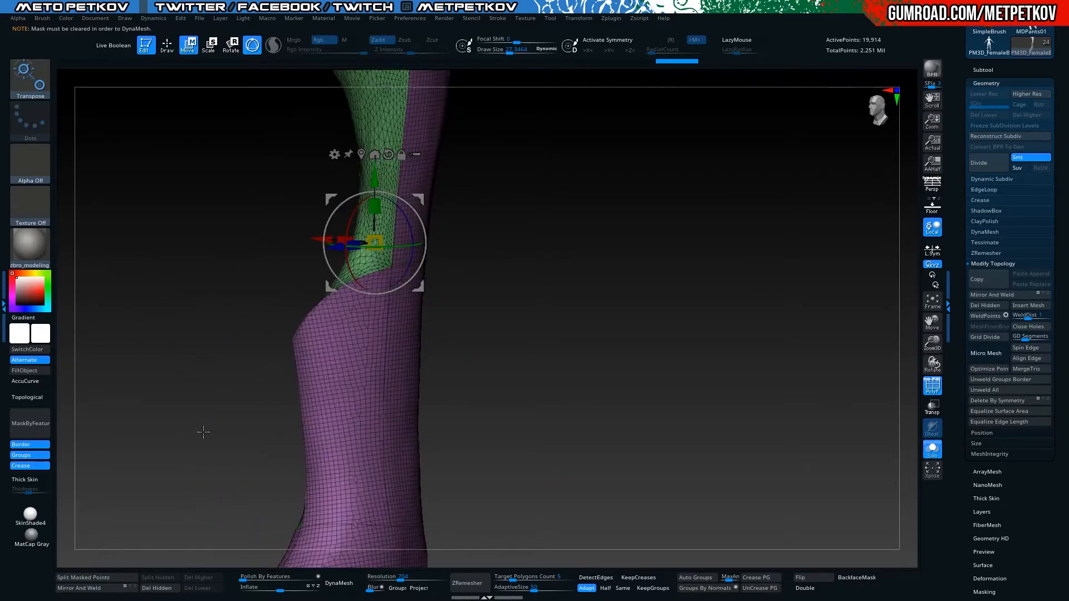
click(339, 583)
alt+drag(222, 429, 115, 343)
click(138, 365)
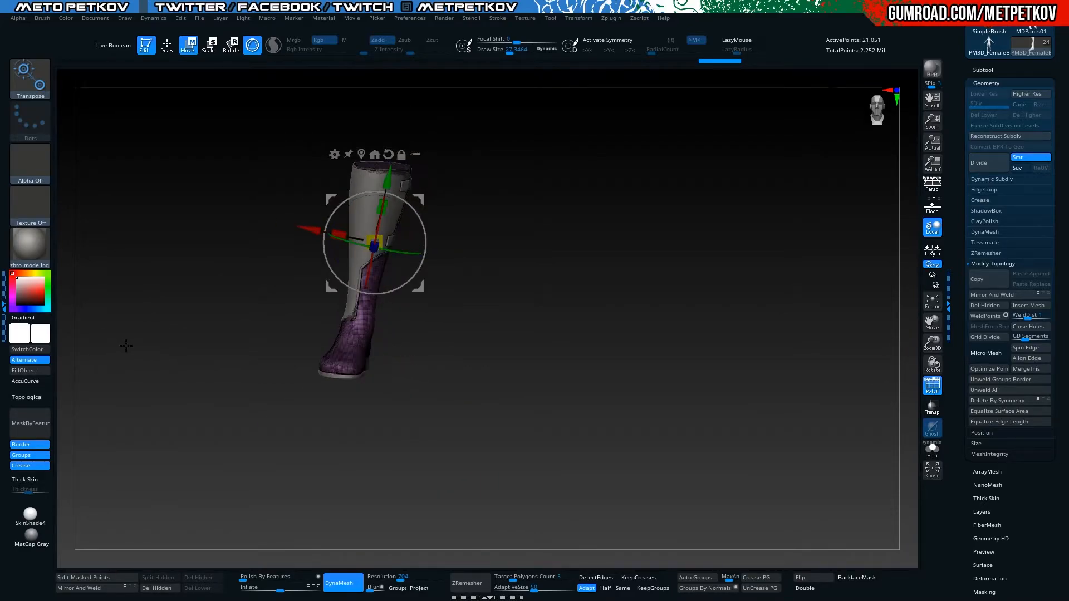
Slice the inner boot across the ankle with the SliceCurve brush to separate the foot from the shaft
key(q)
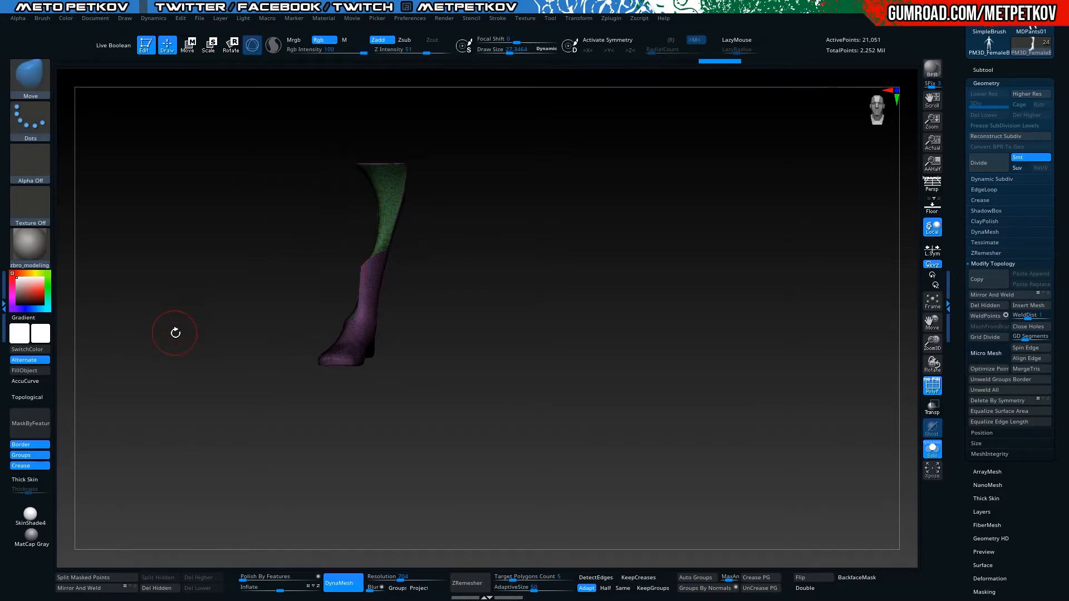
mouse_move(210, 266)
alt+mouse_down()
mouse_move(256, 343)
mouse_move(169, 308)
mouse_move(171, 232)
alt+mouse_up()
key(b)
key(c)
key(l)
ctrl+shift+click(21, 75)
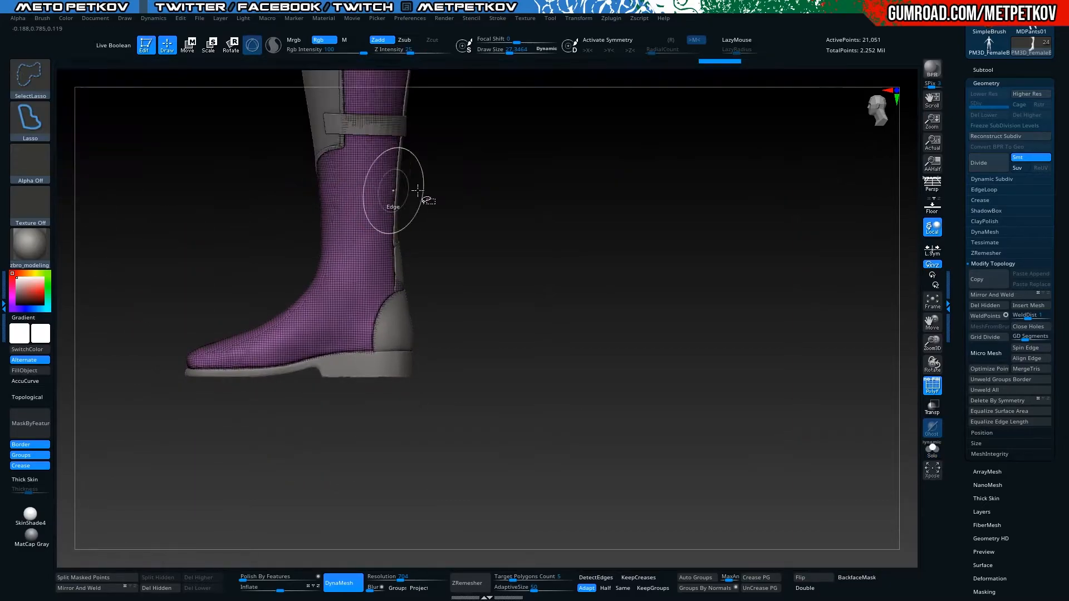
click(33, 81)
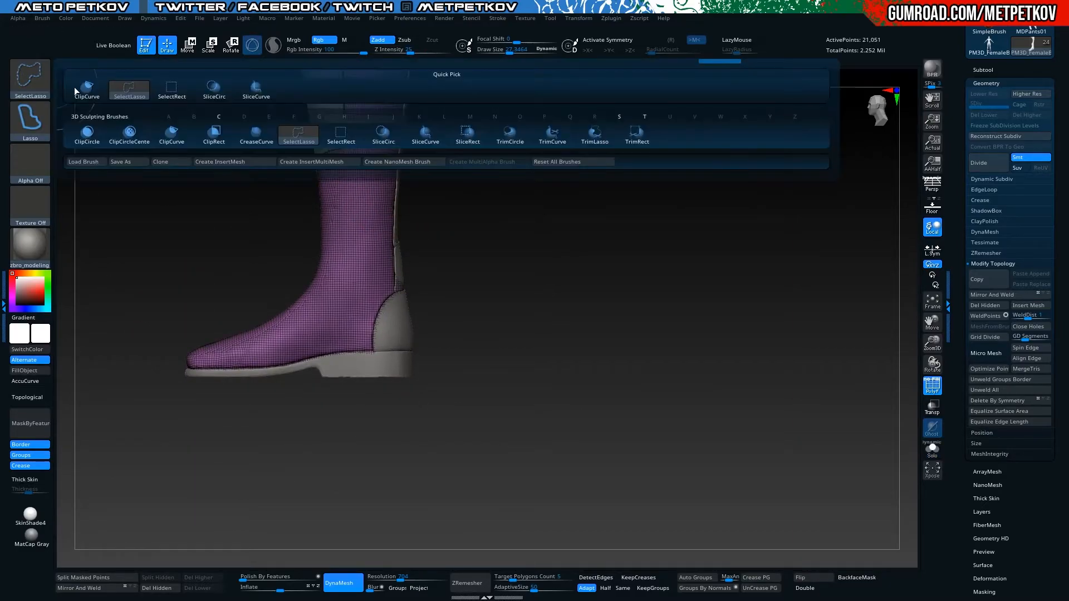
click(425, 142)
key(shift+f)
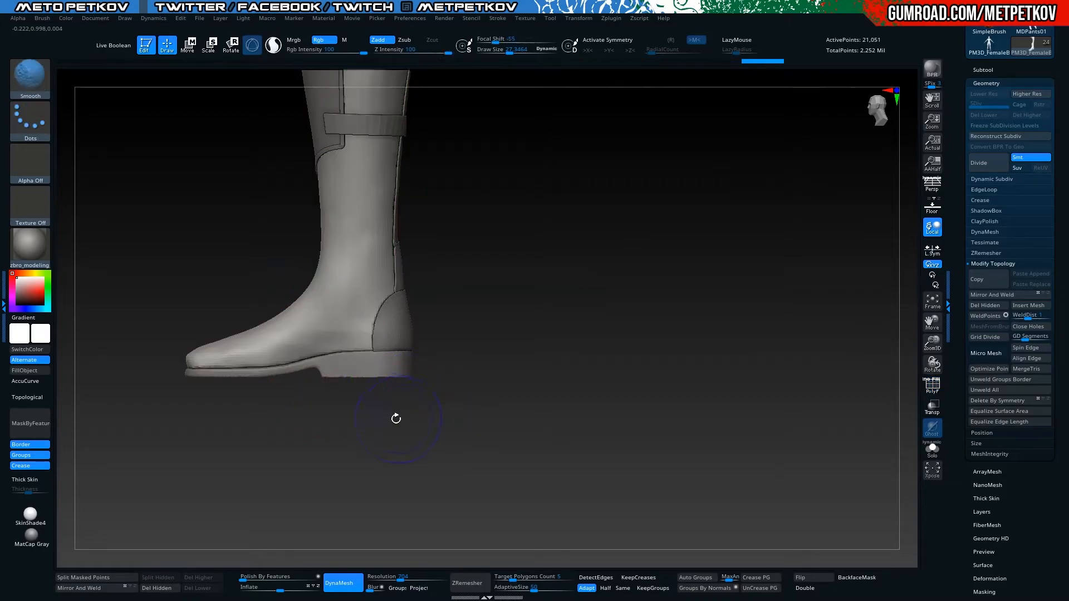
key(shift+f)
drag(206, 272, 222, 283)
drag(403, 411, 408, 422)
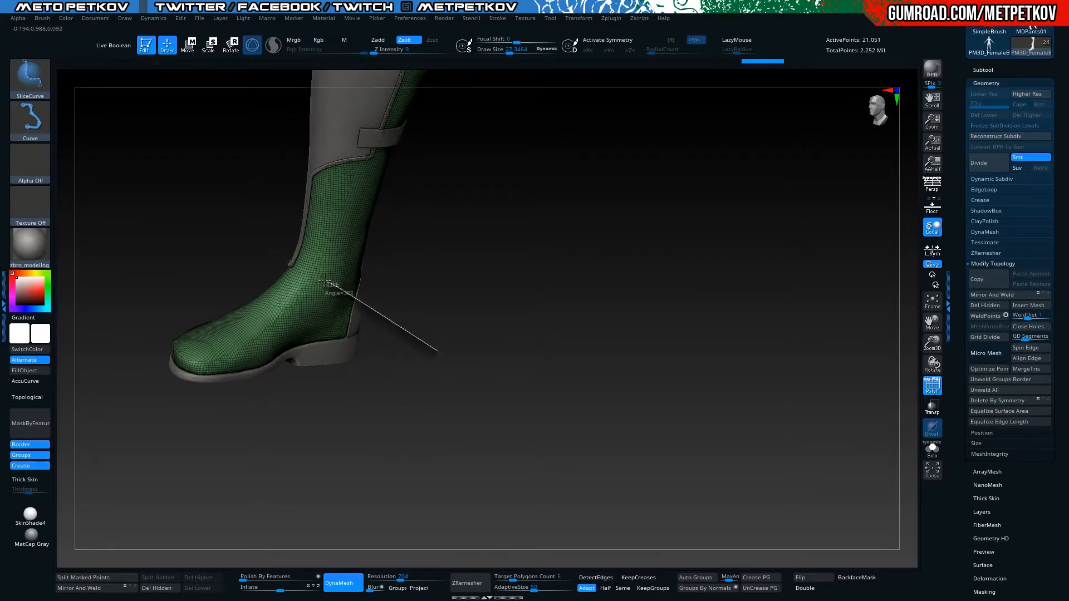
ctrl+shift+drag(236, 252, 236, 252)
Isolate the inner boot and make a second SliceCurve cut across the ankle from another angle
drag(136, 251, 210, 278)
key(alt+s)
mouse_move(506, 286)
ctrl+shift+mouse_down()
mouse_move(157, 262)
mouse_move(145, 272)
mouse_move(150, 291)
mouse_move(232, 312)
mouse_move(405, 326)
mouse_move(44, 328)
mouse_move(112, 362)
mouse_move(77, 362)
mouse_move(141, 358)
ctrl+shift+mouse_up()
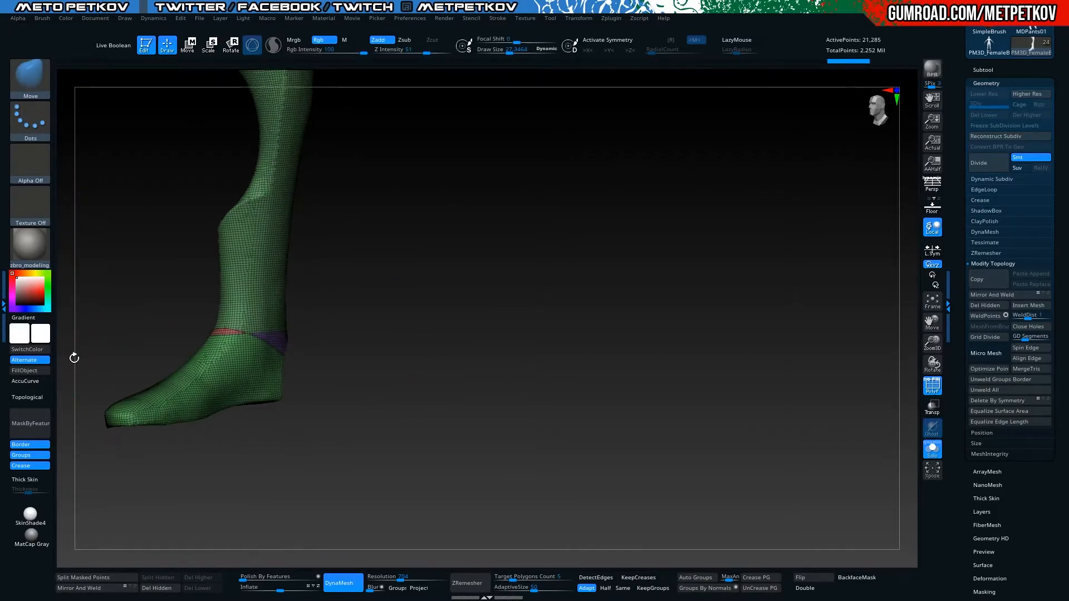
Isolate the foot polygroup to check the cut, switch back to SelectLasso, and show the whole inner boot again
ctrl+shift+click(239, 382)
drag(113, 299, 245, 368)
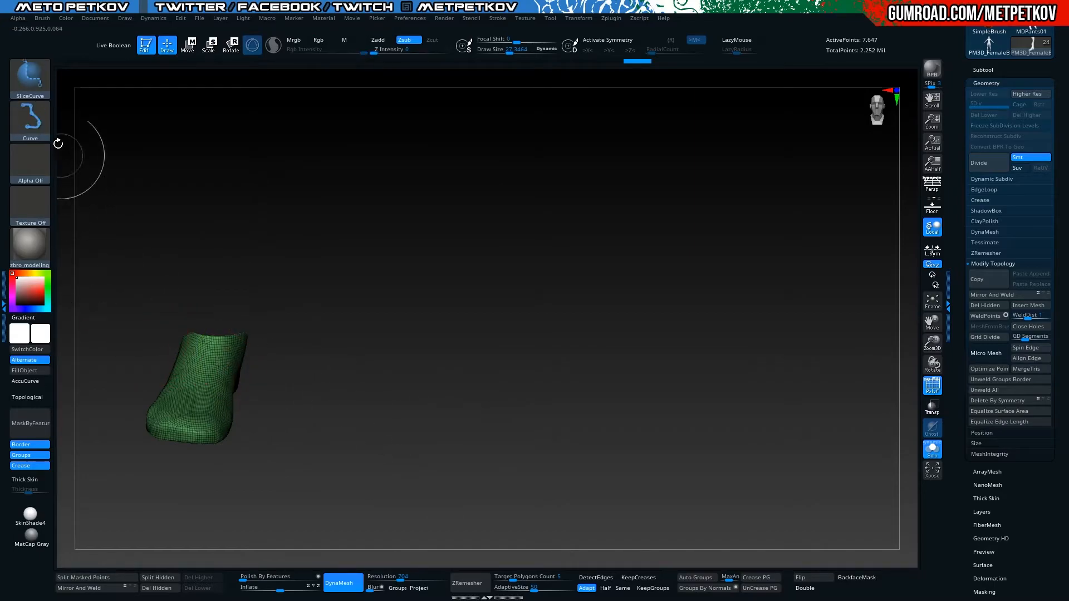
ctrl+shift+click(30, 79)
click(298, 133)
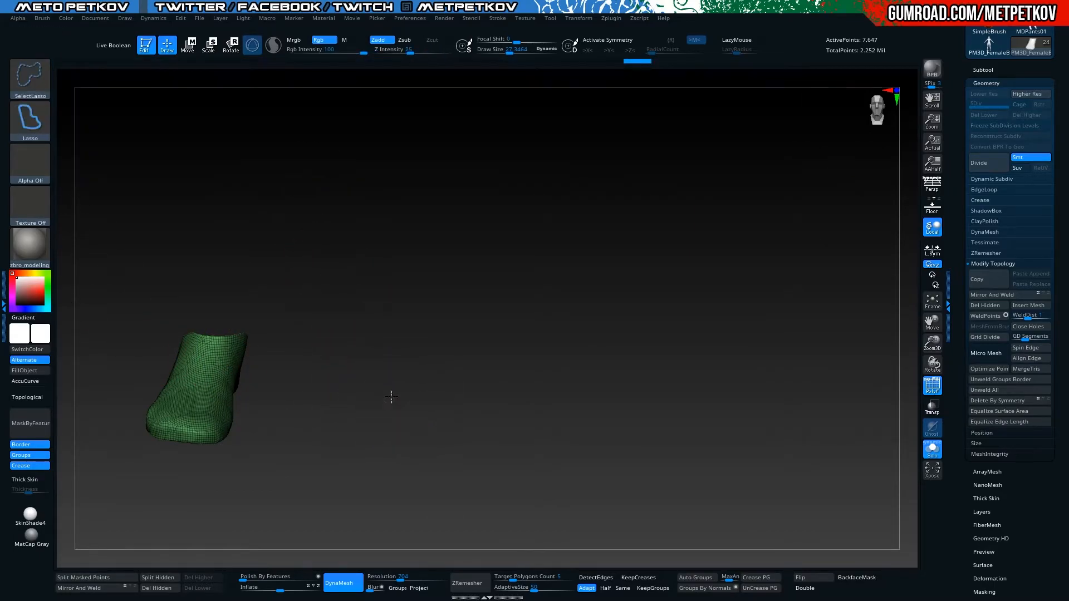
ctrl+shift+drag(389, 406, 341, 397)
drag(219, 372, 192, 373)
ctrl+shift+click(377, 441)
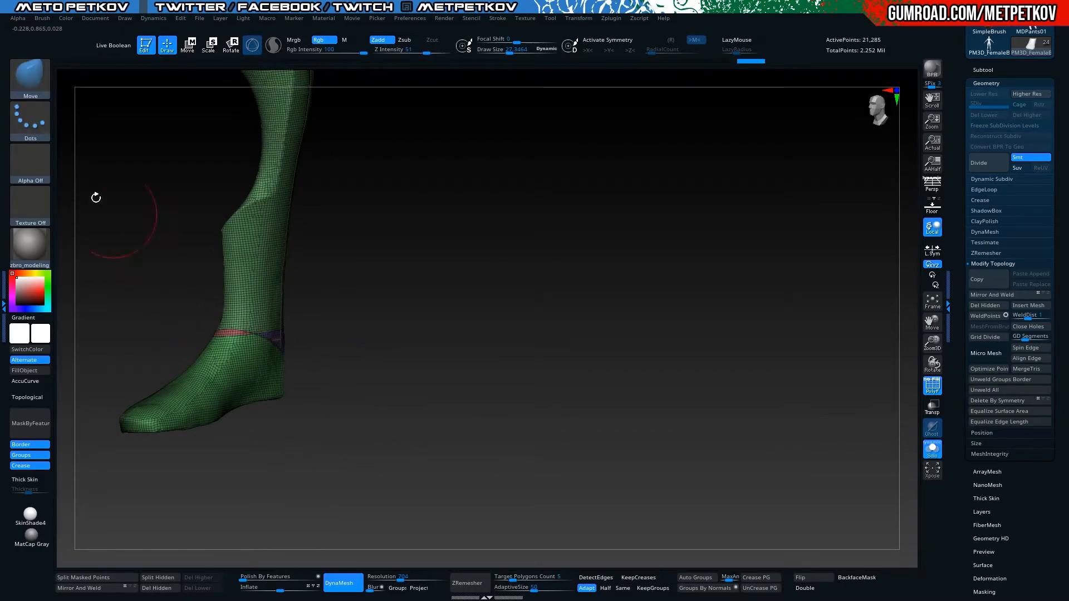
Isolate the small wedge polygroup at the back of the ankle and turn on double-sided display to inspect it
click(30, 78)
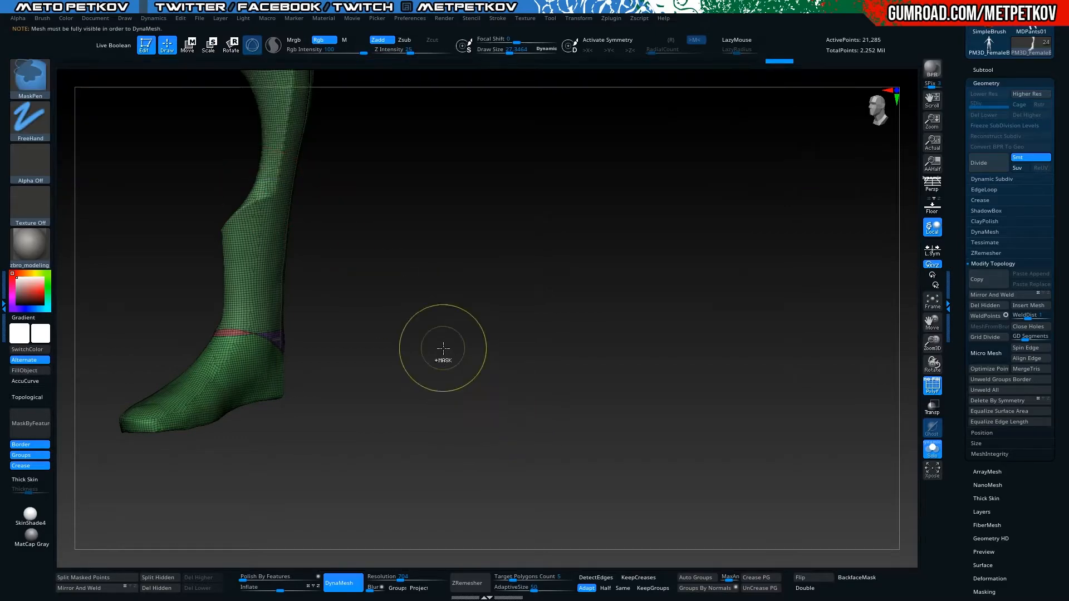
ctrl+shift+click(285, 342)
drag(303, 353, 432, 423)
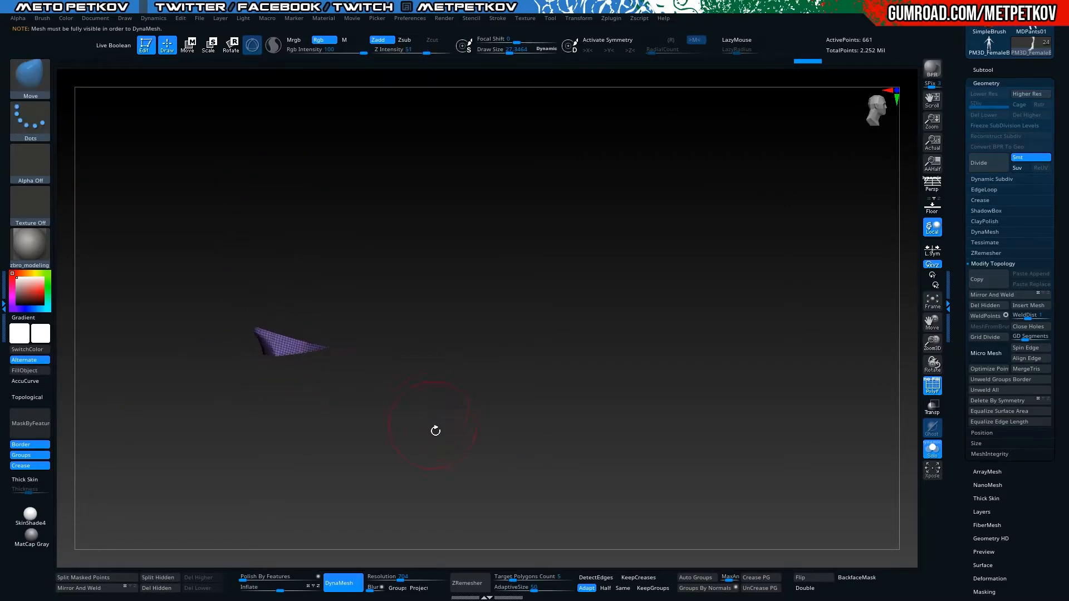
drag(674, 535, 460, 412)
drag(701, 580, 557, 467)
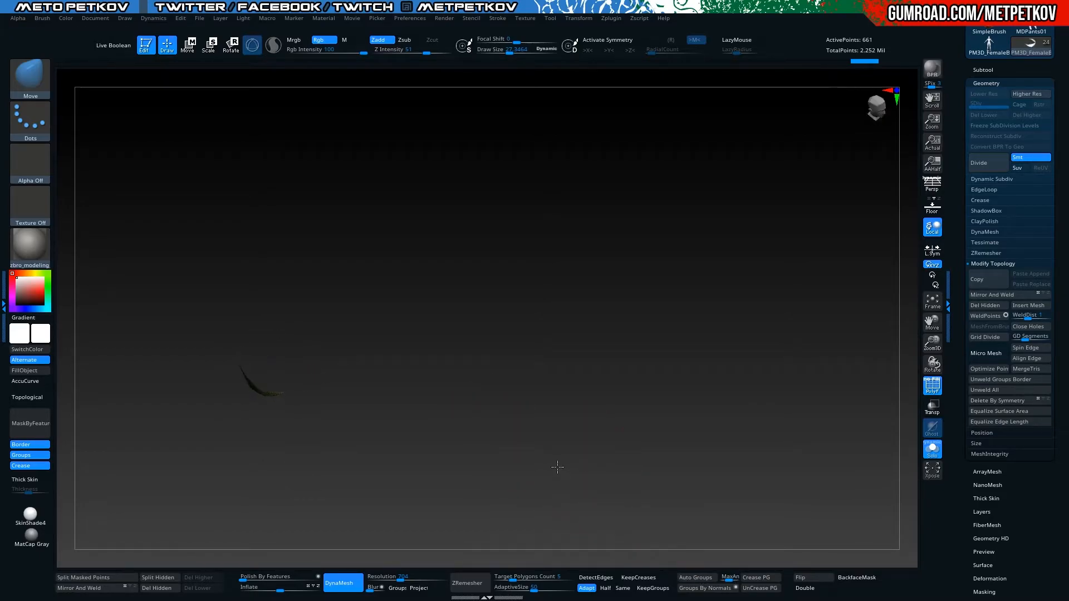
click(805, 588)
drag(188, 334, 206, 351)
ctrl+alt+shift+drag(169, 297, 365, 351)
ctrl+shift+click(368, 353)
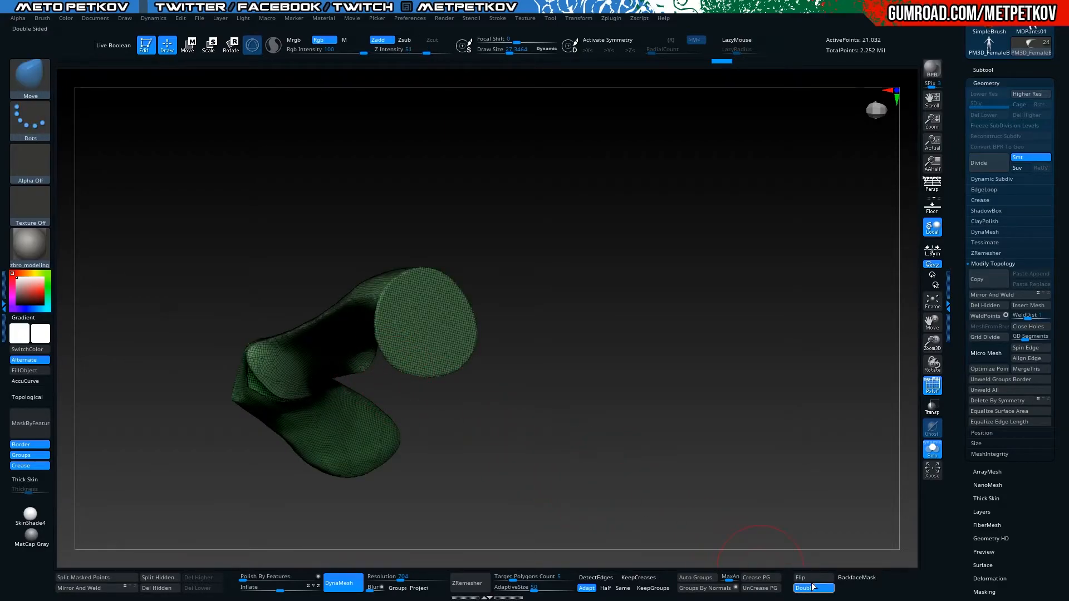
Show and hide the ankle pieces to merge the wedges into one foot polygroup and one shaft polygroup
key(ctrl+shift+z)
drag(670, 503, 682, 526)
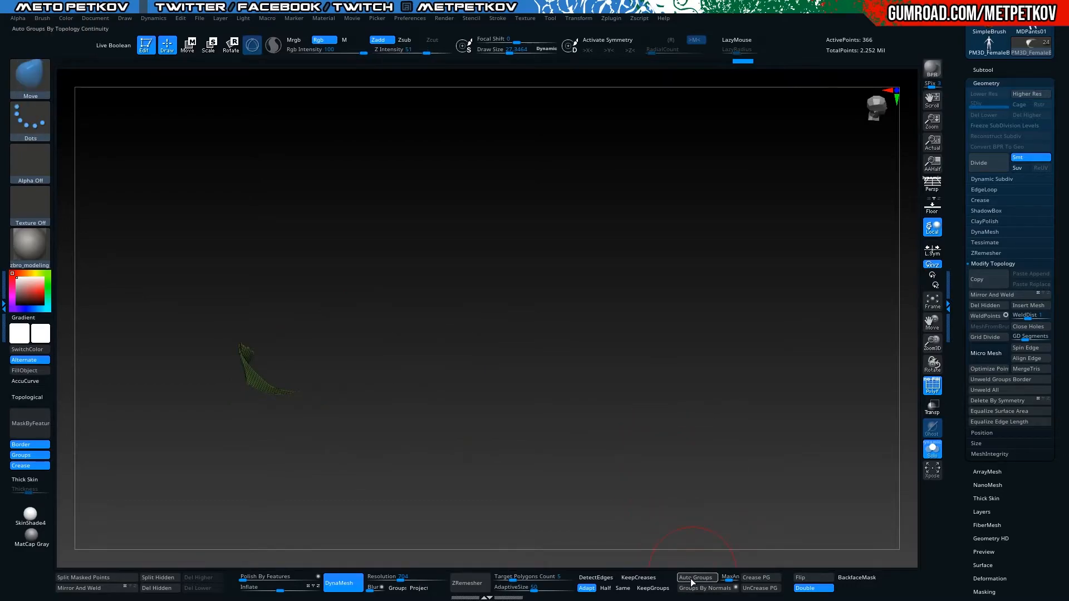
ctrl+shift+click(560, 464)
drag(560, 465, 355, 363)
ctrl+shift+click(233, 383)
drag(123, 335, 178, 338)
ctrl+shift+click(182, 338)
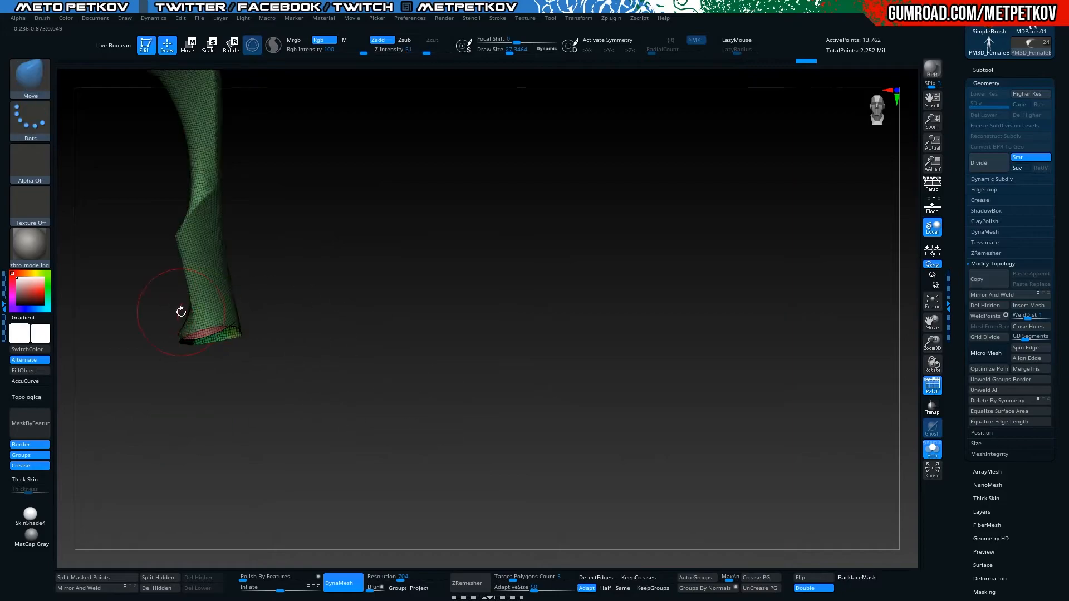
ctrl+shift+click(202, 334)
ctrl+shift+click(208, 338)
drag(265, 369, 223, 384)
ctrl+shift+click(149, 332)
ctrl+shift+drag(400, 461, 366, 373)
Show the other boot parts and examine the boundary between the foot and shaft polygroups from several sides
key(alt+s)
alt+drag(438, 387, 616, 454)
ctrl+shift+click(418, 432)
ctrl+shift+click(366, 418)
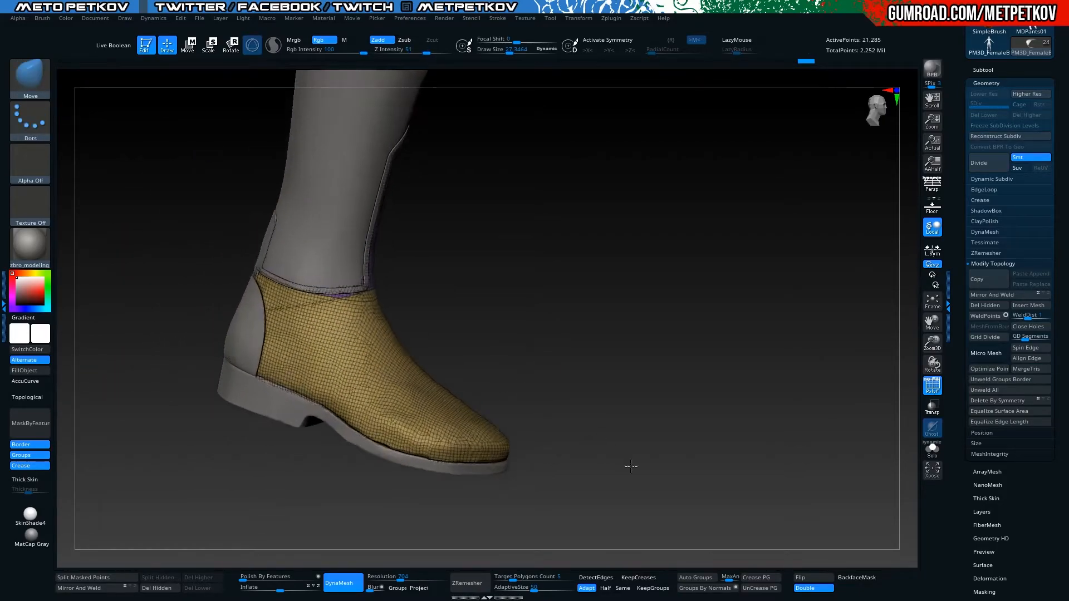
drag(132, 274, 158, 270)
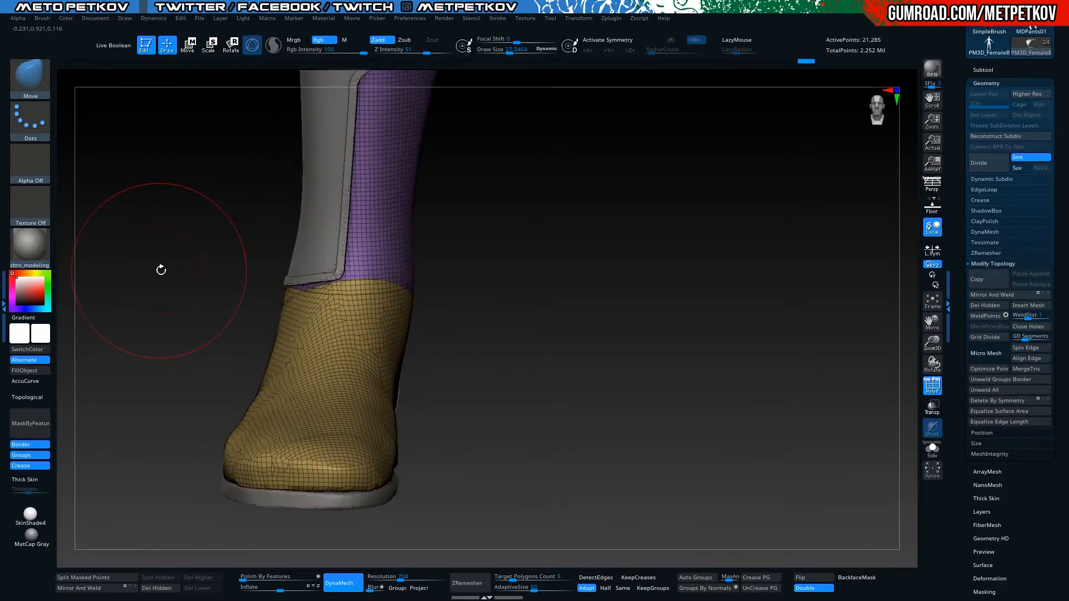
Save the project in the Medical folder
key(ctrl+s)
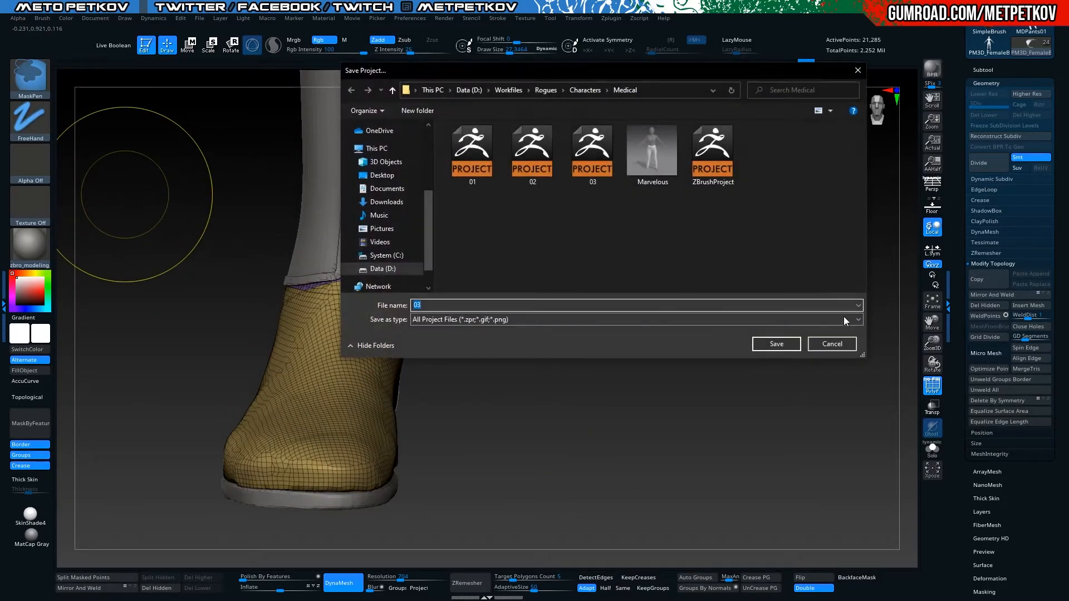
Save the project over the existing 03 file in the Medical folder
click(592, 153)
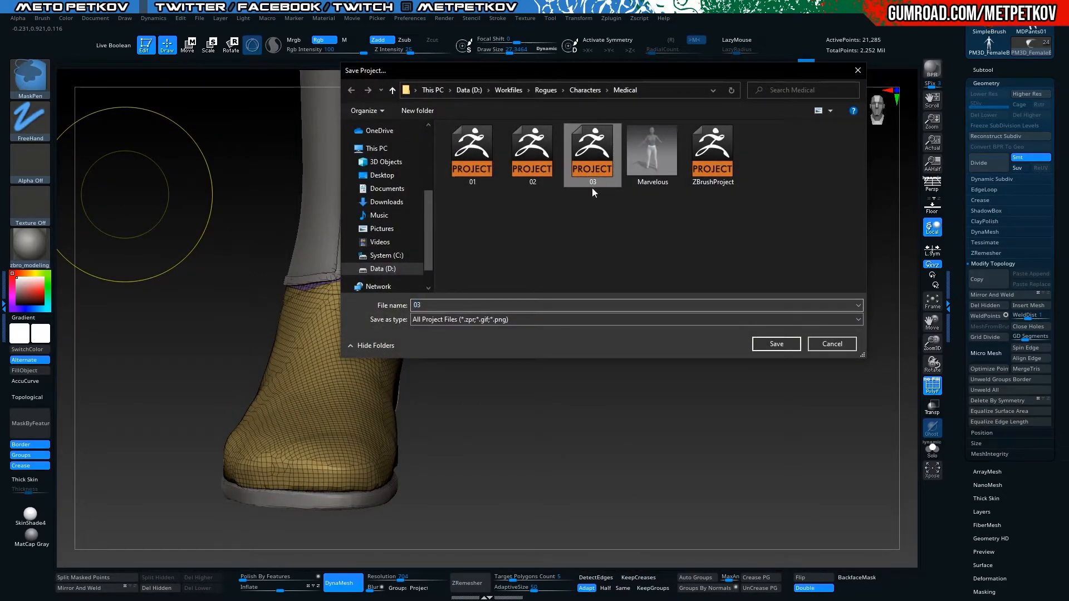
click(766, 346)
click(561, 307)
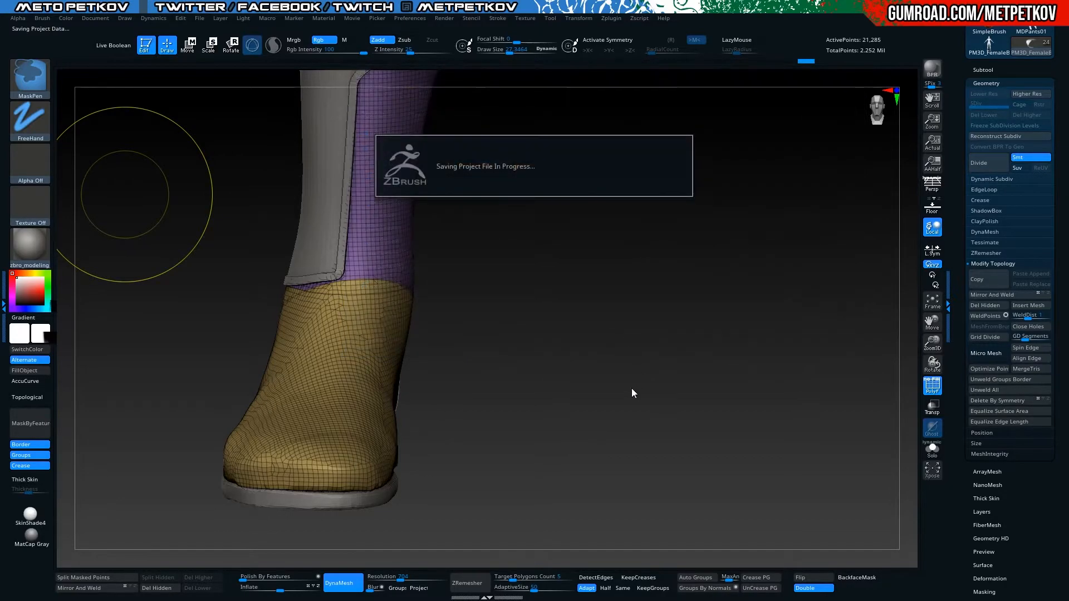
Set the brush draw size to about 3.5 for working on the boot's foot and ankle area
mouse_move(184, 284)
alt+mouse_down()
mouse_move(153, 312)
mouse_move(199, 315)
alt+mouse_up()
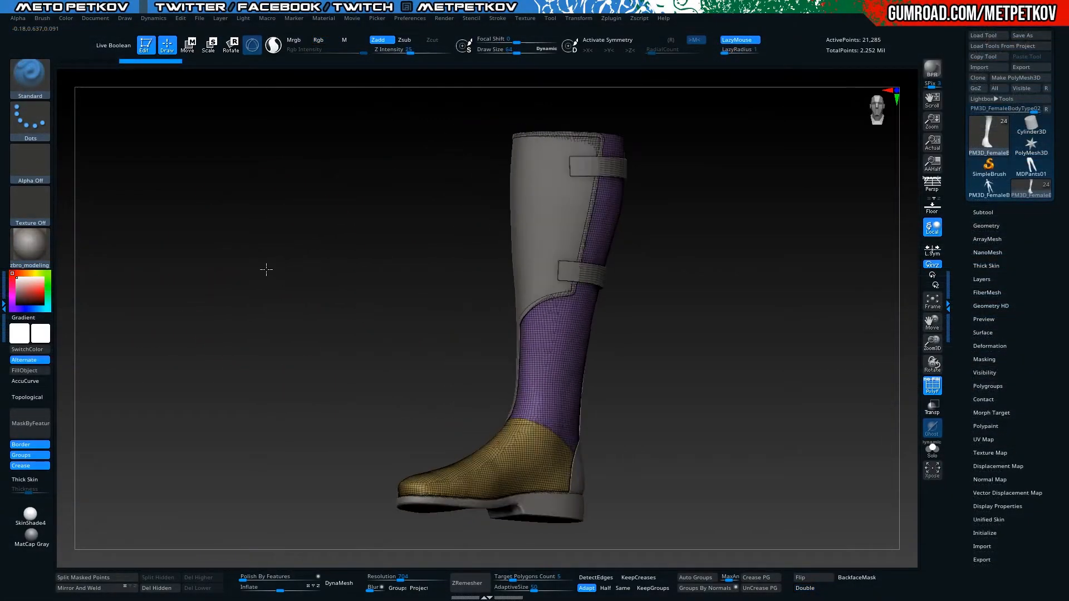
mouse_move(267, 269)
mouse_down()
mouse_move(291, 296)
mouse_move(303, 229)
mouse_up()
key(ctrl+shift)
ctrl+shift+click(462, 369)
mouse_move(229, 280)
mouse_down()
mouse_move(181, 276)
mouse_move(252, 307)
mouse_move(172, 284)
mouse_move(229, 310)
mouse_move(256, 305)
mouse_move(255, 252)
mouse_move(253, 317)
mouse_move(265, 298)
mouse_move(236, 296)
mouse_move(246, 298)
mouse_up()
ctrl+shift+click(227, 309)
key(space)
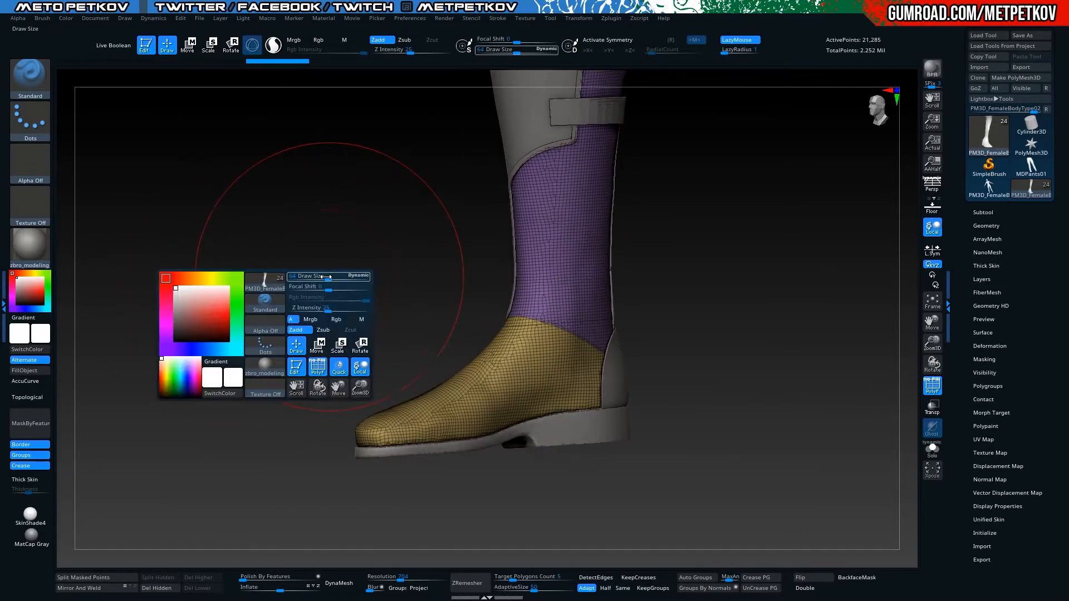
drag(322, 255, 346, 264)
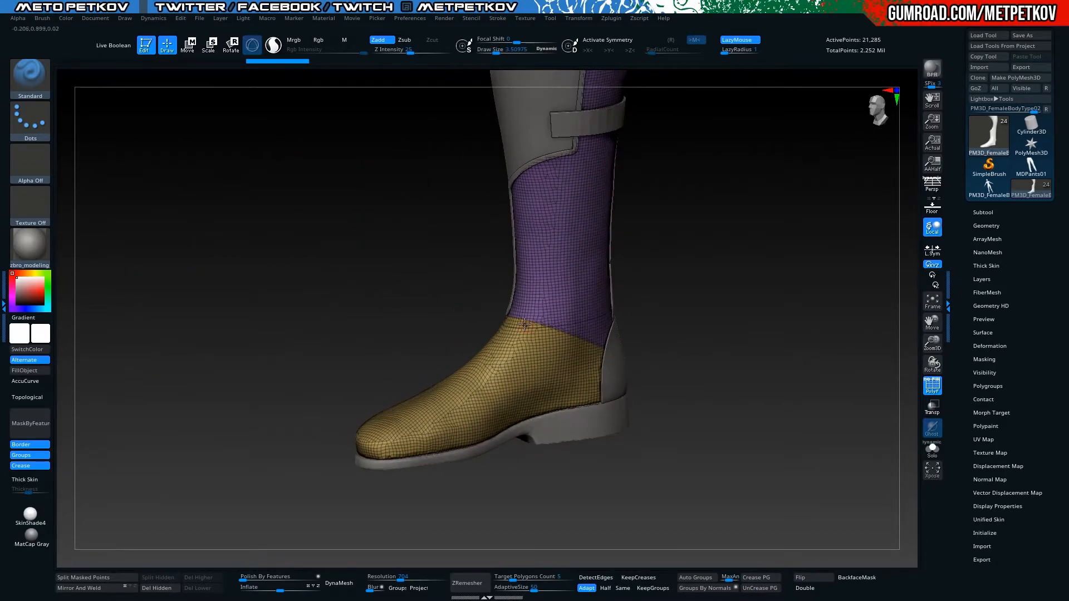
Mask a strip on the foot from the front of the ankle down to the sole and check it without the wireframe
key(ctrl)
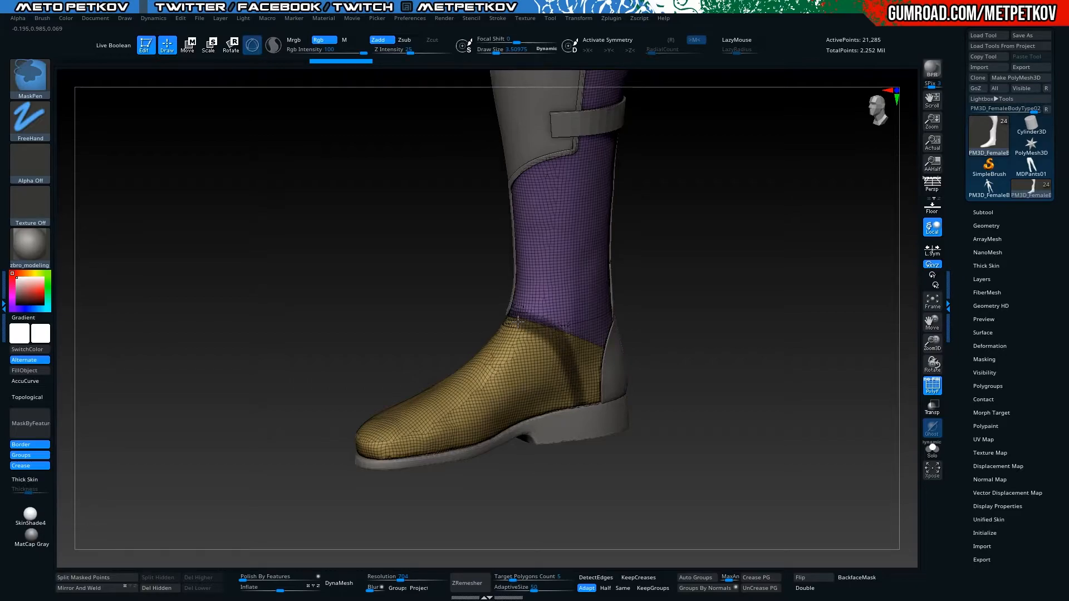
shift+drag(442, 296, 401, 281)
alt+drag(340, 259, 282, 240)
key(shift+f)
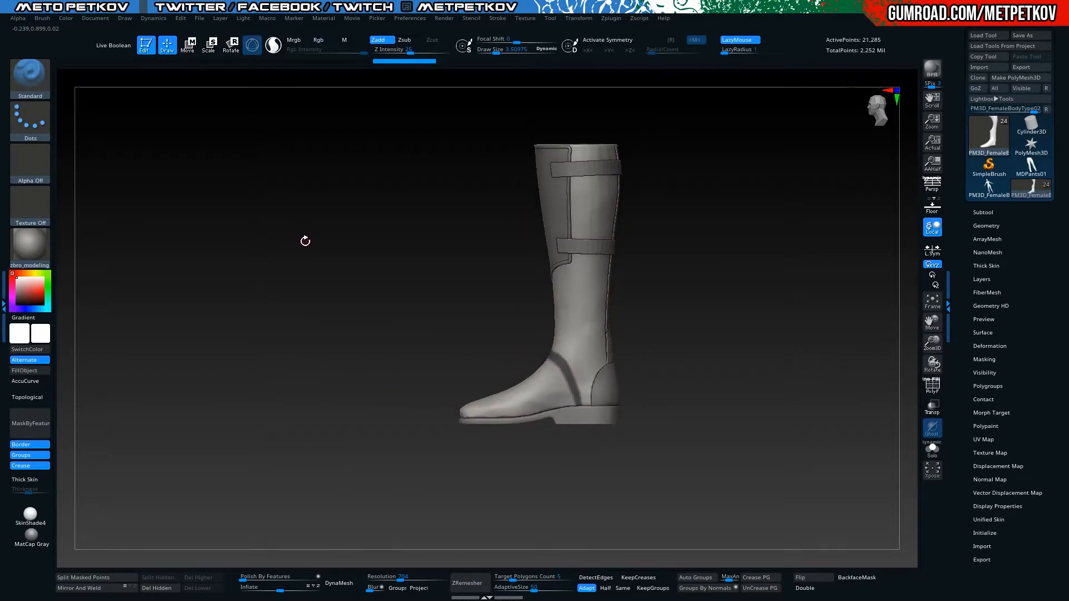
mouse_move(317, 244)
mouse_down()
mouse_move(375, 253)
mouse_move(306, 238)
mouse_move(405, 299)
mouse_up()
key(ctrl)
key(shift+f)
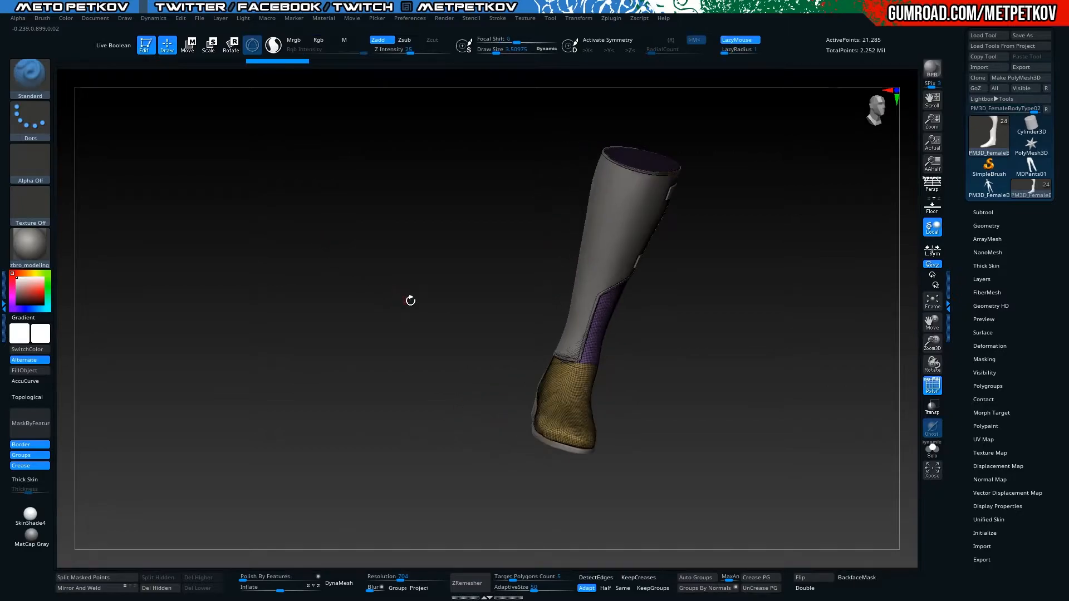
drag(459, 322, 474, 385)
key(shift+f)
key(shift+f)
Solo the leg mesh and mask a band across the front of the ankle, just above the edge of the foot polygroup
ctrl+shift+click(510, 351)
drag(339, 232, 356, 260)
ctrl+shift+click(338, 250)
key(alt+s)
drag(471, 217, 524, 241)
drag(359, 241, 351, 181)
ctrl+drag(521, 246, 570, 303)
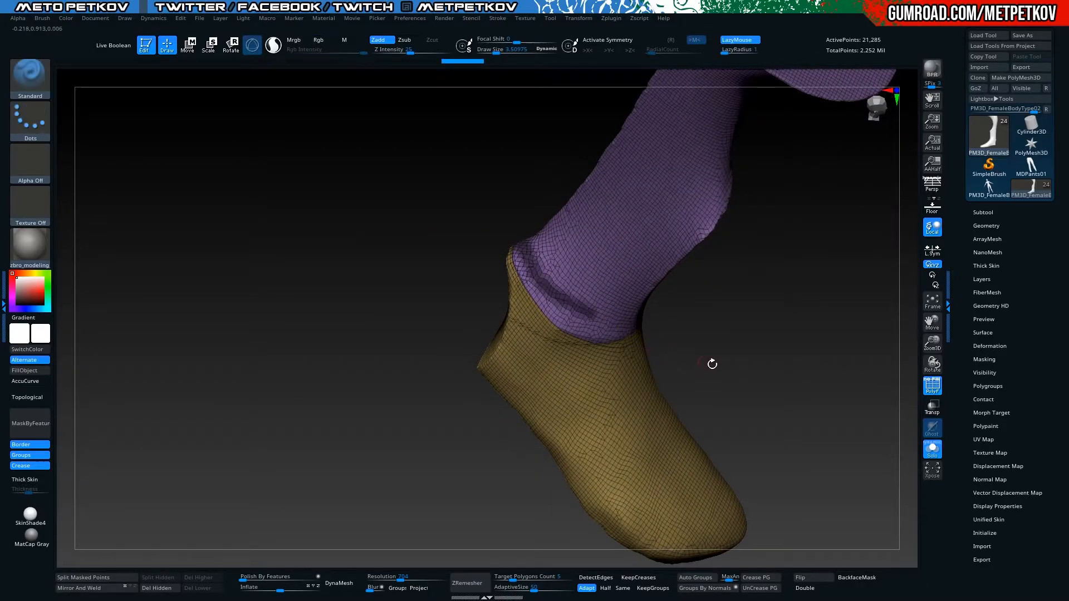
drag(709, 365, 649, 356)
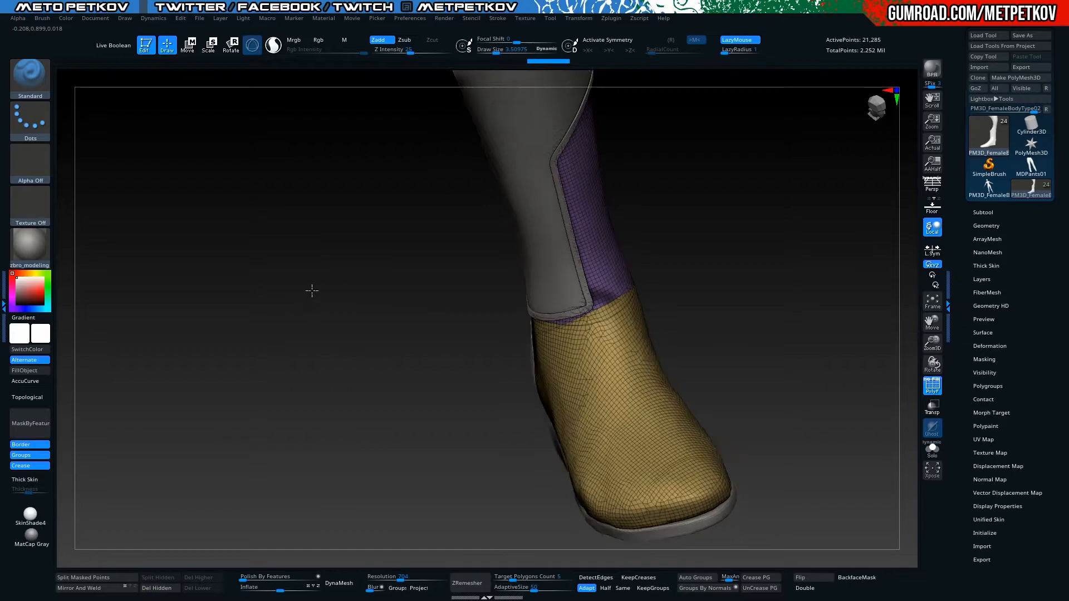
drag(310, 288, 333, 312)
key(ctrl)
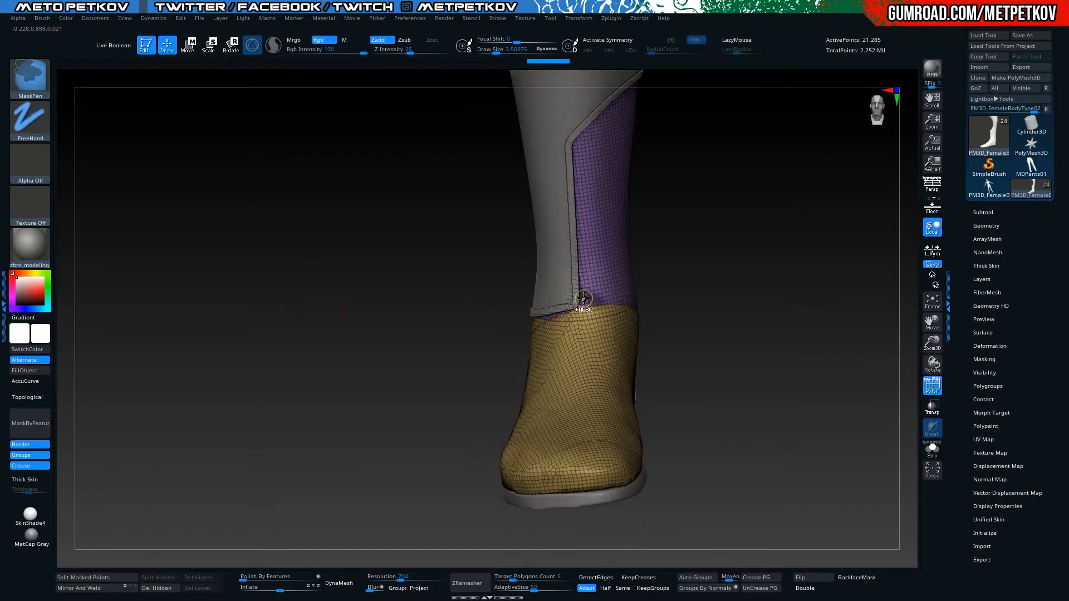
Fill the mask down to the foot polygroup's edge under the shin guard and turn the masked patch into its own polygroup
drag(495, 312, 469, 306)
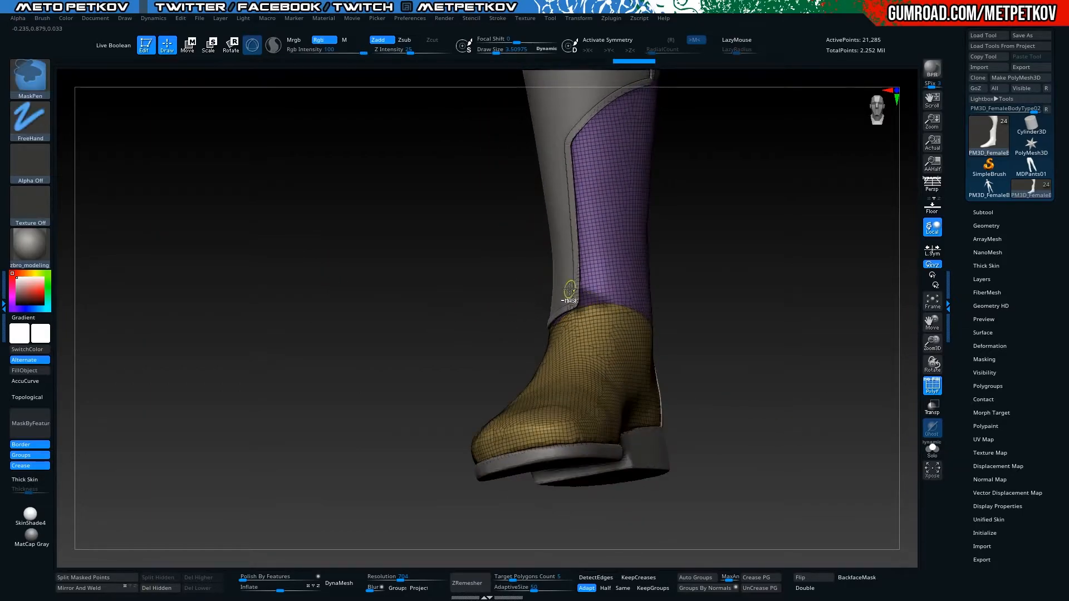
key(alt+s)
drag(408, 282, 435, 346)
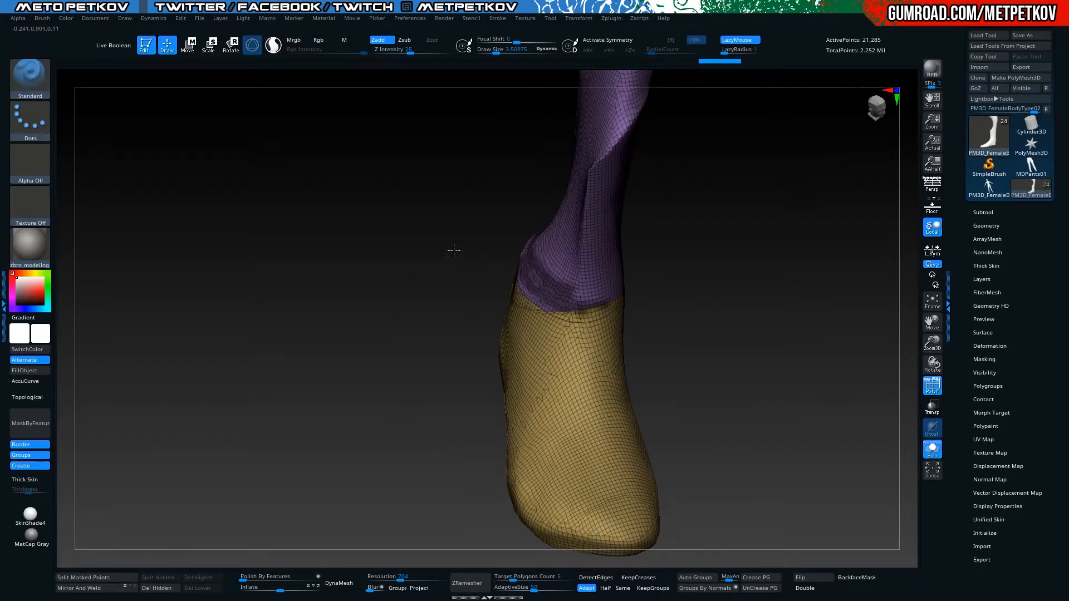
drag(449, 248, 507, 265)
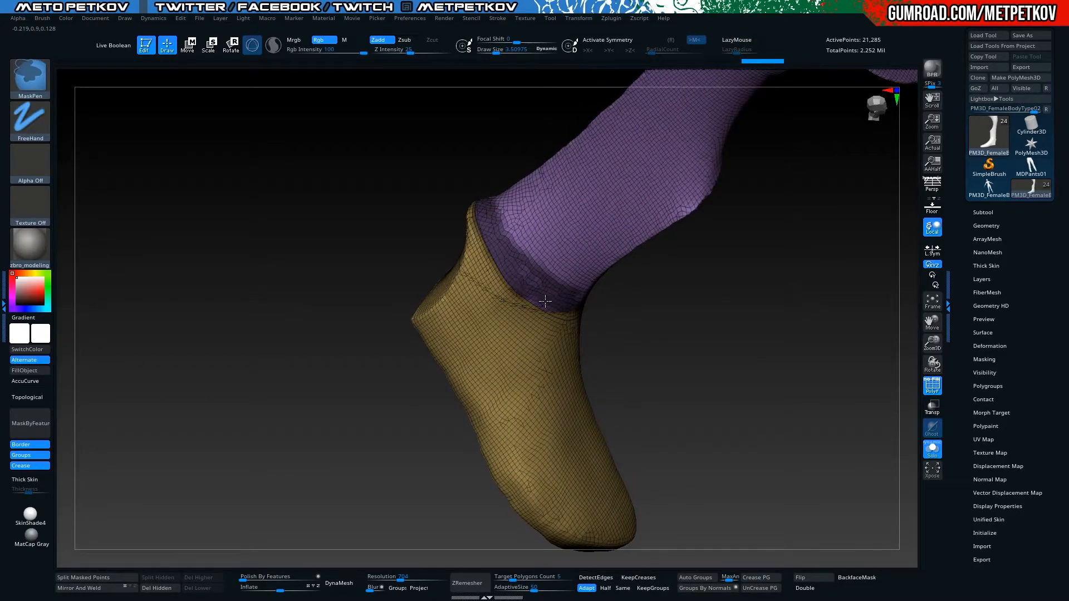
drag(659, 270, 596, 313)
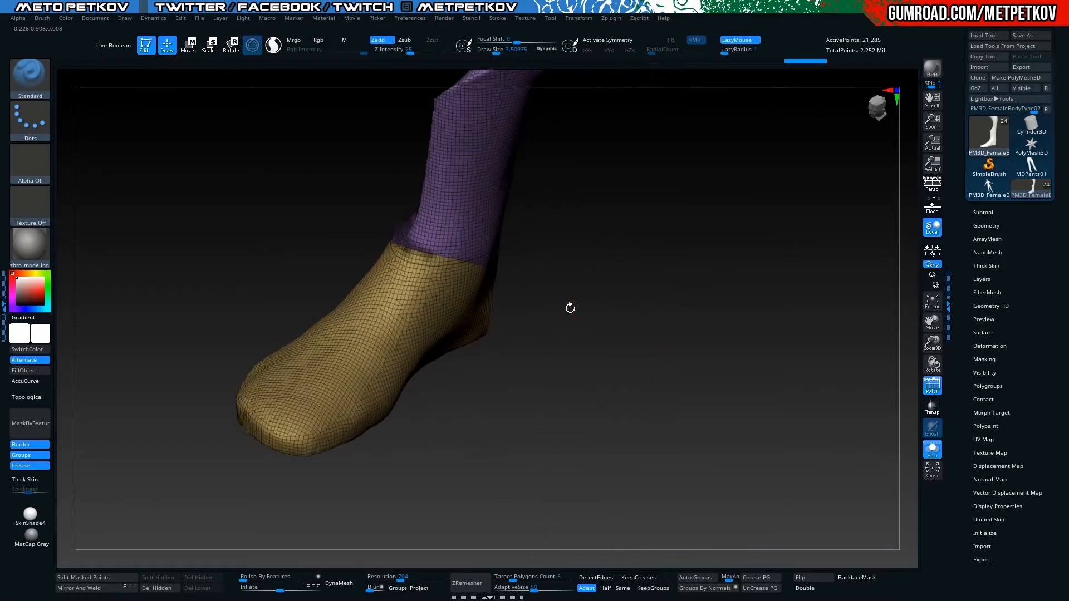
drag(333, 266, 367, 263)
key(alt+s)
key(ctrl)
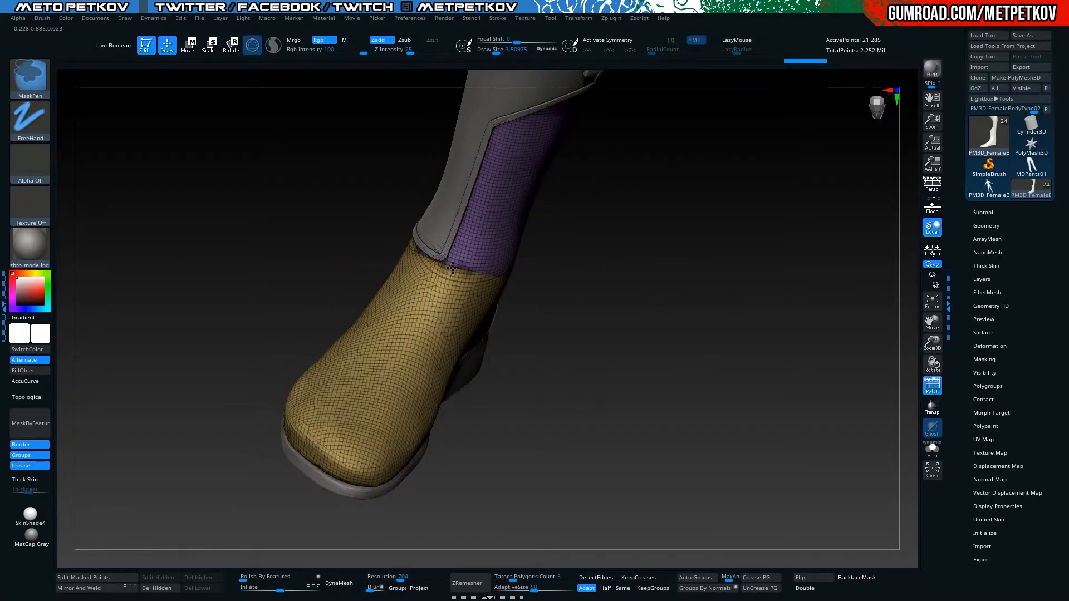
drag(382, 272, 410, 262)
key(alt+s)
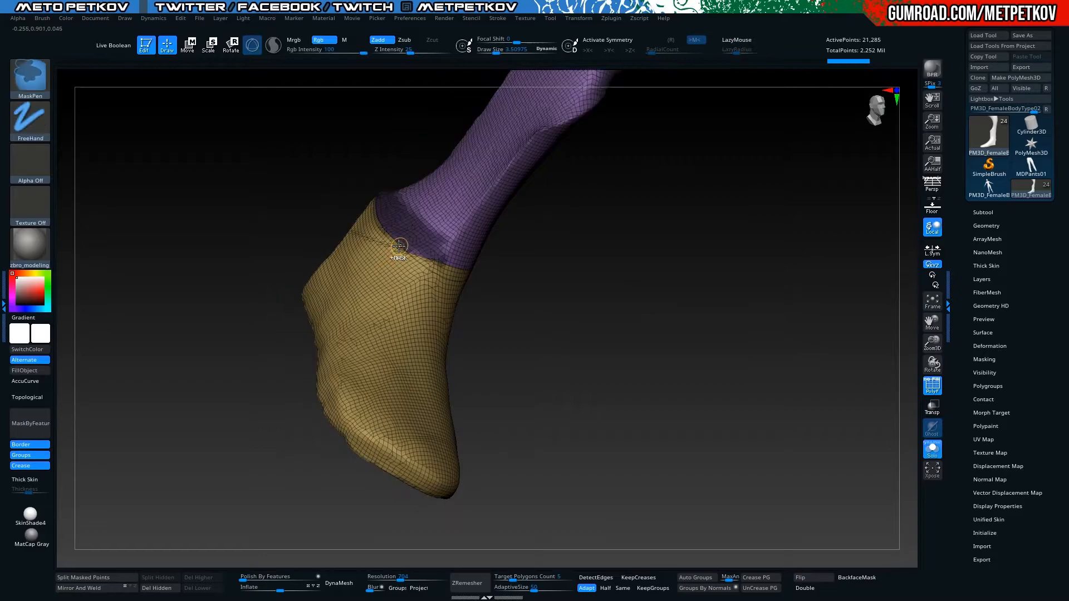
key(ctrl+w)
drag(215, 227, 236, 226)
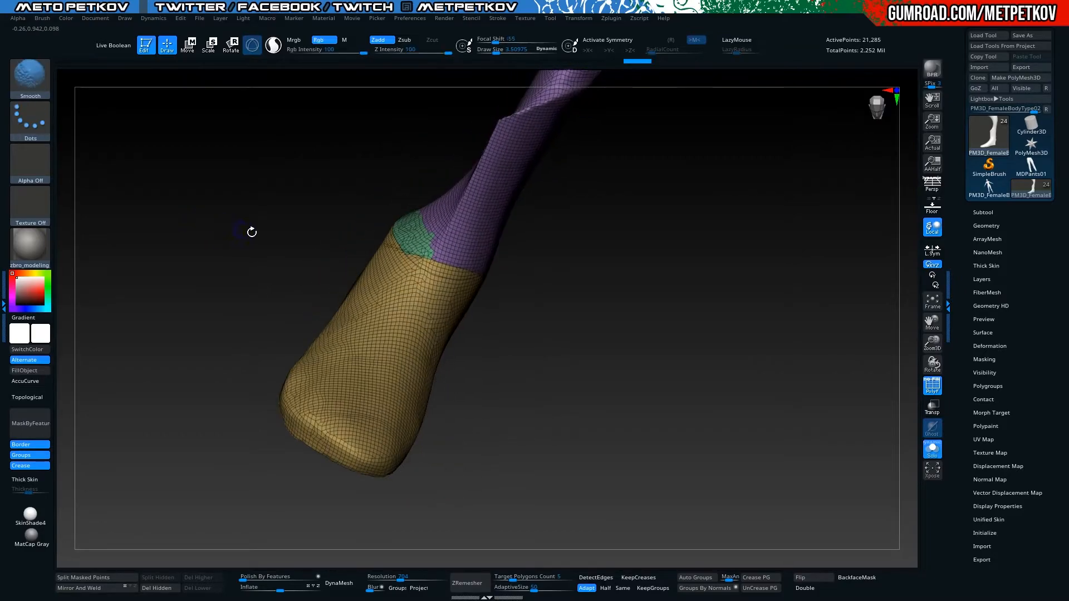
Hide the new ankle patch and the foot polygroup so only the upper leg polygroup stays visible
ctrl+shift+click(408, 237)
ctrl+shift+drag(277, 263, 290, 286)
ctrl+shift+click(356, 312)
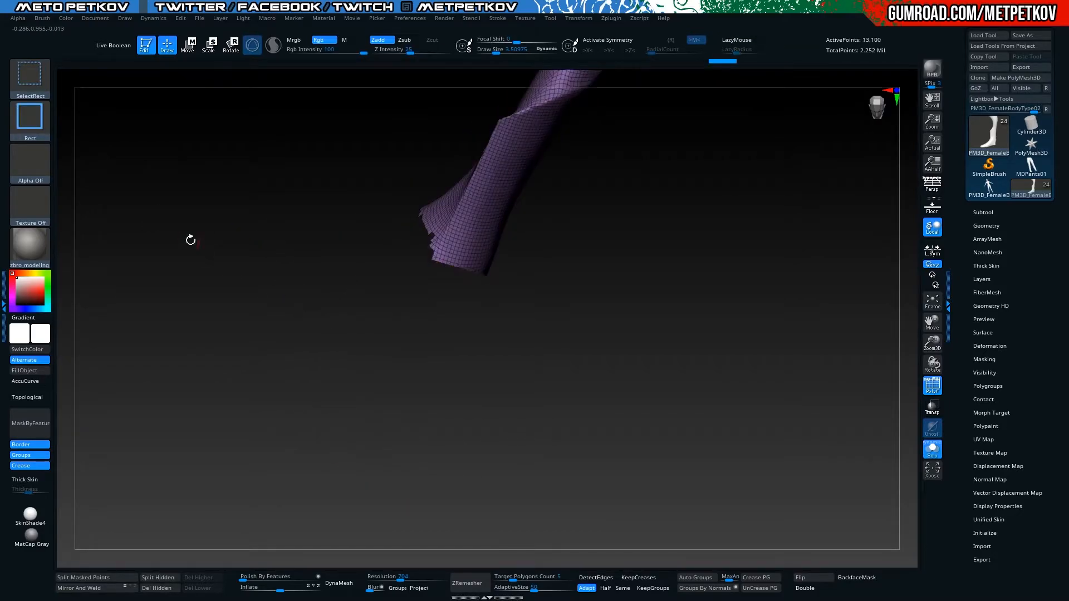
drag(195, 247, 214, 255)
Switch to OBS to check the recording, and return to ZBrush
key(alt+Tab)
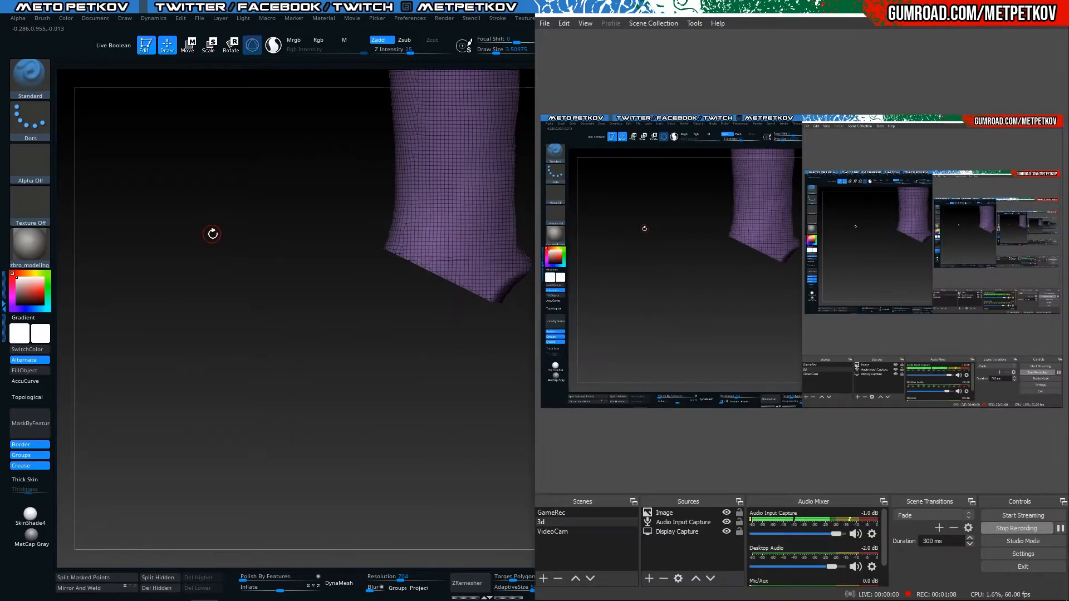
key(alt+Tab)
Invert the visibility and combine the foot and ankle patch into a single polygroup
drag(213, 238, 267, 284)
mouse_move(221, 271)
ctrl+shift+mouse_down()
mouse_move(230, 288)
mouse_move(222, 274)
mouse_move(184, 282)
mouse_move(162, 267)
mouse_move(181, 258)
mouse_move(245, 271)
mouse_move(179, 186)
ctrl+shift+mouse_up()
key(ctrl+w)
Assign the isolated foot part a new polygroup and split the hidden upper leg into a separate subtool
key(alt+s)
key(alt+s)
key(alt+s)
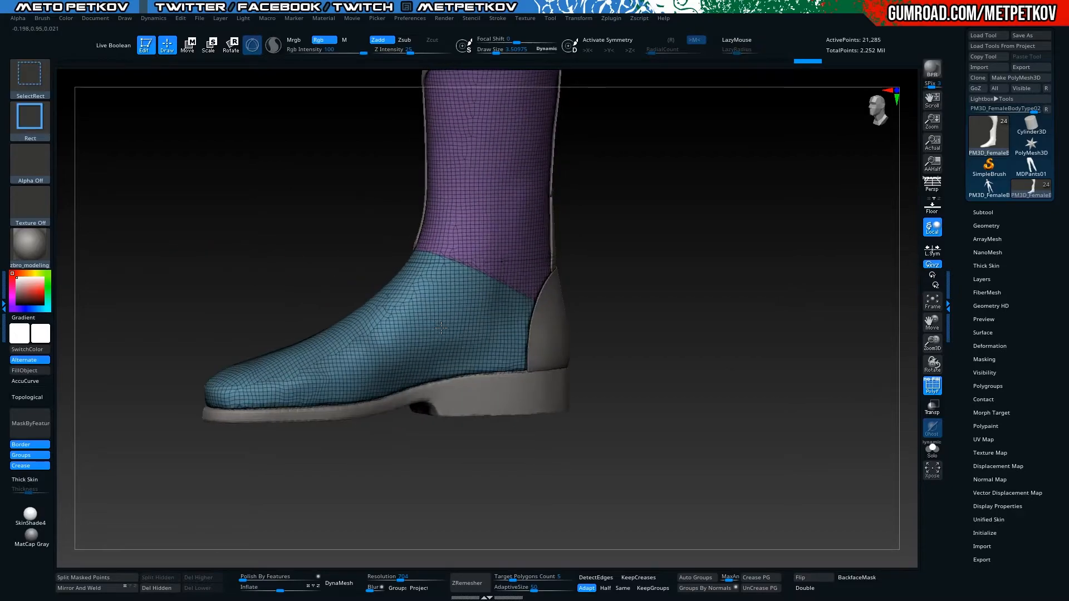
key(ctrl+w)
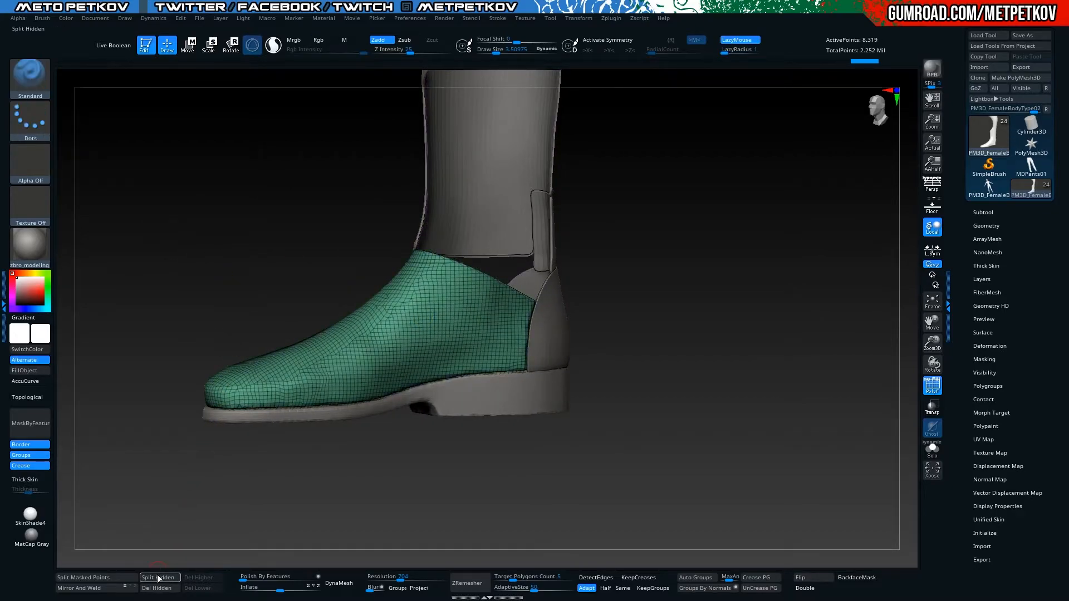
click(158, 579)
Solo the foot mesh and mask a curved strip down one side of the heel, along the heel counter's edge
drag(179, 255, 174, 203)
key(alt+s)
key(alt+s)
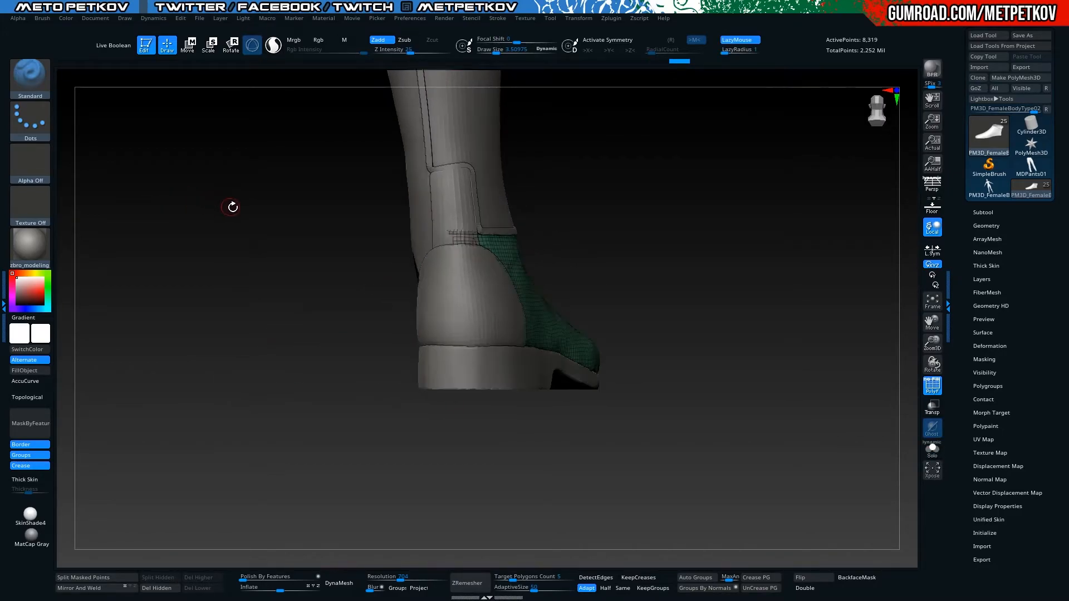
key(alt+s)
key(ctrl)
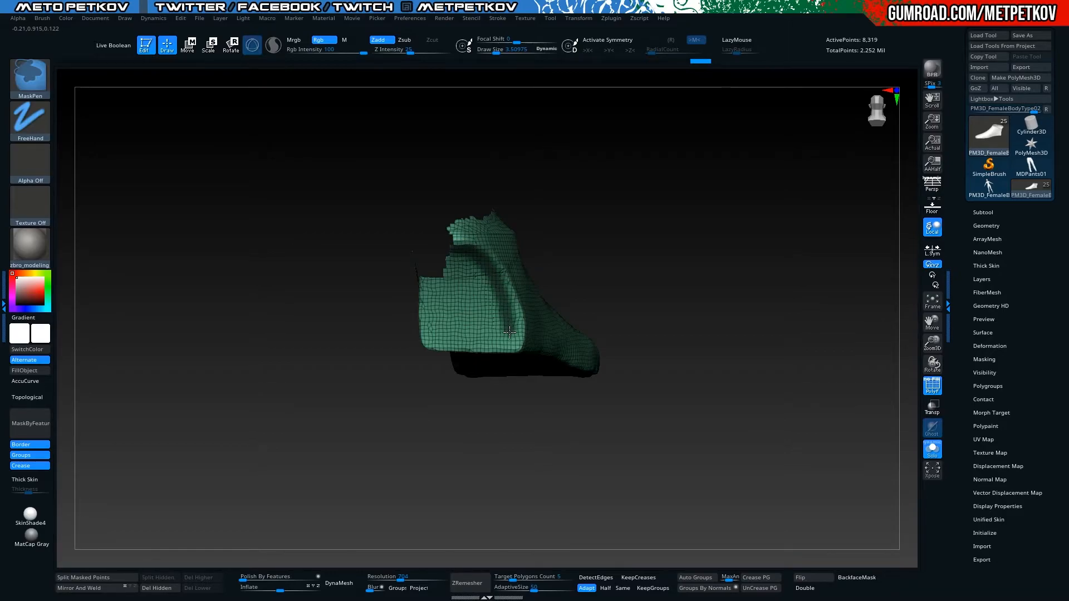
drag(245, 343, 325, 320)
key(ctrl)
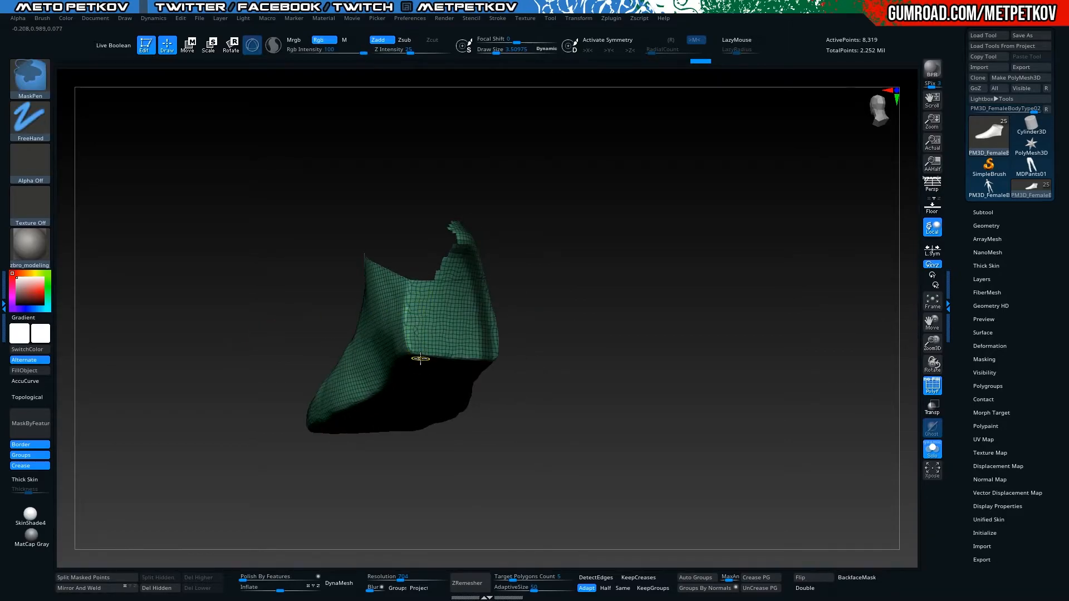
Mask a matching strip down the other side of the heel and turn both strips into a polygroup
key(alt+s)
mouse_move(162, 268)
mouse_down()
mouse_move(179, 282)
mouse_move(159, 262)
mouse_up()
key(alt+s)
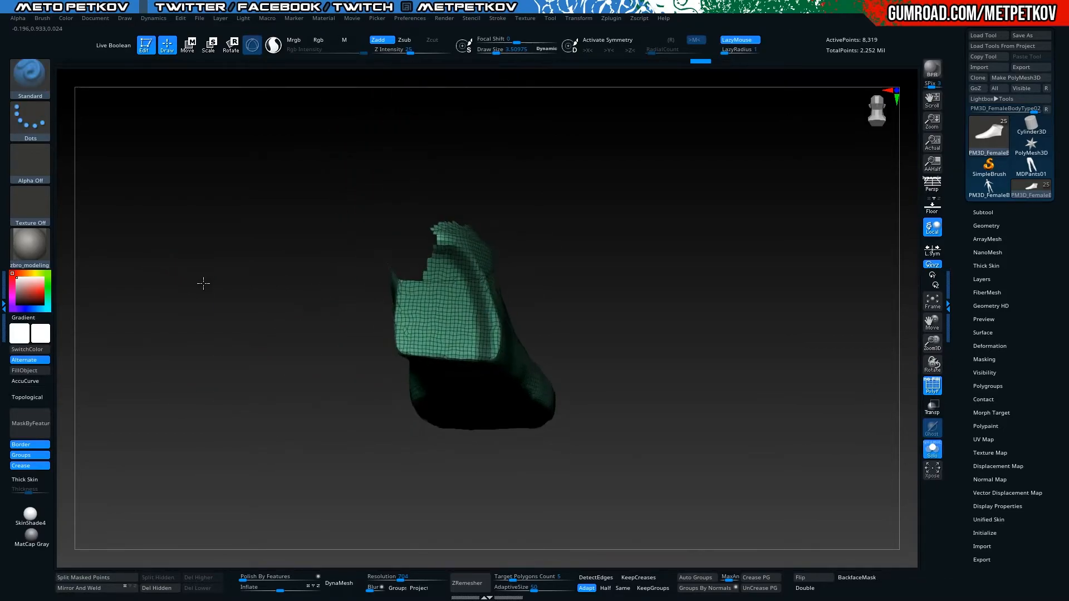
key(ctrl)
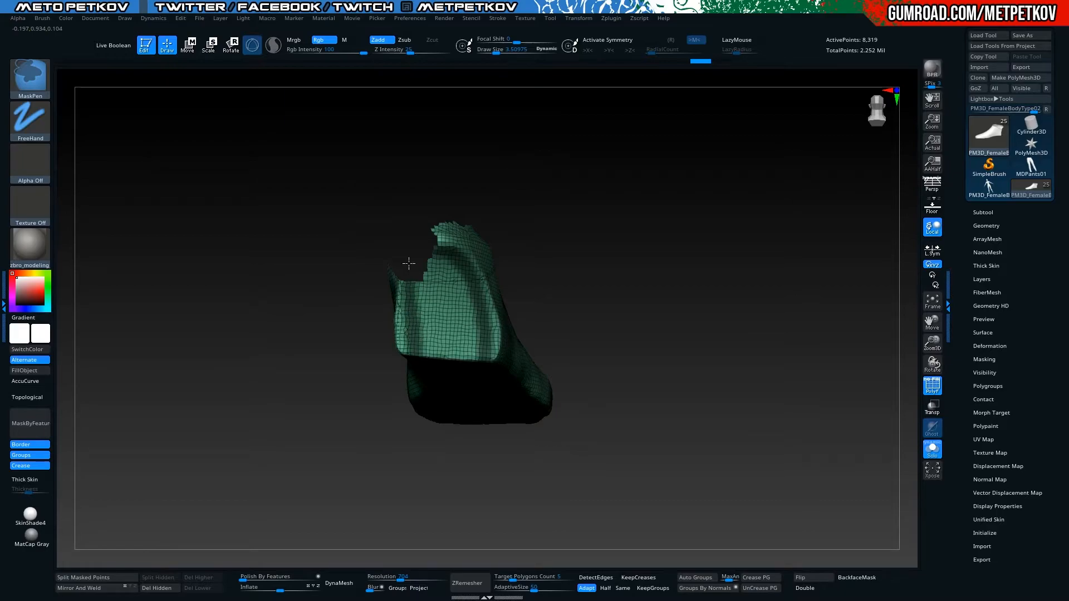
key(ctrl+w)
Isolate the heel strips, assign them a new polygroup with a contrasting colour, and show the whole foot again
mouse_move(201, 250)
mouse_down()
mouse_move(452, 237)
mouse_move(151, 256)
mouse_up()
key(ctrl+shift)
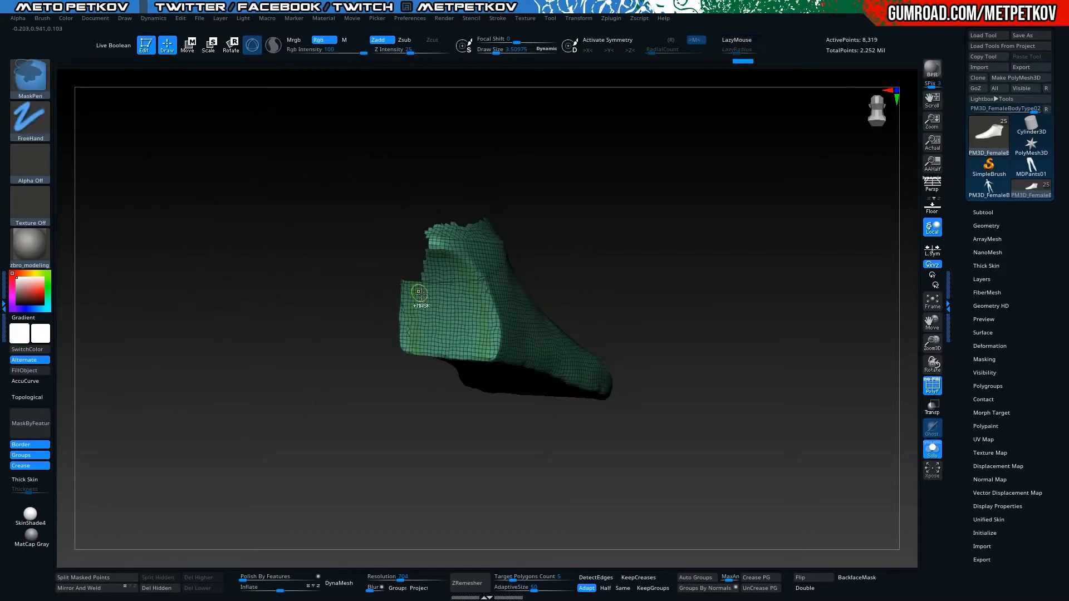
ctrl+shift+click(477, 295)
key(ctrl+w)
ctrl+shift+click(215, 279)
Mask a strip on the underside of the foot, running forward from the heel along the sole's edge
mouse_move(227, 287)
mouse_down()
mouse_move(227, 240)
mouse_move(244, 235)
mouse_move(233, 242)
mouse_up()
key(ctrl)
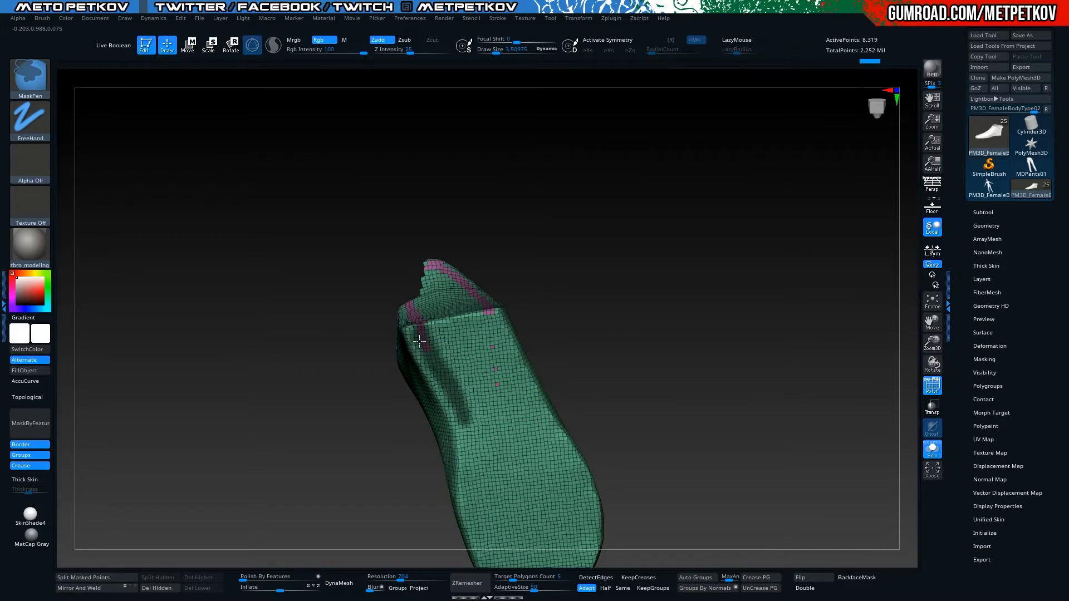
mouse_move(257, 393)
alt+mouse_down()
mouse_move(238, 294)
mouse_move(257, 273)
mouse_move(234, 286)
alt+mouse_up()
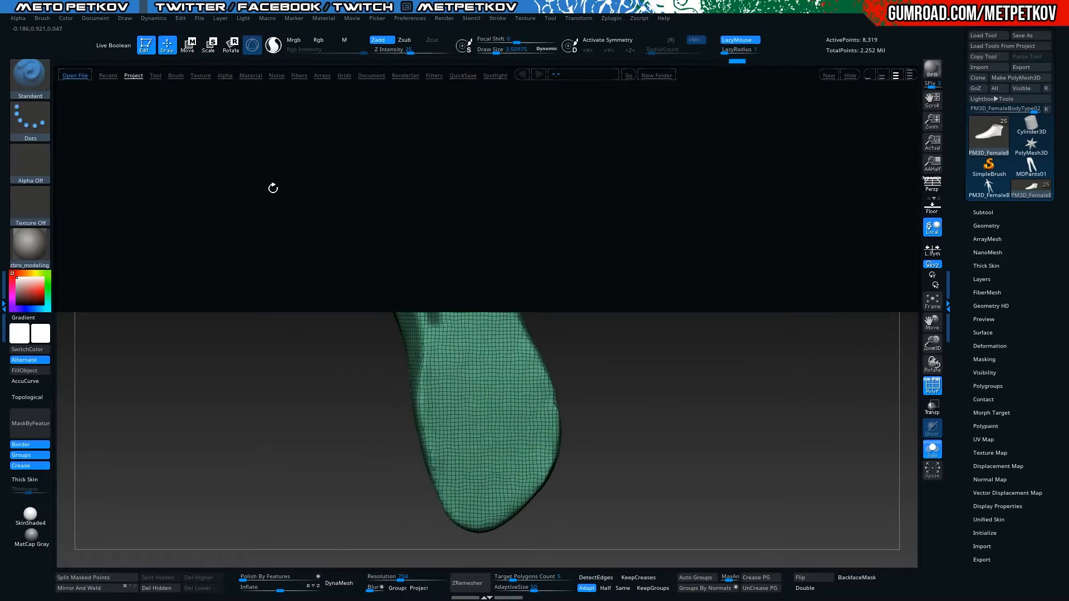
Browse the brush library and open the mask brush's modifier settings
click(176, 75)
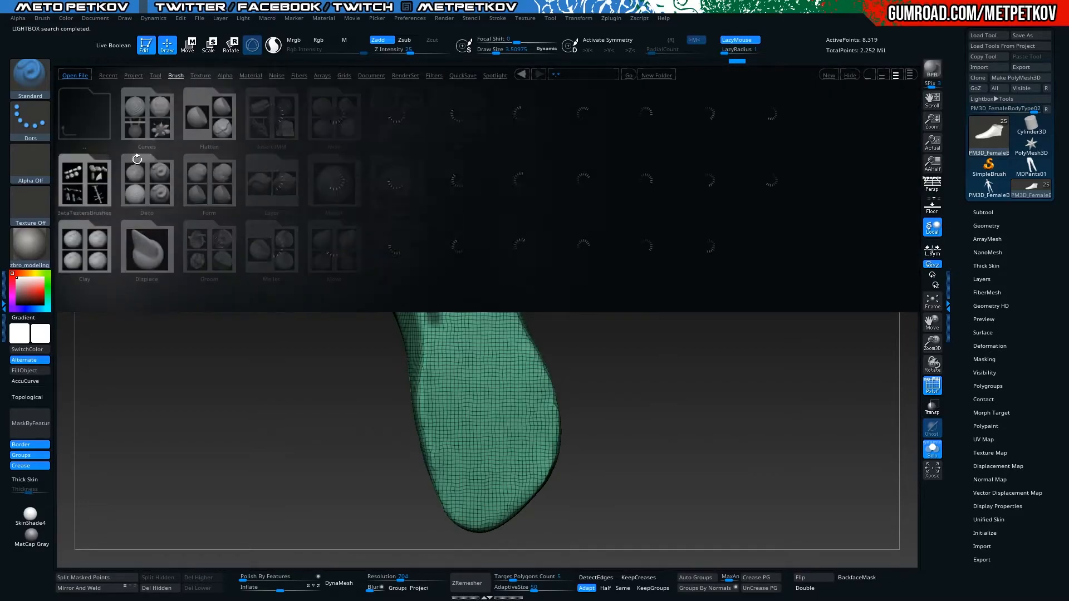
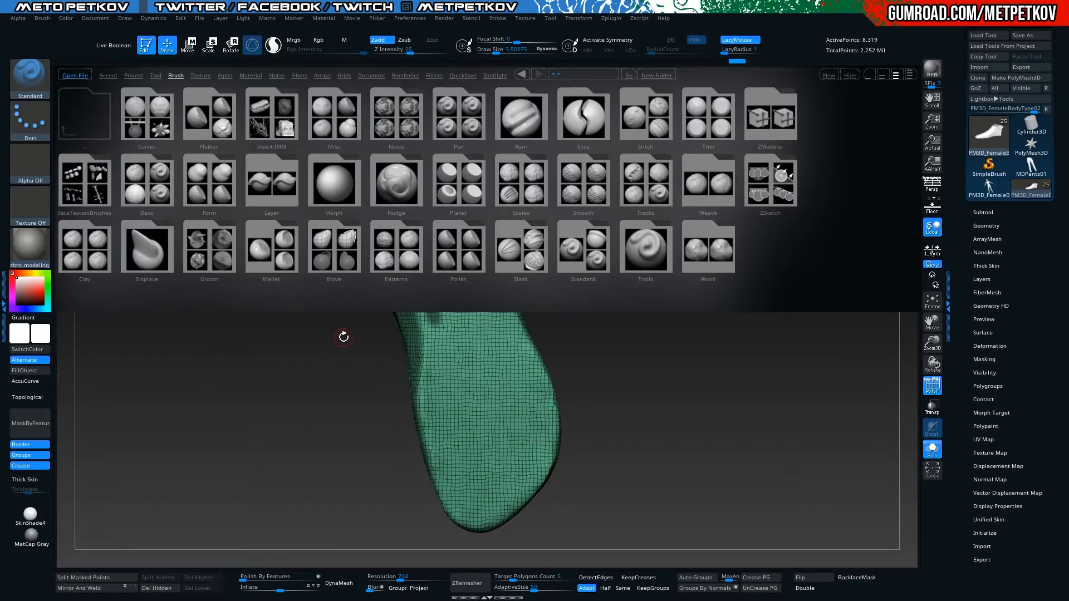
key(comma)
click(3, 304)
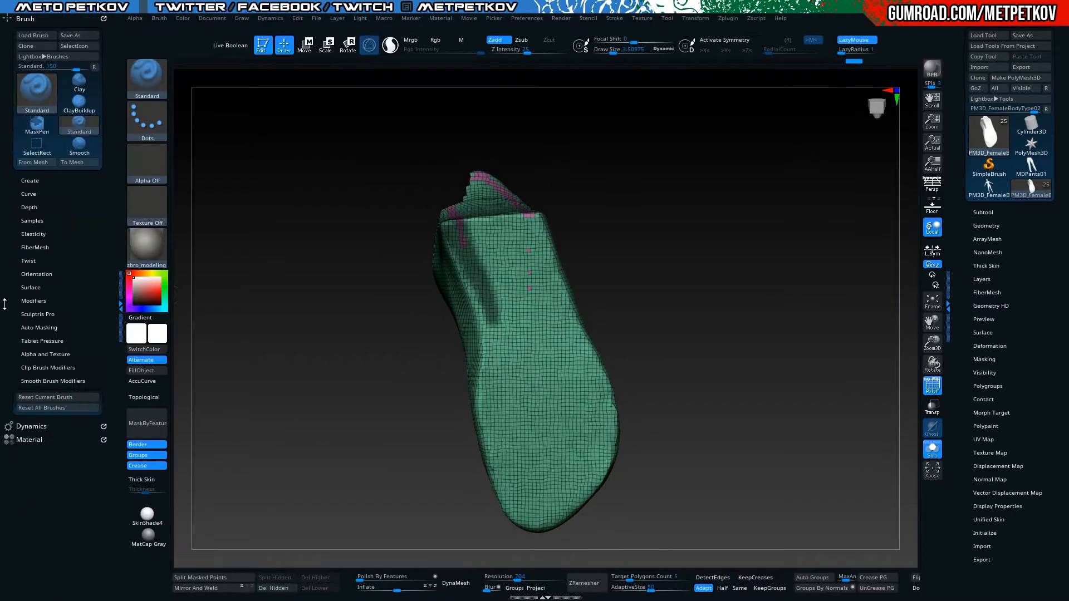
key(ctrl)
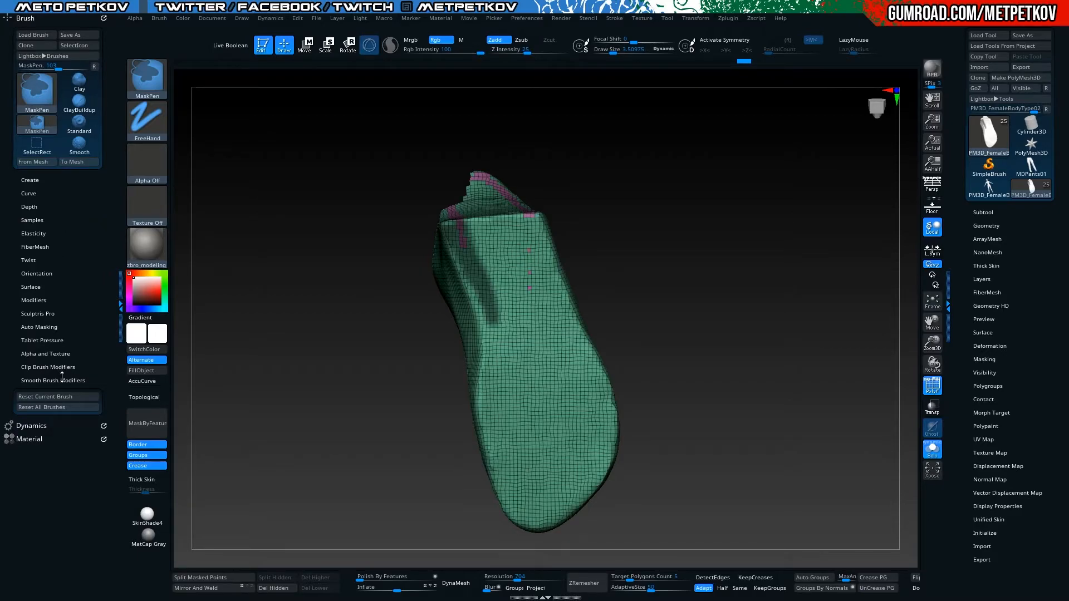
click(35, 300)
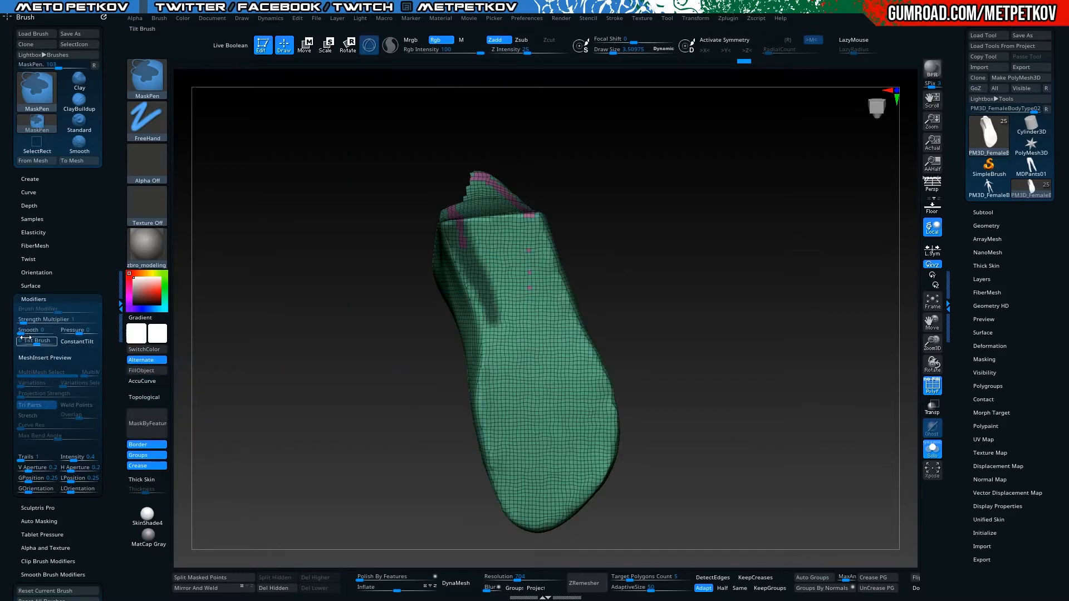
Extend the mask strip on the foot's underside along one side of the sole and around the toe
mouse_move(283, 370)
right_down()
mouse_move(303, 379)
mouse_move(306, 340)
mouse_move(413, 312)
right_up()
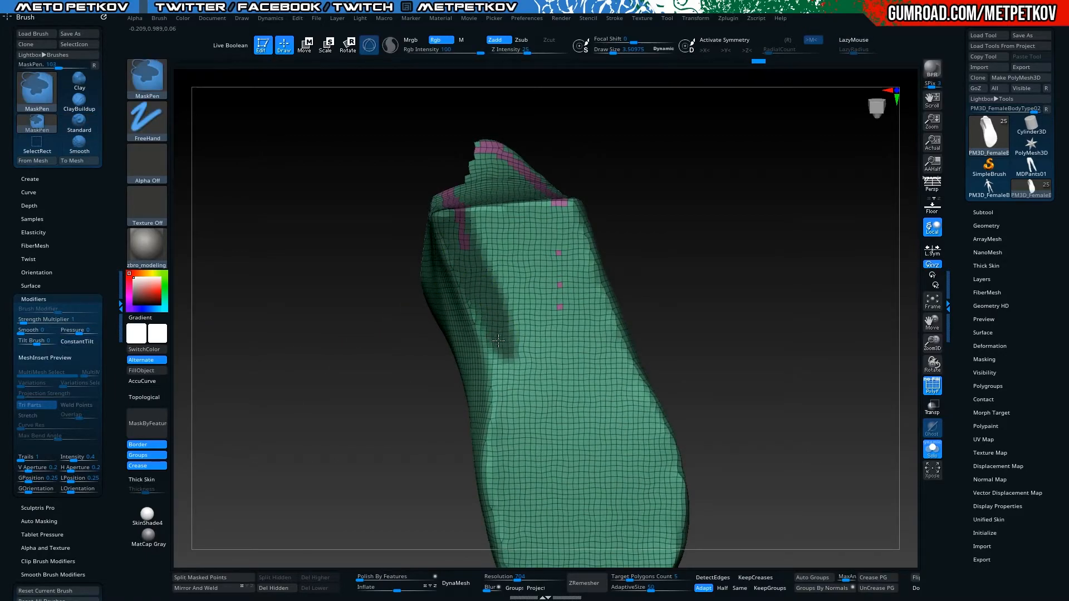
ctrl+drag(491, 302, 501, 392)
alt+right_drag(389, 425, 361, 315)
ctrl+drag(481, 268, 468, 349)
mouse_move(476, 312)
ctrl+mouse_down()
mouse_move(469, 367)
mouse_move(504, 496)
ctrl+mouse_up()
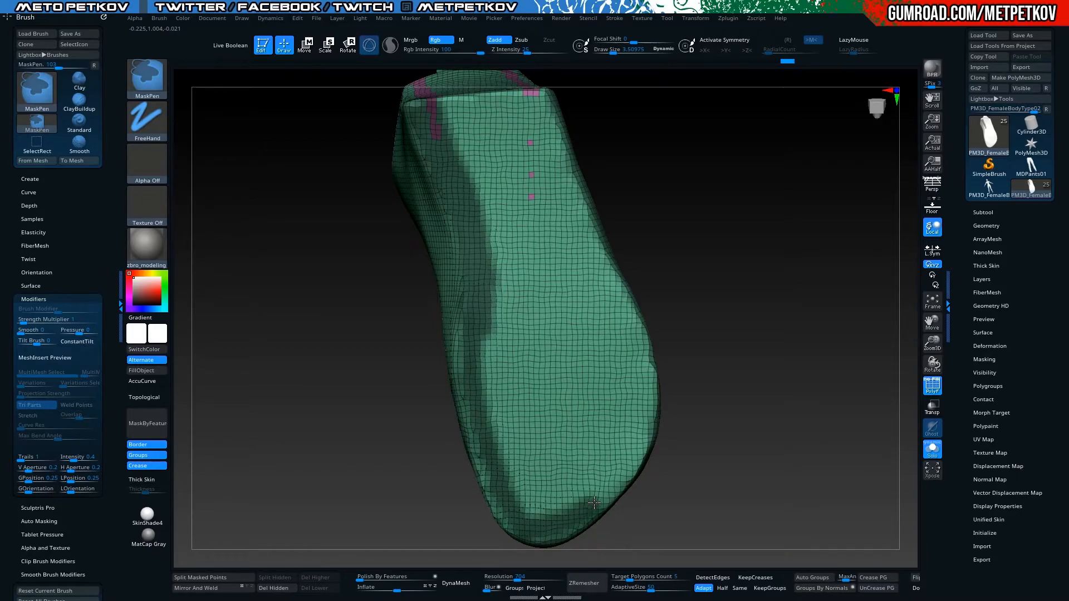
mouse_move(637, 443)
ctrl+mouse_down()
mouse_move(649, 403)
mouse_move(649, 446)
ctrl+mouse_up()
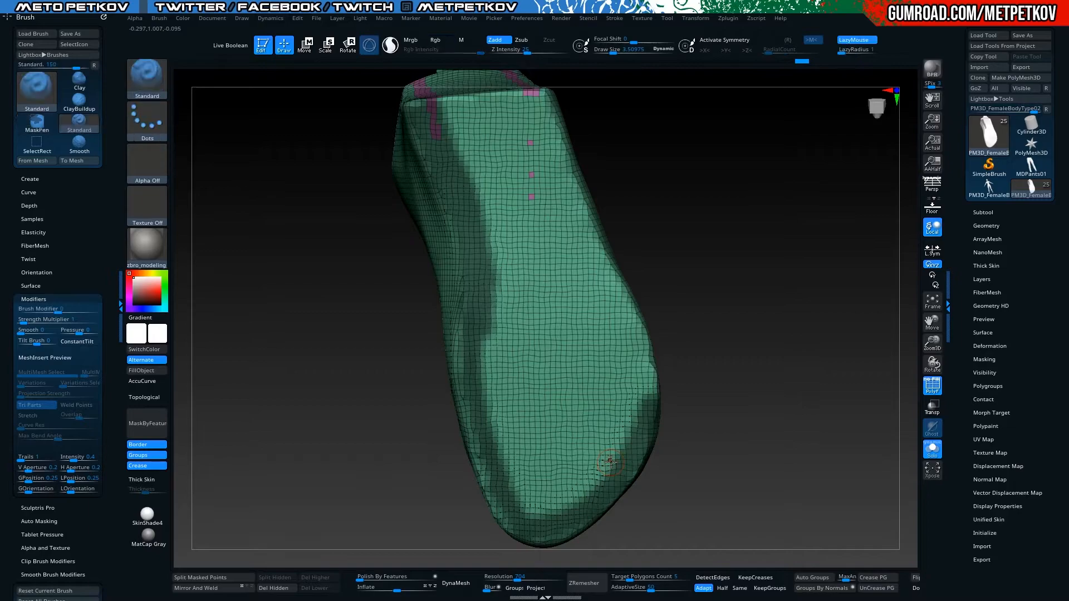
Mask a matching strip along the other side of the sole, from the toe back towards the heel
drag(748, 364, 661, 357)
ctrl+drag(549, 394, 561, 354)
right_drag(474, 409, 508, 453)
ctrl+drag(538, 399, 488, 522)
drag(367, 346, 454, 351)
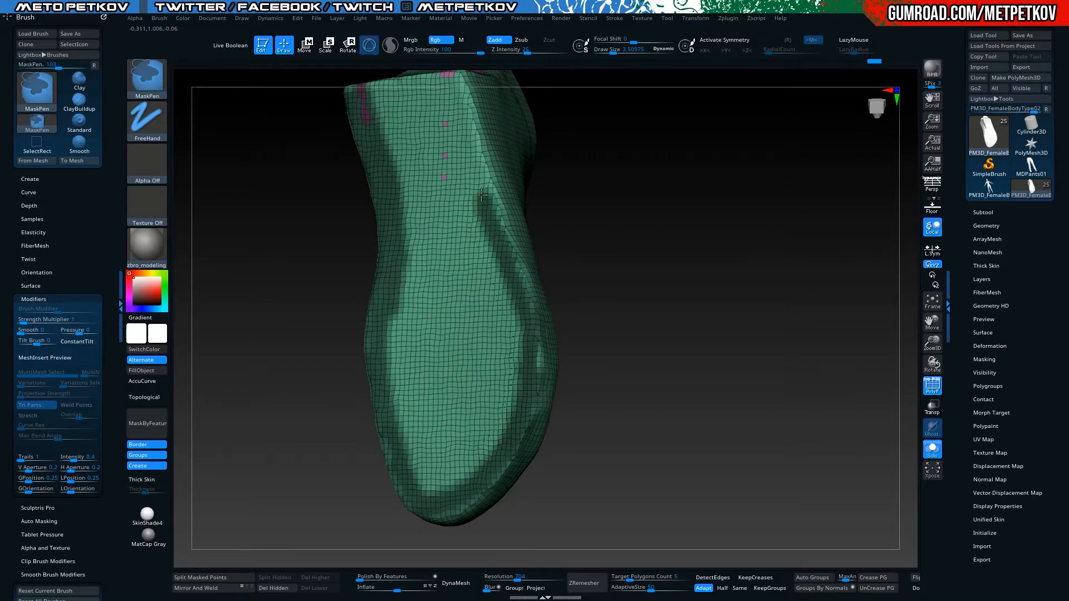
Join the sole's mask strips across the heel edge and turn the masked outline into a new polygroup
ctrl+drag(465, 147, 462, 132)
alt+drag(227, 290, 244, 392)
mouse_move(475, 224)
ctrl+alt+mouse_down()
mouse_move(509, 318)
mouse_move(479, 244)
ctrl+alt+mouse_up()
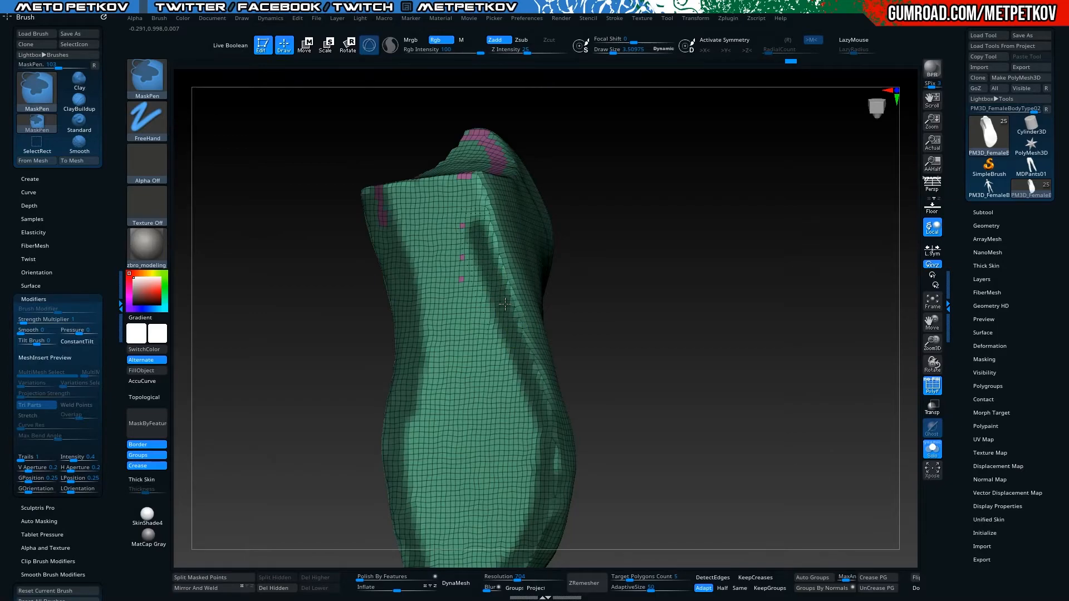
mouse_move(274, 250)
mouse_down()
mouse_move(463, 224)
mouse_move(457, 187)
mouse_move(360, 172)
mouse_up()
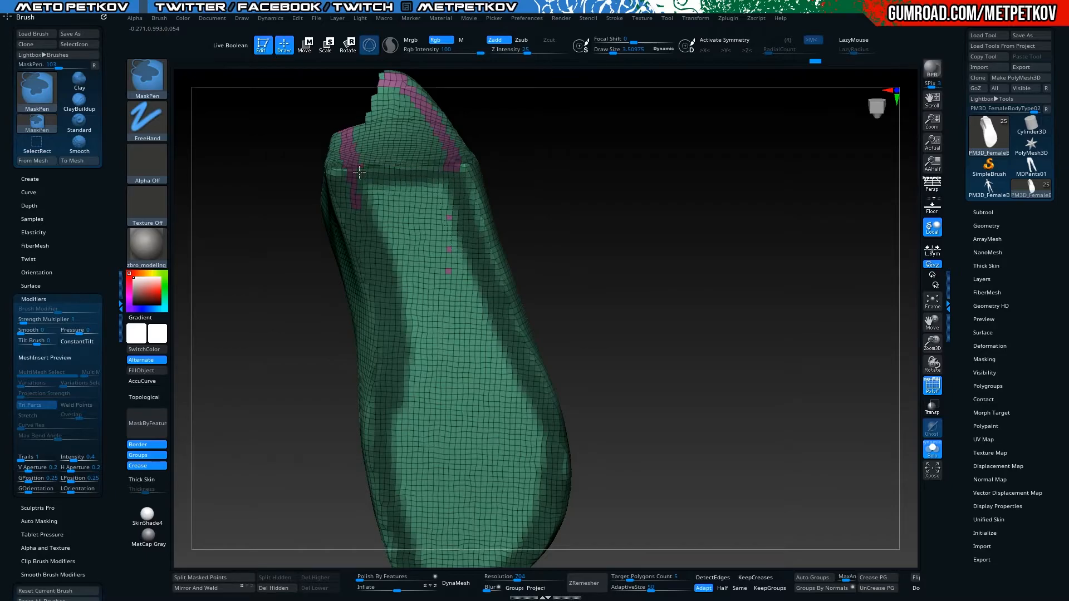
ctrl+click(238, 250)
drag(249, 313, 254, 208)
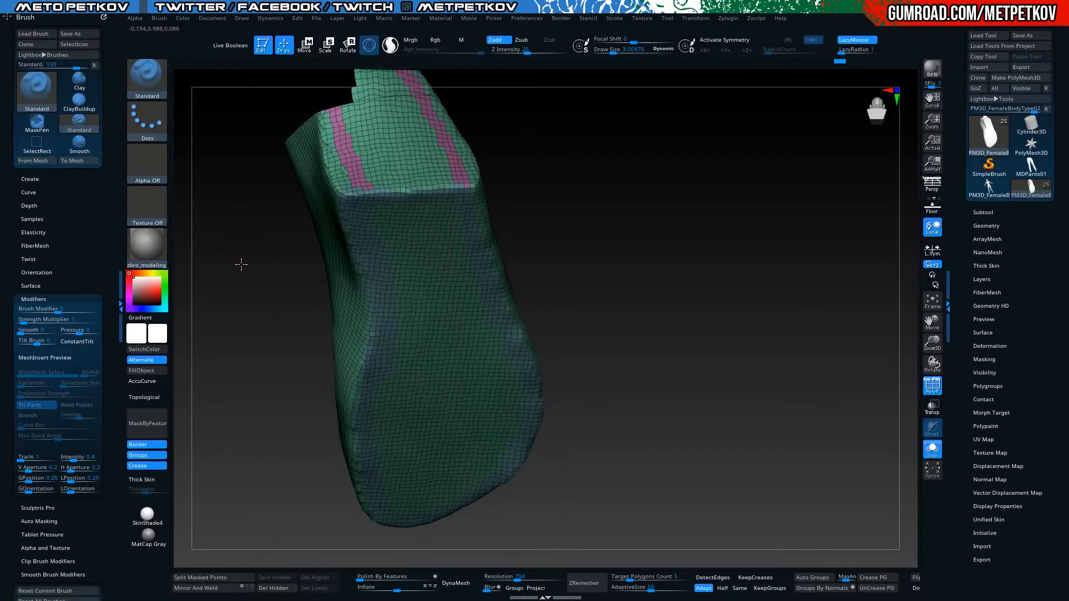
drag(241, 265, 302, 221)
drag(259, 301, 258, 340)
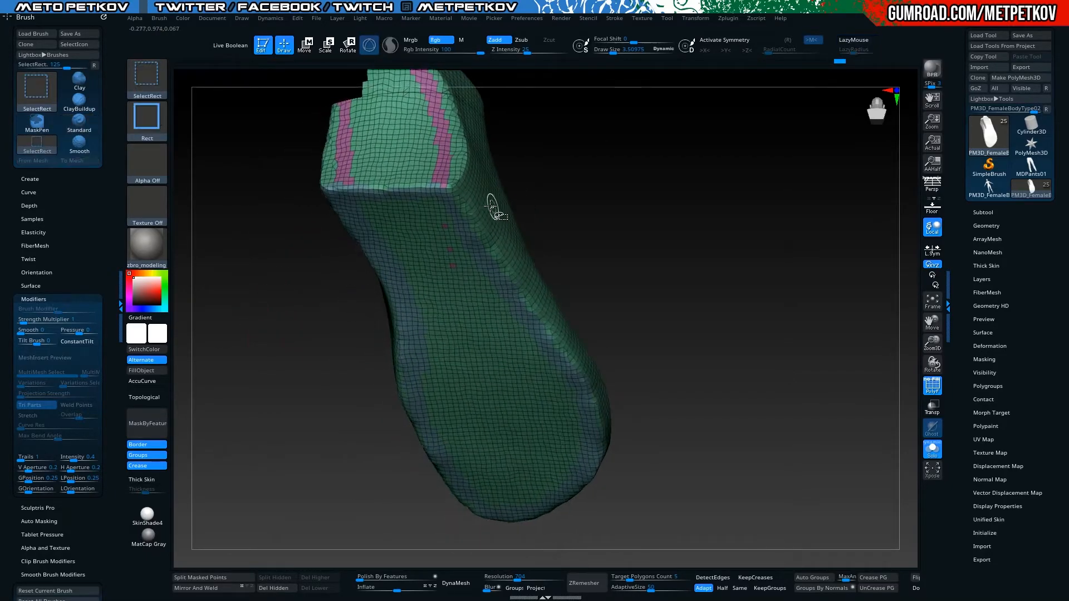
Hide the strip polygroups and auto group the remaining upper, heel and sole pieces
ctrl+shift+click(495, 208)
drag(663, 298, 713, 561)
click(800, 578)
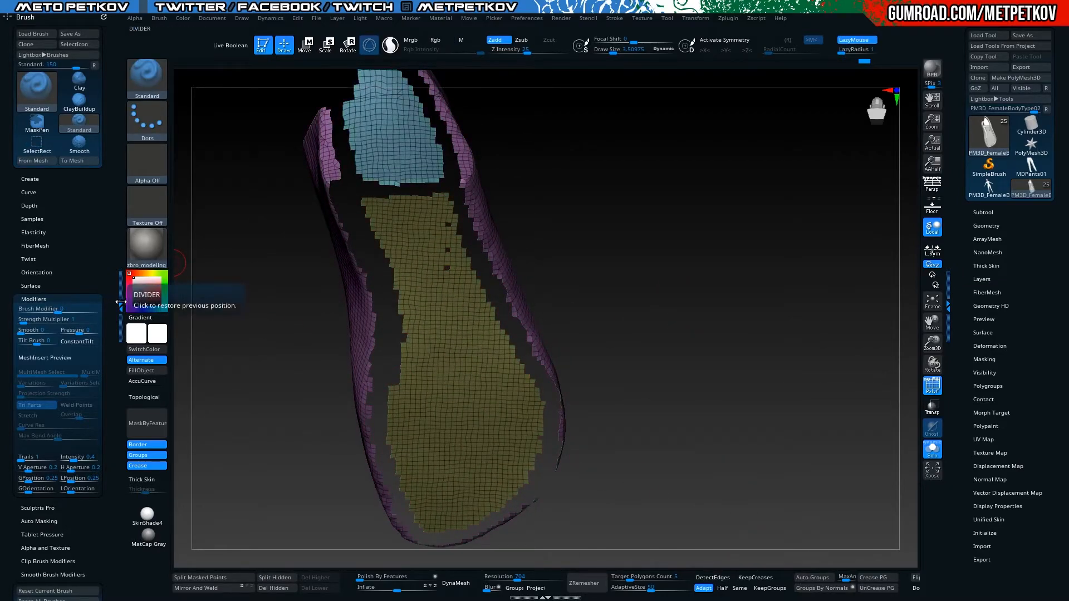
click(118, 305)
drag(163, 298, 129, 298)
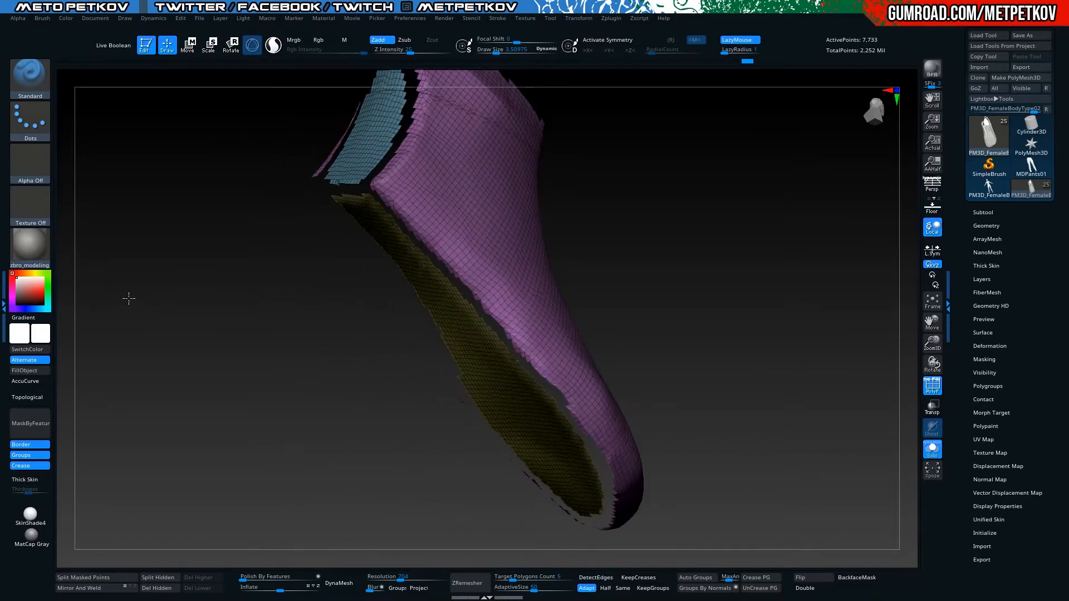
Isolate the upper's polygroup and split the hidden sole and heel pieces off into a separate subtool
ctrl+shift+click(129, 298)
ctrl+shift+click(443, 267)
drag(387, 297, 178, 346)
click(156, 588)
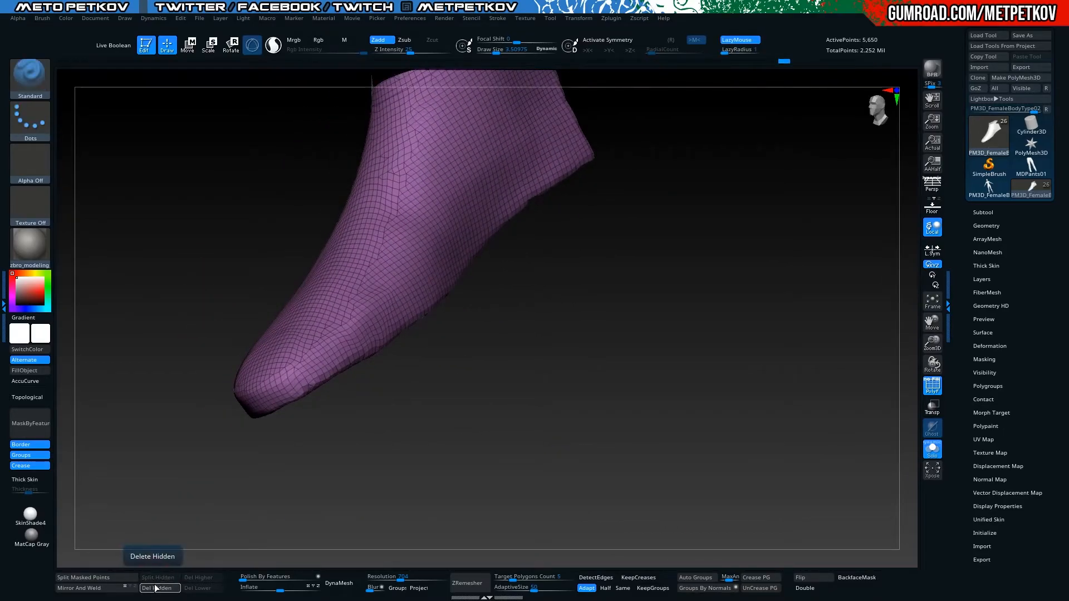
Select the split-off sole and heel piece in the subtools and delete it
click(983, 212)
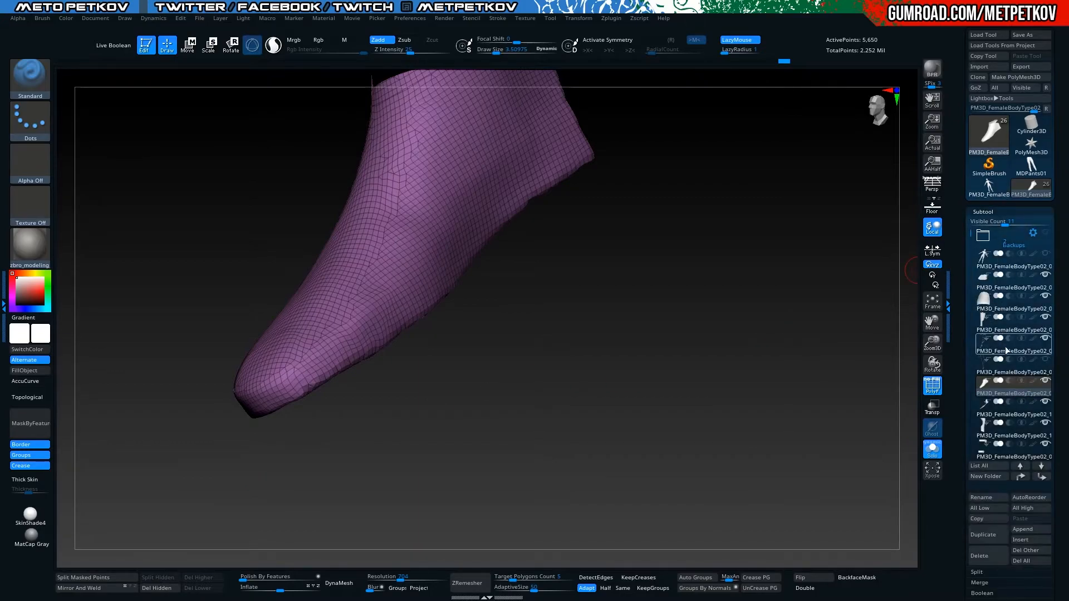
click(1007, 415)
drag(887, 435, 723, 347)
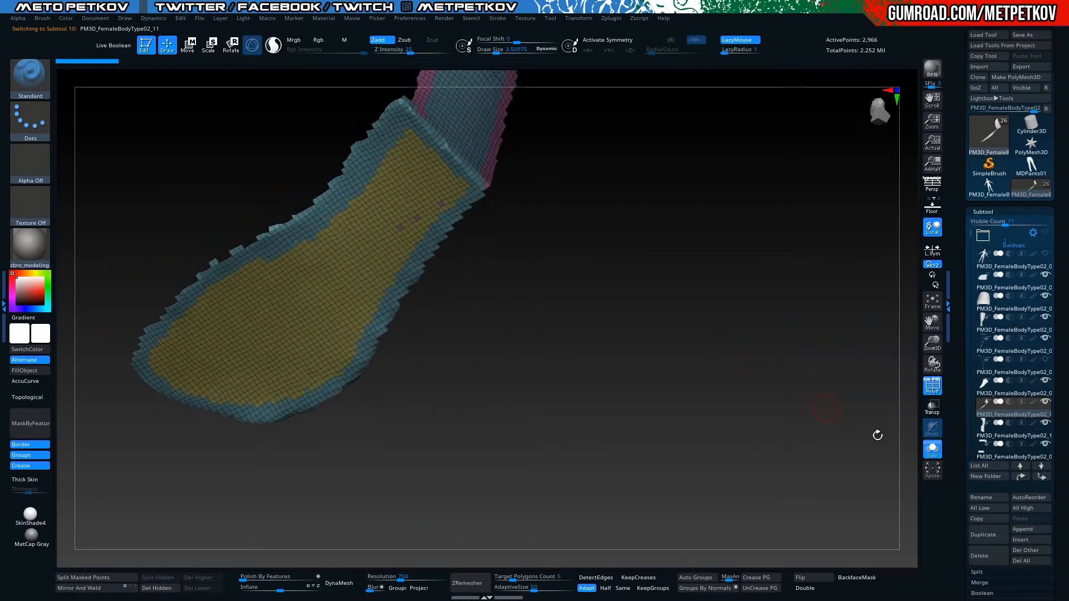
click(962, 554)
click(876, 580)
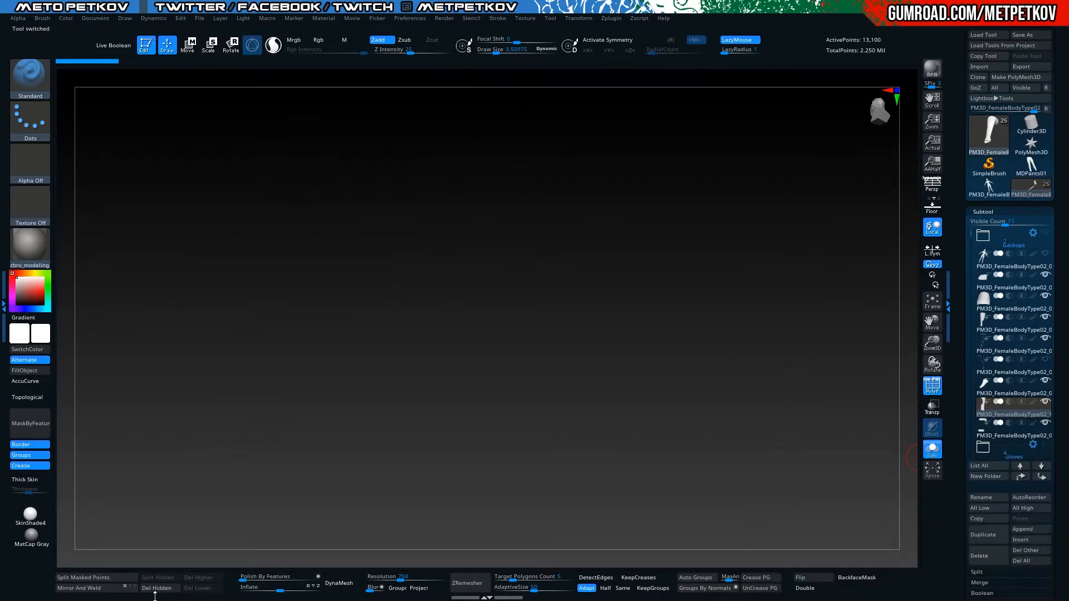
Select the foot upper, mask the jagged rim around its ankle opening and turn it into a new polygroup
click(999, 382)
mouse_move(644, 410)
mouse_down()
mouse_move(503, 431)
mouse_move(573, 403)
mouse_move(535, 422)
mouse_move(310, 315)
mouse_move(332, 343)
mouse_move(261, 293)
mouse_move(251, 269)
mouse_move(220, 262)
mouse_move(249, 200)
mouse_move(223, 227)
mouse_move(251, 344)
mouse_move(179, 332)
mouse_move(339, 400)
mouse_move(399, 319)
mouse_move(481, 282)
mouse_move(517, 236)
mouse_up()
key(shift+s)
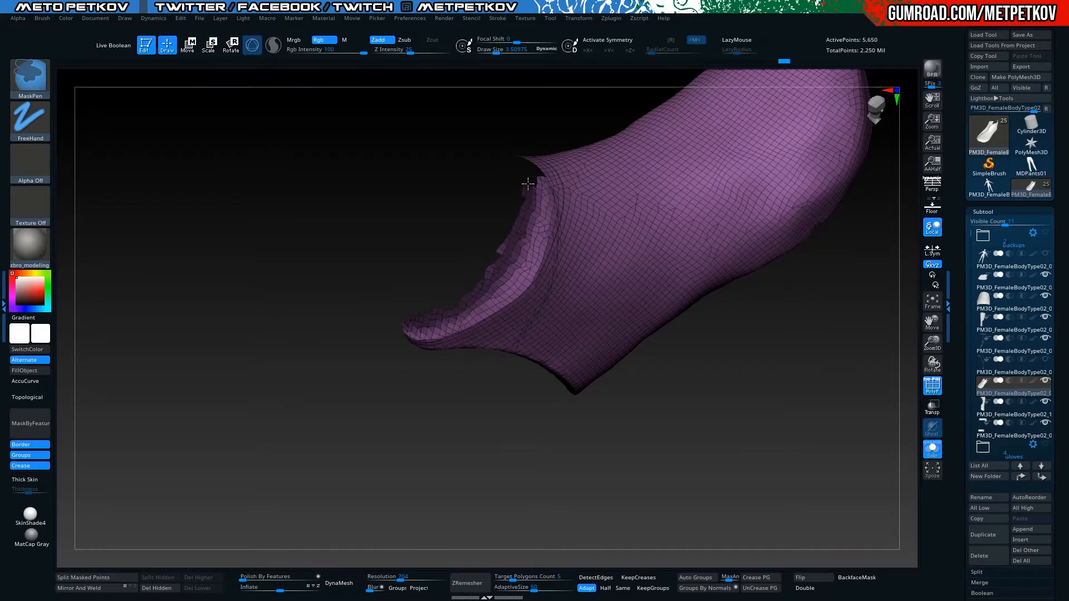
mouse_move(300, 255)
mouse_down()
mouse_move(232, 231)
mouse_move(276, 241)
mouse_move(253, 267)
mouse_move(265, 279)
mouse_move(250, 275)
mouse_up()
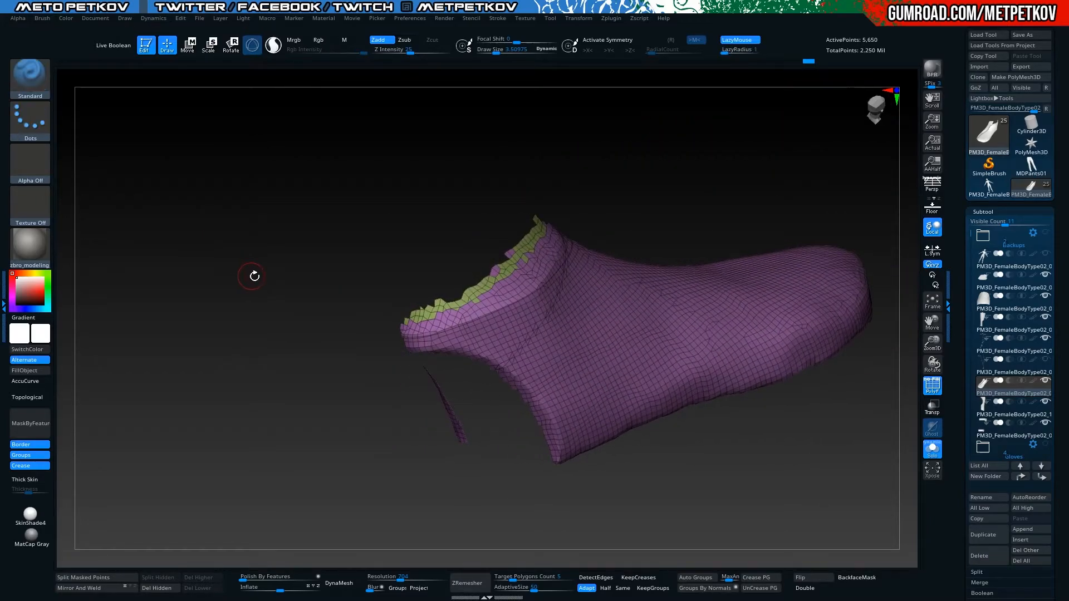
Isolate the main upper from the rim strip and stray polygons, and delete the hidden geometry
ctrl+shift+click(548, 326)
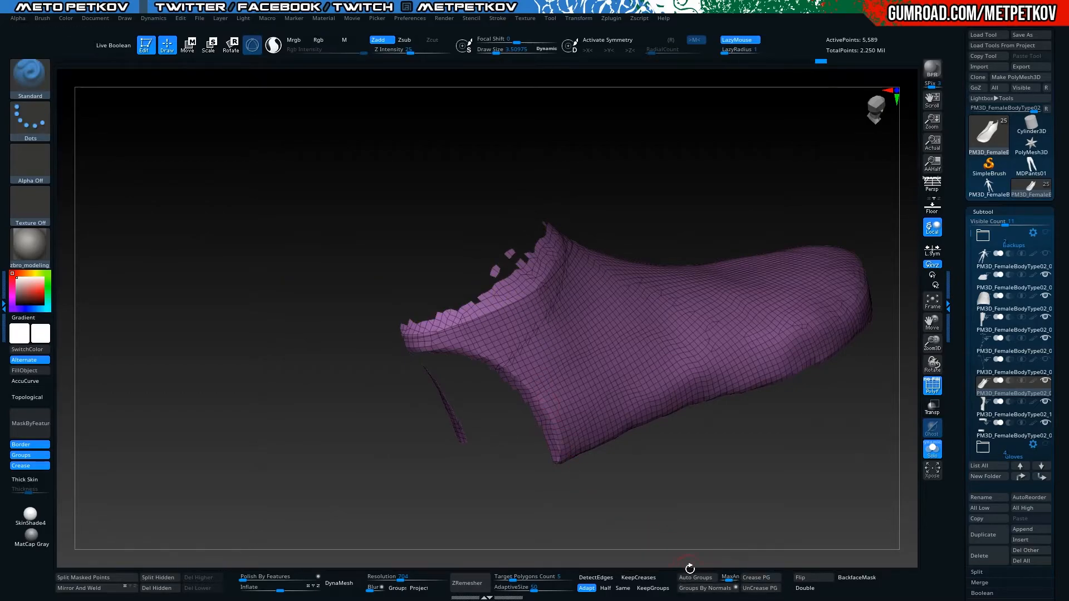
ctrl+shift+click(224, 312)
ctrl+shift+click(608, 375)
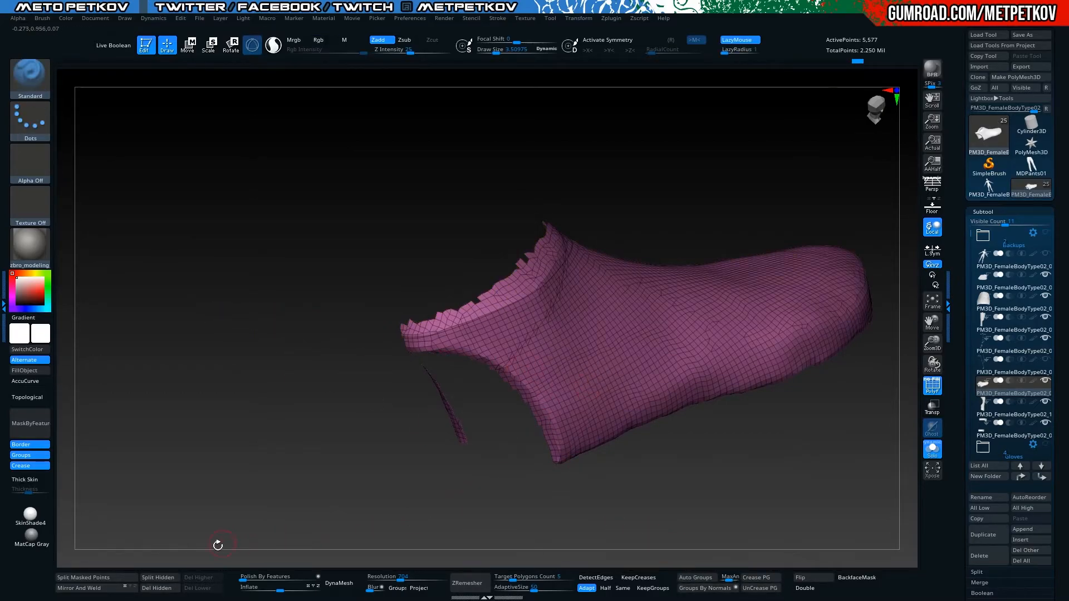
click(161, 589)
Solo the upper, mask its border by feature and smooth its edges with Polish By Features
drag(234, 389, 288, 253)
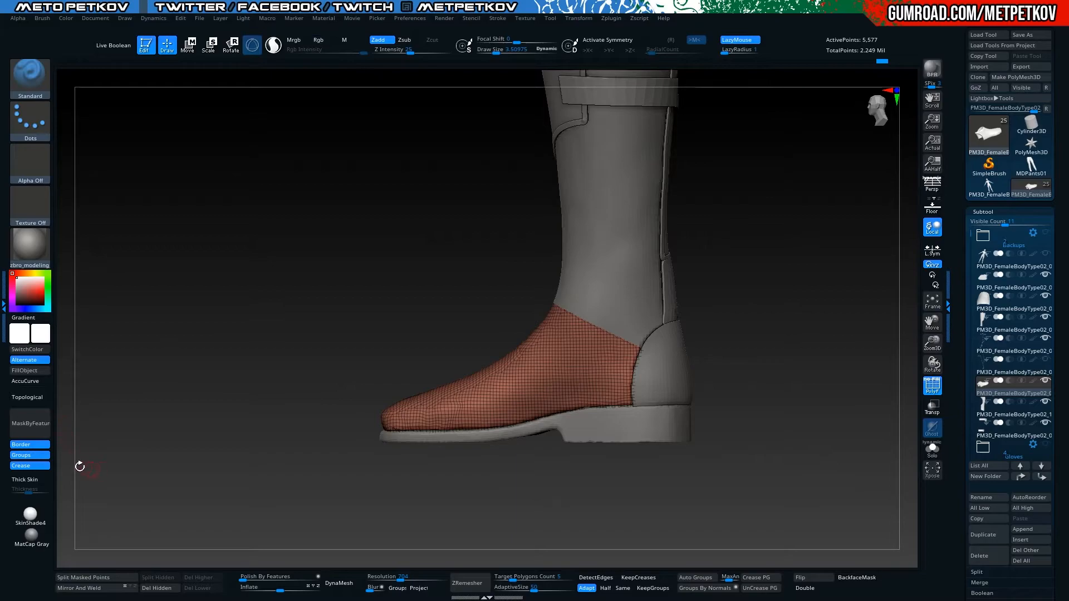
key(ctrl)
key(alt+s)
drag(250, 337, 165, 367)
click(35, 430)
drag(238, 398, 388, 422)
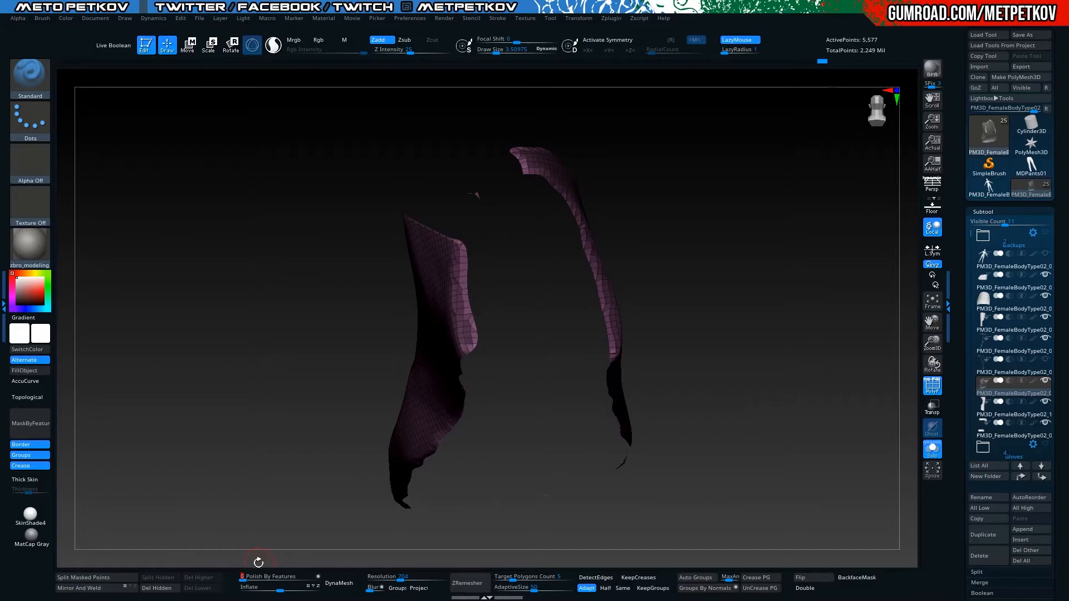
key(alt+s)
key(alt+s)
drag(217, 255, 684, 275)
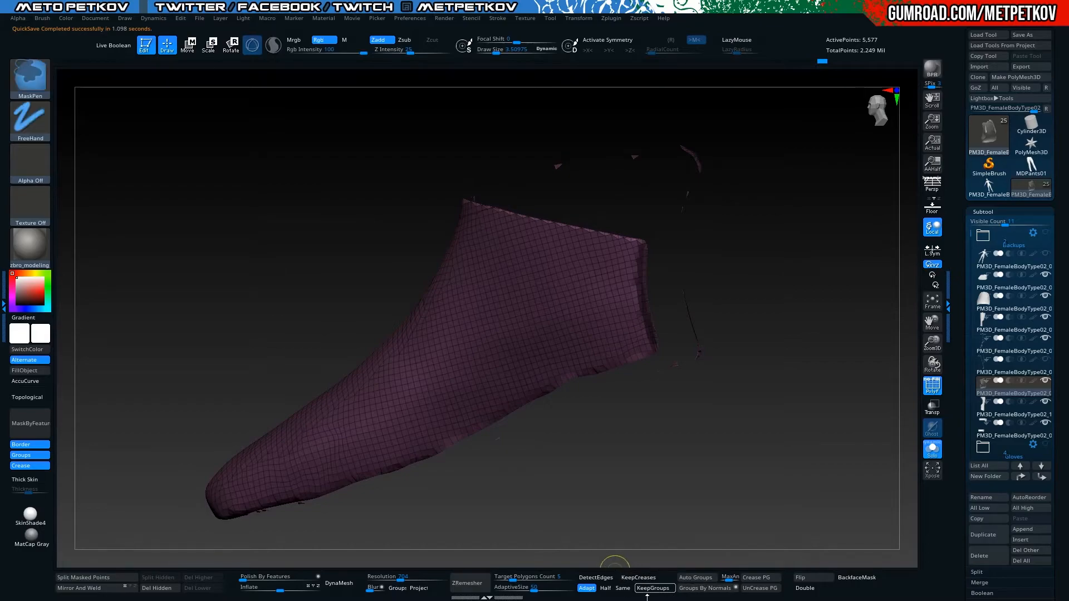
Auto group the upper and ZRemesh it with the Same option and an adaptive size of 20
click(688, 578)
drag(686, 515, 454, 471)
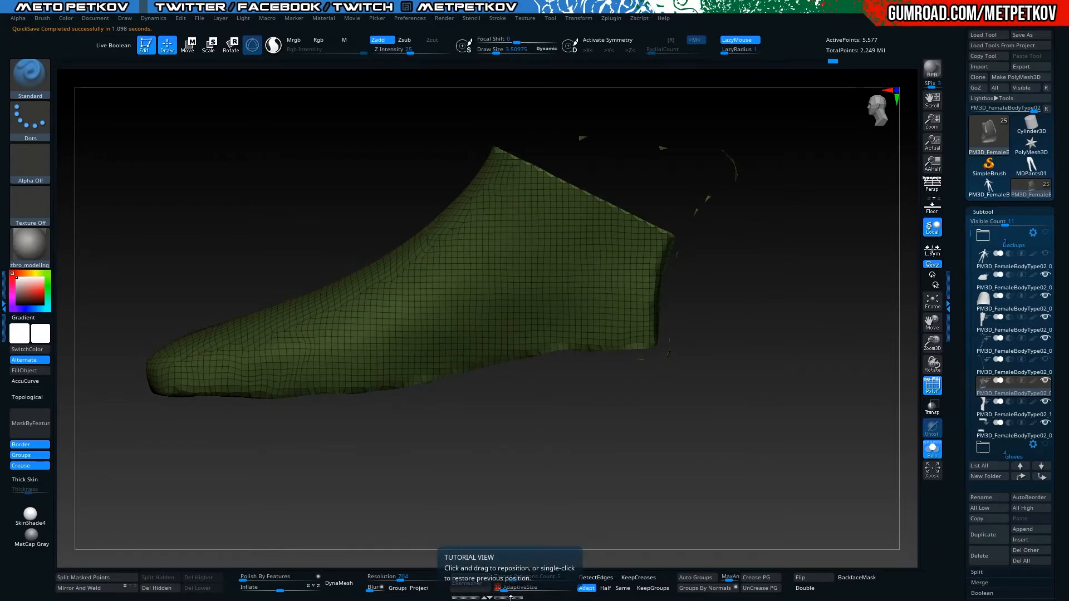
click(622, 588)
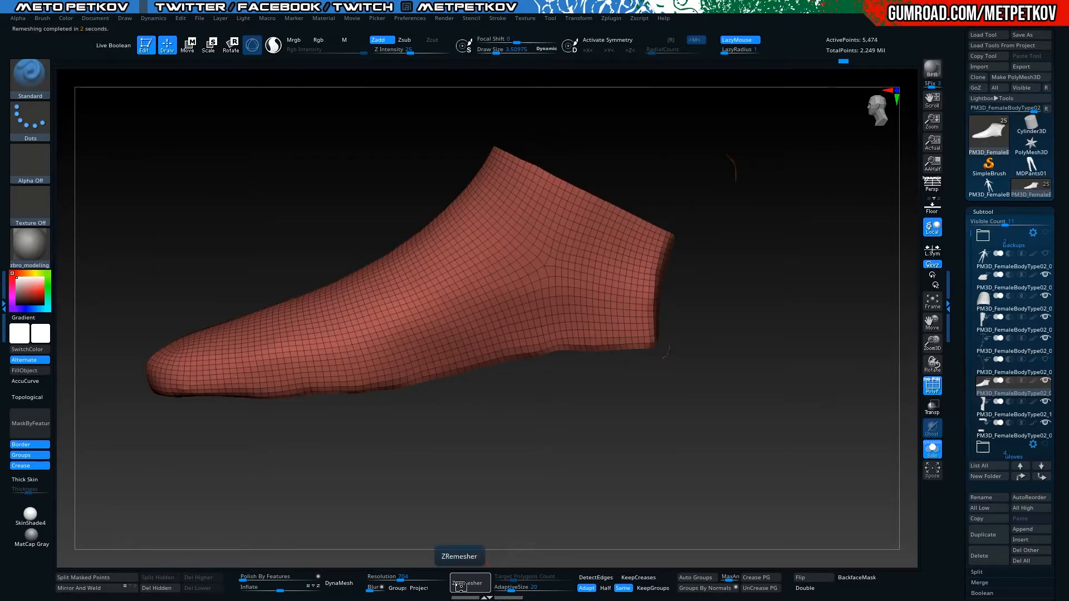
Compare the remeshed upper with the surrounding boot parts around the ankle and heel counter
drag(227, 208, 273, 234)
drag(273, 234, 300, 241)
key(alt+s)
alt+drag(368, 229, 266, 283)
mouse_move(334, 230)
mouse_down()
mouse_move(383, 242)
mouse_move(349, 225)
mouse_up()
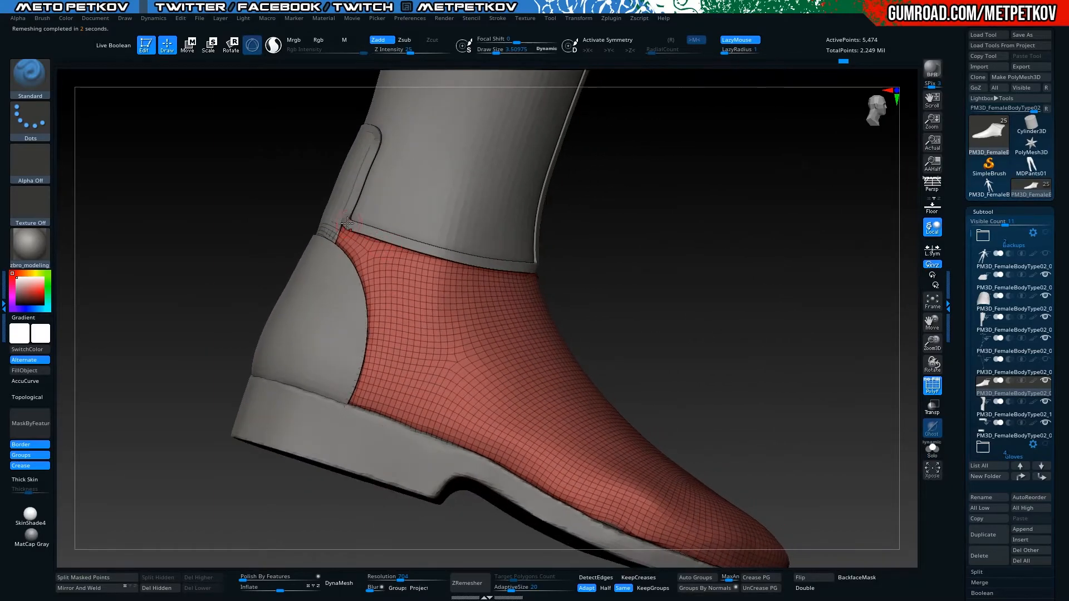
key(alt+s)
alt+drag(223, 208, 277, 288)
key(alt+s)
mouse_move(222, 255)
mouse_down()
mouse_move(253, 279)
mouse_move(214, 246)
mouse_move(231, 301)
mouse_move(164, 229)
mouse_move(272, 315)
mouse_move(232, 268)
mouse_up()
key(alt+s)
key(alt+s)
key(alt+s)
Hide an edge loop across the upper's narrow back tab with SelectLasso and auto group the separated pieces
click(32, 78)
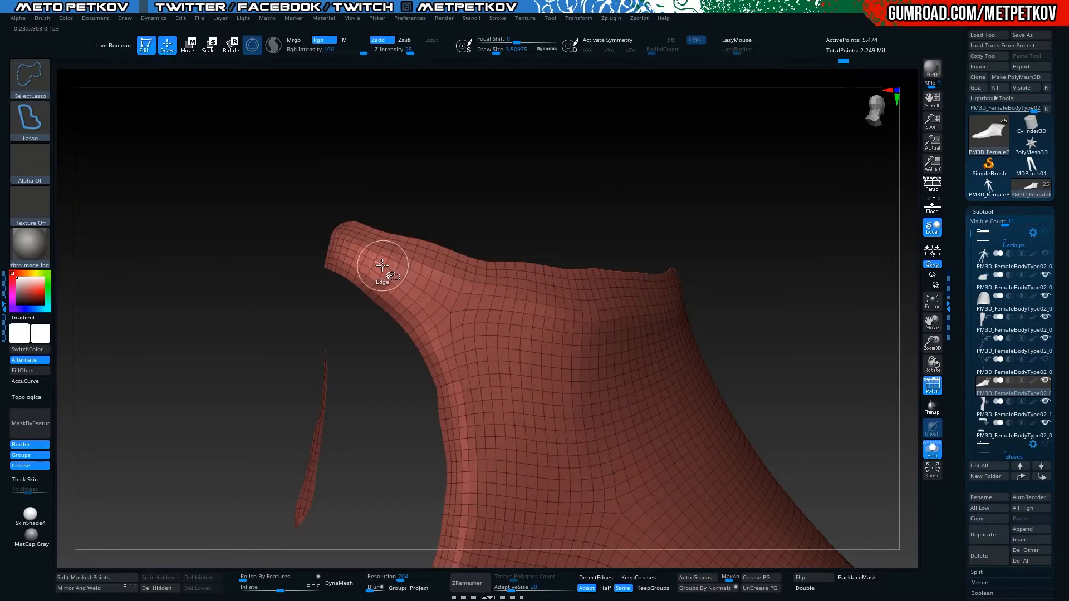
key(alt+s)
key(alt+s)
ctrl+shift+click(376, 274)
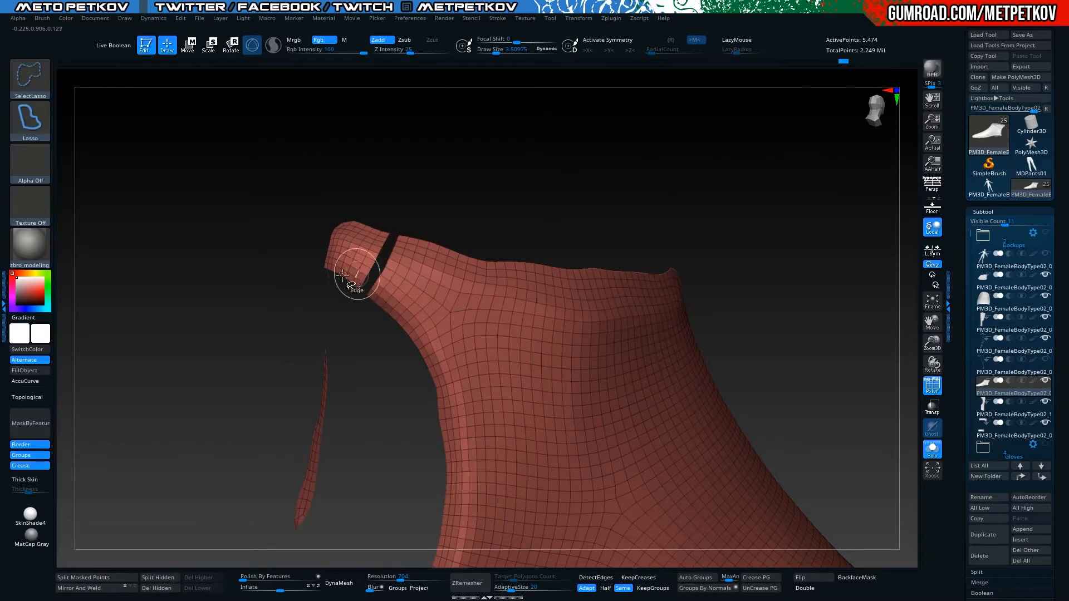
drag(211, 281, 280, 313)
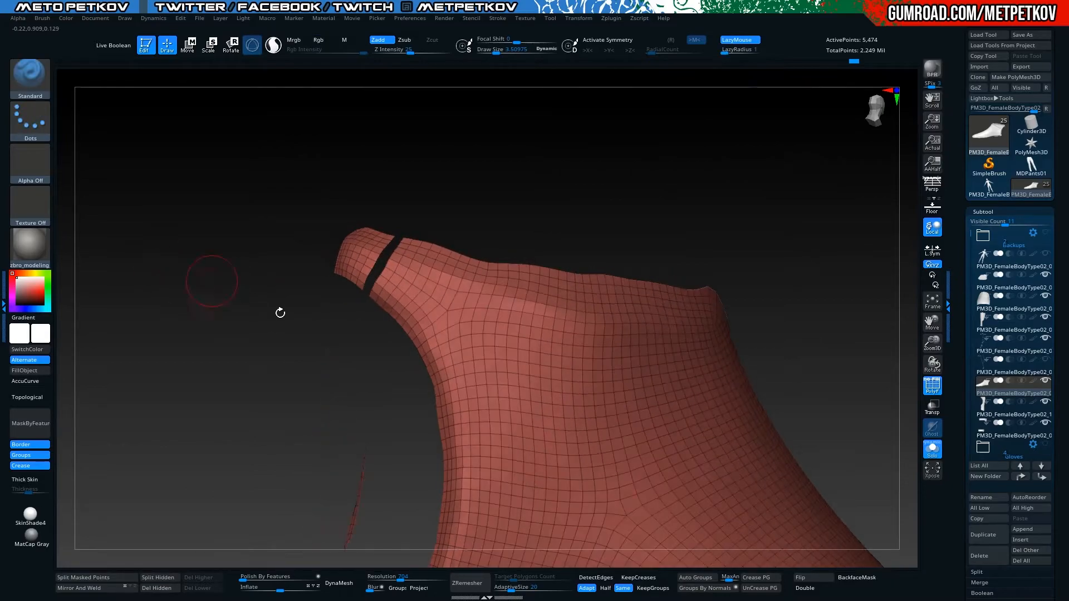
click(160, 588)
click(695, 577)
Isolate the main upper and delete the hidden end of its back tab
ctrl+shift+click(608, 386)
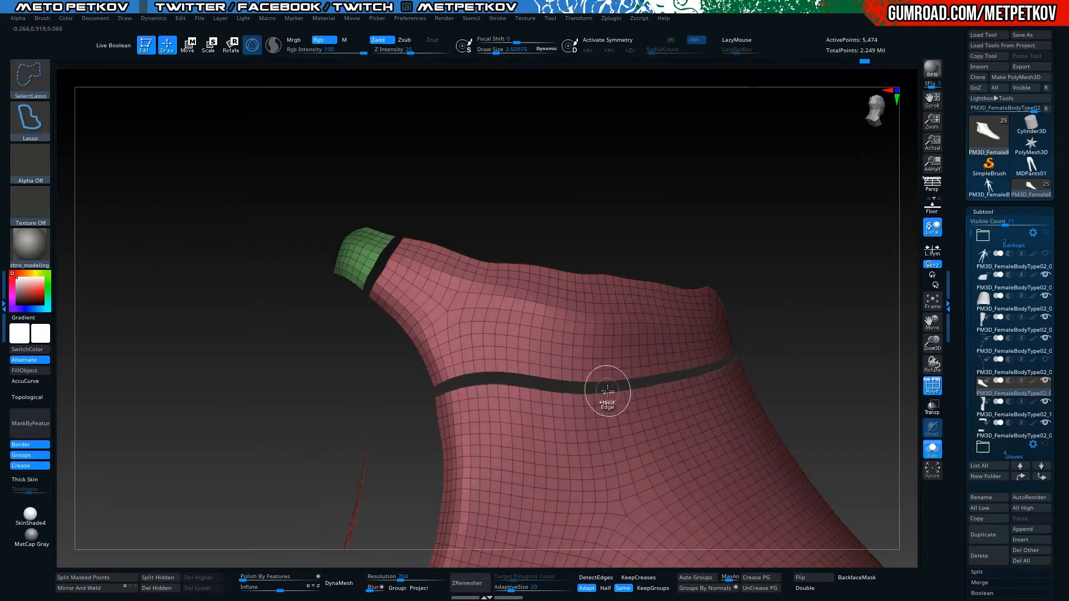
key(ctrl+z)
ctrl+shift+click(566, 359)
drag(311, 357, 202, 343)
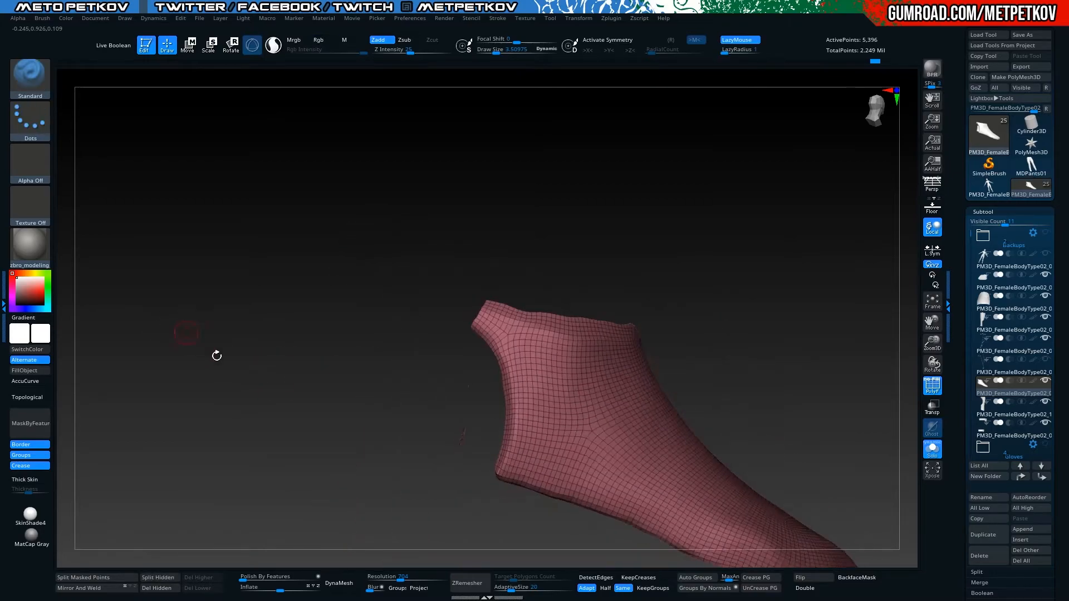
click(154, 588)
Inspect the trimmed back edge of the upper on its own and together with the rest of the boot
click(227, 275)
drag(227, 275, 91, 276)
click(185, 275)
drag(208, 270, 312, 301)
key(alt+s)
key(alt+s)
key(alt+s)
key(alt+s)
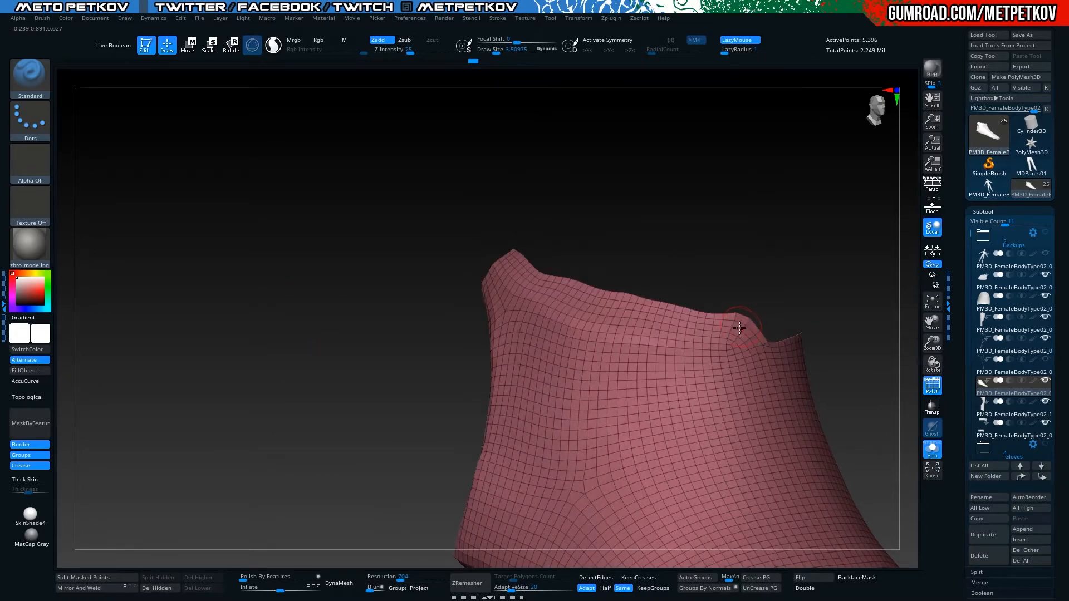
Mark a strip of polygons along the upper's ankle opening with the ZModeler brush, following the shaft's edge
mouse_move(392, 179)
mouse_down()
mouse_move(415, 214)
mouse_move(336, 234)
mouse_move(500, 233)
mouse_up()
key(alt+s)
key(alt+s)
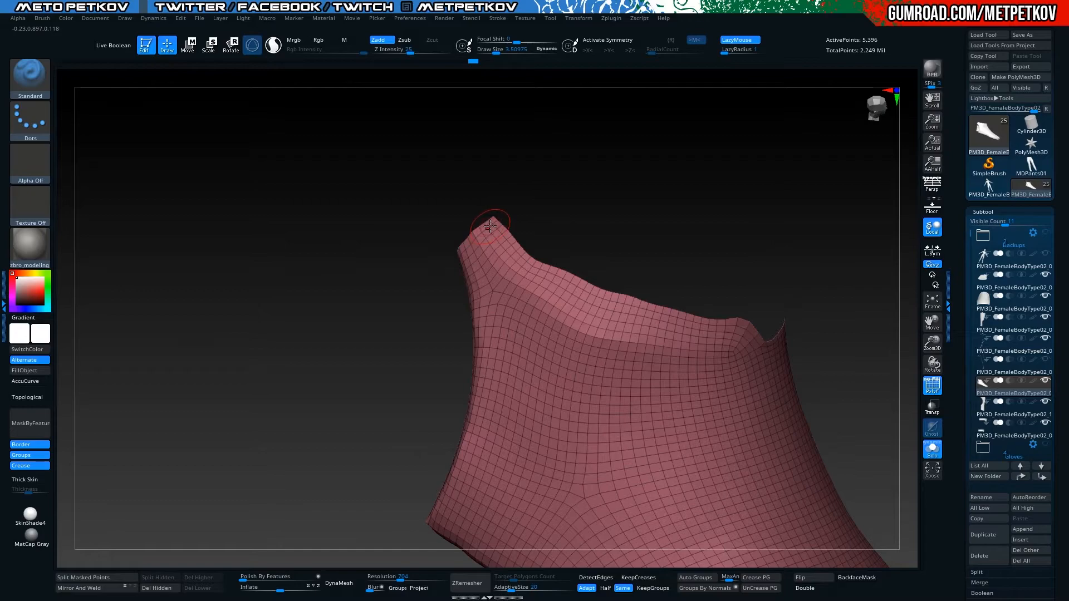
key(b)
key(z)
key(m)
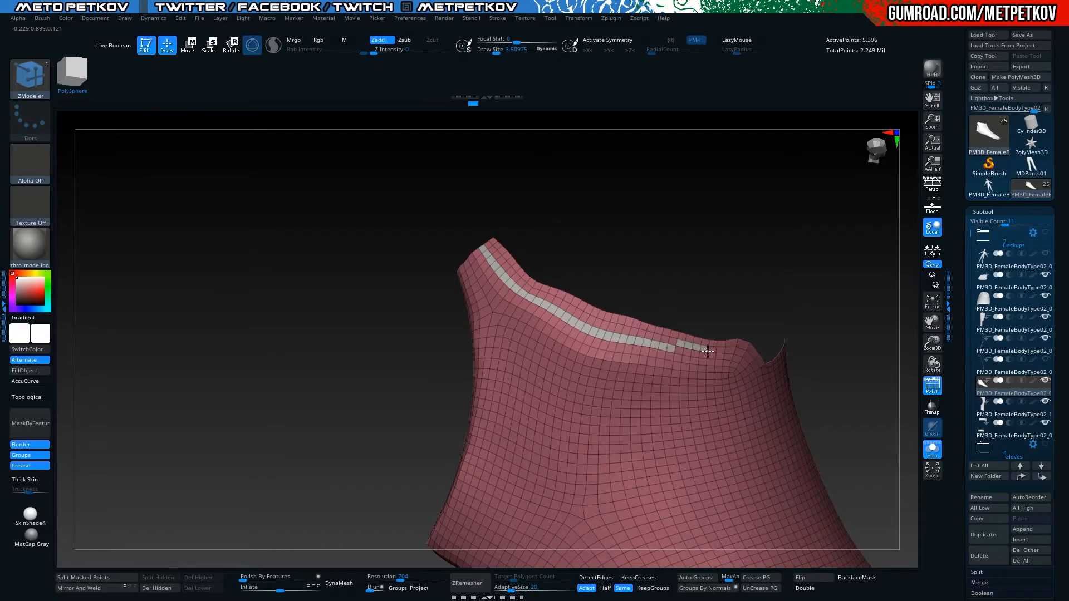
key(alt+s)
key(alt+s)
drag(452, 240, 472, 244)
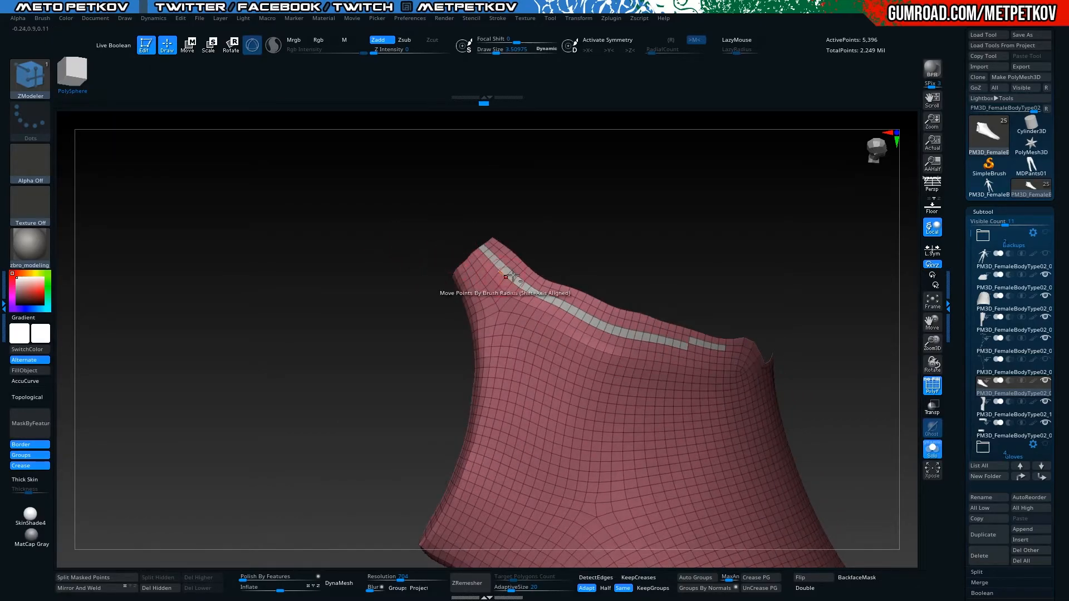
Widen the marked polygon strip from the narrow back tab along the upper's ankle opening
ctrl+shift+click(479, 256)
ctrl+shift+click(382, 263)
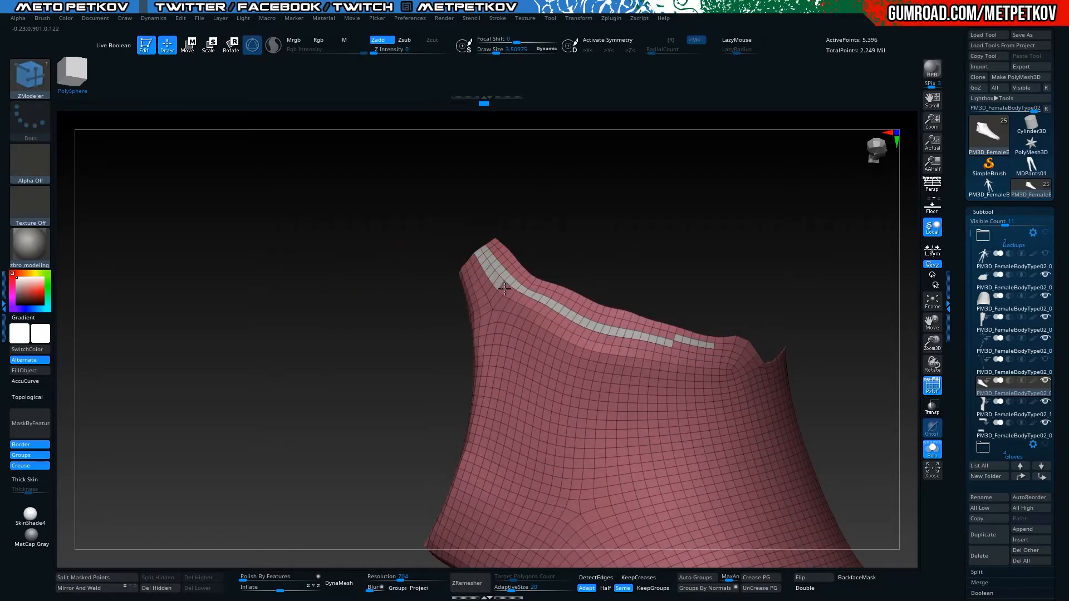
key(alt+s)
key(alt+s)
alt+drag(538, 307, 564, 323)
mouse_move(362, 323)
mouse_down()
mouse_move(327, 260)
mouse_move(237, 346)
mouse_up()
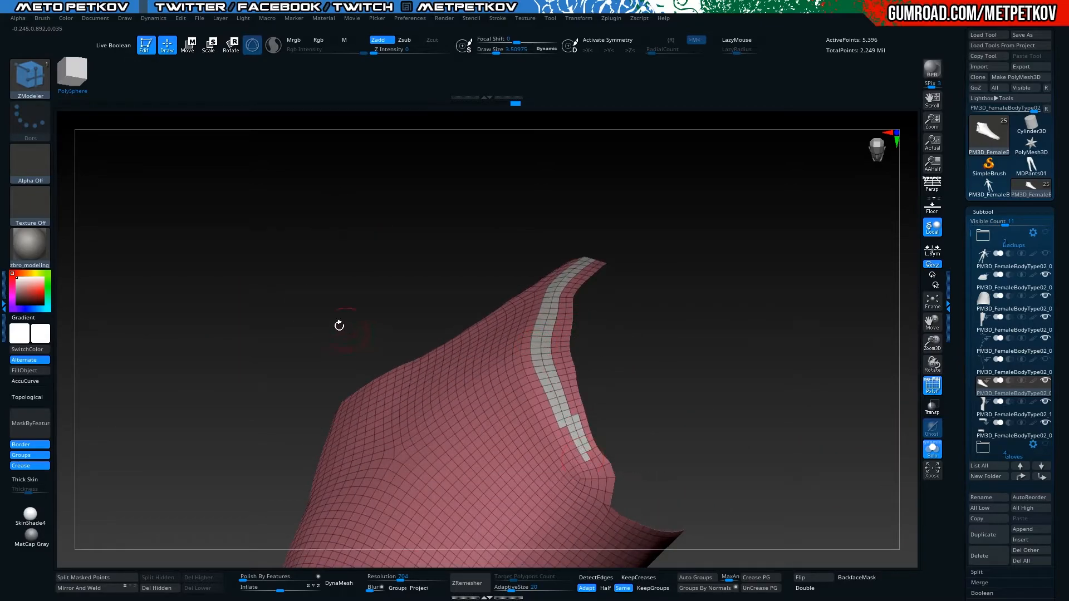
alt+drag(347, 328, 296, 218)
key(alt+s)
key(alt+s)
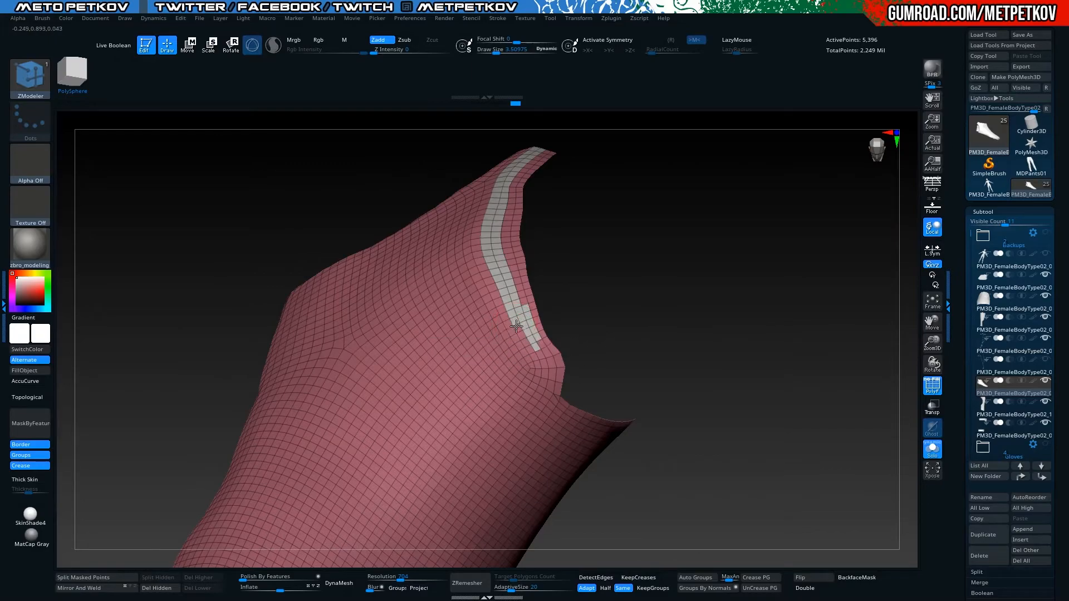
click(530, 361)
key(ctrl)
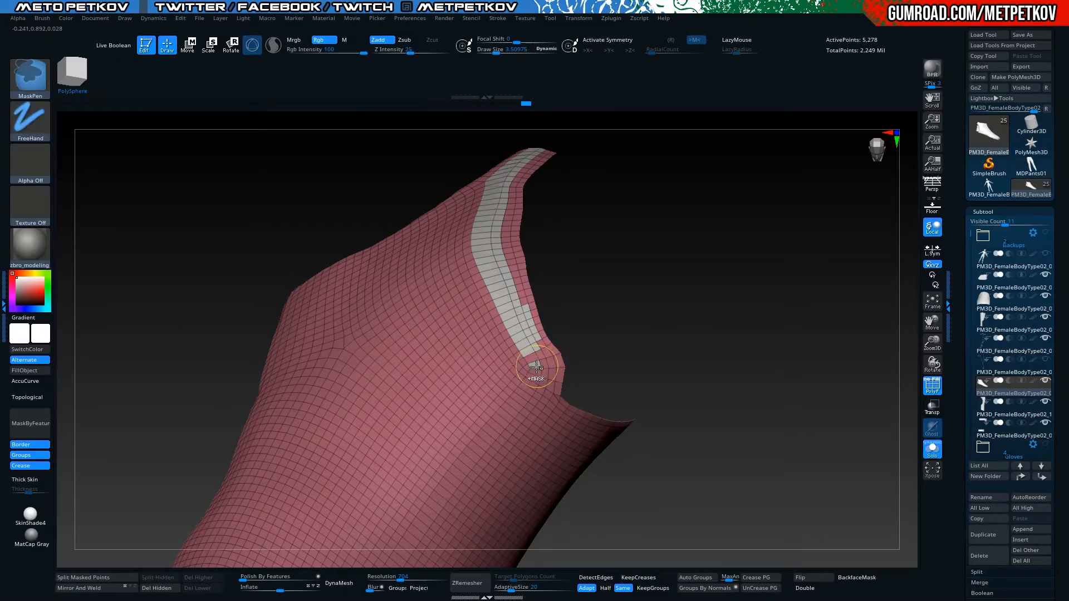
key(ctrl+z)
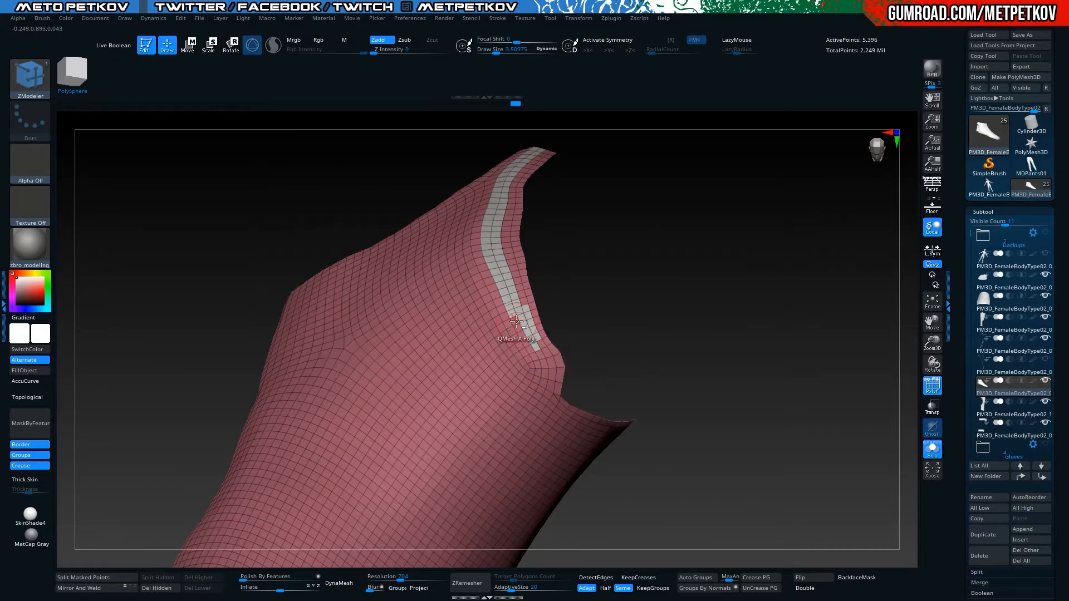
Extend the marked strip to the corner of the ankle opening where the shaft's trim comes to a point
key(alt+s)
key(alt+s)
alt+drag(546, 362, 571, 356)
key(alt+s)
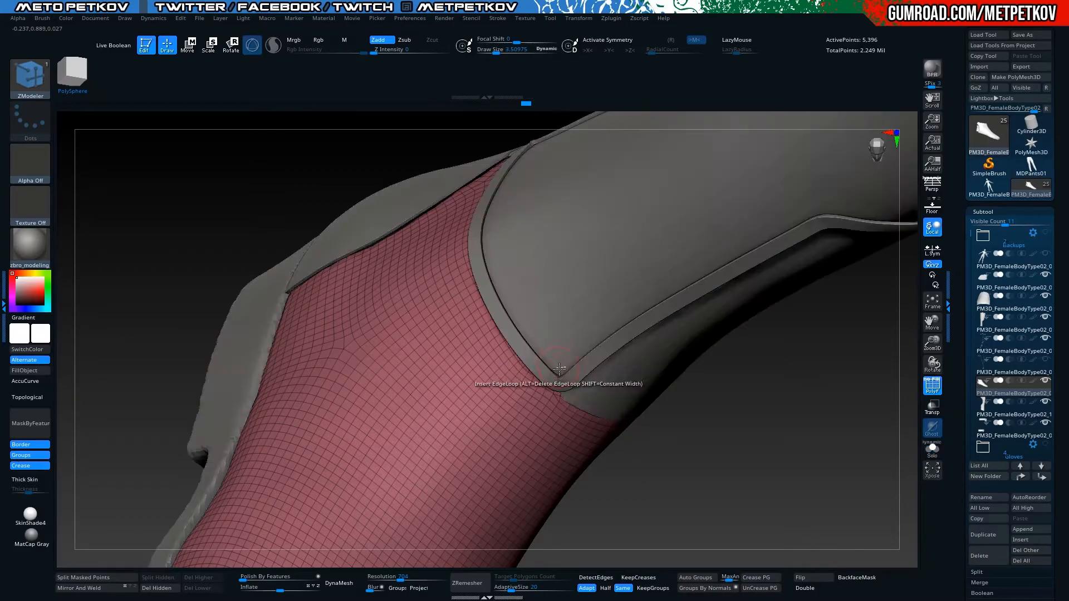
key(alt+s)
drag(280, 151, 265, 160)
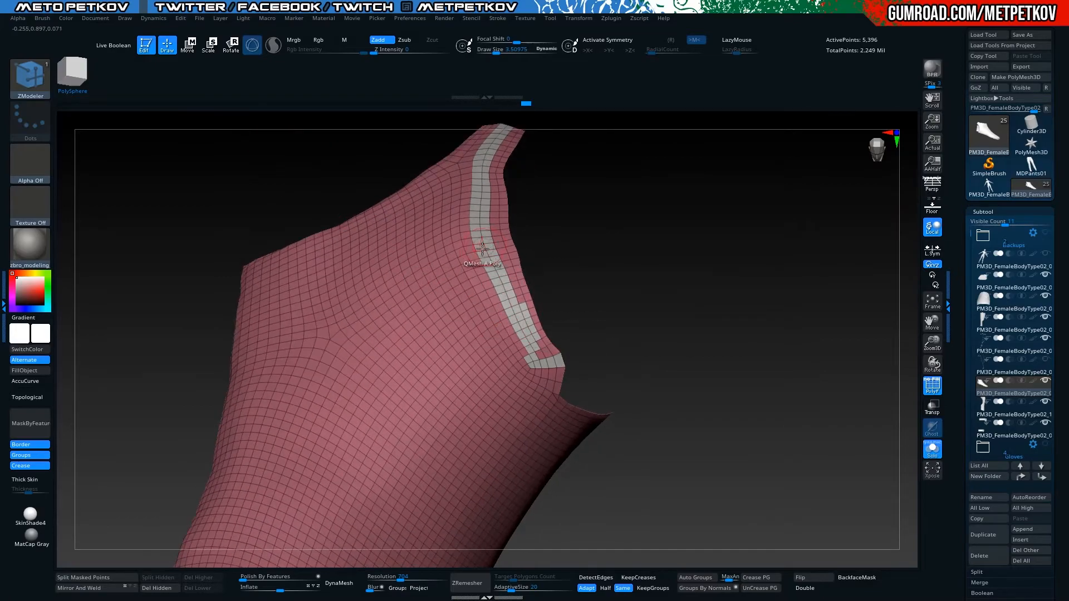
Switch ZModeler's polygon action to Polygroup and give the marked strip its own polygroup
ctrl+shift+click(489, 252)
key(ctrl+z)
key(space)
click(429, 285)
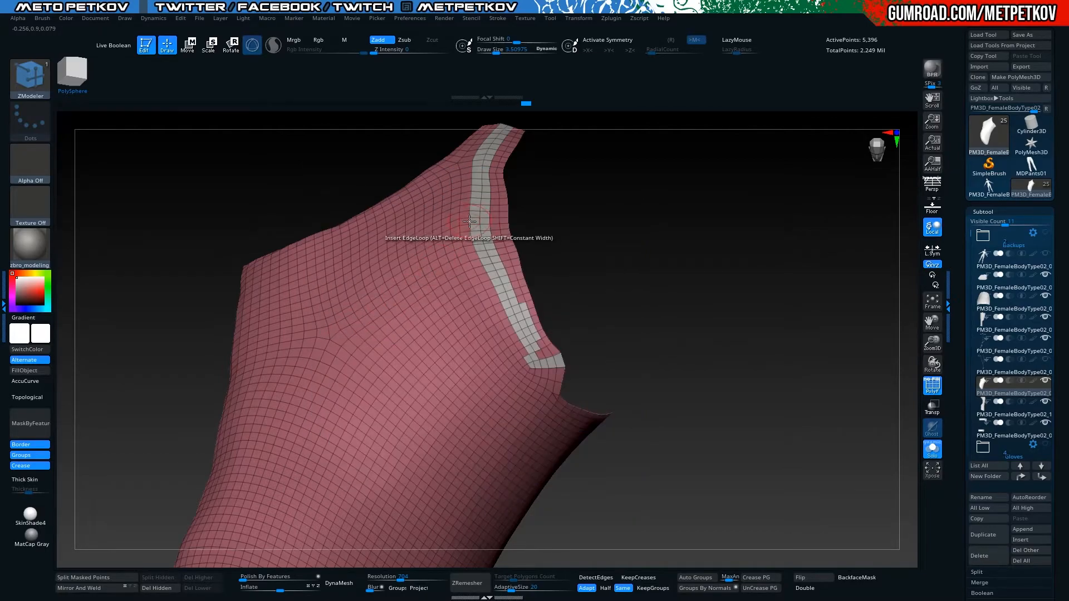
click(475, 214)
Remove the polygrouped strip and the leftover rim along the ankle opening by hiding, auto grouping and deleting hidden geometry
alt+drag(237, 206, 278, 209)
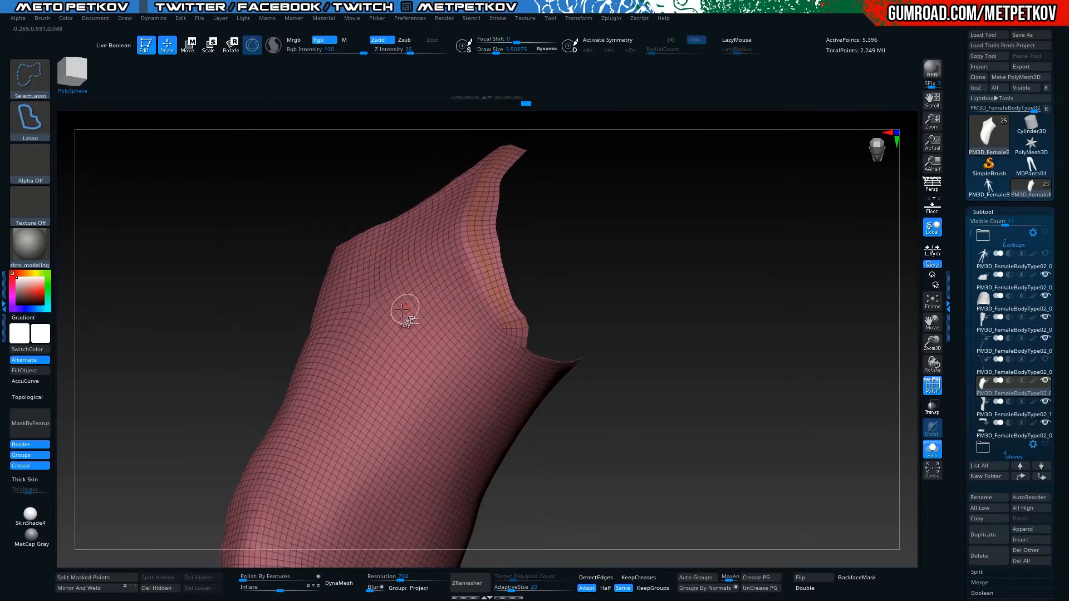
ctrl+shift+click(405, 307)
click(695, 577)
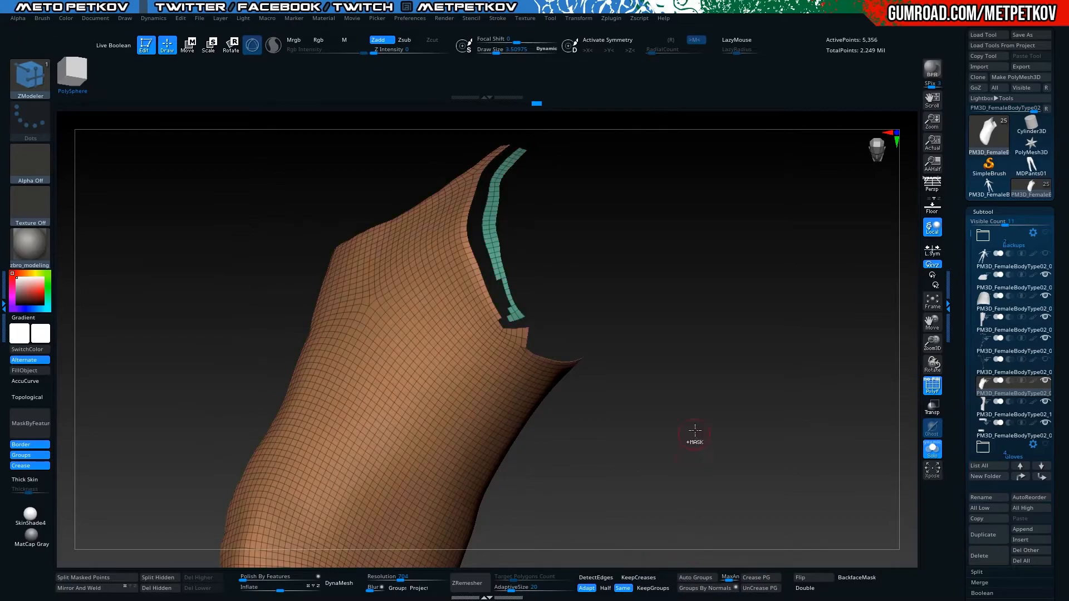
ctrl+shift+click(417, 298)
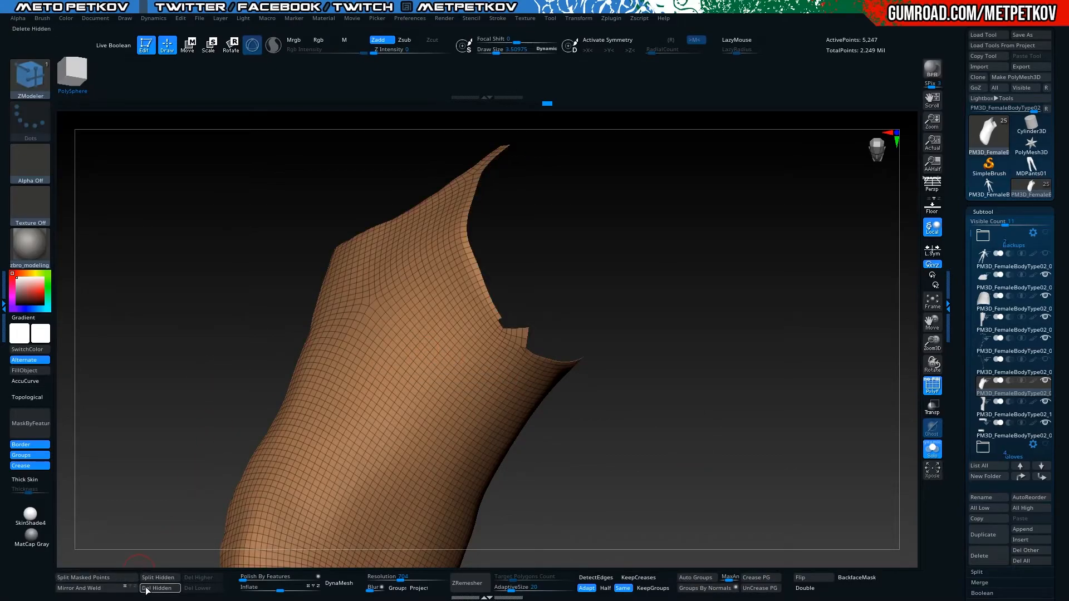
Inspect the trimmed ankle edge of the upper on its own and against the shaft trim and heel counter
key(shift+s)
drag(192, 412, 191, 333)
key(shift+s)
key(shift+s)
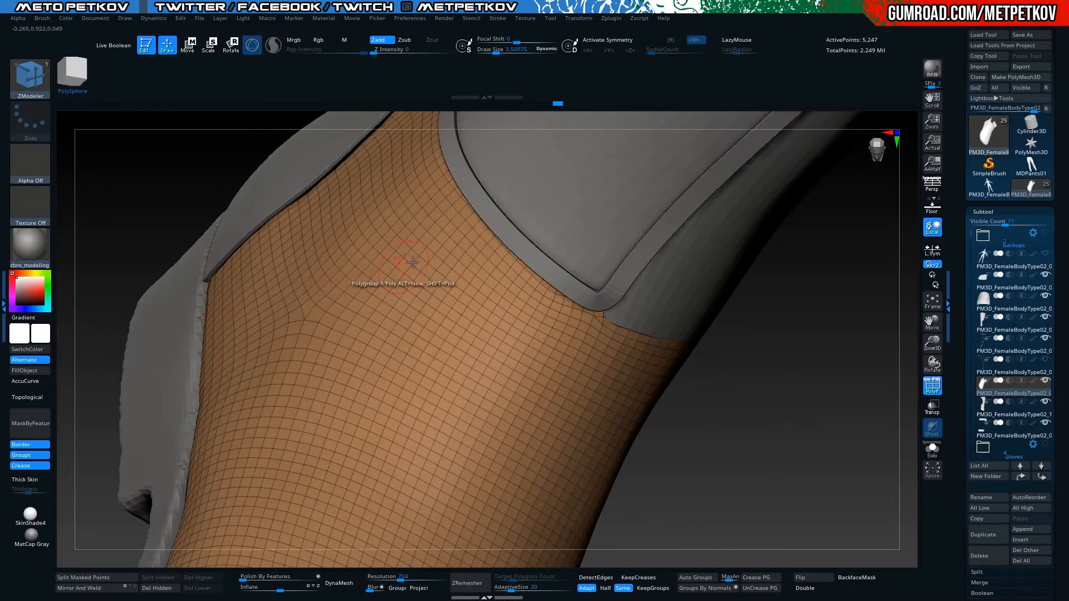
key(shift+s)
drag(723, 350, 556, 322)
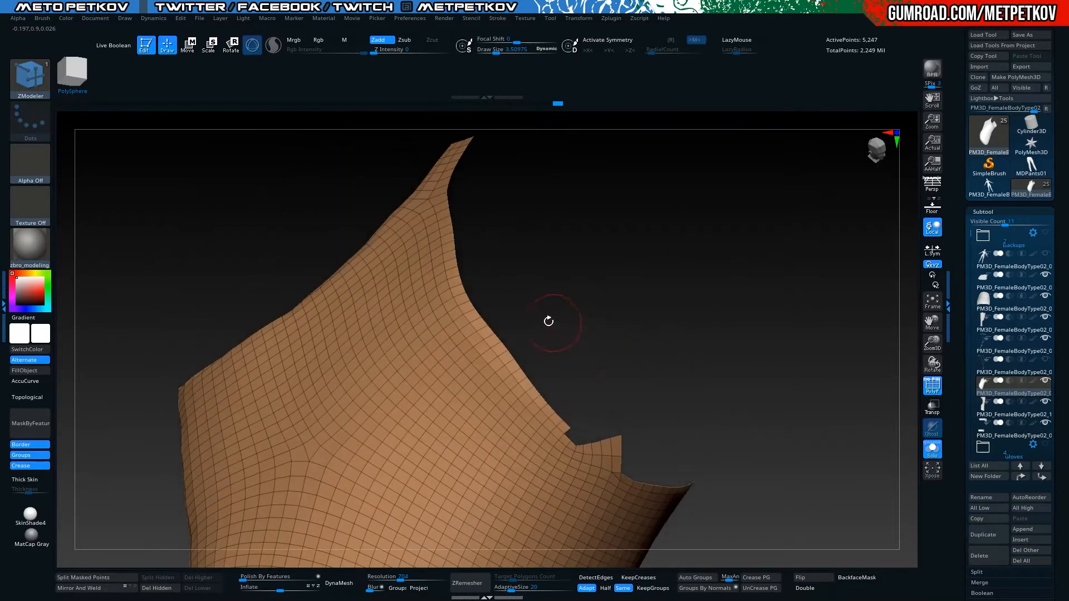
drag(238, 186, 276, 207)
key(shift+s)
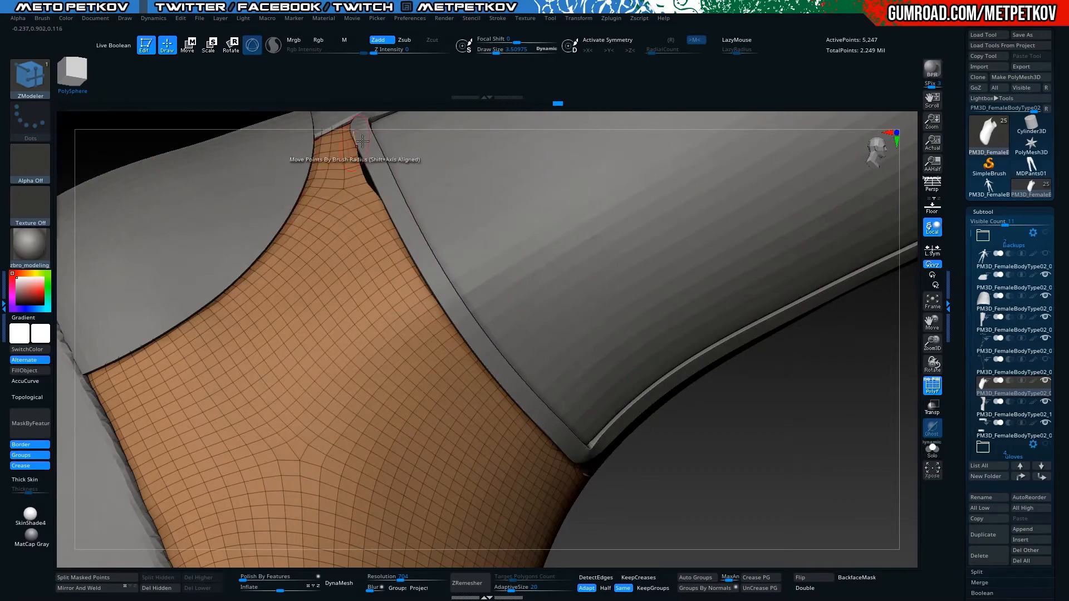
Pull the upper's edge beside the back tab under the shaft trim with an enlarged Move brush to close the gap
key(b)
key(m)
key(v)
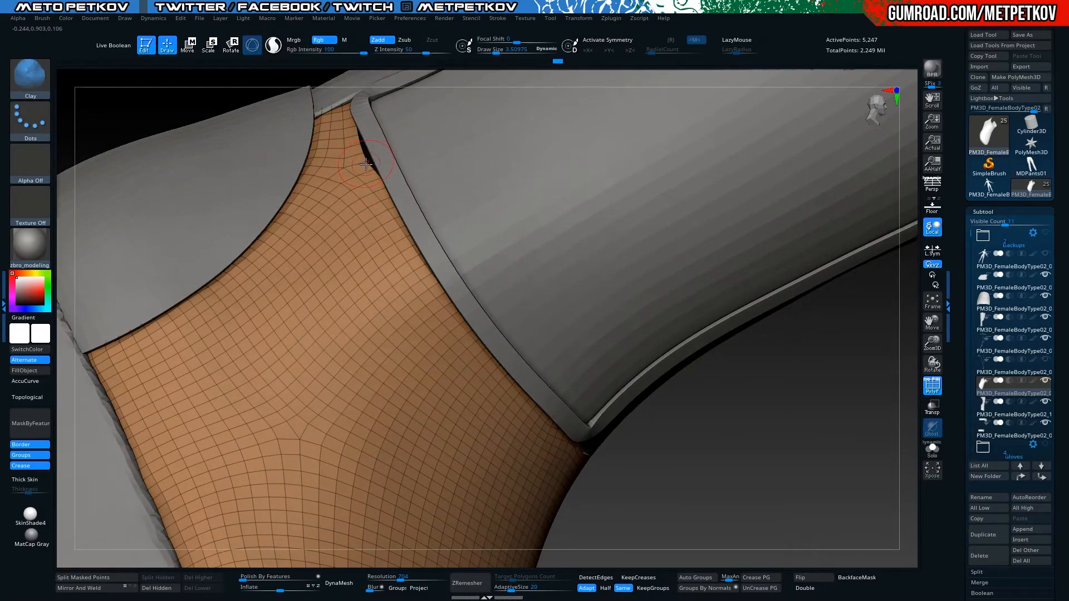
key(space)
drag(364, 163, 369, 154)
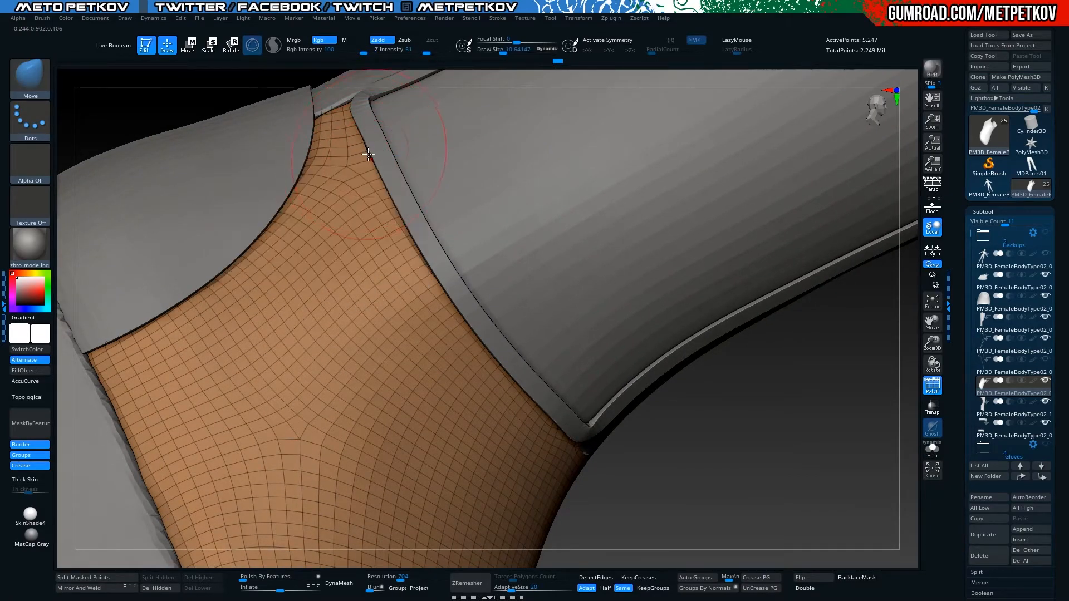
drag(144, 77, 208, 158)
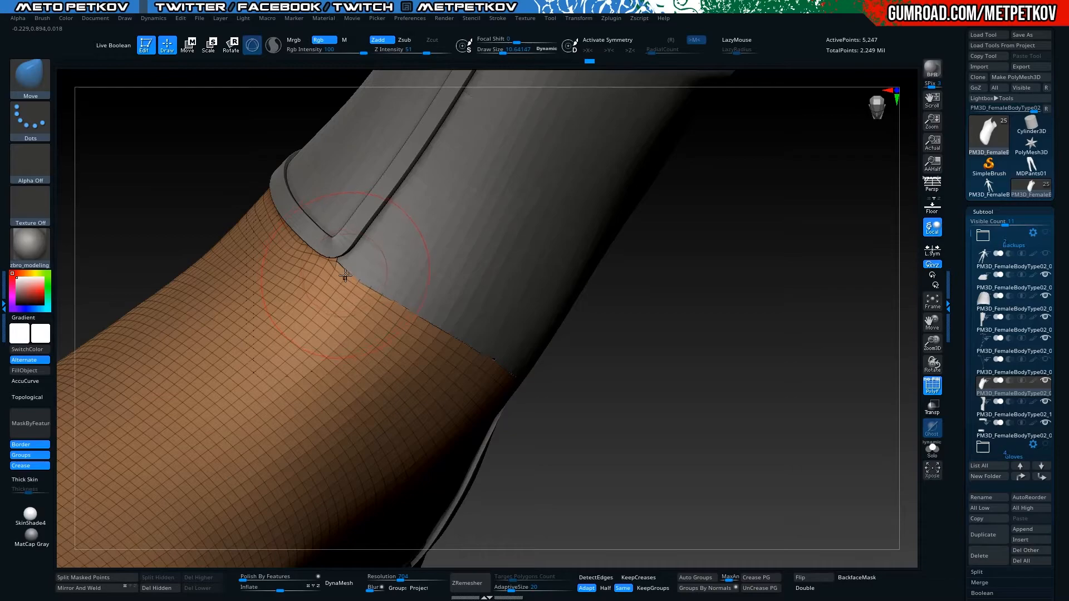
Remesh the trimmed upper with ZRemesher and check it together with the whole boot
click(452, 589)
drag(613, 386, 139, 253)
alt+drag(179, 341, 212, 192)
key(alt+shift+s)
key(alt+shift+s)
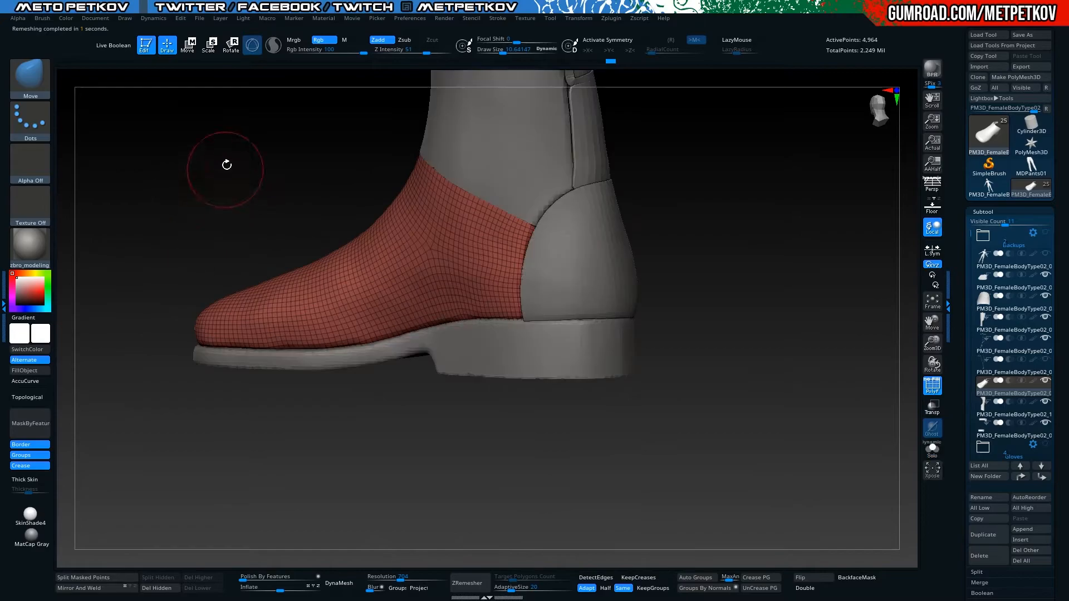
Hide an edge loop along the upper's back edge at the heel and auto group the separated pieces
drag(214, 142, 222, 267)
key(alt+shift+s)
key(alt+shift+s)
drag(167, 206, 207, 95)
key(alt+shift+s)
drag(695, 406, 613, 330)
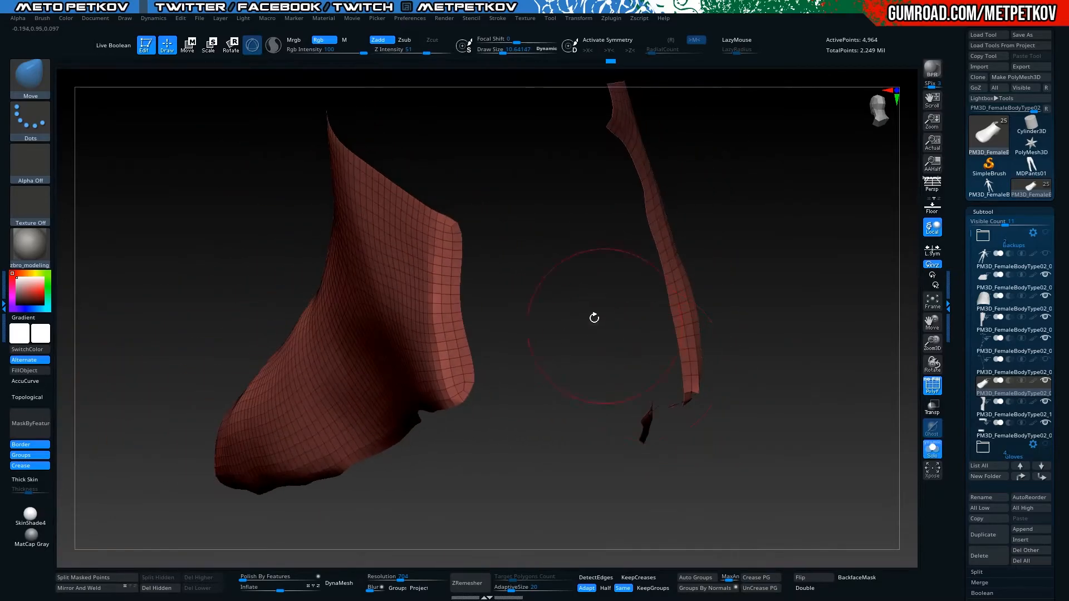
ctrl+shift+click(448, 235)
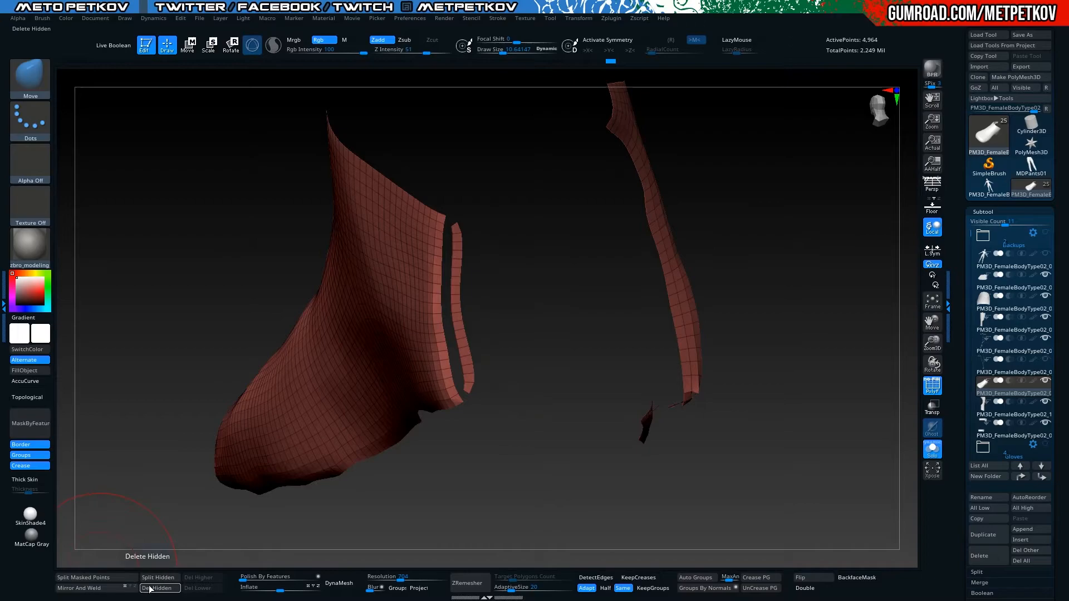
click(689, 578)
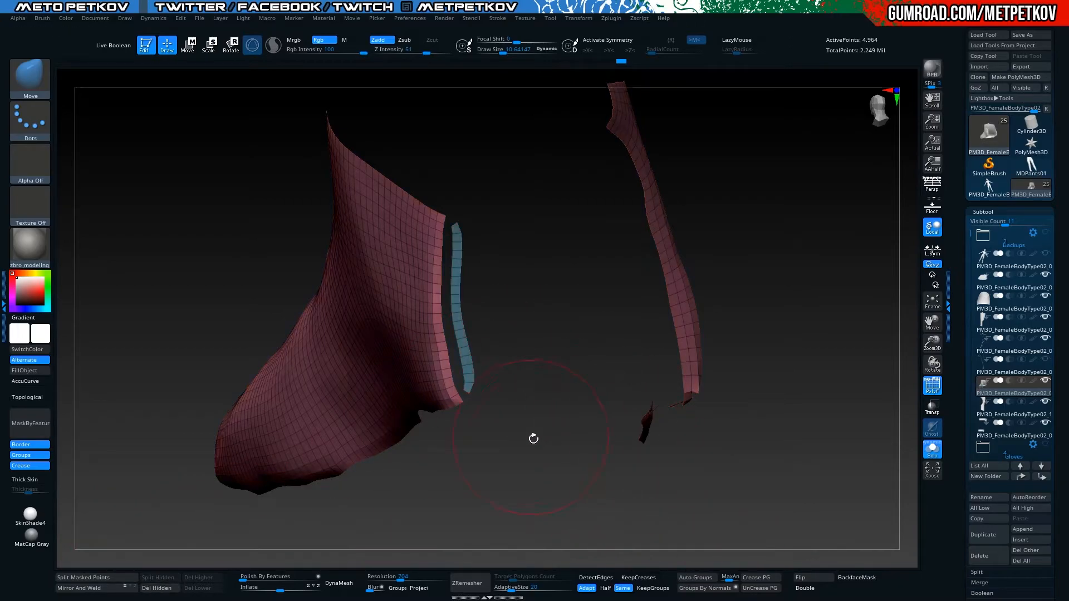
drag(551, 460, 537, 459)
key(alt+s)
drag(422, 414, 300, 353)
key(alt+s)
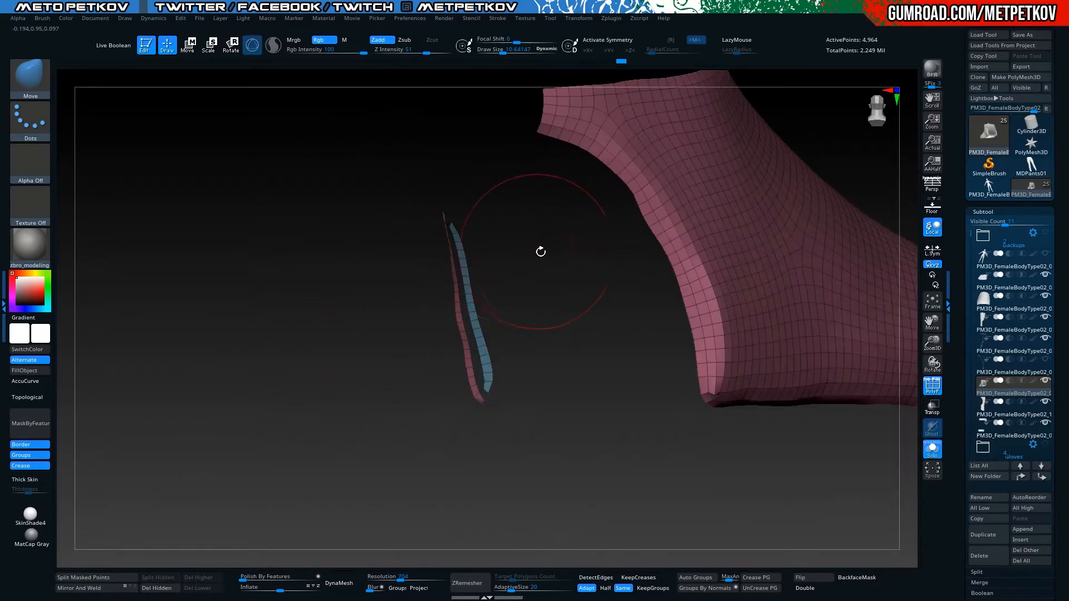
drag(532, 248, 661, 232)
ctrl+shift+click(719, 372)
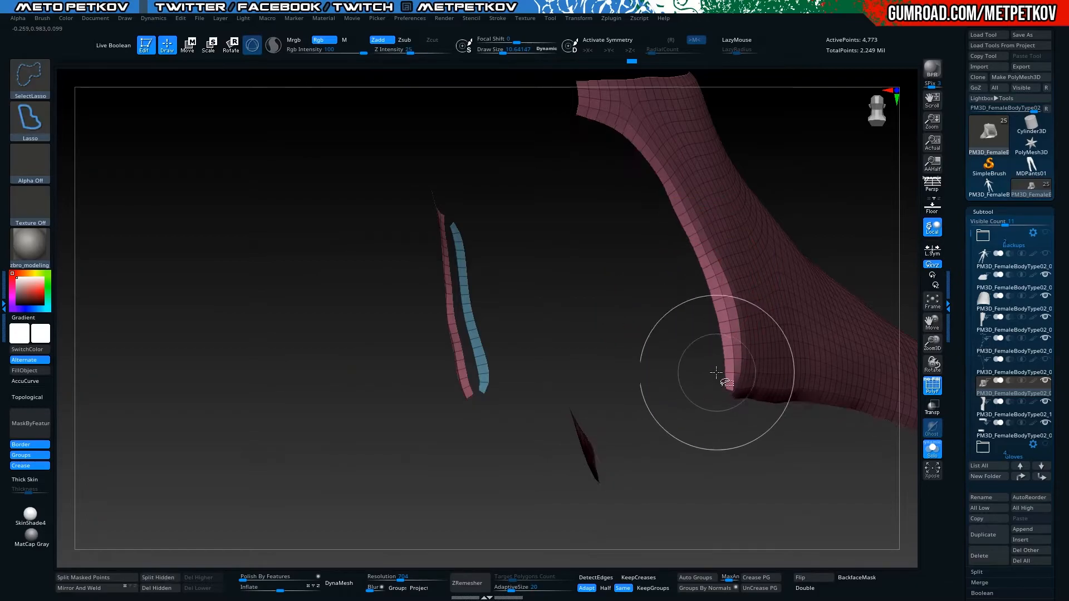
key(ctrl+z)
Set the brush's Draw Size to 1 and compare the upper's lower back corner with the heel counter and sole
mouse_move(721, 402)
mouse_down()
mouse_move(676, 343)
mouse_move(677, 394)
mouse_move(686, 389)
mouse_move(676, 369)
mouse_up()
key(s)
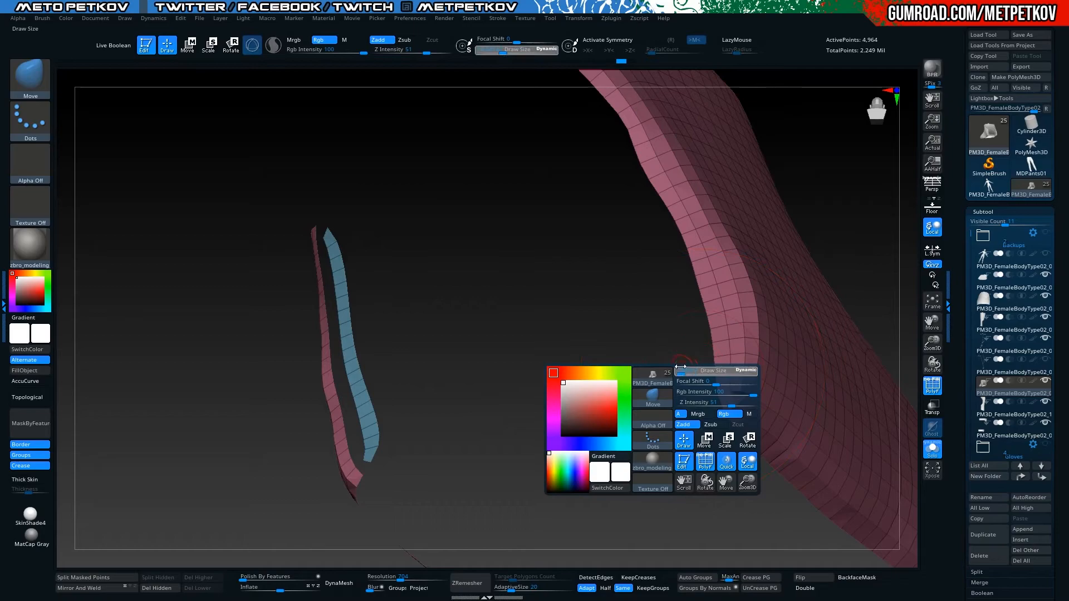
shift+drag(736, 393, 738, 387)
drag(649, 358, 648, 374)
click(648, 374)
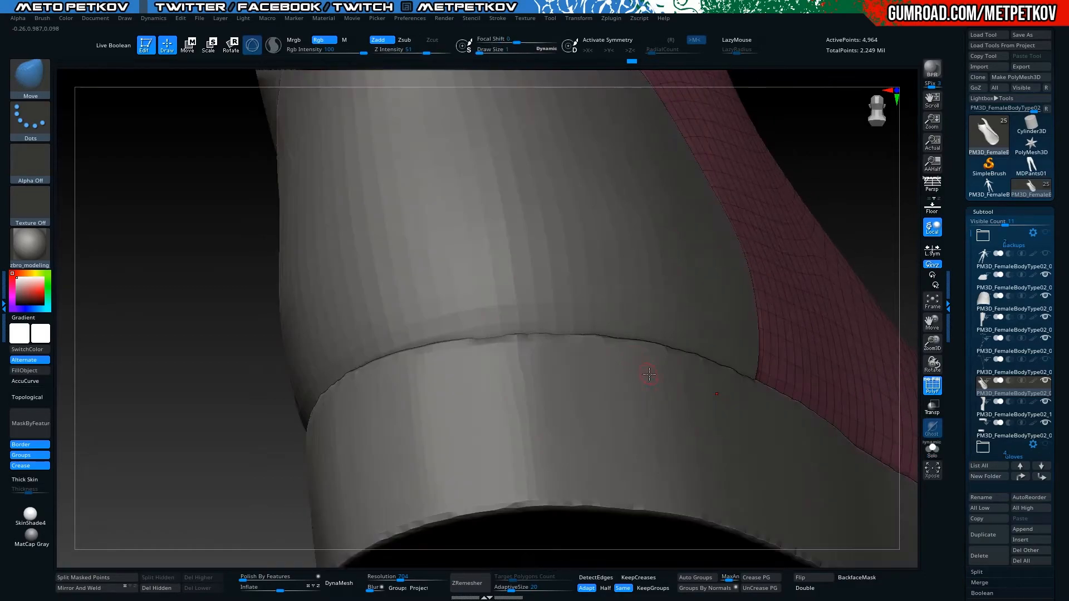
click(687, 357)
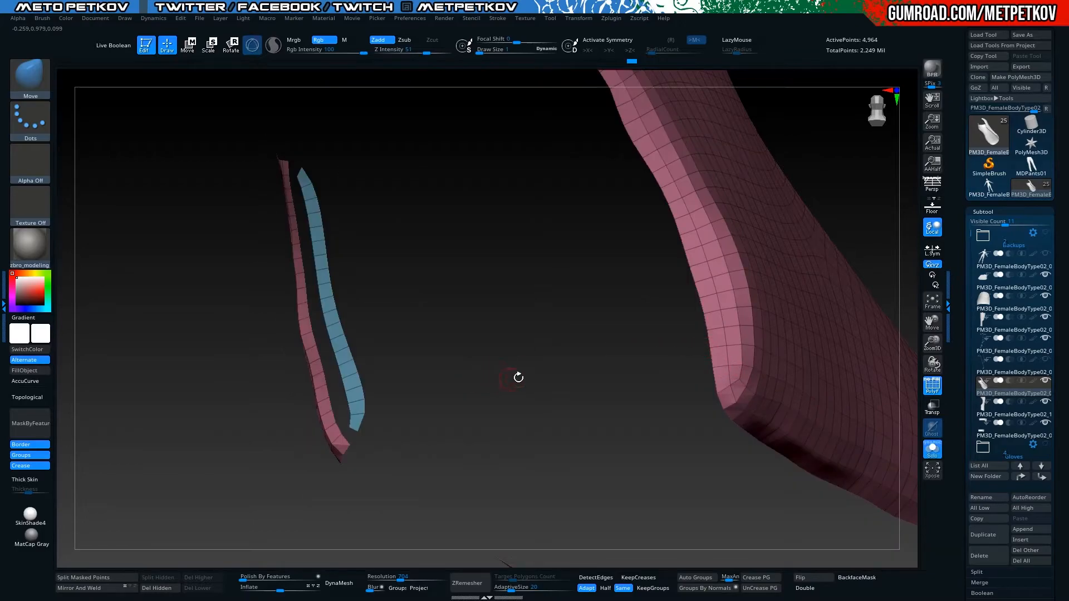
Mark a strip of polygons along the lower part of the upper's heel-side edge with the ZModeler brush
drag(519, 377, 599, 325)
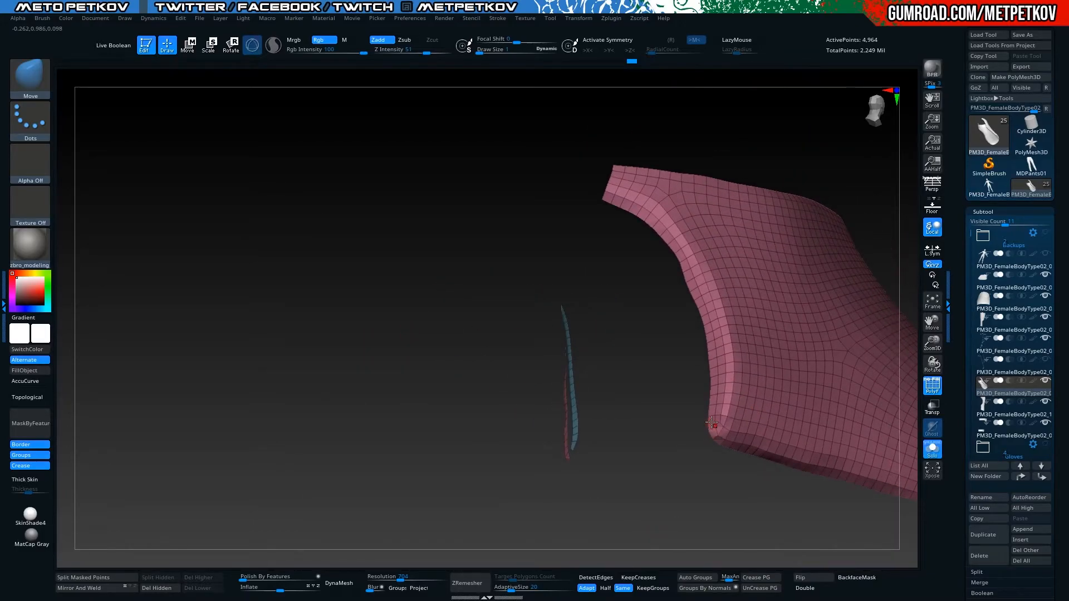
key(b)
key(z)
key(m)
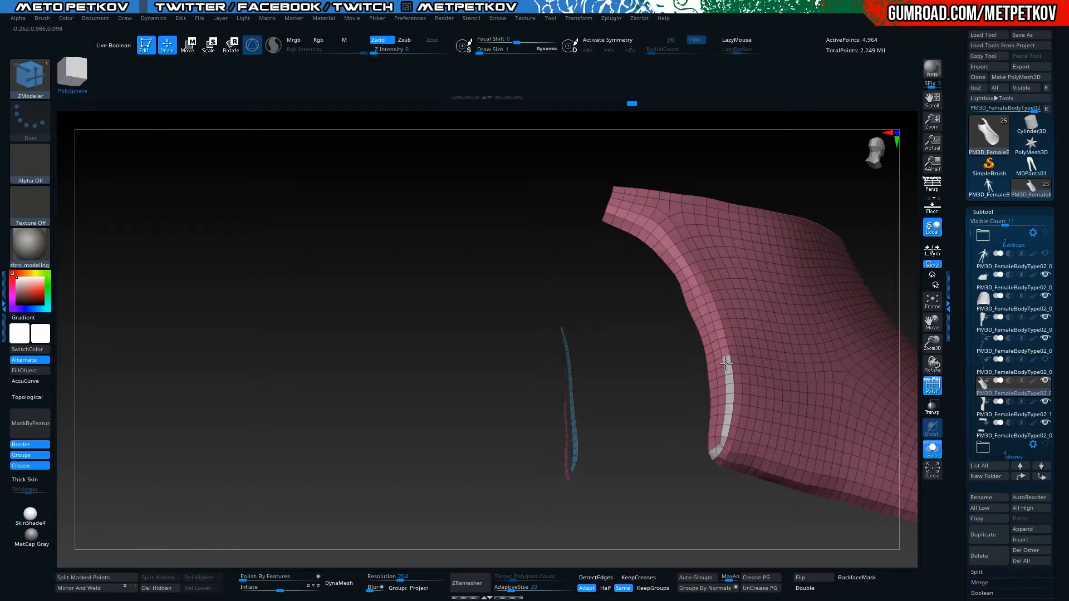
click(681, 343)
click(713, 346)
alt+drag(718, 343, 706, 352)
Extend the marked strip up the heel-side edge to the back tab, checking it against the heel counter
key(shift+s)
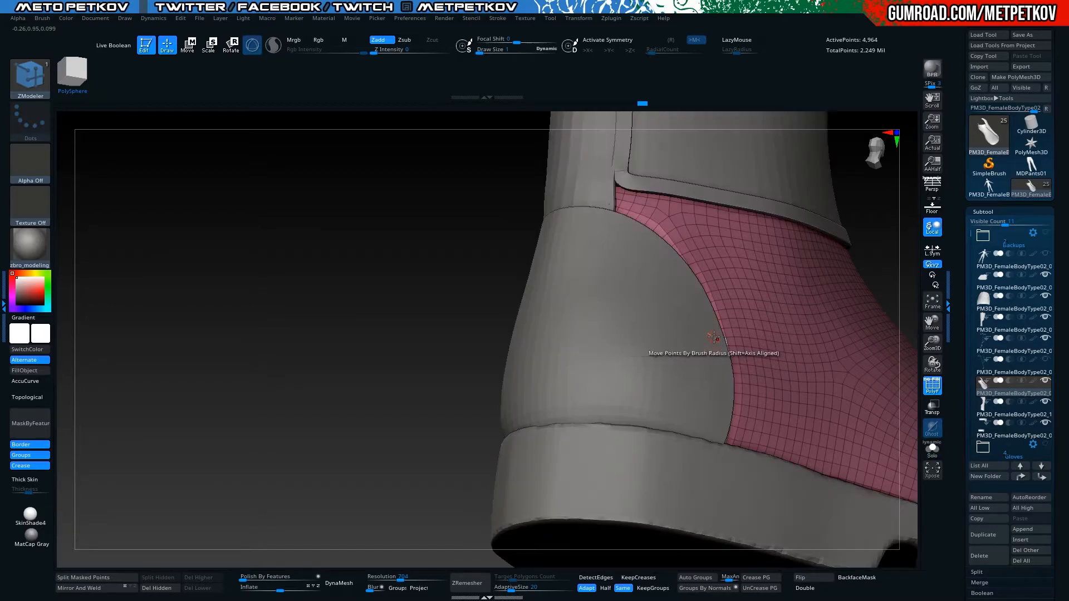
key(shift+s)
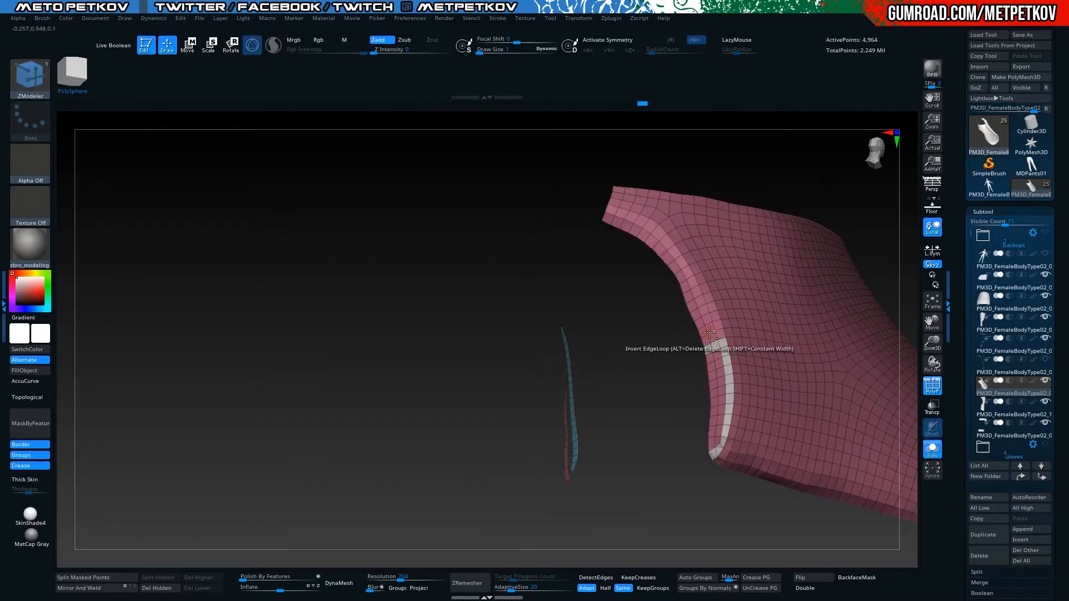
key(shift+s)
click(678, 267)
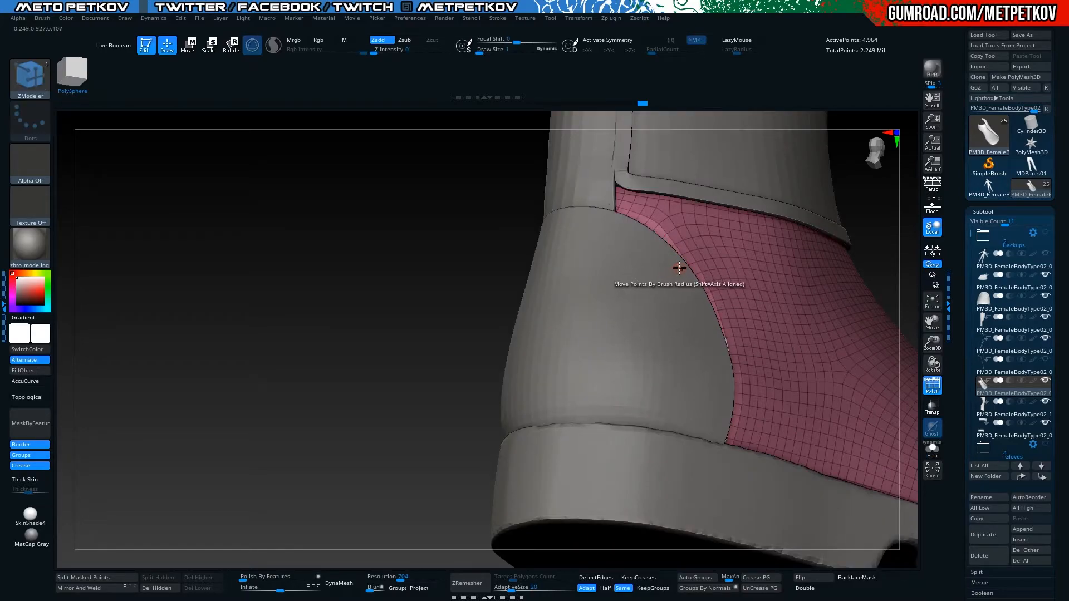
key(shift+s)
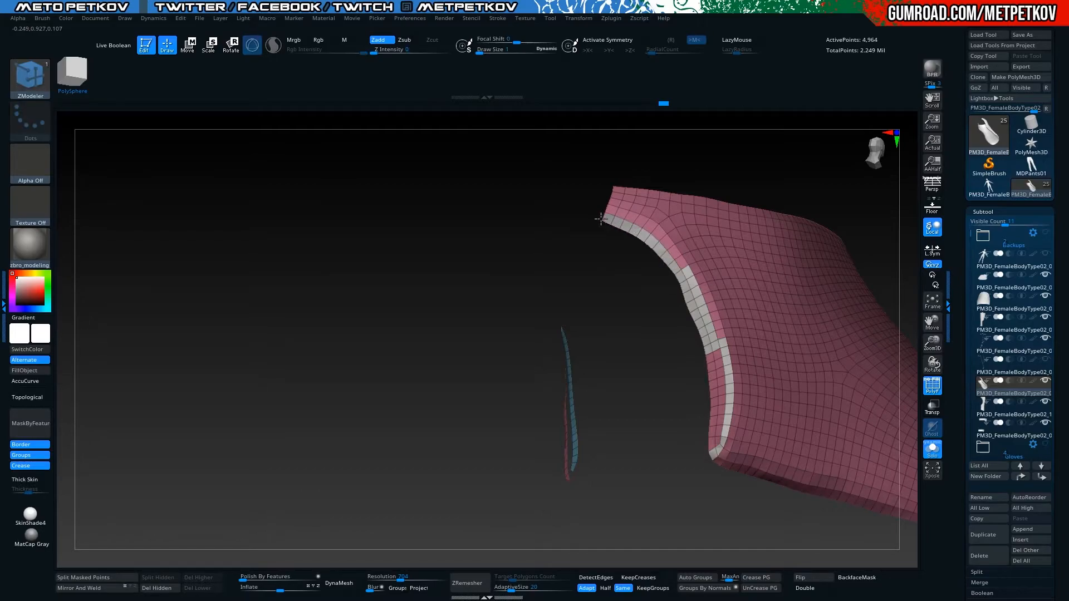
Hide the marked strip along the upper's heel-side edge, auto group the remaining pieces and bring the hidden polygons back
key(ctrl+shift+s)
key(ctrl+shift+s)
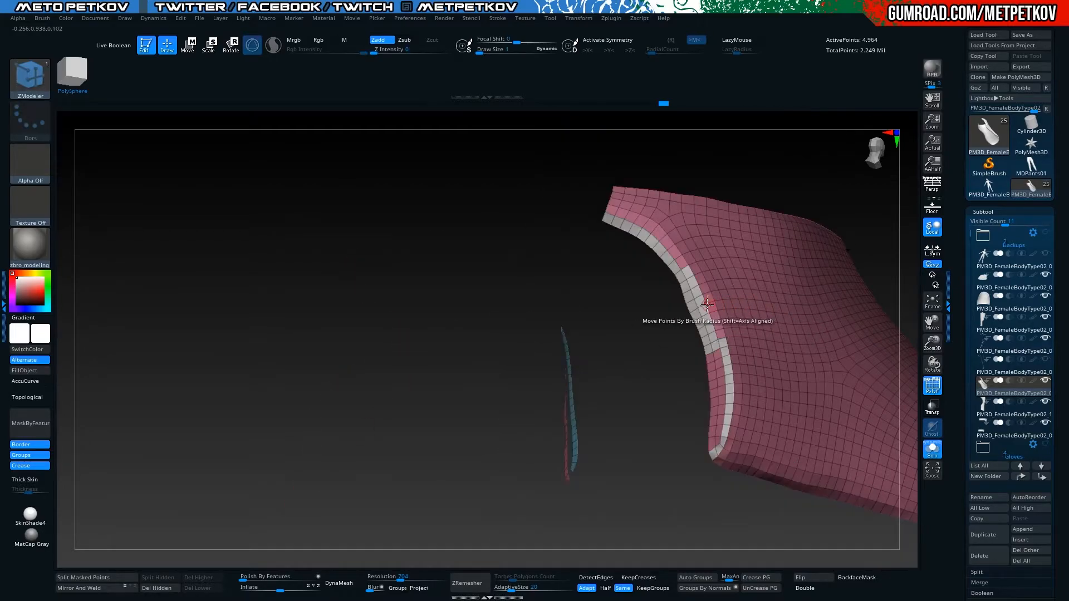
ctrl+shift+click(744, 319)
drag(315, 339, 337, 346)
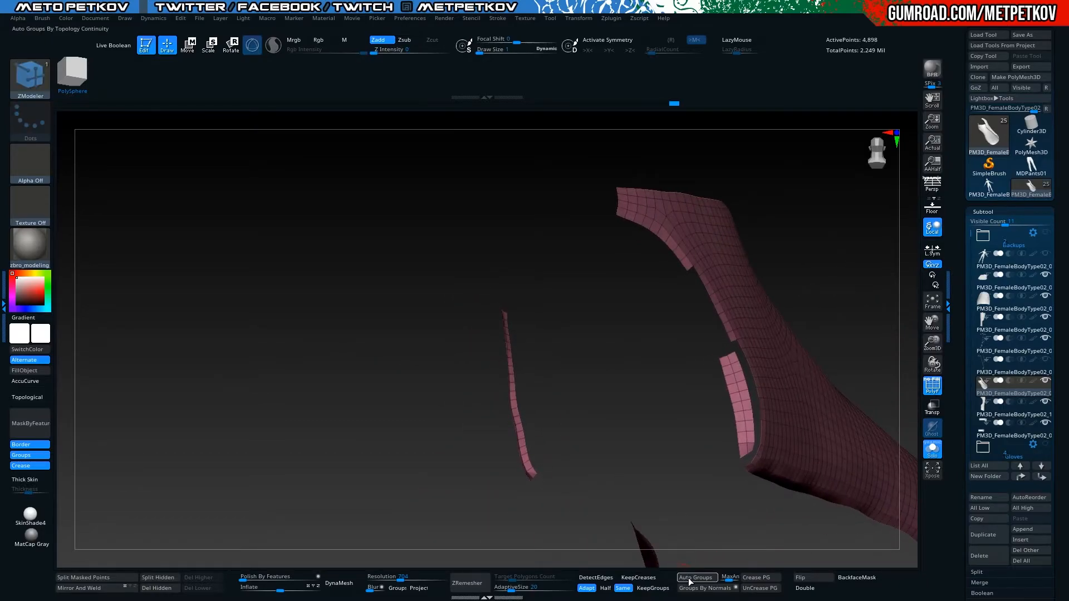
click(690, 581)
ctrl+shift+click(449, 368)
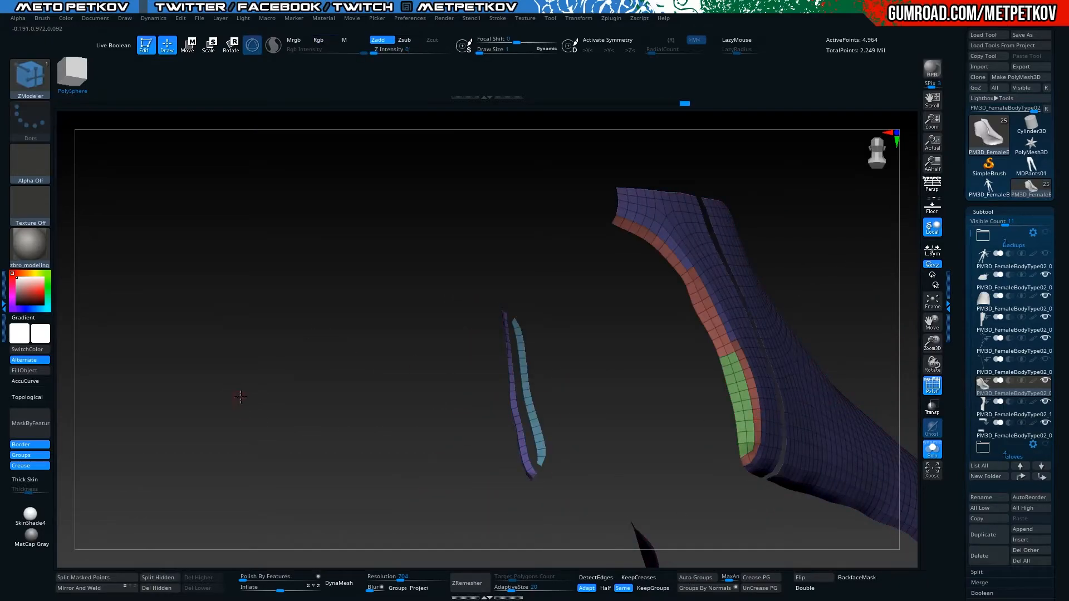
drag(239, 396, 246, 395)
key(ctrl+z)
ctrl+shift+click(778, 387)
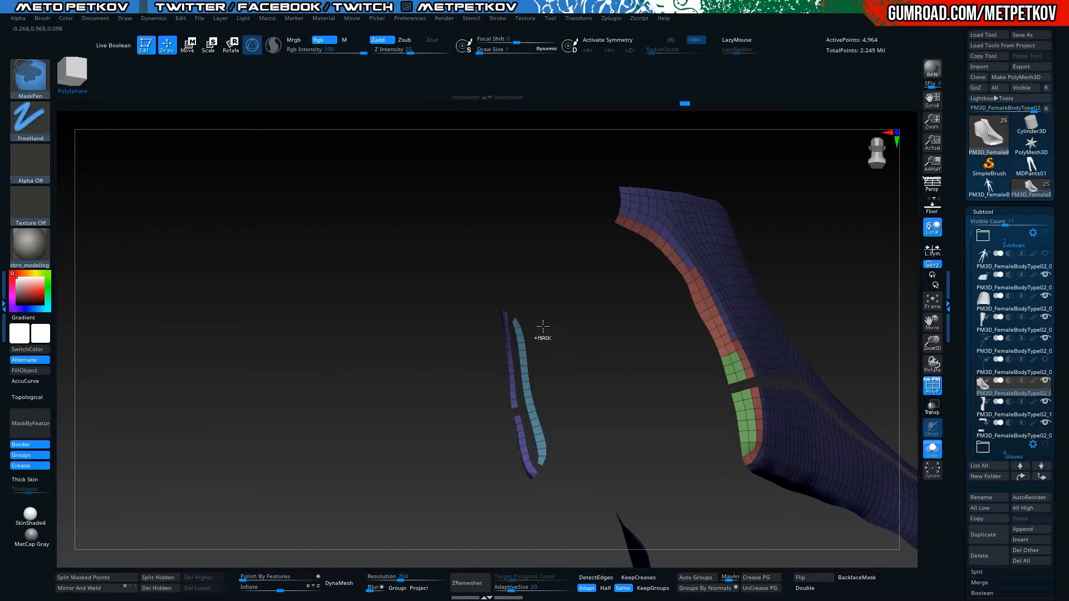
key(b)
key(z)
key(m)
drag(584, 340, 588, 283)
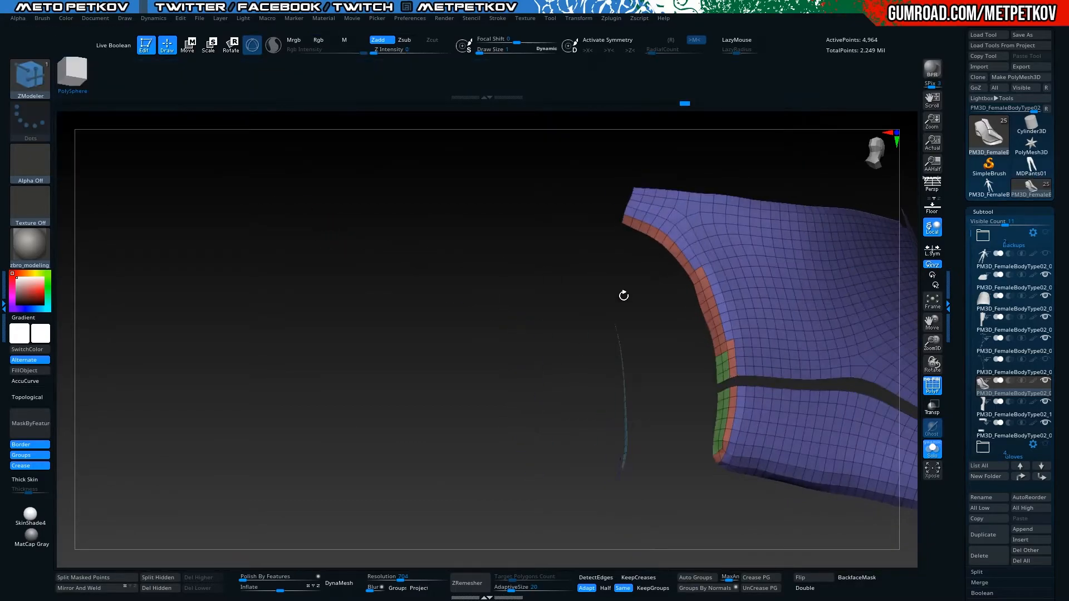
ctrl+shift+click(474, 227)
Isolate the upper's main polygroup and delete the hidden strips along its heel-side edge
ctrl+shift+click(784, 325)
drag(401, 339, 409, 340)
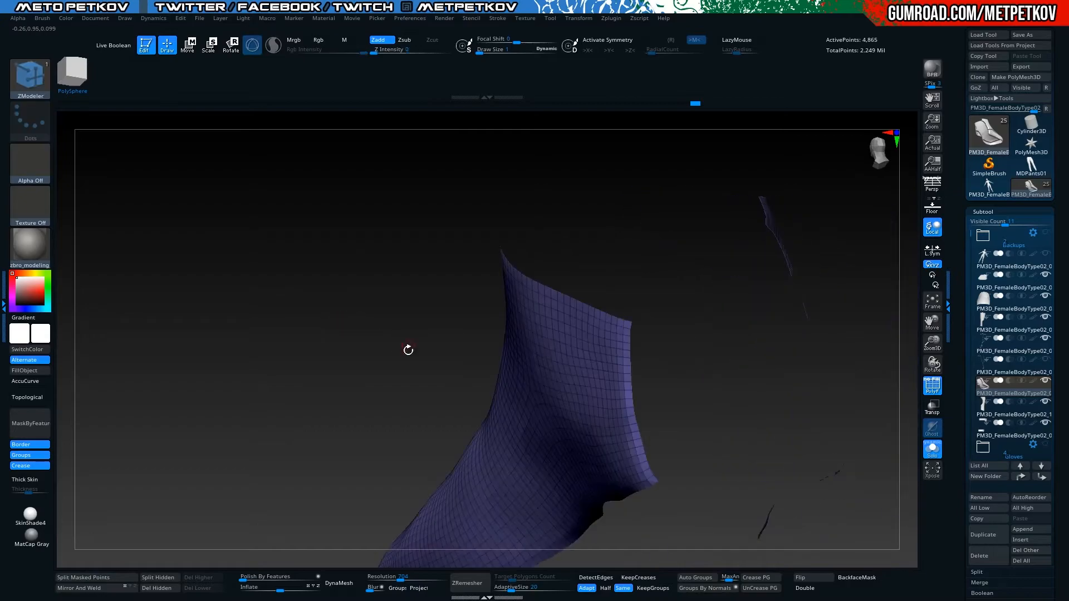
click(158, 588)
drag(225, 401, 312, 174)
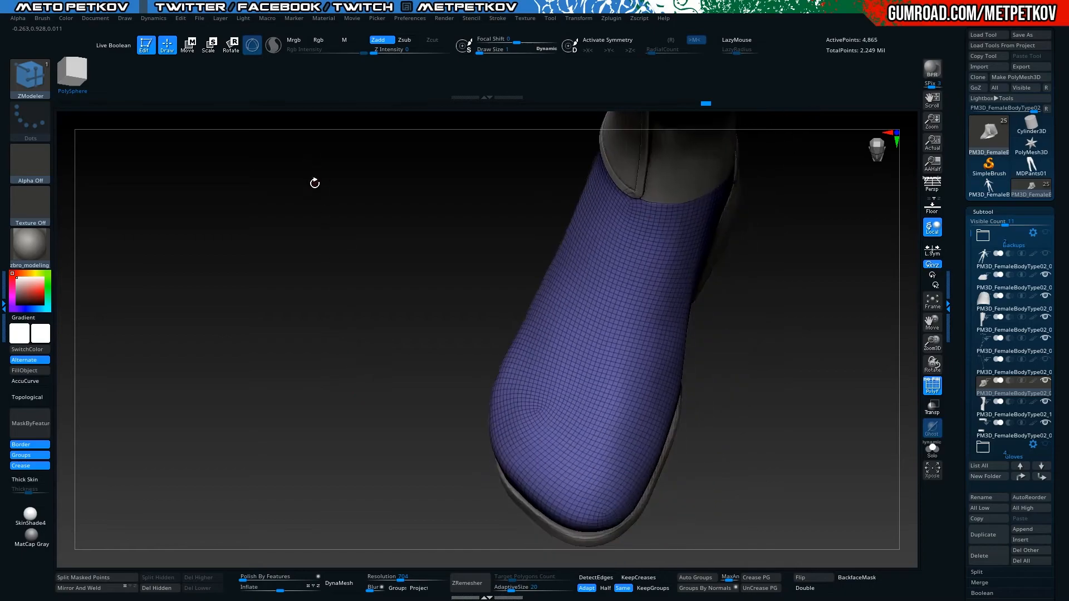
Use the Move brush with a Draw Size of about 17 to fit the upper's toe side to the sole outline
key(ctrl+shift+s)
drag(327, 291, 313, 324)
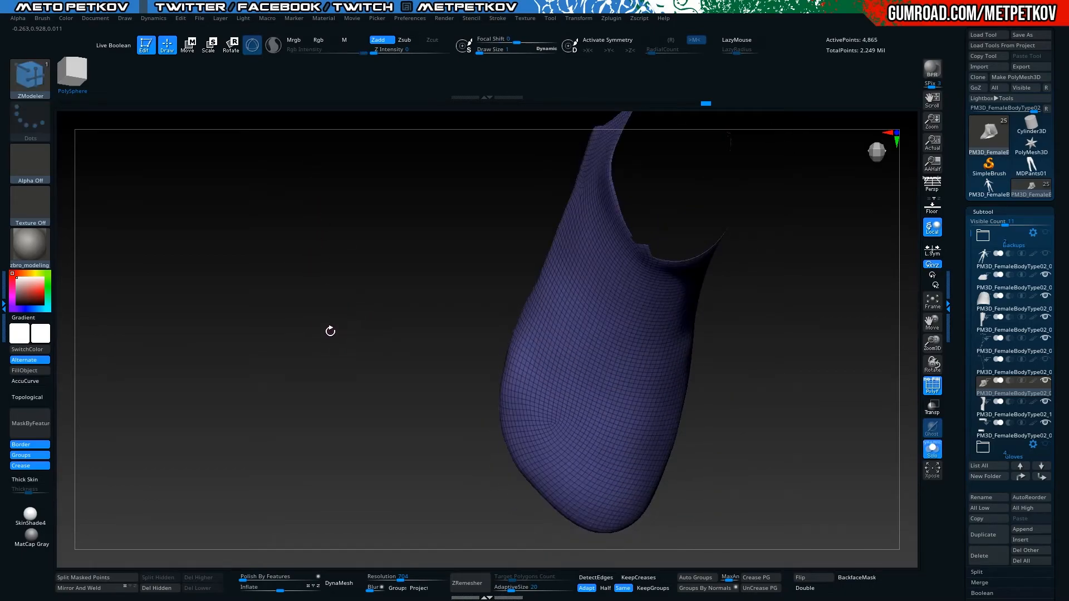
key(ctrl+shift+s)
key(b)
key(h)
key(p)
key(b)
key(m)
key(v)
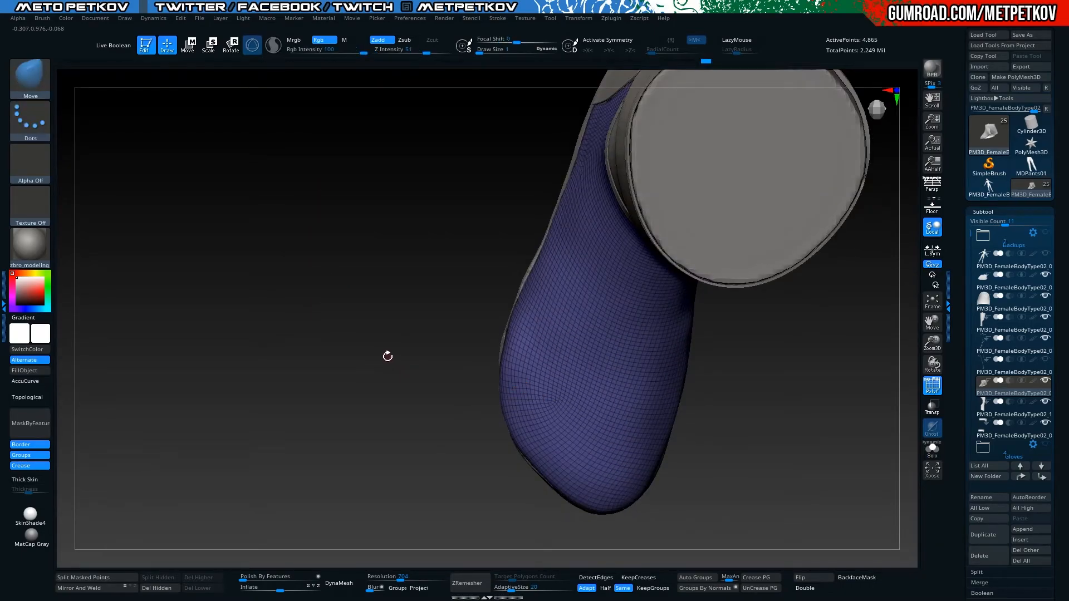
key(space)
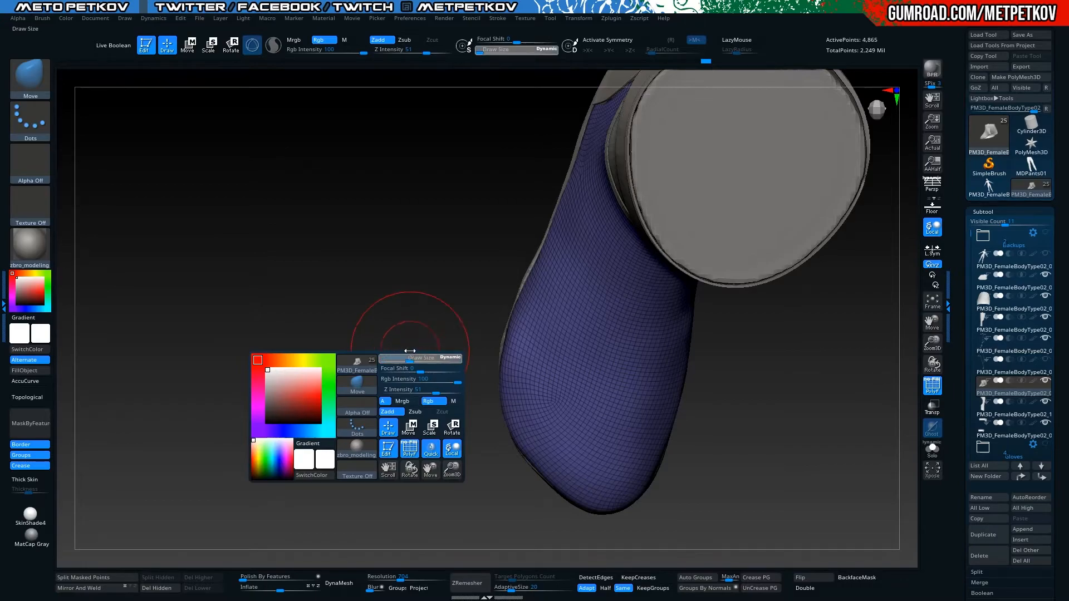
drag(393, 382, 532, 476)
drag(495, 442, 433, 402)
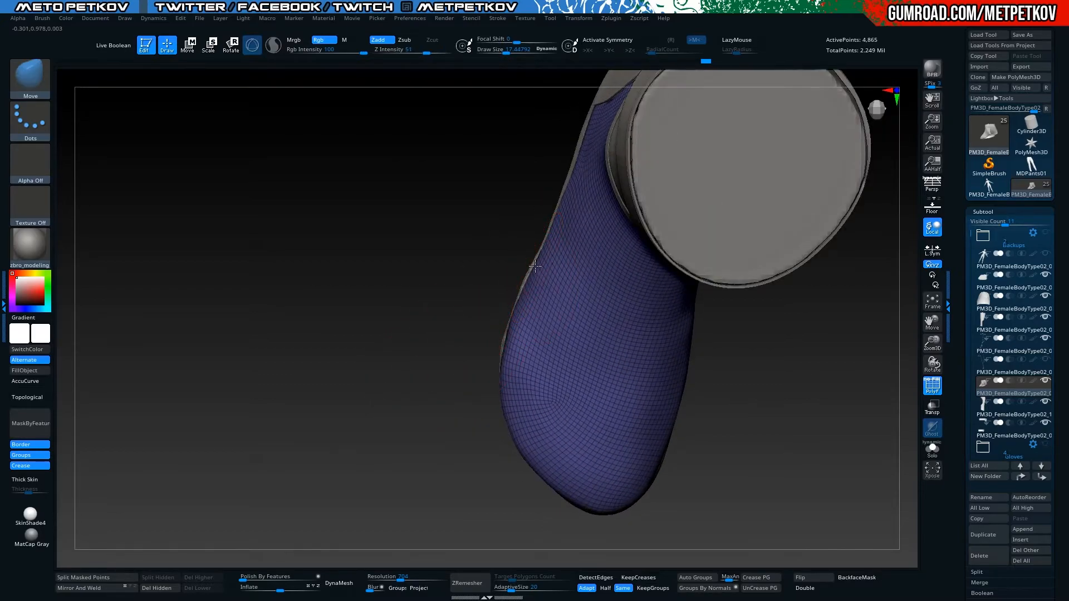
Reduce the Draw Size to about 8 and adjust the upper's back edge where it meets the heel counter
alt+drag(462, 354, 281, 263)
mouse_move(281, 263)
mouse_down()
mouse_move(392, 336)
mouse_move(363, 299)
mouse_move(278, 327)
mouse_move(234, 300)
mouse_move(258, 305)
mouse_move(331, 367)
mouse_move(327, 377)
mouse_move(425, 443)
mouse_move(262, 254)
mouse_up()
drag(363, 268, 323, 191)
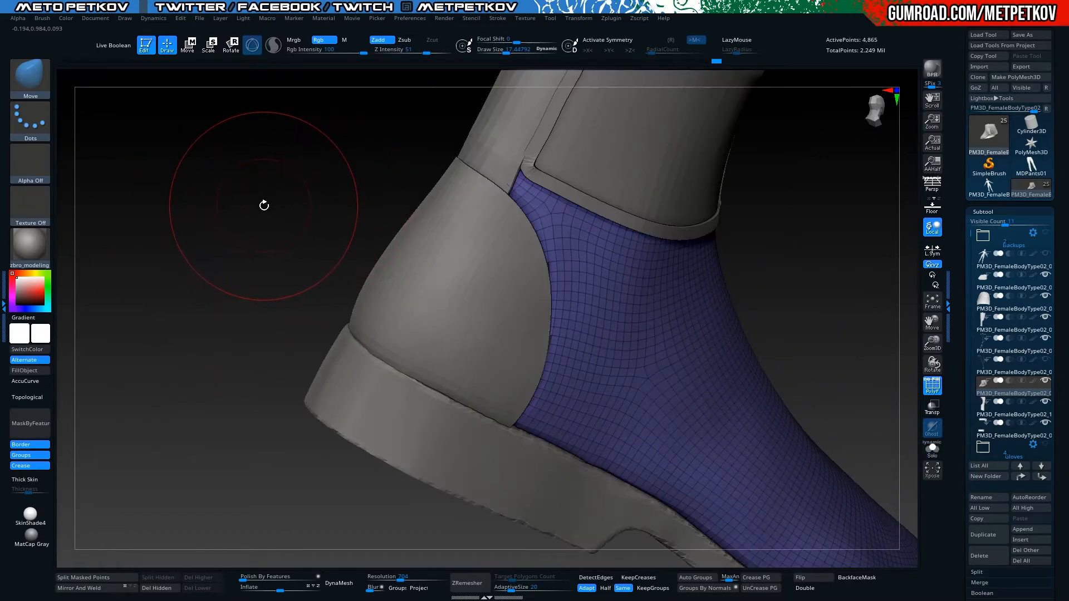
key(alt+s)
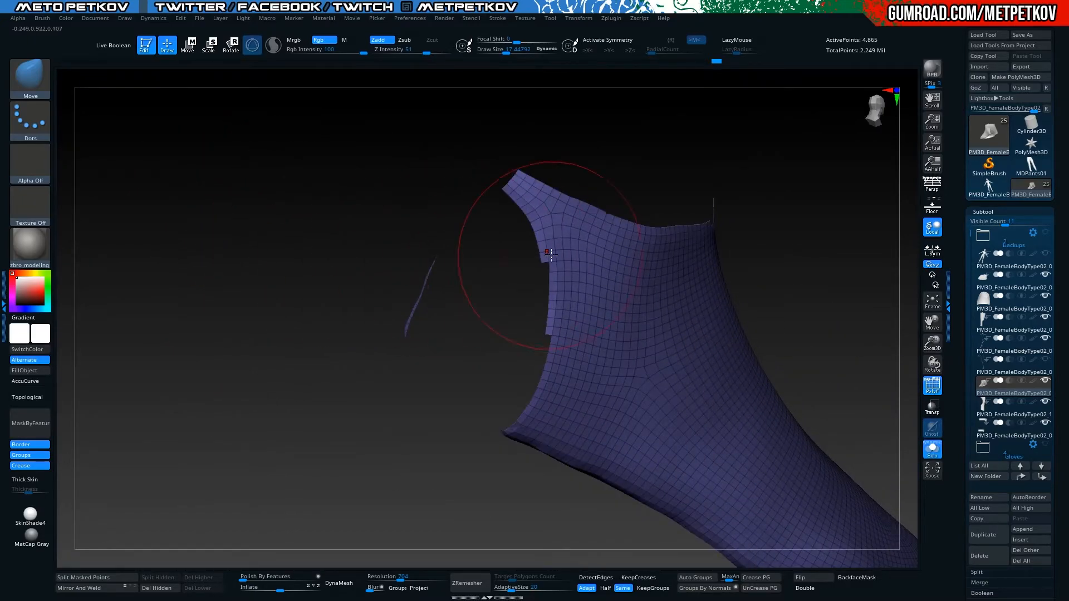
key(space)
drag(548, 263, 544, 263)
key(alt+s)
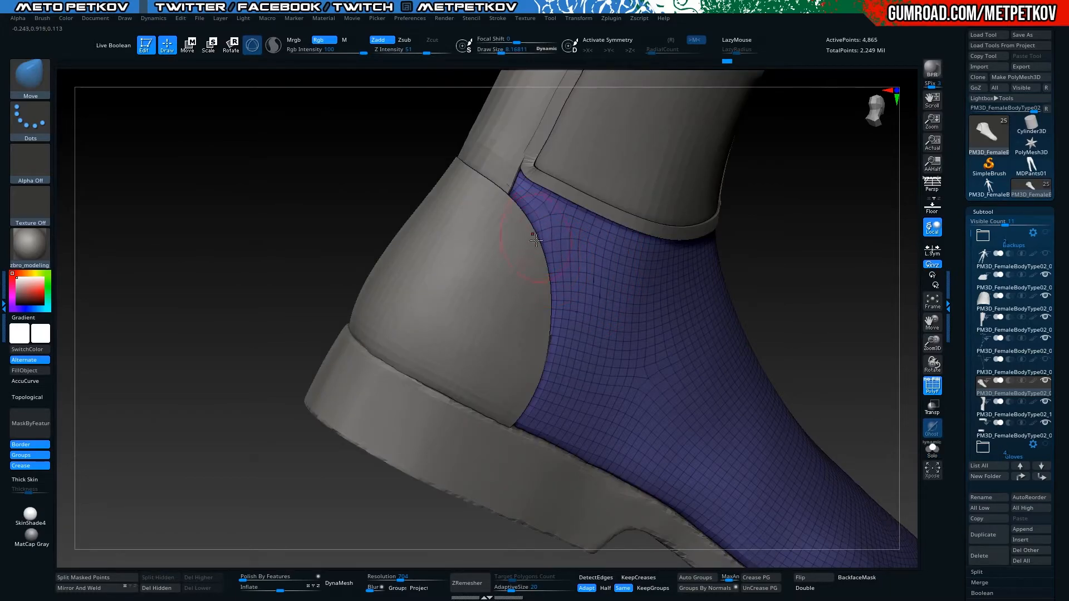
drag(374, 247, 415, 256)
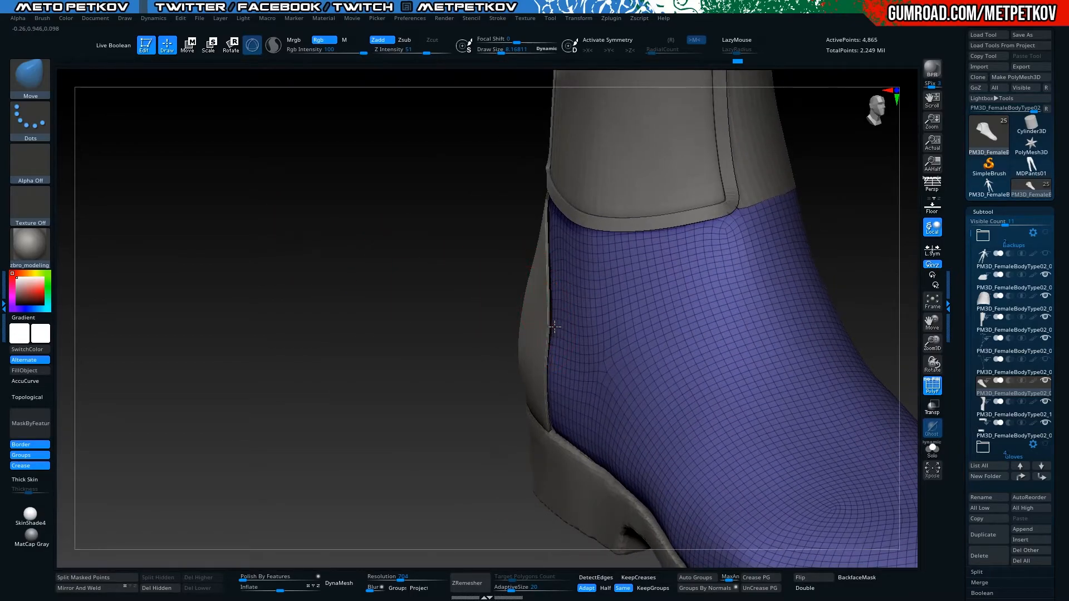
drag(396, 186, 540, 270)
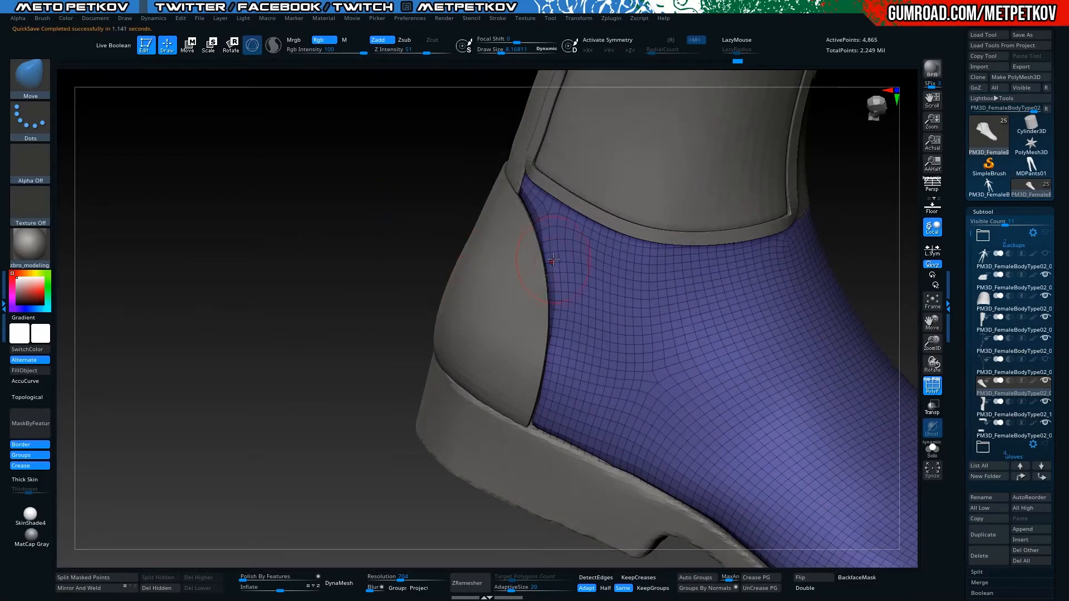
Isolate the upper, set the Draw Size to about 1.6 and smooth its stepped heel-side edge
key(alt+s)
drag(528, 219, 450, 220)
key(s)
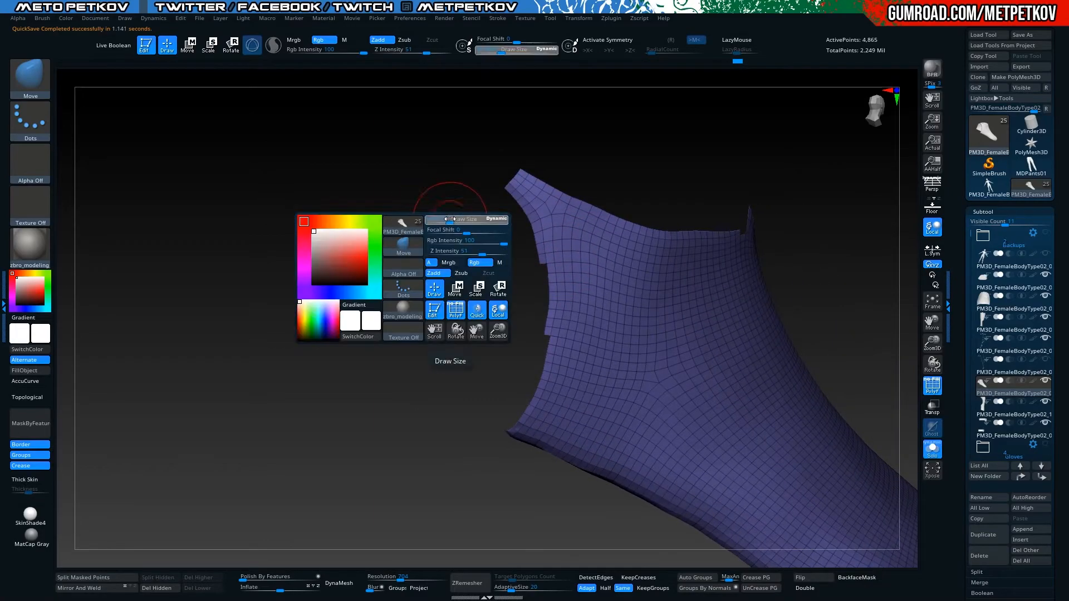
key(shift)
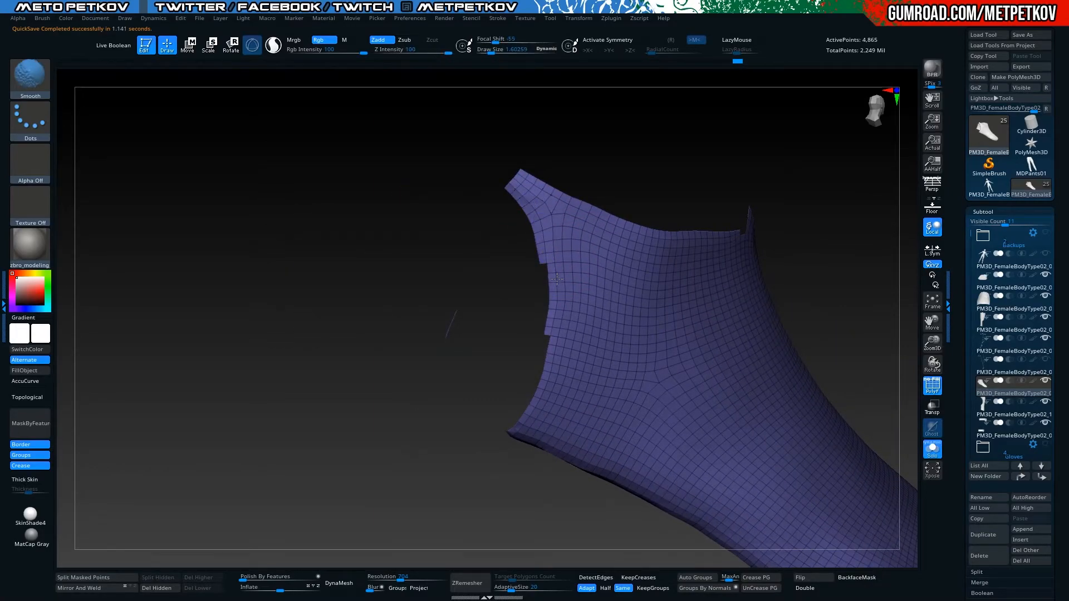
drag(387, 309, 332, 272)
key(alt+s)
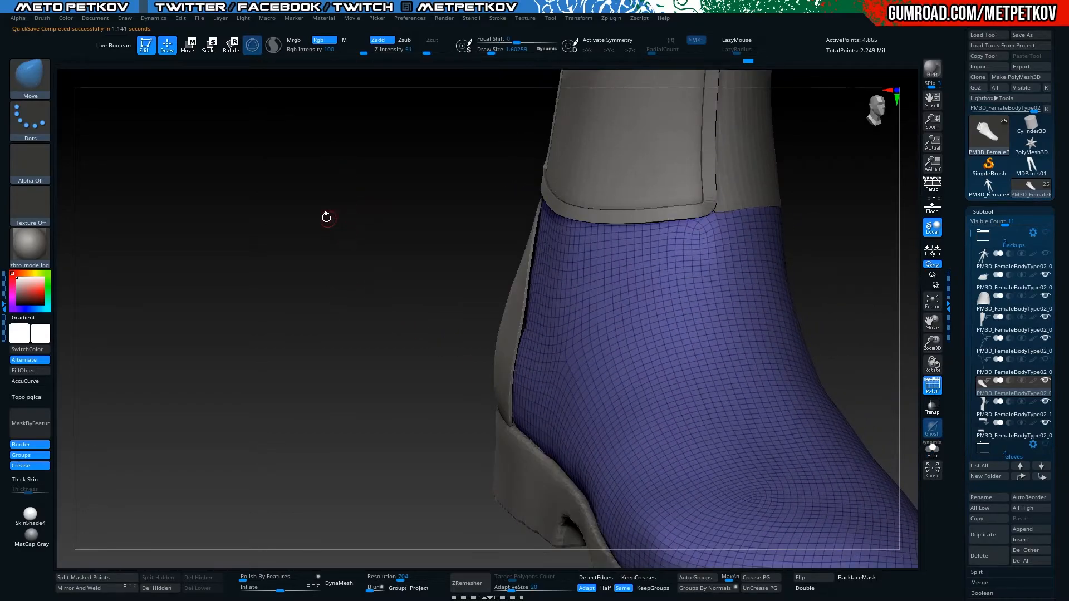
Fit the upper's heel-side edge with a Draw Size of about 31, and its upper back corner with about 9
key(s)
drag(298, 197, 530, 269)
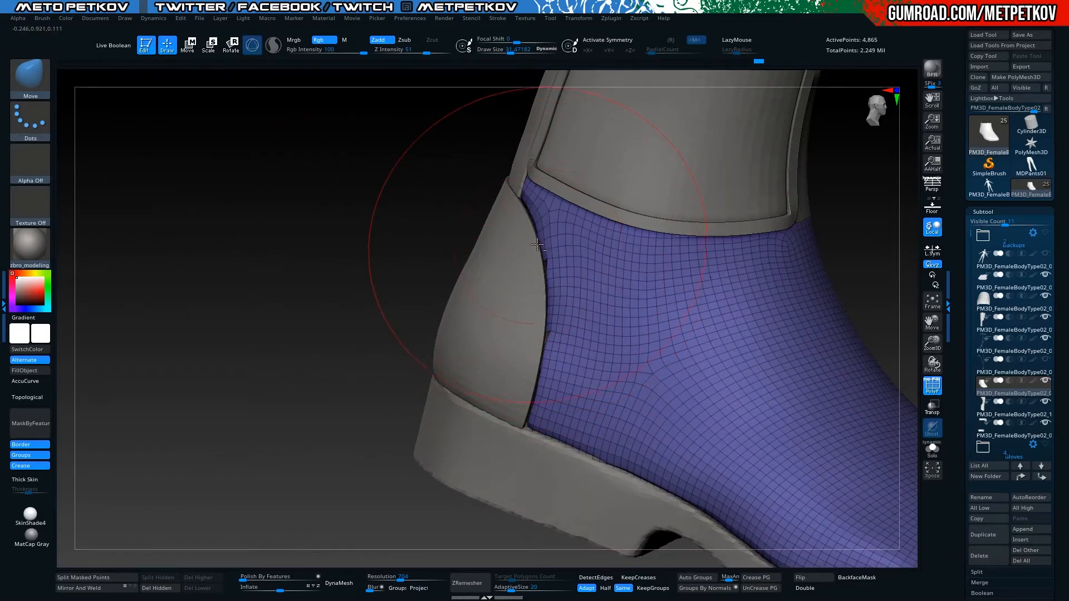
drag(332, 186, 505, 204)
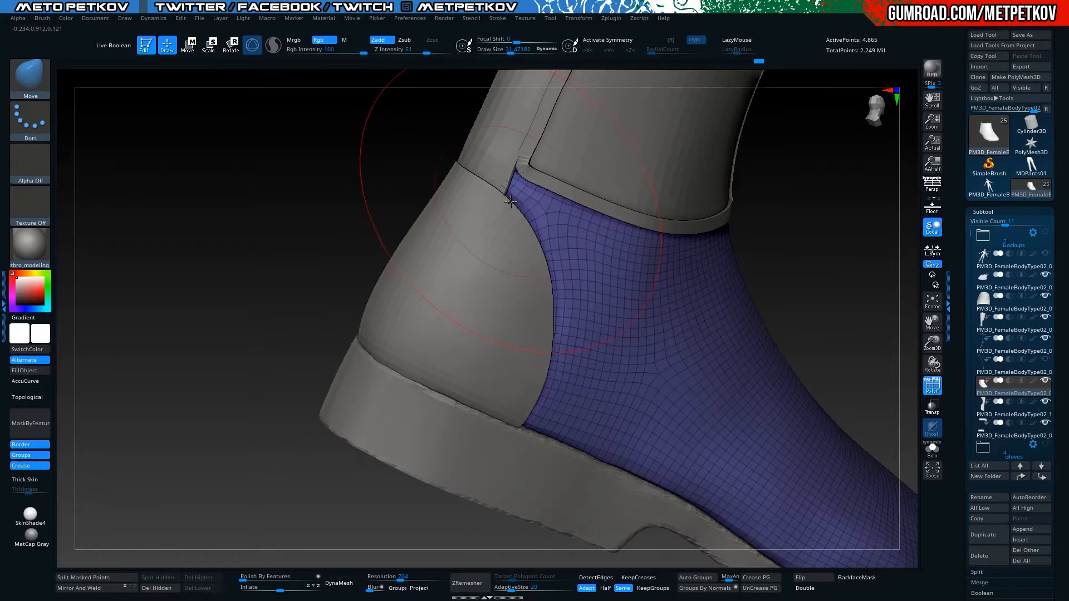
key(space)
drag(517, 201, 511, 201)
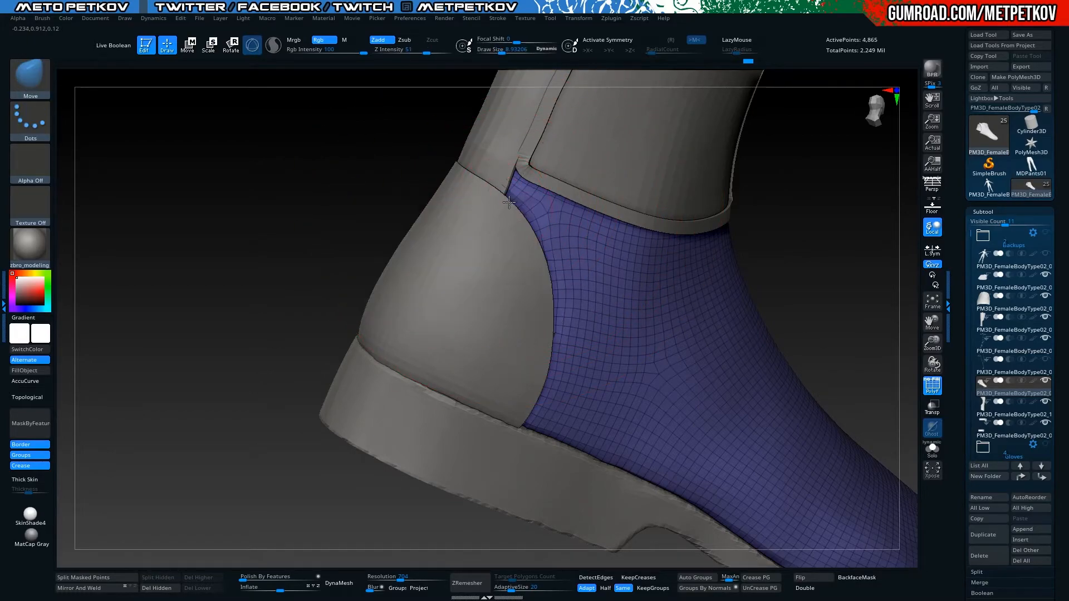
Check how the upper fits the sole, heel counter and shaft around the whole boot
drag(308, 211, 275, 193)
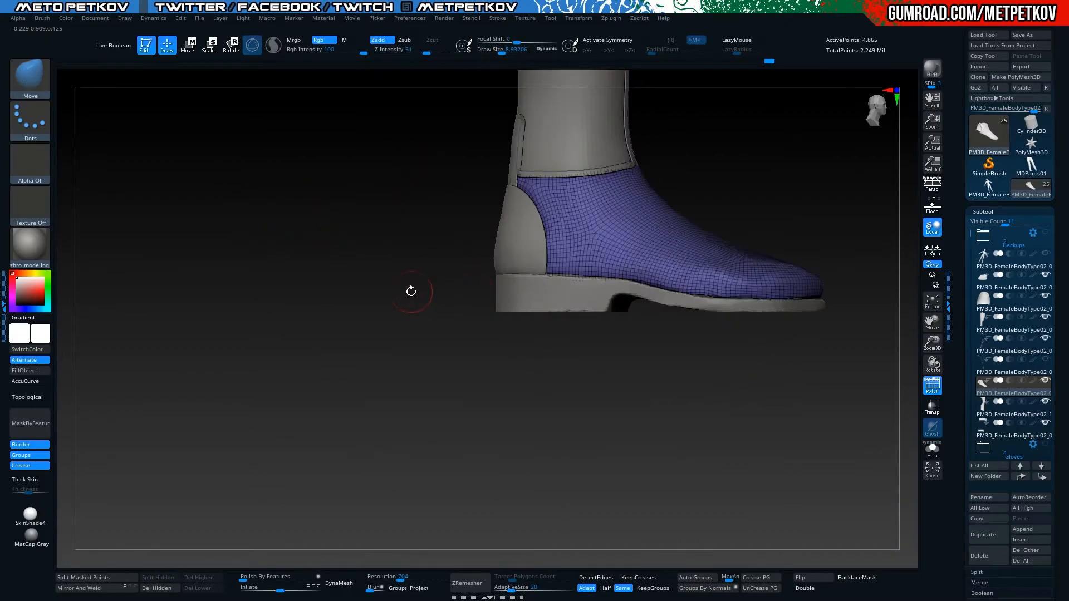
click(427, 278)
click(427, 251)
drag(826, 251, 698, 222)
key(alt+shift)
alt+drag(628, 210, 823, 357)
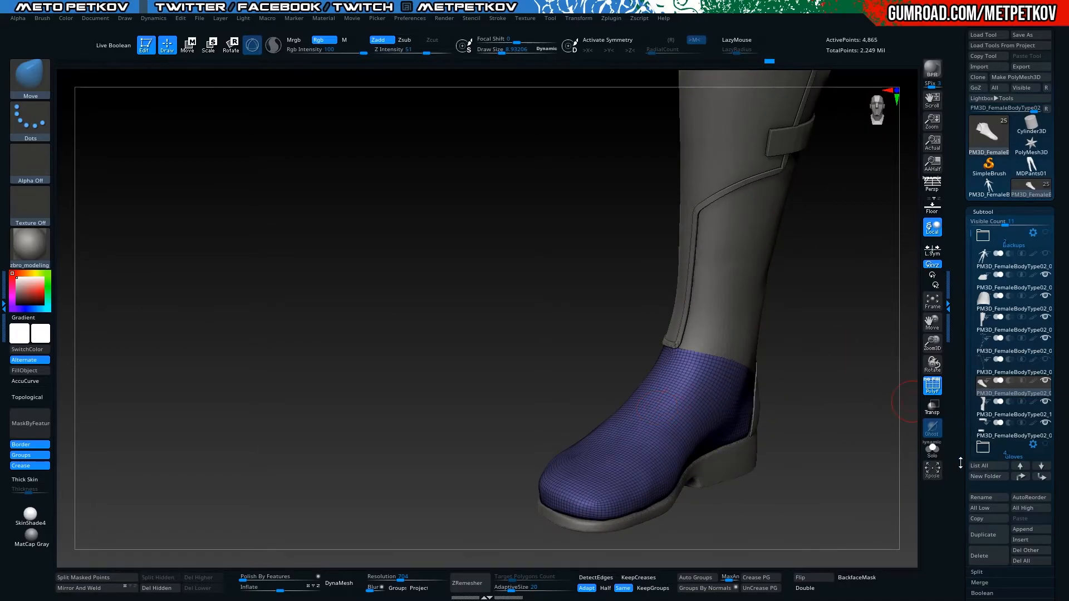
Try to thicken the foot upper with Panel Loops at Thickness 0.01 and Polish 5
drag(960, 463, 954, 341)
click(996, 217)
drag(969, 156, 971, 236)
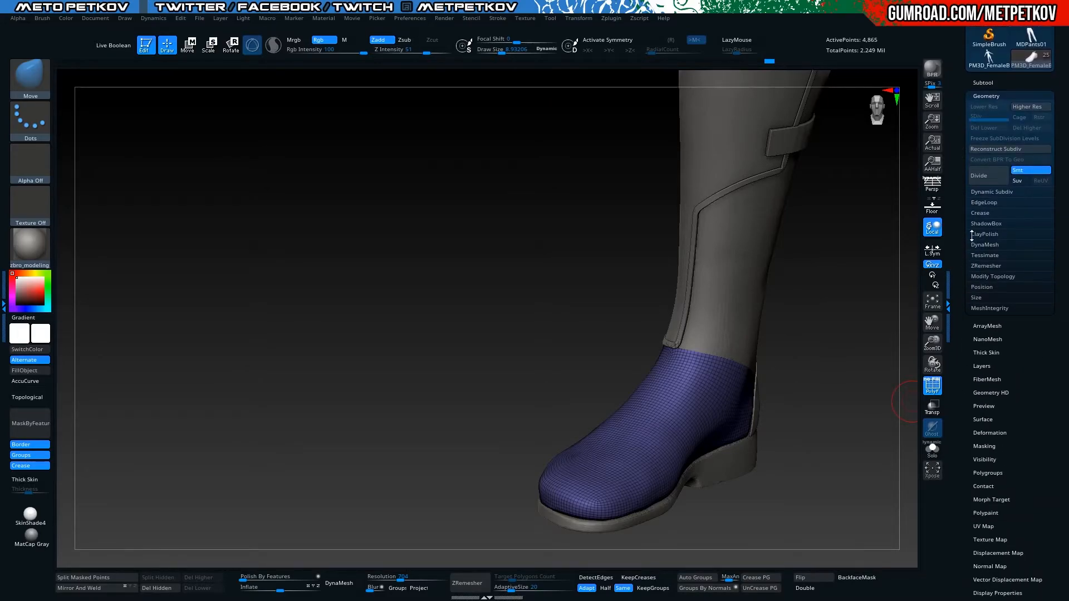
click(984, 202)
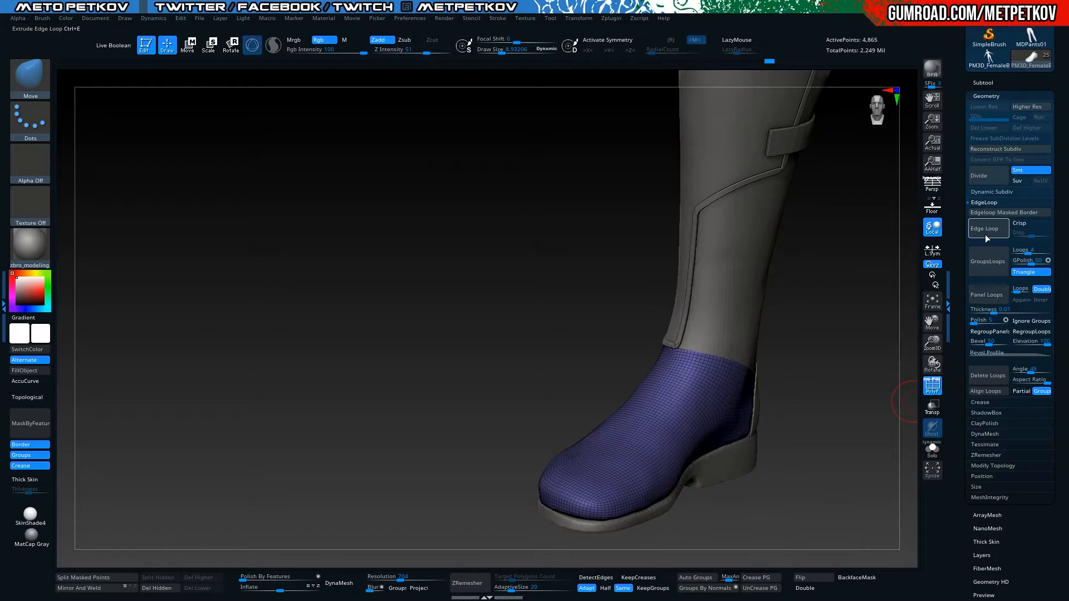
click(987, 302)
drag(829, 362, 863, 303)
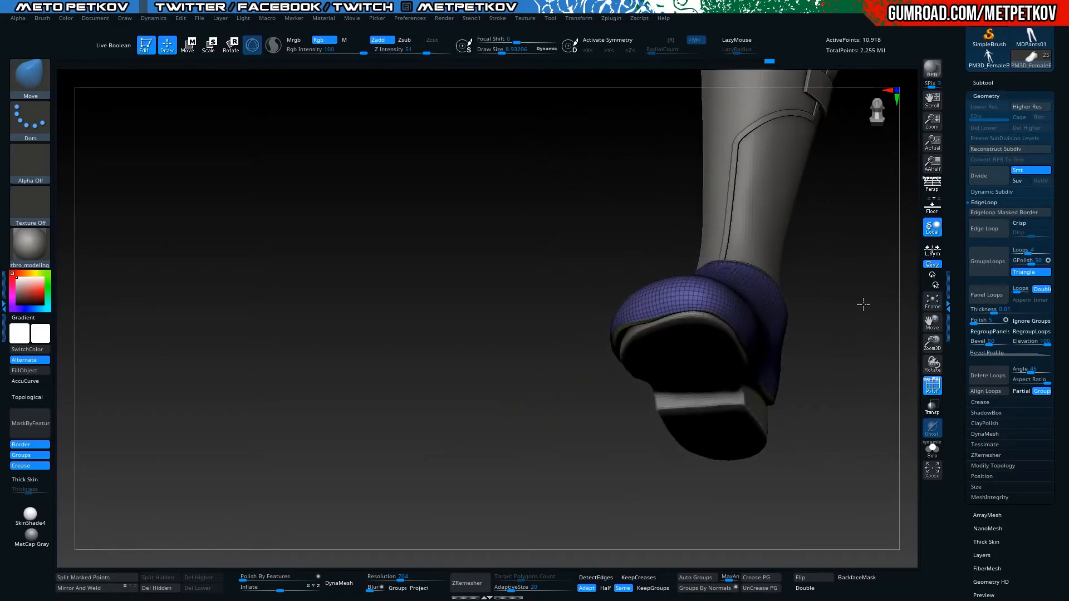
key(ctrl+z)
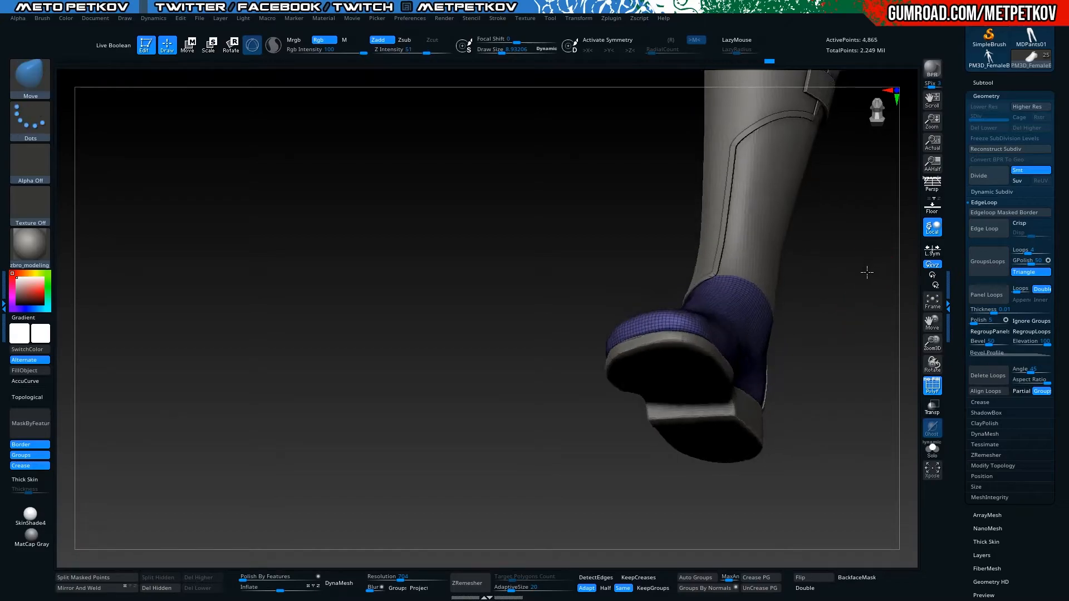
Set Panel Loops to Thickness 0.005 and Polish 0 and try them on the foot upper
drag(822, 310, 802, 297)
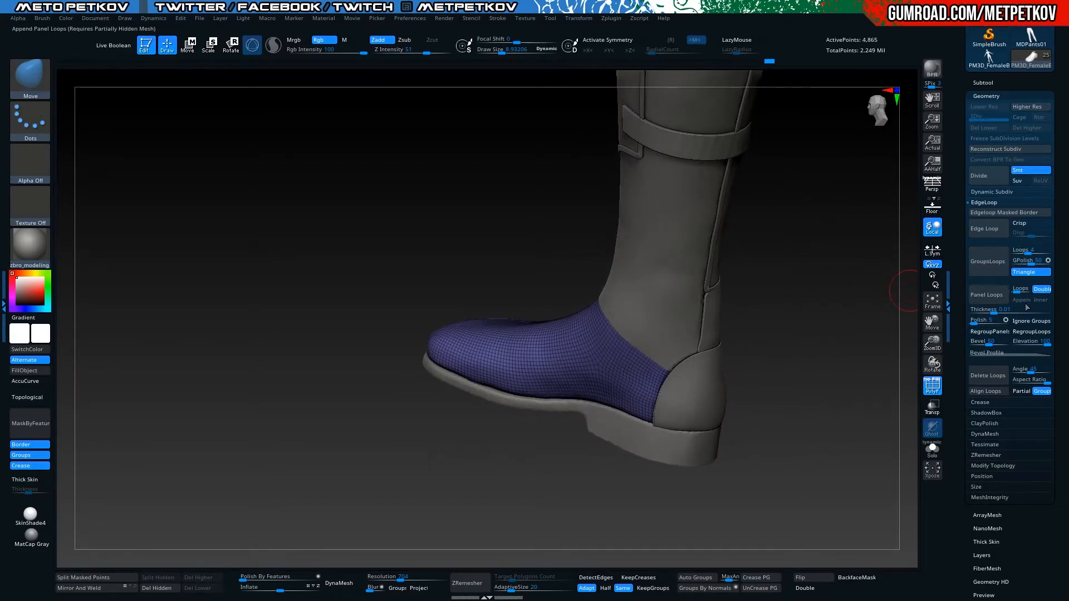
click(981, 203)
click(982, 203)
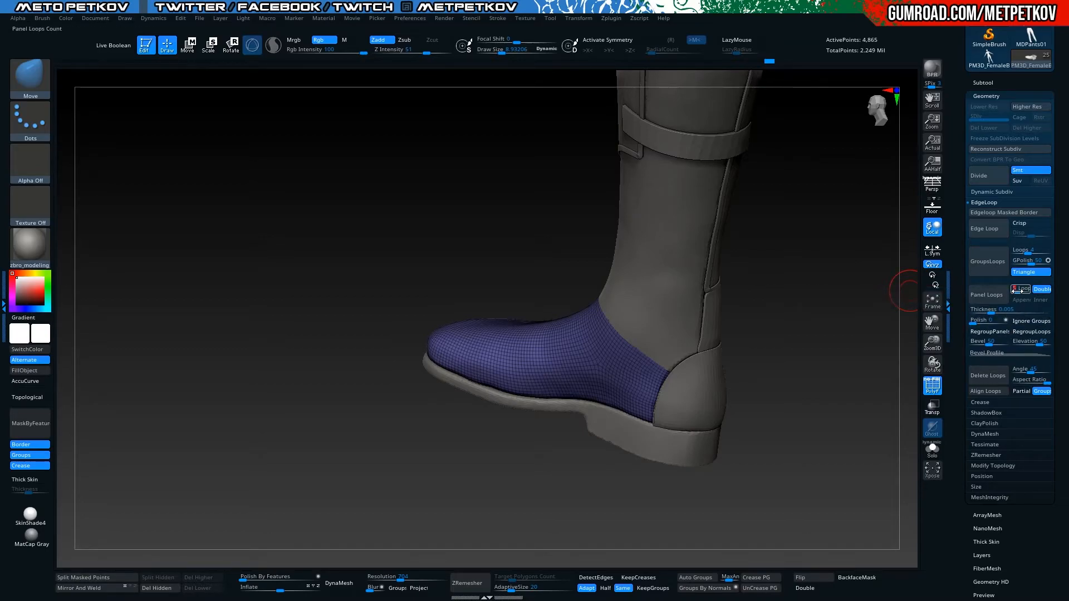
click(983, 294)
drag(799, 419, 908, 361)
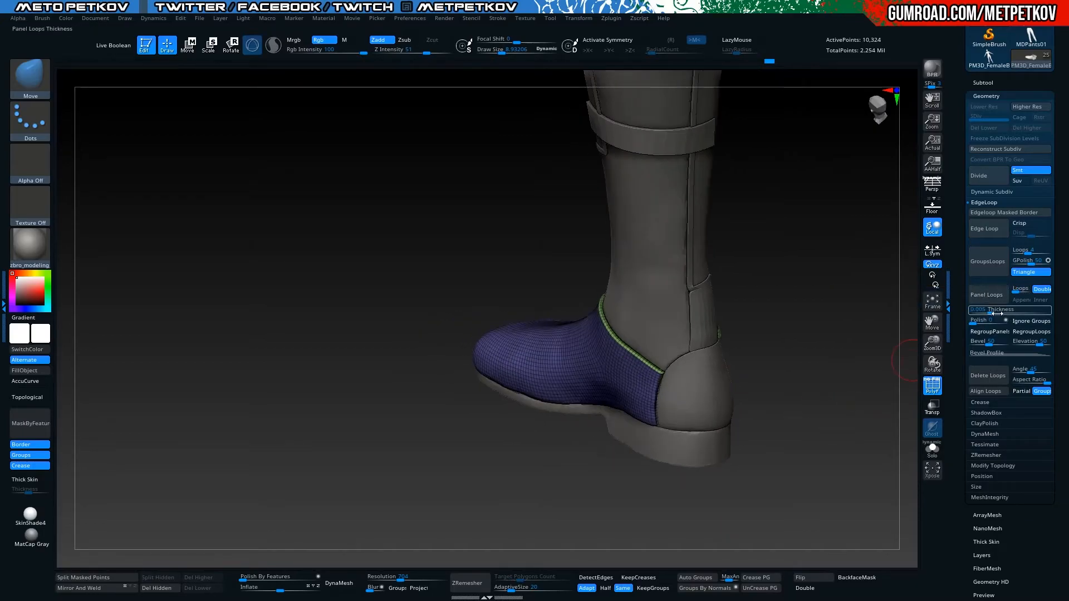
key(ctrl+z)
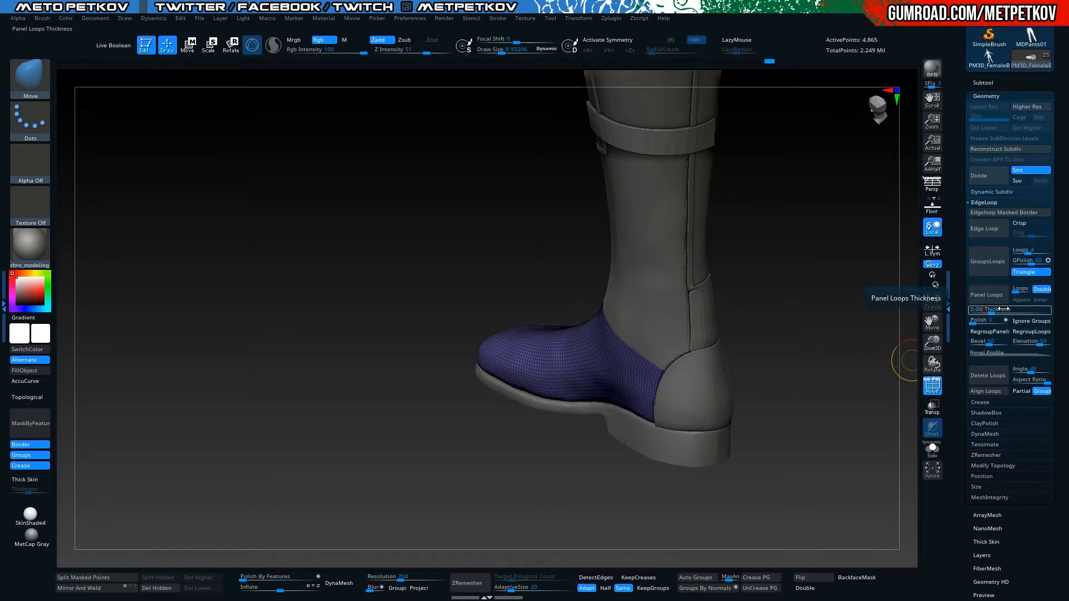
Apply Panel Loops to the foot upper with Thickness 0.001 and inspect the shell with and without the other boot parts
click(989, 295)
key(alt+s)
drag(236, 291, 465, 381)
key(alt+s)
drag(236, 265, 569, 308)
key(alt+s)
key(alt+s)
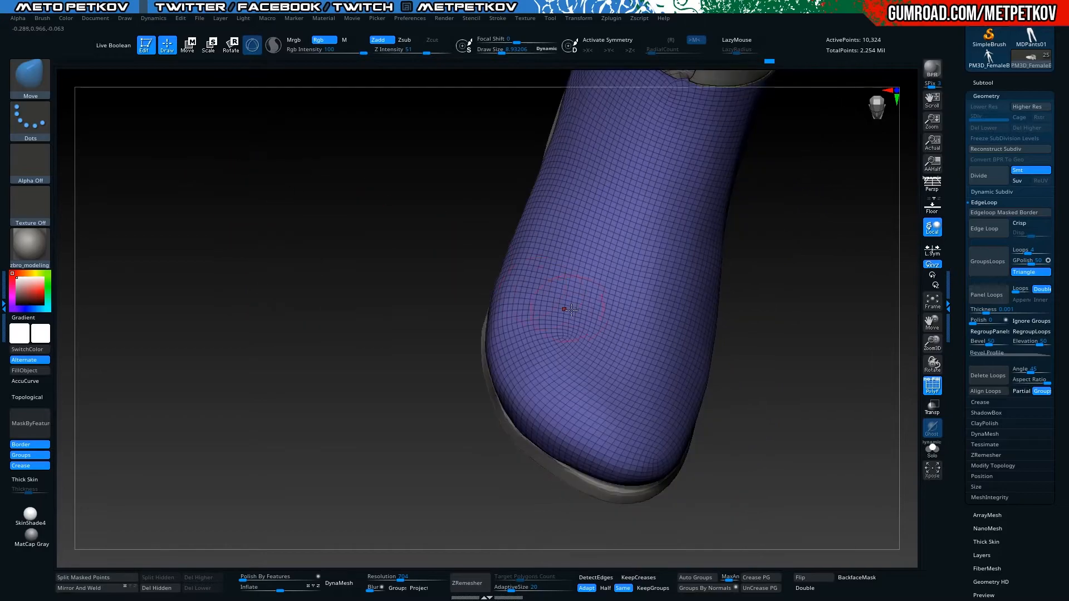
key(alt+s)
drag(396, 289, 379, 320)
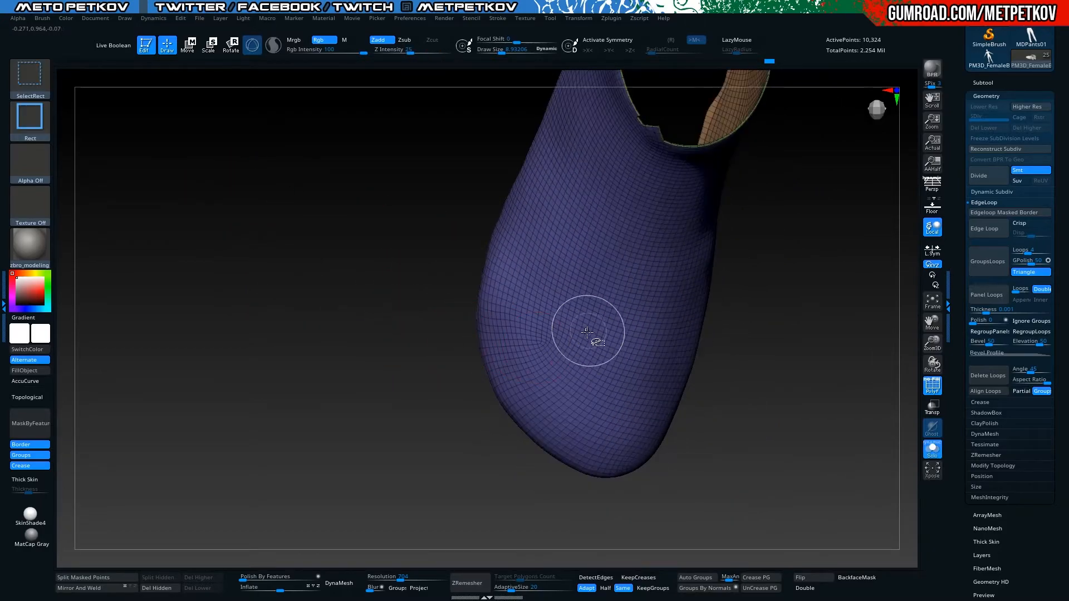
mouse_move(401, 272)
mouse_down()
mouse_move(366, 248)
mouse_move(394, 236)
mouse_move(334, 185)
mouse_move(342, 167)
mouse_move(258, 269)
mouse_move(217, 244)
mouse_move(278, 265)
mouse_move(233, 406)
mouse_move(286, 389)
mouse_move(353, 241)
mouse_up()
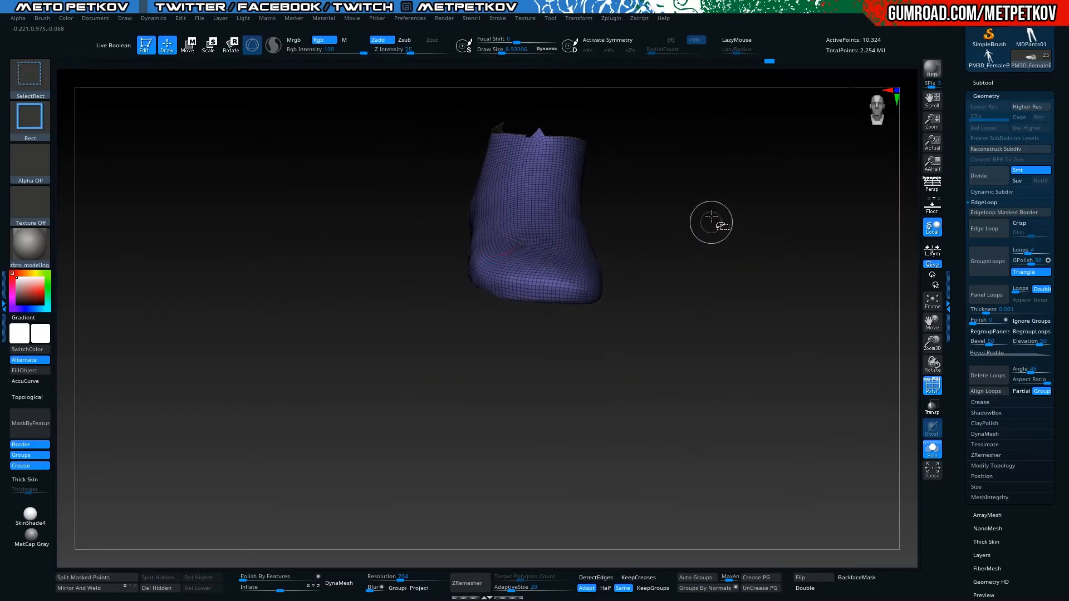
Quick save the project and hide the wireframe overlay to see the boot's plain surfaces
click(803, 7)
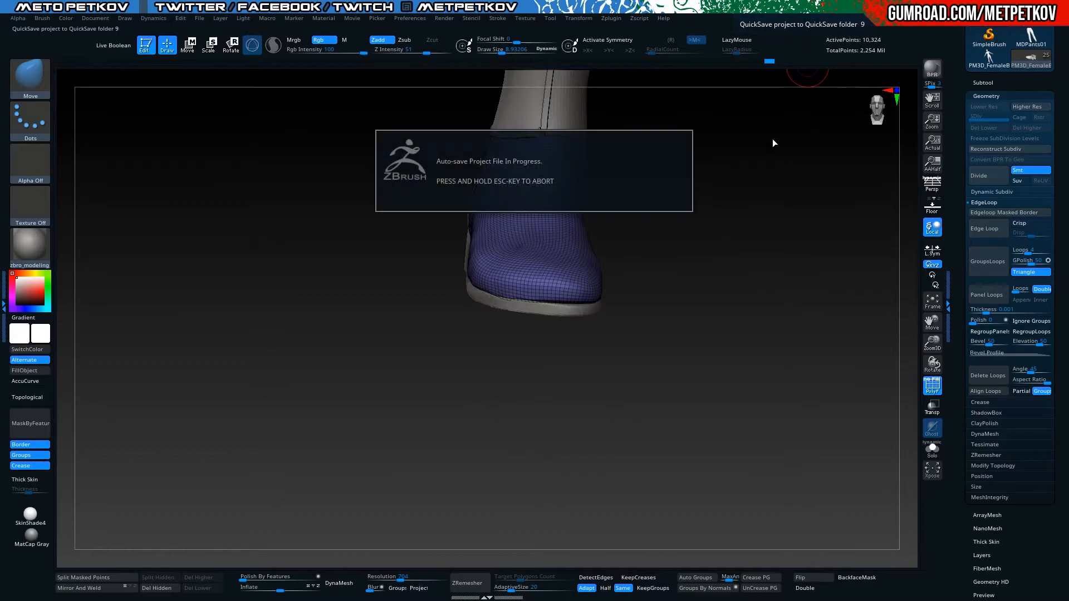
drag(365, 208, 288, 370)
key(shift+f)
Select the two straps around the boot shaft and activate Dynamic Subdiv on them, choosing Always YES
alt+click(438, 164)
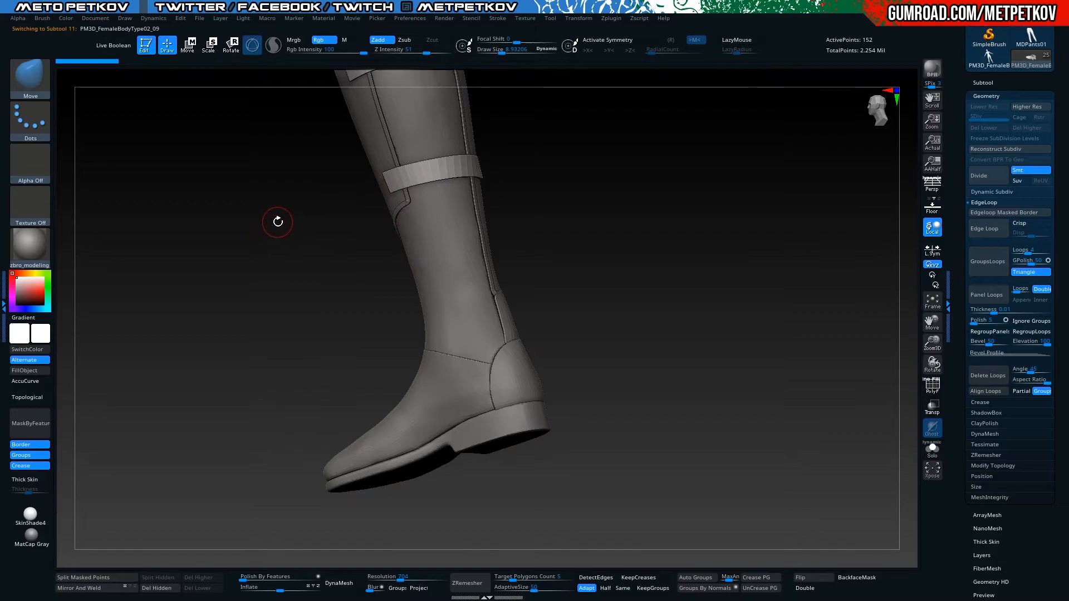
key(r)
mouse_move(303, 222)
alt+mouse_down()
mouse_move(305, 319)
mouse_move(316, 265)
mouse_move(297, 231)
alt+mouse_up()
key(f)
key(f)
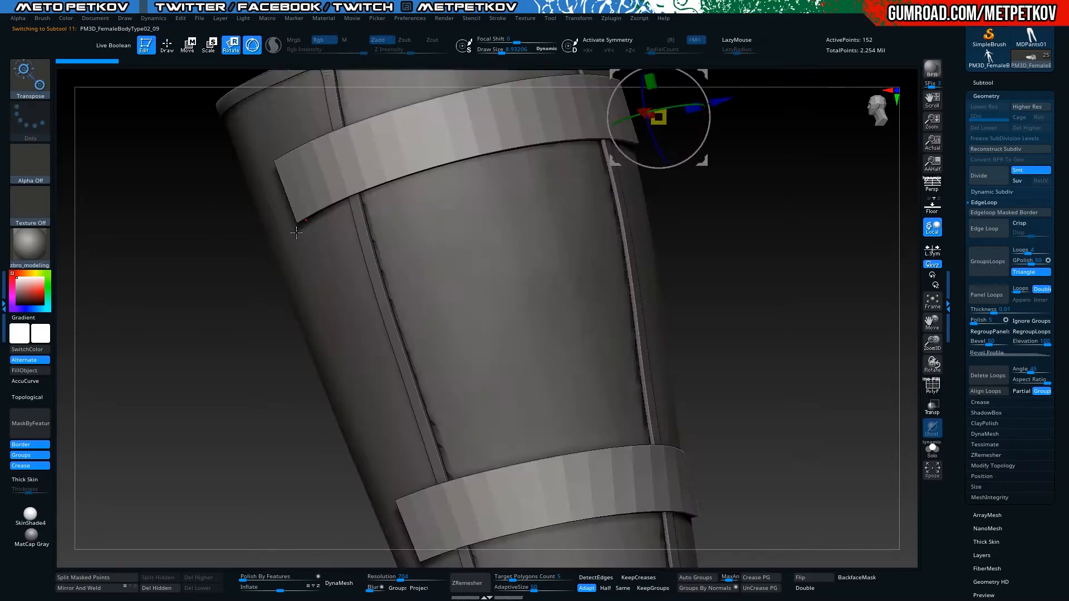
alt+drag(233, 325, 122, 270)
key(d)
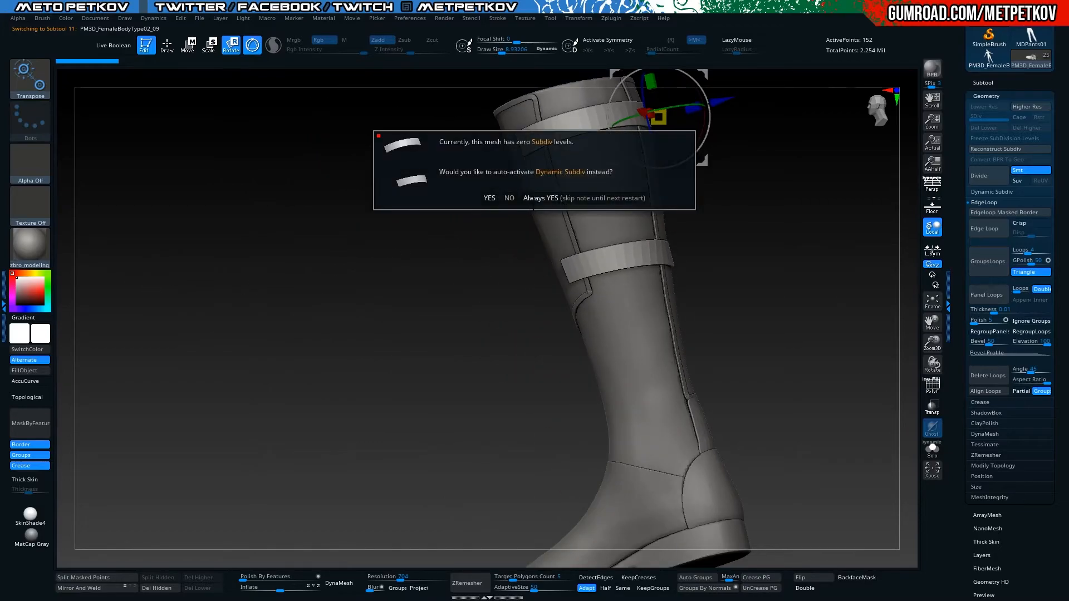
click(530, 200)
drag(336, 249, 293, 361)
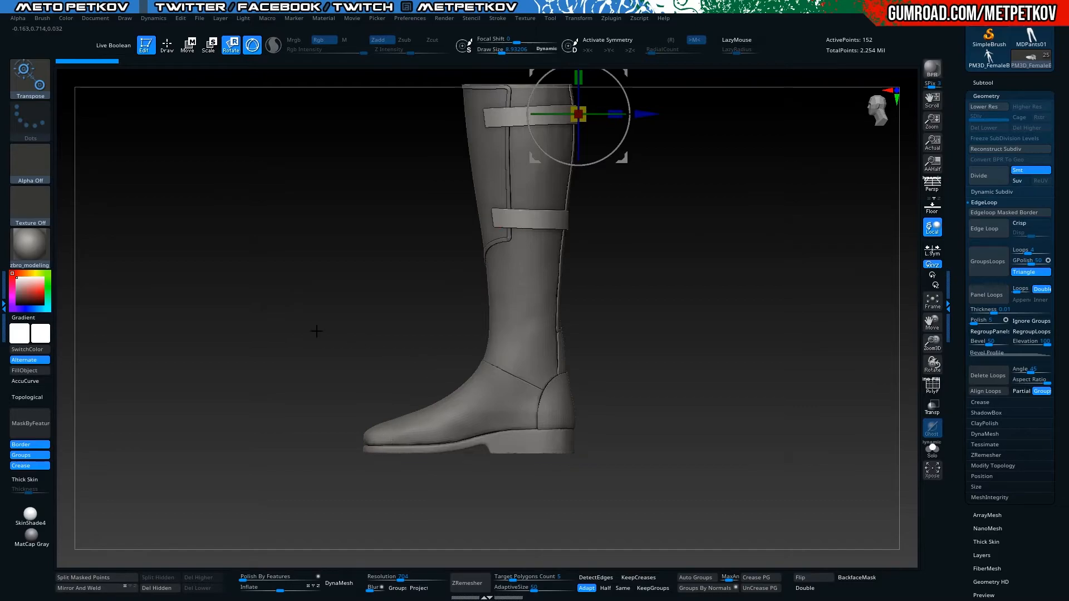
Toggle the body subtool's visibility while checking the boot from the side
click(971, 83)
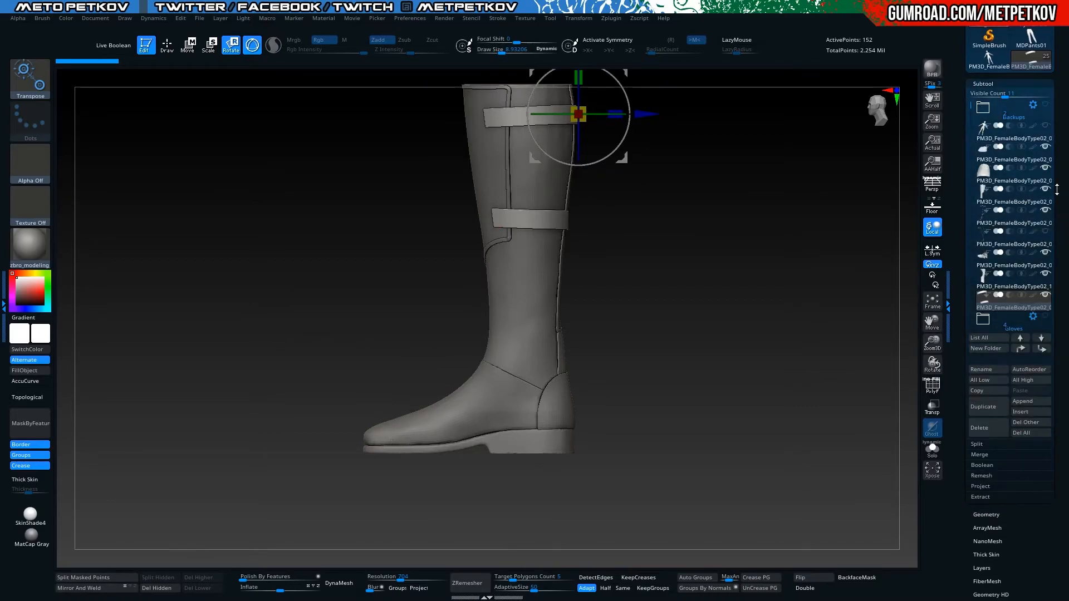
click(1048, 139)
drag(300, 289, 276, 238)
click(1045, 126)
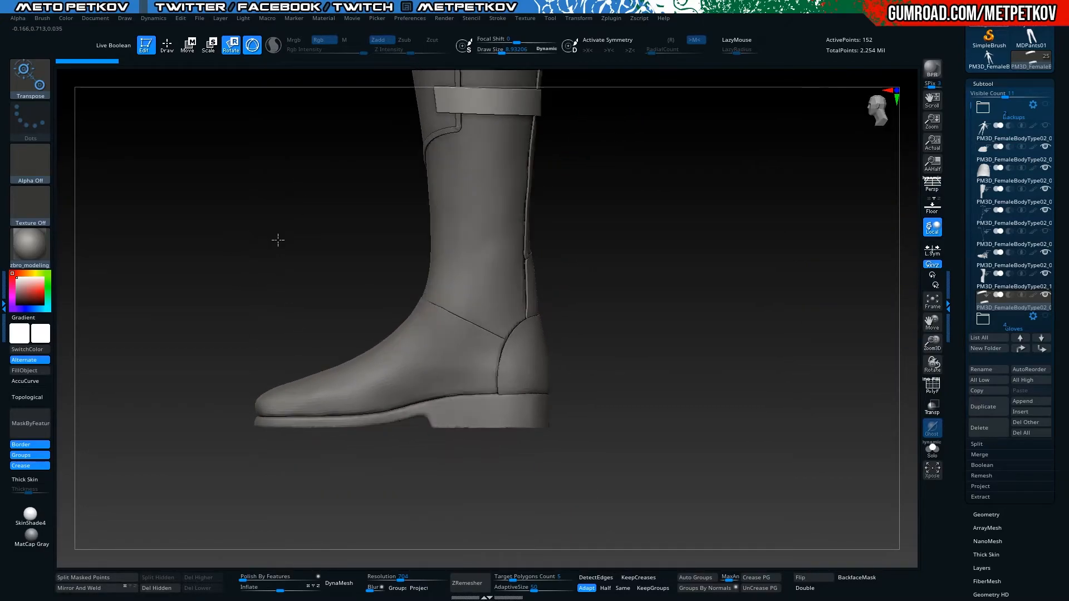
Select the foot upper and hide the Eyes subtool so it does not obstruct the view
drag(165, 322, 279, 369)
alt+click(289, 383)
drag(202, 337, 169, 341)
mouse_move(242, 327)
mouse_down()
mouse_move(238, 286)
mouse_move(237, 321)
mouse_up()
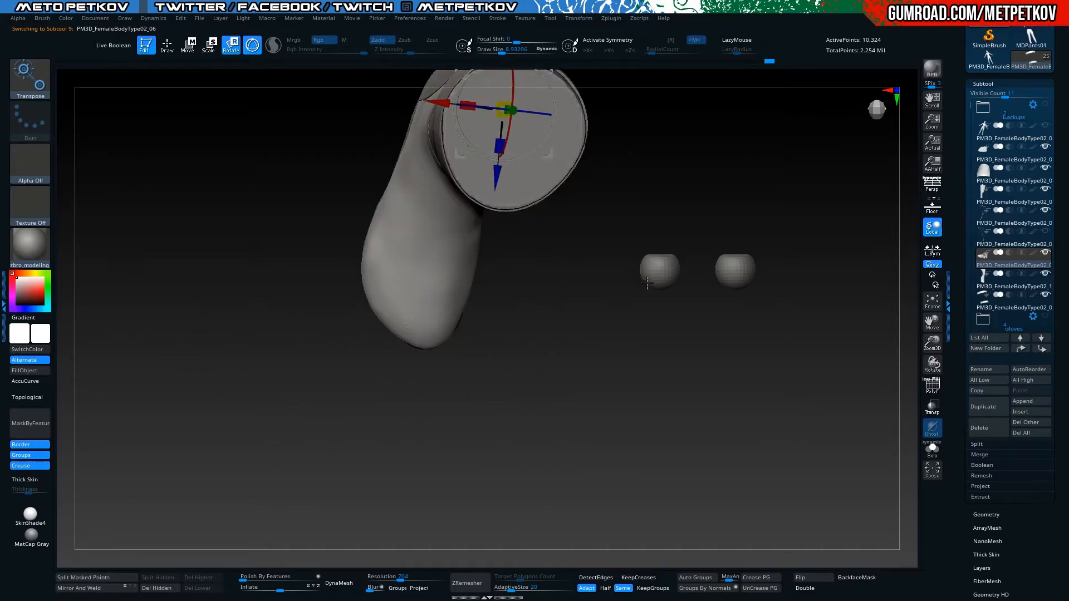
drag(967, 109, 974, 163)
click(1045, 273)
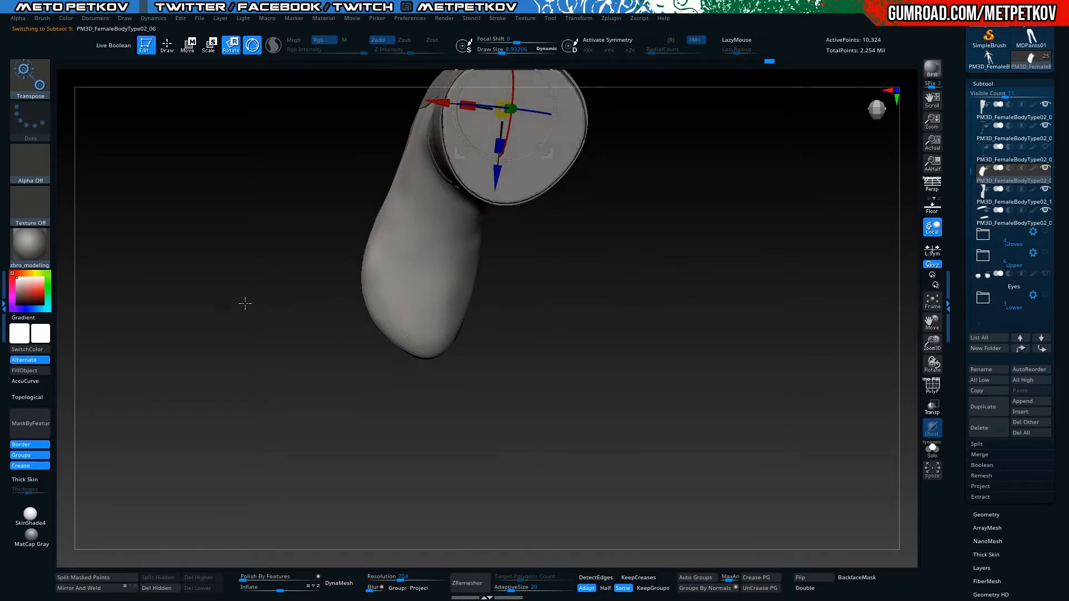
Set the Draw Size to about 4.25 and inspect the foot upper alone and with the other boot parts
mouse_move(275, 263)
mouse_down()
mouse_move(286, 315)
mouse_move(250, 317)
mouse_move(267, 255)
mouse_move(258, 320)
mouse_move(365, 248)
mouse_move(334, 274)
mouse_move(293, 279)
mouse_move(327, 275)
mouse_up()
key(space)
click(327, 274)
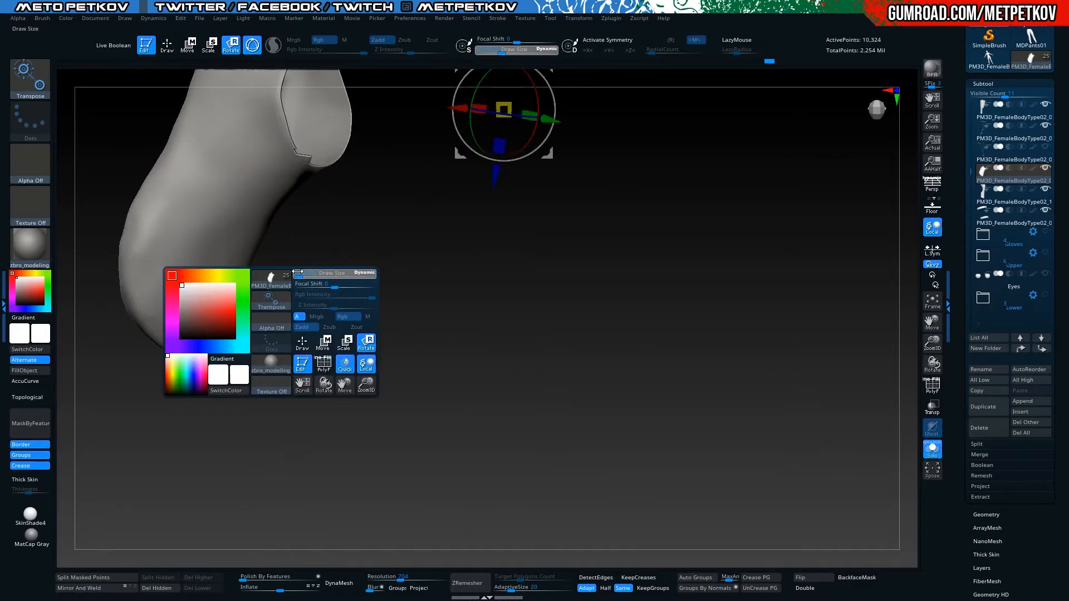
key(q)
key(space)
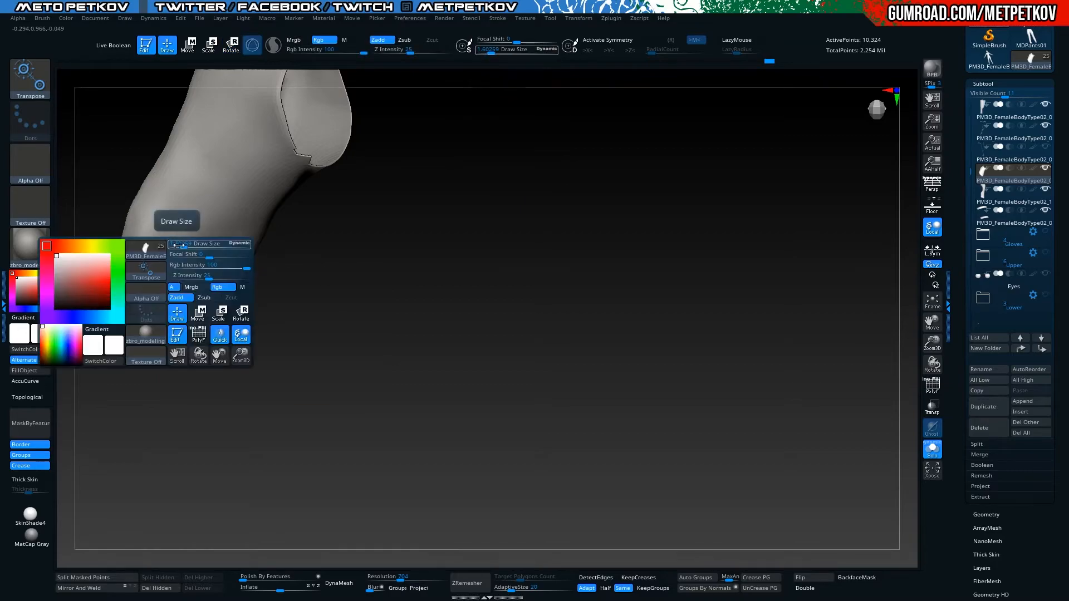
click(190, 244)
mouse_move(342, 317)
mouse_down()
mouse_move(279, 300)
mouse_move(229, 252)
mouse_move(237, 316)
mouse_move(258, 326)
mouse_move(246, 221)
mouse_up()
key(alt+s)
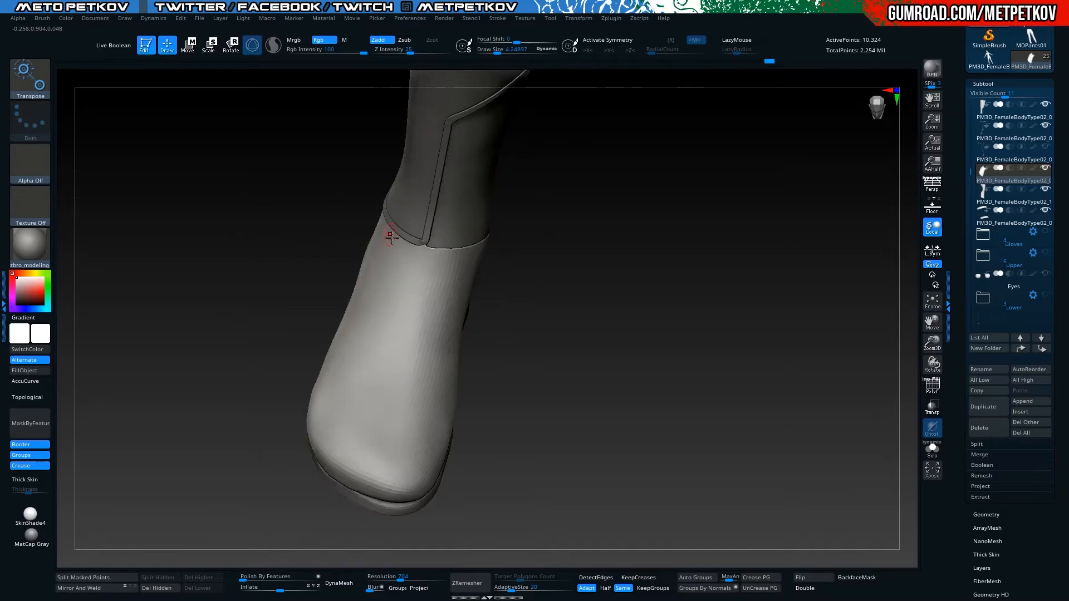
Set the Draw Size to about 5.14 and enable LazyMouse for the mask brush
key(w)
mouse_move(239, 271)
mouse_down()
mouse_move(260, 243)
mouse_move(234, 193)
mouse_move(261, 282)
mouse_up()
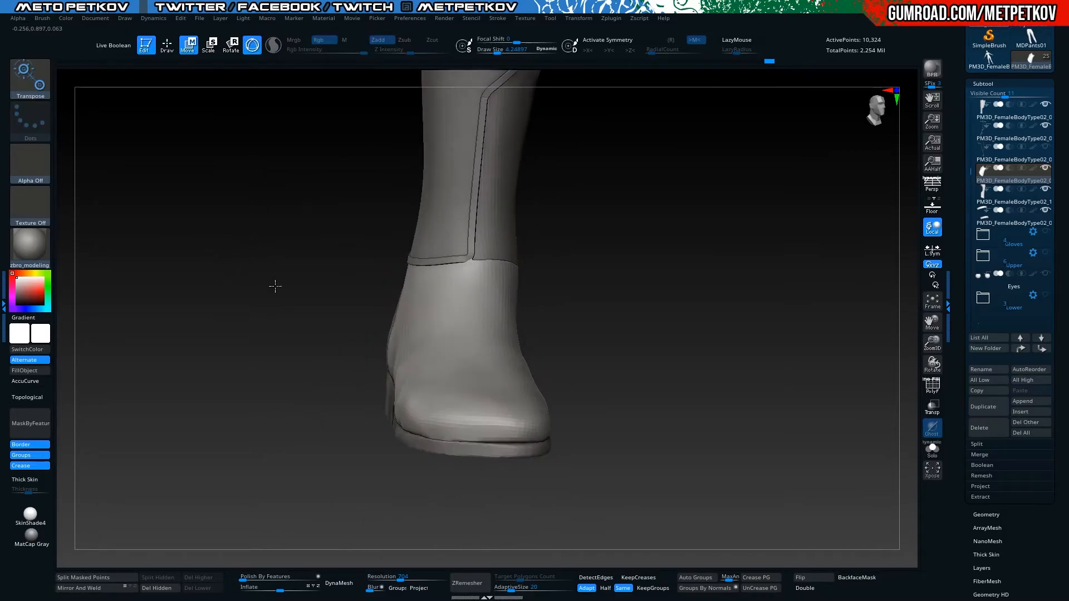
key(space)
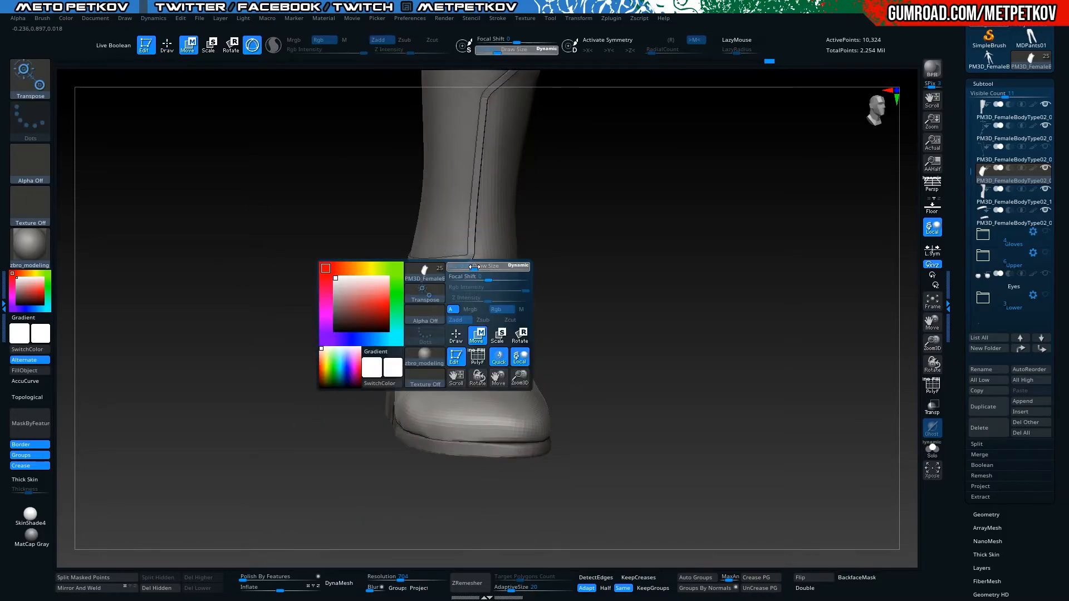
key(q)
key(space)
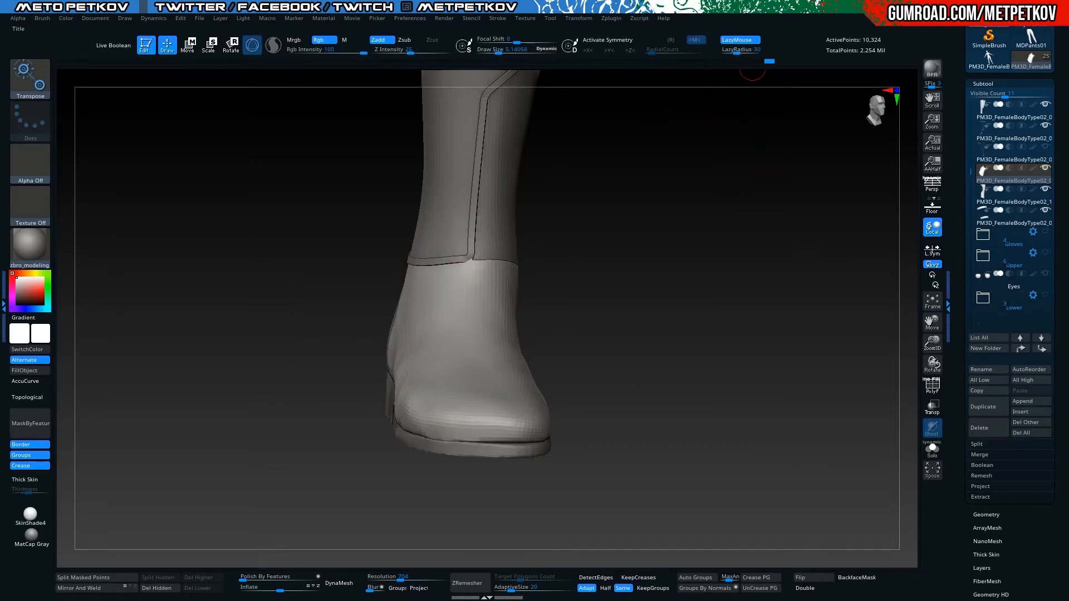
drag(383, 281, 369, 307)
key(w)
ctrl+click(734, 41)
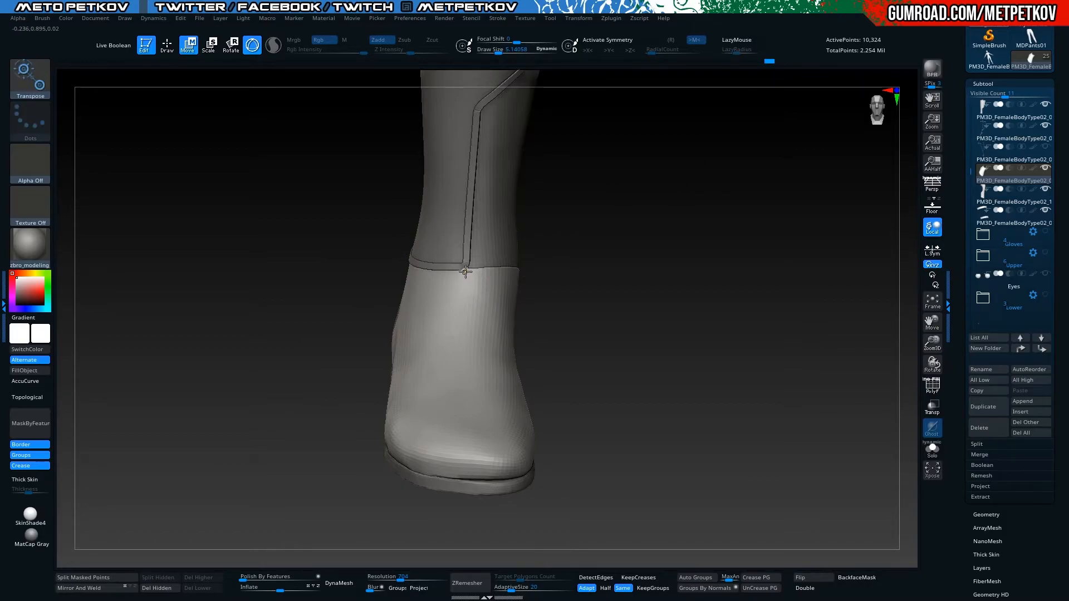
Mask a straight strip down the instep of the foot upper, starting below the shaft's front seam
key(q)
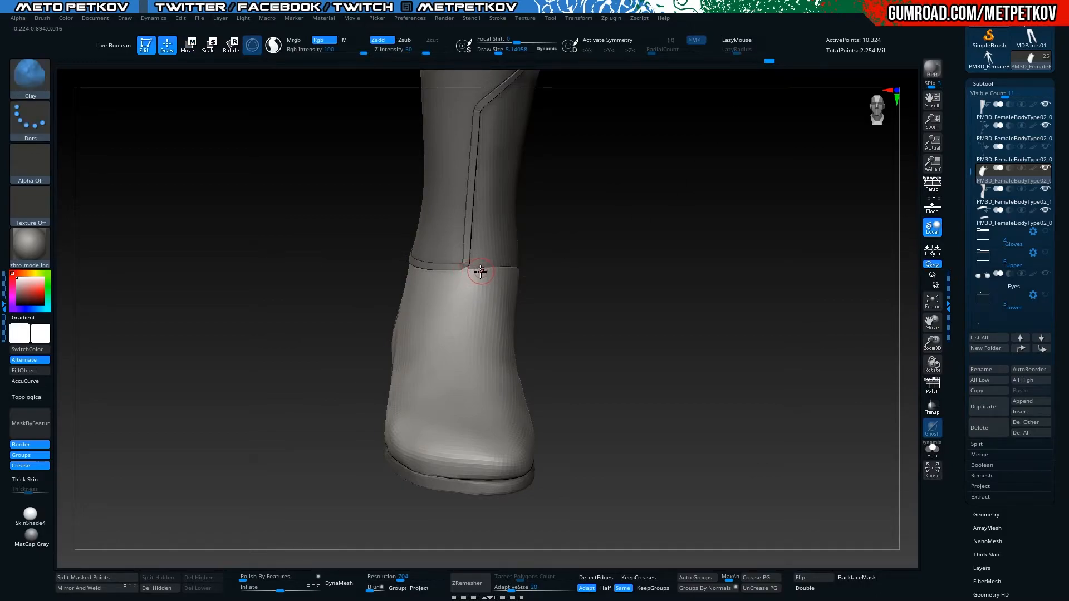
key(ctrl)
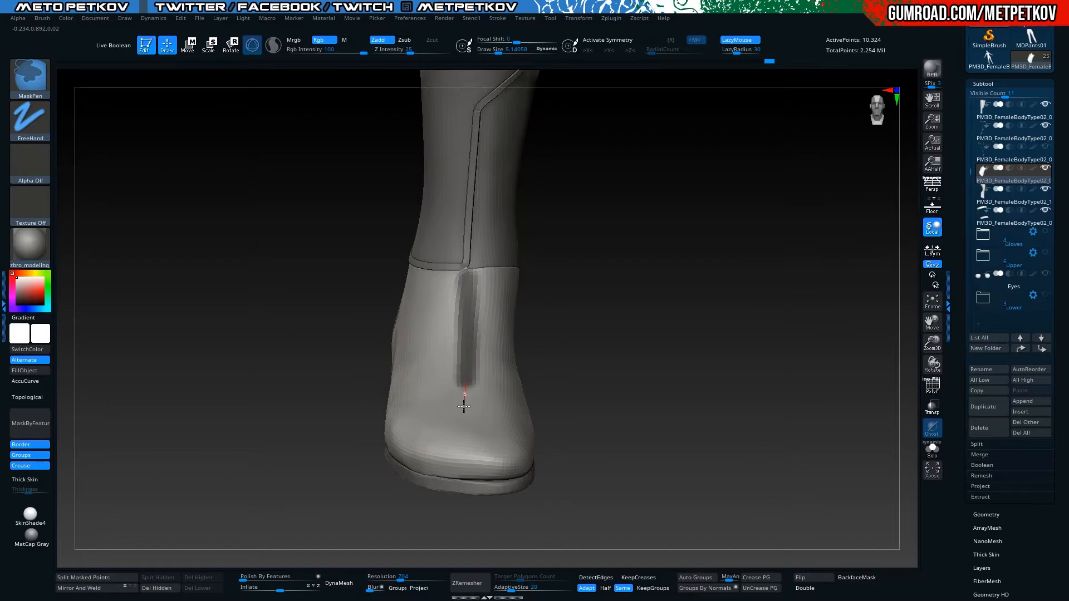
ctrl+drag(463, 406, 464, 408)
mouse_move(258, 288)
mouse_down()
mouse_move(261, 329)
mouse_move(280, 347)
mouse_move(289, 334)
mouse_up()
Mask a band across the toe to both sides of the upper, joining the instep strip into a T shape
key(ctrl)
mouse_move(304, 386)
mouse_down()
mouse_move(248, 350)
mouse_move(309, 402)
mouse_up()
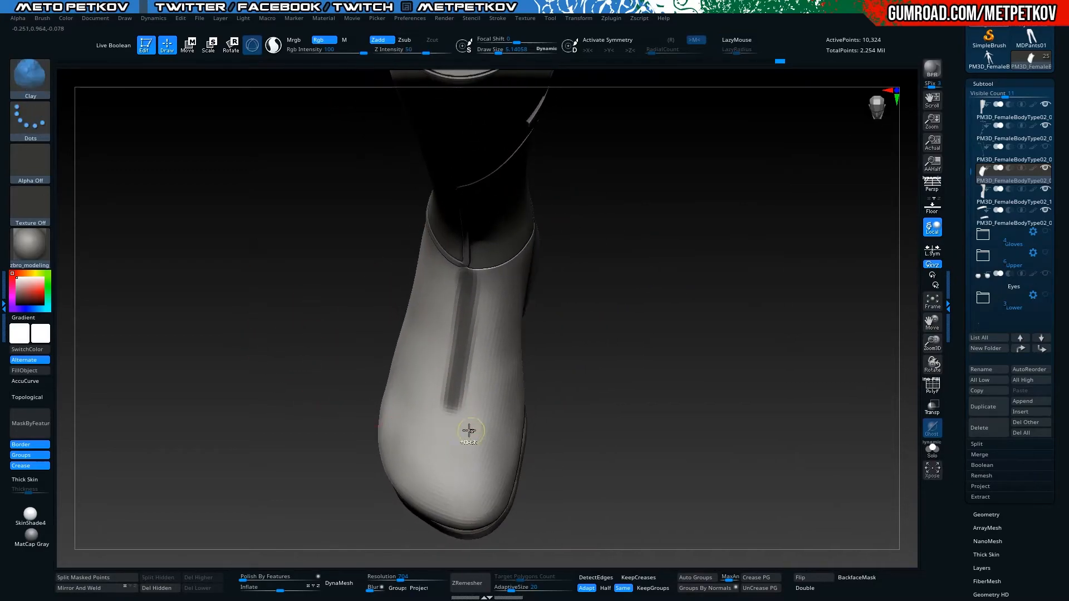
key(ctrl)
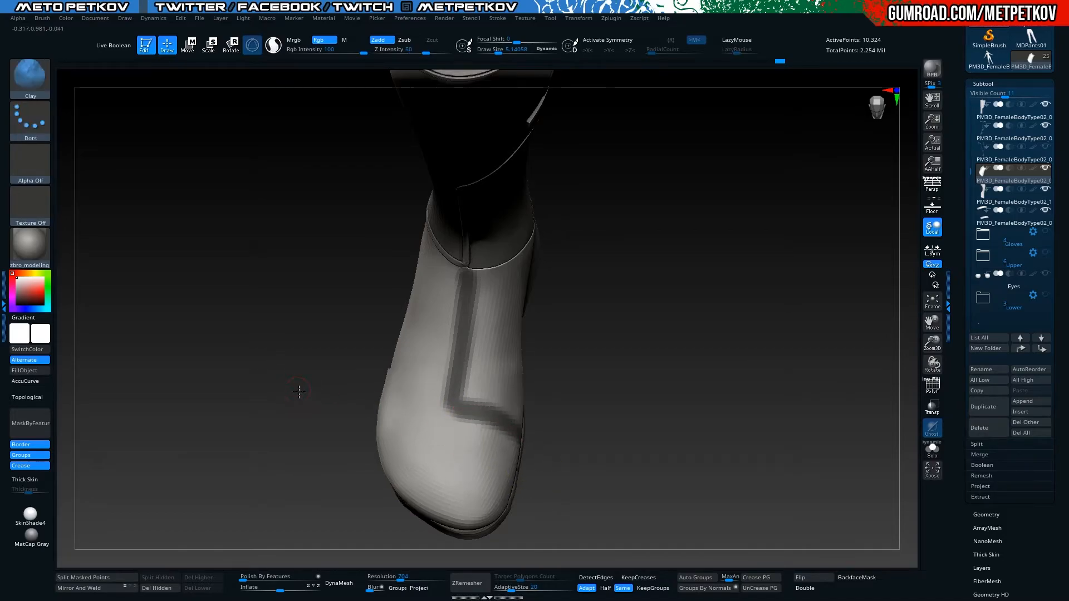
drag(296, 391, 333, 396)
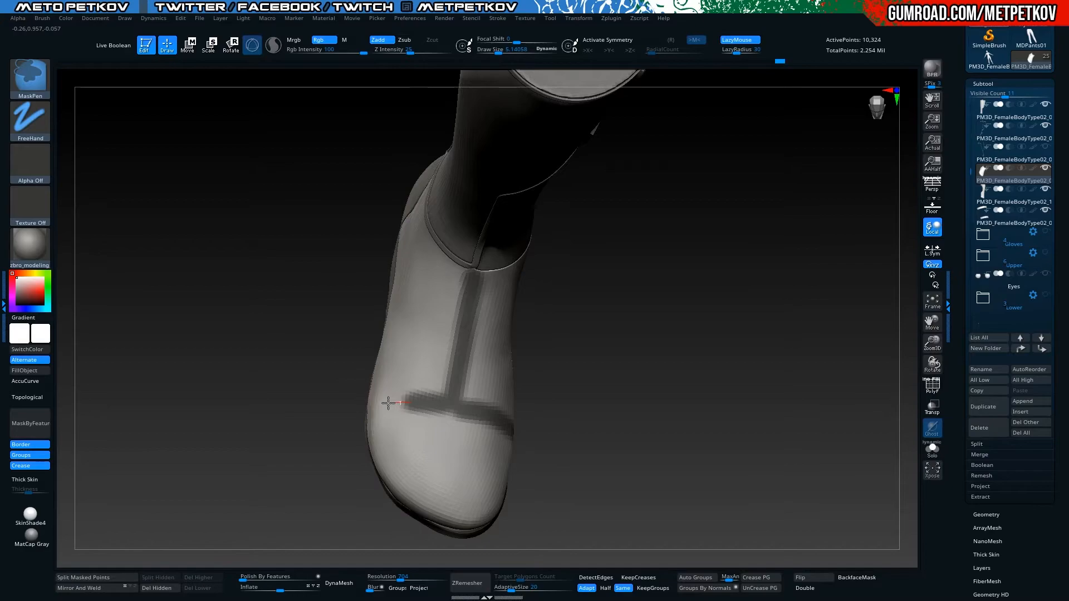
key(f)
mouse_move(216, 299)
mouse_down()
mouse_move(210, 263)
mouse_move(196, 279)
mouse_move(206, 297)
mouse_move(235, 304)
mouse_move(263, 358)
mouse_move(281, 227)
mouse_up()
drag(459, 330, 363, 306)
mouse_move(234, 326)
mouse_down()
mouse_move(209, 341)
mouse_move(245, 370)
mouse_move(169, 375)
mouse_move(133, 347)
mouse_move(174, 337)
mouse_move(203, 248)
mouse_move(246, 348)
mouse_move(419, 257)
mouse_up()
key(ctrl)
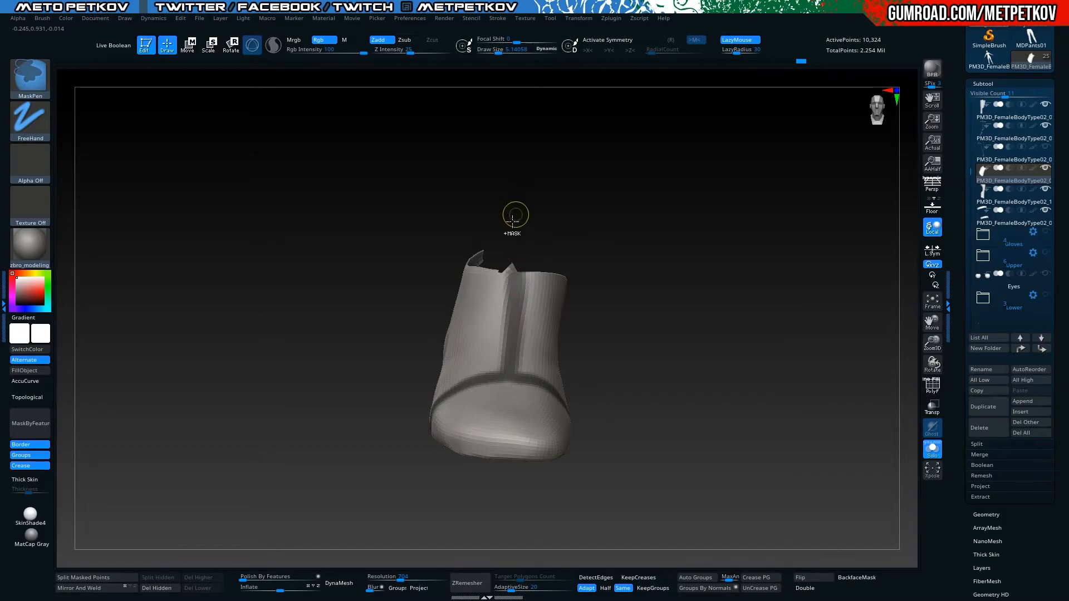
Turn the masked T-shaped strip into its own polygroup and display the wireframe
mouse_move(434, 349)
mouse_down()
mouse_move(265, 354)
mouse_move(322, 315)
mouse_move(393, 339)
mouse_move(341, 296)
mouse_move(265, 294)
mouse_move(234, 241)
mouse_move(295, 265)
mouse_move(370, 186)
mouse_move(411, 291)
mouse_up()
key(ctrl+w)
key(shift+f)
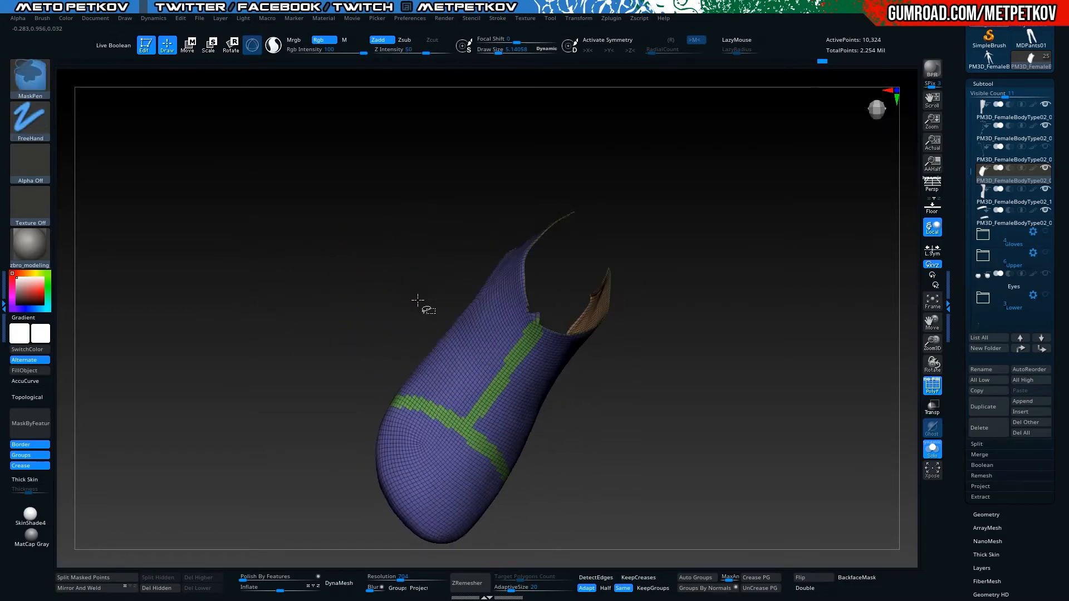
mouse_move(382, 239)
mouse_down()
mouse_move(347, 219)
mouse_move(359, 285)
mouse_up()
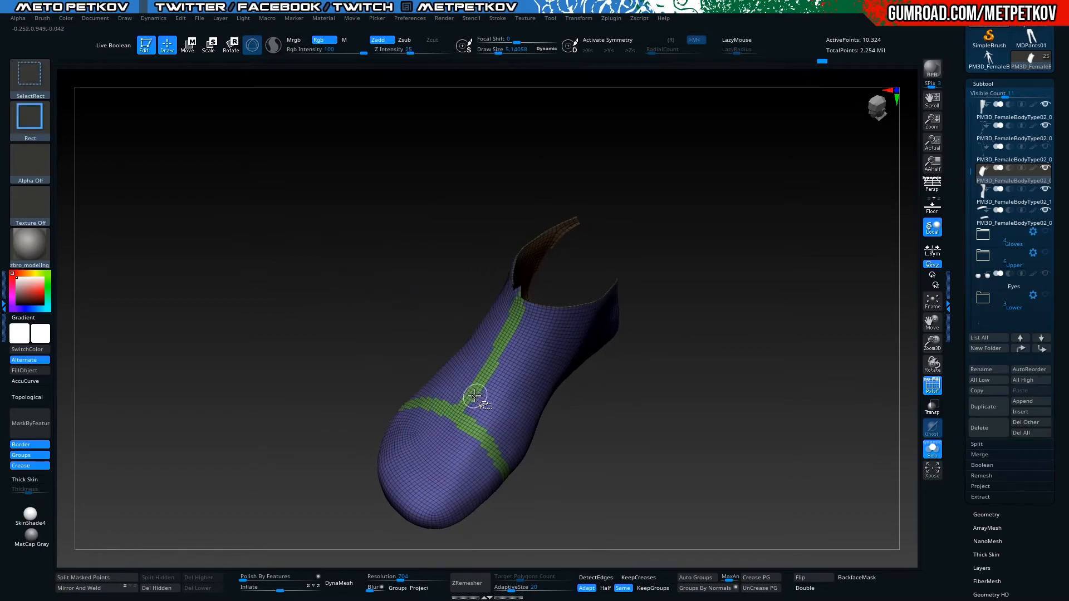
Hide the T-shaped strip, split the remaining toe and side panels with Auto Groups, and check each group's visibility
ctrl+shift+click(500, 438)
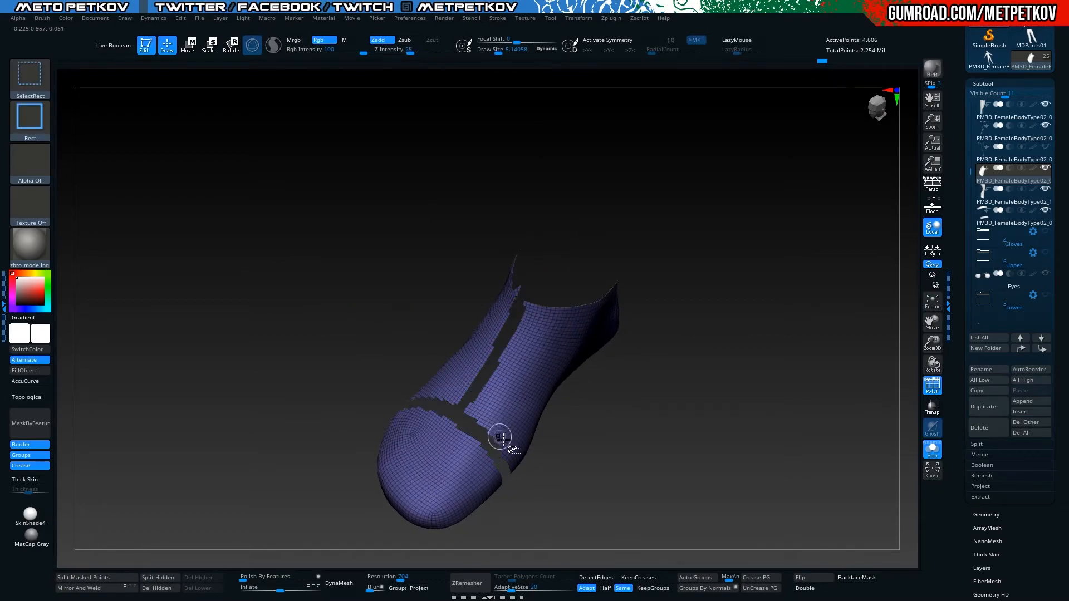
click(697, 579)
ctrl+shift+click(694, 518)
ctrl+shift+click(457, 416)
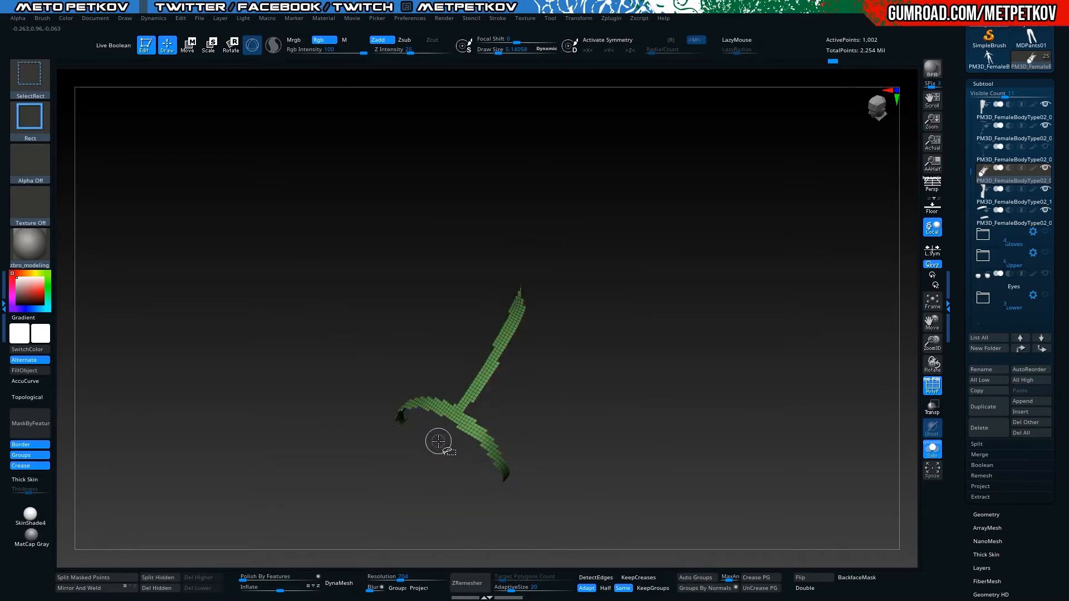
ctrl+shift+click(626, 473)
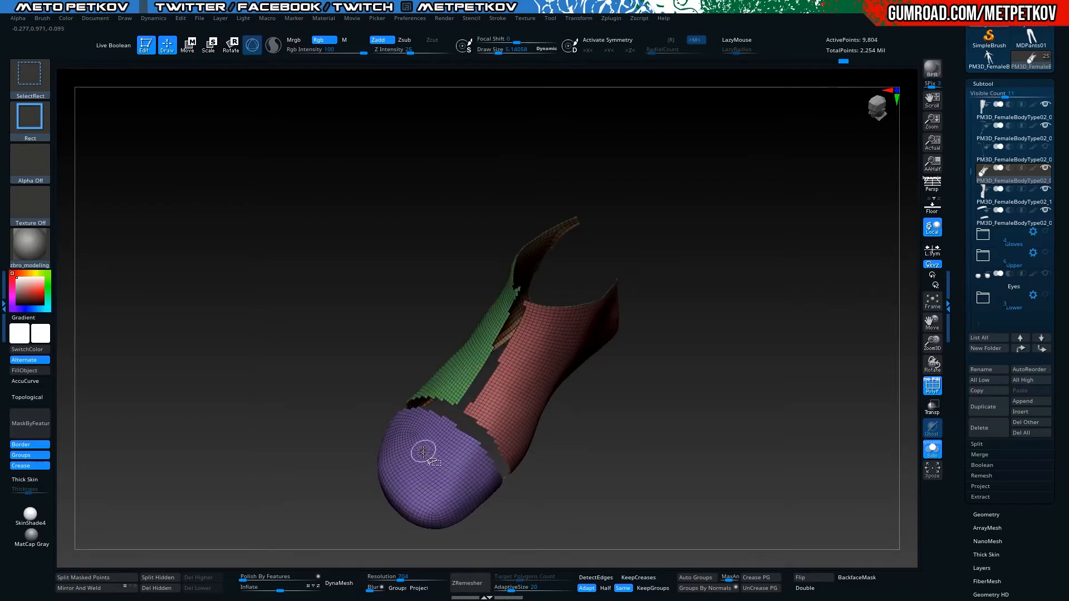
ctrl+shift+click(306, 372)
Duplicate the foot upper, isolate the T-shaped strip on the copy and delete the hidden panels
key(ctrl+shift)
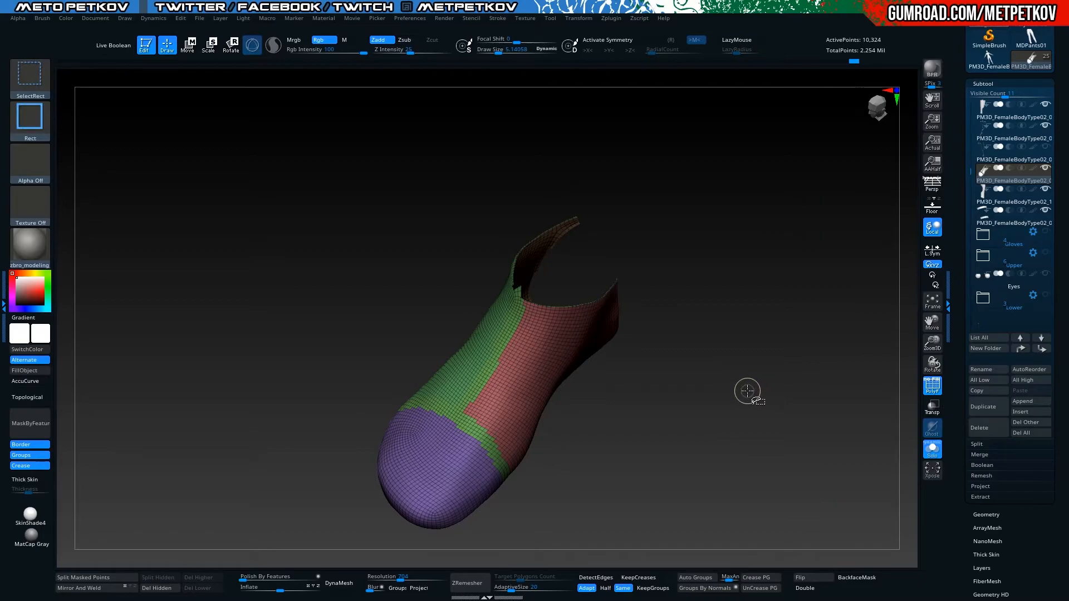
key(ctrl+shift+d)
ctrl+shift+click(462, 439)
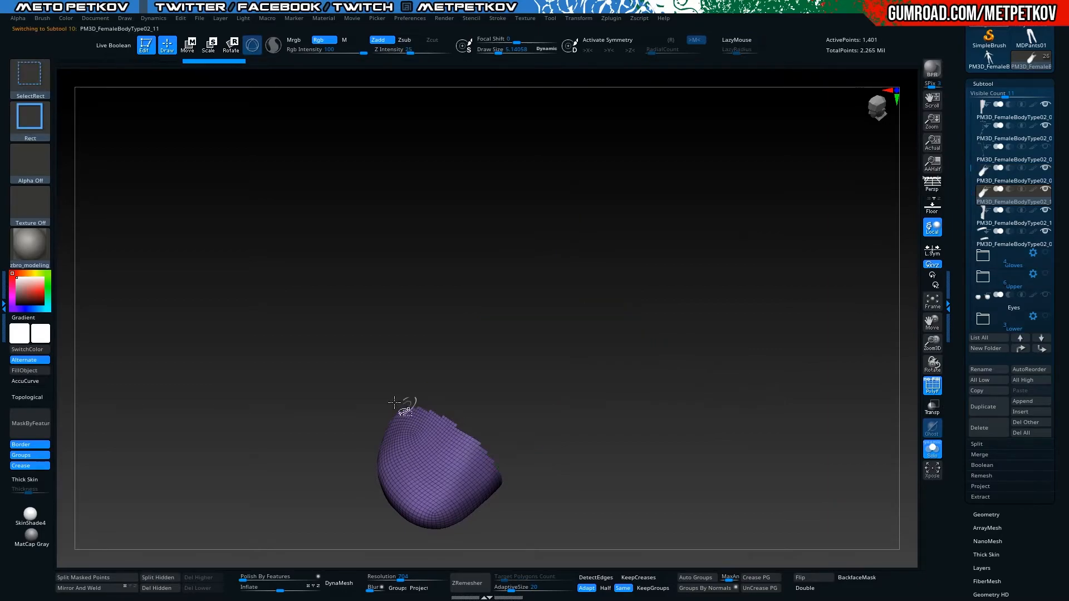
ctrl+shift+click(421, 412)
ctrl+shift+click(457, 417)
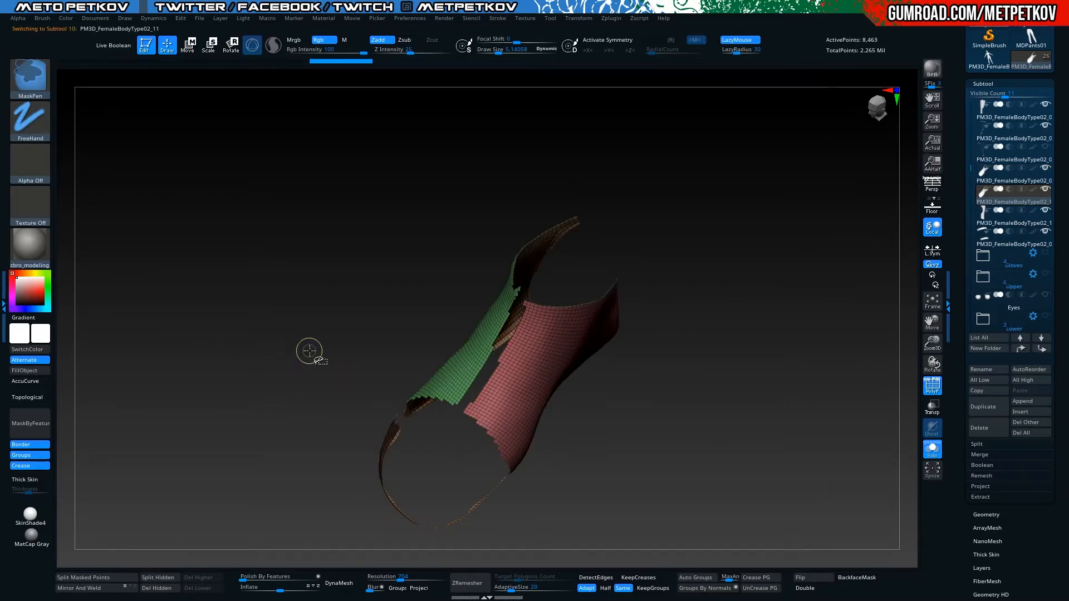
ctrl+shift+click(294, 354)
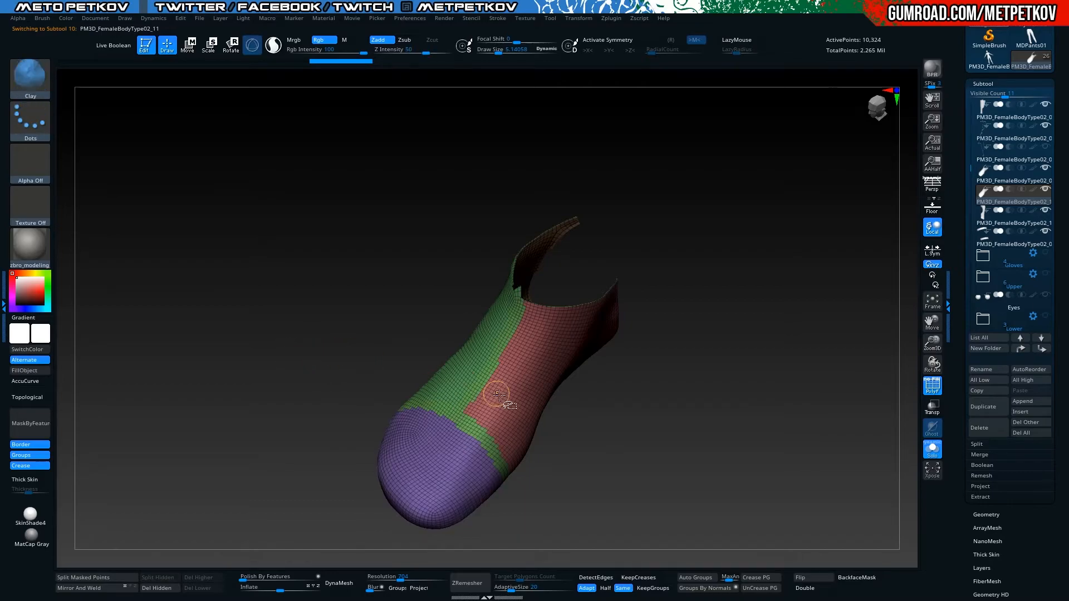
ctrl+shift+click(468, 425)
drag(278, 322, 341, 347)
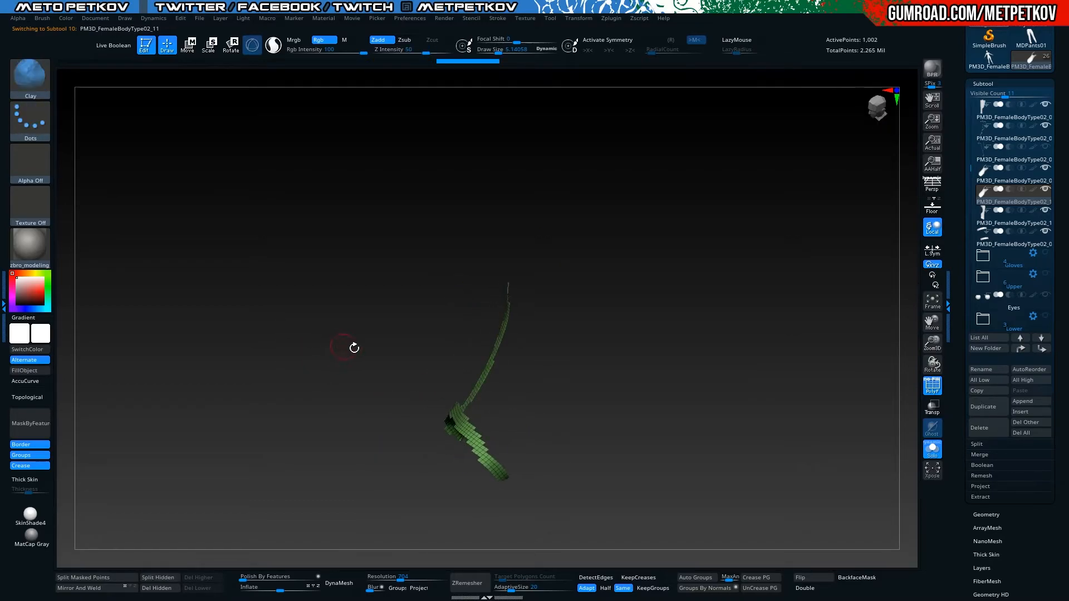
drag(732, 512, 788, 597)
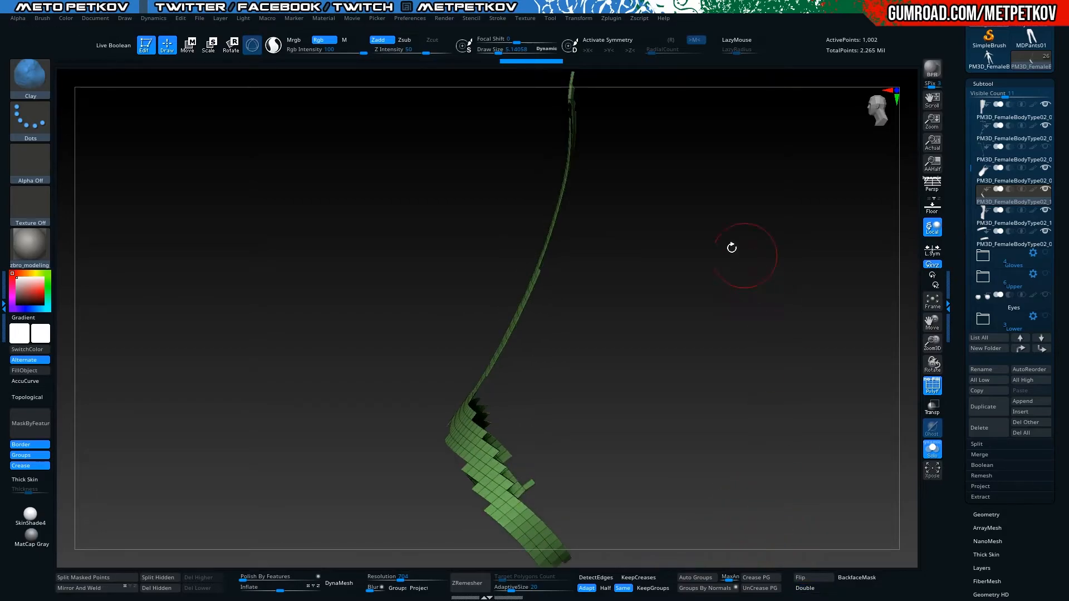
Regroup the T-shaped strip copy with Auto Groups and inspect its stepped edges for loose polygons
key(ctrl)
mouse_move(573, 323)
mouse_down()
mouse_move(342, 239)
mouse_move(448, 112)
mouse_up()
drag(376, 238, 262, 328)
click(701, 578)
mouse_move(667, 461)
mouse_down()
mouse_move(625, 446)
mouse_move(651, 458)
mouse_up()
drag(404, 367, 674, 537)
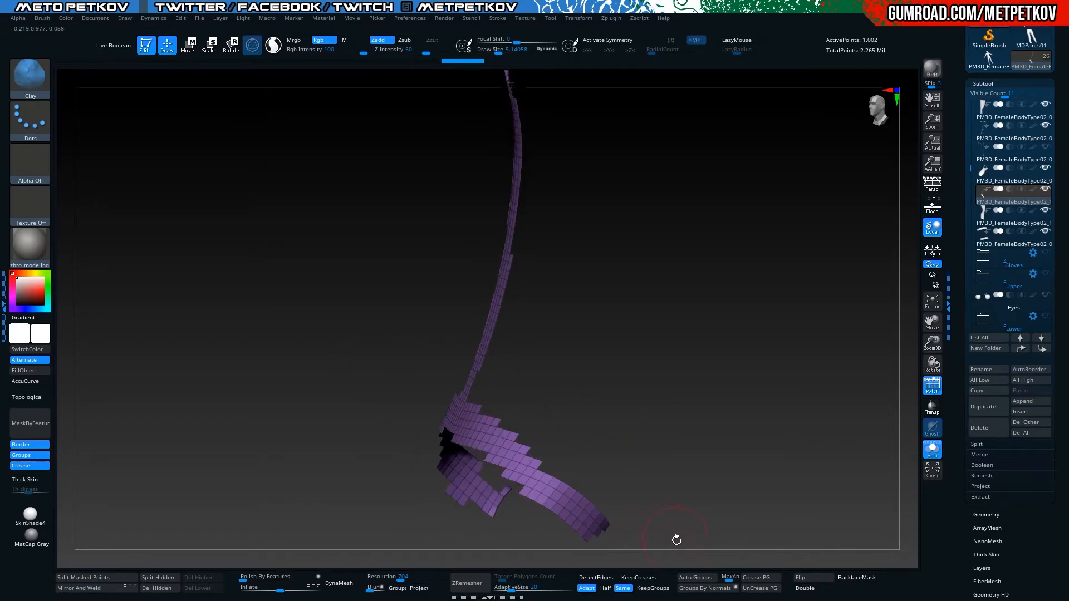
click(689, 577)
drag(603, 365, 558, 454)
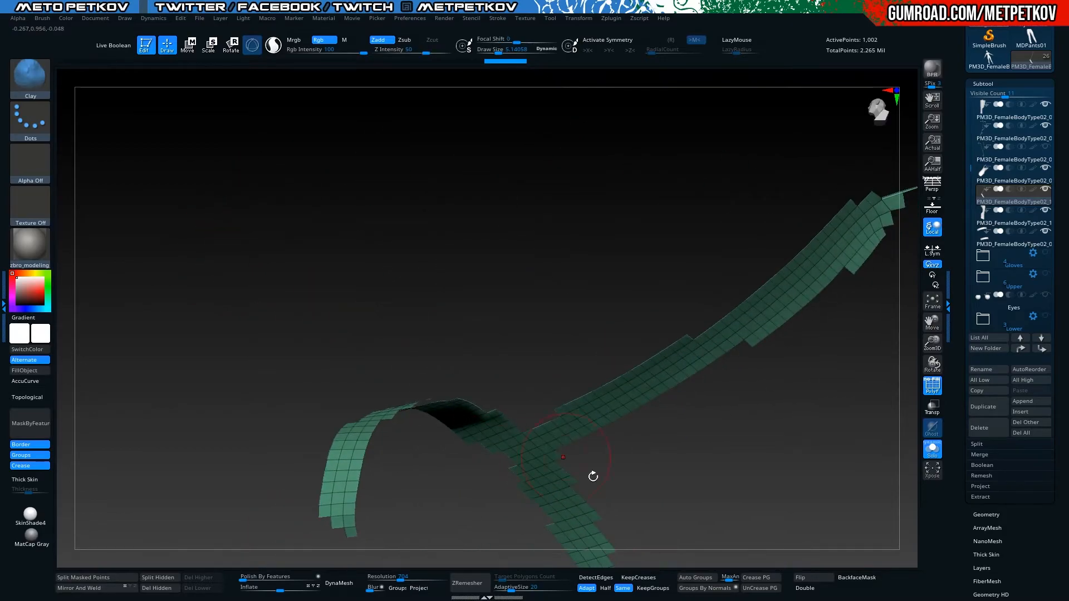
Turn on double-sided display for the T-shaped strip copy and check its polygroup visibility for leftover pieces using SelectLasso
drag(299, 287, 300, 251)
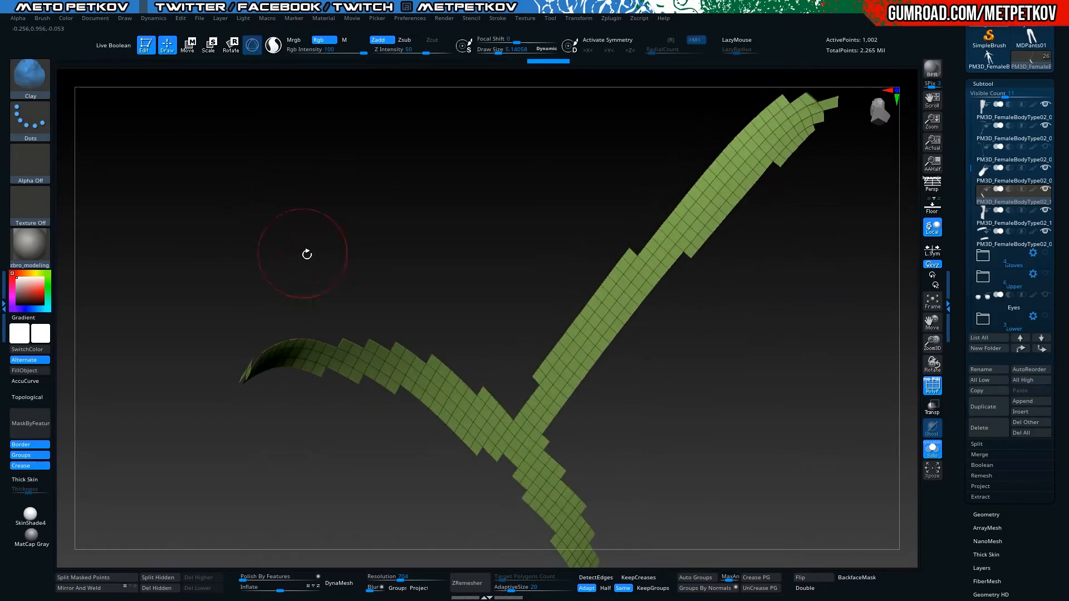
click(799, 588)
mouse_move(687, 353)
mouse_down()
mouse_move(739, 489)
mouse_move(732, 475)
mouse_move(569, 403)
mouse_up()
key(ctrl)
key(ctrl+shift)
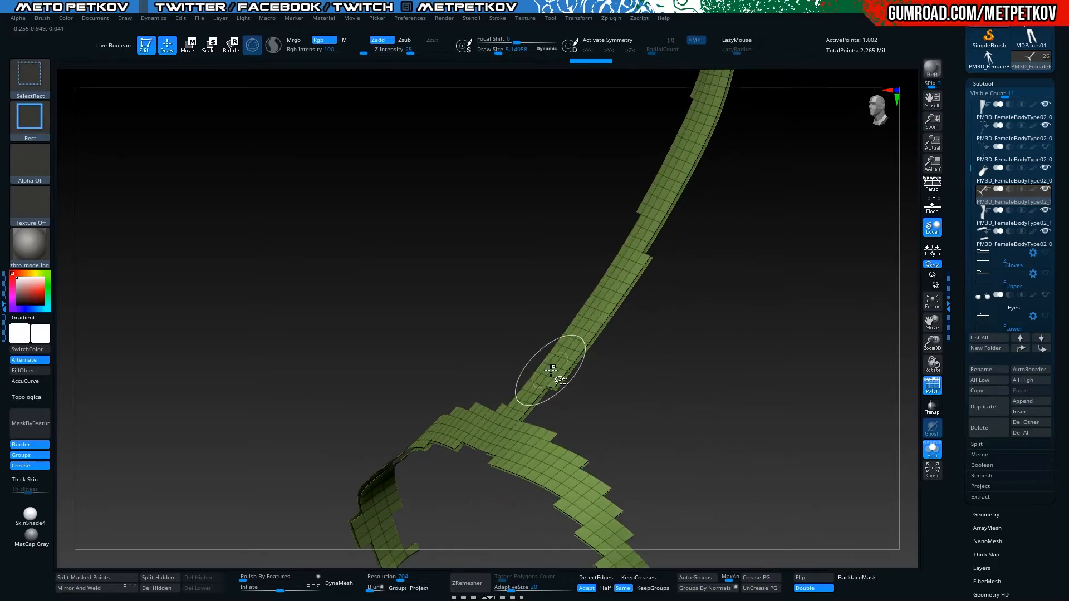
ctrl+shift+click(555, 367)
key(ctrl+z)
ctrl+shift+click(24, 72)
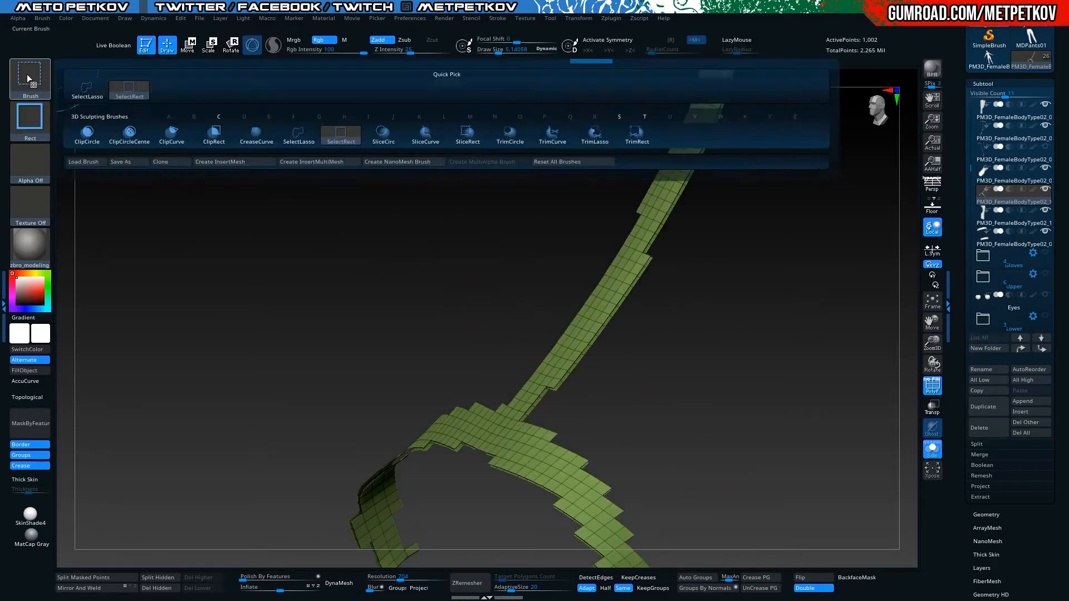
click(105, 96)
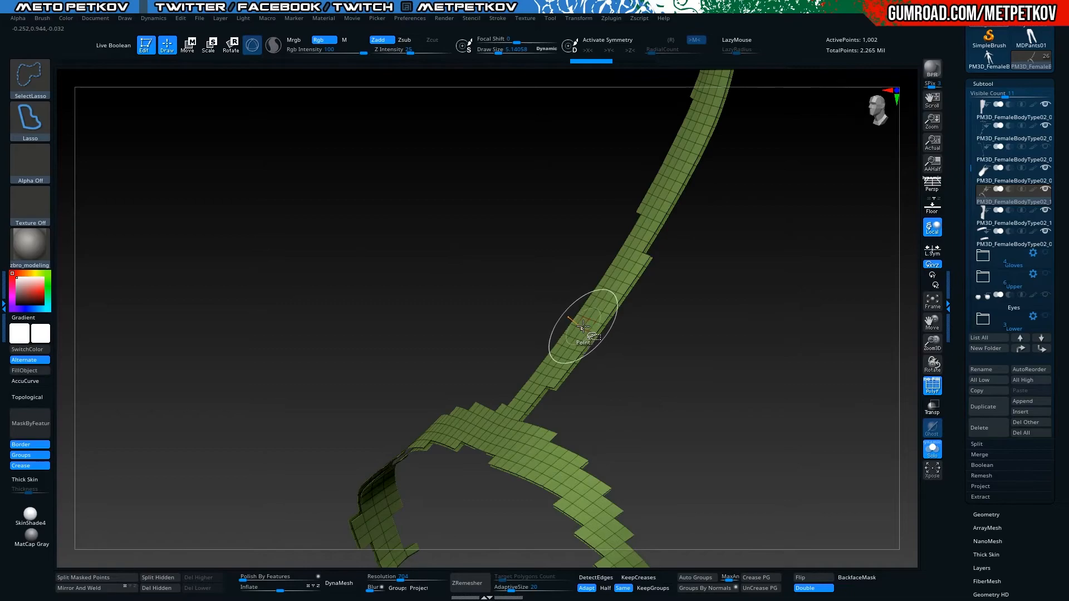
ctrl+shift+click(586, 329)
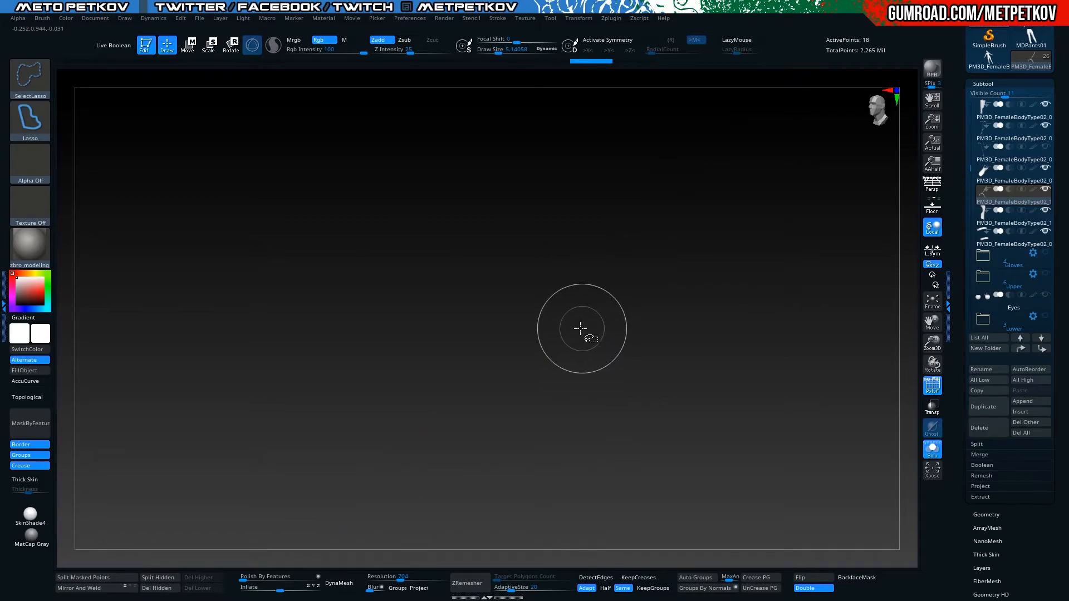
ctrl+shift+click(304, 308)
Undo the panel deletion on the duplicated foot upper to restore its toe and side panels
ctrl+shift+click(495, 438)
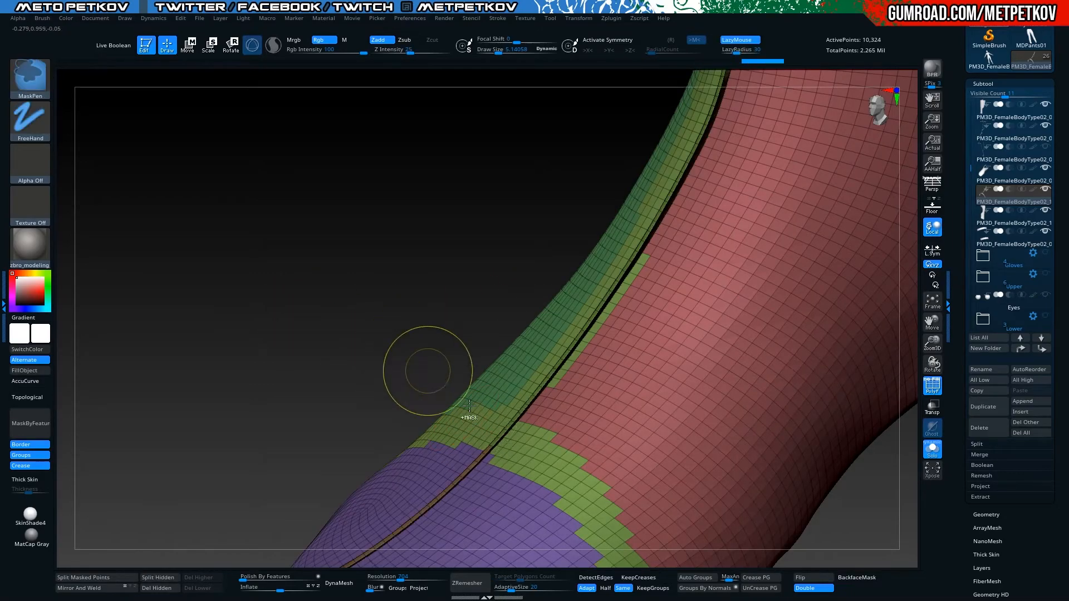
key(ctrl+z)
ctrl+shift+click(500, 434)
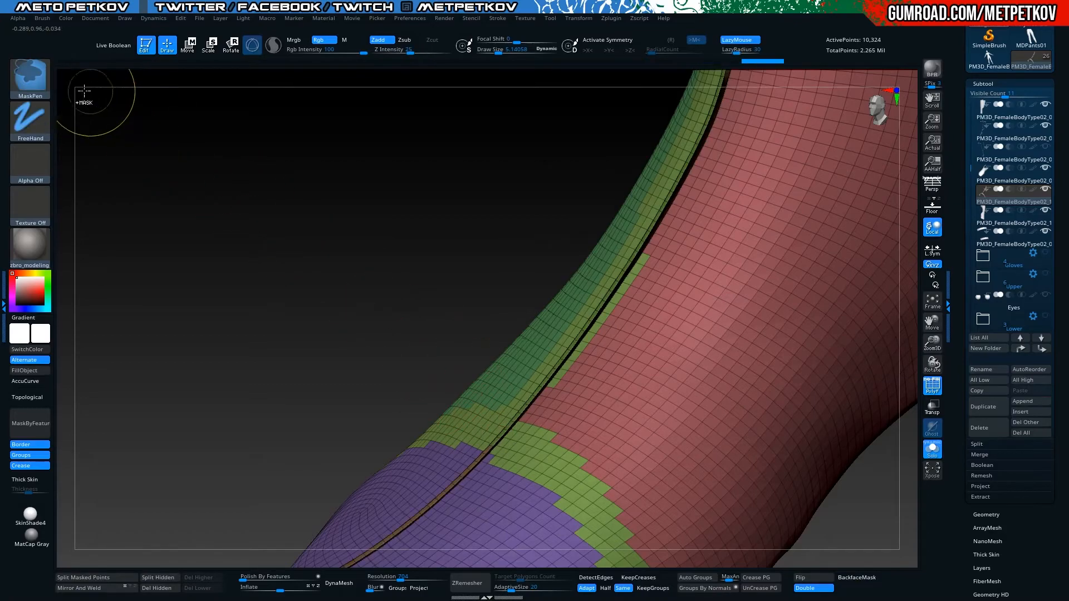
click(38, 86)
click(129, 89)
mouse_move(278, 184)
mouse_down()
mouse_move(375, 178)
mouse_move(354, 247)
mouse_up()
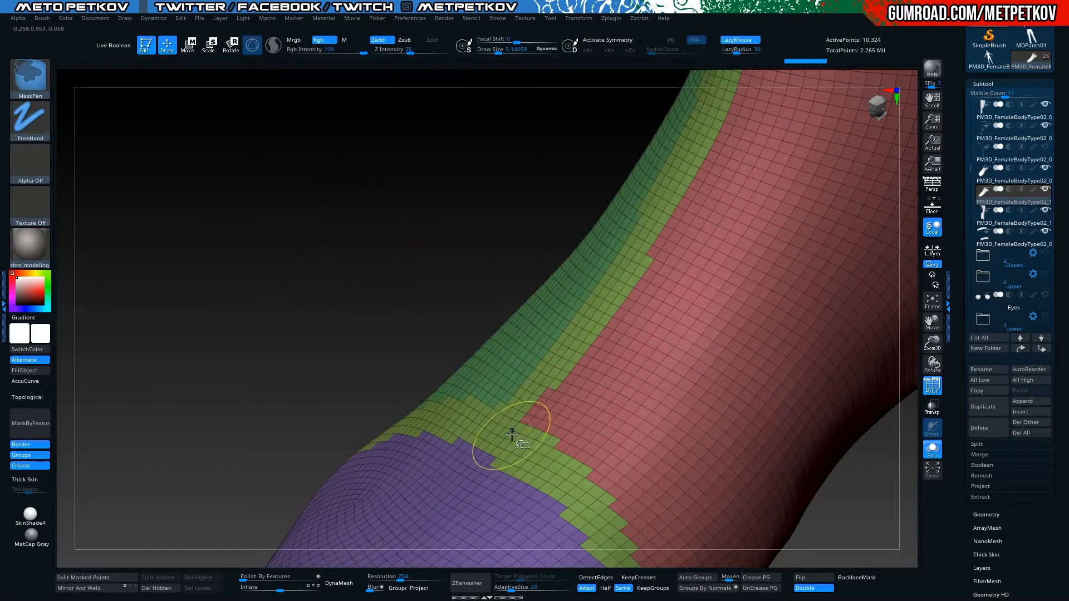
Hide the side panels and inner shell, leaving only the T-shaped strip and outer toe panel, and delete the hidden polygons
ctrl+shift+click(479, 429)
mouse_move(328, 351)
mouse_down()
mouse_move(353, 258)
mouse_move(369, 255)
mouse_move(341, 377)
mouse_up()
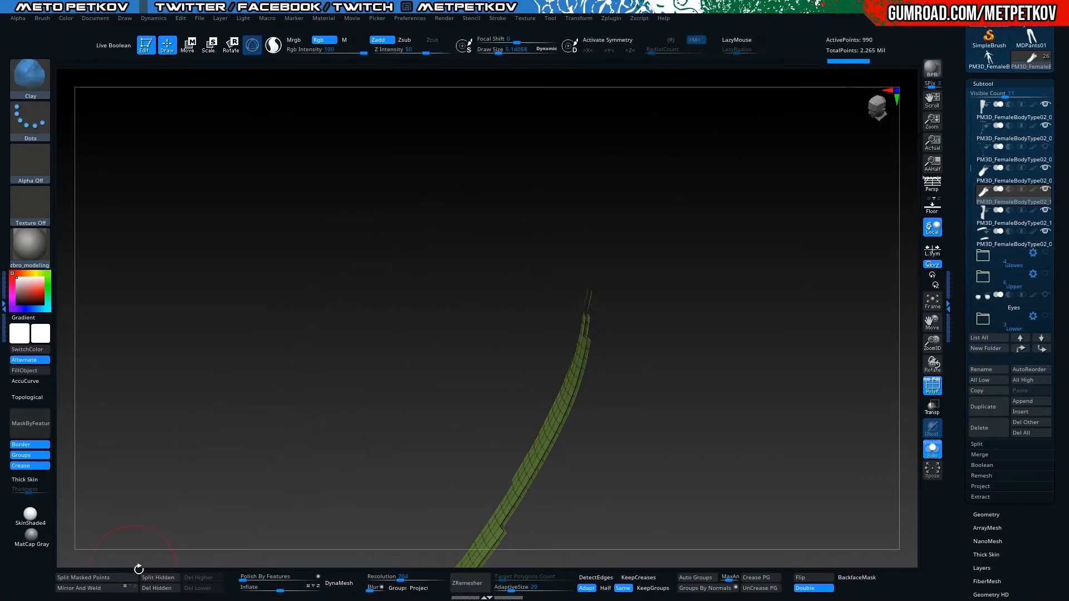
ctrl+alt+shift+drag(551, 267, 657, 346)
ctrl+shift+click(269, 441)
mouse_move(272, 412)
alt+mouse_down()
mouse_move(324, 136)
mouse_move(312, 295)
mouse_move(262, 258)
alt+mouse_up()
ctrl+shift+click(322, 486)
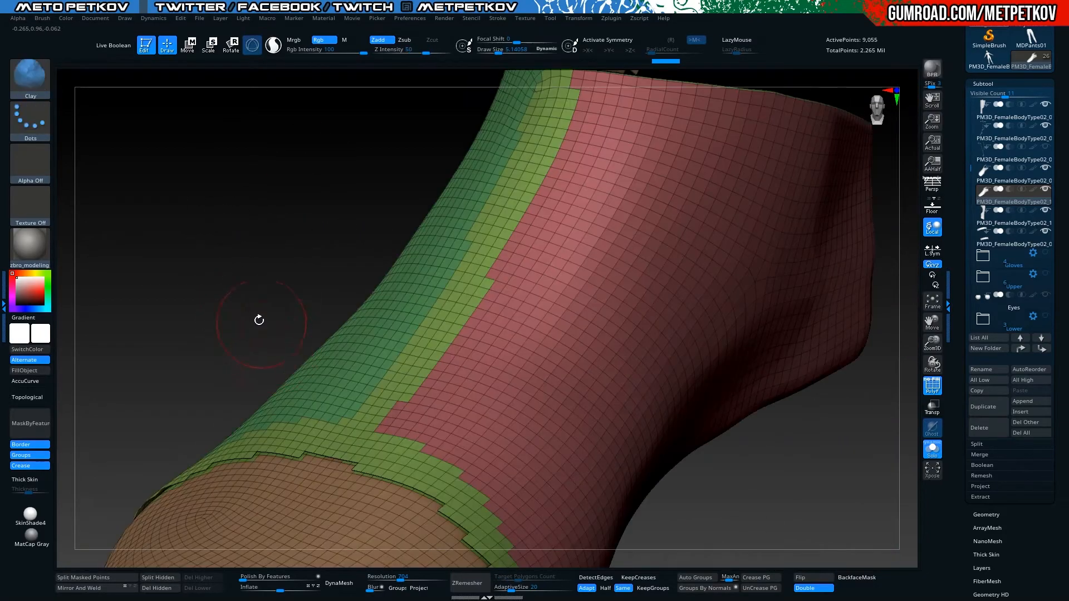
ctrl+shift+click(357, 438)
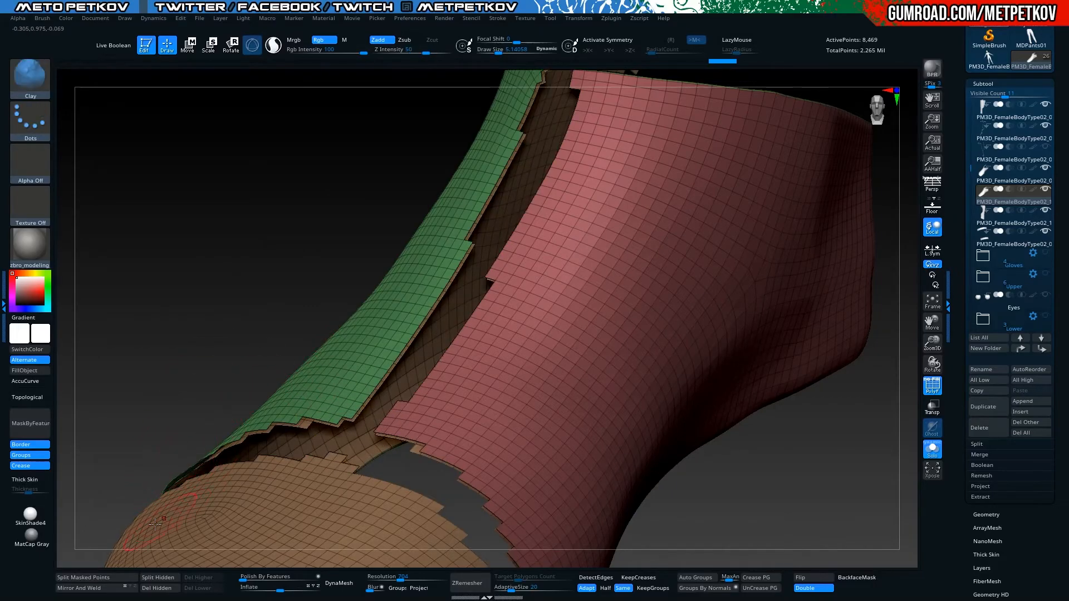
ctrl+shift+drag(167, 492, 162, 501)
click(158, 577)
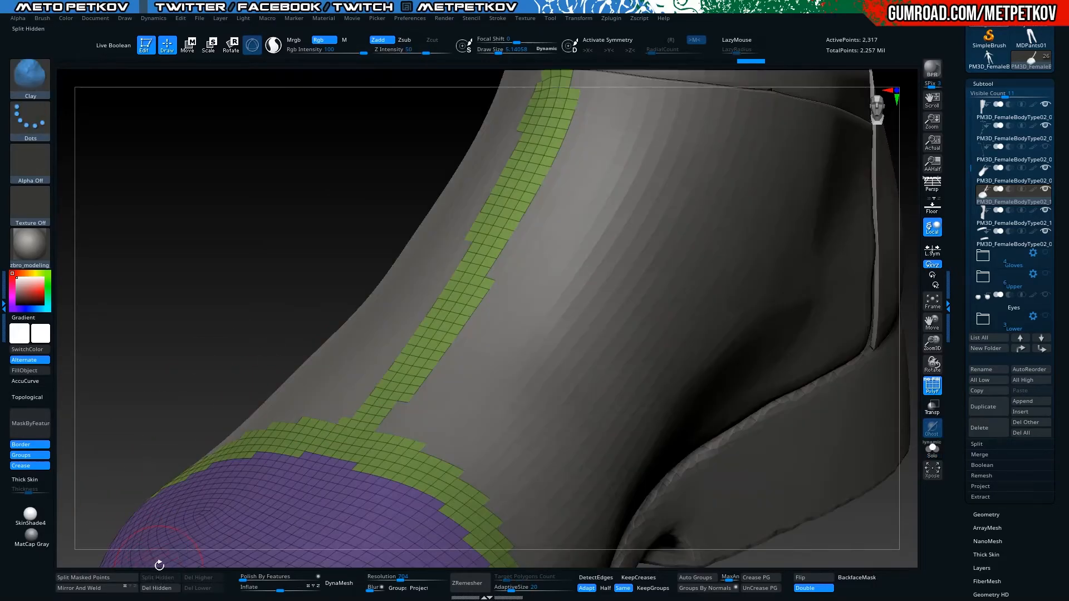
Isolate the toe panel and T-shaped strip in Solo mode, turn off double-sided display and regroup them with Auto Groups
key(alt+s)
drag(212, 322, 167, 188)
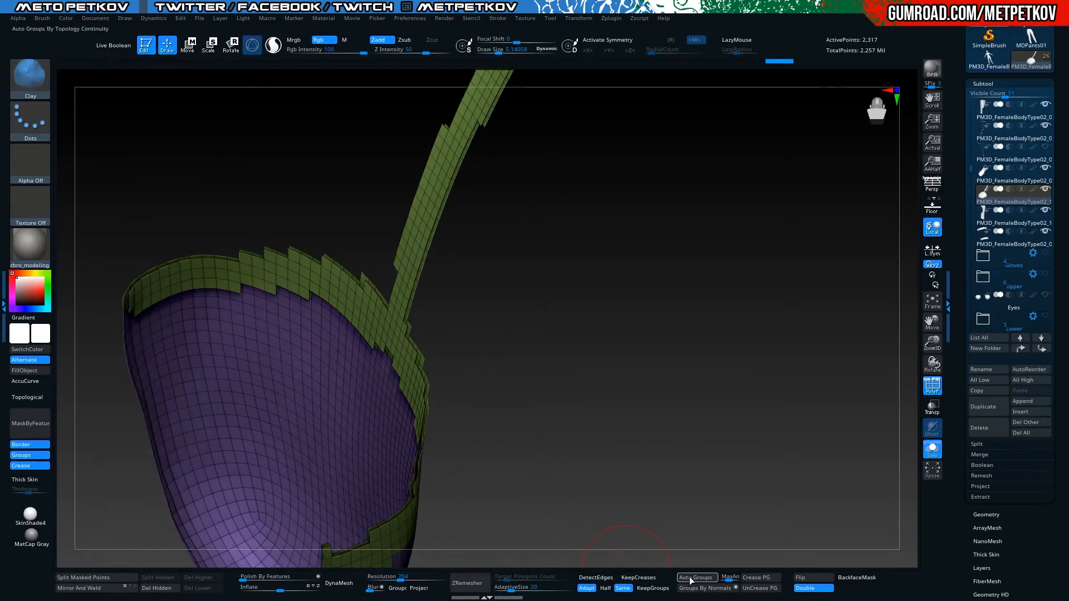
click(811, 588)
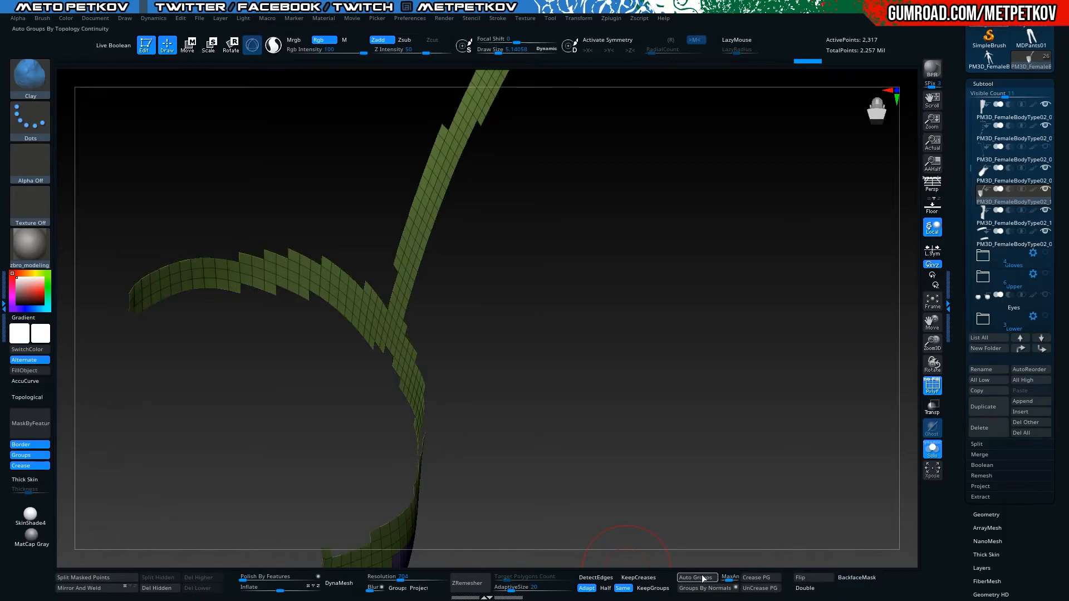
click(696, 578)
drag(686, 533, 645, 481)
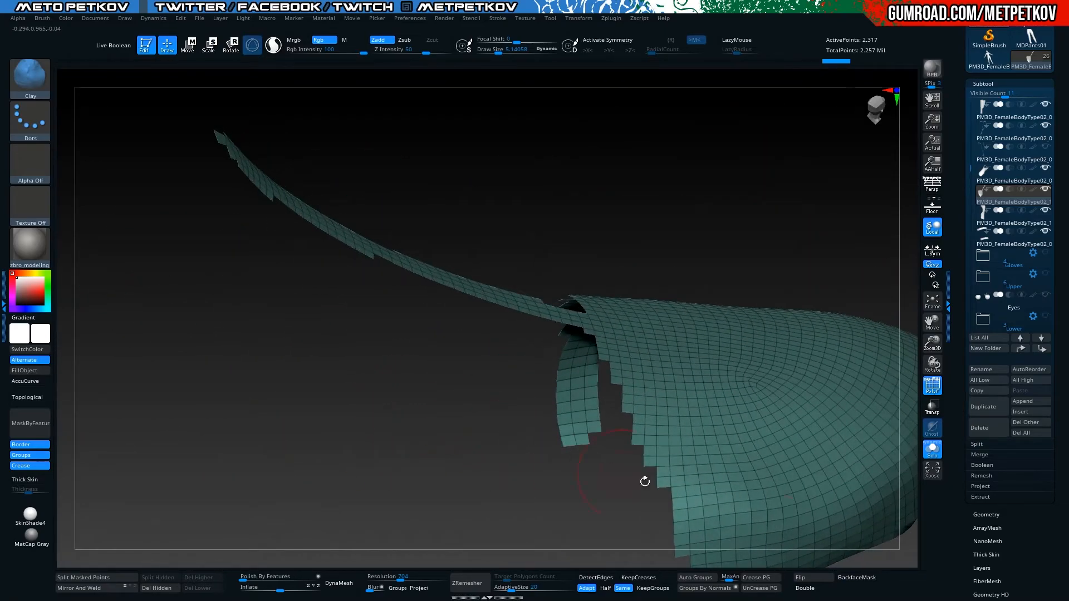
Turn double-sided display on and use ZModeler's Delete A Poly to remove the polygons linking the strip's inner layer to the toe panel
click(805, 588)
drag(306, 352, 684, 195)
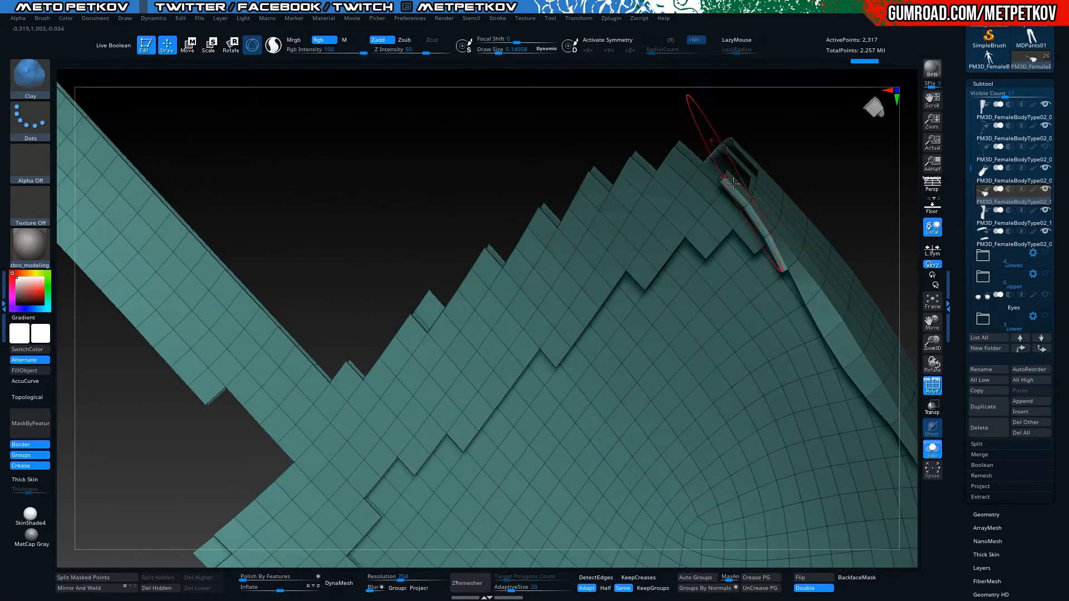
key(b)
key(z)
key(m)
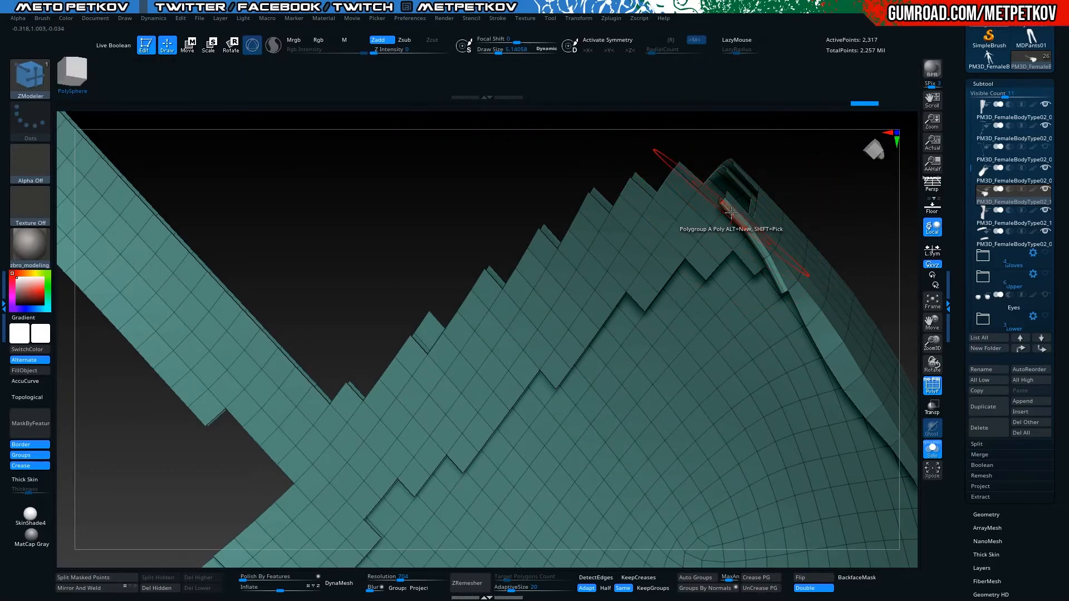
key(space)
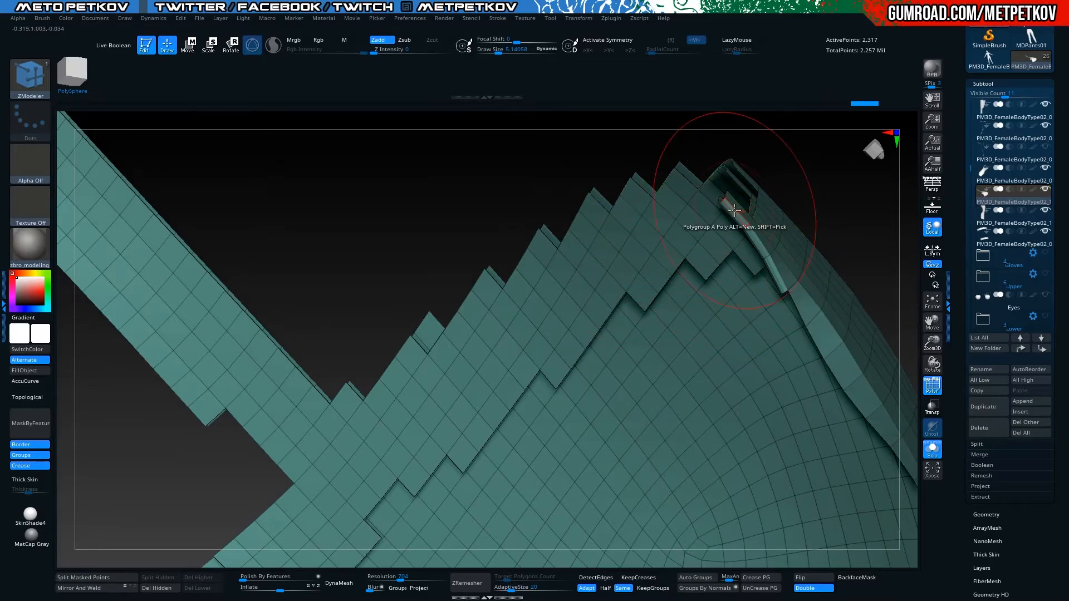
key(space)
click(606, 251)
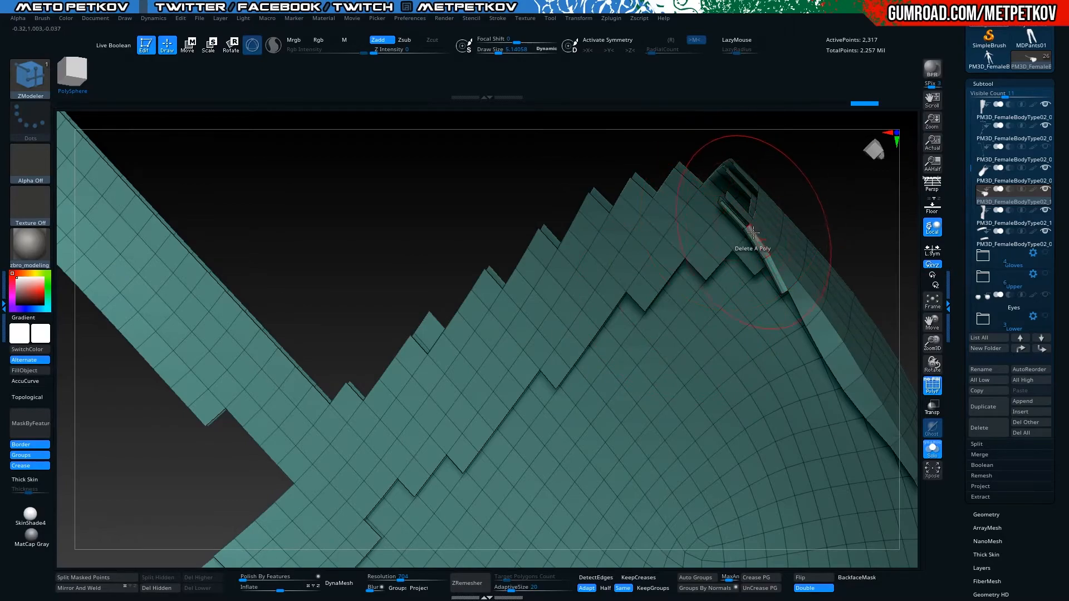
right_drag(775, 272, 815, 458)
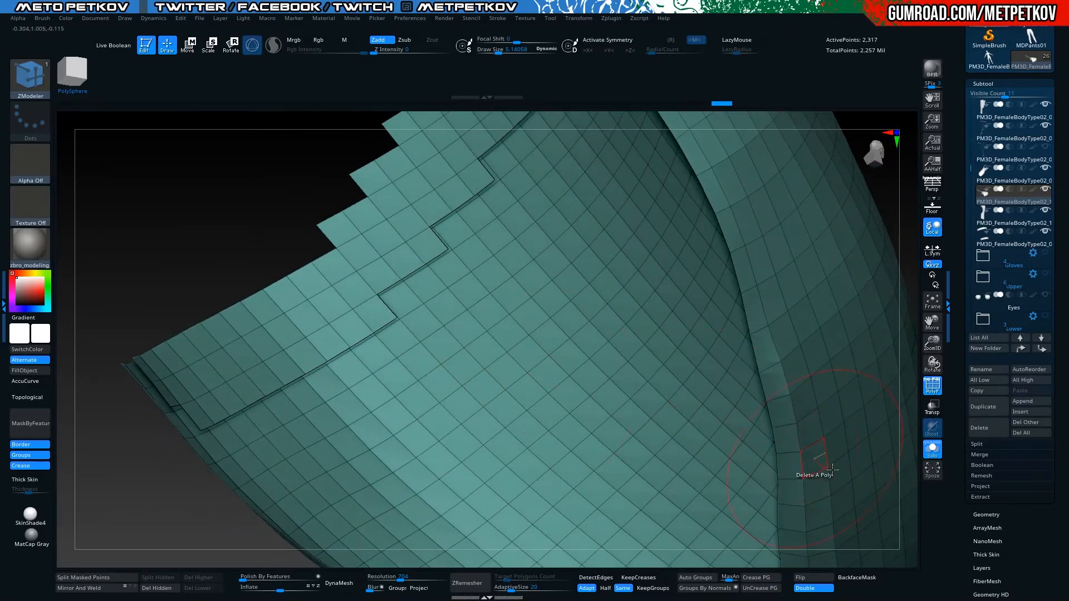
Regroup the mesh with Auto Groups, isolate the outer toe and strip surface, and delete the hidden inner strip layer
click(687, 580)
ctrl+right_drag(325, 178, 522, 227)
ctrl+shift+click(584, 306)
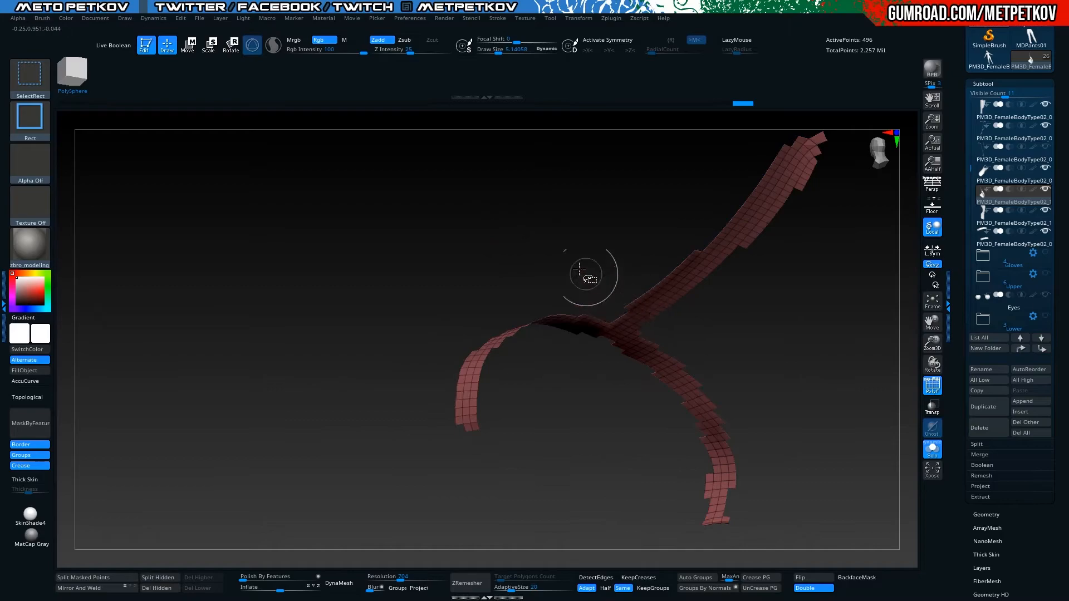
right_drag(585, 306, 520, 241)
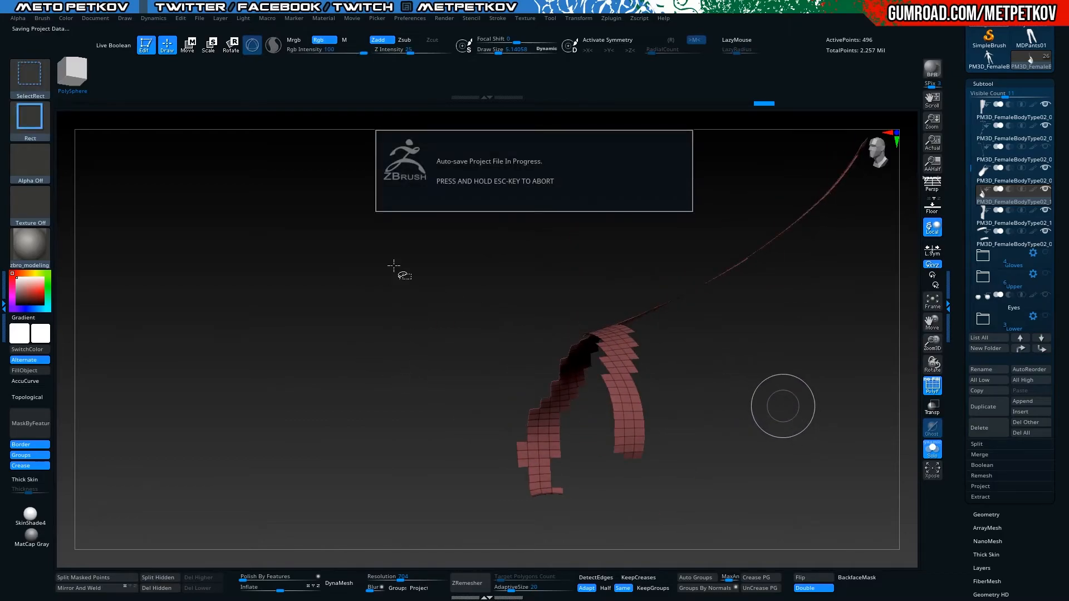
ctrl+shift+drag(400, 374, 345, 423)
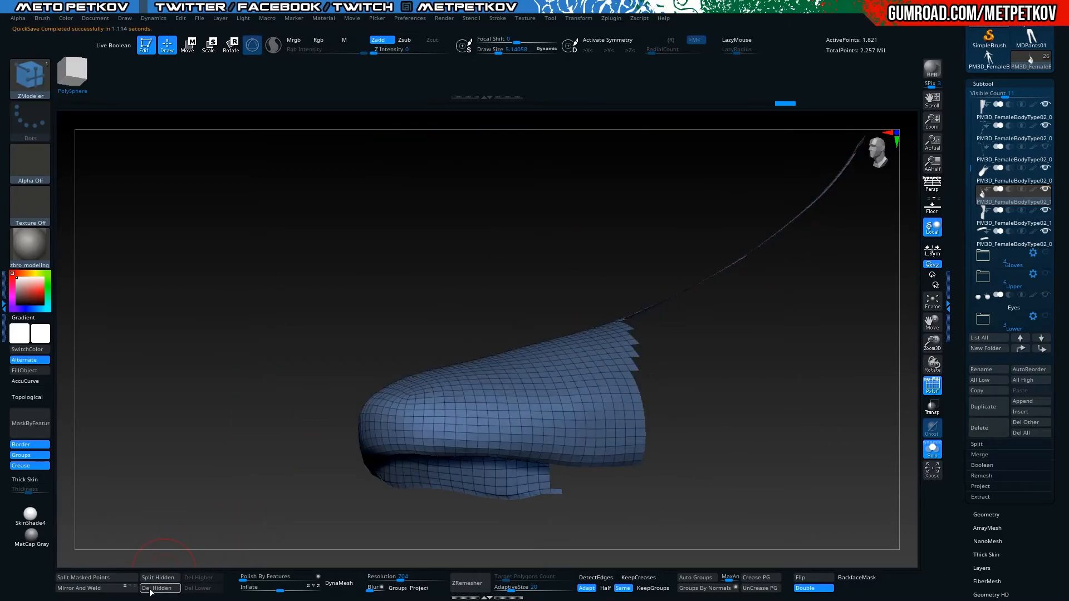
mouse_move(179, 308)
mouse_down()
mouse_move(302, 206)
mouse_move(252, 229)
mouse_move(306, 284)
mouse_move(590, 212)
mouse_move(589, 165)
mouse_up()
alt+drag(588, 165, 577, 268)
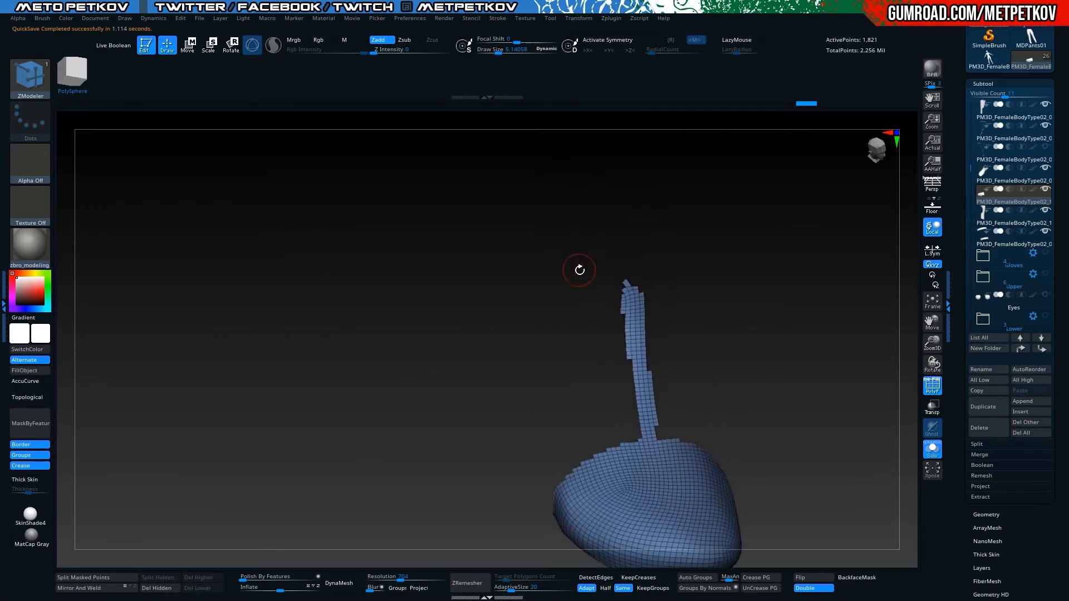
Hide the stray polygons at the upper end of the T-shaped strip and delete them
ctrl+shift+drag(655, 288, 625, 293)
key(ctrl+shift)
ctrl+shift+drag(461, 425, 486, 441)
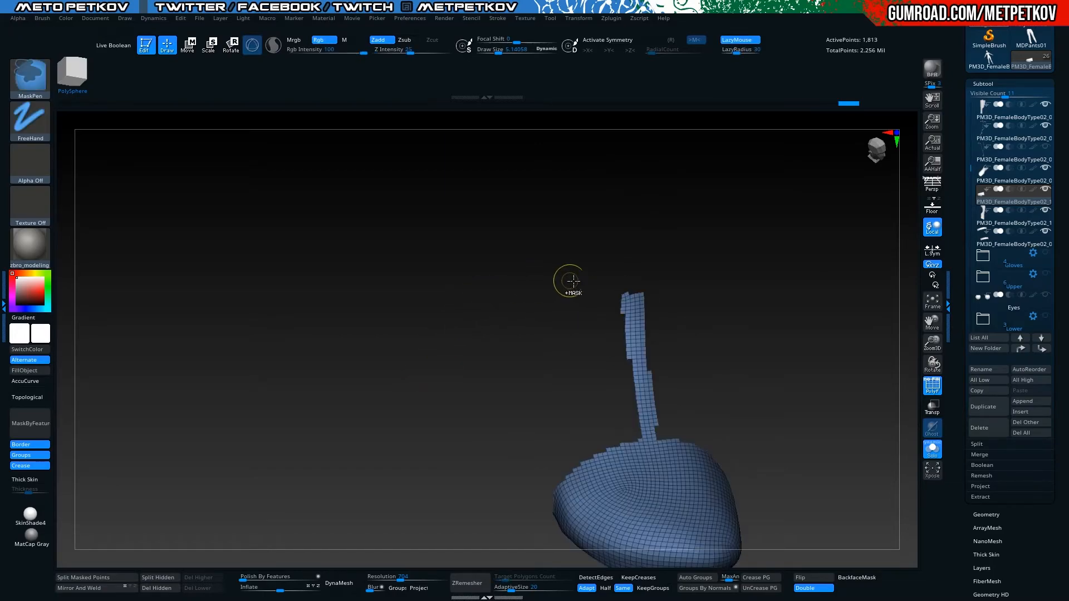
ctrl+alt+shift+drag(625, 294, 625, 293)
click(124, 589)
key(ctrl)
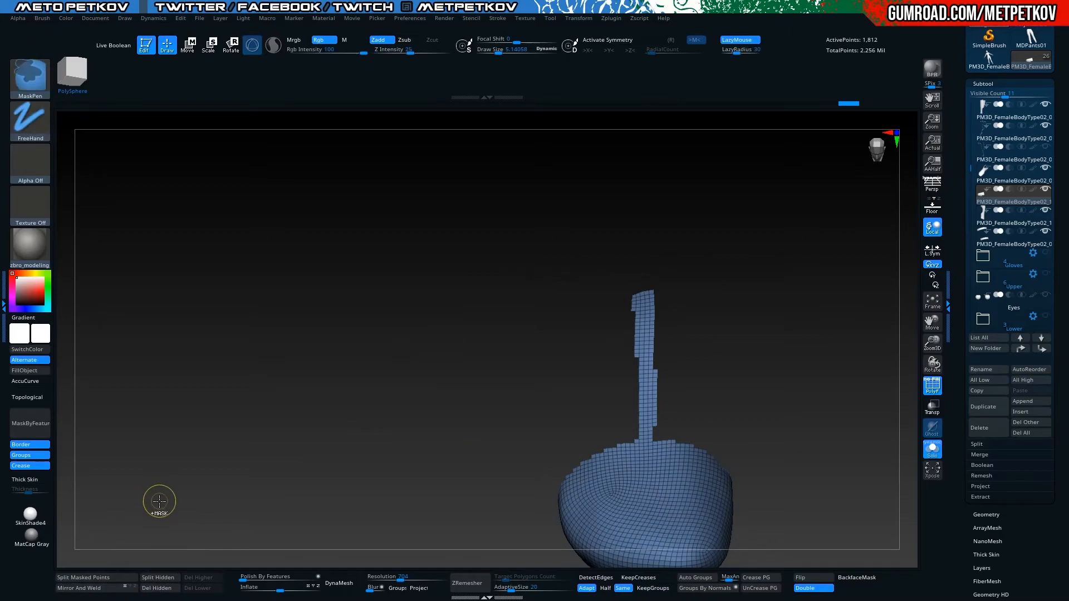
alt+drag(259, 487, 39, 423)
alt+drag(332, 439, 48, 407)
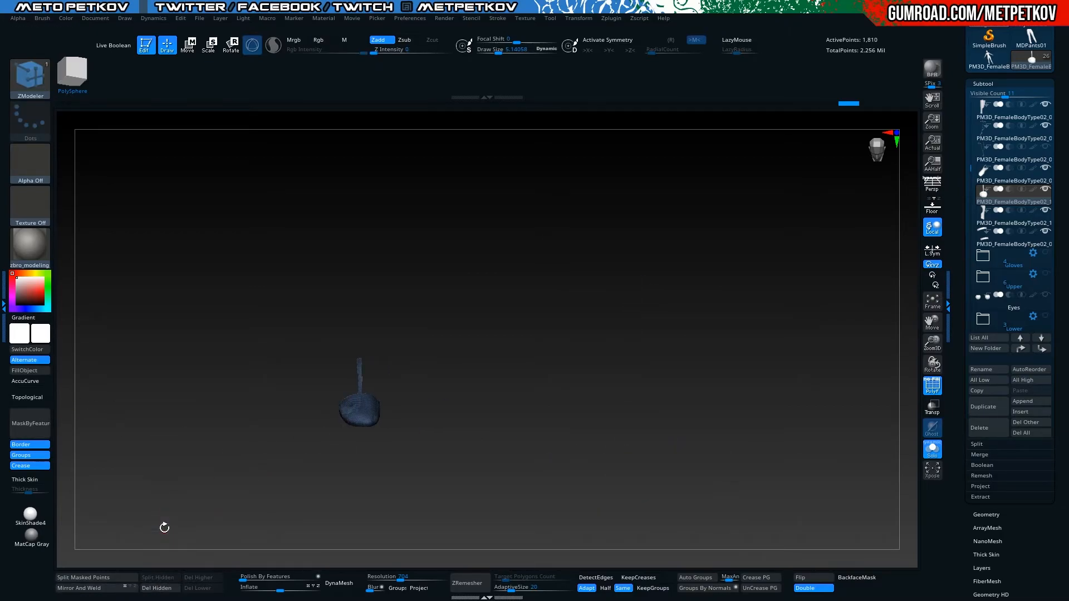
alt+drag(178, 429, 189, 349)
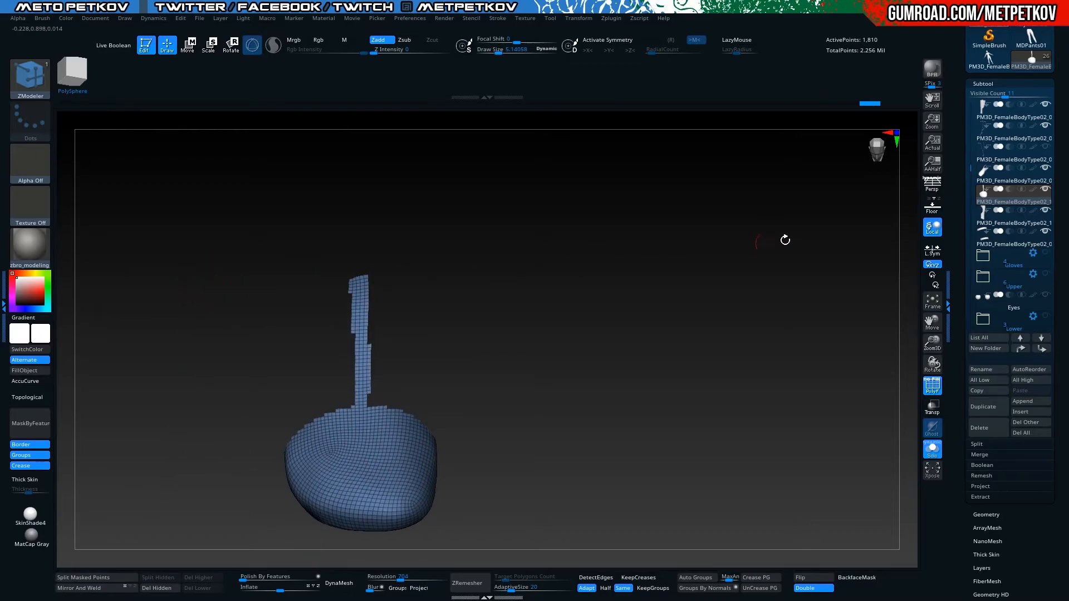
Remesh the combined toe panel and strip with ZRemesher and smooth its stepped borders with Polish By Features
drag(202, 290, 212, 276)
key(alt+s)
key(alt+s)
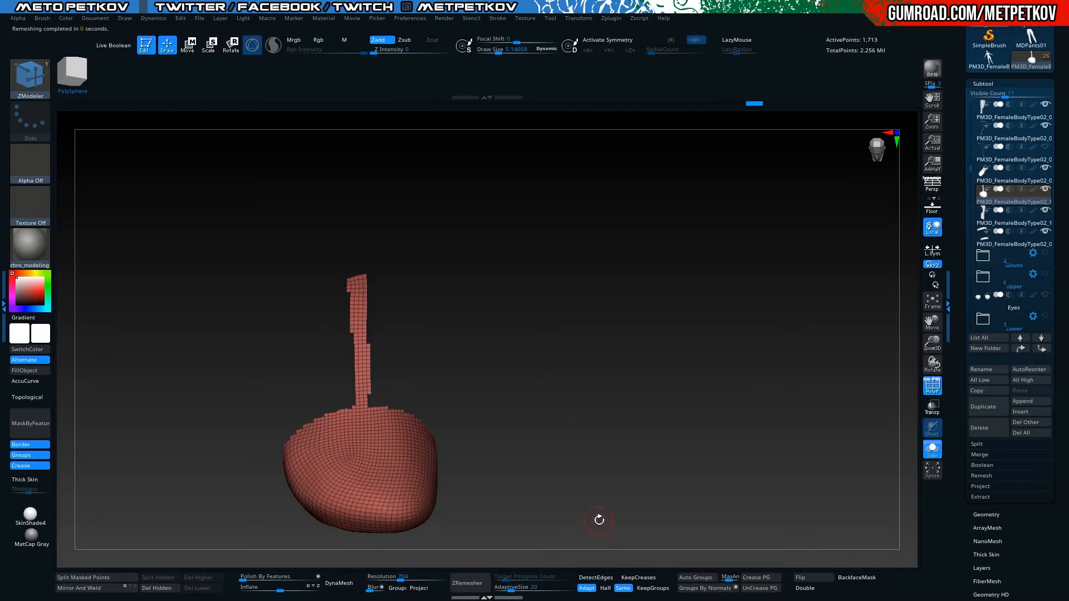
drag(182, 275, 188, 330)
drag(251, 580, 254, 576)
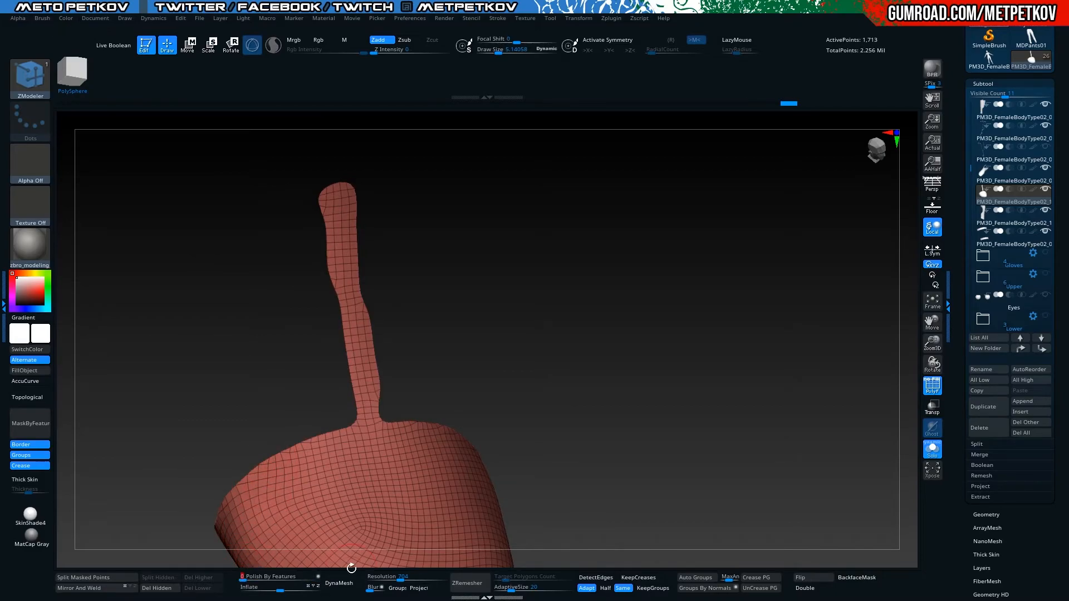
Run ZRemesher again on the polished toe-and-strip piece and check it against the whole boot
drag(220, 340, 219, 306)
click(474, 588)
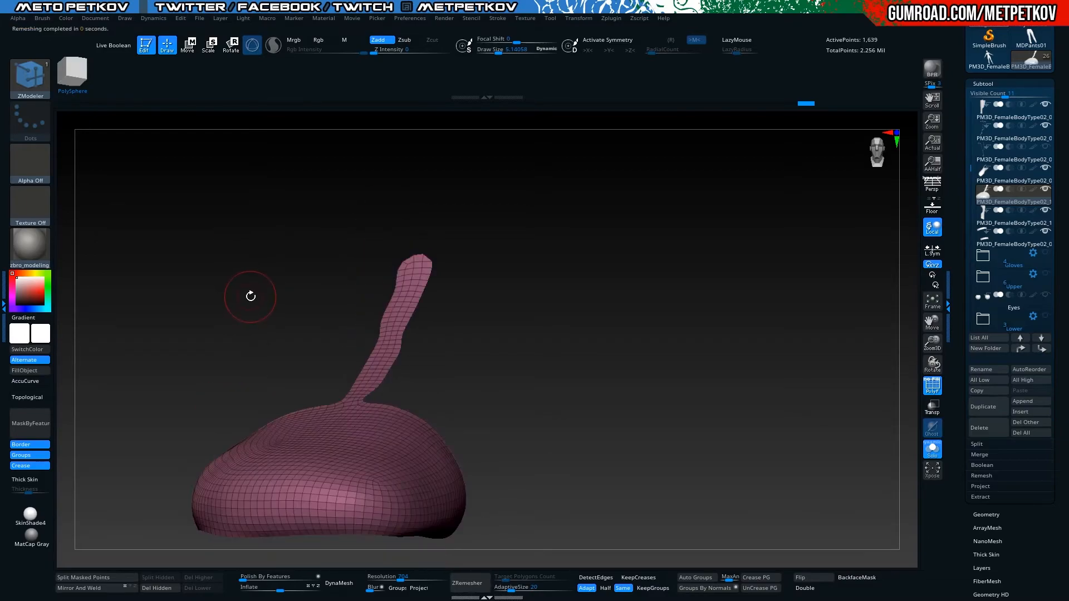
drag(248, 285, 417, 475)
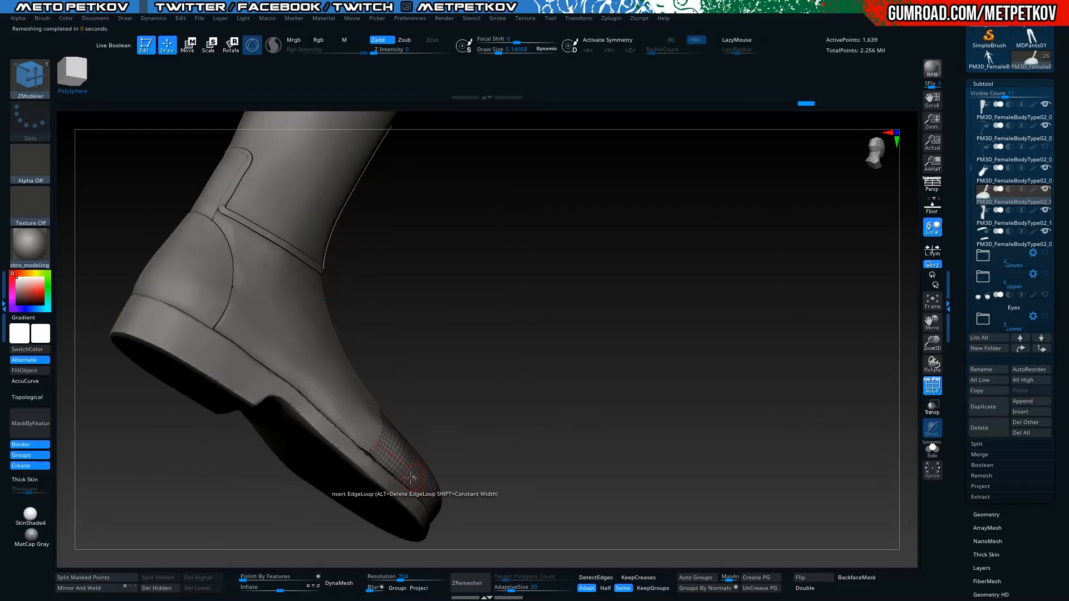
Thicken the toe-and-strip piece into a solid shell using the ZModeler polygon action QMesh with the Polygroup All target
key(space)
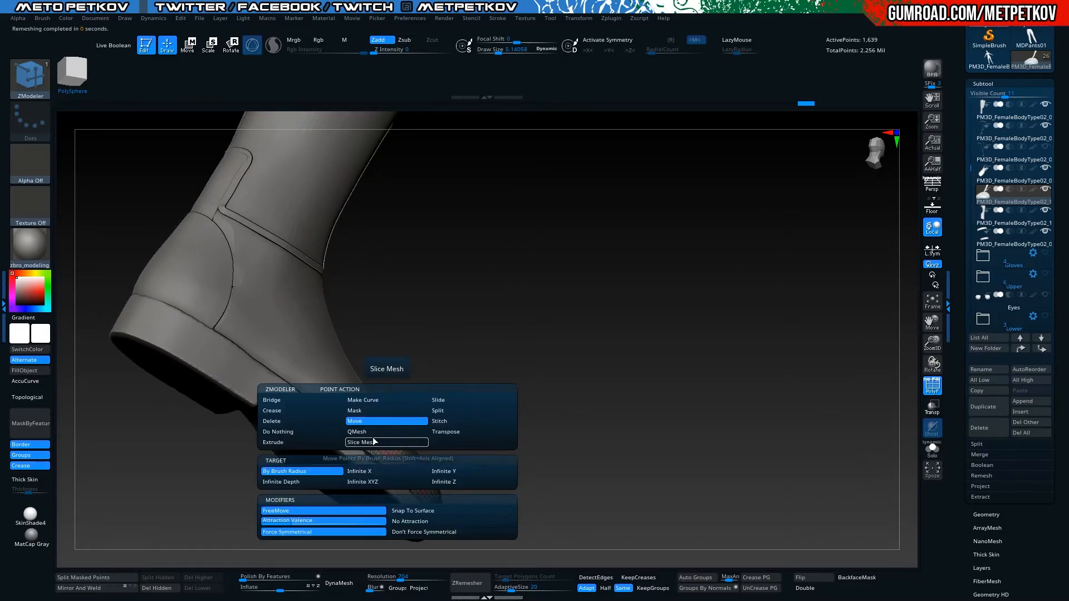
click(274, 433)
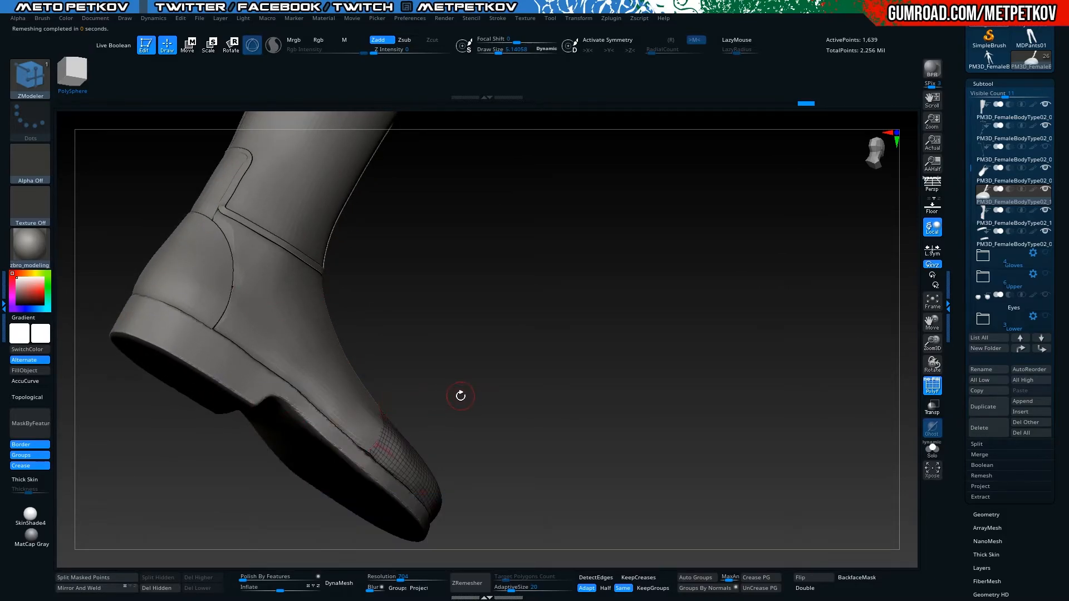
alt+drag(455, 414, 584, 470)
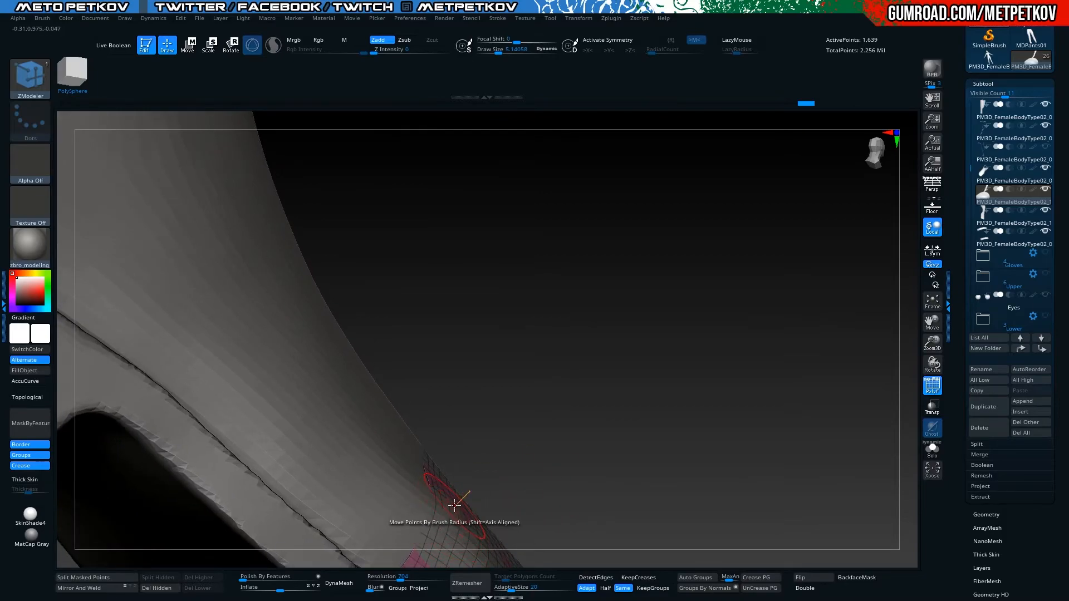
key(space)
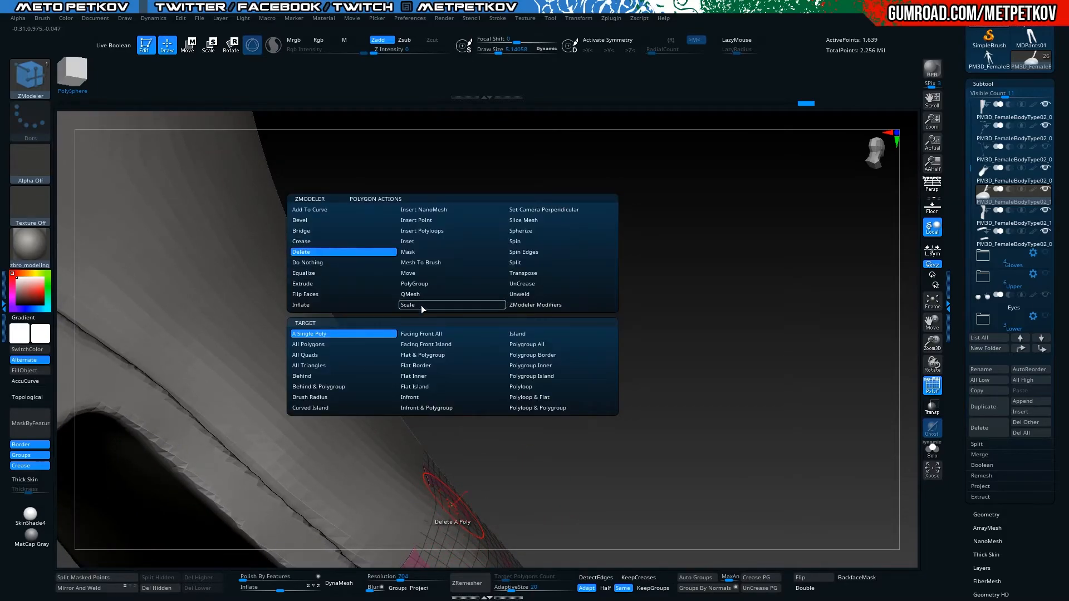
click(409, 294)
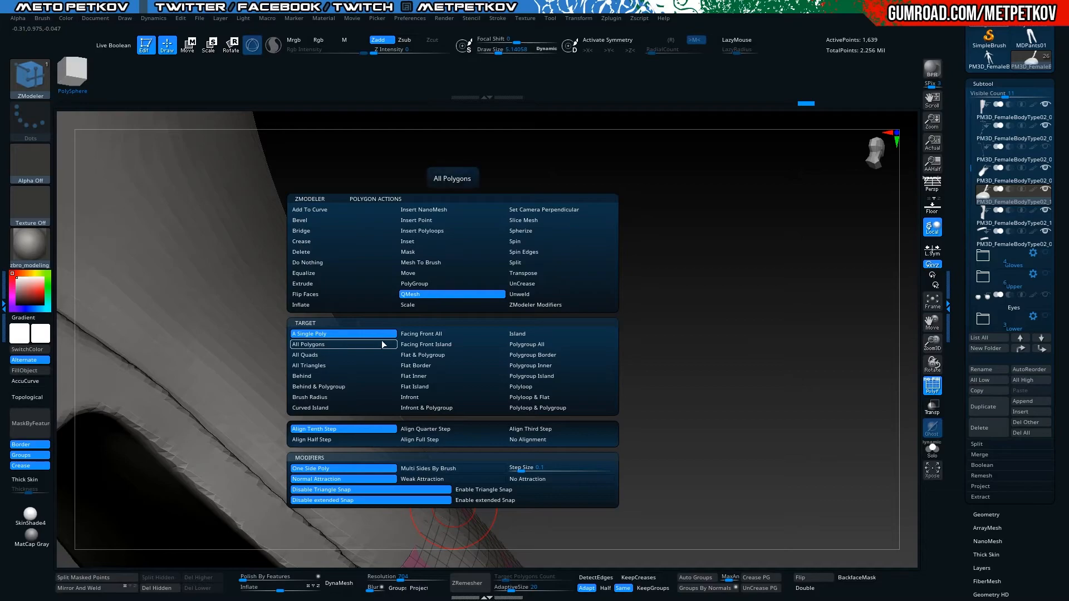
click(526, 344)
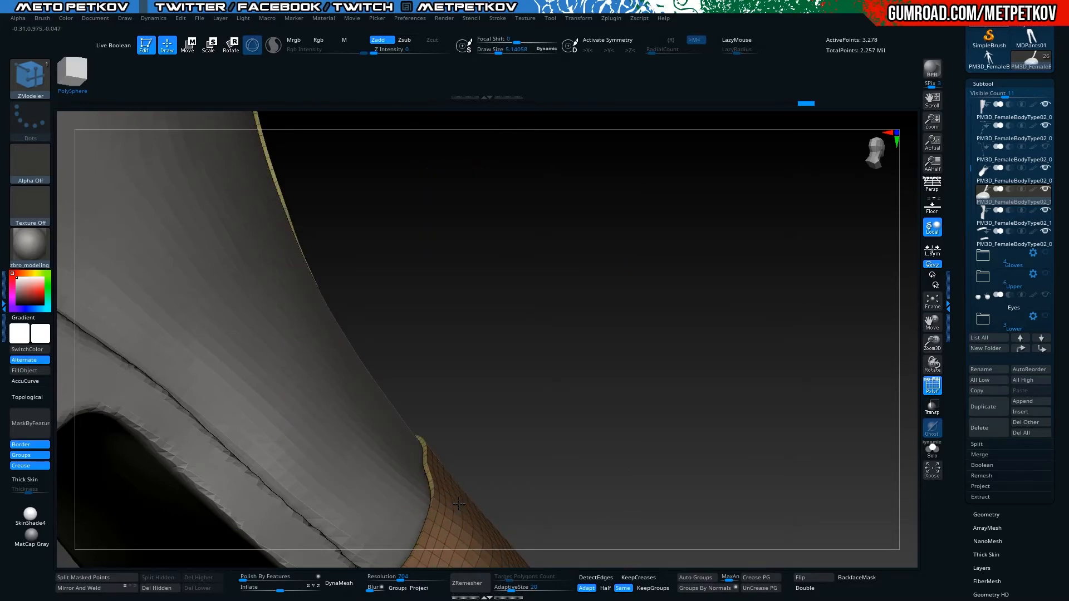
drag(756, 255, 229, 340)
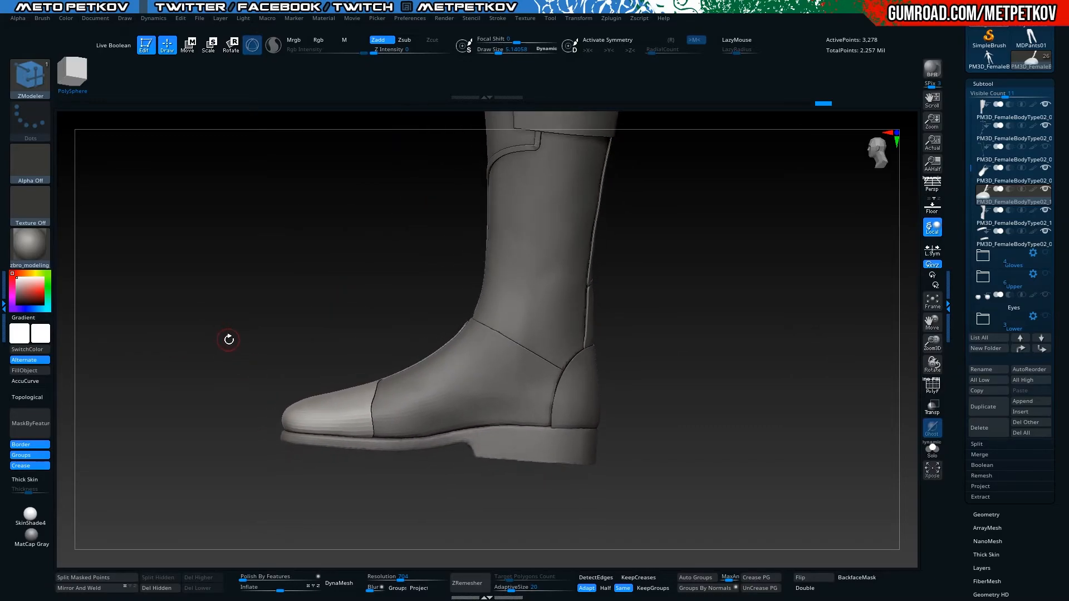
Delete the toe-and-strip subtool, then select the foot upper and isolate it with its polyframe displayed
click(986, 429)
alt+click(410, 411)
key(alt+s)
drag(301, 275, 317, 306)
key(shift+f)
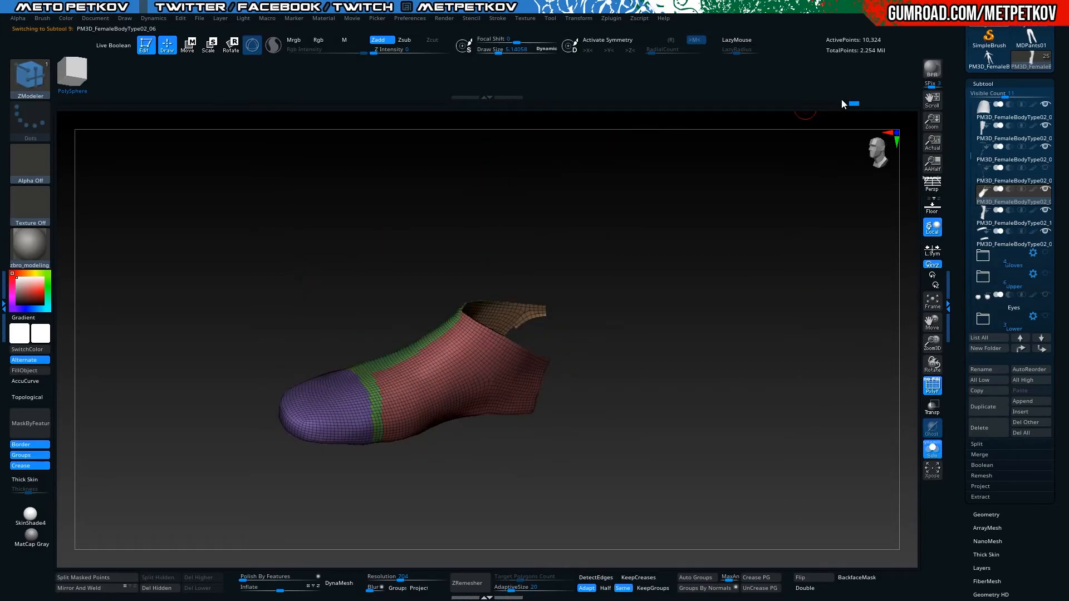
Step the foot upper's undo history back to before the strip polygroups and mask, and duplicate the subtool
key(ctrl+w)
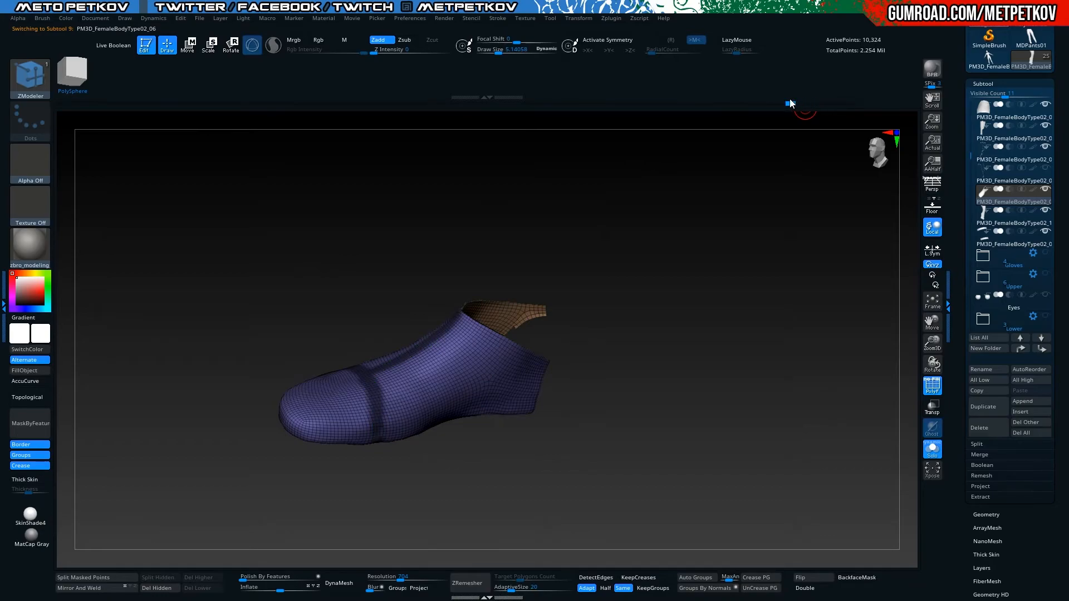
drag(674, 305, 713, 356)
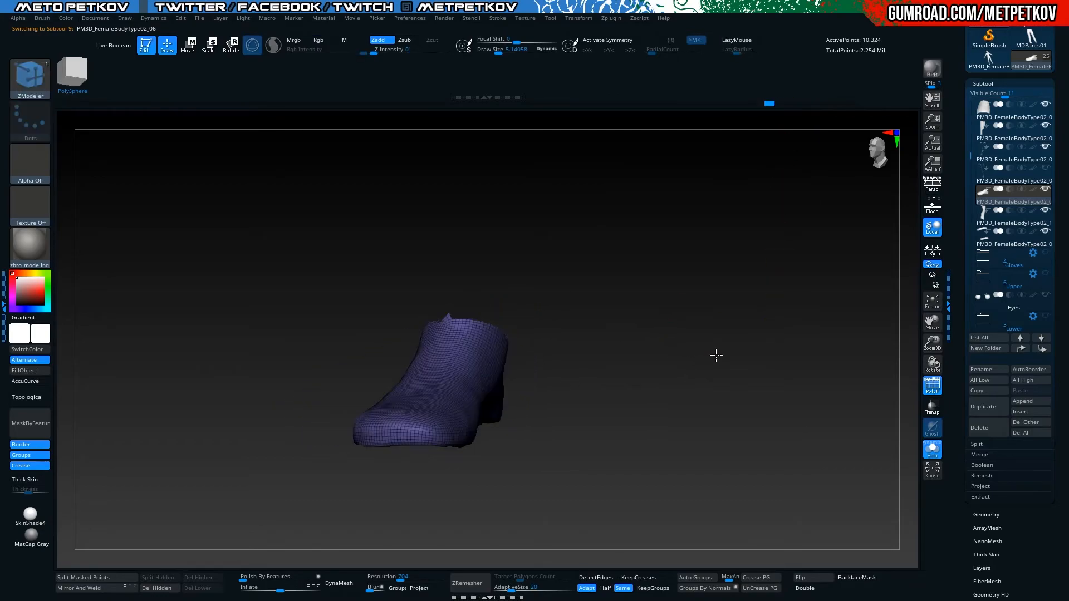
key(ctrl+shift+d)
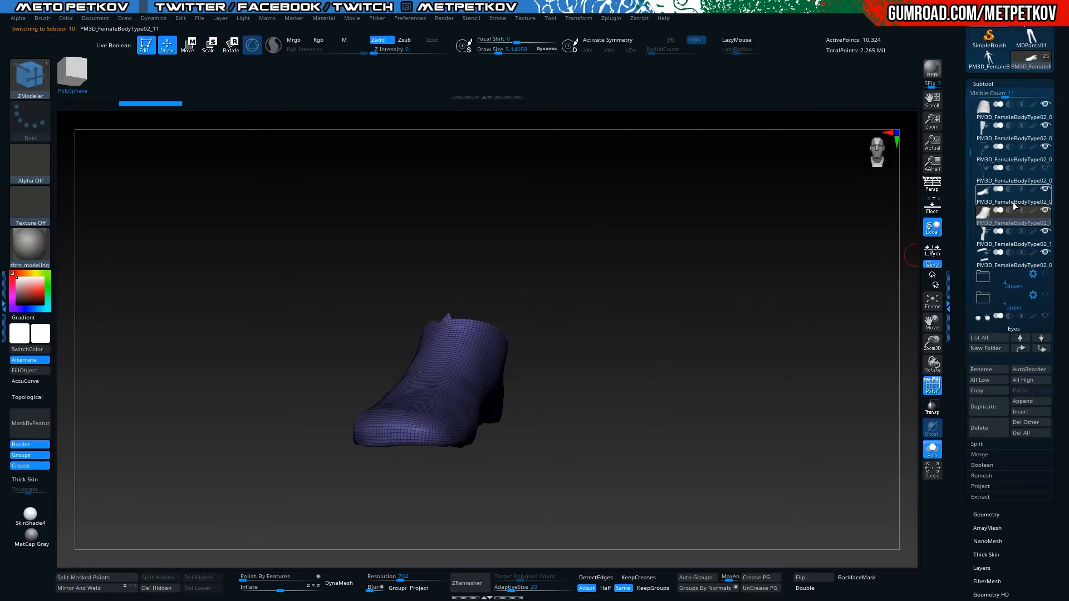
Try subdividing the duplicated foot upper three times with the rest of the boot shown around it
drag(225, 257, 294, 427)
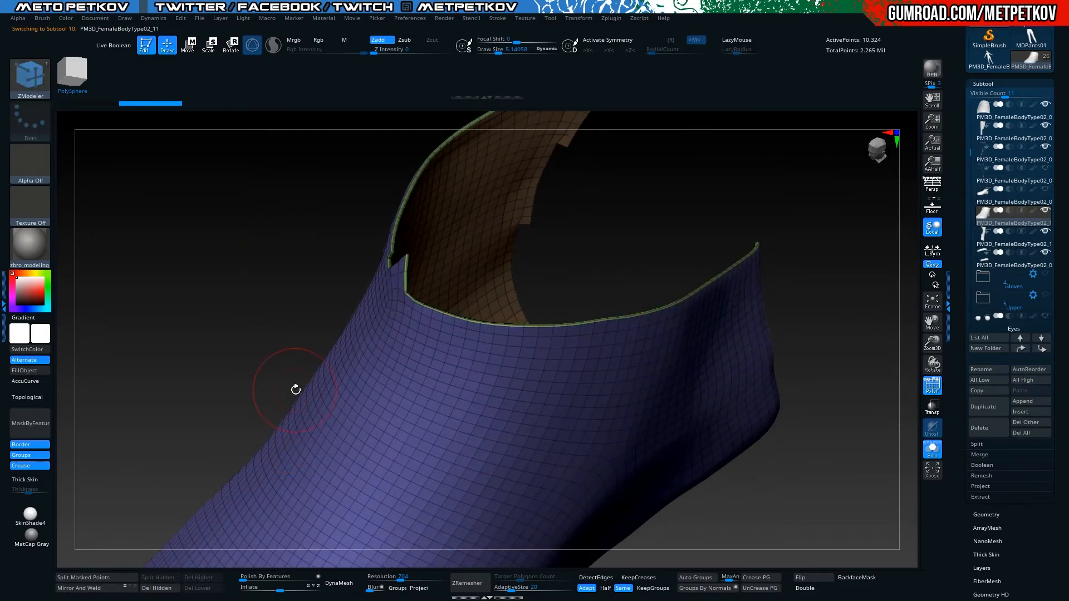
key(alt+s)
key(ctrl+d)
key(ctrl+d)
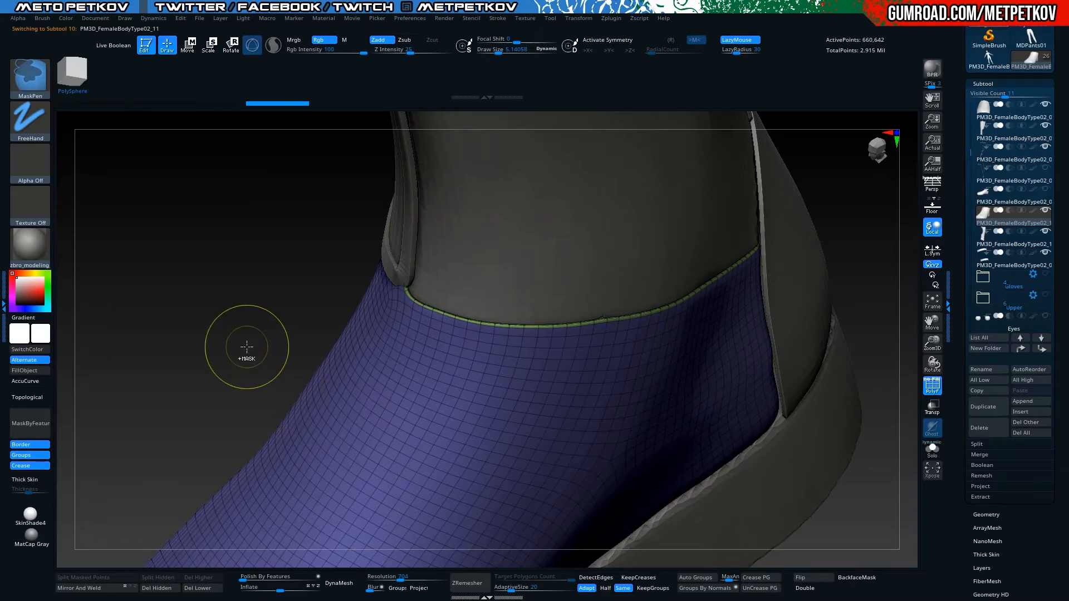
drag(212, 336, 145, 296)
mouse_move(185, 347)
alt+mouse_down()
mouse_move(240, 364)
mouse_move(210, 357)
alt+mouse_up()
key(space)
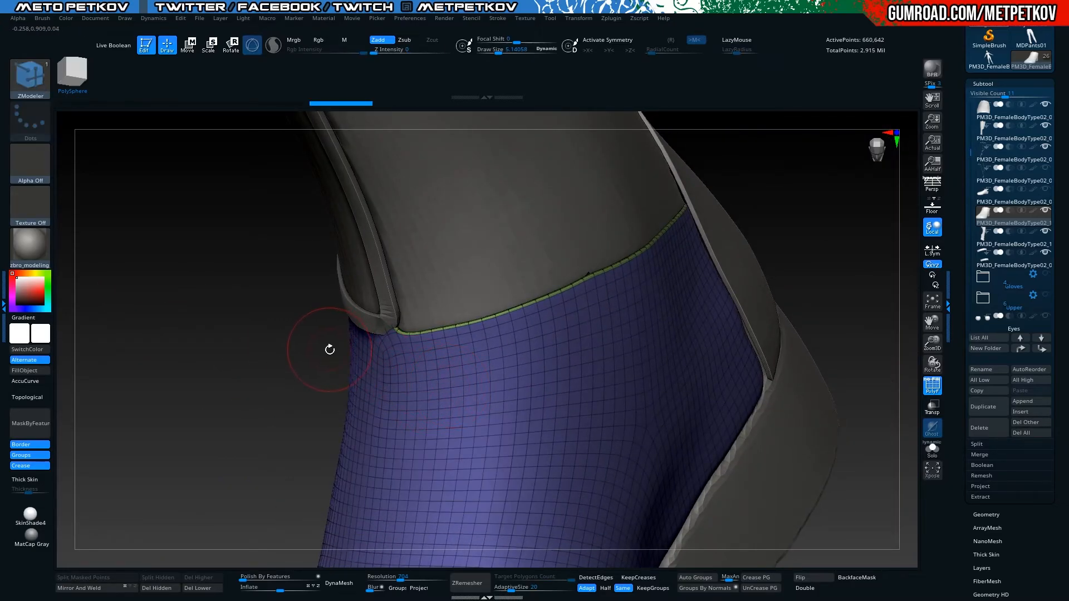
Try a short mask stroke on the front of the duplicated upper at draw size 1.4, then clear it and undo the subdivisions
key(b)
key(m)
key(v)
key(space)
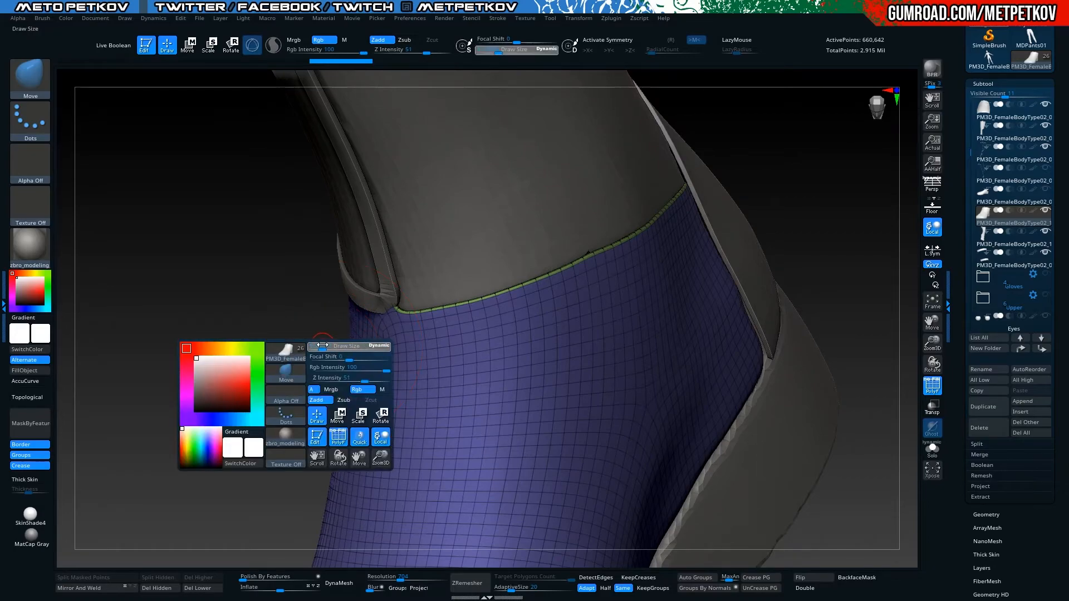
key(ctrl)
ctrl+drag(404, 358, 489, 473)
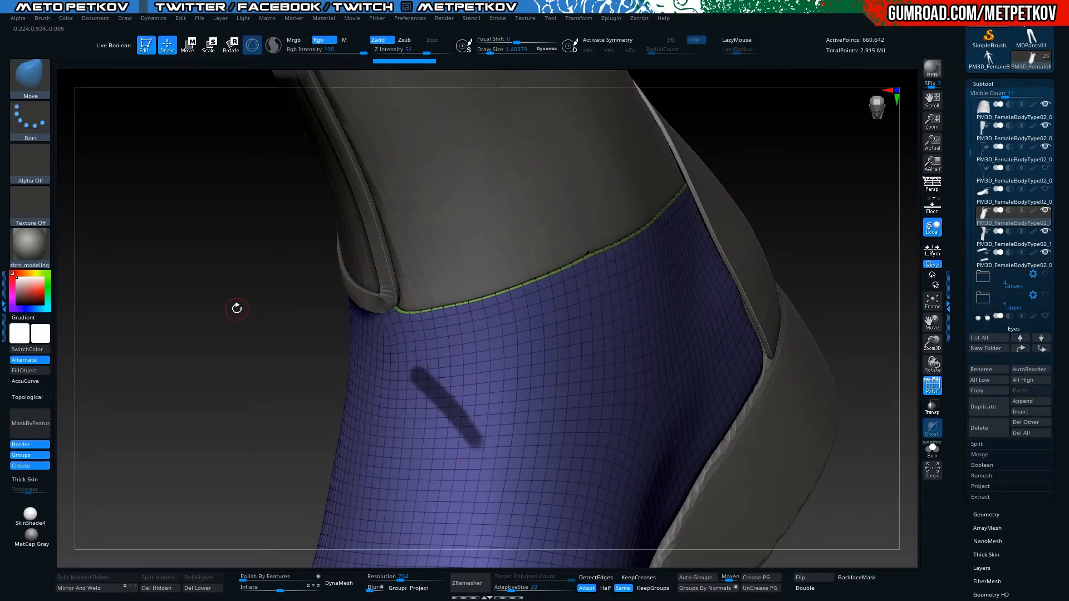
key(alt+s)
mouse_move(227, 317)
ctrl+mouse_down()
mouse_move(179, 312)
mouse_move(239, 306)
mouse_move(203, 334)
mouse_move(172, 331)
mouse_move(182, 313)
ctrl+mouse_up()
key(ctrl)
key(ctrl)
Hide the inner surface of the duplicated foot upper and delete the hidden polygons
key(ctrl+shift)
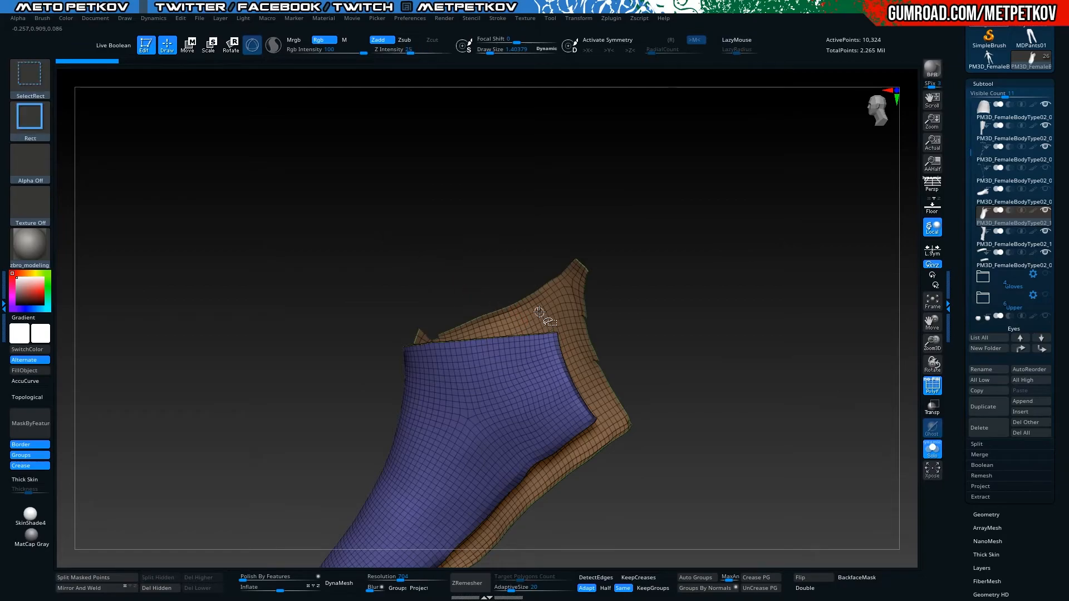
ctrl+shift+click(537, 310)
ctrl+shift+click(175, 377)
drag(174, 377, 145, 496)
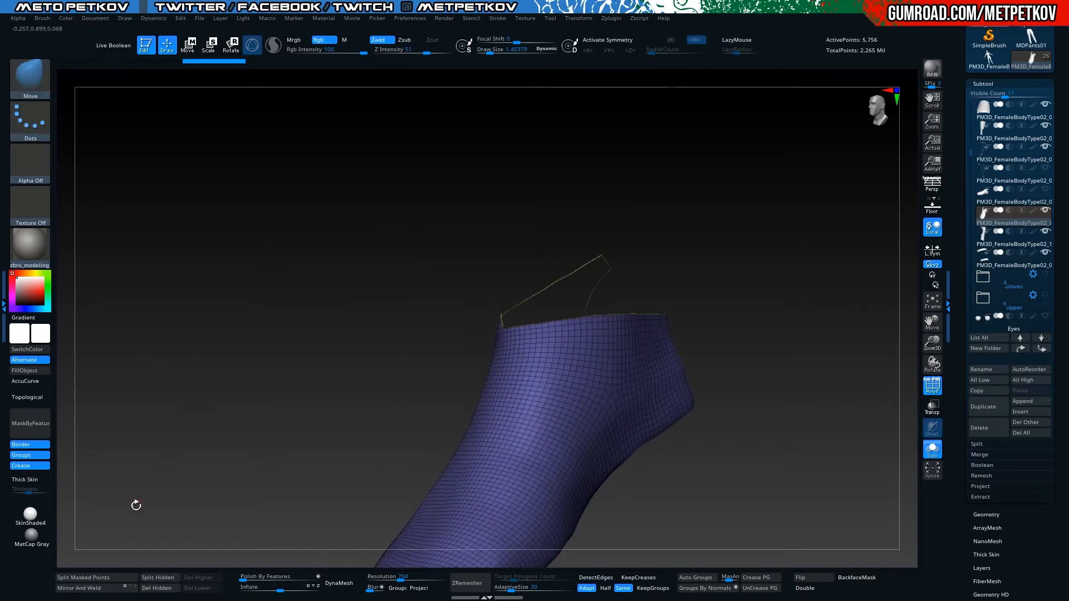
drag(252, 411, 216, 432)
alt+drag(312, 319, 399, 352)
Isolate the duplicate's outer surface, delete its thin border polygroup, and show the rest of the boot again
ctrl+shift+click(411, 317)
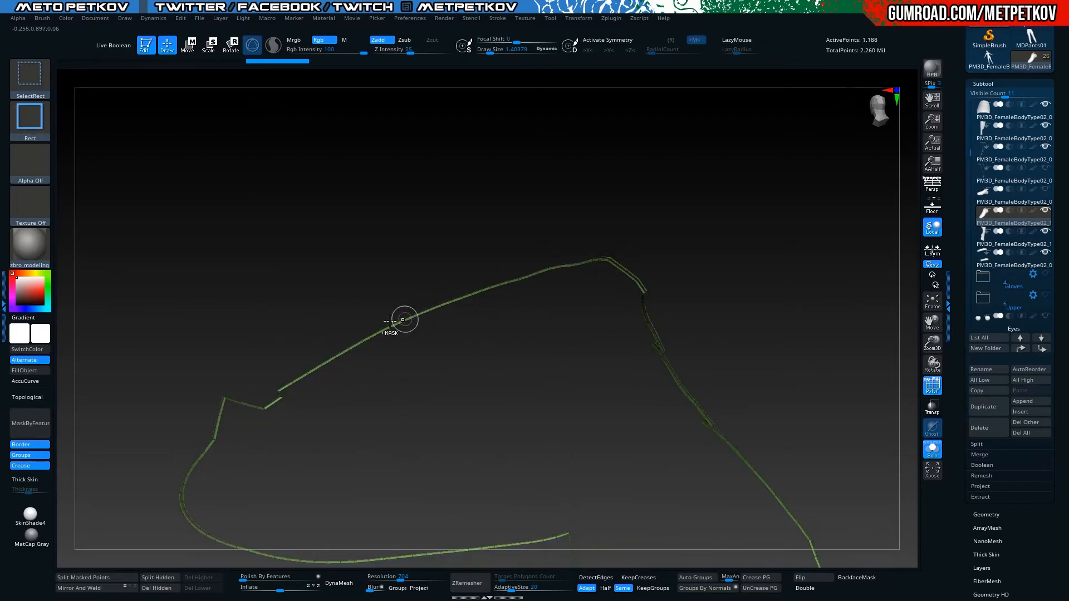
alt+drag(205, 345, 339, 198)
ctrl+shift+click(169, 350)
alt+drag(169, 350, 294, 142)
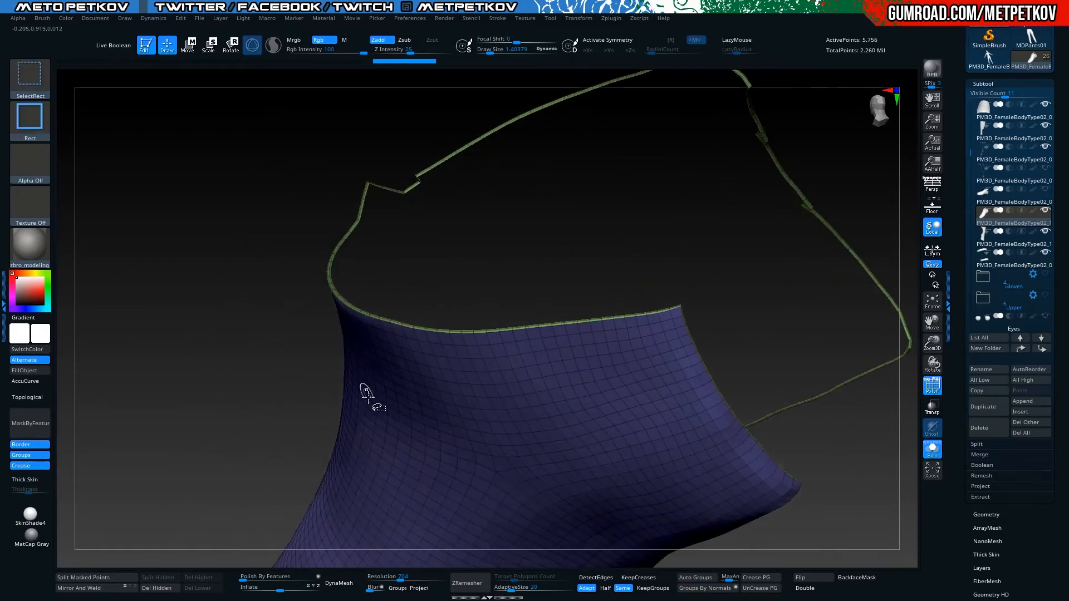
ctrl+shift+click(396, 388)
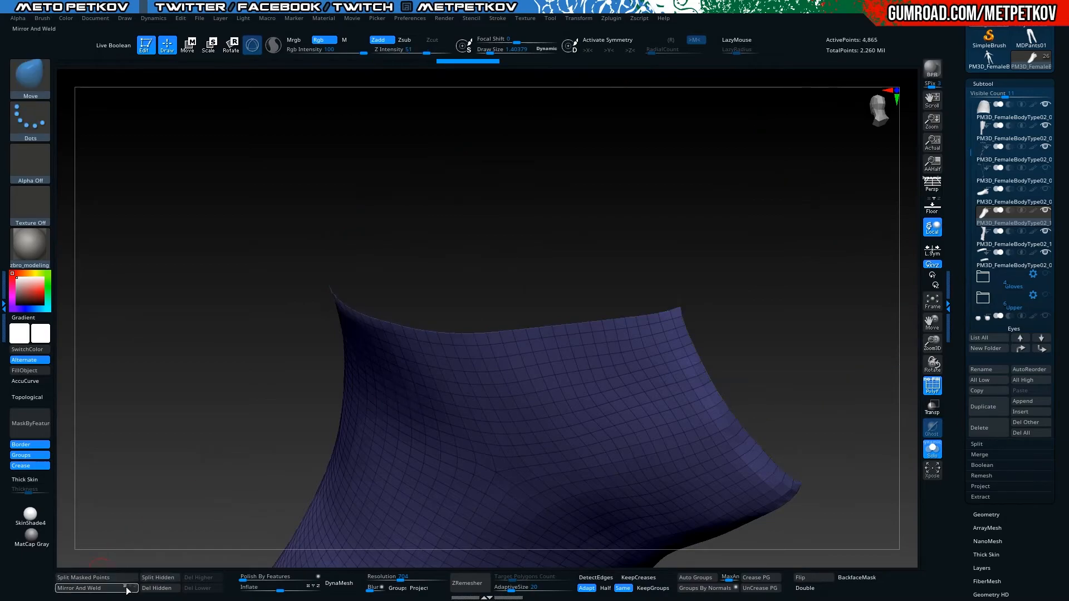
drag(159, 404, 162, 355)
click(932, 448)
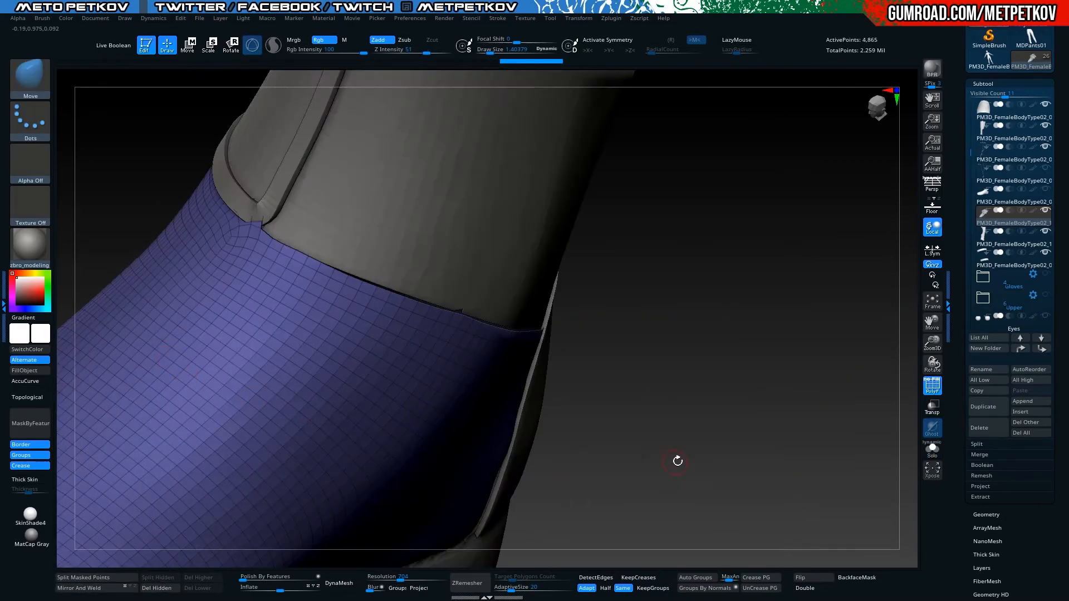
Subdivide the single-layer foot upper four times and isolate it for masking
alt+drag(668, 462, 592, 396)
drag(298, 300, 210, 338)
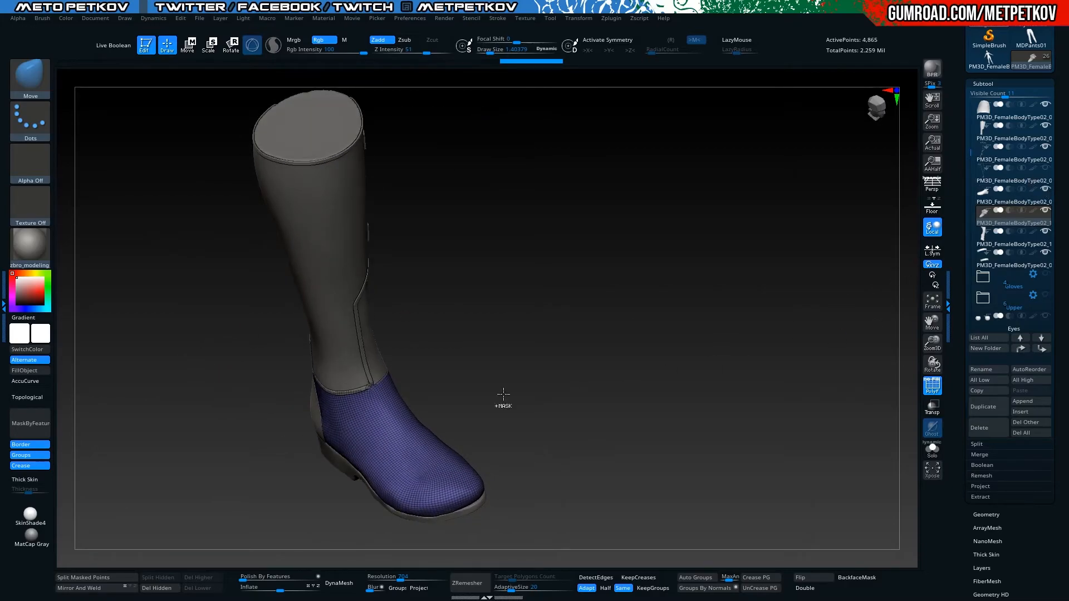
ctrl+shift+click(542, 390)
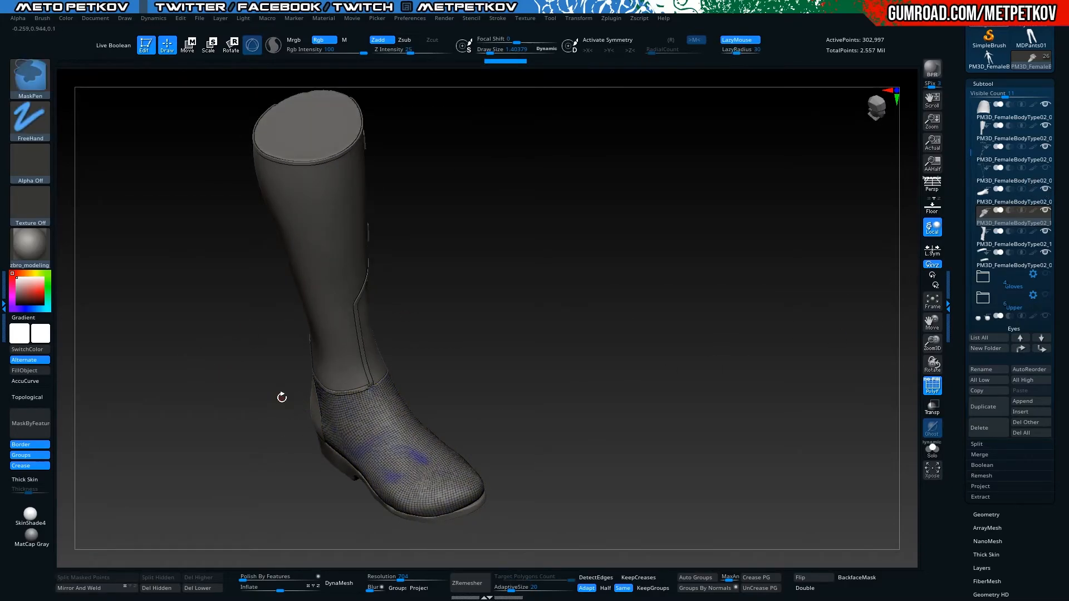
key(ctrl+d)
drag(266, 396, 135, 320)
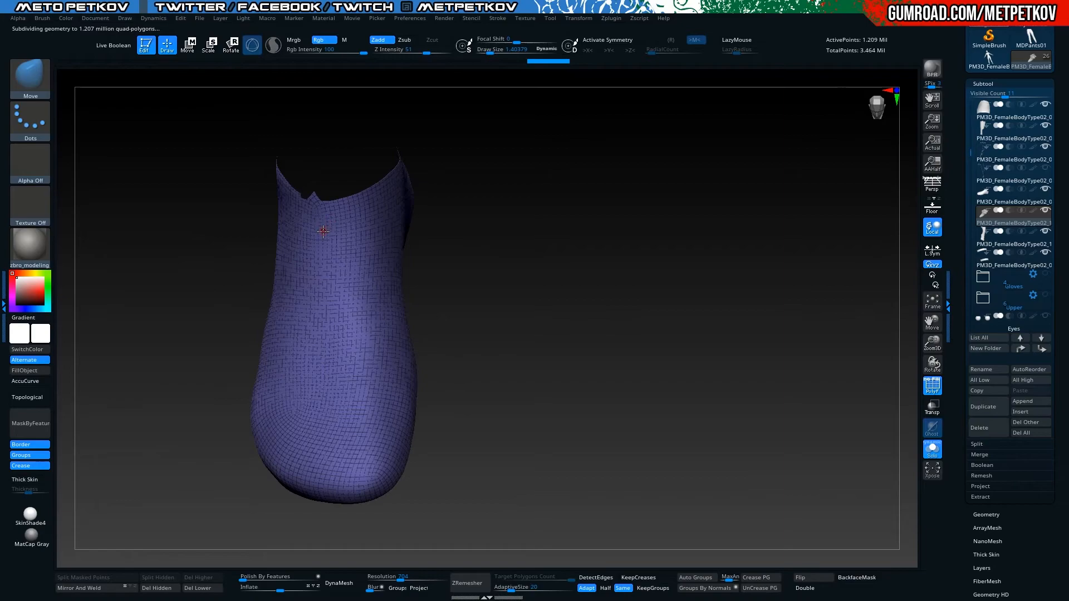
Try masking a wide strip down the front of the upper from the ankle opening, removing each attempt
key(space)
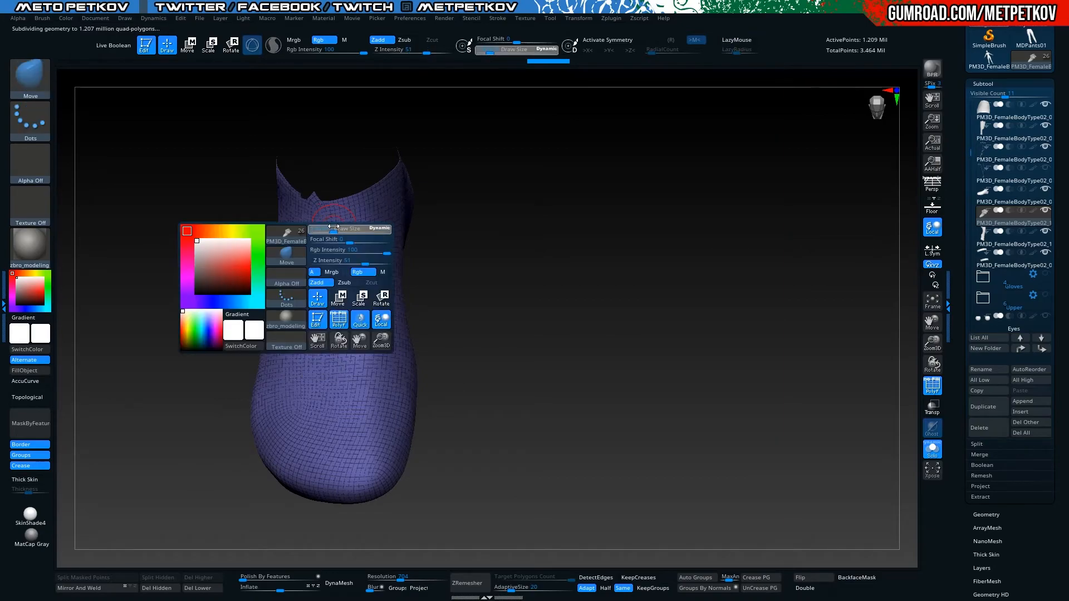
ctrl+drag(332, 211, 336, 395)
key(shift+f)
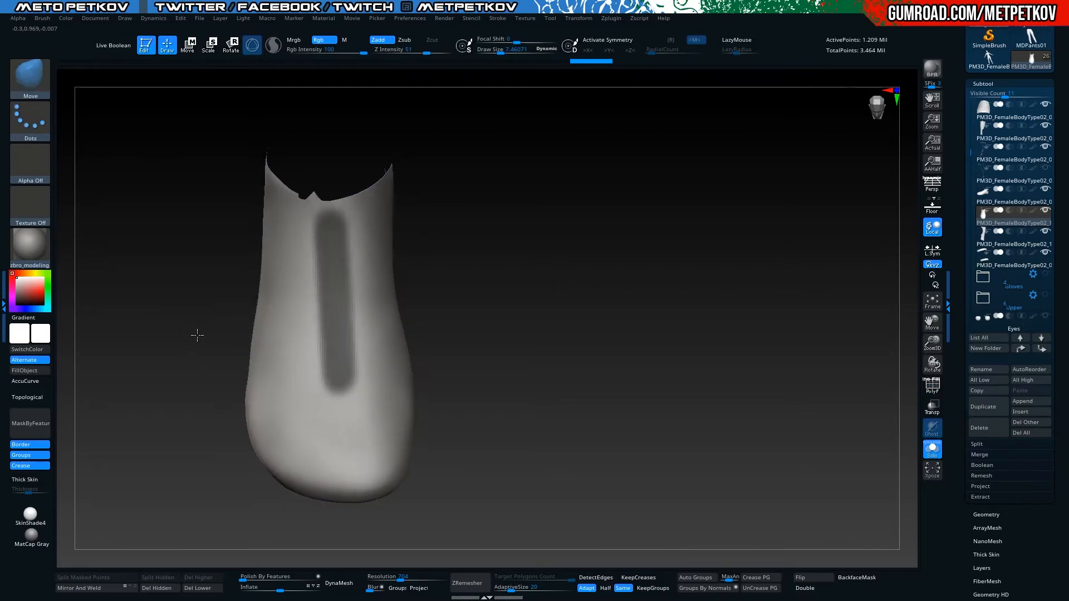
mouse_move(184, 341)
ctrl+mouse_down()
mouse_move(126, 282)
mouse_move(139, 322)
mouse_move(127, 346)
mouse_move(171, 330)
ctrl+mouse_up()
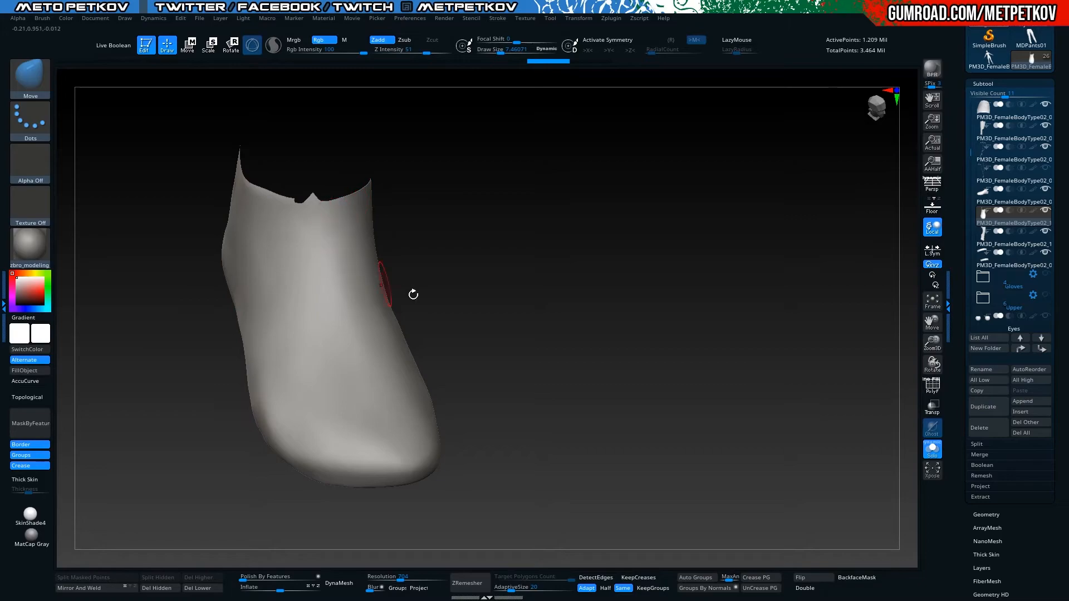
drag(403, 291, 404, 300)
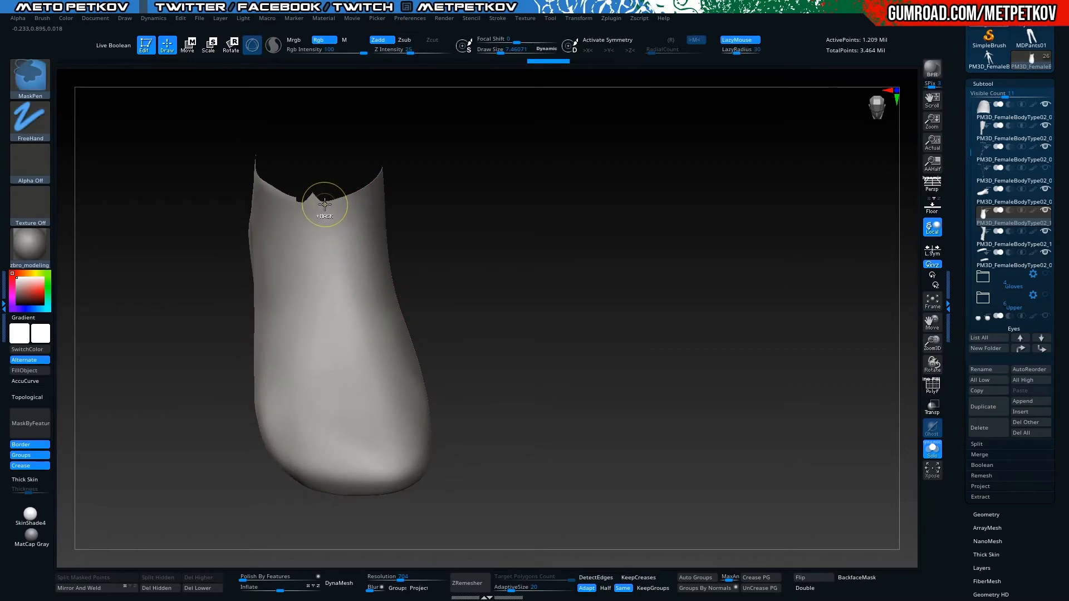
ctrl+drag(327, 213, 342, 328)
key(ctrl+z)
Reduce the draw size to about 4.67 and mask a narrow strip down the front of the upper from ankle opening to toe
key(space)
drag(332, 249, 329, 246)
ctrl+drag(326, 204, 380, 508)
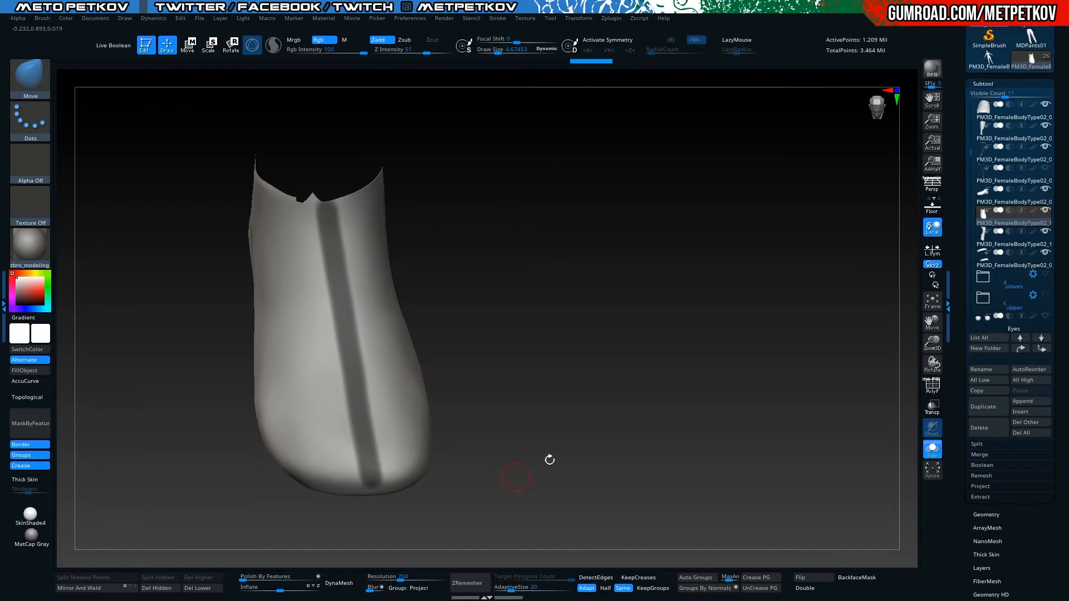
Show the whole boot, select the original foot upper, and inspect how it overlaps the masked duplicate using transparency
key(alt+shift+s)
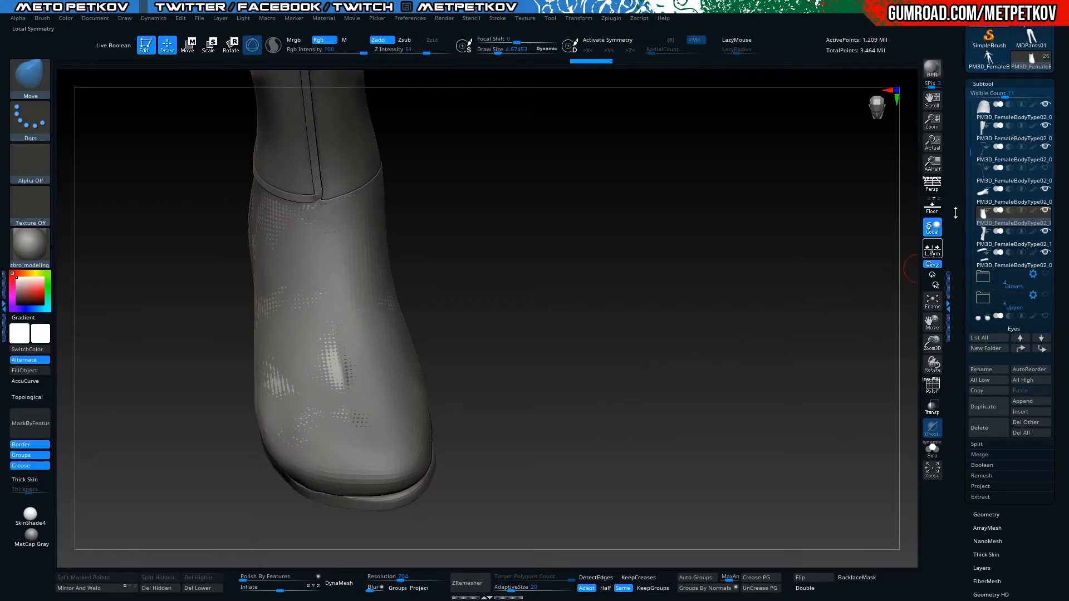
click(1013, 200)
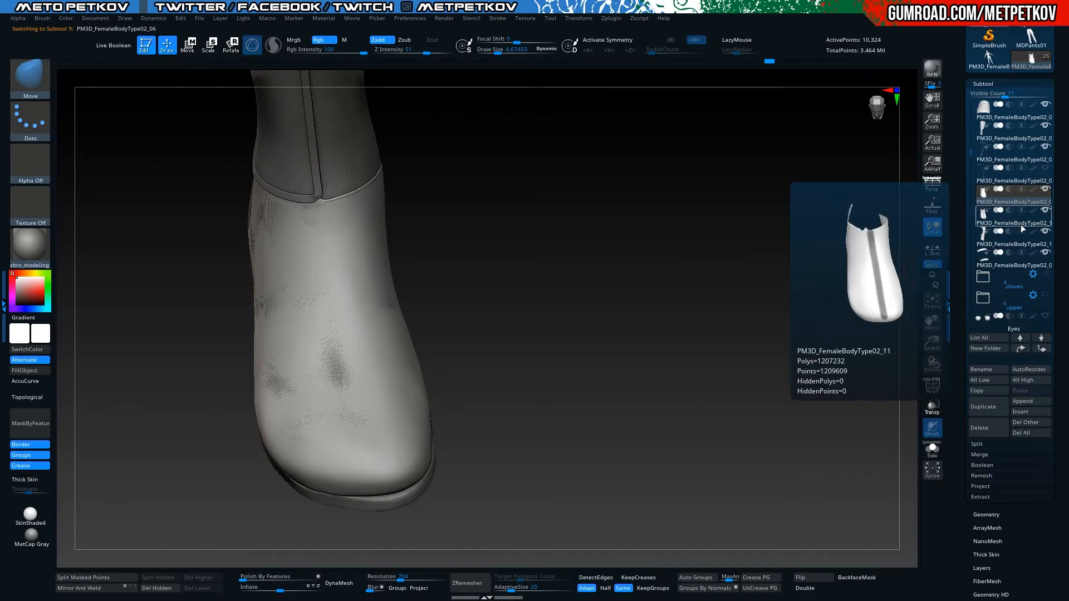
click(932, 406)
drag(876, 412, 713, 408)
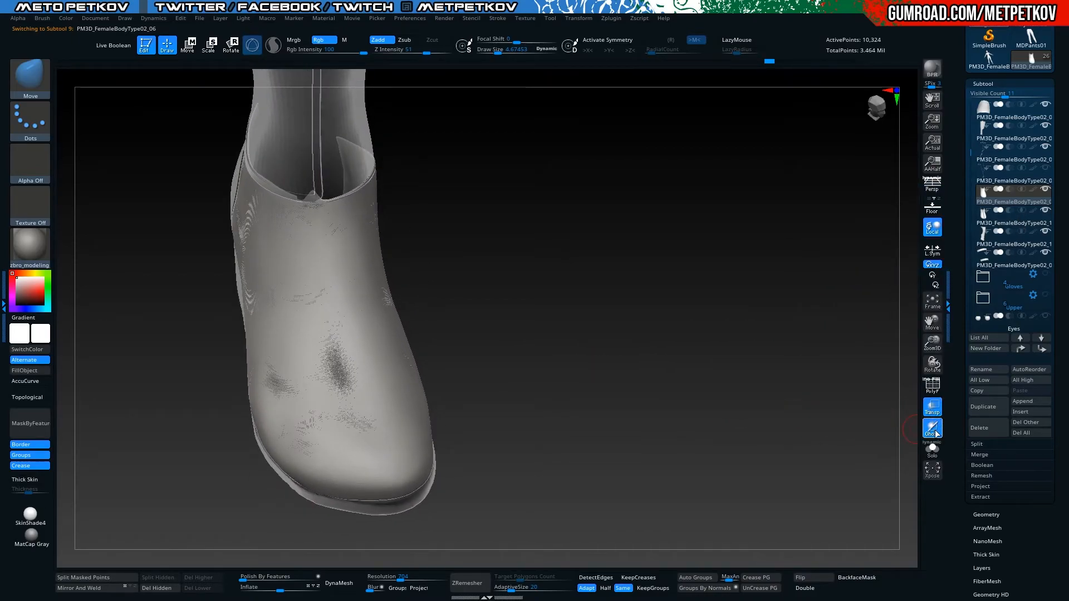
click(934, 429)
click(932, 406)
drag(577, 315, 898, 280)
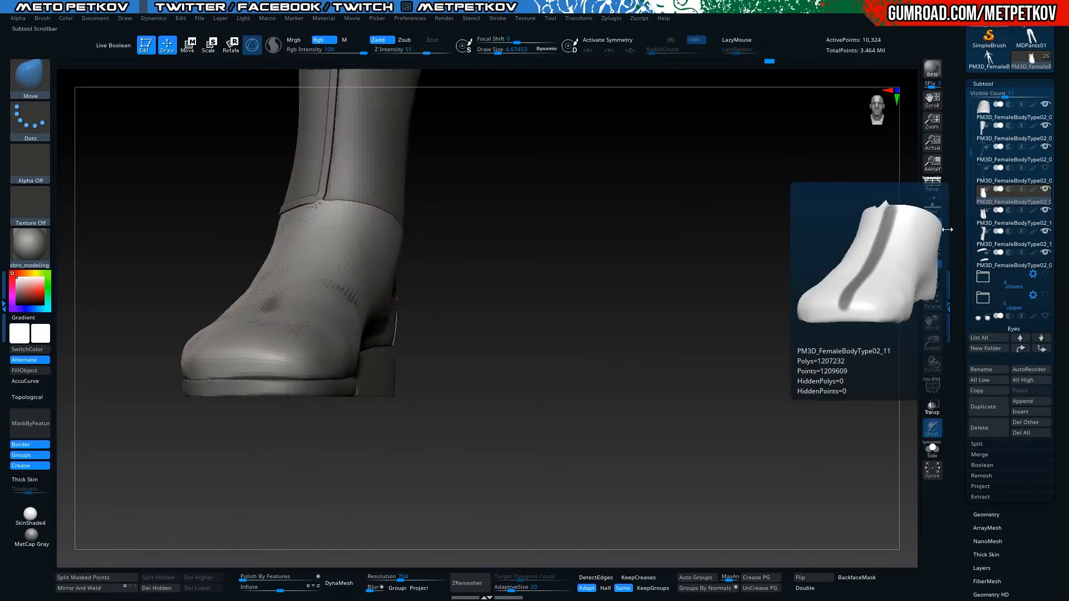
Subdivide the original foot upper repeatedly, up to 2.642 million polygons
key(ctrl)
key(ctrl+d)
key(ctrl+d)
key(ctrl+d)
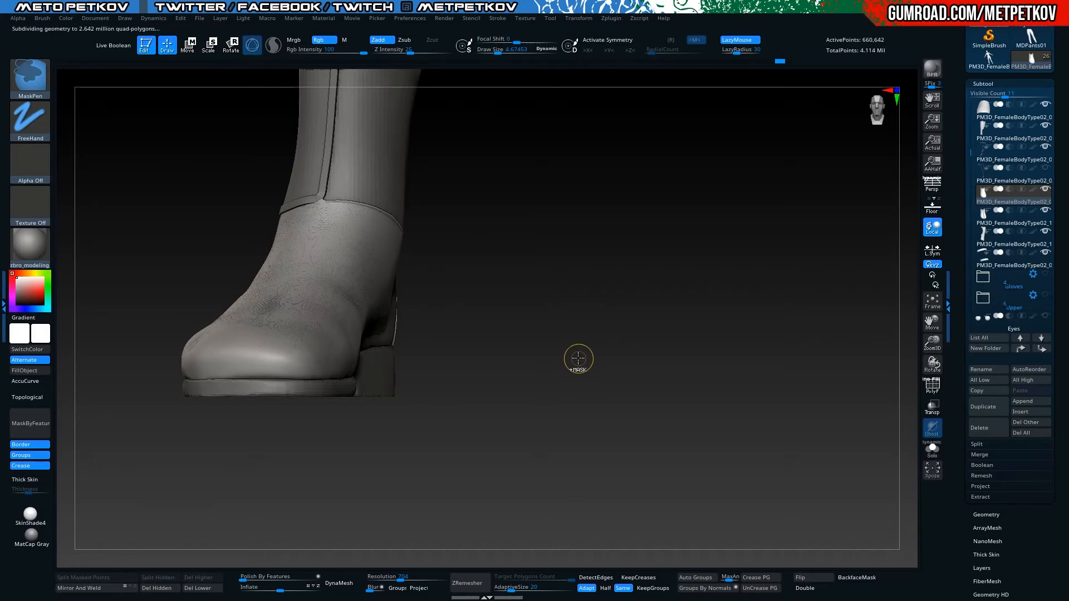
Undo the repeated subdivisions of the original foot upper, then isolate it with its wireframe displayed
mouse_move(565, 329)
mouse_down()
mouse_move(580, 360)
mouse_move(563, 375)
mouse_move(549, 366)
mouse_up()
key(ctrl+z)
key(ctrl+z)
key(ctrl+z)
key(ctrl+z)
key(ctrl+z)
key(alt+s)
mouse_move(204, 211)
mouse_down()
mouse_move(189, 204)
mouse_move(179, 224)
mouse_move(284, 221)
mouse_up()
key(shift+f)
key(ctrl)
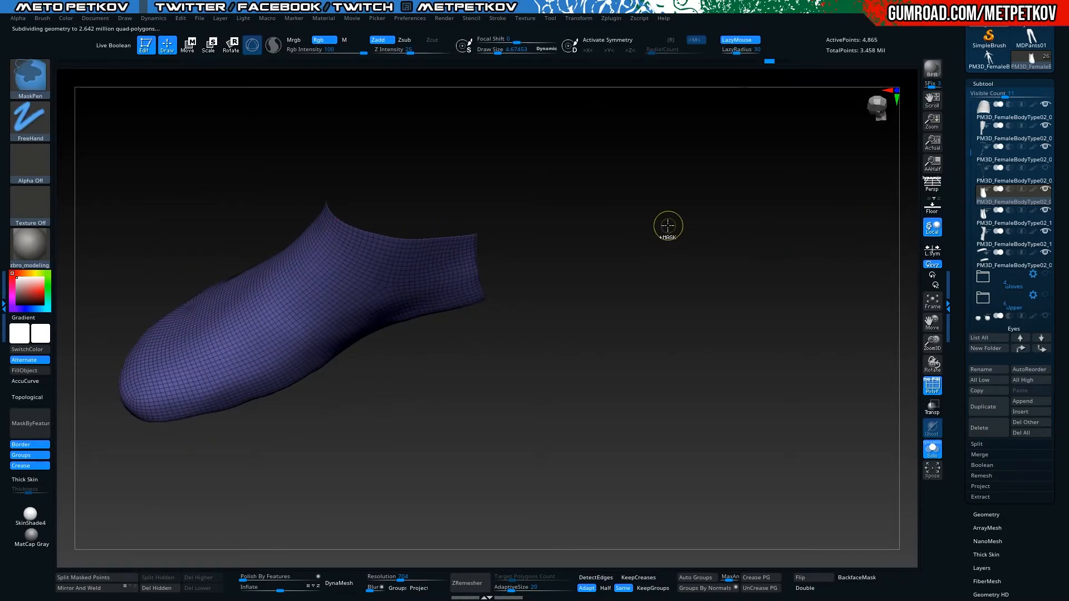
Compare the original foot upper with the duplicate and restore the original's thickened version from its undo history
mouse_move(618, 111)
mouse_down()
mouse_move(618, 167)
mouse_move(672, 173)
mouse_move(717, 122)
mouse_up()
click(998, 226)
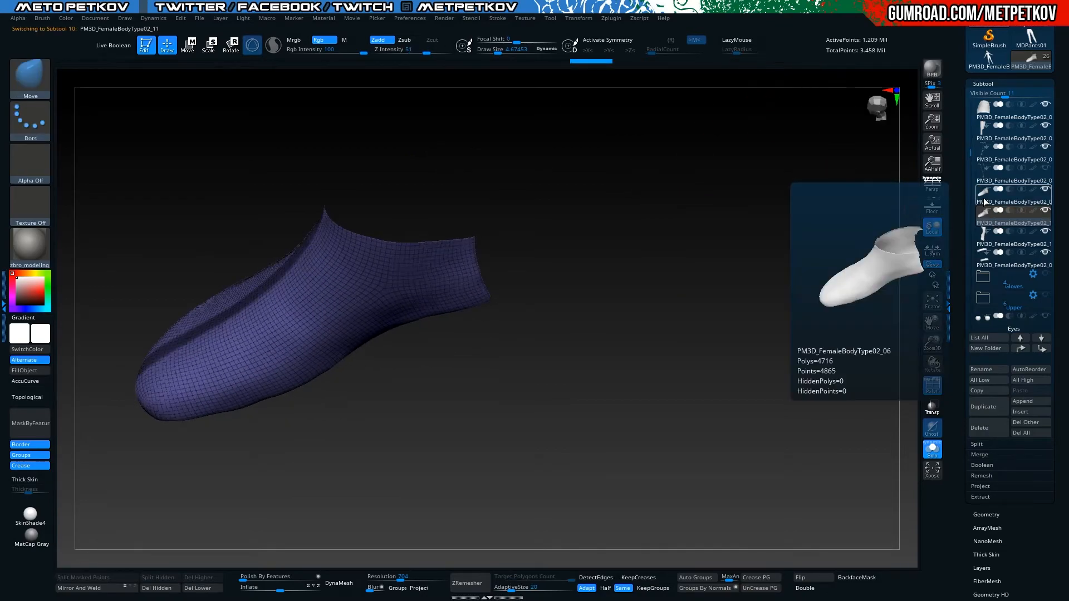
click(983, 202)
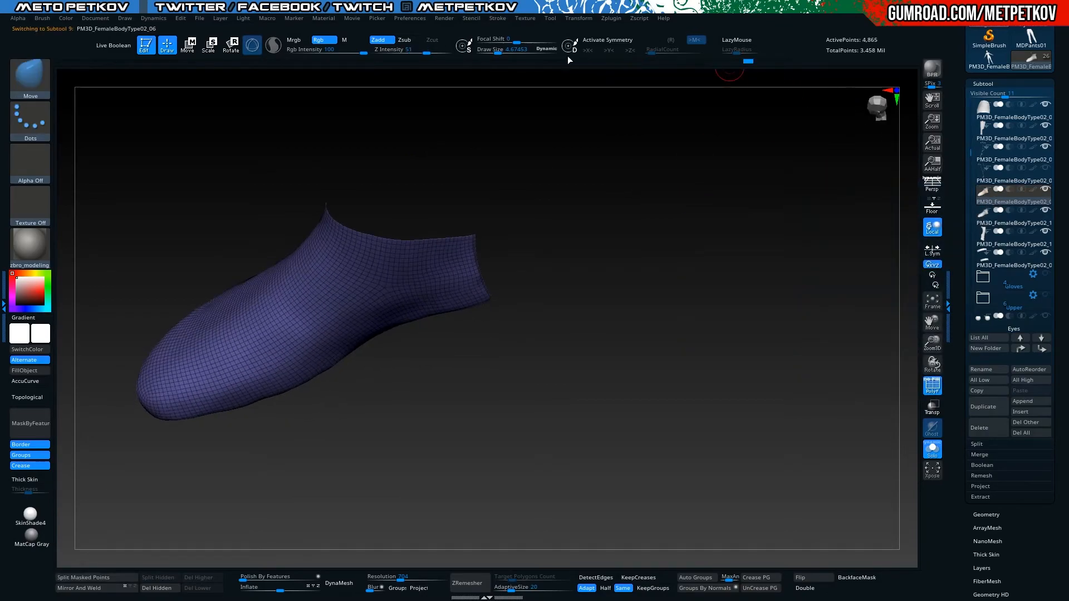
mouse_move(561, 62)
mouse_down()
mouse_move(426, 78)
mouse_move(509, 65)
mouse_move(804, 68)
mouse_move(763, 67)
mouse_move(772, 64)
mouse_up()
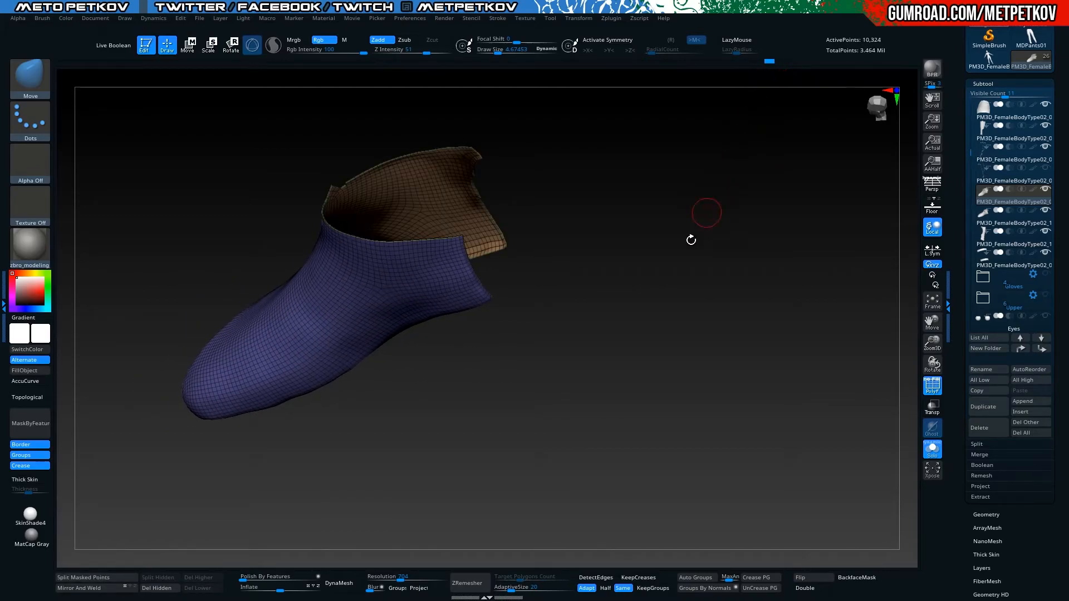
drag(662, 355, 818, 353)
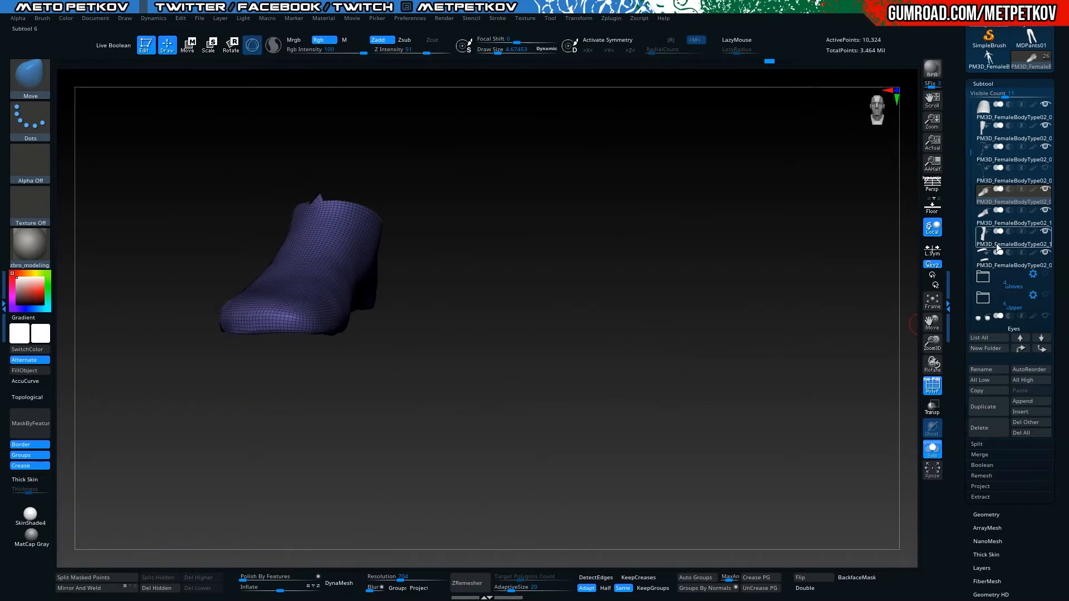
Select the masked duplicate of the foot upper and clear its front strip mask
click(1010, 218)
drag(527, 369, 517, 433)
drag(170, 329, 229, 351)
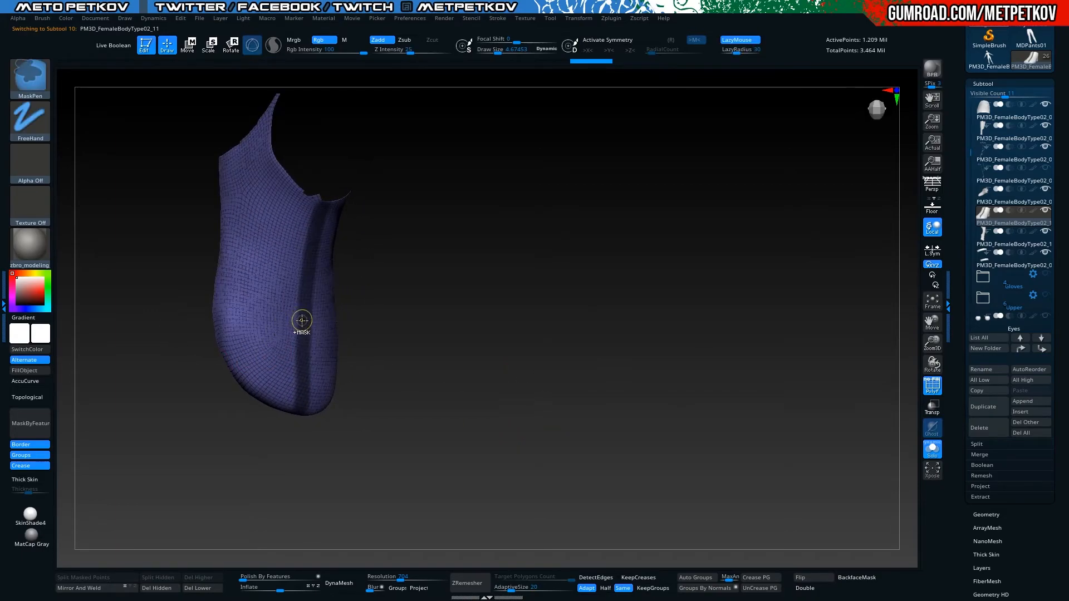
drag(149, 309, 195, 300)
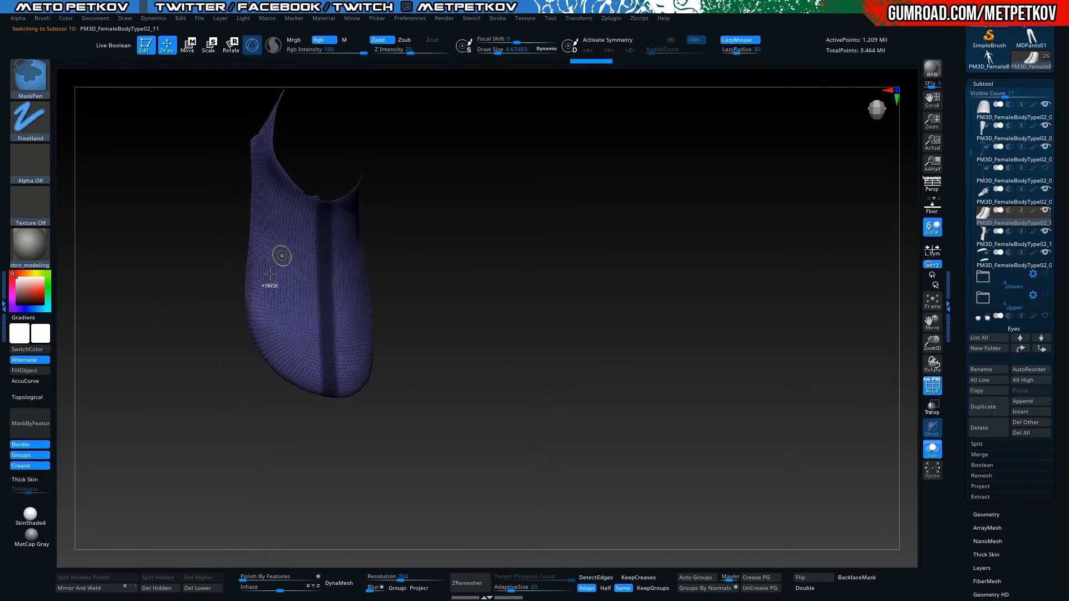
drag(150, 260, 180, 256)
key(ctrl)
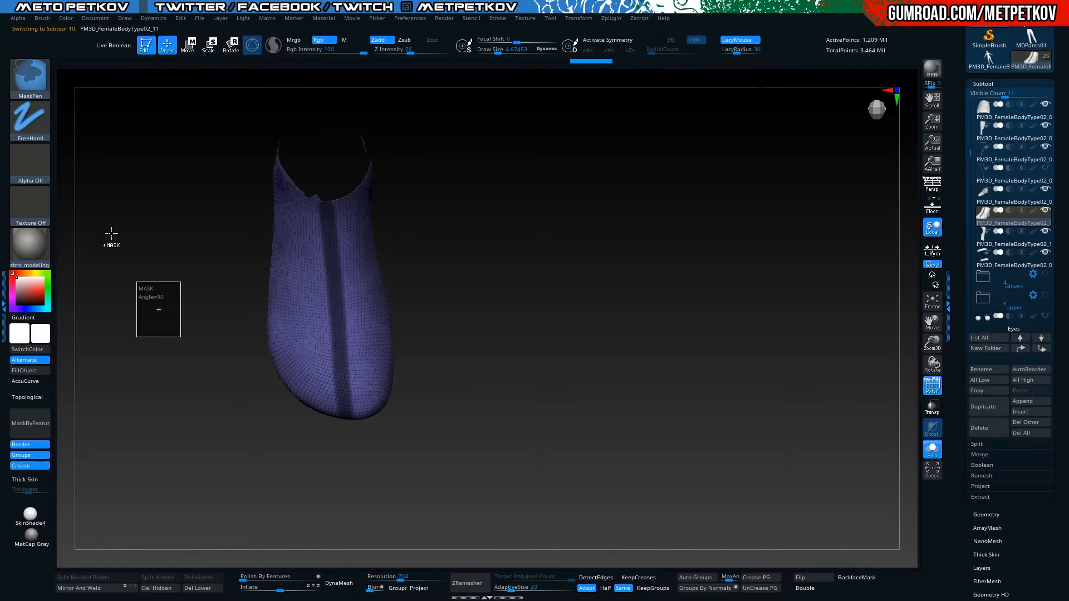
ctrl+drag(114, 248, 177, 333)
drag(177, 333, 172, 257)
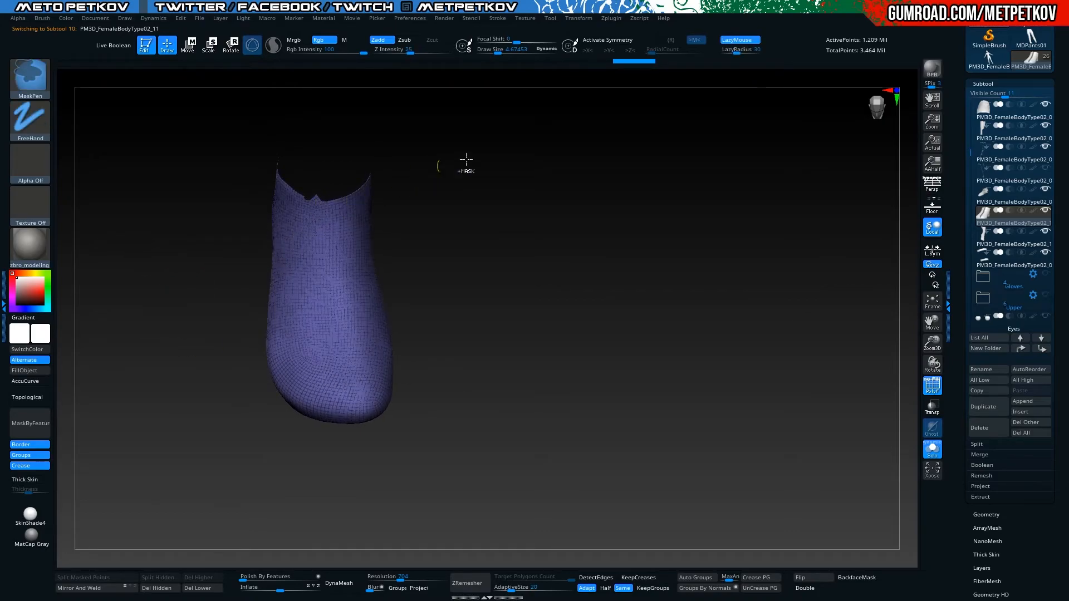
Set the LazyMouse radius to 100 and mask a straight narrow strip down the front from ankle opening to toe
drag(737, 52, 758, 54)
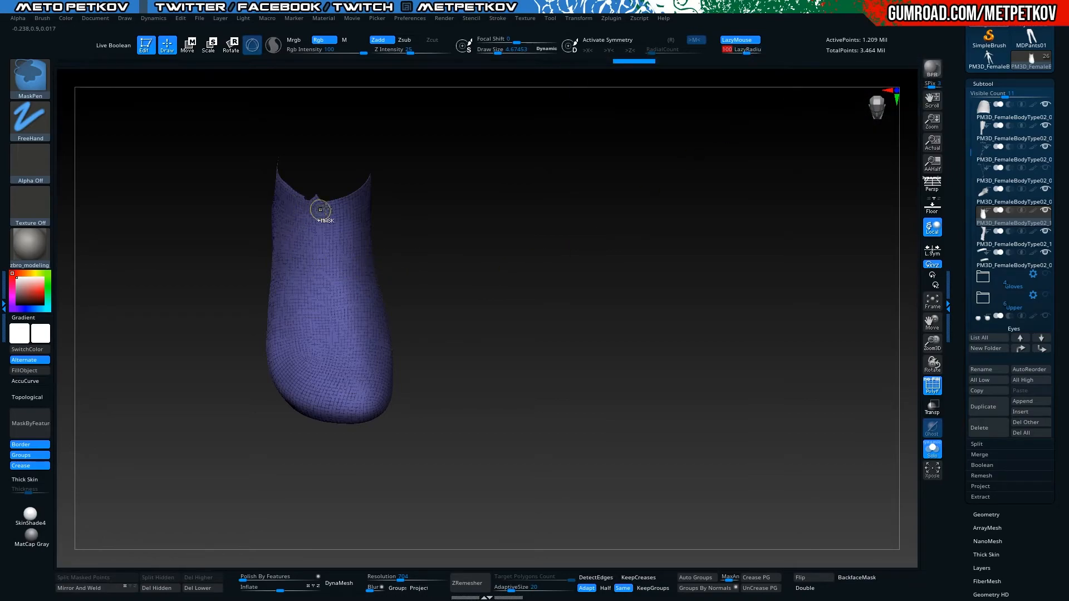
ctrl+drag(329, 314, 336, 428)
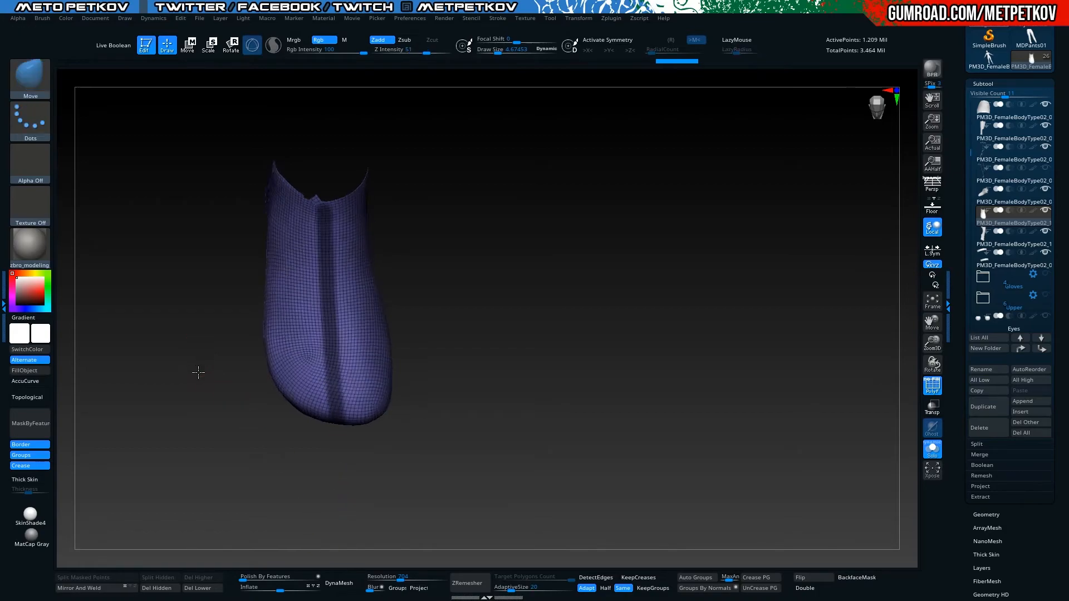
drag(197, 366, 179, 301)
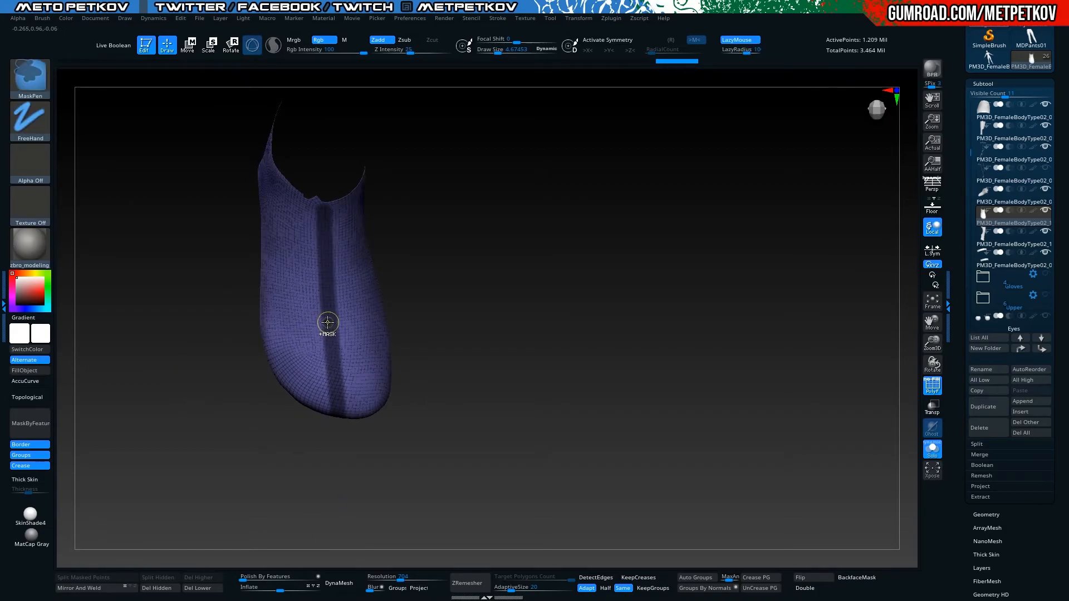
Mask a narrow band across the foot behind the toe, crossing the front strip and continuing around both sides
ctrl+drag(281, 324, 232, 339)
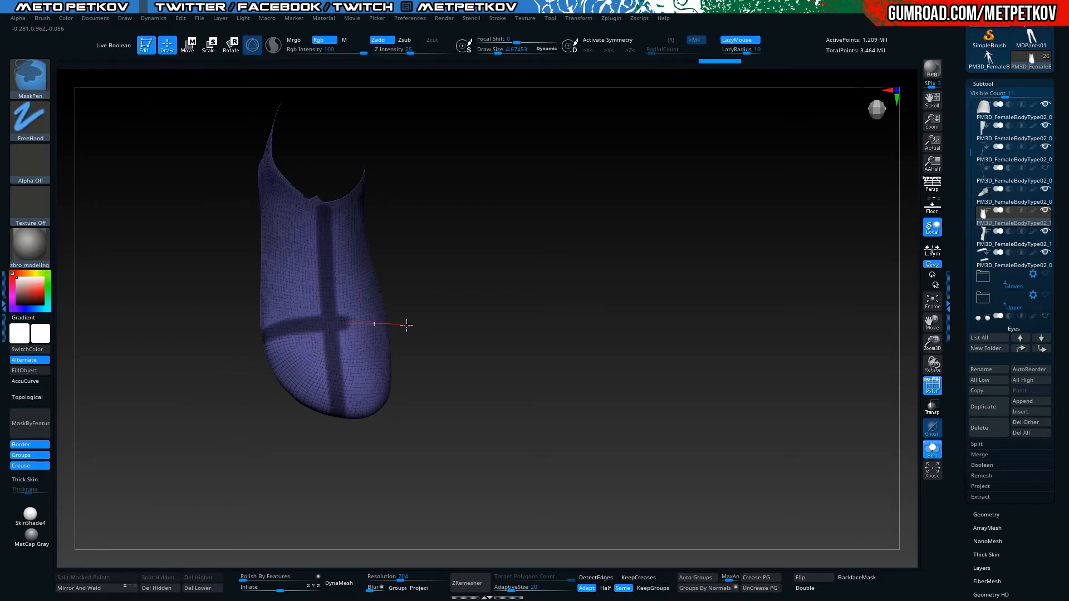
mouse_move(472, 446)
mouse_down()
mouse_move(279, 300)
mouse_move(219, 288)
mouse_move(249, 327)
mouse_up()
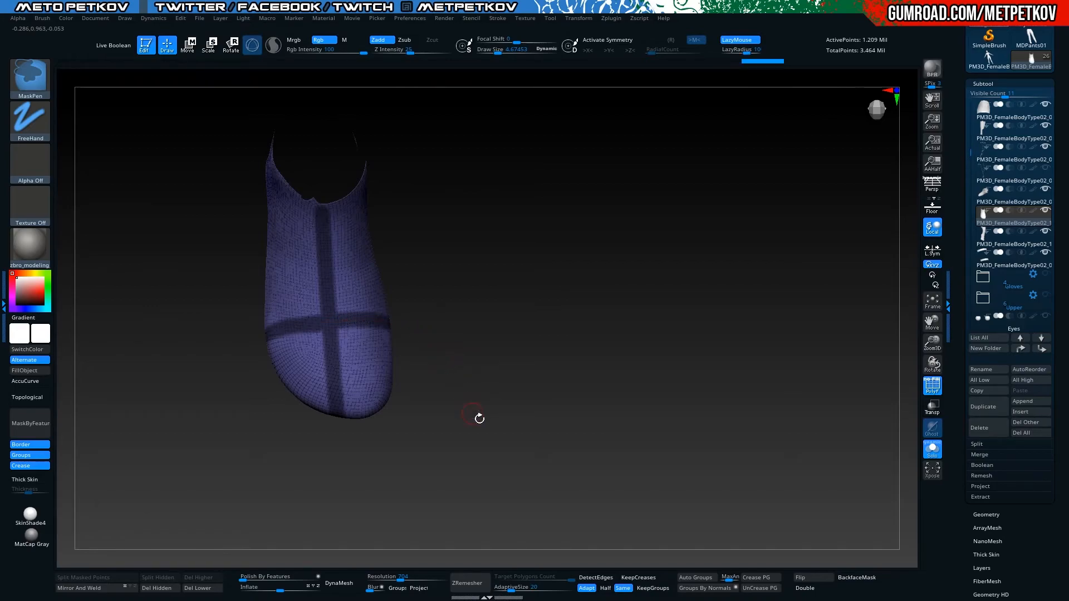
drag(470, 410, 370, 349)
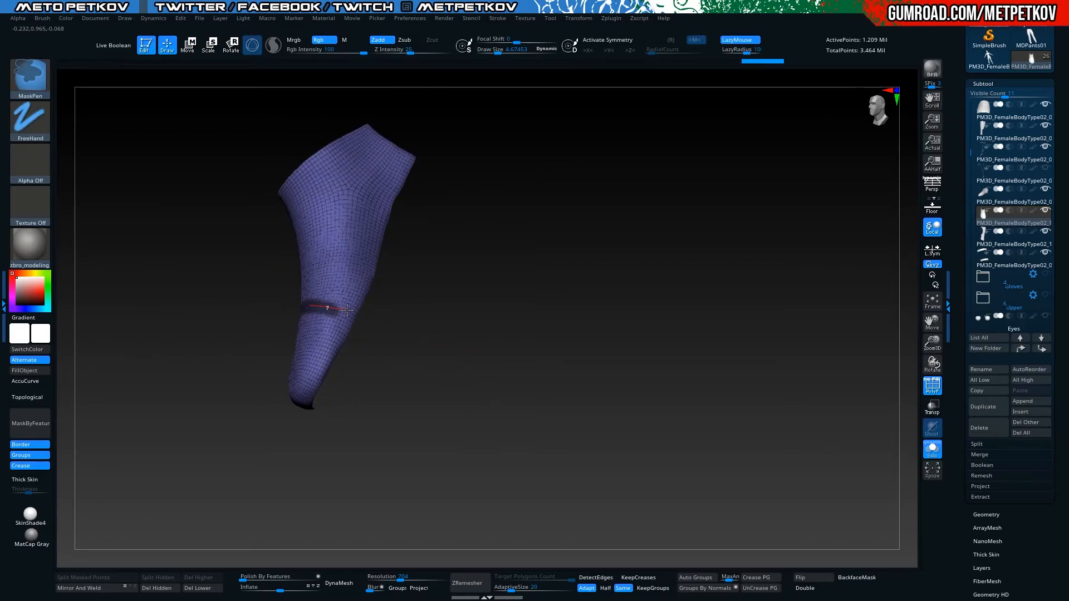
drag(115, 334, 214, 365)
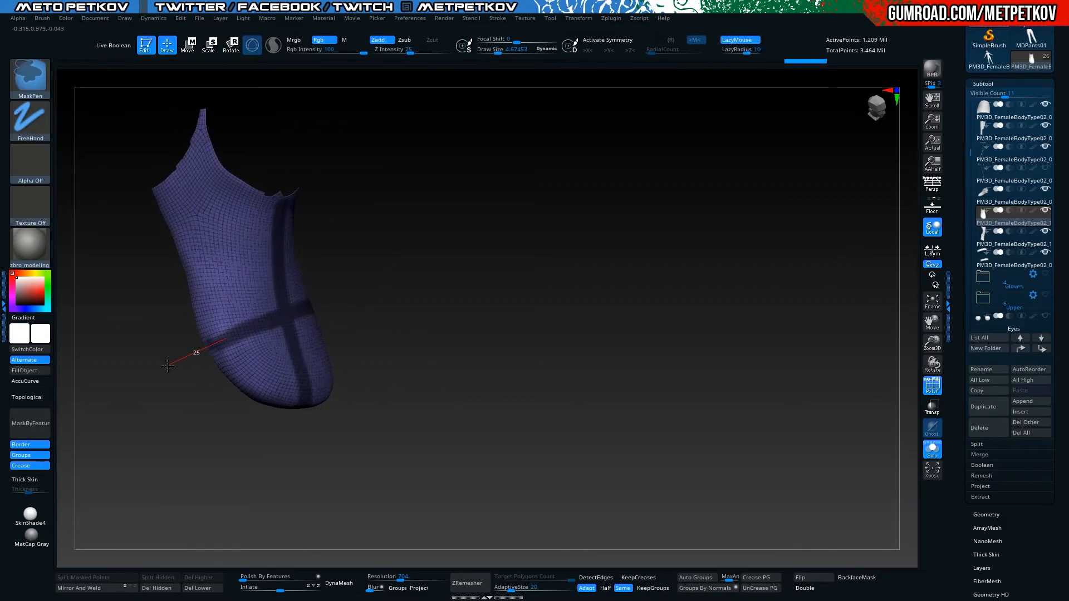
drag(132, 380, 164, 439)
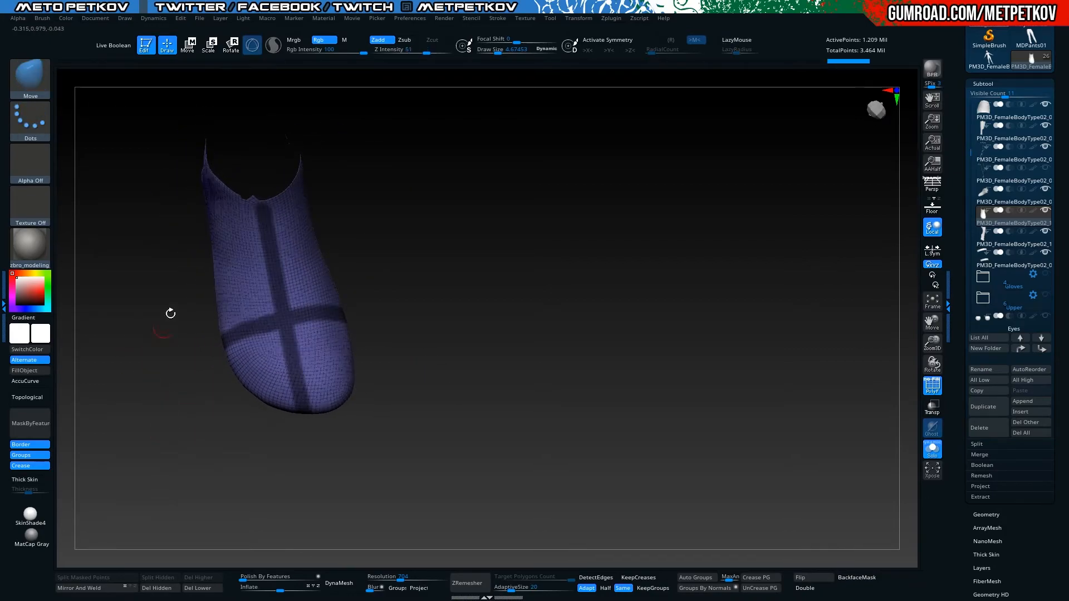
Extend the front strip mask up to the edge of the ankle opening
drag(158, 192, 148, 146)
alt+drag(119, 211, 165, 296)
alt+drag(177, 233, 210, 301)
ctrl+drag(337, 197, 340, 199)
ctrl+drag(322, 134, 305, 69)
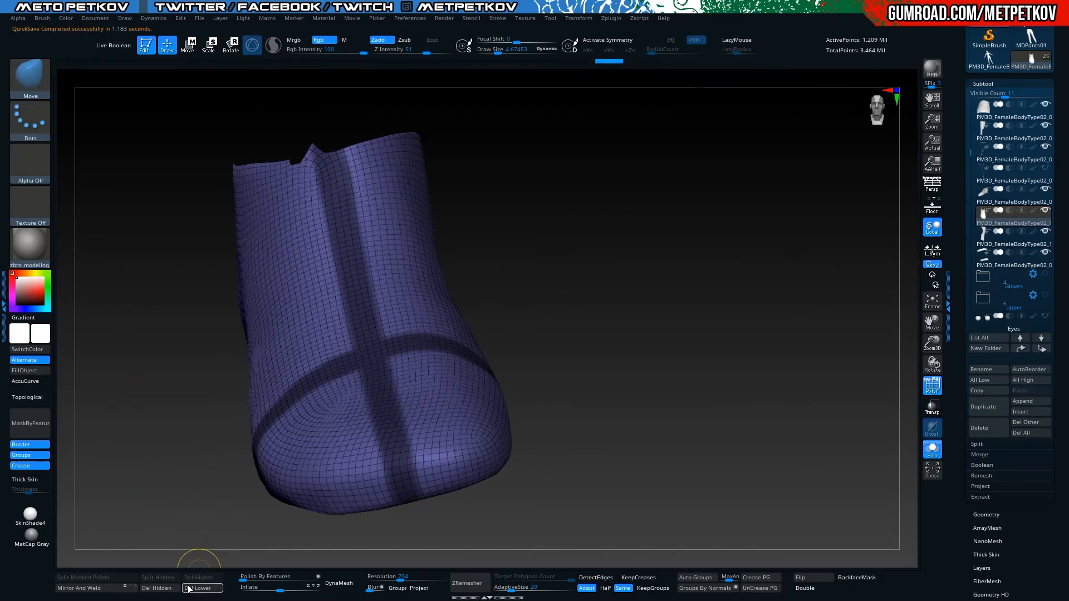
Delete the lower subdivision levels, turn the masked cross into its own polygroup, and hide the wireframe lines
ctrl+click(190, 546)
key(ctrl+w)
mouse_move(133, 362)
mouse_down()
mouse_move(141, 422)
mouse_move(132, 345)
mouse_up()
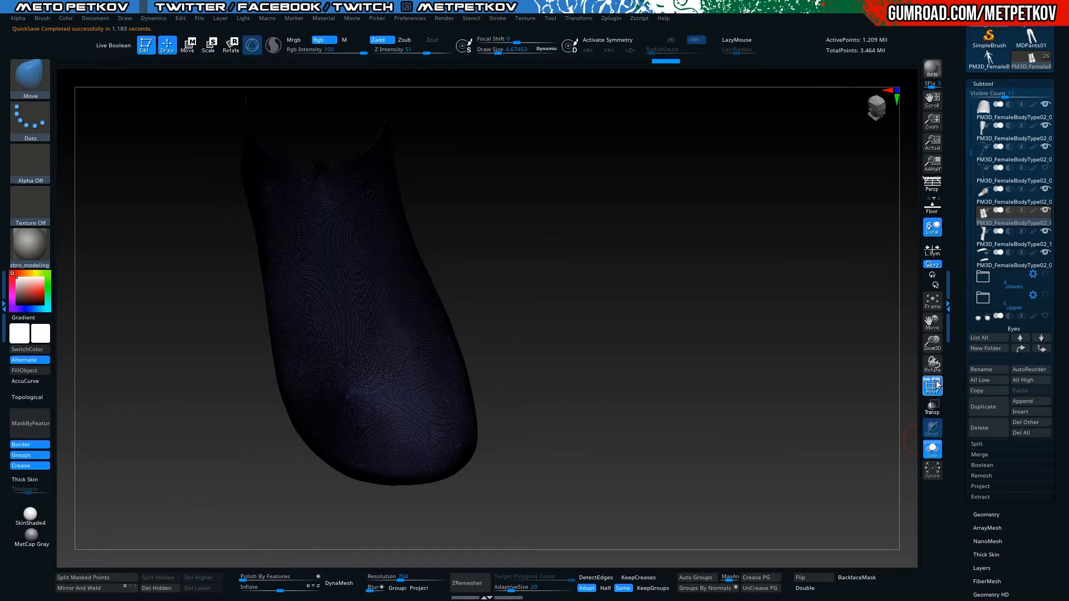
click(926, 383)
drag(779, 398, 514, 415)
drag(170, 318, 267, 331)
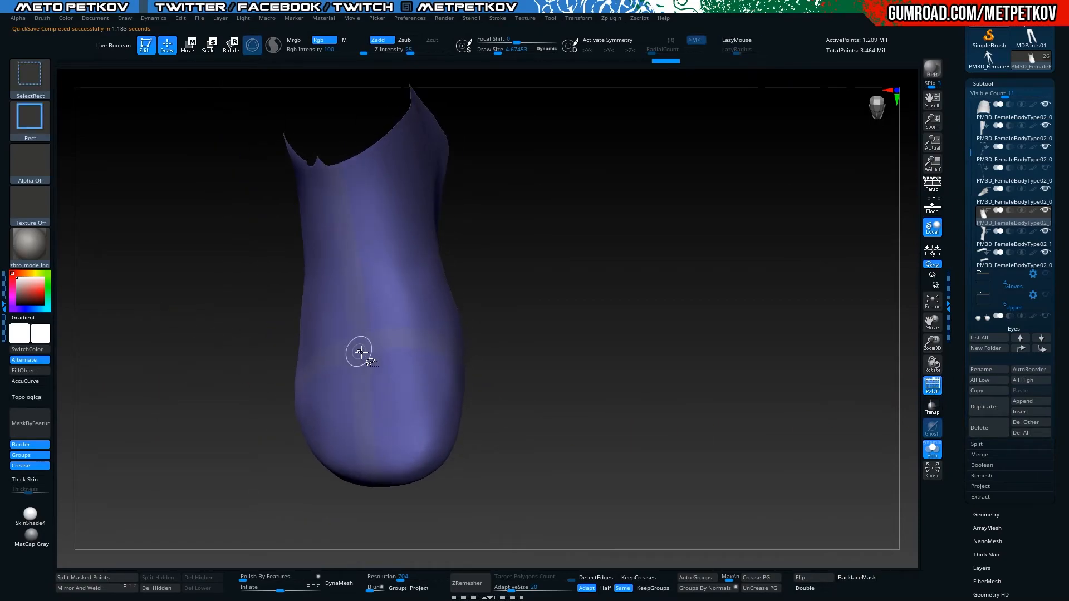
Hide the cross-shaped polygroup, auto-group the separated panels, and show the whole upper again
ctrl+shift+click(359, 349)
key(l)
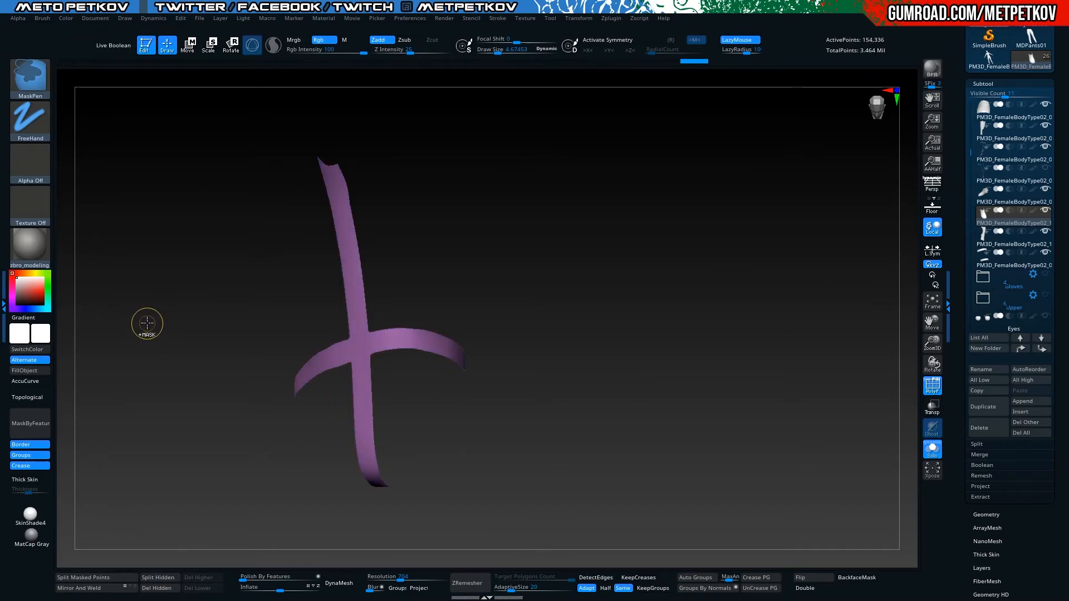
ctrl+shift+click(138, 322)
drag(138, 321, 129, 317)
ctrl+alt+shift+click(357, 401)
drag(288, 412, 464, 531)
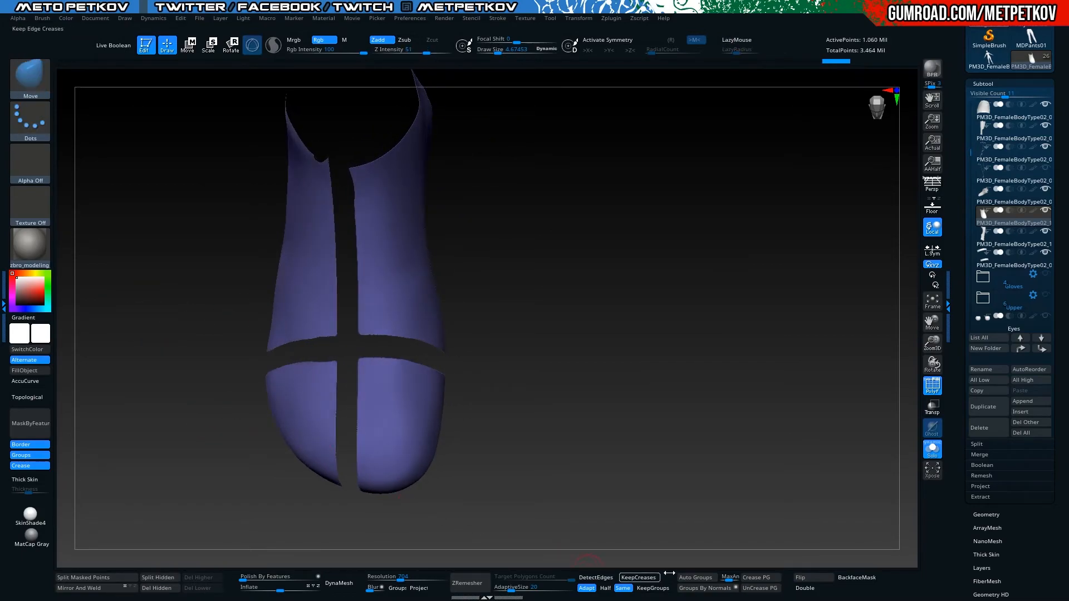
click(695, 577)
ctrl+shift+click(609, 346)
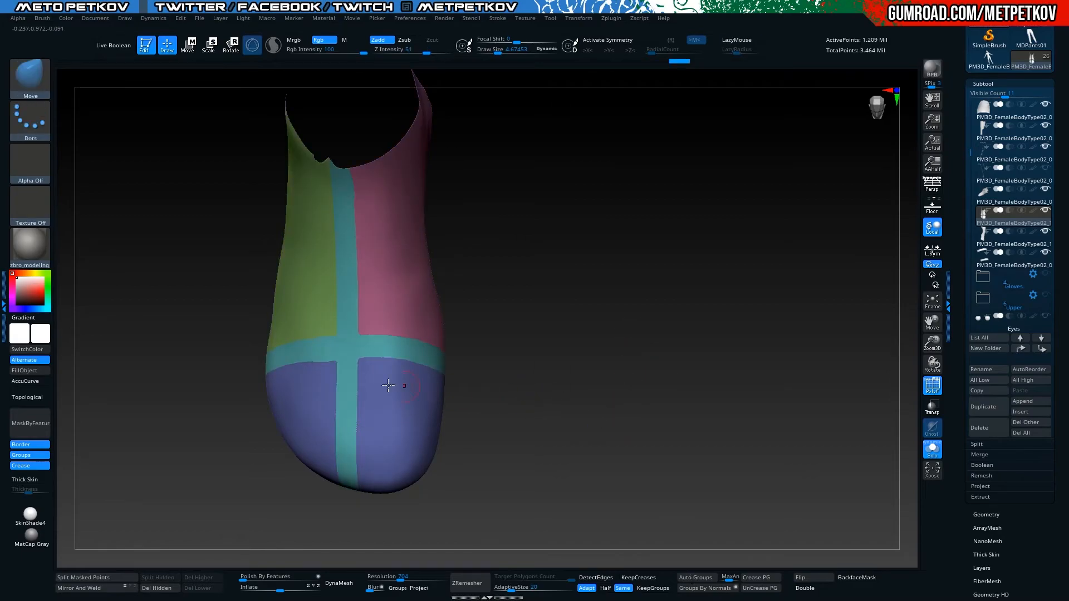
Keep only the toe panels and the cross-shaped strip visible, and delete the hidden side panels
ctrl+shift+click(341, 352)
ctrl+shift+click(134, 364)
ctrl+alt+shift+click(296, 410)
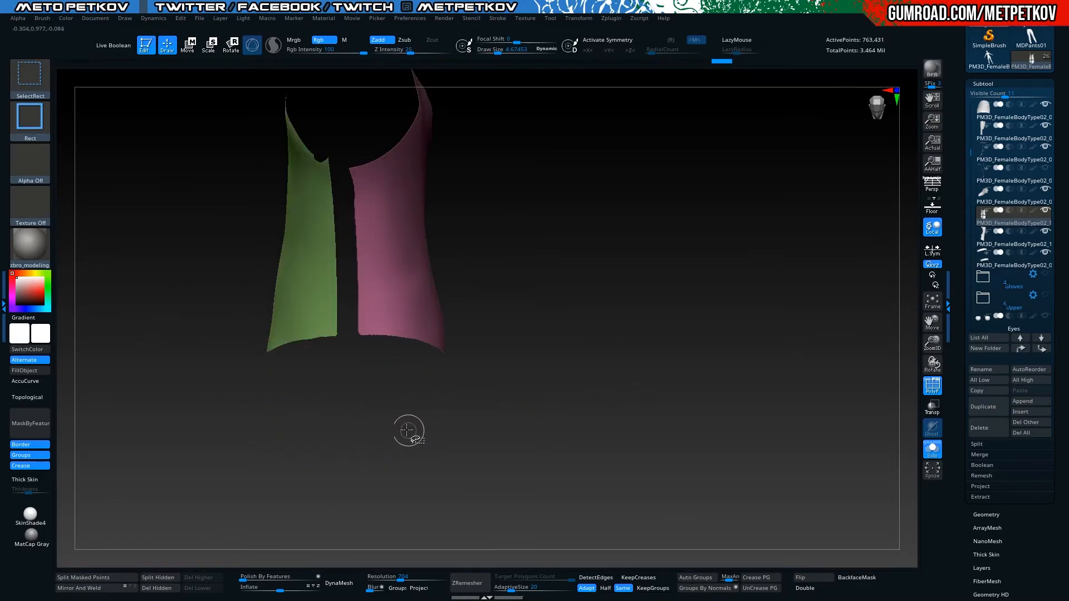
ctrl+shift+click(409, 430)
ctrl+shift+click(384, 427)
ctrl+shift+drag(530, 427, 490, 353)
ctrl+alt+shift+click(354, 344)
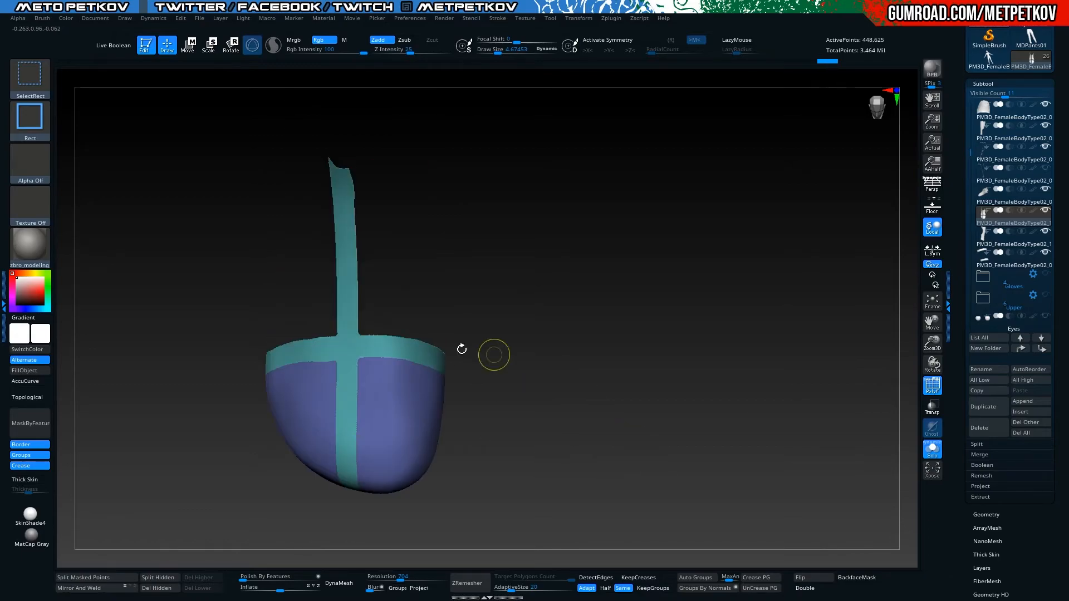
click(155, 589)
Remesh the toe-and-strip piece with ZRemesher at a target polygon count of 50 with Same turned off
key(alt+shift+s)
alt+drag(204, 401, 179, 384)
key(alt+shift+s)
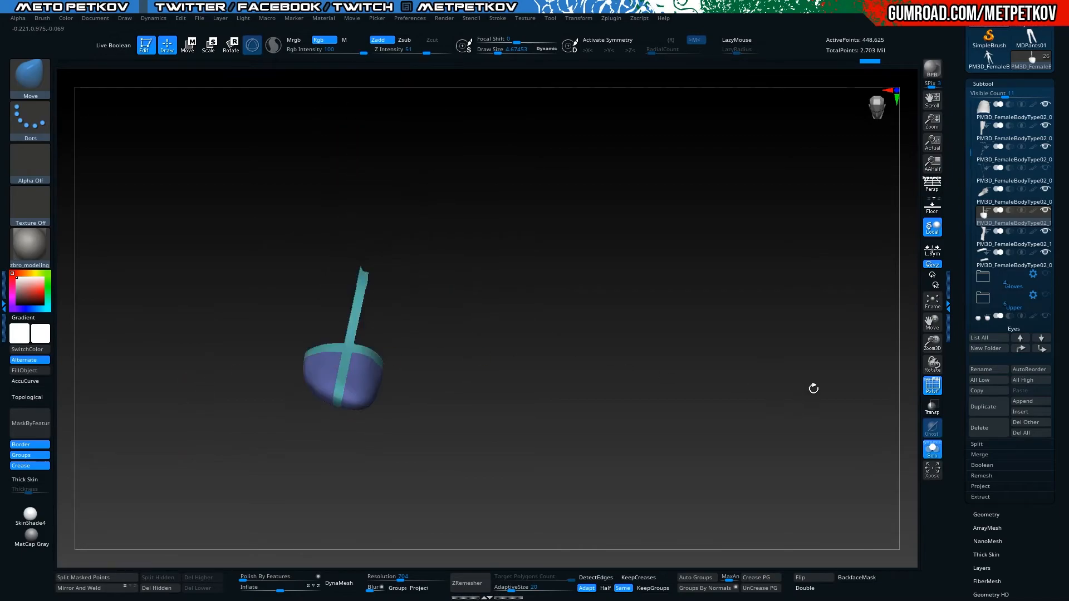
click(927, 381)
drag(804, 236, 774, 282)
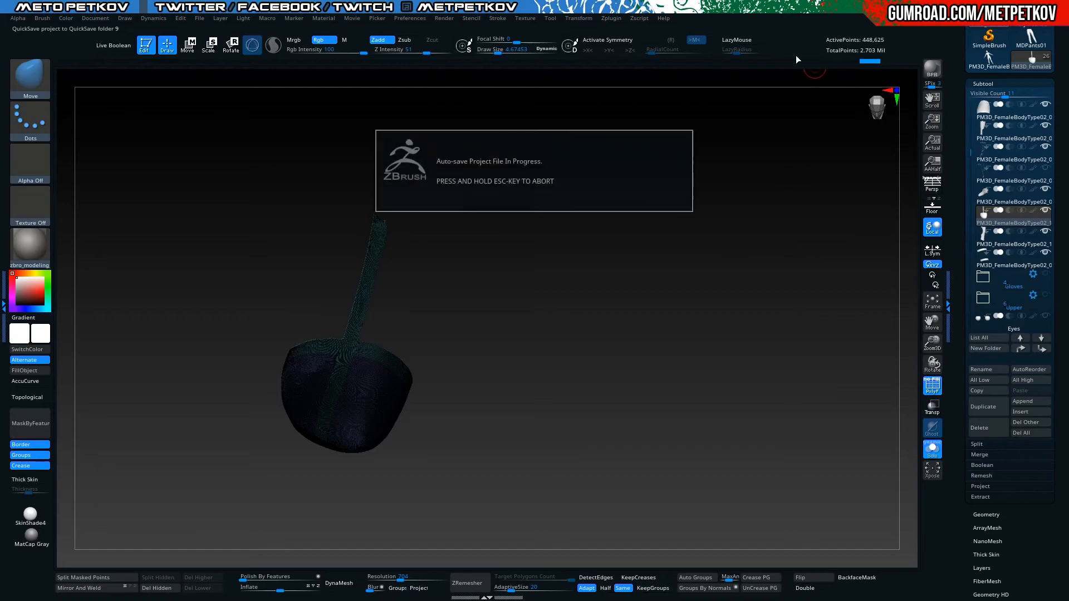
drag(224, 306, 175, 153)
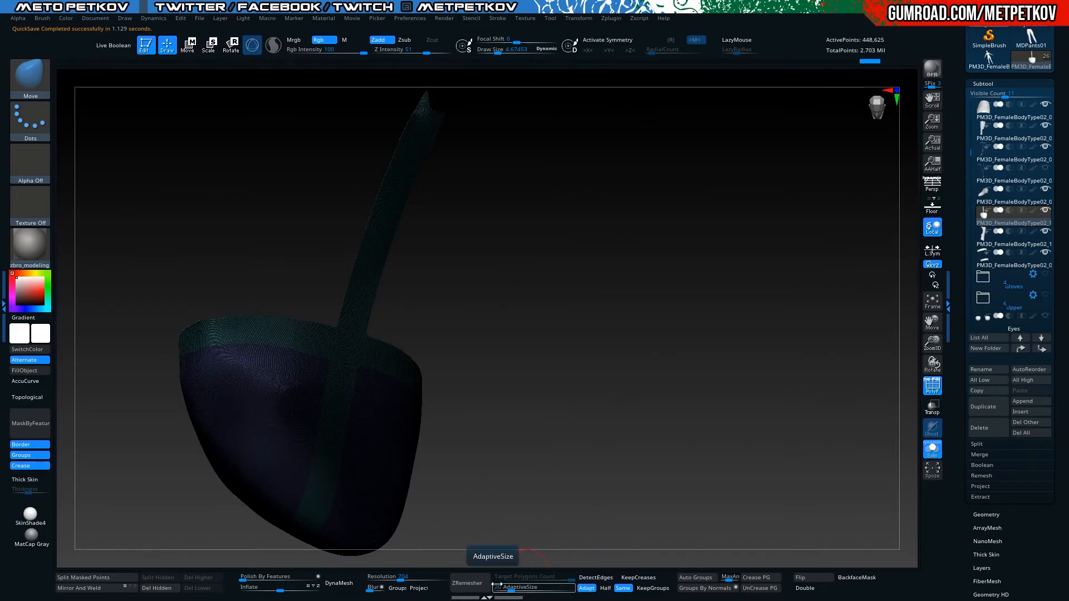
click(623, 588)
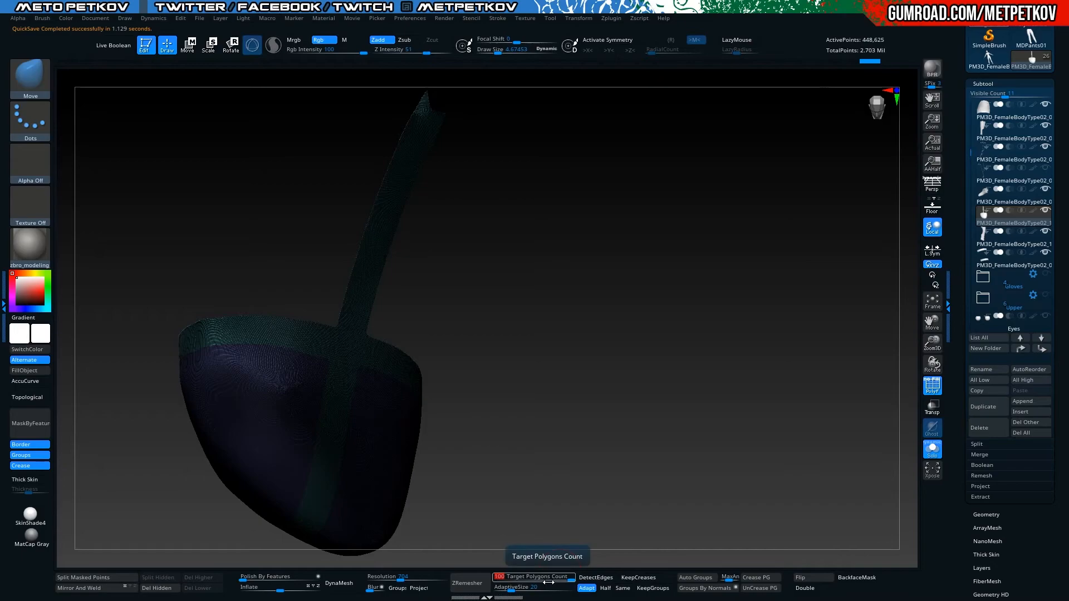
click(466, 583)
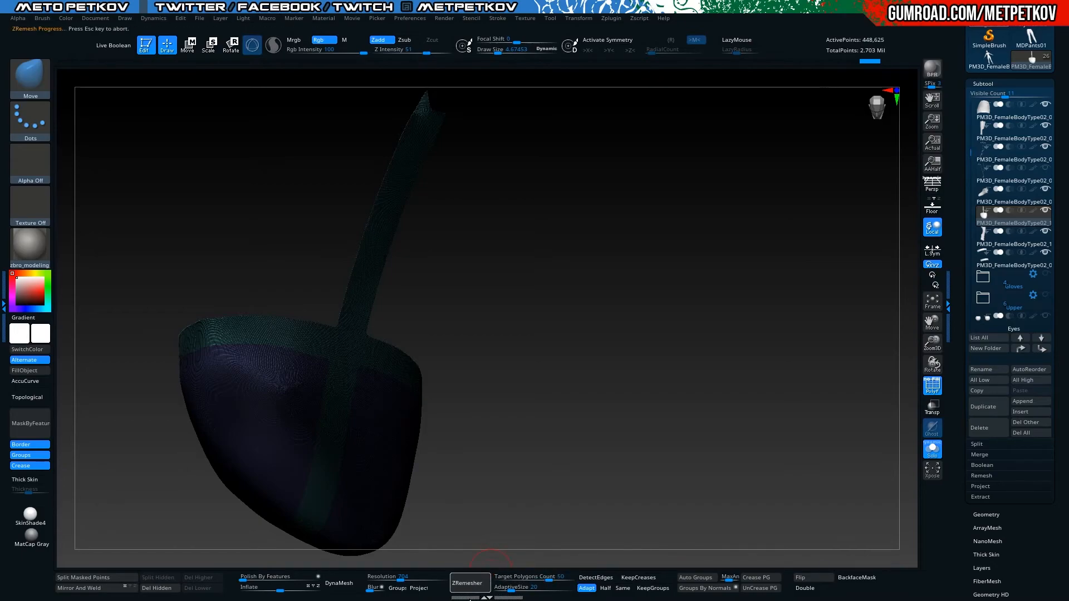
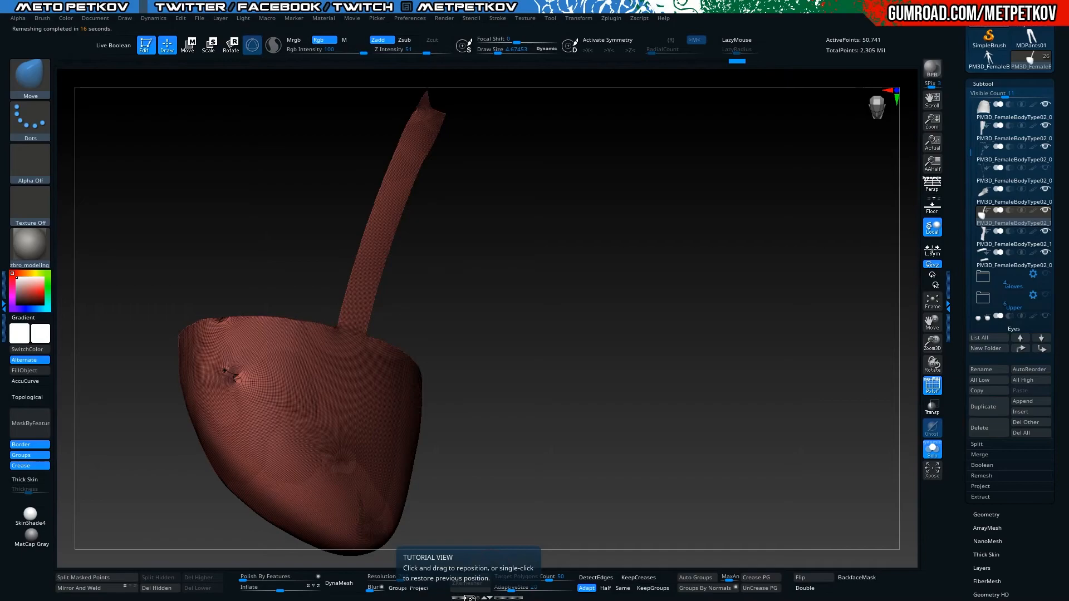
Smooth the pinched spots on the side and upper edge of the remeshed toe panel
drag(231, 193, 201, 255)
key(shift)
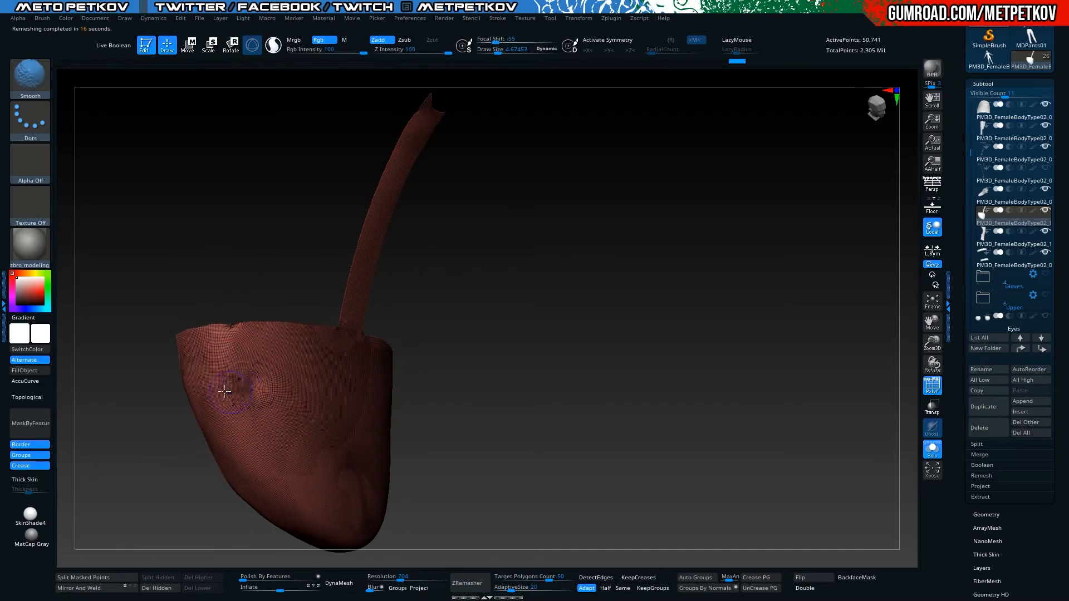
drag(167, 223, 216, 239)
shift+drag(217, 322, 234, 326)
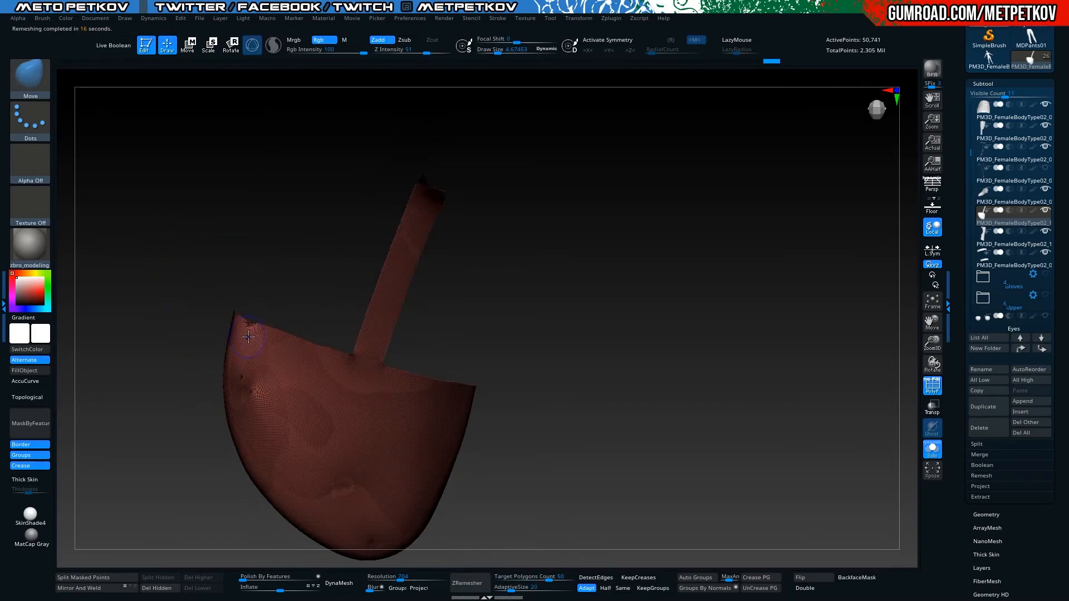
mouse_move(189, 245)
mouse_down()
mouse_move(172, 236)
mouse_move(164, 427)
mouse_move(153, 411)
mouse_up()
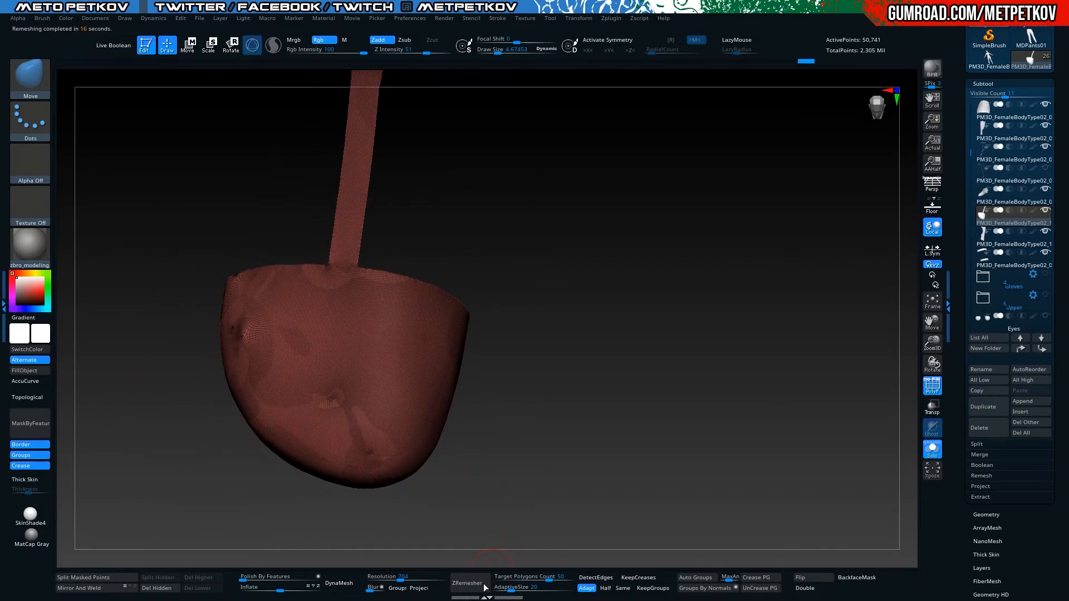
Polish the edges of the toe-and-strip piece with Polish By Features through an inverted feature mask, and clear the mask
click(25, 424)
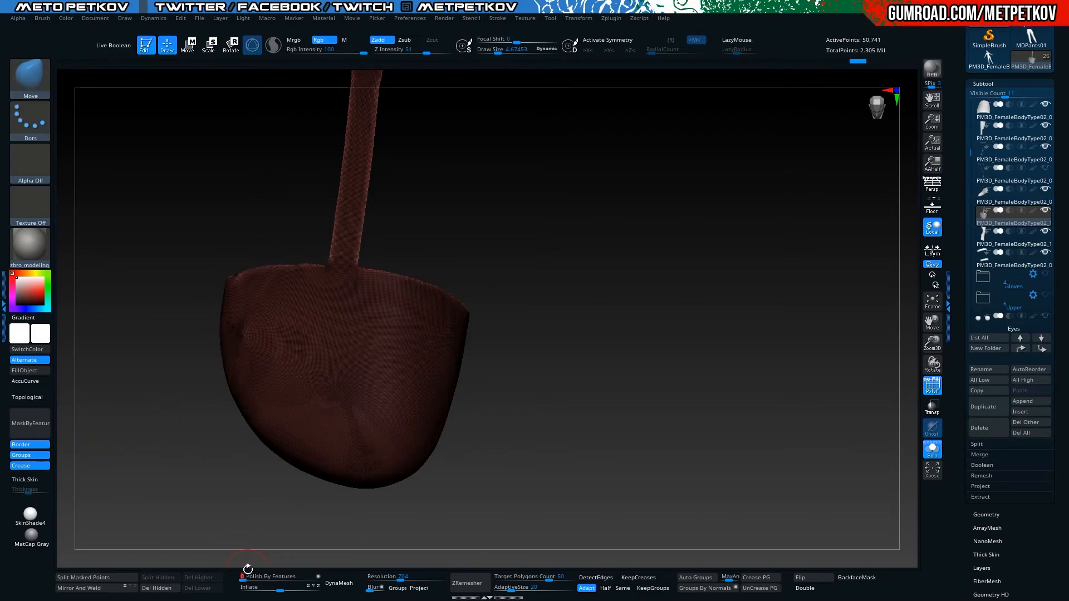
ctrl+drag(203, 488, 184, 471)
drag(148, 429, 187, 385)
key(shift+f)
key(shift+f)
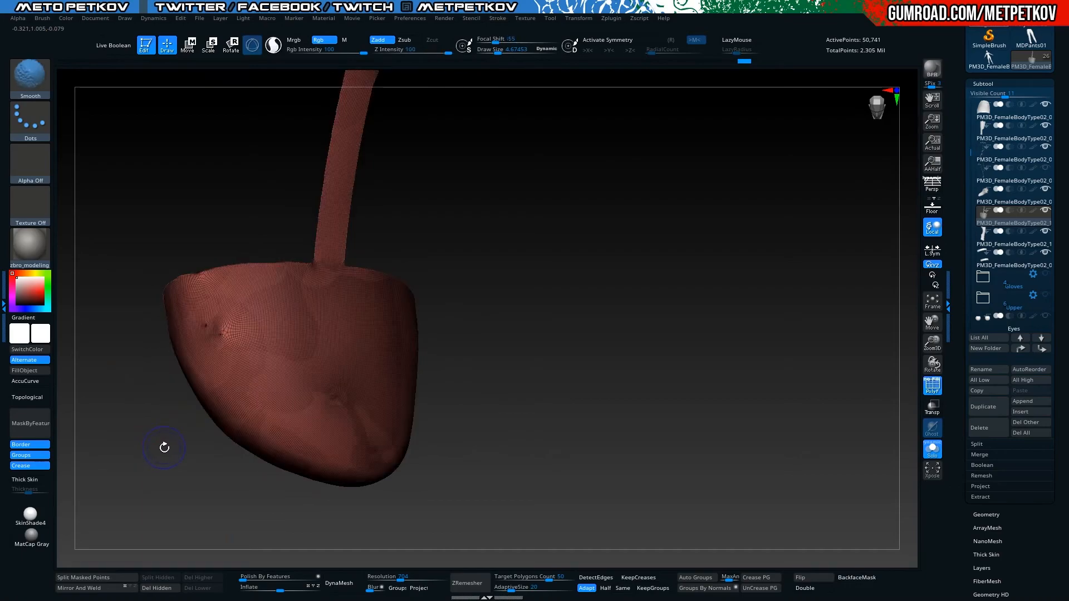
drag(162, 446, 431, 544)
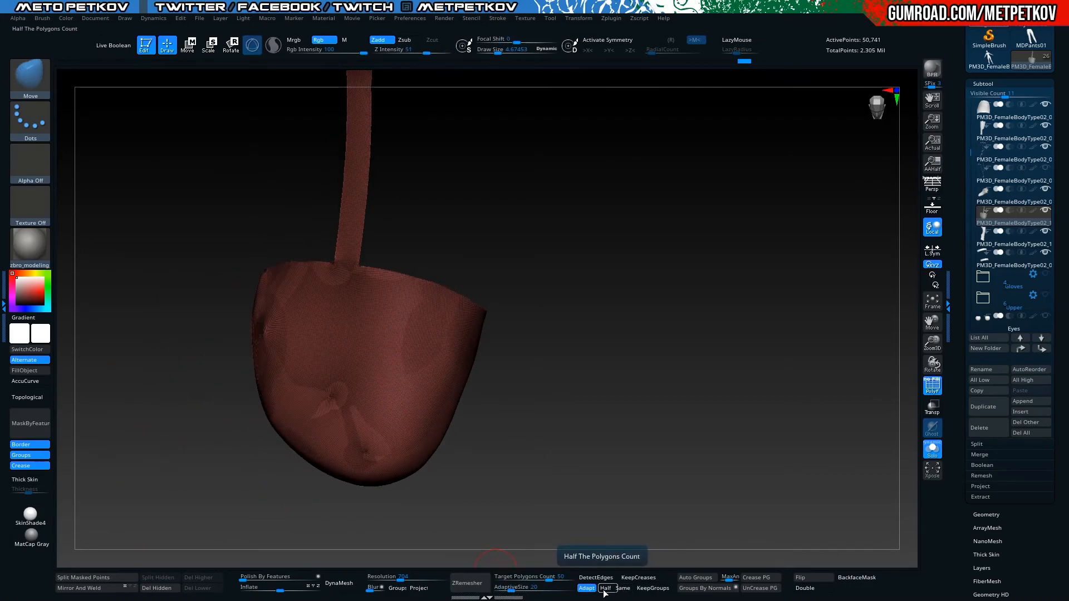
Remesh the toe-and-strip piece with ZRemesher at a target polygon count of 10, and show the rest of the boot again
click(526, 577)
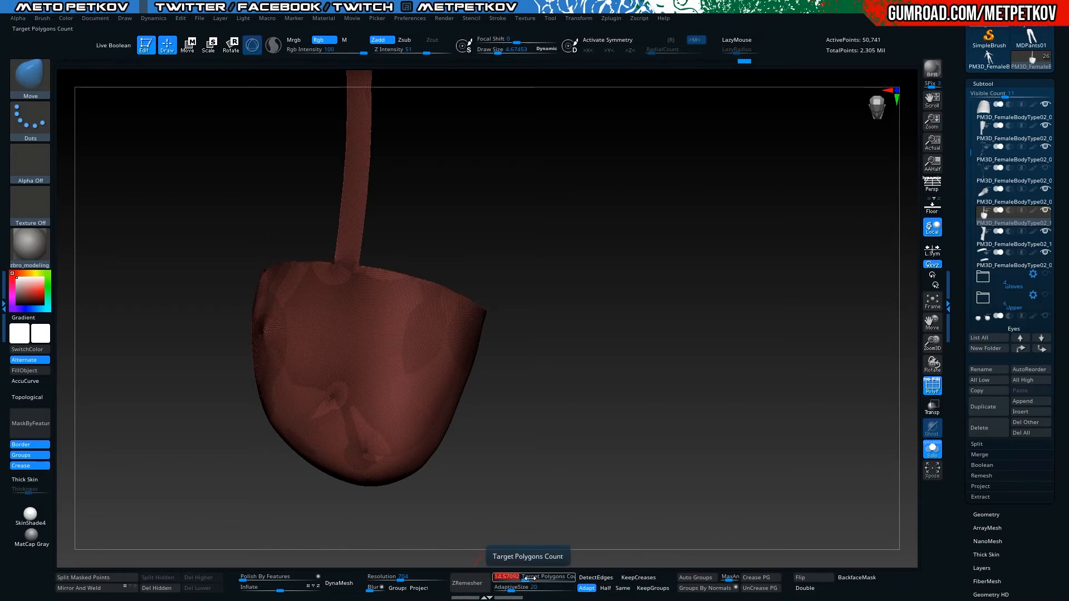
text(10)
key(Return)
click(464, 583)
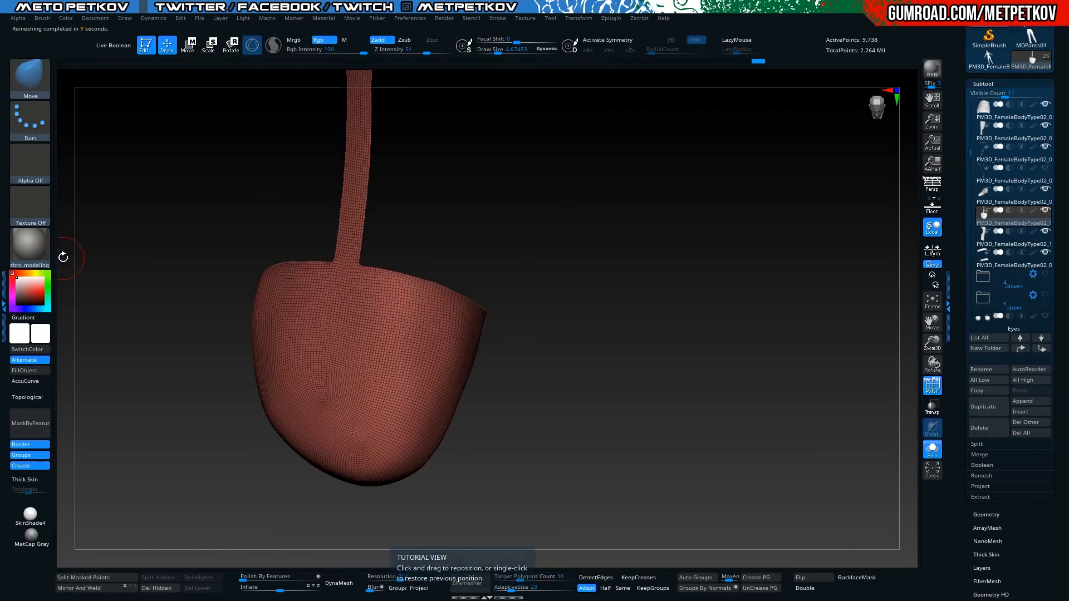
drag(62, 256, 114, 260)
key(ctrl+shift+s)
drag(130, 314, 61, 295)
drag(131, 284, 274, 349)
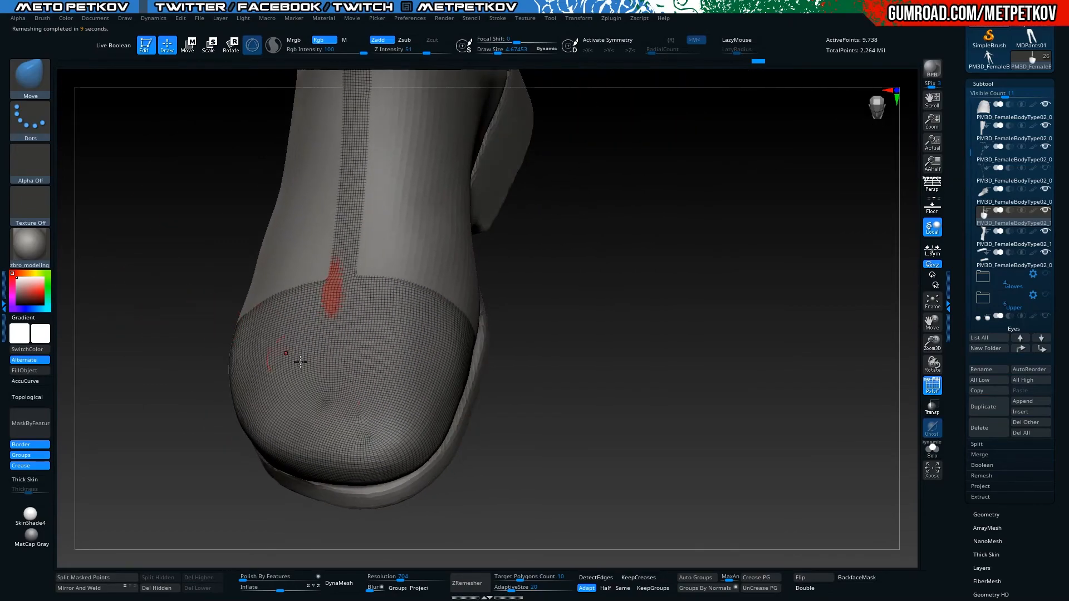
Turn on the Half option and run ZRemesher repeatedly on the toe-and-strip piece to coarsen its mesh
click(604, 589)
click(464, 587)
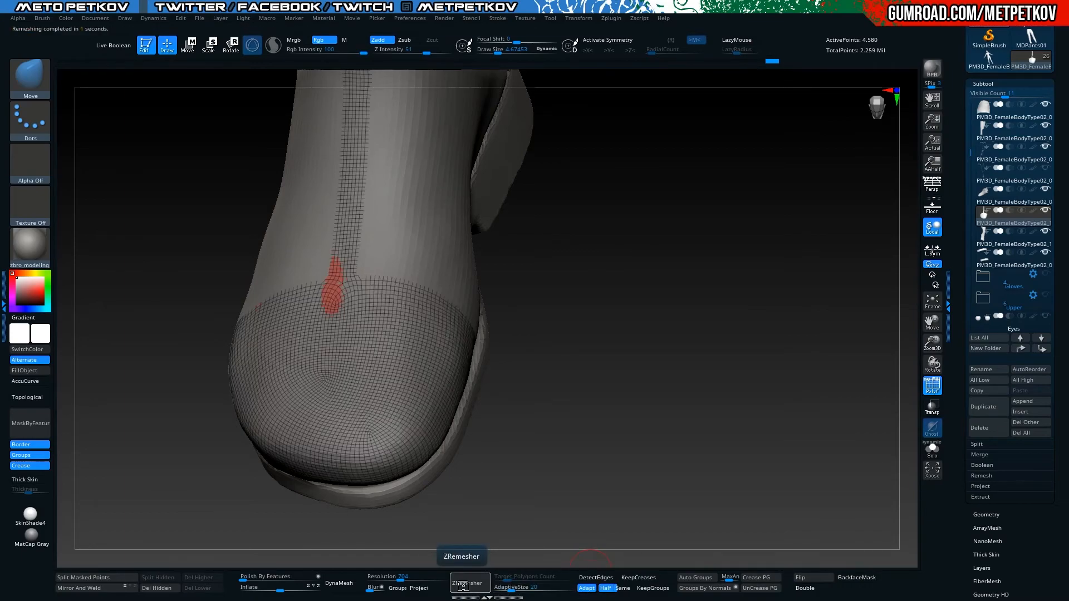
click(464, 587)
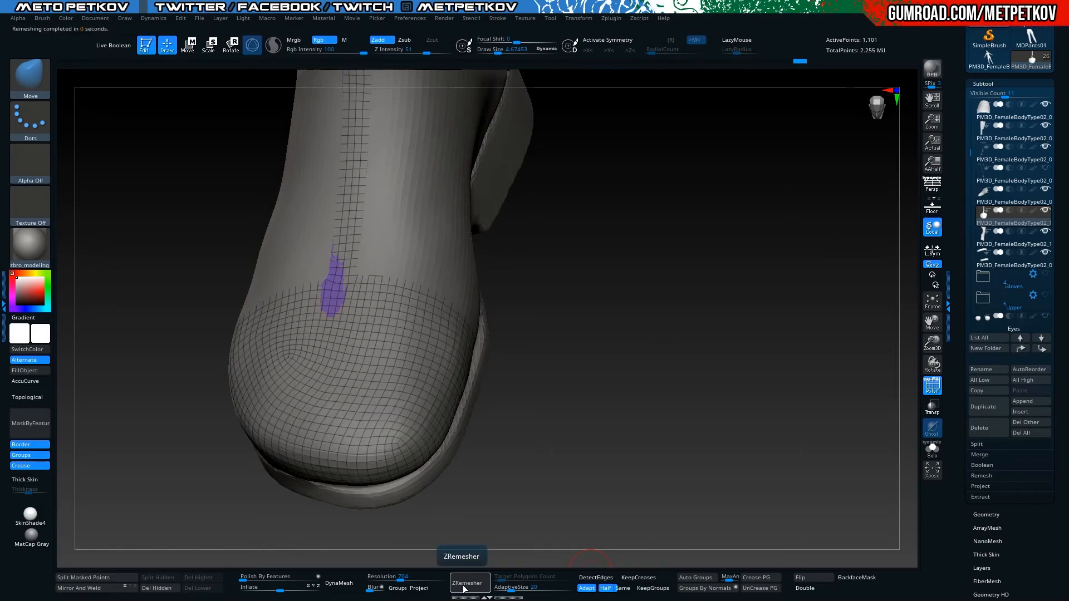
key(alt+s)
drag(102, 202, 159, 254)
drag(134, 241, 202, 260)
key(alt+s)
alt+drag(139, 165, 155, 328)
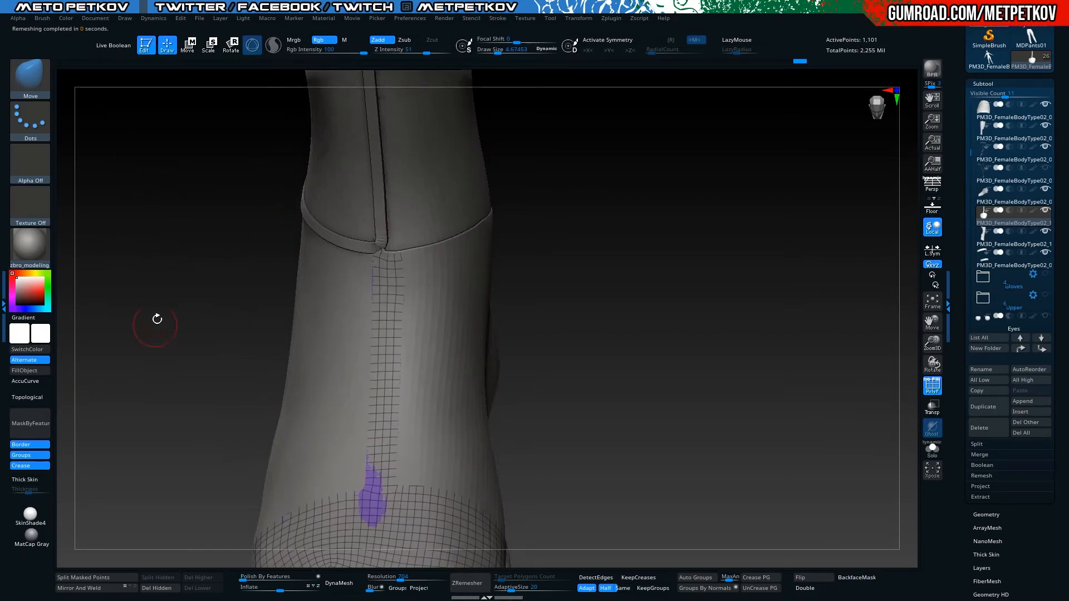
Isolate the toe-and-strip piece, and hide and delete the stray polygons at the strip's upper end
key(alt+s)
mouse_move(346, 256)
alt+mouse_down()
mouse_move(243, 226)
mouse_move(218, 379)
alt+mouse_up()
mouse_move(224, 181)
mouse_down()
mouse_move(196, 186)
mouse_move(286, 217)
mouse_move(328, 304)
mouse_up()
mouse_move(283, 273)
alt+mouse_down()
mouse_move(279, 232)
mouse_move(398, 226)
mouse_move(423, 272)
alt+mouse_up()
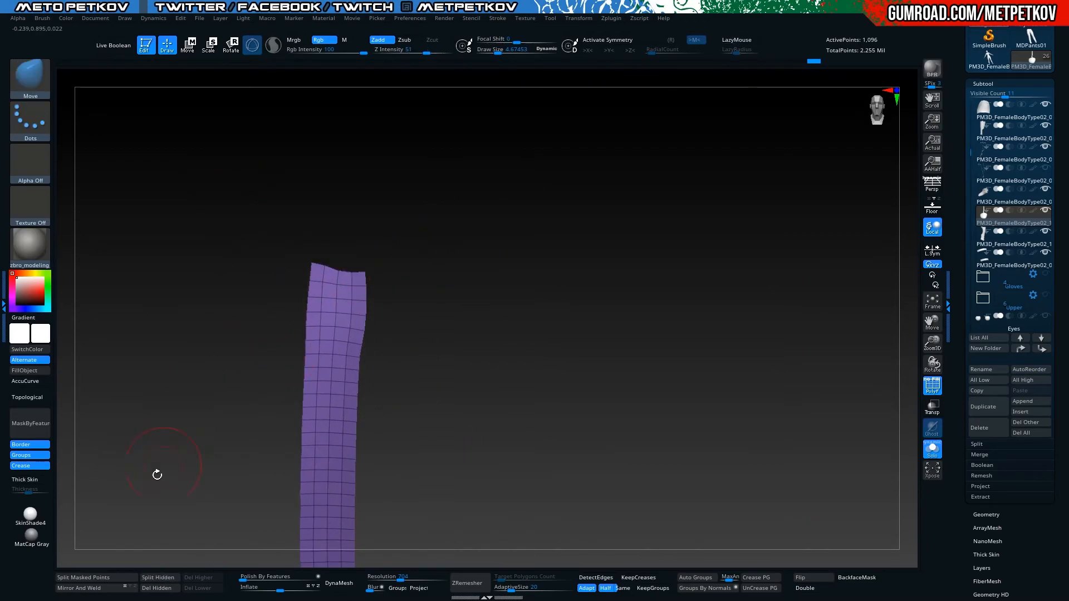
click(148, 589)
Clip the uneven upper end of the strip with the ClipCurve brush, and show the whole boot again
ctrl+shift+drag(269, 238, 401, 269)
ctrl+shift+click(29, 78)
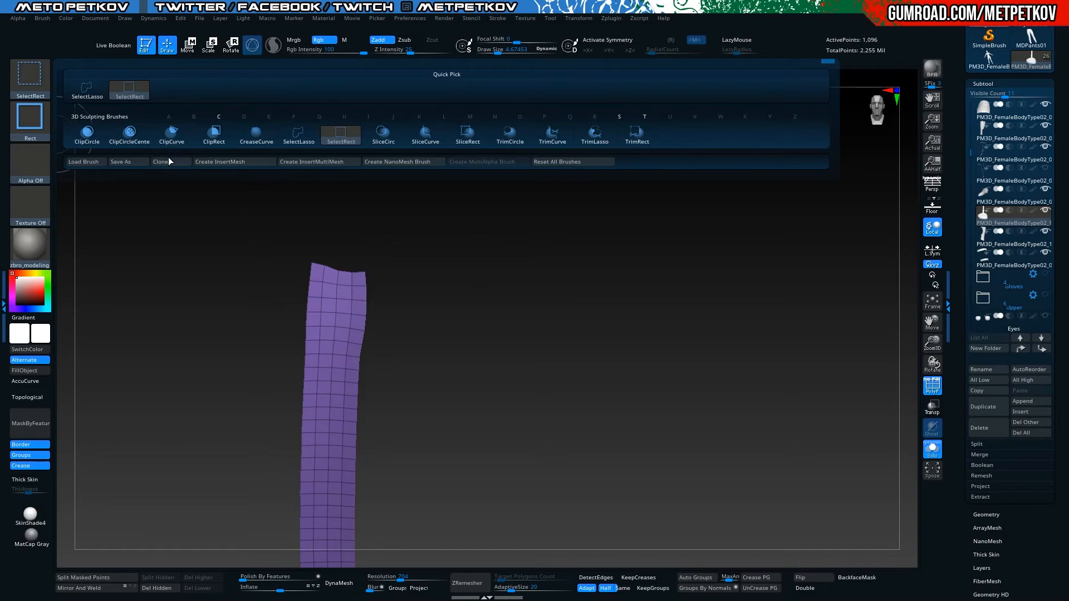
click(169, 133)
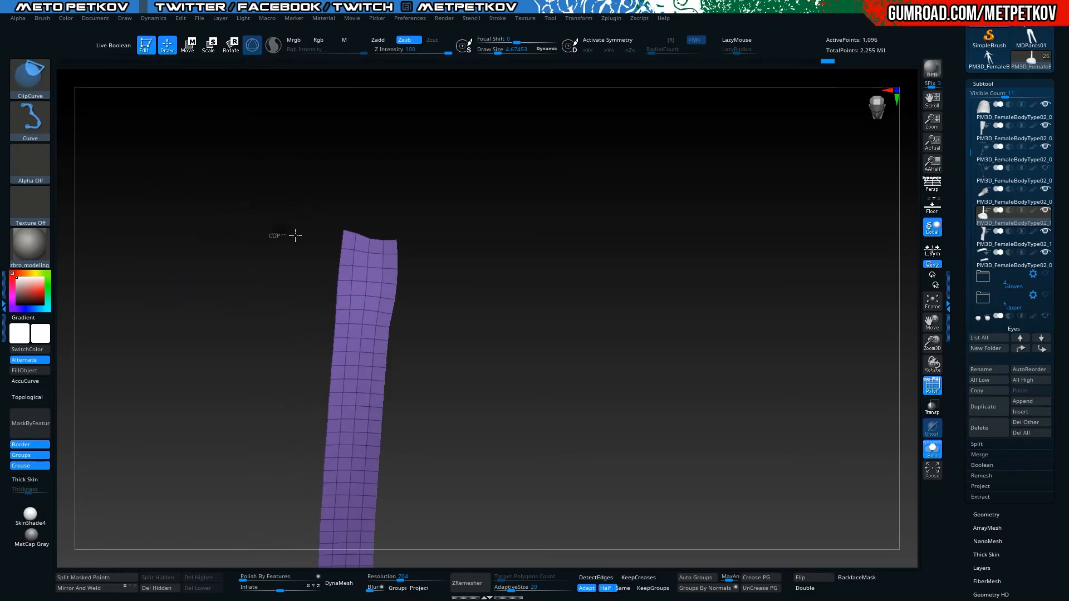
ctrl+shift+drag(490, 251, 489, 253)
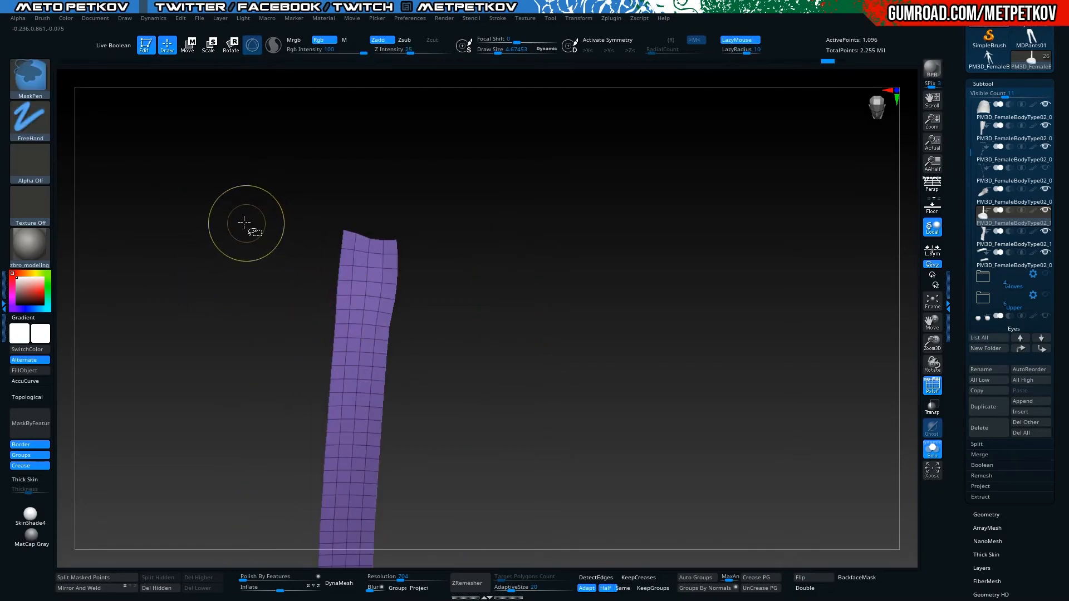
mouse_move(250, 215)
ctrl+shift+mouse_down()
mouse_move(390, 233)
mouse_move(519, 231)
mouse_move(521, 254)
ctrl+shift+mouse_up()
drag(426, 300, 263, 269)
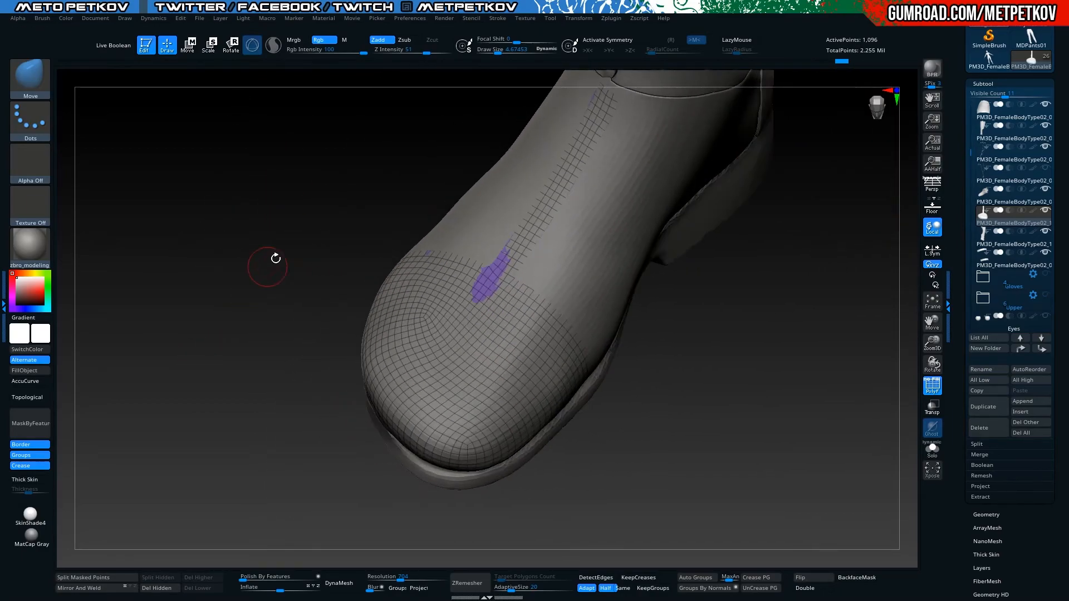
Try Panel Loops on the toe-and-strip piece with thickness 0.001 and Elevation 50, and undo it
drag(246, 202, 346, 264)
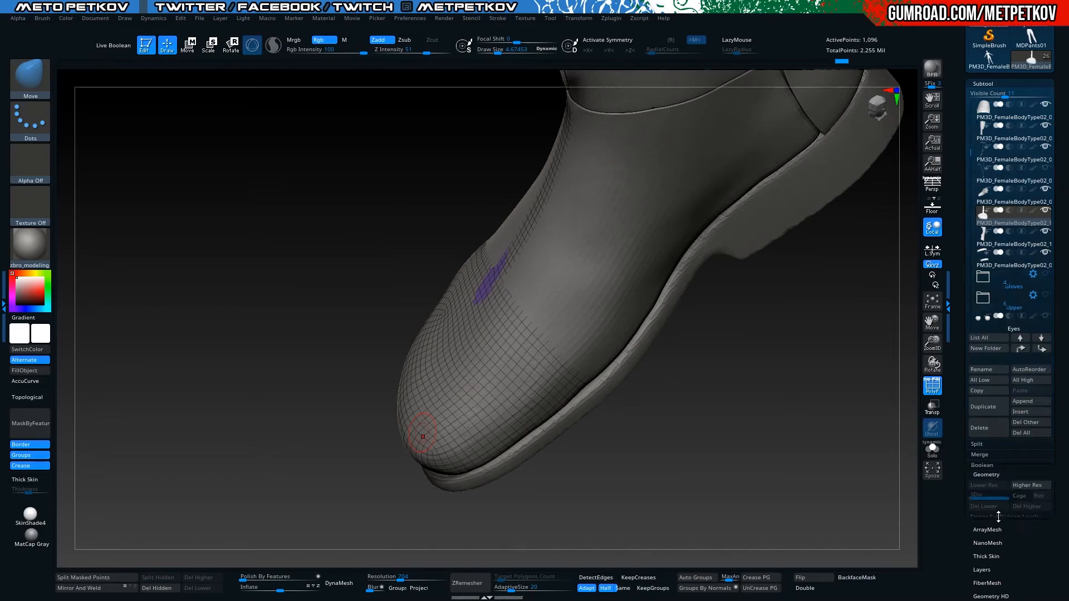
click(997, 514)
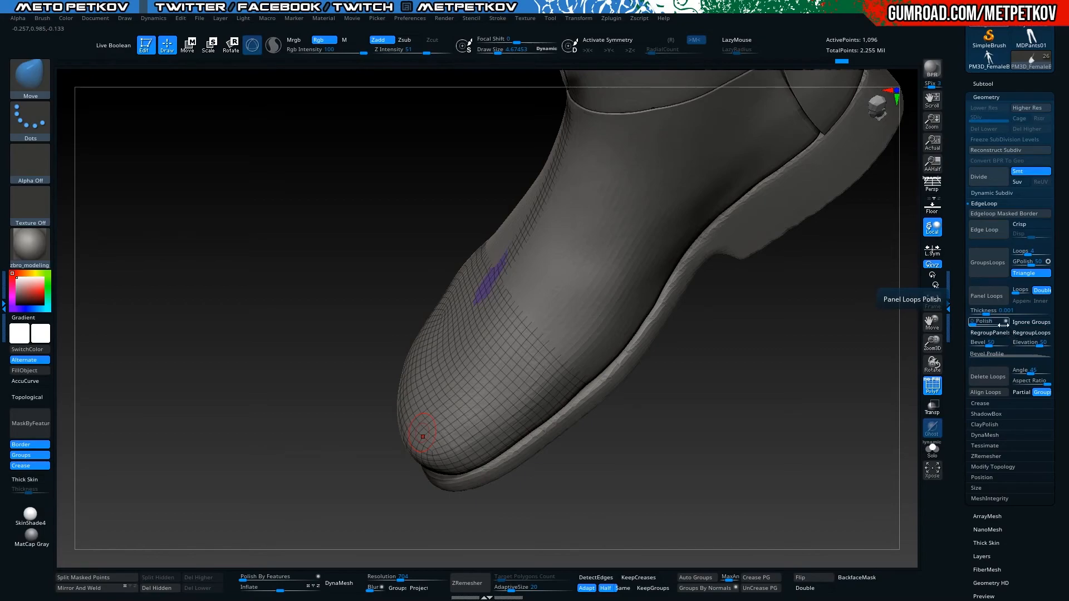
click(995, 301)
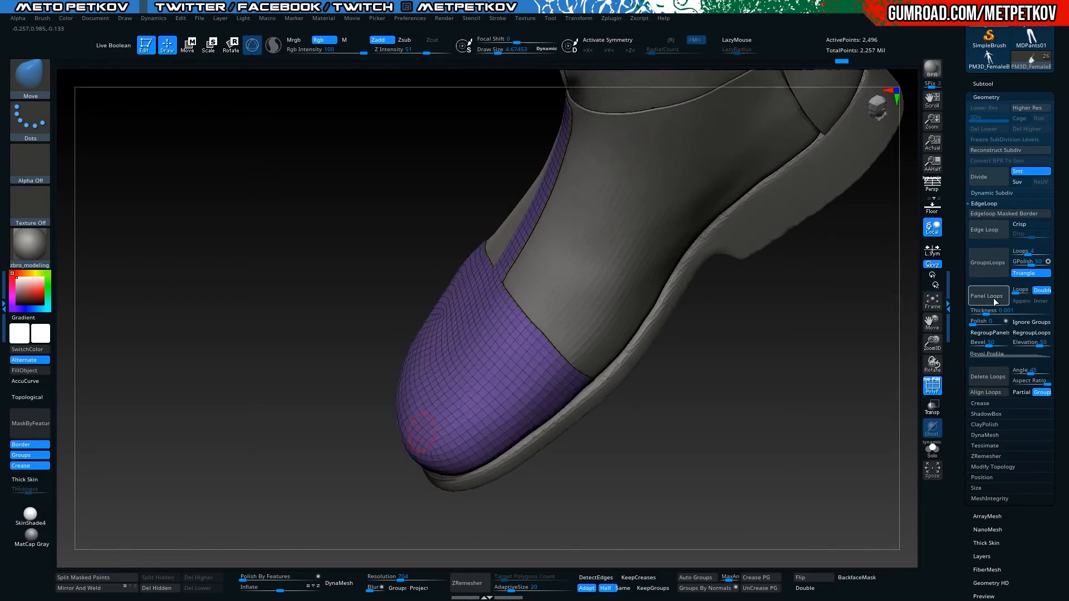
mouse_move(782, 390)
mouse_down()
mouse_move(763, 412)
mouse_move(773, 397)
mouse_up()
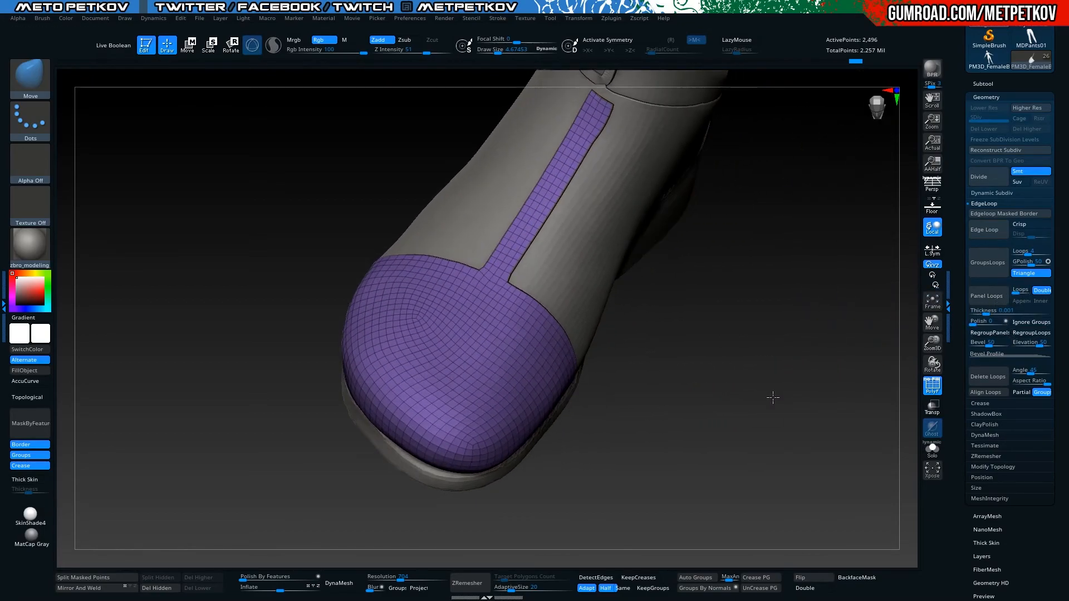
key(ctrl+z)
Set the Panel Loops Elevation to 100, test Panel Loops on the toe-and-strip piece, and undo the test
click(1008, 310)
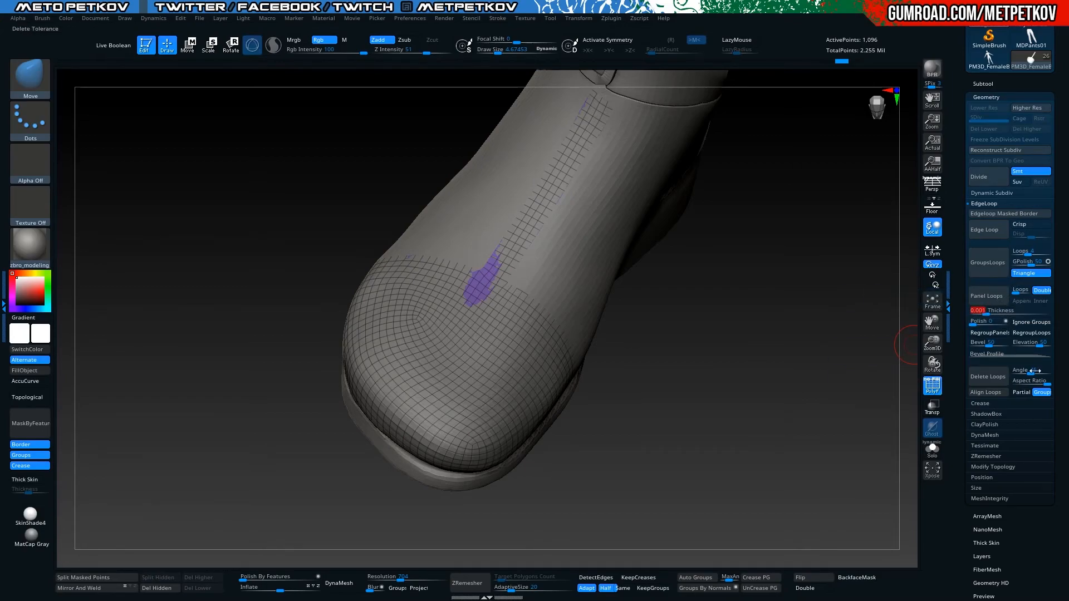
drag(821, 377, 902, 334)
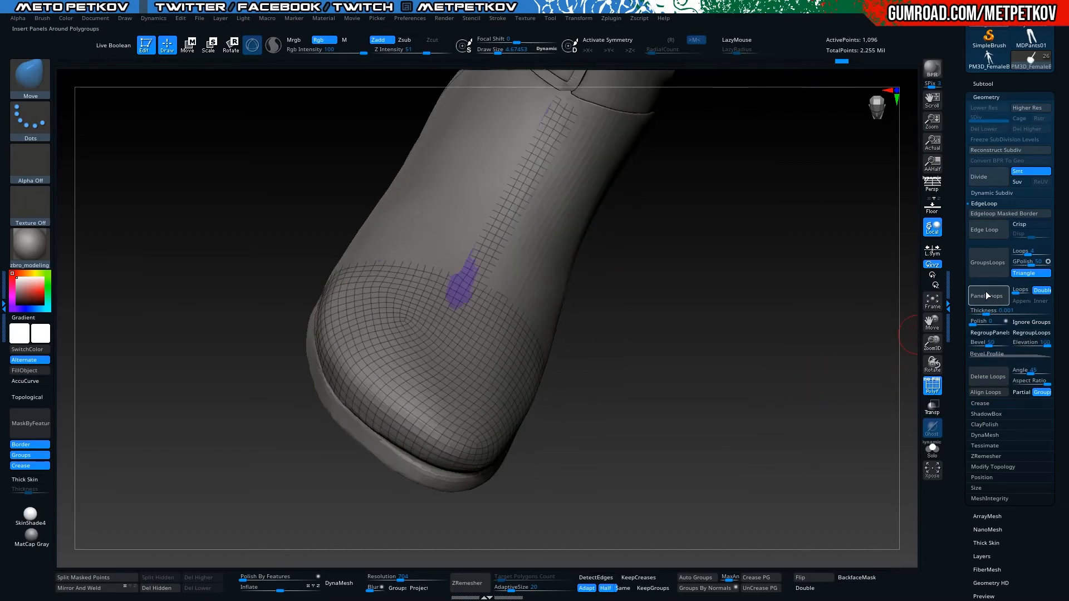
click(986, 296)
drag(267, 197, 228, 176)
drag(317, 237, 341, 208)
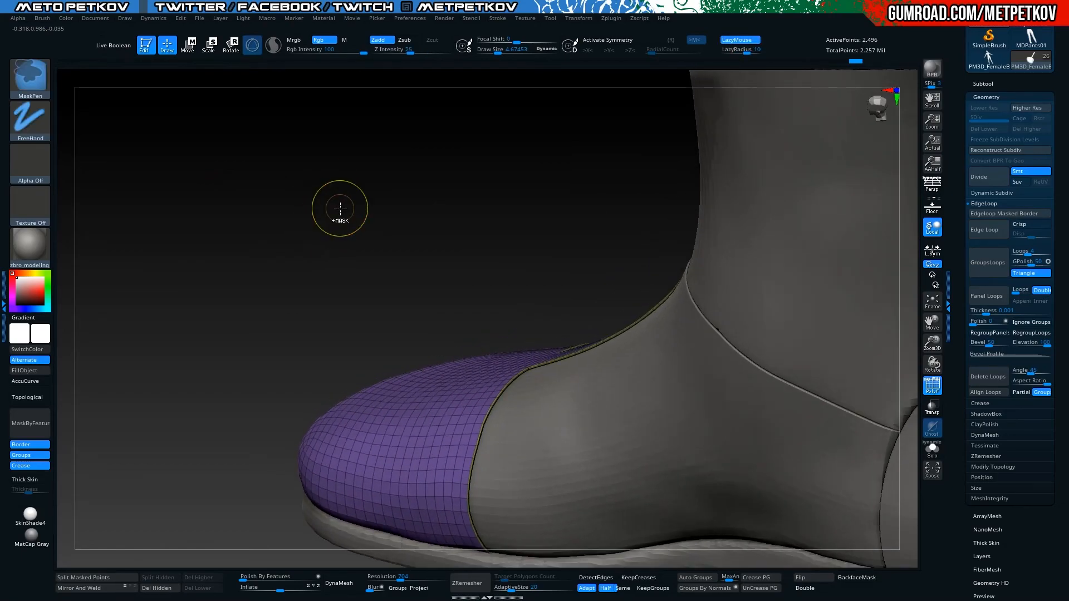
key(ctrl+z)
Thicken the toe-and-strip piece using Panel Loops with a thickness of 0.002
click(1010, 310)
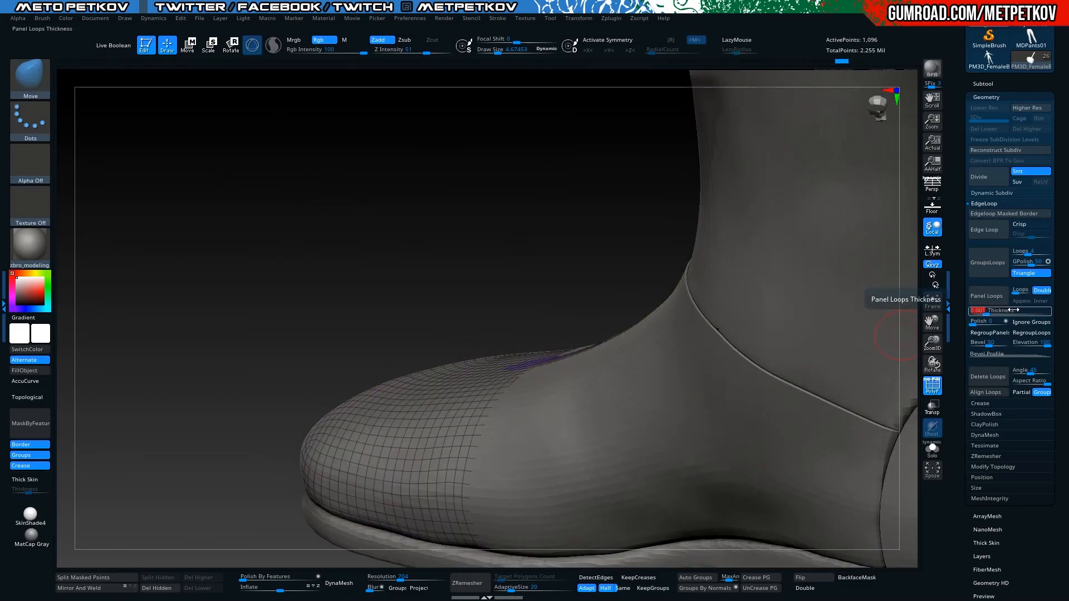
text(0.002)
key(Return)
click(986, 296)
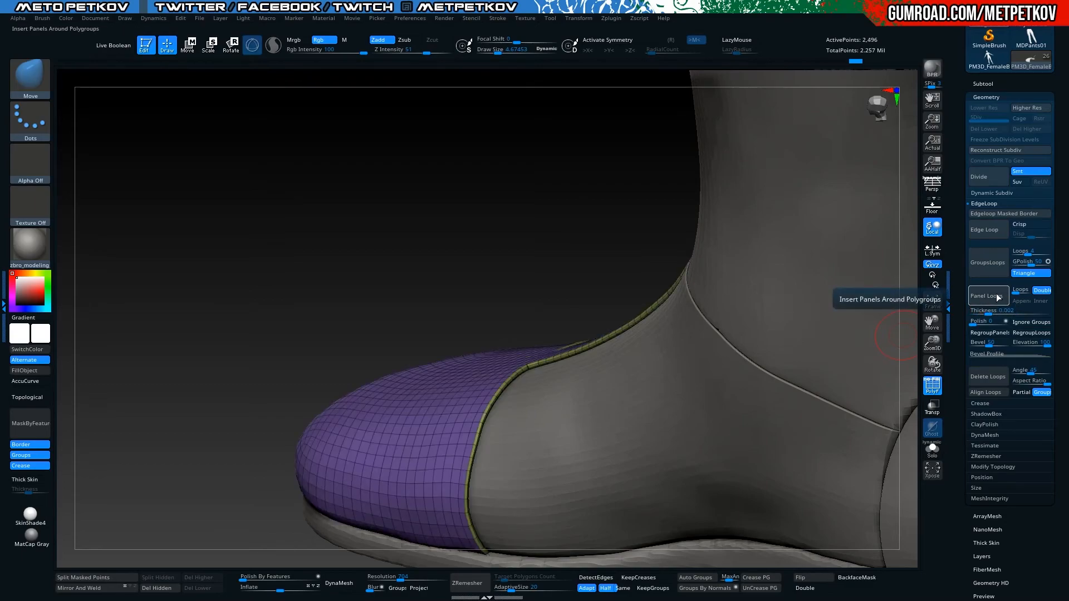
drag(322, 124, 266, 254)
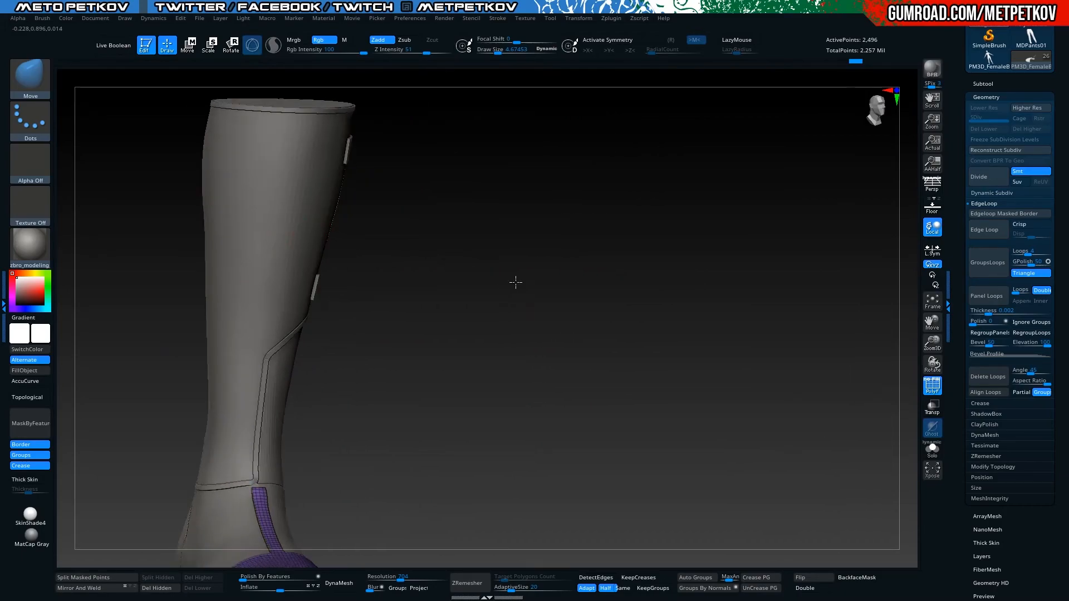
Make the boot shaft the active subtool and bring its lower strap into close view with polyframes displayed
alt+drag(509, 280, 717, 330)
alt+click(473, 251)
drag(262, 248, 221, 248)
key(shift+f)
drag(336, 247, 214, 248)
key(shift+f)
drag(311, 273, 182, 265)
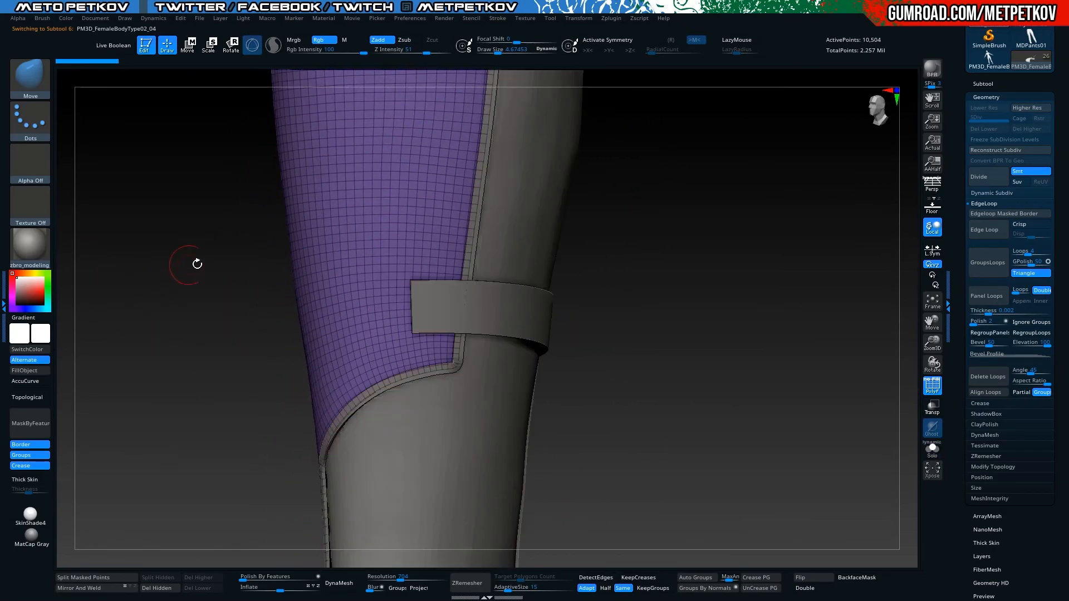
With ZModeler, mark the shaft polygons outlining the end of the lower strap and assign them a new polygroup
key(b)
key(z)
key(m)
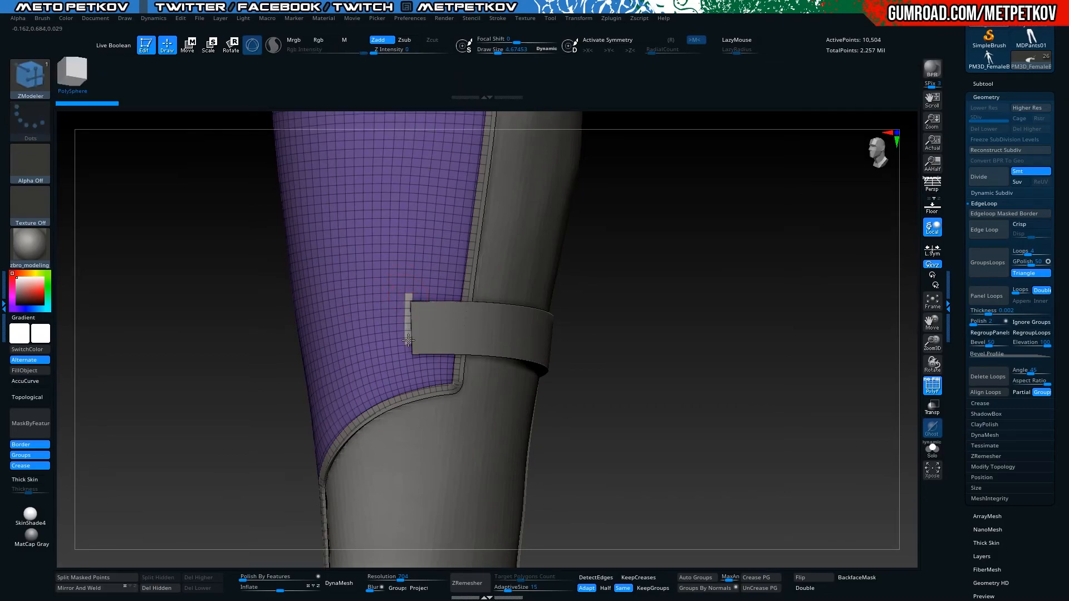
key(alt+s)
alt+drag(465, 300, 466, 301)
alt+click(457, 355)
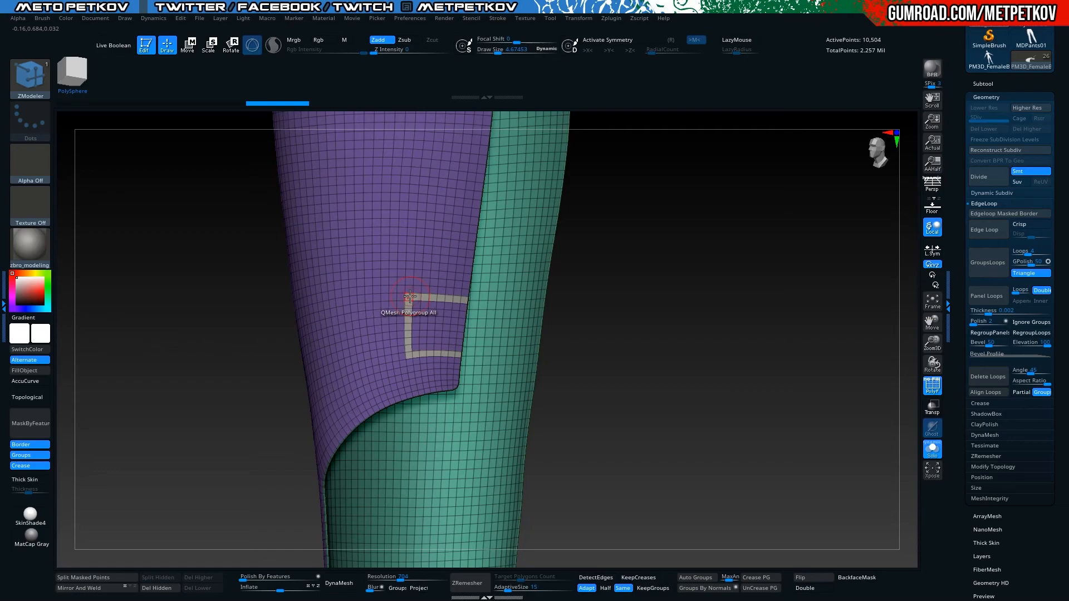
key(space)
click(365, 283)
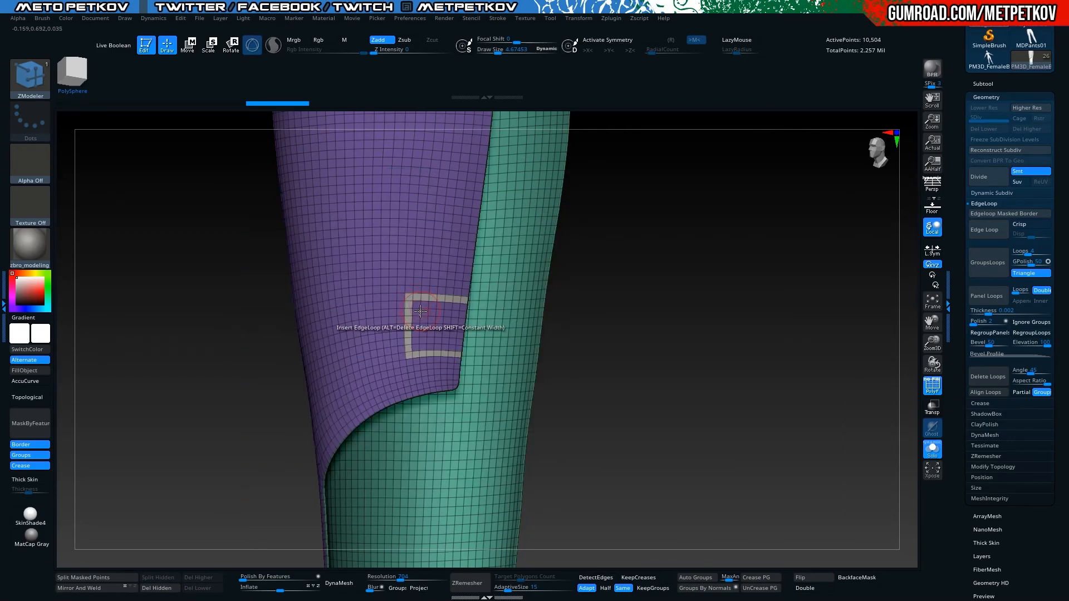
click(408, 295)
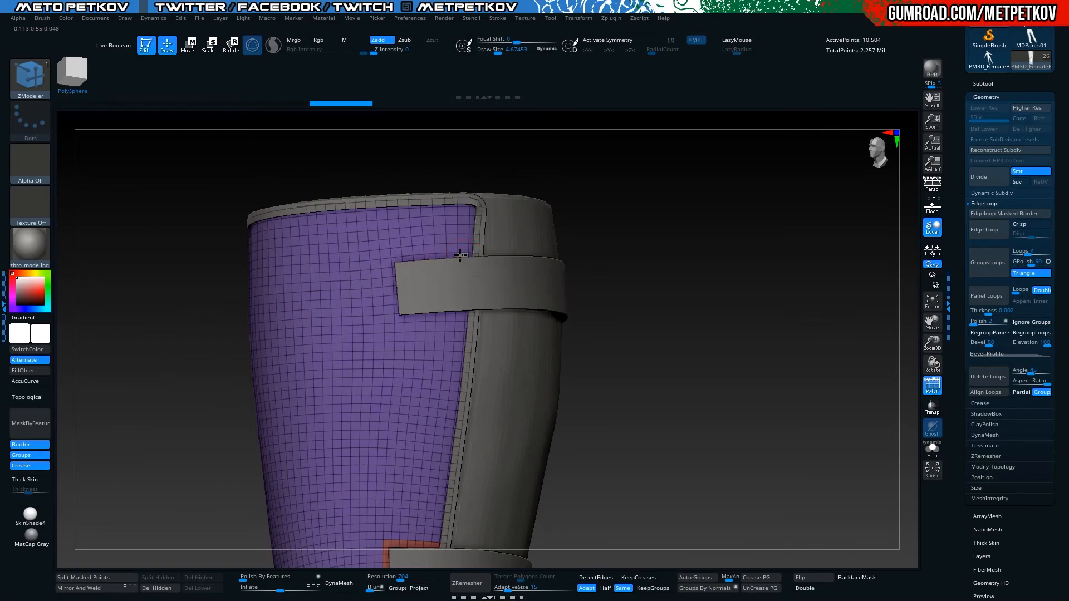
Mark the shaft polygons outlining the end of the upper strap and assign them a polygroup with ZModeler
drag(434, 256, 397, 263)
key(alt+s)
key(alt+s)
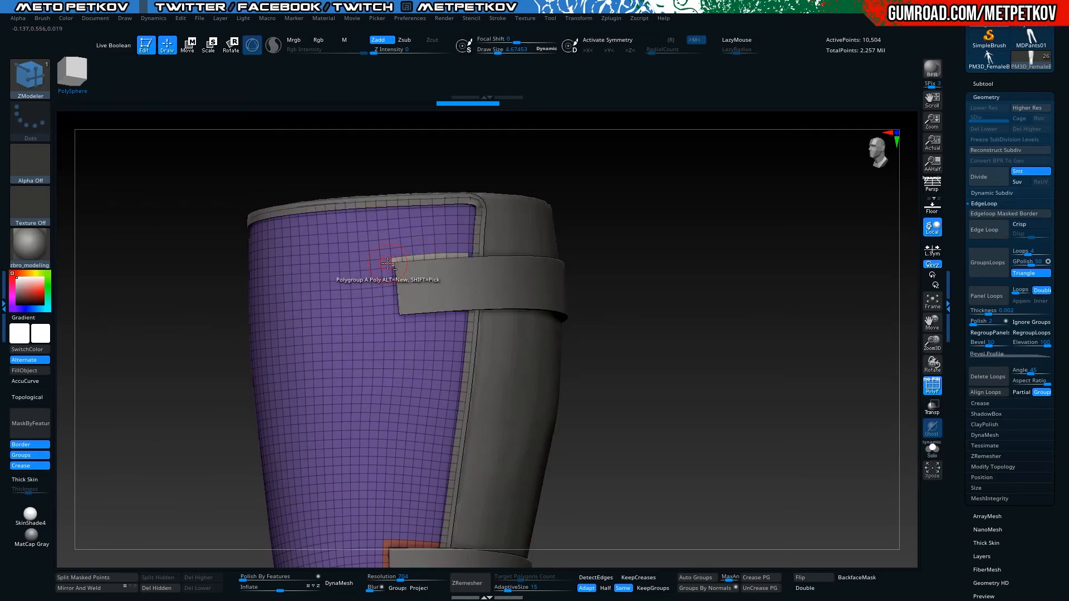
key(ctrl+z)
key(alt+s)
drag(394, 271, 397, 309)
key(alt+s)
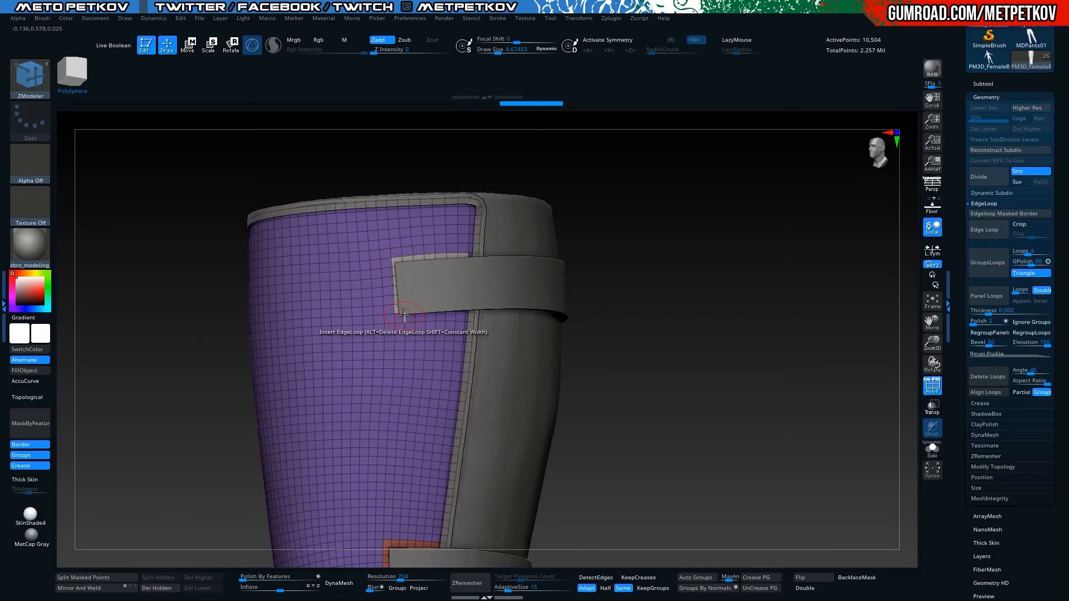
drag(455, 318, 465, 317)
key(alt+s)
click(477, 277)
drag(682, 410, 641, 411)
key(ctrl+z)
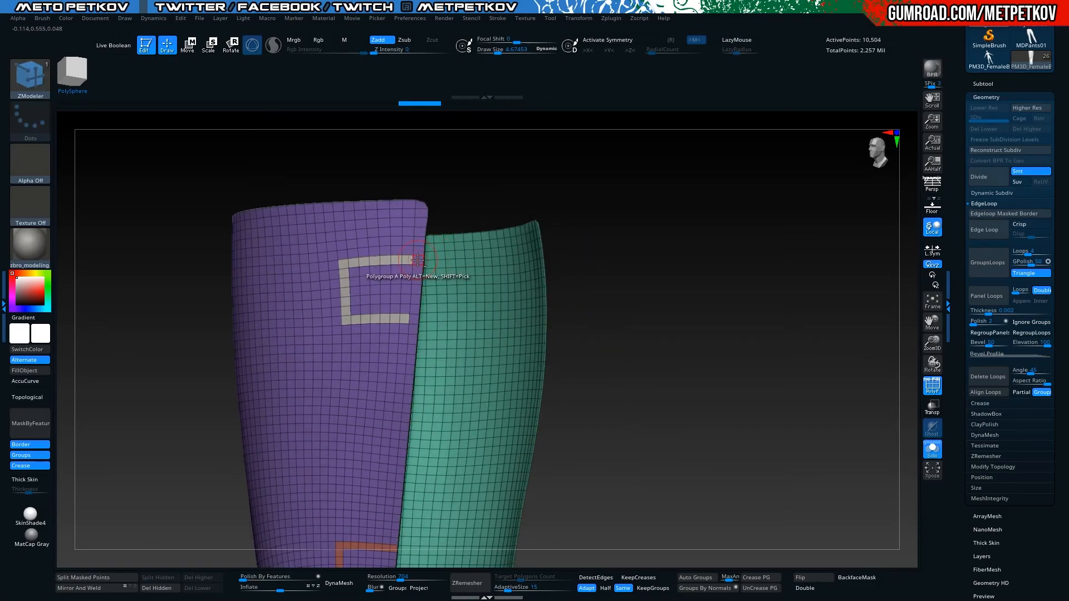
click(393, 327)
Isolate the outer shaft panel without the strap outlines, regroup it with Auto Groups, and show the whole shaft again
alt+drag(111, 323, 153, 288)
ctrl+shift+click(341, 283)
drag(249, 336, 682, 563)
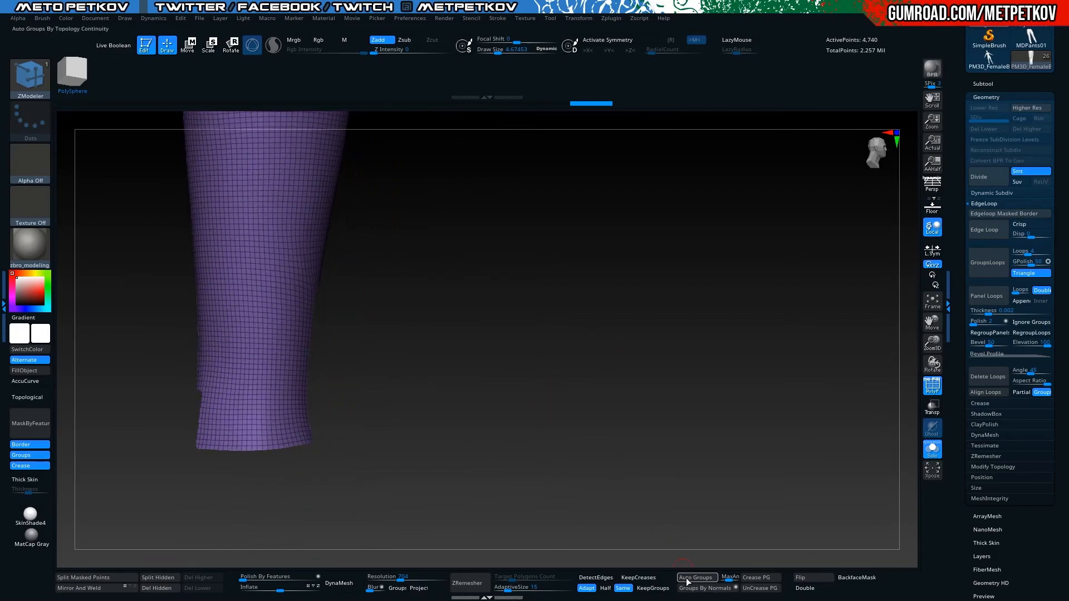
drag(668, 522, 145, 332)
alt+drag(179, 276, 178, 354)
ctrl+shift+click(172, 338)
drag(173, 309, 239, 301)
drag(94, 278, 174, 307)
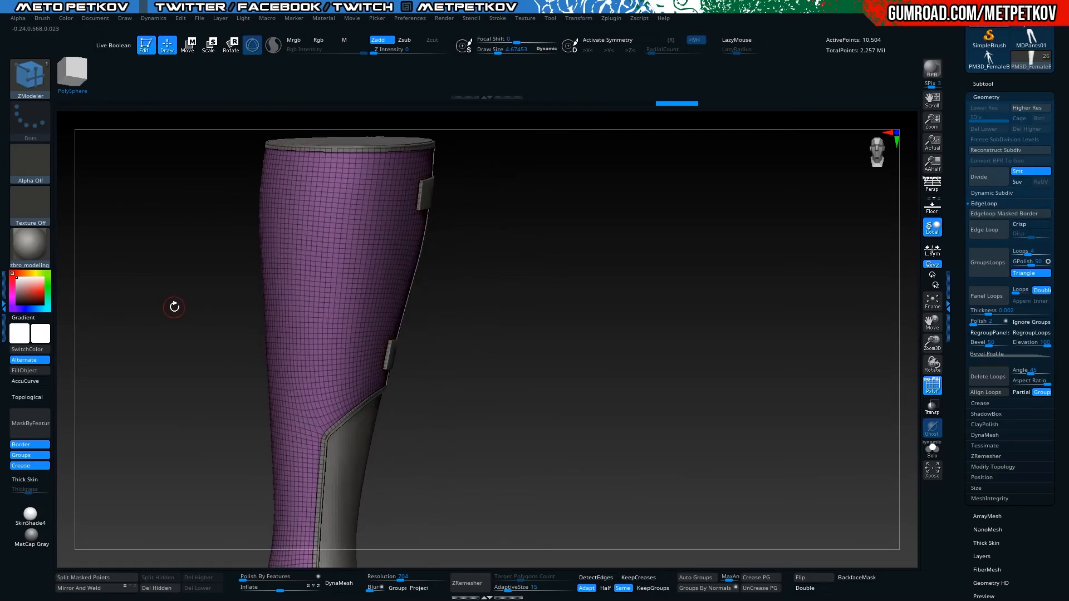
Isolate the main outer shaft panel, leaving the patches around the strap ends hidden
alt+drag(193, 258, 202, 329)
click(200, 325)
mouse_move(158, 296)
mouse_down()
mouse_move(187, 296)
mouse_move(172, 312)
mouse_move(286, 322)
mouse_up()
key(ctrl+shift)
ctrl+shift+click(297, 294)
drag(390, 329, 518, 381)
drag(150, 320, 194, 327)
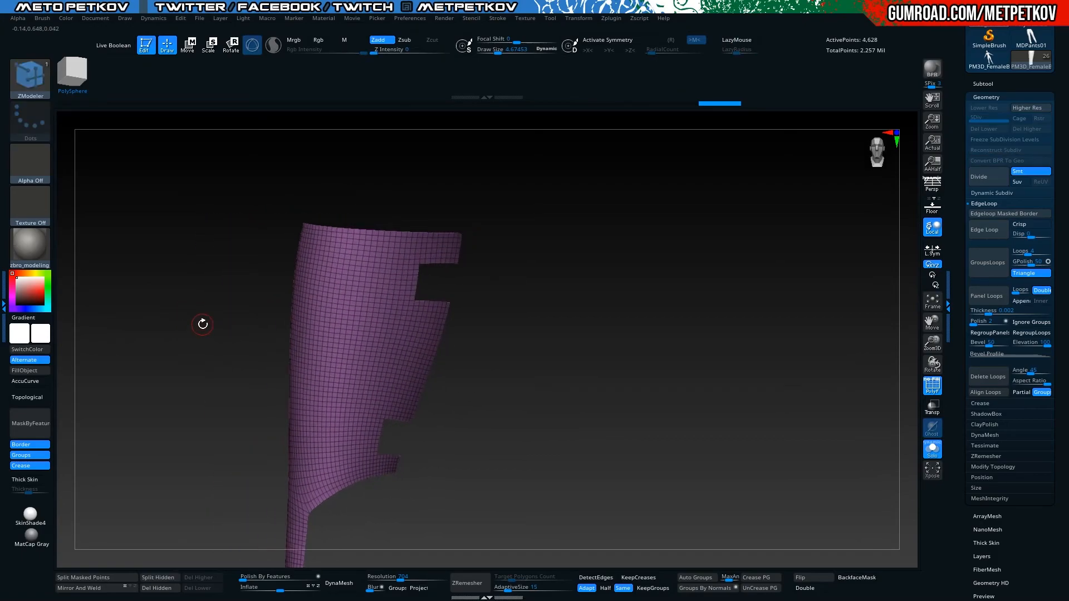
Shrink the visible area of the outer shaft panel away from its borders and show the rest of the boot around it
key(ctrl+shift)
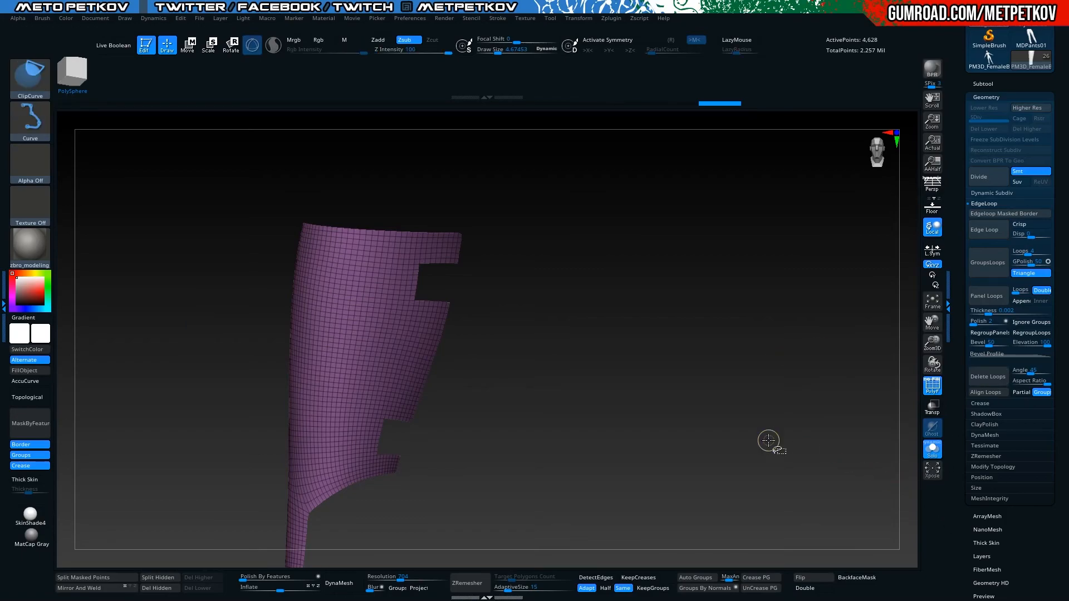
ctrl+shift+click(769, 441)
drag(88, 302, 201, 327)
ctrl+shift+click(129, 315)
key(ctrl+shift)
key(ctrl+shift+s)
click(179, 294)
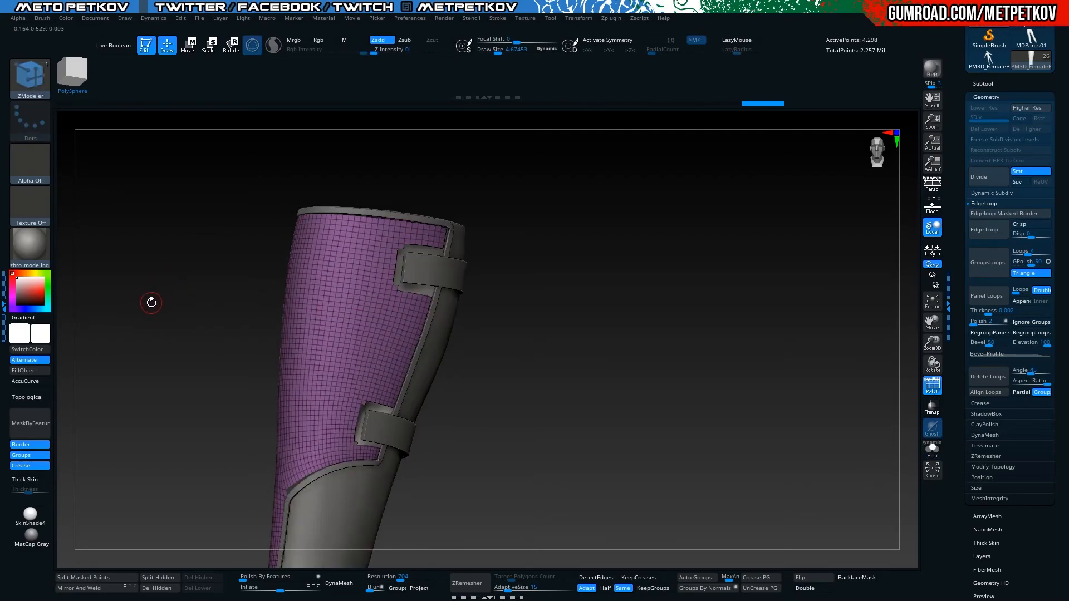
Switch the selection brush to SelectLasso and hide the stray spike on the panel's front edge above the ankle
click(148, 296)
drag(149, 296, 171, 314)
alt+drag(172, 354, 163, 223)
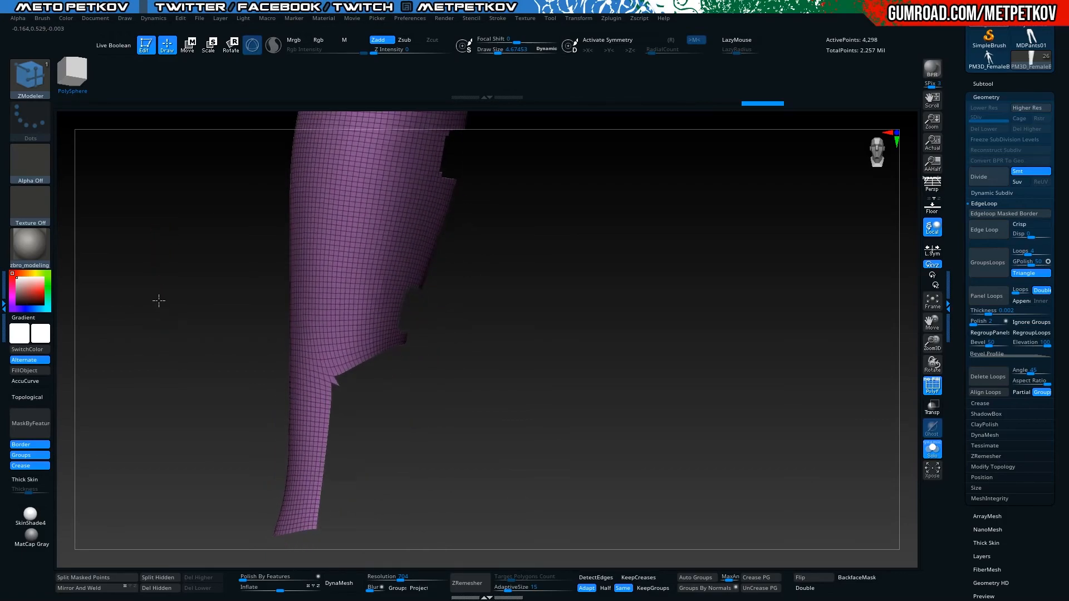
click(157, 302)
mouse_move(162, 310)
mouse_down()
mouse_move(148, 277)
mouse_move(219, 369)
mouse_move(132, 255)
mouse_move(154, 306)
mouse_up()
key(ctrl+shift)
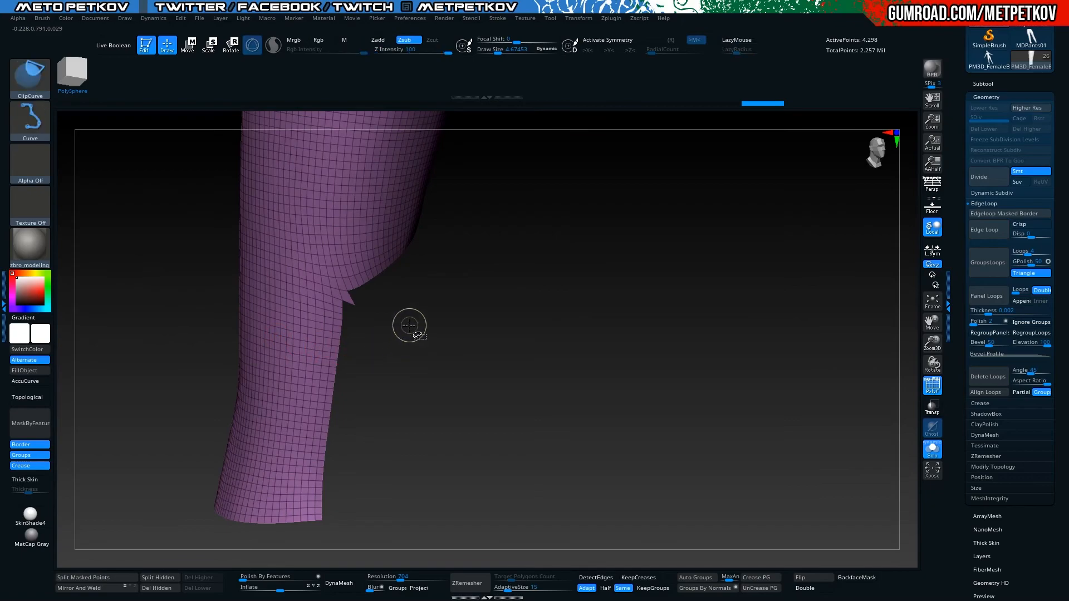
drag(414, 379, 414, 379)
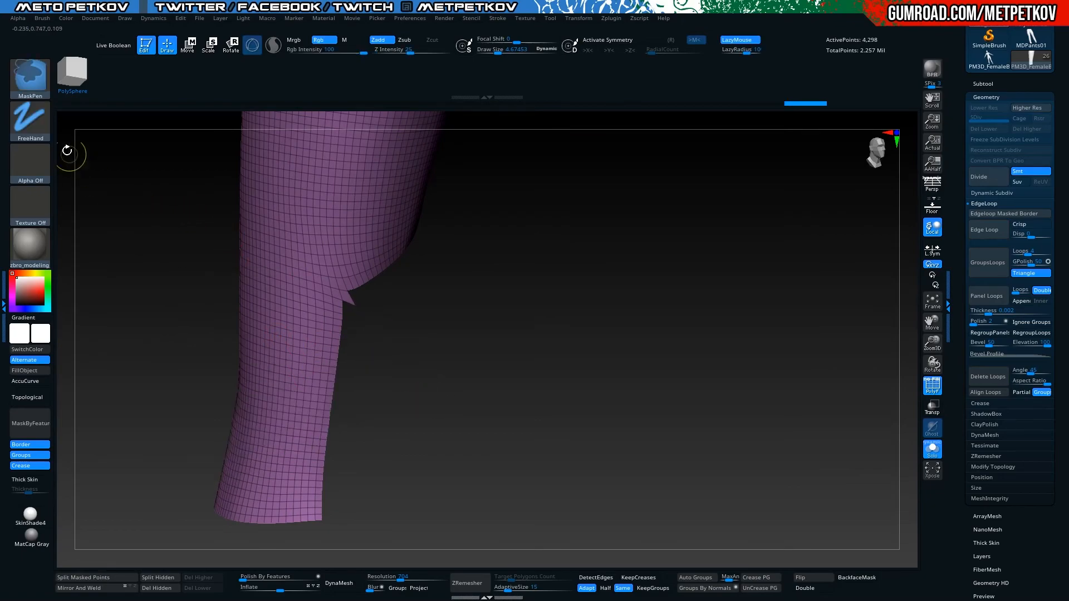
click(37, 87)
click(130, 88)
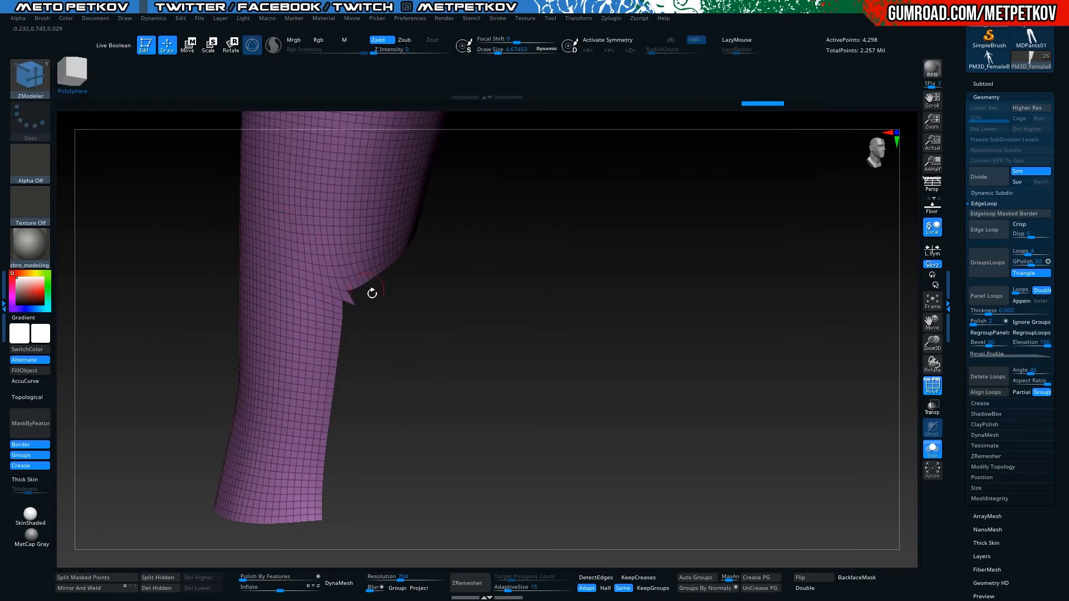
key(b)
key(z)
key(m)
alt+drag(479, 356, 473, 440)
mouse_move(473, 439)
mouse_down()
mouse_move(469, 415)
mouse_move(421, 389)
mouse_up()
alt+drag(93, 251, 162, 292)
Hide the leftover polygons in the corners of the upper and lower strap cutouts with SelectLasso
key(ctrl+shift)
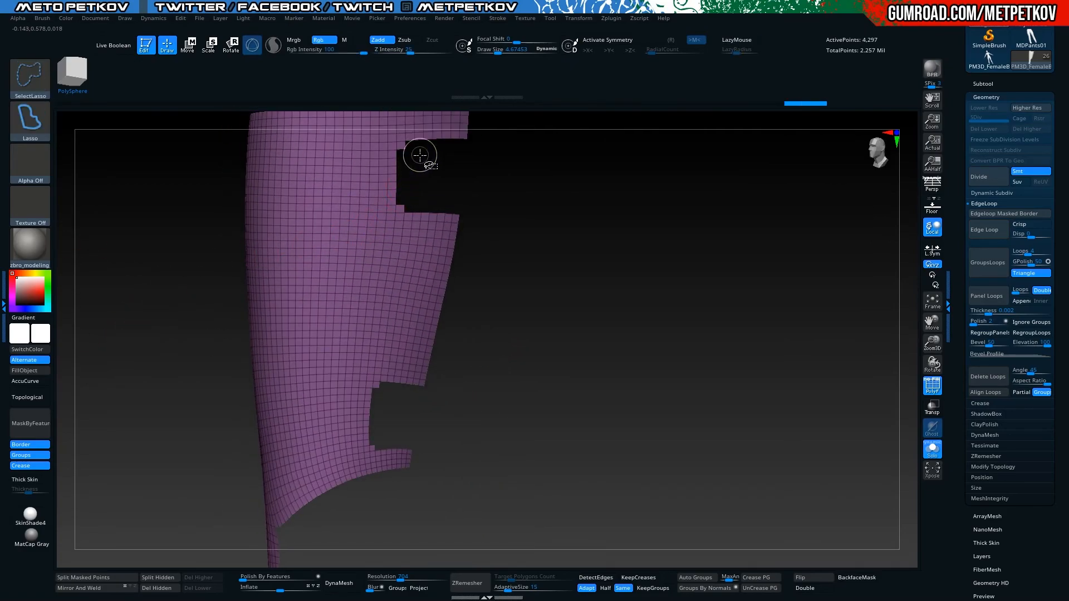
drag(453, 174, 500, 165)
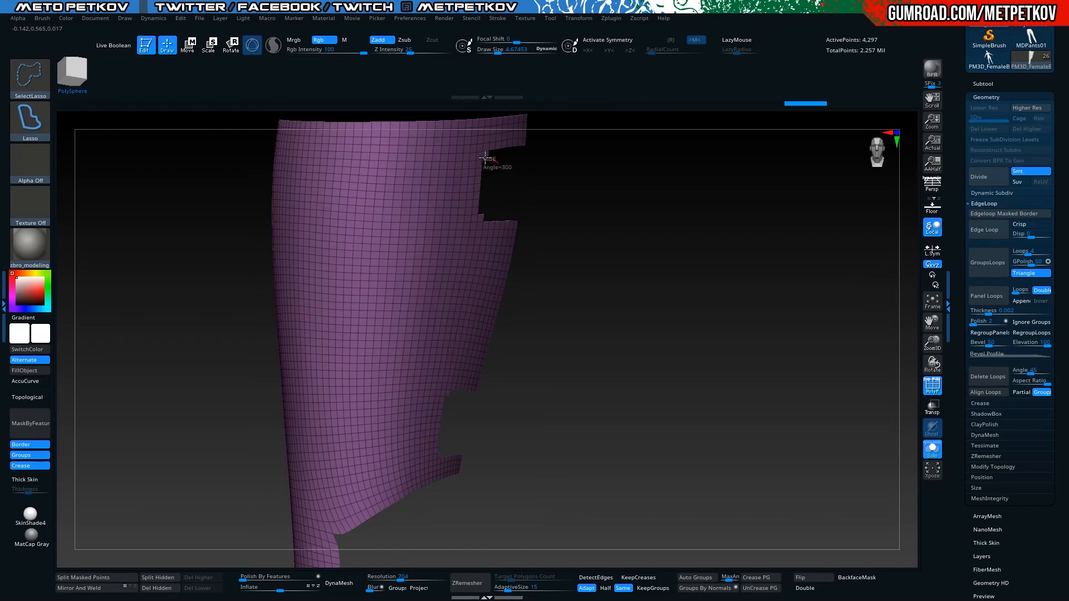
ctrl+shift+drag(485, 216, 484, 209)
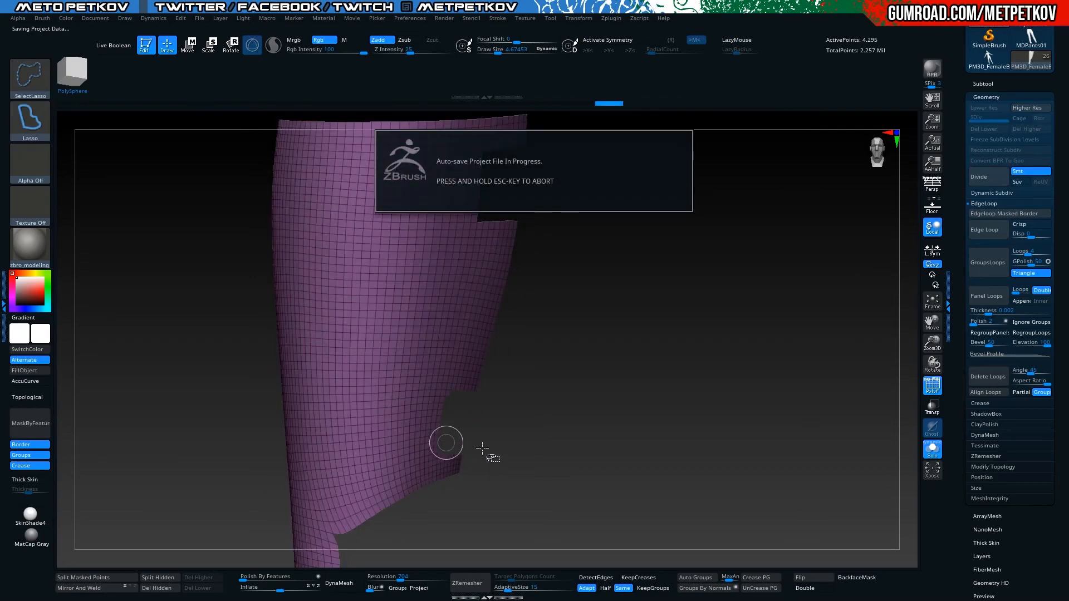
ctrl+shift+drag(531, 414, 527, 441)
drag(550, 448, 504, 448)
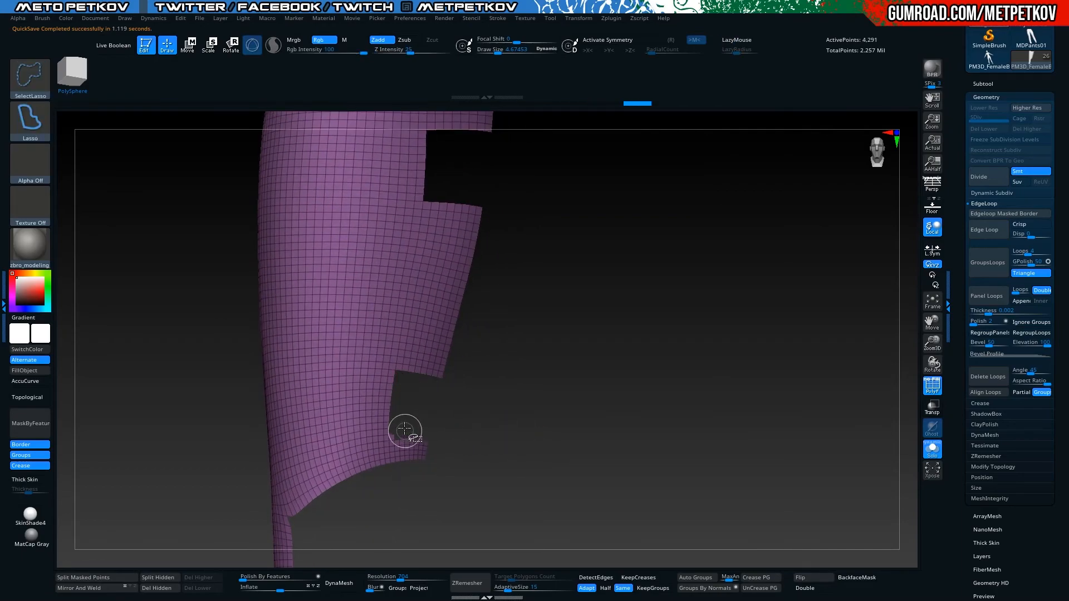
mouse_move(442, 418)
mouse_down()
mouse_move(471, 419)
mouse_move(443, 437)
mouse_up()
Check the hidden parts by inverting visibility, regroup the outer shaft panel with Auto Groups, and show the whole shaft
mouse_move(120, 340)
mouse_down()
mouse_move(148, 337)
mouse_move(120, 346)
mouse_move(134, 331)
mouse_up()
mouse_move(131, 379)
ctrl+shift+mouse_down()
mouse_move(133, 392)
mouse_move(71, 375)
mouse_move(192, 414)
mouse_move(155, 356)
mouse_move(172, 406)
mouse_move(189, 348)
ctrl+shift+mouse_up()
key(ctrl+shift)
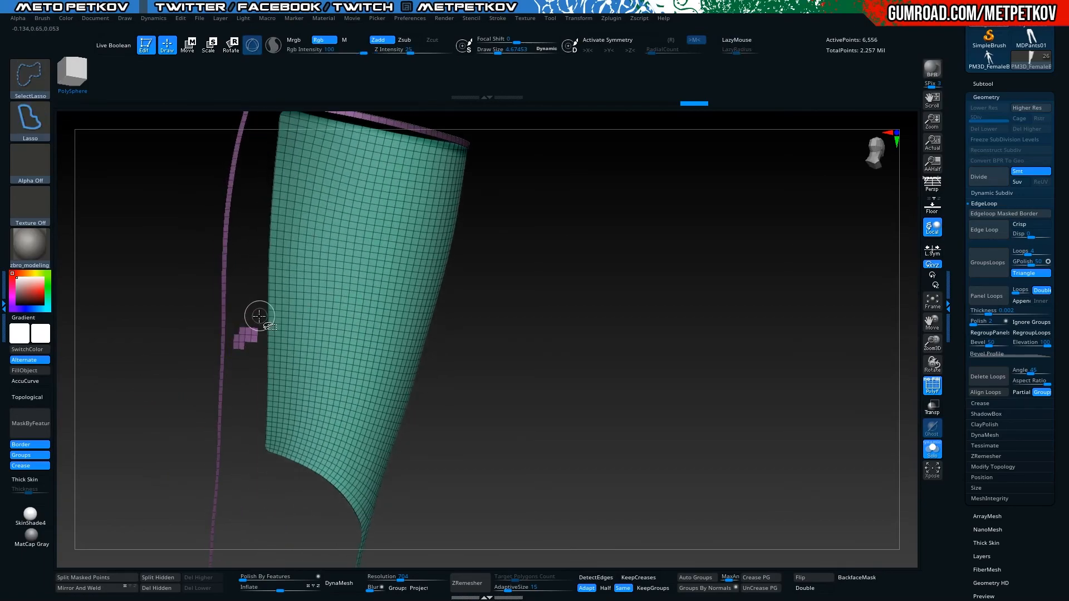
ctrl+shift+click(260, 332)
mouse_move(439, 442)
mouse_down()
mouse_move(647, 477)
mouse_move(393, 436)
mouse_move(429, 441)
mouse_up()
click(690, 579)
ctrl+shift+click(675, 484)
Bring back the surrounding boot parts and isolate the newly grouped main shaft panel
drag(675, 484, 470, 432)
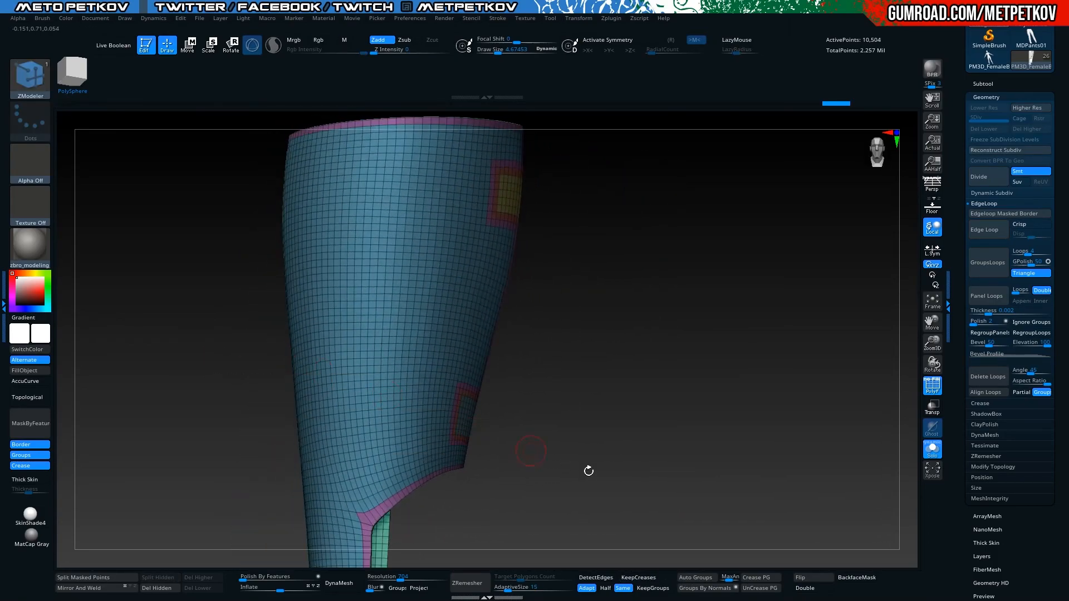
drag(564, 462, 534, 381)
drag(644, 444, 579, 425)
key(alt+s)
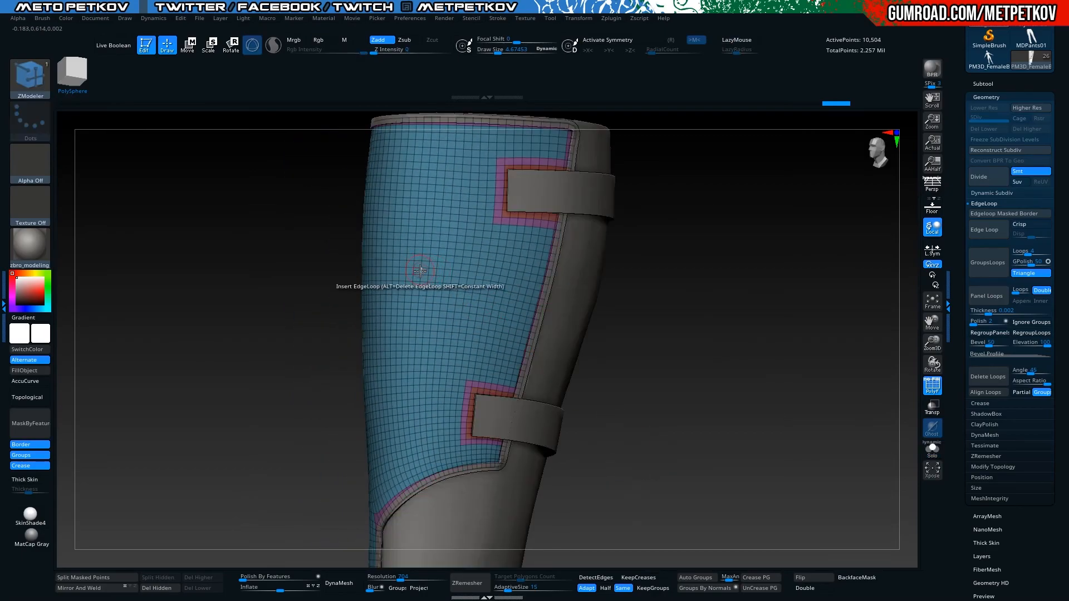
key(ctrl+shift)
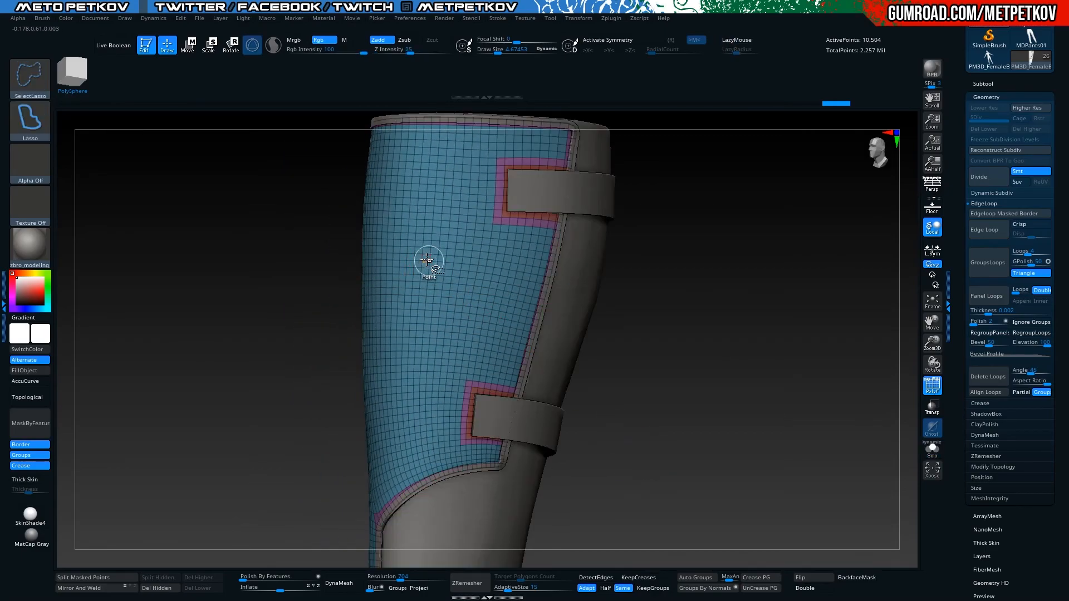
ctrl+shift+click(431, 255)
On the opposite side of the shaft, mark the polygons outlining the upper and lower strap ends with ZModeler
drag(210, 298, 295, 279)
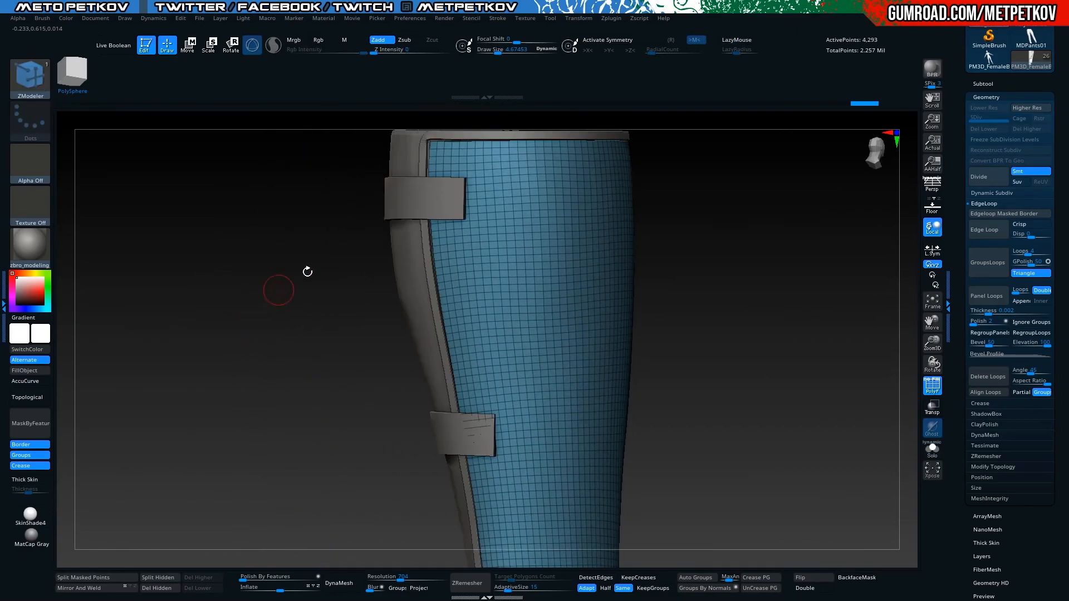
drag(307, 241, 366, 222)
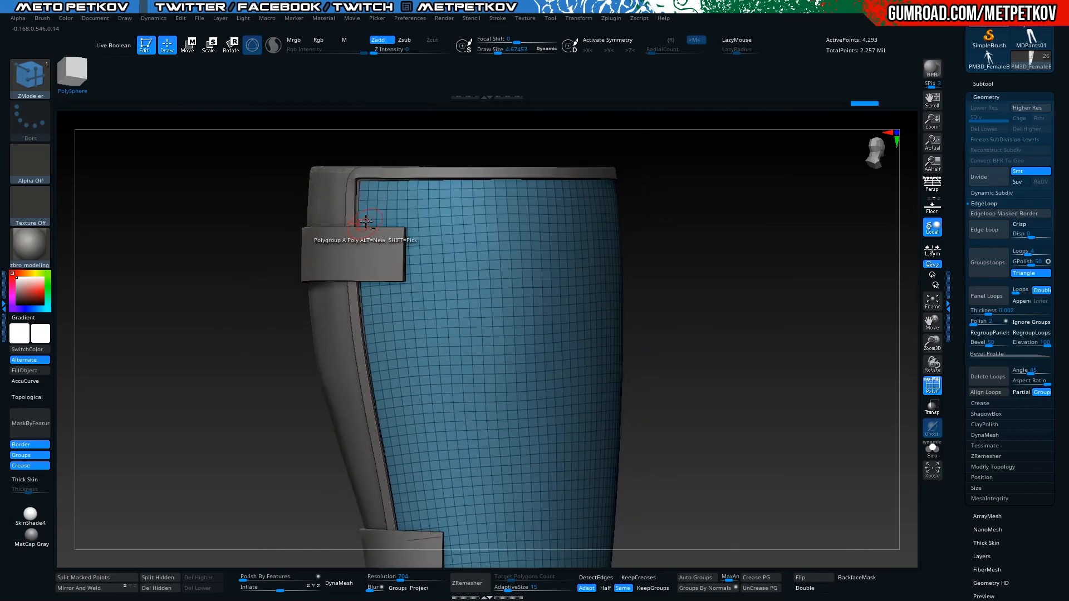
key(ctrl+z)
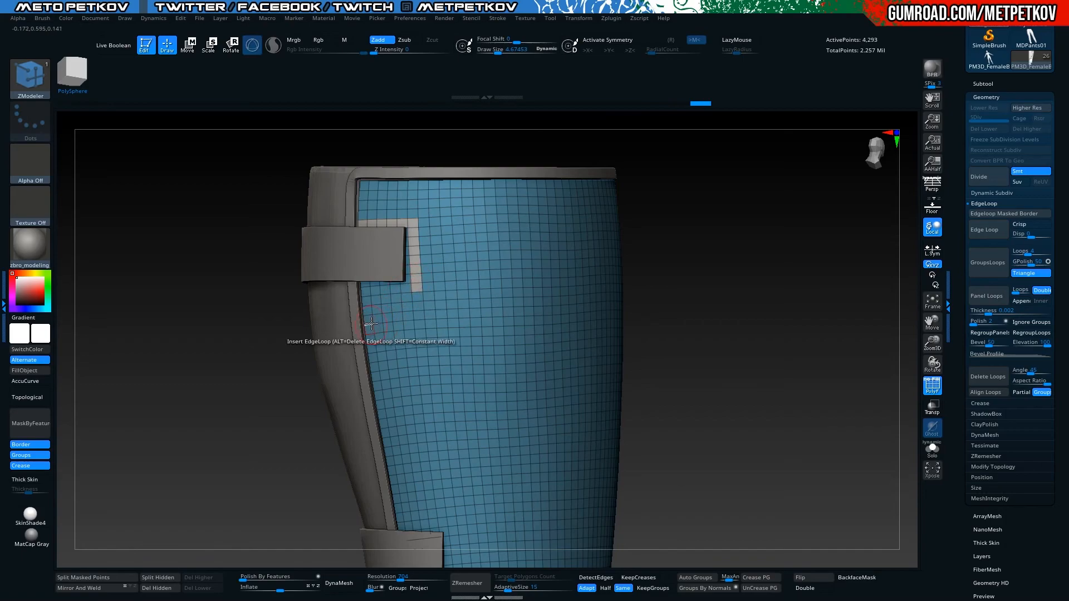
drag(290, 320, 393, 349)
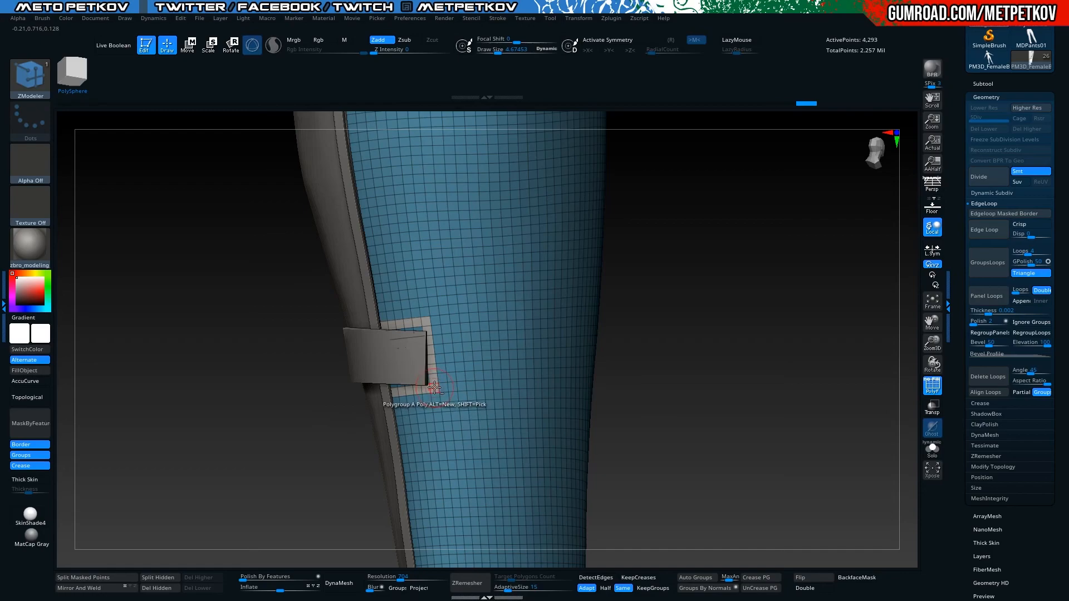
mouse_move(243, 312)
mouse_down()
mouse_move(172, 279)
mouse_move(124, 274)
mouse_move(437, 298)
mouse_move(362, 286)
mouse_up()
Regroup the shaft panel without the new strap outlines using Auto Groups, and show the whole shaft again
ctrl+shift+click(167, 273)
ctrl+shift+click(495, 291)
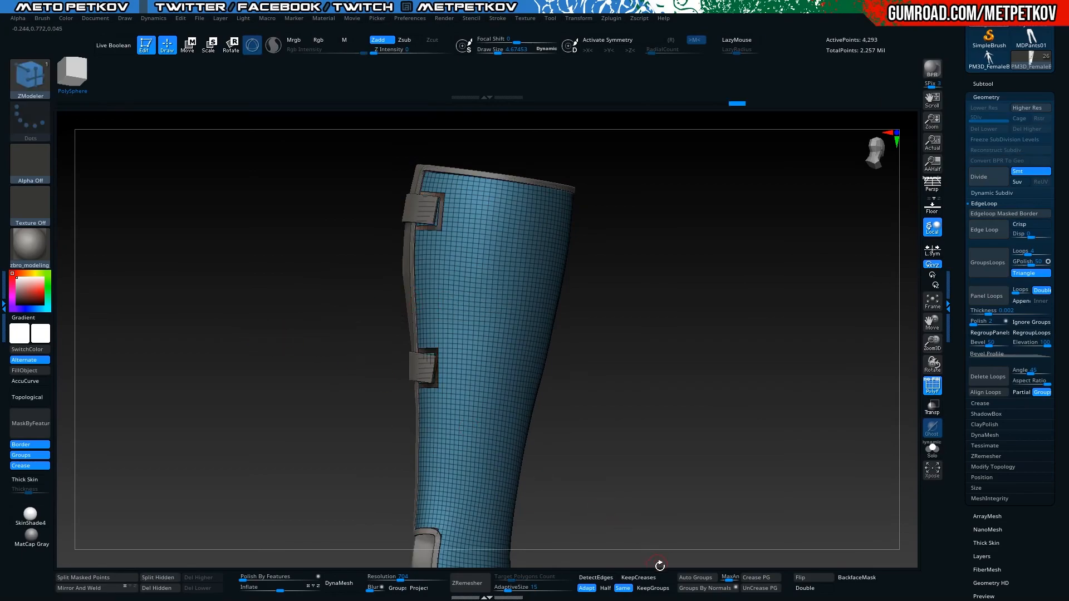
click(683, 577)
ctrl+shift+click(675, 436)
Switch the selection brush to SelectRect, isolate the main shaft panel, and check it from several sides
drag(675, 436, 511, 310)
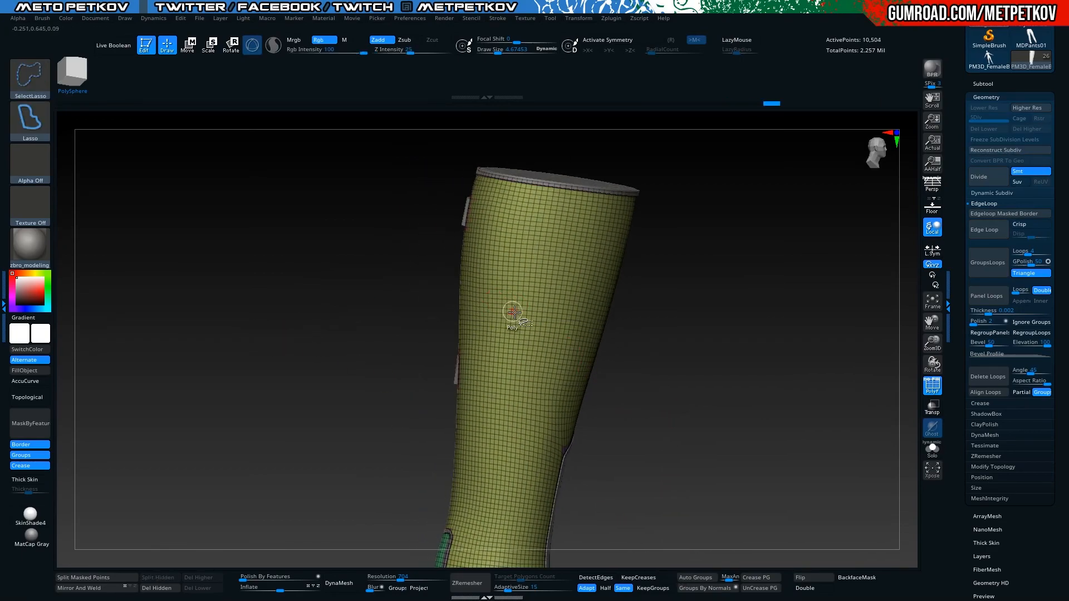
click(30, 78)
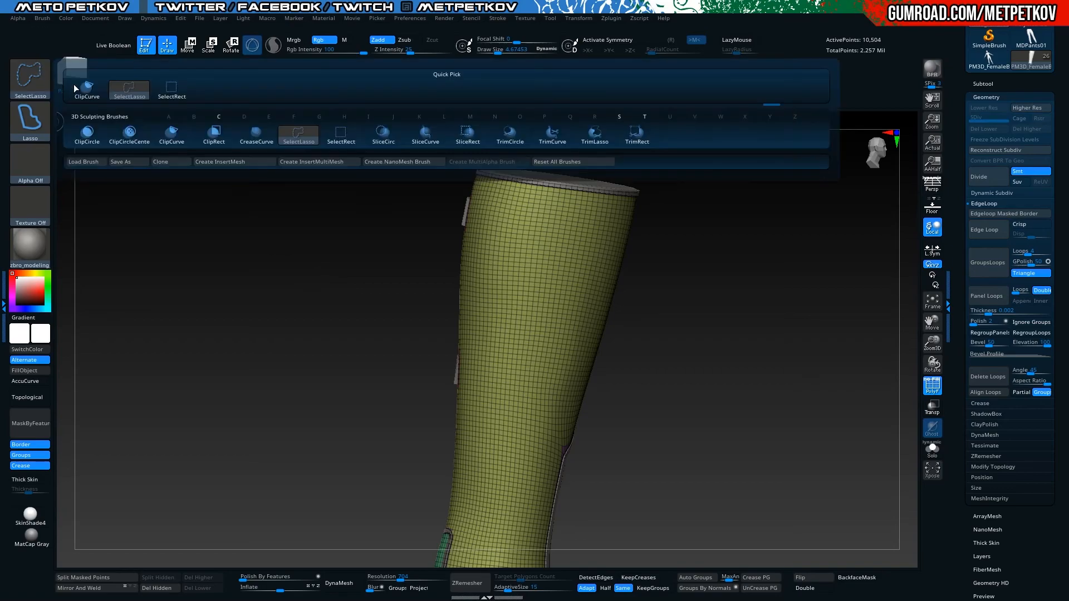
click(175, 94)
ctrl+shift+click(522, 313)
drag(519, 313, 279, 266)
key(alt+shift+s)
key(alt+shift+s)
mouse_move(301, 301)
mouse_down()
mouse_move(334, 341)
mouse_move(222, 425)
mouse_move(281, 281)
mouse_move(310, 300)
mouse_move(306, 182)
mouse_move(400, 326)
mouse_move(430, 308)
mouse_up()
key(ctrl+shift)
drag(299, 356, 356, 358)
key(alt+shift+s)
Assign a new polygroup to the isolated main shaft panel and show the complete shaft
alt+drag(554, 396, 260, 295)
key(f)
key(ctrl+w)
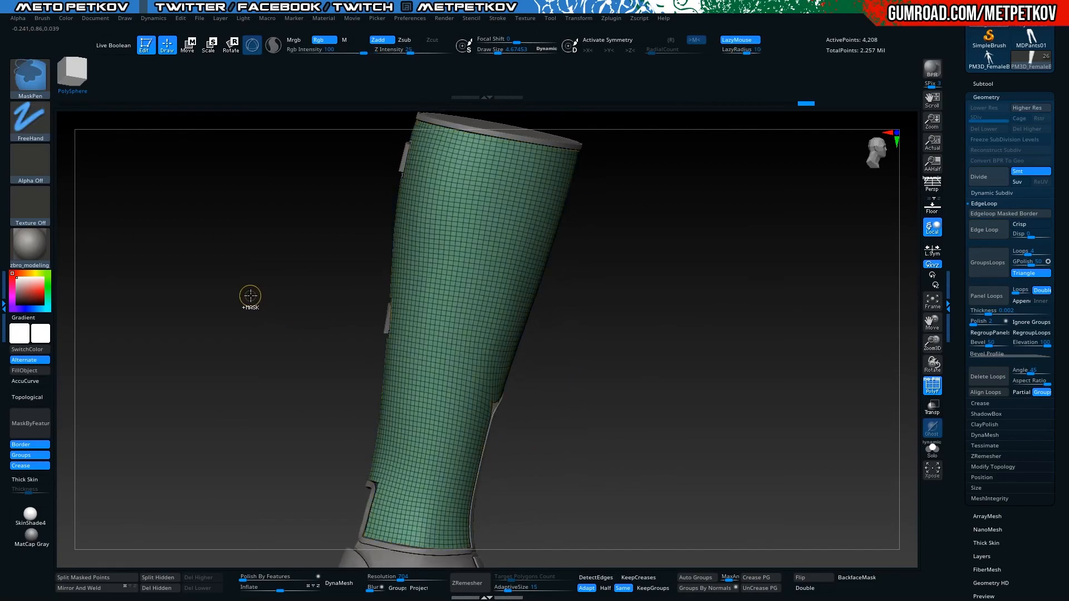
key(ctrl+w)
key(ctrl+w)
ctrl+shift+click(243, 290)
drag(236, 283, 260, 302)
Isolate and mask the main shaft panel, and unhide the rest of the shaft with the mask in place
ctrl+shift+click(476, 277)
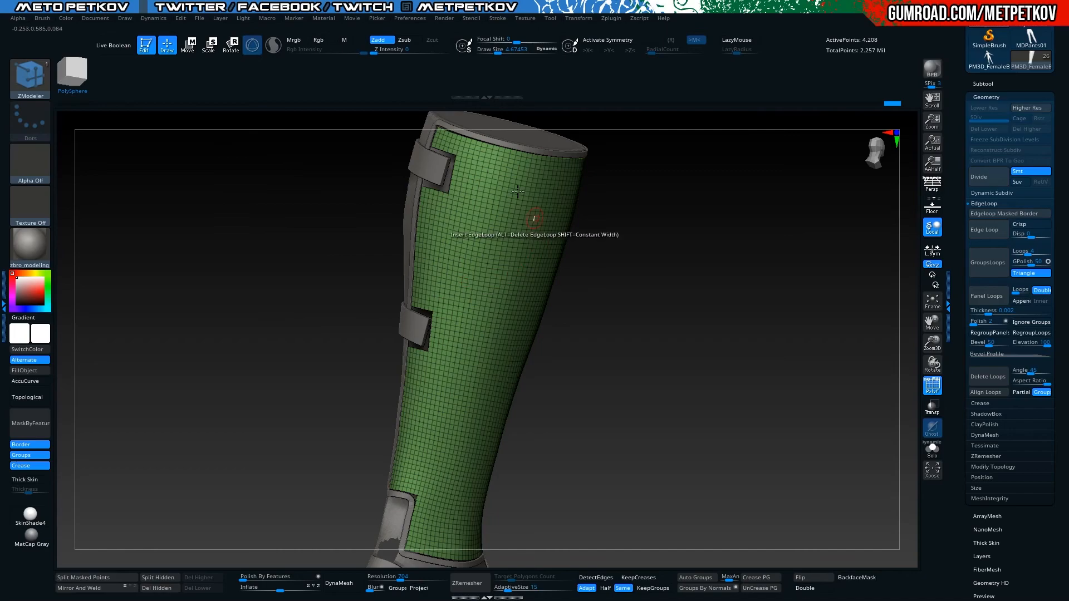
ctrl+shift+click(230, 241)
mouse_move(230, 241)
mouse_down()
mouse_move(251, 249)
mouse_move(265, 305)
mouse_move(239, 291)
mouse_move(284, 298)
mouse_move(511, 242)
mouse_up()
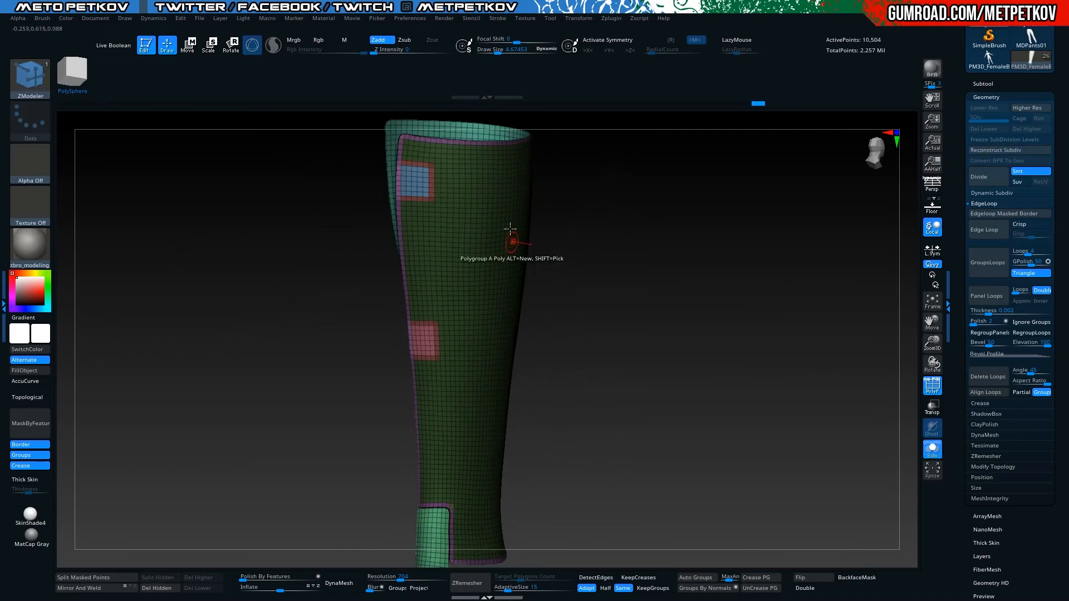
mouse_move(661, 334)
mouse_down()
mouse_move(270, 262)
mouse_move(284, 270)
mouse_move(284, 251)
mouse_move(336, 245)
mouse_up()
key(ctrl)
ctrl+click(284, 270)
drag(558, 270, 520, 243)
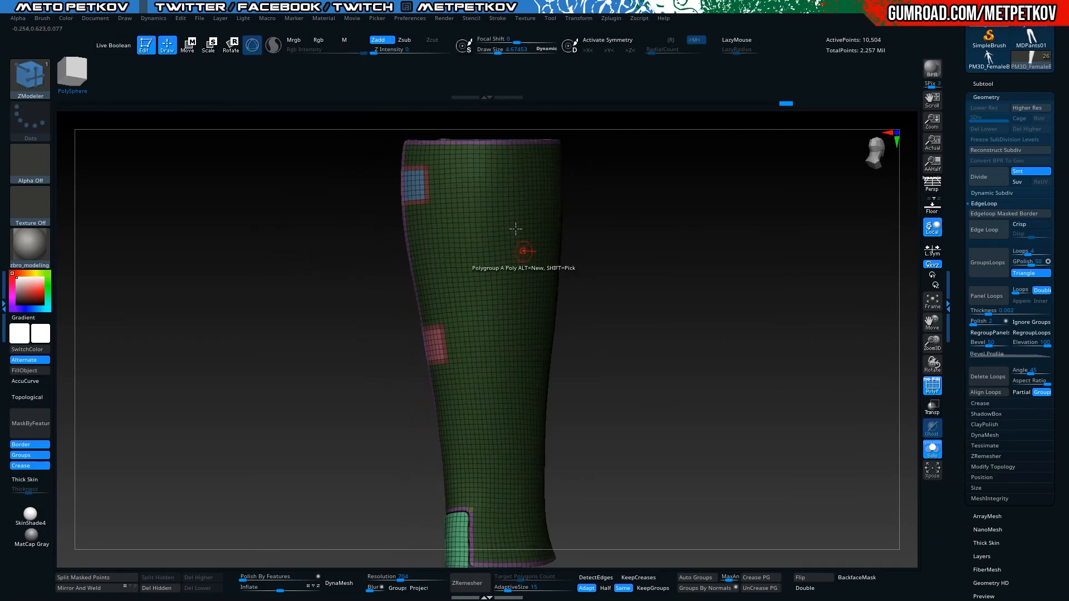
With the Move brush at draw size 9.75551, blur the shaft mask and invert it so the main panel is editable
key(b)
key(m)
key(v)
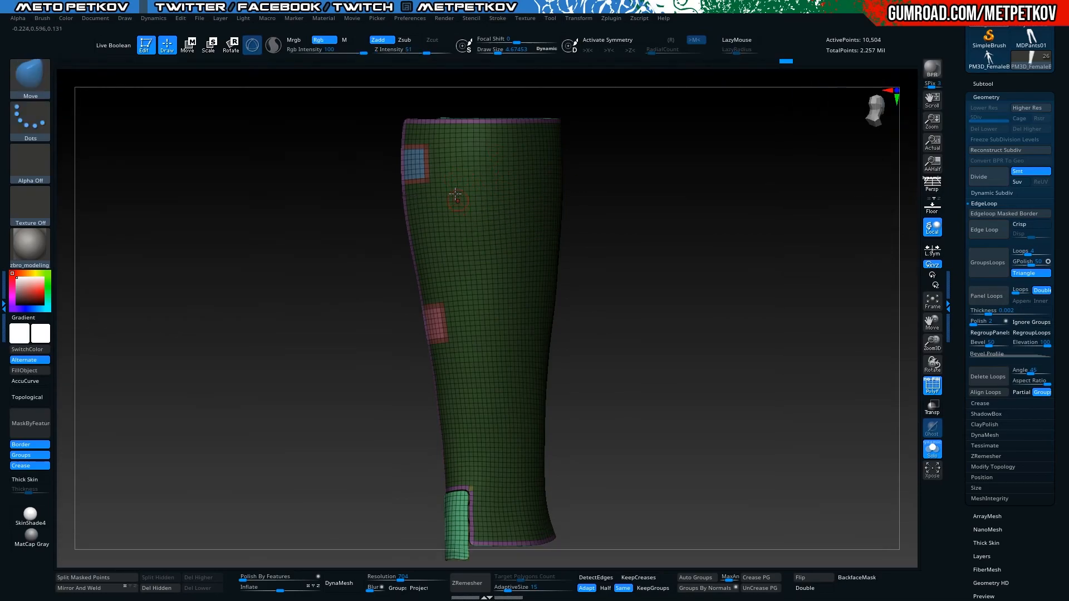
key(space)
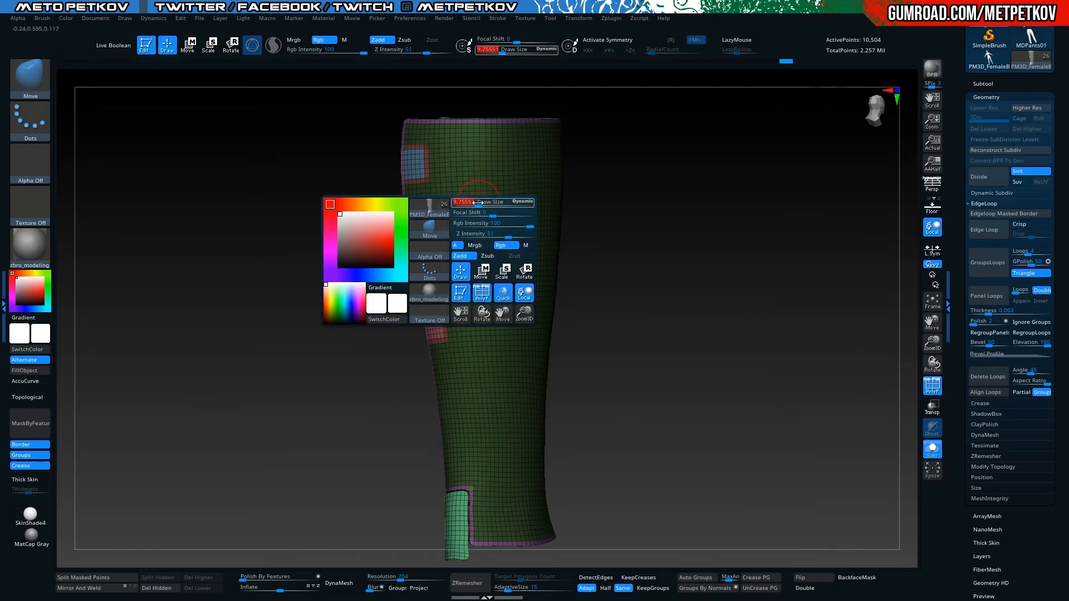
ctrl+click(486, 210)
ctrl+click(284, 253)
drag(285, 252, 217, 262)
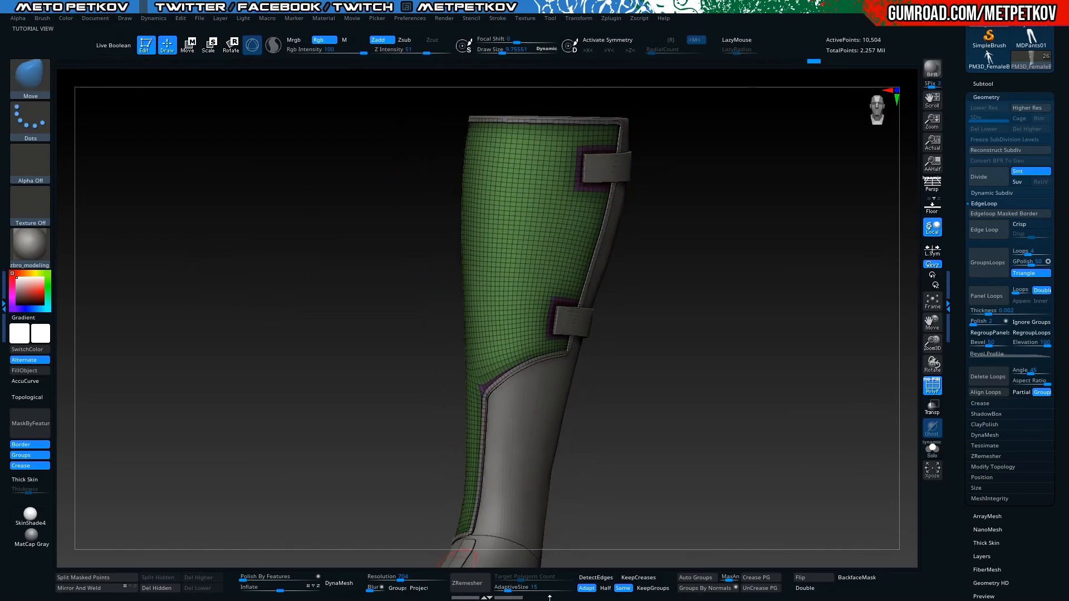
Inflate the unmasked main shaft panel repeatedly by 1 so it bulges around the strap ends
text(1)
key(Return)
click(252, 588)
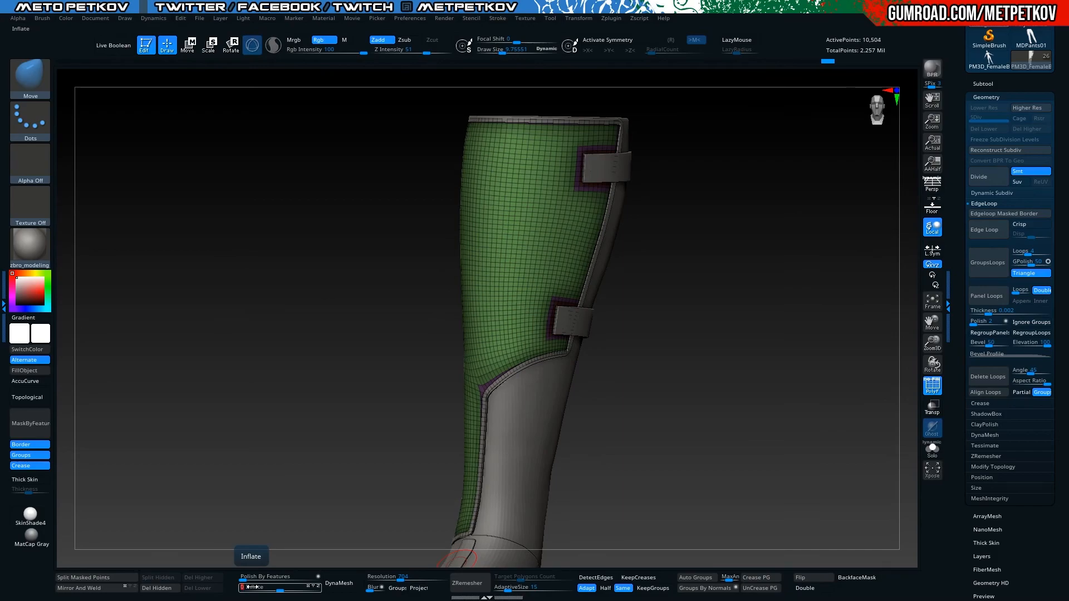
key(Return)
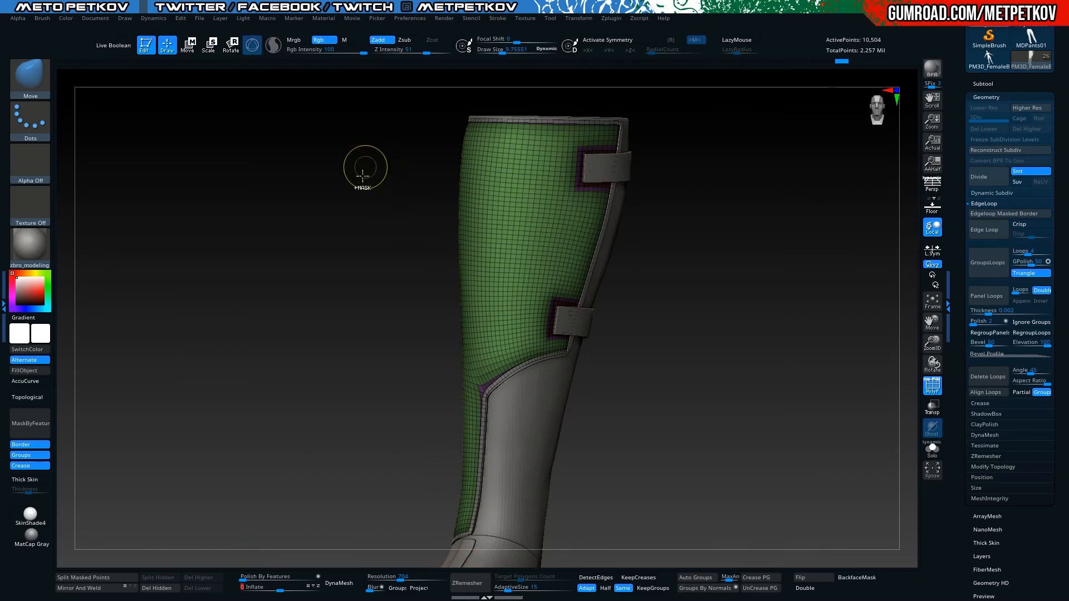
Hide the polyframe and examine the inflated shaft panel around the straps, the ankle, and the upper rim
key(shift+f)
drag(231, 239, 240, 312)
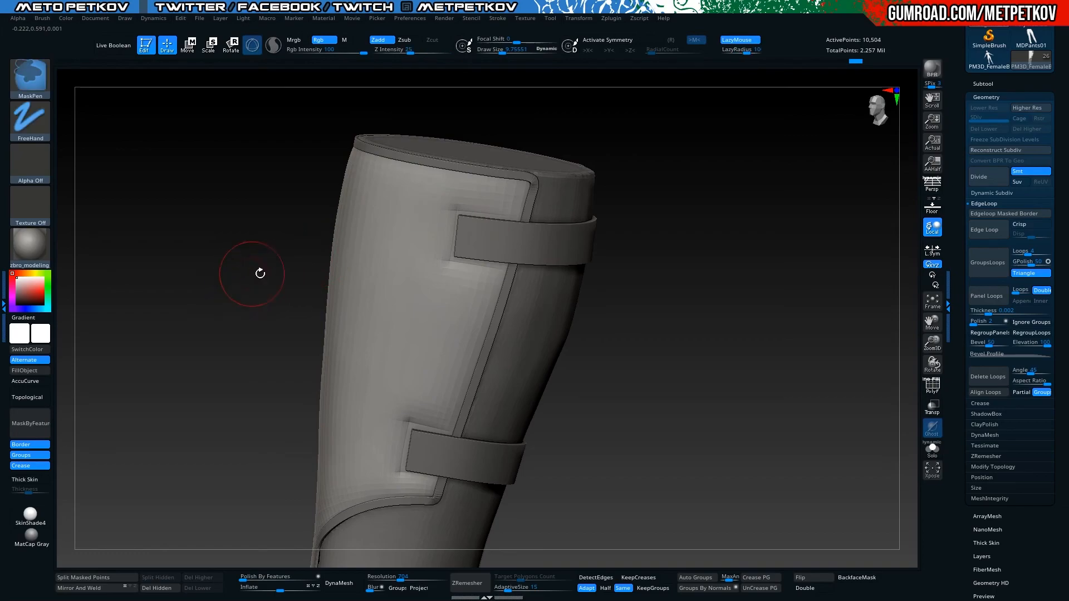
mouse_move(180, 368)
mouse_down()
mouse_move(255, 324)
mouse_move(222, 288)
mouse_move(310, 363)
mouse_move(198, 226)
mouse_move(283, 193)
mouse_up()
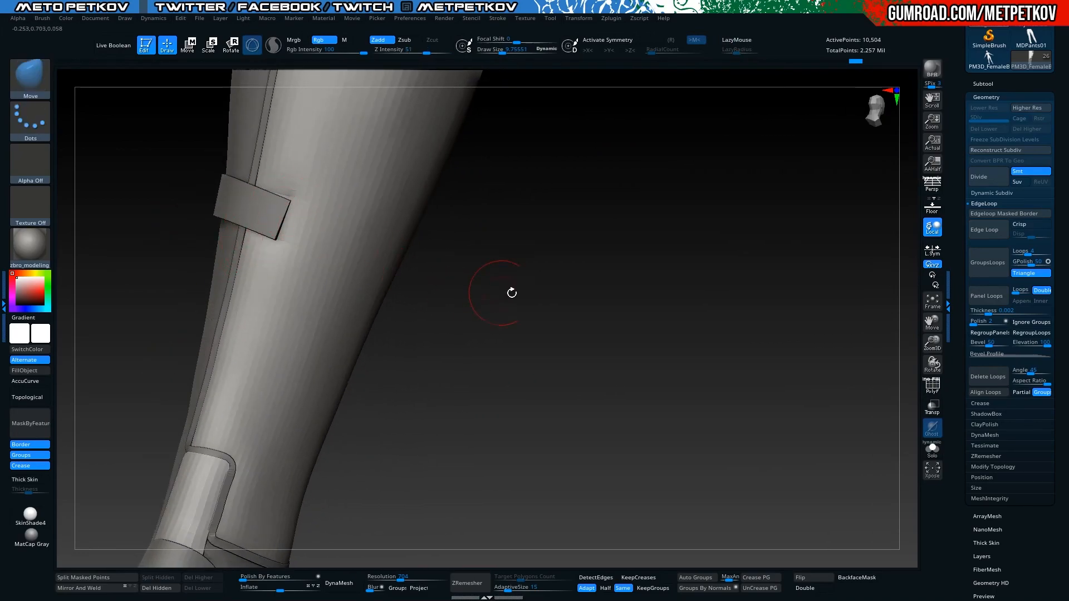
drag(501, 292, 468, 311)
drag(572, 288, 447, 196)
drag(601, 152, 253, 342)
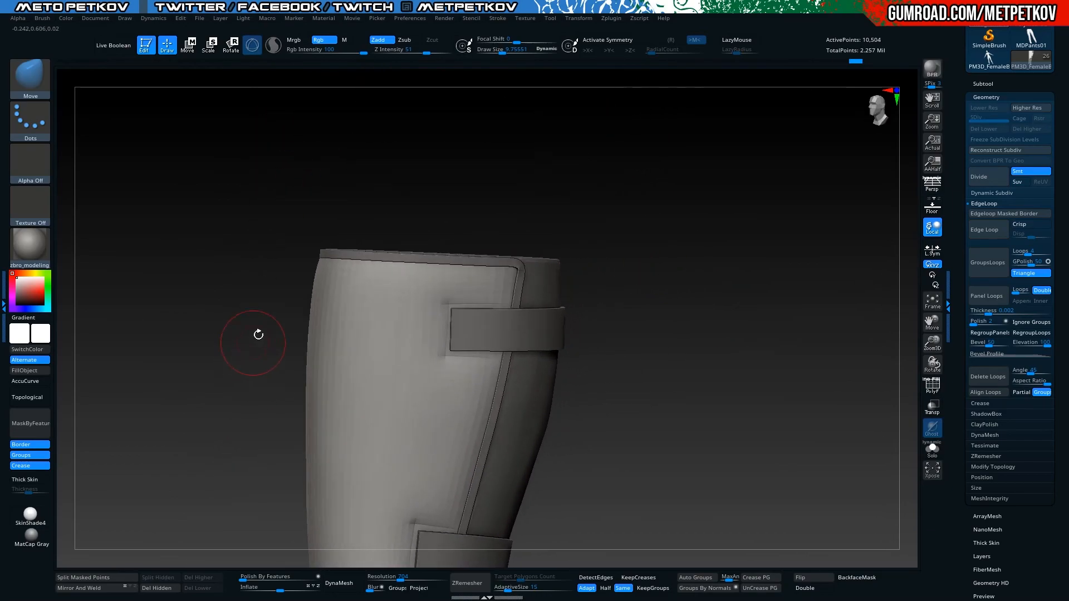
key(shift+f)
key(shift+f)
Divide the shaft mesh twice to reach subdivision level 3 and view the entire boot
key(ctrl)
key(d)
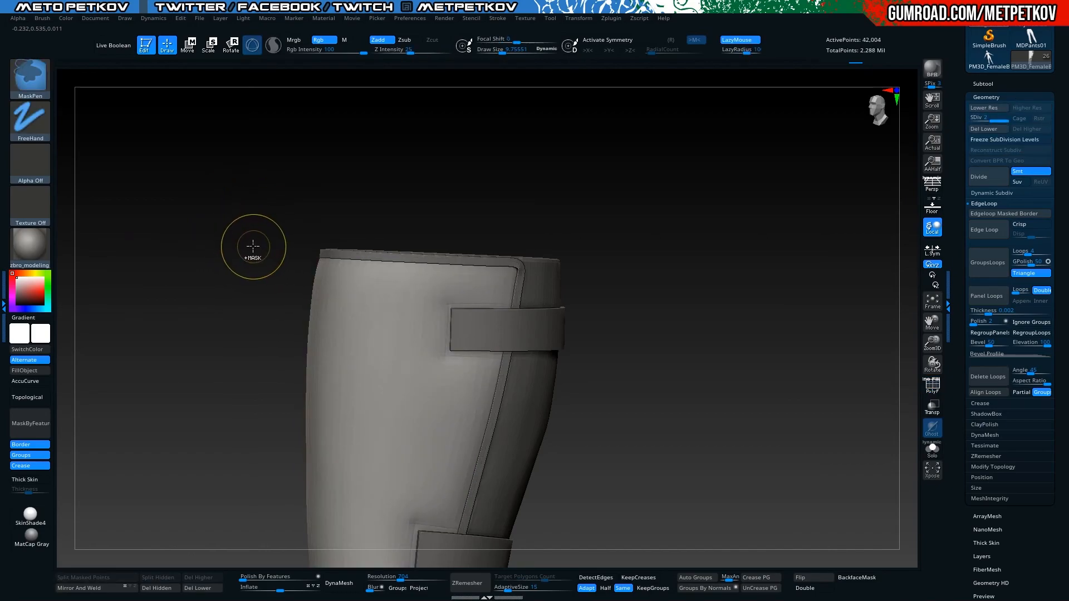
key(d)
mouse_move(219, 286)
mouse_down()
mouse_move(181, 337)
mouse_move(208, 375)
mouse_move(162, 344)
mouse_move(178, 336)
mouse_move(205, 160)
mouse_move(222, 291)
mouse_move(226, 269)
mouse_move(234, 288)
mouse_move(235, 268)
mouse_move(256, 276)
mouse_move(236, 253)
mouse_up()
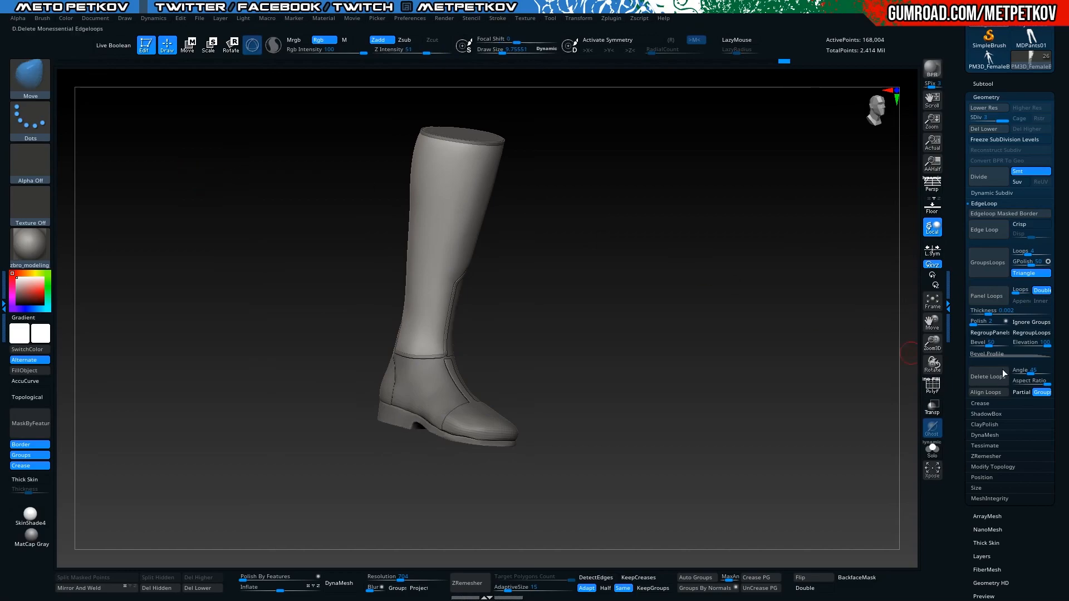
Show the Lower subtool folder with the trousers and inspect how they meet the boot shaft
click(988, 84)
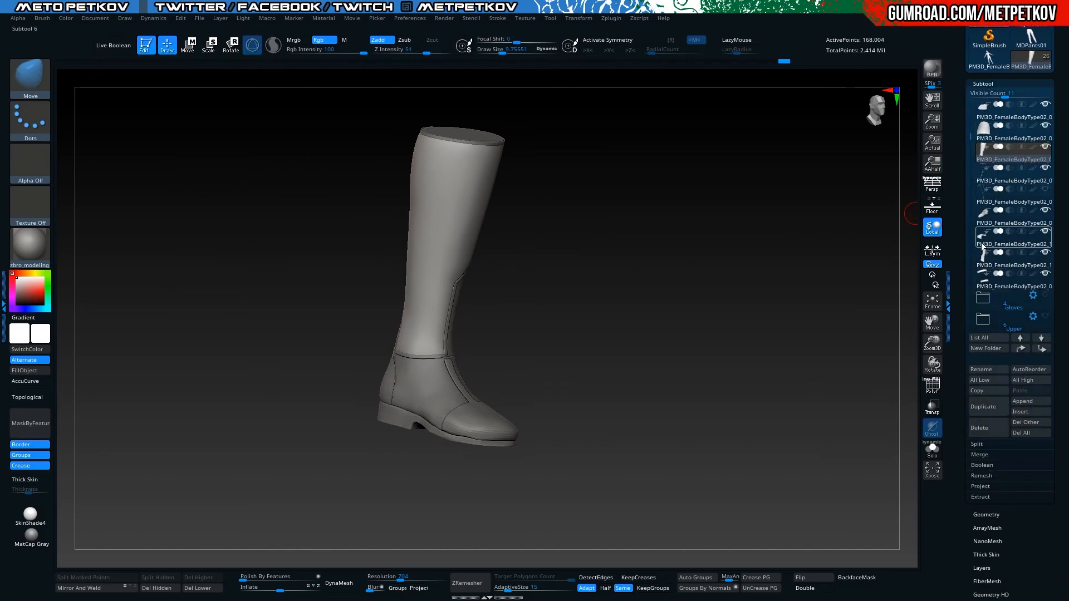
drag(971, 140, 971, 173)
click(1032, 203)
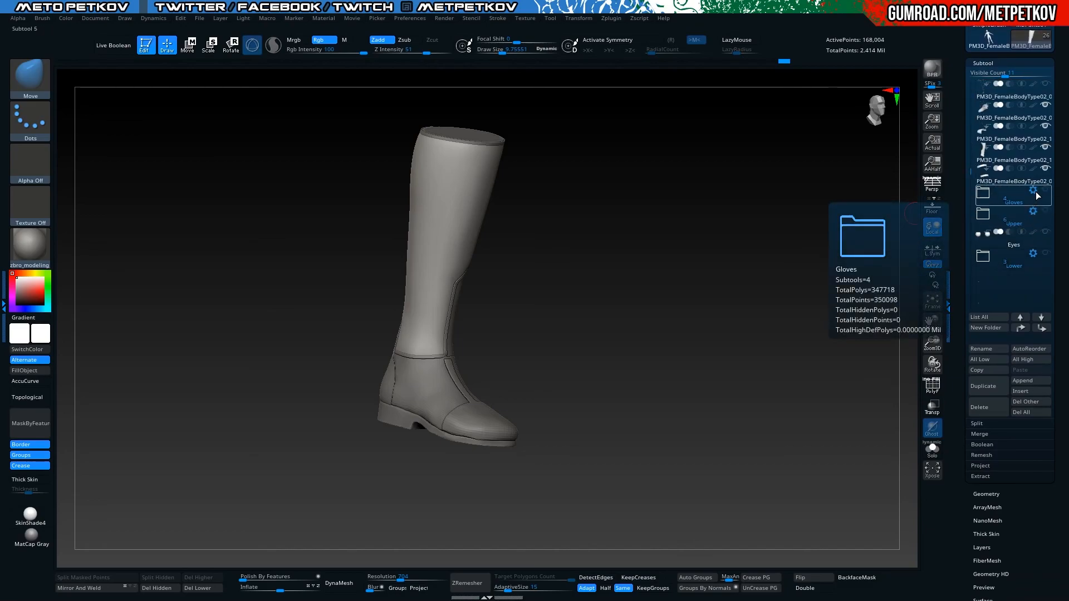
click(1045, 252)
drag(798, 375, 620, 305)
alt+drag(245, 264, 209, 384)
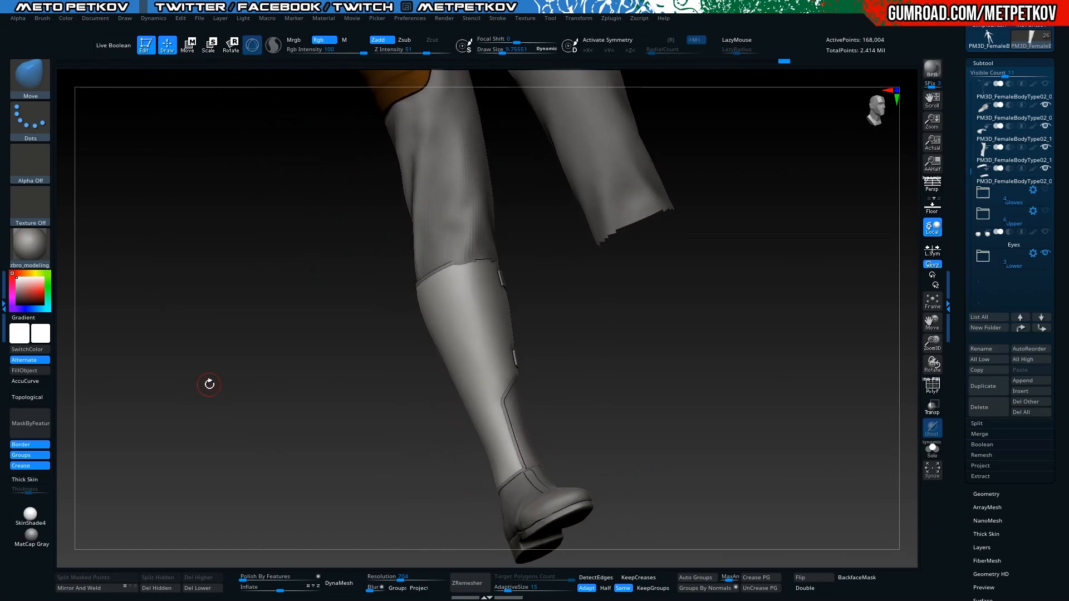
drag(405, 331, 256, 346)
drag(251, 265, 274, 272)
Select the orange thigh panel subtool and sample its orange as the active color
alt+click(421, 223)
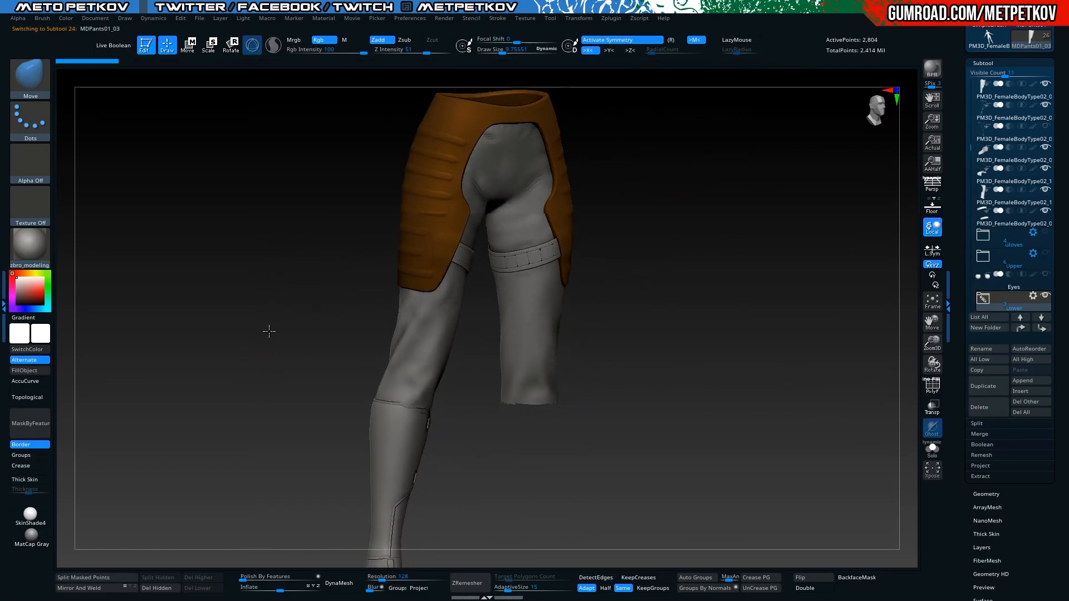
drag(241, 285, 250, 285)
alt+drag(269, 202, 244, 309)
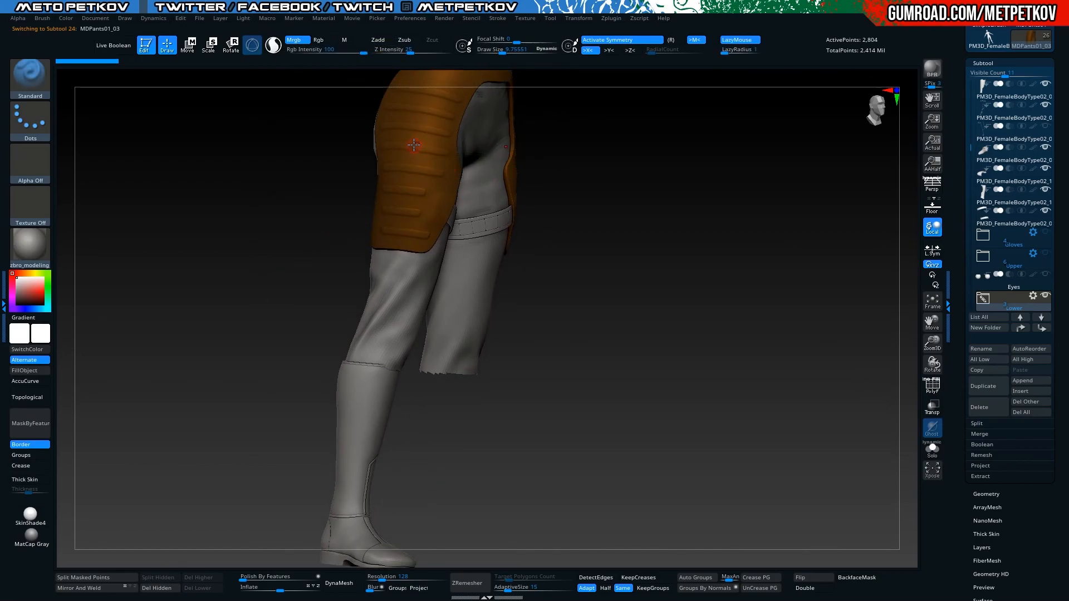
key(c)
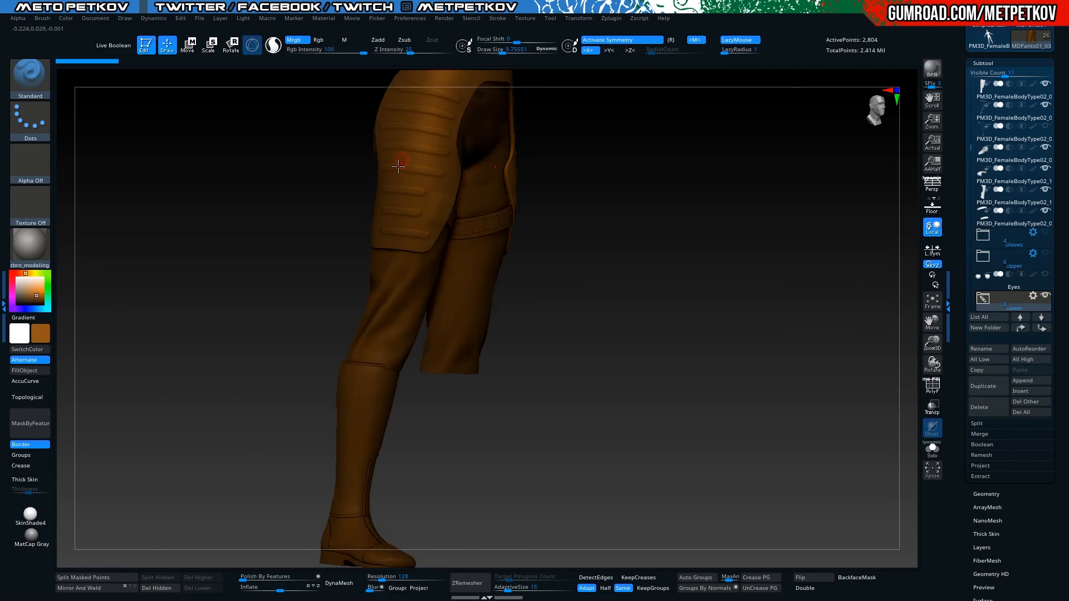
Select the boot's main shaft panel and fill it with the sampled orange
drag(274, 317, 239, 318)
alt+drag(239, 364, 248, 184)
alt+drag(220, 272, 278, 334)
drag(211, 301, 174, 226)
alt+drag(304, 307, 316, 258)
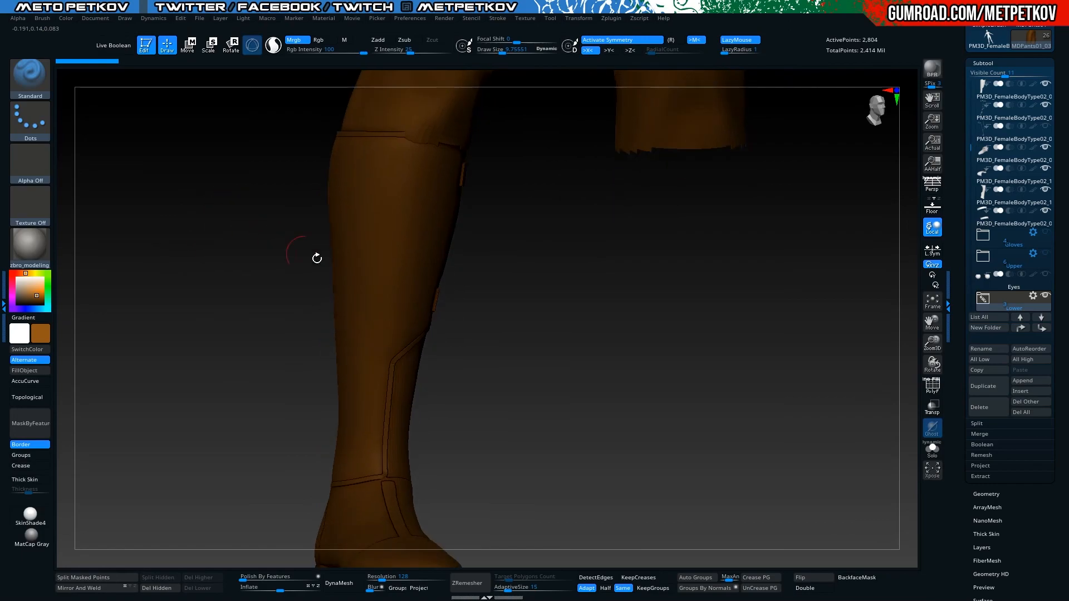
alt+click(369, 282)
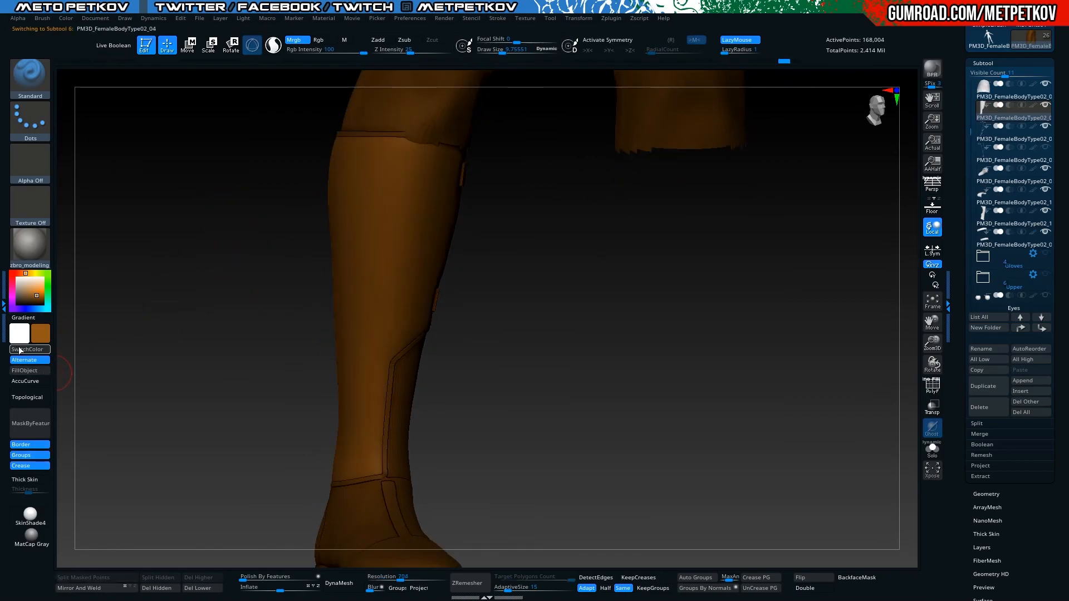
Fill the toe cap with front strip, the heel counter, and the sole with orange, and reset the active color to white
drag(119, 382, 250, 397)
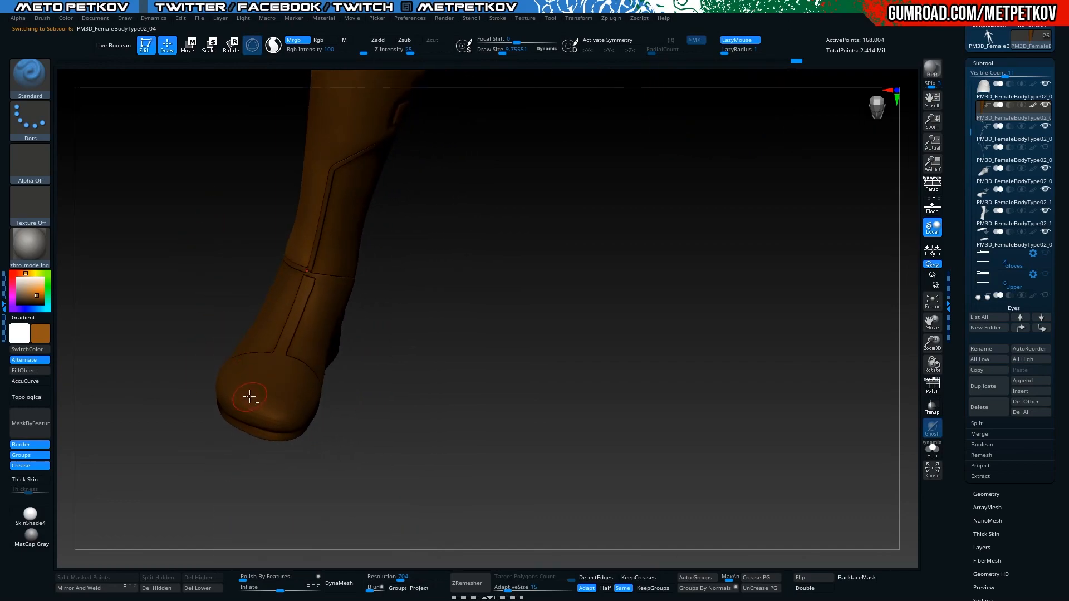
alt+click(243, 389)
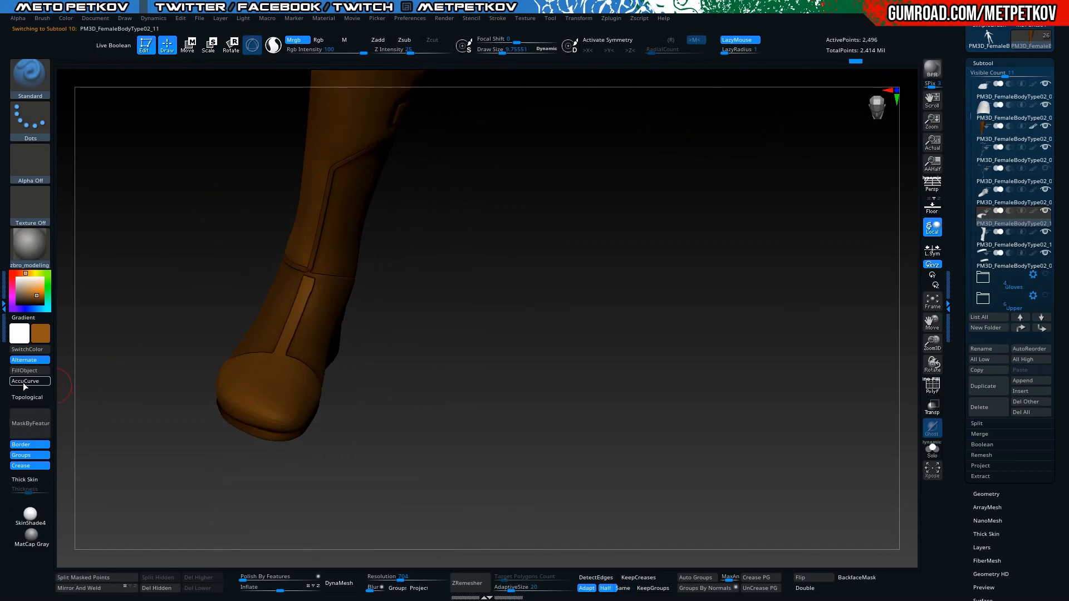
drag(161, 344, 283, 324)
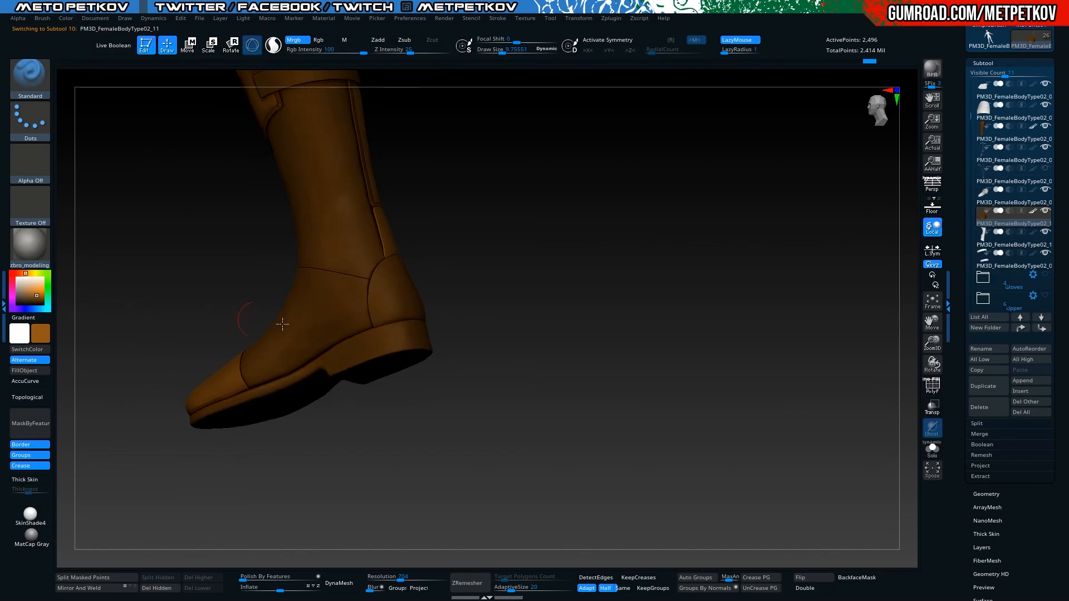
alt+click(382, 297)
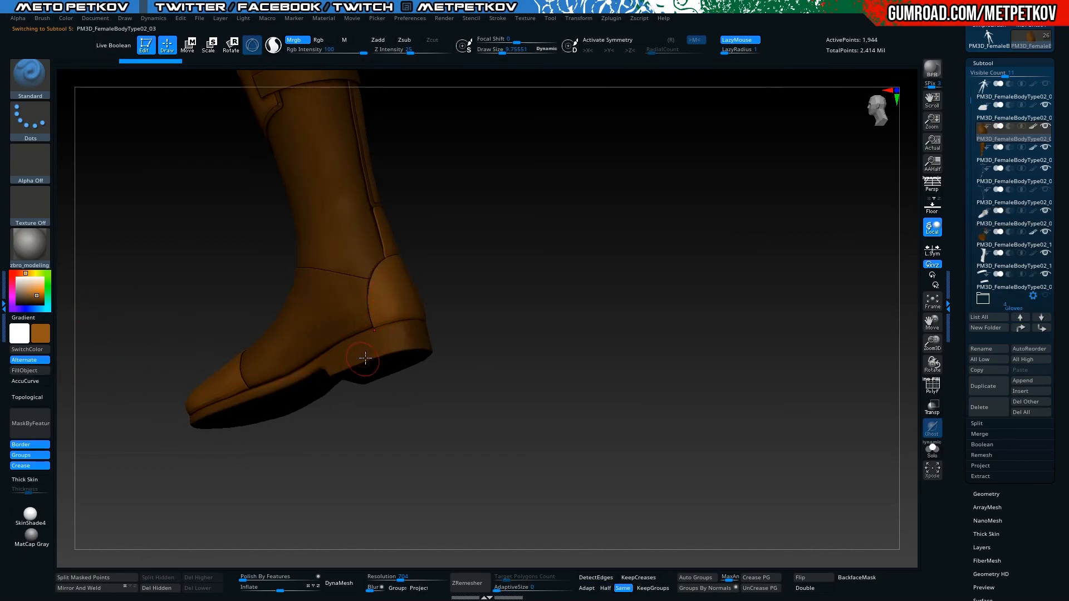
alt+click(340, 351)
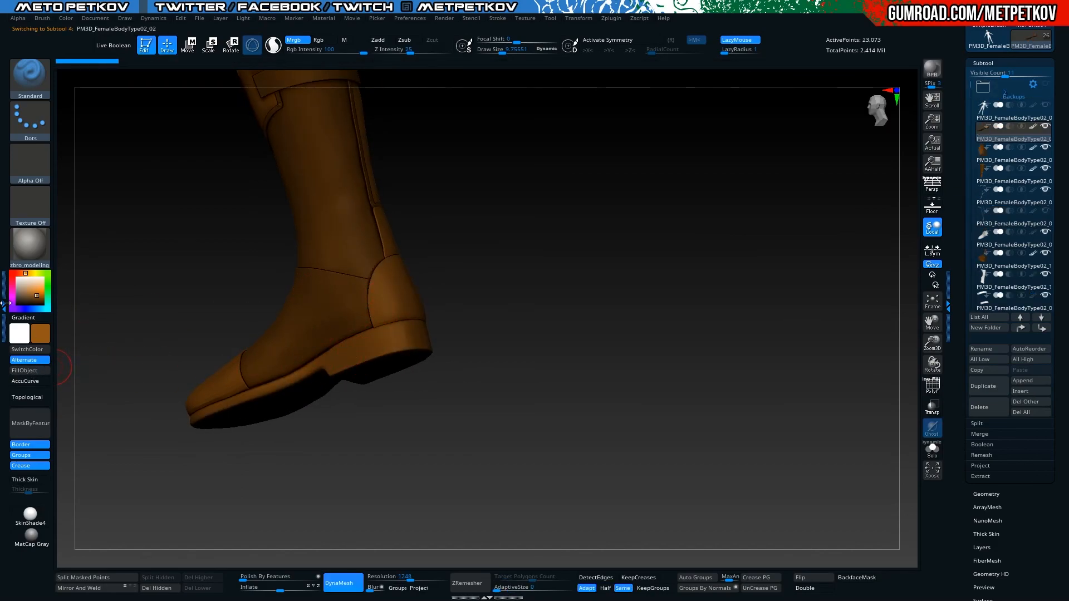
drag(28, 286, 19, 280)
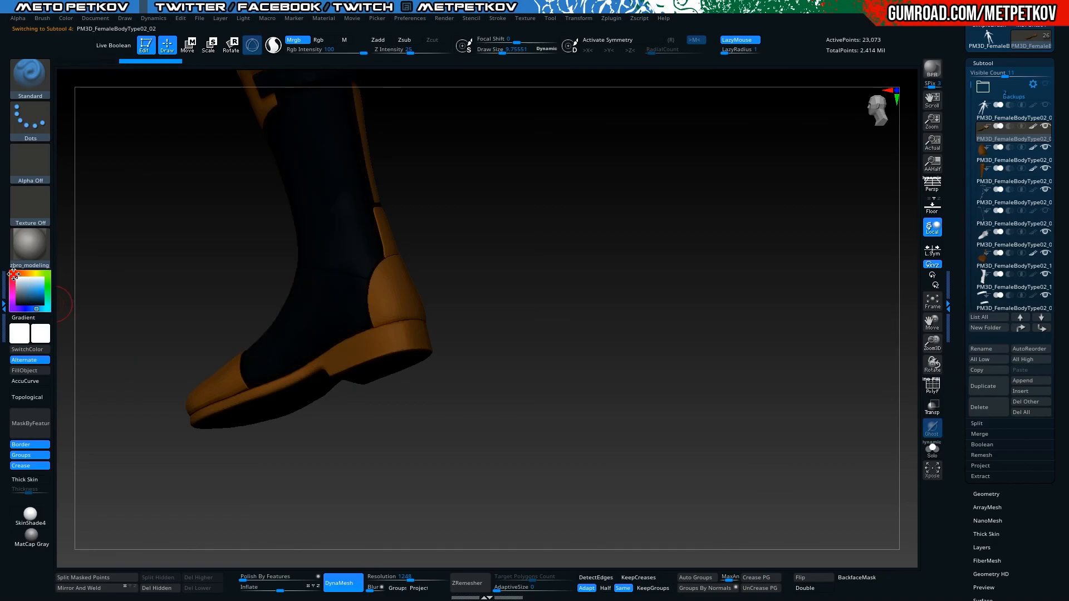
click(15, 276)
Select the trouser legs subtool and, with the Move brush at draw size about 46.8, tuck the hem inside the boot's upper rim
drag(136, 293, 336, 198)
key(b)
key(m)
key(v)
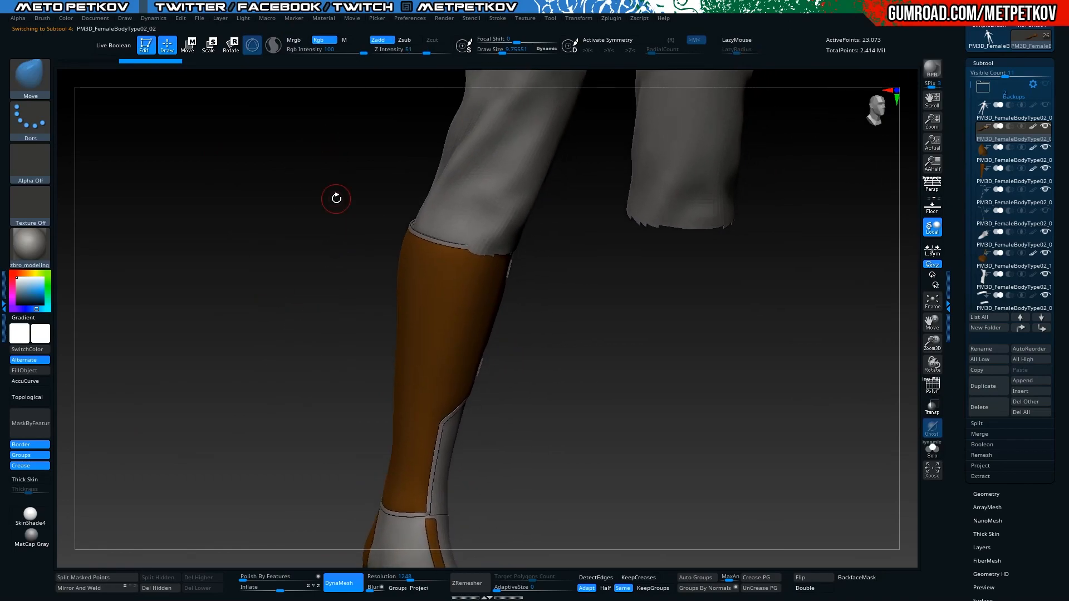
alt+click(453, 237)
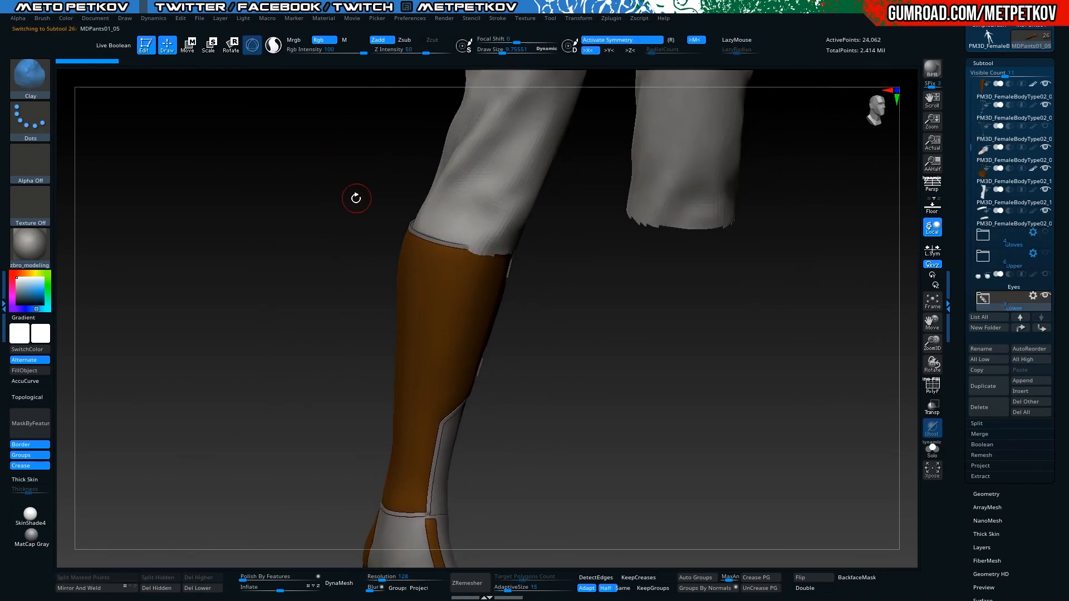
key(space)
click(305, 171)
right_drag(421, 234, 477, 254)
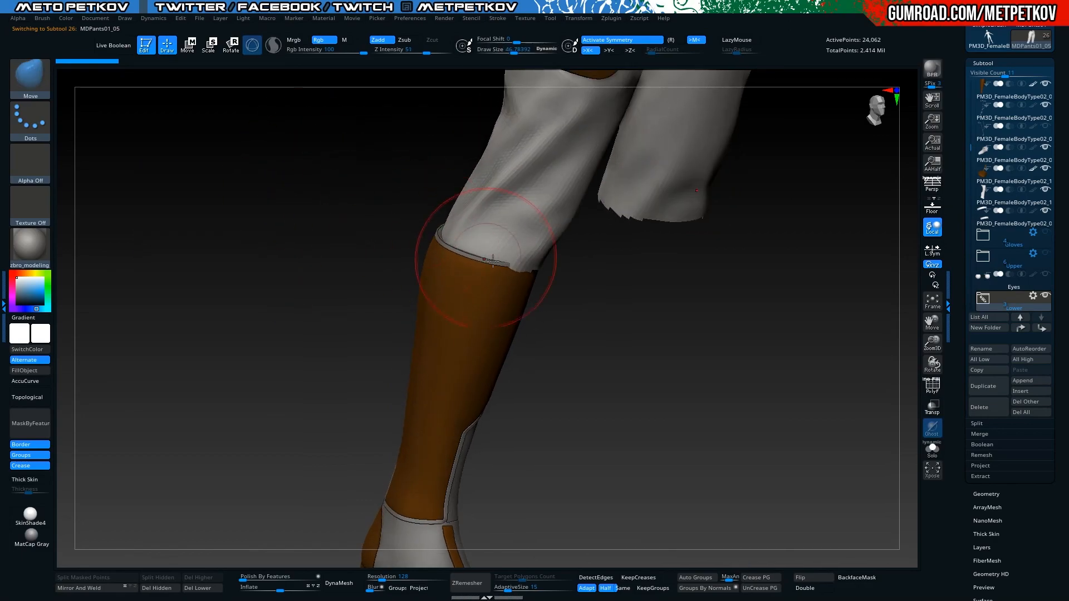
right_drag(604, 295, 580, 267)
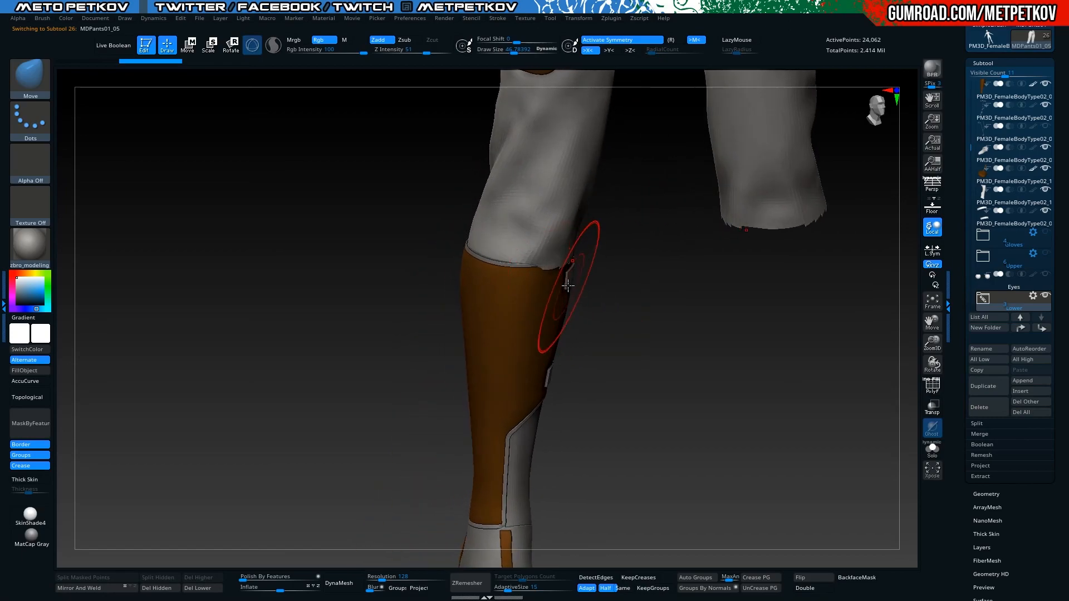
key(alt+shift+s)
key(alt+shift+s)
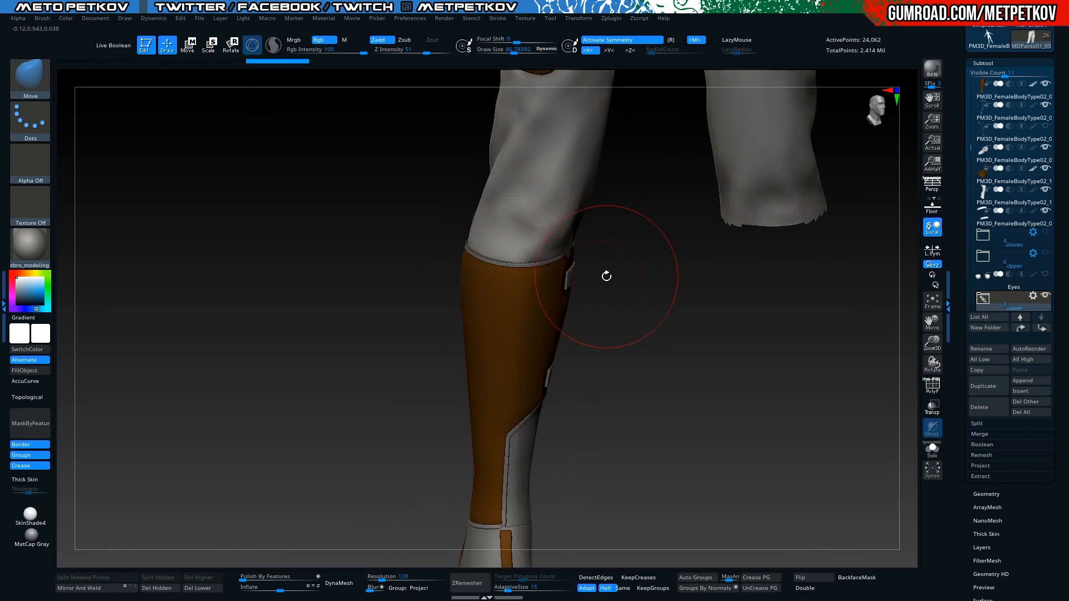
Examine the tucked trouser hem around the boot rim and the whole colored boot from several angles
right_drag(606, 275, 573, 253)
mouse_move(622, 276)
right_down()
mouse_move(593, 238)
mouse_move(746, 277)
mouse_move(699, 310)
mouse_move(391, 328)
mouse_move(303, 299)
mouse_move(389, 310)
mouse_move(293, 328)
mouse_move(312, 301)
mouse_move(312, 365)
mouse_move(258, 267)
mouse_move(238, 266)
mouse_move(247, 287)
mouse_move(305, 244)
mouse_move(359, 246)
right_up()
ctrl+right_drag(263, 243, 188, 256)
right_drag(188, 256, 265, 255)
alt+right_drag(265, 255, 326, 328)
alt+right_drag(326, 328, 195, 253)
ctrl+right_drag(194, 254, 241, 232)
right_drag(262, 277, 205, 251)
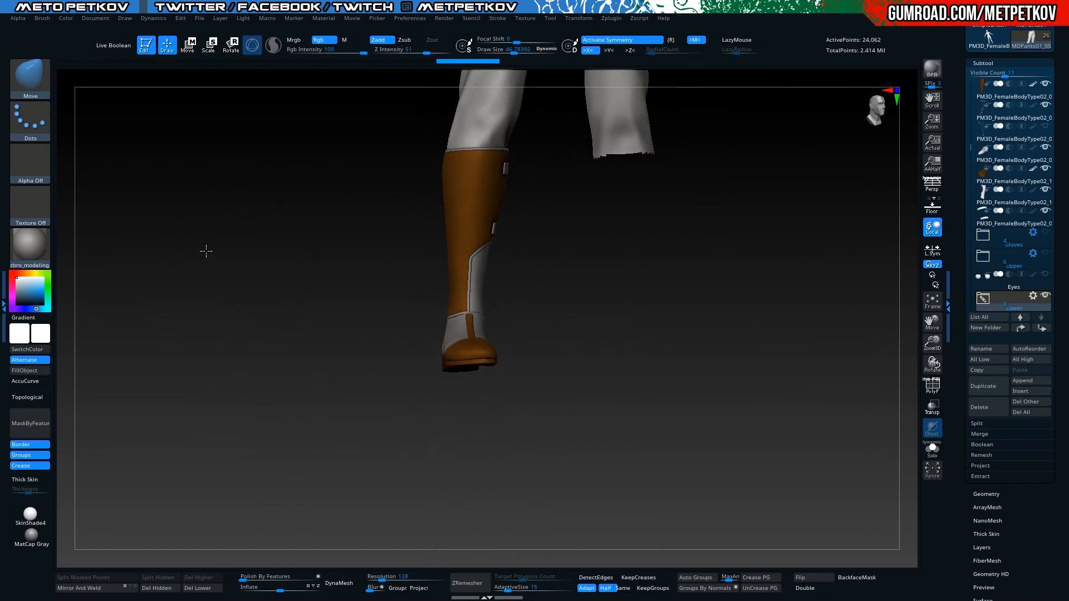
Turn off symmetry and hide the trouser leg on the side without a boot
alt+right_drag(272, 239, 191, 336)
alt+right_drag(224, 259, 181, 321)
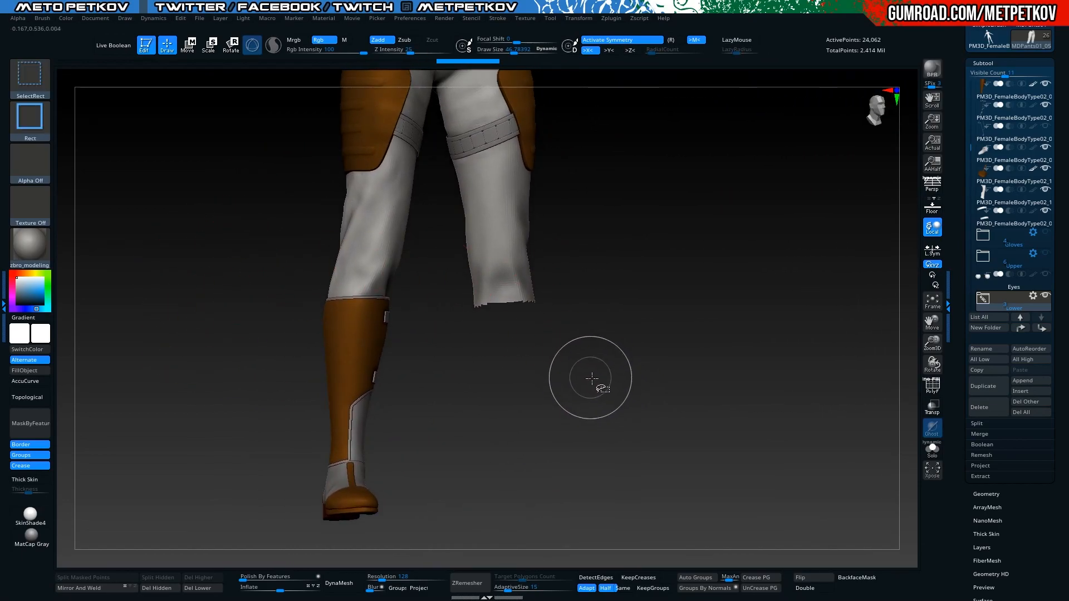
key(x)
ctrl+alt+shift+drag(609, 419, 404, 130)
right_drag(212, 267, 318, 351)
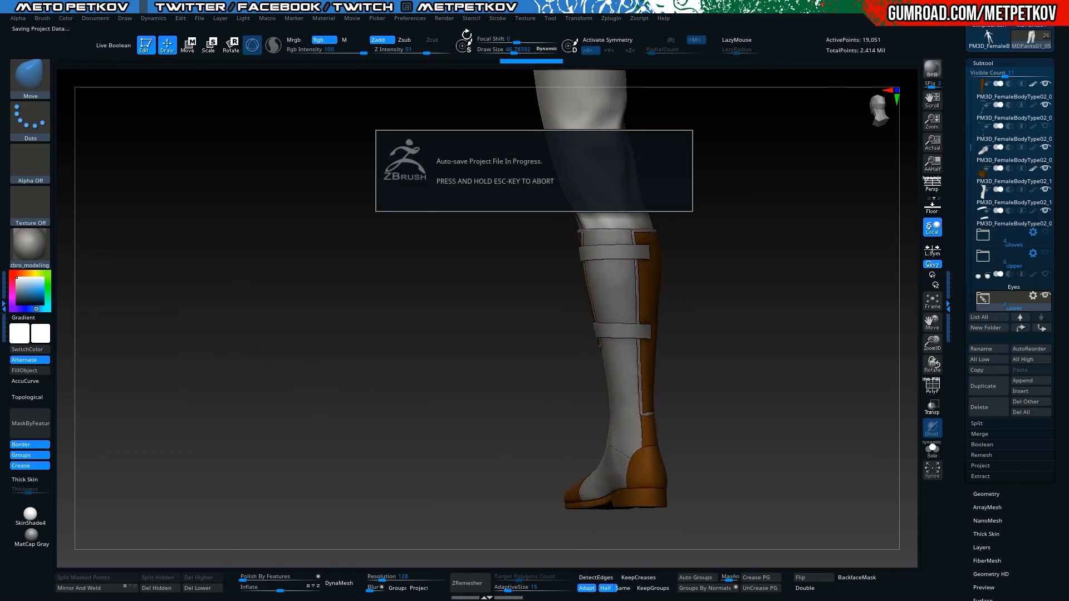
Open the Preview AO render settings and examine the colored boot's straps, side panels, and silhouette from the side and back
click(444, 18)
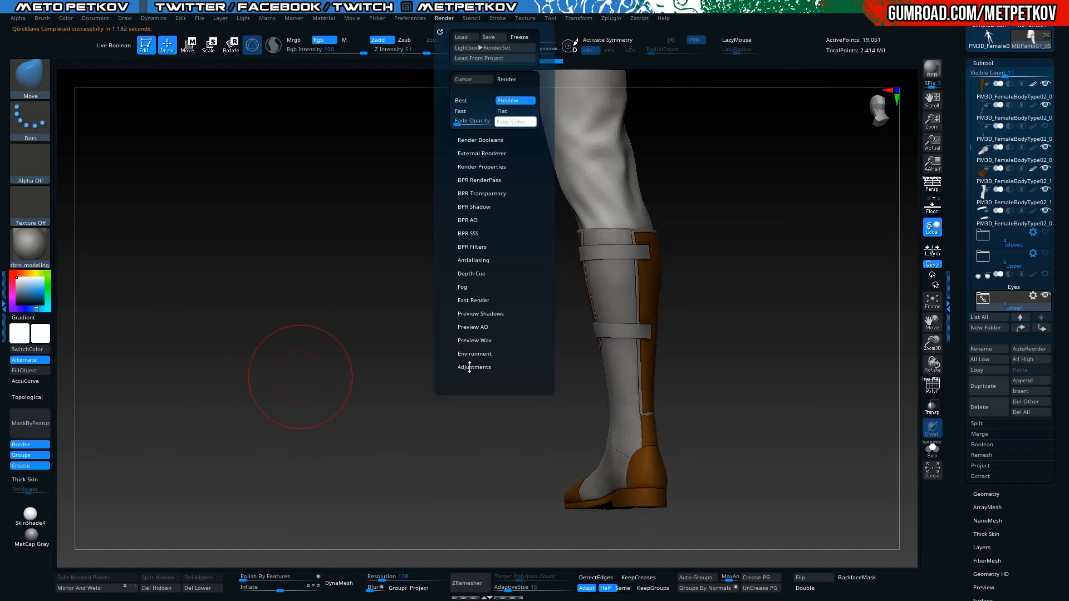
click(470, 327)
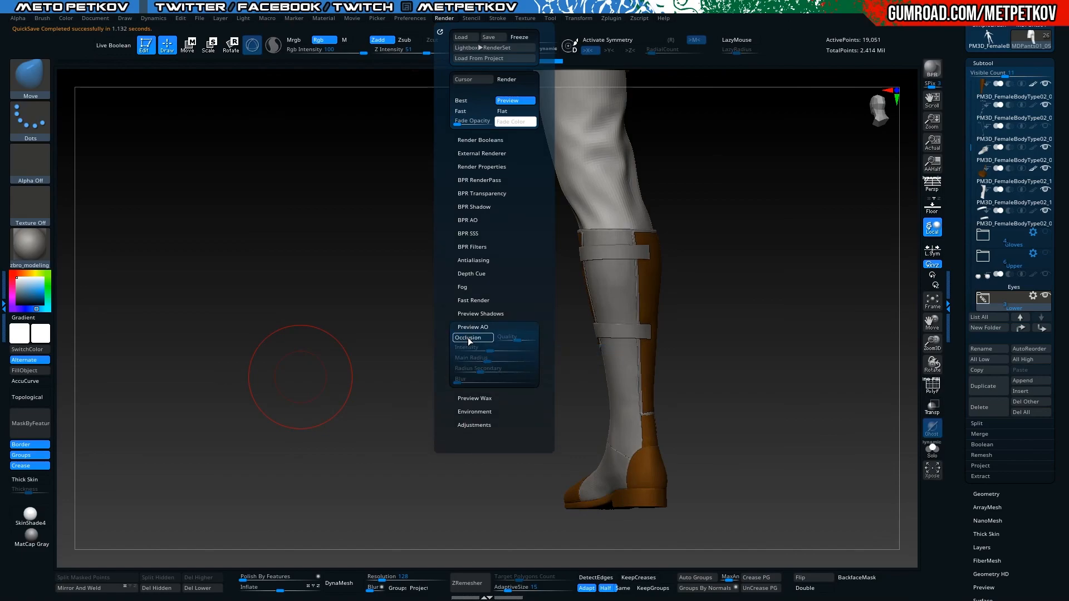
drag(267, 295, 318, 273)
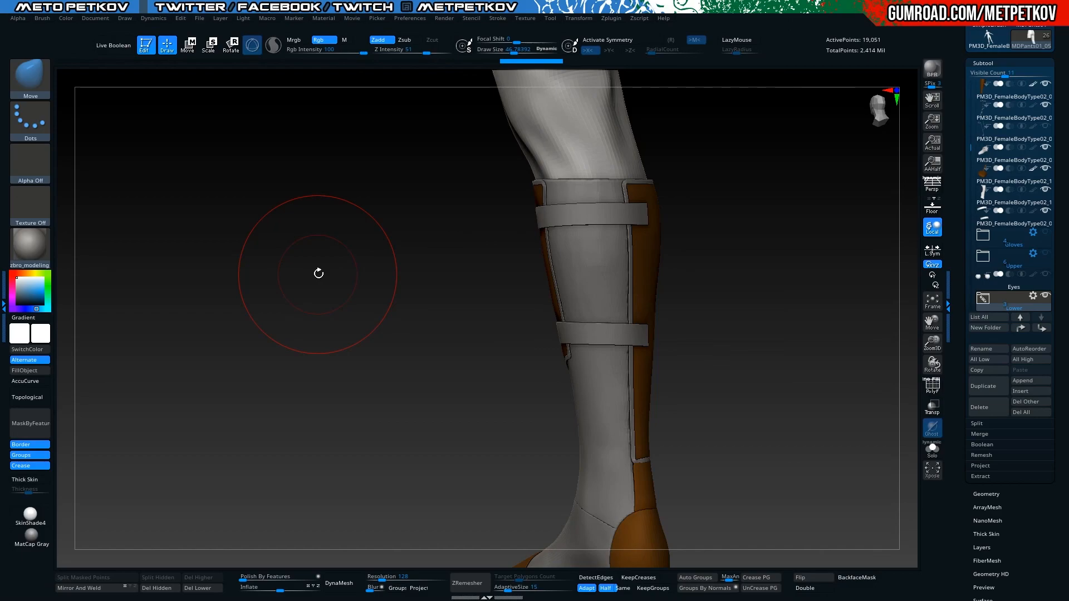
mouse_move(707, 295)
mouse_down()
mouse_move(763, 318)
mouse_move(751, 322)
mouse_move(739, 298)
mouse_move(719, 310)
mouse_move(714, 300)
mouse_up()
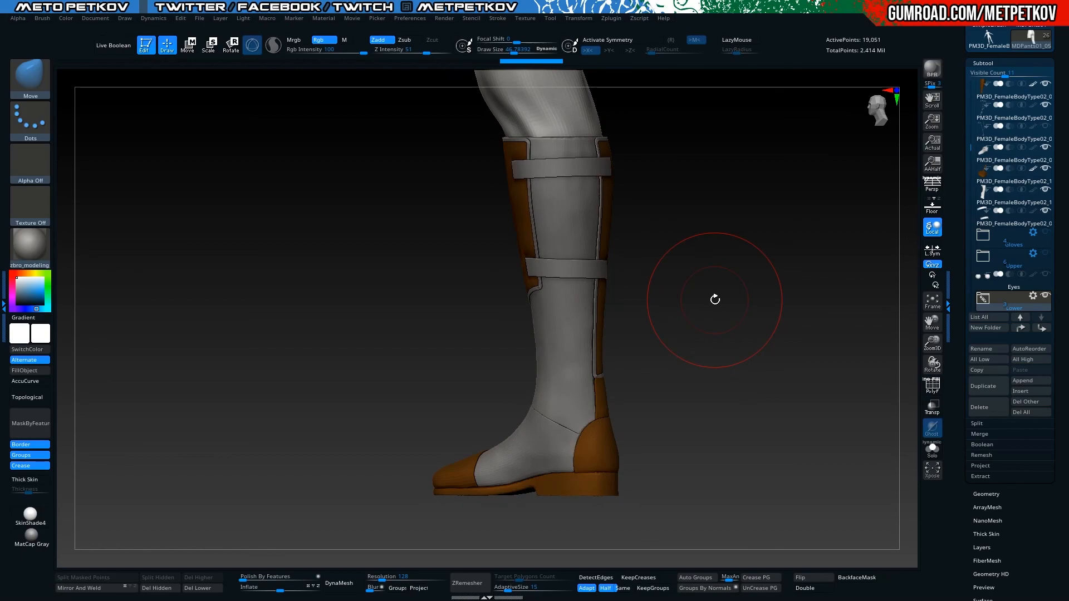
mouse_move(757, 331)
mouse_down()
mouse_move(646, 349)
mouse_move(728, 341)
mouse_move(709, 279)
mouse_move(611, 353)
mouse_move(559, 148)
mouse_up()
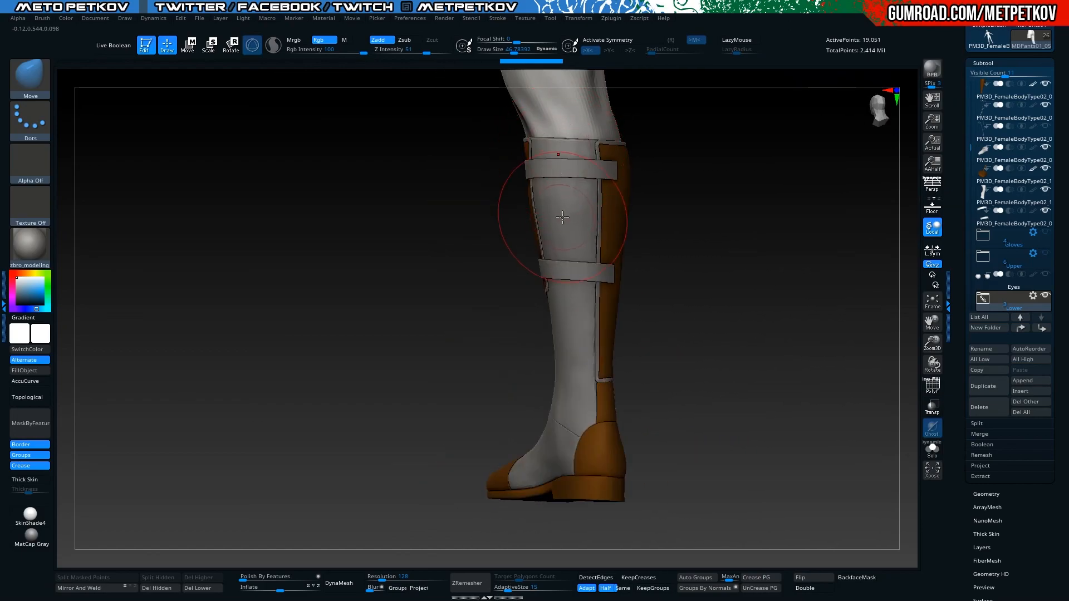